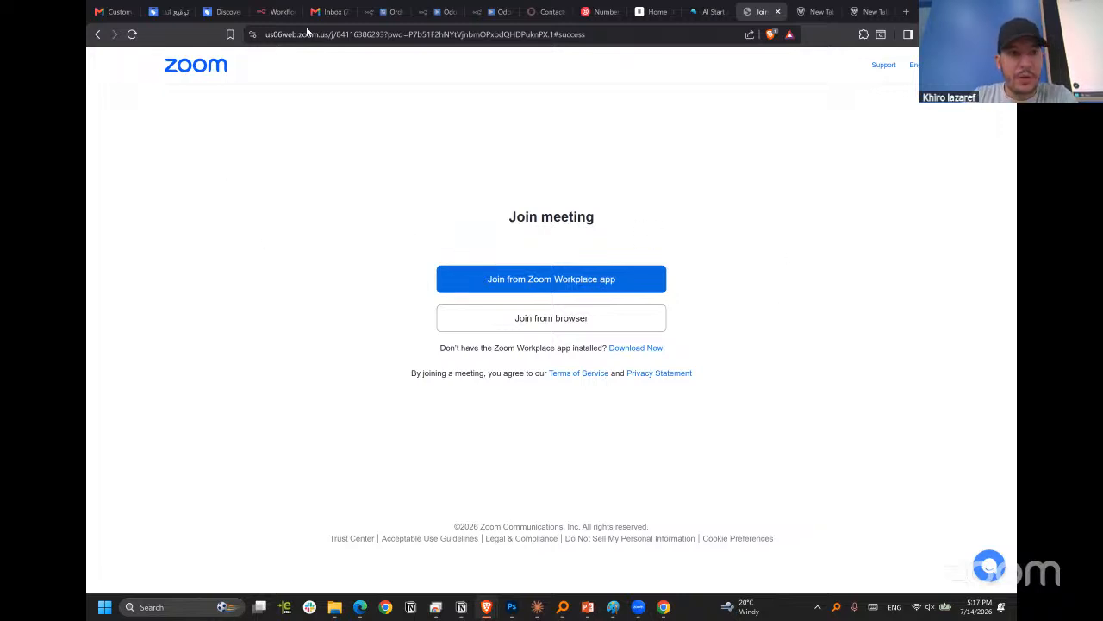
# Switch to n8n and create a new blank workflow.
pyautogui.click(276, 12)
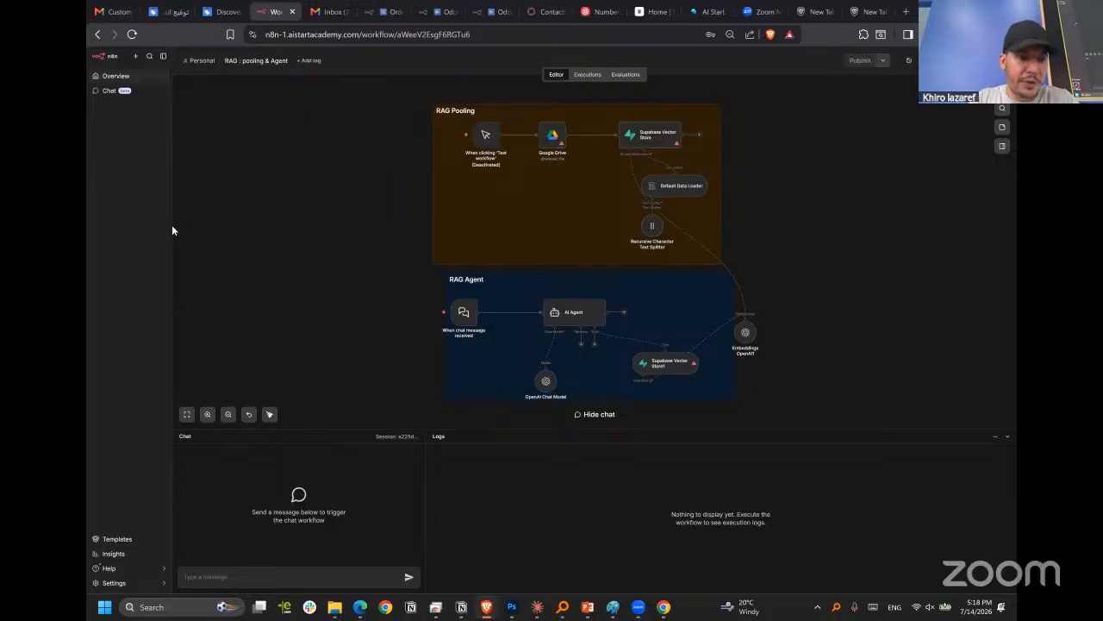
pyautogui.moveTo(172, 226); pyautogui.dragTo(209, 228)
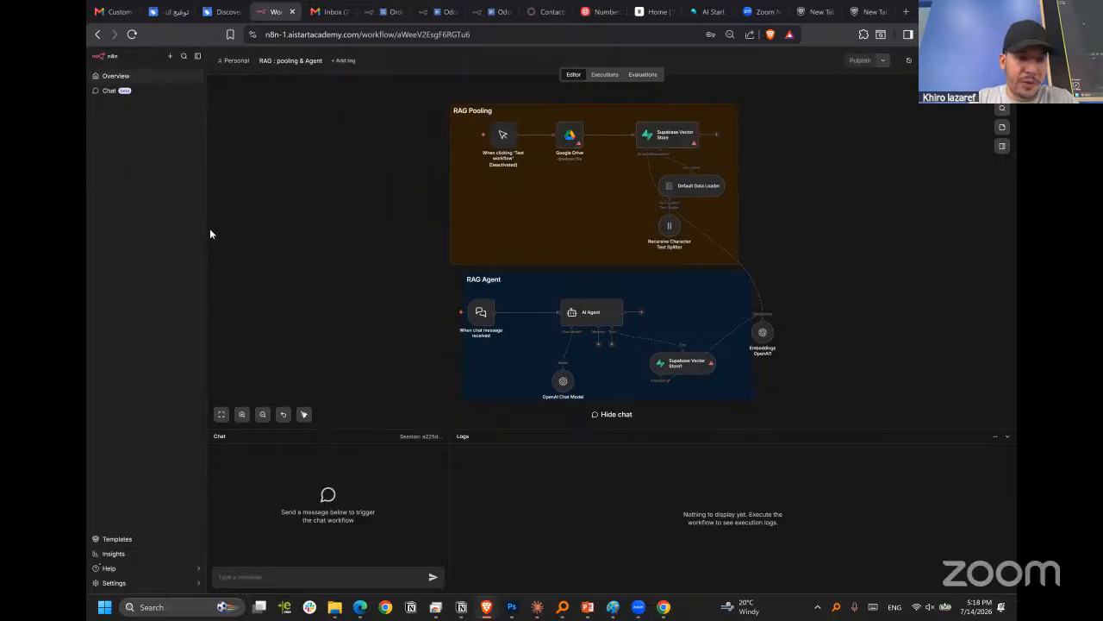
pyautogui.click(106, 58)
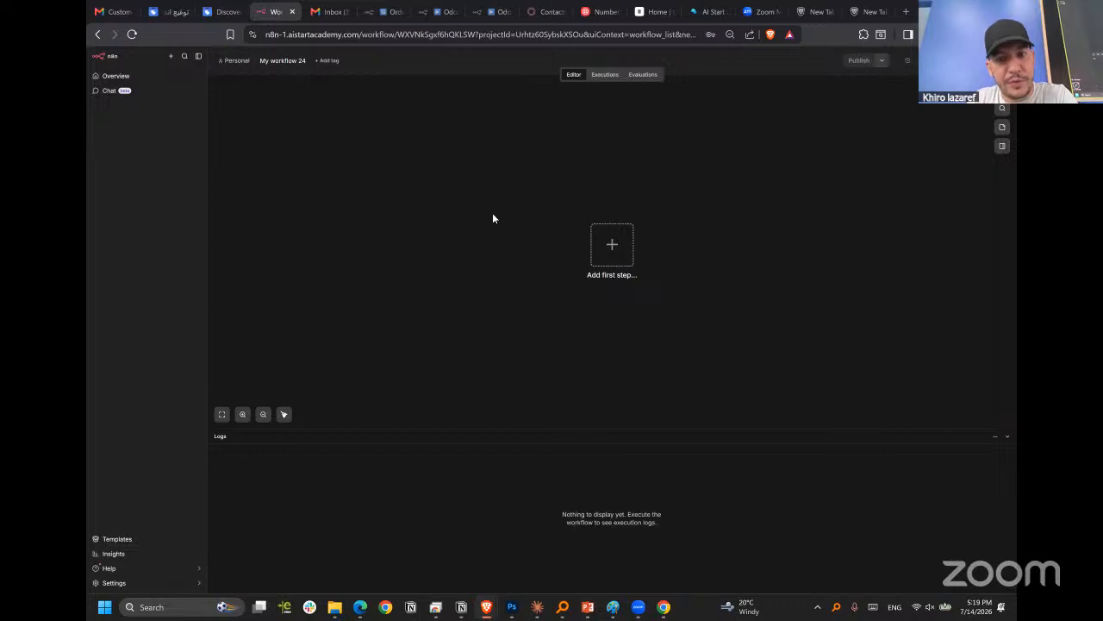
# Add a manual trigger as the first step, execute the workflow once and reposition the trigger node slightly.
pyautogui.click(613, 257)
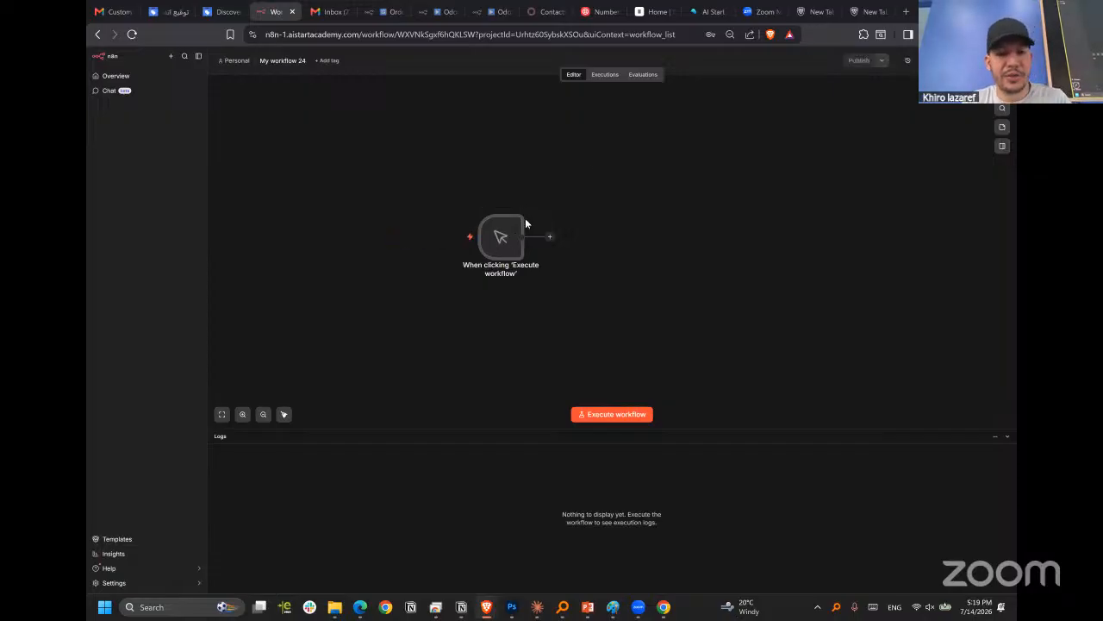
pyautogui.click(616, 415)
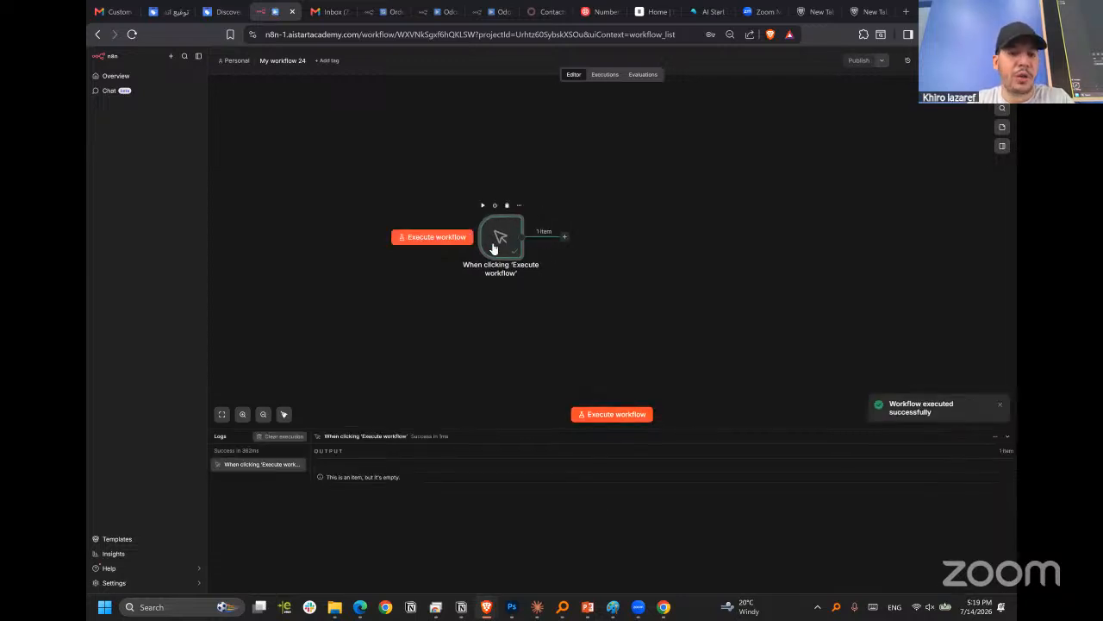
pyautogui.moveTo(493, 224); pyautogui.dragTo(480, 216)
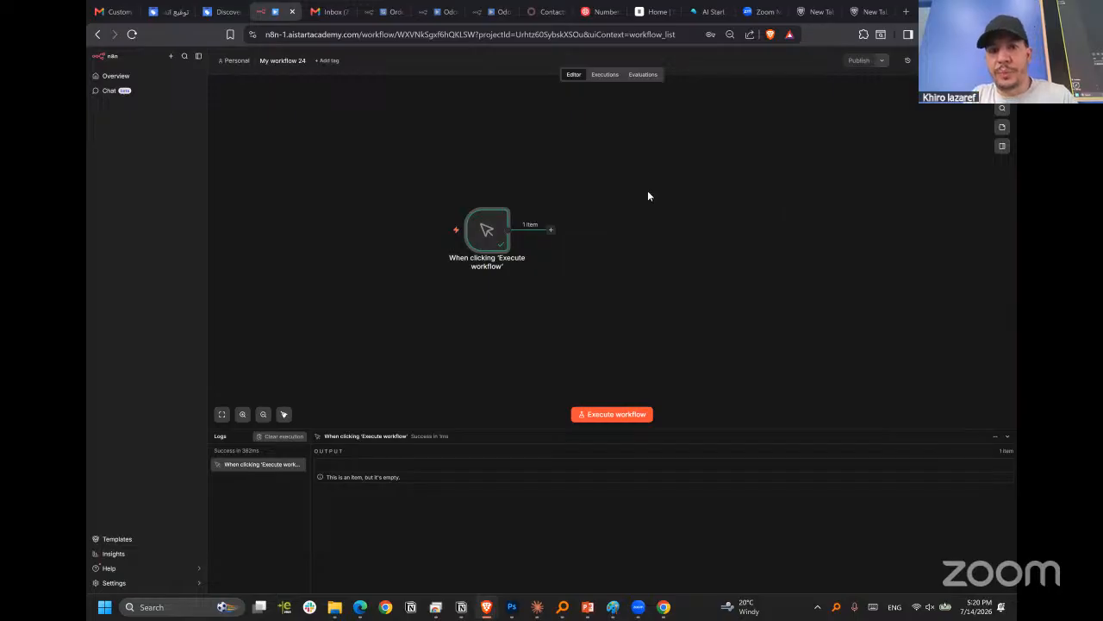
# Add a Gmail node with the Create a draft action after the manual trigger, and delete it again.
pyautogui.moveTo(489, 234)
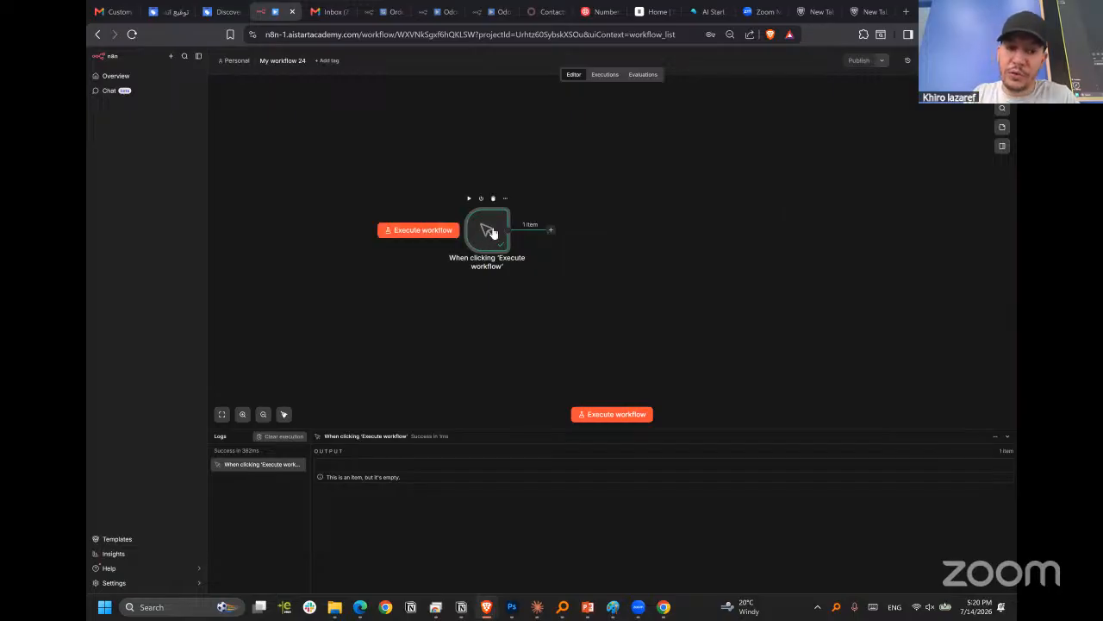
pyautogui.click(552, 230)
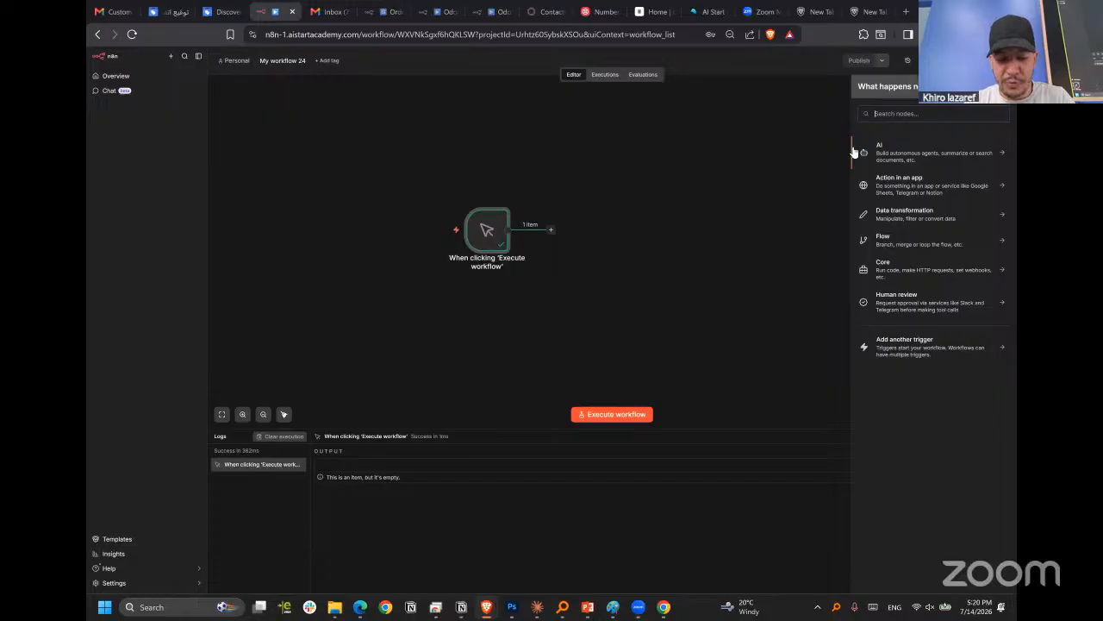
pyautogui.write('gmail')
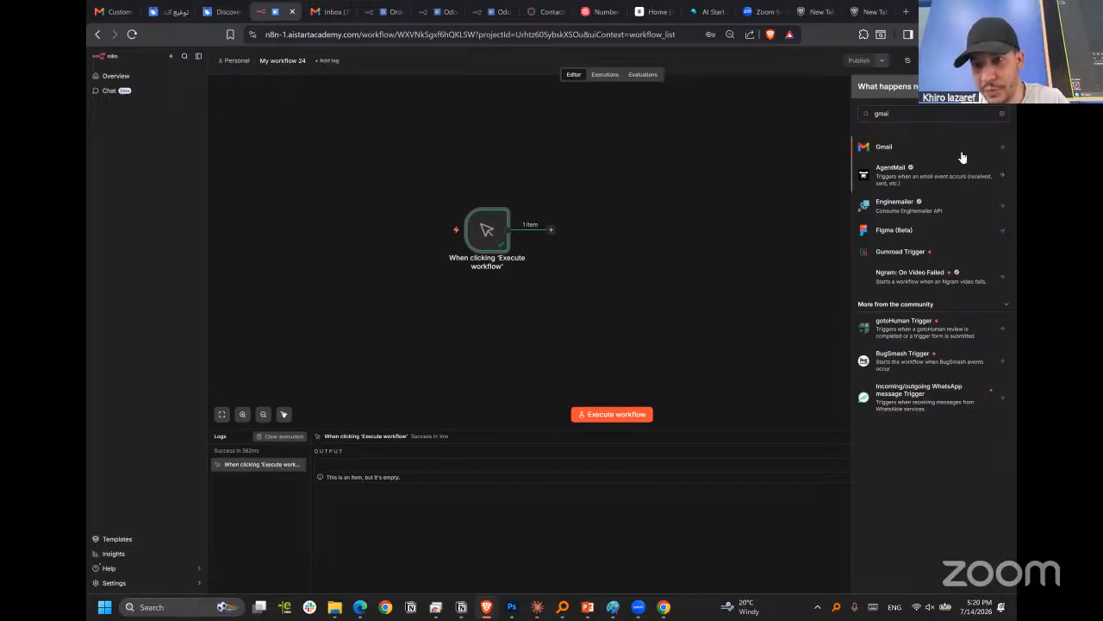
pyautogui.click(909, 150)
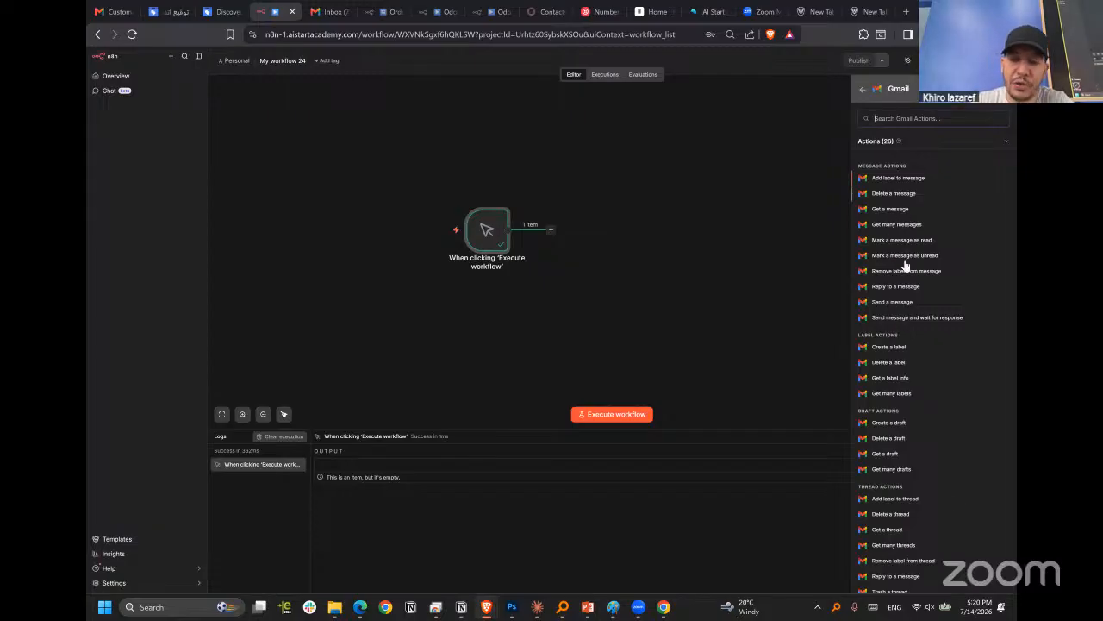
pyautogui.scroll(-1, 914, 345)
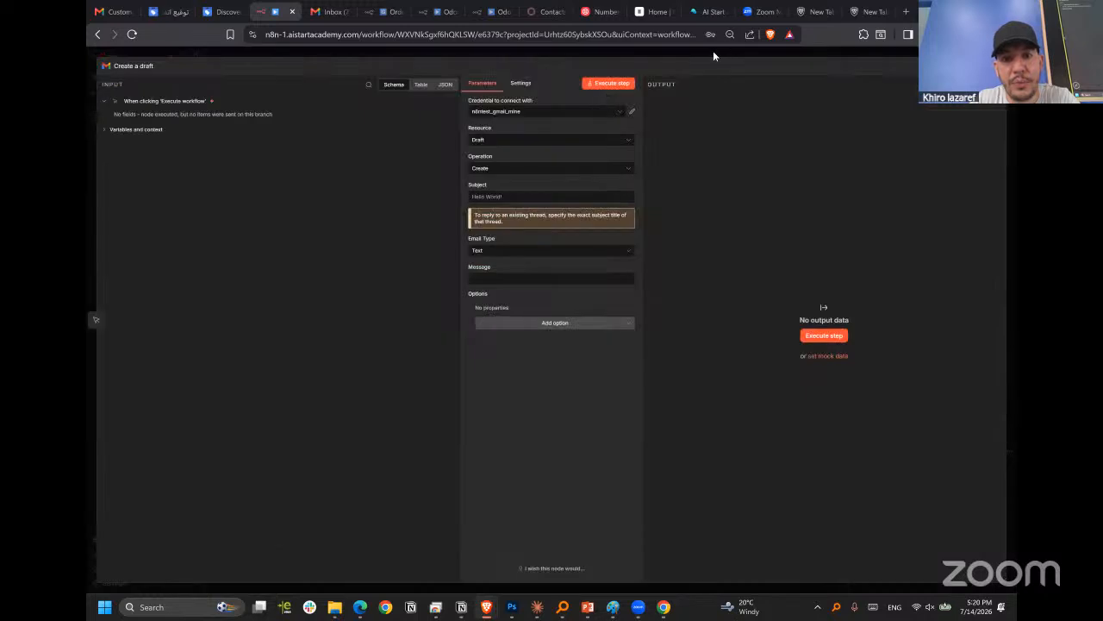
pyautogui.click(712, 53)
pyautogui.moveTo(579, 239); pyautogui.dragTo(620, 240)
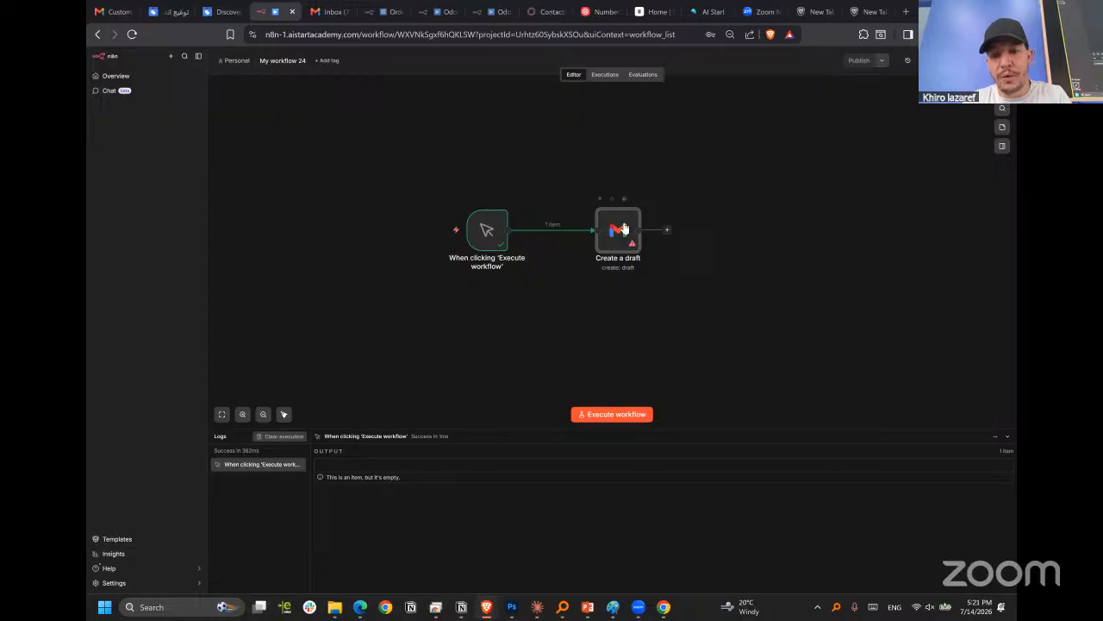
pyautogui.press('Delete')
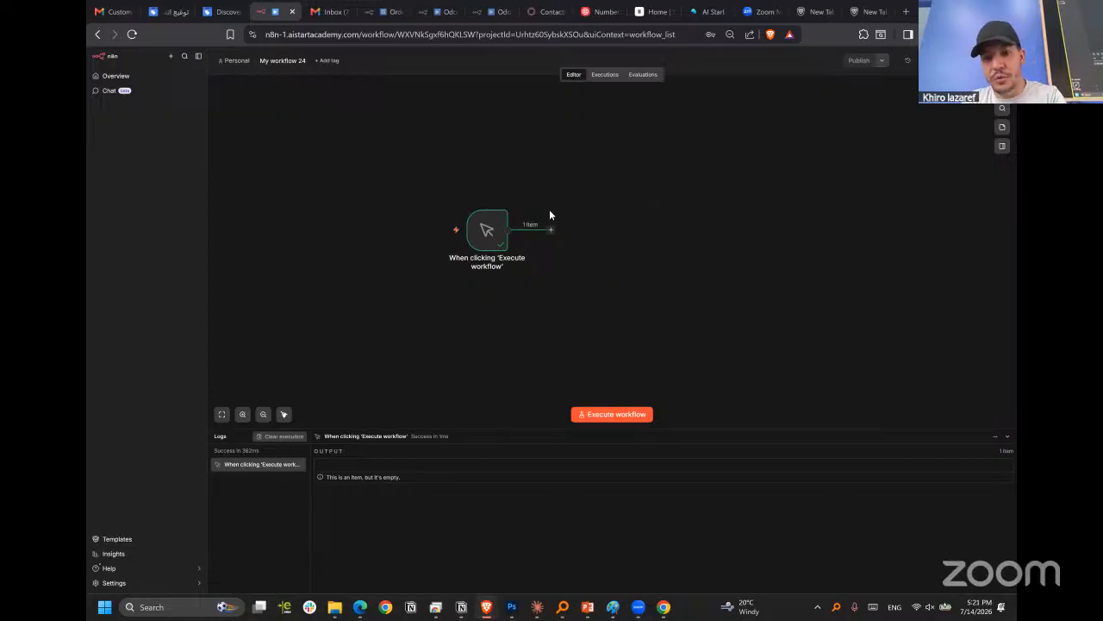
# Search the available nodes for an email-sending node, trying several variations of "send".
pyautogui.press('Tab')
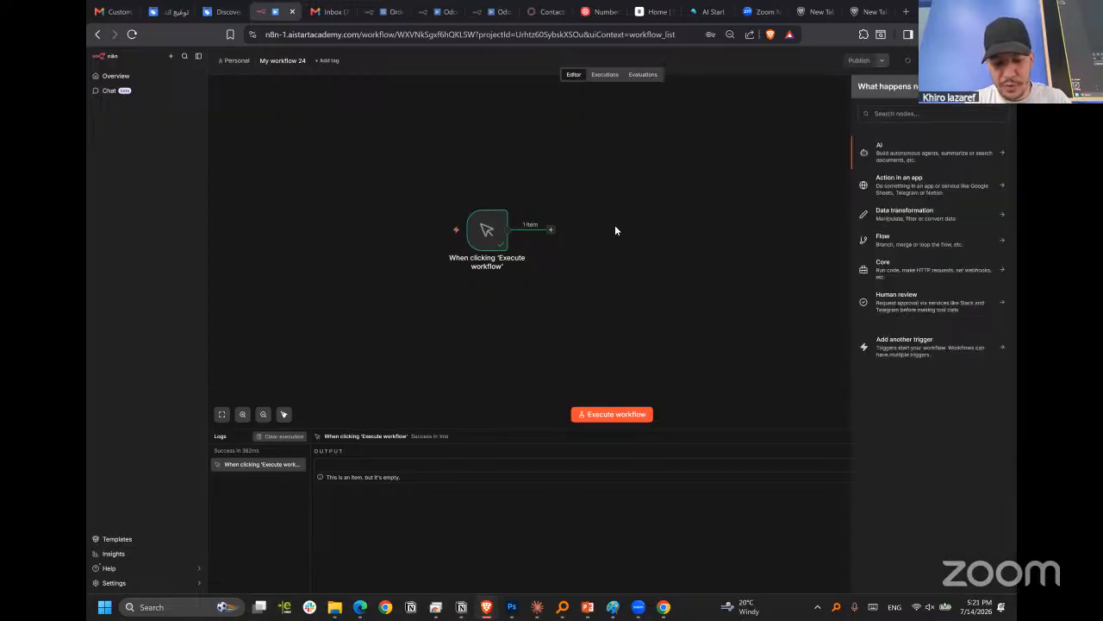
pyautogui.write('send em')
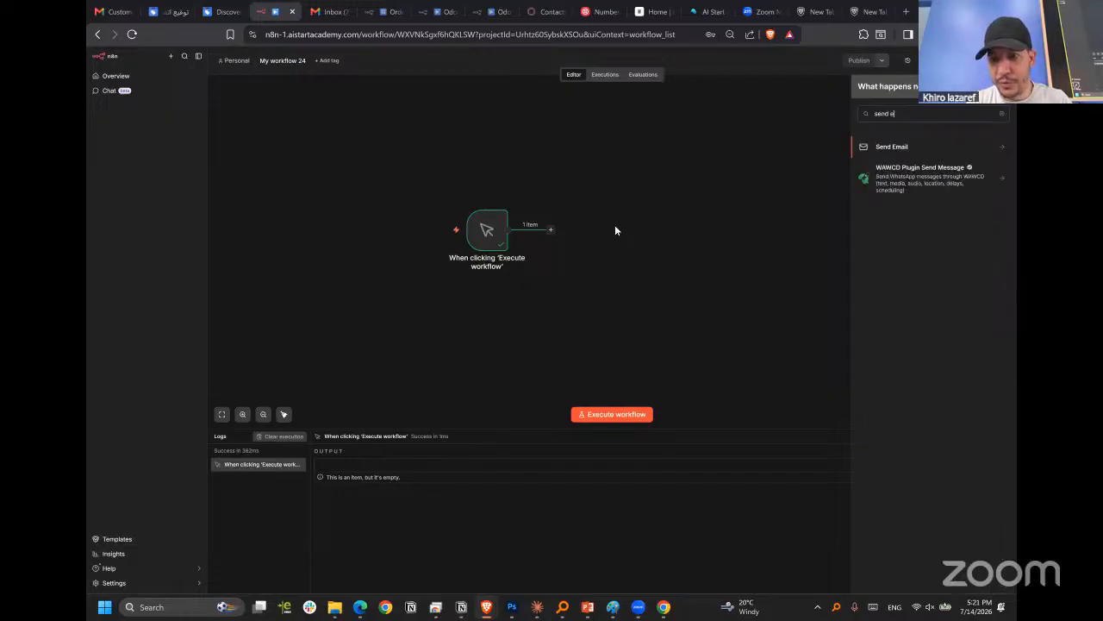
pyautogui.press('BackSpace')
pyautogui.press('BackSpace')
pyautogui.press('BackSpace')
pyautogui.press('BackSpace')
pyautogui.write('s')
pyautogui.press('BackSpace')
pyautogui.write('d e')
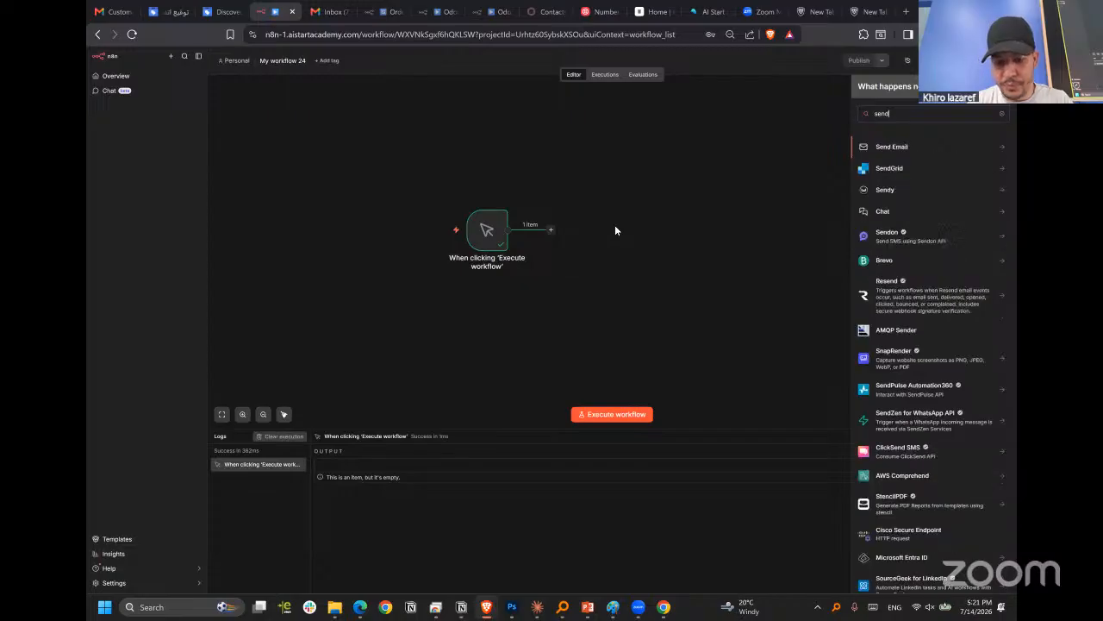
pyautogui.press('BackSpace')
pyautogui.press('BackSpace')
pyautogui.write('gm')
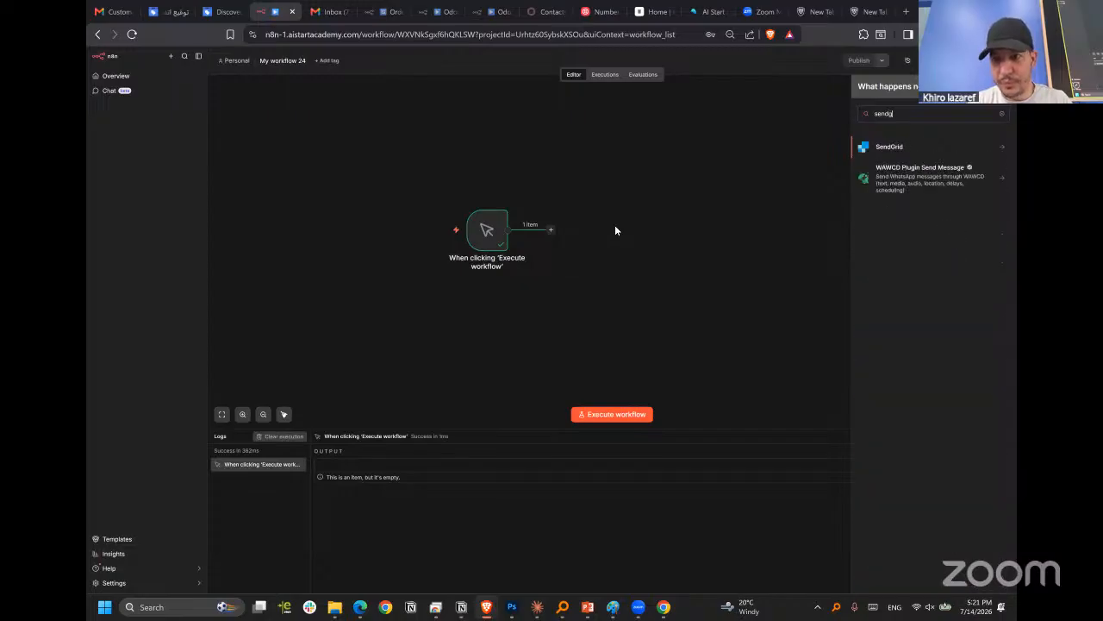
pyautogui.press('BackSpace')
pyautogui.press('BackSpace')
pyautogui.write('m')
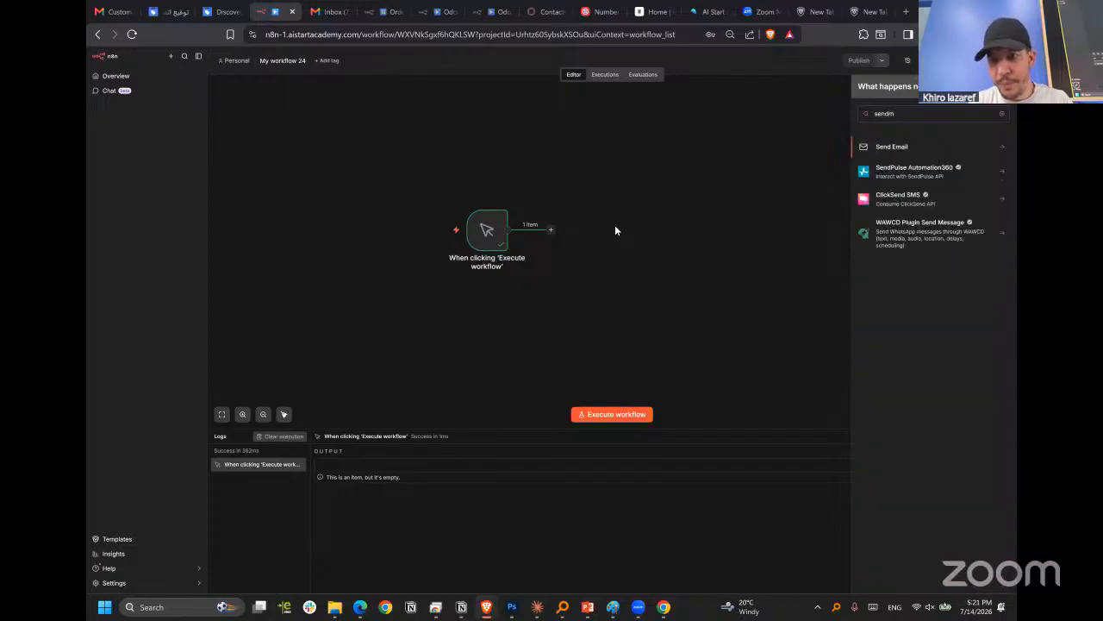
pyautogui.press('BackSpace')
pyautogui.press('BackSpace')
pyautogui.press('BackSpace')
pyautogui.press('BackSpace')
pyautogui.press('BackSpace')
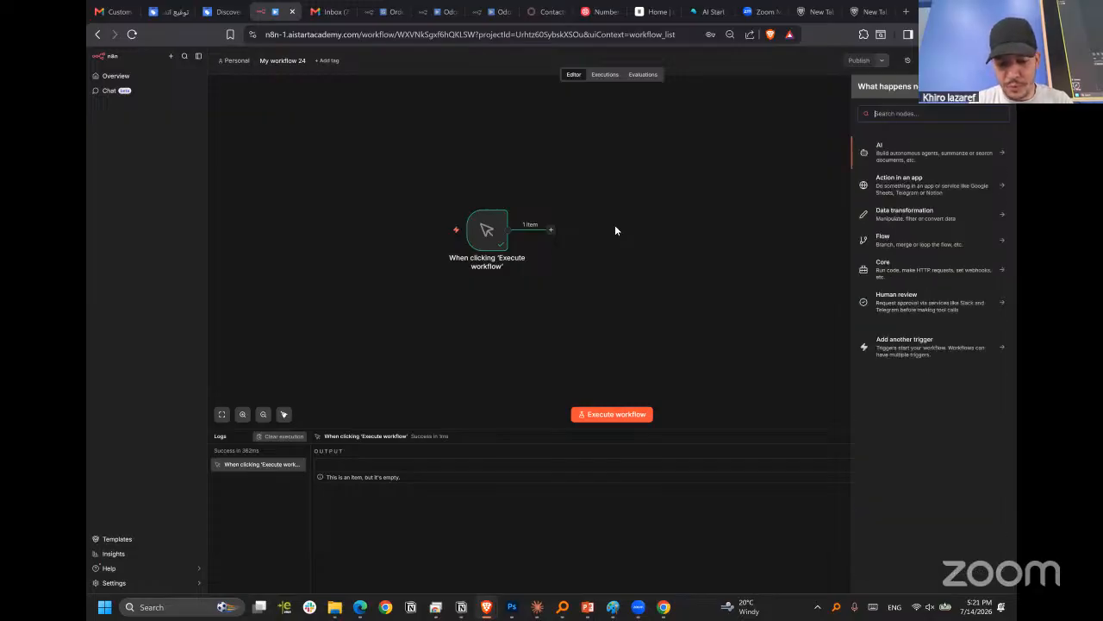
# Add a Gmail node with the Send a message action after the manual trigger.
pyautogui.write('gmail')
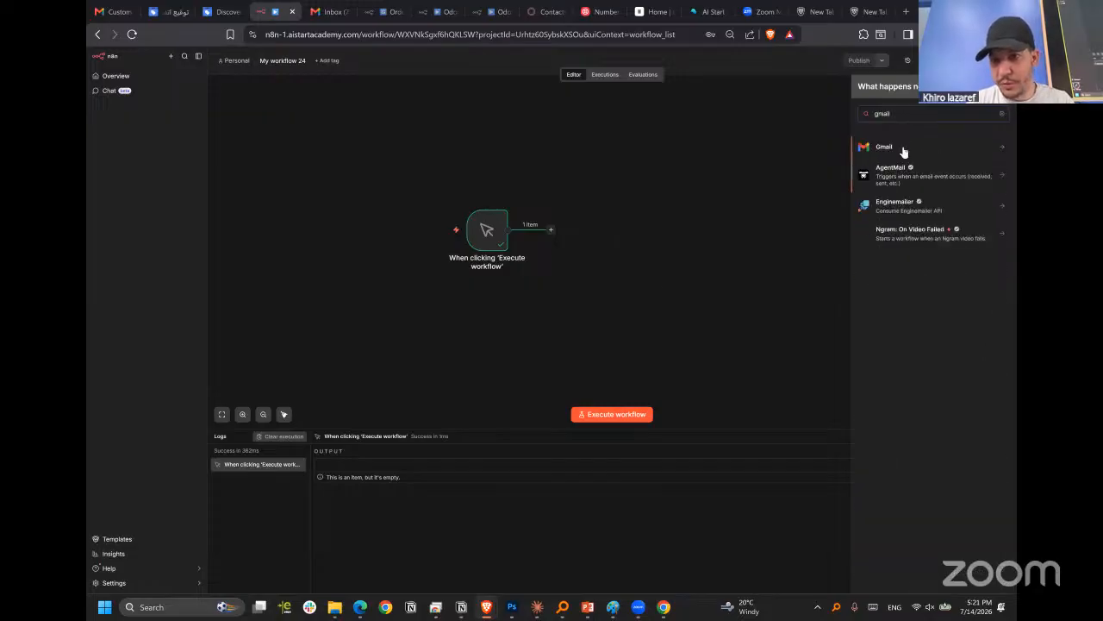
pyautogui.press('Return')
pyautogui.scroll(-2, 899, 418)
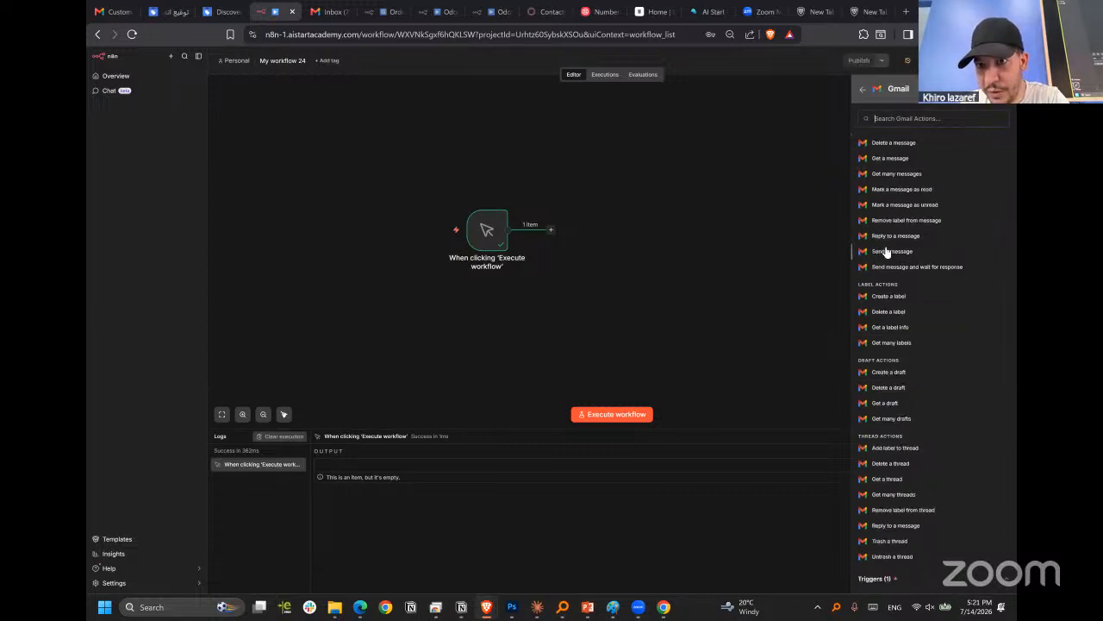
pyautogui.press('Return')
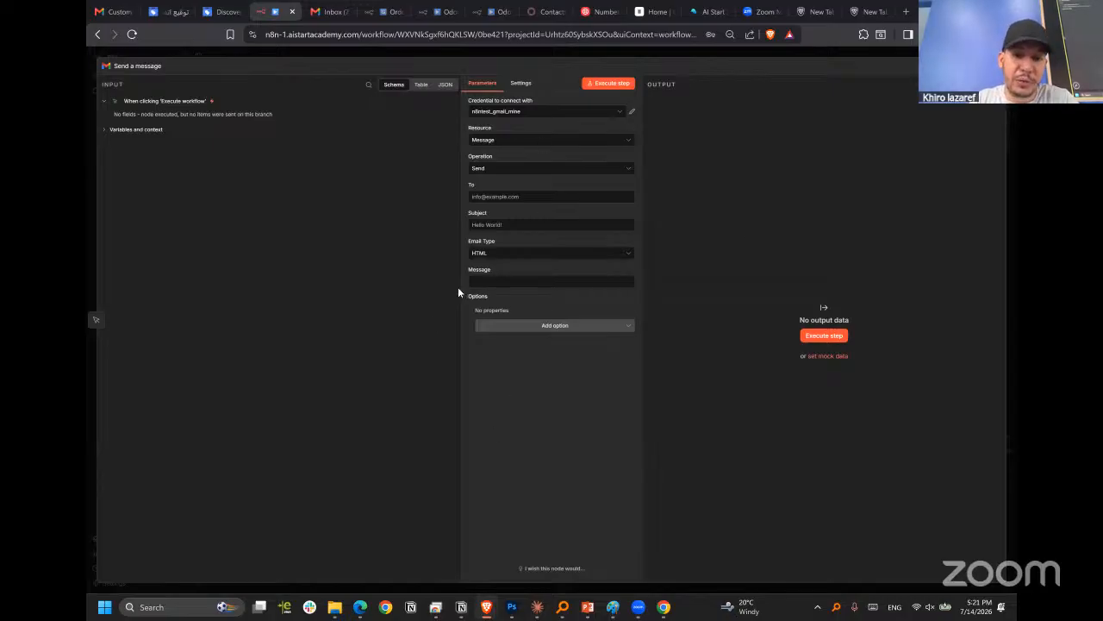
# Widen the parameter area of the Send a message node and look through the existing Gmail credentials.
pyautogui.moveTo(459, 292); pyautogui.dragTo(428, 292)
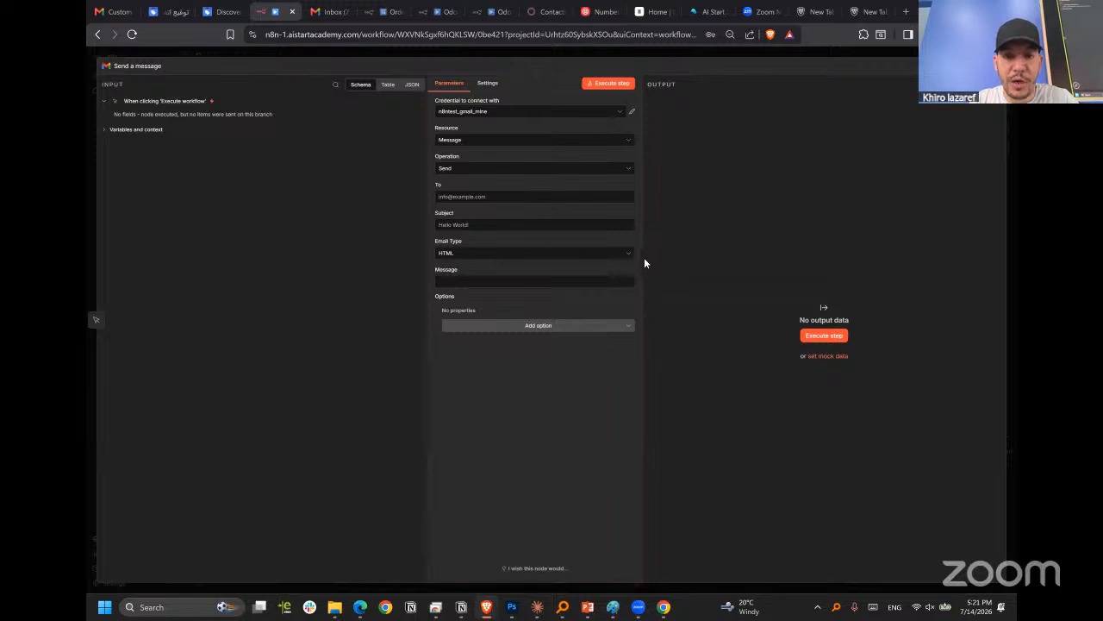
pyautogui.moveTo(643, 259); pyautogui.dragTo(683, 260)
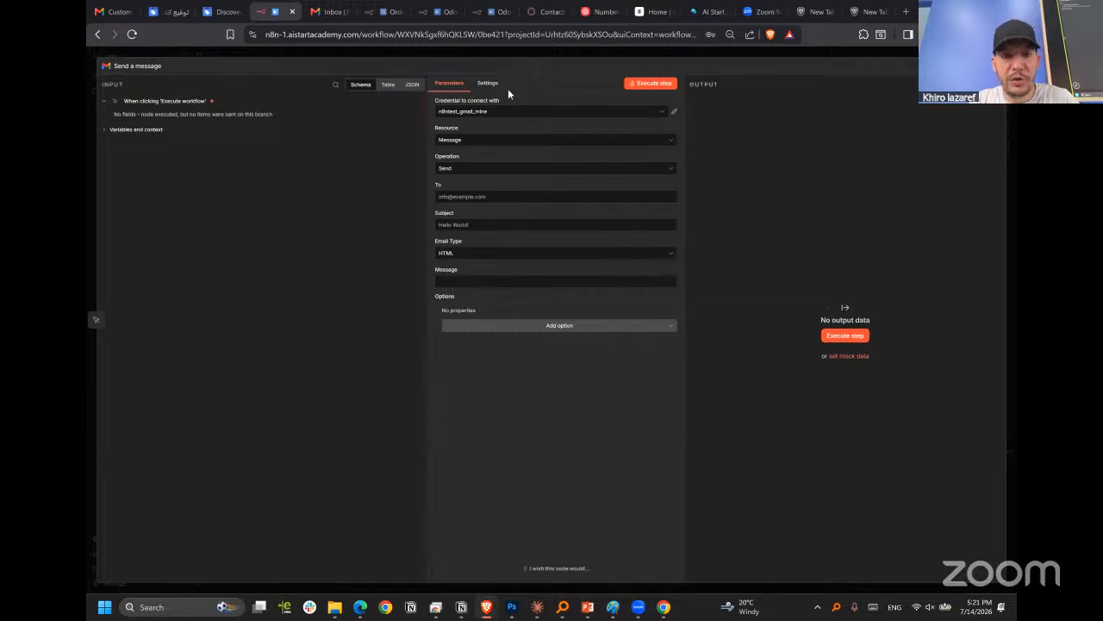
pyautogui.click(560, 118)
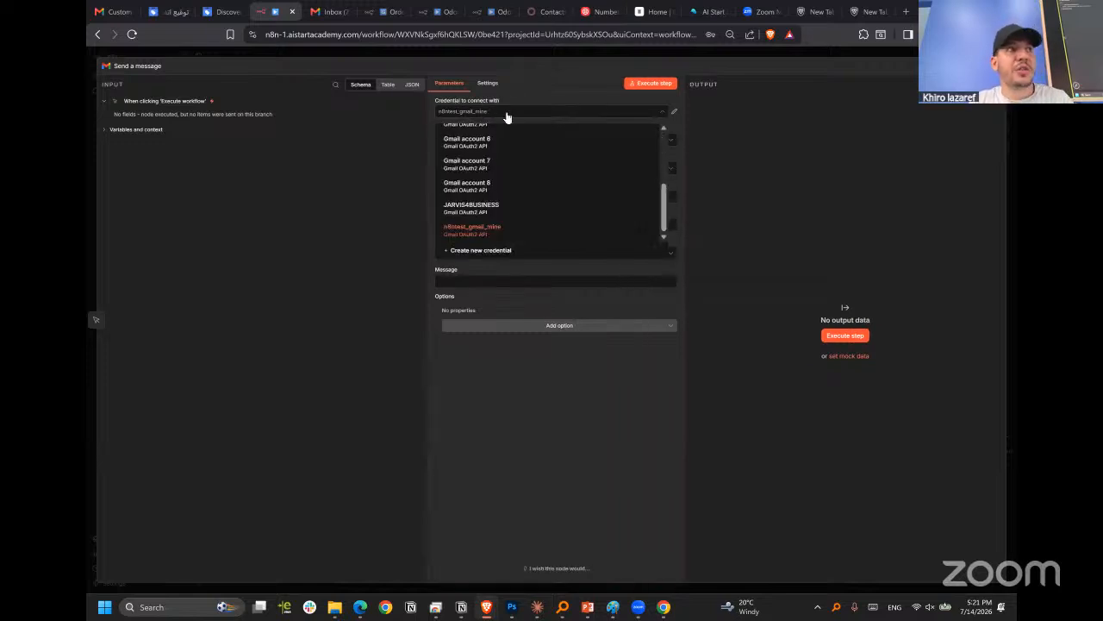
pyautogui.click(509, 116)
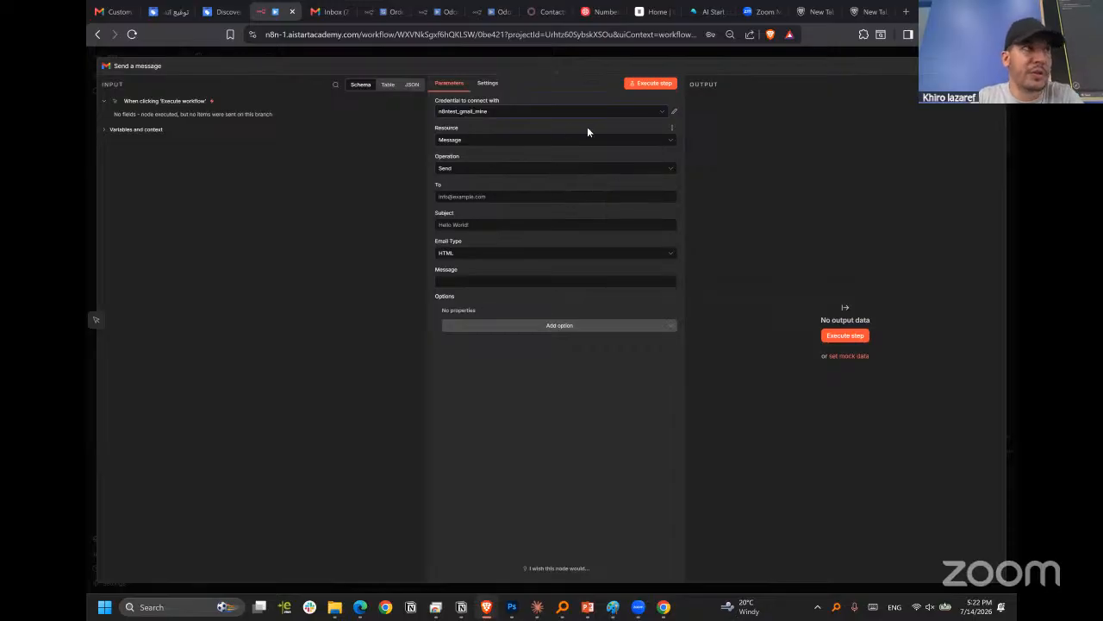
pyautogui.click(456, 113)
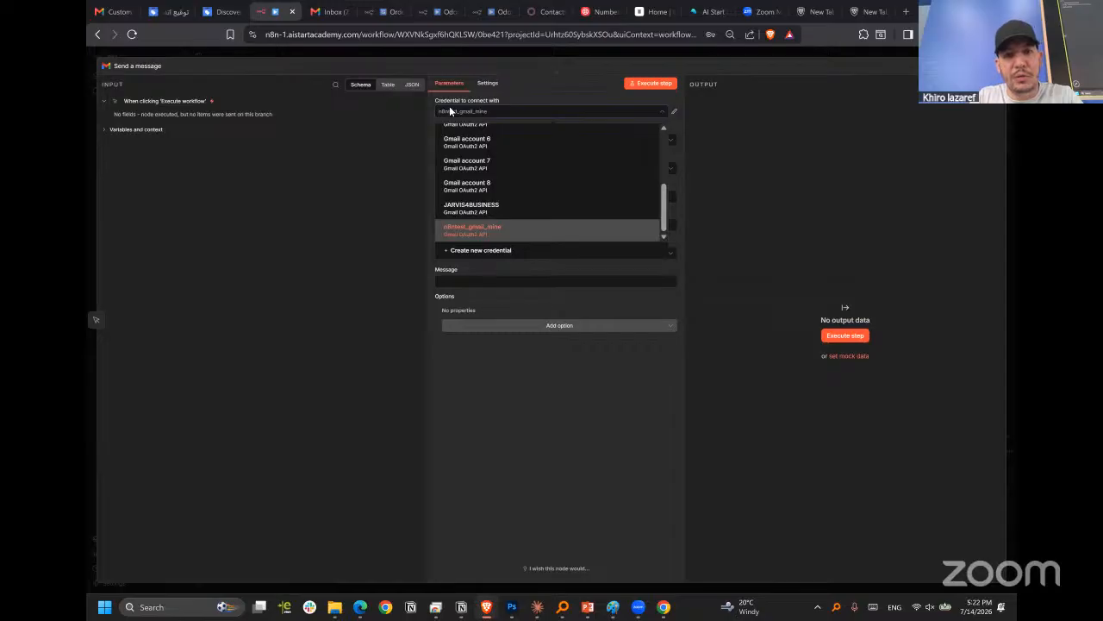
pyautogui.click(474, 95)
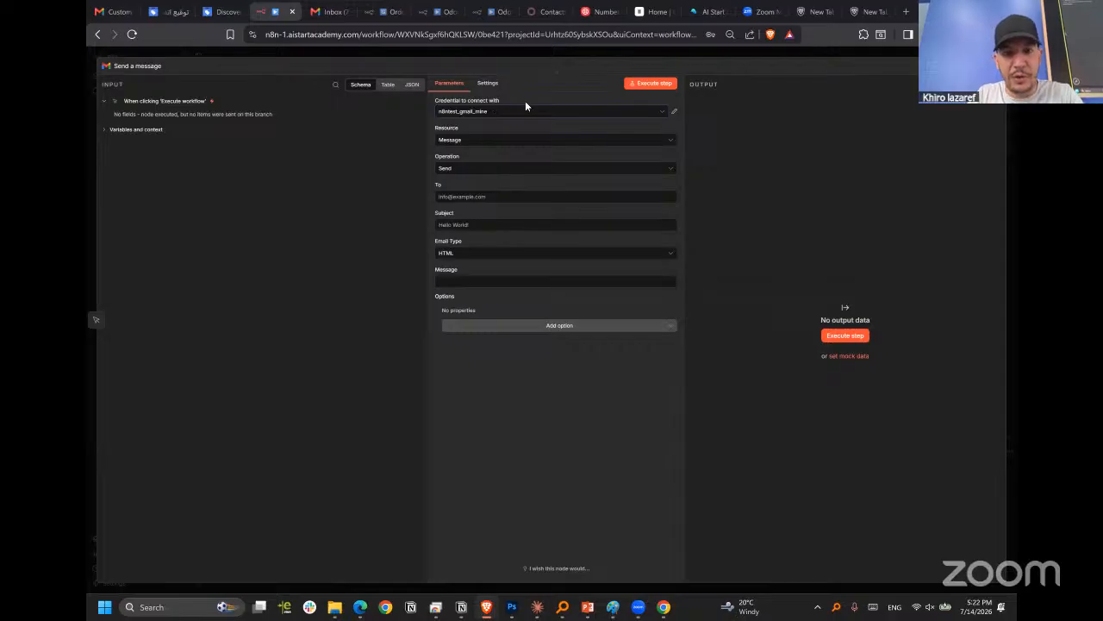
pyautogui.click(655, 113)
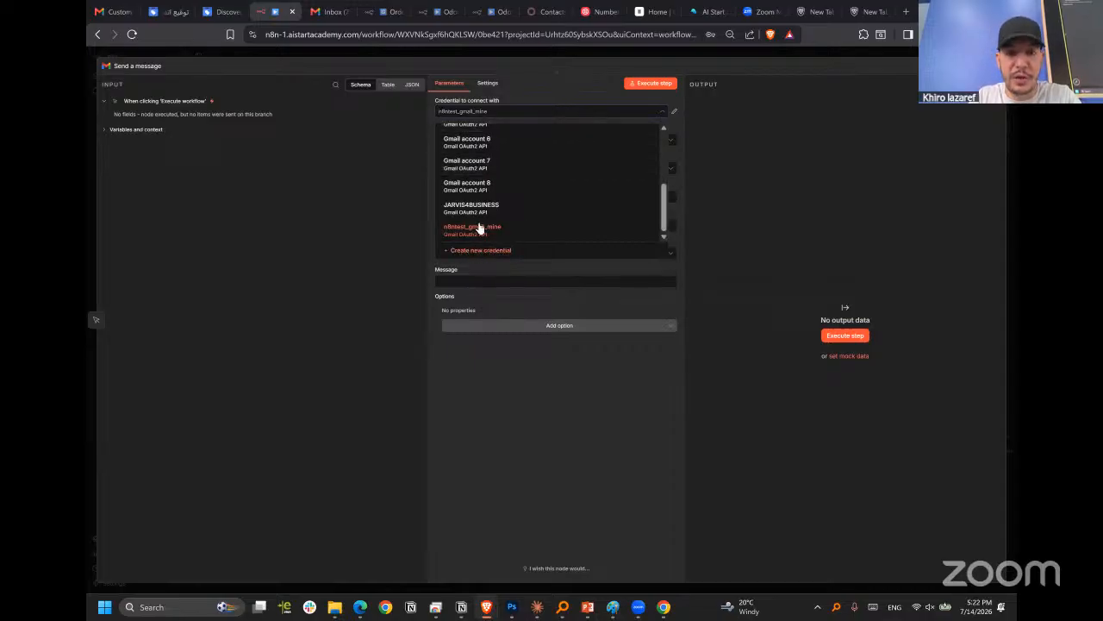
pyautogui.scroll(3, 490, 180)
pyautogui.scroll(-3, 509, 190)
pyautogui.scroll(3, 513, 172)
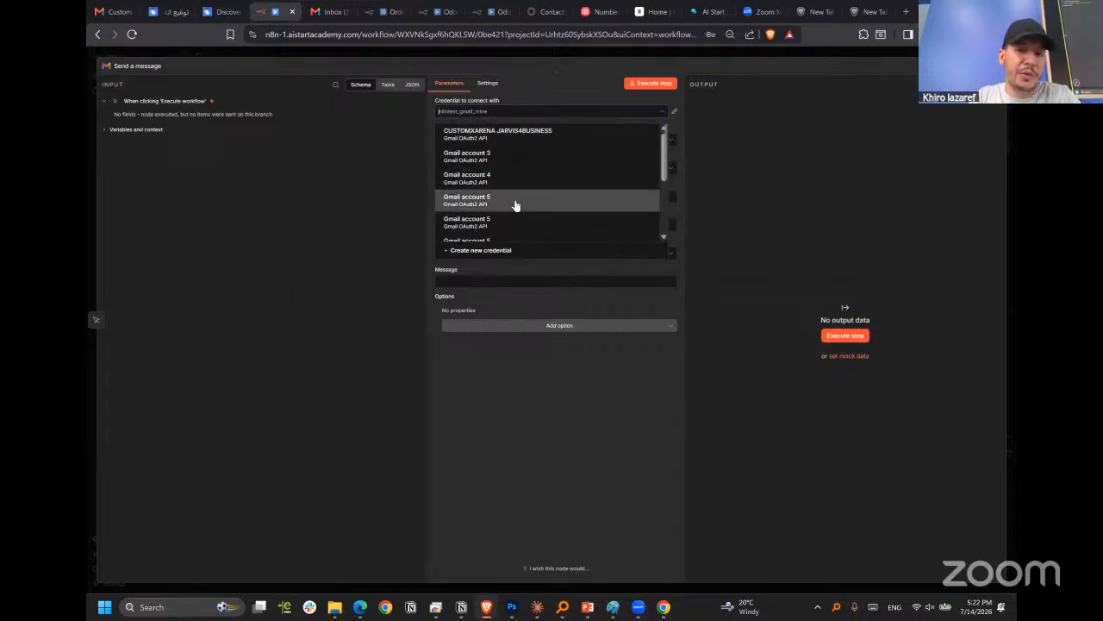
pyautogui.scroll(-3, 517, 211)
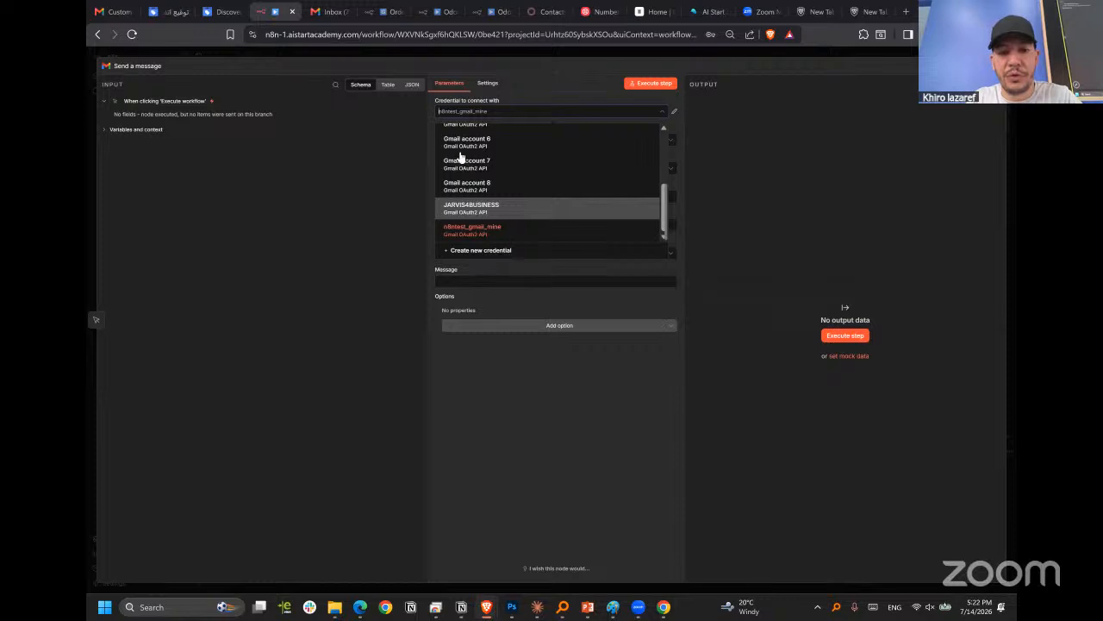
# Start a new Gmail credential using OAuth2 and copy its OAuth redirect URL.
pyautogui.click(476, 250)
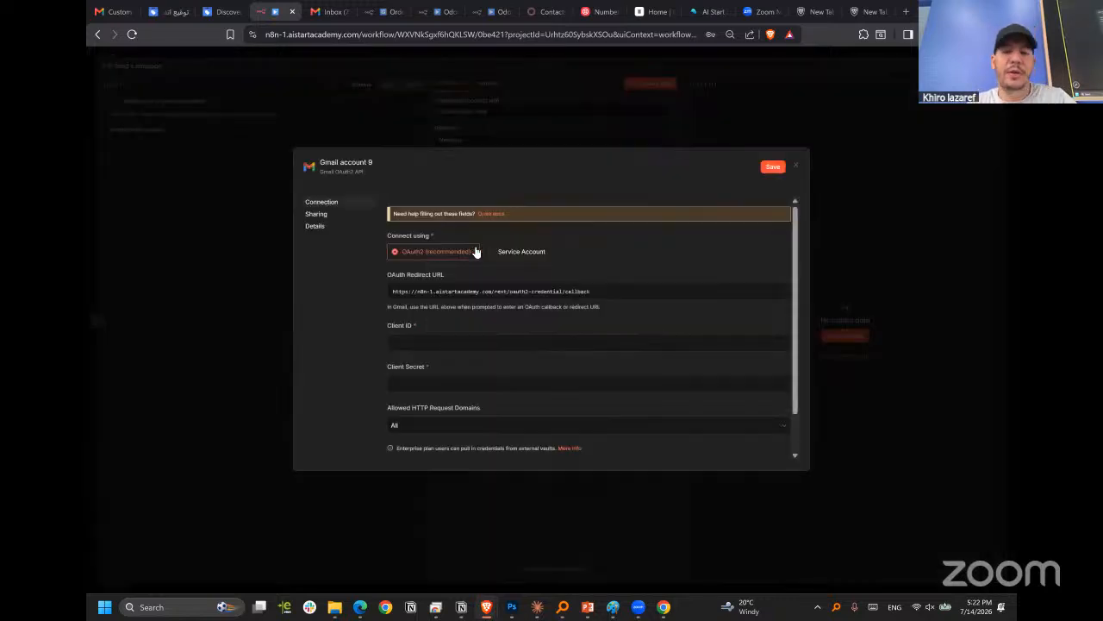
pyautogui.scroll(-1, 573, 332)
pyautogui.scroll(1, 574, 332)
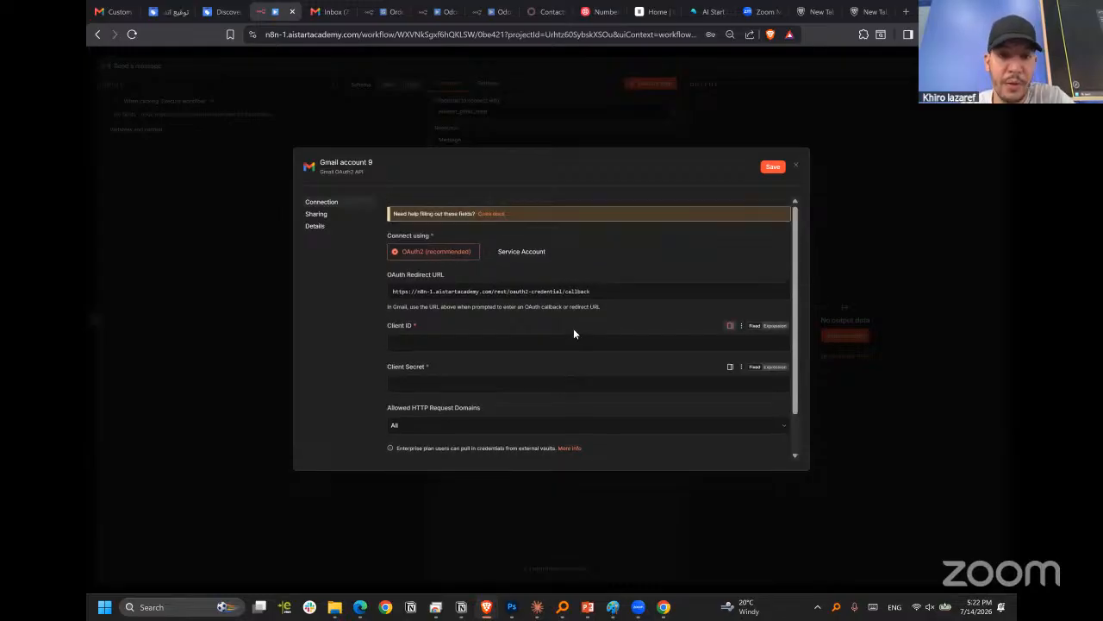
pyautogui.click(455, 295)
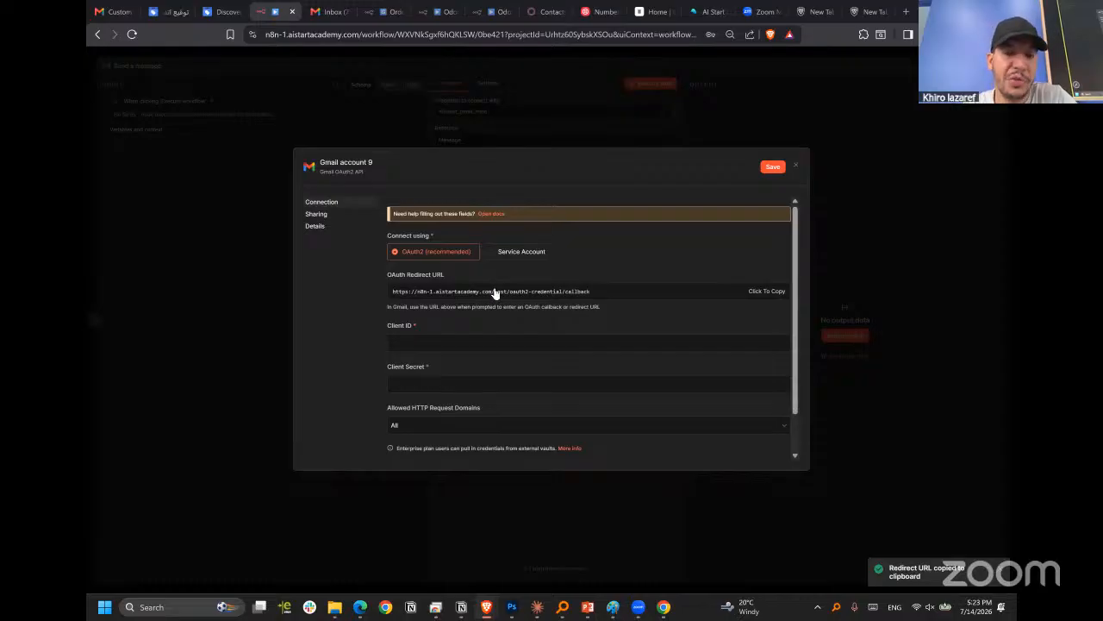
pyautogui.click(470, 342)
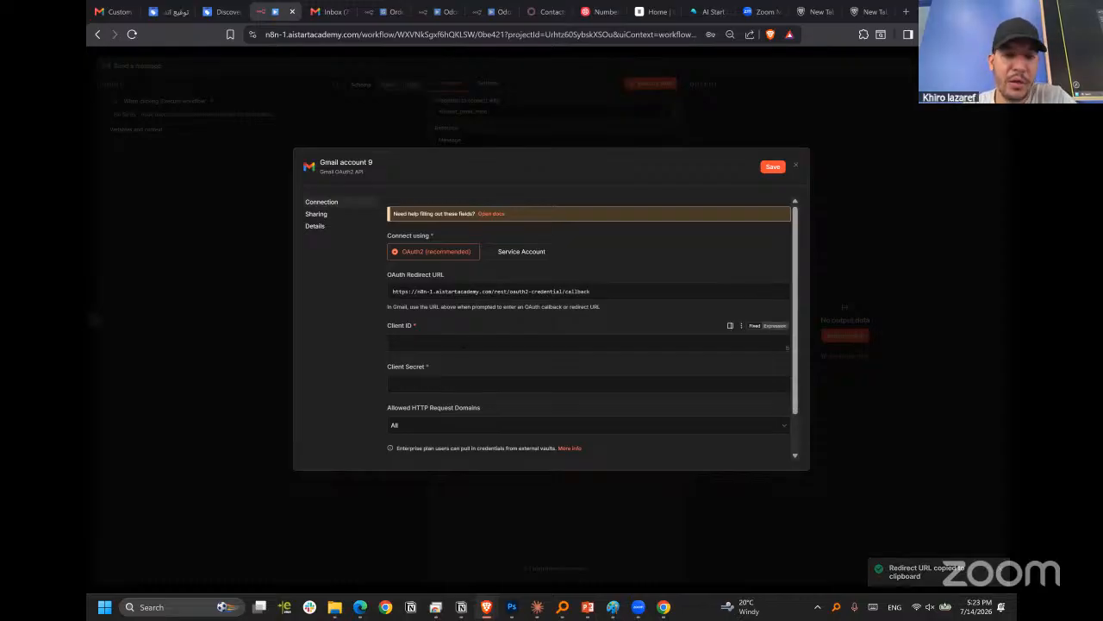
# Look over the required Client ID and Client Secret fields and close the new Gmail credential without connecting it.
pyautogui.scroll(-1, 508, 263)
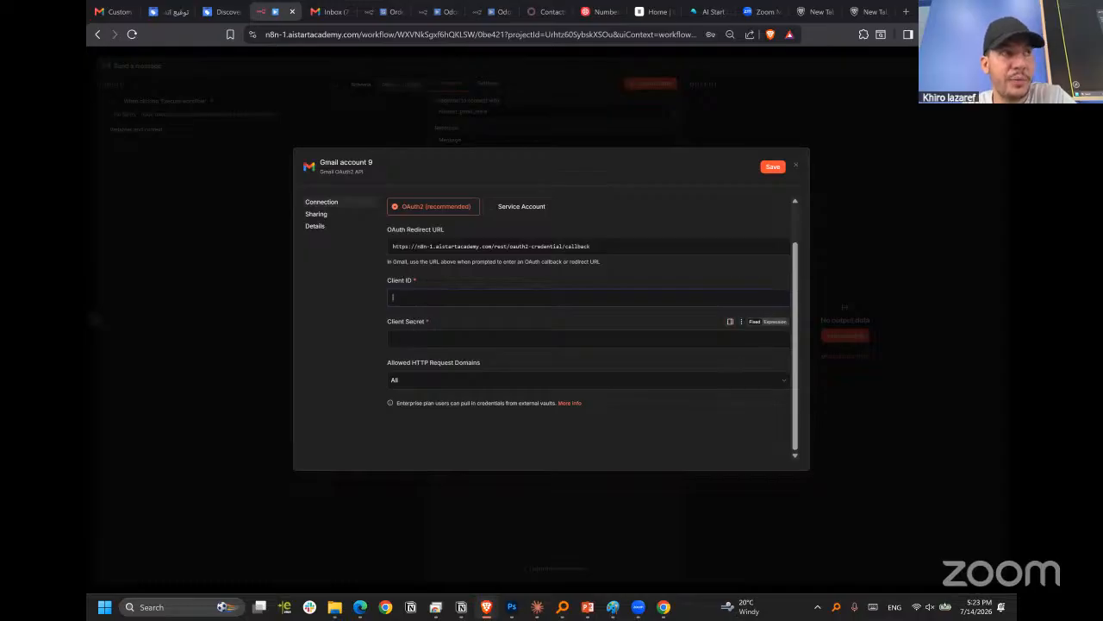
pyautogui.click(475, 342)
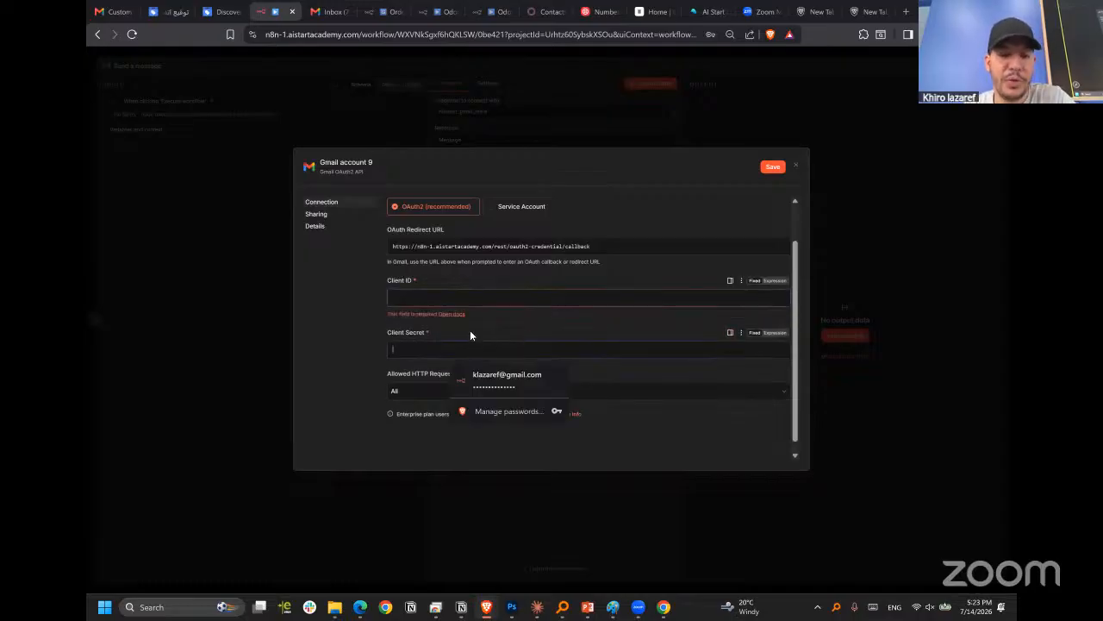
pyautogui.moveTo(470, 330); pyautogui.dragTo(651, 180)
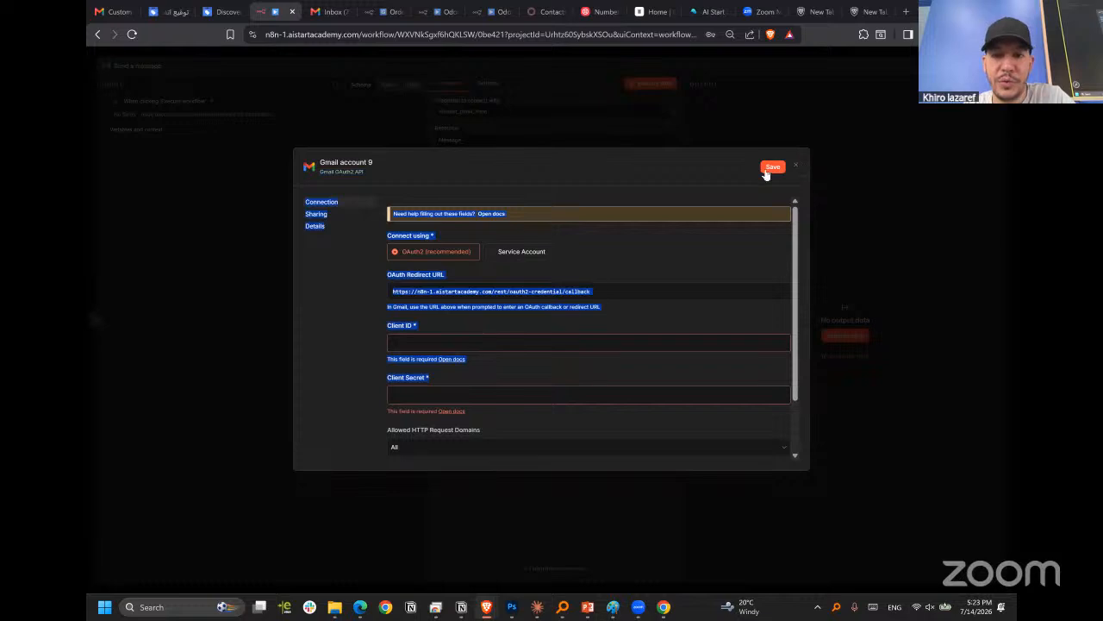
pyautogui.click(797, 169)
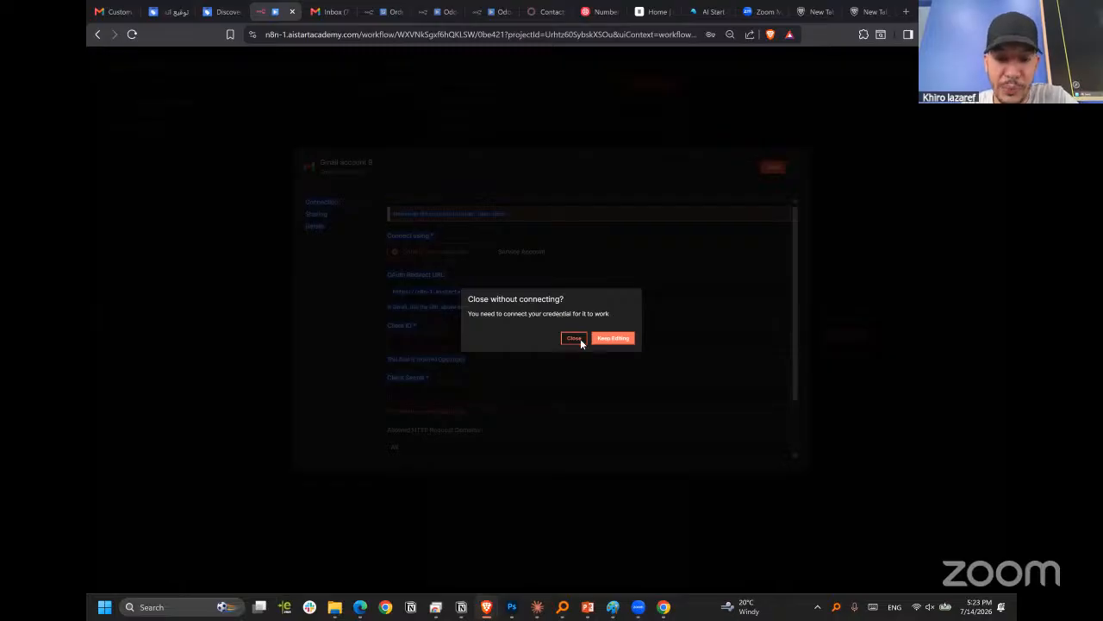
pyautogui.click(575, 338)
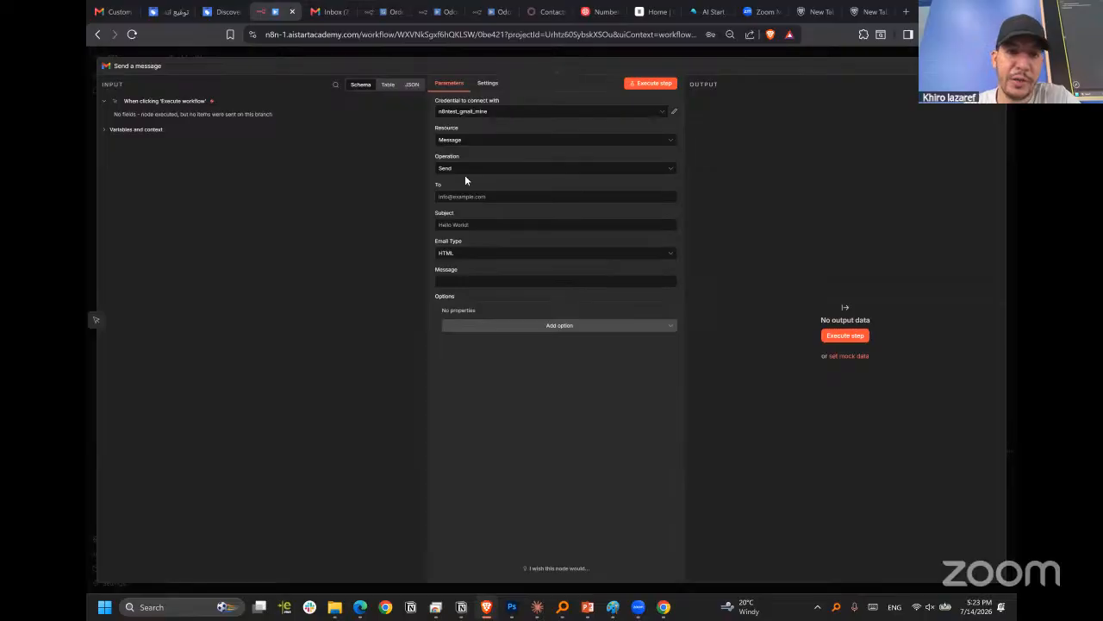
# Look through the resource and operation options of the Gmail node, choosing Message as resource and Send as operation.
pyautogui.click(535, 140)
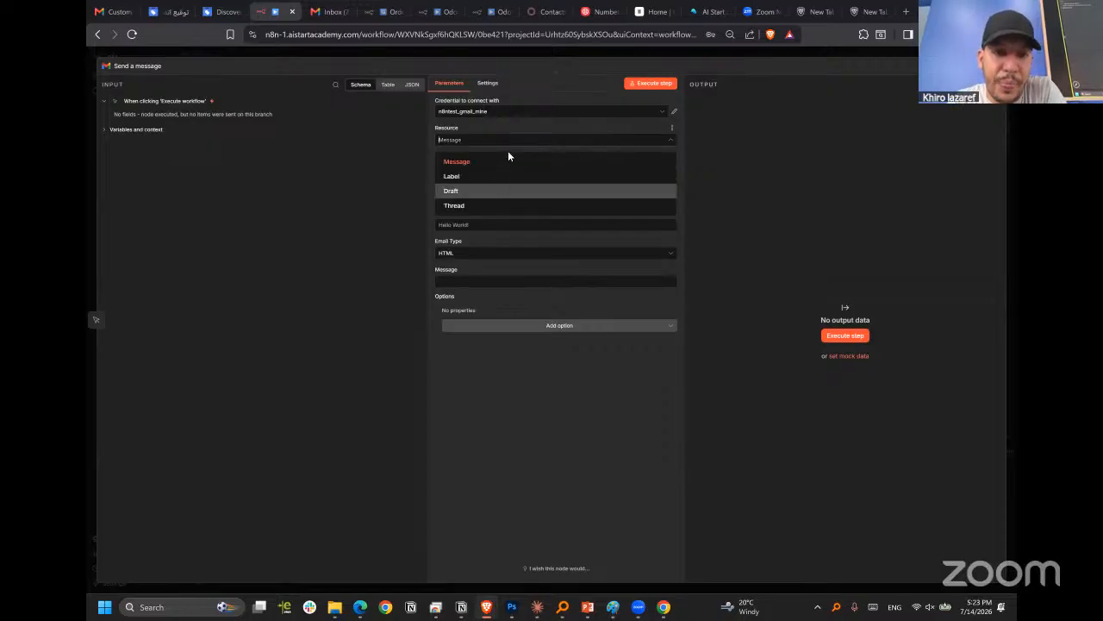
pyautogui.click(517, 141)
pyautogui.click(517, 141)
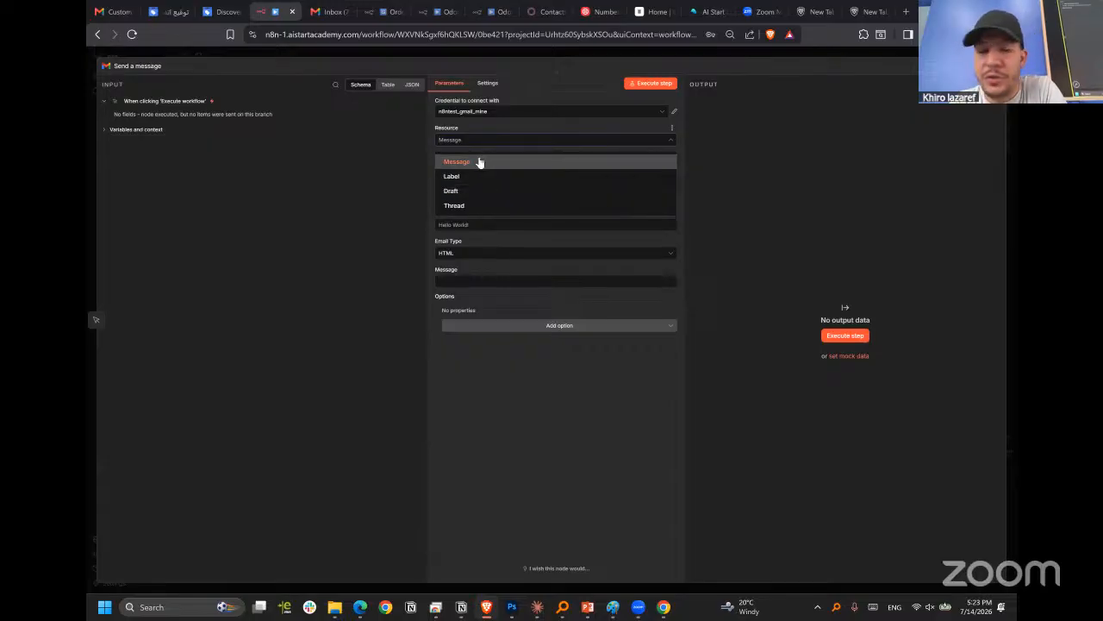
pyautogui.click(480, 162)
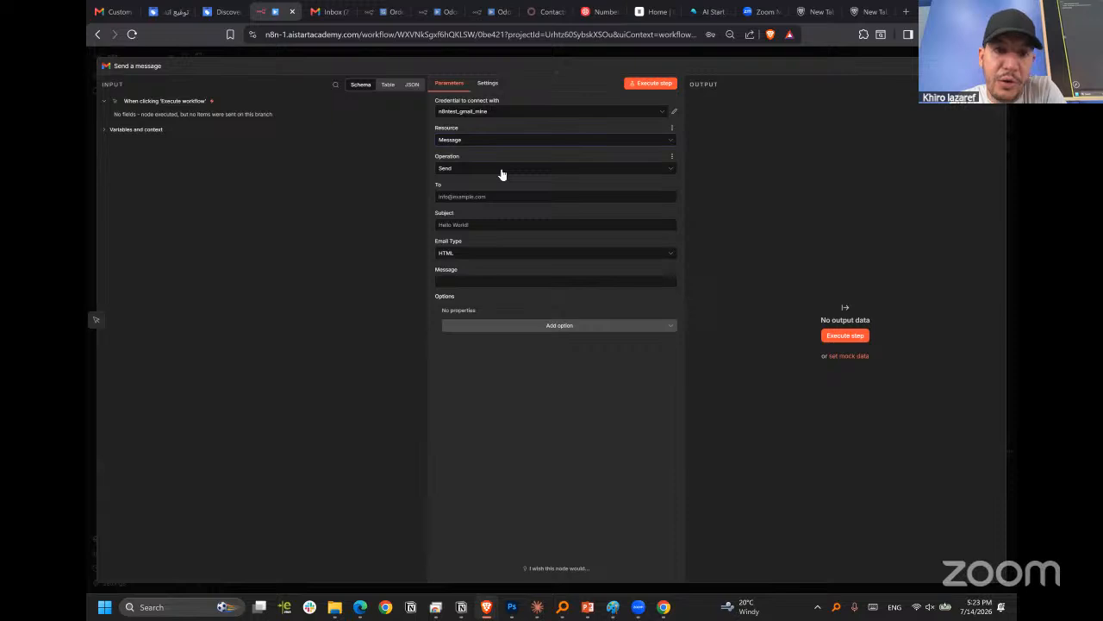
pyautogui.click(500, 171)
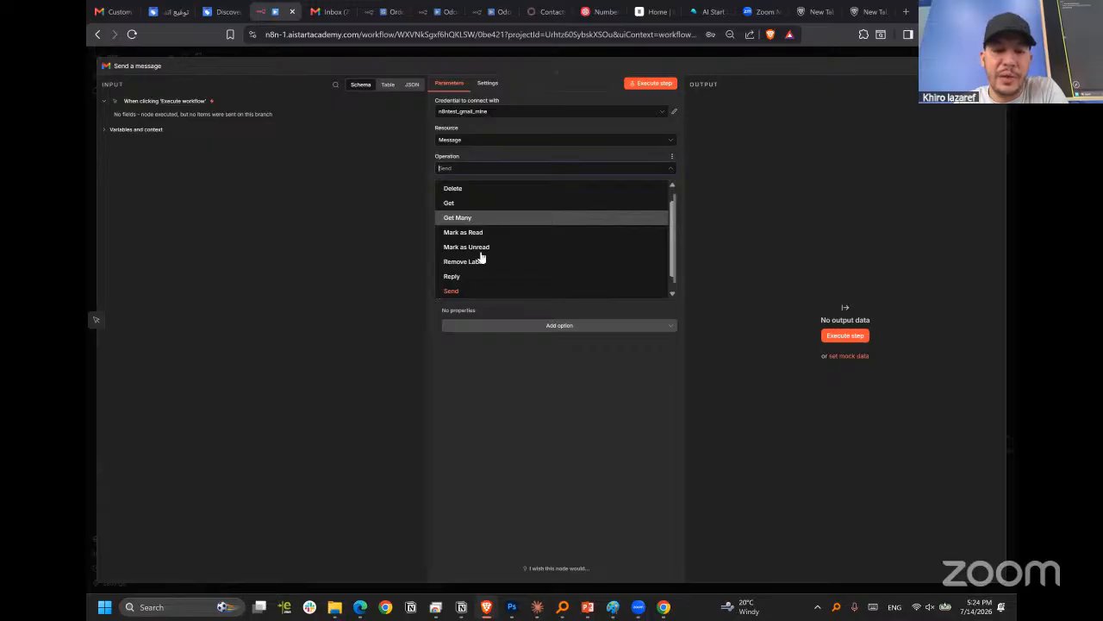
pyautogui.scroll(-1, 478, 281)
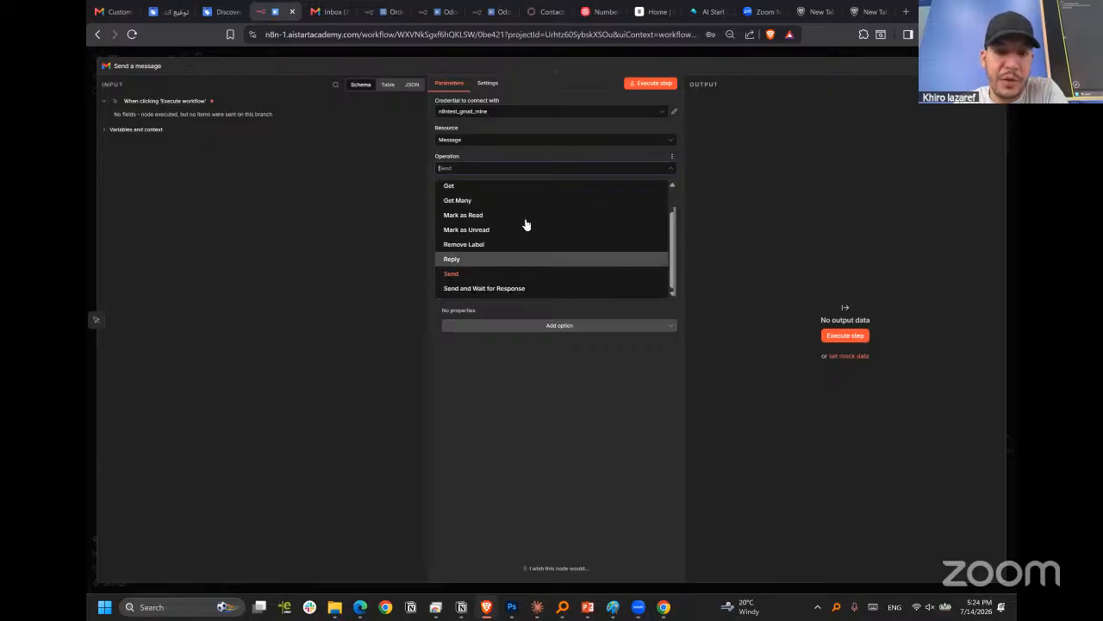
pyautogui.click(480, 274)
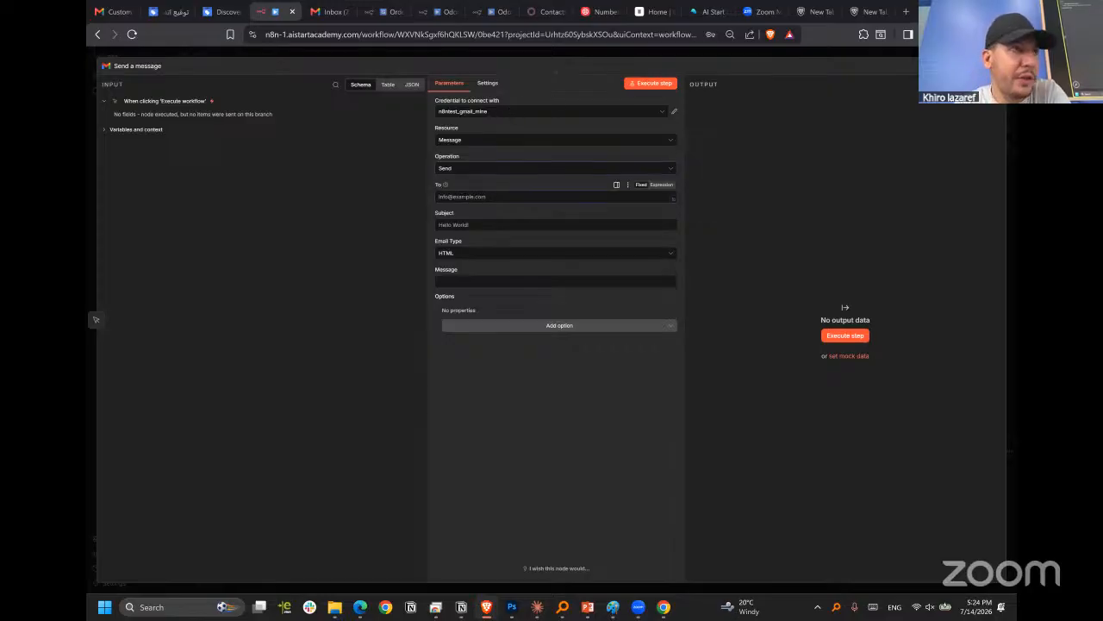
pyautogui.write('kgnkn')
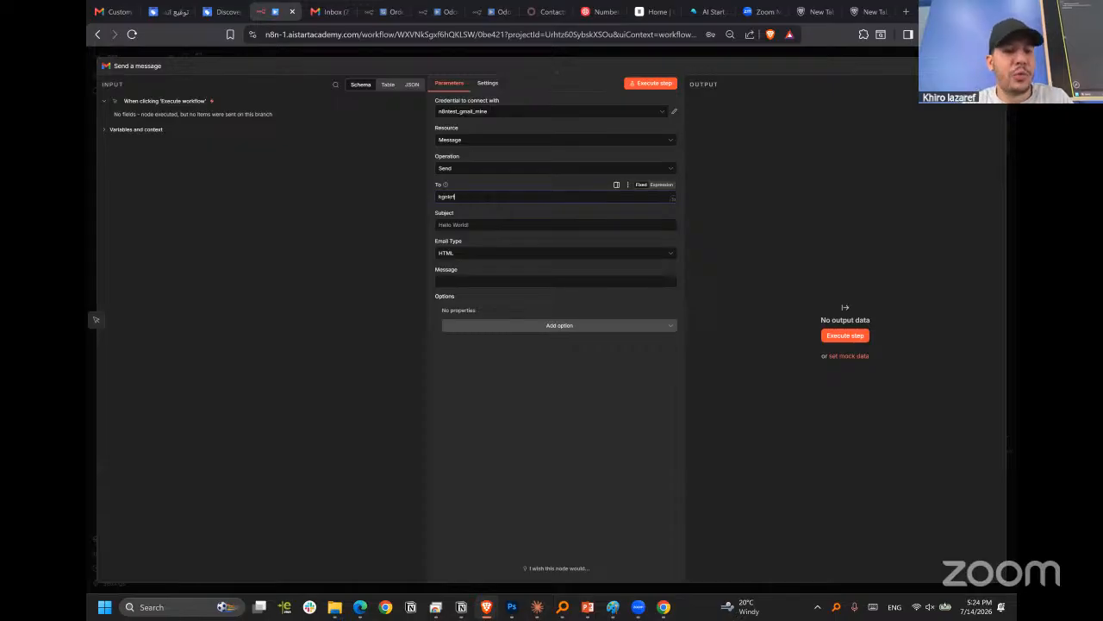
pyautogui.press('BackSpace')
pyautogui.press('BackSpace')
pyautogui.press('BackSpace')
pyautogui.press('BackSpace')
pyautogui.press('BackSpace')
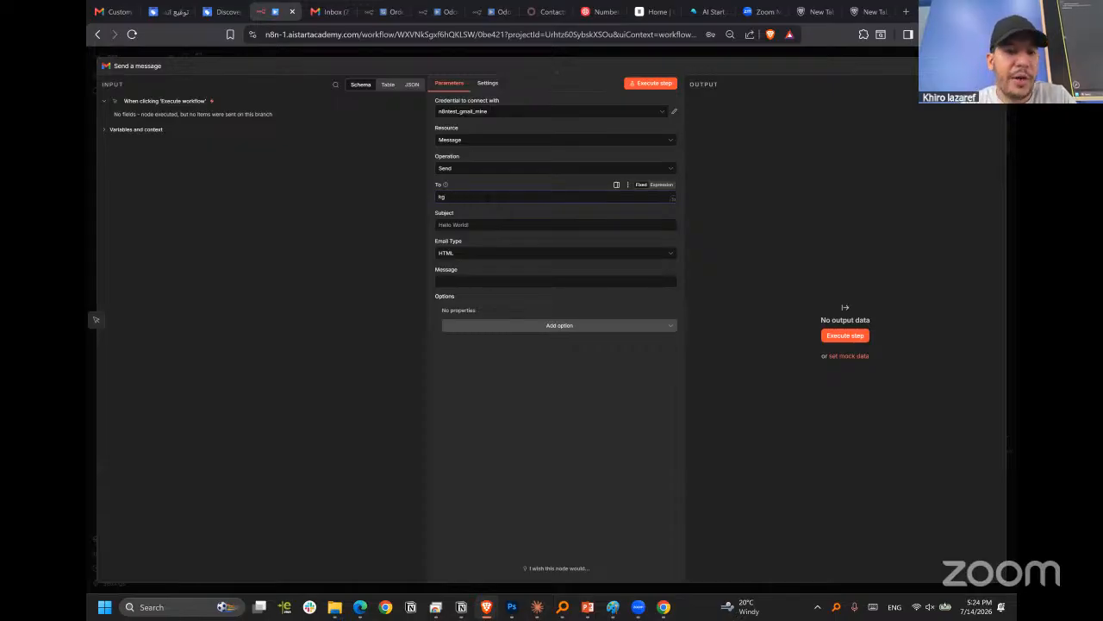
pyautogui.press('BackSpace')
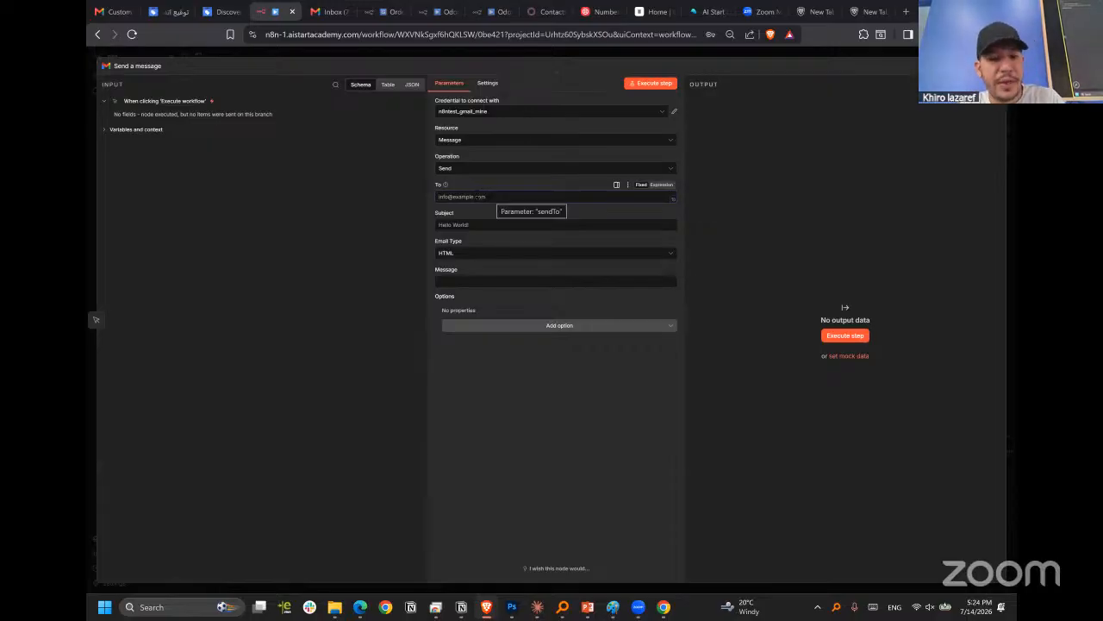
pyautogui.click(242, 169)
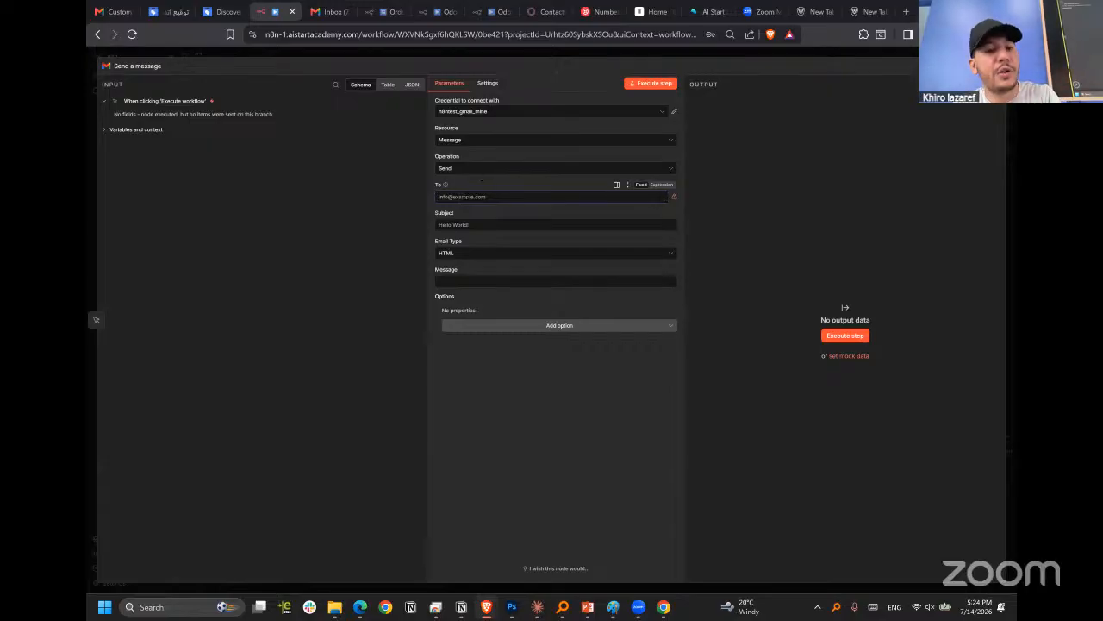
pyautogui.click(464, 197)
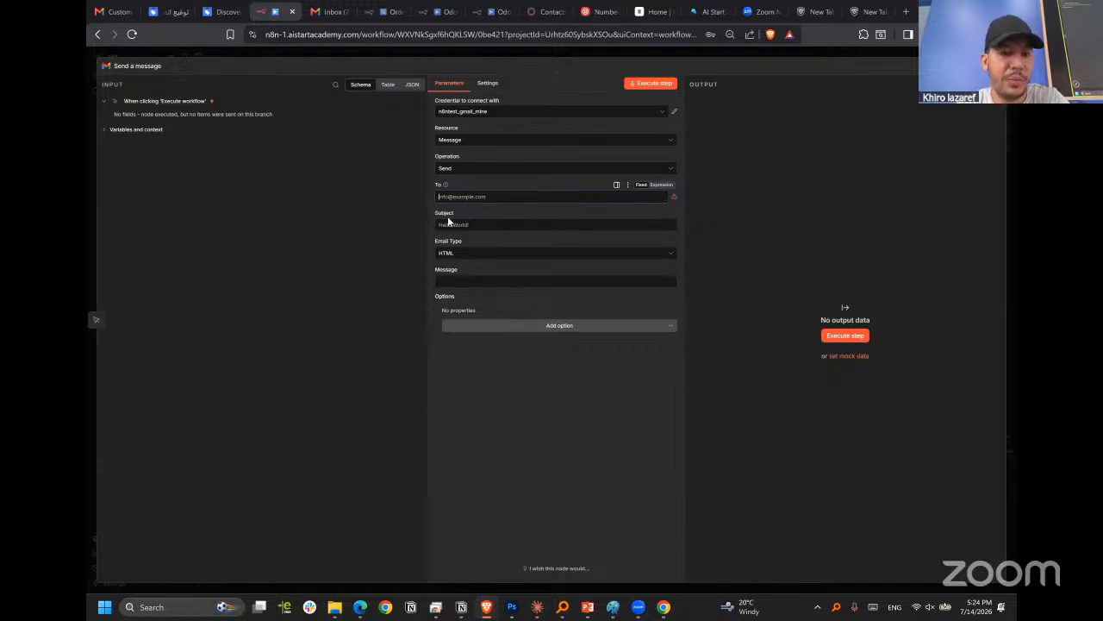
pyautogui.click(441, 238)
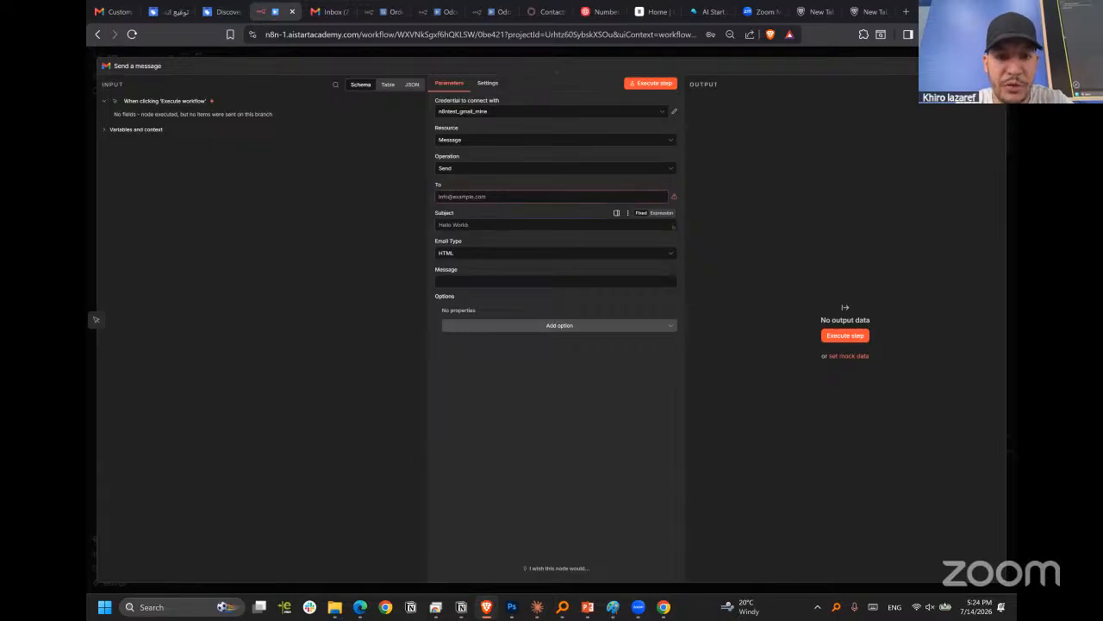
# Compare the Text and HTML email types and set the message's email type to Text.
pyautogui.click(458, 252)
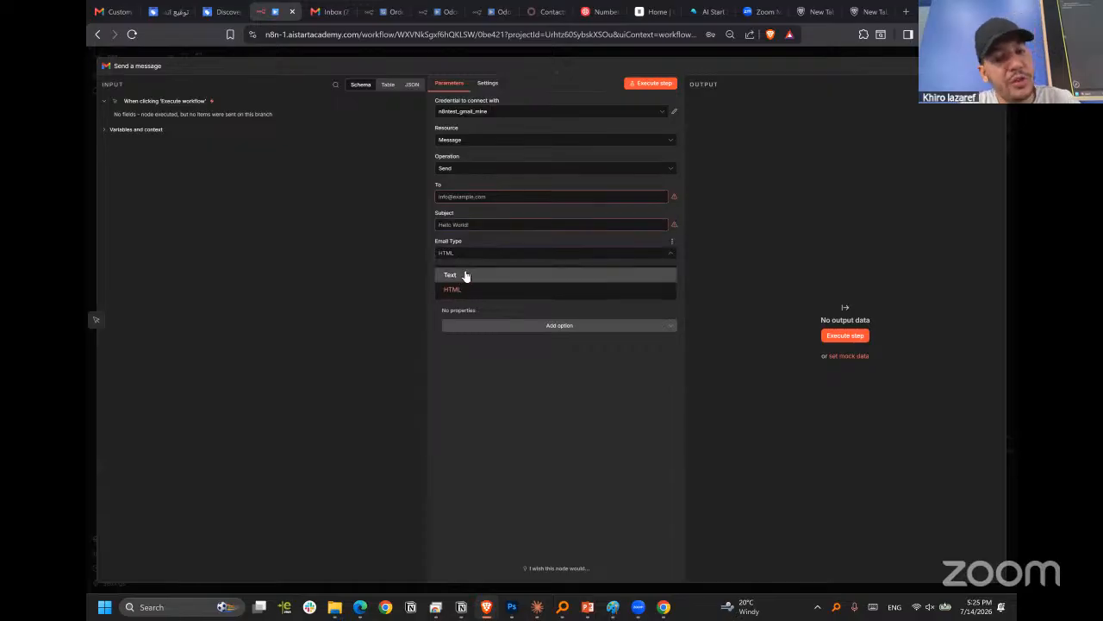
pyautogui.click(465, 275)
pyautogui.click(473, 254)
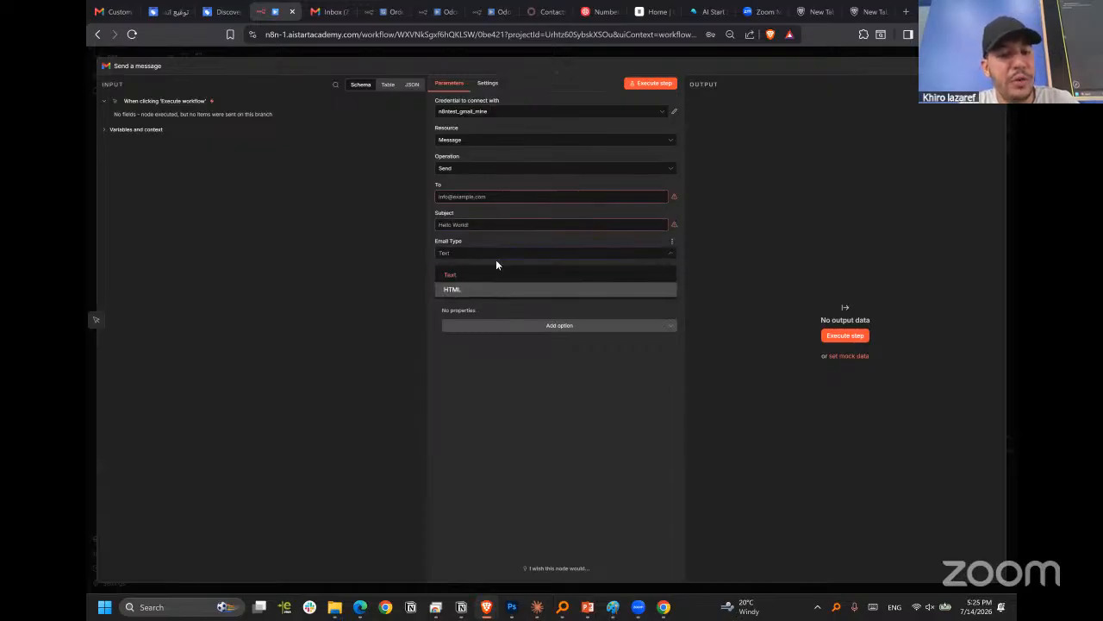
pyautogui.click(470, 289)
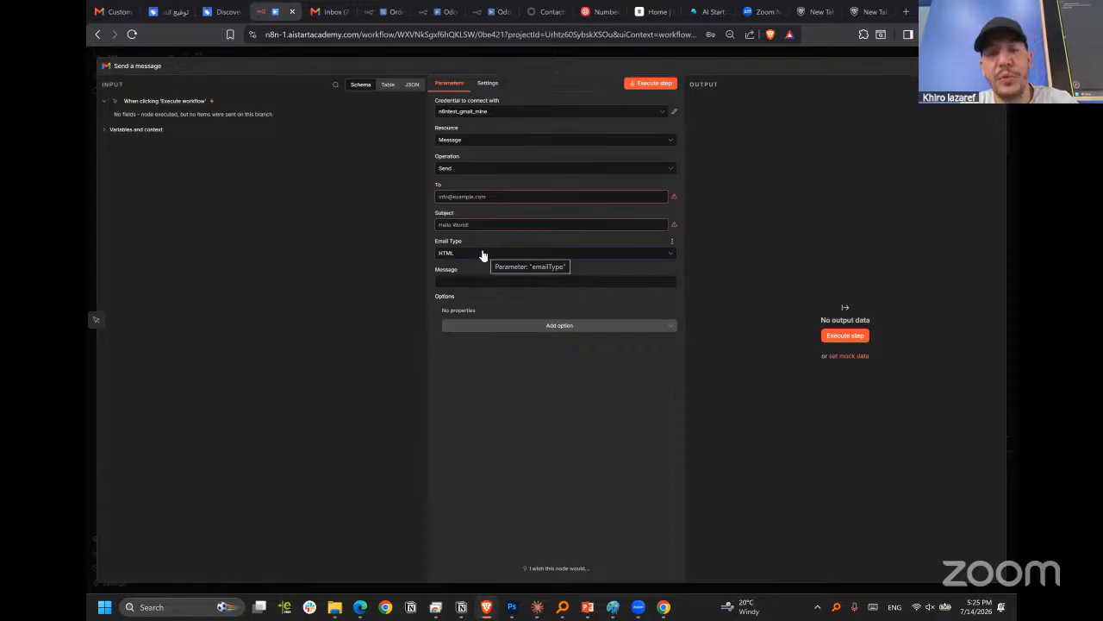
pyautogui.click(482, 255)
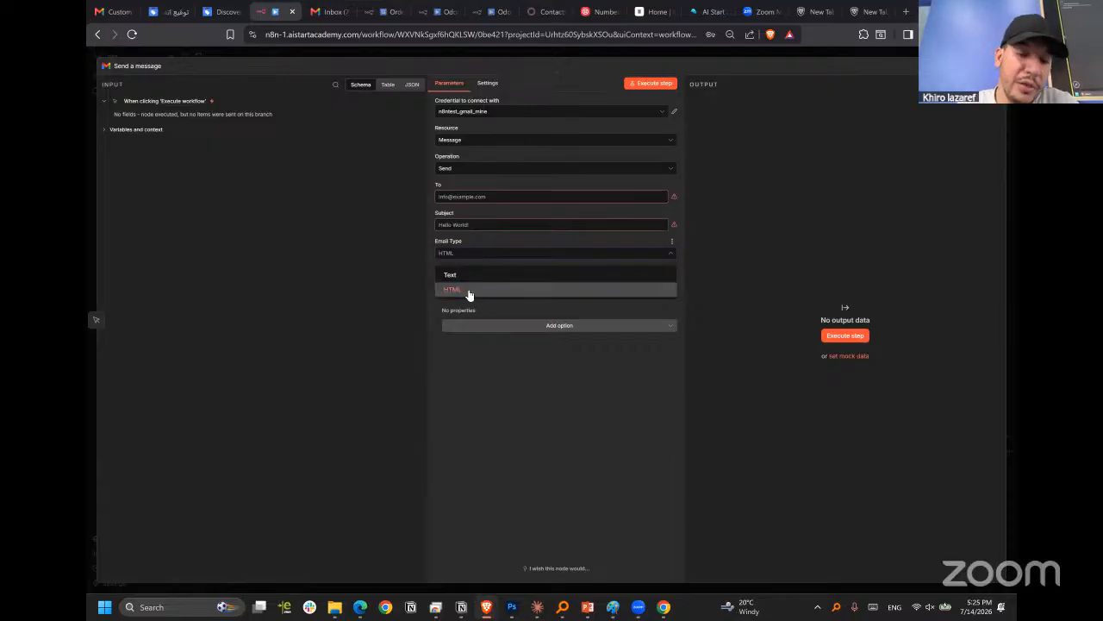
pyautogui.click(474, 259)
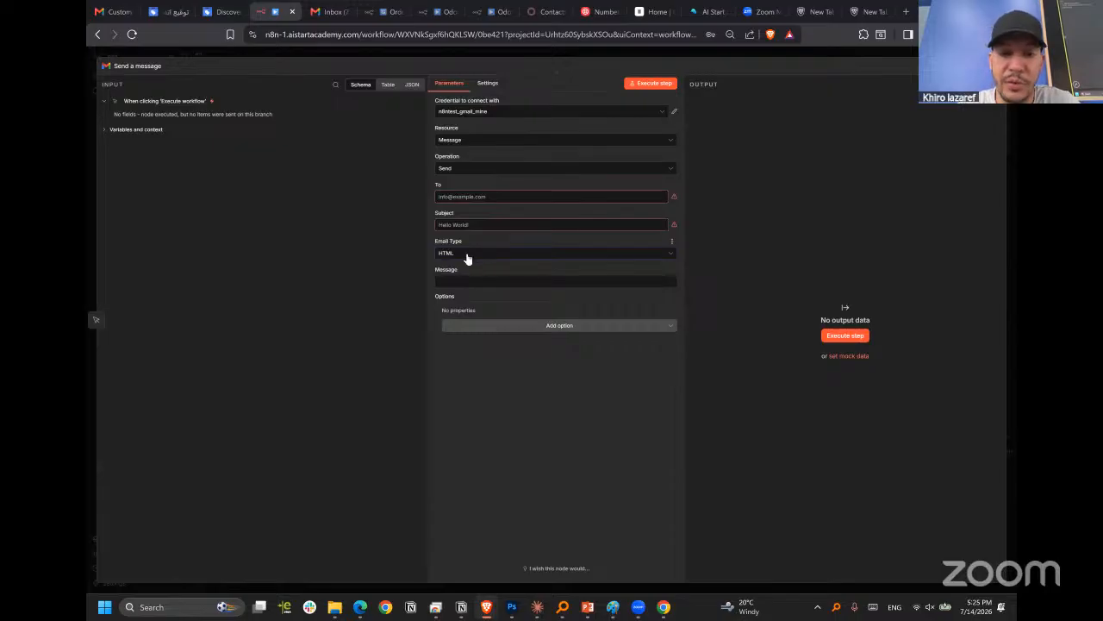
pyautogui.click(466, 256)
pyautogui.click(447, 277)
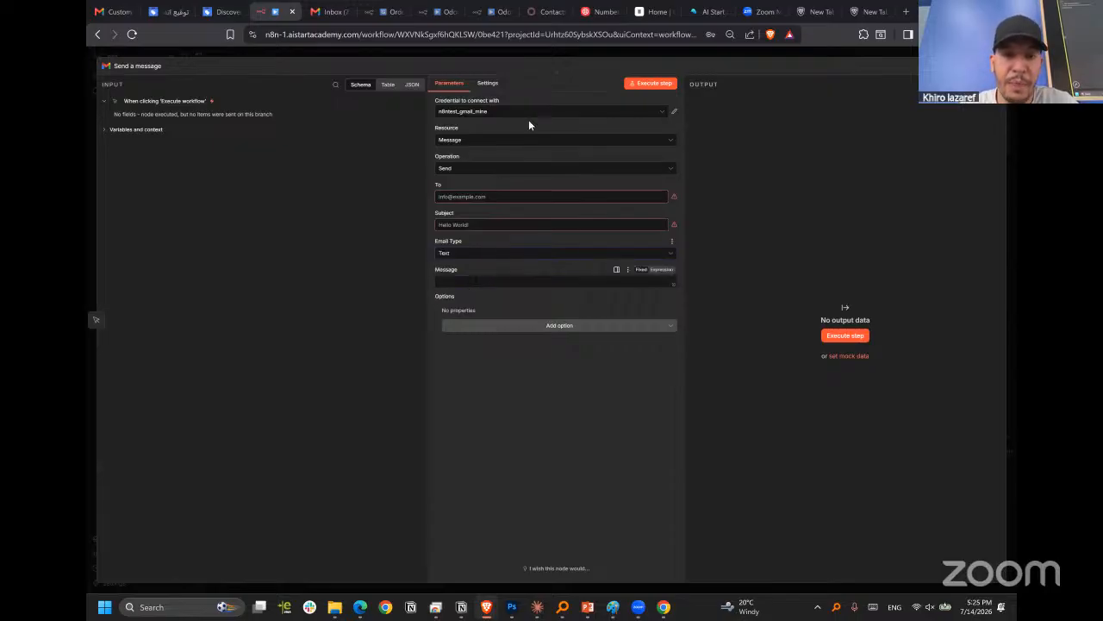
# Switch the node's credential to JARVIS4BUSINESS and enter the recipient's email address.
pyautogui.click(545, 117)
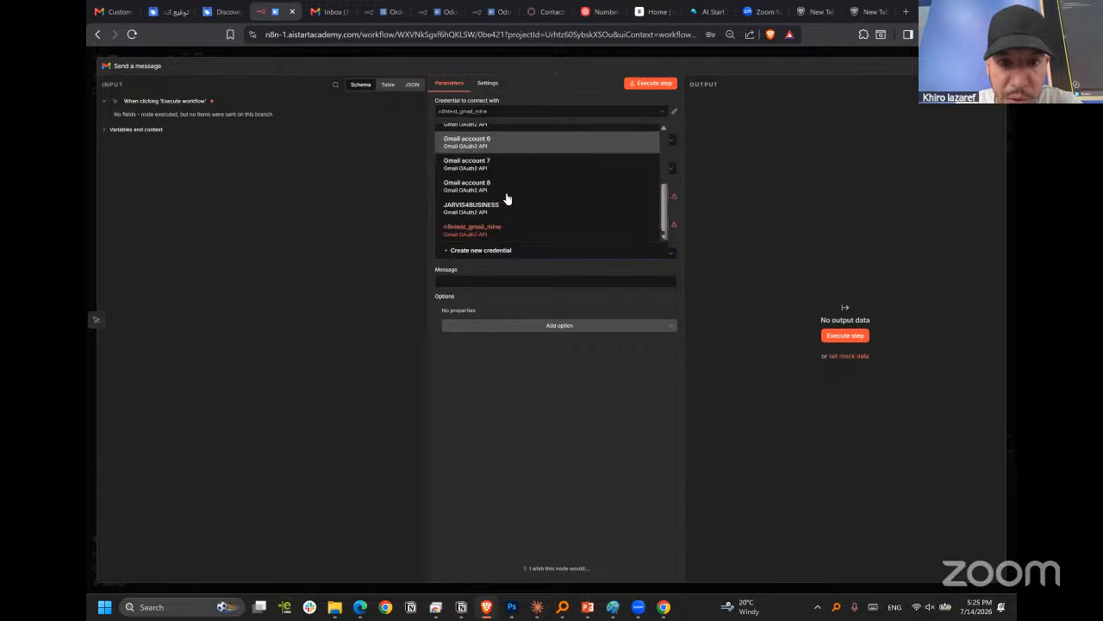
pyautogui.scroll(-3, 505, 199)
pyautogui.click(513, 207)
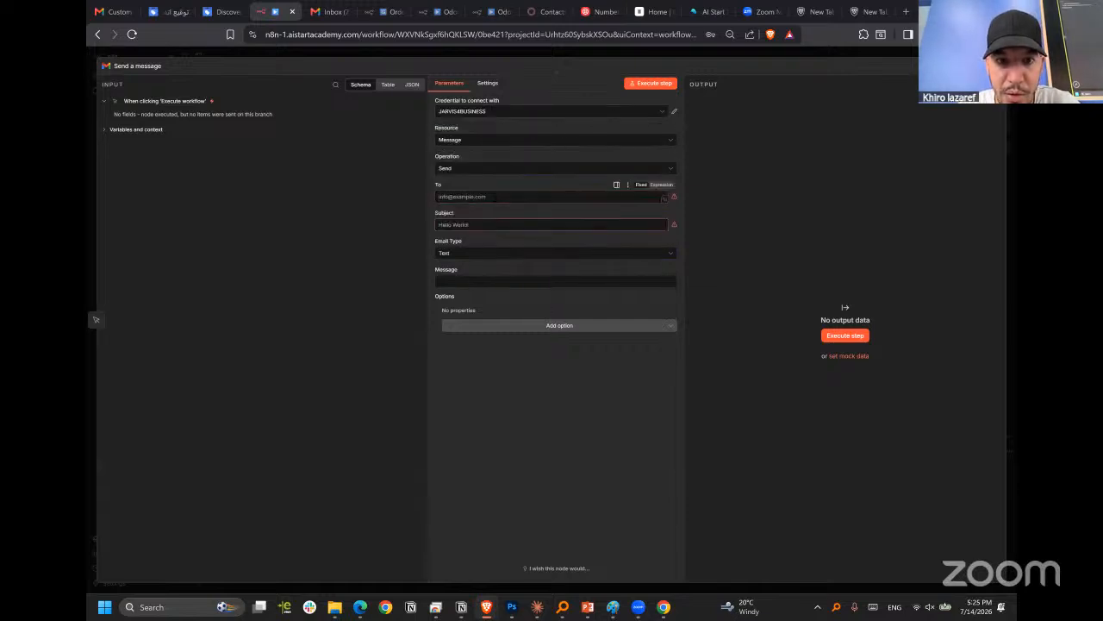
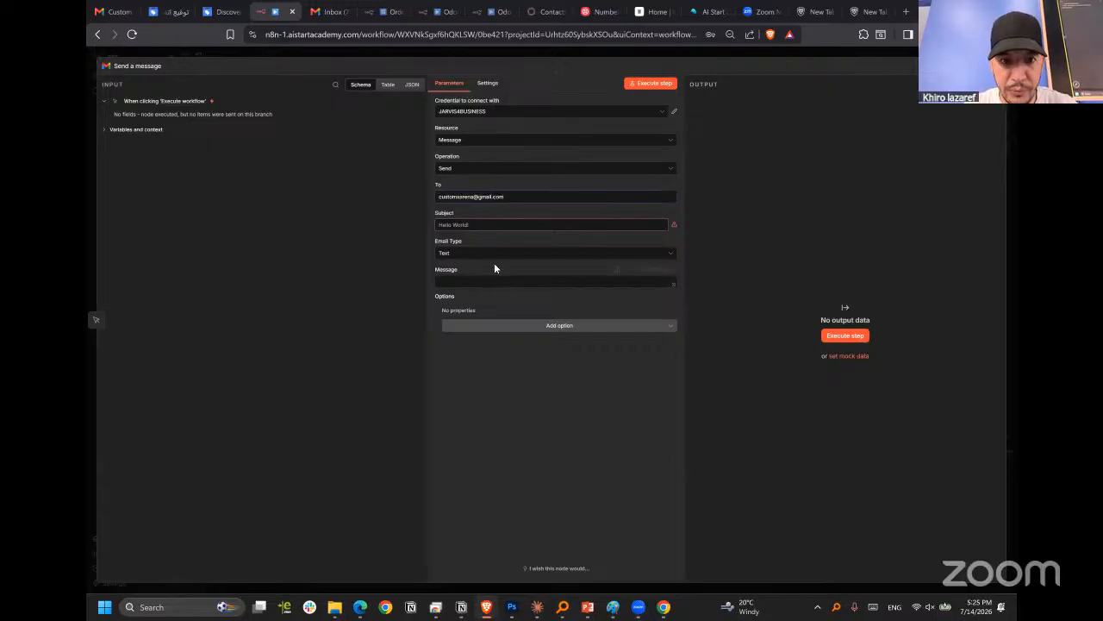
# Enter "Hellow n8n" as the message text of the email.
pyautogui.click(479, 255)
pyautogui.click(497, 274)
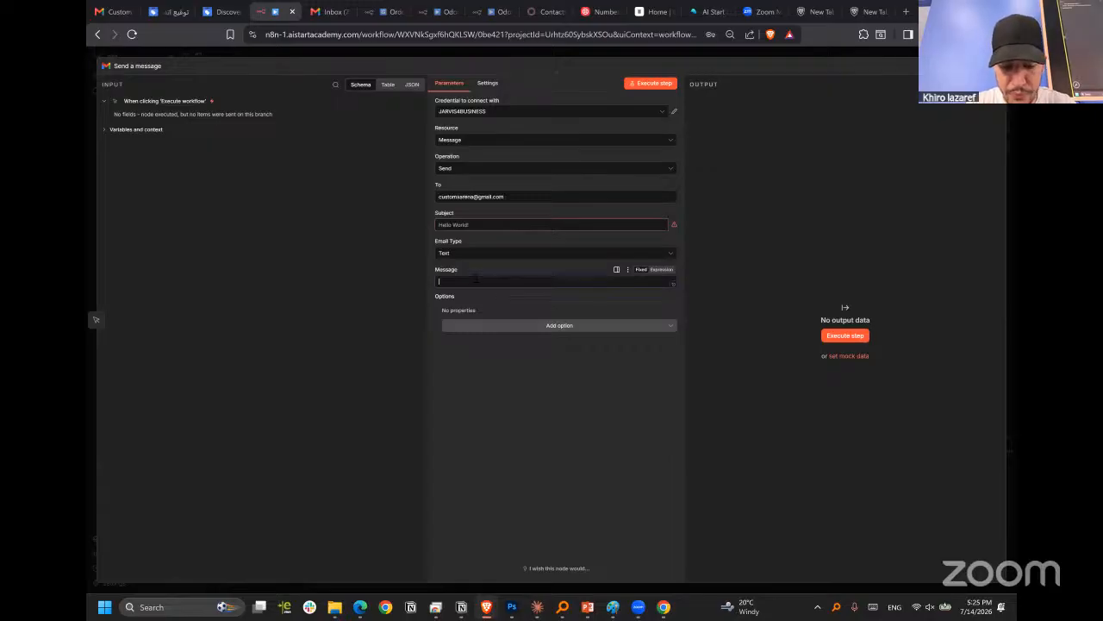
pyautogui.write('Hello')
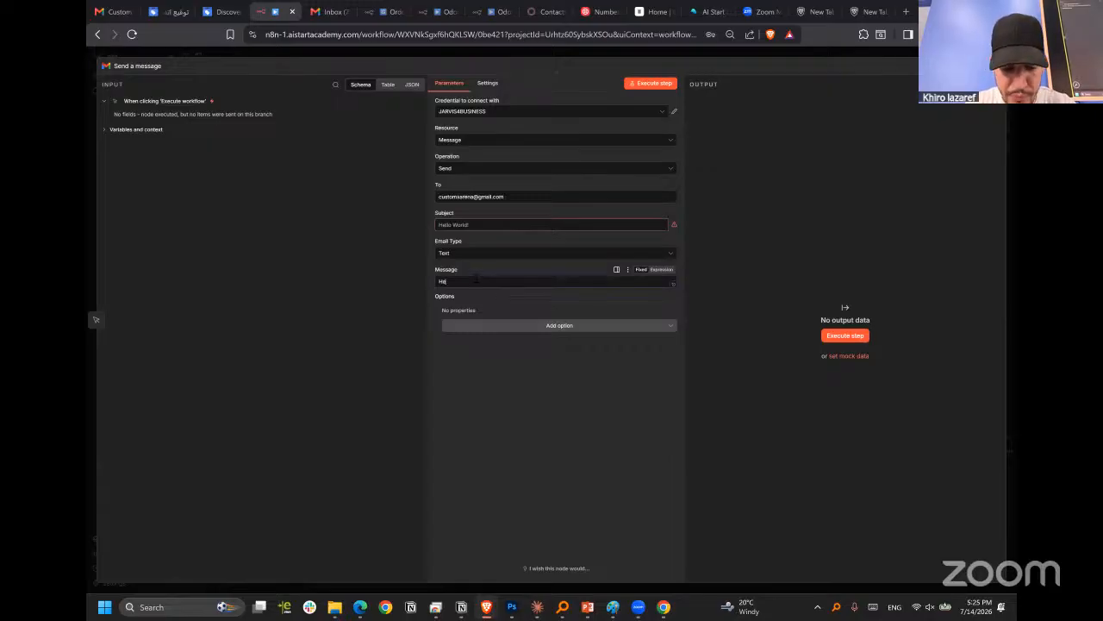
pyautogui.write('w Wo')
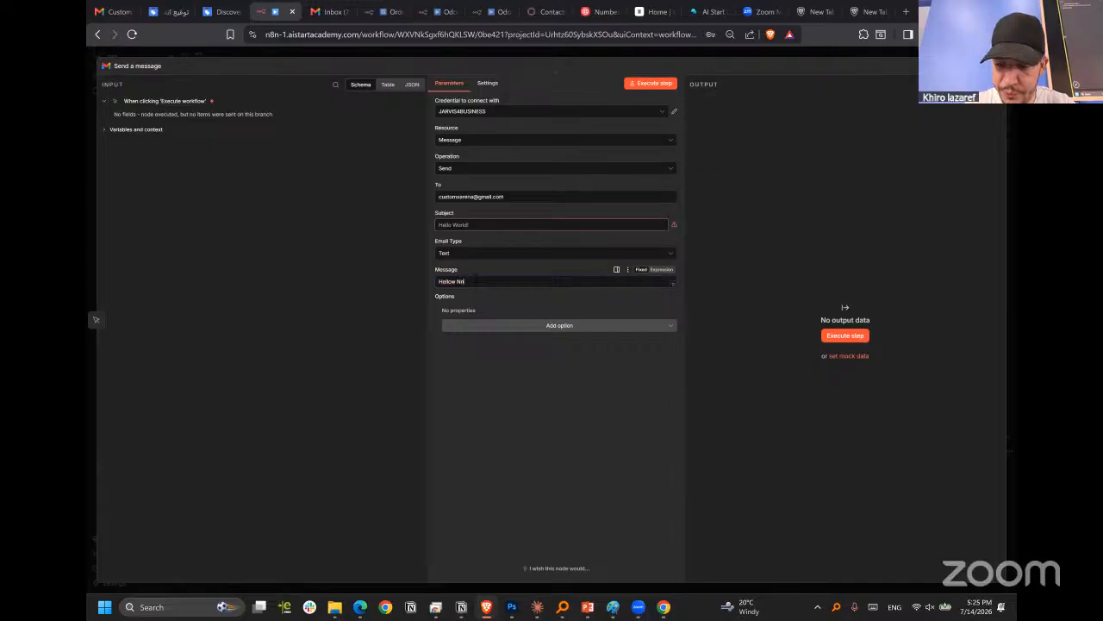
pyautogui.press('BackSpace')
pyautogui.press('BackSpace')
pyautogui.press('BackSpace')
pyautogui.write('n8n')
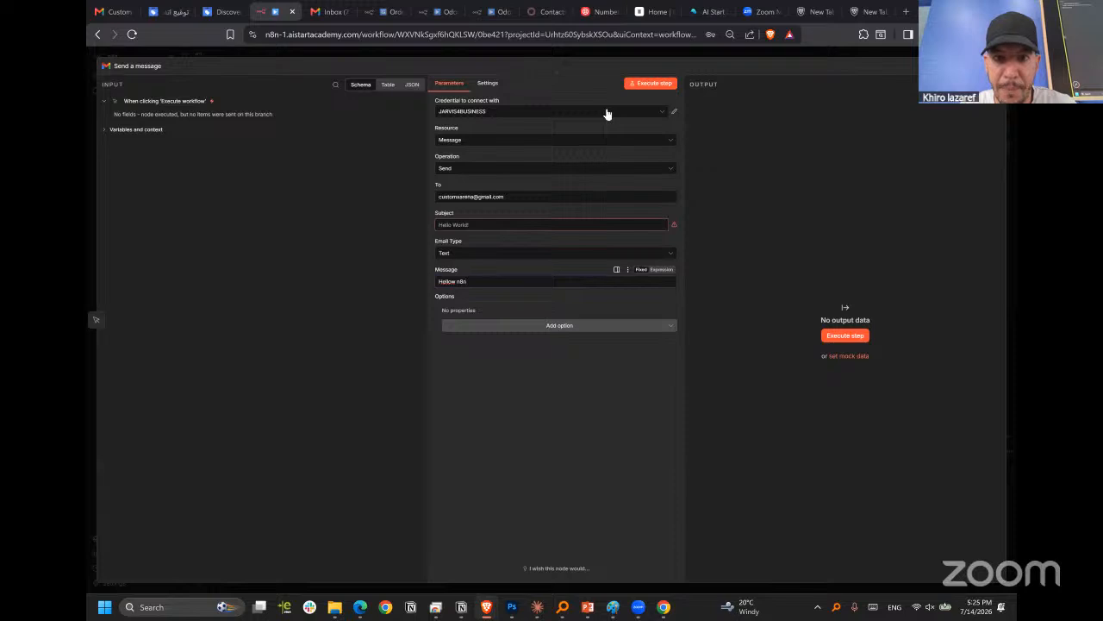
# Set the email subject to "test" and execute the Send a message step.
pyautogui.click(642, 85)
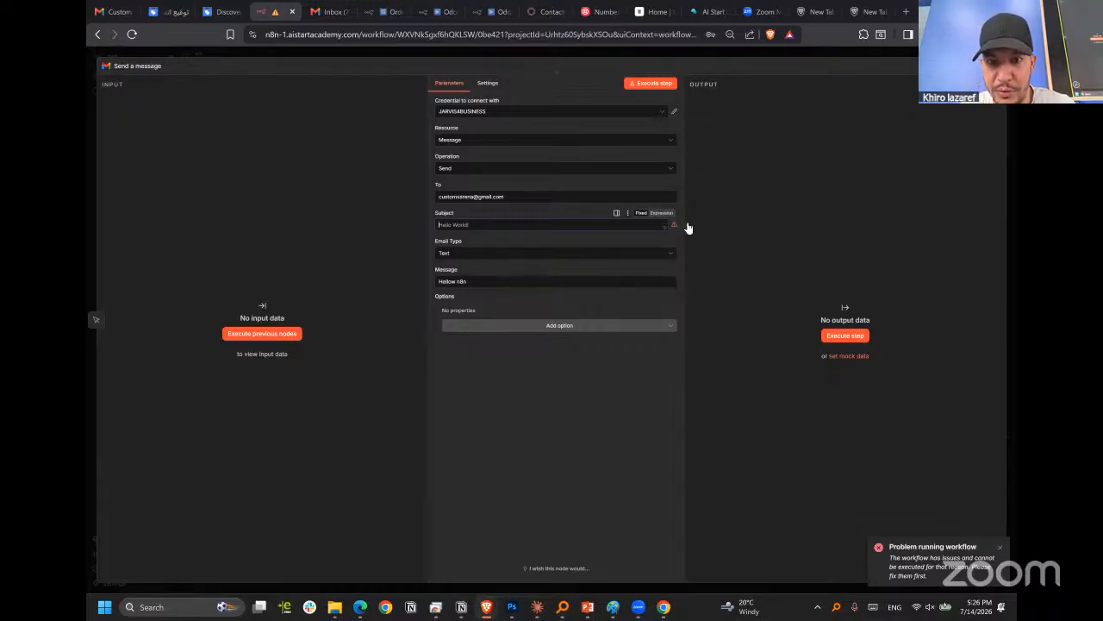
pyautogui.click(622, 228)
pyautogui.write('test')
pyautogui.click(651, 84)
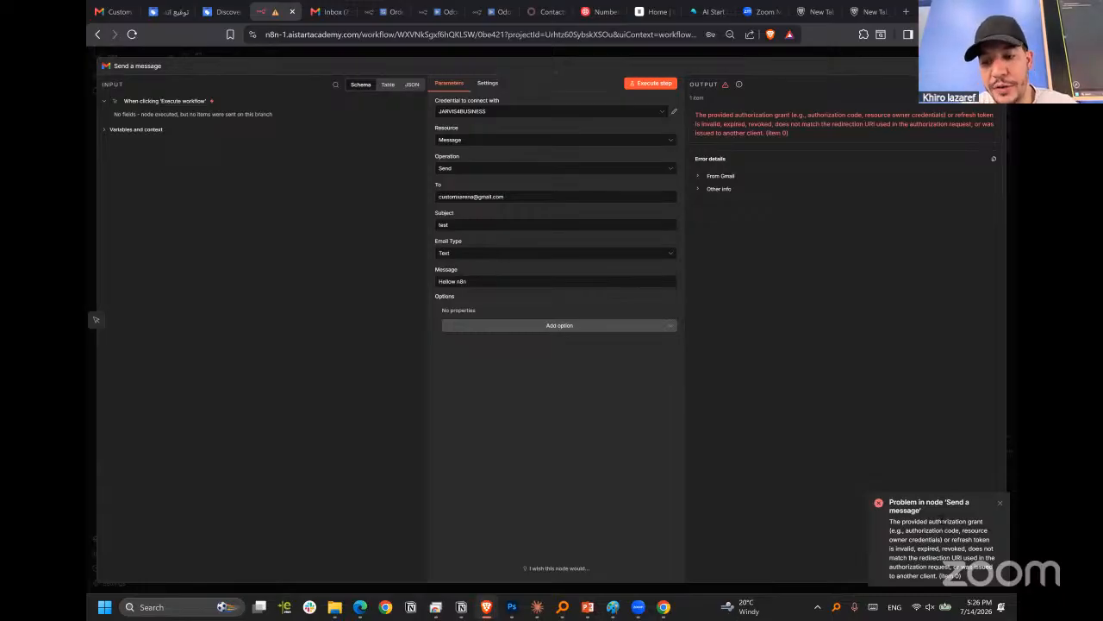
pyautogui.doubleClick(947, 521)
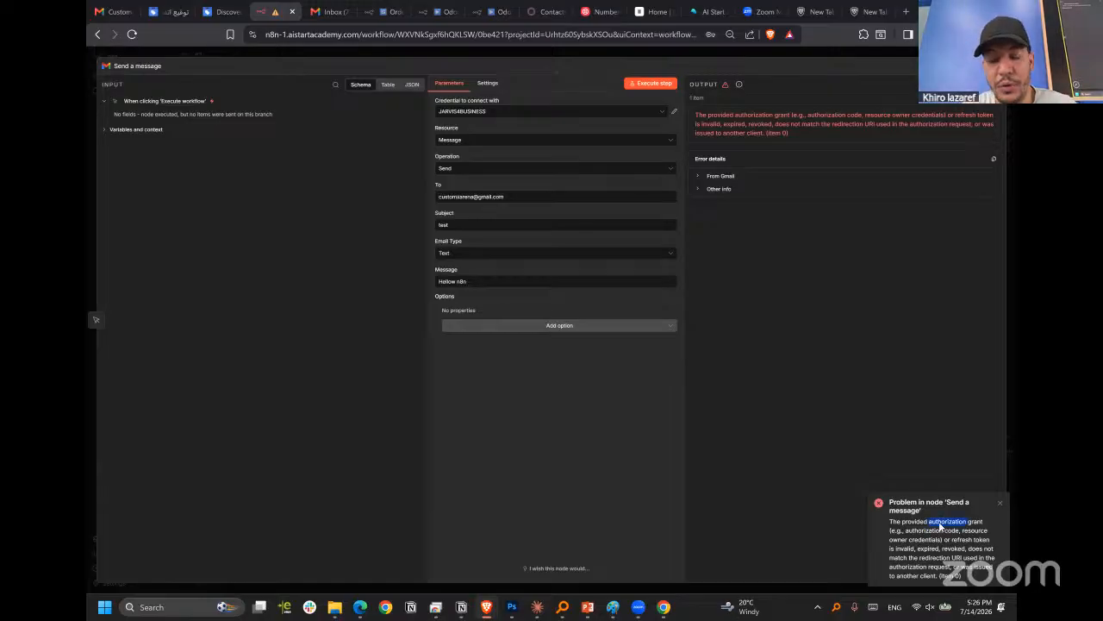
# Review the Gmail credentials available to the Send a message node and return to the workflow canvas.
pyautogui.click(687, 168)
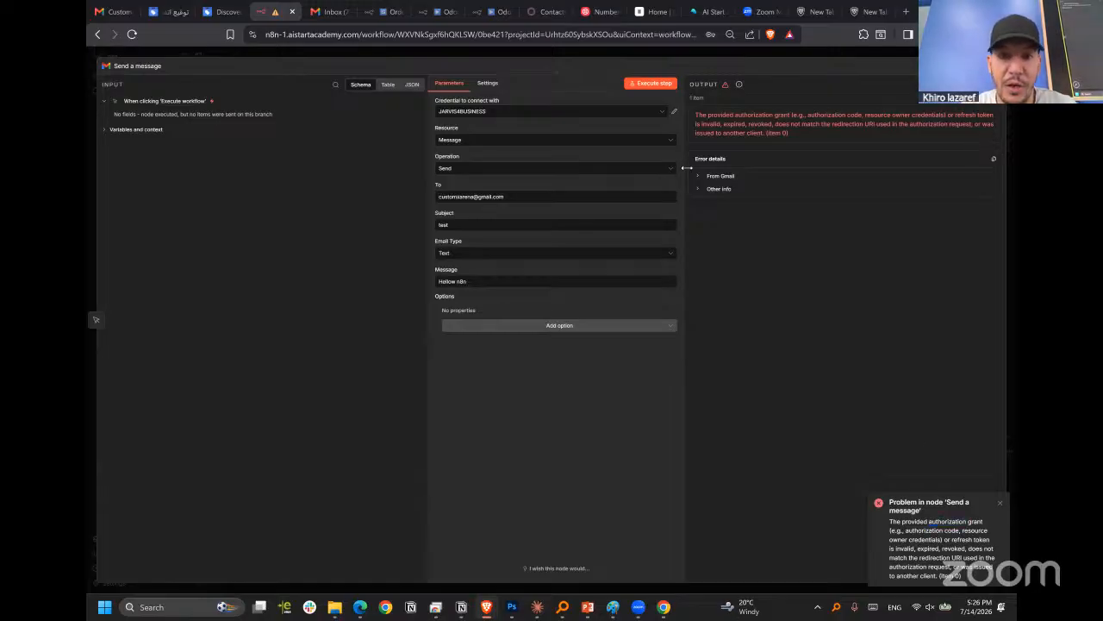
pyautogui.click(627, 113)
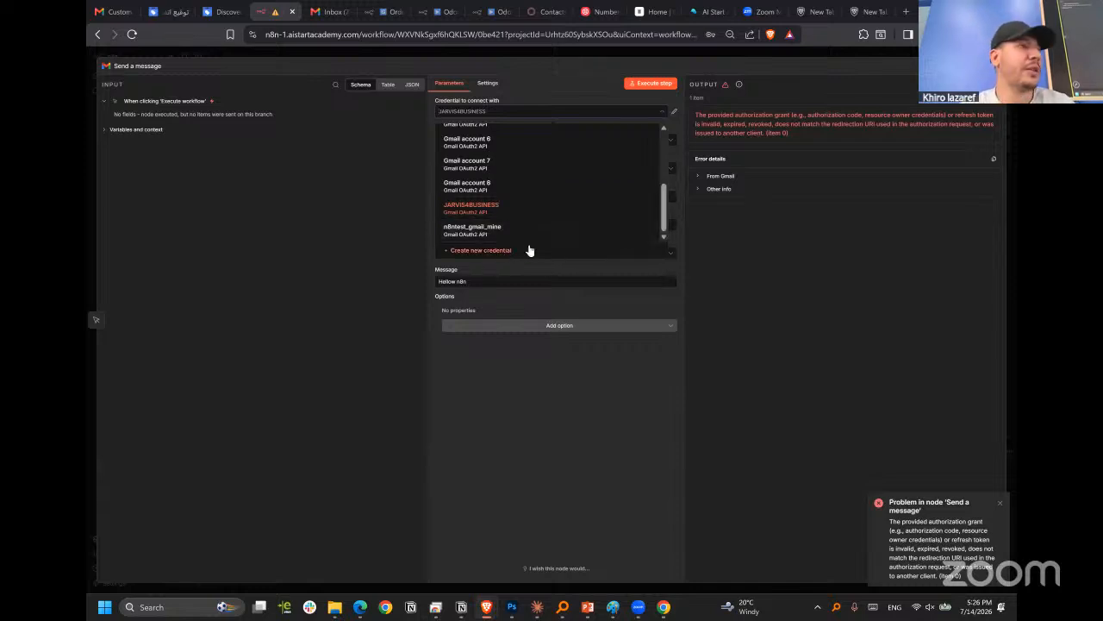
pyautogui.click(787, 54)
pyautogui.press('Escape')
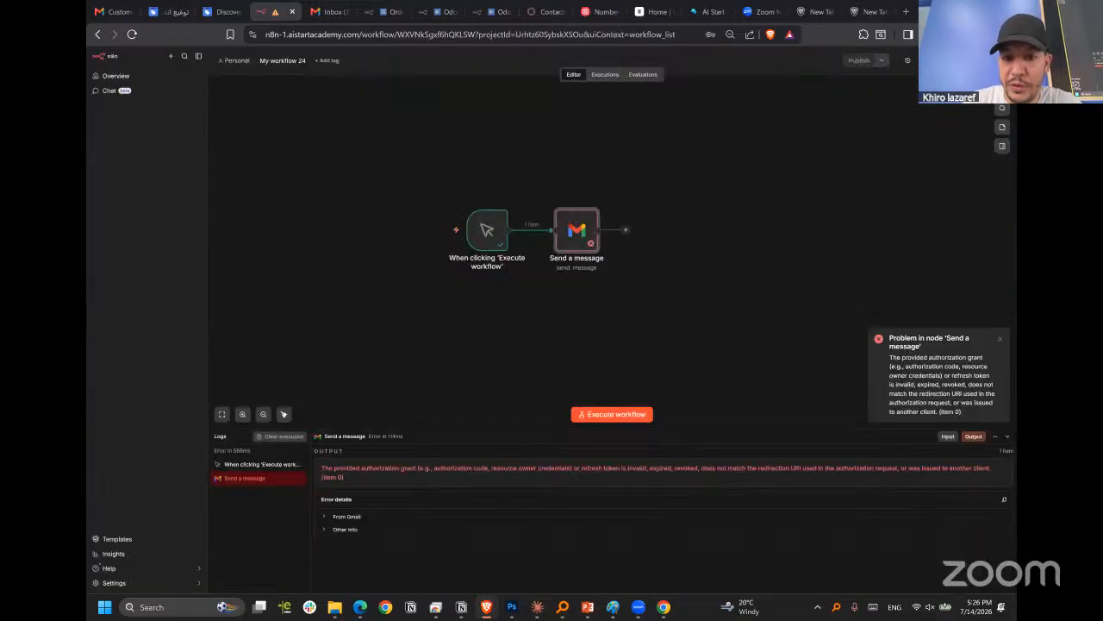
# Reposition the manual trigger and the Send a message node so they sit further apart in one row.
pyautogui.moveTo(567, 239); pyautogui.dragTo(614, 246)
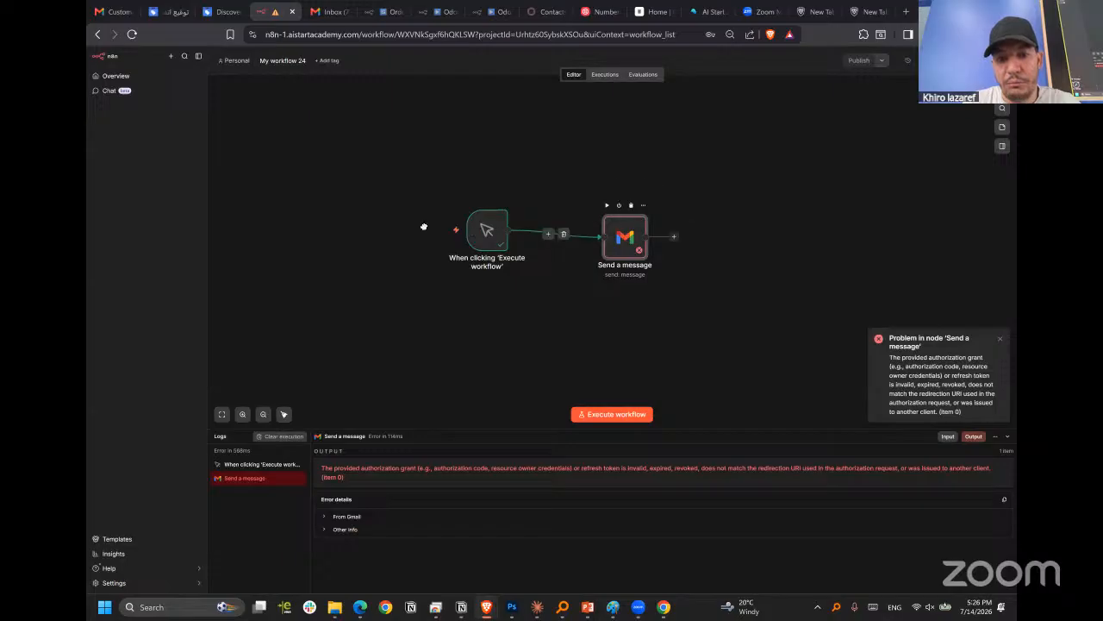
pyautogui.moveTo(484, 234); pyautogui.dragTo(421, 234)
pyautogui.moveTo(616, 247); pyautogui.dragTo(545, 243)
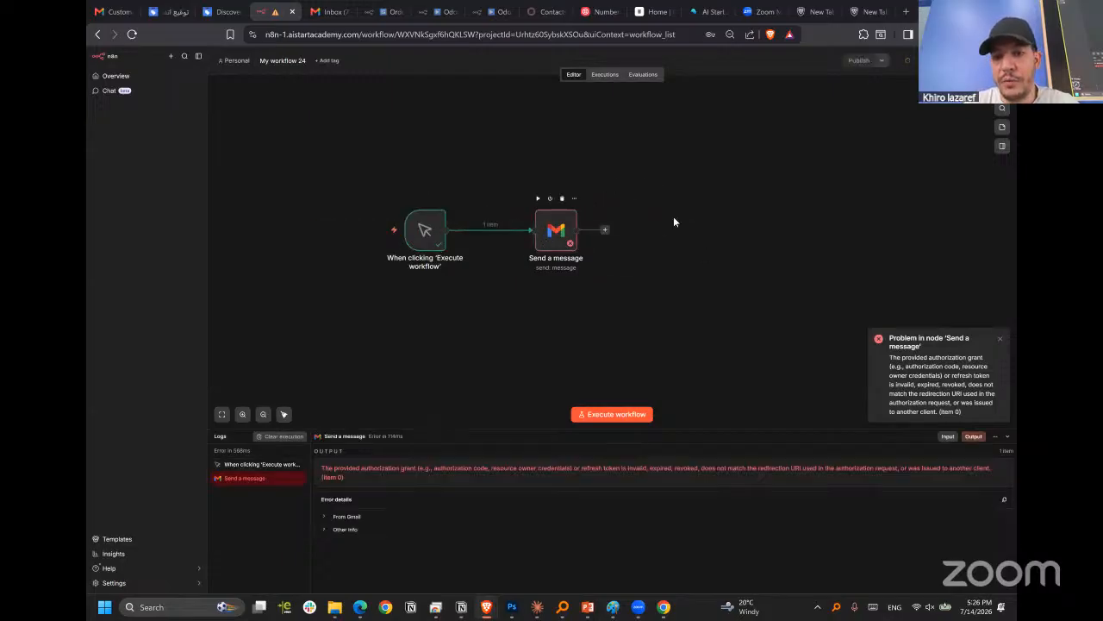
# Add an Edit Fields (Set) node after the Send a message node.
pyautogui.click(907, 60)
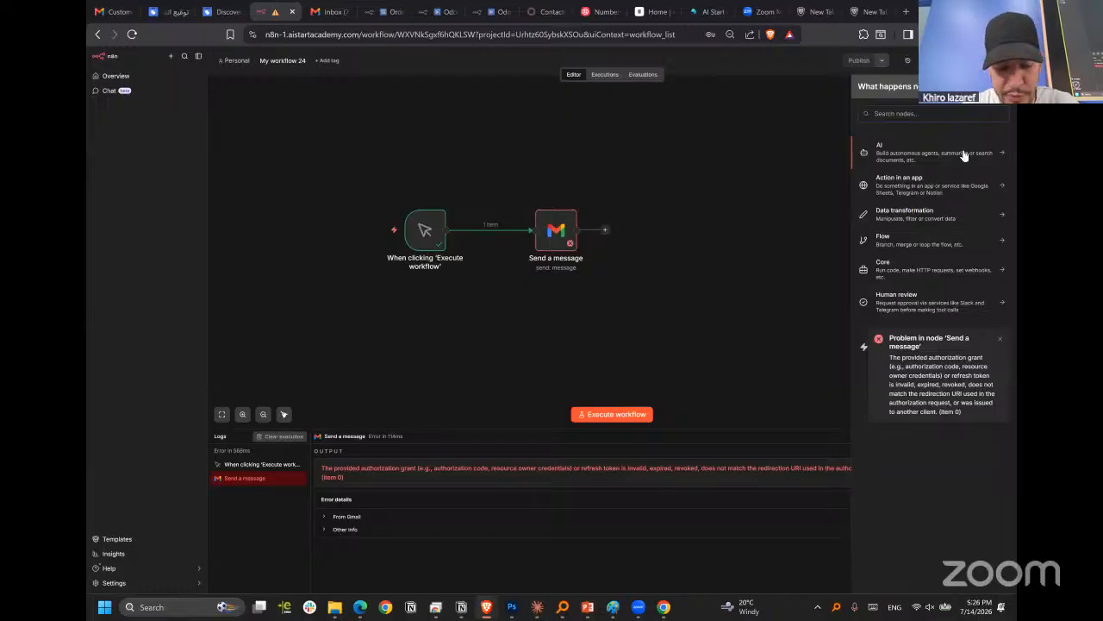
pyautogui.write('set')
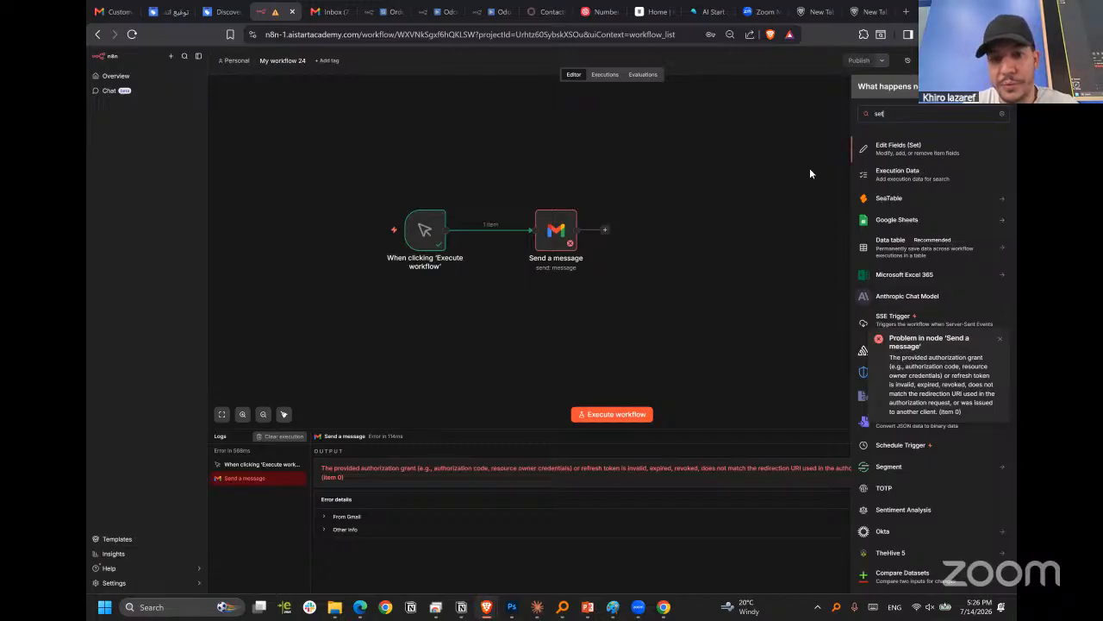
pyautogui.press('Return')
pyautogui.click(505, 153)
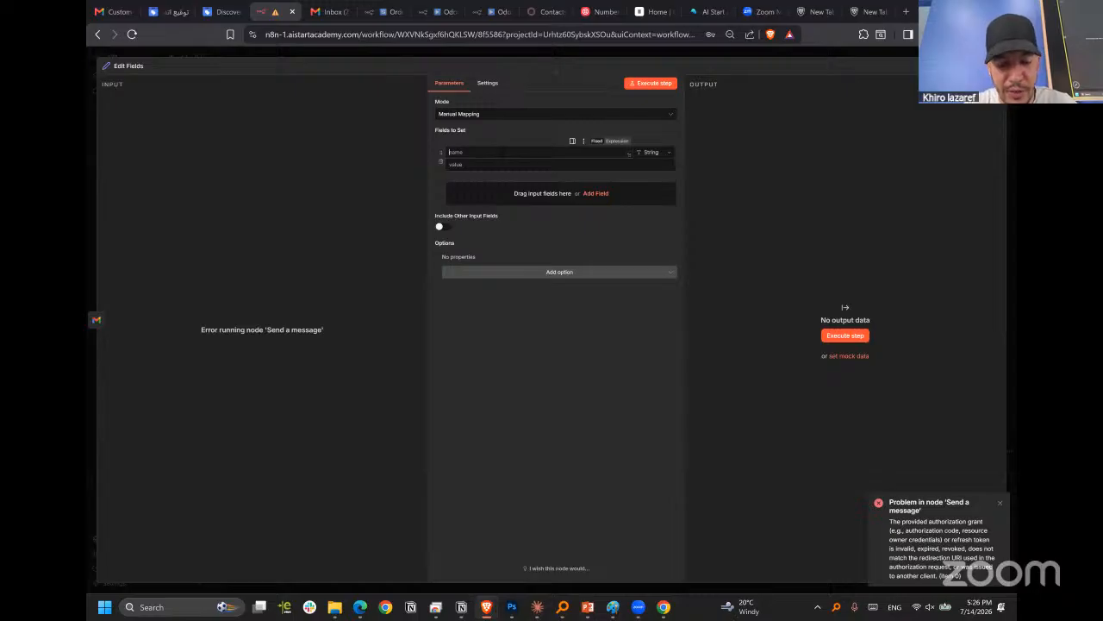
pyautogui.write('var')
pyautogui.press('Tab')
pyautogui.press('Tab')
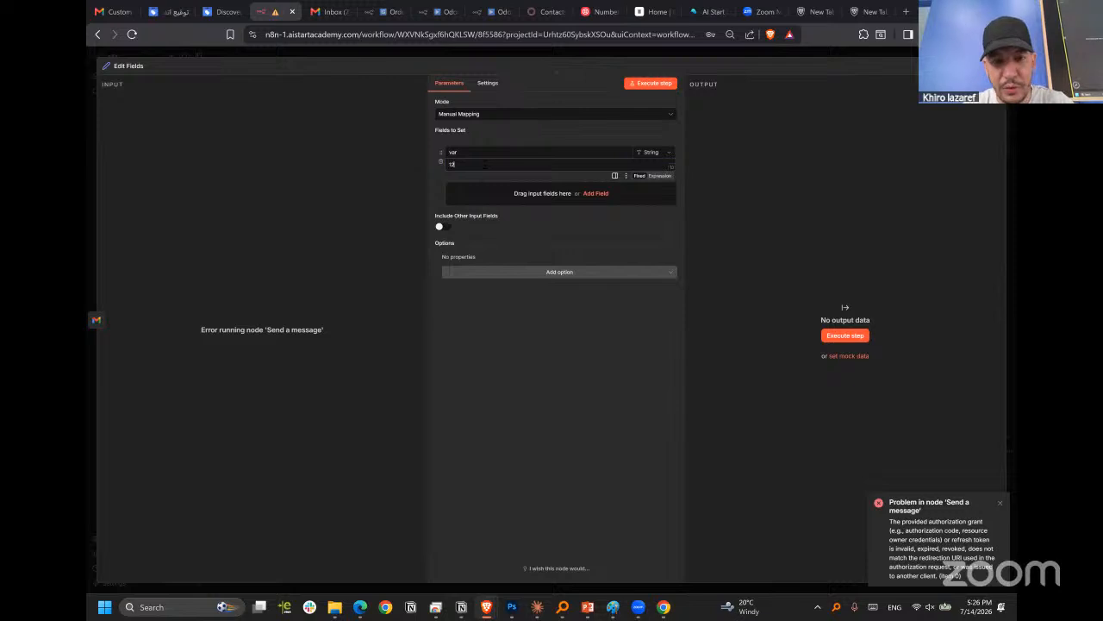
# Name the string field "email", enter the recipient's email address as its value, and execute the Edit Fields step.
pyautogui.doubleClick(469, 154)
pyautogui.write('e')
pyautogui.press('Tab')
pyautogui.press('Tab')
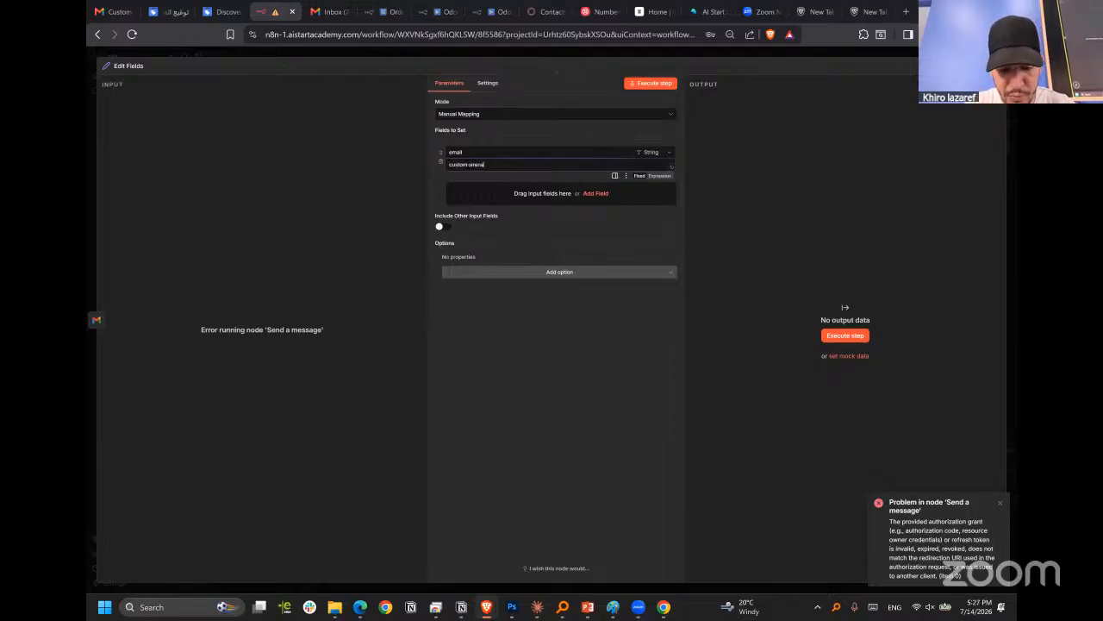
pyautogui.write('gmail.com')
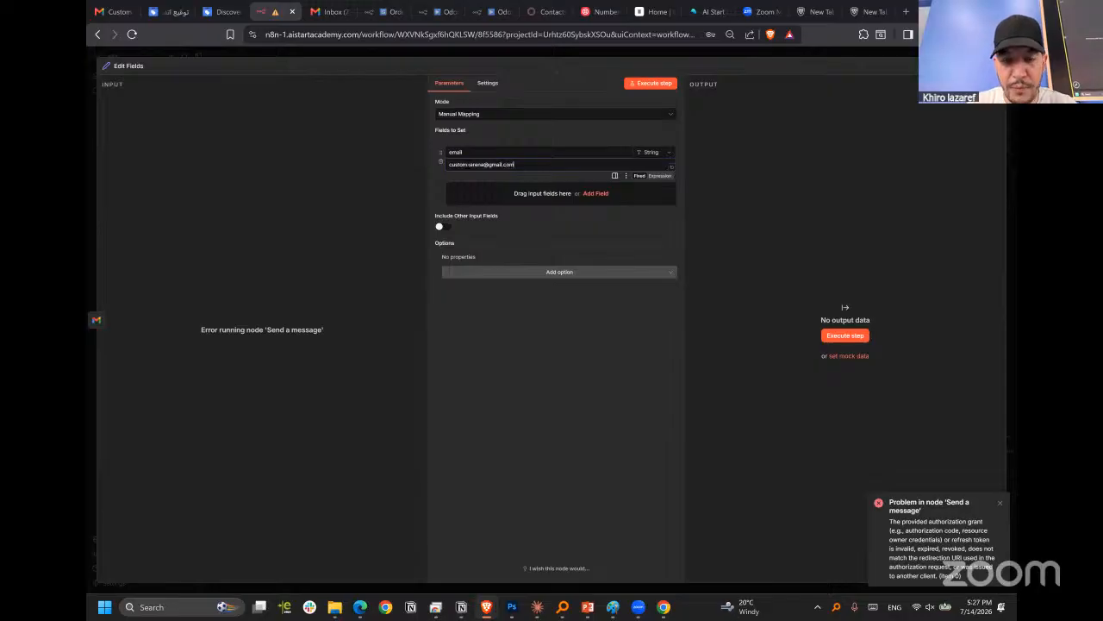
pyautogui.click(649, 85)
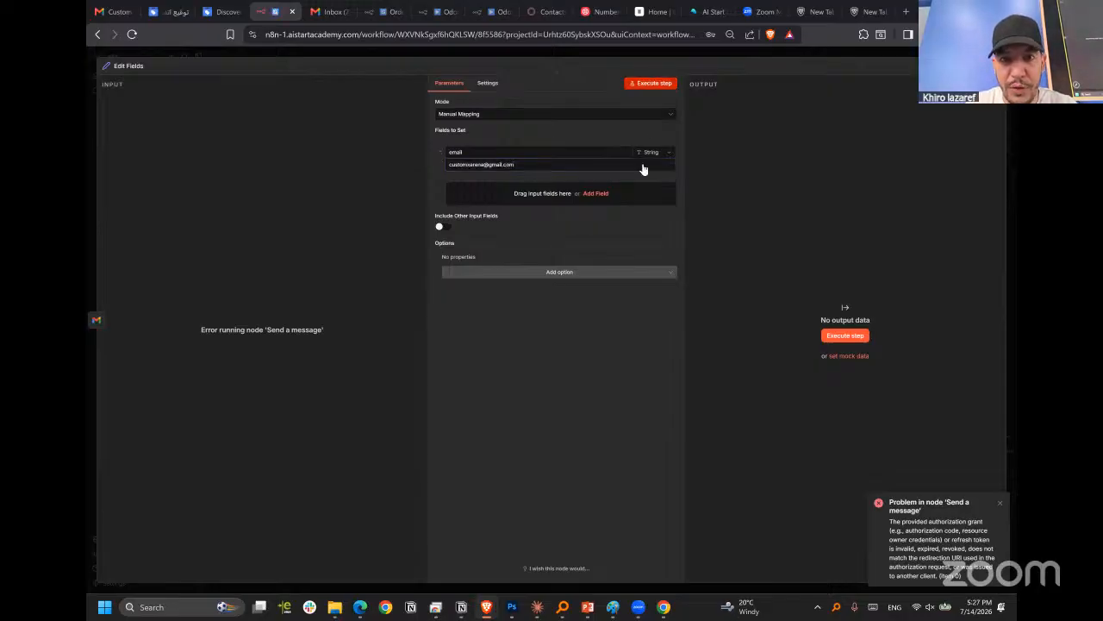
# Remove the connections from the trigger to Send a message and from Send a message to Edit Fields, spreading the nodes apart.
pyautogui.click(714, 51)
pyautogui.moveTo(561, 226)
pyautogui.mouseDown()
pyautogui.moveTo(783, 193)
pyautogui.moveTo(770, 204)
pyautogui.moveTo(569, 173)
pyautogui.moveTo(563, 209)
pyautogui.mouseUp()
pyautogui.moveTo(607, 177); pyautogui.dragTo(586, 198)
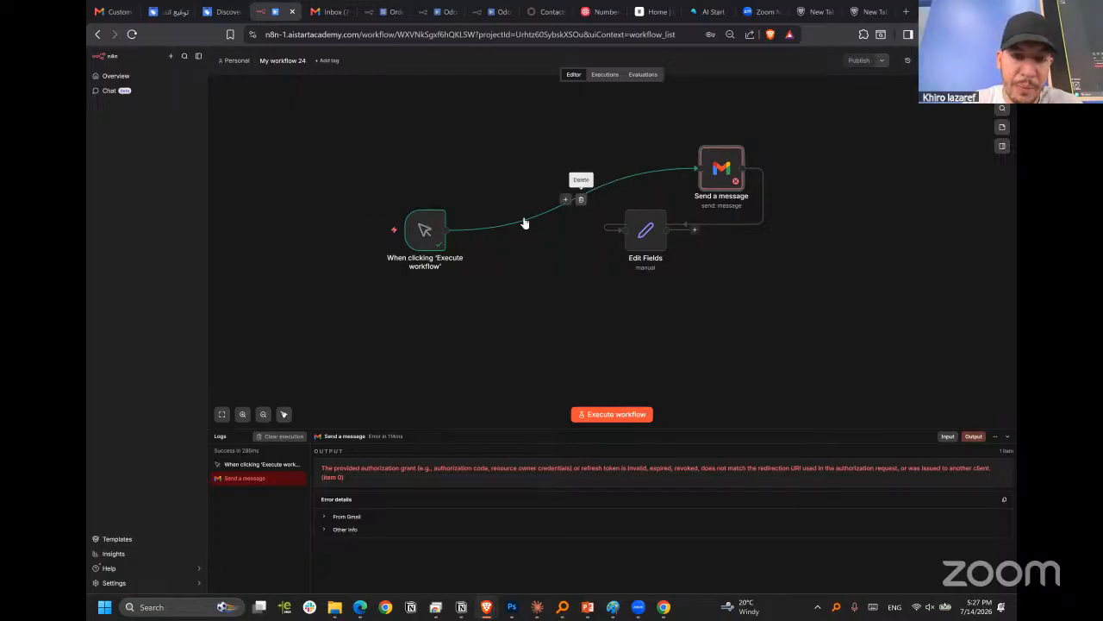
pyautogui.click(581, 201)
pyautogui.moveTo(731, 179); pyautogui.dragTo(842, 220)
pyautogui.moveTo(644, 254); pyautogui.dragTo(609, 242)
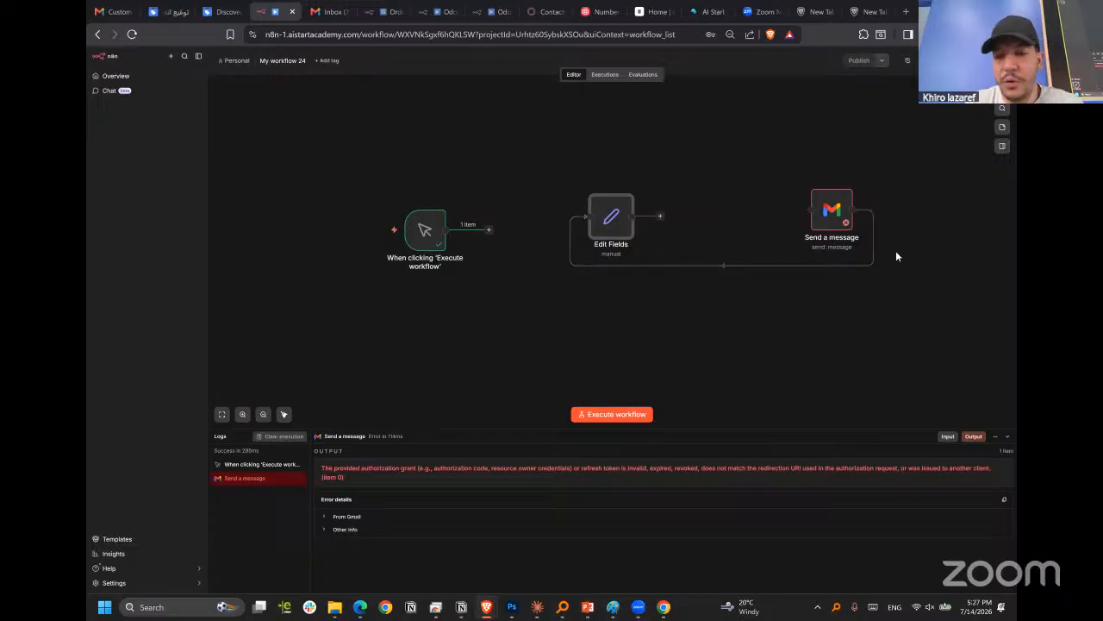
pyautogui.click(730, 267)
# Line up the nodes, connect the trigger to Edit Fields and Edit Fields to Send a message, and execute the workflow.
pyautogui.moveTo(832, 215); pyautogui.dragTo(743, 235)
pyautogui.moveTo(612, 216); pyautogui.dragTo(569, 230)
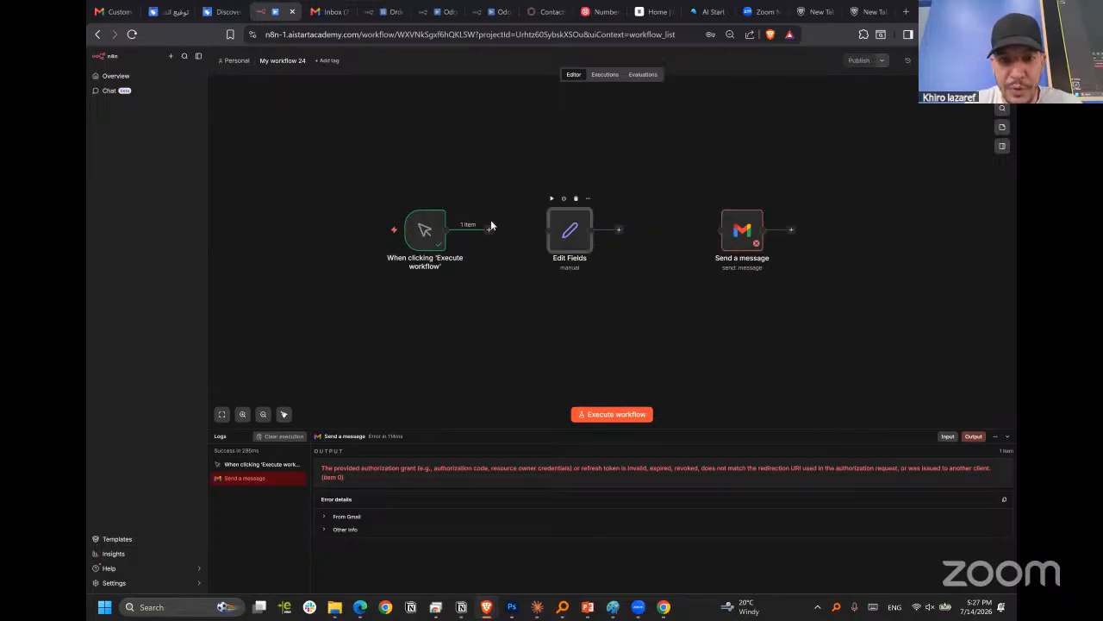
pyautogui.moveTo(489, 230); pyautogui.dragTo(552, 235)
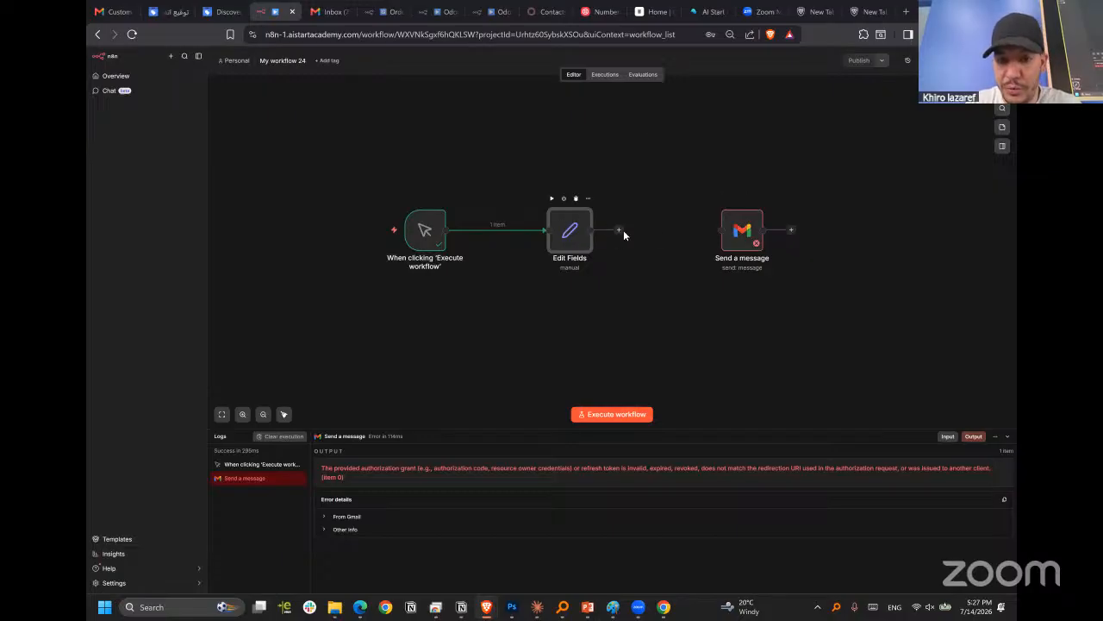
pyautogui.moveTo(734, 231); pyautogui.dragTo(666, 231)
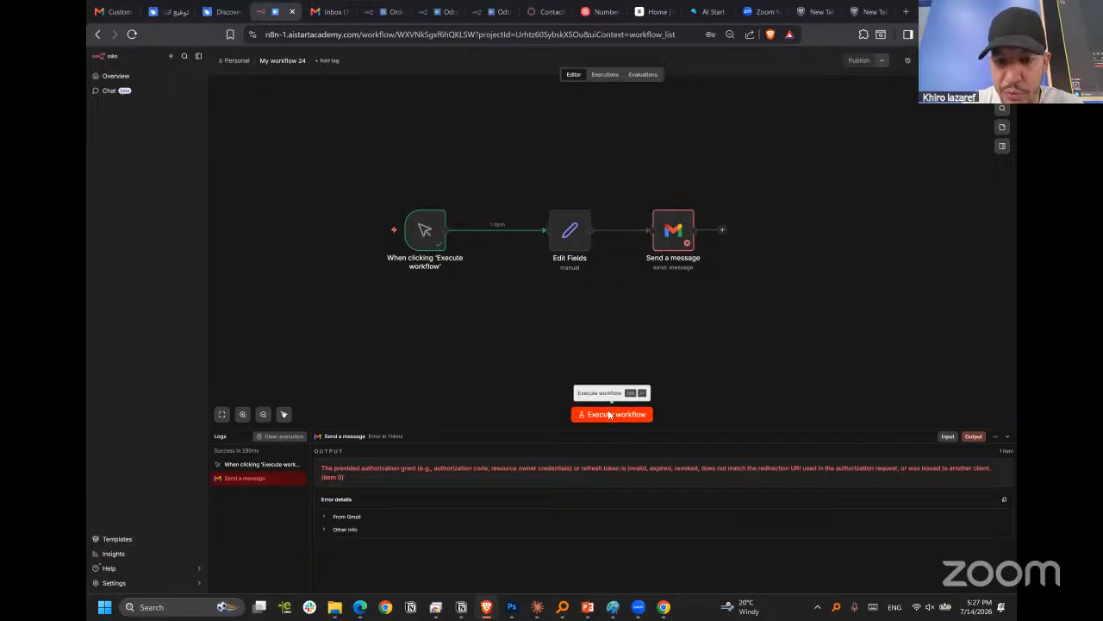
pyautogui.click(610, 418)
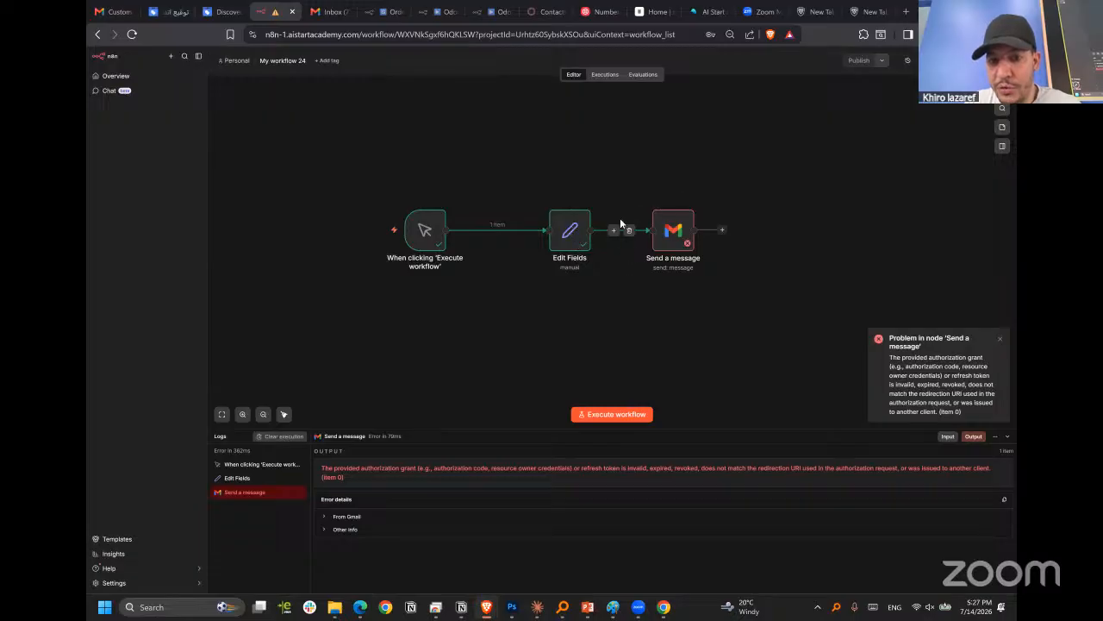
# Examine the Edit Fields node's output in schema, table and JSON form.
pyautogui.click(576, 240)
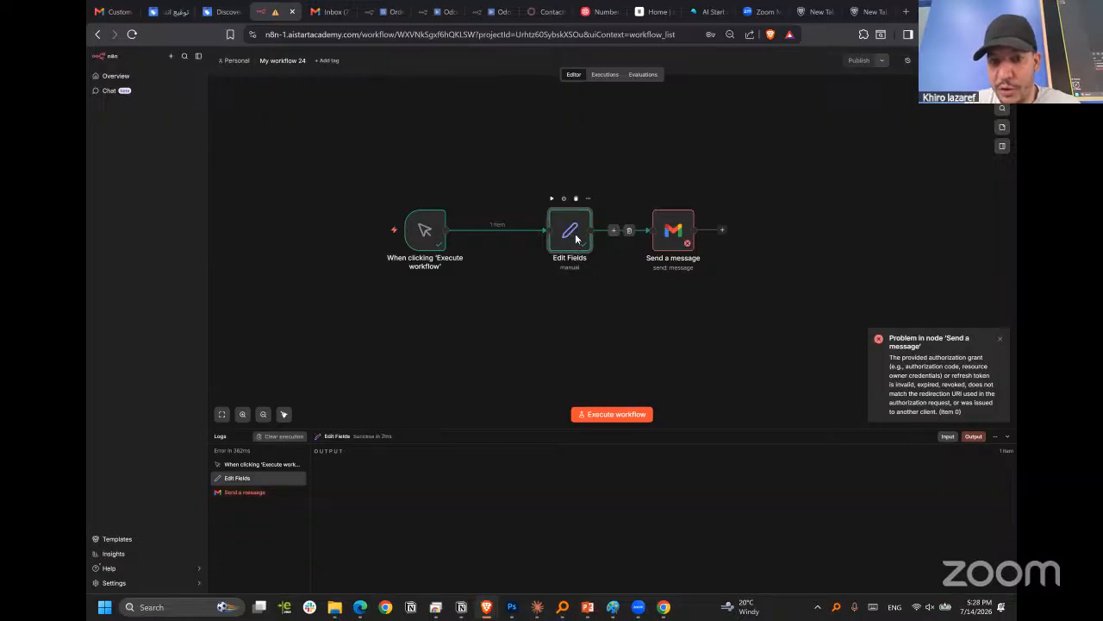
pyautogui.doubleClick(576, 239)
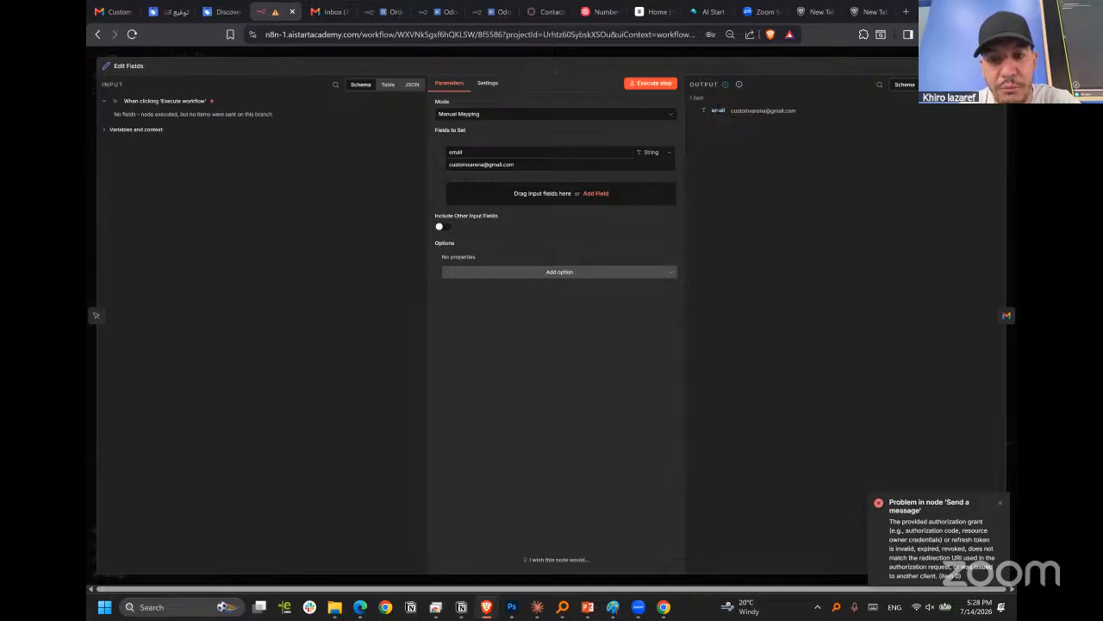
pyautogui.doubleClick(718, 111)
pyautogui.click(718, 110)
pyautogui.doubleClick(748, 110)
pyautogui.click(899, 132)
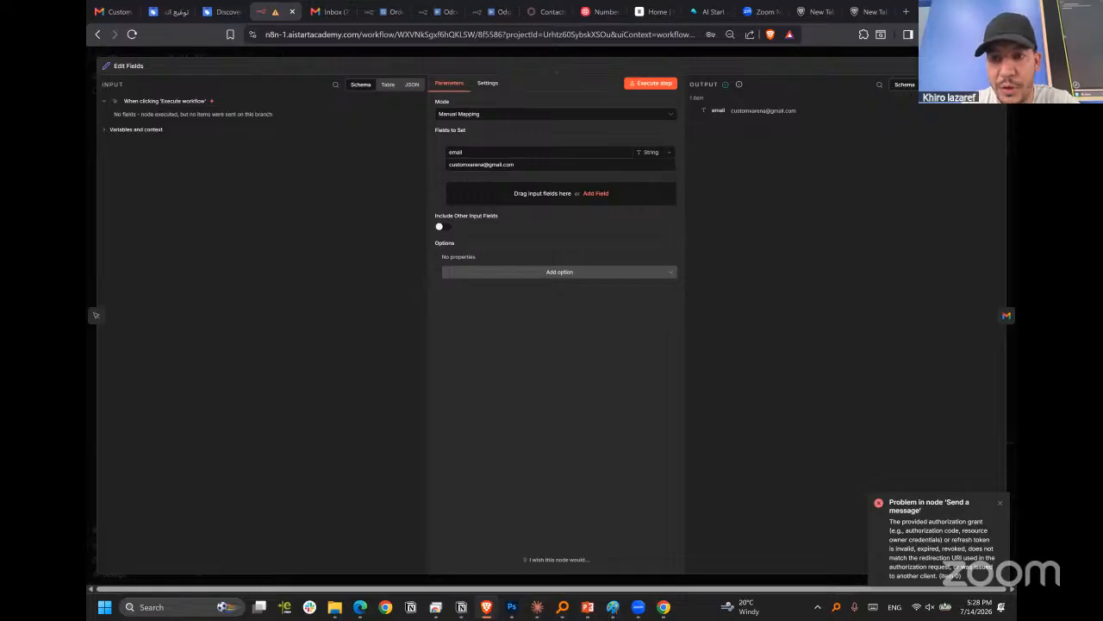
pyautogui.click(932, 83)
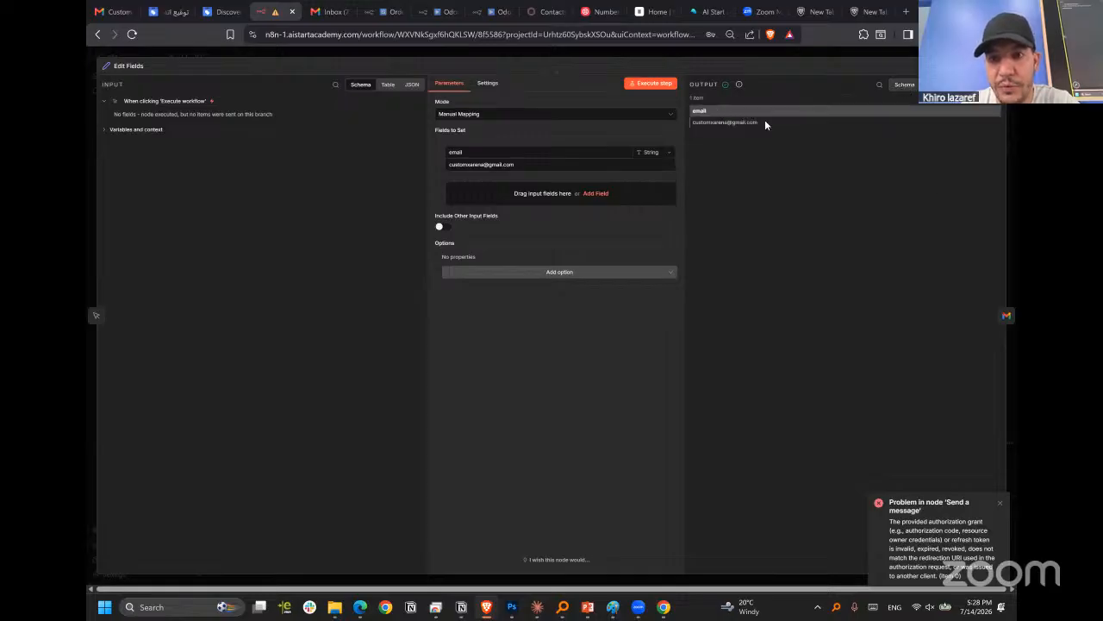
pyautogui.click(956, 84)
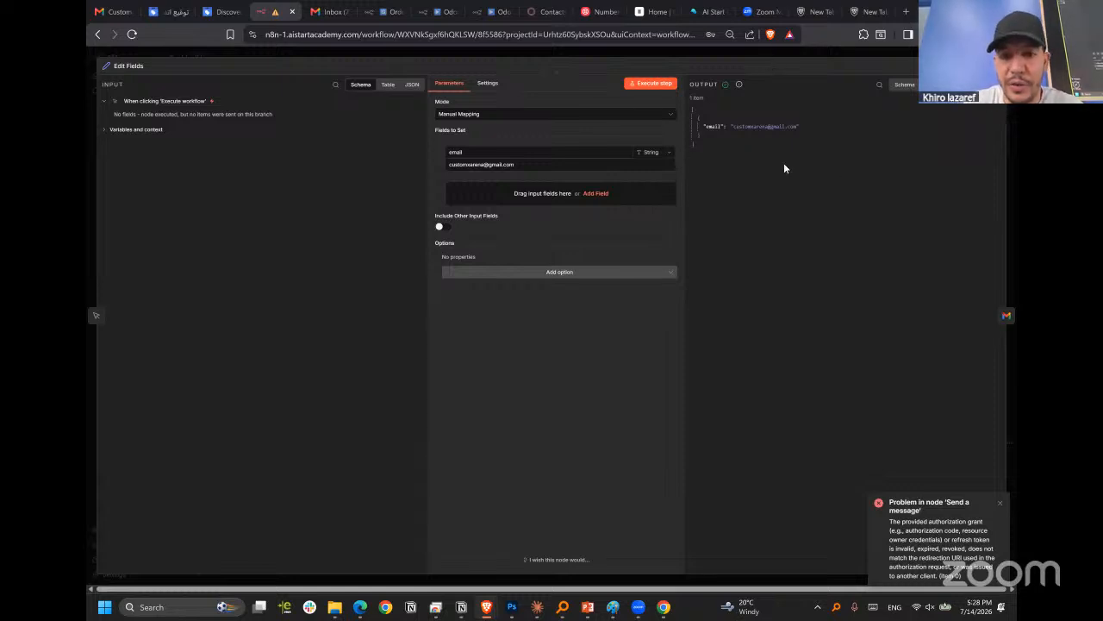
pyautogui.press('Escape')
# Copy all three nodes of the workflow.
pyautogui.hotkey('ctrl', 'a')
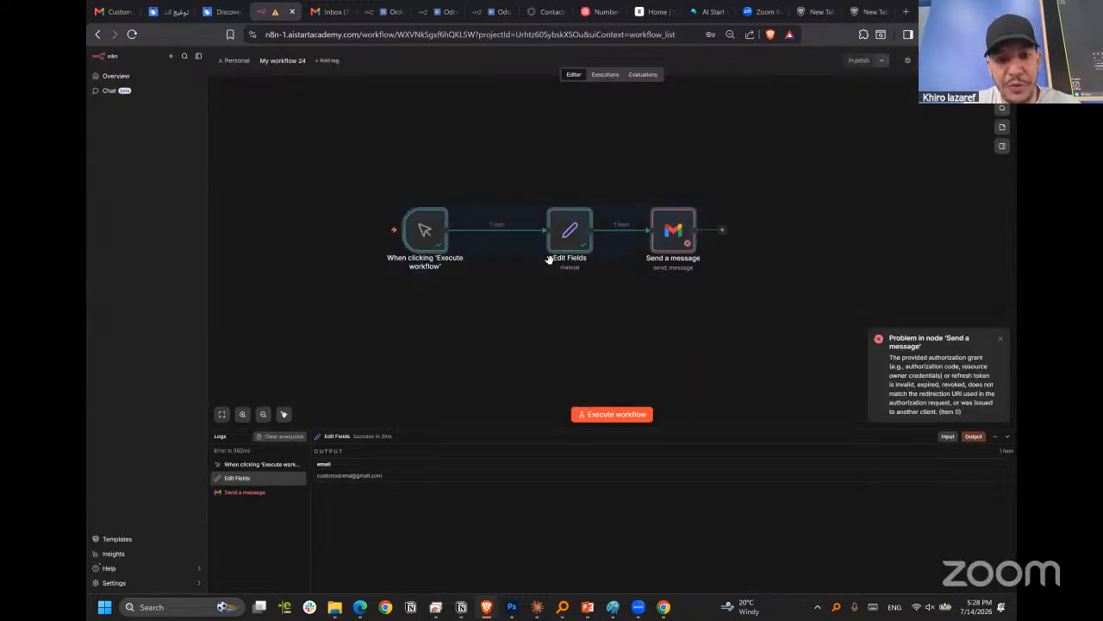
pyautogui.rightClick(563, 233)
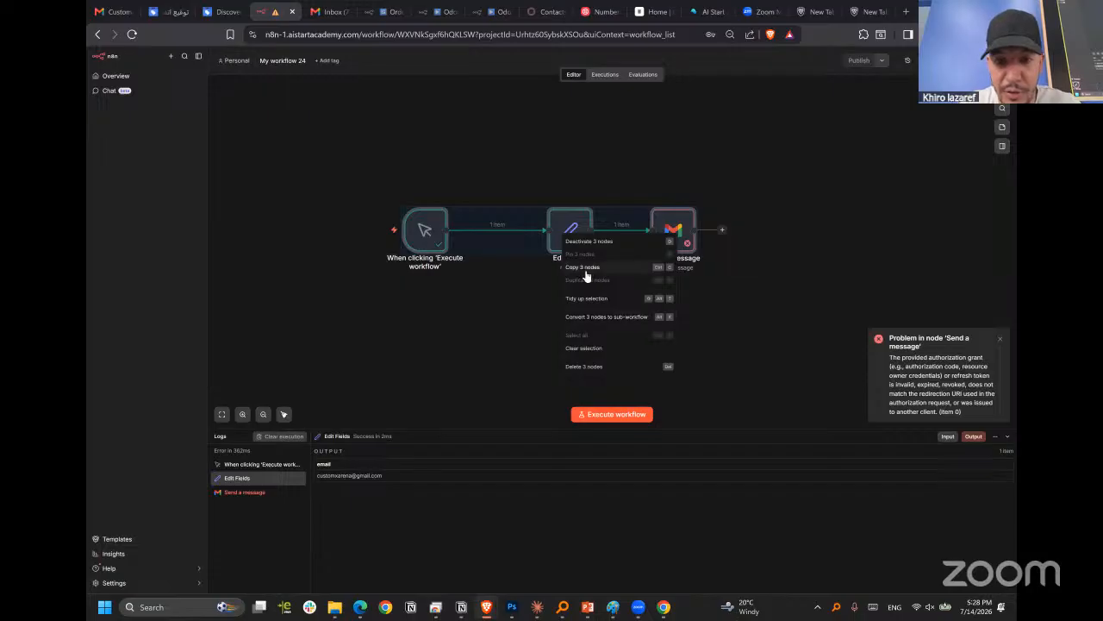
pyautogui.click(585, 269)
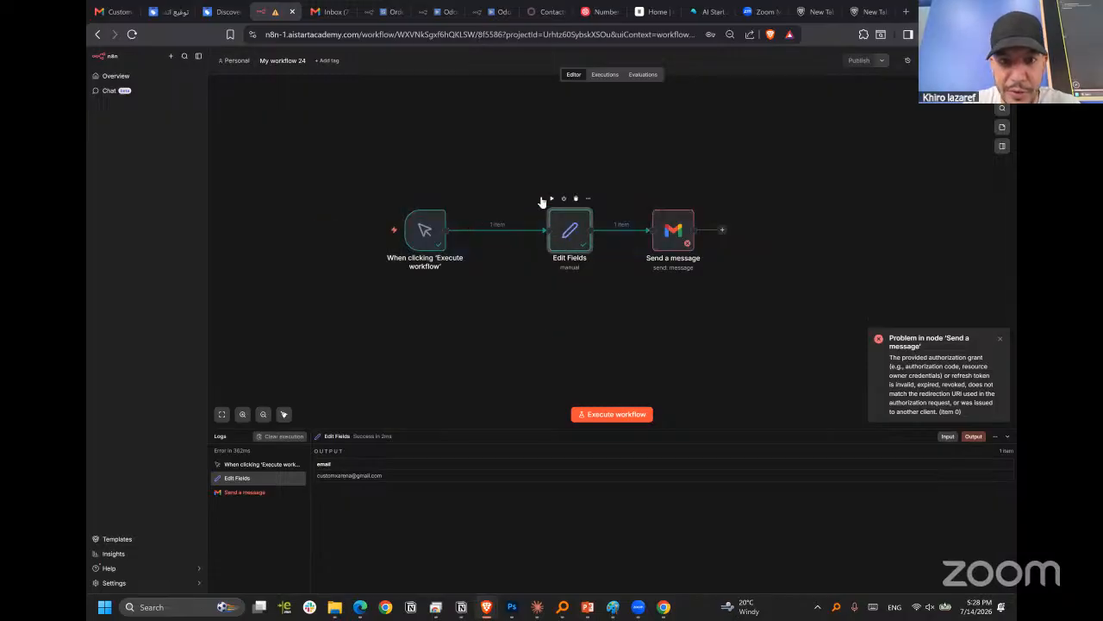
# Add a string field named "Json_value" to Edit Fields and paste the copied nodes' JSON as its value.
pyautogui.doubleClick(564, 231)
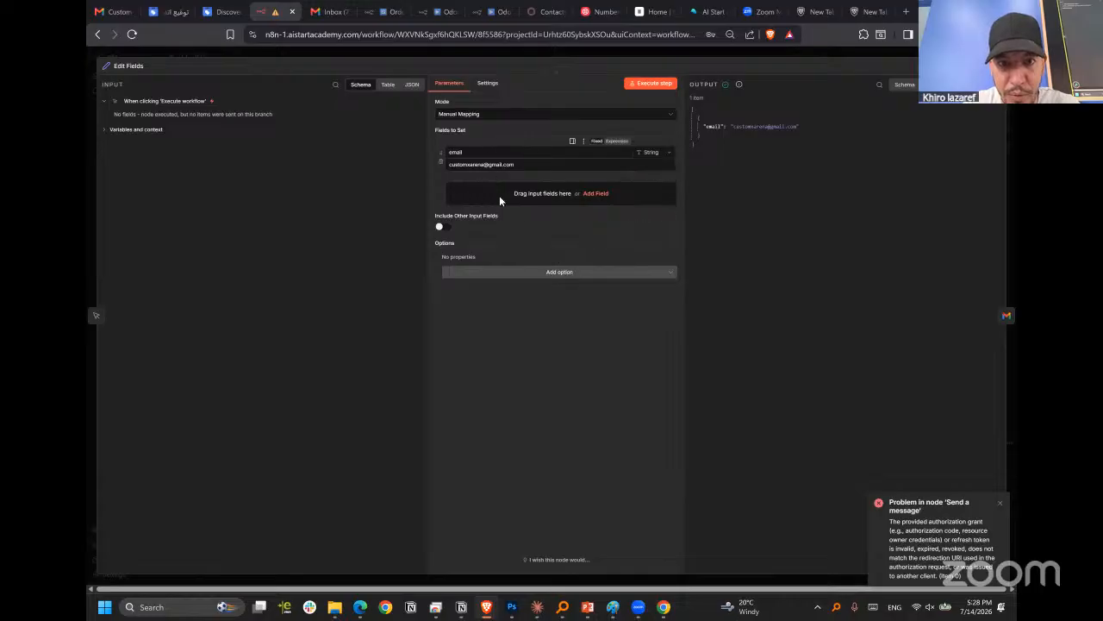
pyautogui.click(595, 193)
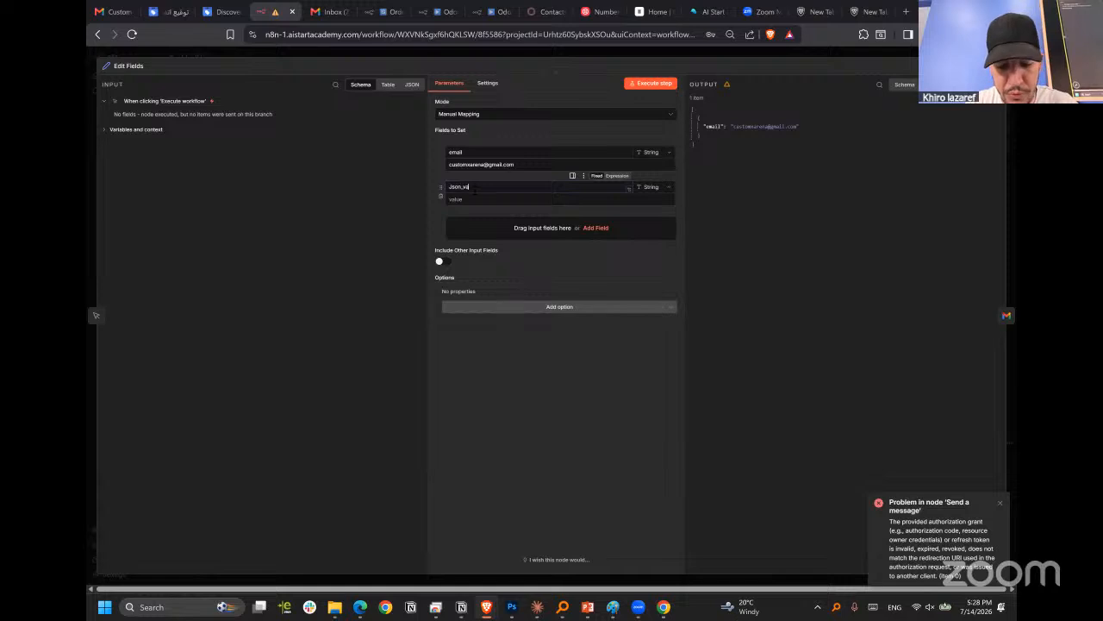
pyautogui.press('Tab')
pyautogui.hotkey('ctrl', 'v')
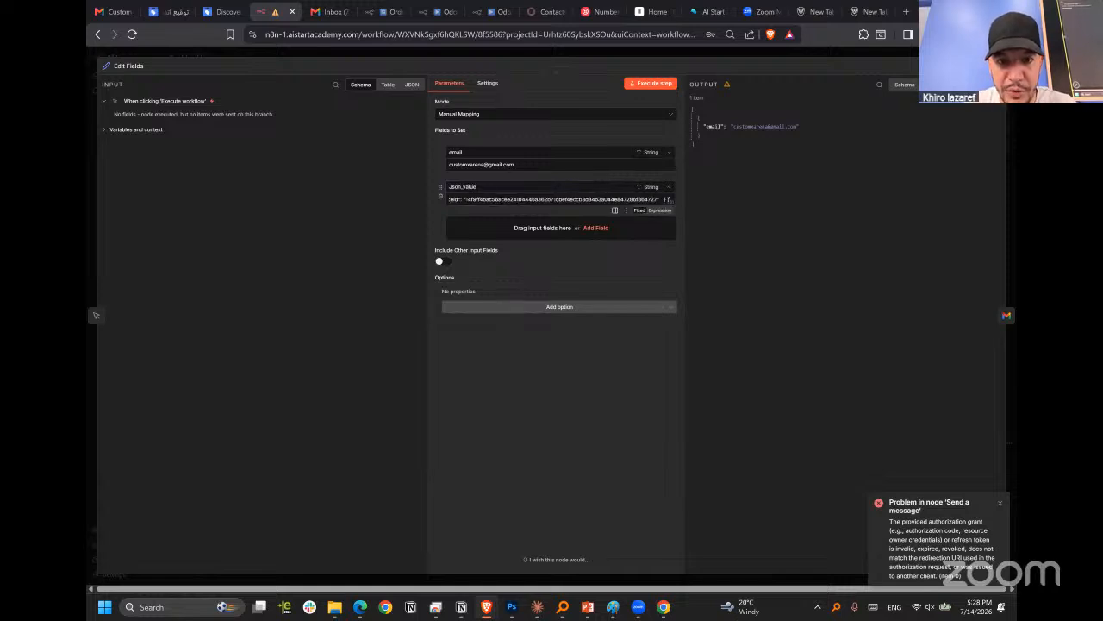
# Clear the Json_value content in the expanded editor, paste the copied nodes' JSON again with its line breaks, and close Edit Fields.
pyautogui.click(673, 201)
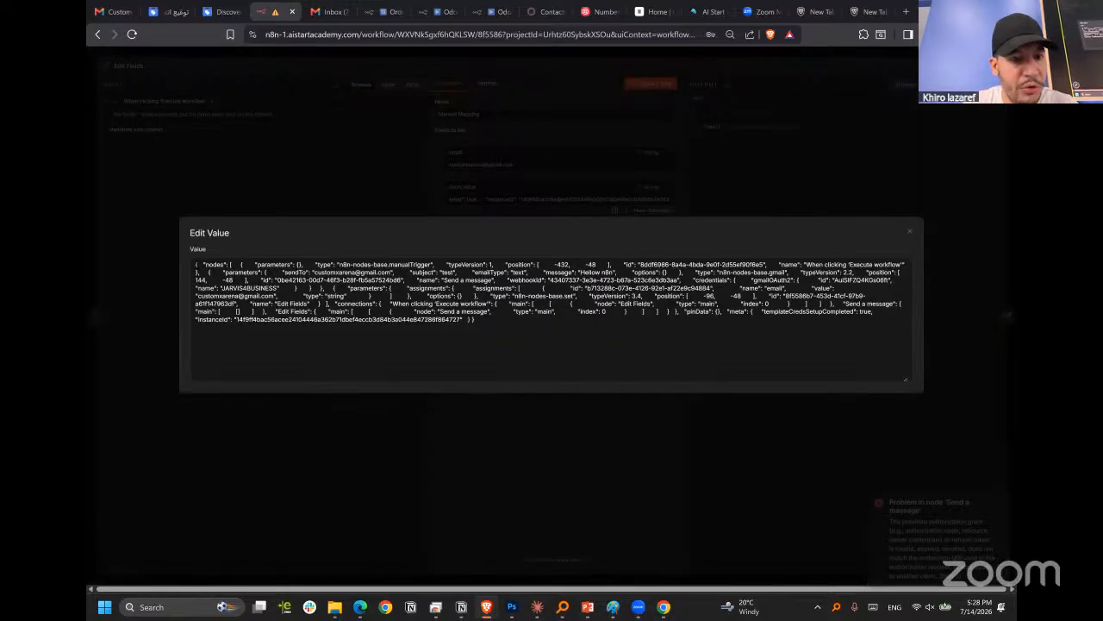
pyautogui.hotkey('ctrl', 'a')
pyautogui.hotkey('ctrl', 'a')
pyautogui.press('BackSpace')
pyautogui.rightClick(350, 332)
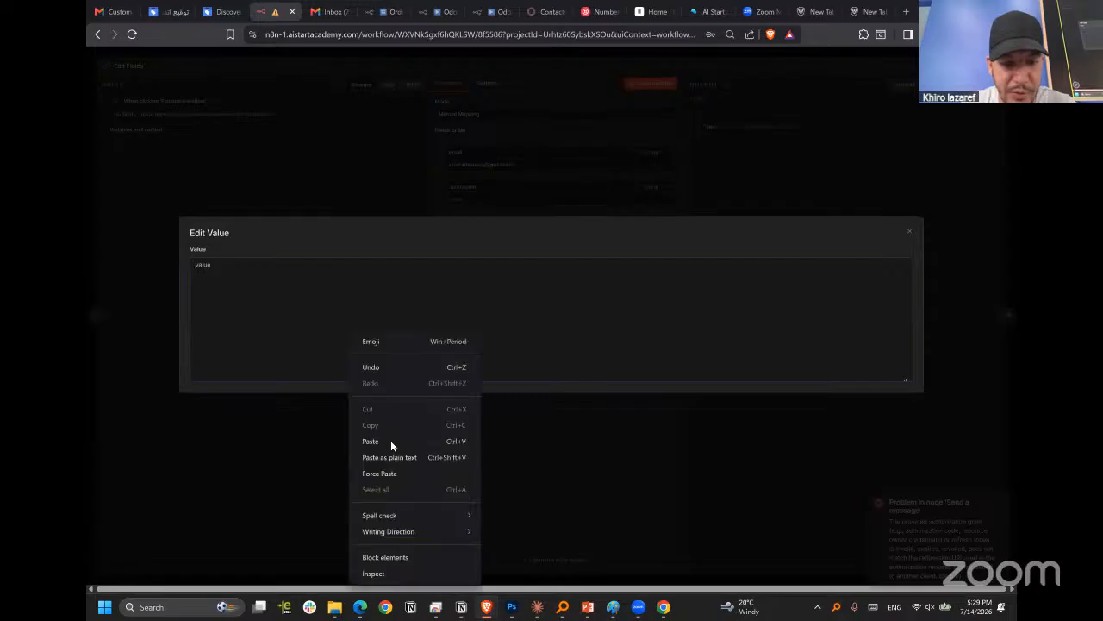
pyautogui.click(371, 441)
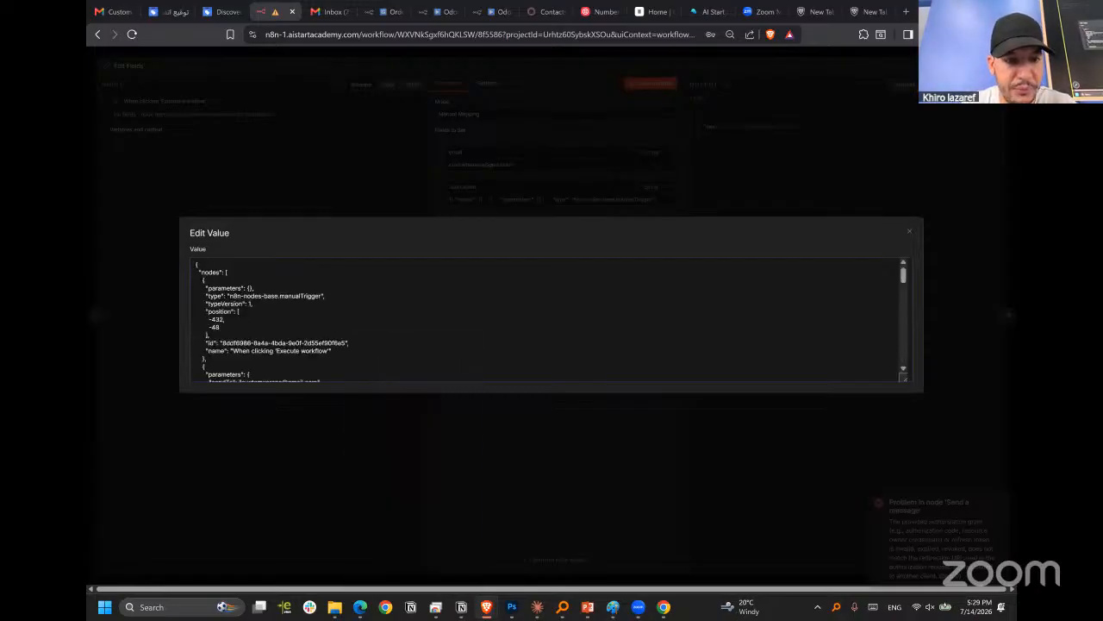
pyautogui.click(931, 232)
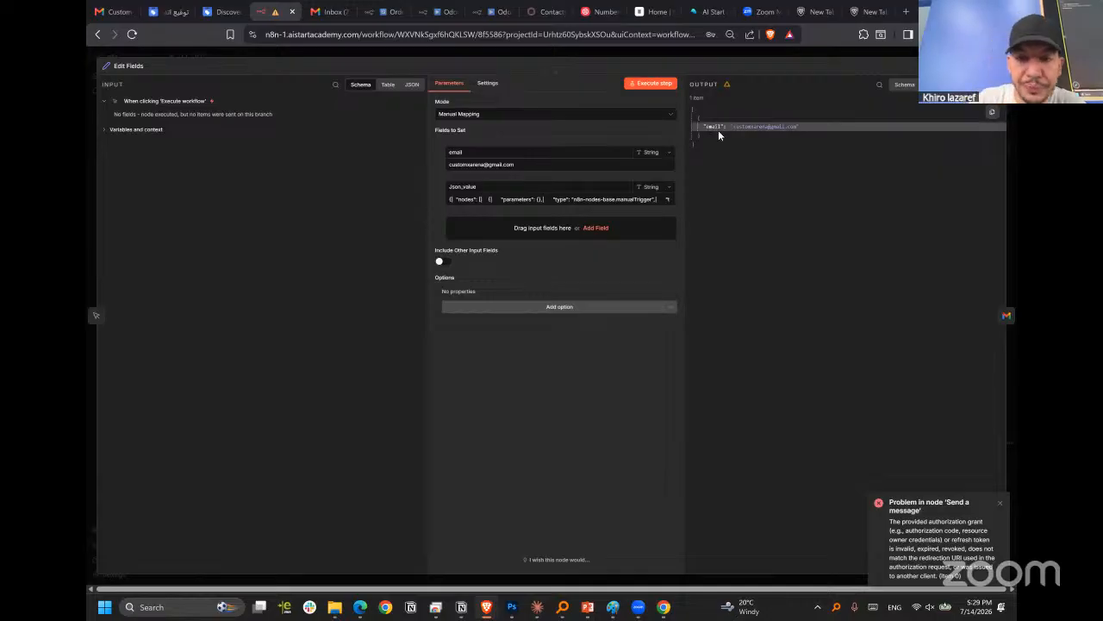
pyautogui.doubleClick(750, 127)
pyautogui.click(746, 54)
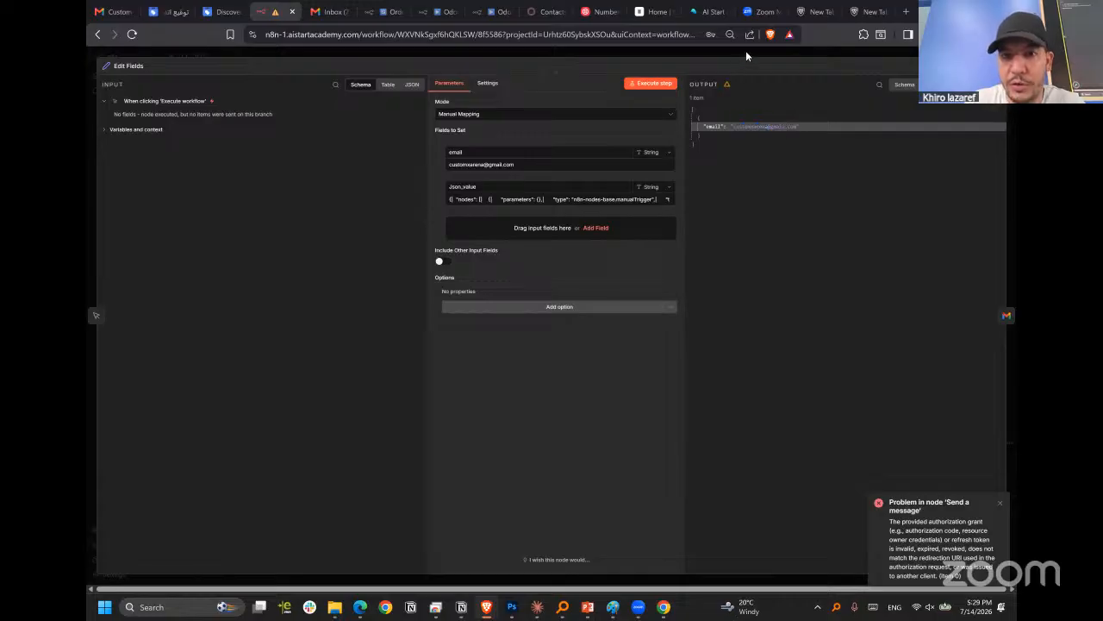
pyautogui.press('Escape')
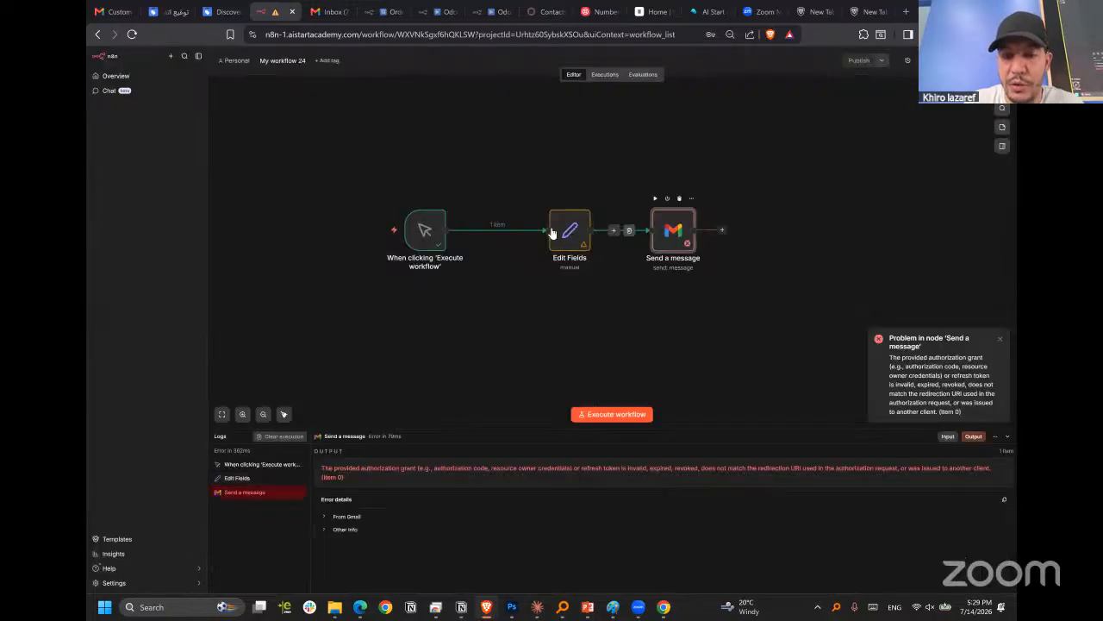
# Move Edit Fields slightly closer to the trigger, and clear the To recipient in the Send a message node.
pyautogui.moveTo(580, 225); pyautogui.dragTo(566, 225)
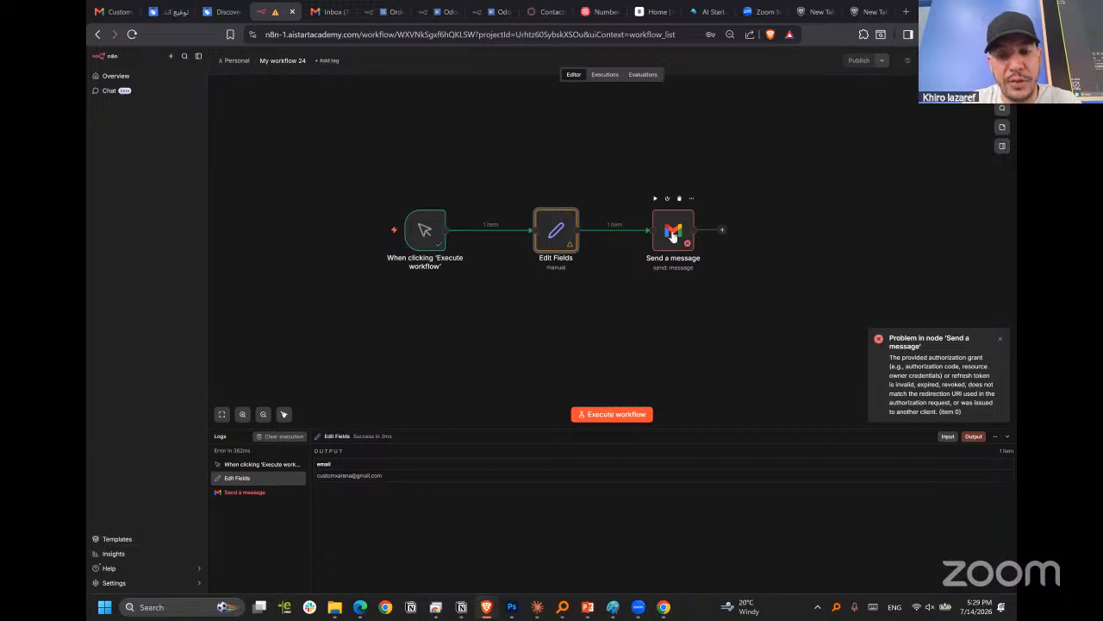
pyautogui.doubleClick(669, 233)
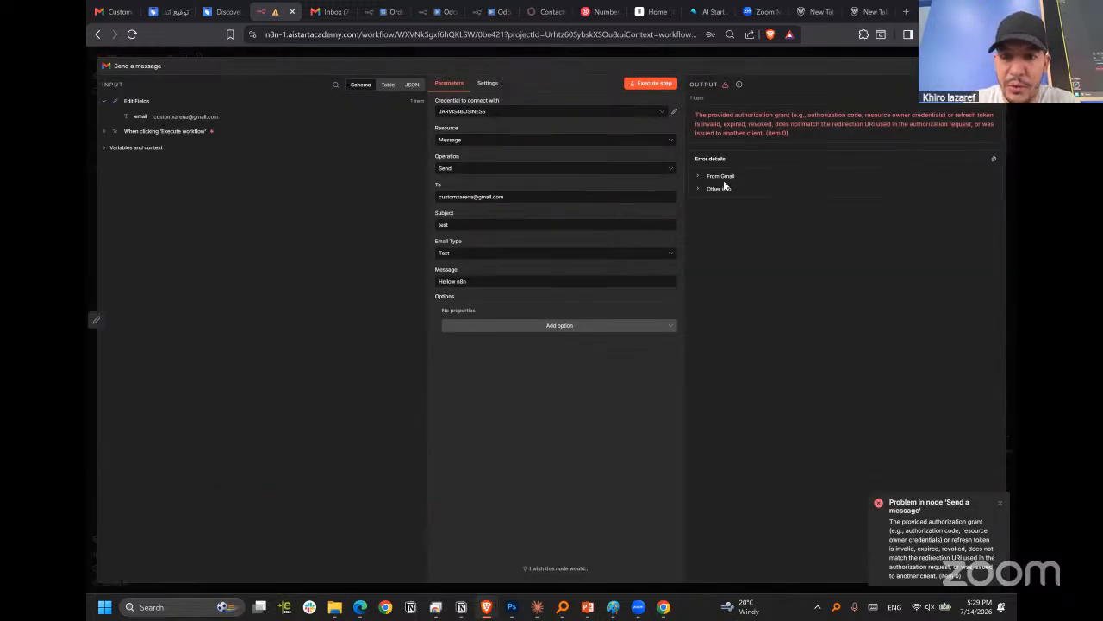
pyautogui.press('Escape')
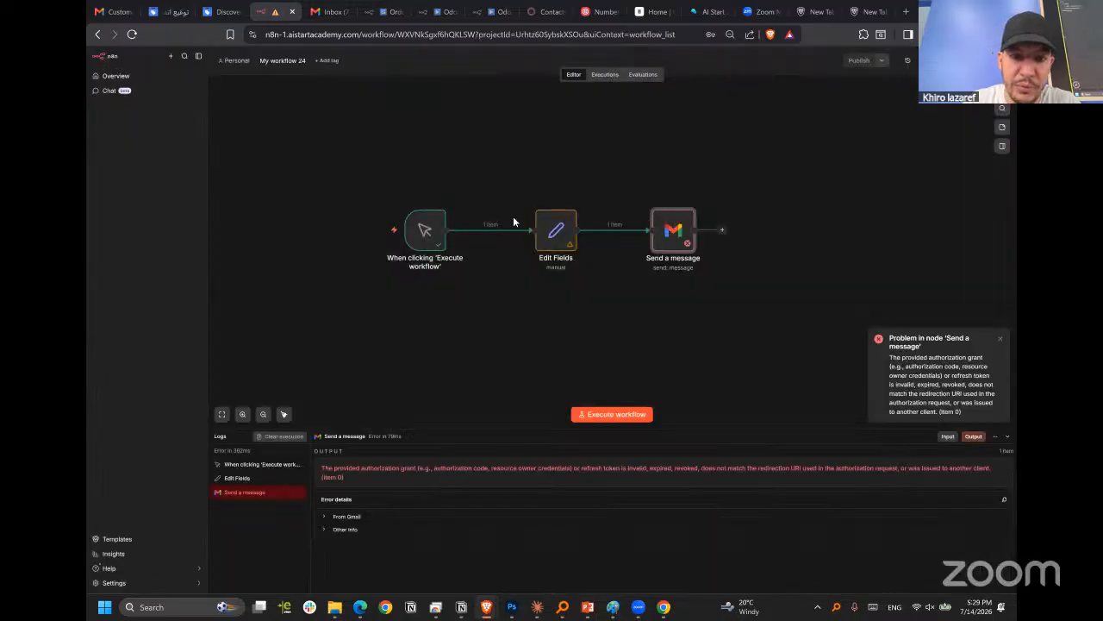
pyautogui.press('Return')
pyautogui.moveTo(513, 200); pyautogui.dragTo(398, 199)
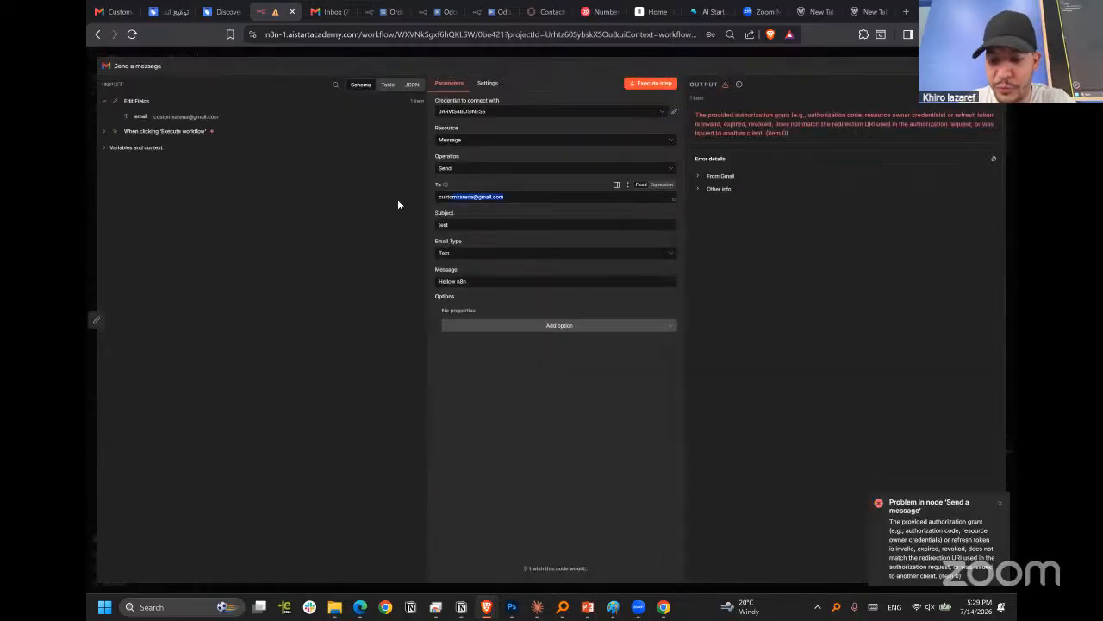
pyautogui.press('BackSpace')
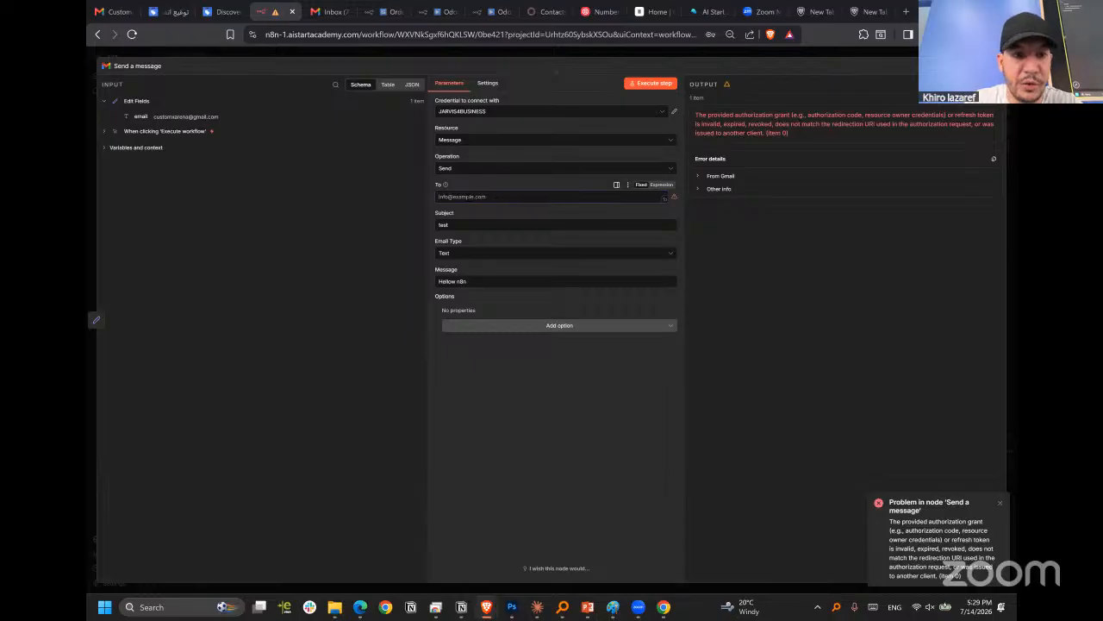
# Map the email field from the Edit Fields input to the To field as the expression {{ $json.email }}.
pyautogui.click(104, 146)
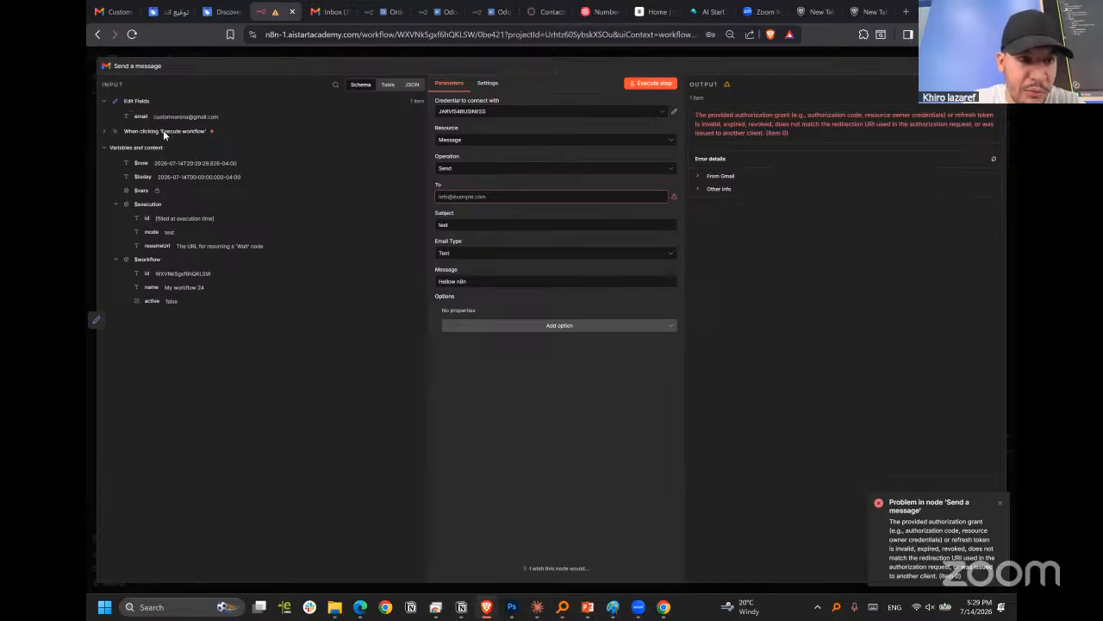
pyautogui.click(105, 148)
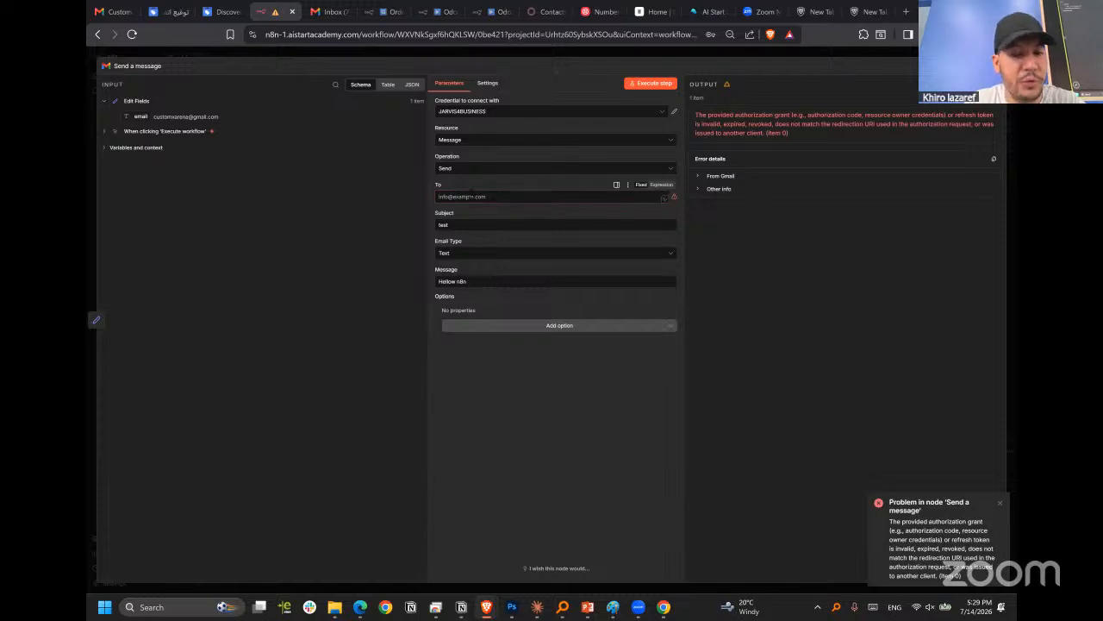
pyautogui.moveTo(663, 199)
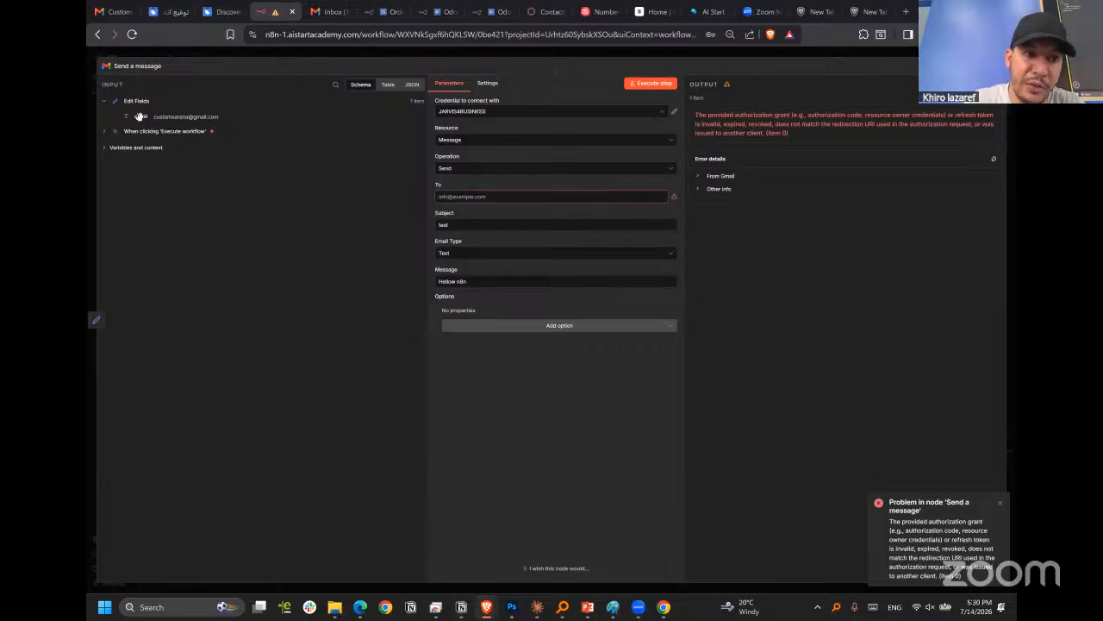
pyautogui.moveTo(139, 116); pyautogui.dragTo(458, 196)
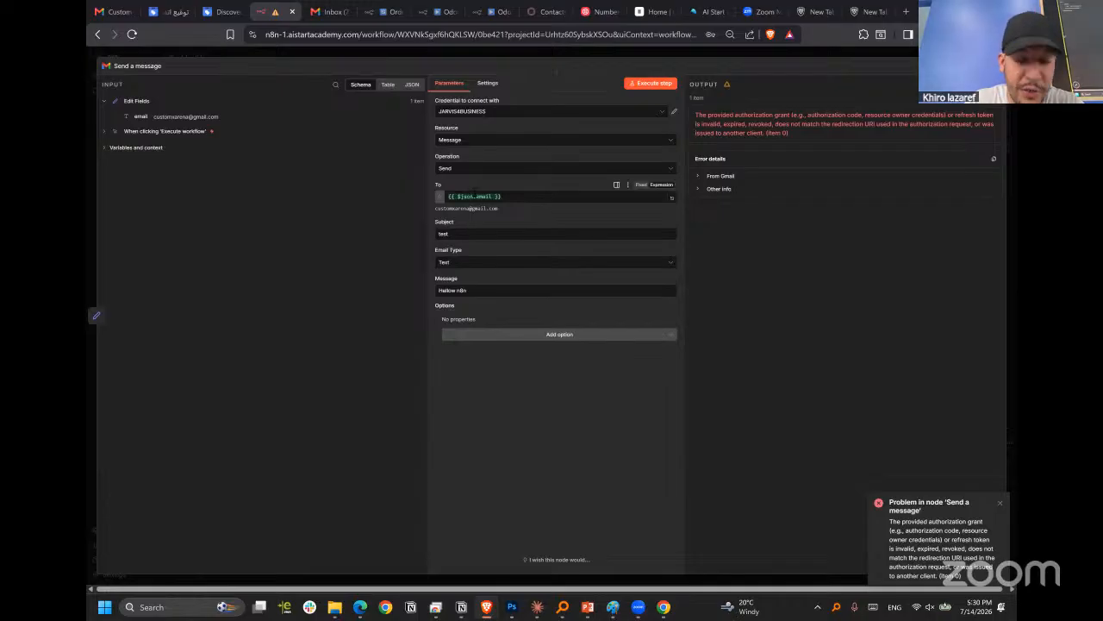
pyautogui.doubleClick(473, 196)
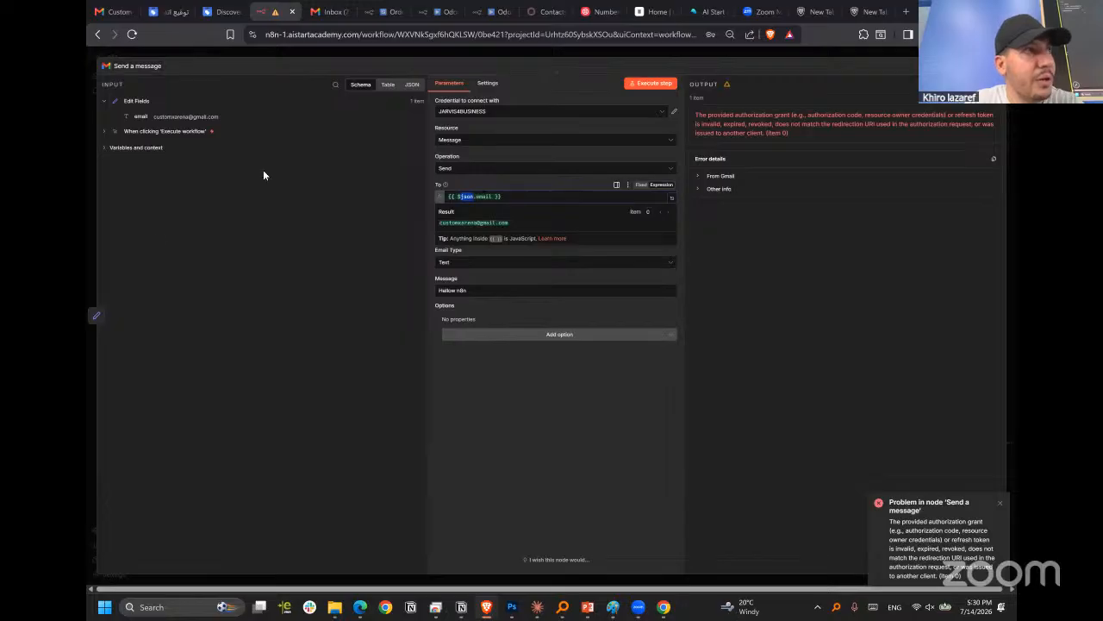
pyautogui.doubleClick(483, 196)
pyautogui.click(482, 197)
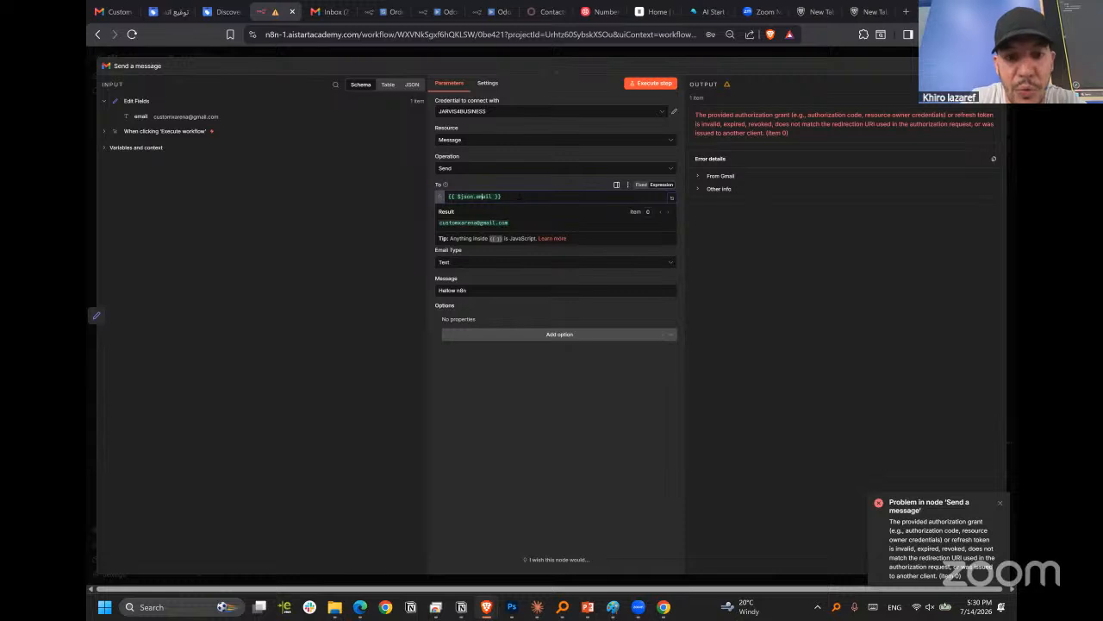
# Execute the Send a message step with the mapped recipient and check the address the expression resolves to.
pyautogui.click(569, 382)
pyautogui.click(652, 83)
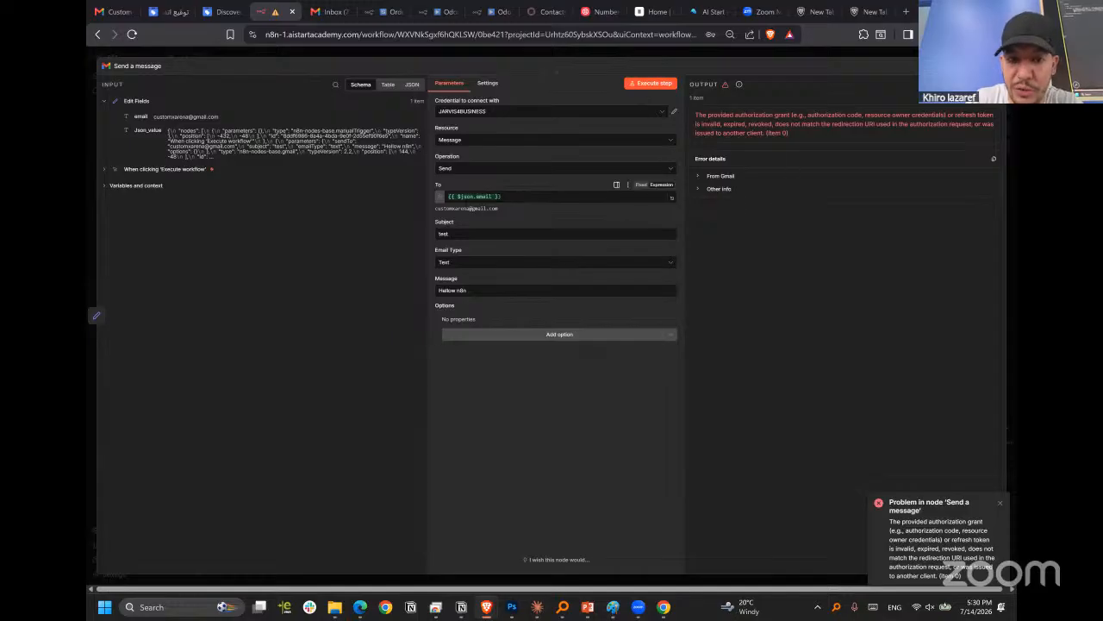
pyautogui.moveTo(500, 212); pyautogui.dragTo(450, 216)
pyautogui.click(493, 213)
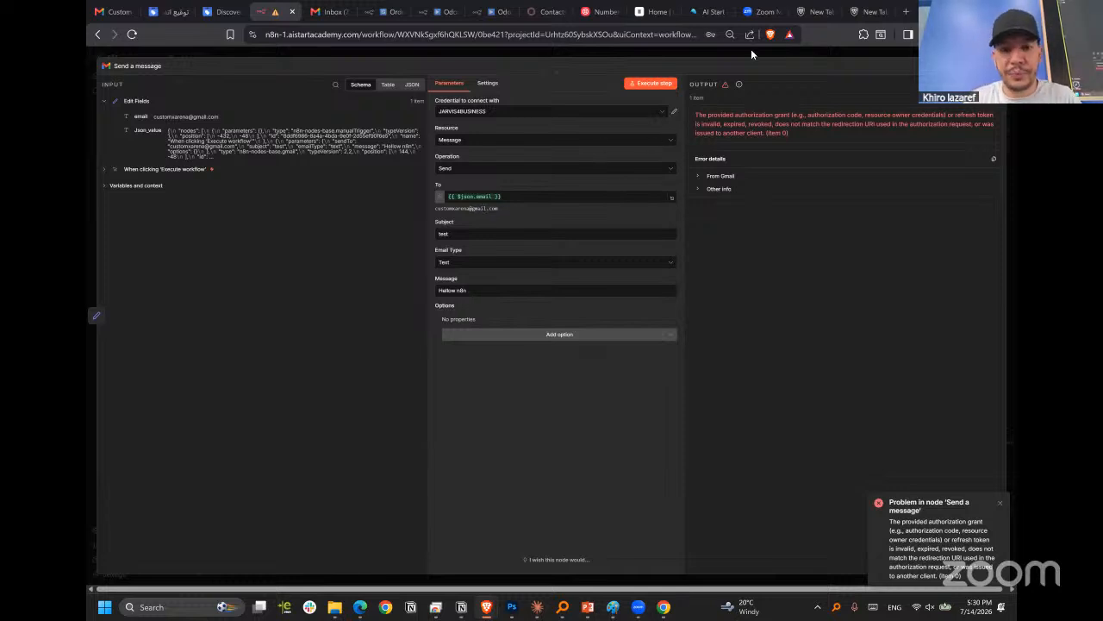
# Close the Send a message settings and arrange Edit Fields and Send a message closer to the trigger in one straight row.
pyautogui.click(751, 48)
pyautogui.moveTo(671, 229); pyautogui.dragTo(675, 153)
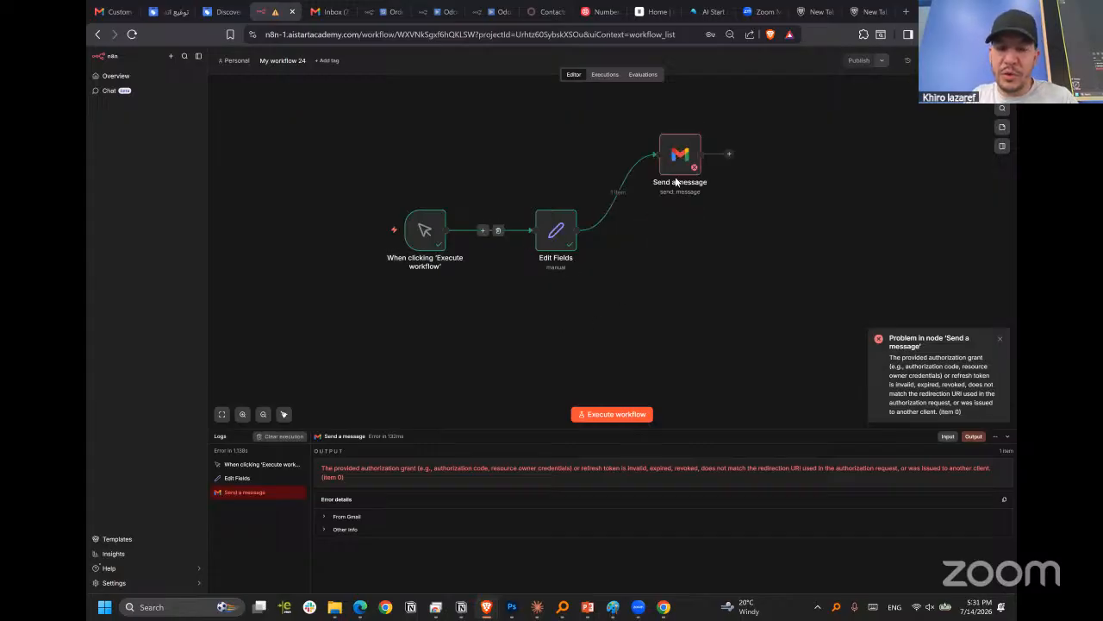
pyautogui.moveTo(555, 229); pyautogui.dragTo(513, 230)
pyautogui.moveTo(680, 156); pyautogui.dragTo(640, 231)
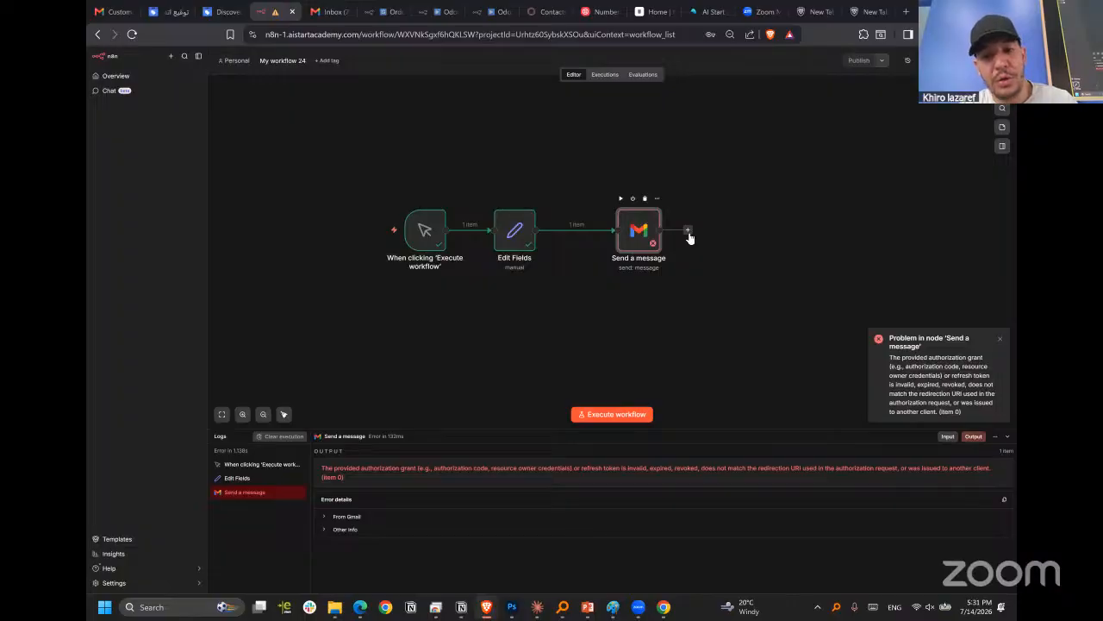
# Add an AI Agent node after Send a message and place it at the end of the row with some spacing.
pyautogui.click(688, 231)
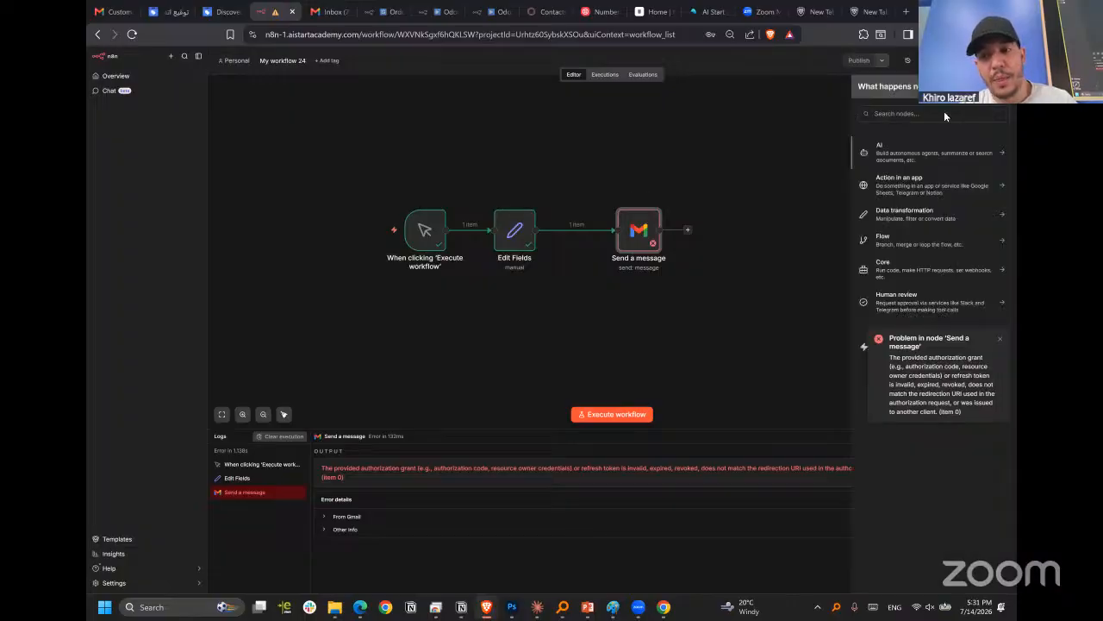
pyautogui.click(902, 151)
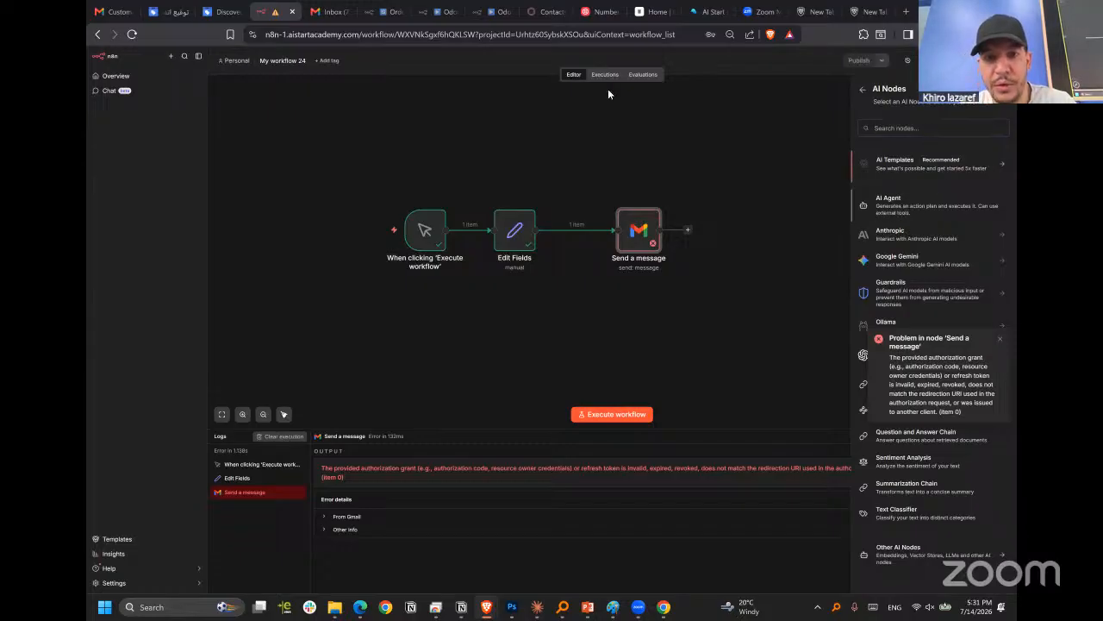
pyautogui.click(900, 210)
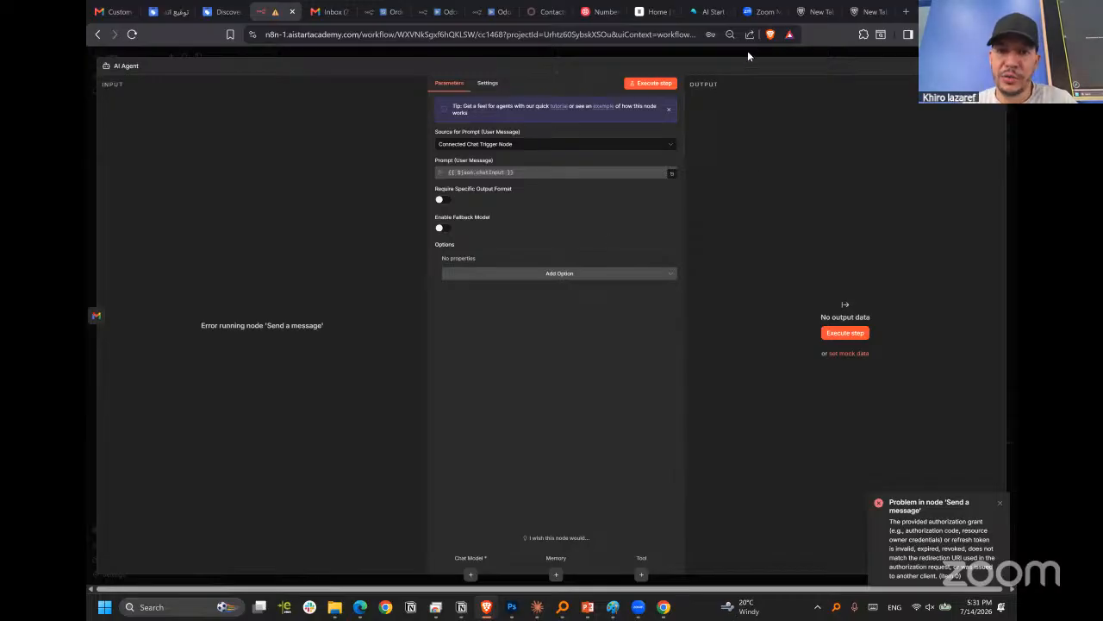
pyautogui.press('Escape')
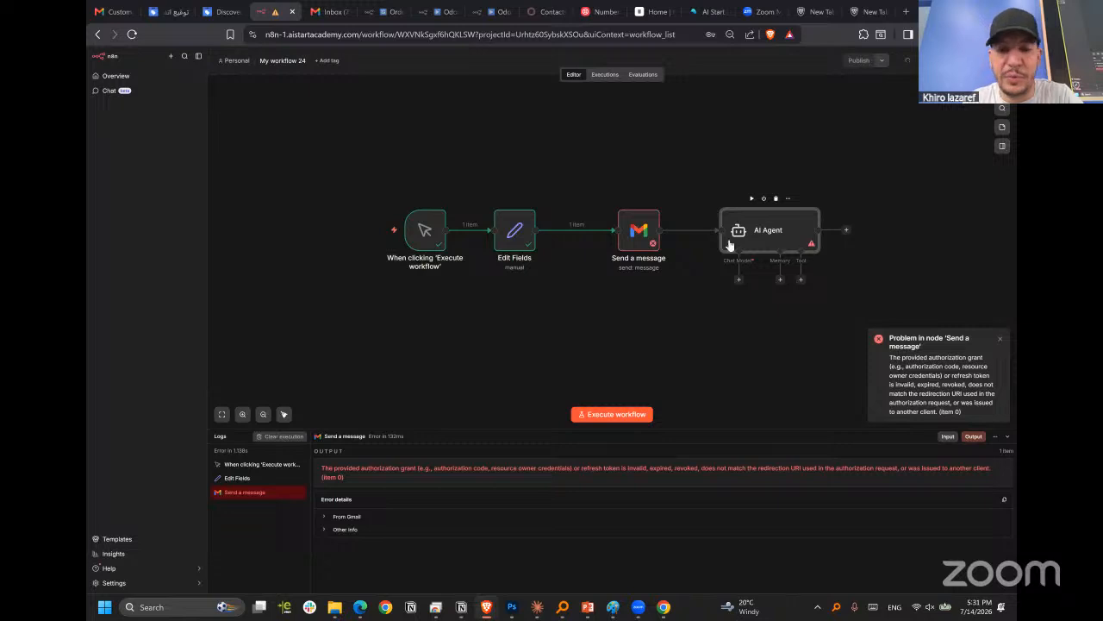
pyautogui.moveTo(729, 242); pyautogui.dragTo(708, 243)
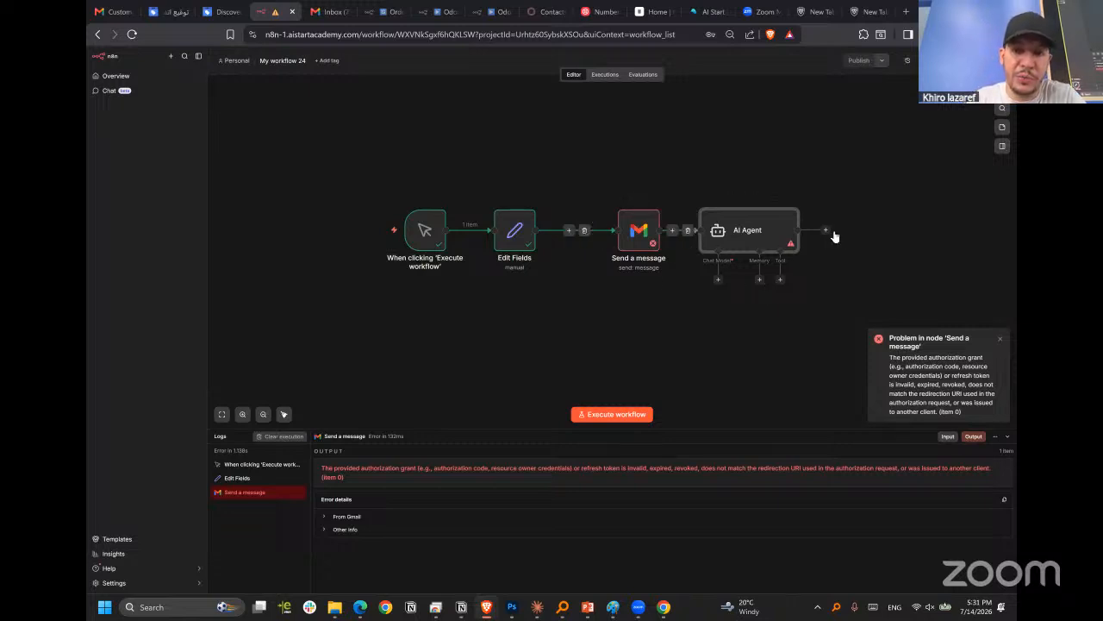
pyautogui.moveTo(765, 233); pyautogui.dragTo(818, 234)
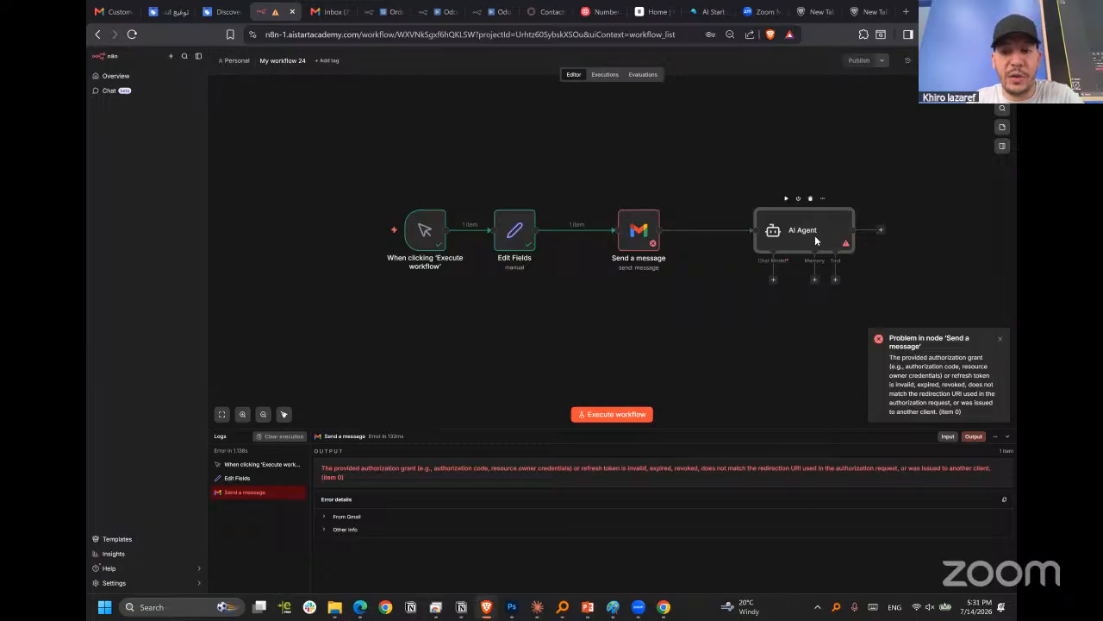
# Move the AI Agent node closer to Send a message, level with the other nodes.
pyautogui.click(773, 281)
pyautogui.click(791, 290)
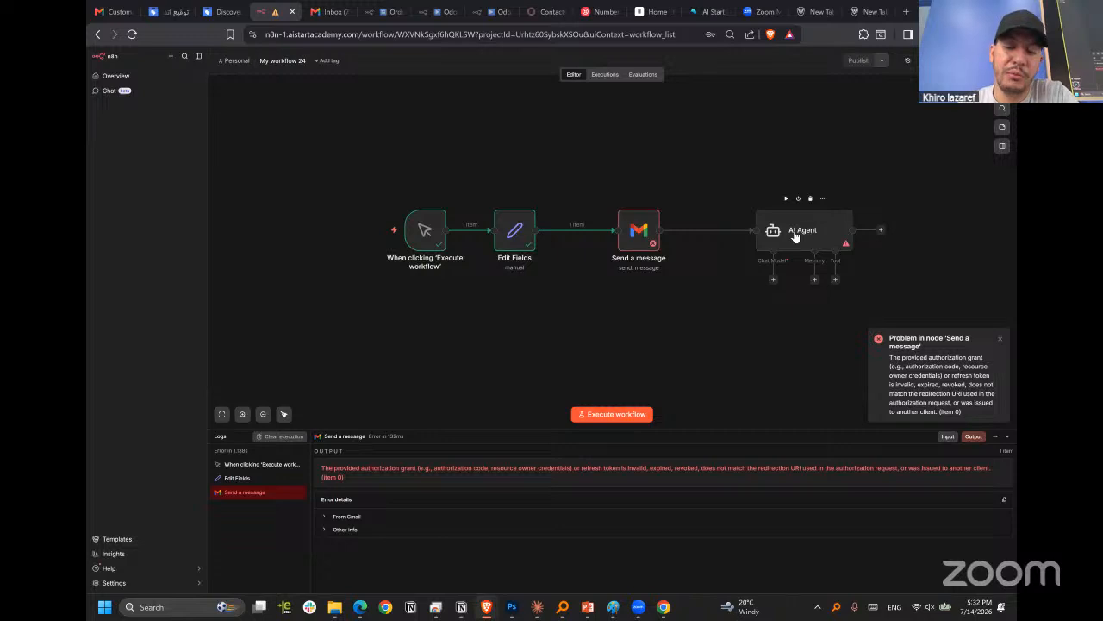
pyautogui.moveTo(795, 237); pyautogui.dragTo(752, 244)
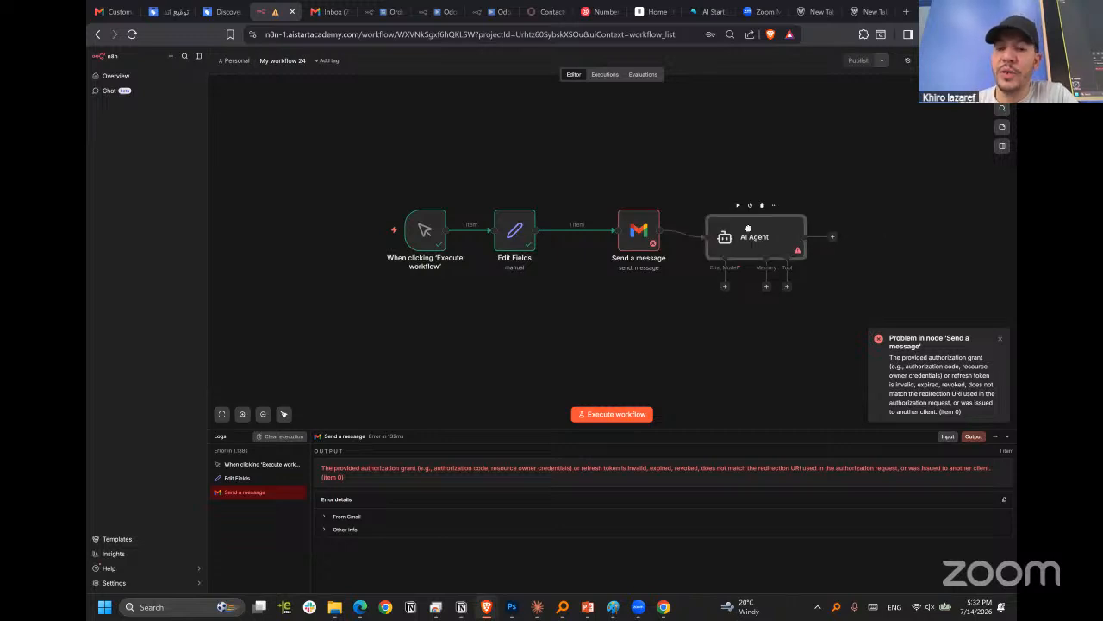
pyautogui.click(722, 326)
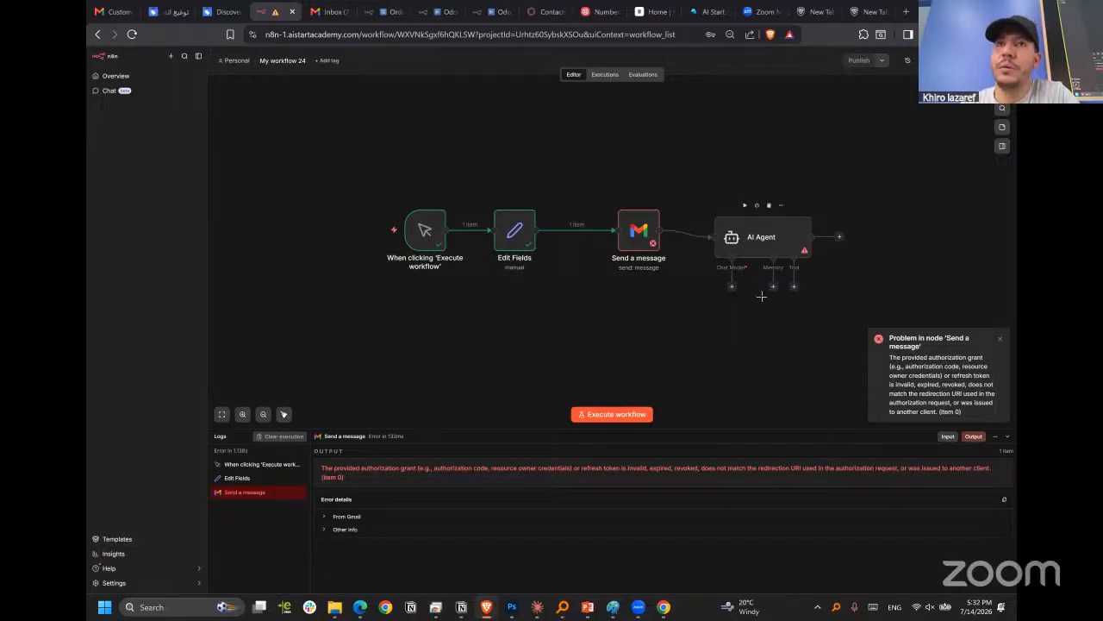
pyautogui.click(770, 241)
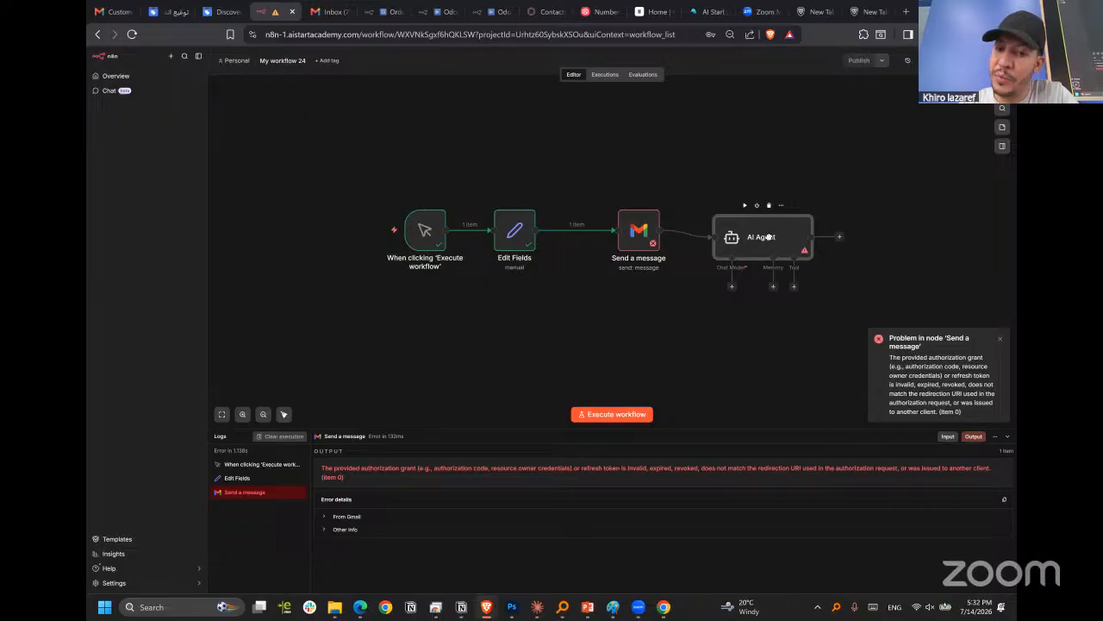
pyautogui.moveTo(772, 242); pyautogui.dragTo(775, 233)
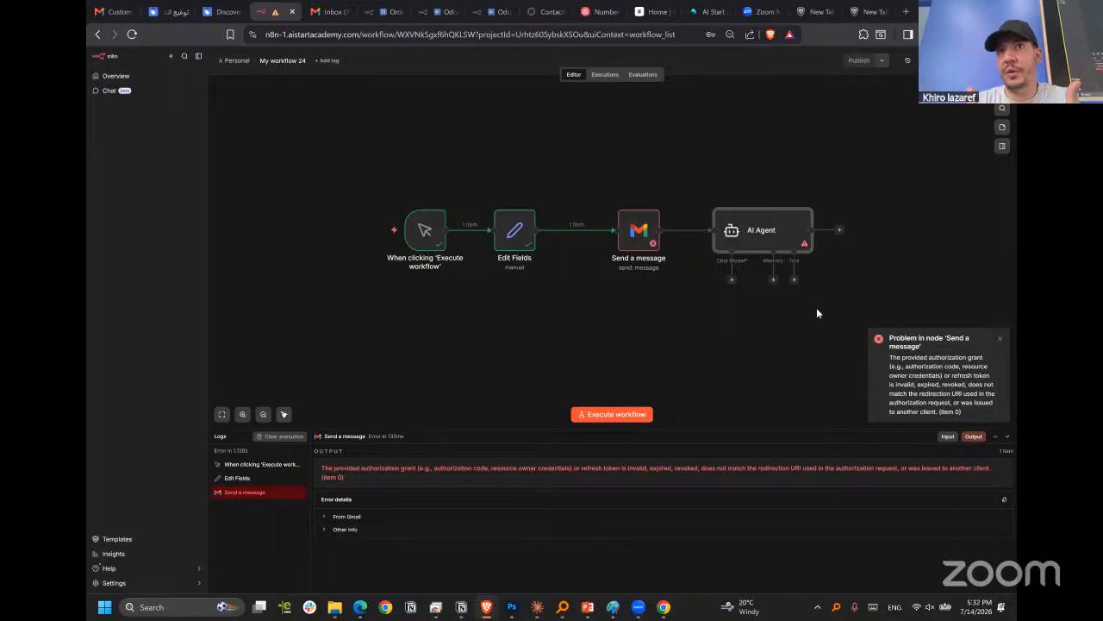
# Attach a Simple Memory node to the AI Agent, check its Context Window Length, and place it below the agent.
pyautogui.click(774, 277)
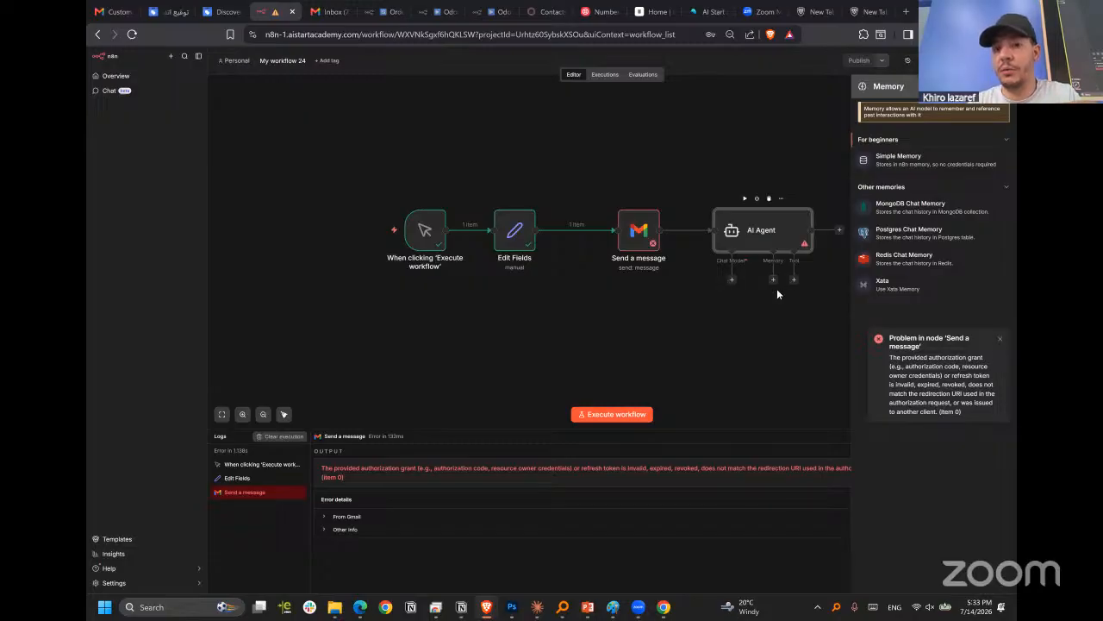
pyautogui.click(775, 279)
pyautogui.click(774, 281)
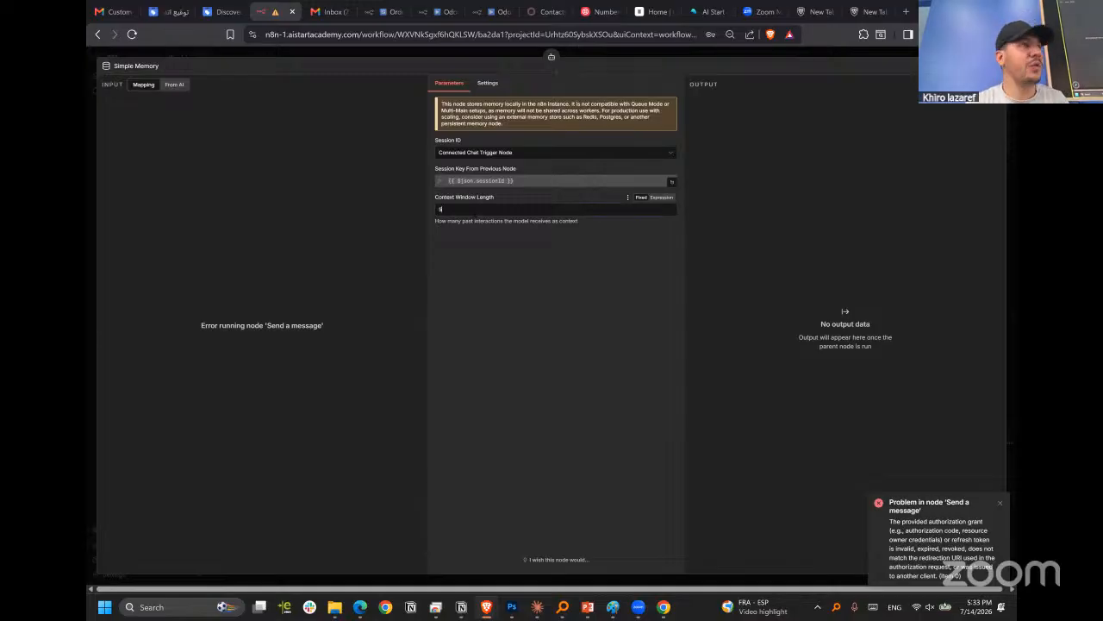
pyautogui.moveTo(444, 209); pyautogui.dragTo(422, 226)
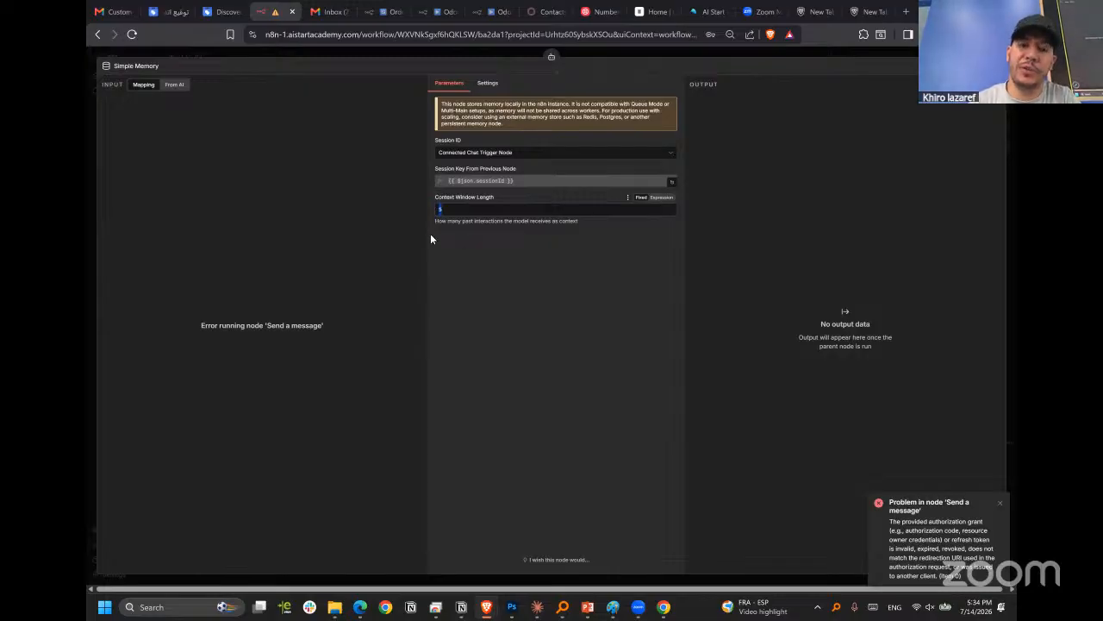
pyautogui.click(450, 213)
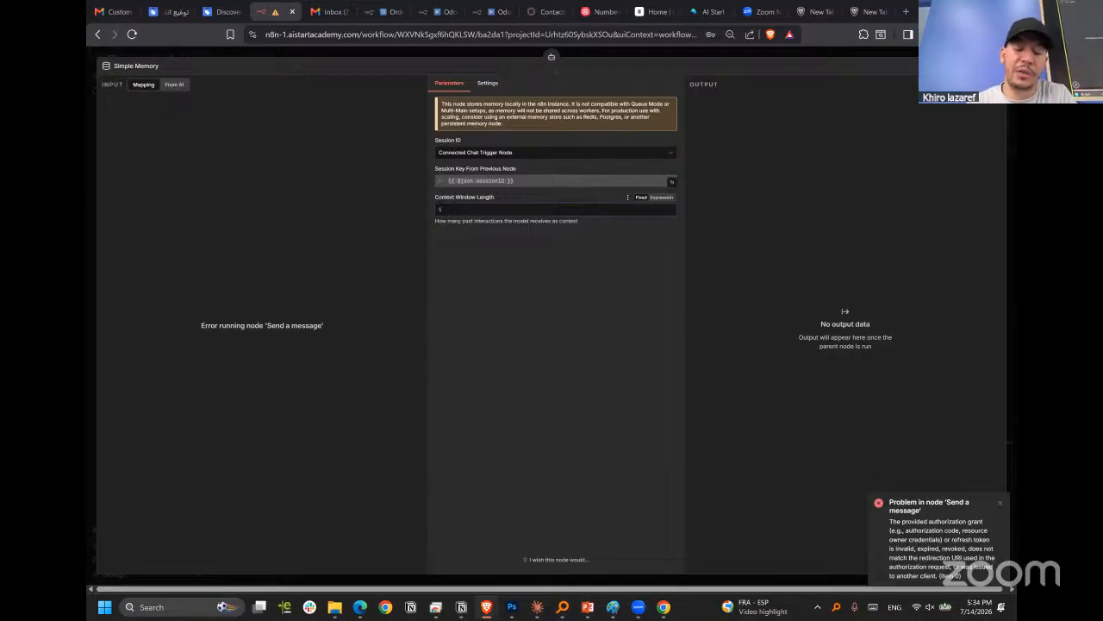
pyautogui.click(466, 209)
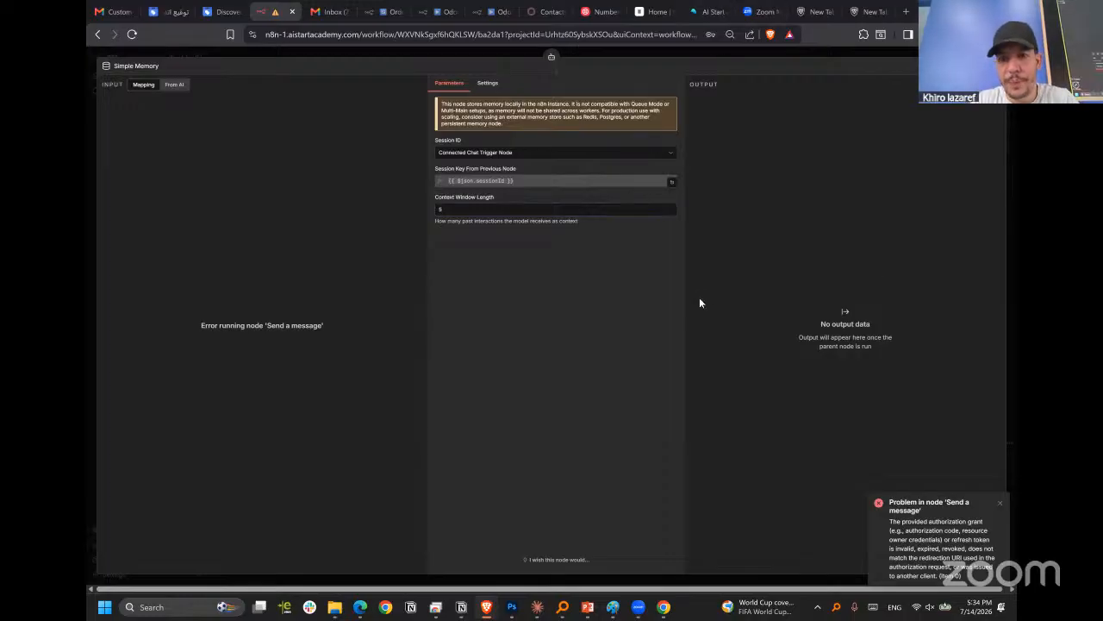
pyautogui.press('Escape')
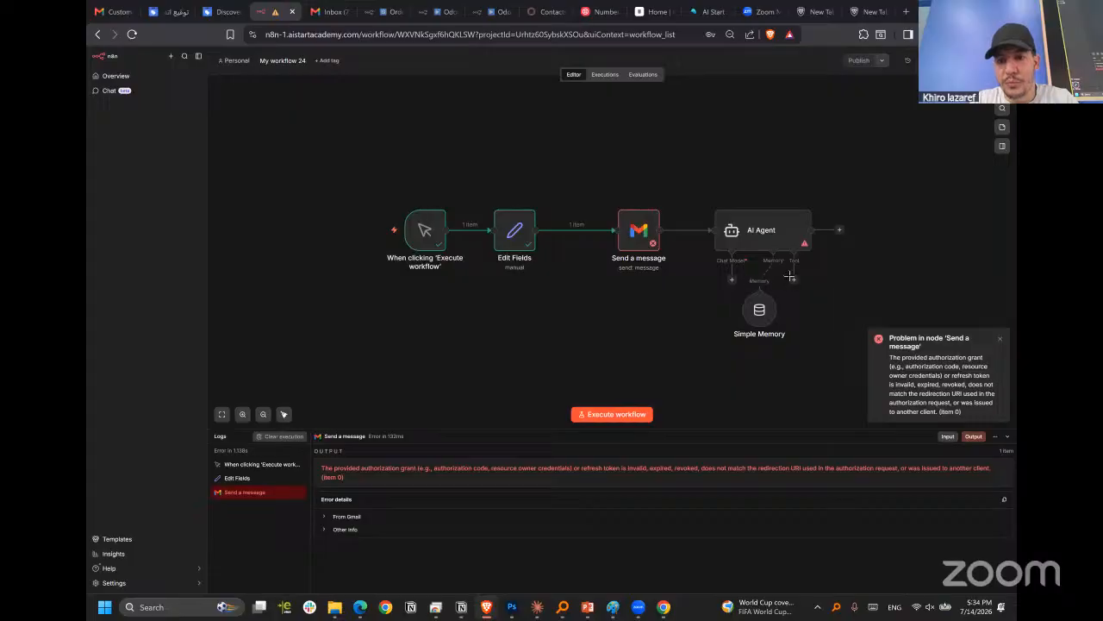
pyautogui.moveTo(759, 301); pyautogui.dragTo(759, 345)
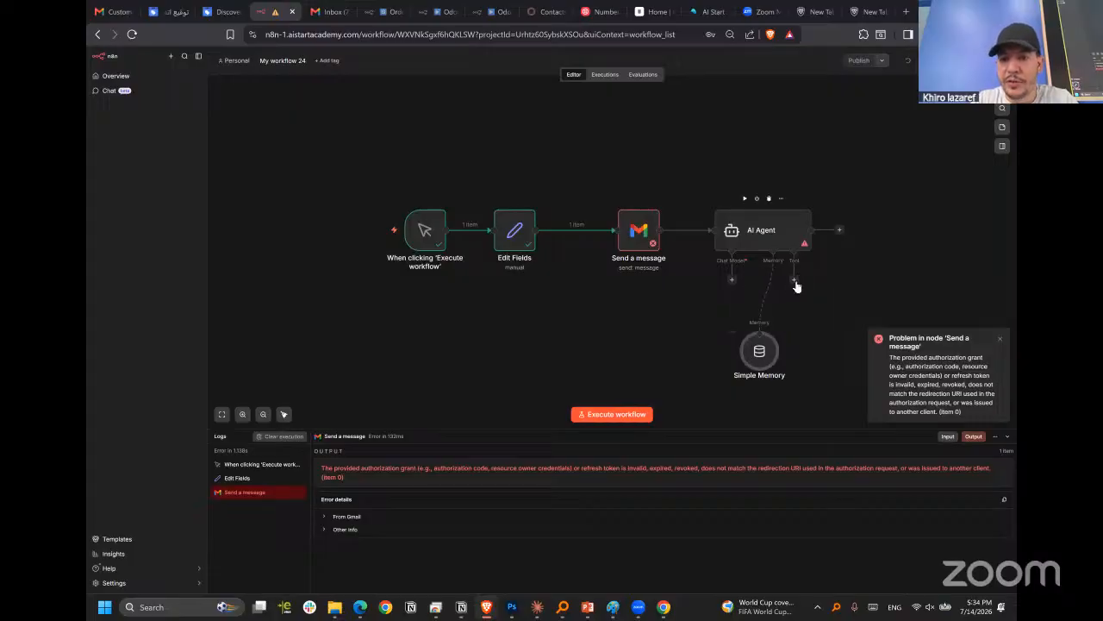
# View the tools available for the AI Agent, and shift the agent and its Simple Memory node slightly apart.
pyautogui.click(794, 280)
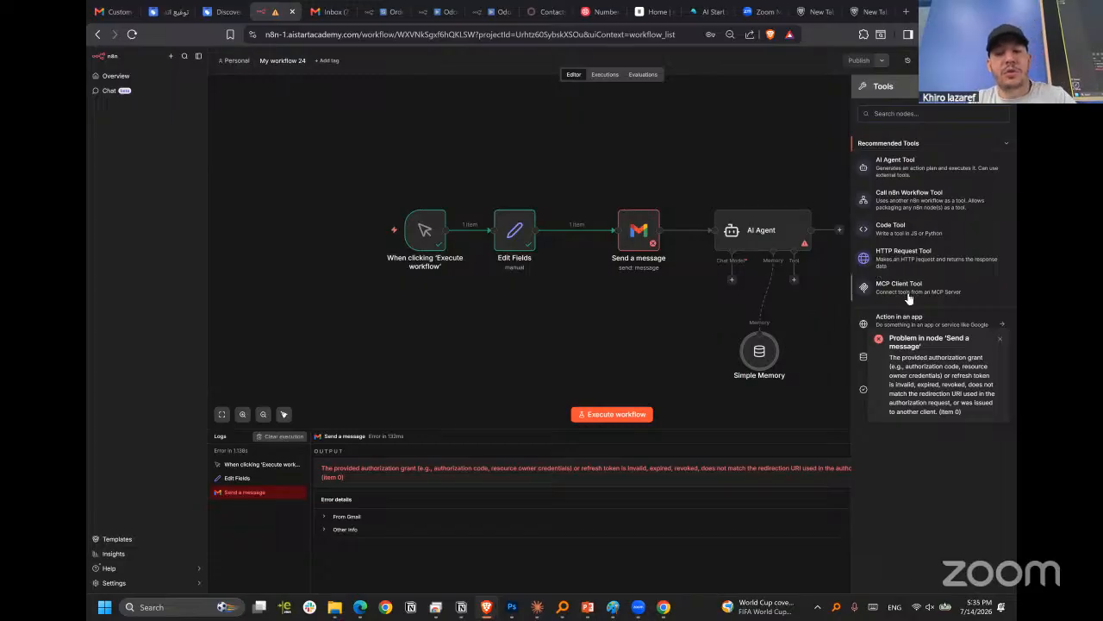
pyautogui.moveTo(768, 233); pyautogui.dragTo(754, 232)
pyautogui.moveTo(764, 354); pyautogui.dragTo(791, 347)
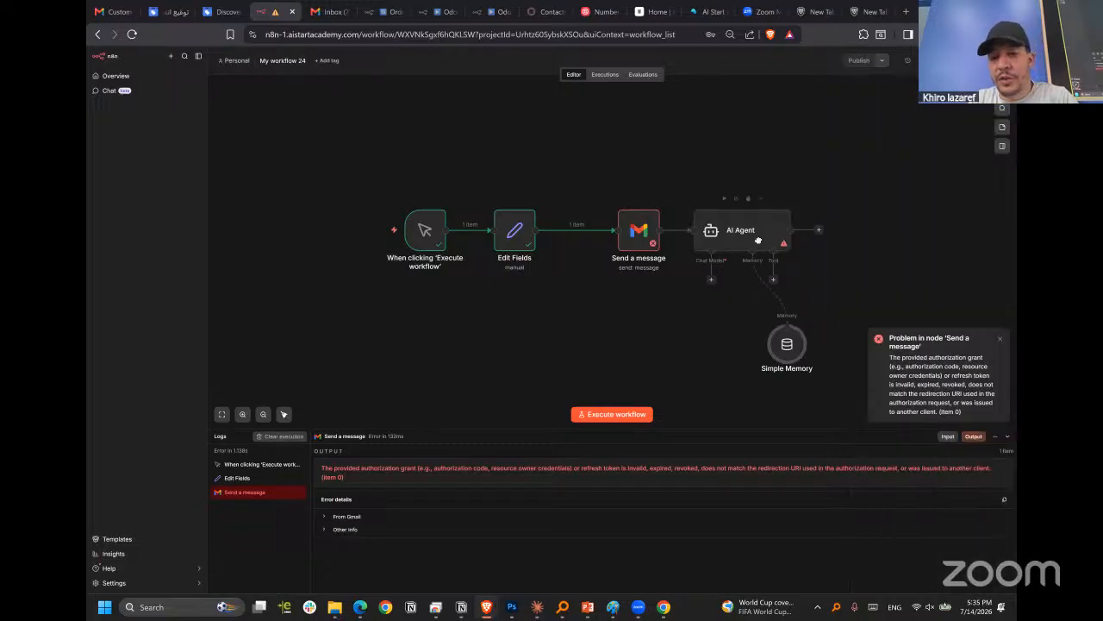
# Shift the AI Agent node slightly further from Send a message and add the System Message option to its parameters.
pyautogui.moveTo(753, 233); pyautogui.dragTo(767, 231)
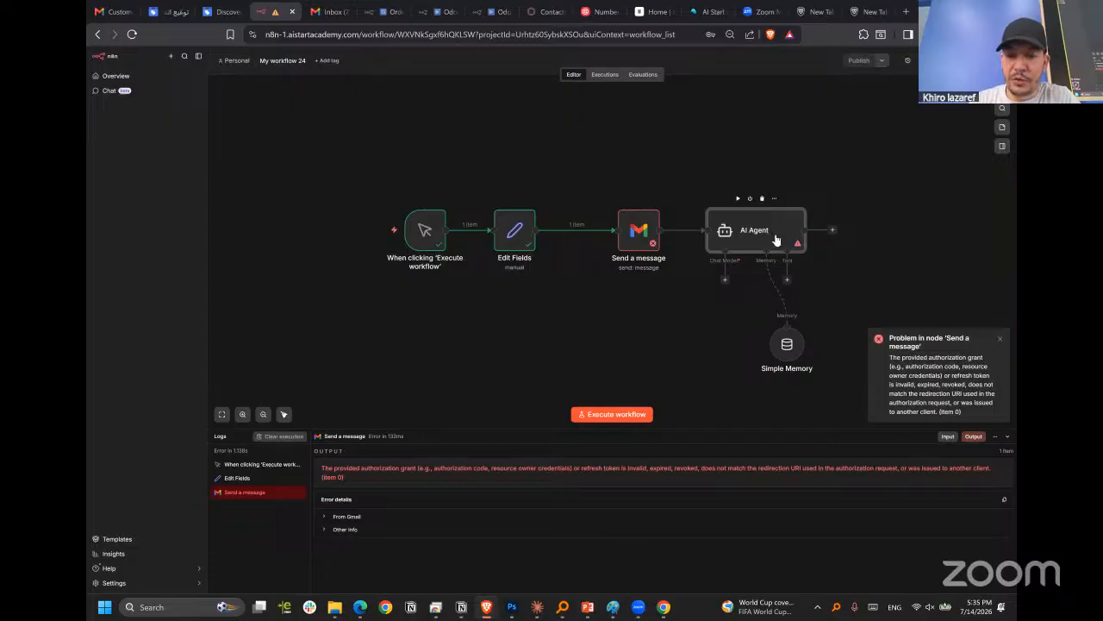
pyautogui.doubleClick(757, 239)
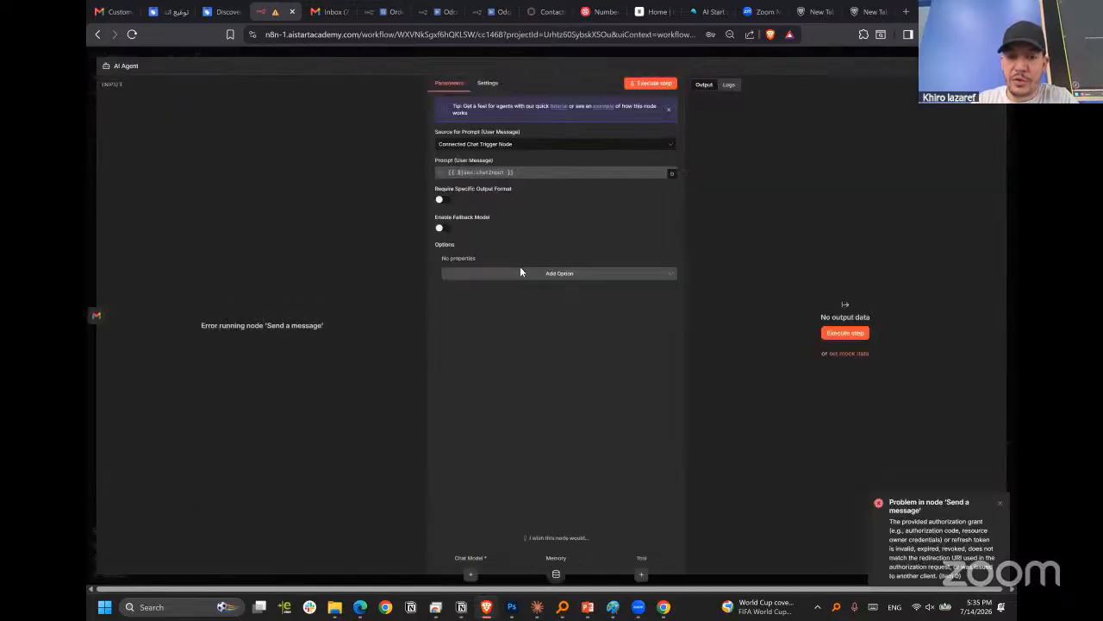
pyautogui.click(519, 274)
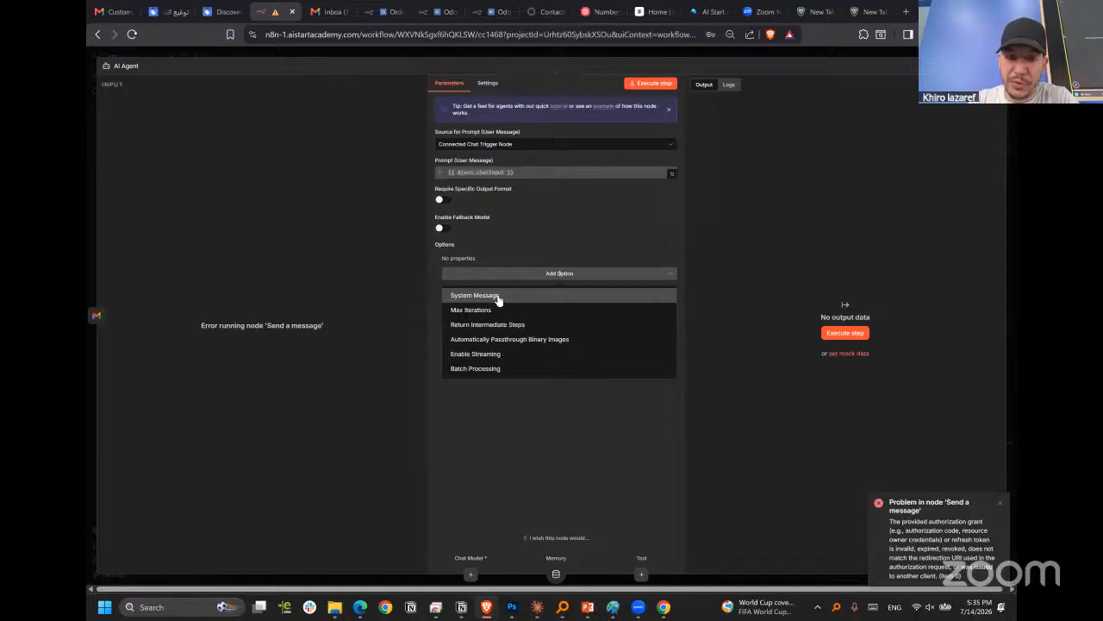
pyautogui.click(558, 295)
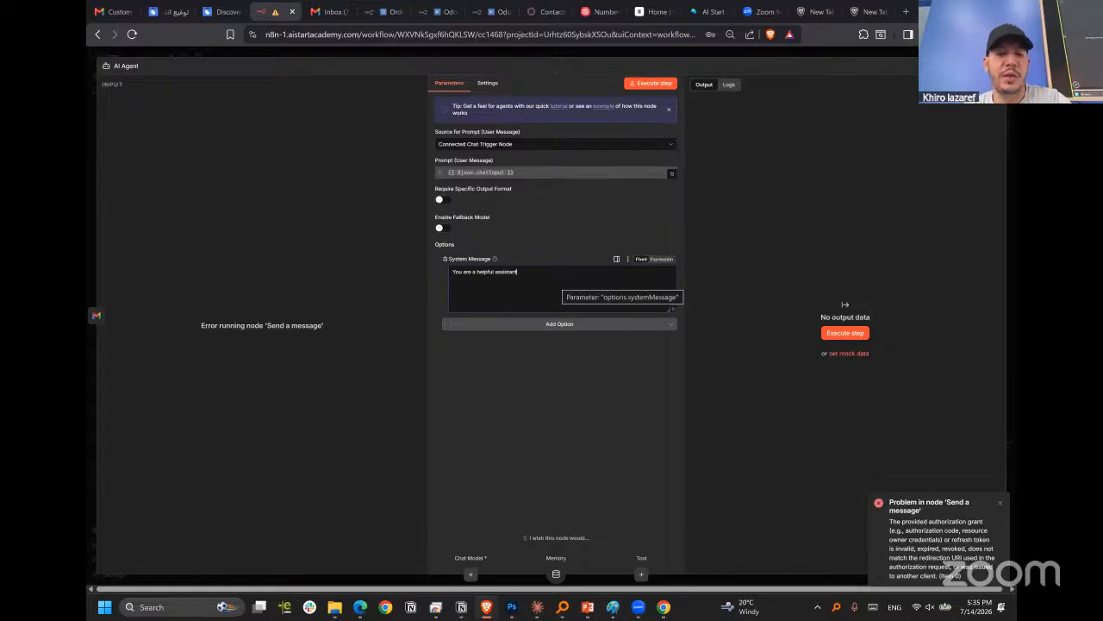
pyautogui.doubleClick(507, 272)
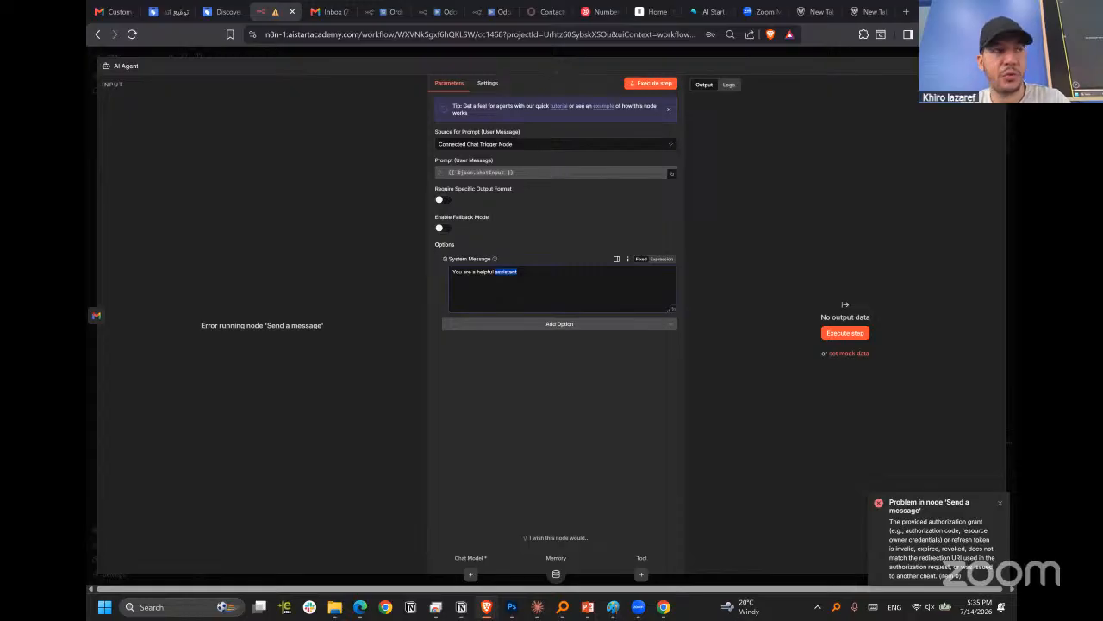
pyautogui.click(566, 283)
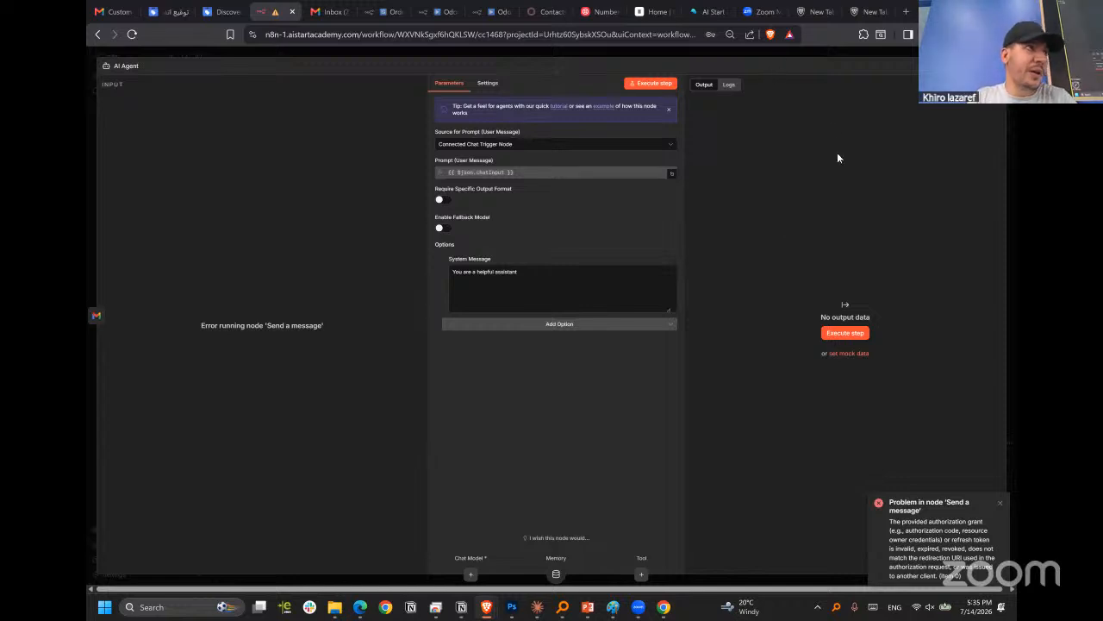
pyautogui.press('Escape')
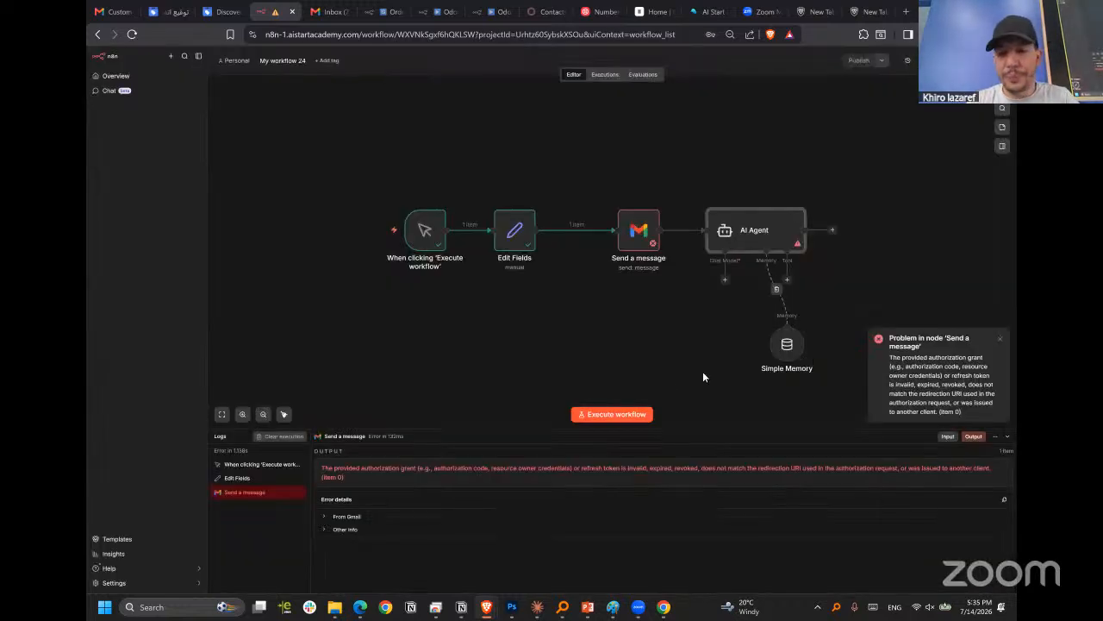
# Attach a Calculator tool to the AI Agent, spacing Simple Memory and Calculator apart on opposite sides below the agent.
pyautogui.moveTo(787, 345); pyautogui.dragTo(718, 345)
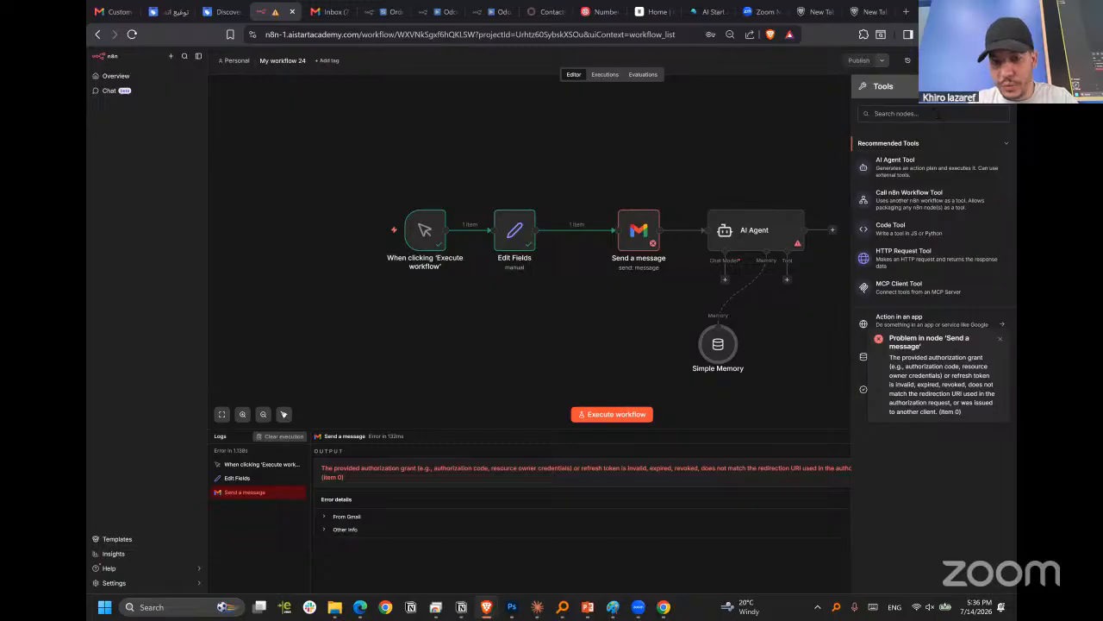
pyautogui.write('ca')
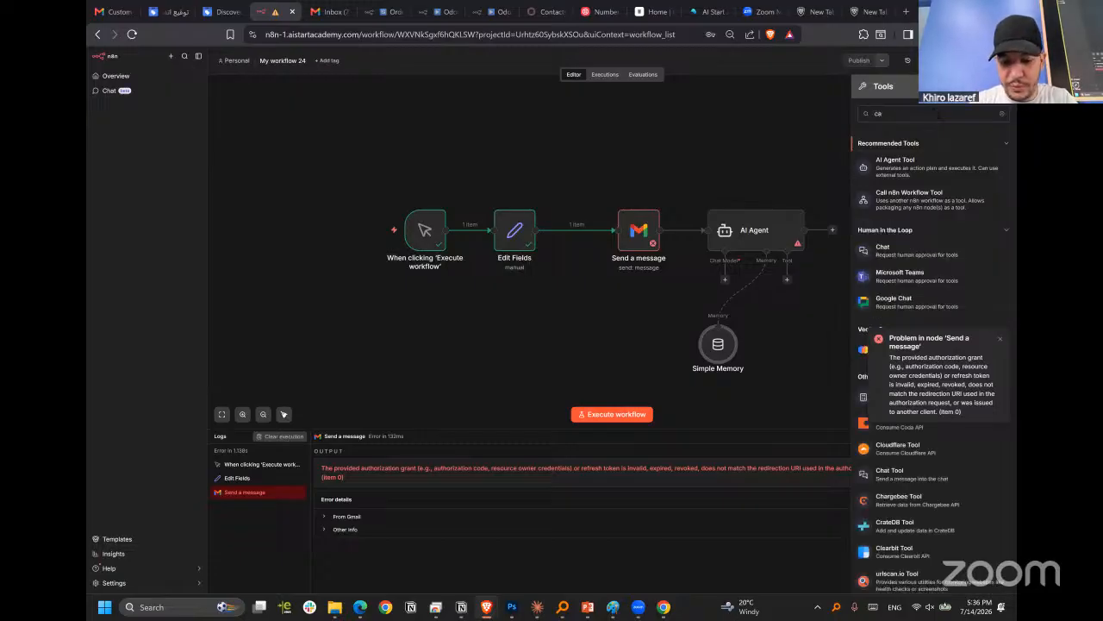
pyautogui.write('lc')
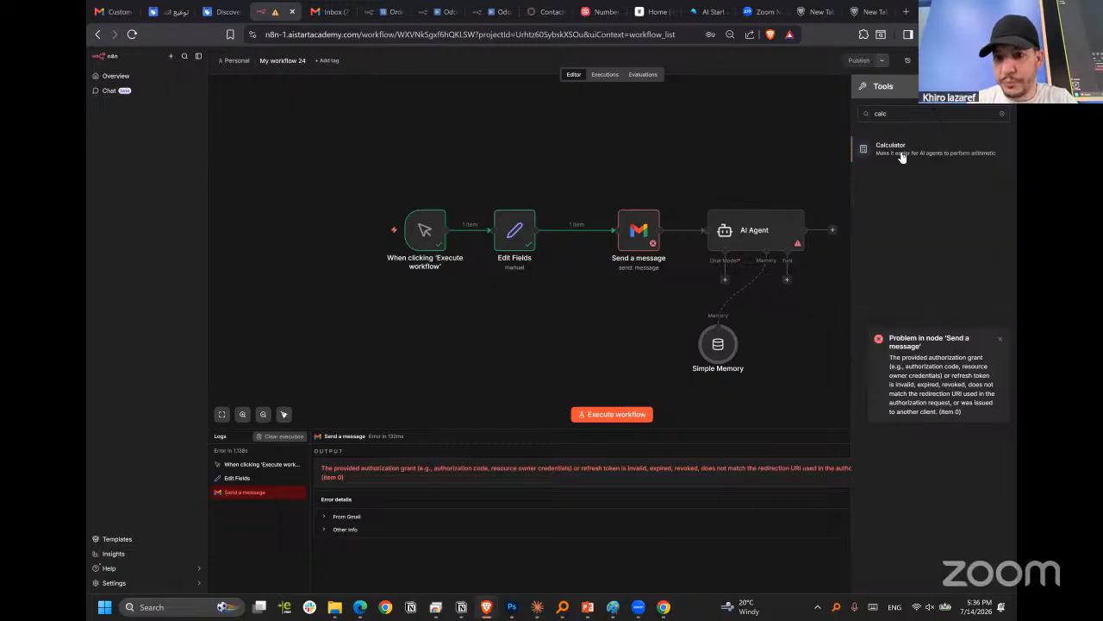
pyautogui.press('Return')
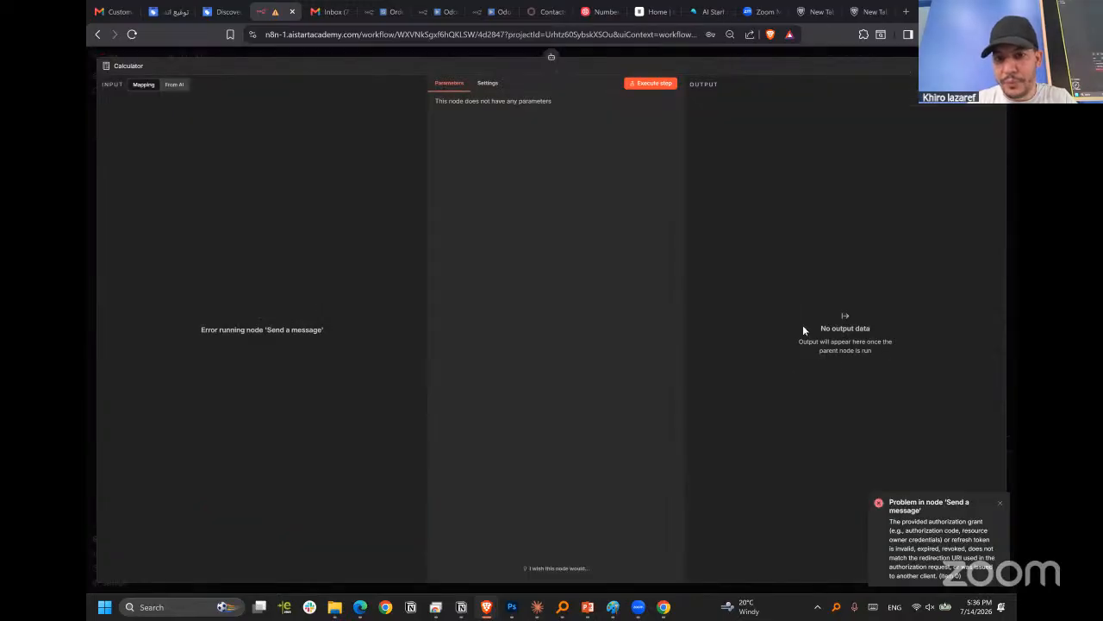
pyautogui.press('Escape')
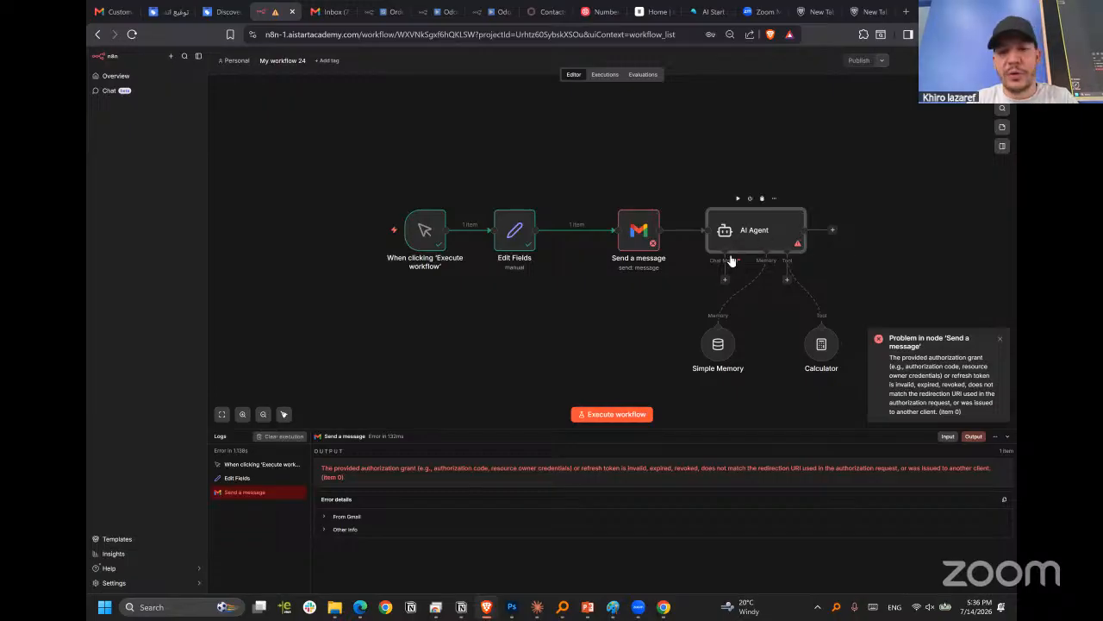
pyautogui.moveTo(821, 351); pyautogui.dragTo(857, 345)
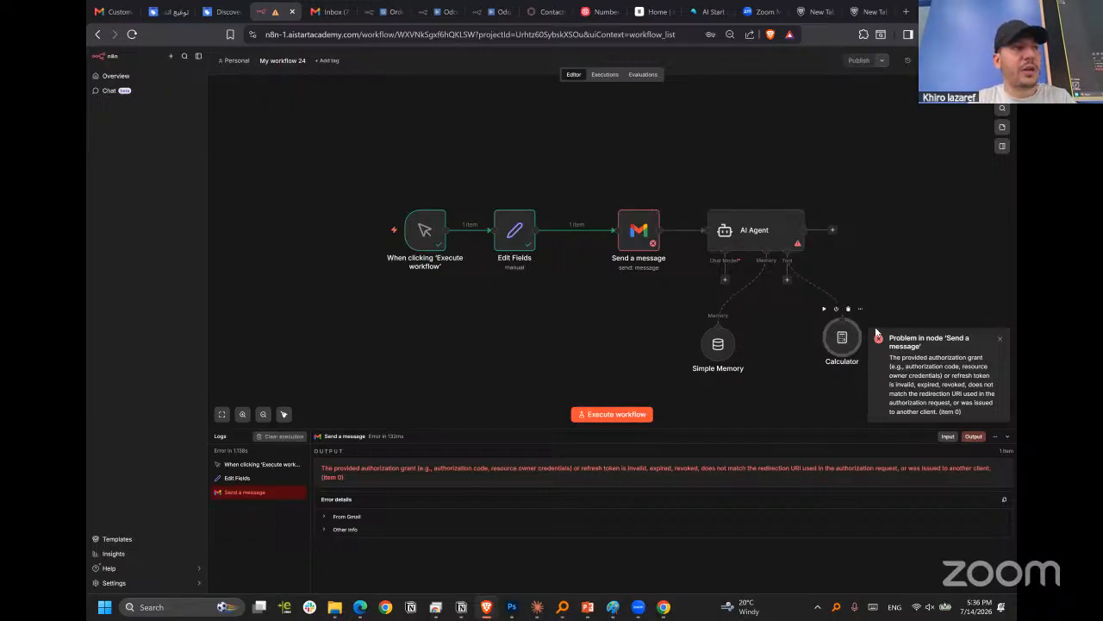
pyautogui.moveTo(827, 337)
pyautogui.mouseDown()
pyautogui.moveTo(808, 338)
pyautogui.moveTo(840, 337)
pyautogui.mouseUp()
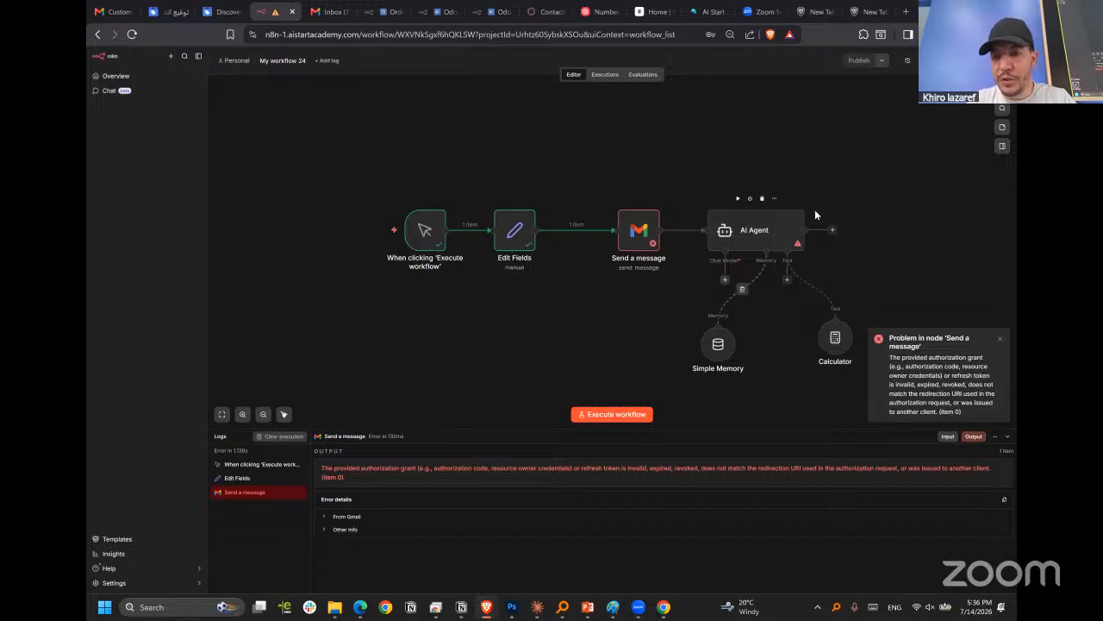
# Attach an OpenAI Chat Model to the AI Agent and select the "open ai from AI Start Academy" credential.
pyautogui.click(725, 278)
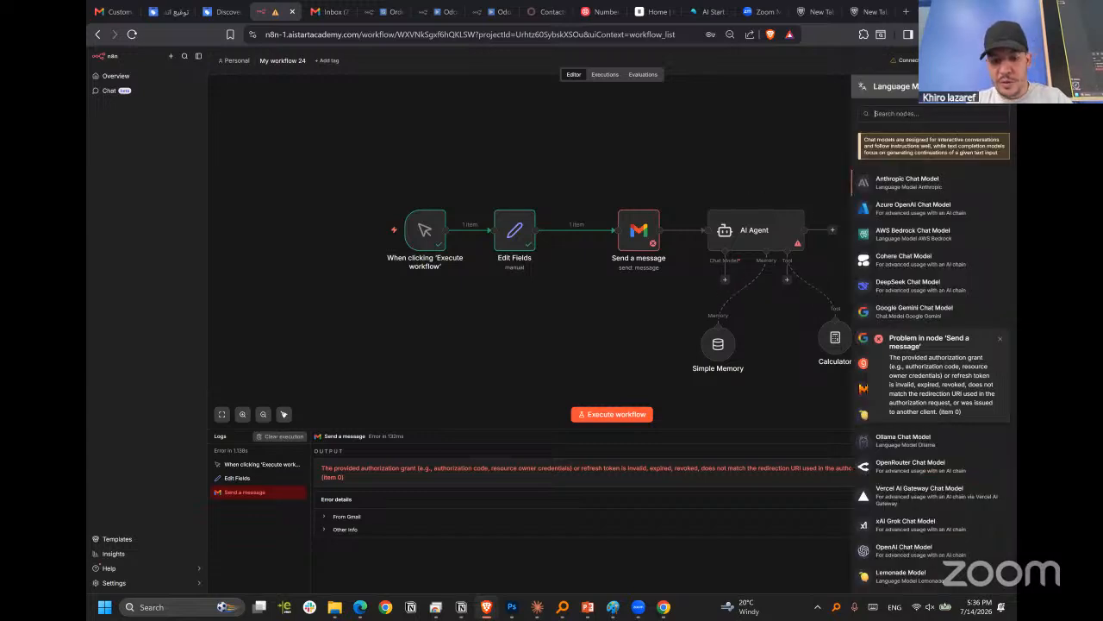
pyautogui.write('cha')
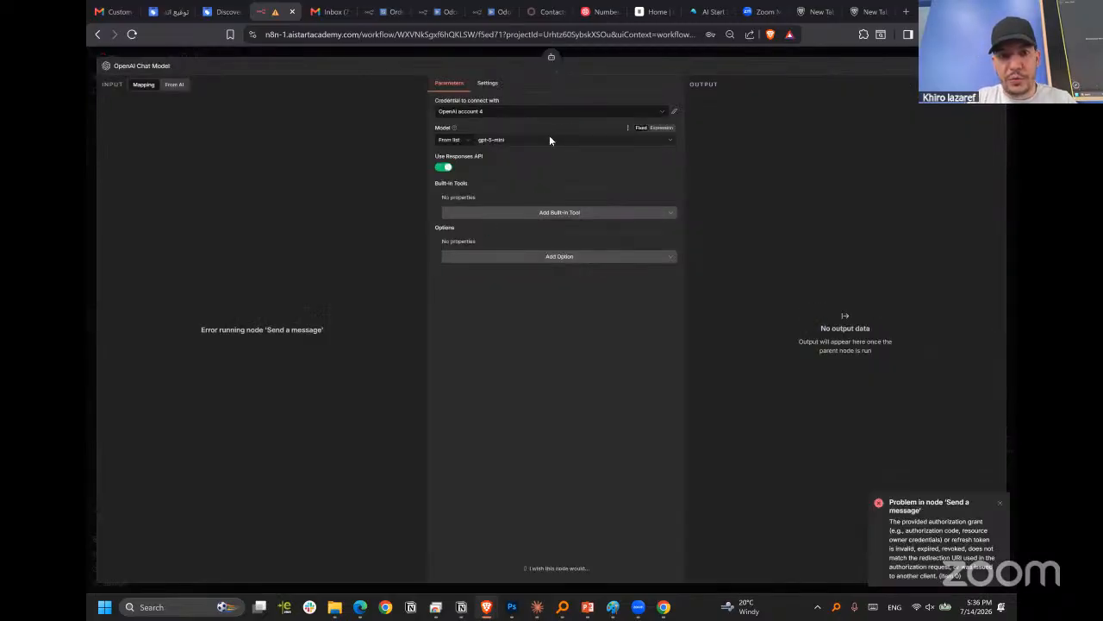
pyautogui.click(518, 115)
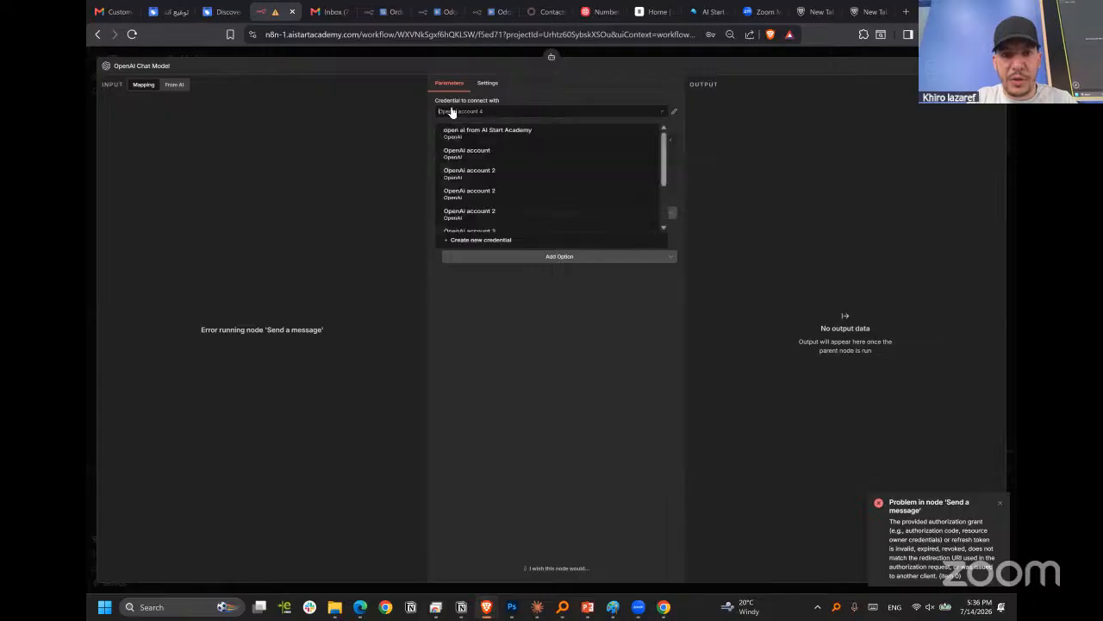
pyautogui.scroll(-3, 520, 221)
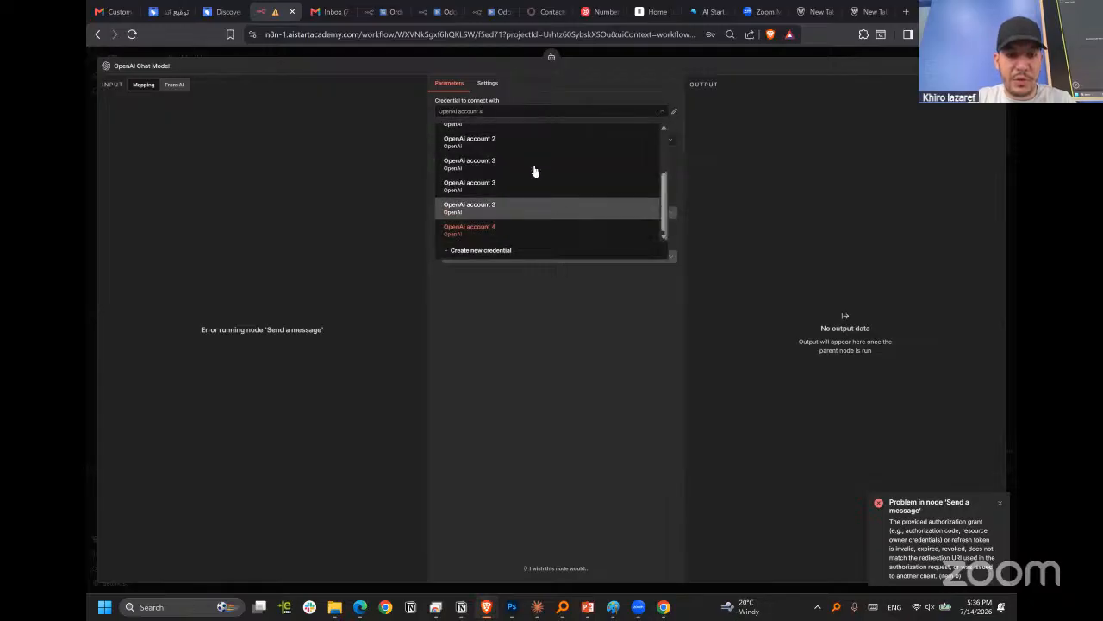
pyautogui.scroll(2, 535, 172)
pyautogui.click(497, 135)
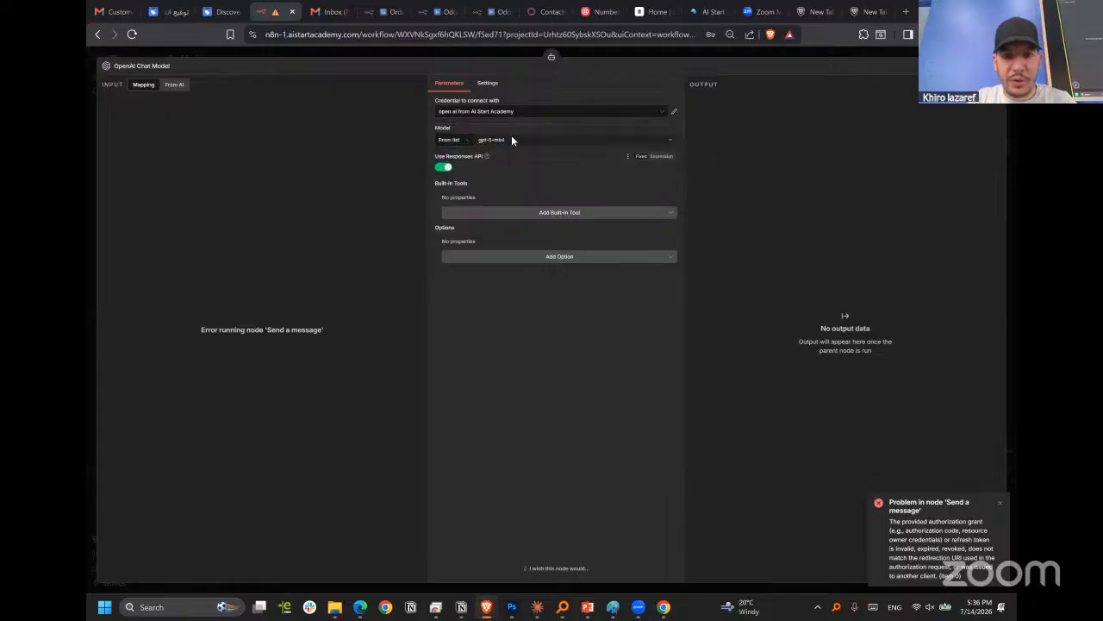
# Set the OpenAI Chat Model's model to o4-mini and return to the workflow canvas.
pyautogui.click(511, 138)
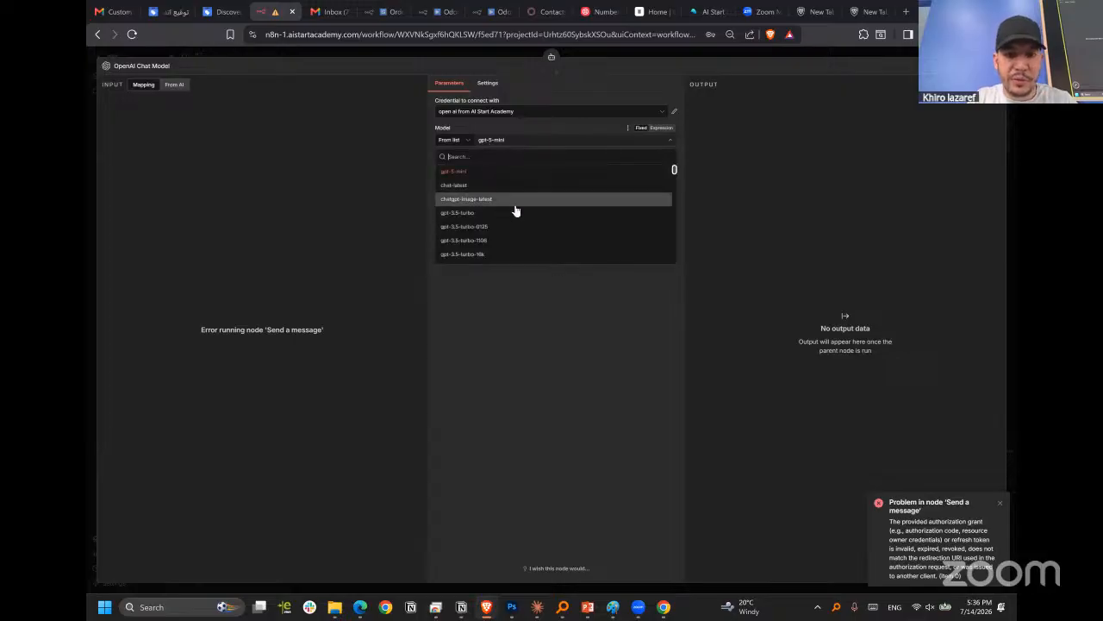
pyautogui.scroll(-10, 514, 212)
pyautogui.scroll(-5, 526, 214)
pyautogui.scroll(-10, 558, 217)
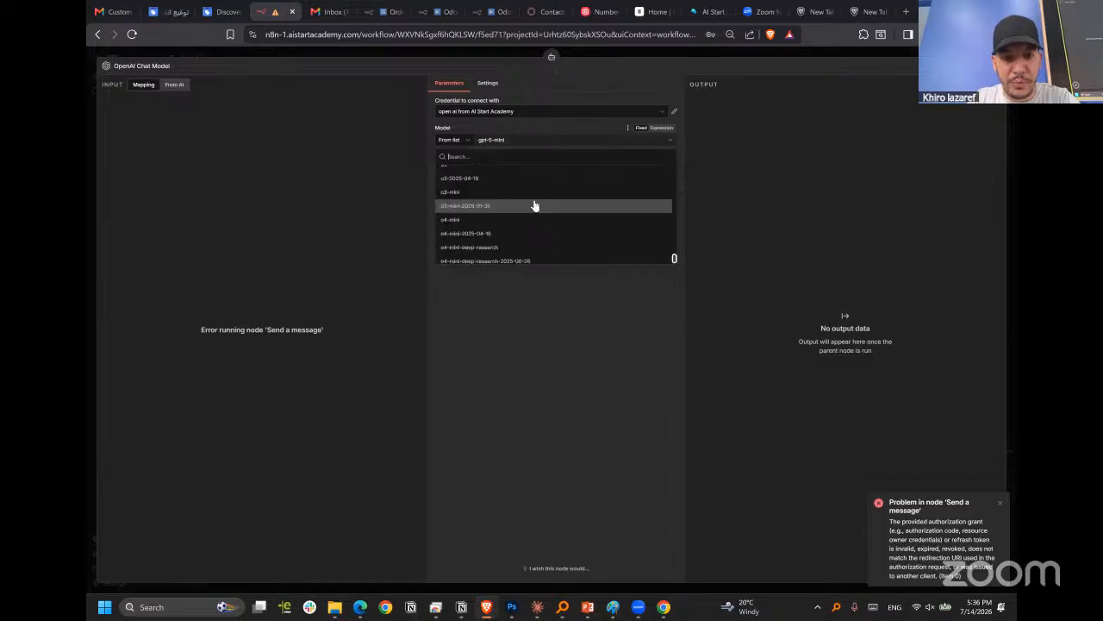
pyautogui.scroll(3, 537, 214)
pyautogui.scroll(5, 539, 220)
pyautogui.moveTo(674, 243); pyautogui.dragTo(675, 225)
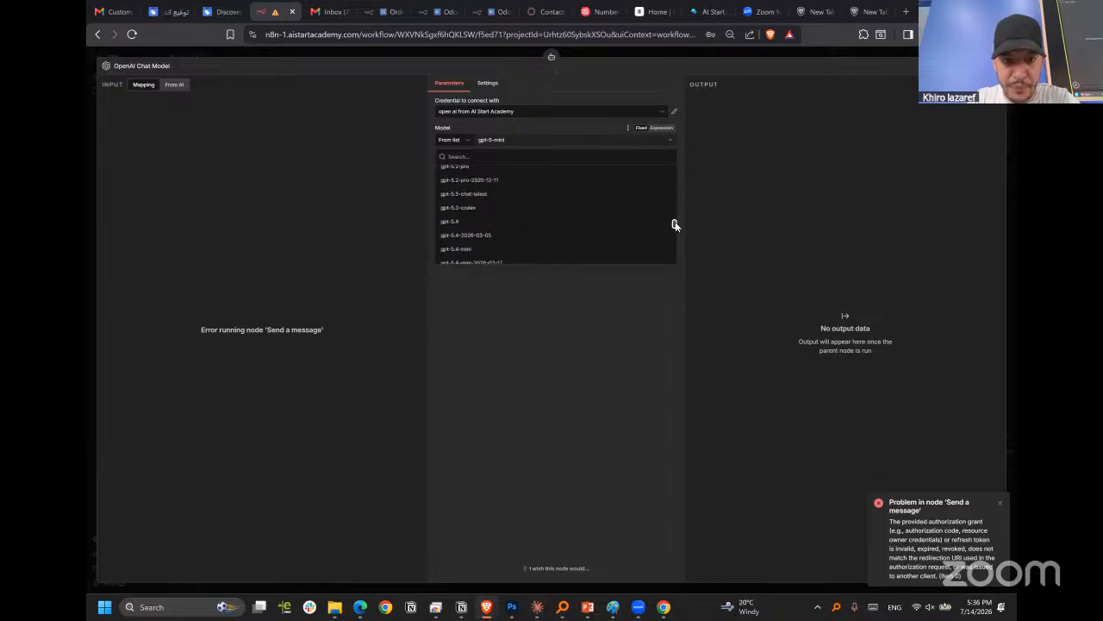
pyautogui.scroll(5, 675, 225)
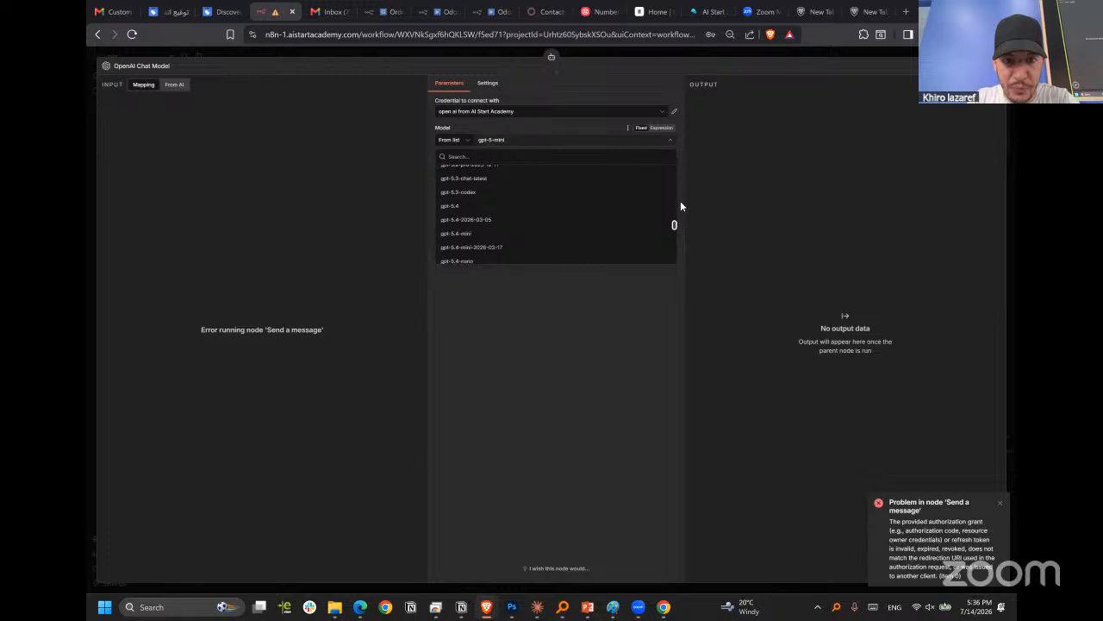
pyautogui.scroll(-5, 675, 239)
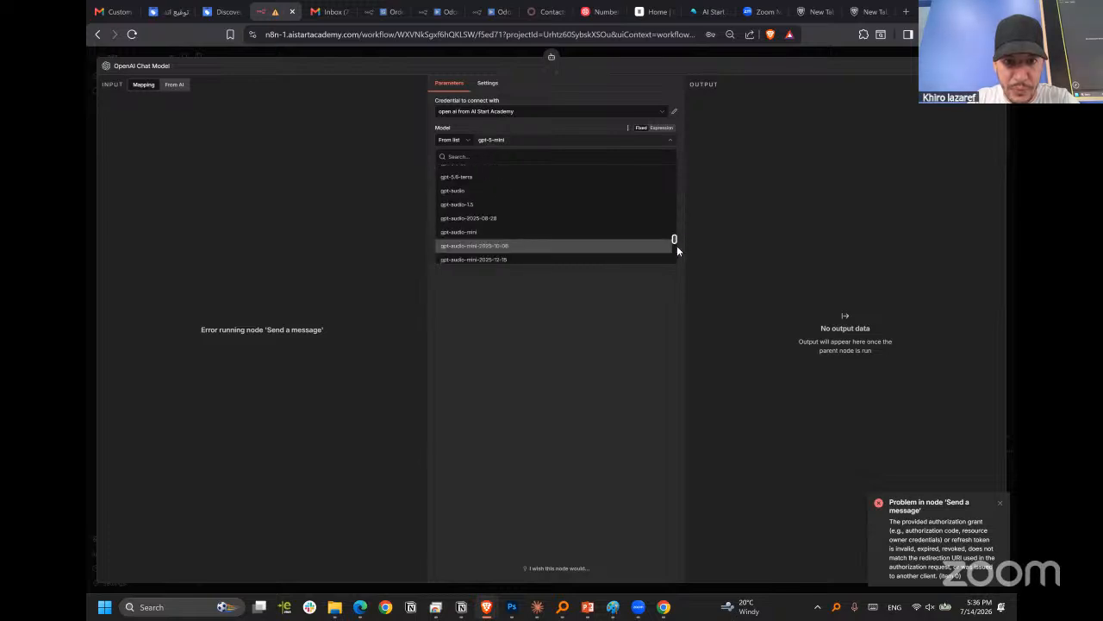
pyautogui.scroll(-5, 679, 257)
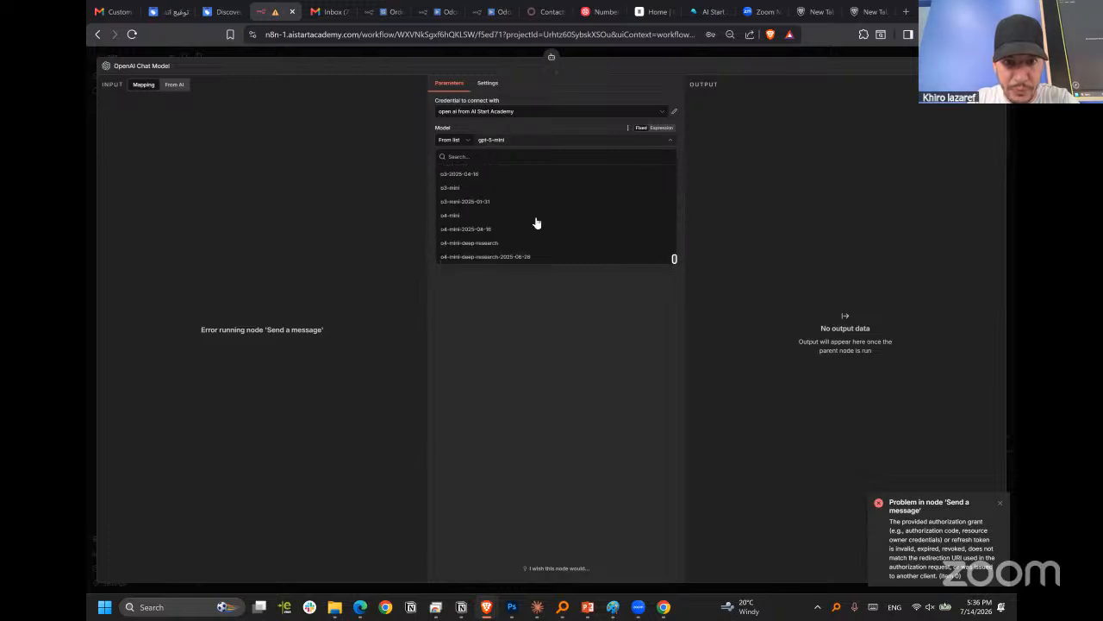
pyautogui.click(500, 217)
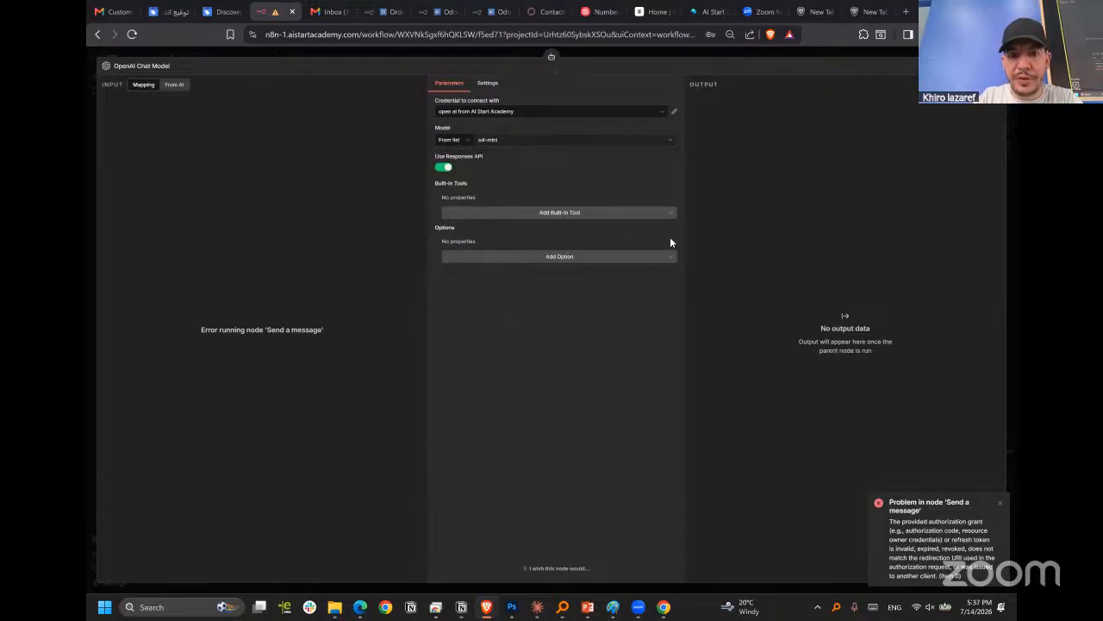
pyautogui.press('Escape')
# Deactivate Send a message, moved above the row, and connect Edit Fields directly to the AI Agent, shifting OpenAI Chat Model away from Simple Memory.
pyautogui.moveTo(621, 246); pyautogui.dragTo(604, 131)
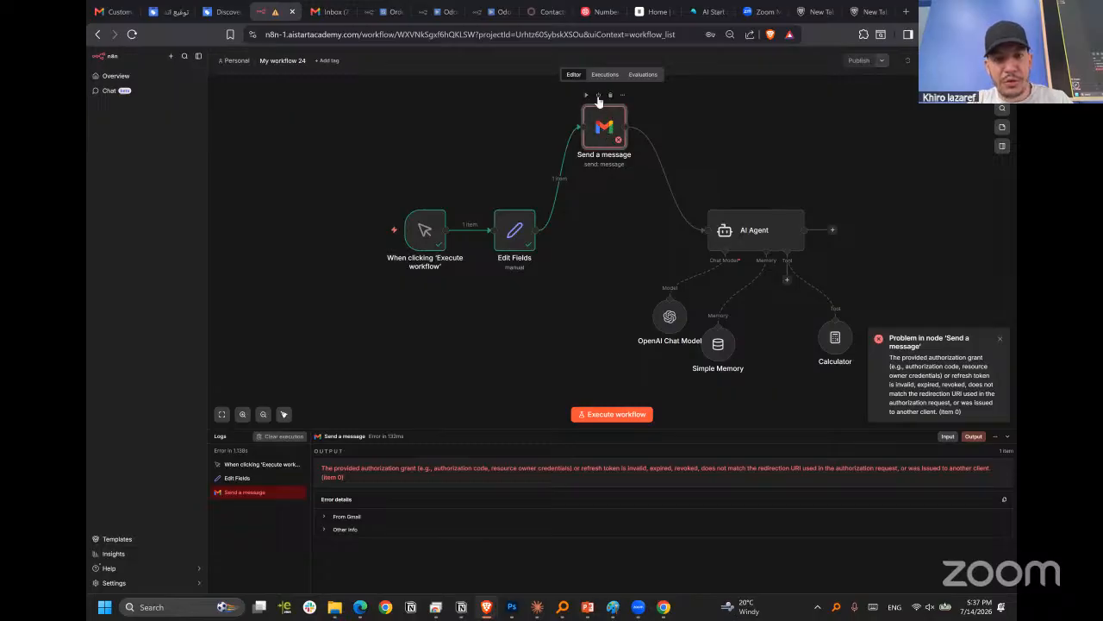
pyautogui.click(599, 96)
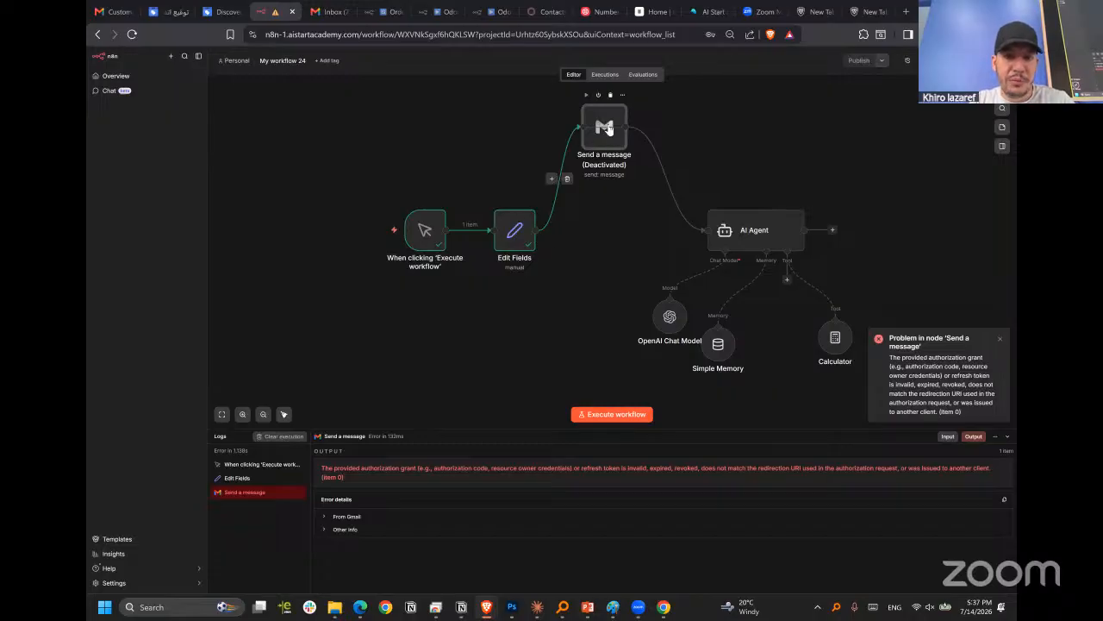
pyautogui.moveTo(535, 230); pyautogui.dragTo(703, 230)
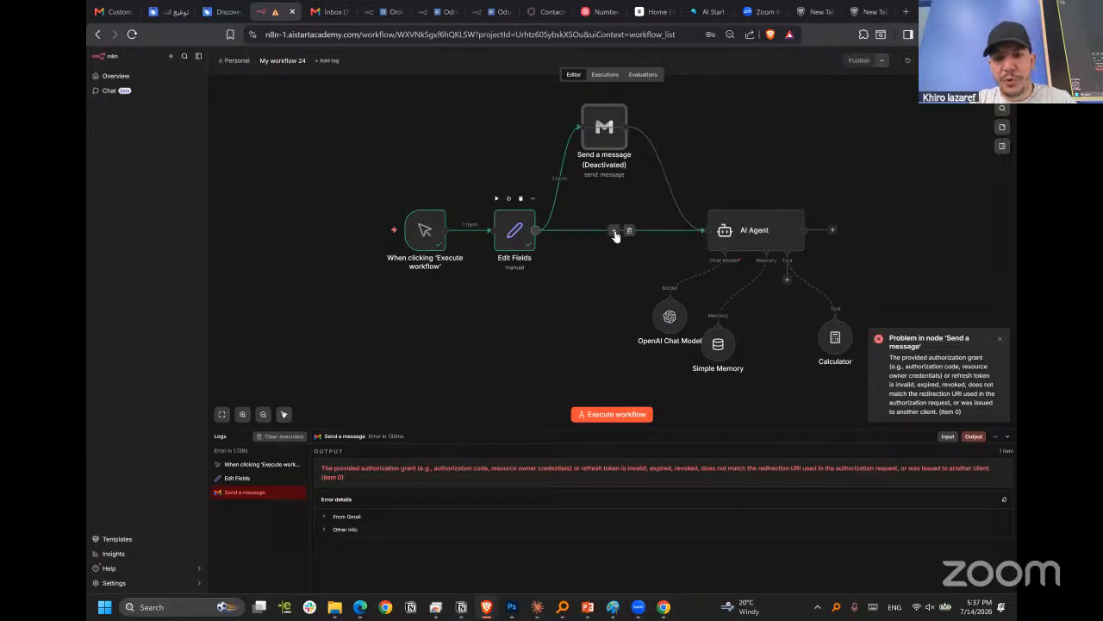
pyautogui.moveTo(668, 321); pyautogui.dragTo(634, 342)
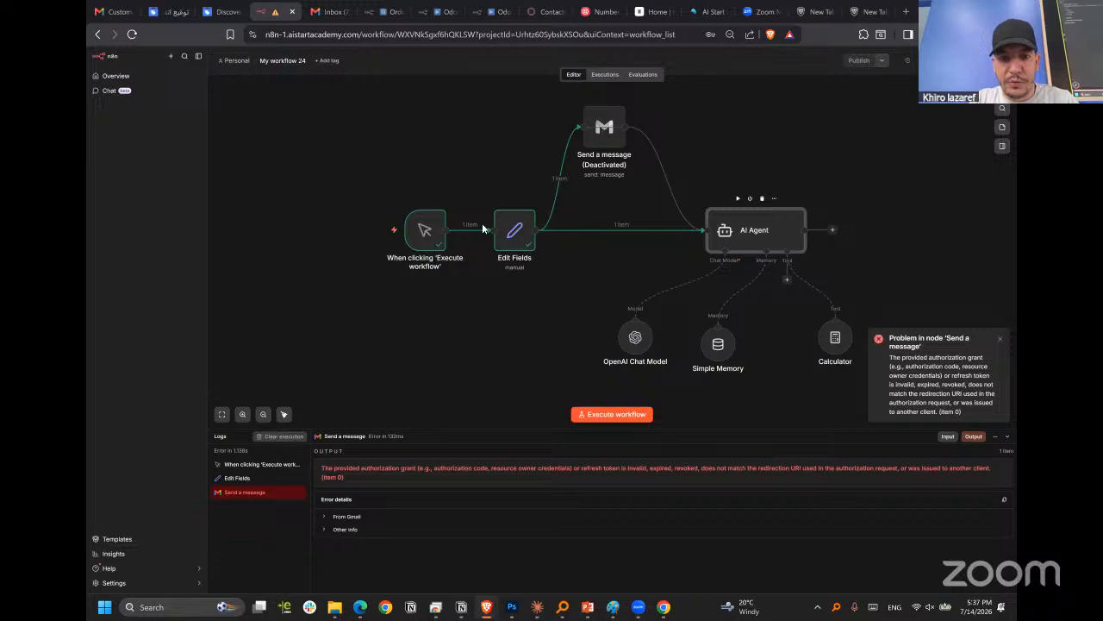
# Extend the AI Agent's system message on a new line with "when the user ask you to calculate something you'll use the Calculator Tool Only".
pyautogui.doubleClick(720, 231)
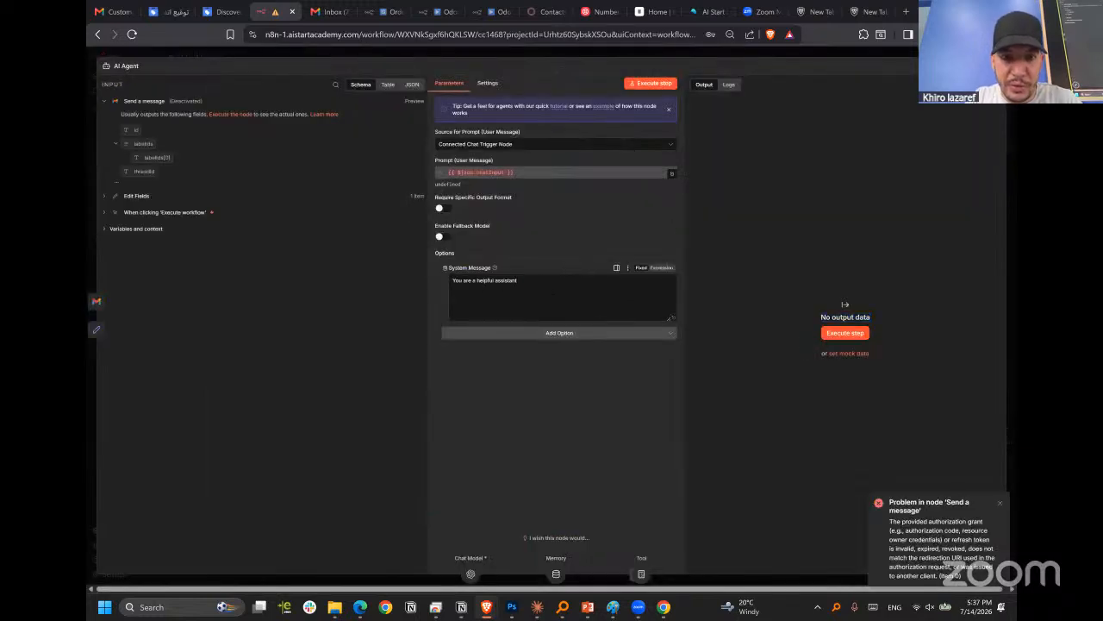
pyautogui.write('. ')
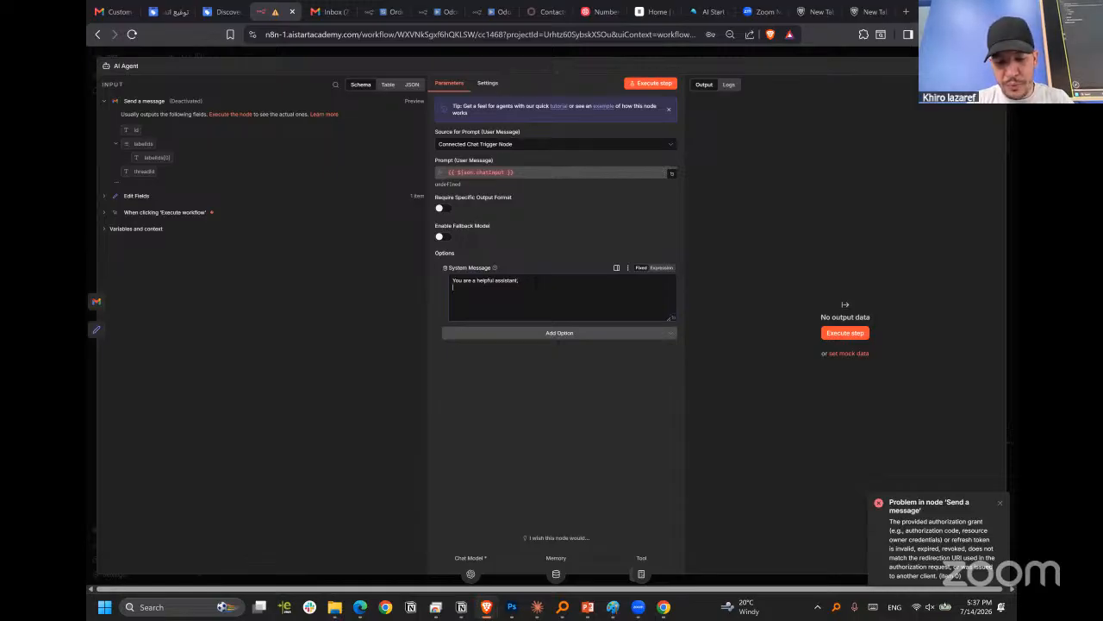
pyautogui.write('wha')
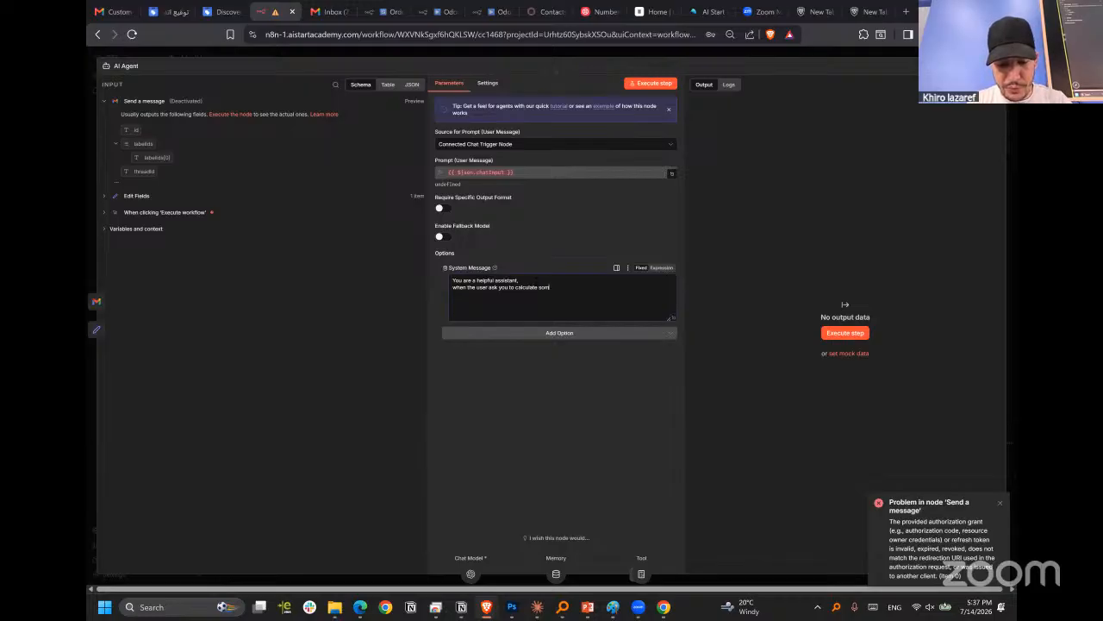
pyautogui.write('ng')
pyautogui.rightClick(556, 288)
pyautogui.click(585, 299)
pyautogui.write("you'll use the Calculator Tool Only -")
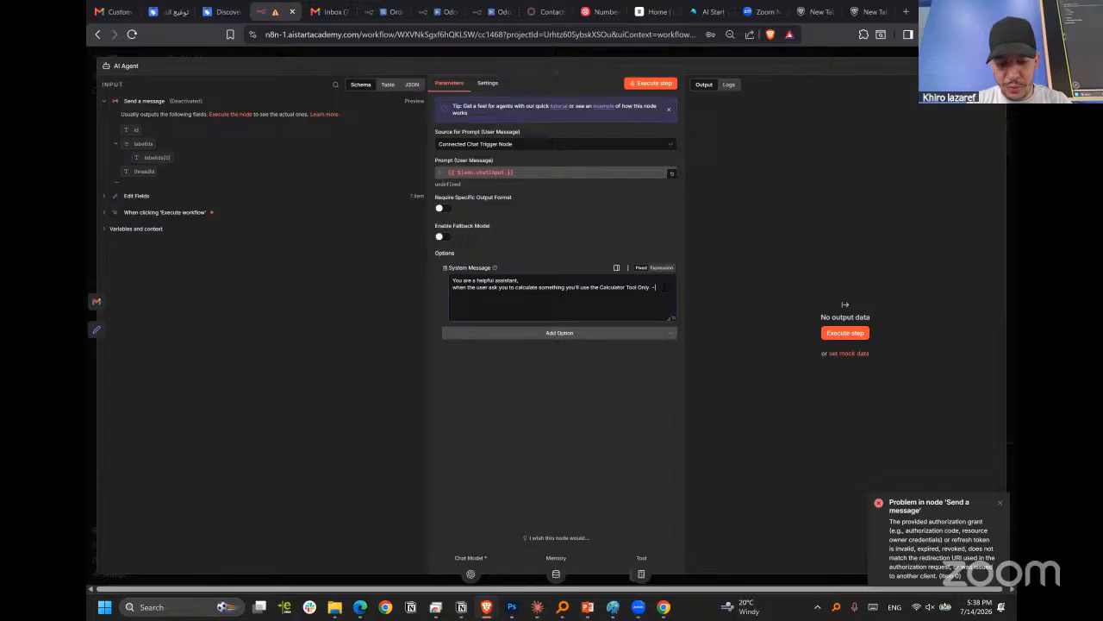
# Finish the system message with "- do not calculate any math operation by the ai model" and return to the workflow canvas.
pyautogui.write('do not')
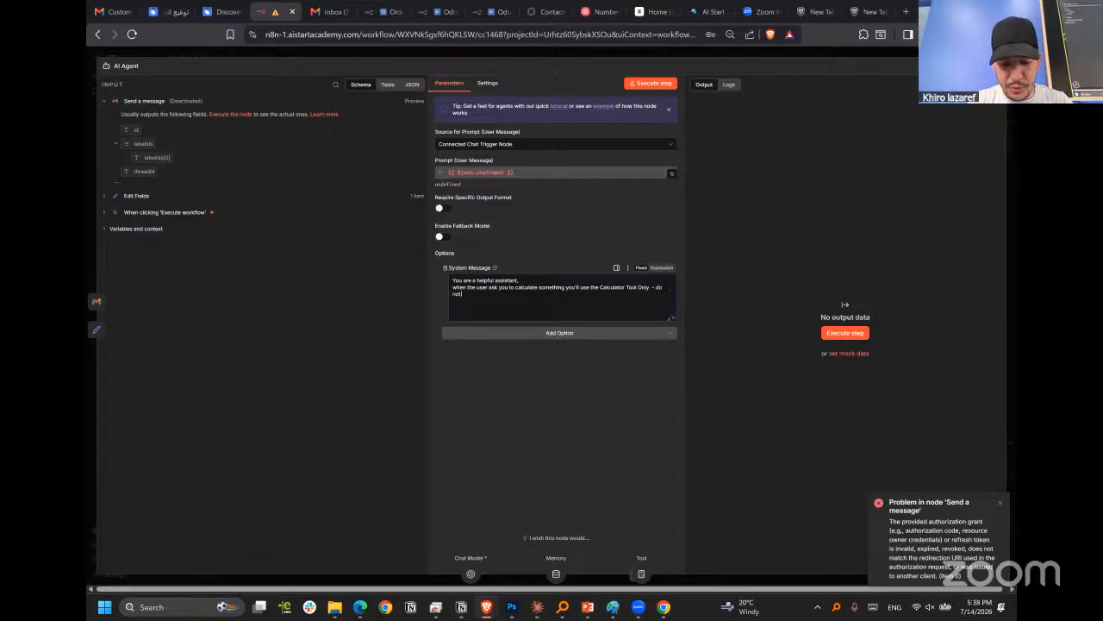
pyautogui.write(' calcula')
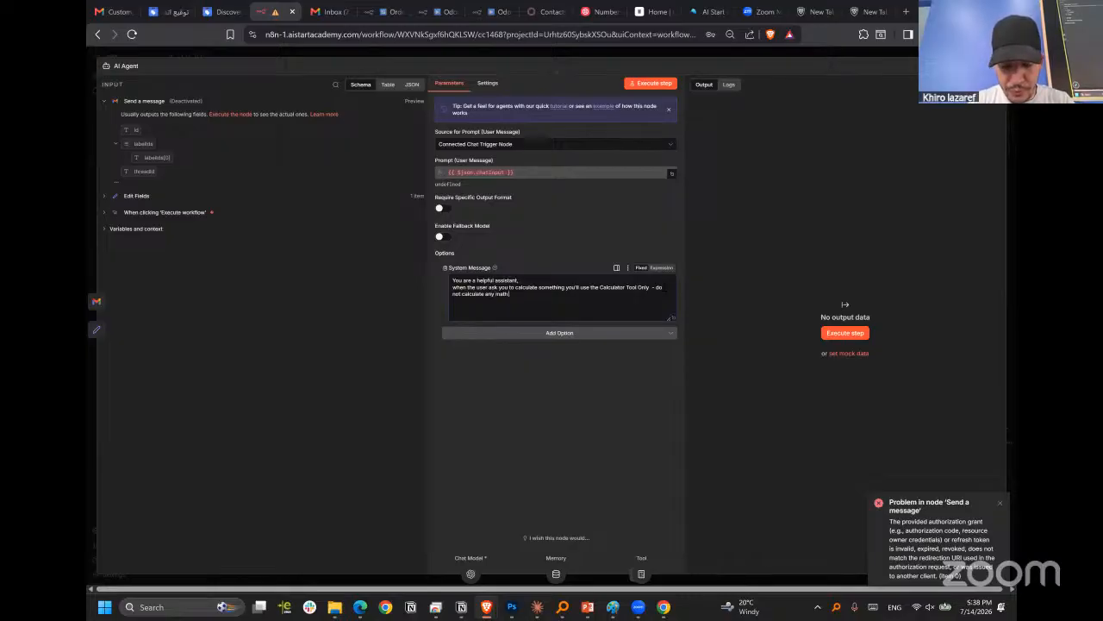
pyautogui.write('te any math operation ')
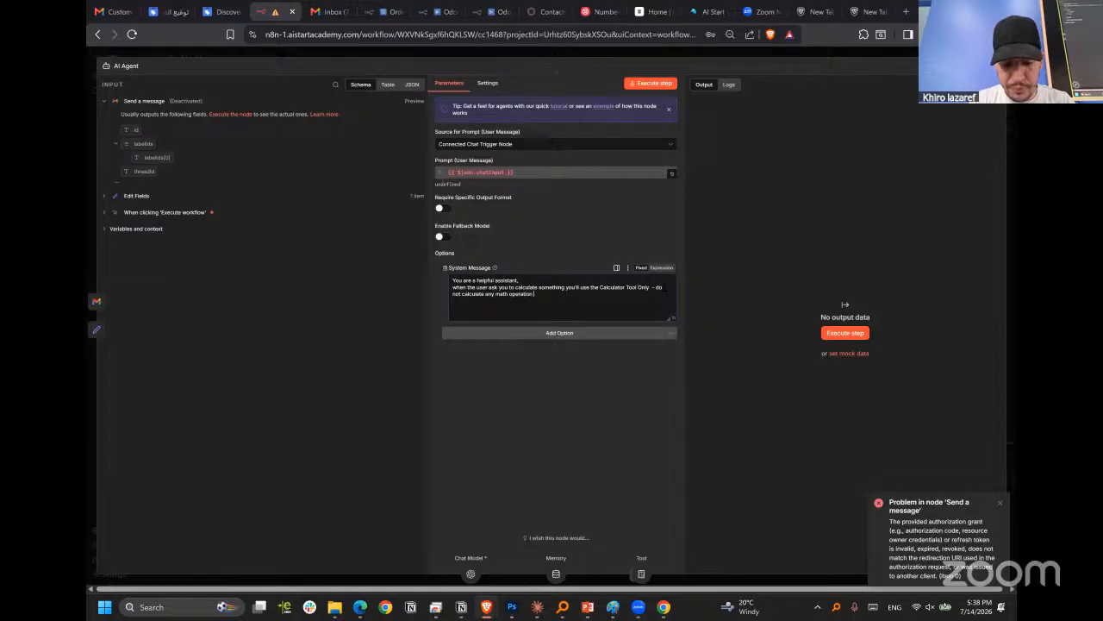
pyautogui.write('by')
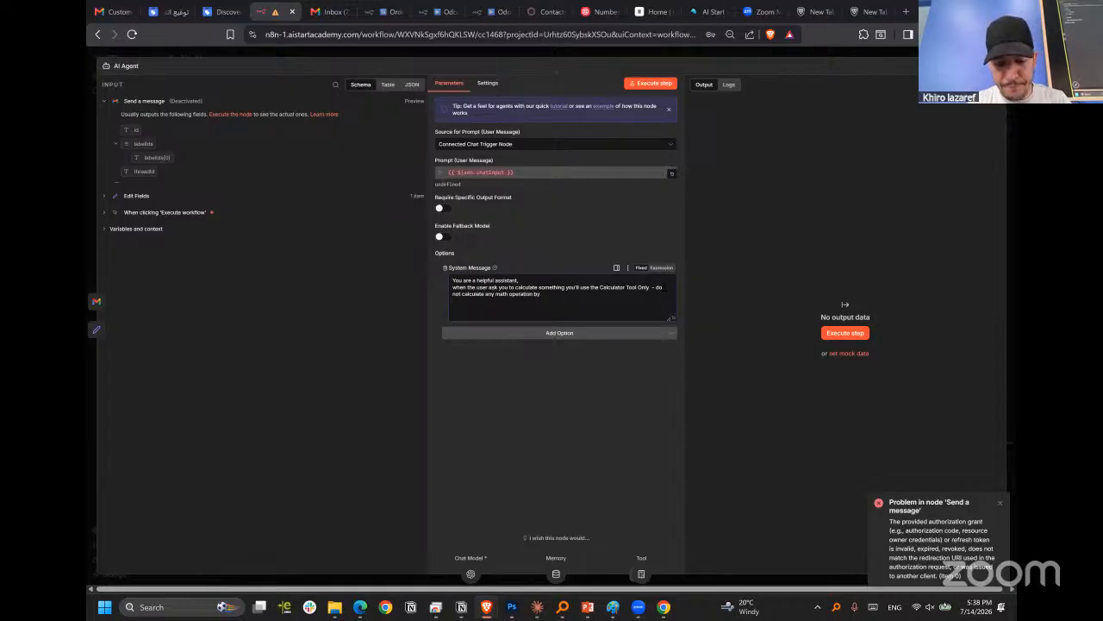
pyautogui.write(' the model')
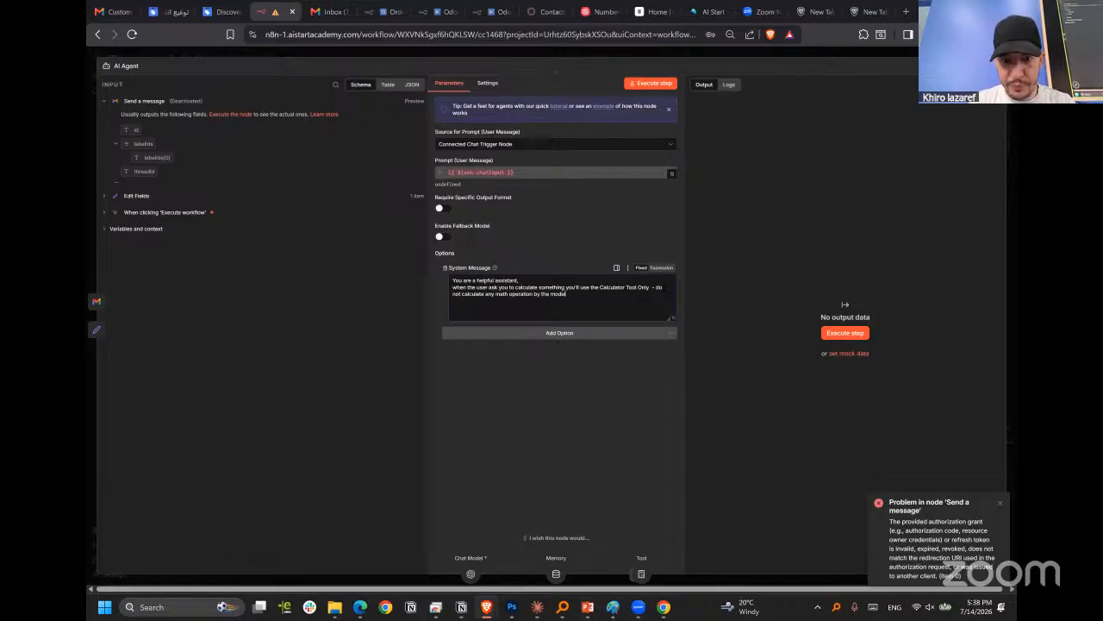
pyautogui.write('ai')
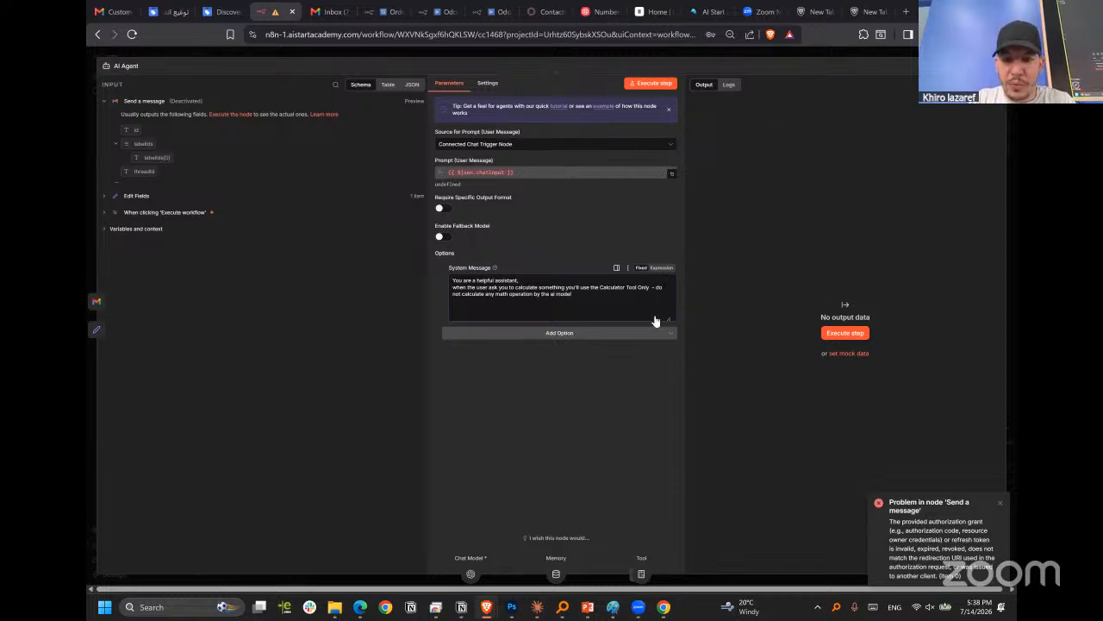
pyautogui.press('Escape')
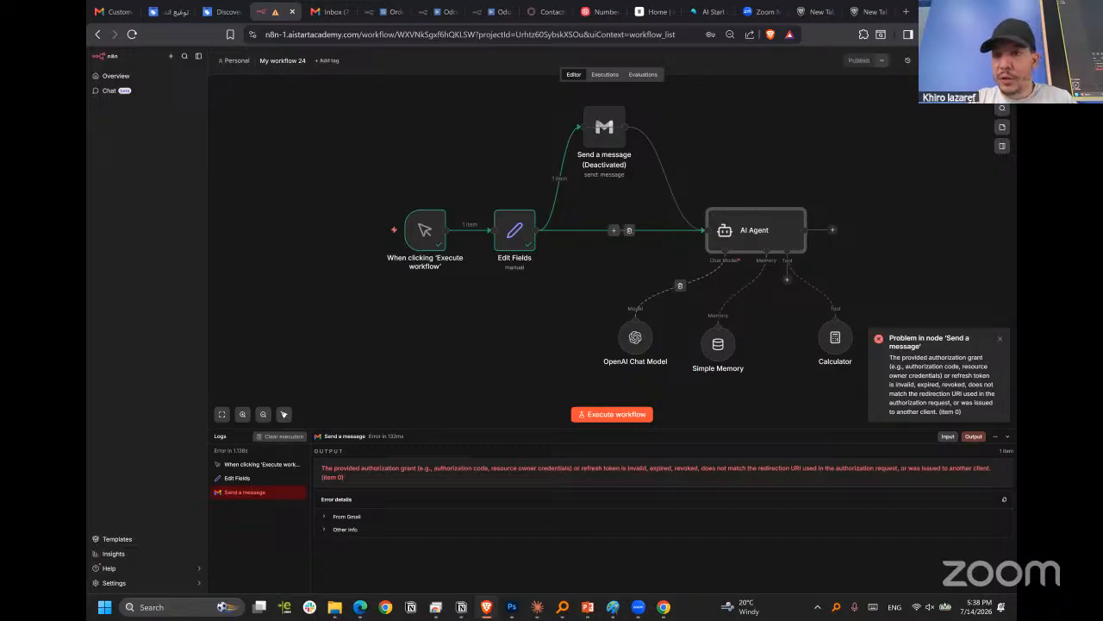
pyautogui.click(614, 230)
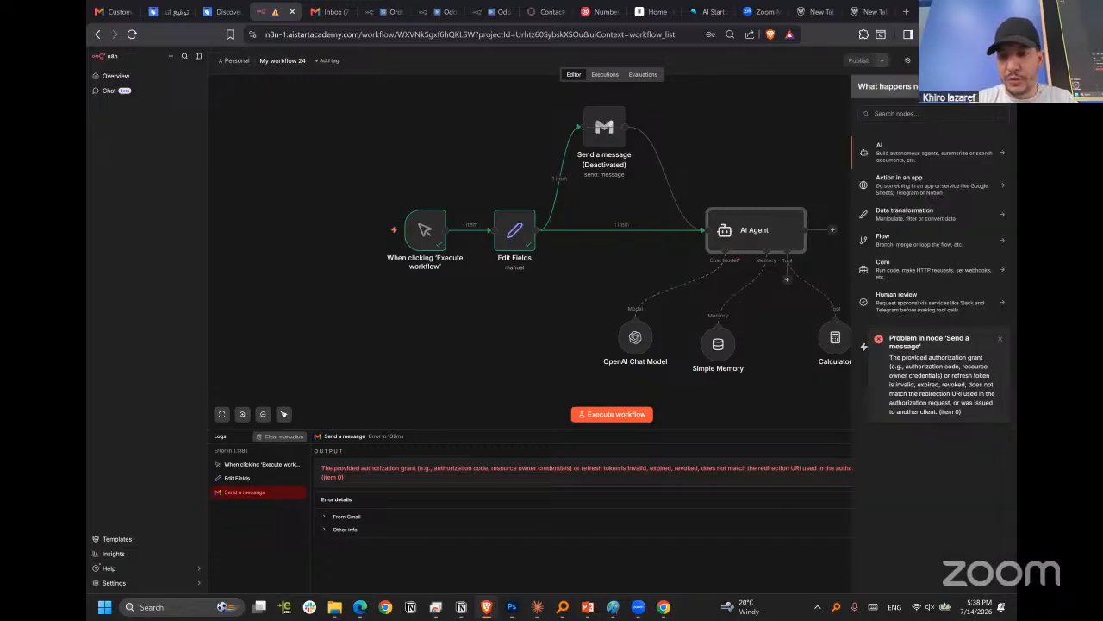
pyautogui.write('cha')
pyautogui.click(897, 148)
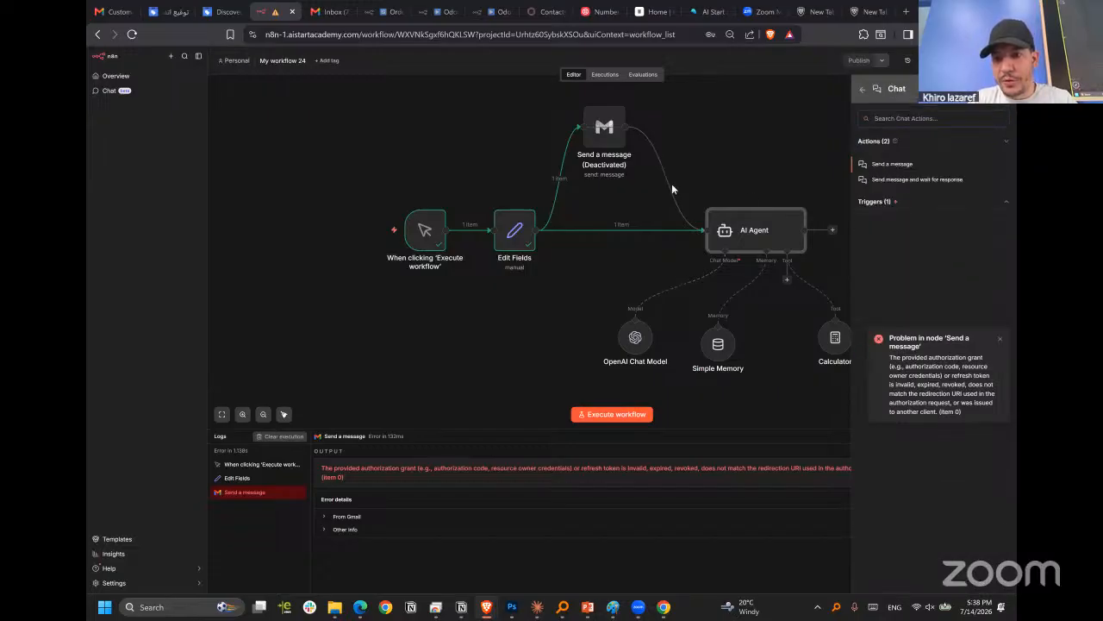
pyautogui.press('Return')
pyautogui.press('Escape')
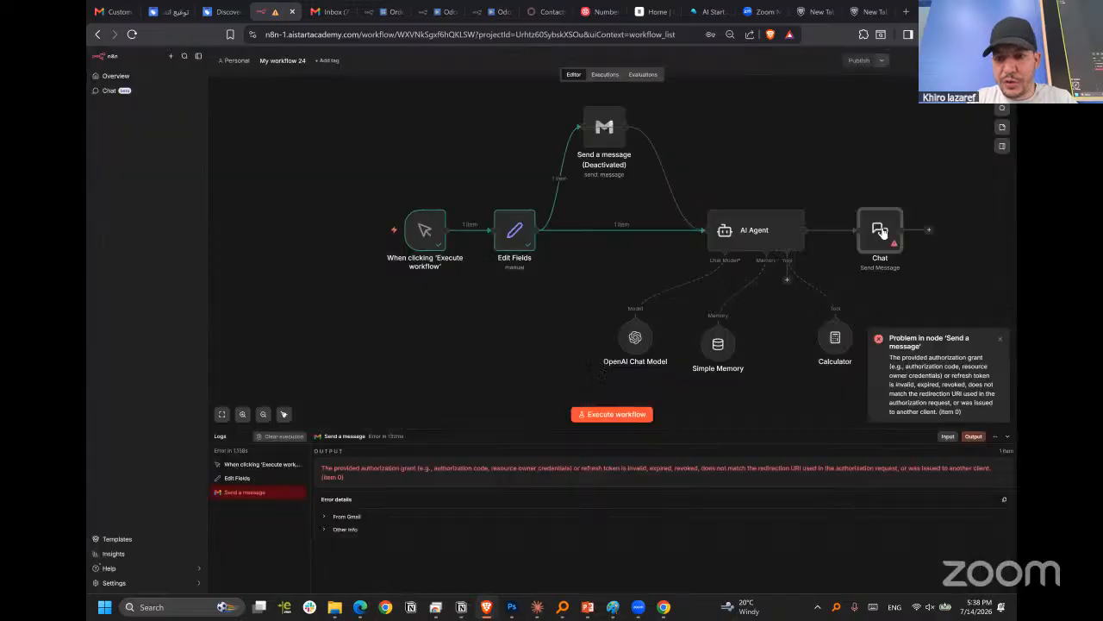
pyautogui.moveTo(450, 334)
pyautogui.mouseDown()
pyautogui.moveTo(444, 324)
pyautogui.moveTo(471, 334)
pyautogui.mouseUp()
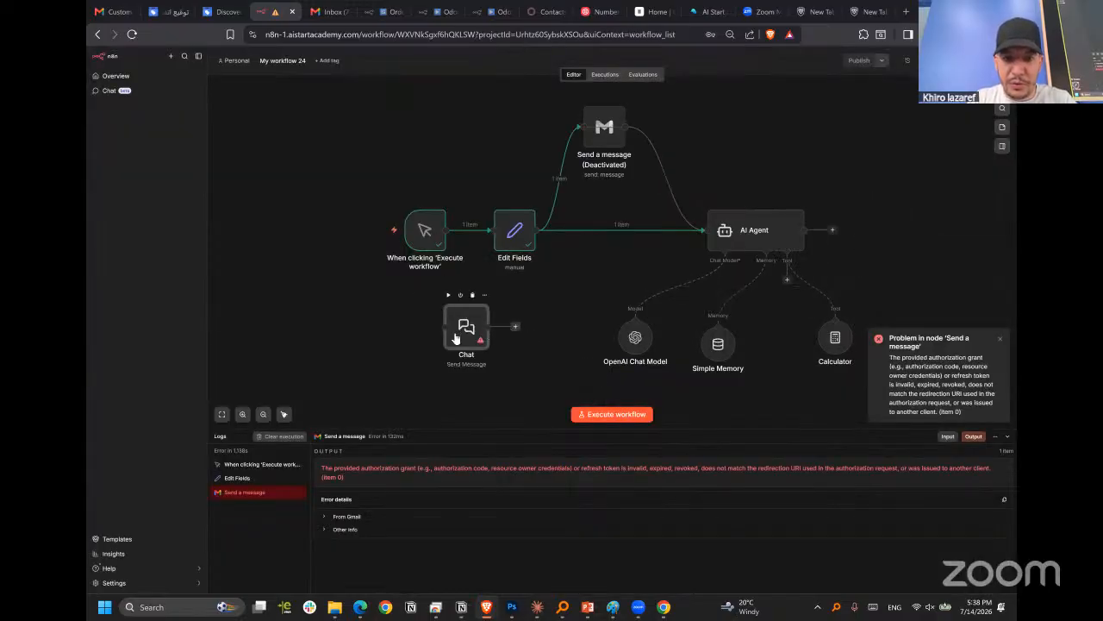
pyautogui.click(429, 243)
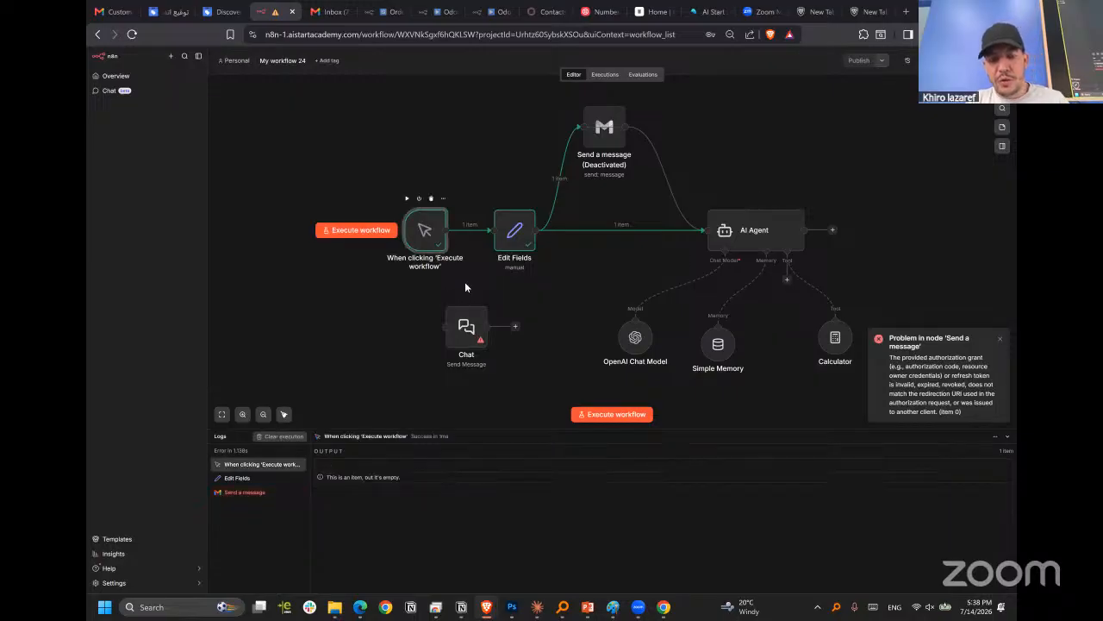
pyautogui.moveTo(473, 336); pyautogui.dragTo(476, 310)
pyautogui.press('Delete')
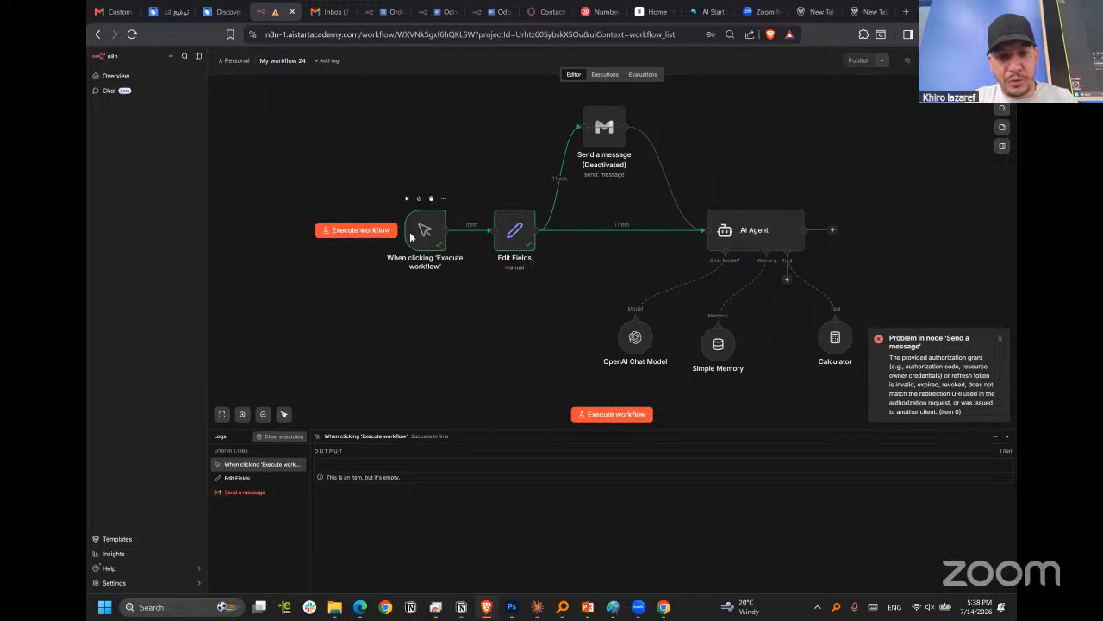
# Deactivate the manual trigger, shift it slightly up and away from Edit Fields, and add Chat's "On new Chat event" trigger.
pyautogui.press('d')
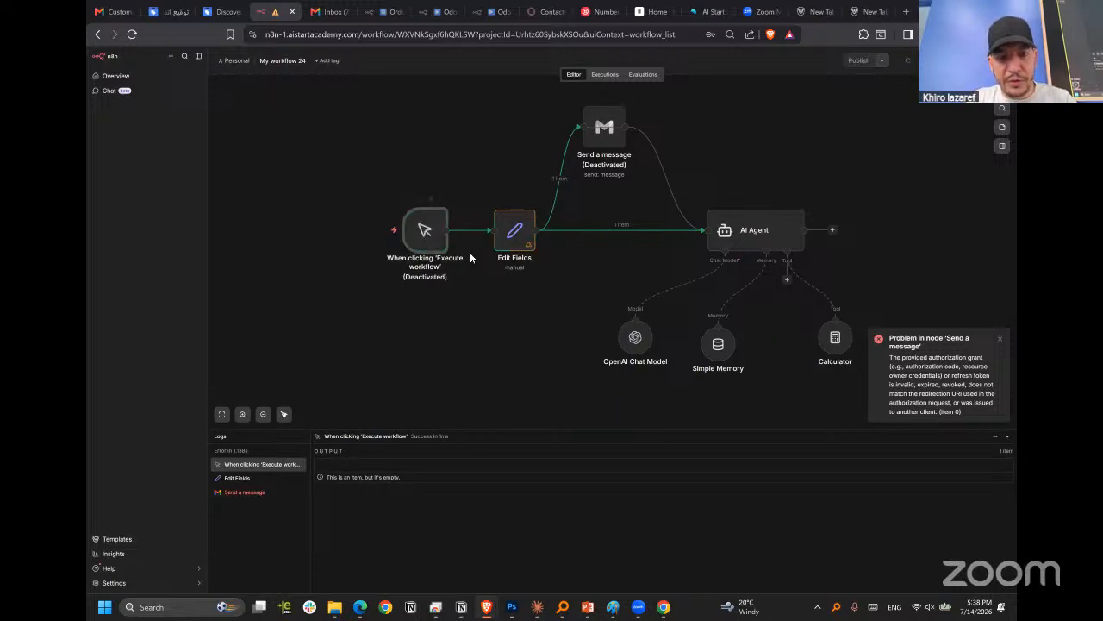
pyautogui.moveTo(409, 231); pyautogui.dragTo(395, 217)
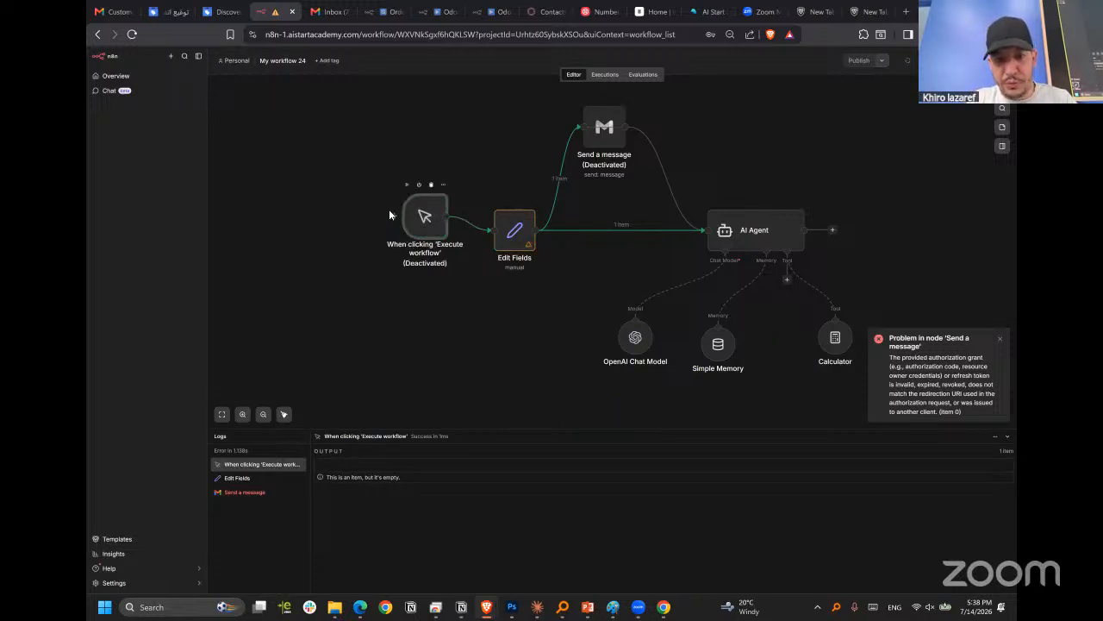
pyautogui.click(1002, 90)
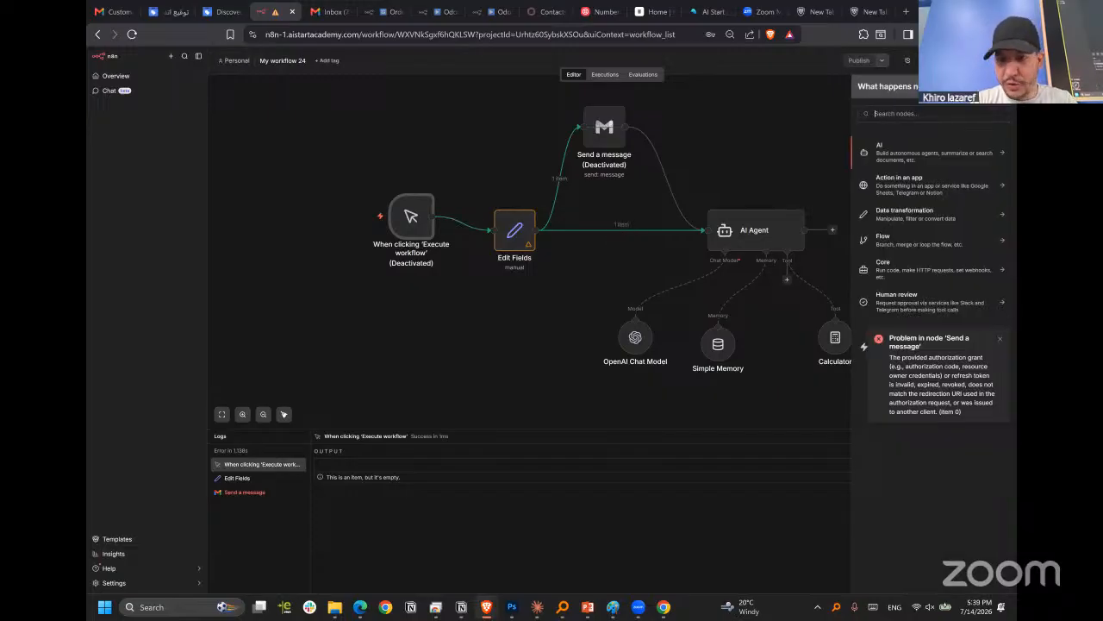
pyautogui.write('chat')
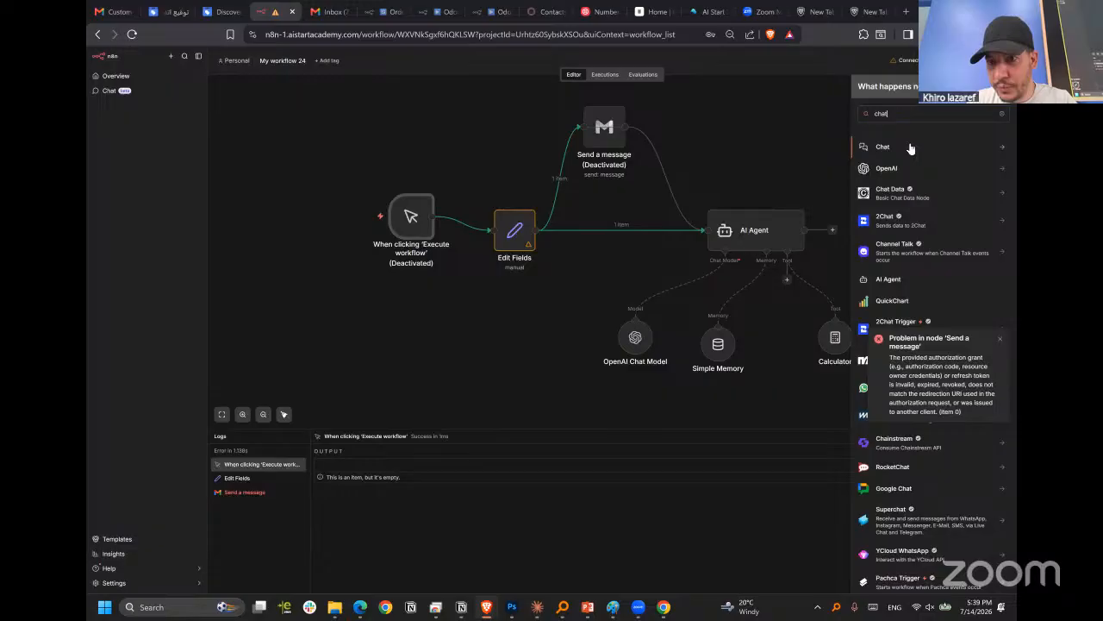
pyautogui.click(911, 148)
pyautogui.click(900, 201)
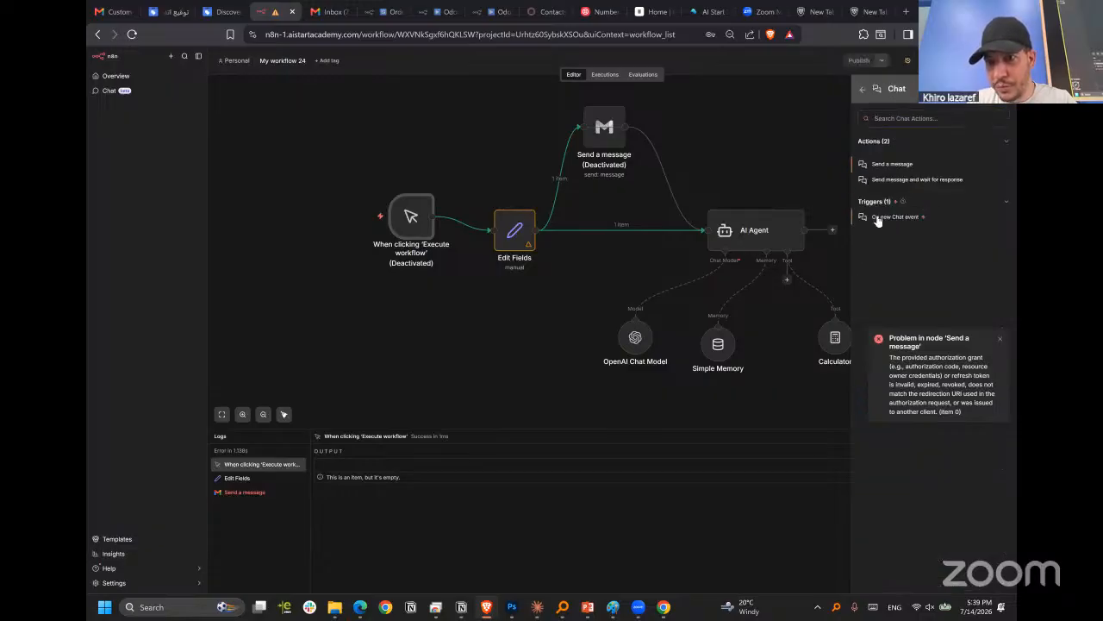
pyautogui.click(878, 218)
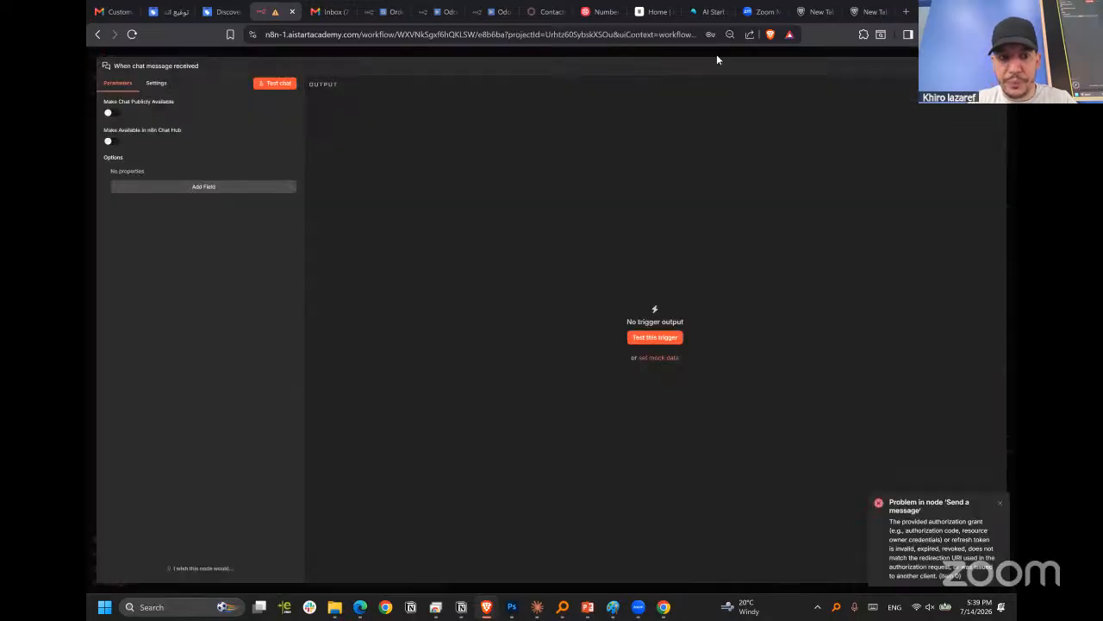
pyautogui.press('Escape')
# Connect the chat trigger to the AI Agent in place of Edit Fields, lining it up with the agent and moving Edit Fields beside the manual trigger.
pyautogui.moveTo(563, 280); pyautogui.dragTo(500, 337)
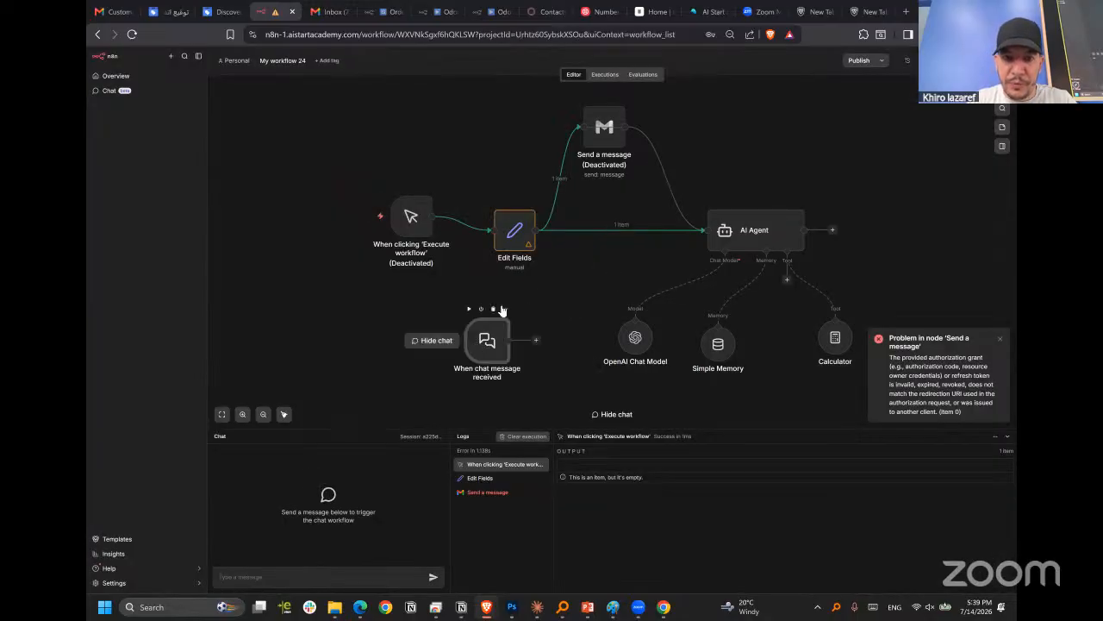
pyautogui.moveTo(519, 227); pyautogui.dragTo(481, 212)
pyautogui.moveTo(500, 340); pyautogui.dragTo(703, 231)
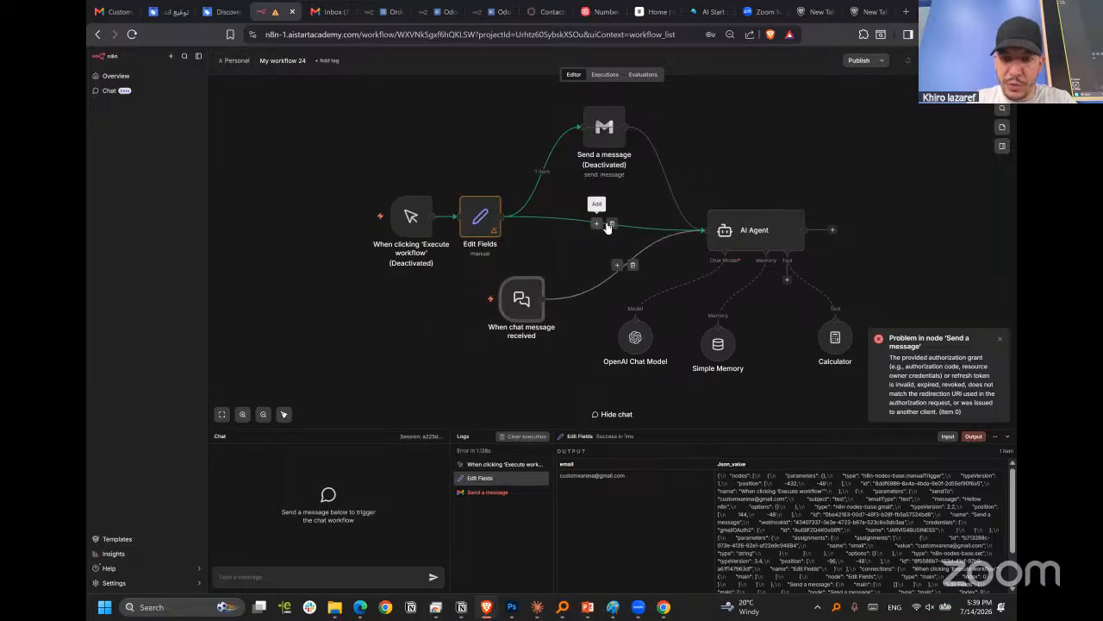
pyautogui.moveTo(533, 306); pyautogui.dragTo(581, 241)
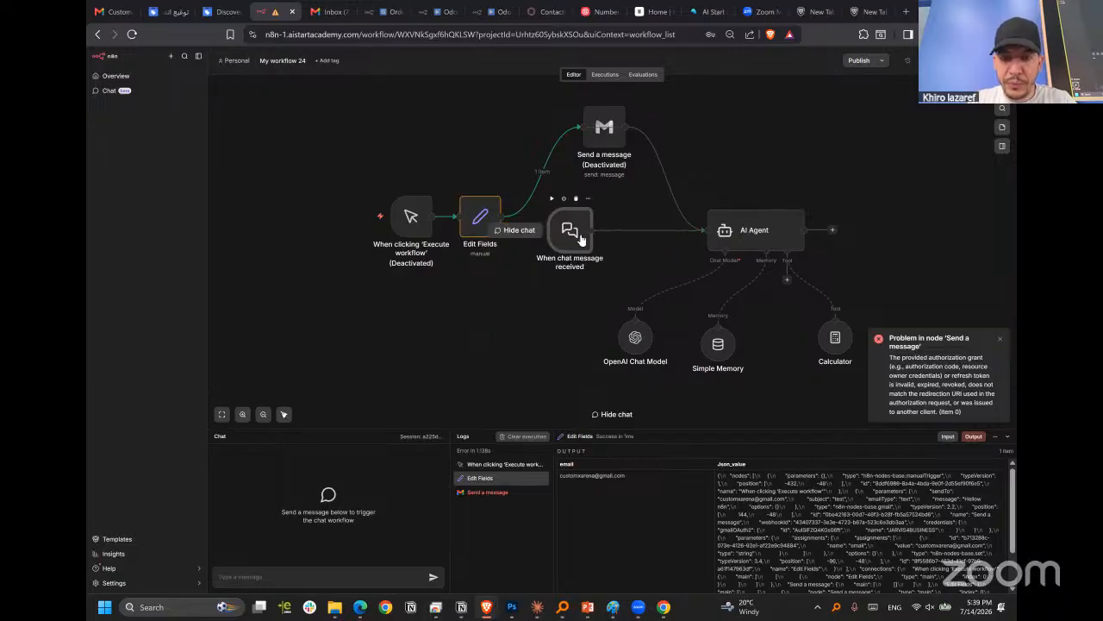
pyautogui.doubleClick(581, 241)
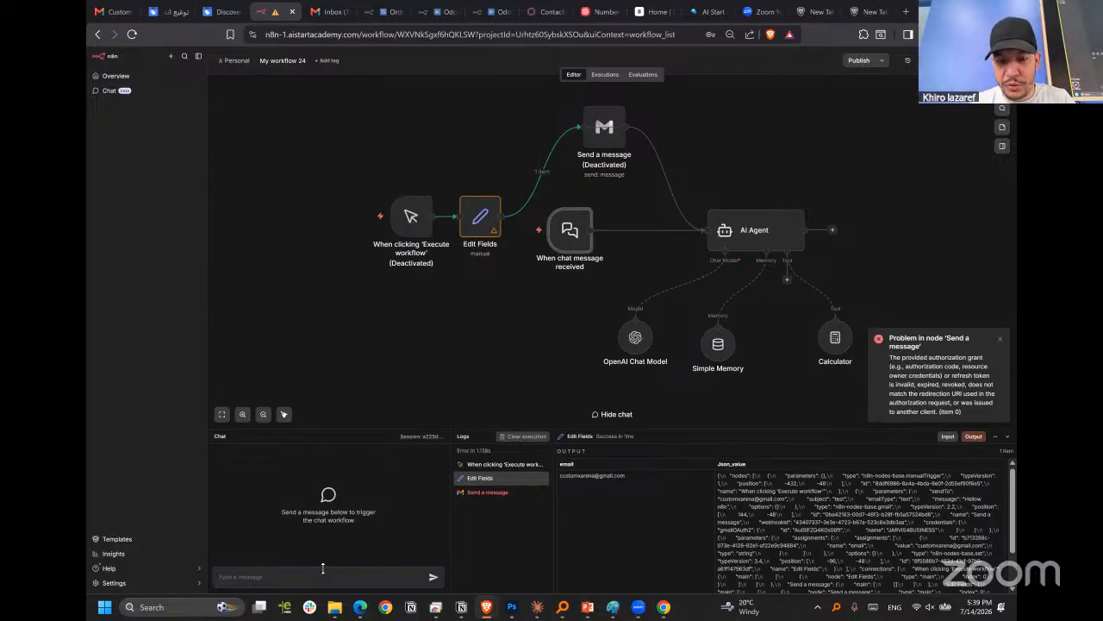
# Send the chat message "Hi , can you calculate 5*5" to run the workflow.
pyautogui.write('Hi')
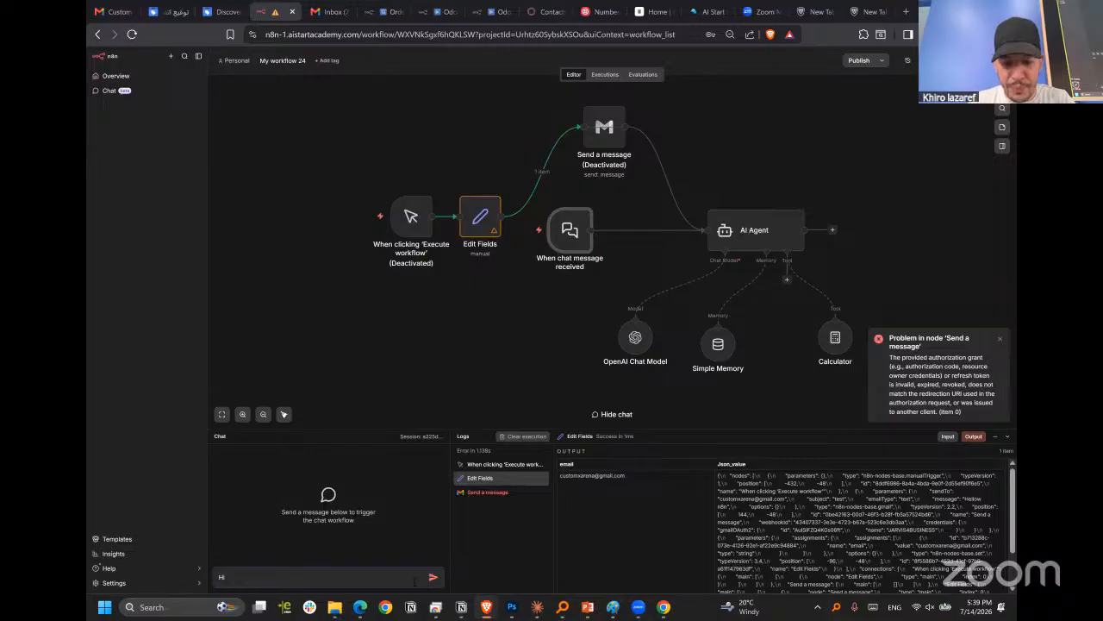
pyautogui.write(', can you calcu')
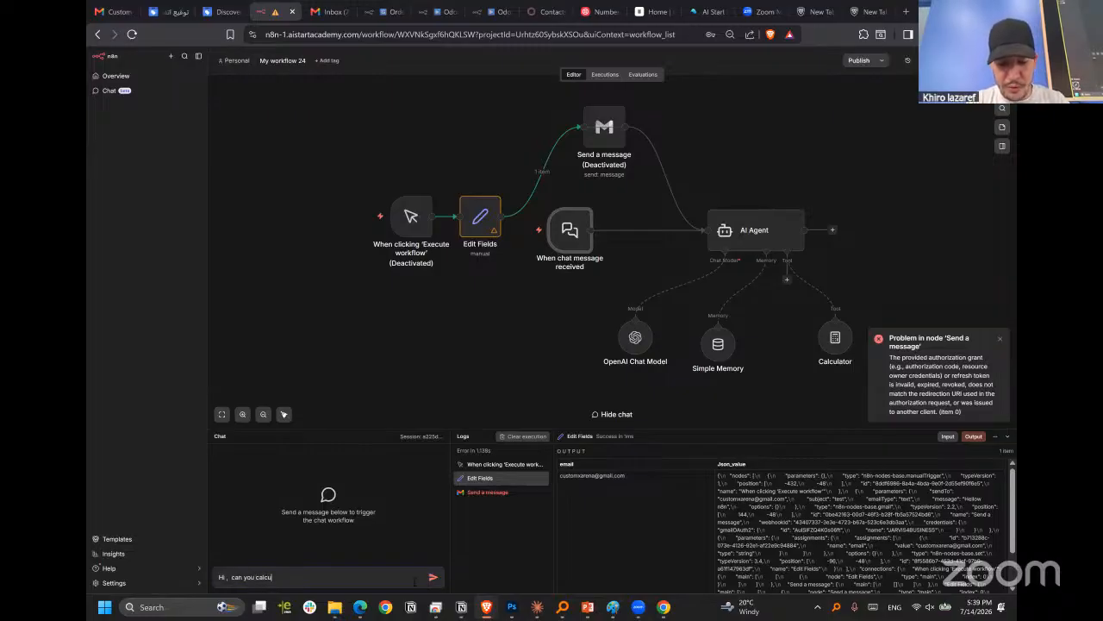
pyautogui.write('late 5+5')
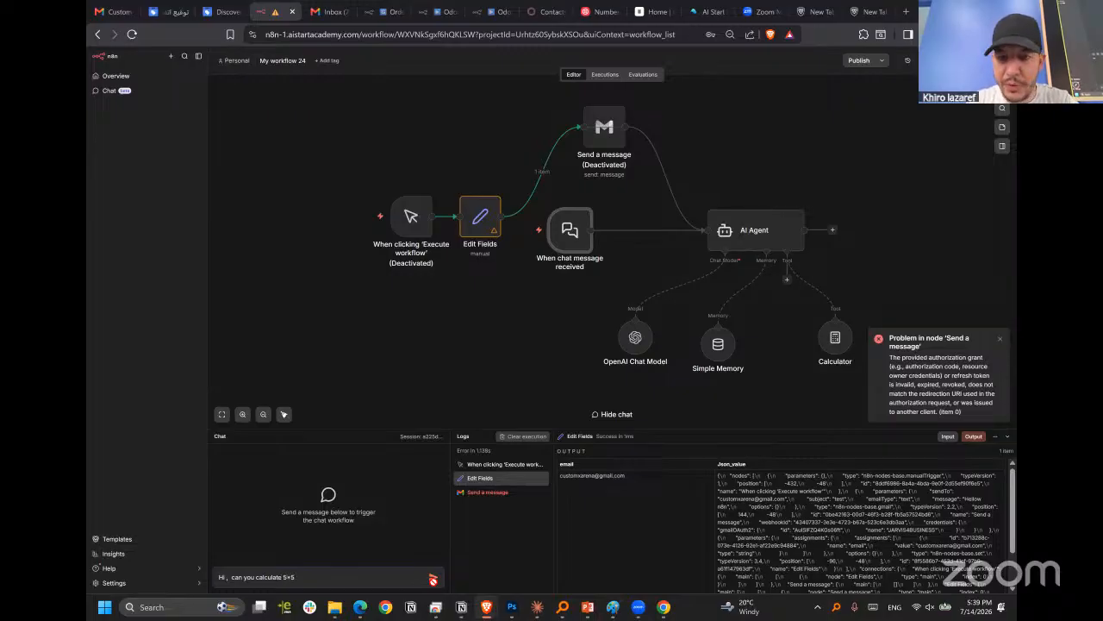
pyautogui.click(433, 578)
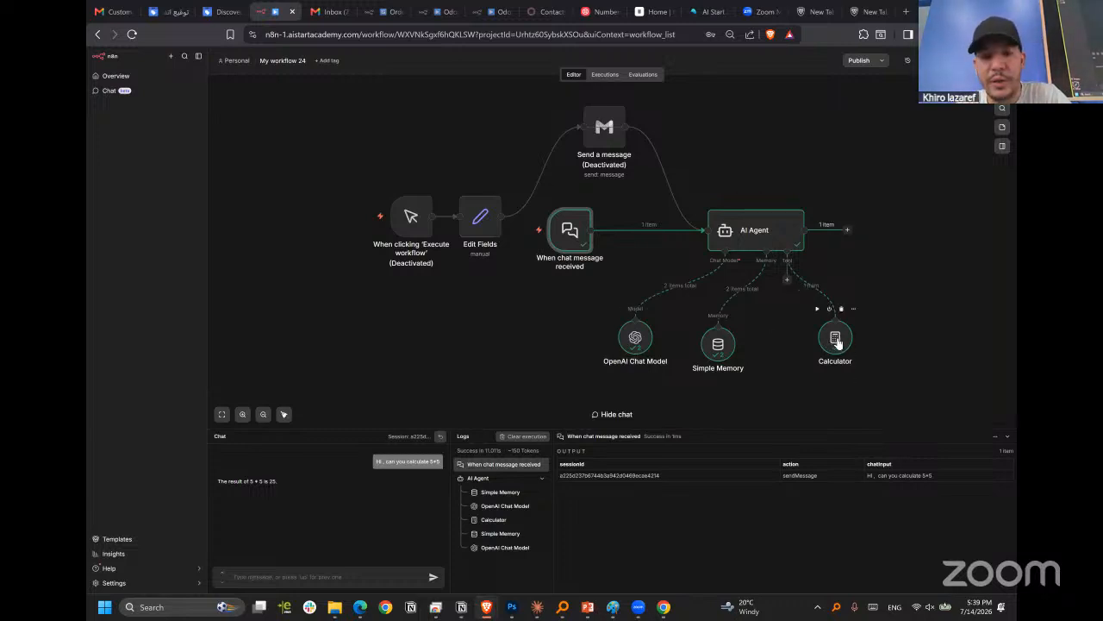
# Open the AI Agent and examine its output, then the execution logs of Simple Memory and OpenAI Chat Model.
pyautogui.click(774, 236)
pyautogui.doubleClick(791, 224)
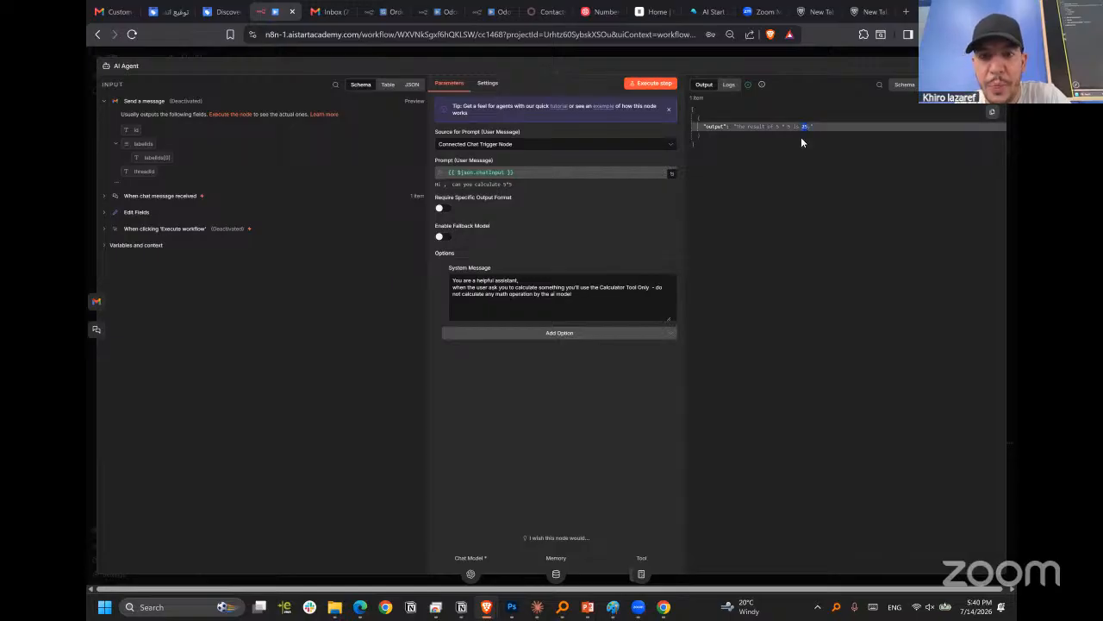
pyautogui.click(729, 85)
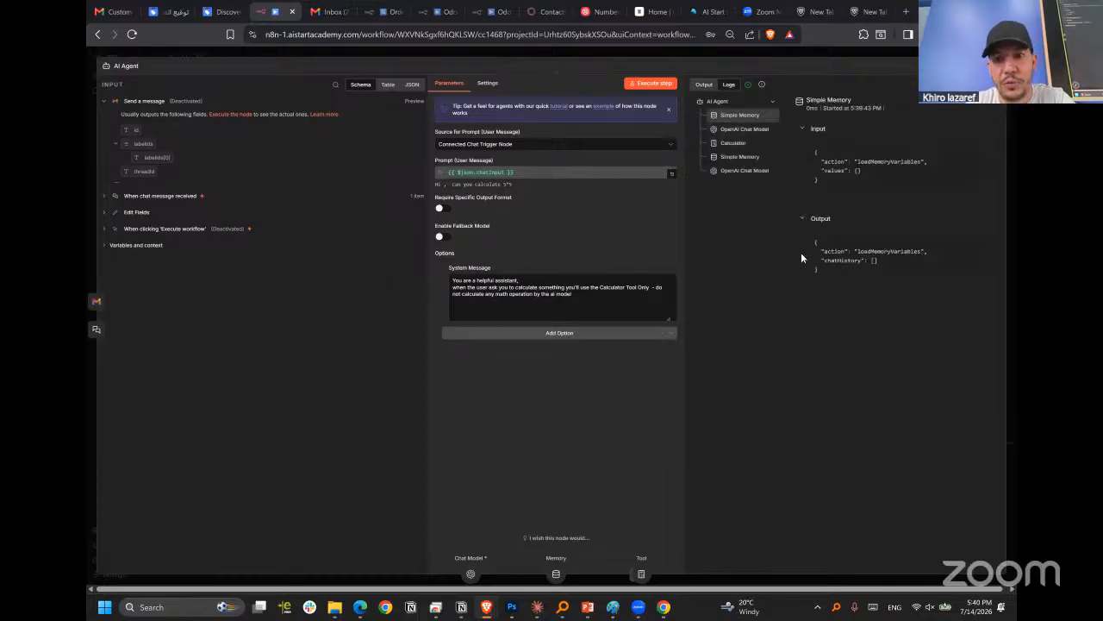
pyautogui.click(743, 115)
pyautogui.click(754, 116)
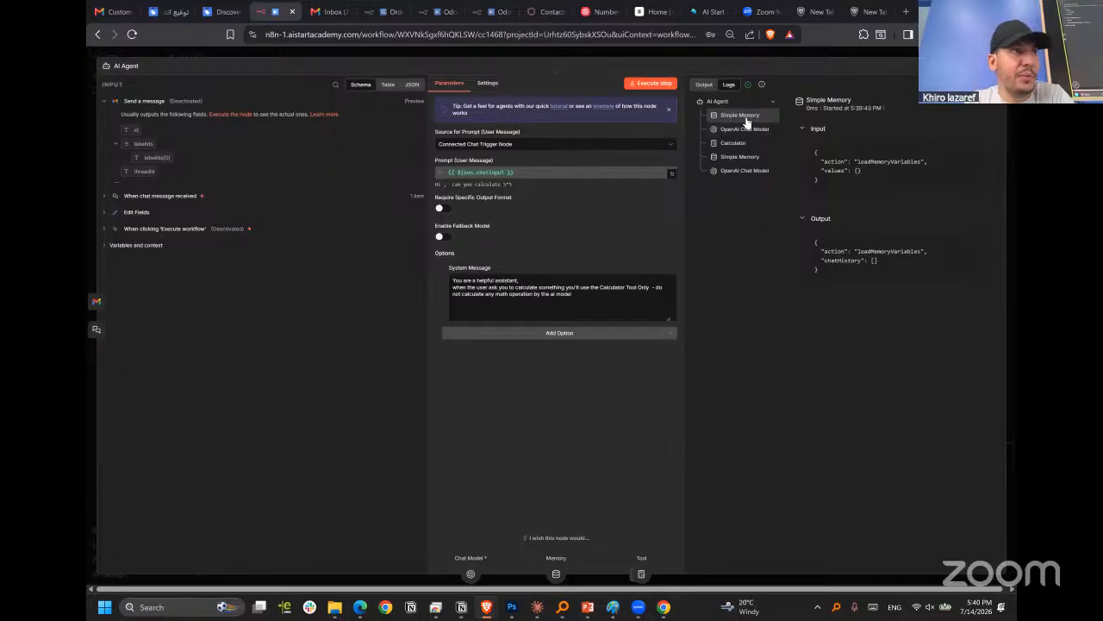
pyautogui.click(761, 129)
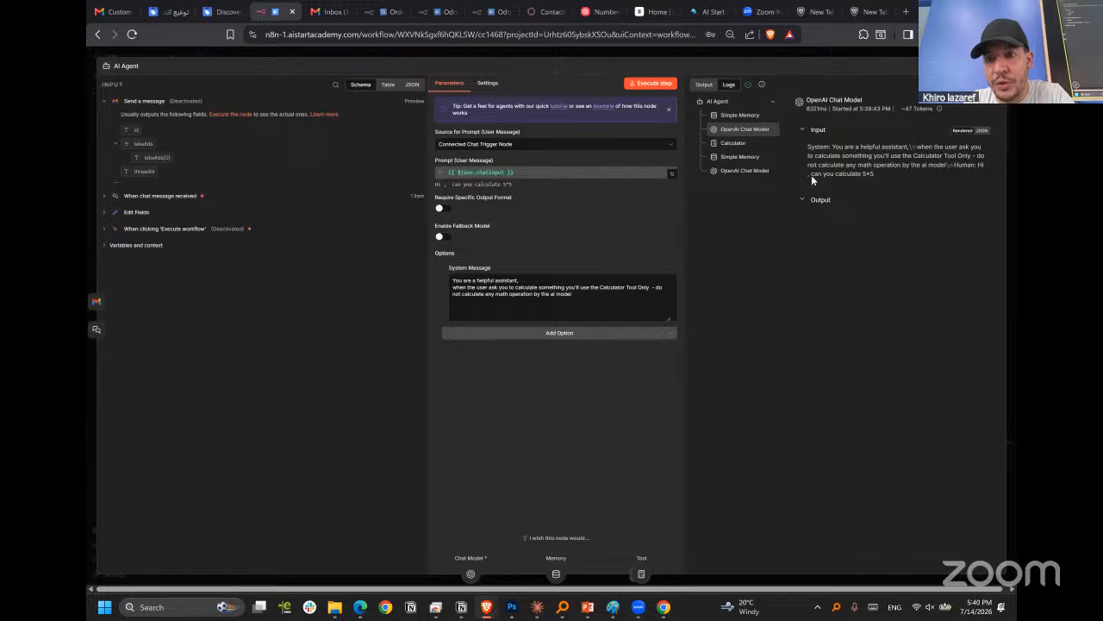
# Examine the Calculator's input and output in the AI Agent's execution logs, comparing it with the first OpenAI Chat Model entry.
pyautogui.click(753, 143)
pyautogui.click(748, 129)
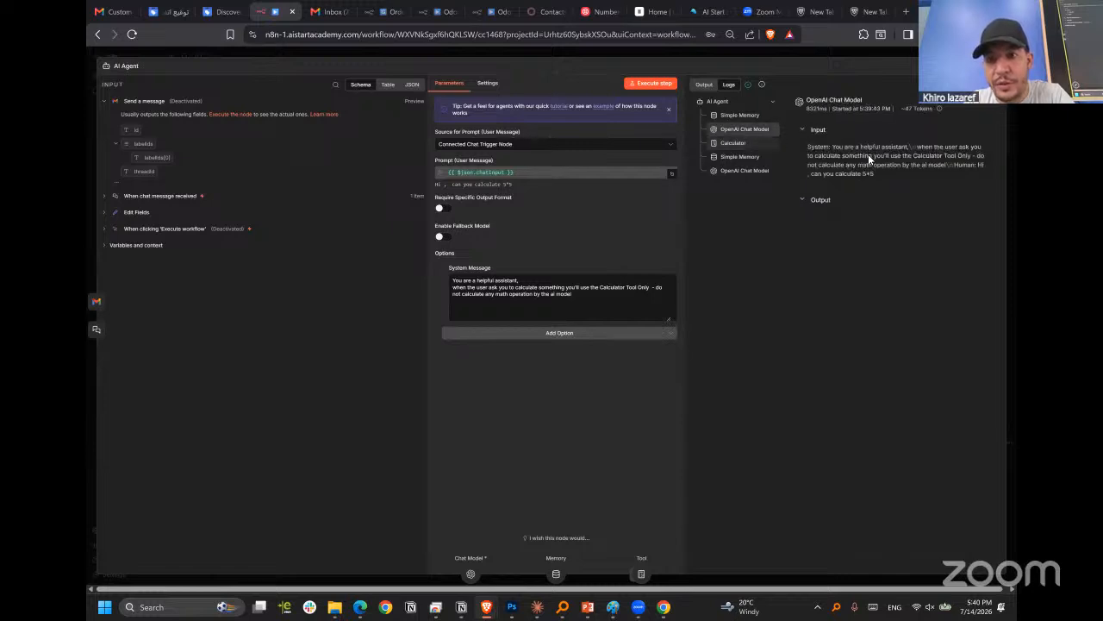
pyautogui.click(735, 145)
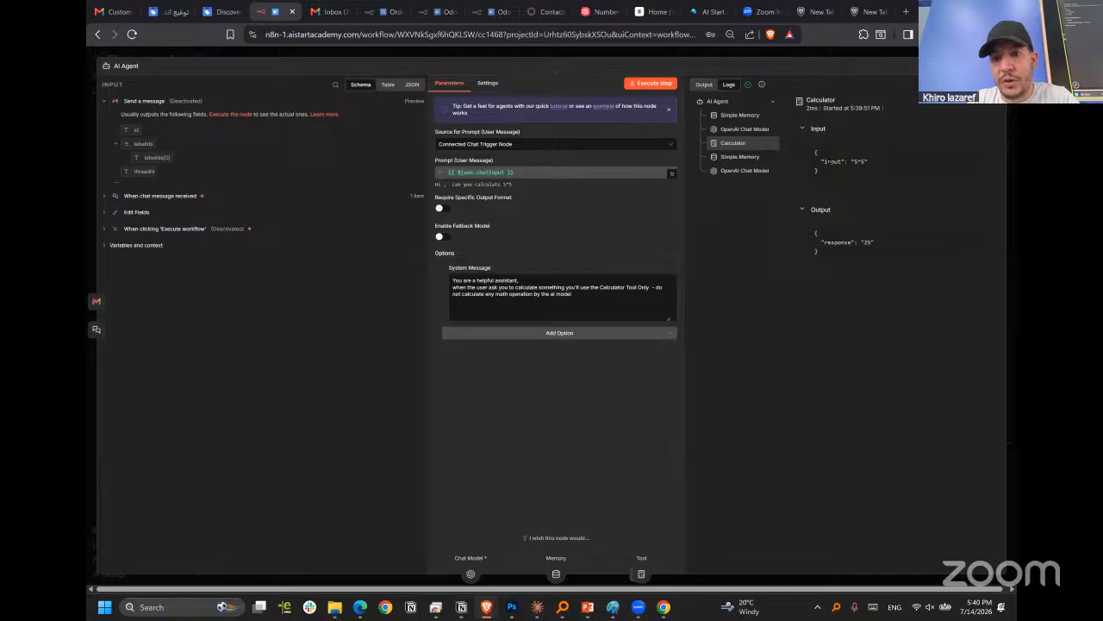
pyautogui.moveTo(816, 153); pyautogui.dragTo(867, 161)
pyautogui.click(861, 163)
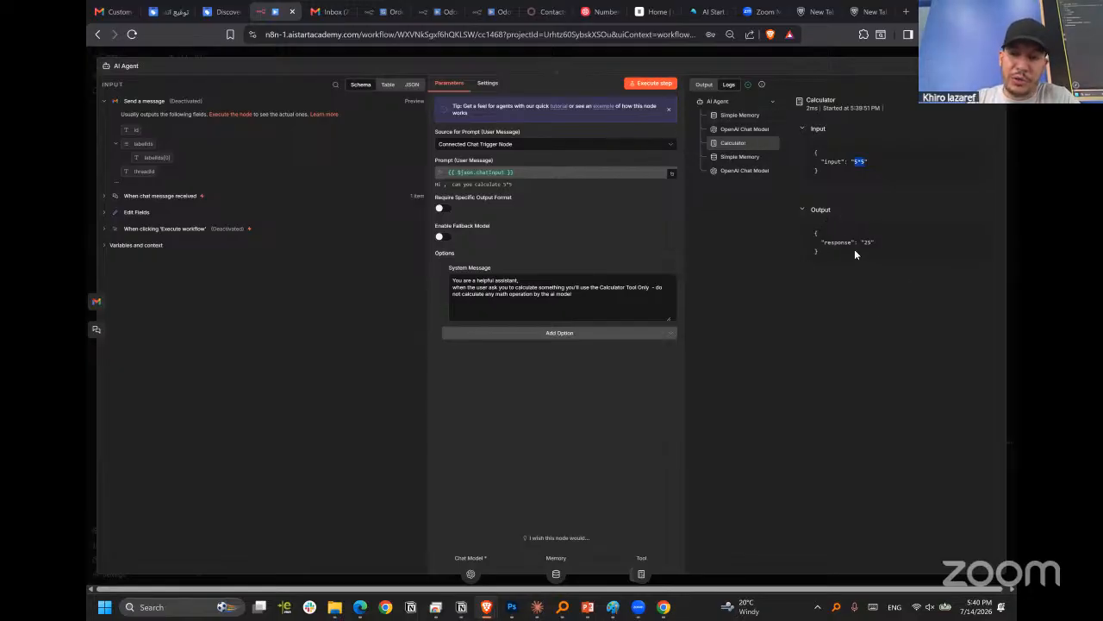
# Examine the second Simple Memory and OpenAI Chat Model log entries, and review the AI Agent's output before returning to the canvas.
pyautogui.click(713, 160)
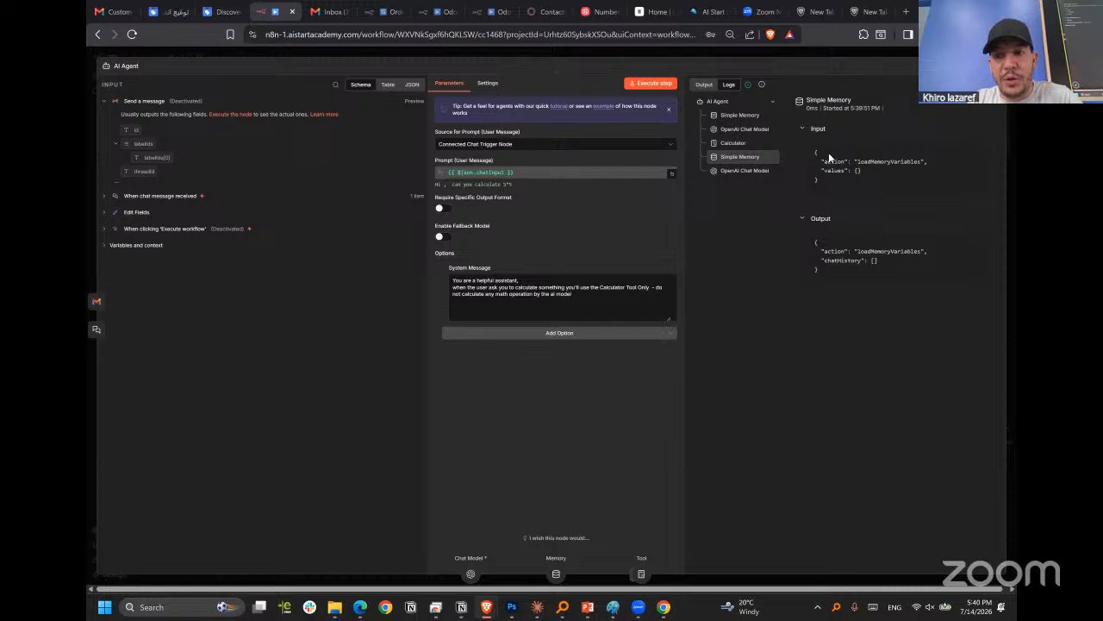
pyautogui.click(737, 172)
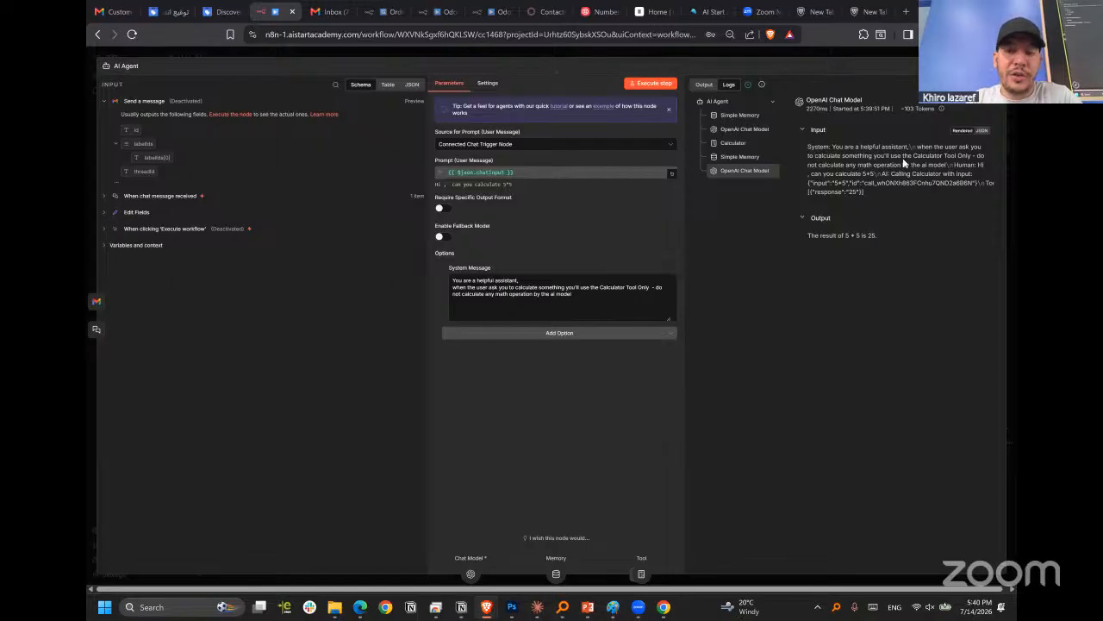
pyautogui.moveTo(808, 146); pyautogui.dragTo(891, 164)
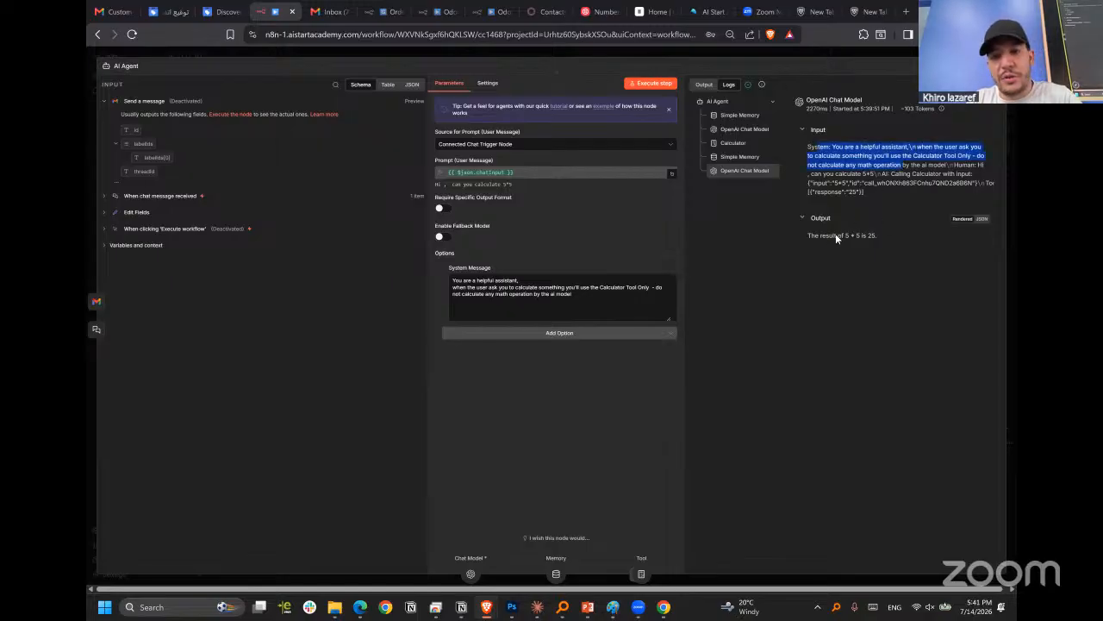
pyautogui.moveTo(821, 236); pyautogui.dragTo(861, 235)
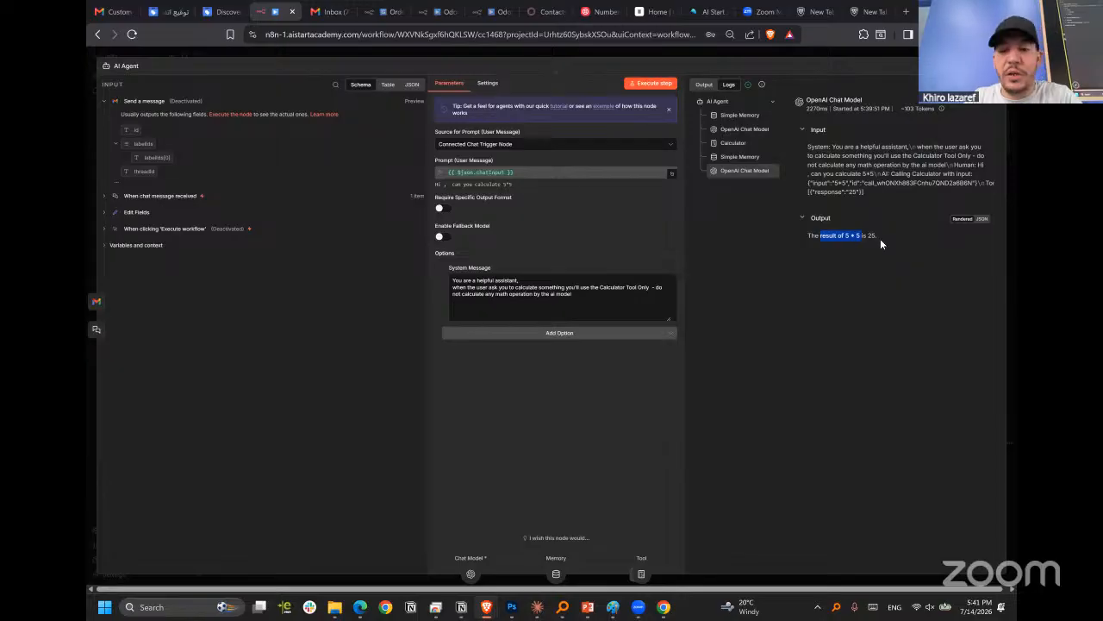
pyautogui.click(816, 237)
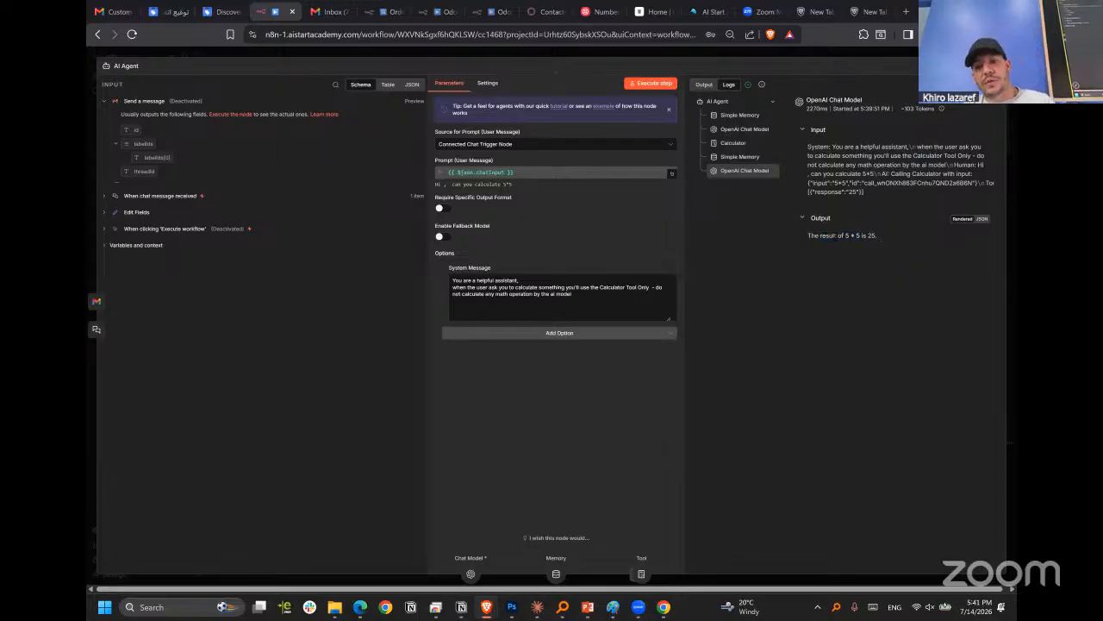
pyautogui.click(802, 61)
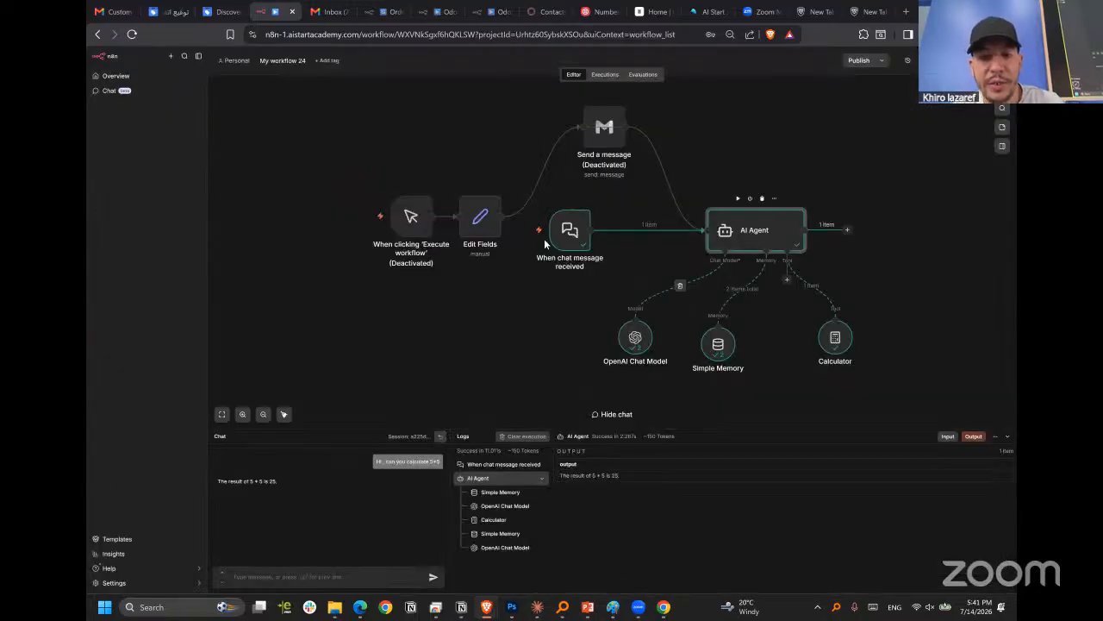
pyautogui.moveTo(749, 237)
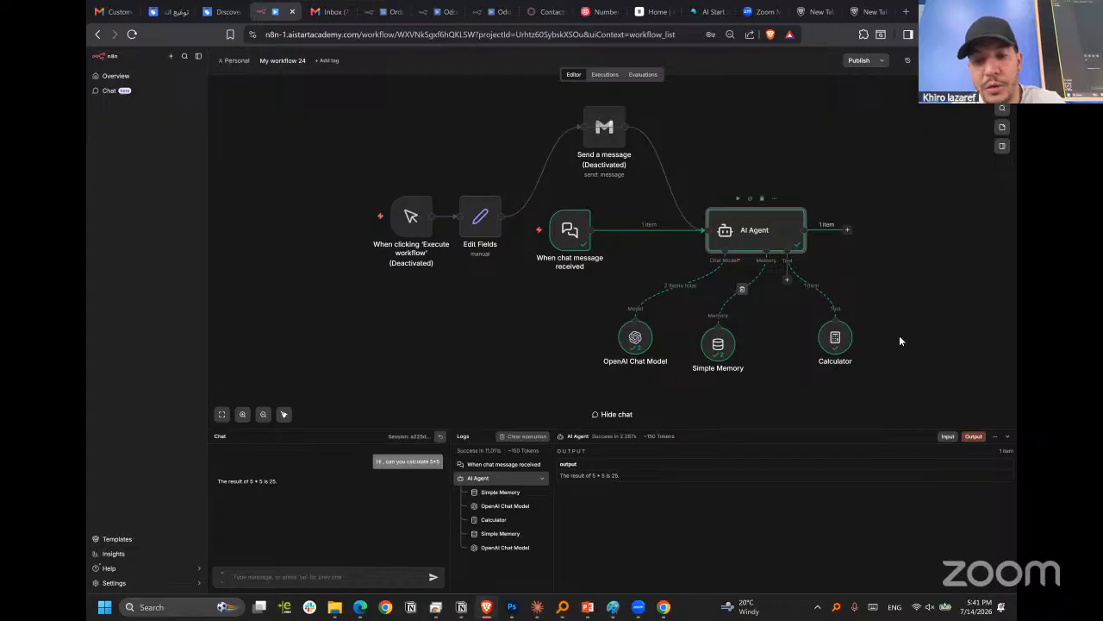
pyautogui.doubleClick(768, 233)
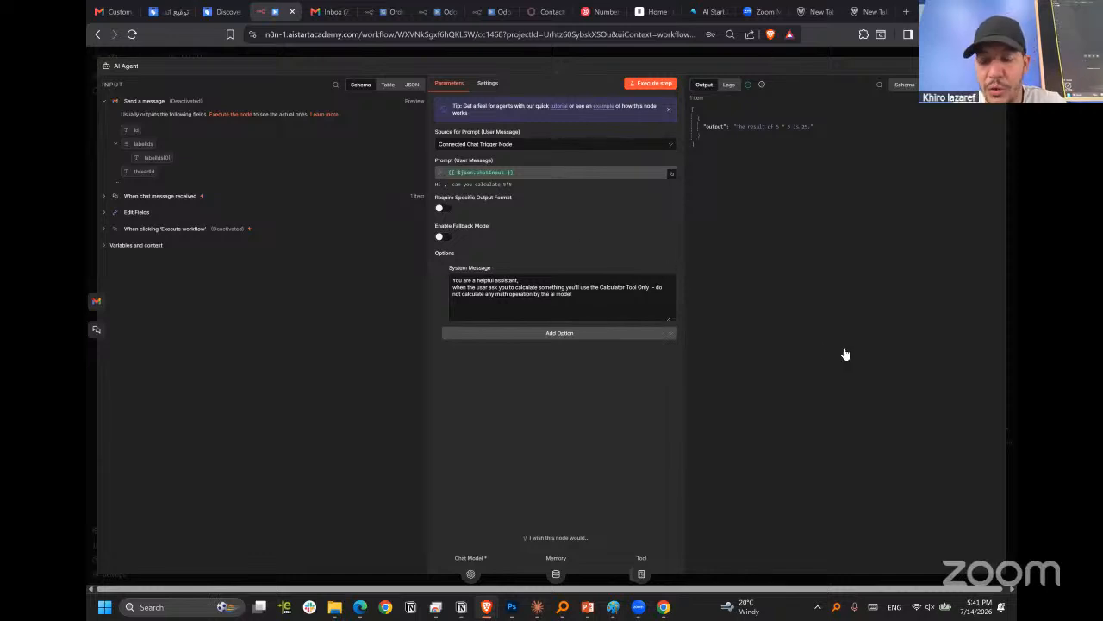
pyautogui.press('Escape')
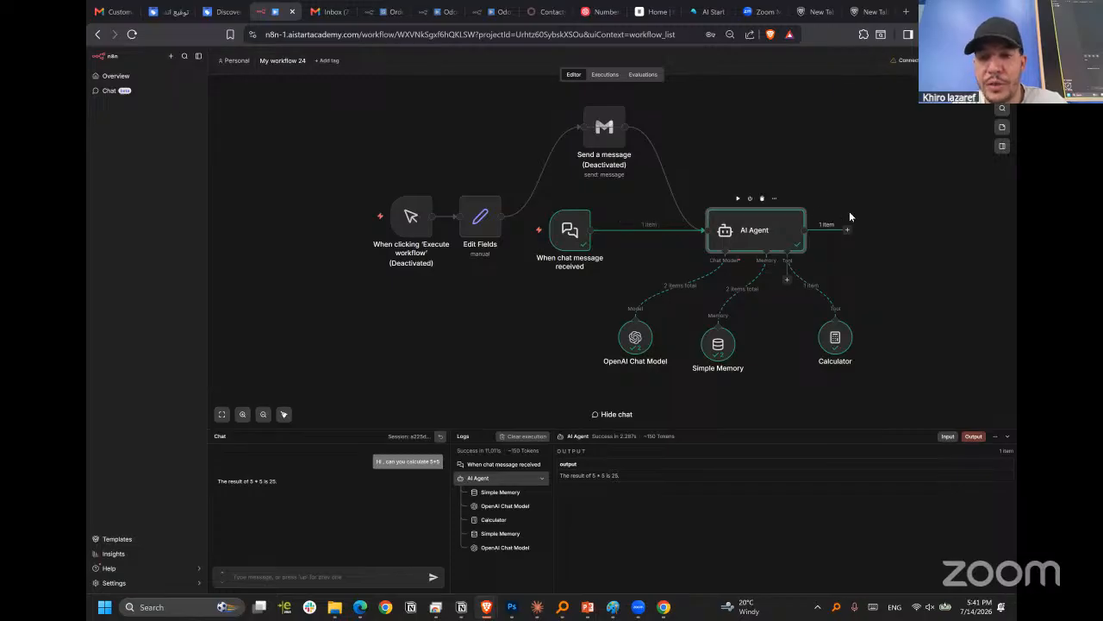
# Move Send a message after the AI Agent, replacing its old connections with one from the agent's output, and reactivate it.
pyautogui.click(849, 233)
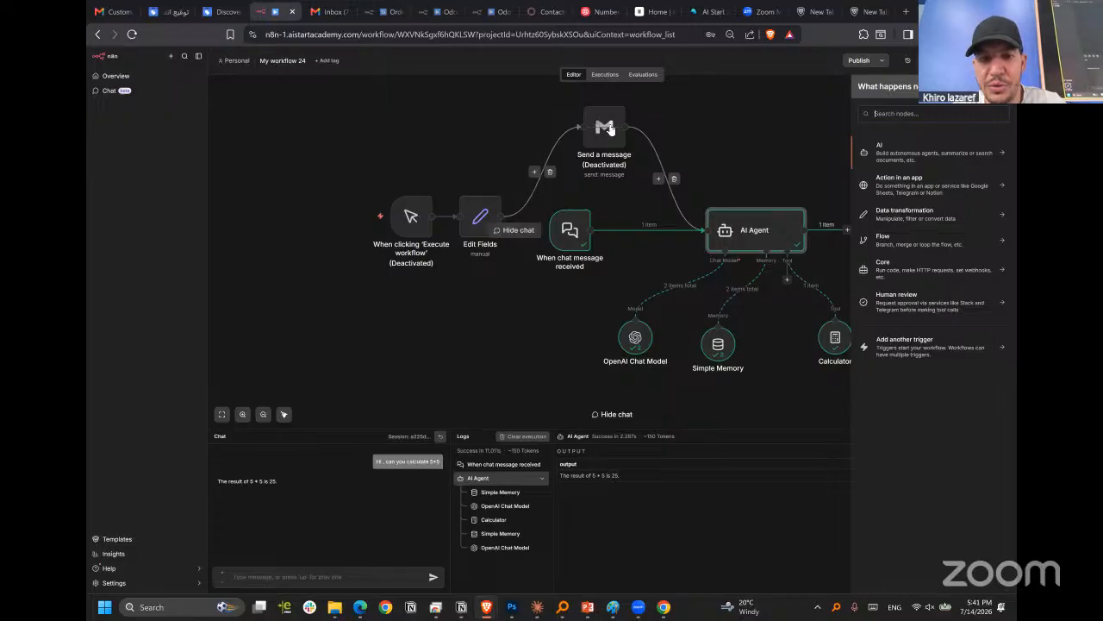
pyautogui.click(552, 174)
pyautogui.click(550, 152)
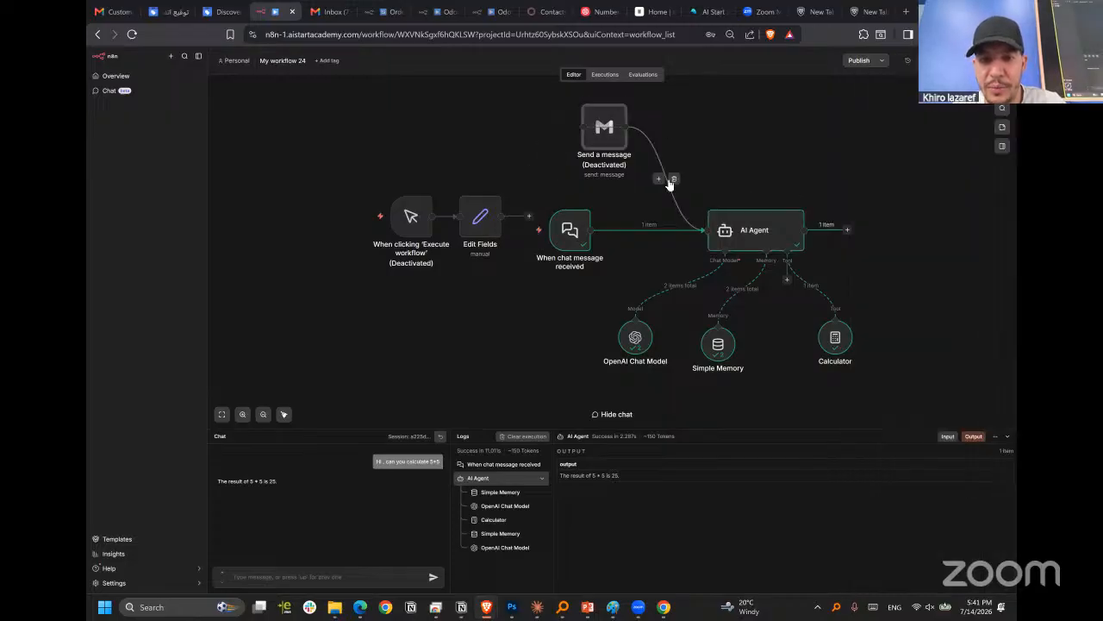
pyautogui.click(673, 186)
pyautogui.moveTo(601, 129); pyautogui.dragTo(921, 227)
pyautogui.press('d')
pyautogui.moveTo(847, 235); pyautogui.dragTo(917, 240)
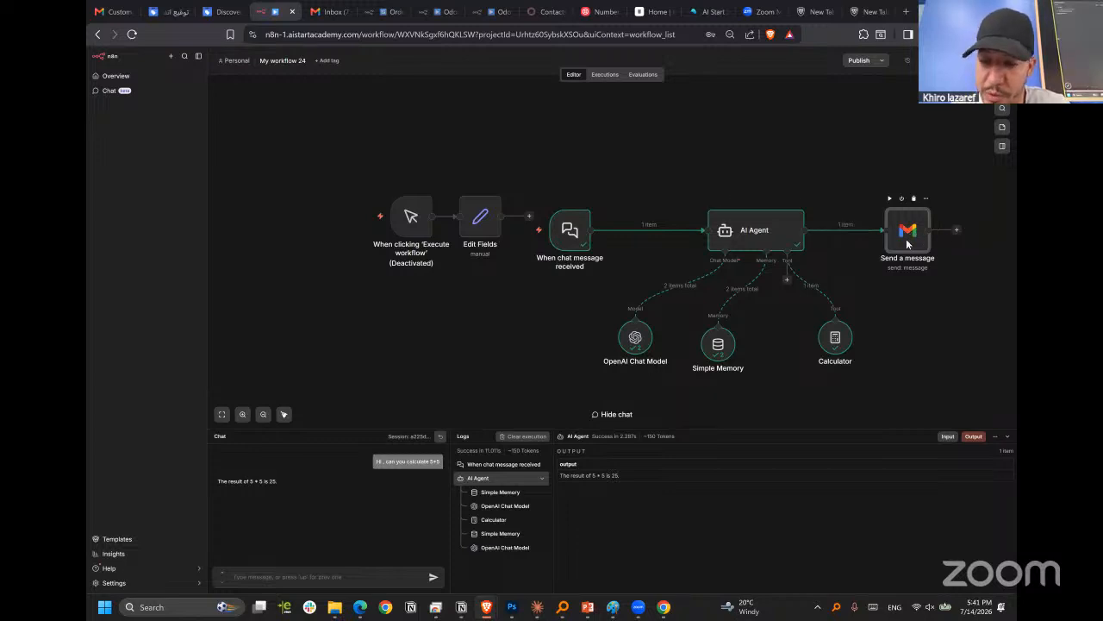
# Replace the message text of the Send a message node with the AI Agent's output expression {{ $json.output }}.
pyautogui.doubleClick(908, 241)
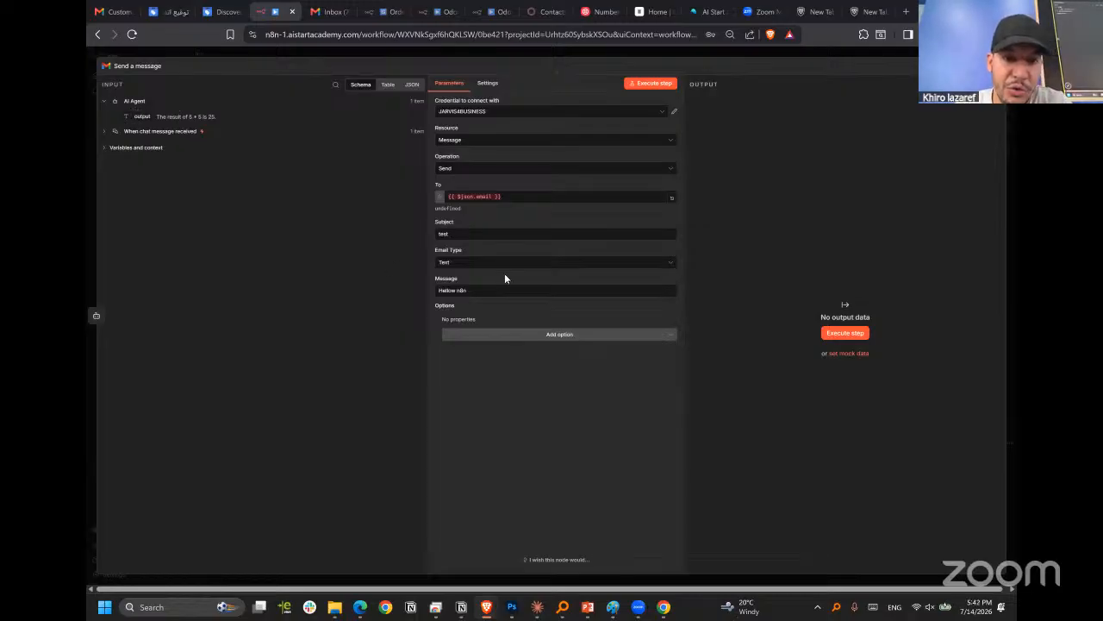
pyautogui.tripleClick(437, 290)
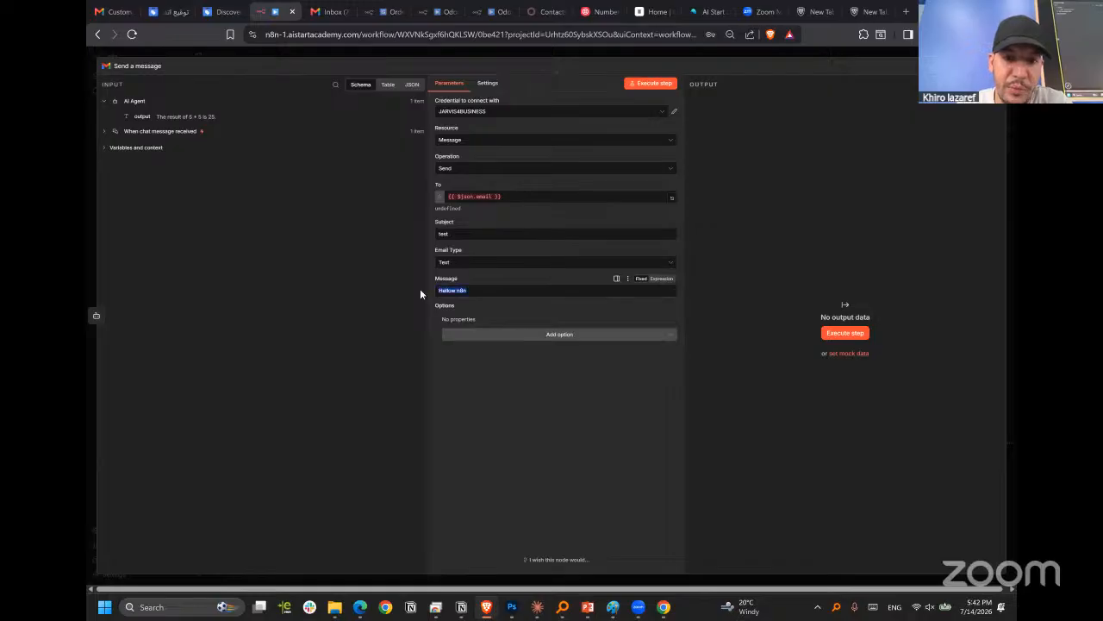
pyautogui.press('BackSpace')
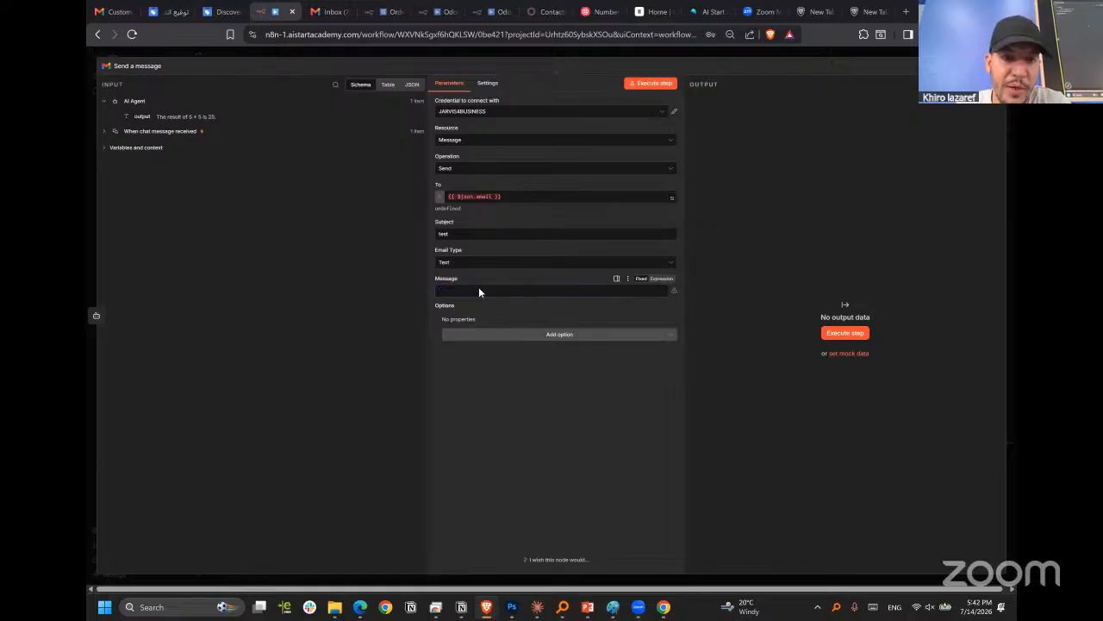
pyautogui.moveTo(142, 116); pyautogui.dragTo(452, 291)
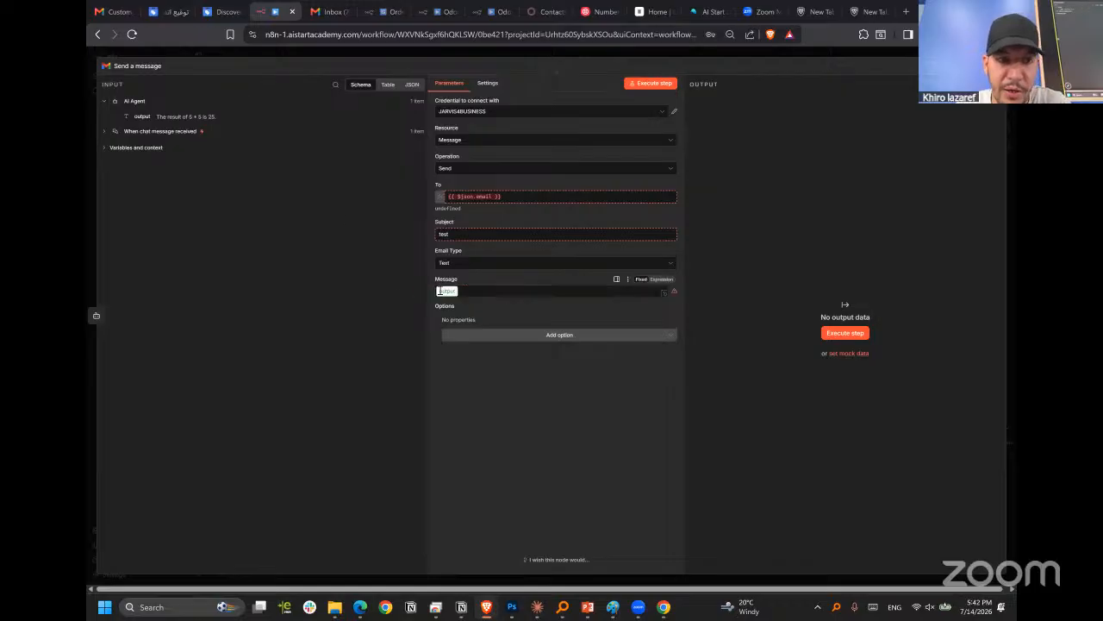
pyautogui.click(558, 288)
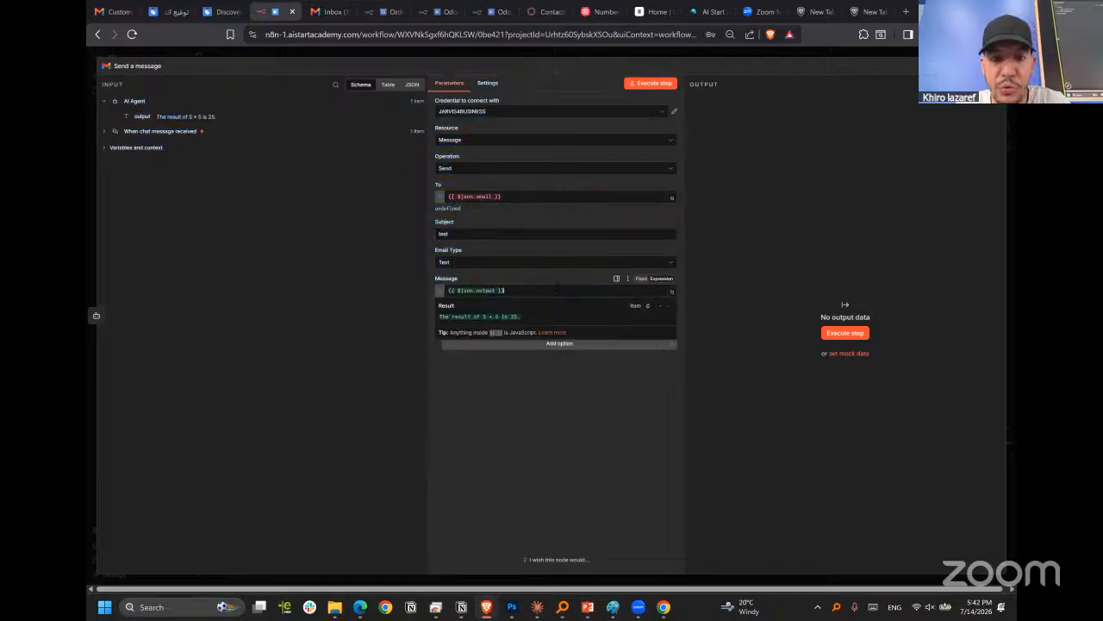
pyautogui.click(422, 68)
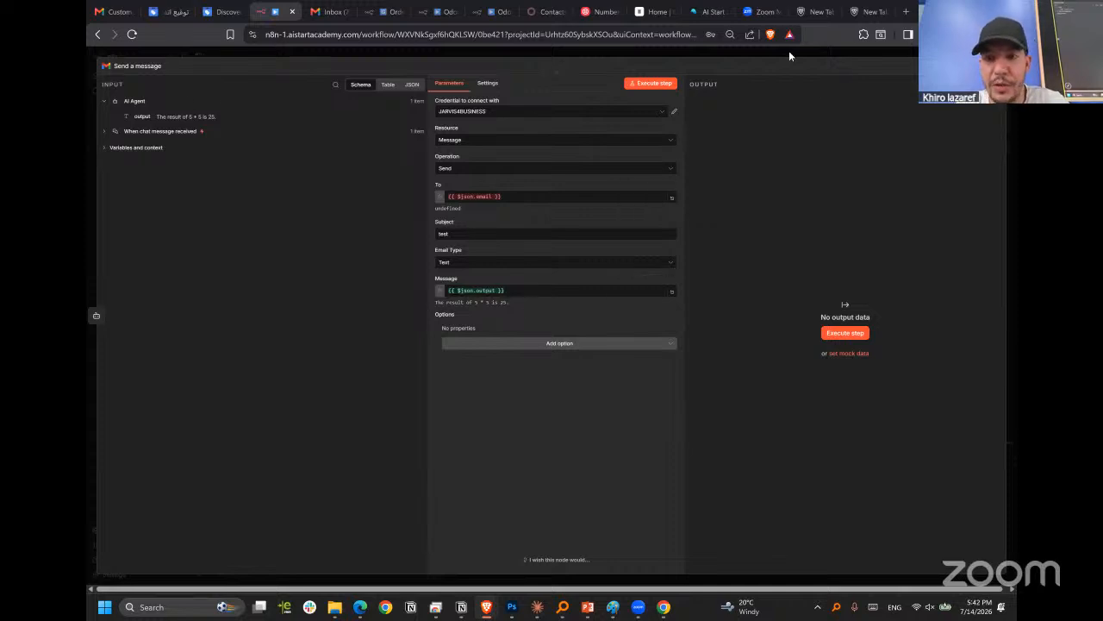
pyautogui.press('Escape')
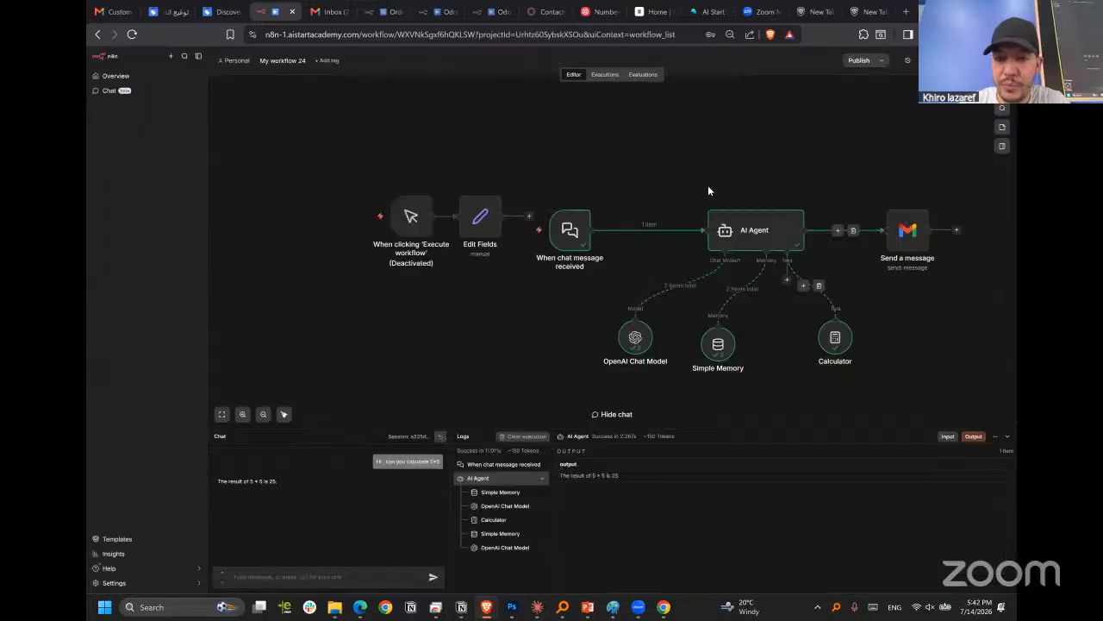
# Browse the available node categories, examining the AI nodes and the Flow nodes.
pyautogui.scroll(2, 871, 188)
pyautogui.scroll(-4, 756, 187)
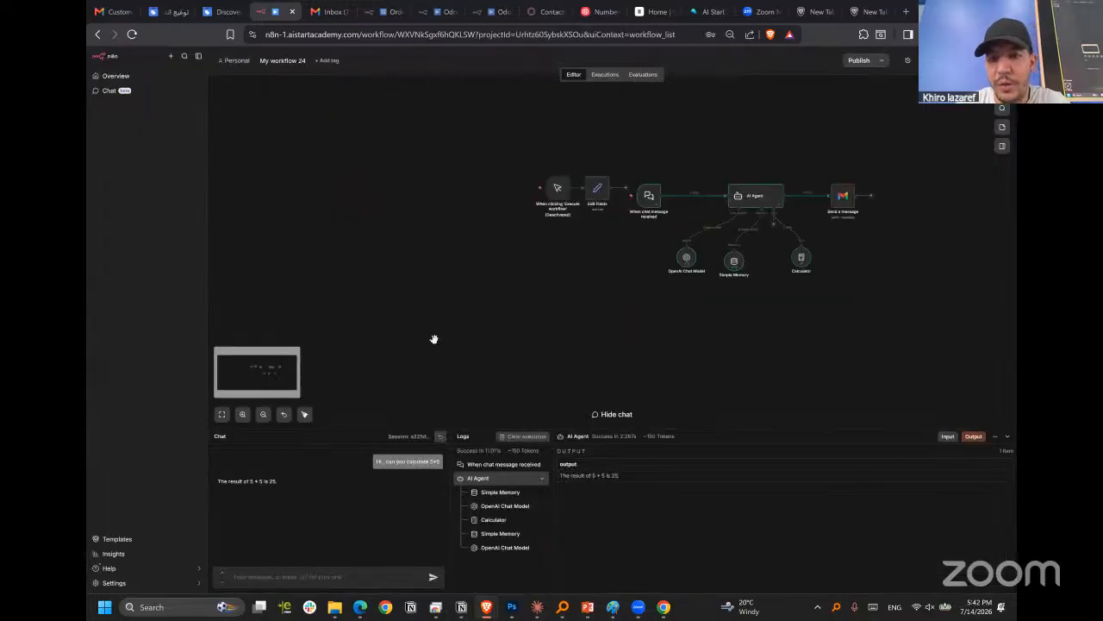
pyautogui.moveTo(433, 338); pyautogui.dragTo(897, 142)
pyautogui.moveTo(734, 203); pyautogui.dragTo(583, 200)
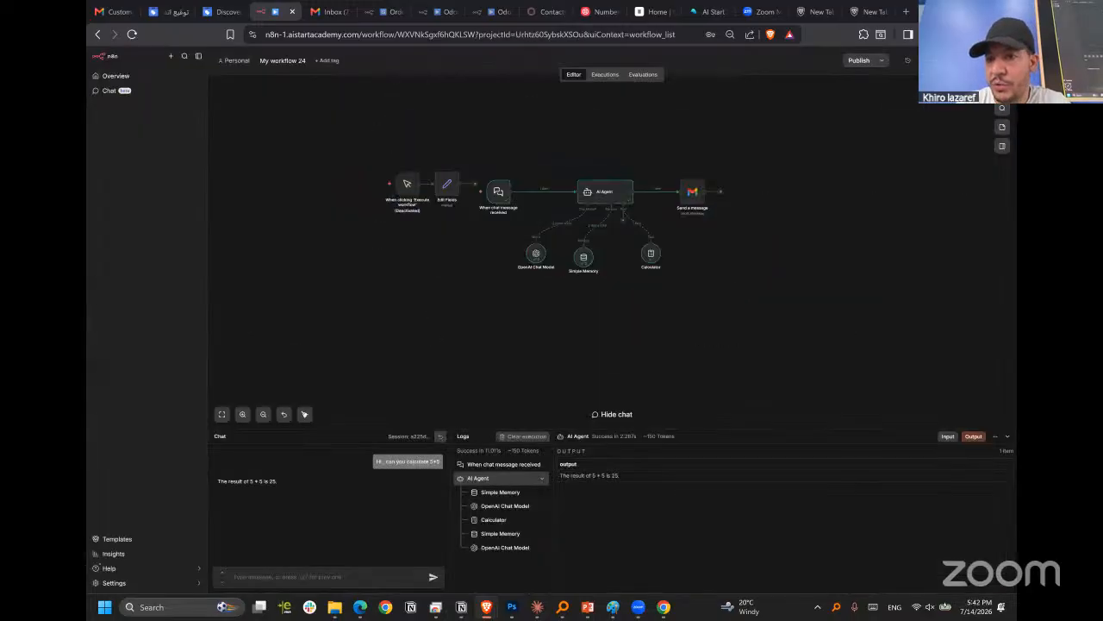
pyautogui.click(1000, 127)
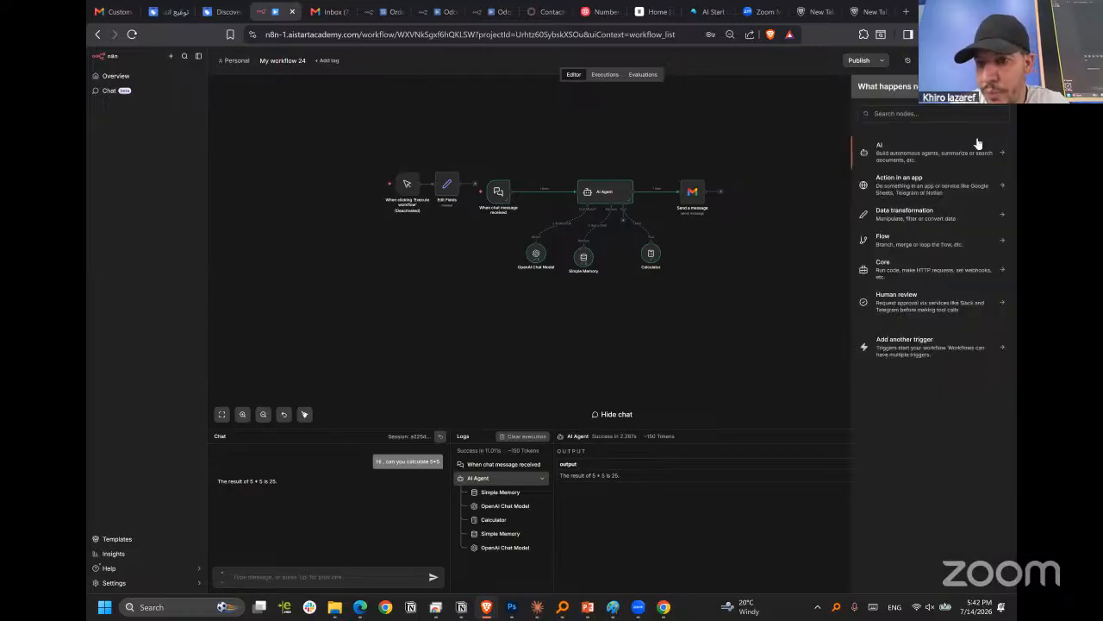
pyautogui.click(888, 154)
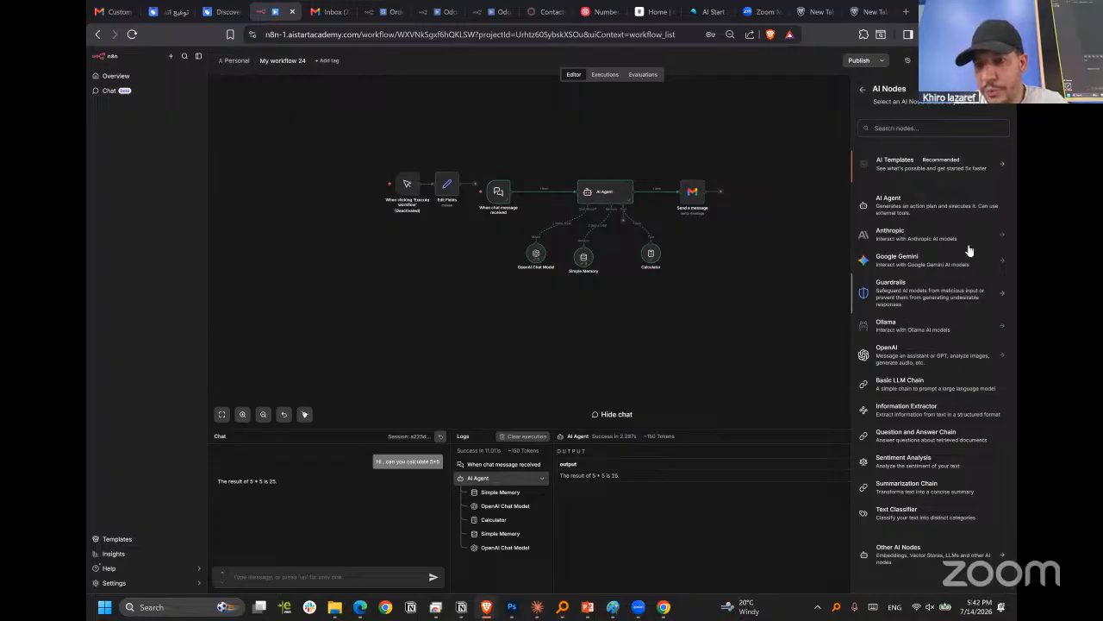
pyautogui.click(862, 89)
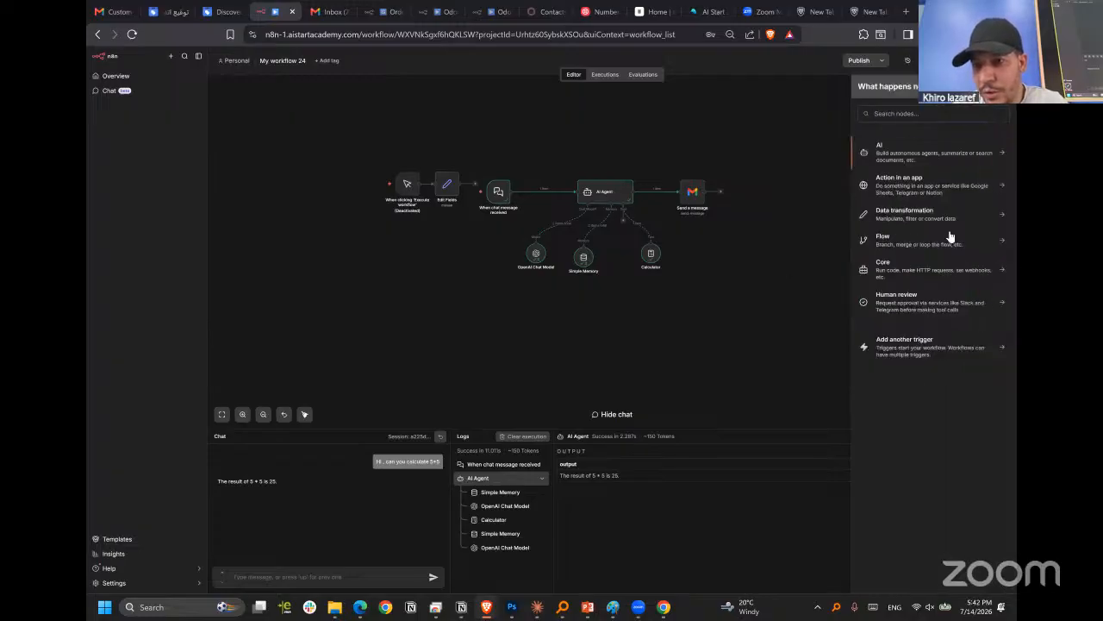
pyautogui.click(909, 239)
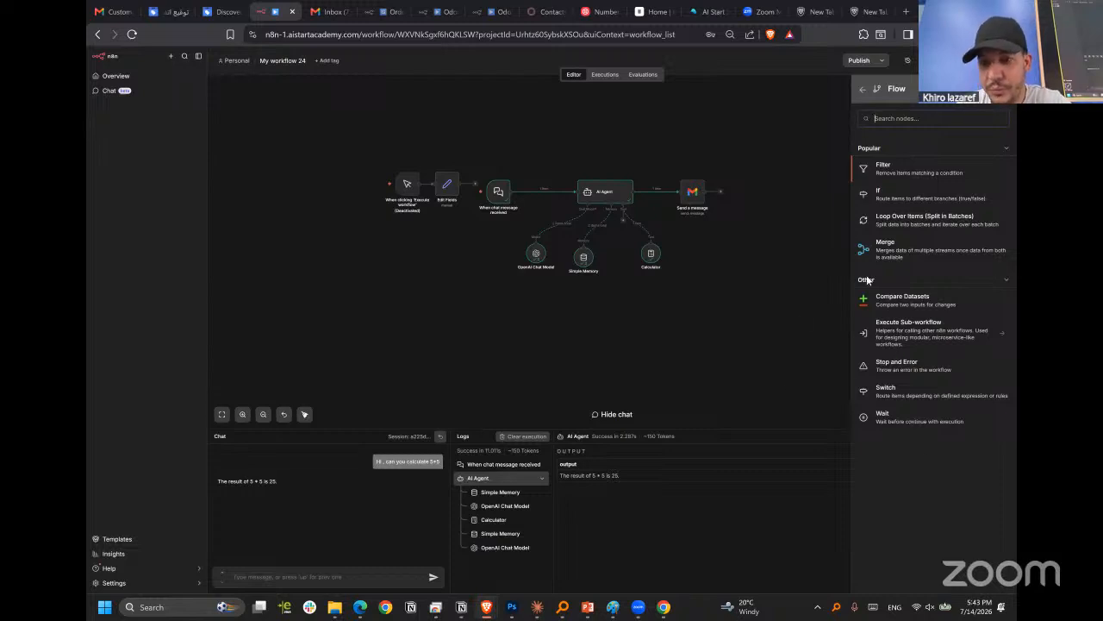
pyautogui.scroll(-2, 801, 193)
pyautogui.click(750, 260)
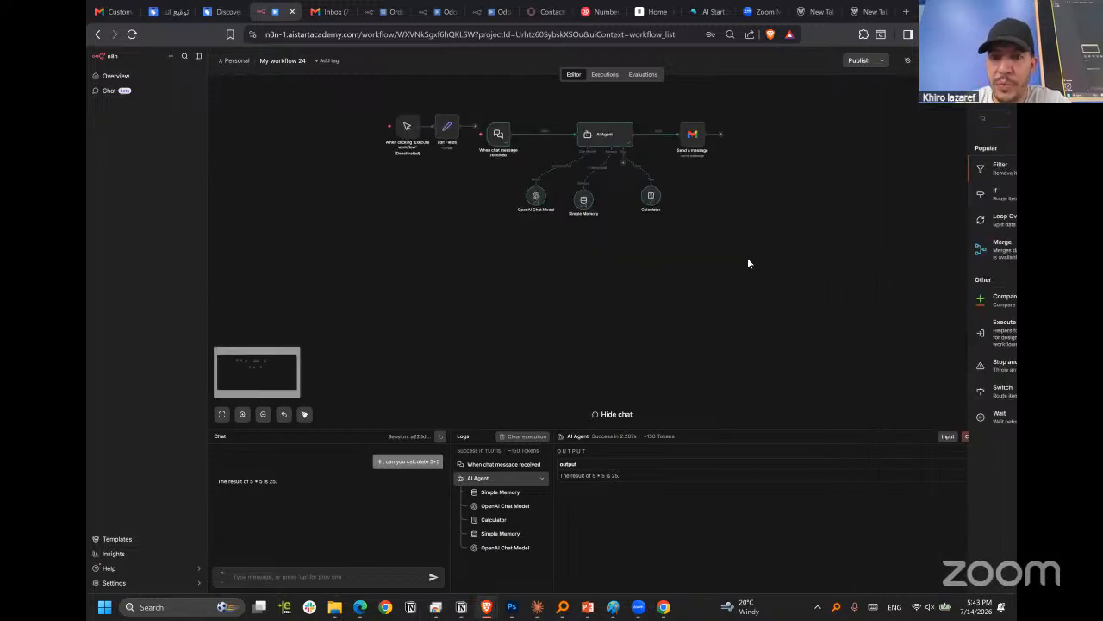
# Shift the manual trigger and Edit Fields together away from the chat trigger, and adjust Send a message's spacing beside the AI Agent.
pyautogui.scroll(-1, 759, 268)
pyautogui.scroll(4, 623, 197)
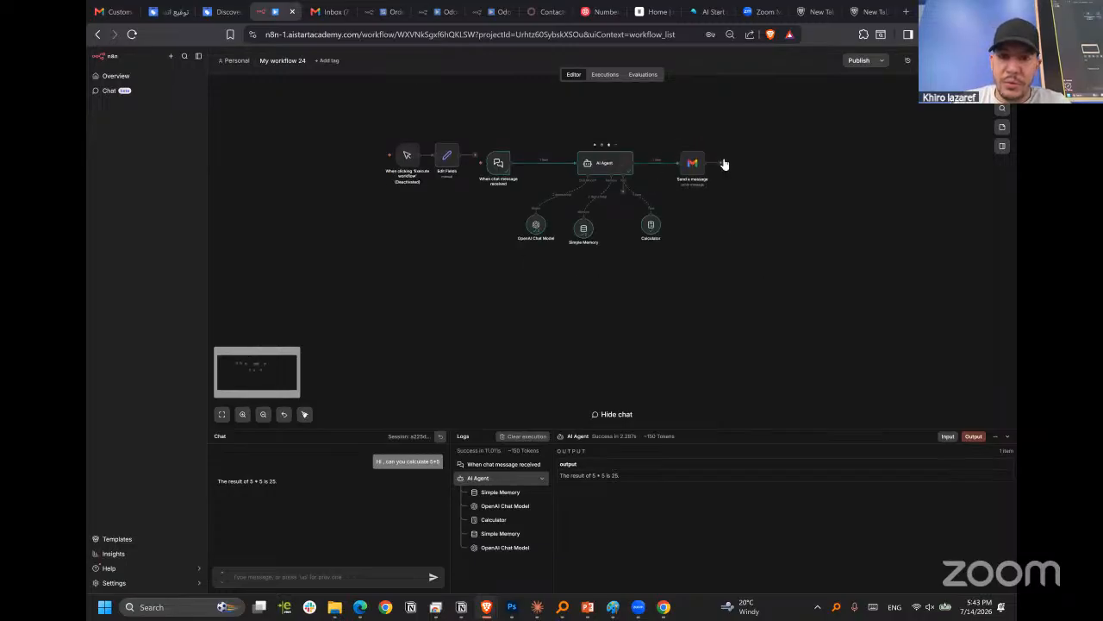
pyautogui.moveTo(716, 158); pyautogui.dragTo(762, 158)
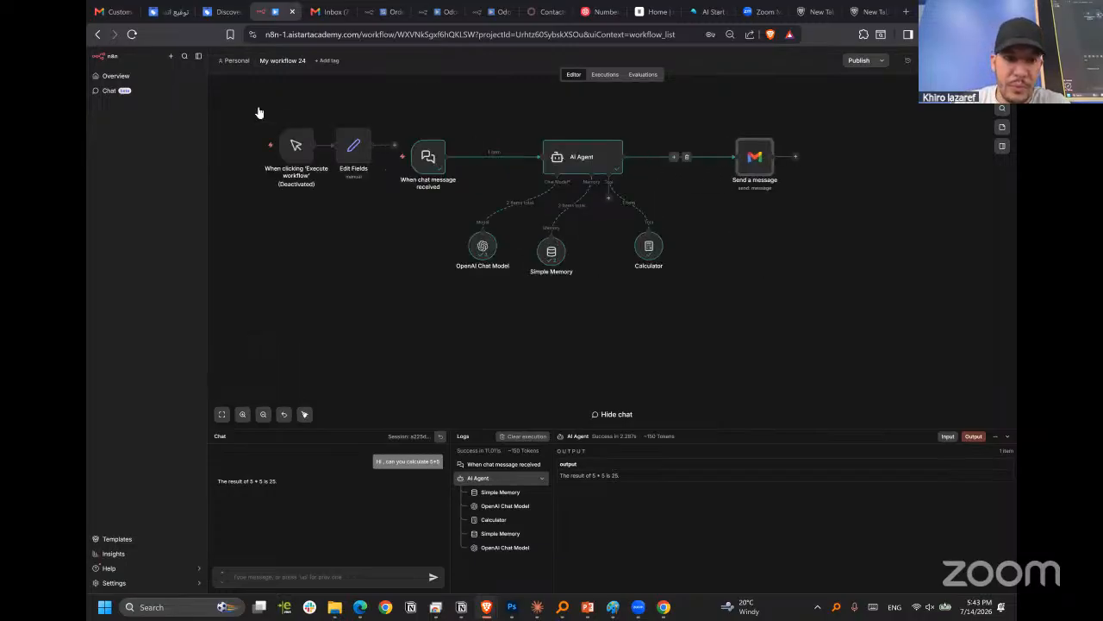
pyautogui.moveTo(380, 211); pyautogui.dragTo(386, 212)
pyautogui.moveTo(346, 155); pyautogui.dragTo(305, 159)
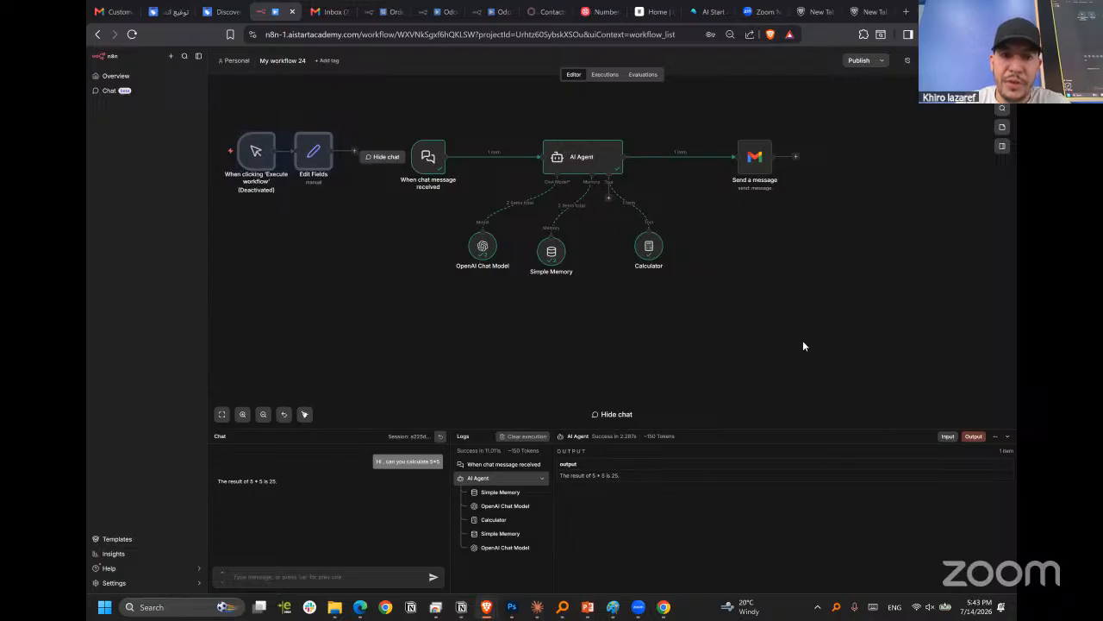
pyautogui.click(802, 341)
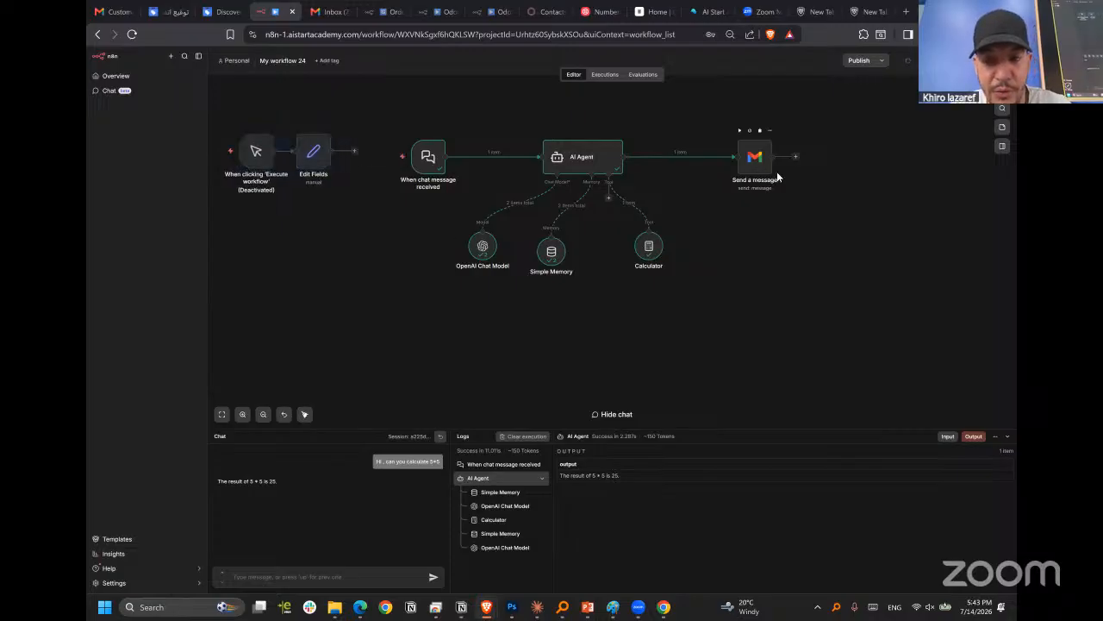
pyautogui.click(764, 164)
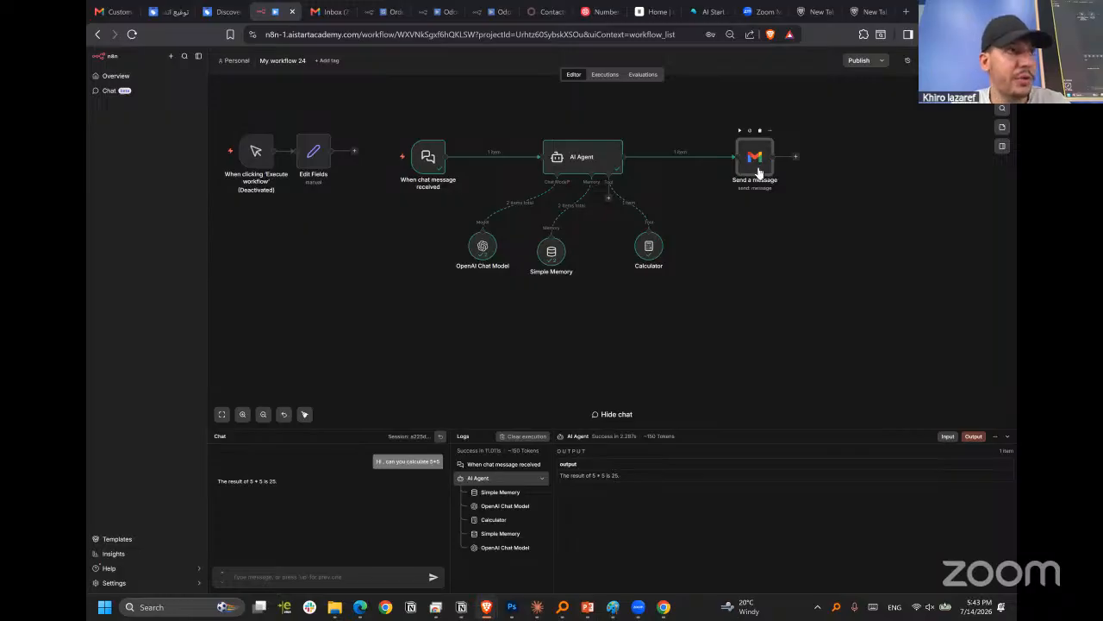
pyautogui.moveTo(752, 160); pyautogui.dragTo(711, 164)
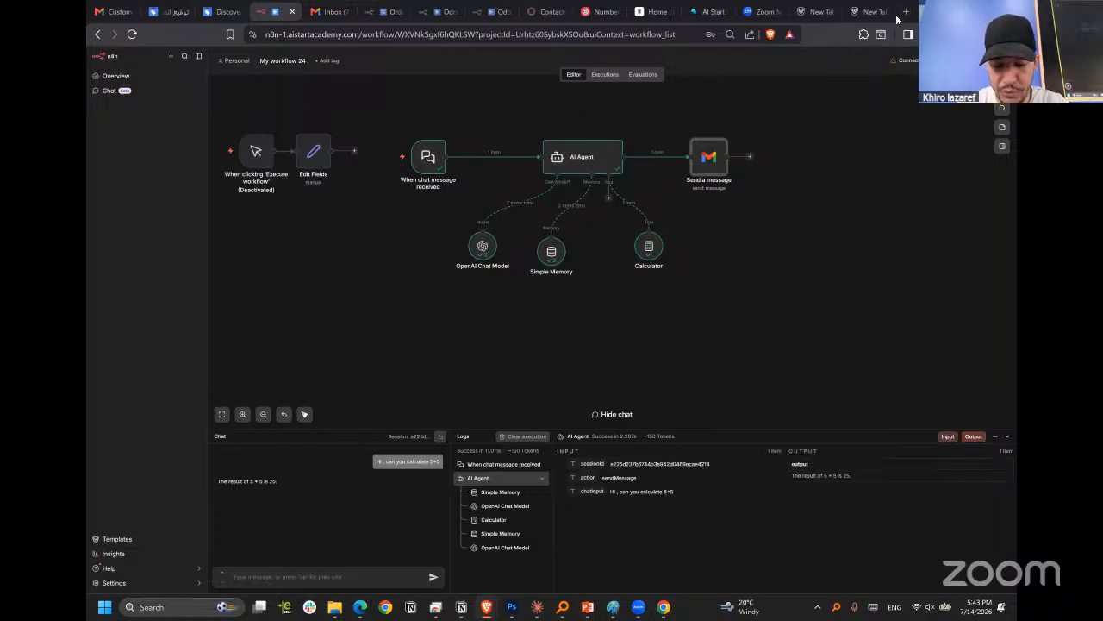
pyautogui.press('F2')
pyautogui.write('conso')
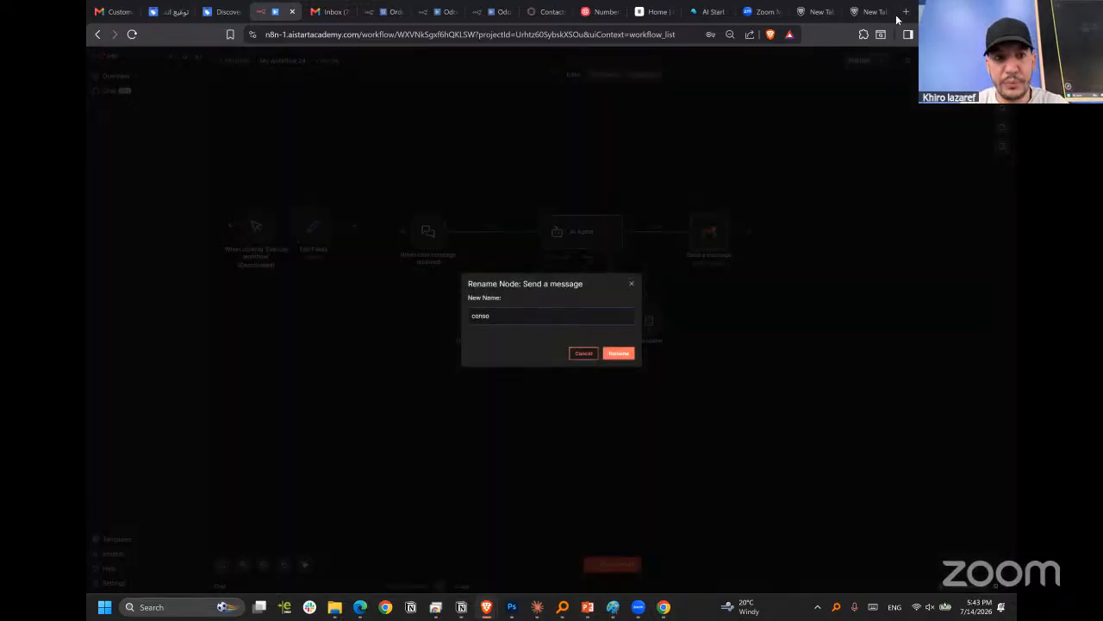
# Leave the workflow page, search the web for "console google" and open the Google Cloud Console result.
pyautogui.click(620, 35)
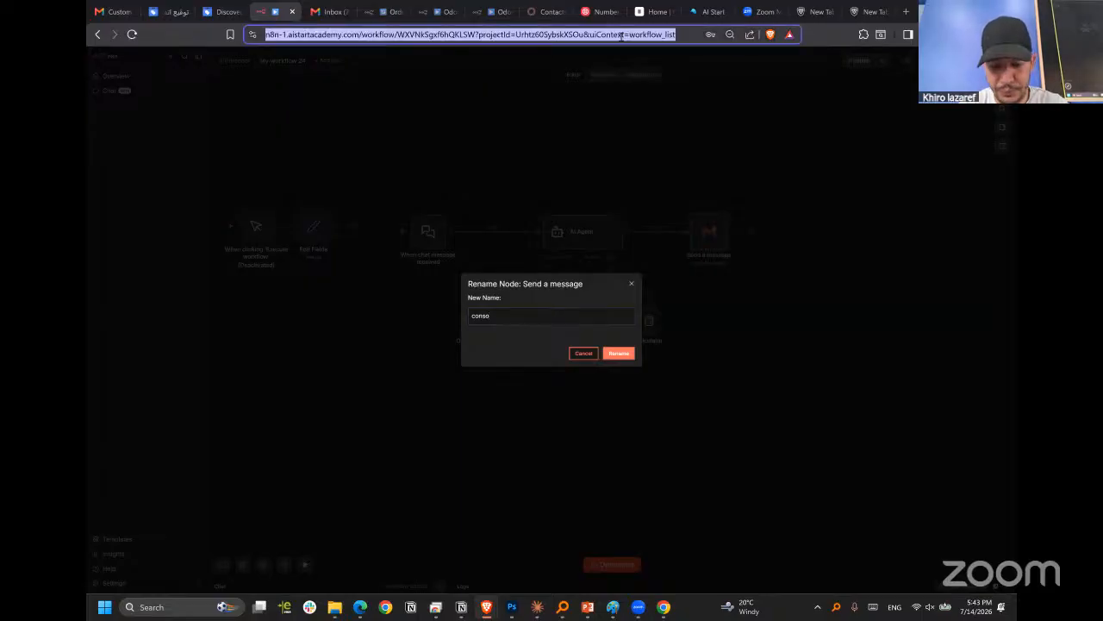
pyautogui.write('conso')
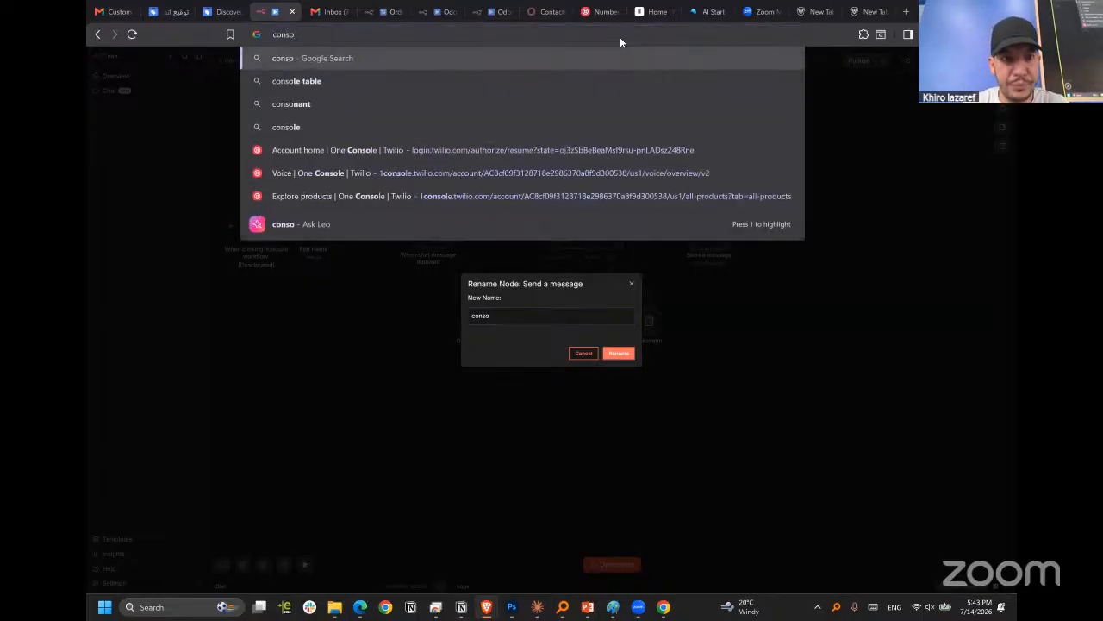
pyautogui.write('le google')
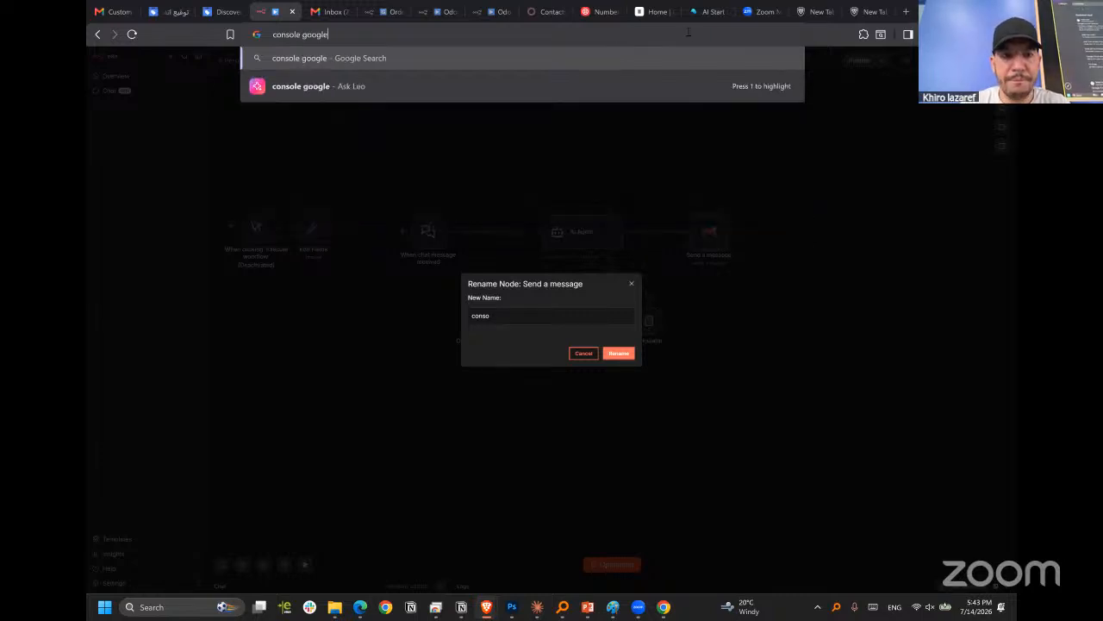
pyautogui.press('Return')
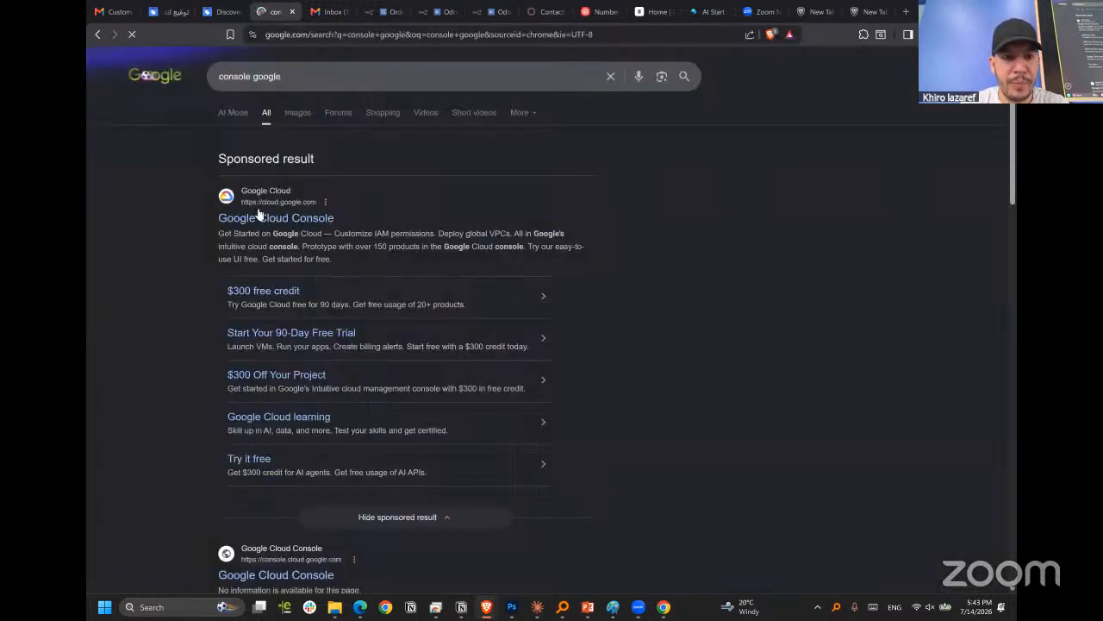
pyautogui.click(254, 220)
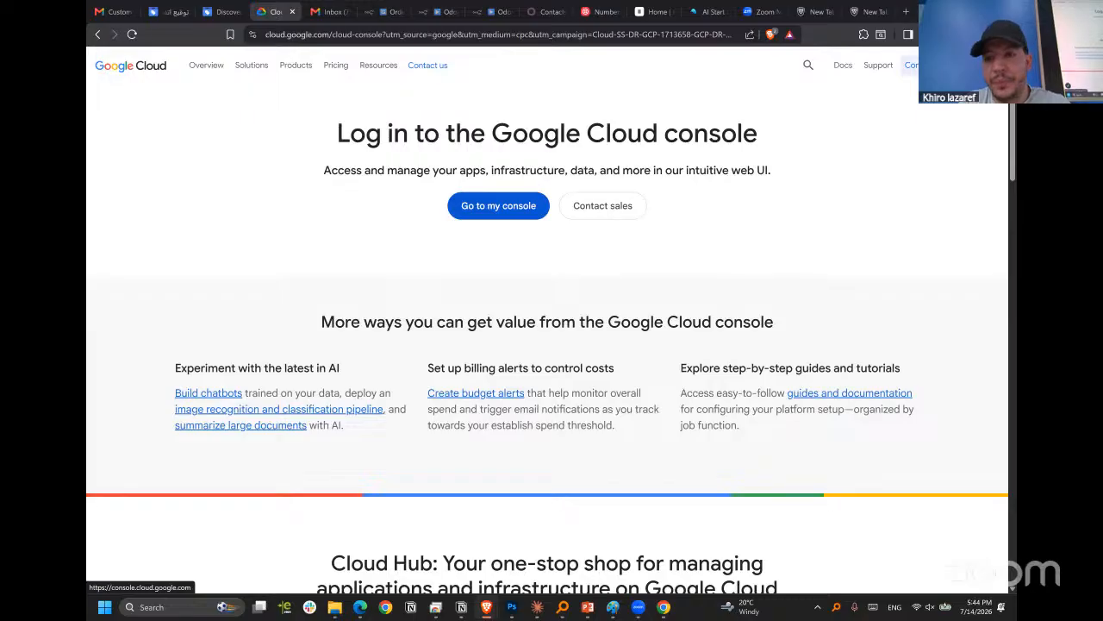
# Enter the Google Cloud console and open the project selection list.
pyautogui.click(906, 131)
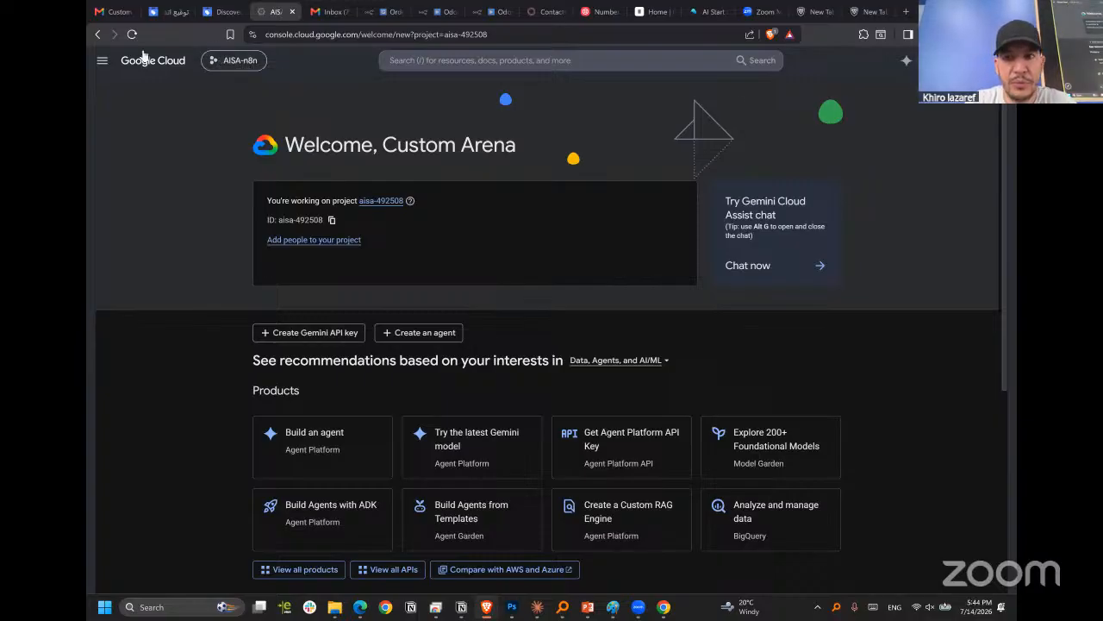
pyautogui.click(230, 66)
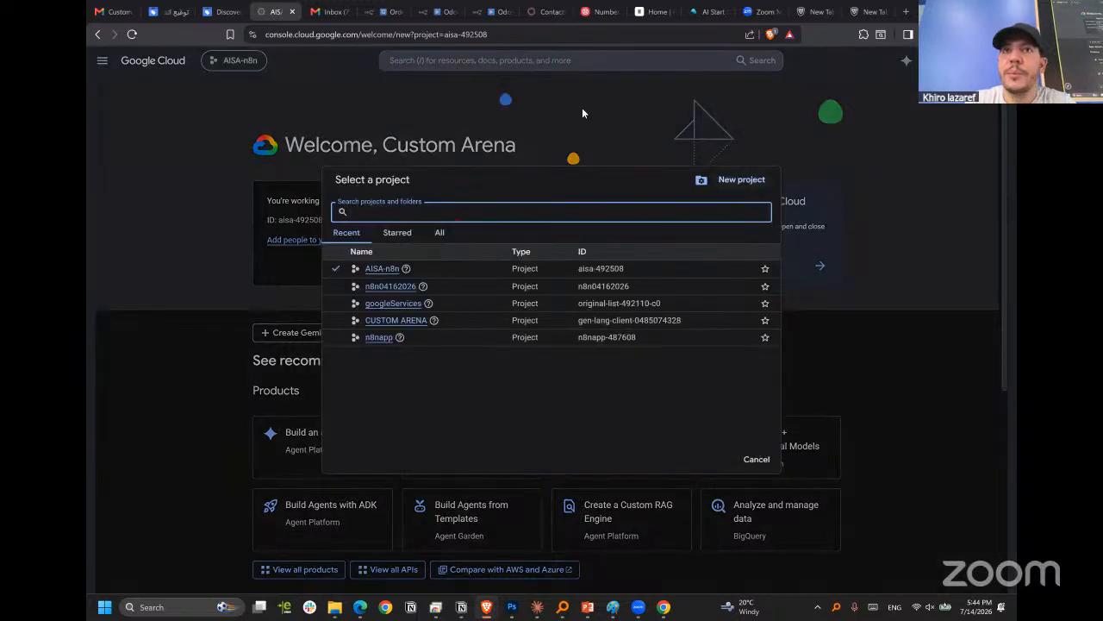
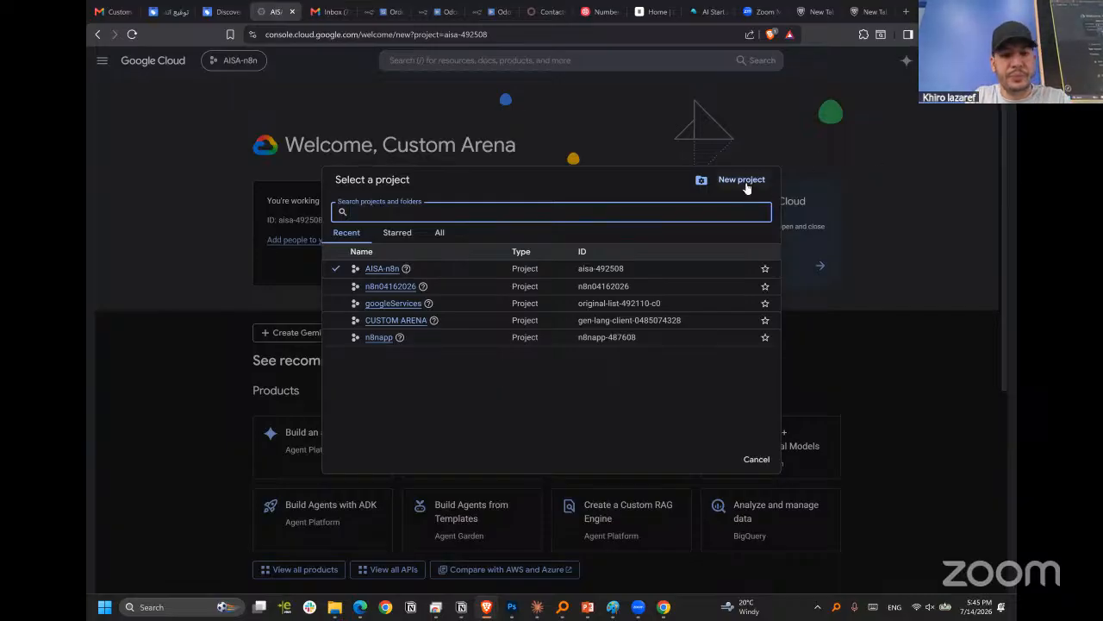
# Start a new Google Cloud project and try to create it under the name AISA_n8n_project.
pyautogui.click(743, 181)
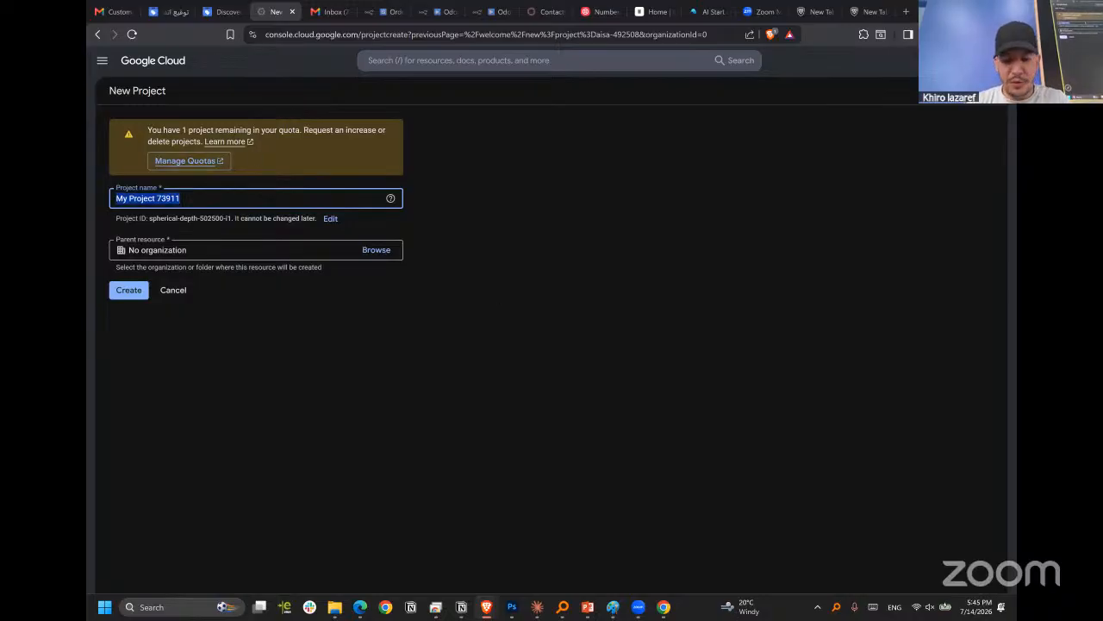
pyautogui.write('AISA')
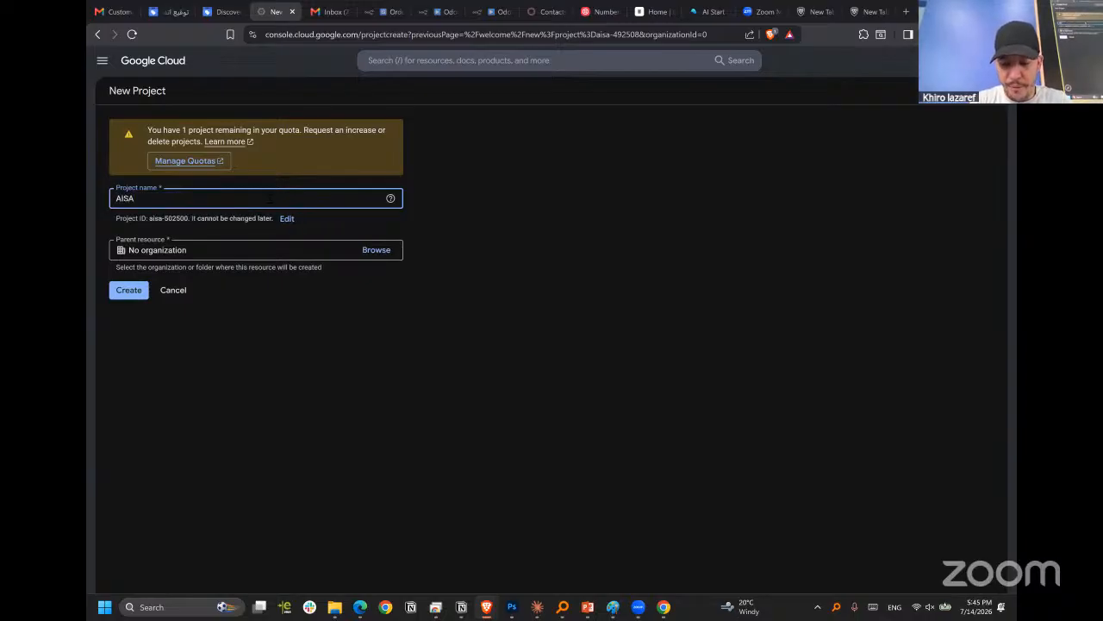
pyautogui.write('_n8n_p')
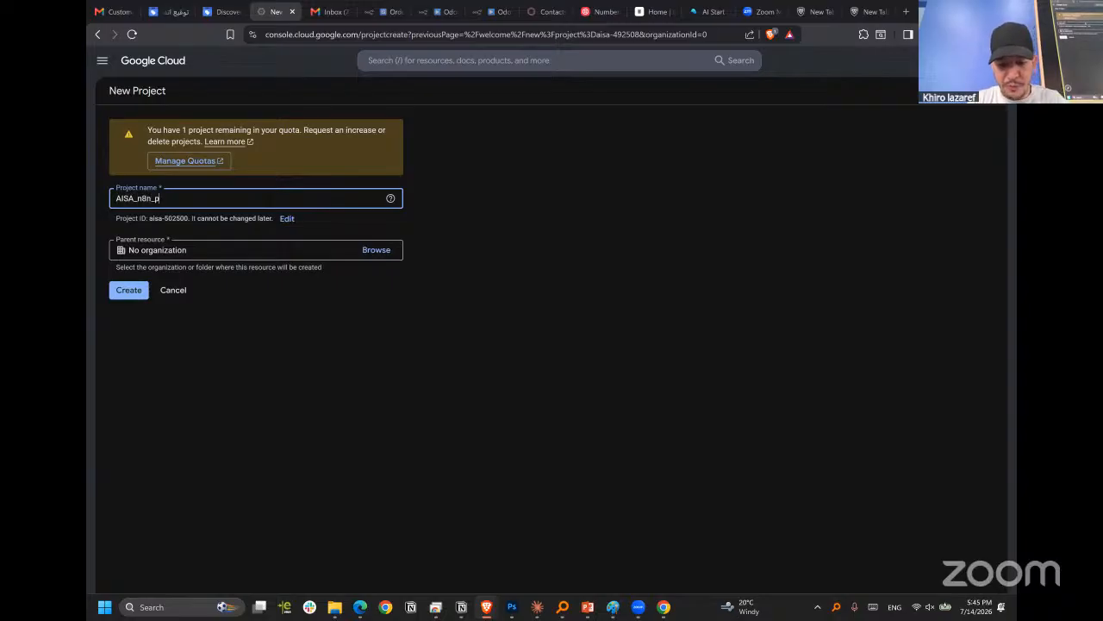
pyautogui.write('roject')
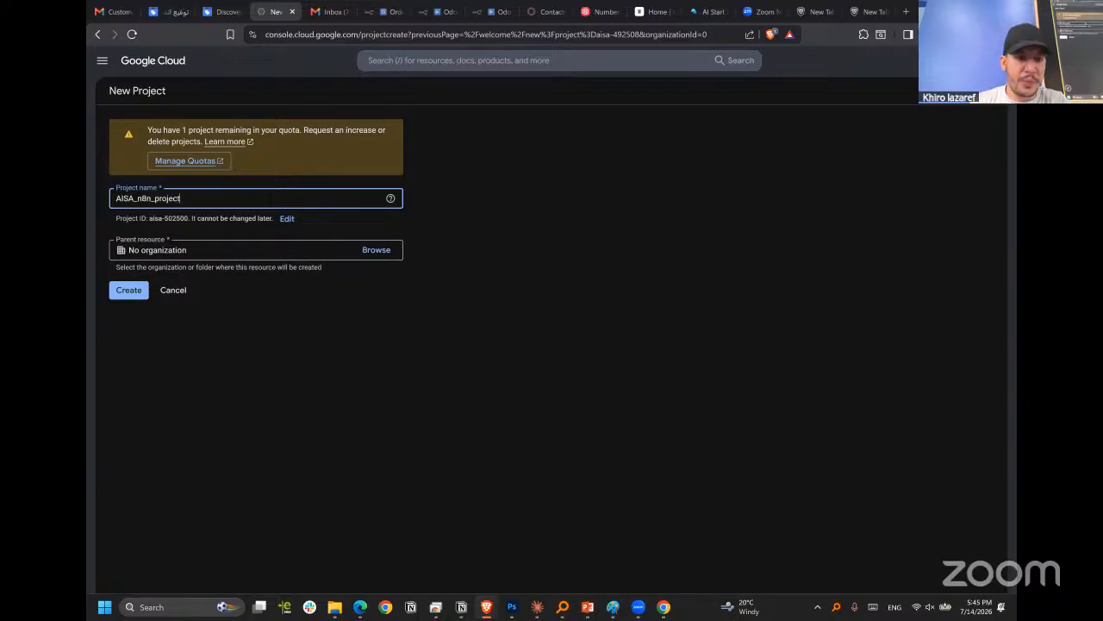
pyautogui.click(128, 291)
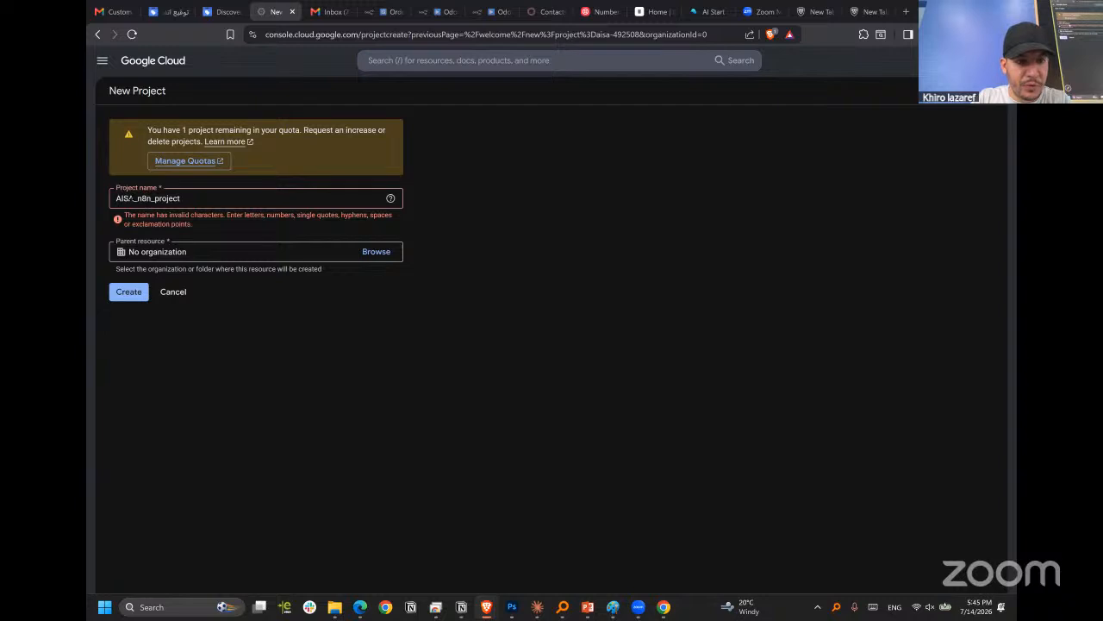
# Shorten the project name to AISAn8n, without underscores, and create the project.
pyautogui.moveTo(134, 198); pyautogui.dragTo(143, 198)
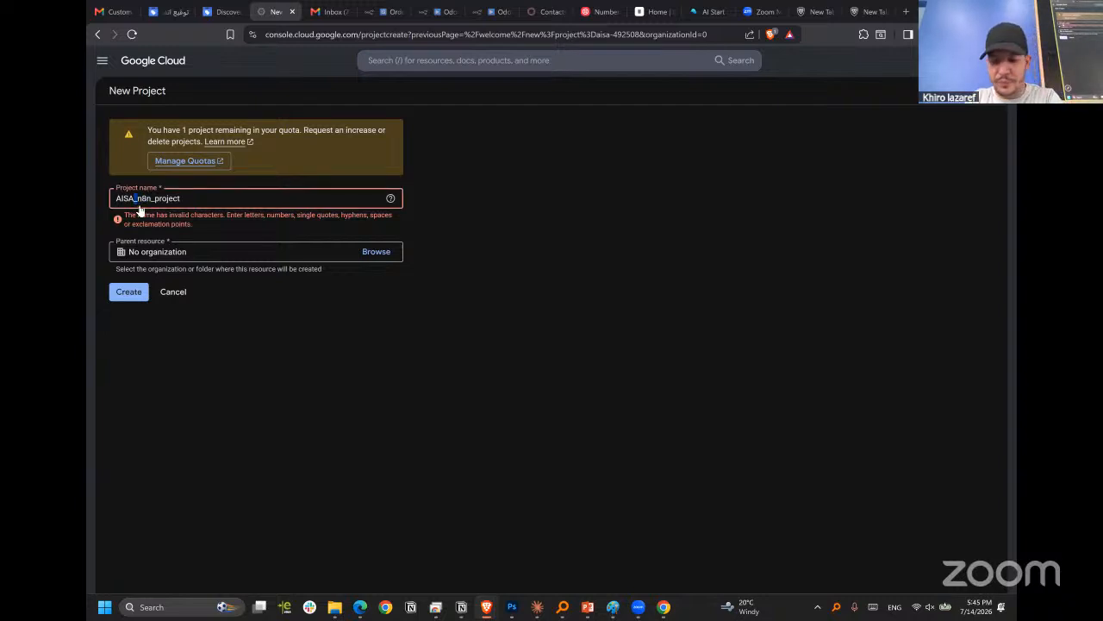
pyautogui.write('n')
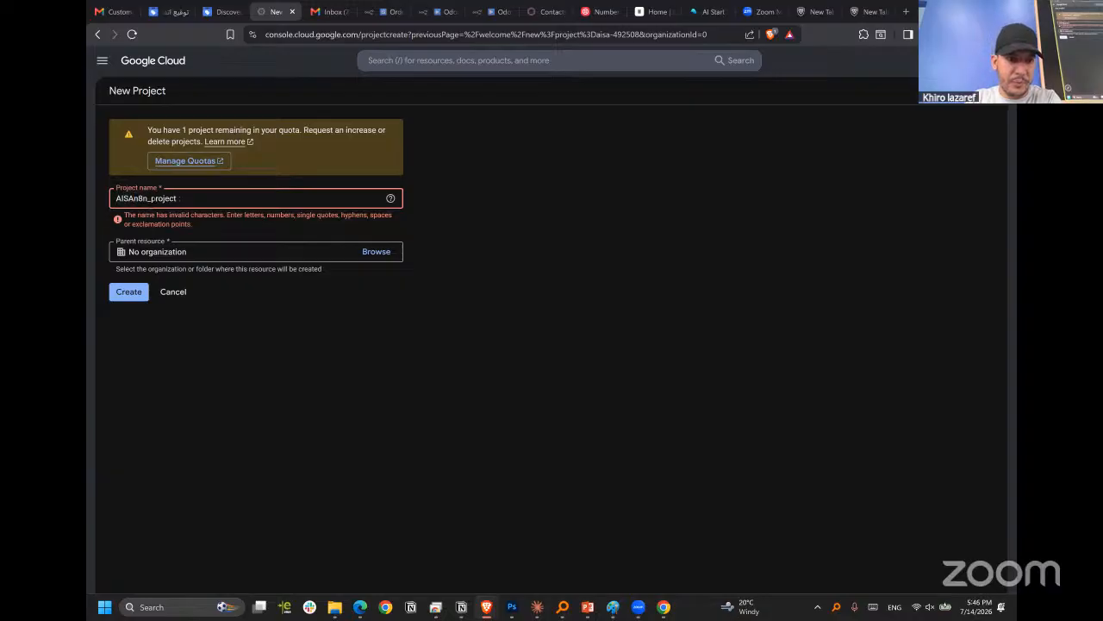
pyautogui.moveTo(177, 198); pyautogui.dragTo(152, 198)
pyautogui.press('BackSpace')
pyautogui.press('BackSpace')
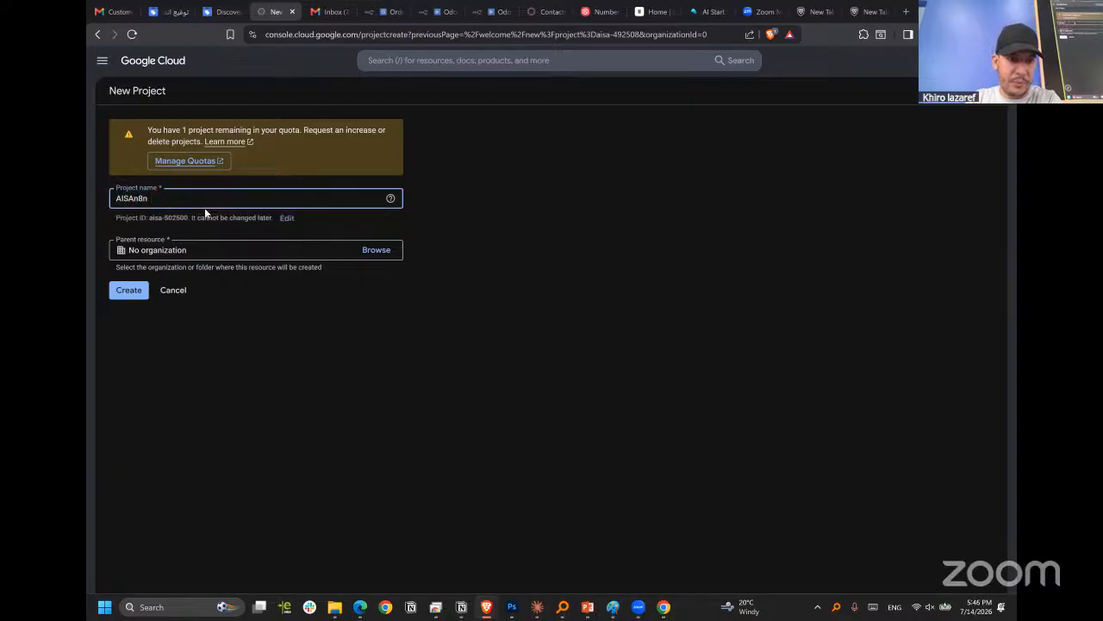
pyautogui.click(211, 336)
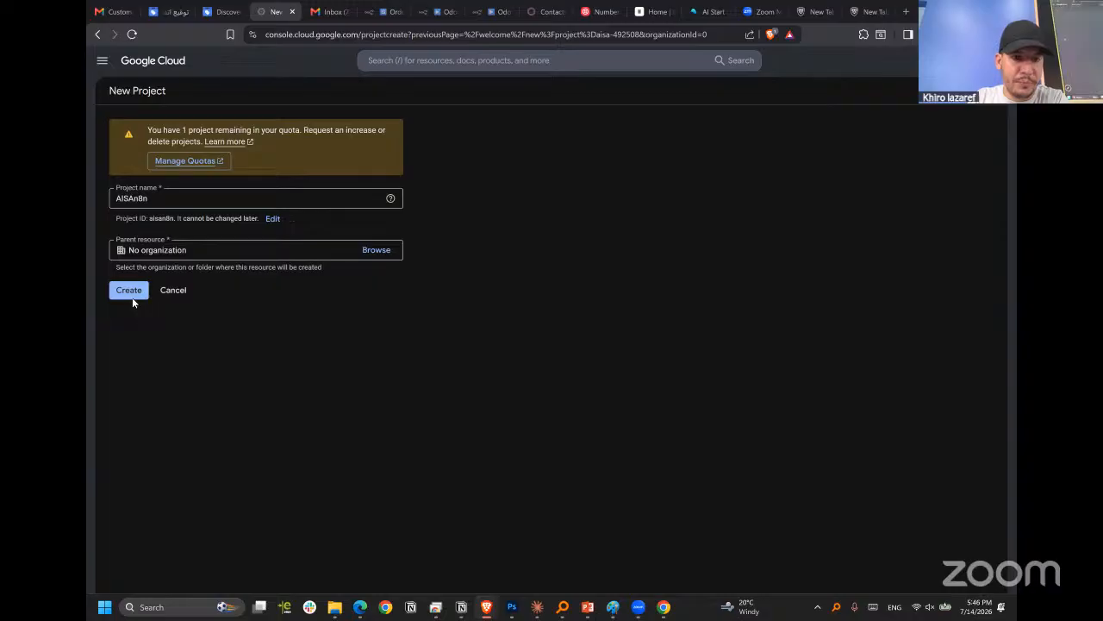
pyautogui.click(133, 298)
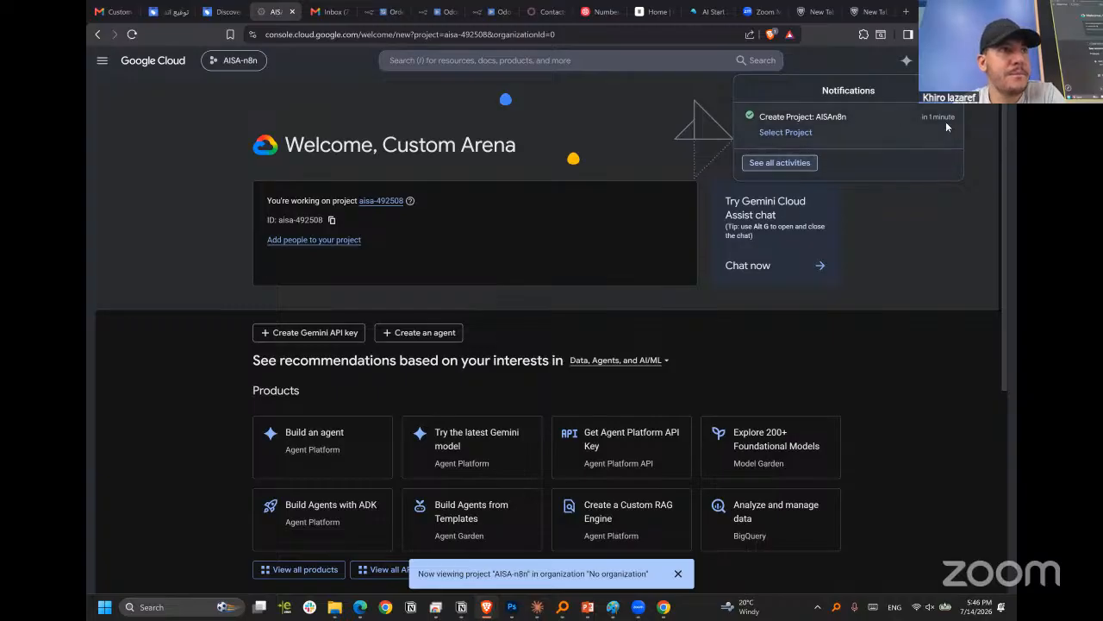
# Switch to the newly created AISAn8n project and open its Enabled APIs & services page.
pyautogui.click(790, 135)
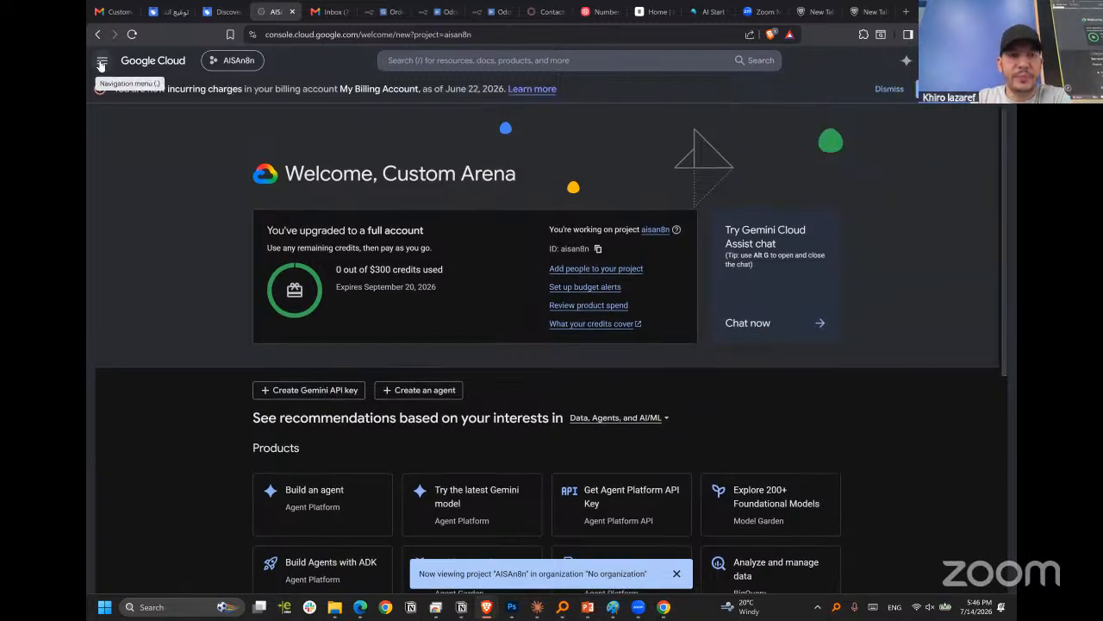
pyautogui.click(102, 62)
pyautogui.click(103, 61)
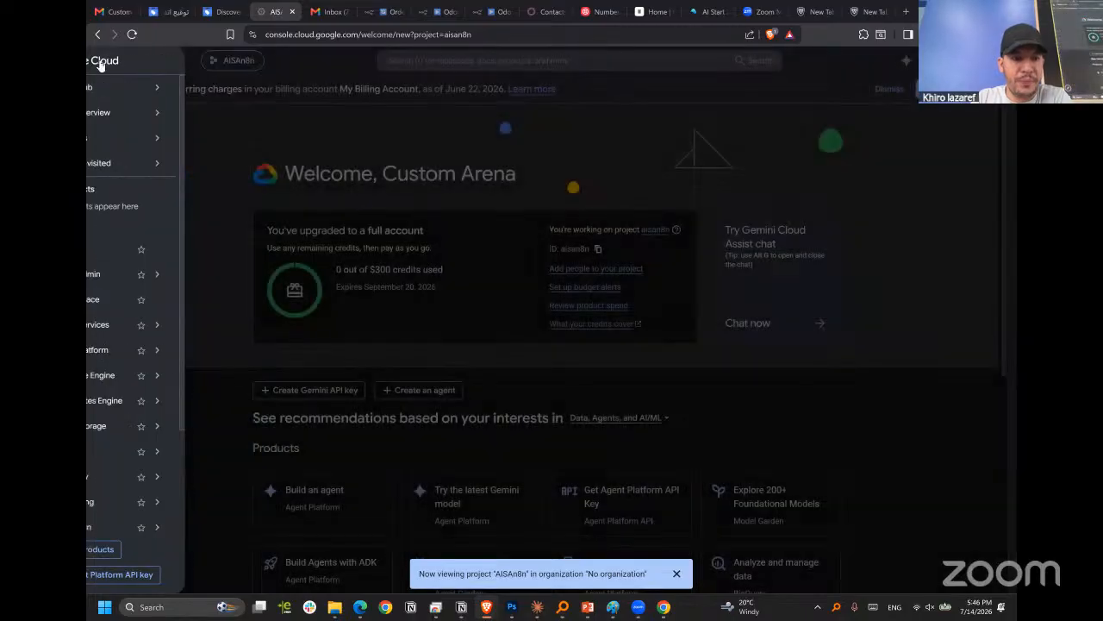
pyautogui.click(102, 61)
pyautogui.moveTo(141, 323)
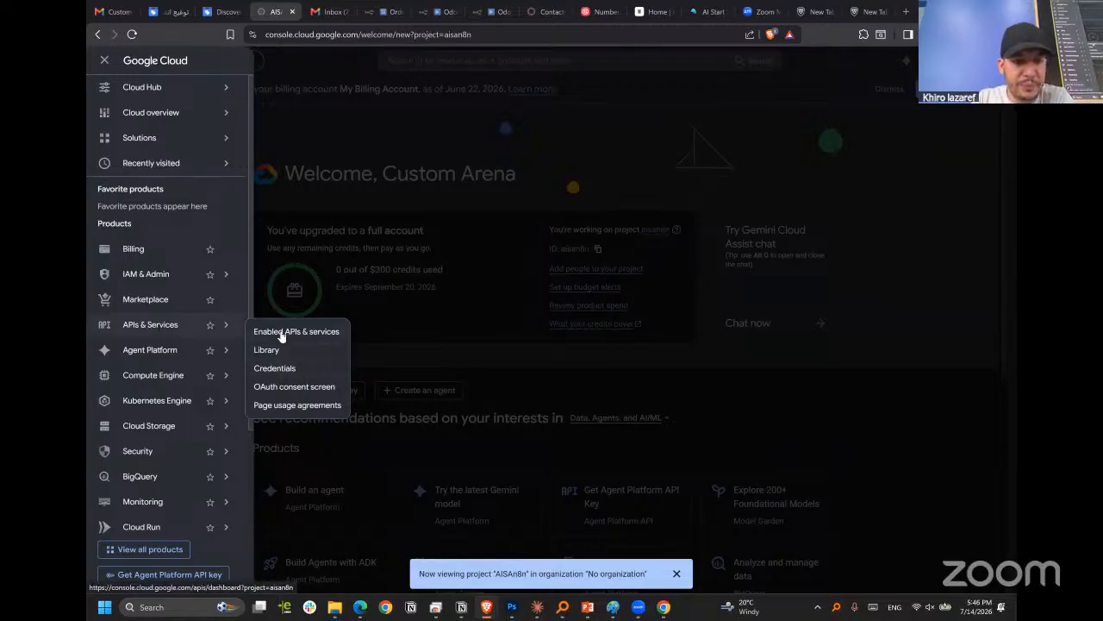
pyautogui.click(220, 324)
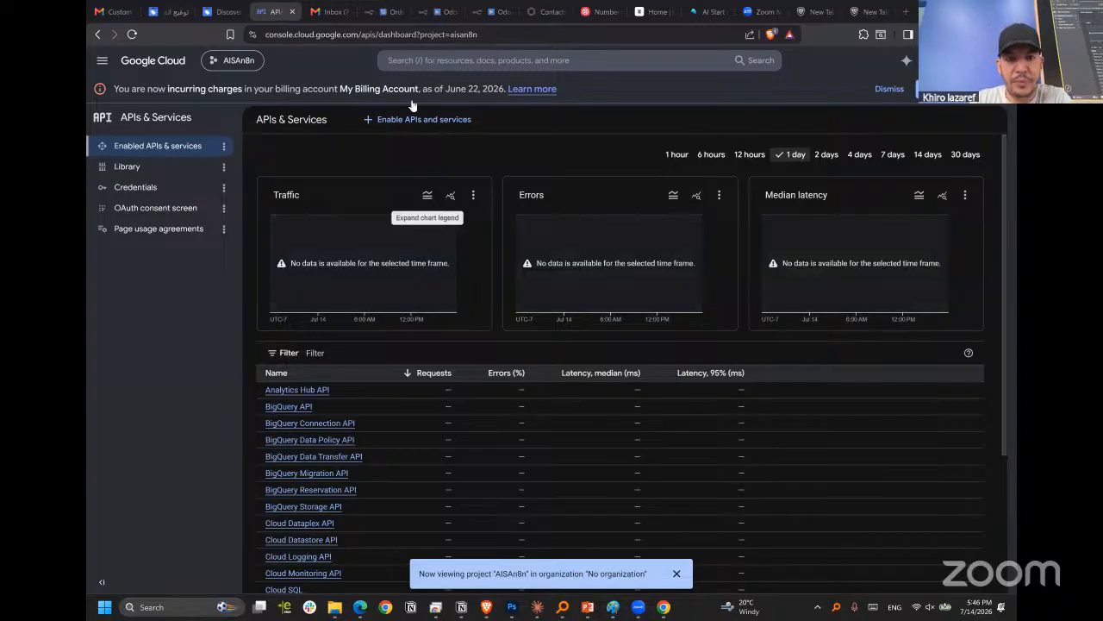
# Search the console for "drive" and enable the Google Drive API for the project.
pyautogui.click(416, 60)
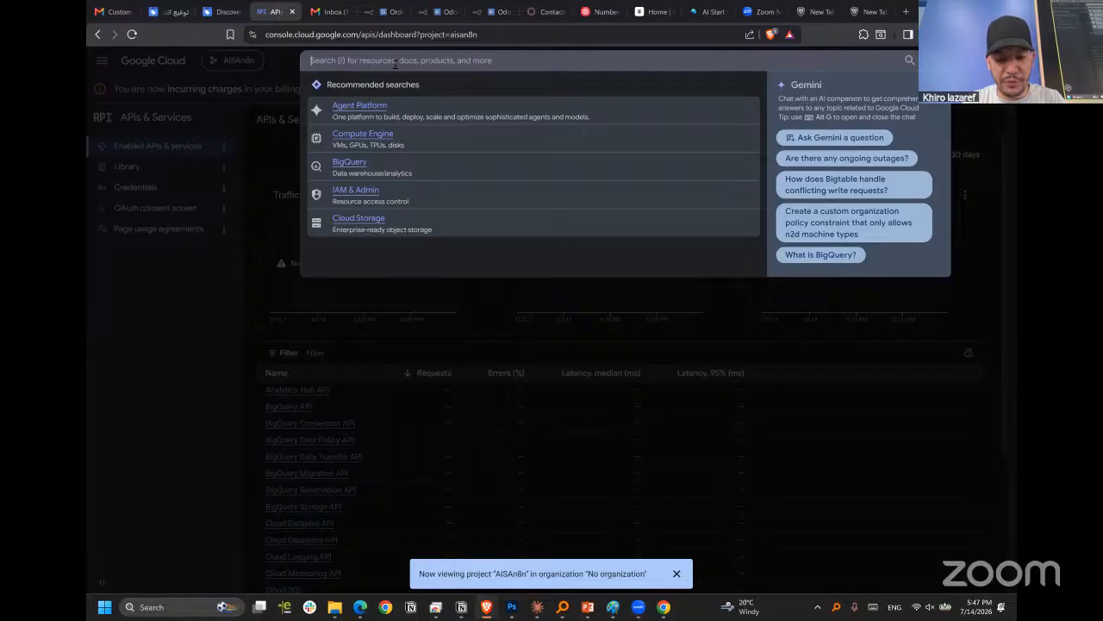
pyautogui.write('drive')
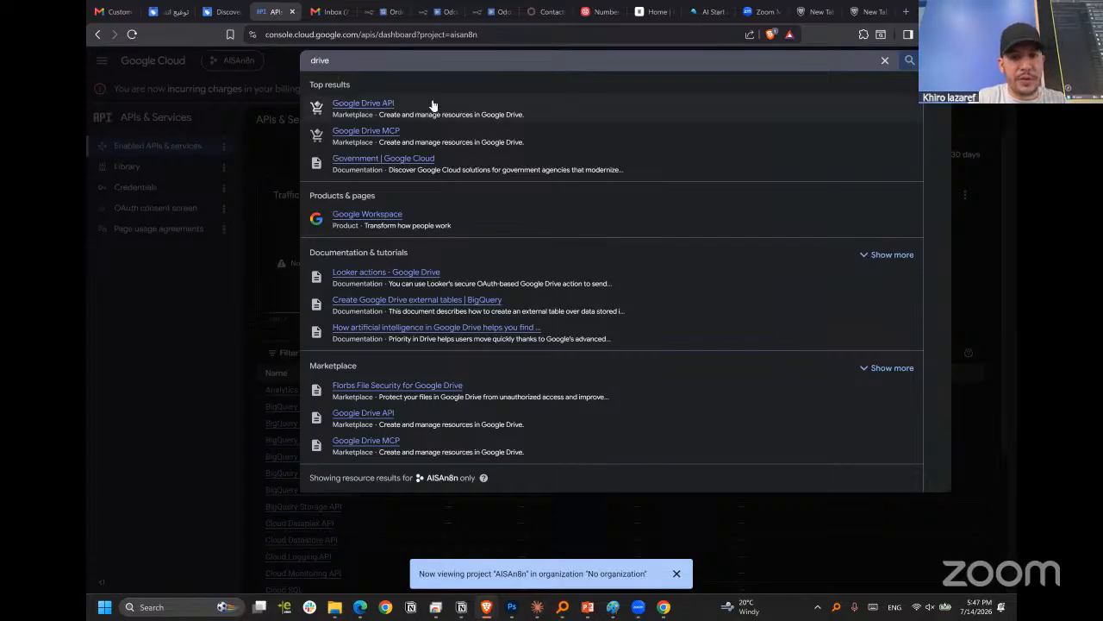
pyautogui.click(377, 107)
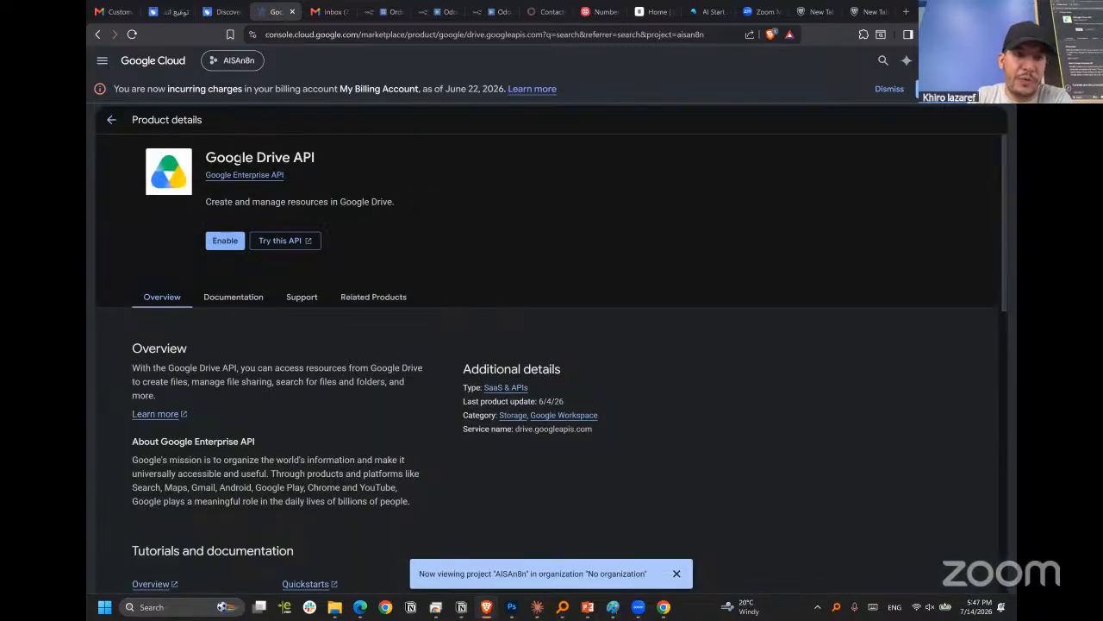
pyautogui.tripleClick(297, 157)
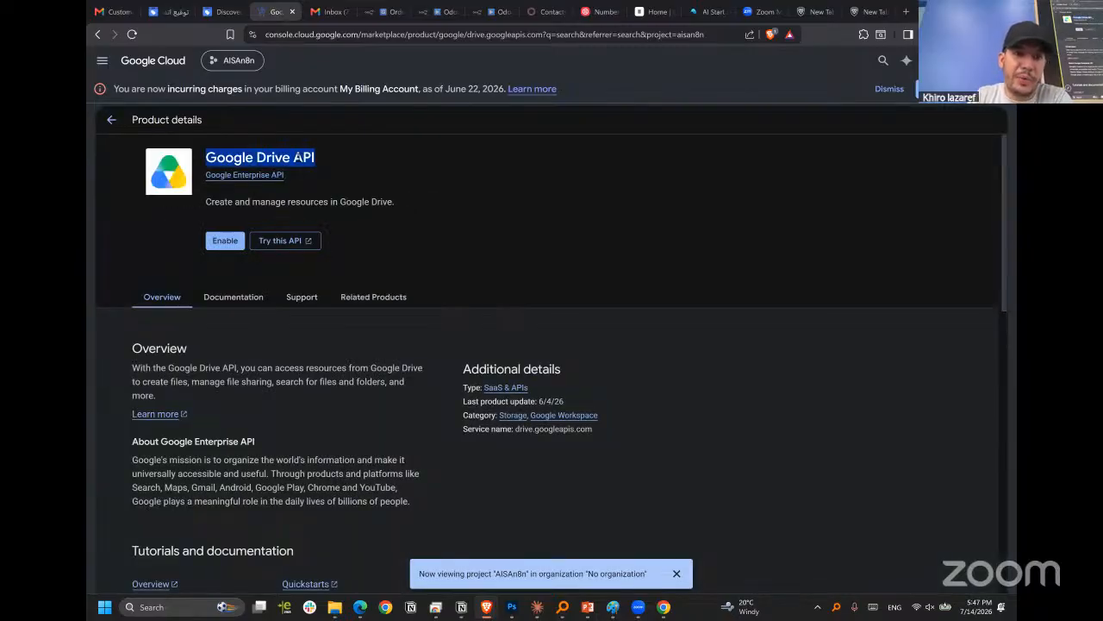
pyautogui.click(220, 244)
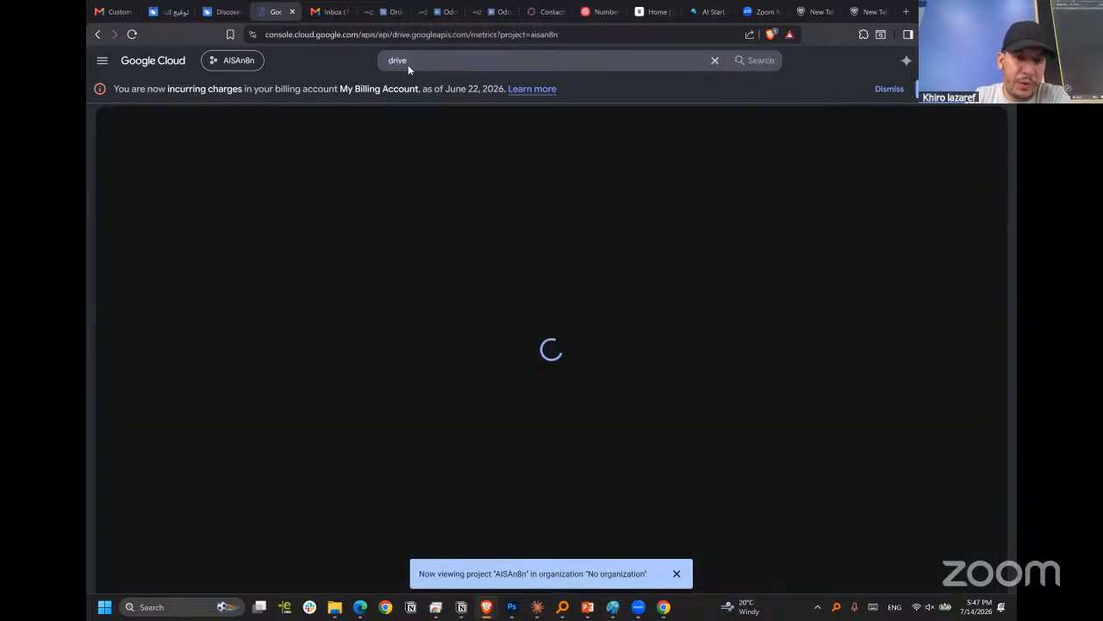
# Search the console for "gmail" and enable the Gmail API for the project.
pyautogui.click(399, 60)
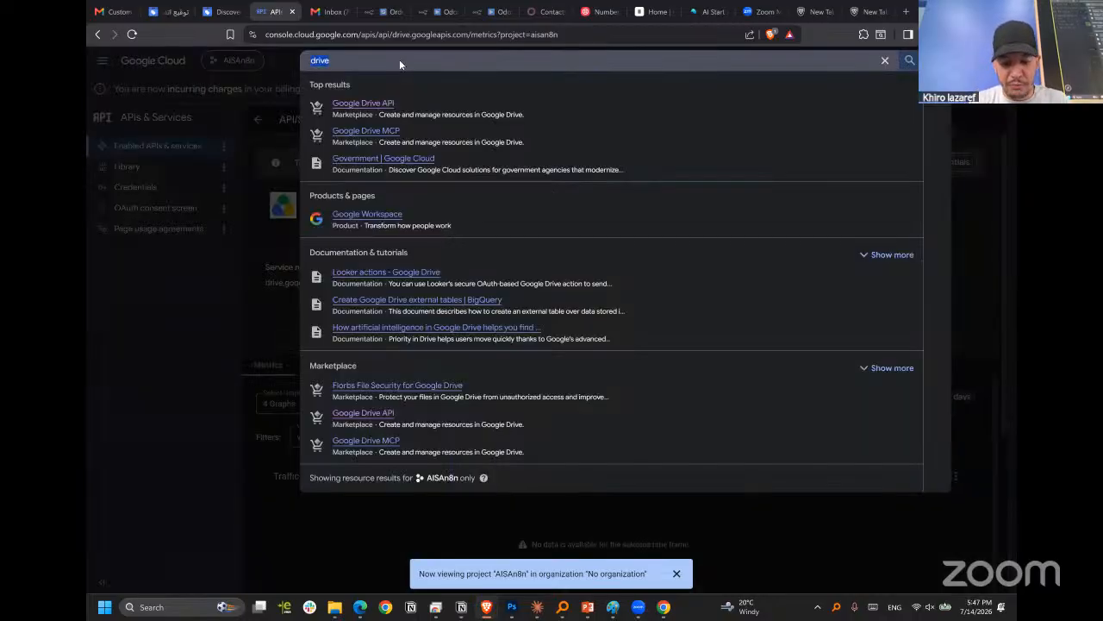
pyautogui.write('gmail')
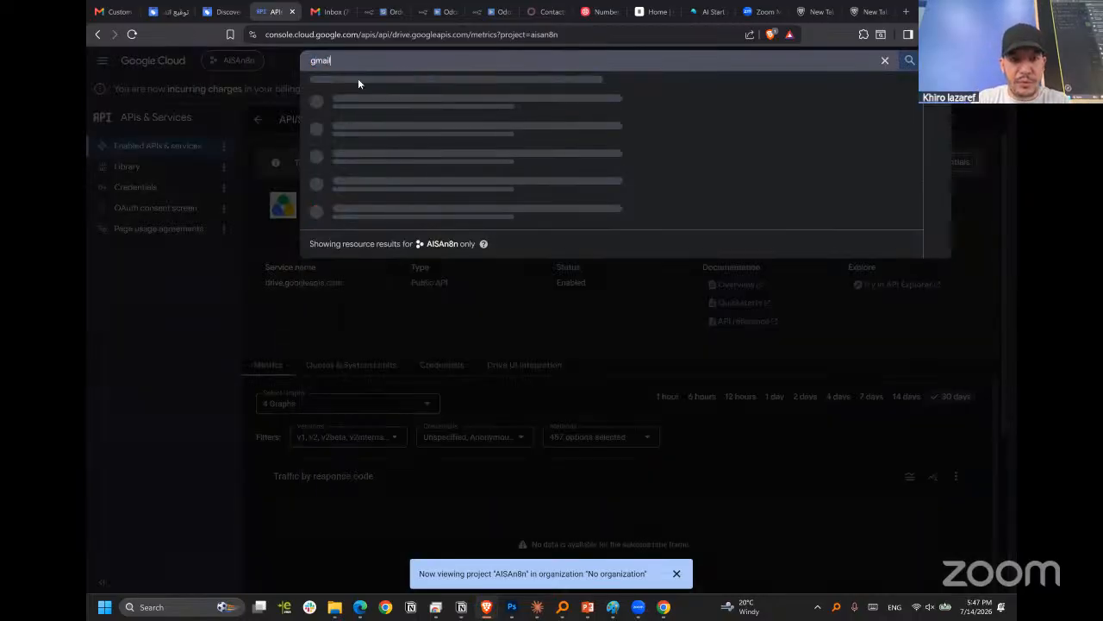
pyautogui.click(361, 103)
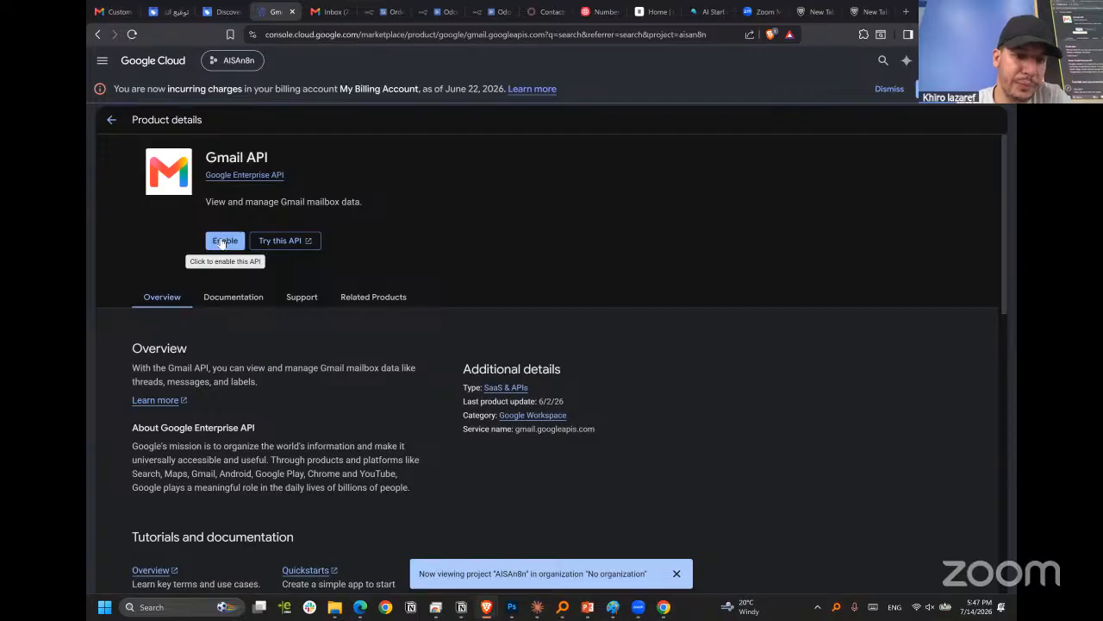
pyautogui.click(222, 241)
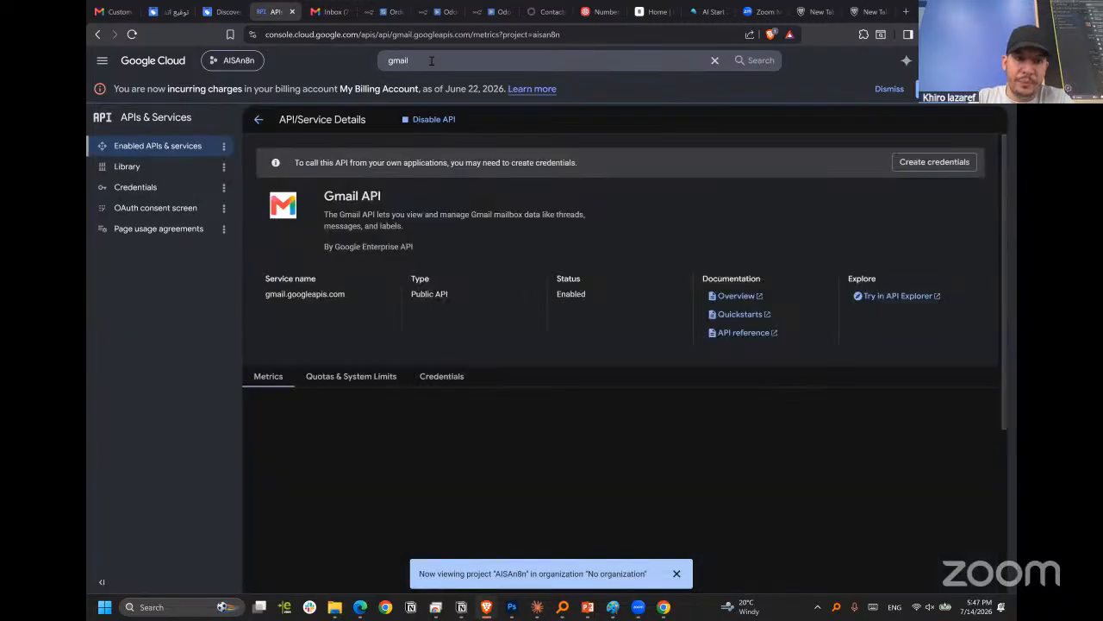
# Search the console for "calend" and enable the Google Calendar API for the project.
pyautogui.click(431, 60)
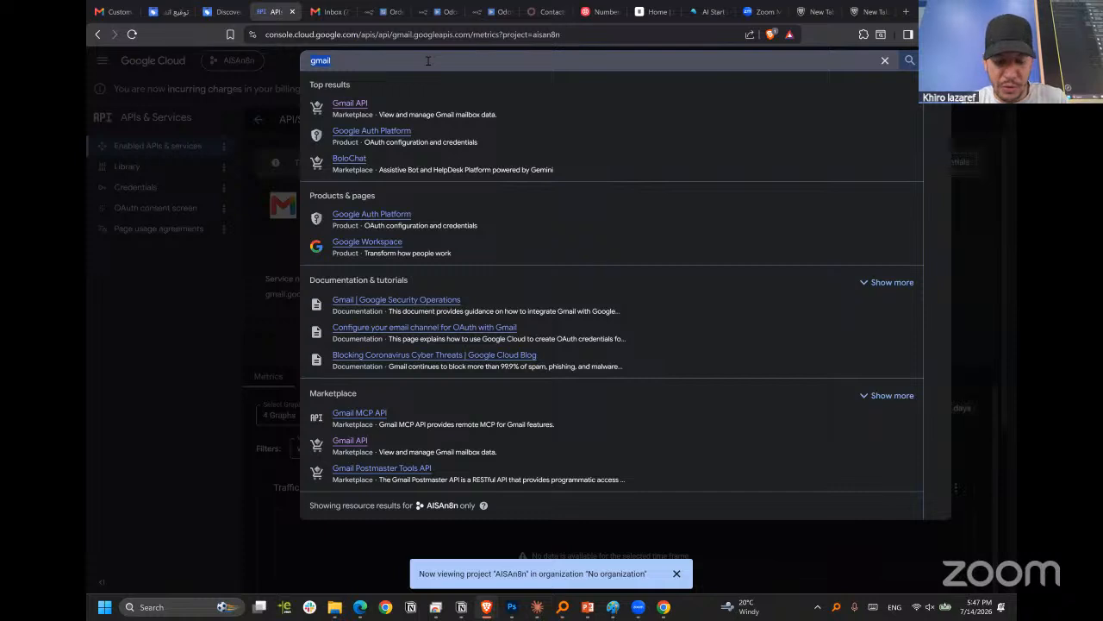
pyautogui.write('calend')
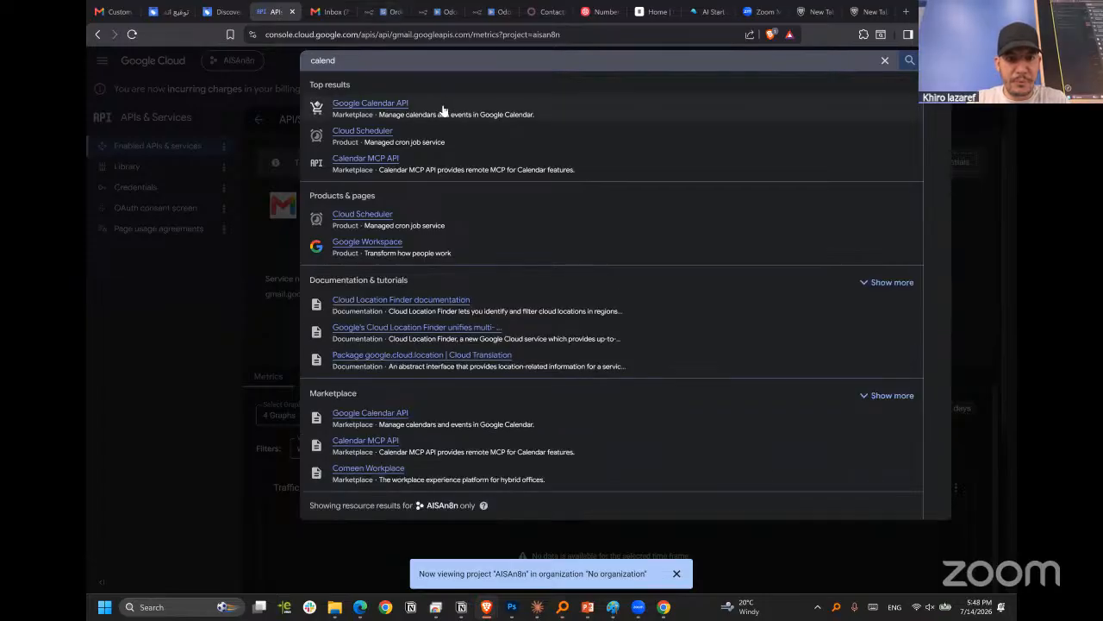
pyautogui.click(355, 104)
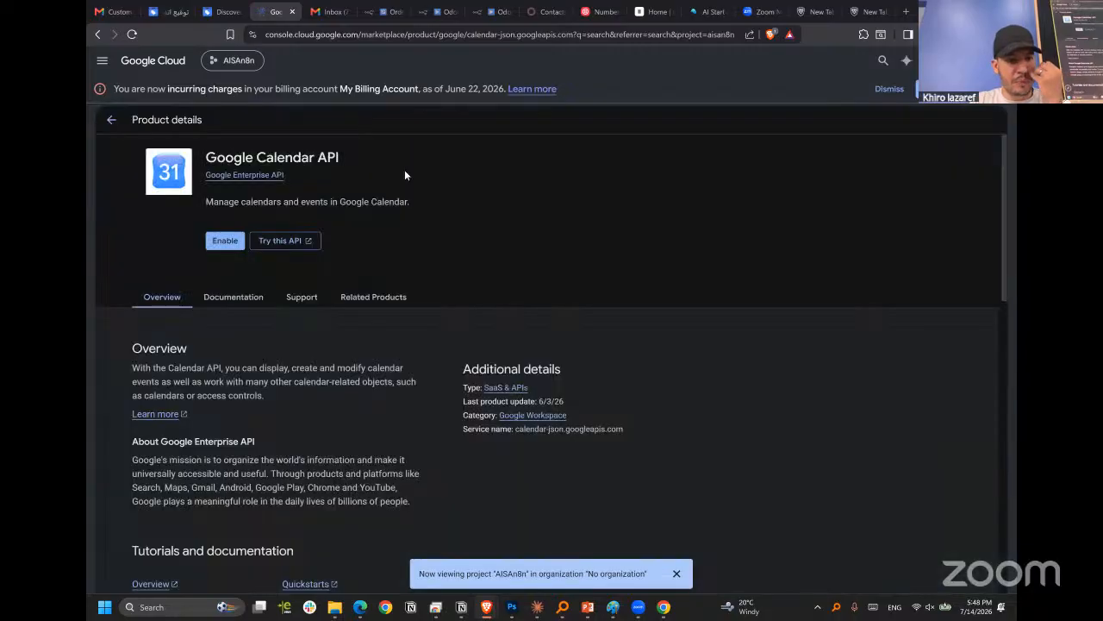
pyautogui.click(223, 242)
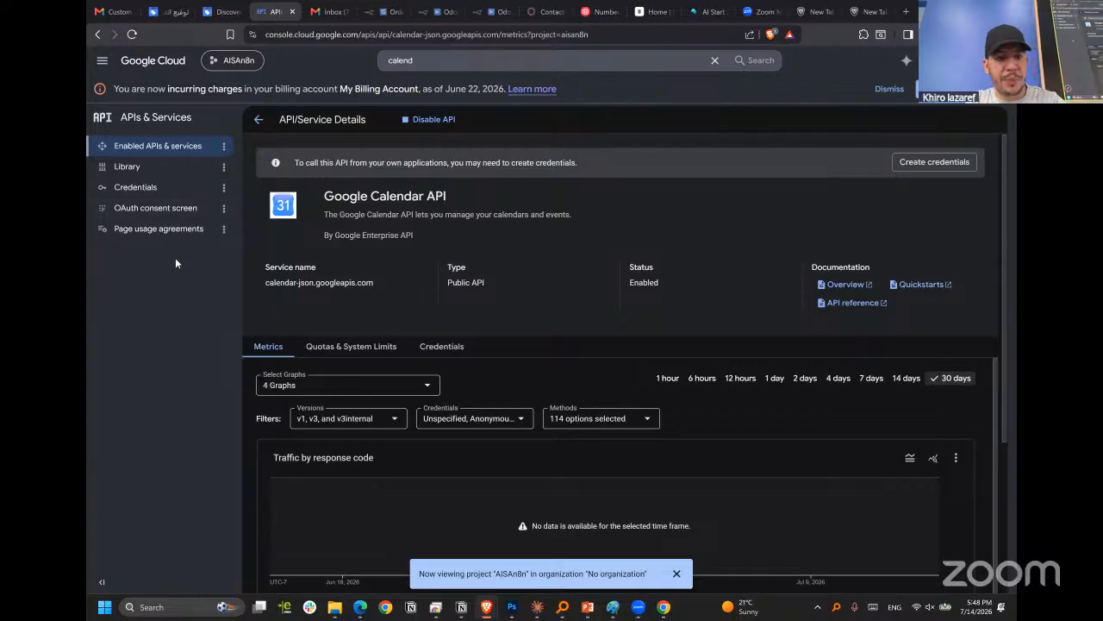
# Go from the Google Calendar API details to the project's OAuth consent screen.
pyautogui.scroll(-3, 423, 298)
pyautogui.scroll(3, 410, 317)
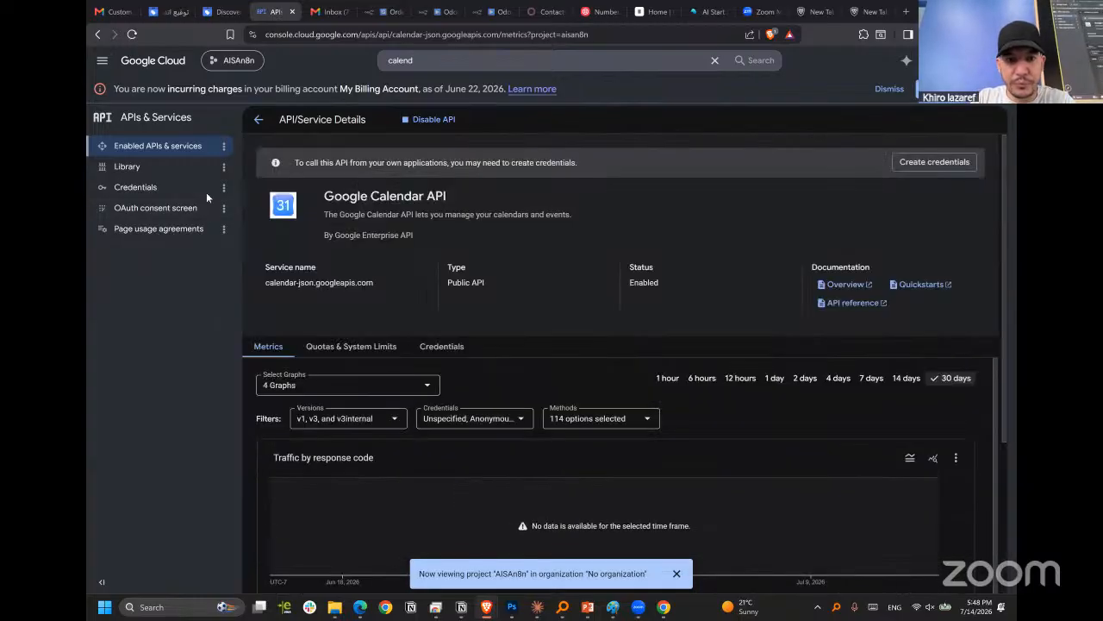
pyautogui.click(147, 229)
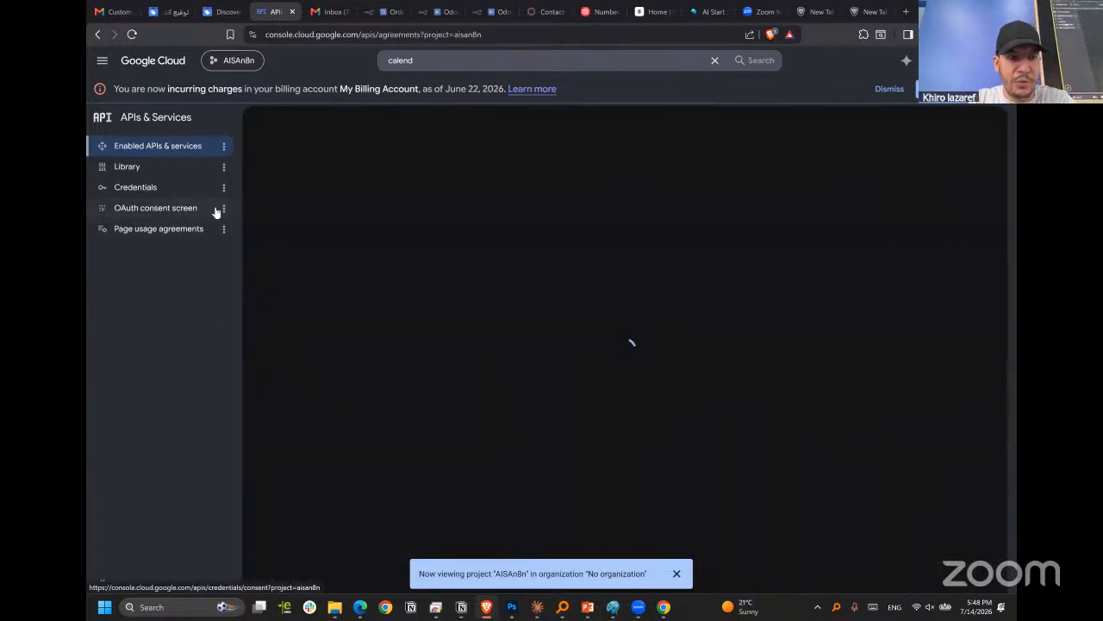
pyautogui.click(159, 208)
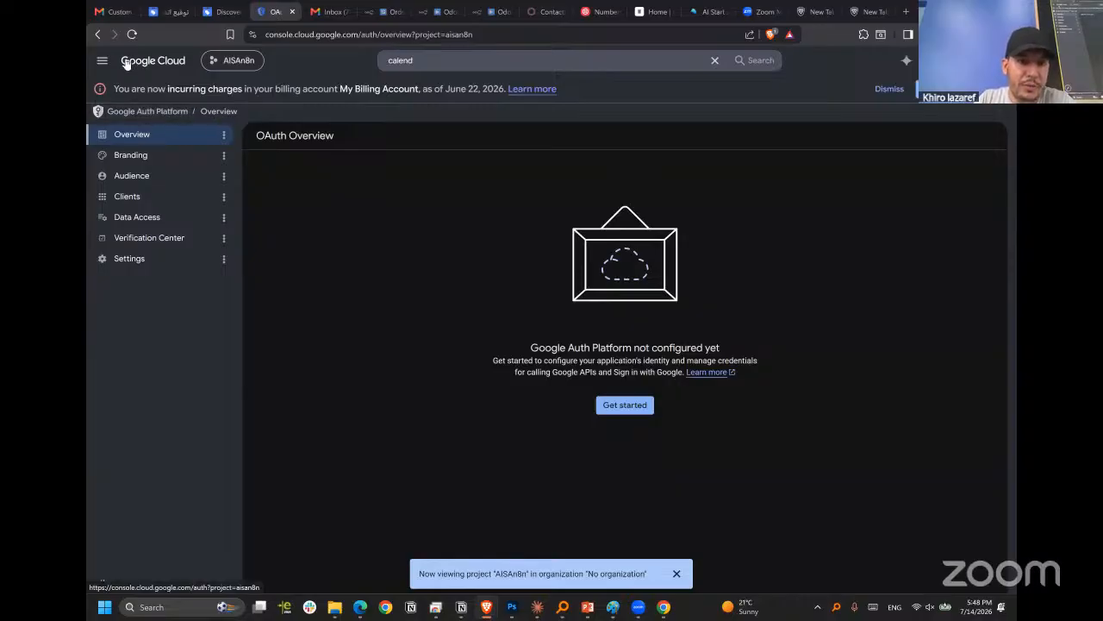
# Reopen the OAuth consent screen from APIs & Services, go to Data Access and start the Google Auth Platform configuration.
pyautogui.press('.')
pyautogui.moveTo(207, 278)
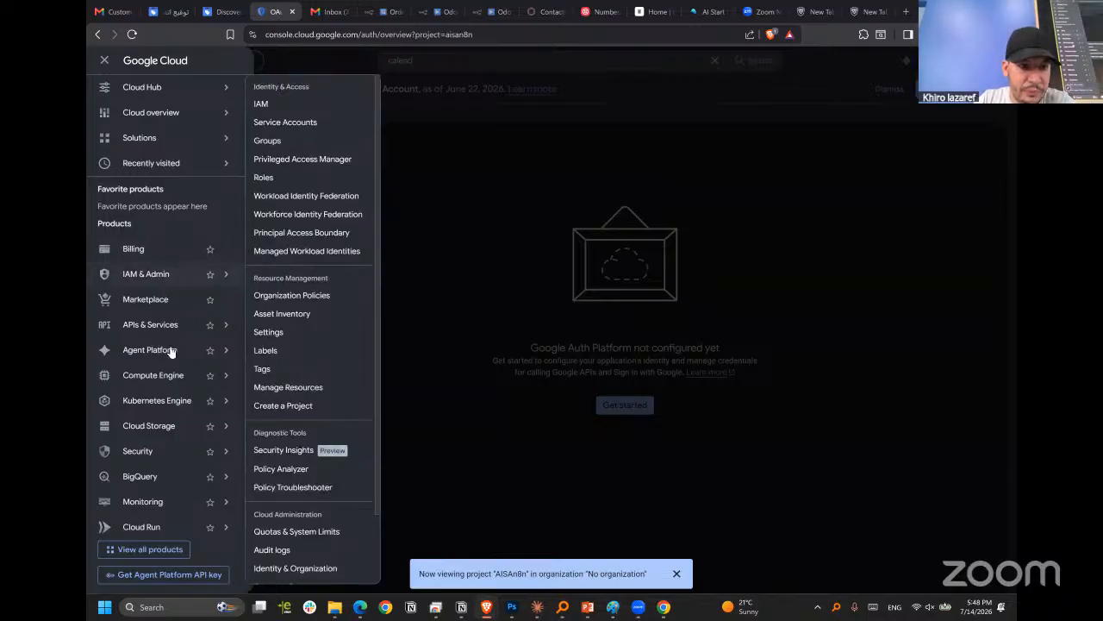
pyautogui.moveTo(183, 329)
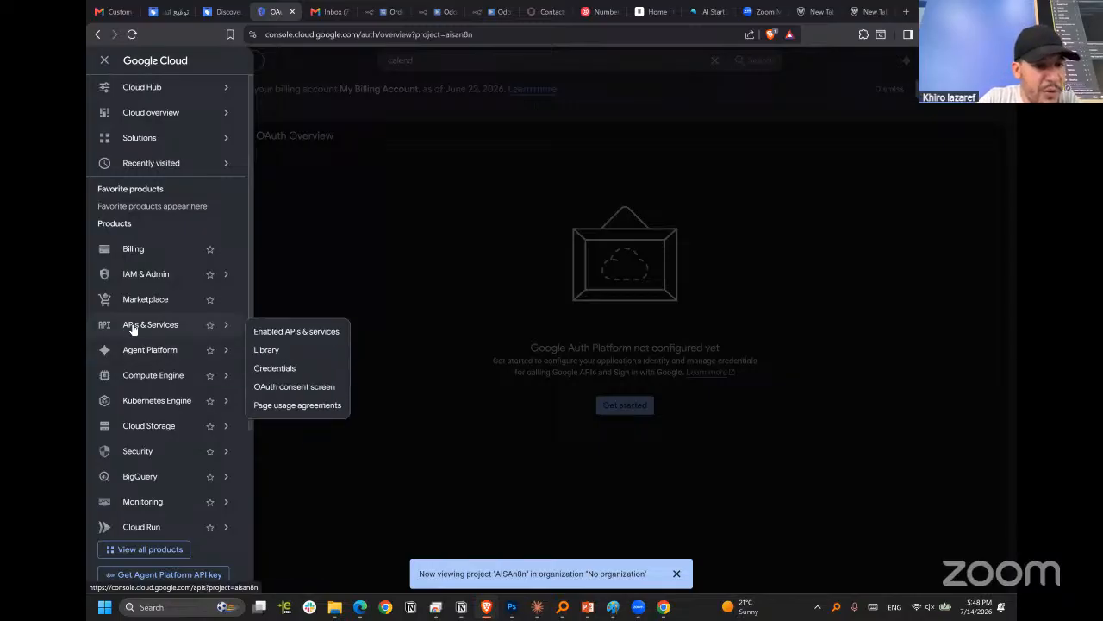
pyautogui.click(275, 387)
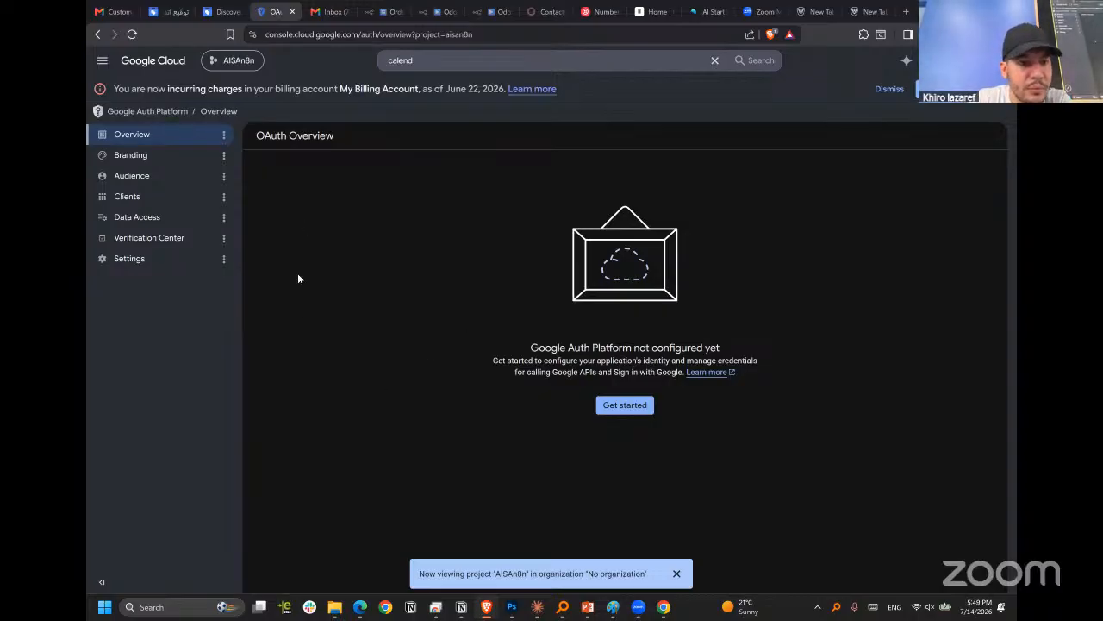
pyautogui.click(153, 221)
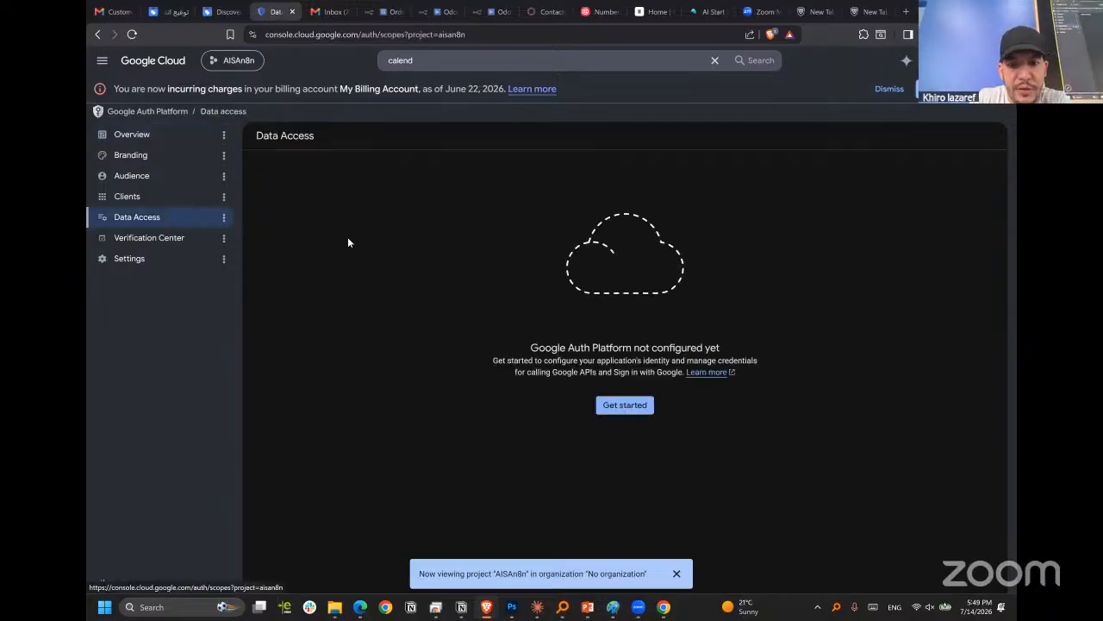
pyautogui.click(613, 404)
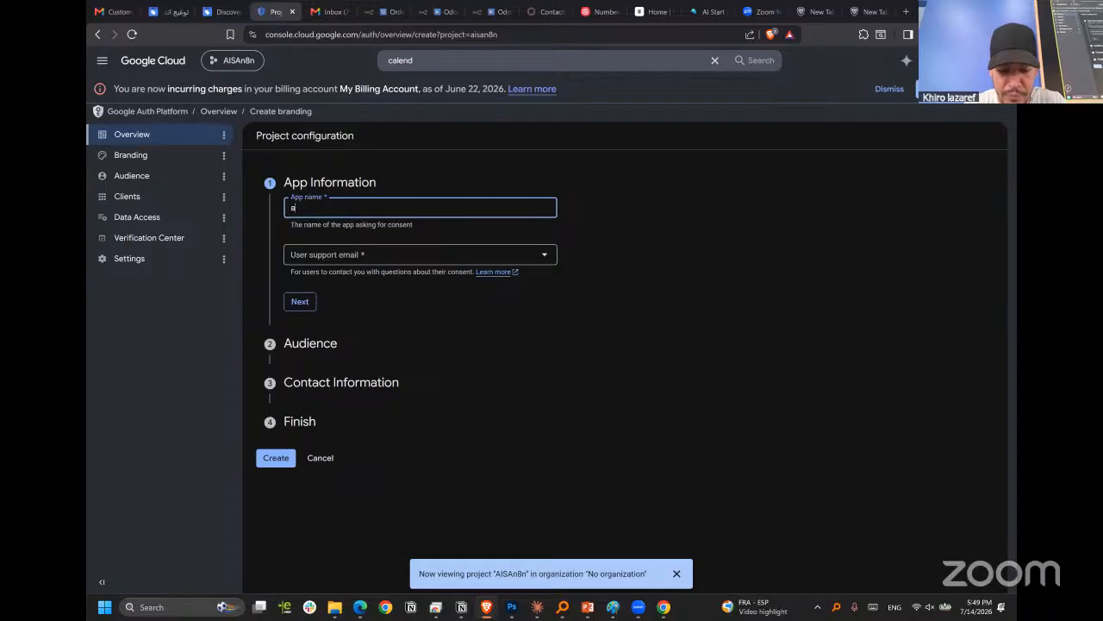
# Name the app n8napp, choose the account's e-mail as the user support e-mail and complete the App Information section.
pyautogui.write('n8napp')
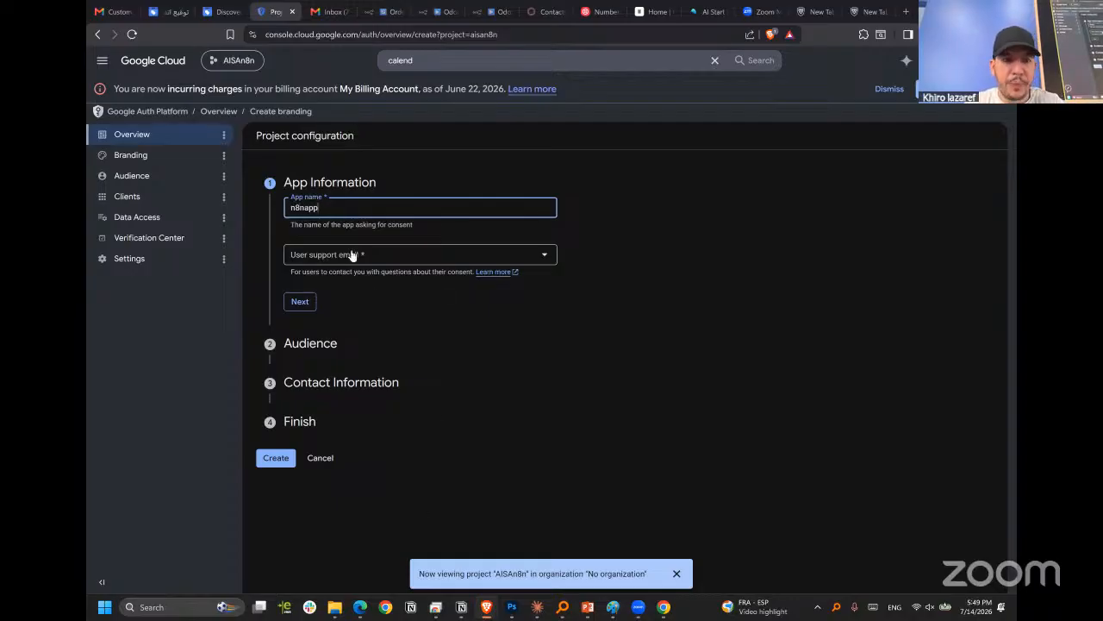
pyautogui.click(351, 255)
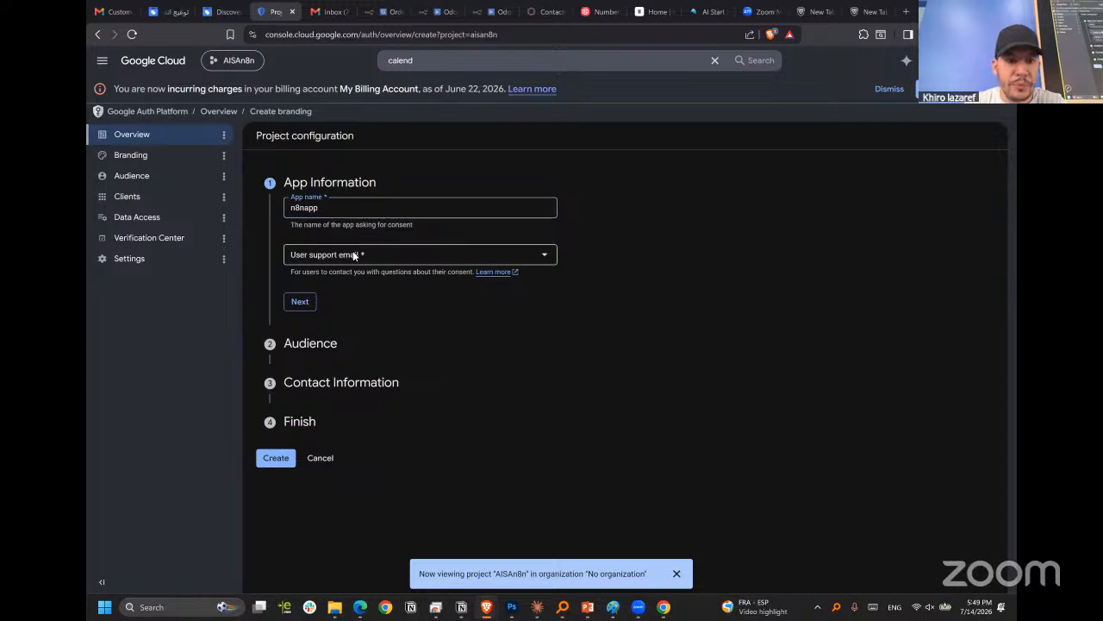
pyautogui.click(439, 260)
pyautogui.click(351, 255)
pyautogui.click(349, 262)
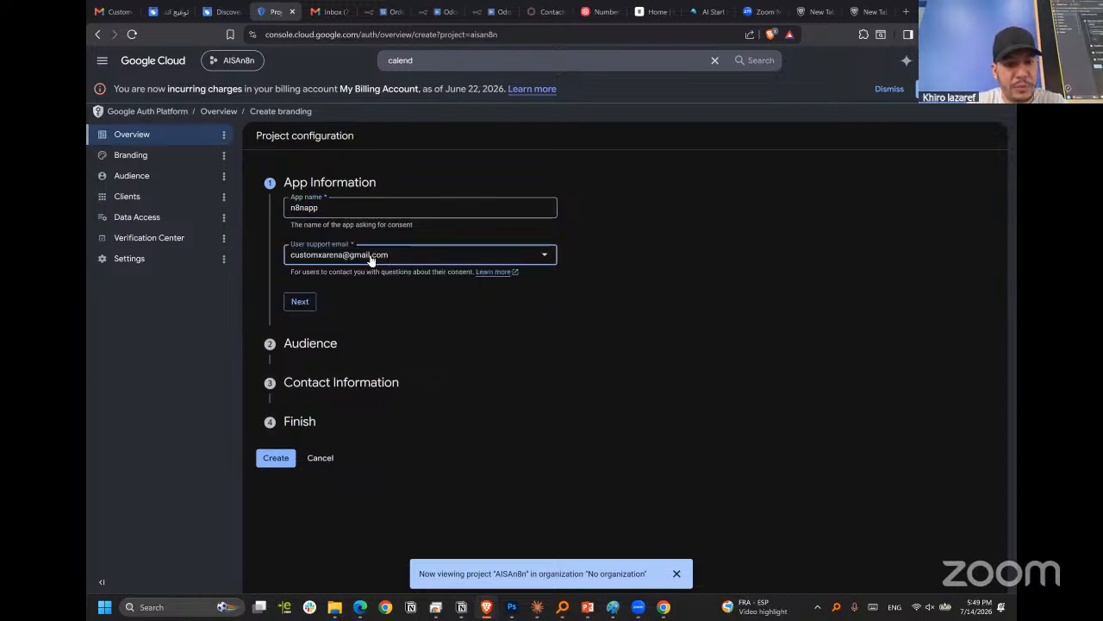
pyautogui.click(300, 302)
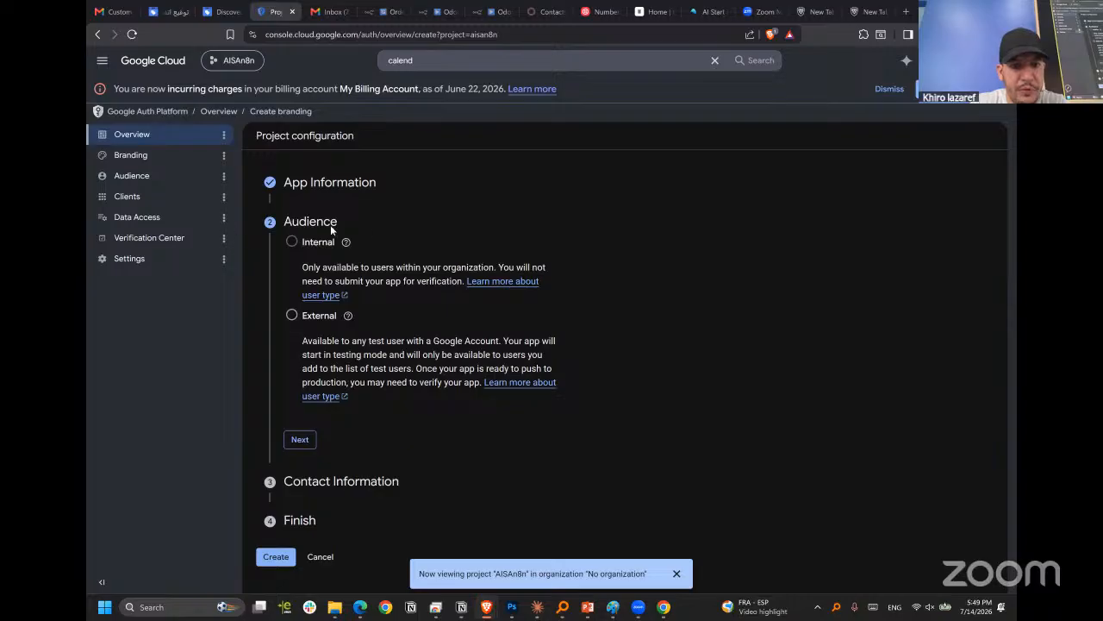
# Set the audience to External and enter the developer's e-mail address as the contact information.
pyautogui.click(292, 315)
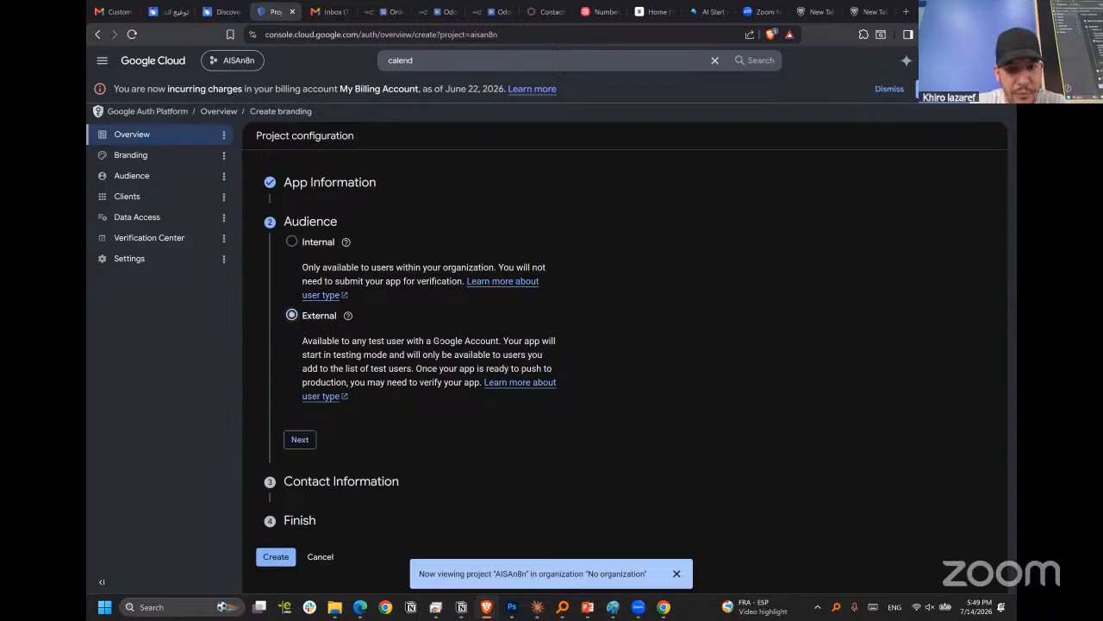
pyautogui.click(300, 441)
pyautogui.click(319, 288)
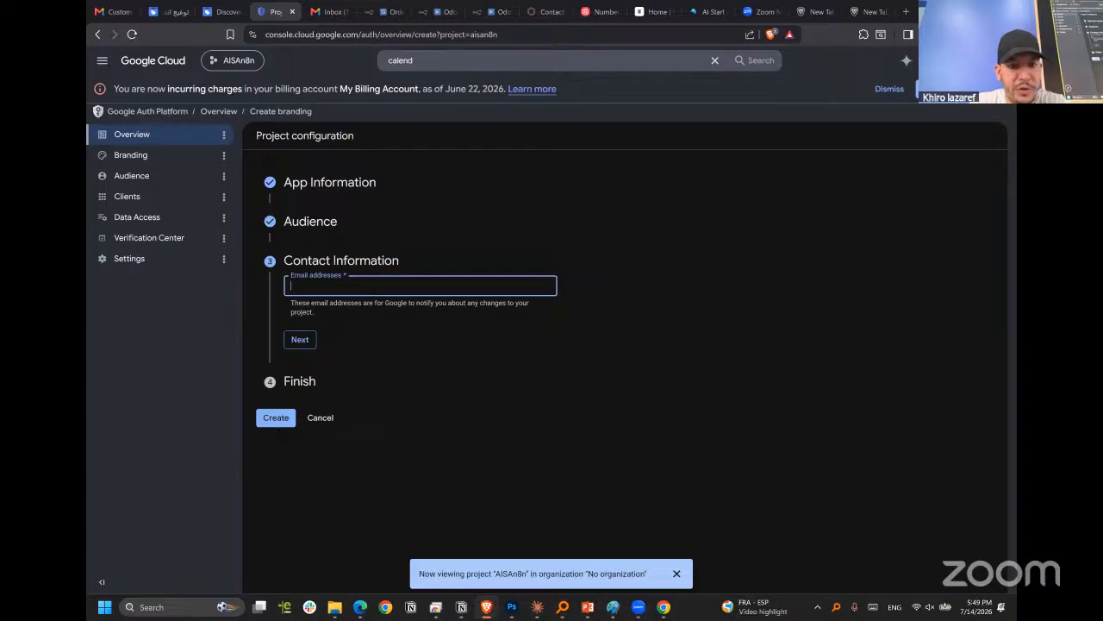
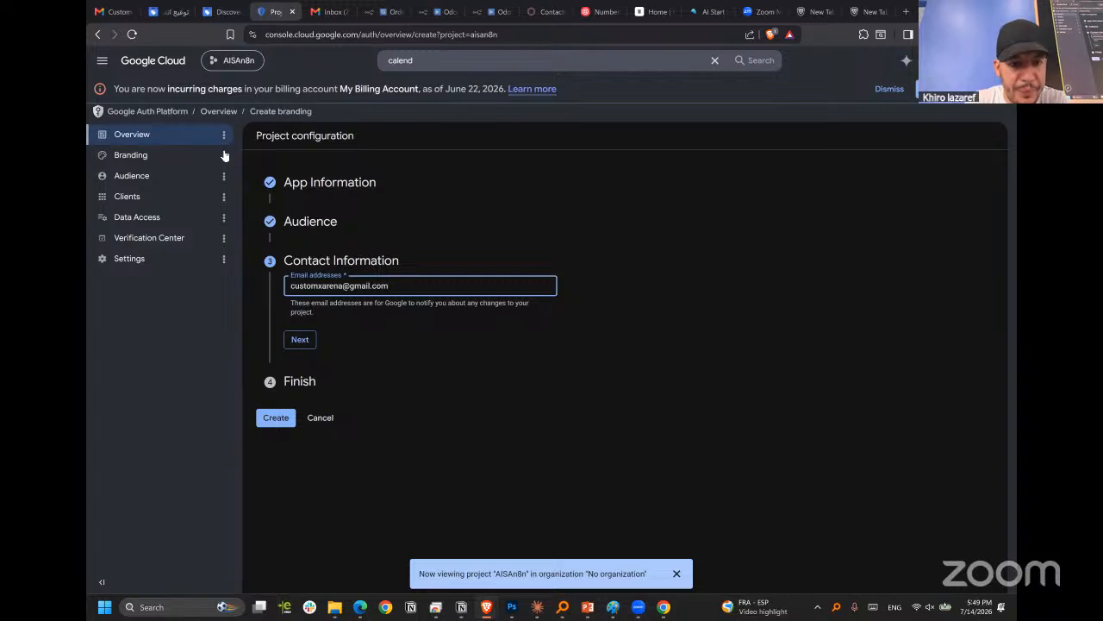
pyautogui.click(300, 340)
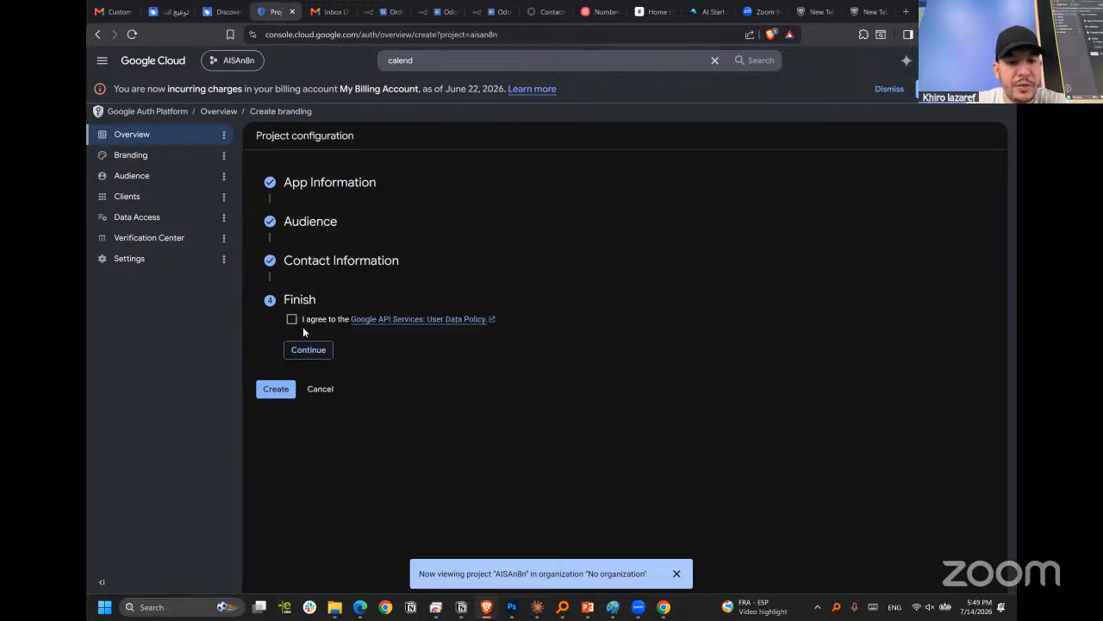
# Agree to the Google API Services User Data Policy and create the OAuth configuration.
pyautogui.click(293, 321)
pyautogui.click(306, 350)
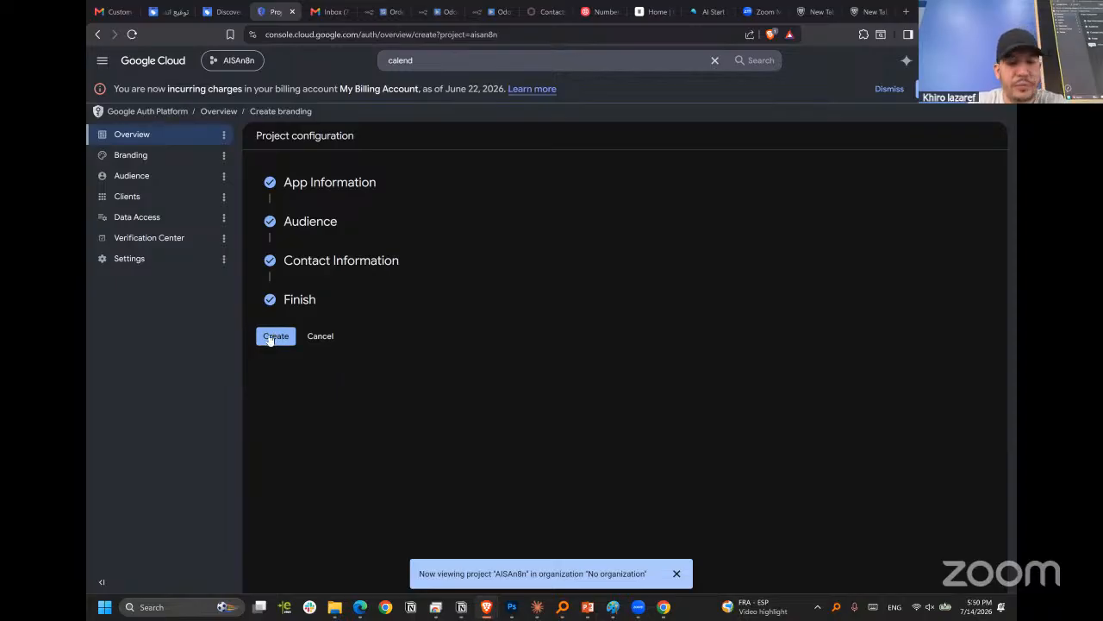
pyautogui.click(269, 337)
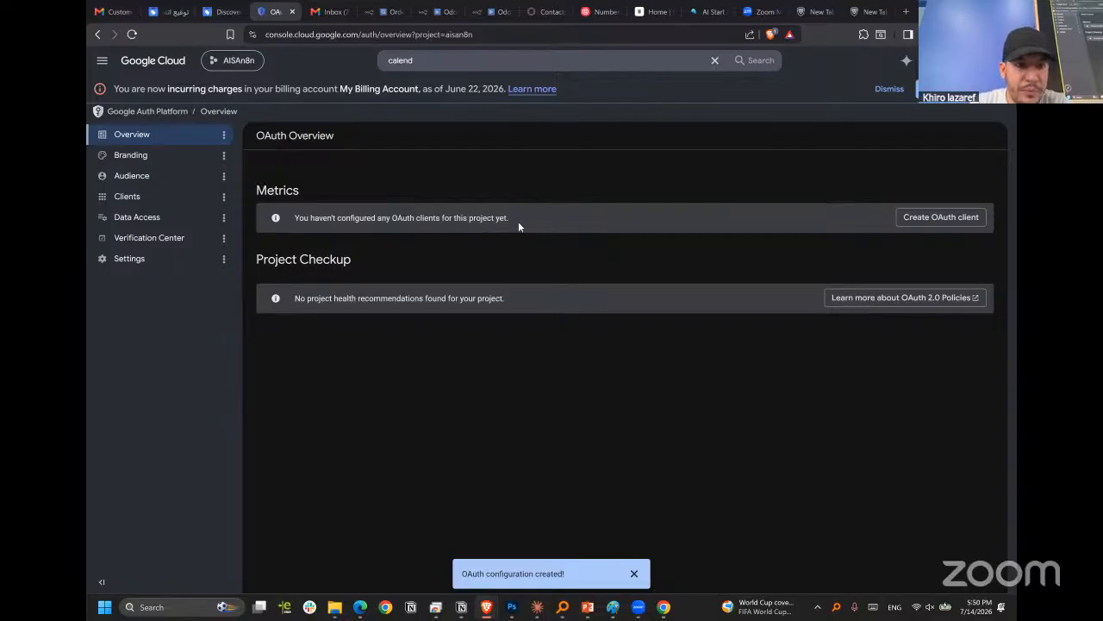
# Start a new OAuth client with the application type Web application, keeping the name Web client 1.
pyautogui.click(136, 195)
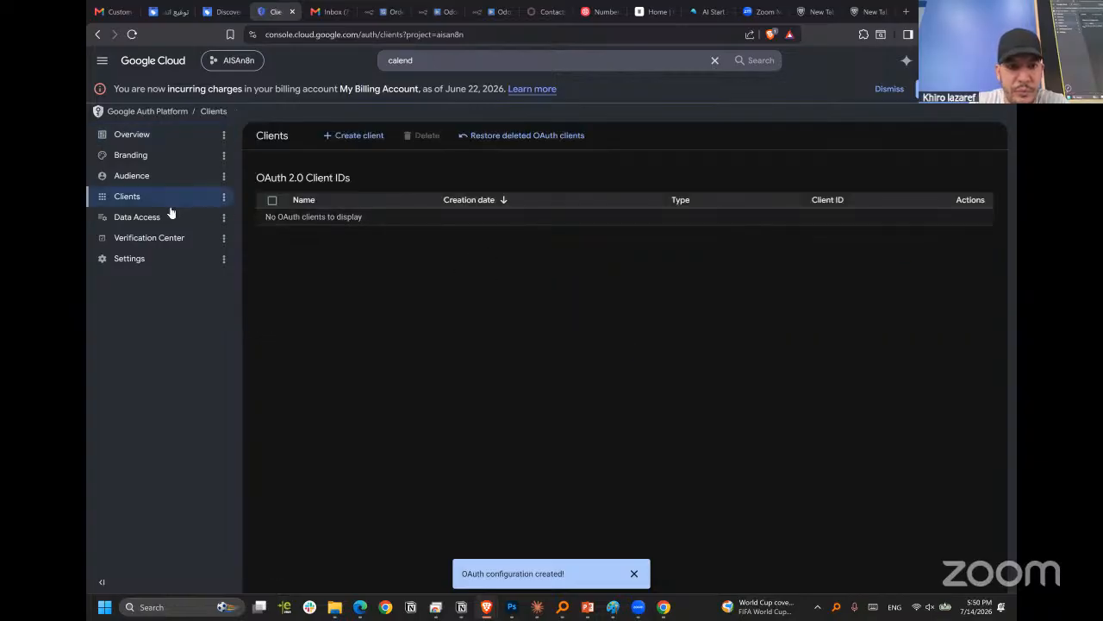
pyautogui.click(344, 137)
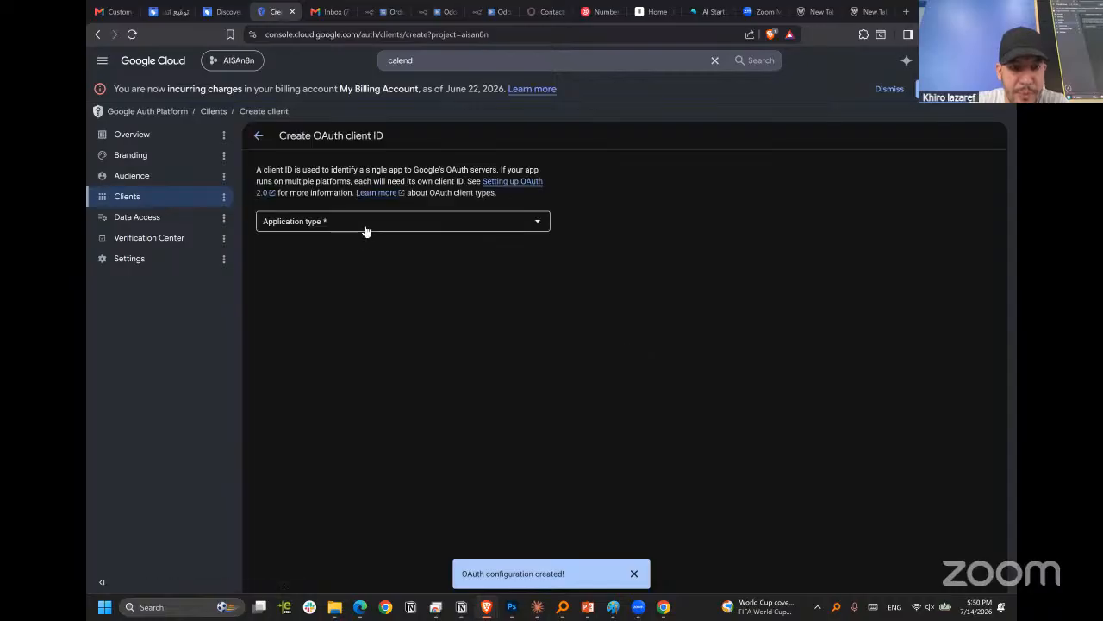
pyautogui.click(365, 230)
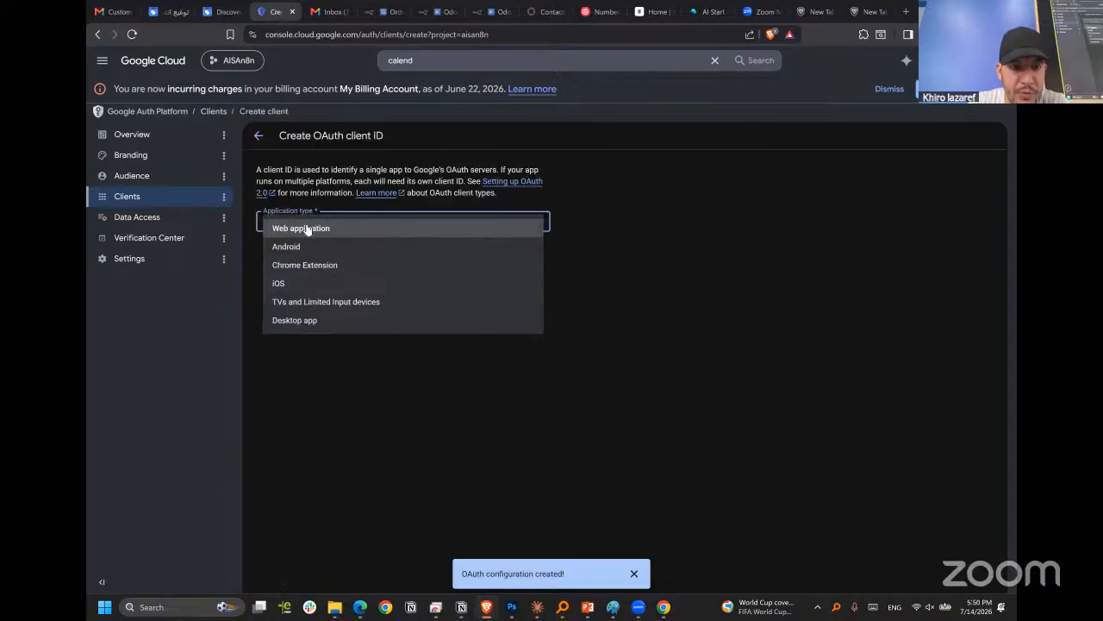
pyautogui.click(301, 230)
pyautogui.click(387, 262)
pyautogui.scroll(-1, 377, 377)
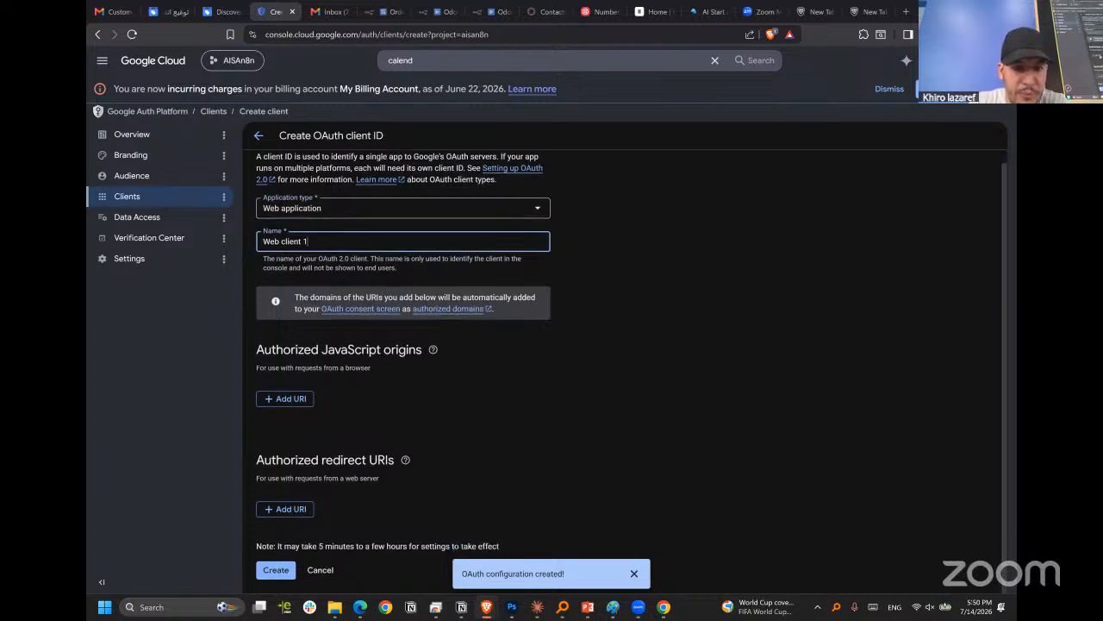
# Add an empty entry under the client's Authorized redirect URIs.
pyautogui.moveTo(263, 460); pyautogui.dragTo(367, 461)
pyautogui.click(369, 460)
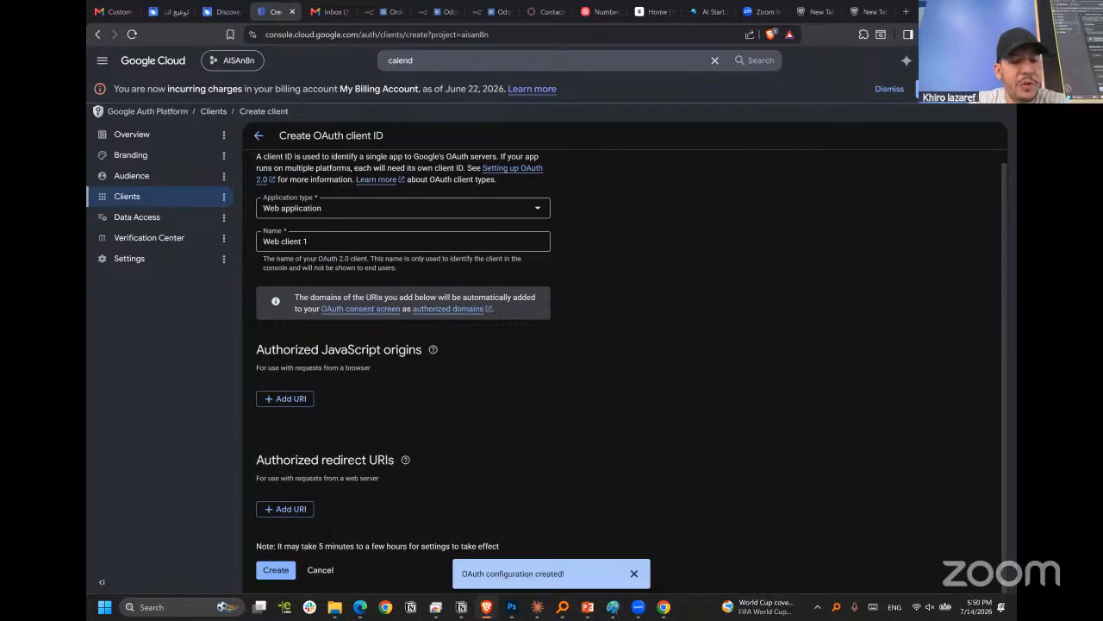
pyautogui.moveTo(405, 463)
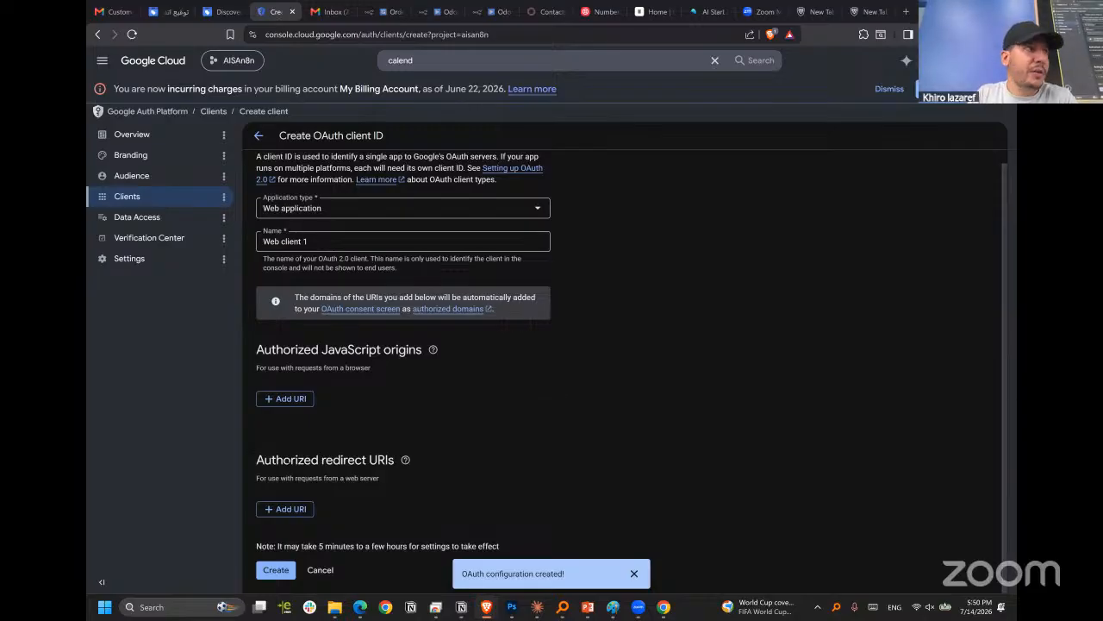
pyautogui.click(286, 512)
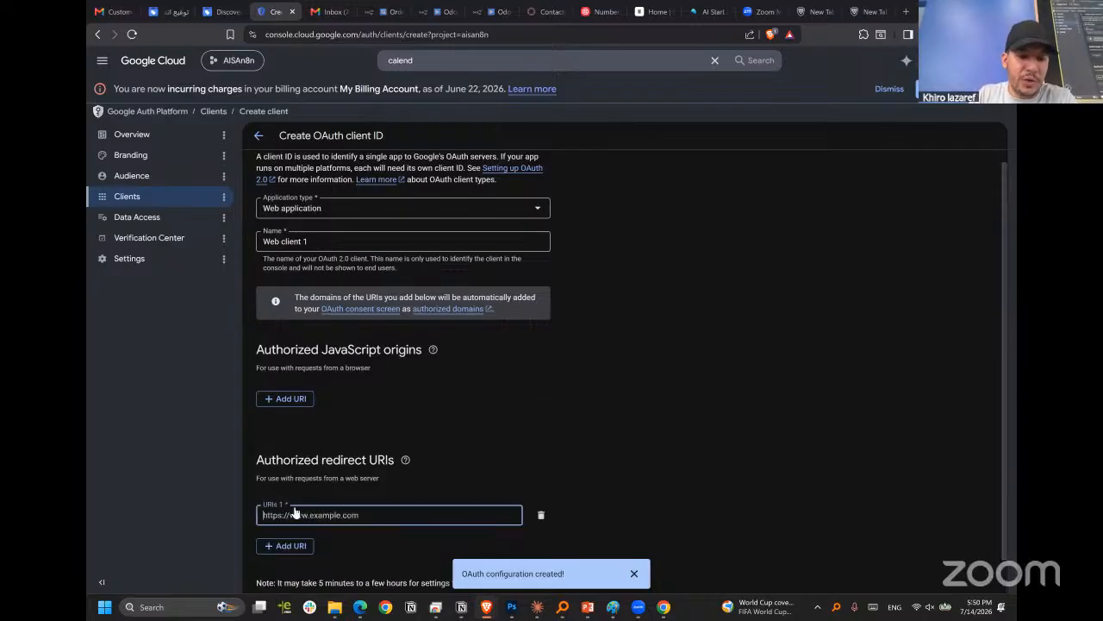
pyautogui.scroll(-2, 282, 520)
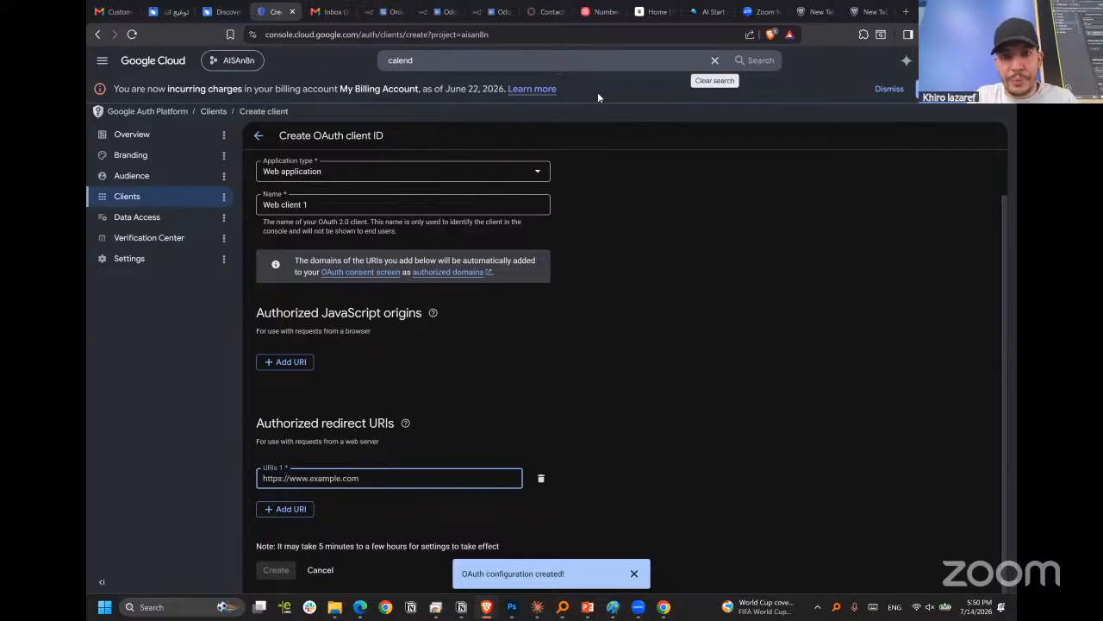
pyautogui.click(424, 17)
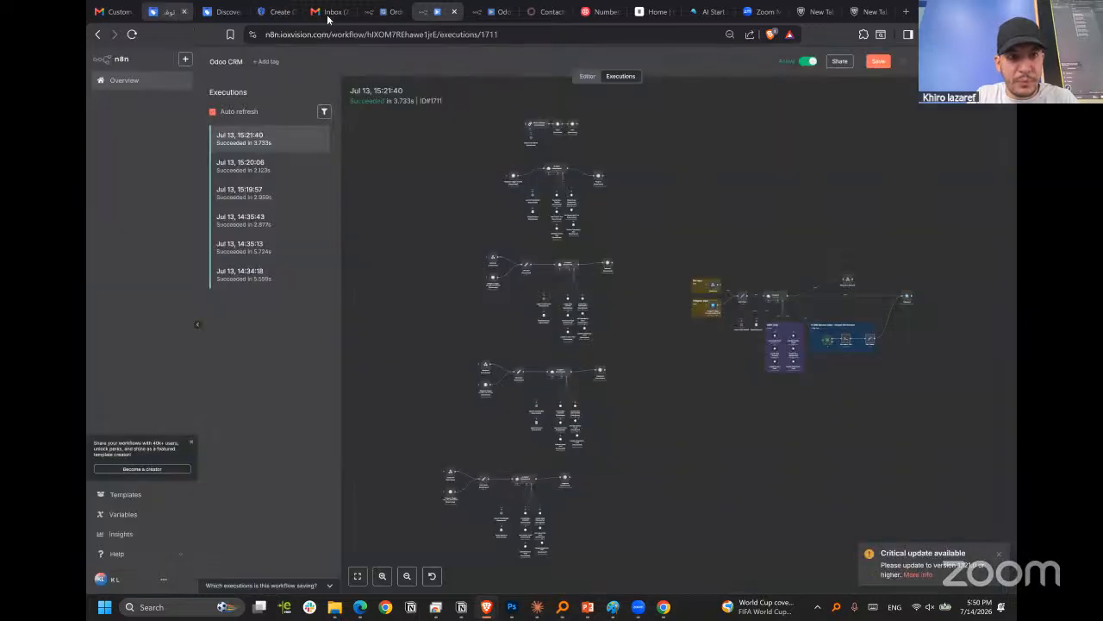
pyautogui.click(384, 12)
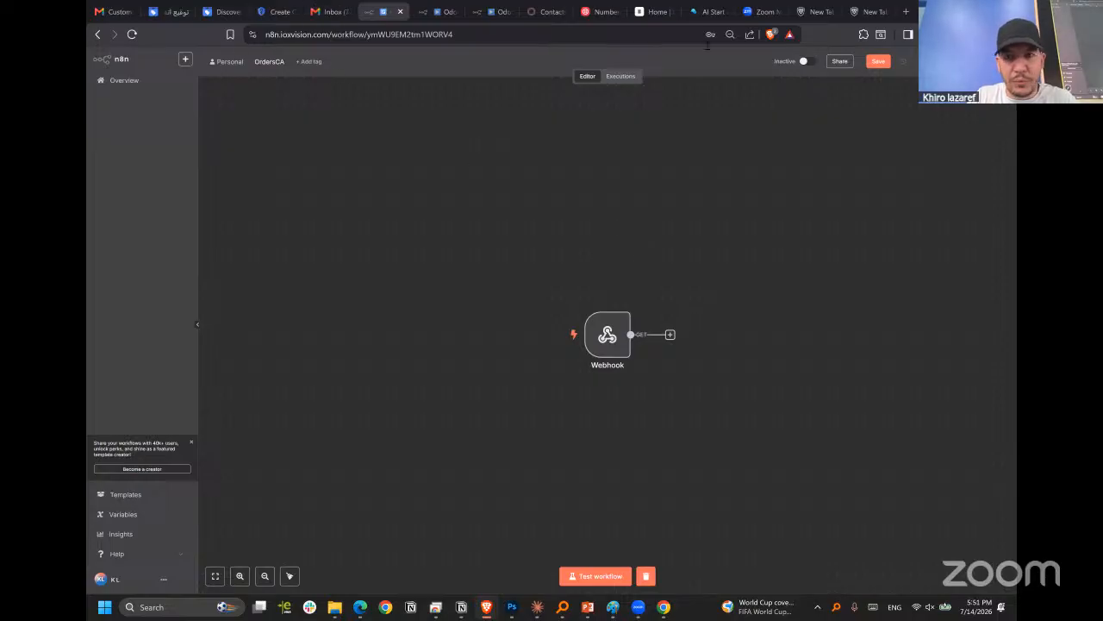
pyautogui.click(220, 12)
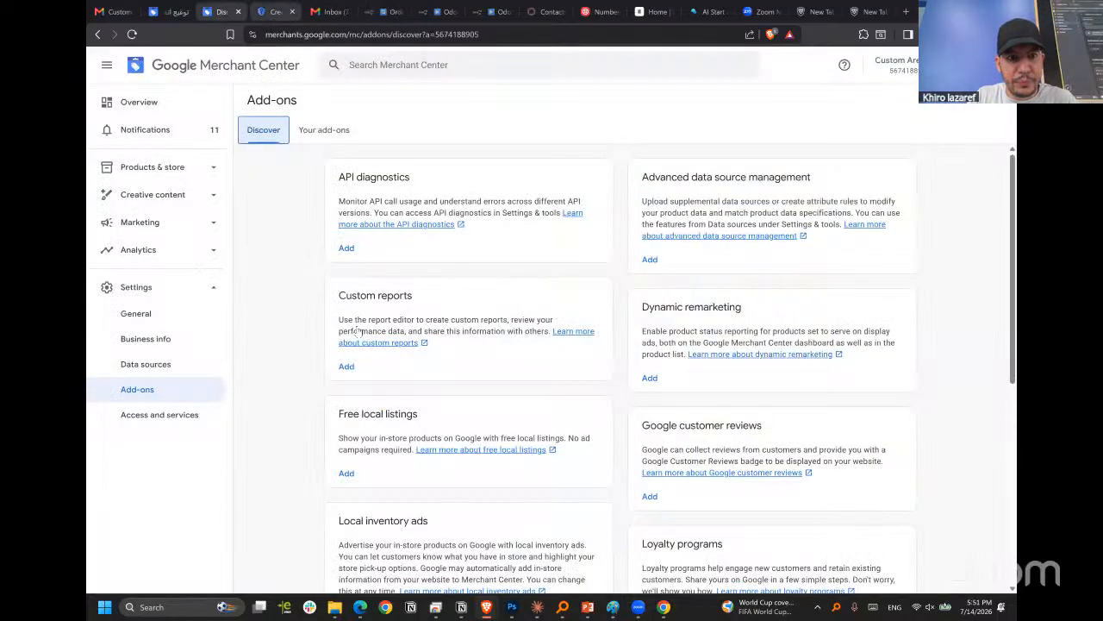
pyautogui.click(277, 13)
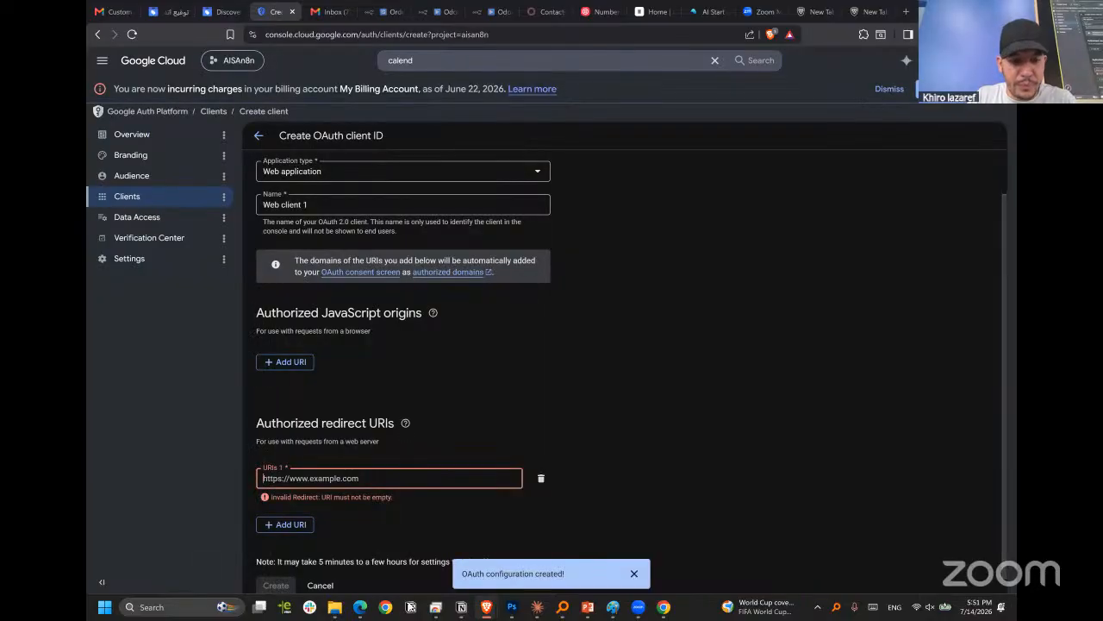
pyautogui.click(360, 607)
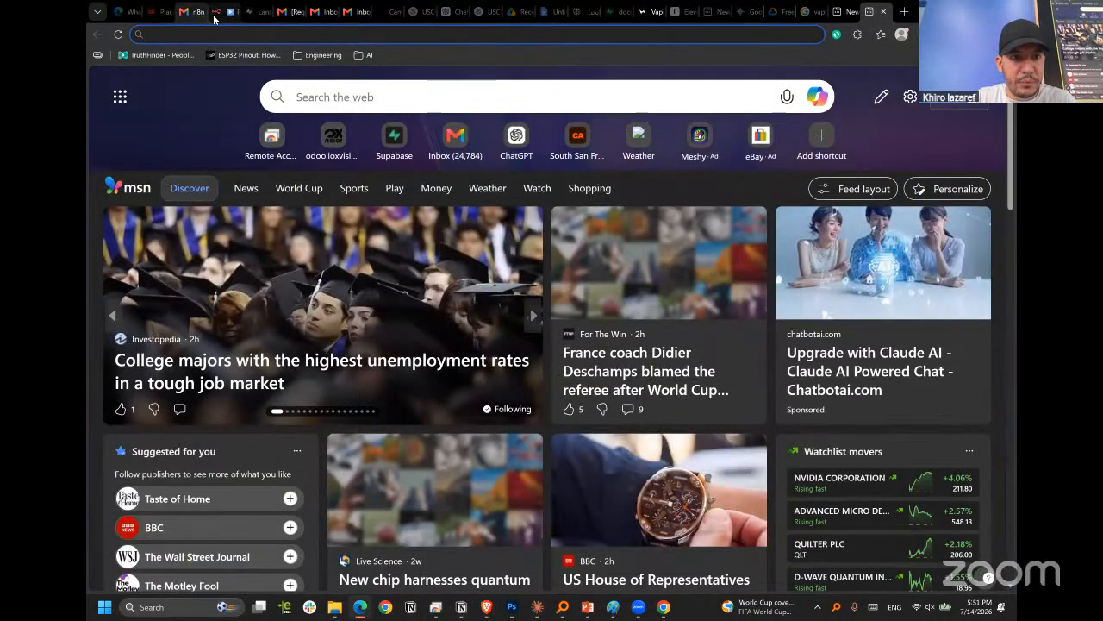
pyautogui.click(216, 13)
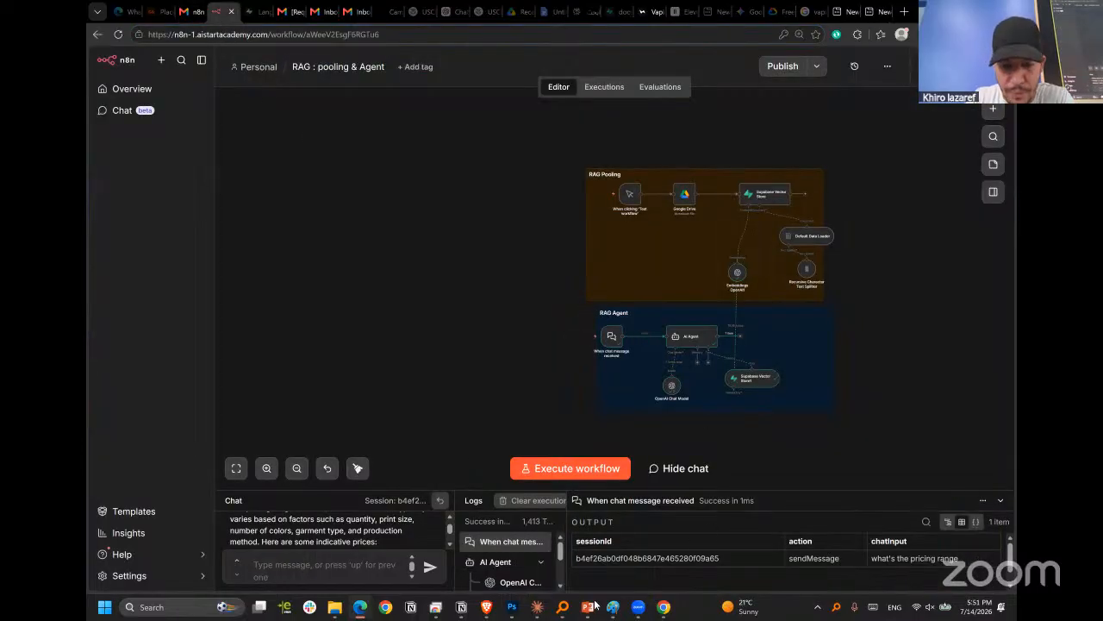
# Switch to the n8n window with My workflow 23 and check the instance's domain in its web address.
pyautogui.moveTo(486, 610)
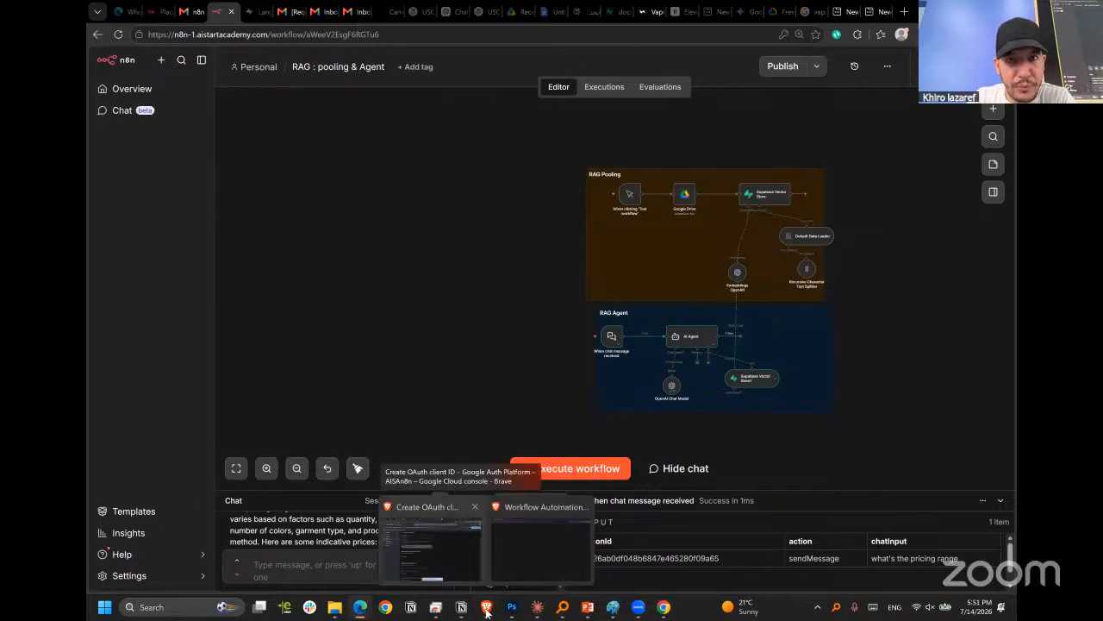
pyautogui.click(486, 609)
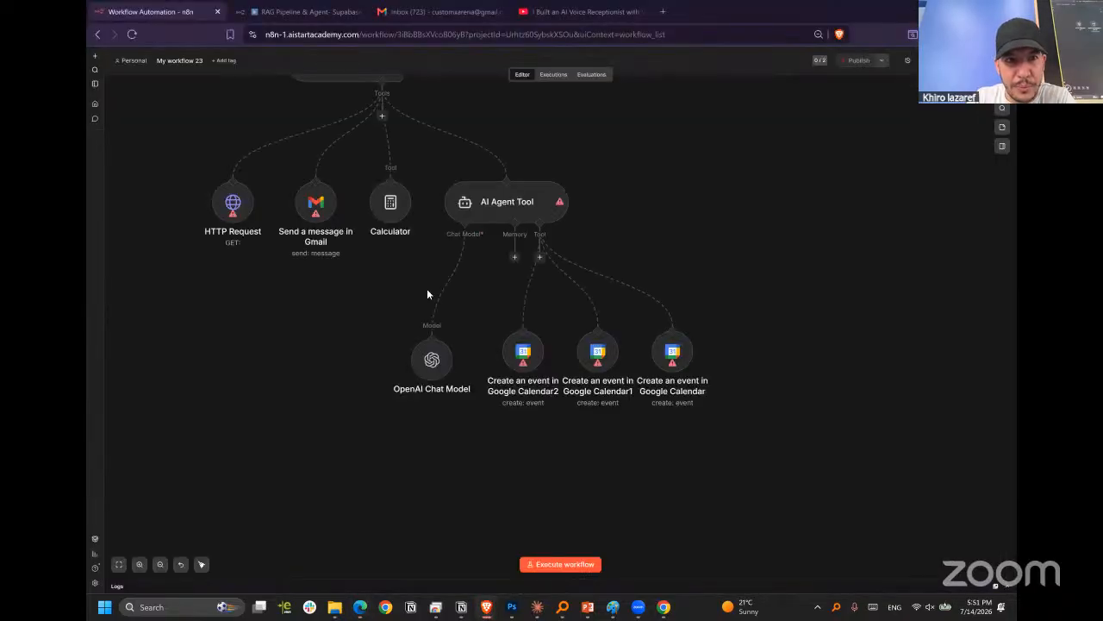
pyautogui.scroll(4, 597, 287)
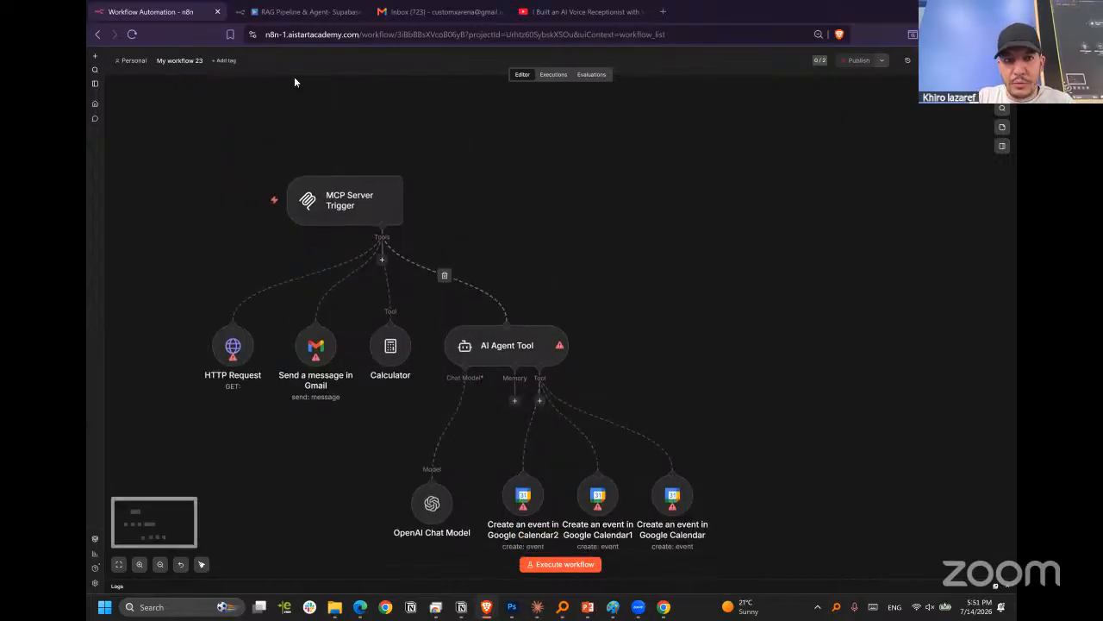
pyautogui.moveTo(312, 35); pyautogui.dragTo(339, 34)
pyautogui.click(339, 35)
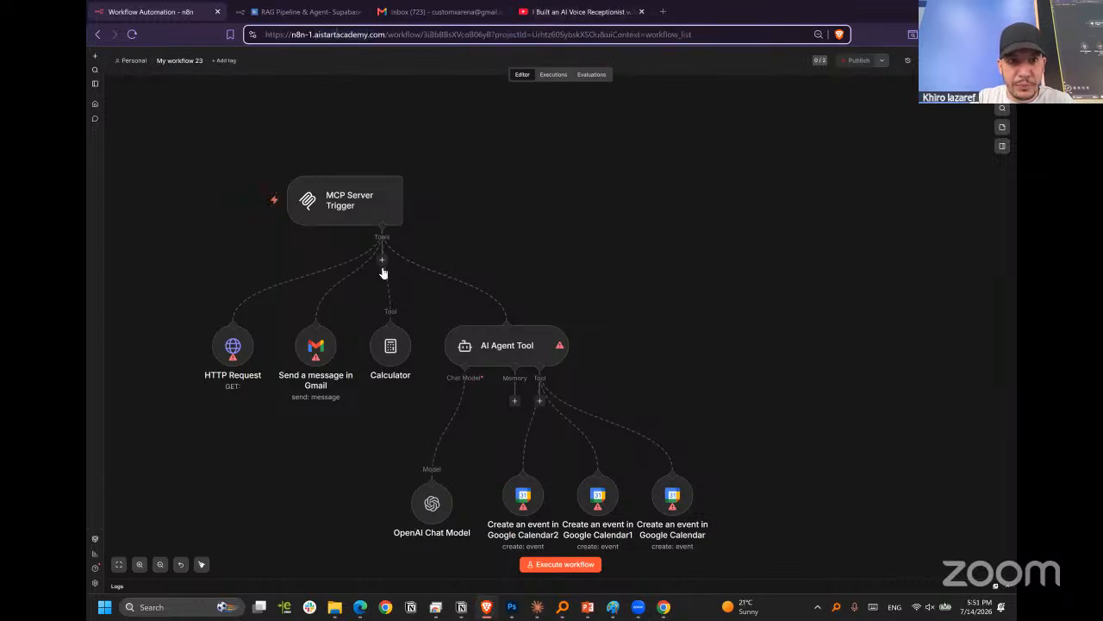
# Open the n8ntest_gmail_mine credential of the Send a message in Gmail node to view its OAuth connection details.
pyautogui.click(313, 348)
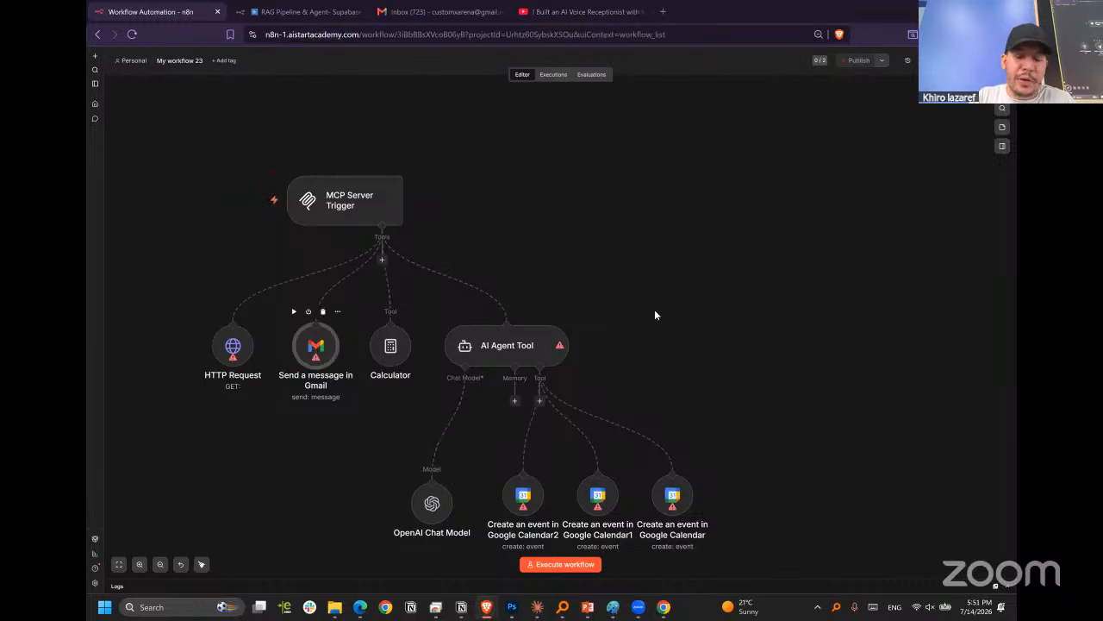
pyautogui.doubleClick(312, 354)
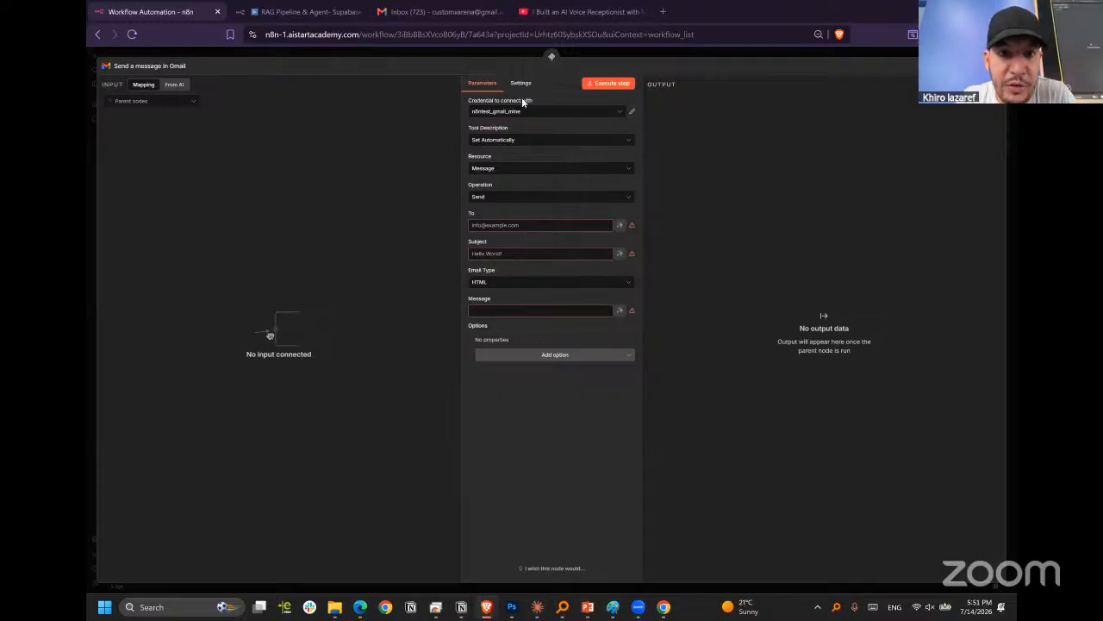
pyautogui.click(538, 112)
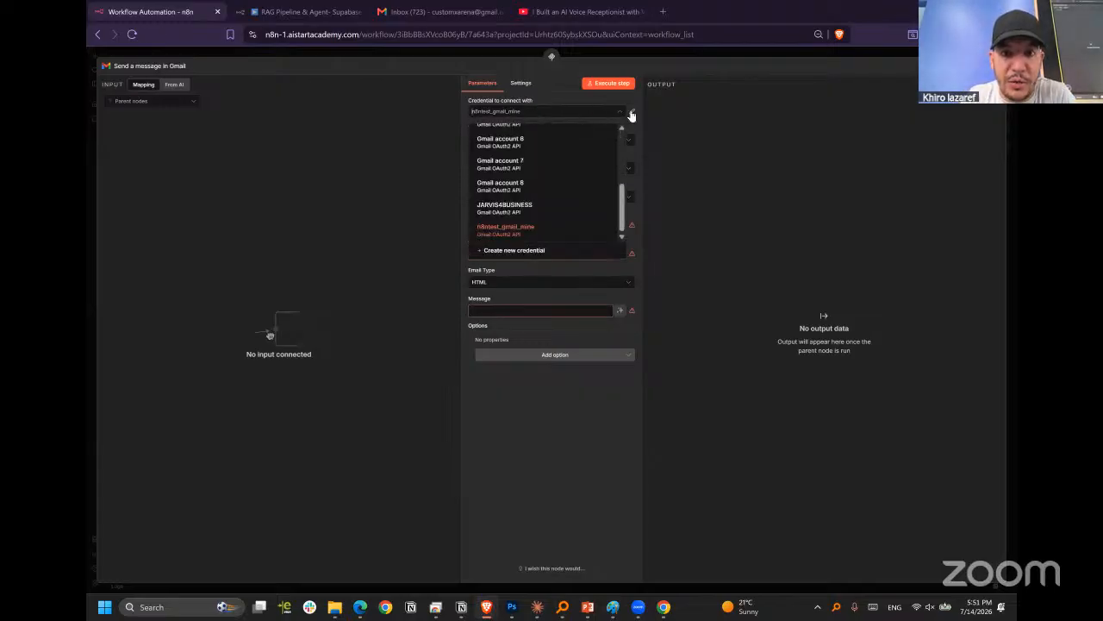
pyautogui.click(633, 111)
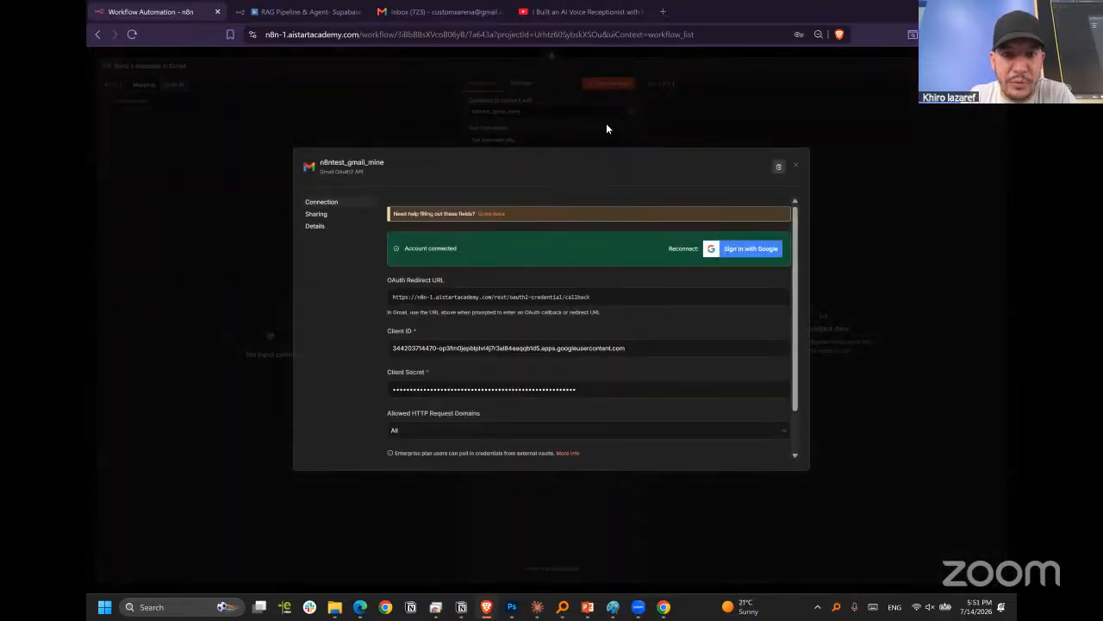
pyautogui.click(796, 165)
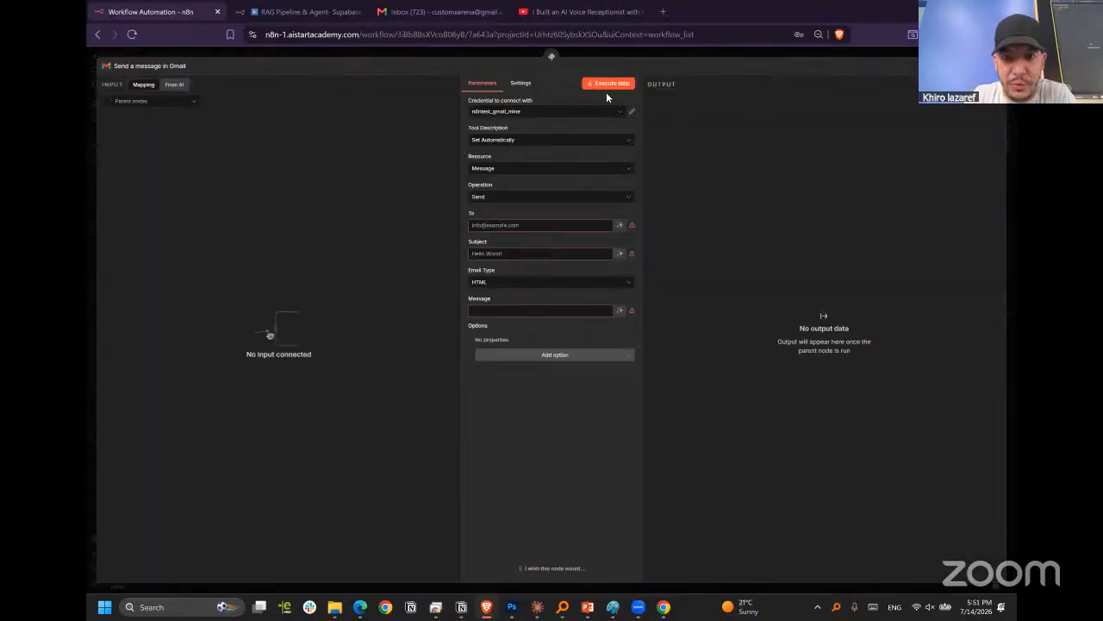
pyautogui.click(534, 112)
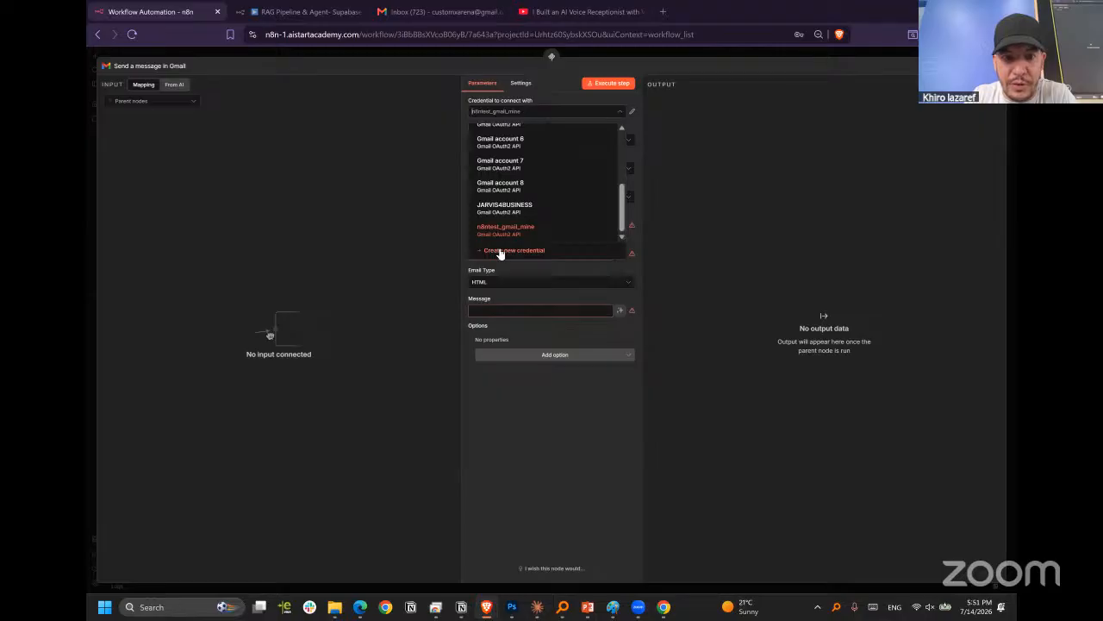
pyautogui.click(544, 252)
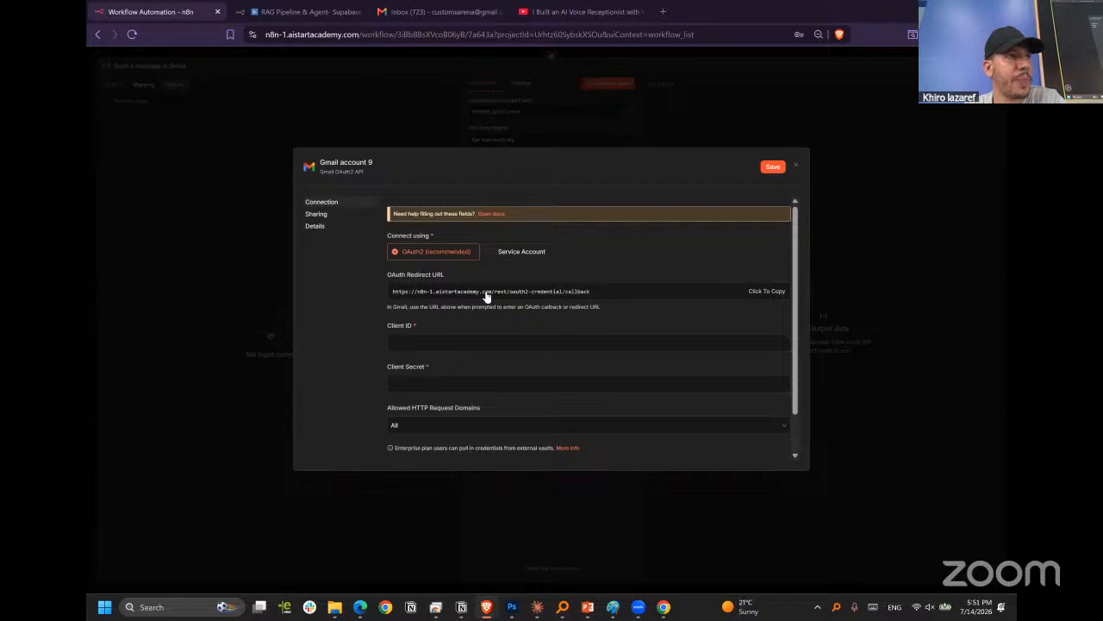
pyautogui.click(773, 146)
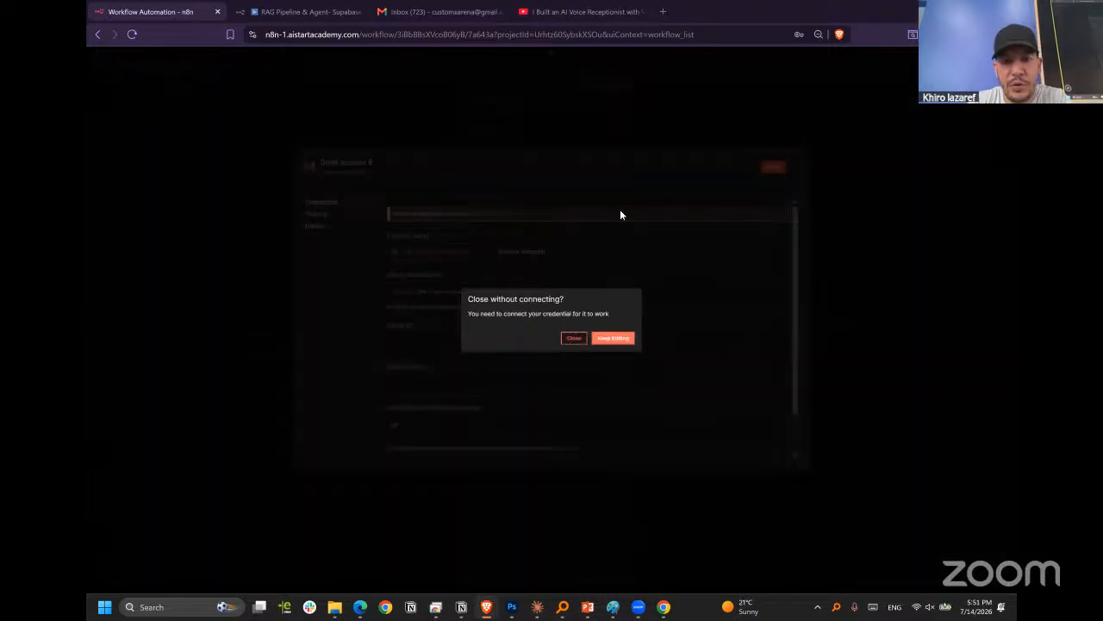
pyautogui.click(566, 338)
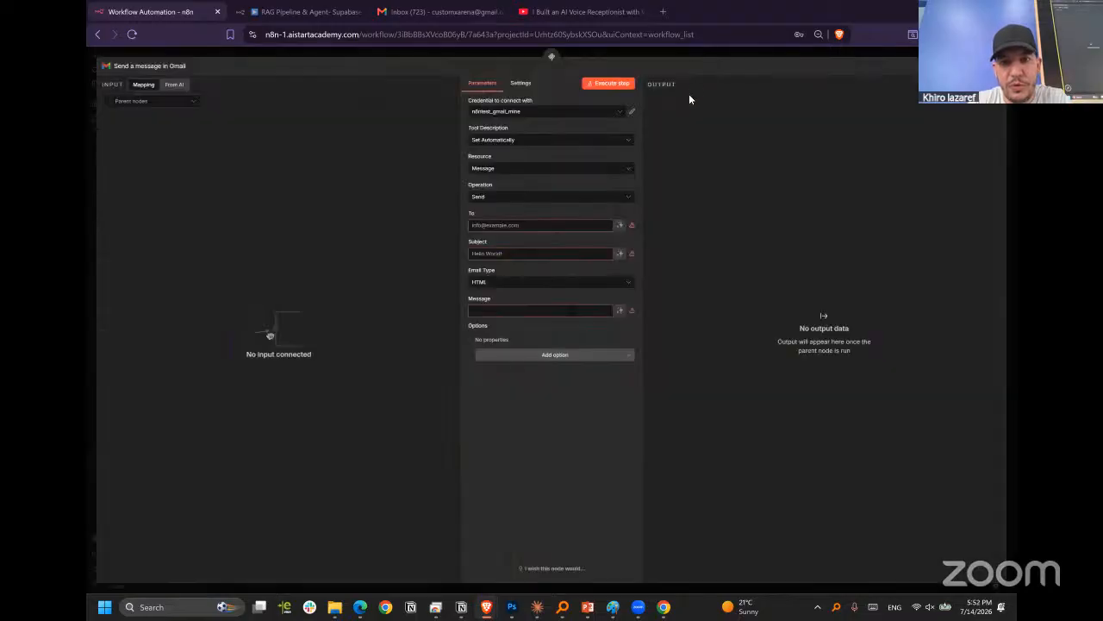
pyautogui.press('Escape')
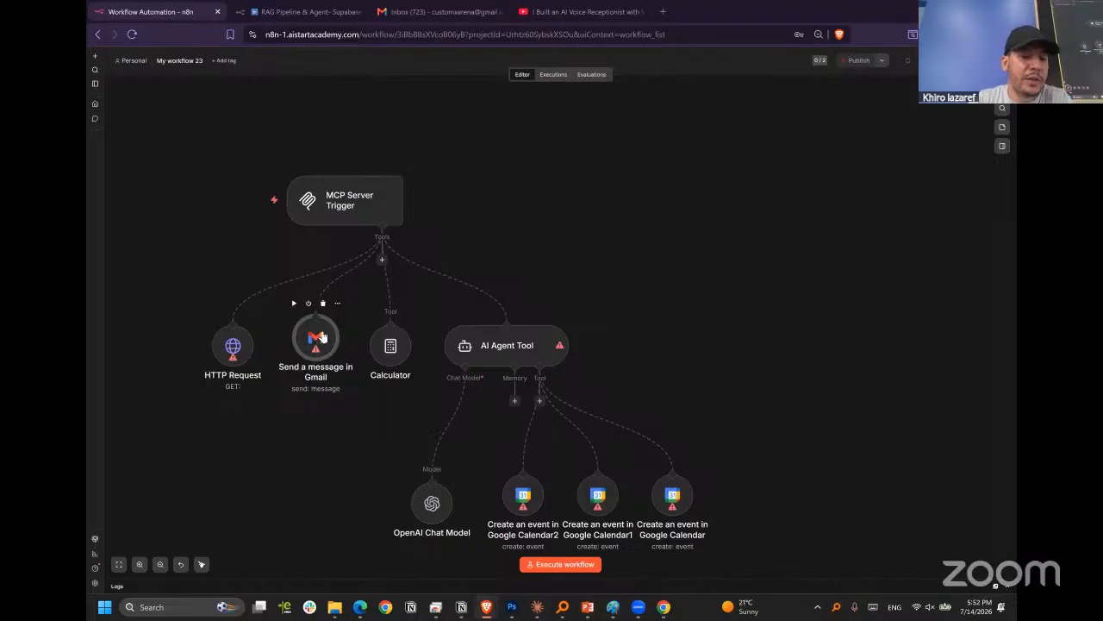
# Start a new Gmail OAuth2 credential from the Send a message in Gmail node and copy its OAuth Redirect URL.
pyautogui.doubleClick(317, 337)
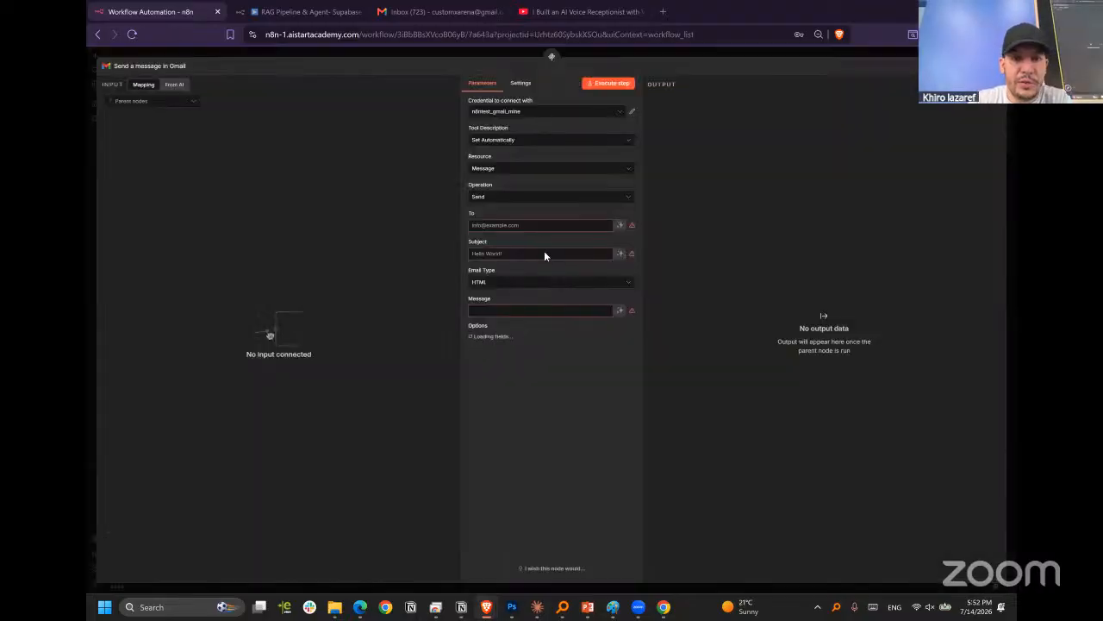
pyautogui.click(593, 117)
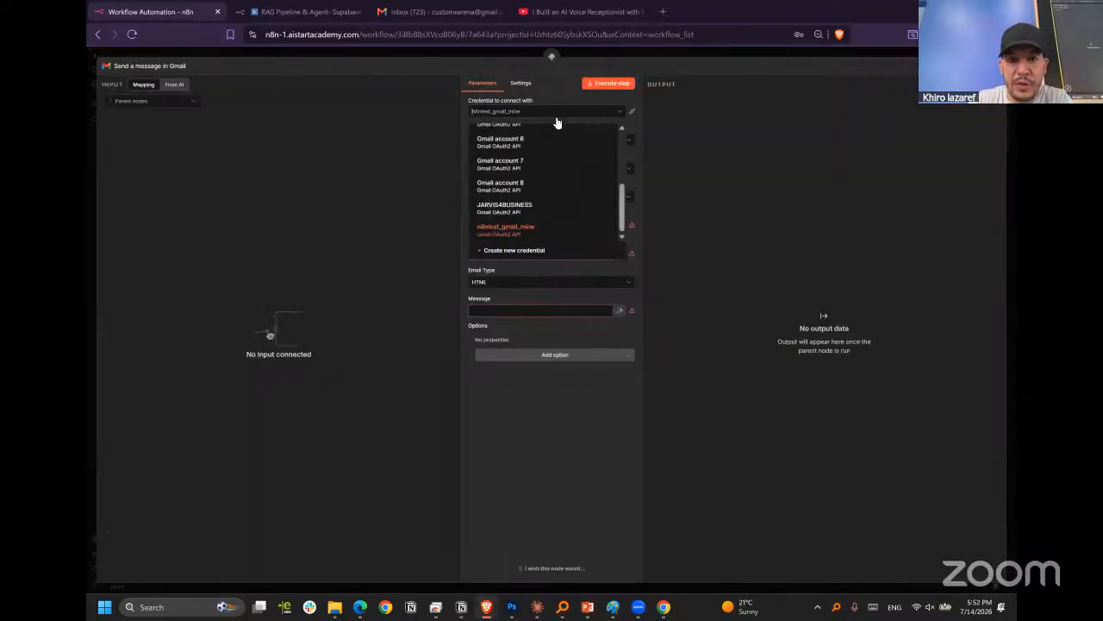
pyautogui.click(512, 251)
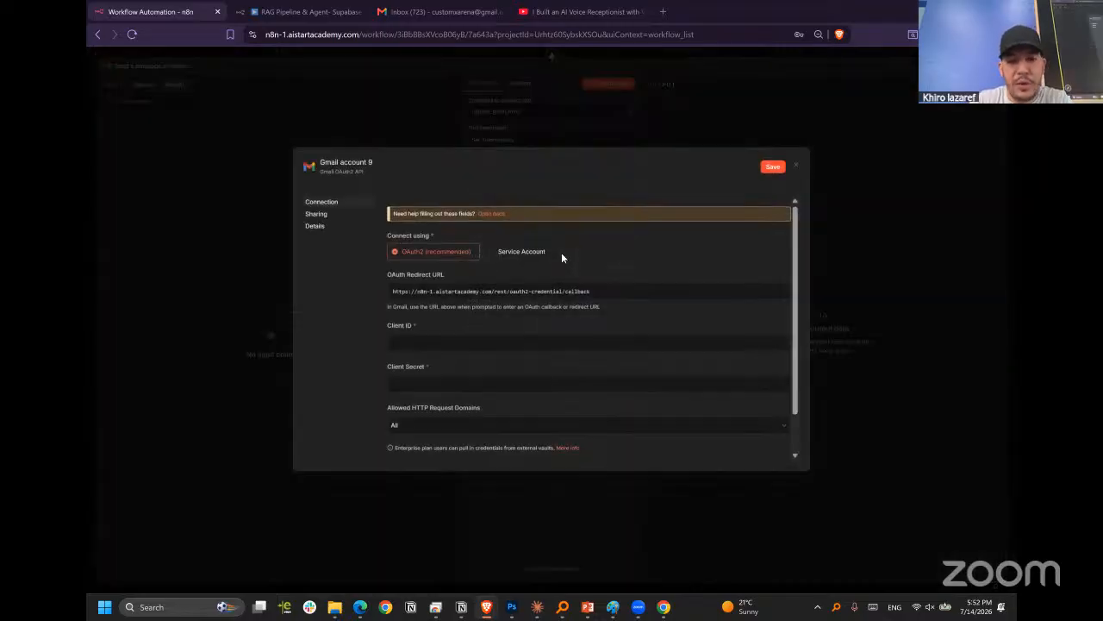
pyautogui.click(454, 298)
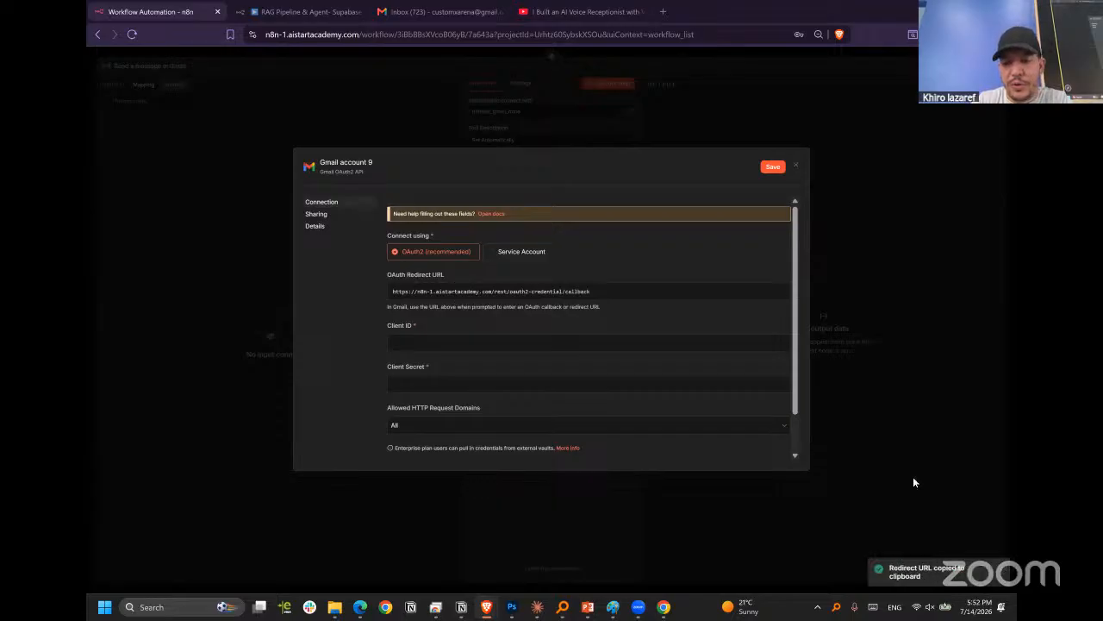
pyautogui.click(770, 295)
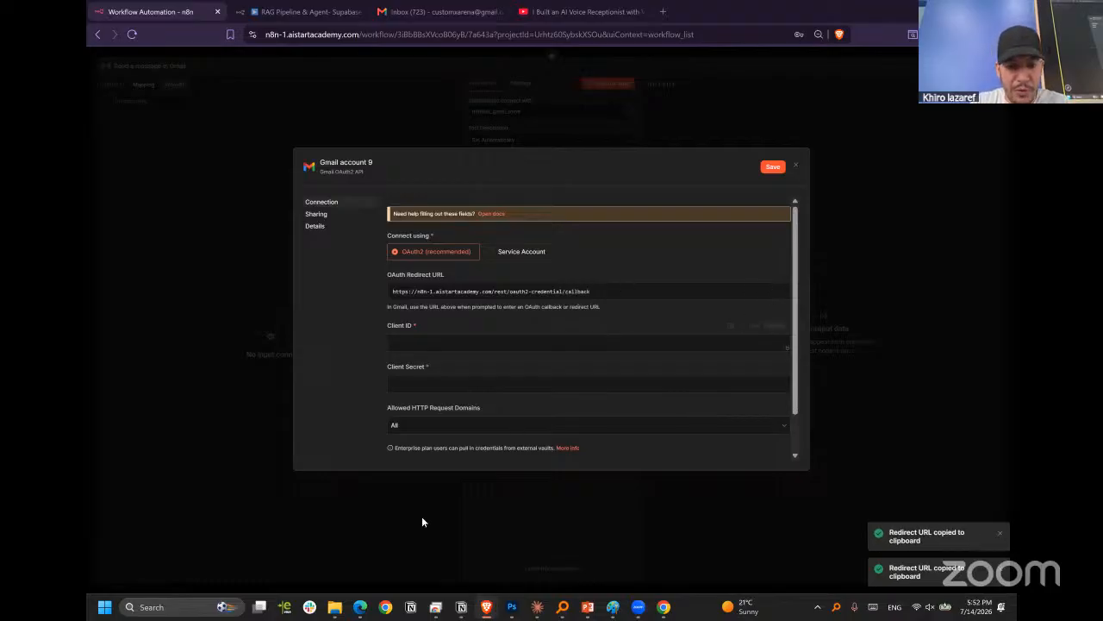
pyautogui.click(360, 607)
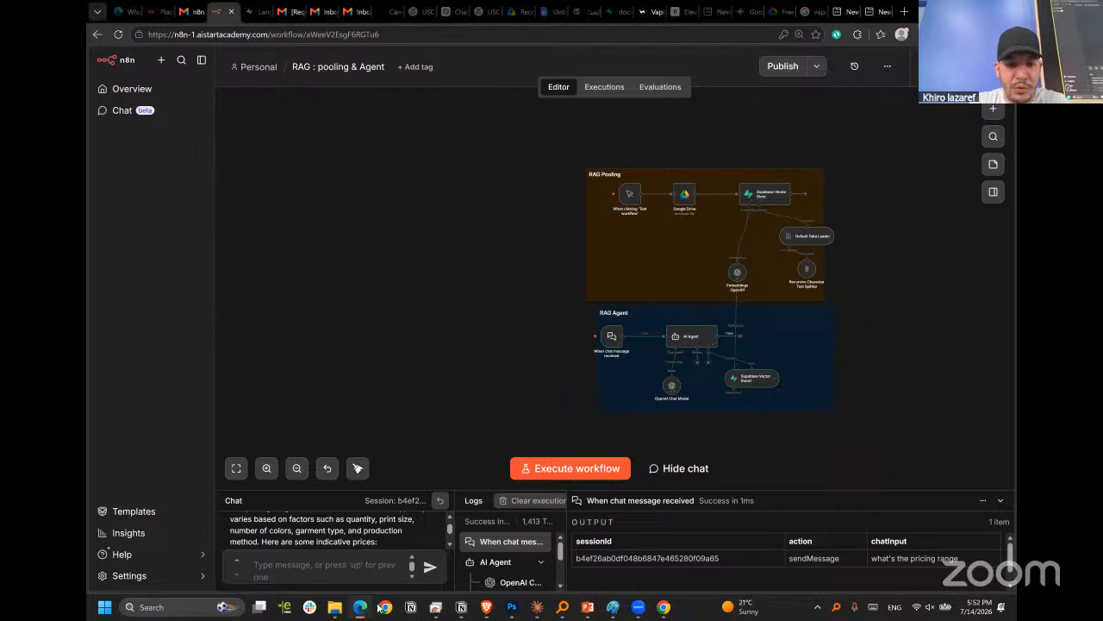
pyautogui.moveTo(487, 607)
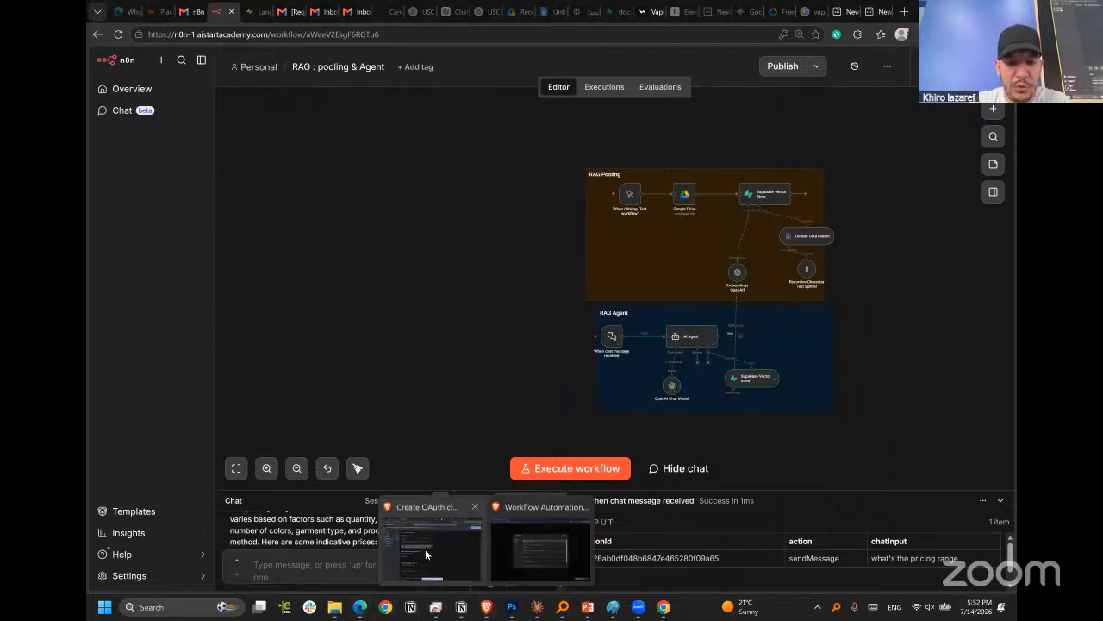
pyautogui.click(425, 548)
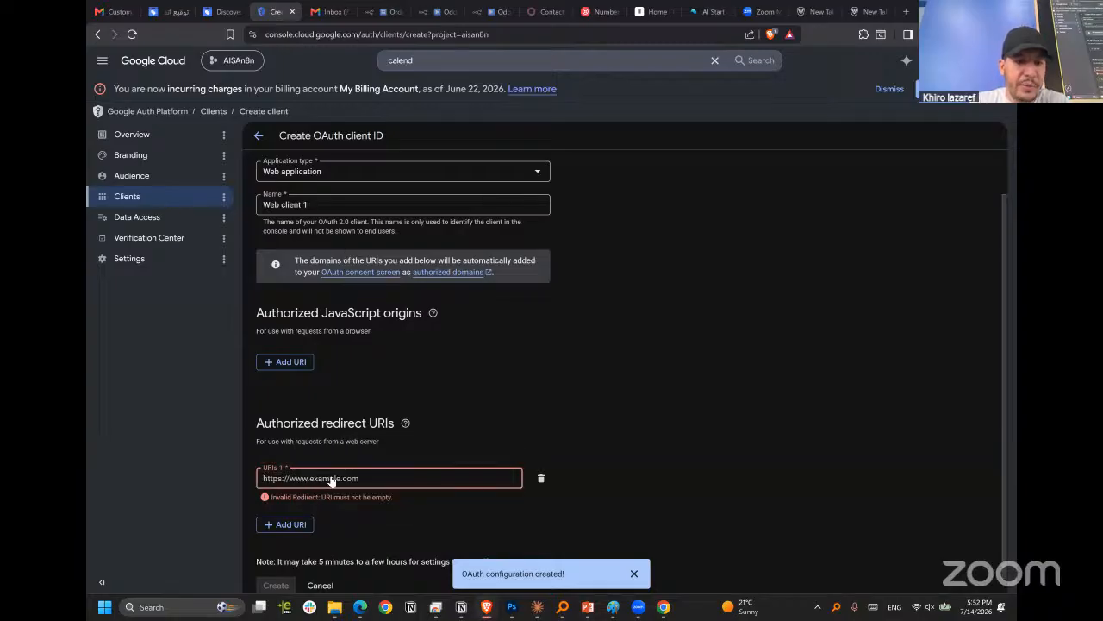
pyautogui.hotkey('ctrl', 'v')
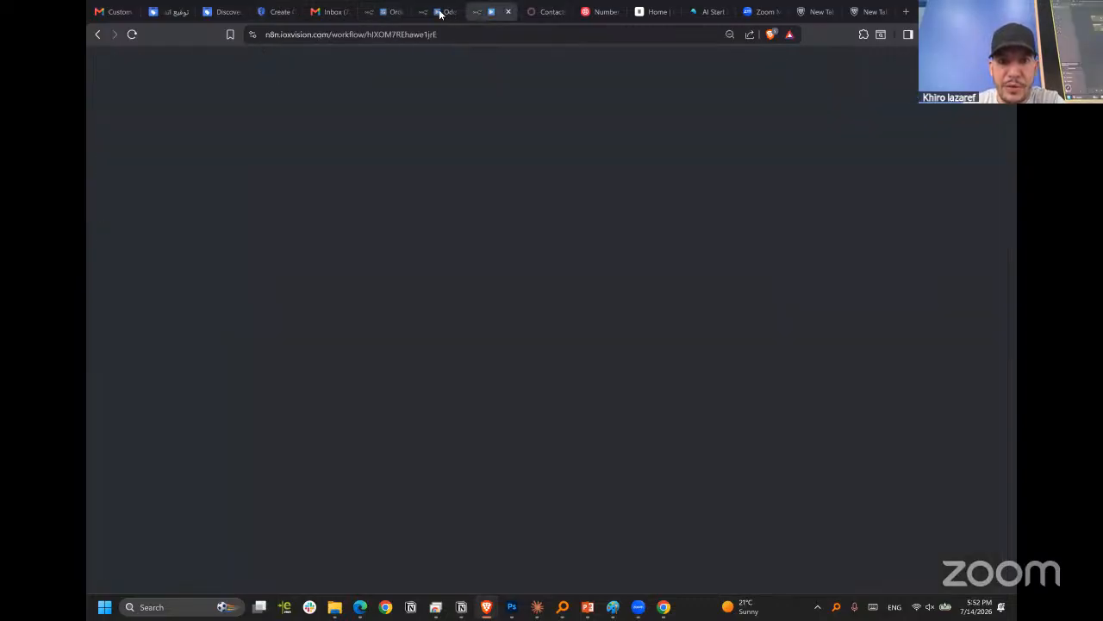
# Load the n8n instance n8n-1.aistartacademy.com in a new tab of the Google Cloud window and open My workflow 23.
pyautogui.moveTo(498, 12); pyautogui.dragTo(438, 11)
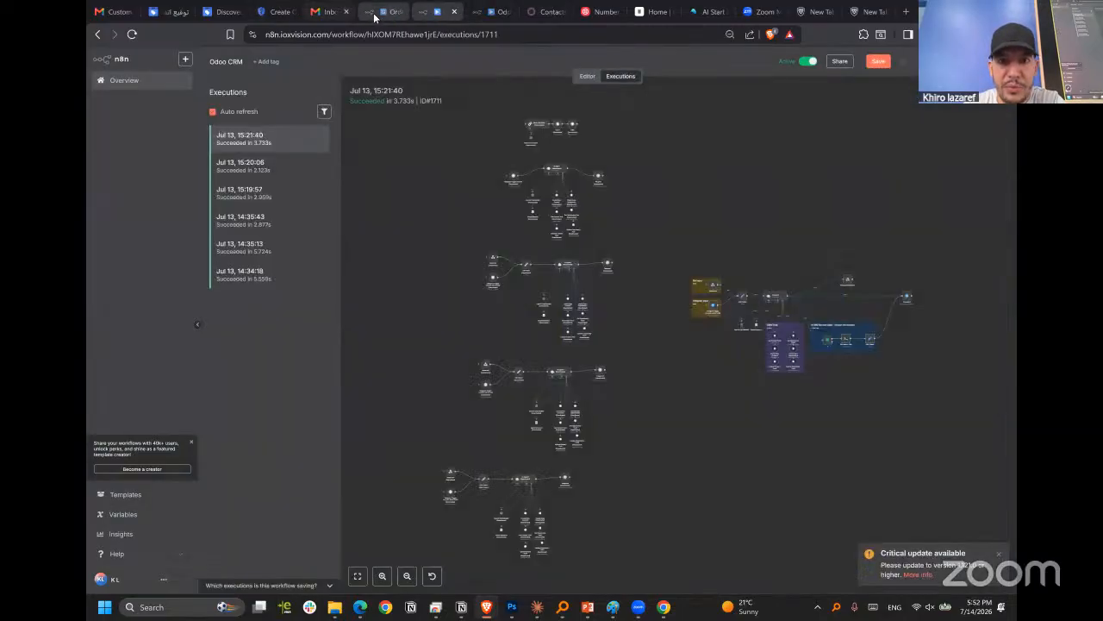
pyautogui.click(382, 12)
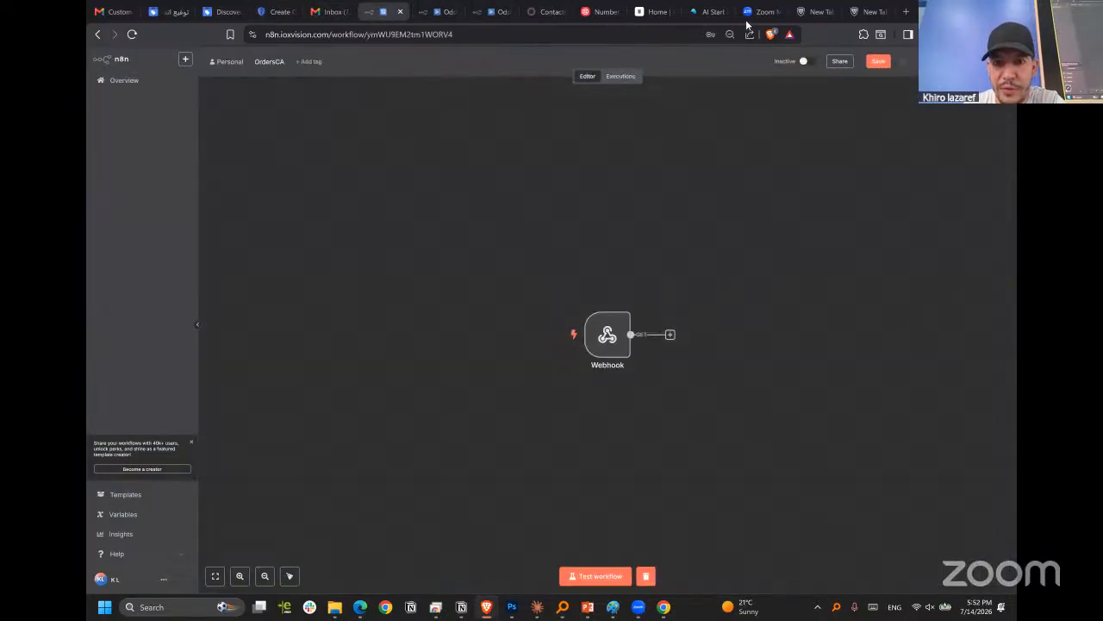
pyautogui.click(906, 11)
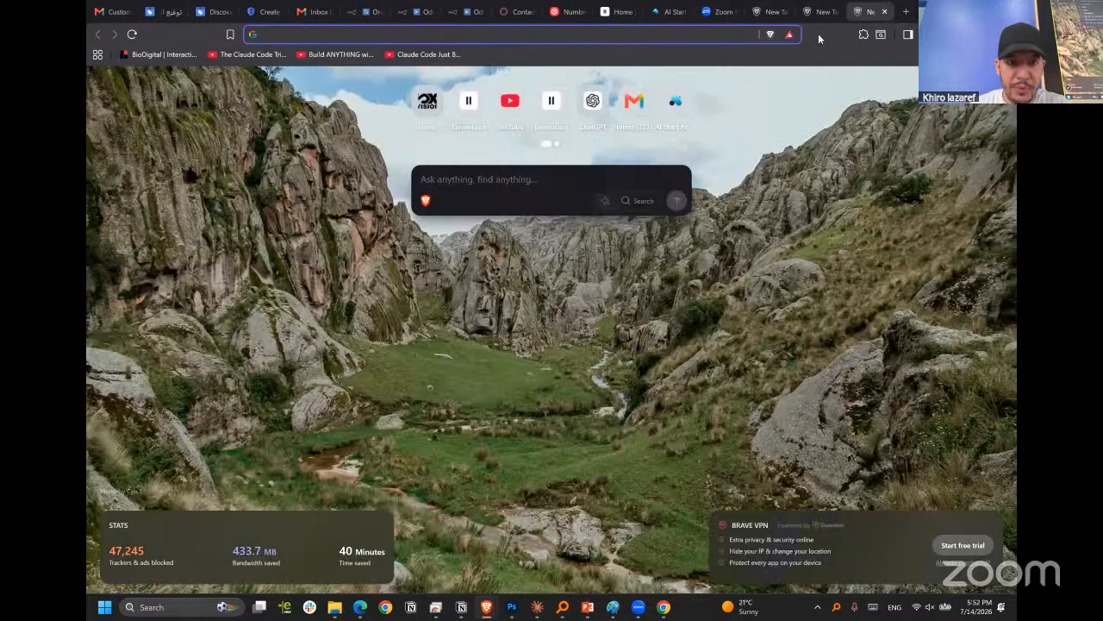
pyautogui.hotkey('ctrl', 'v')
pyautogui.press('Return')
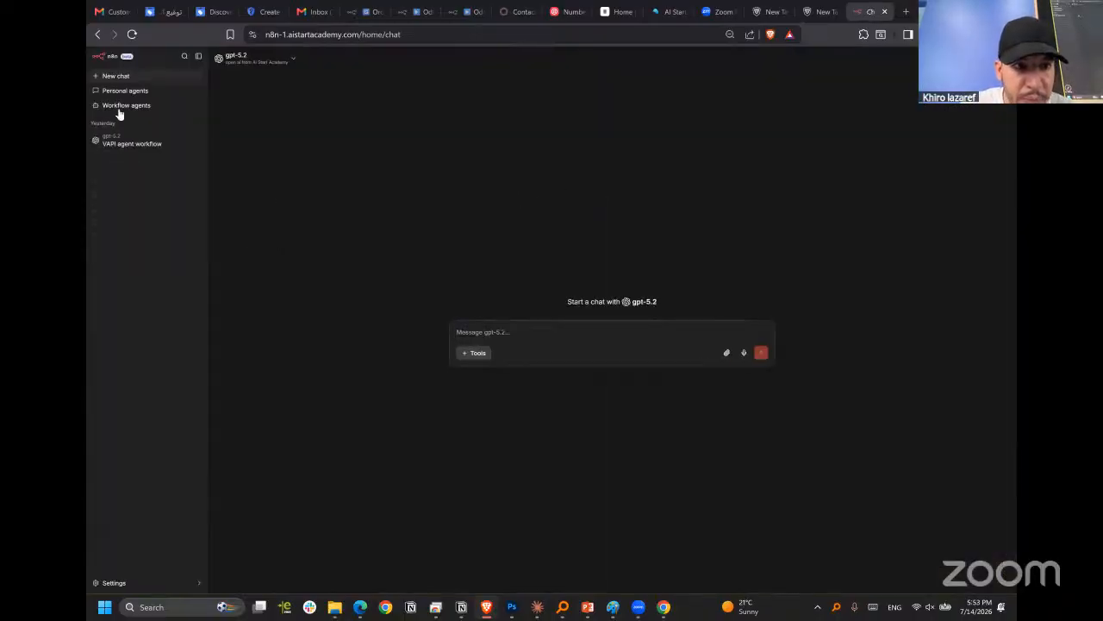
pyautogui.click(101, 60)
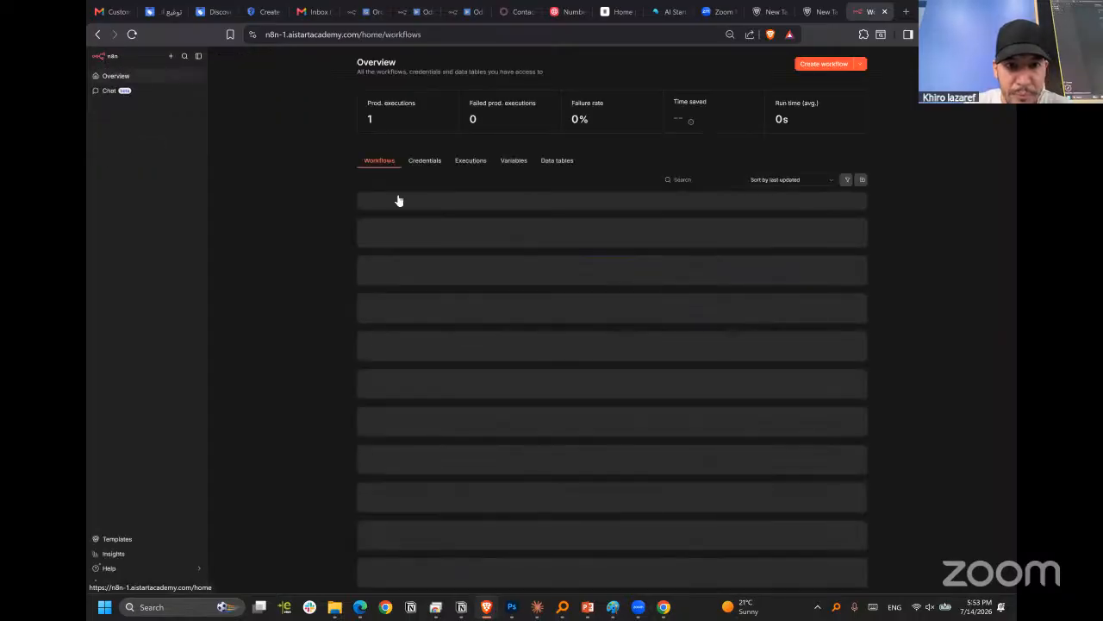
pyautogui.click(517, 205)
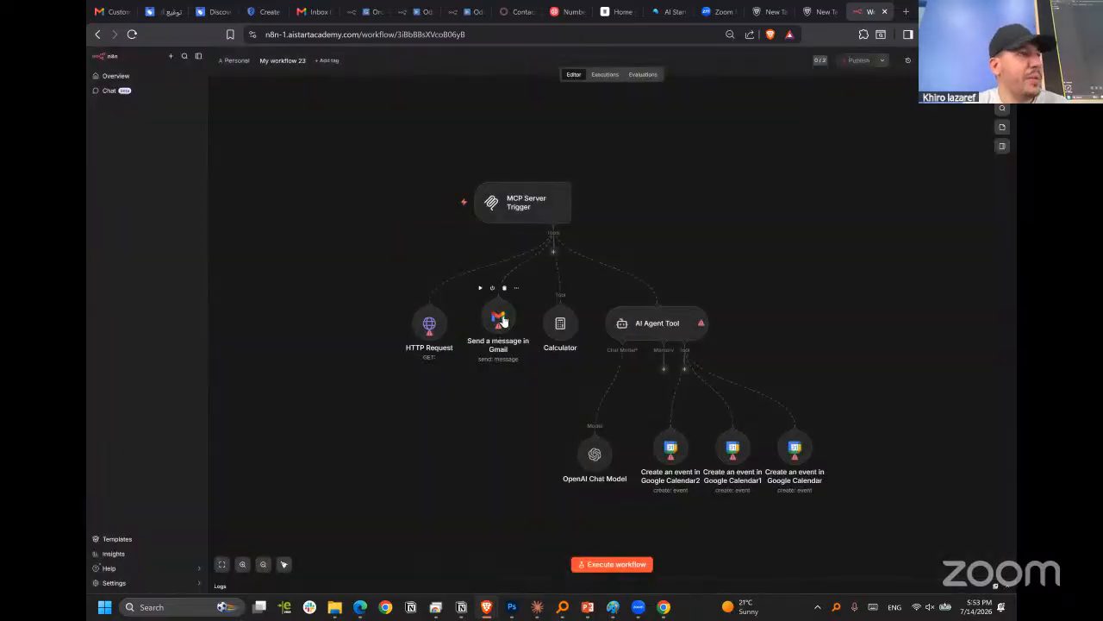
# Add a Gmail node with the Get a message action to the workflow and return to the canvas.
pyautogui.press('Tab')
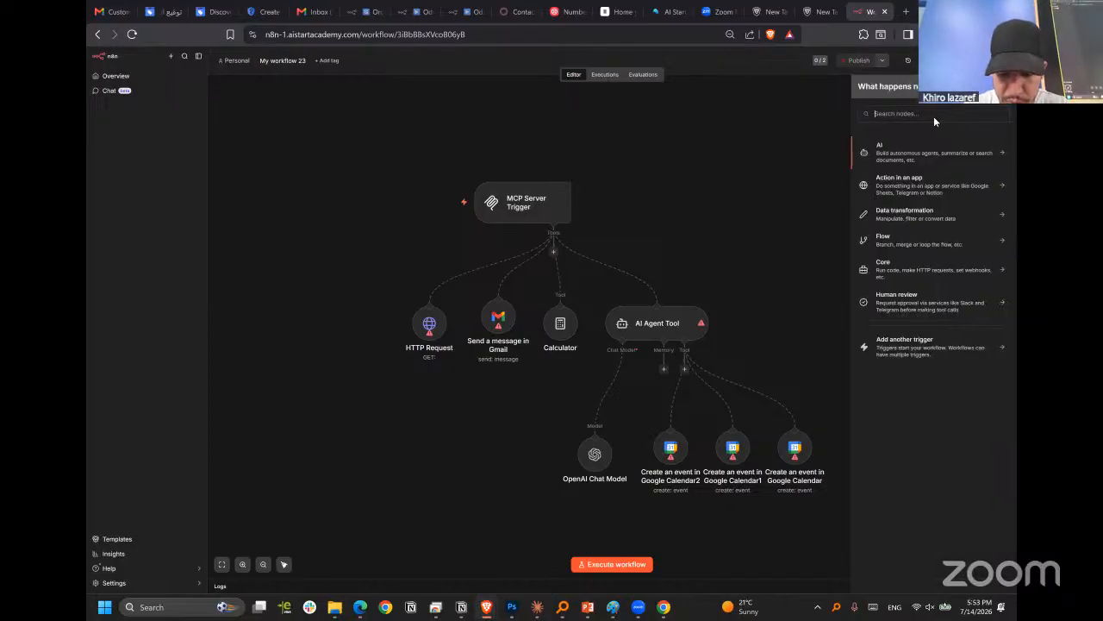
pyautogui.write('gmail')
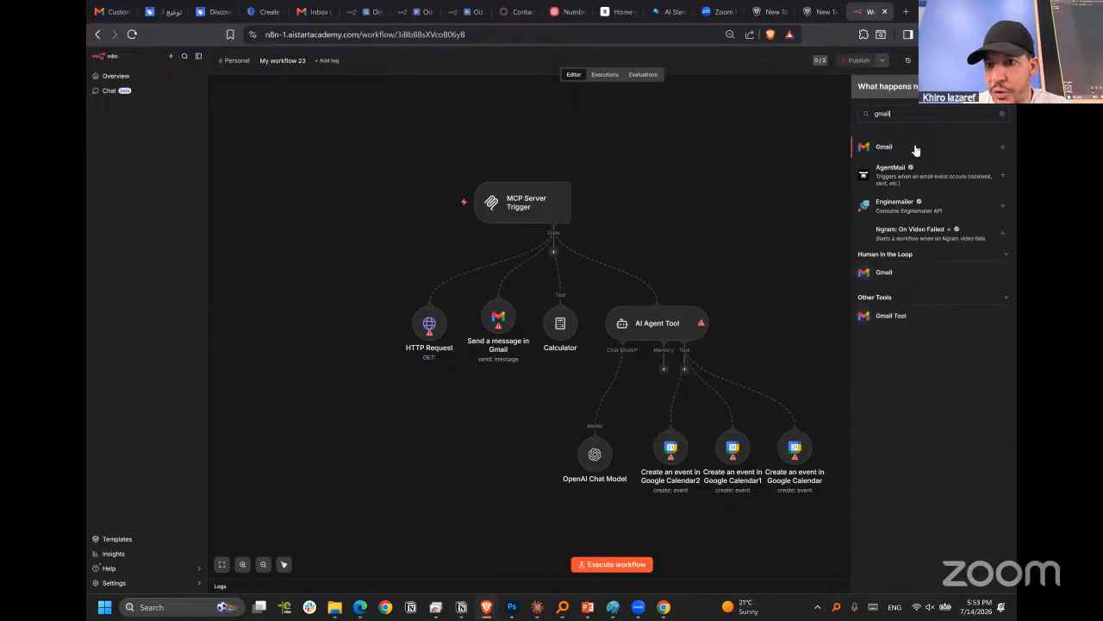
pyautogui.click(918, 147)
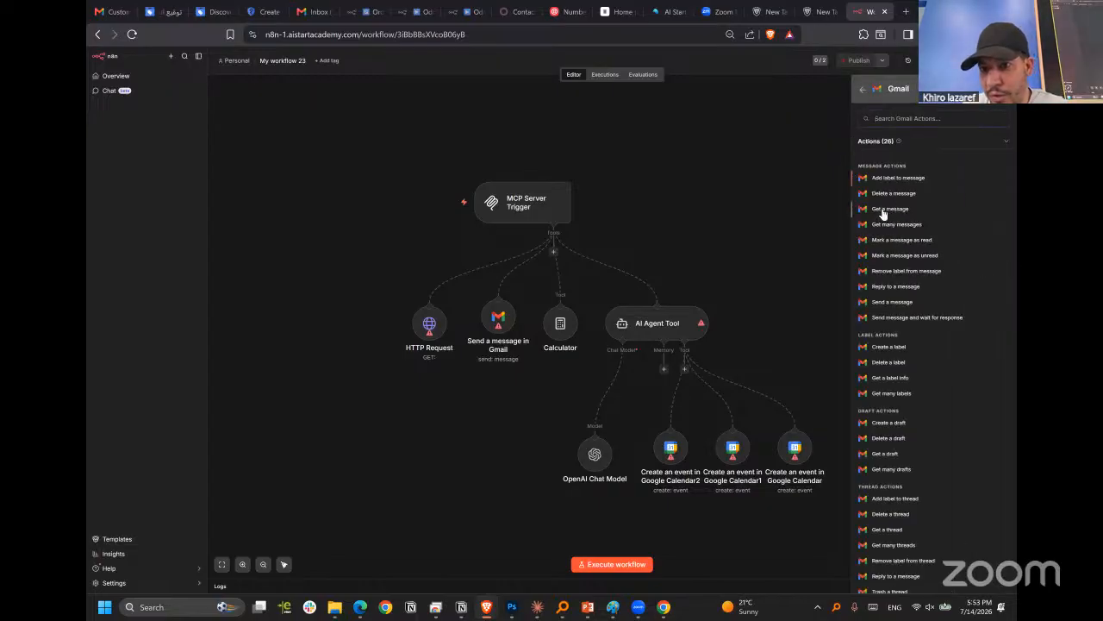
pyautogui.click(901, 243)
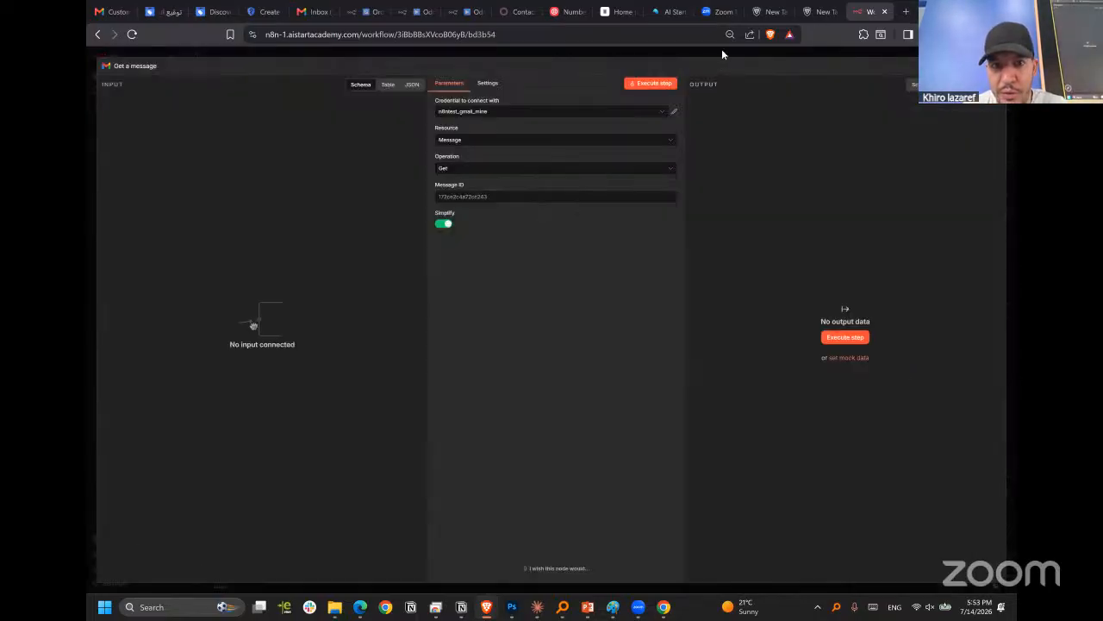
pyautogui.click(764, 49)
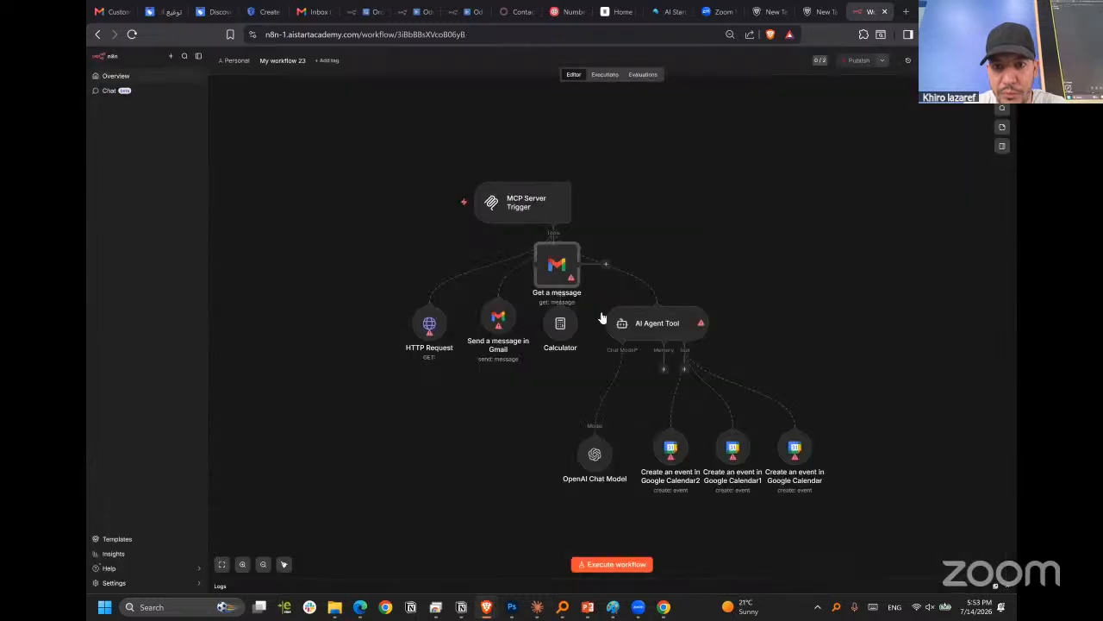
# Examine the connection fields of a new Gmail OAuth2 credential for the Get a message node and close it without connecting.
pyautogui.doubleClick(680, 197)
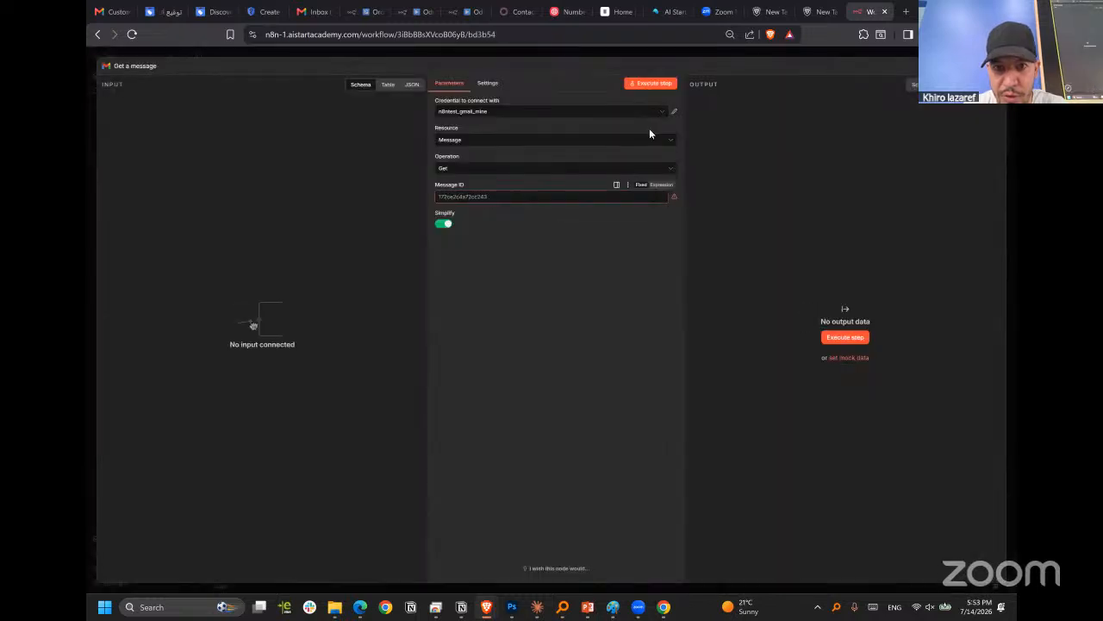
pyautogui.click(658, 114)
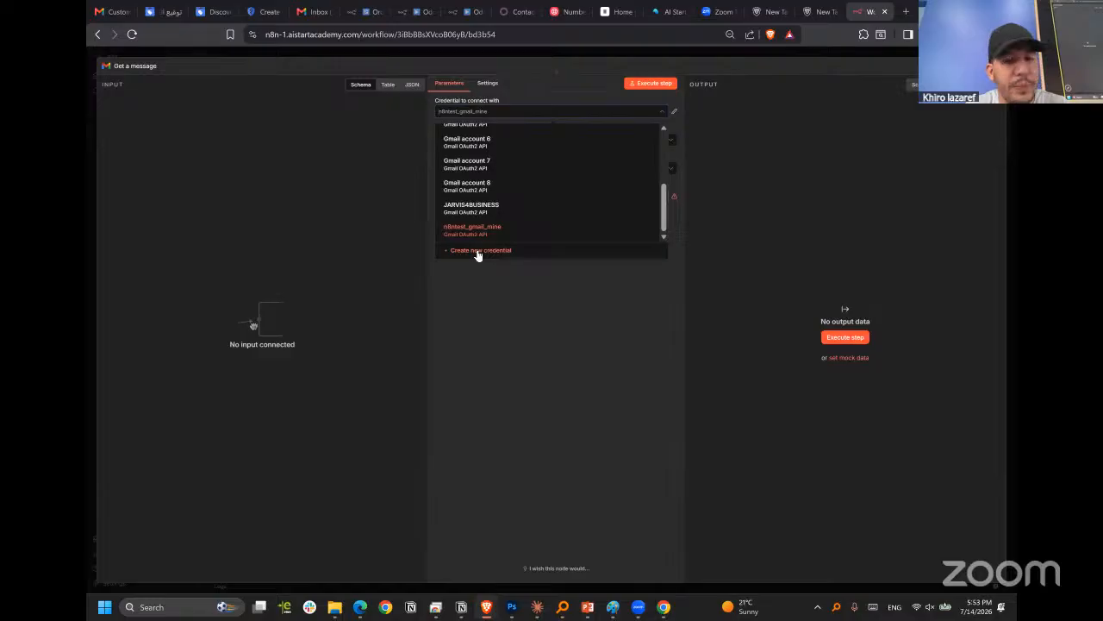
pyautogui.click(566, 347)
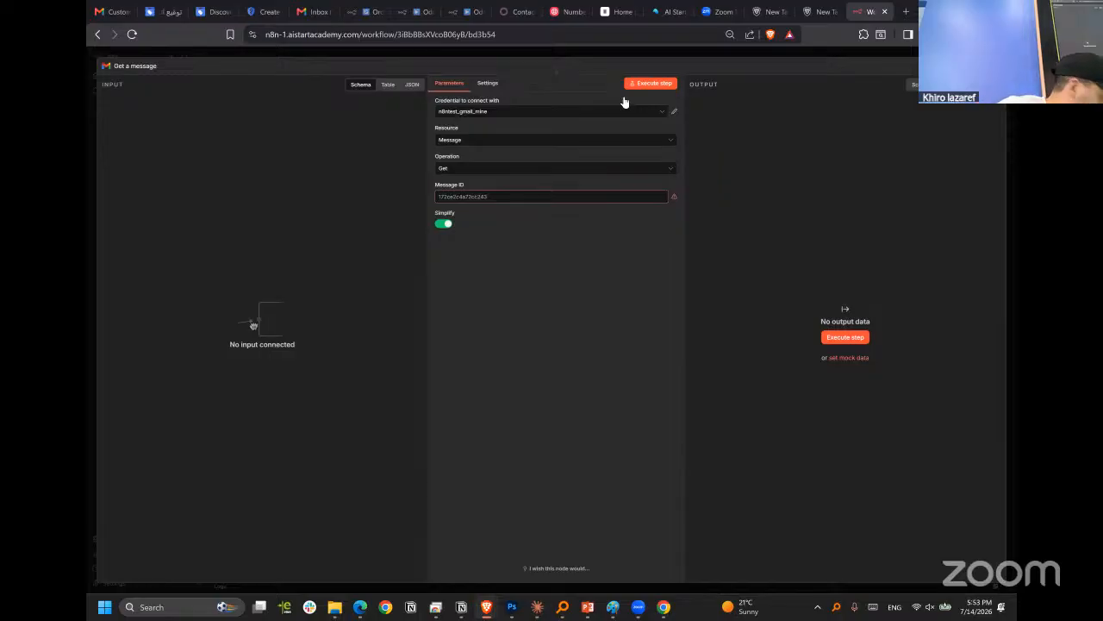
pyautogui.click(529, 112)
pyautogui.click(480, 250)
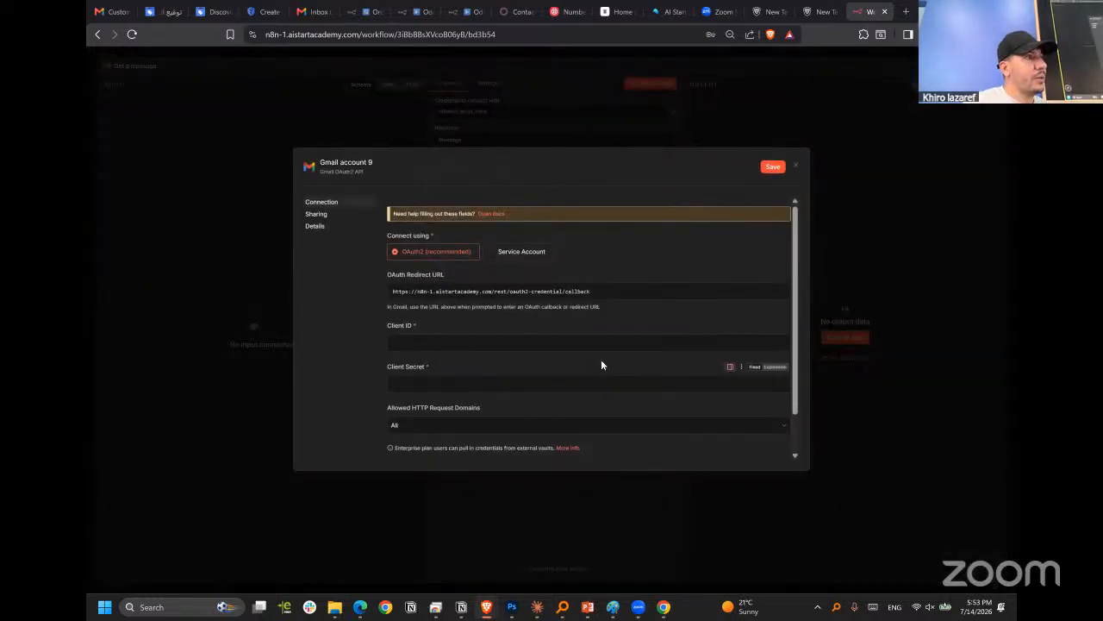
pyautogui.scroll(-1, 601, 359)
pyautogui.scroll(1, 601, 357)
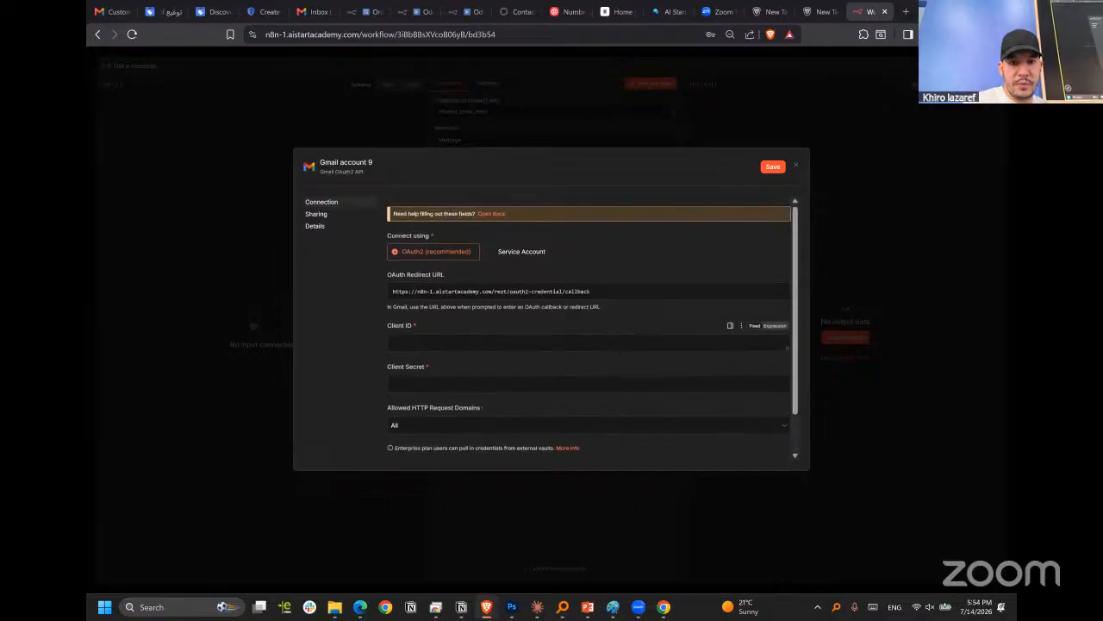
pyautogui.scroll(-1, 570, 348)
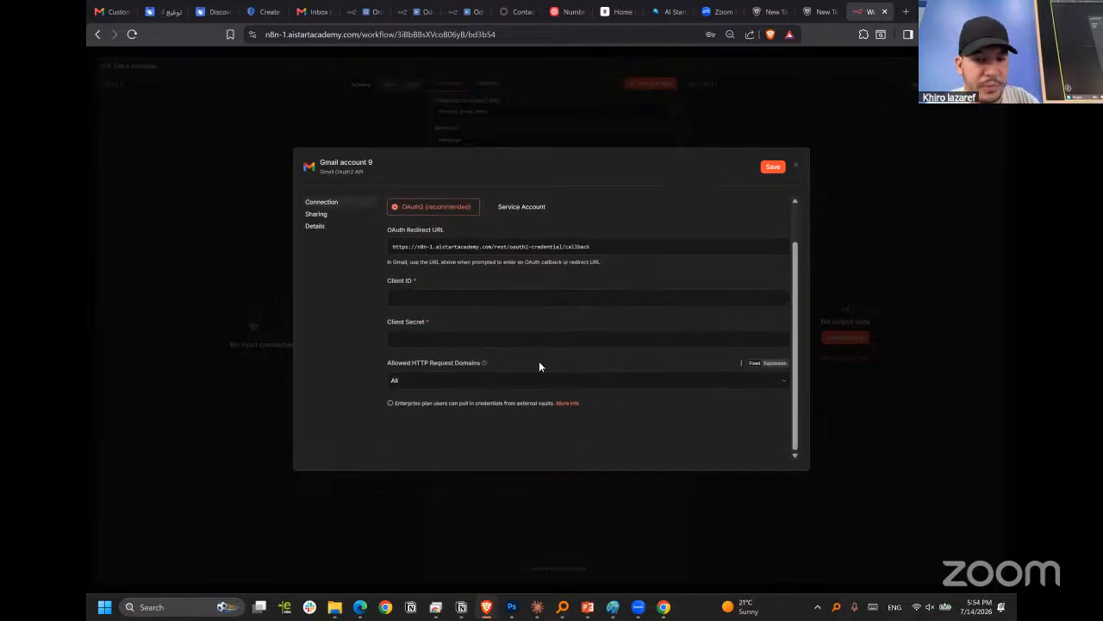
pyautogui.scroll(1, 793, 193)
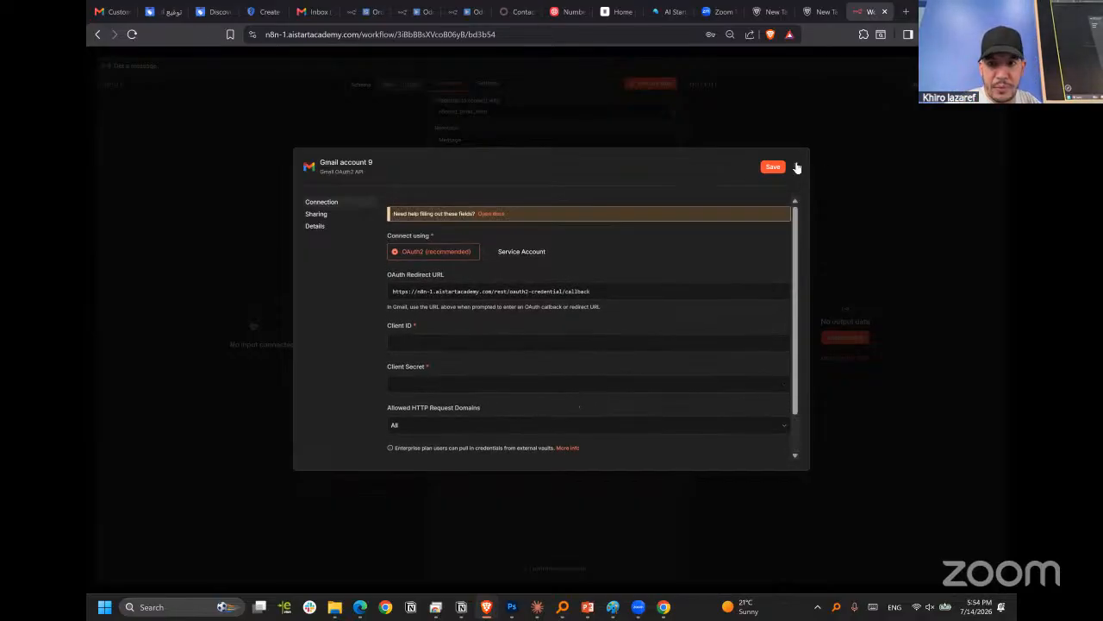
pyautogui.click(733, 147)
pyautogui.click(574, 336)
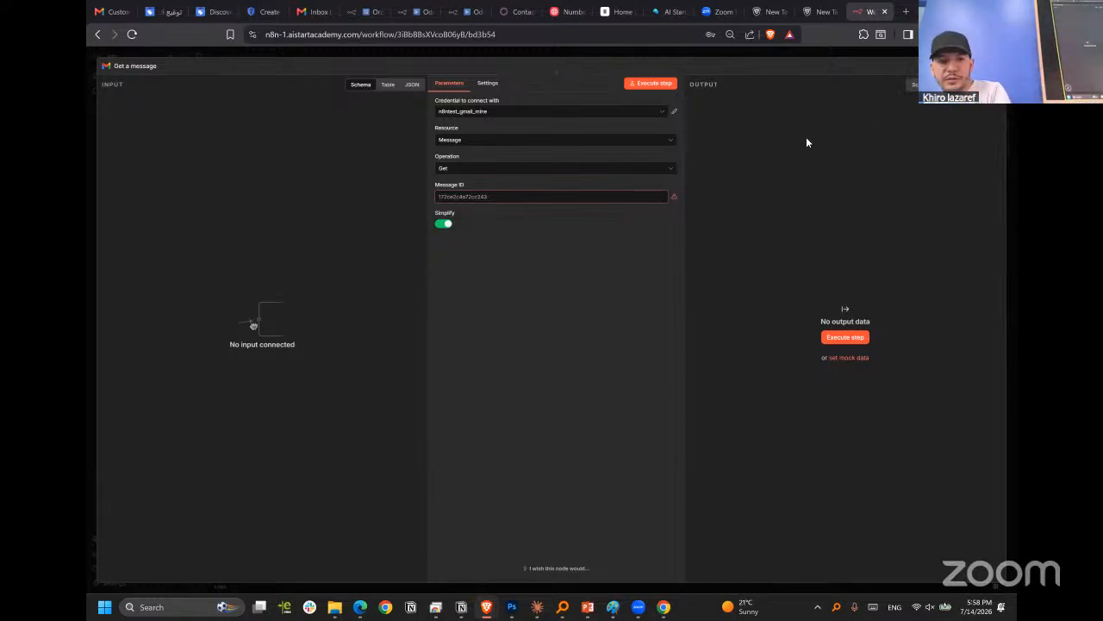
# Reopen the Get a message node to review its credential selection and return to the workflow canvas.
pyautogui.click(678, 53)
pyautogui.doubleClick(684, 191)
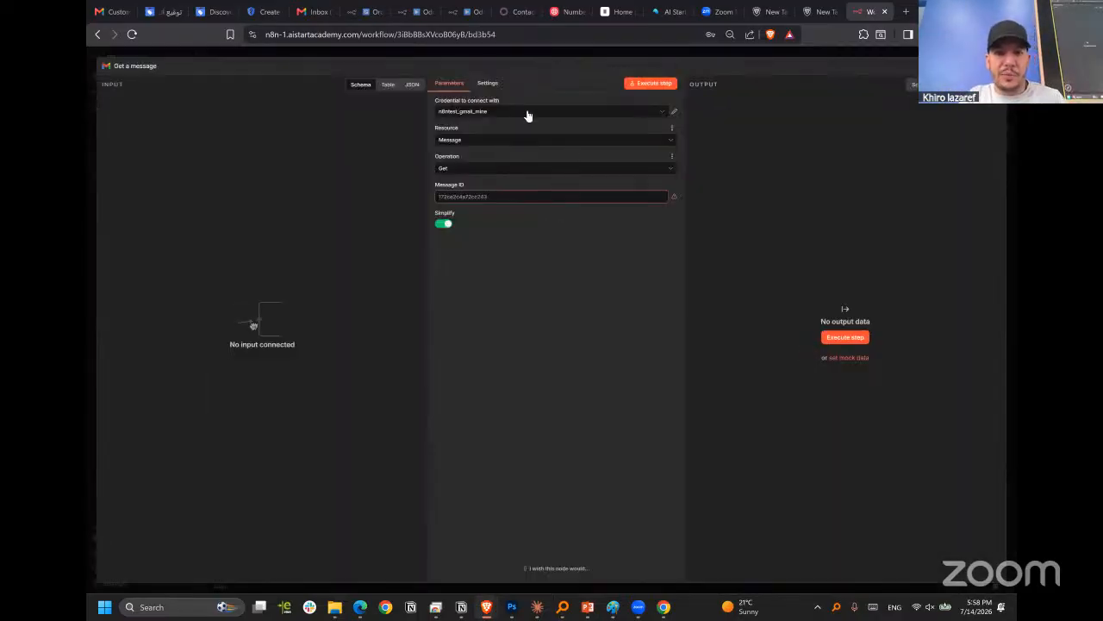
pyautogui.click(537, 113)
pyautogui.click(710, 93)
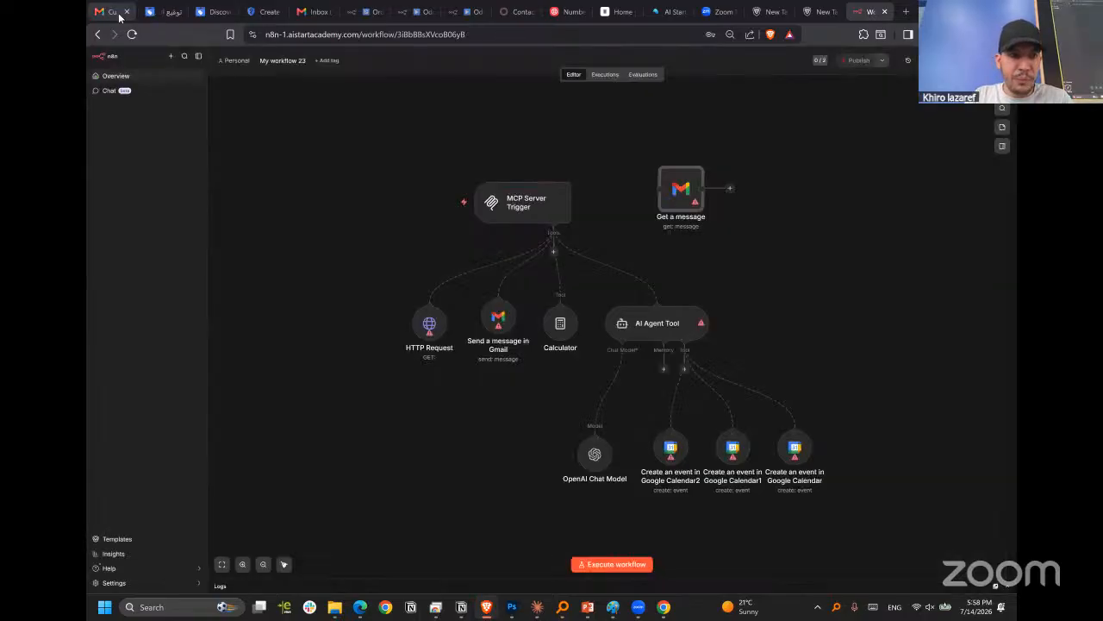
# Return to the Google Cloud client form, check its authorized redirect URI and create the Web client 1 OAuth client.
pyautogui.click(108, 11)
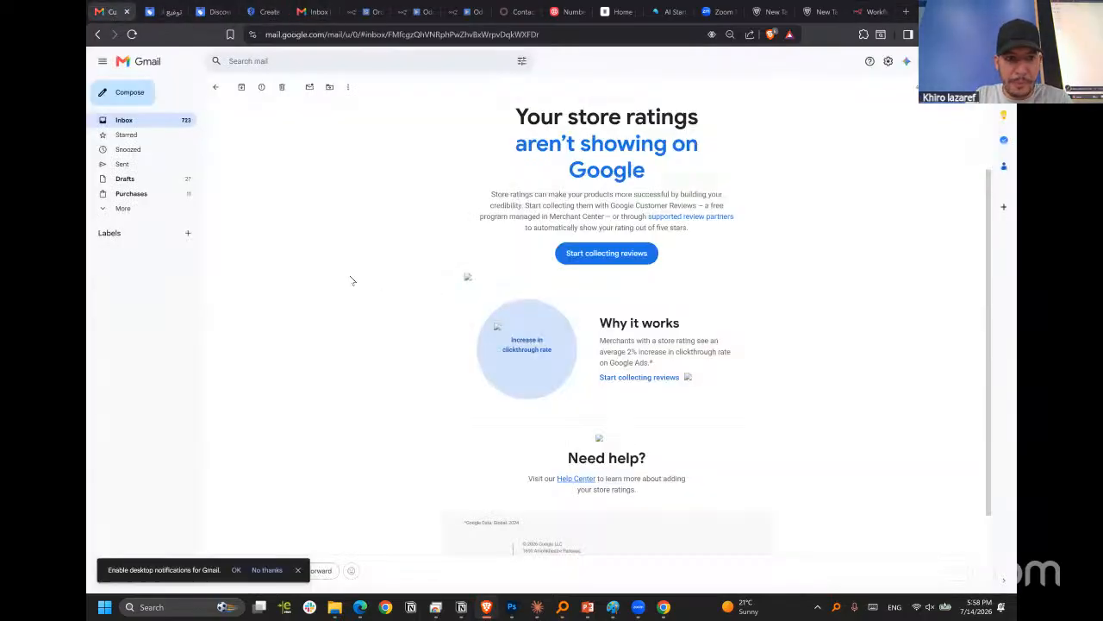
pyautogui.click(258, 12)
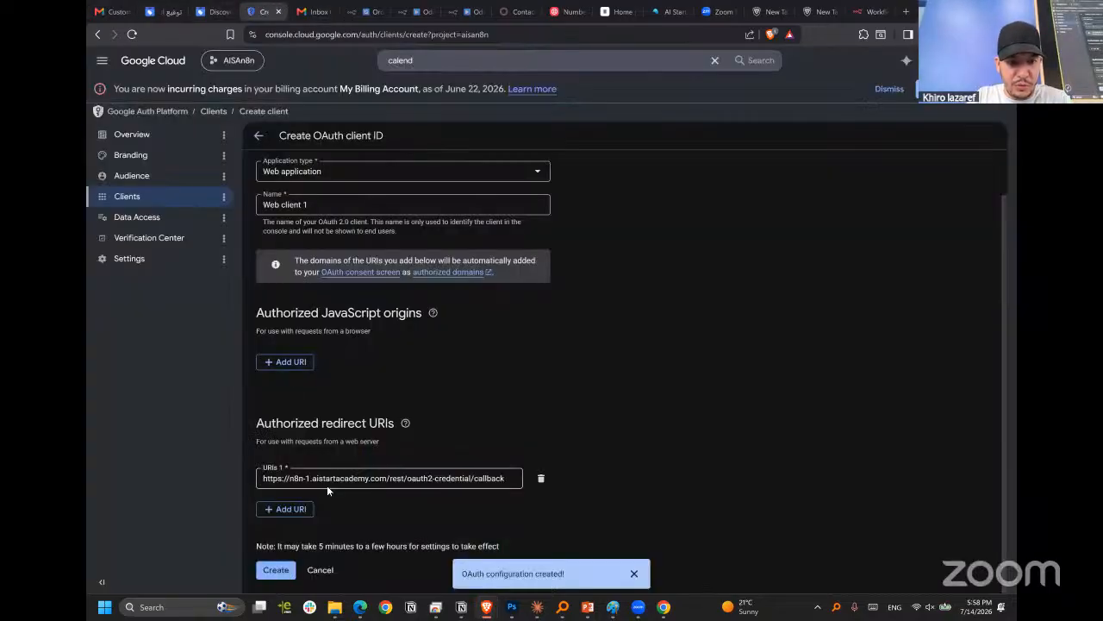
pyautogui.click(407, 478)
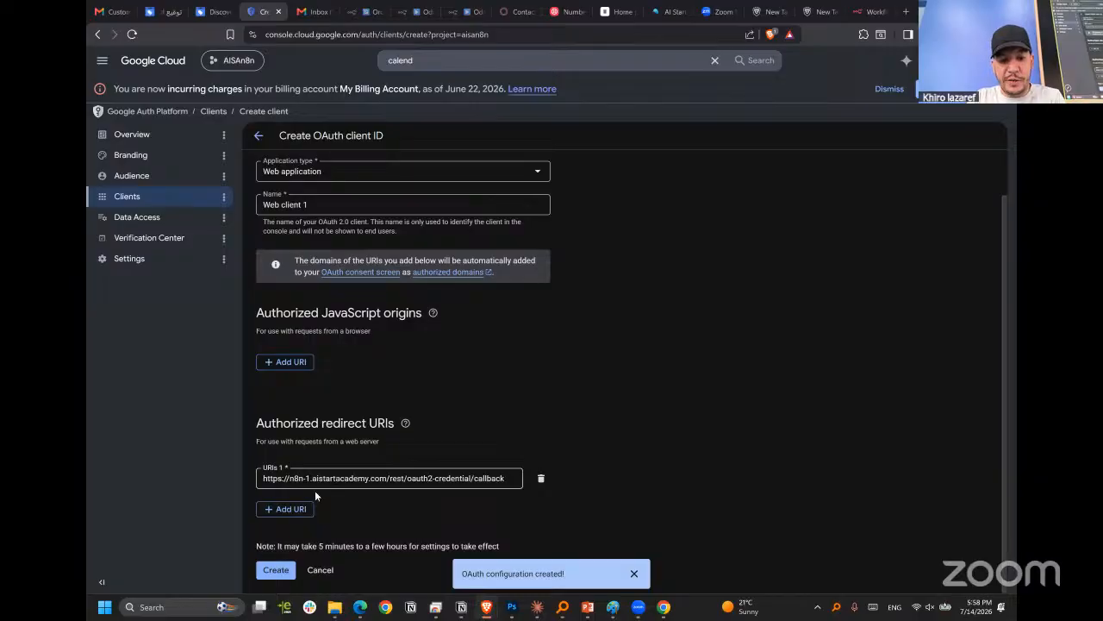
pyautogui.moveTo(412, 479); pyautogui.dragTo(601, 494)
pyautogui.press('Return')
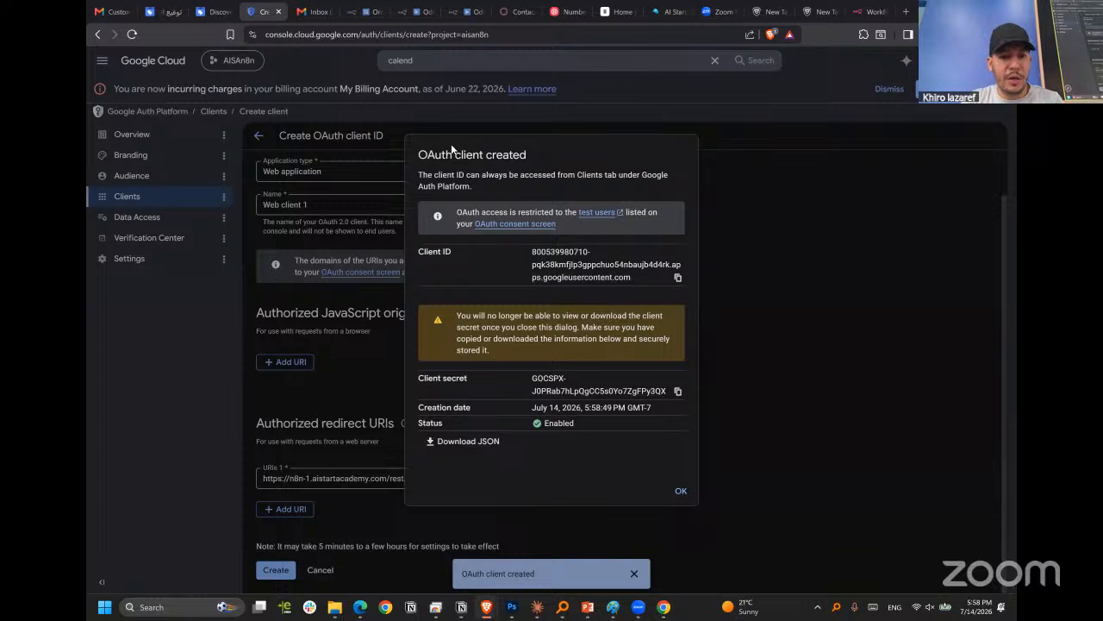
# Highlight the new OAuth client's ID and client secret for review, and close the creation dialog.
pyautogui.tripleClick(560, 262)
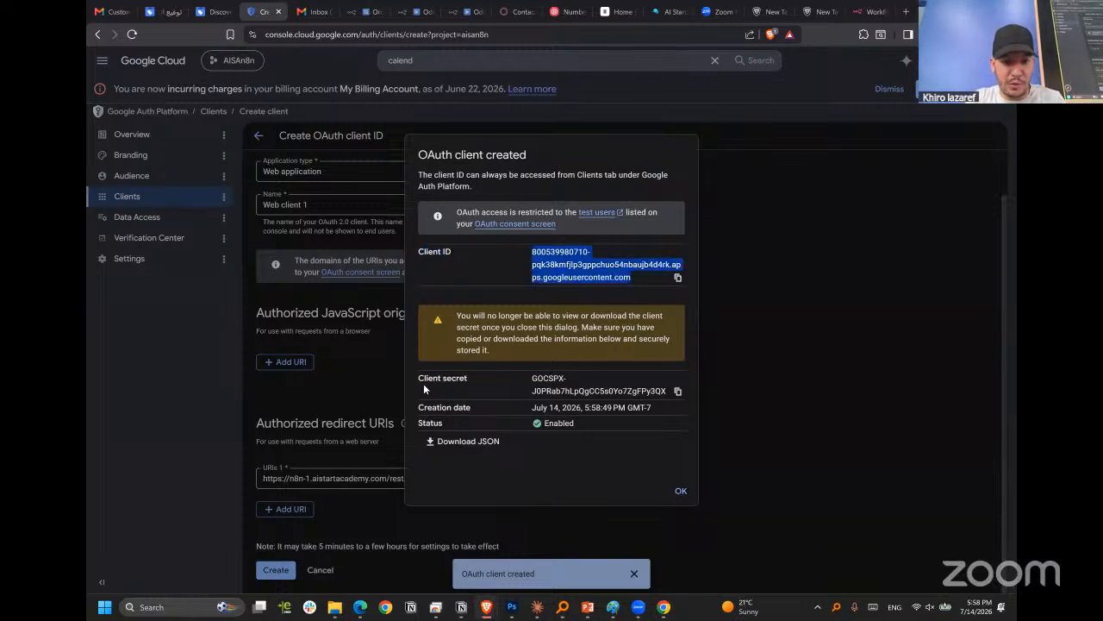
pyautogui.tripleClick(586, 384)
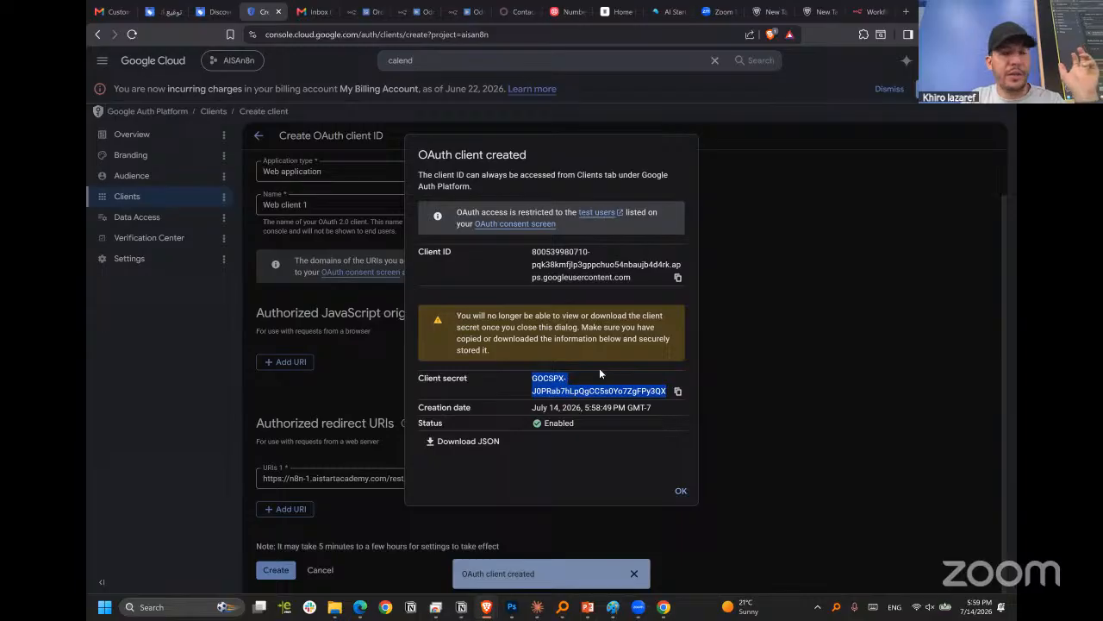
pyautogui.click(680, 490)
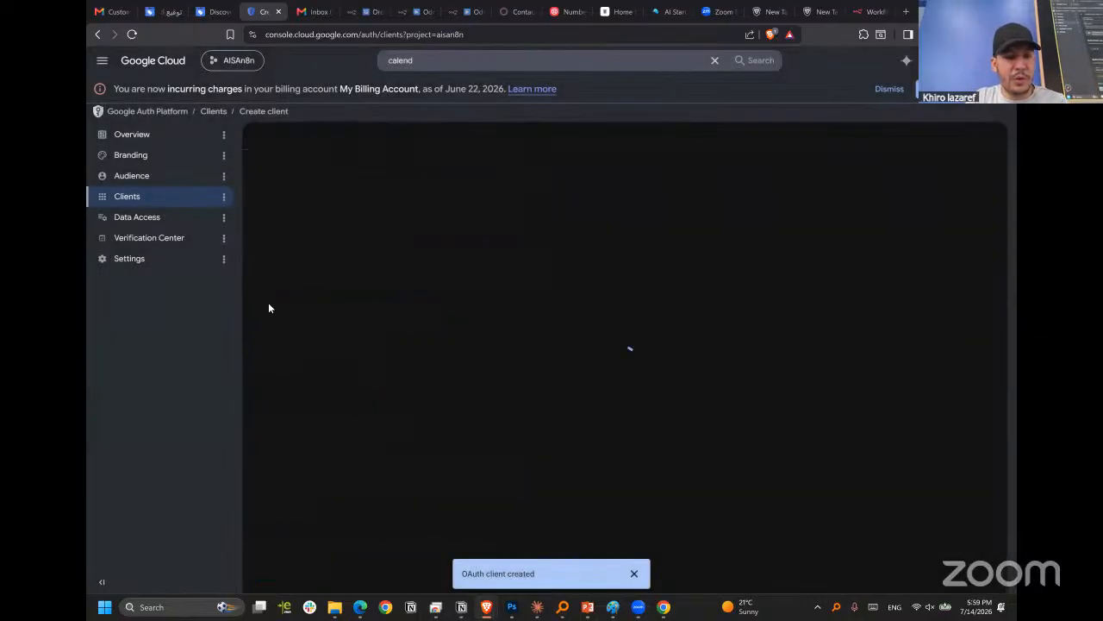
# Add the Gmail account's e-mail address as a test user for the app's audience and save it.
pyautogui.click(123, 175)
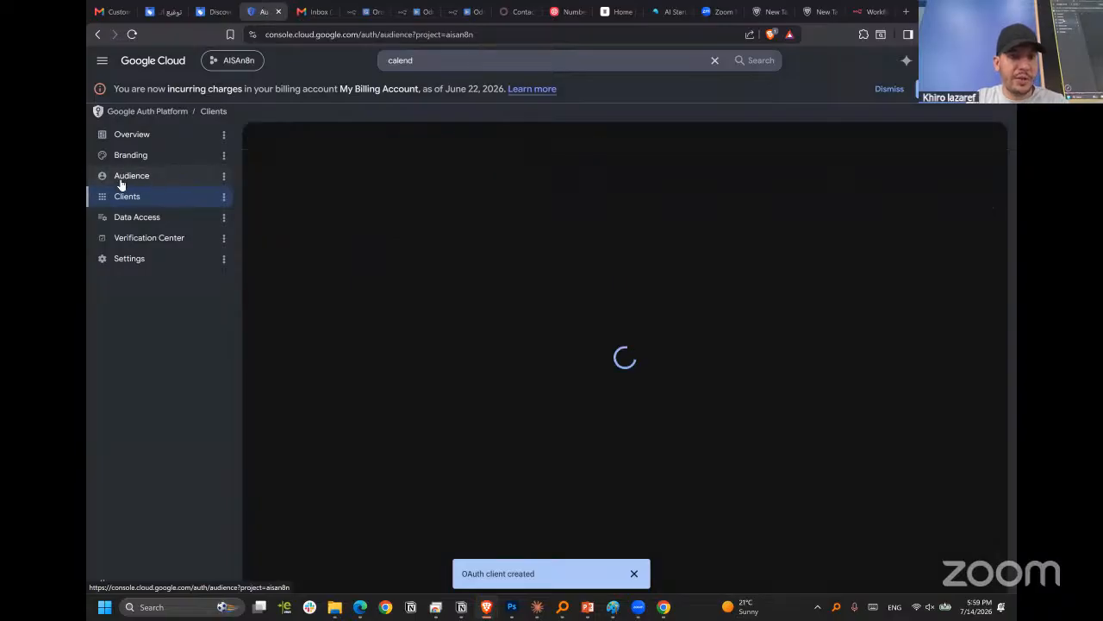
pyautogui.scroll(-1, 365, 396)
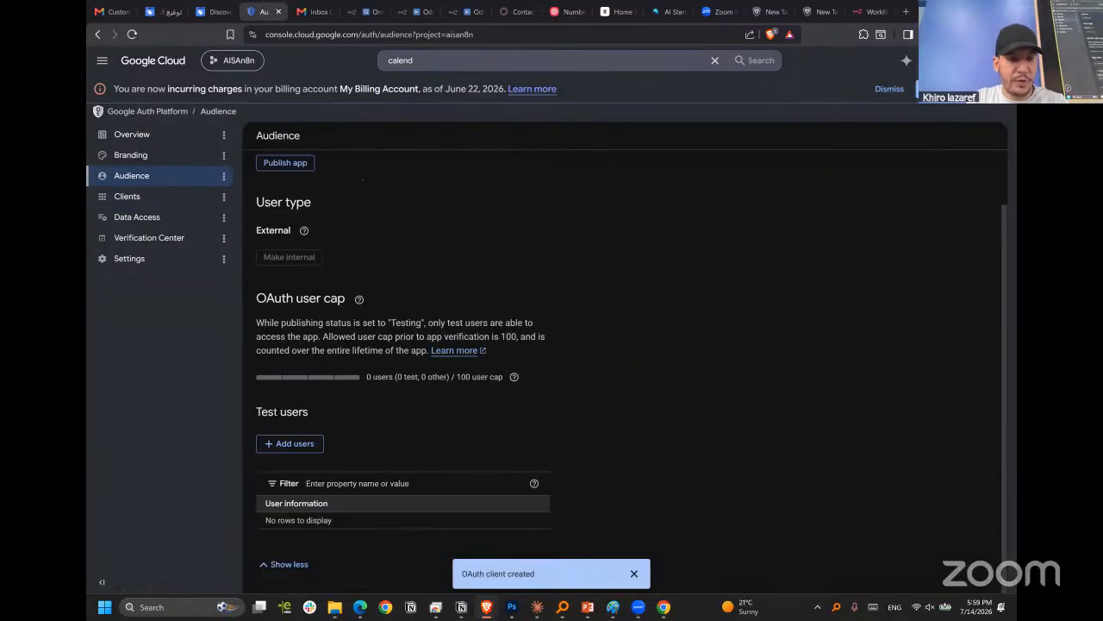
pyautogui.click(287, 445)
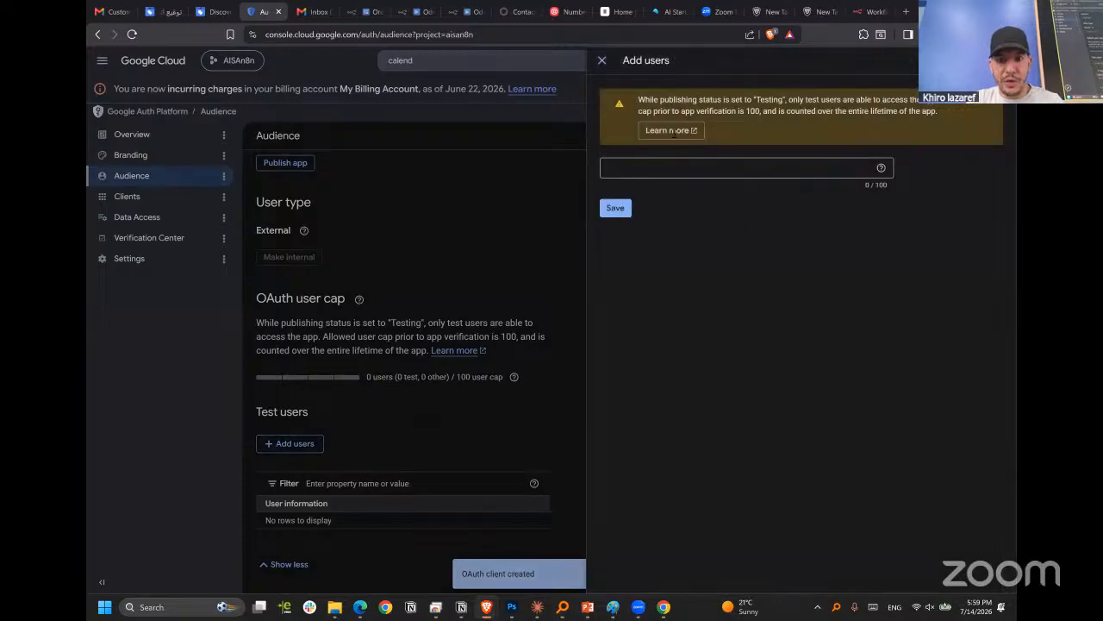
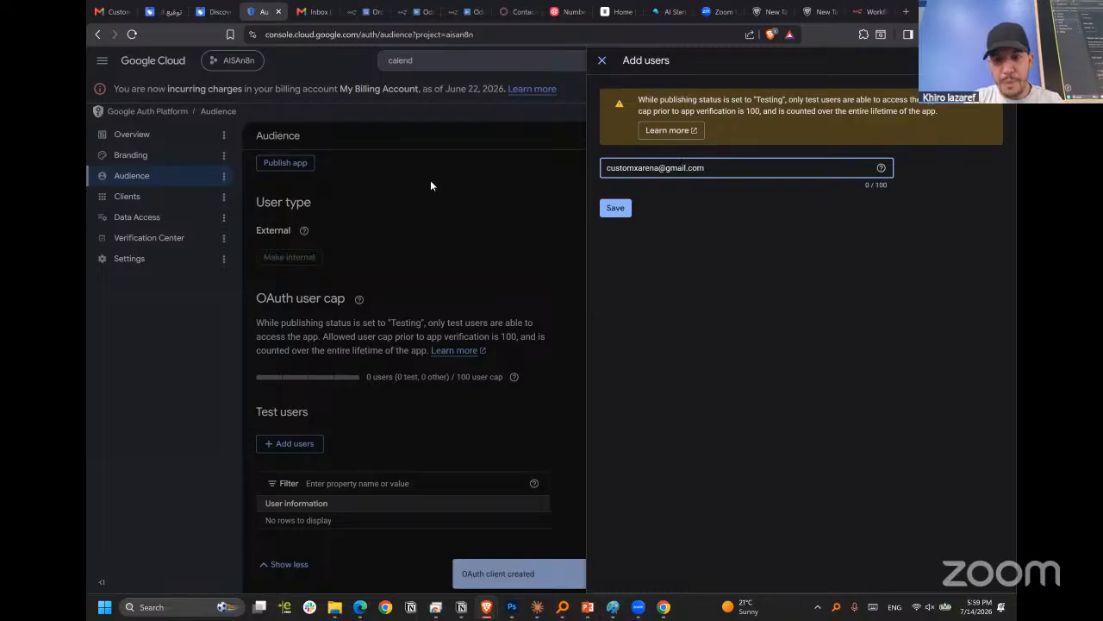
pyautogui.click(652, 218)
pyautogui.click(614, 210)
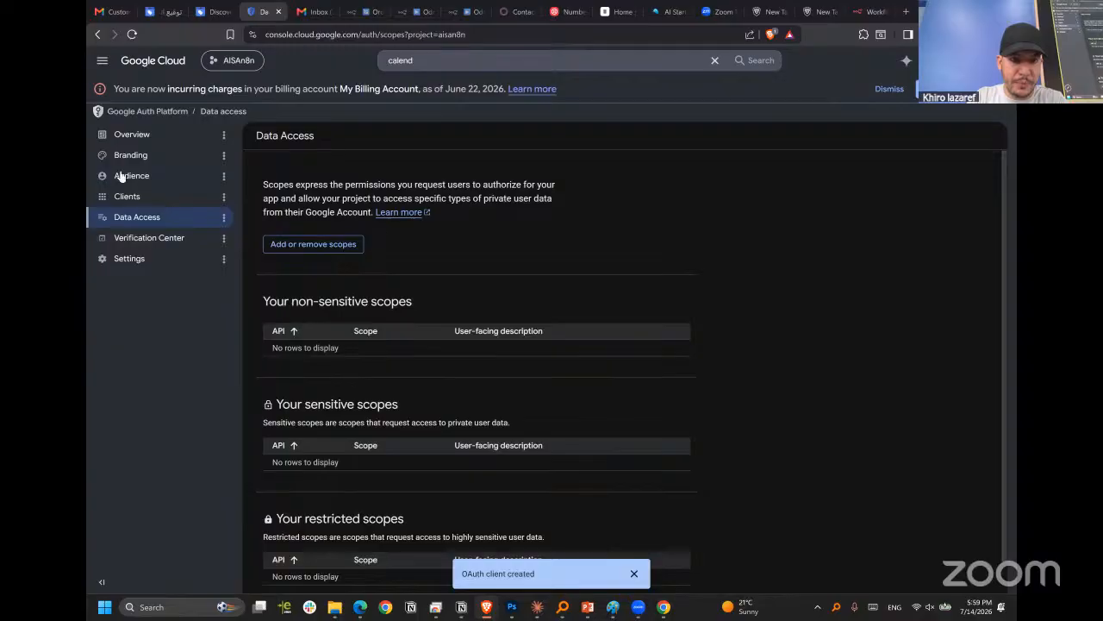
# Review the OAuth overview, data access and clients pages, and examine the client ID in Web client 1's details.
pyautogui.click(155, 138)
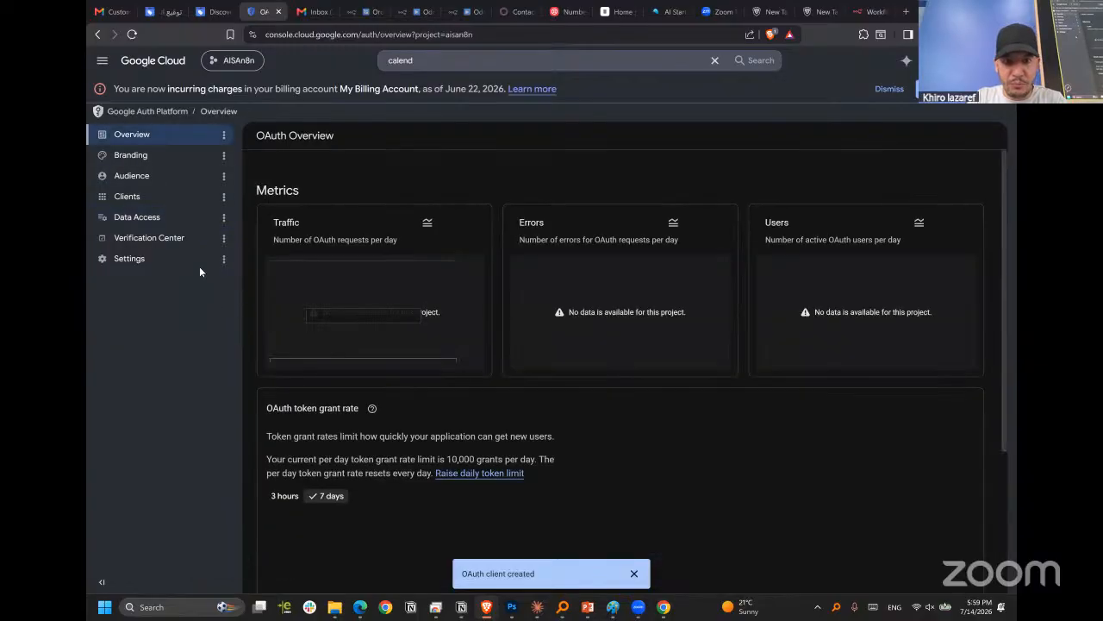
pyautogui.click(175, 216)
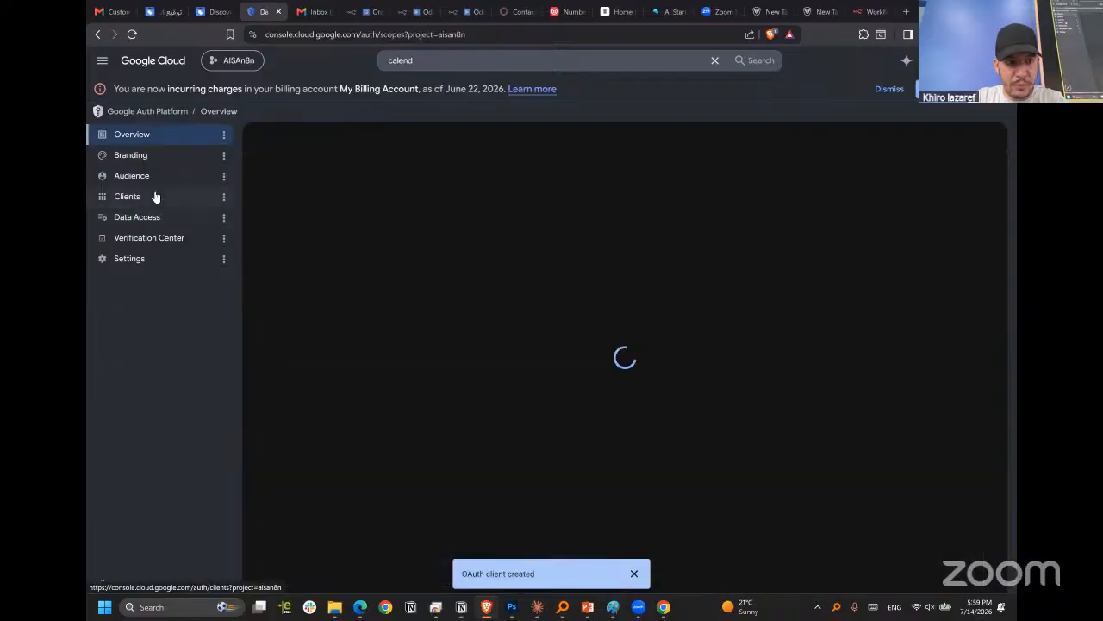
pyautogui.click(177, 198)
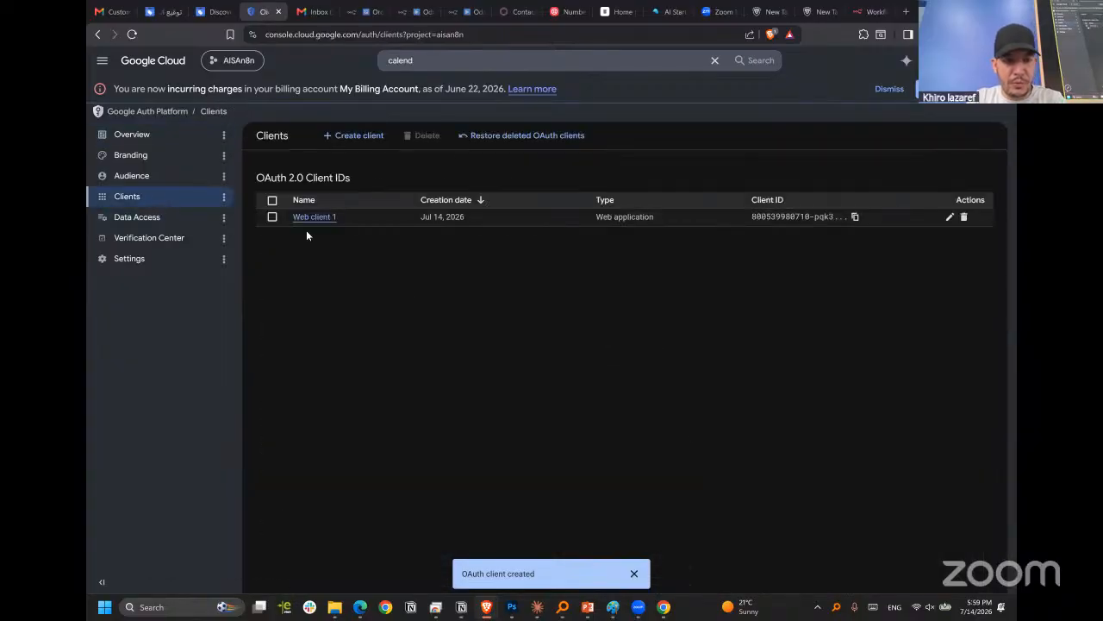
pyautogui.click(313, 218)
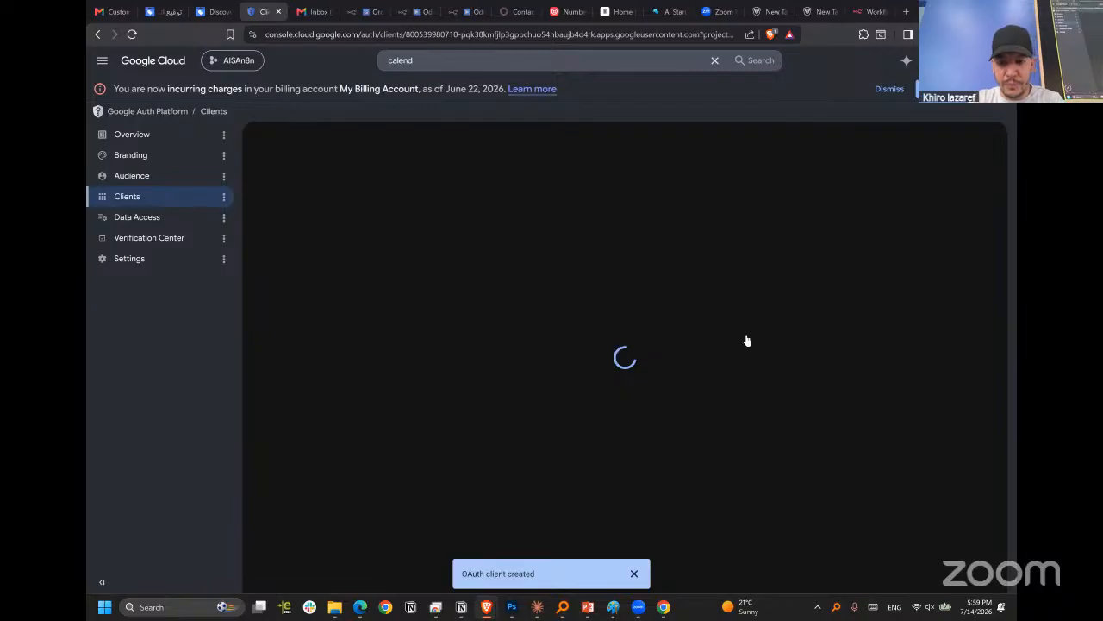
pyautogui.tripleClick(878, 219)
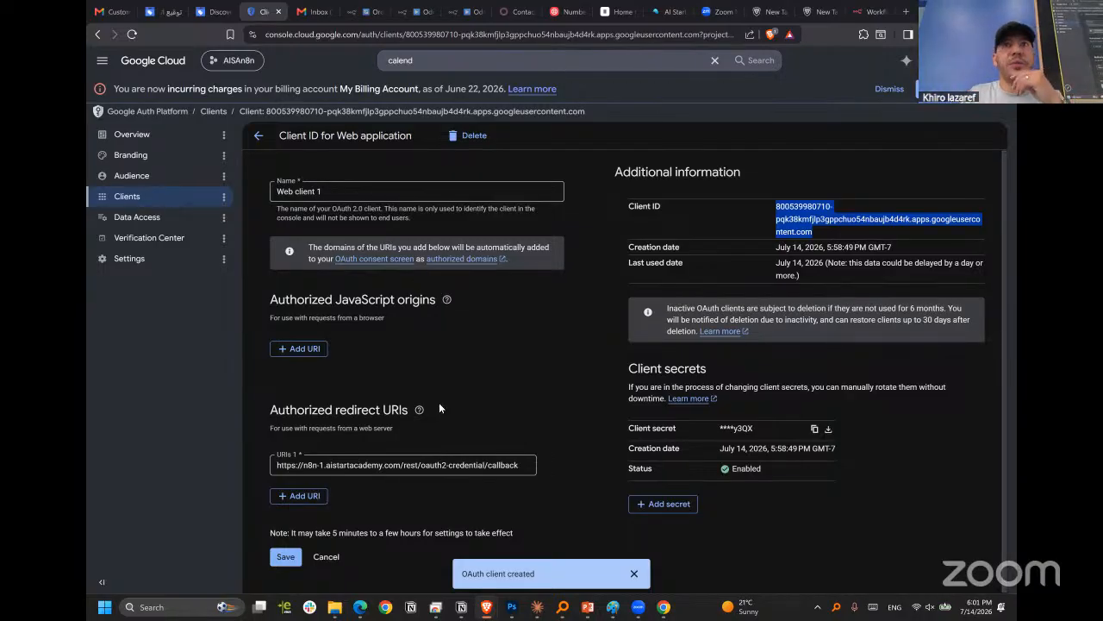
pyautogui.click(499, 388)
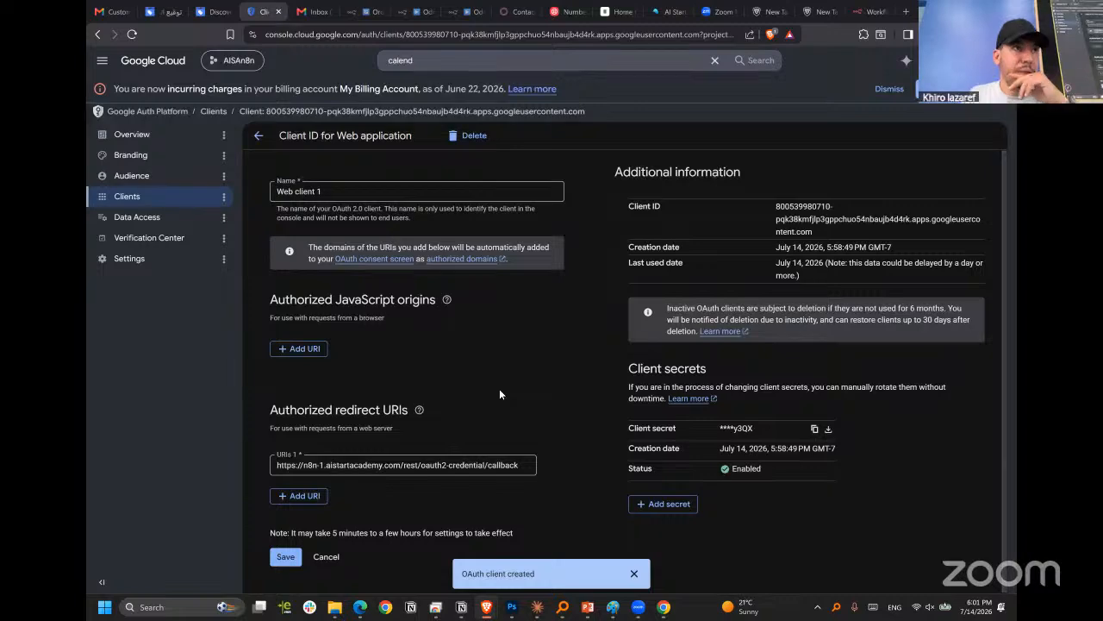
# Load supabase.com in a new browser tab and stay on its home page.
pyautogui.click(905, 11)
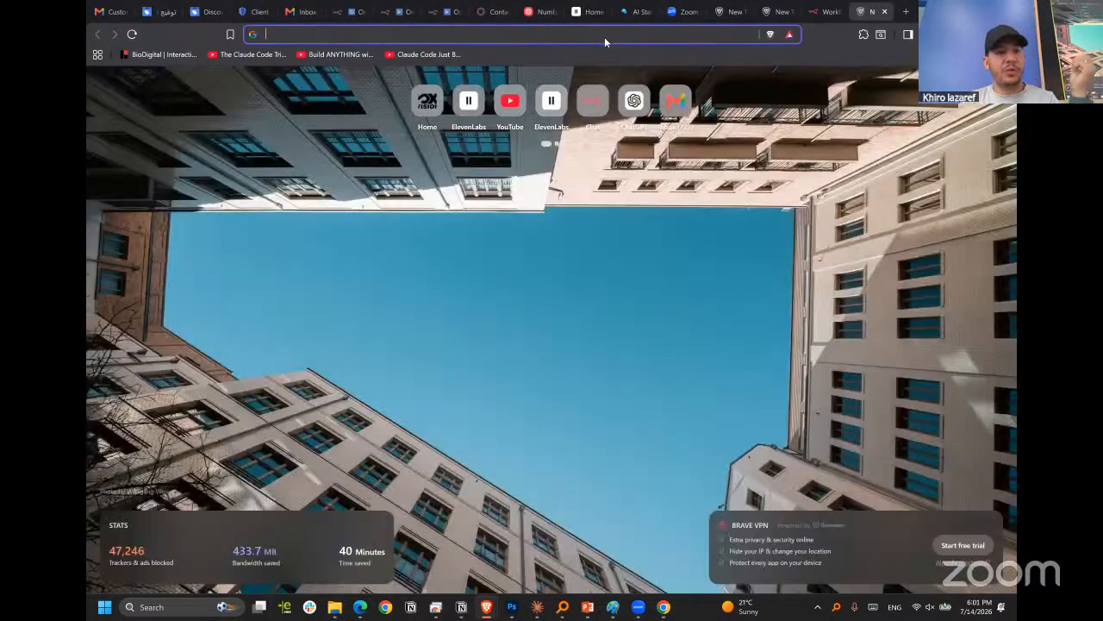
pyautogui.write('supabase.com')
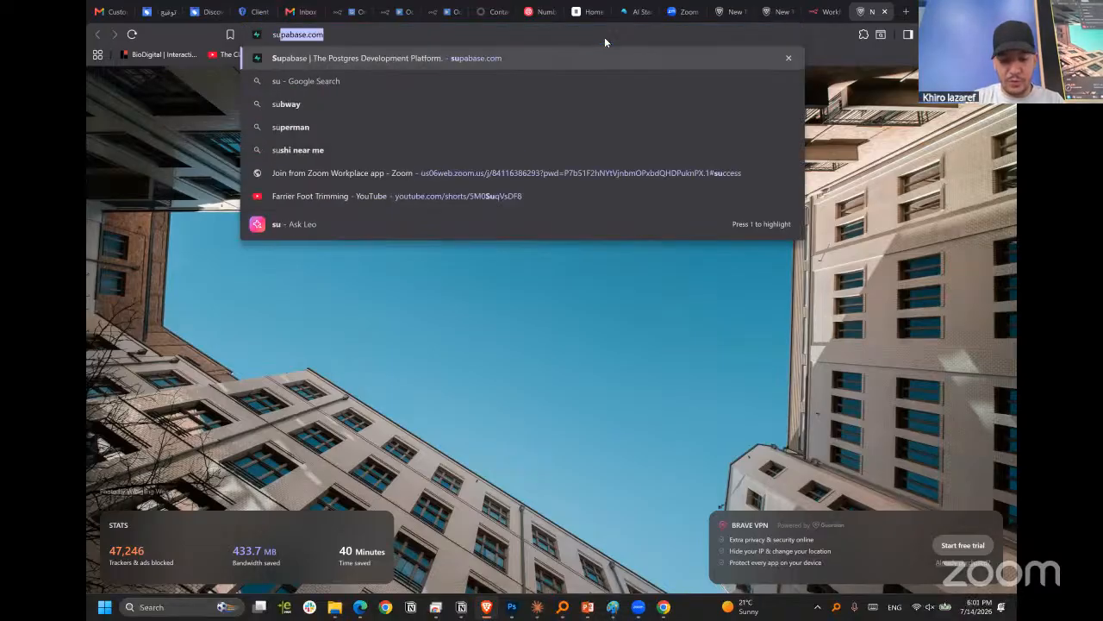
pyautogui.press('Return')
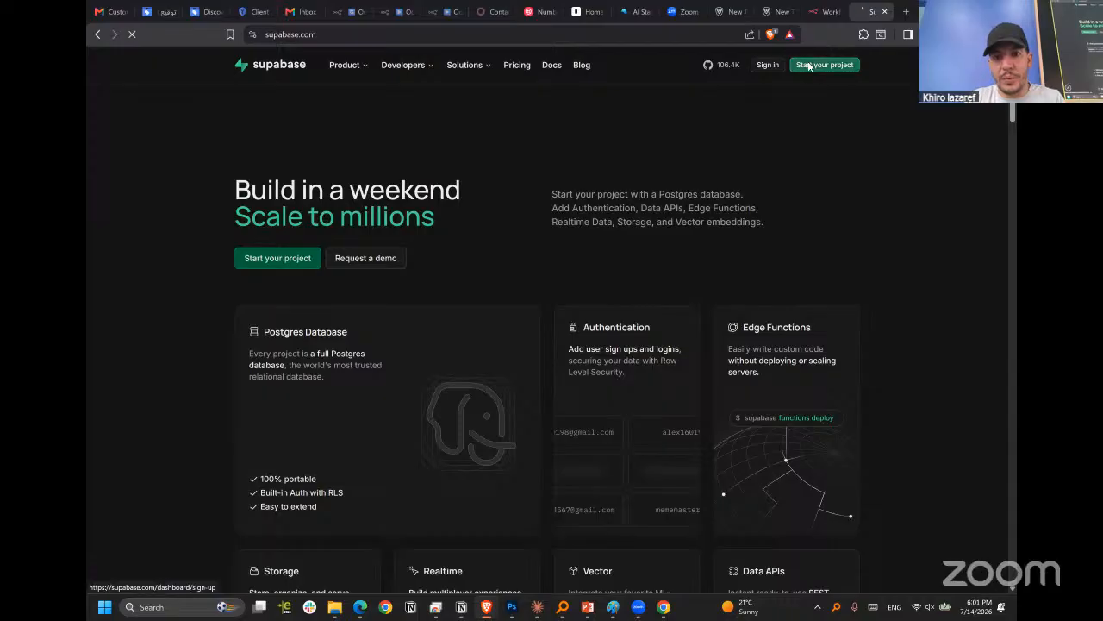
pyautogui.click(806, 66)
pyautogui.click(97, 35)
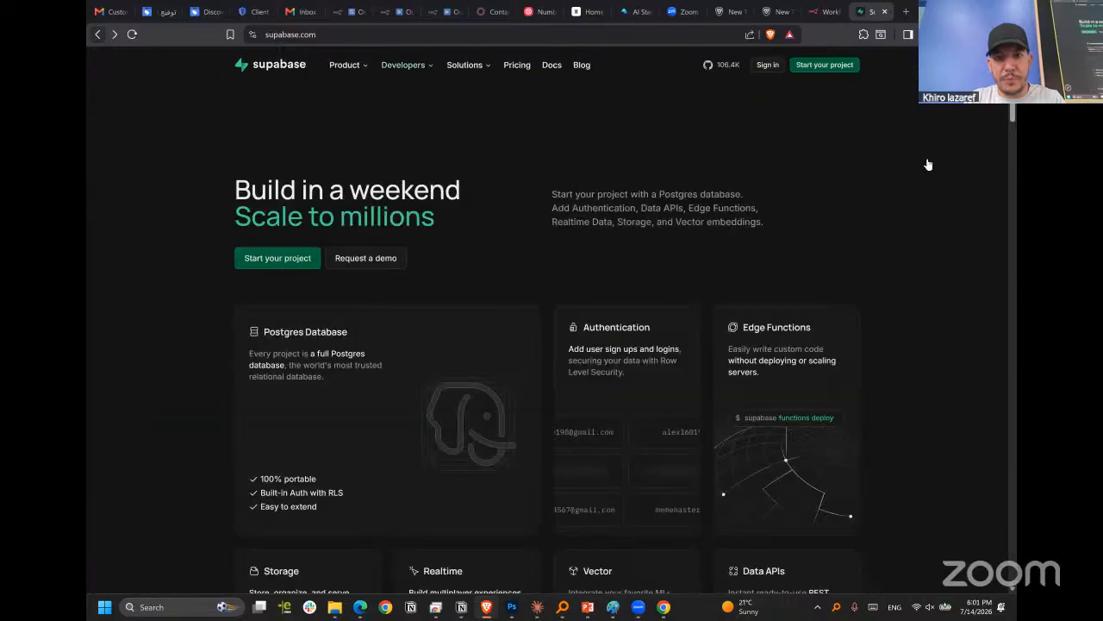
# Sign in to Supabase with GitHub, using the Google account, and authorize Supabase's access.
pyautogui.click(768, 66)
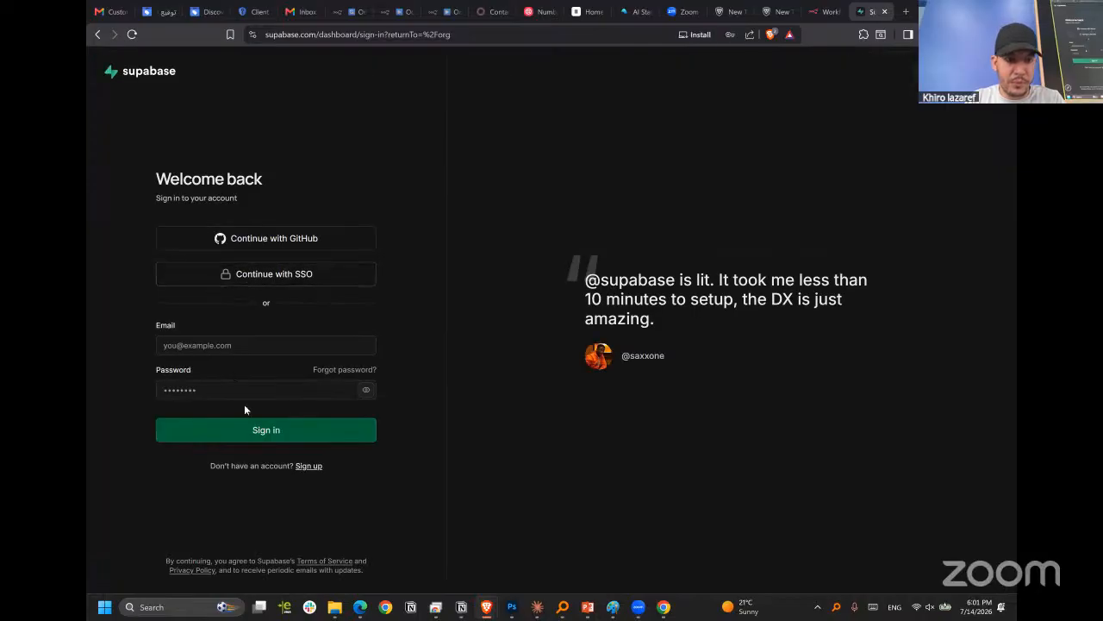
pyautogui.click(278, 239)
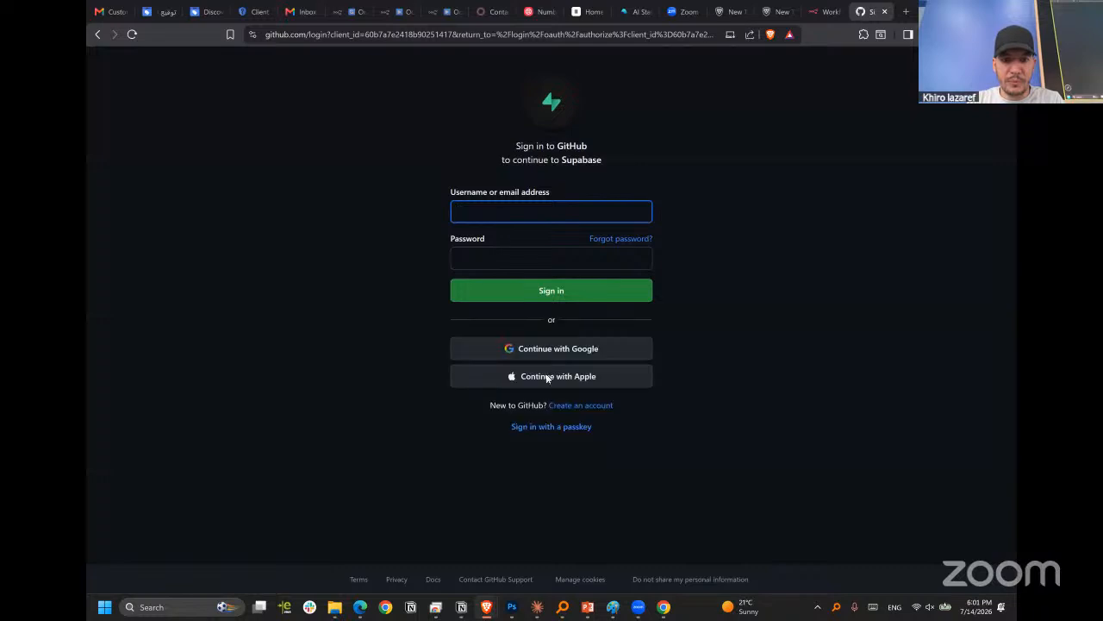
pyautogui.click(459, 348)
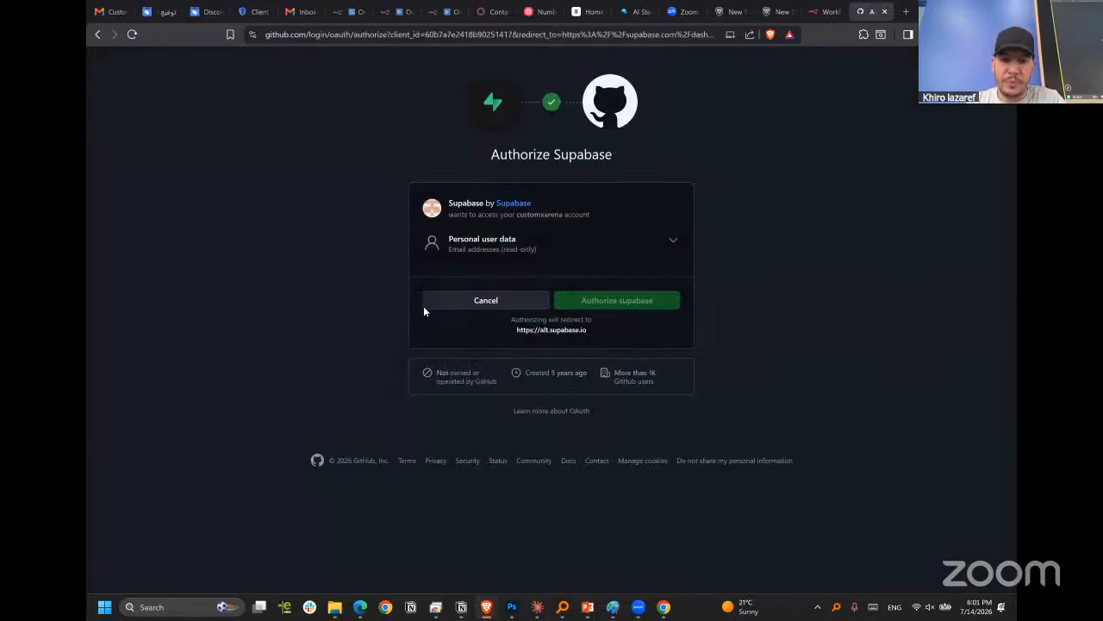
pyautogui.click(613, 303)
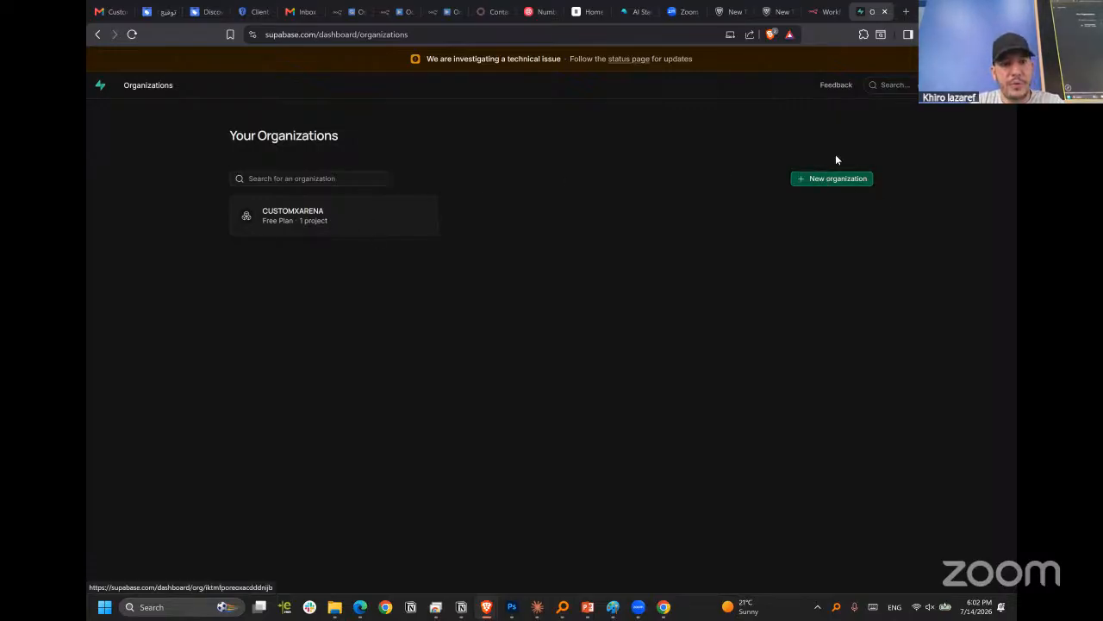
# Start a new project in the CUSTOMXARENA organization and name it n8nRAG.
pyautogui.click(374, 226)
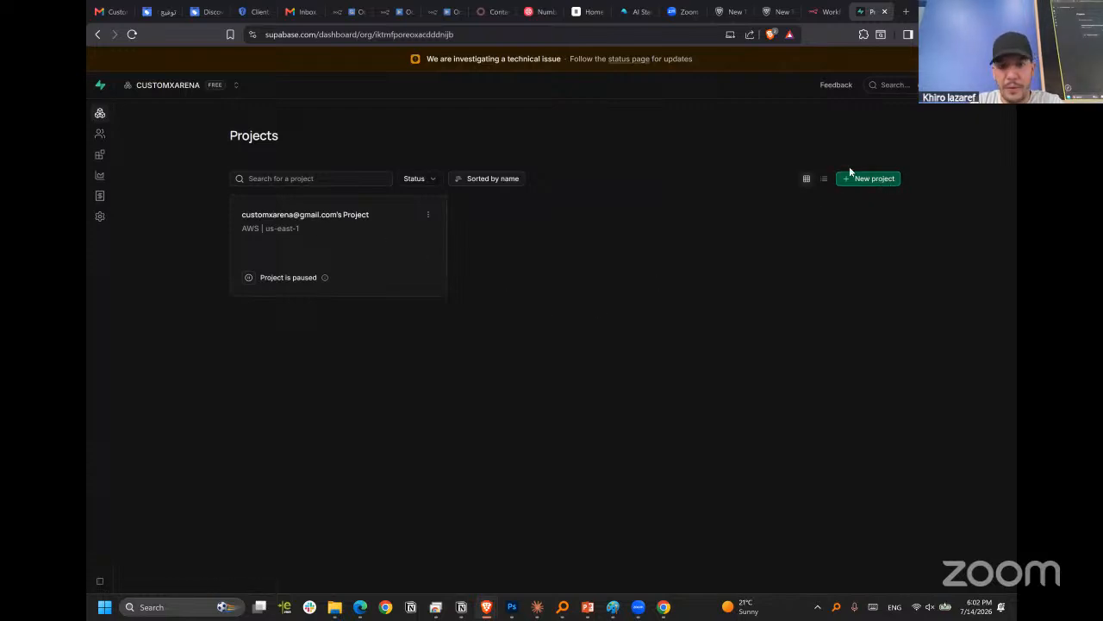
pyautogui.click(875, 183)
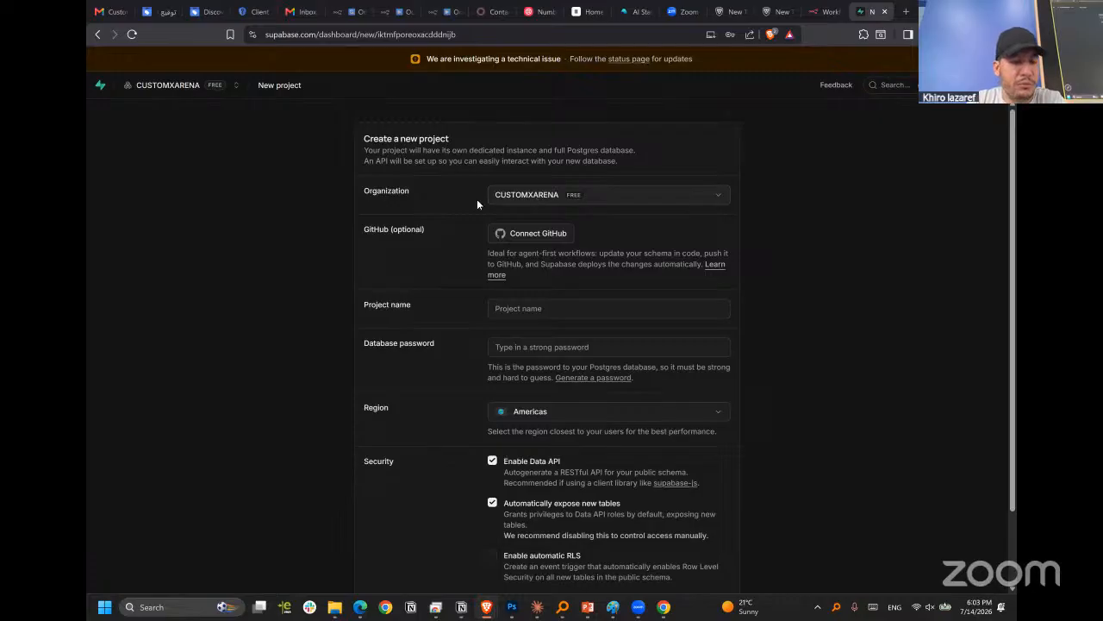
pyautogui.scroll(-1, 706, 250)
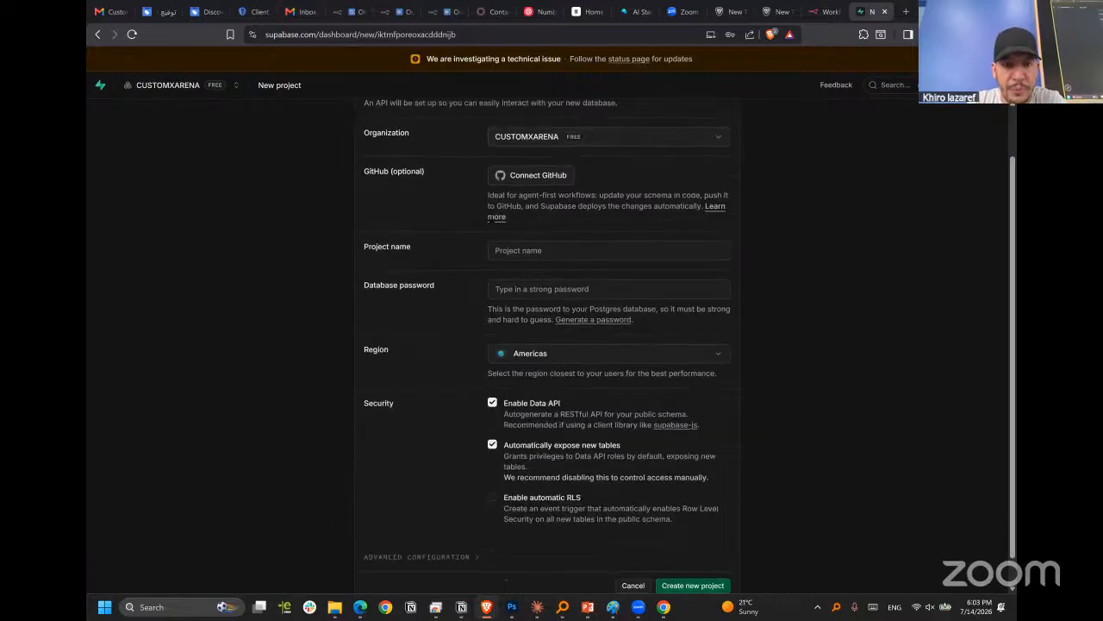
pyautogui.click(567, 221)
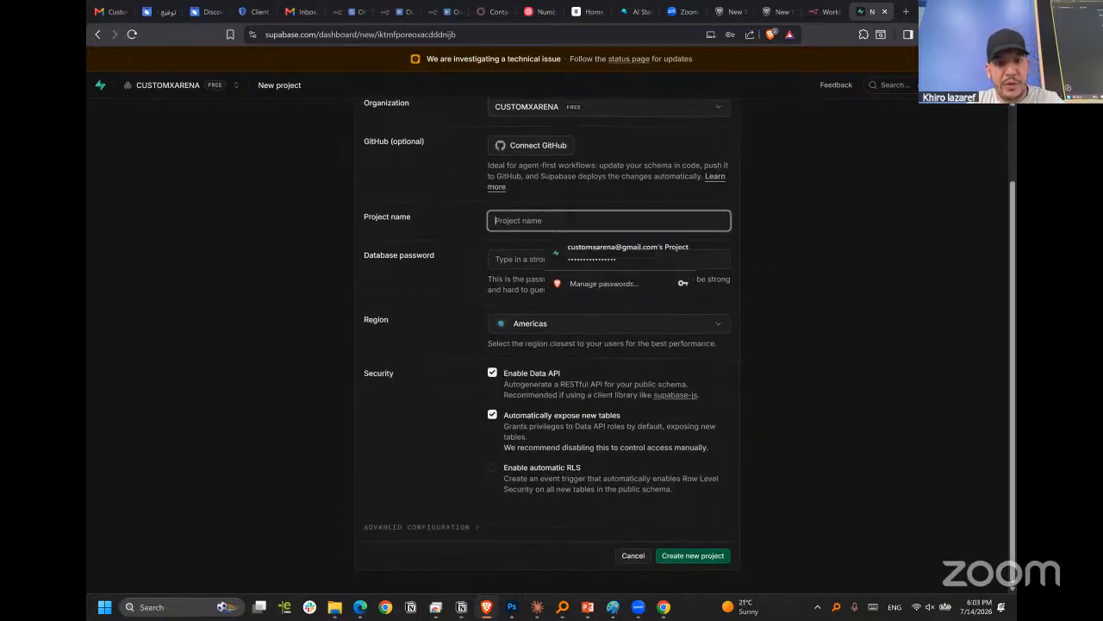
pyautogui.write('n8nRAG')
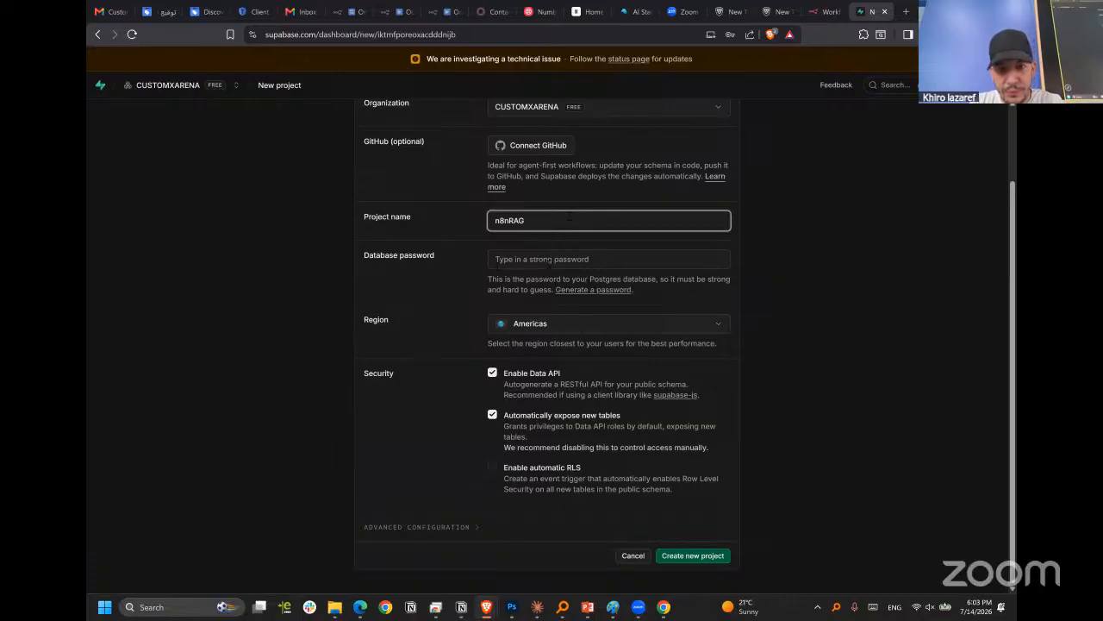
# Fill in the saved database password, create the n8nRAG project, and dismiss the offer to save the password.
pyautogui.click(549, 259)
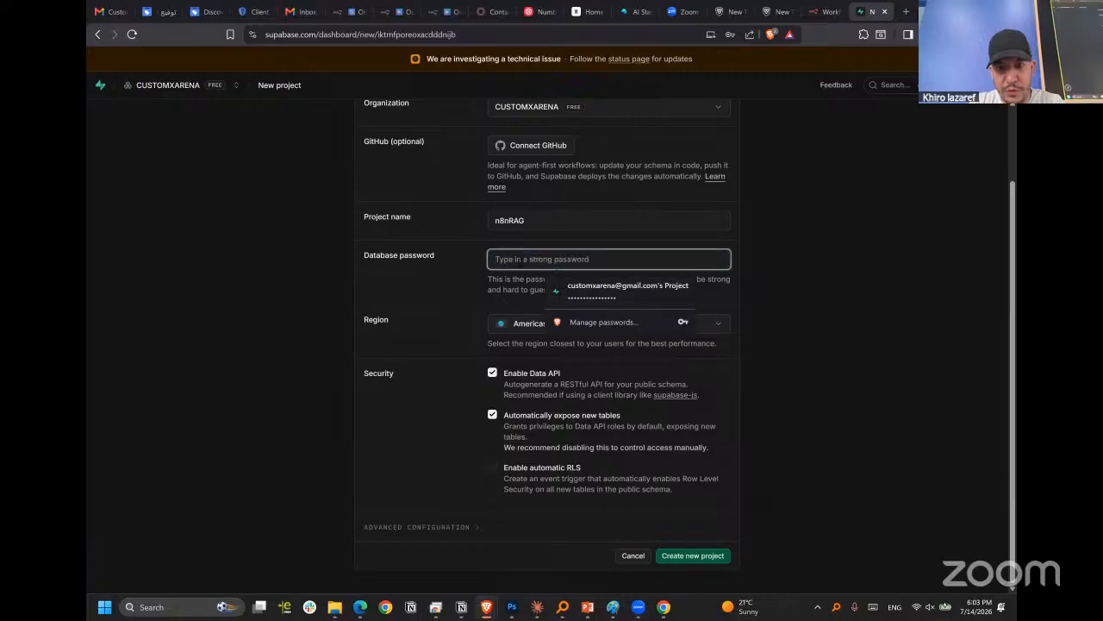
pyautogui.click(744, 277)
pyautogui.click(605, 290)
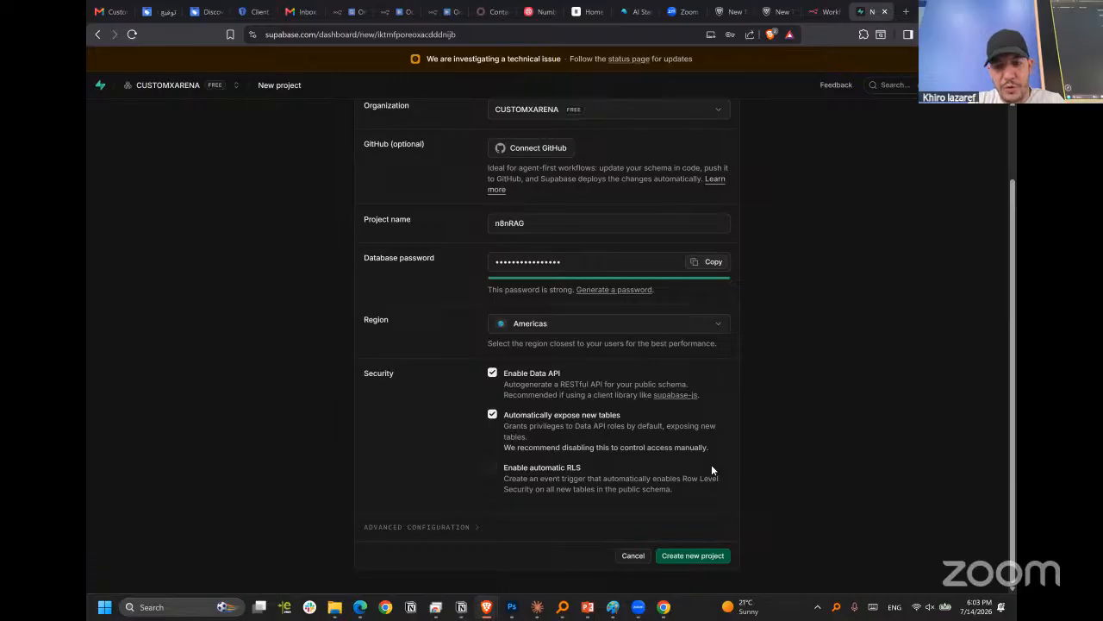
pyautogui.click(693, 556)
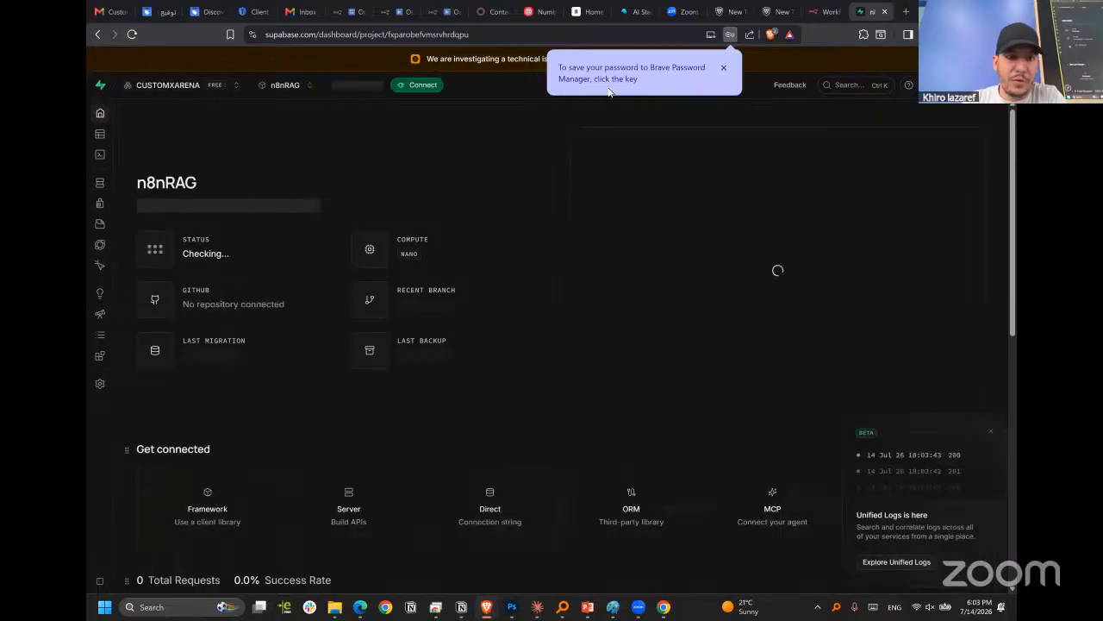
pyautogui.click(724, 67)
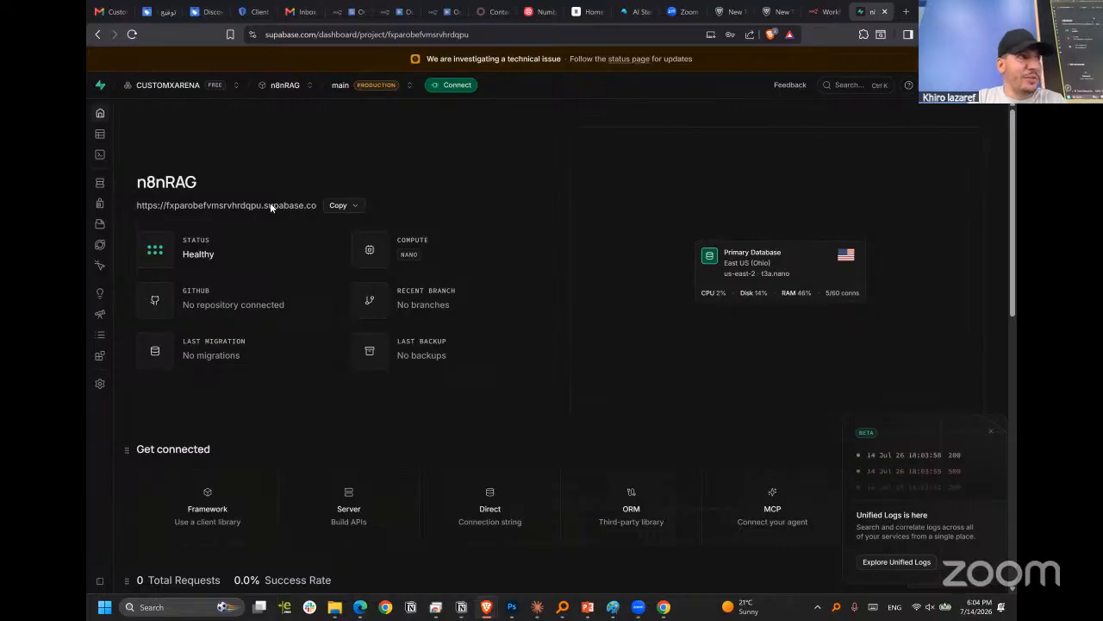
# Look through the open n8n tabs with the OrdersCA and Odoo CRM workflows.
pyautogui.click(341, 16)
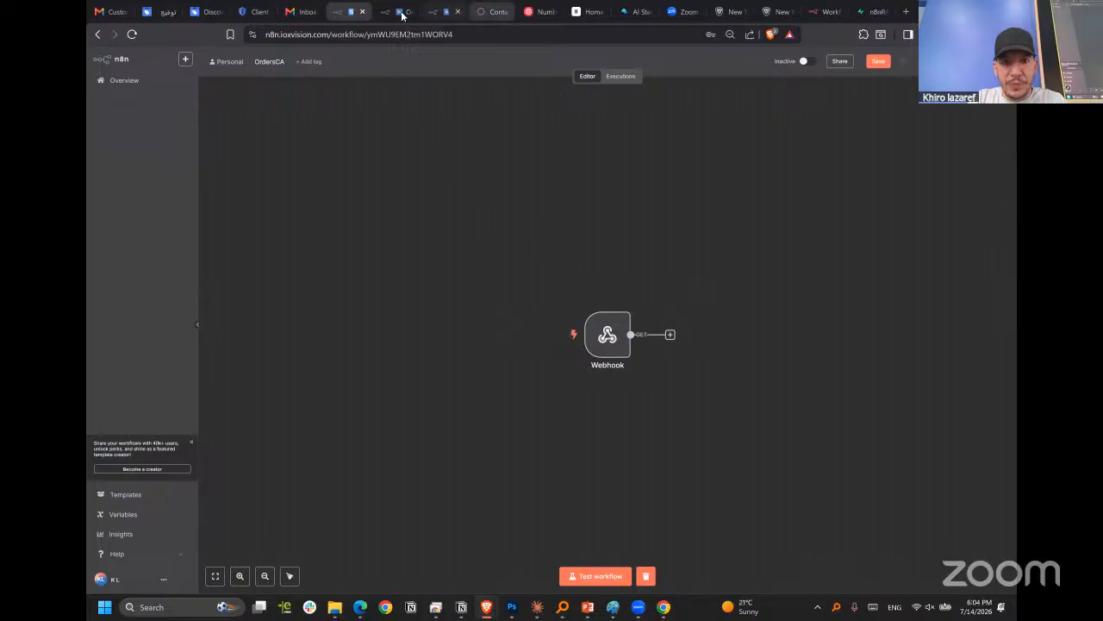
pyautogui.click(441, 12)
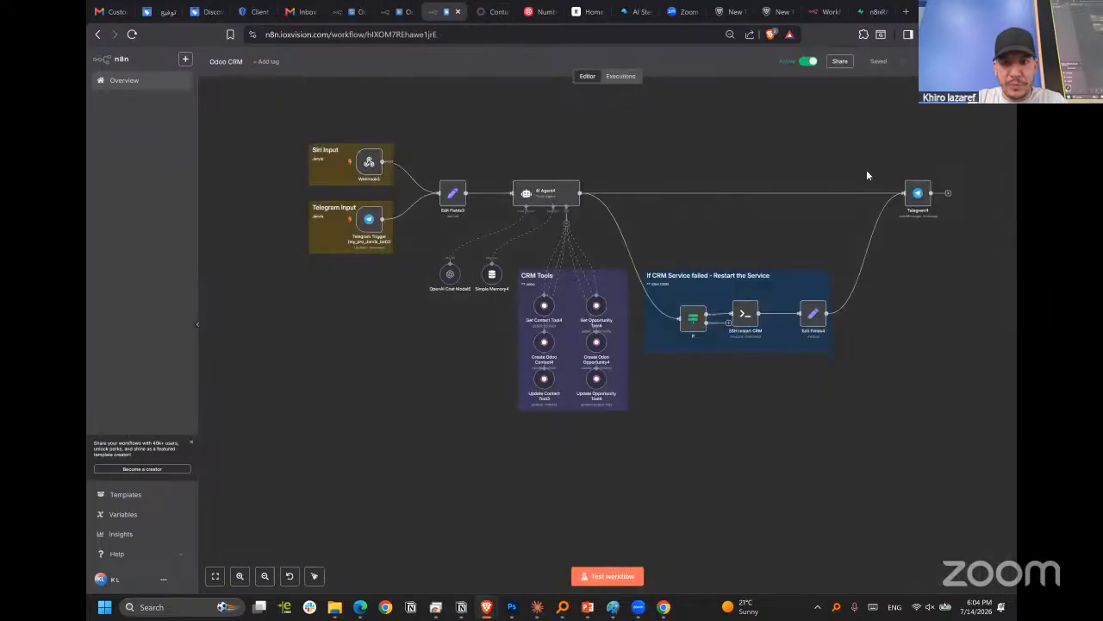
pyautogui.click(869, 12)
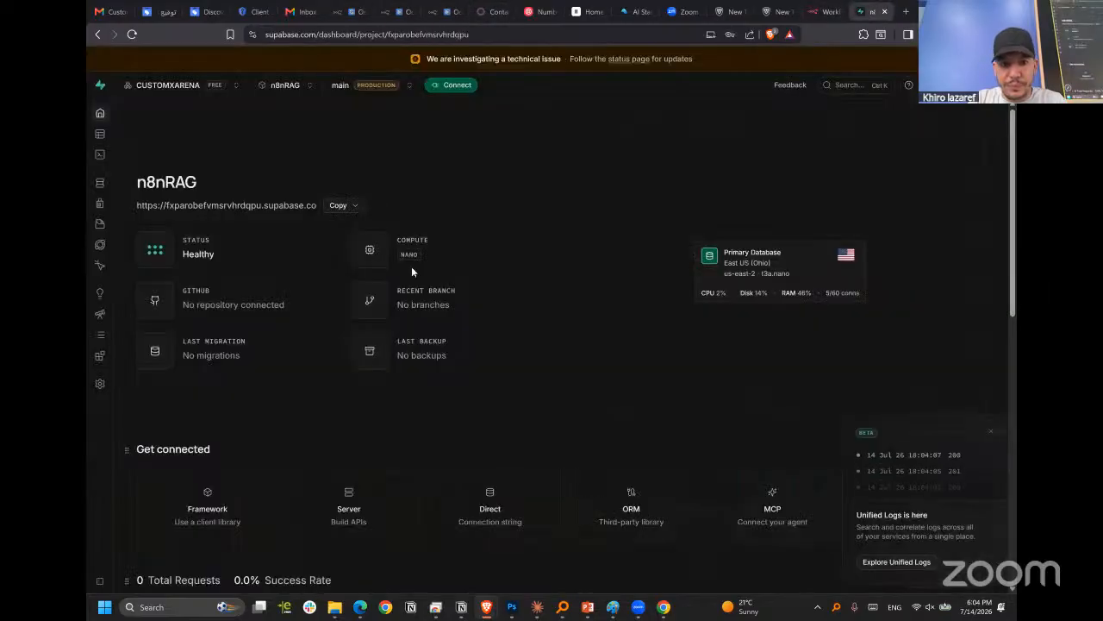
pyautogui.click(338, 14)
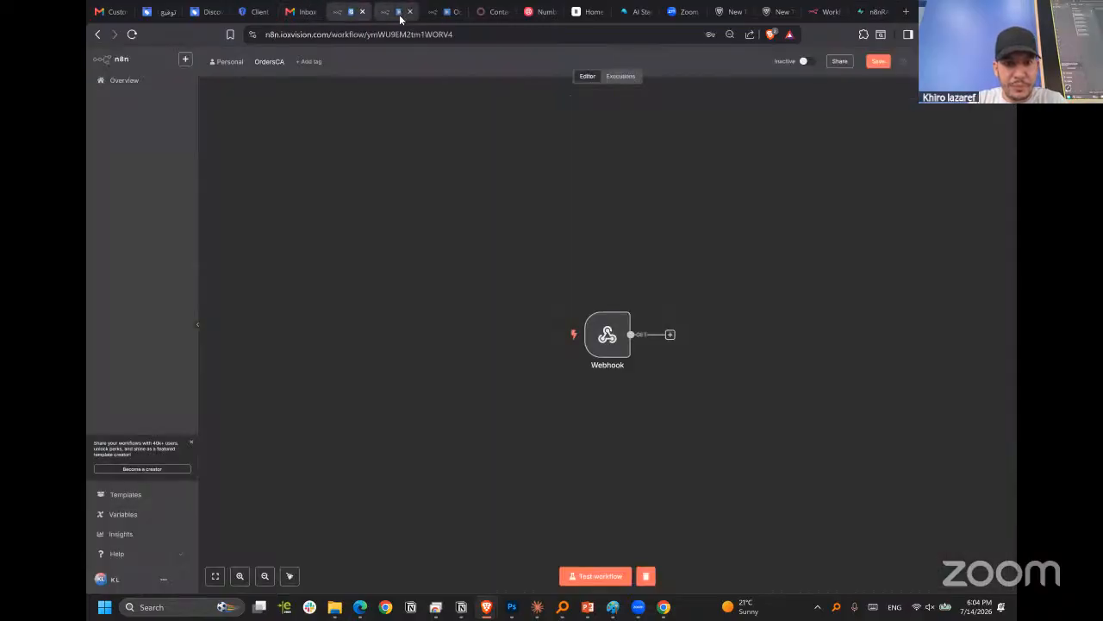
pyautogui.click(393, 14)
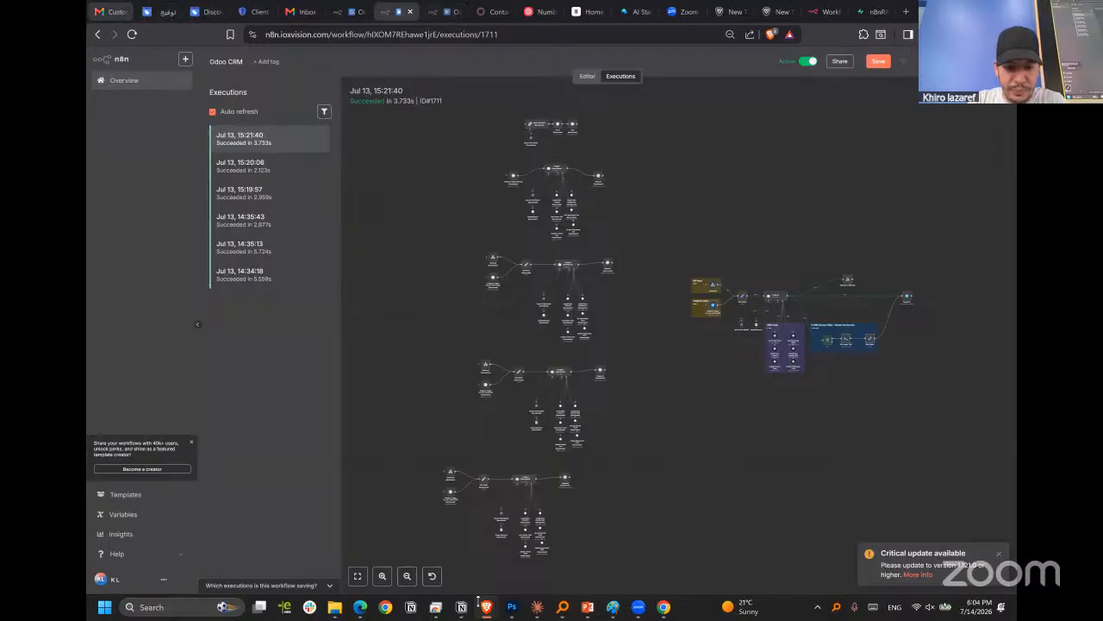
# Switch to the Workflow Automation browser window and close the Gmail account 9 credential to get back to the workflow canvas.
pyautogui.moveTo(487, 607)
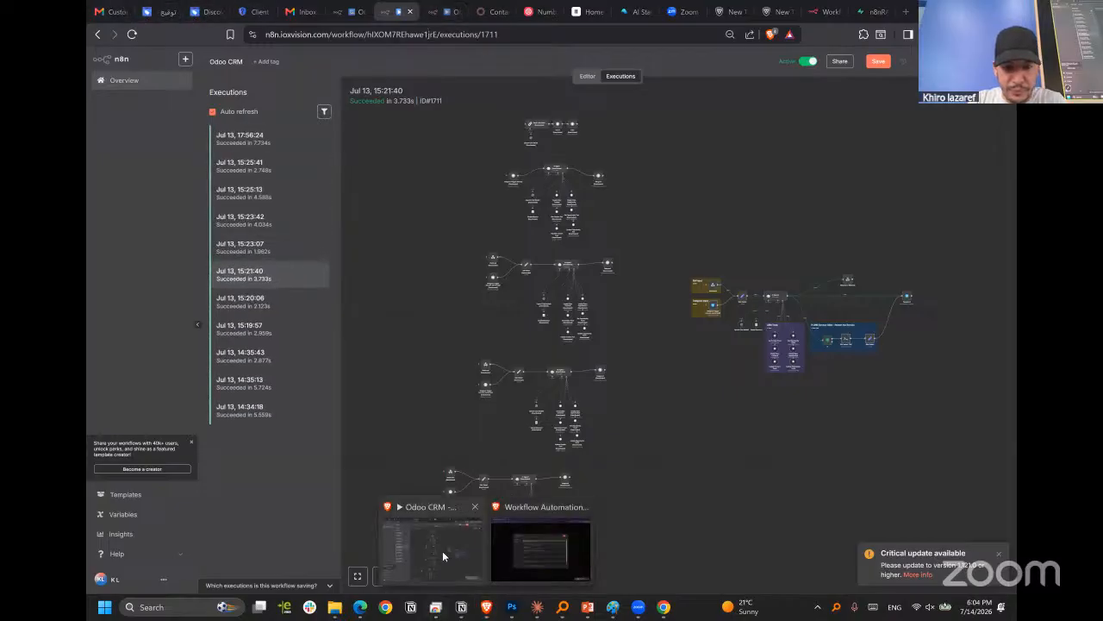
pyautogui.click(541, 552)
pyautogui.click(796, 164)
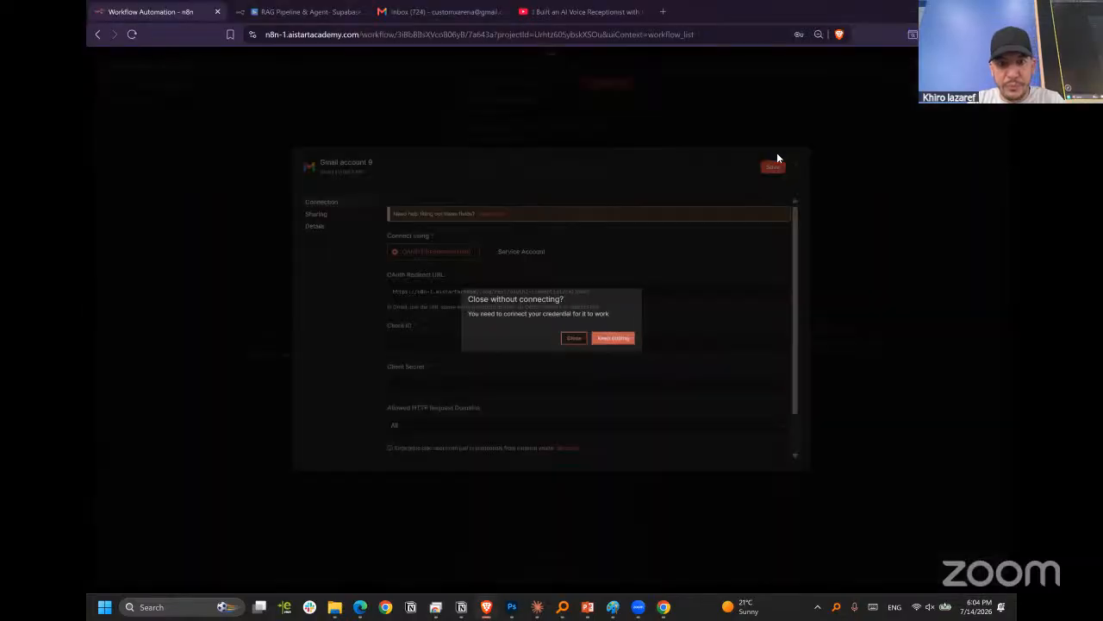
pyautogui.click(613, 337)
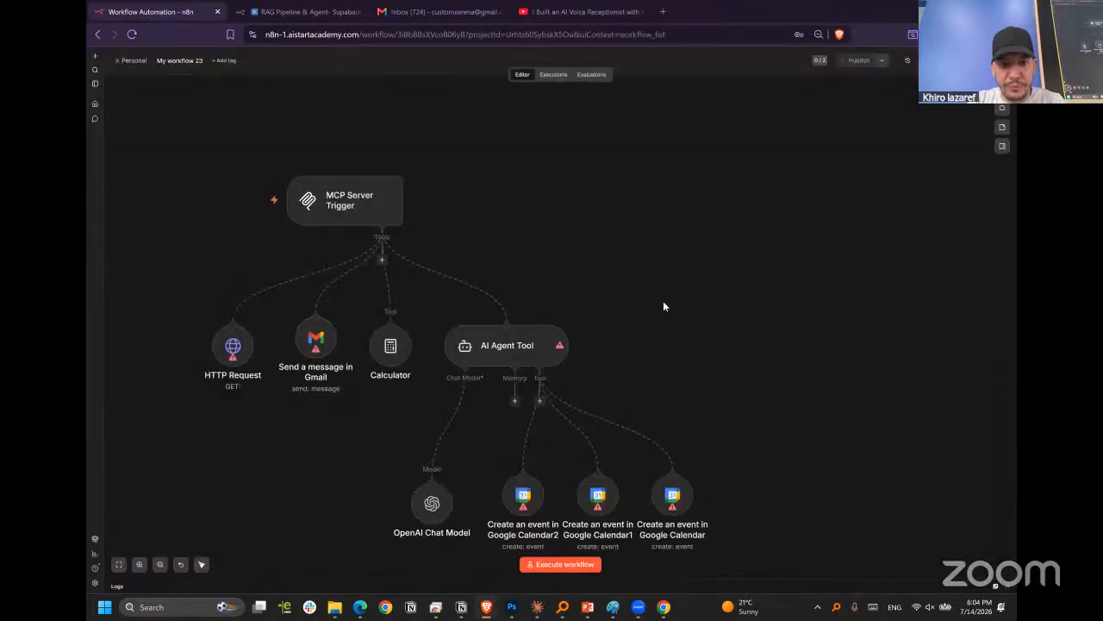
pyautogui.scroll(-4, 620, 255)
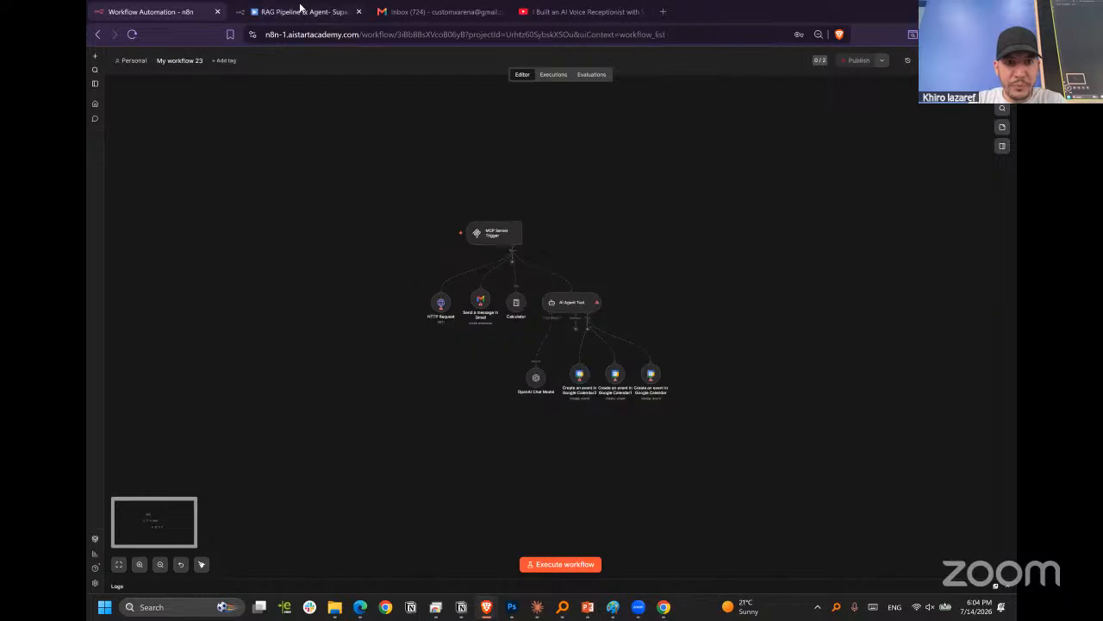
# Bring up the RAG Pipeline & Agent- Supabase workflow and examine the nodes in its RAG Pooling group.
pyautogui.click(315, 12)
pyautogui.scroll(-2, 844, 244)
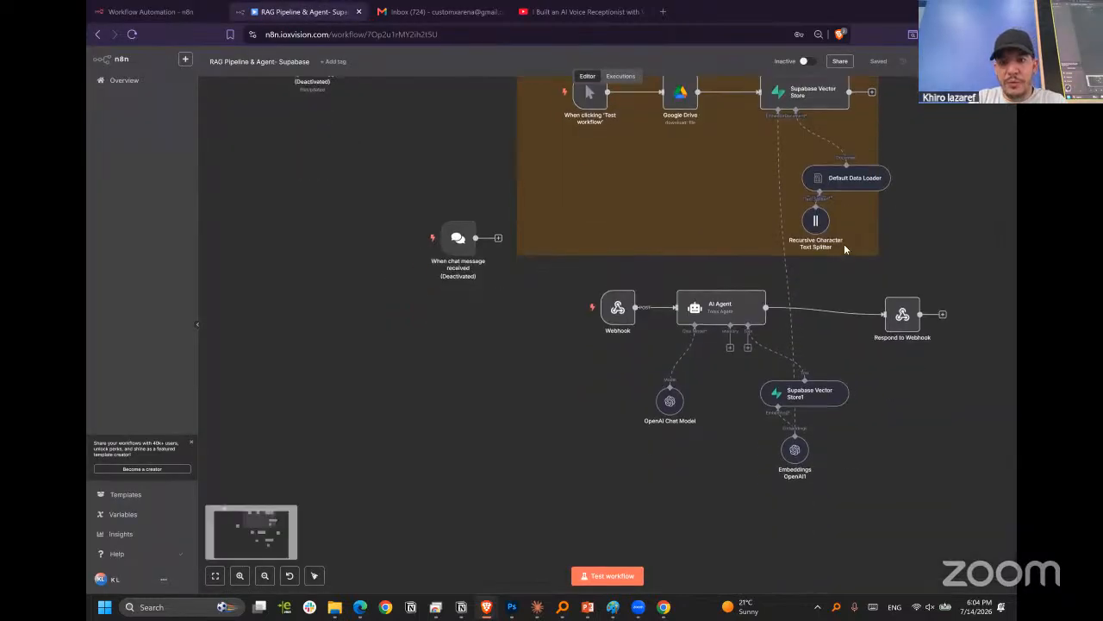
pyautogui.scroll(3, 849, 250)
pyautogui.scroll(-3, 853, 253)
pyautogui.scroll(-2, 784, 240)
pyautogui.scroll(8, 845, 259)
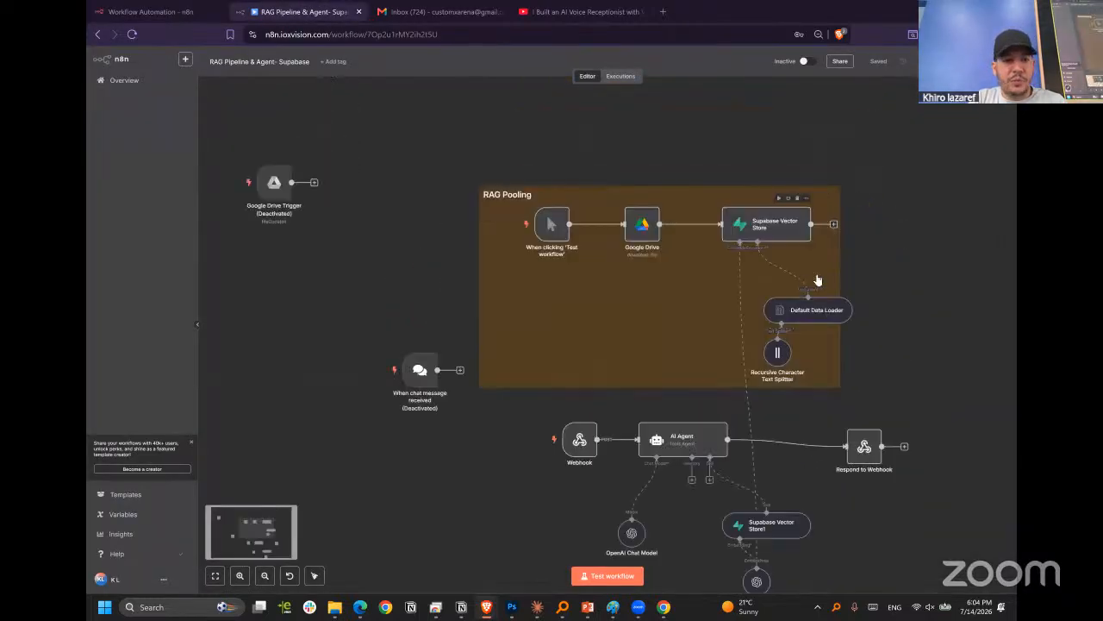
pyautogui.scroll(-2, 763, 279)
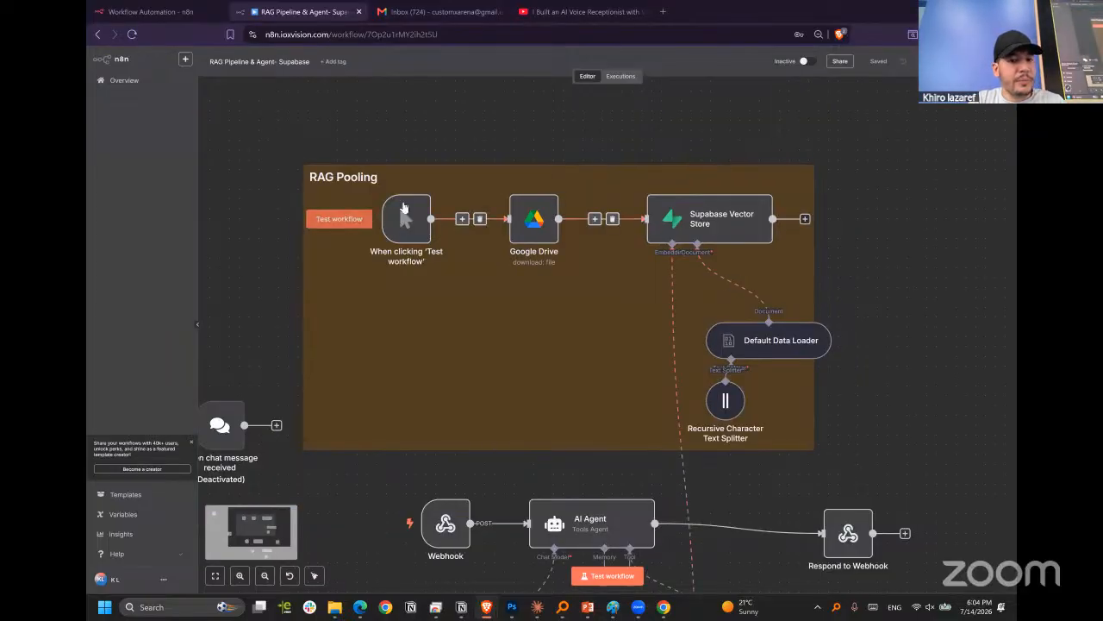
pyautogui.scroll(-2, 364, 197)
pyautogui.scroll(2, 362, 198)
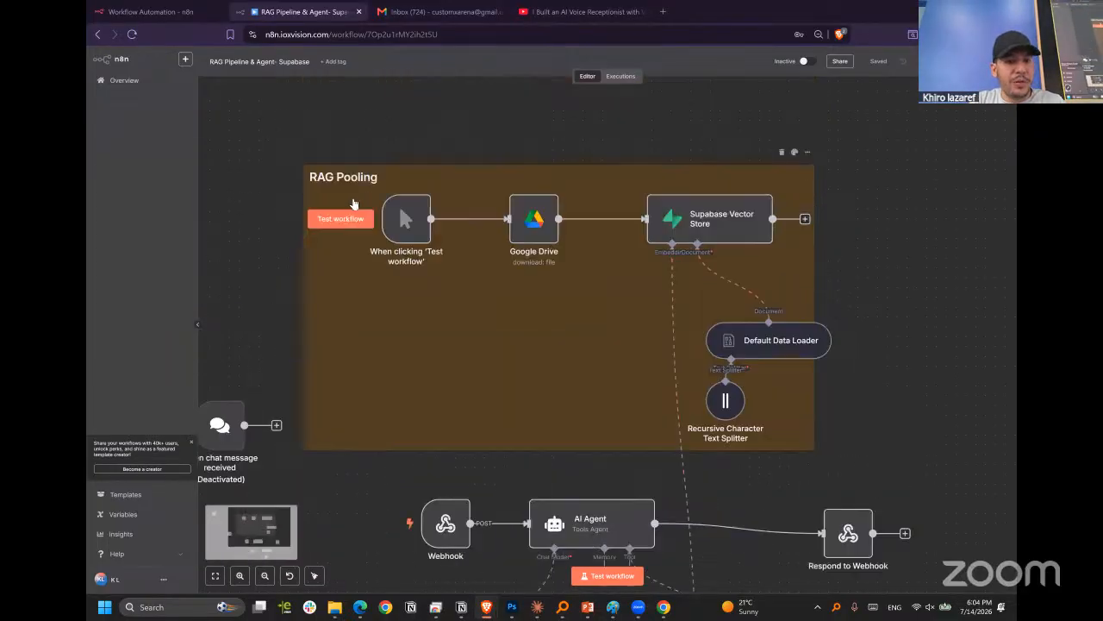
pyautogui.scroll(-1, 355, 201)
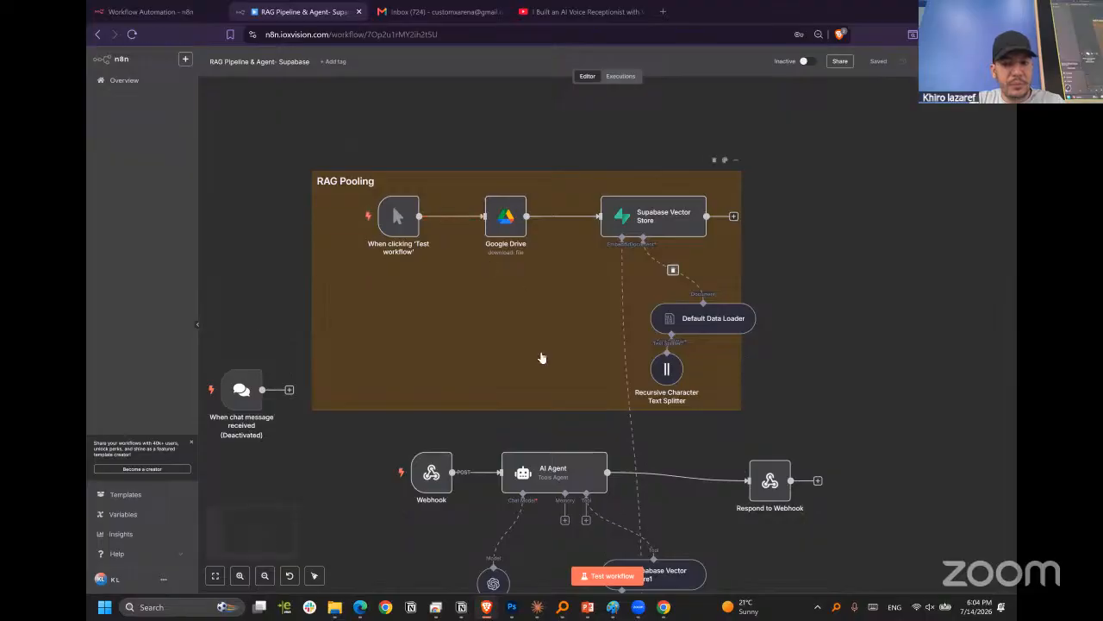
# Examine the Webhook and AI Agent branch with its Supabase vector store, and compare it with the RAG Pooling chain.
pyautogui.scroll(-5, 517, 363)
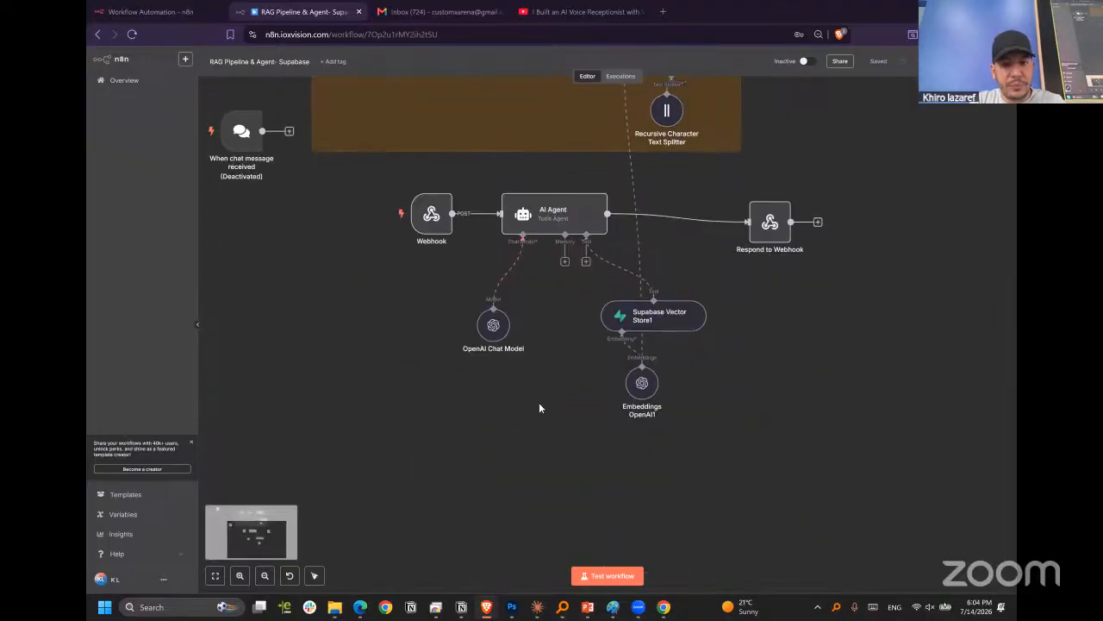
pyautogui.scroll(-4, 539, 403)
pyautogui.scroll(5, 510, 455)
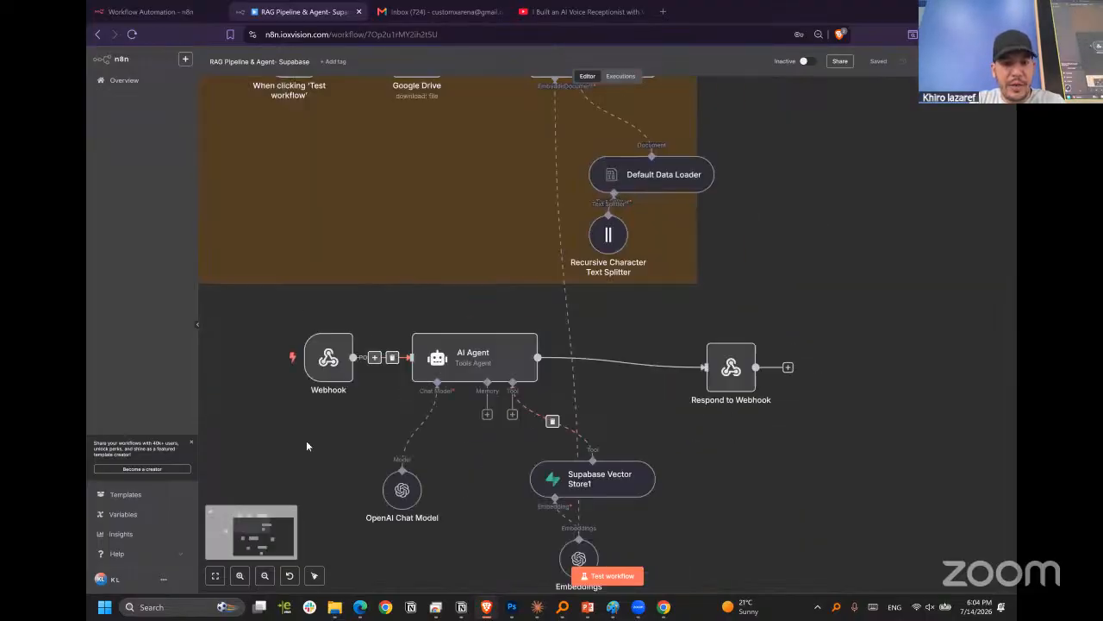
pyautogui.scroll(-4, 408, 383)
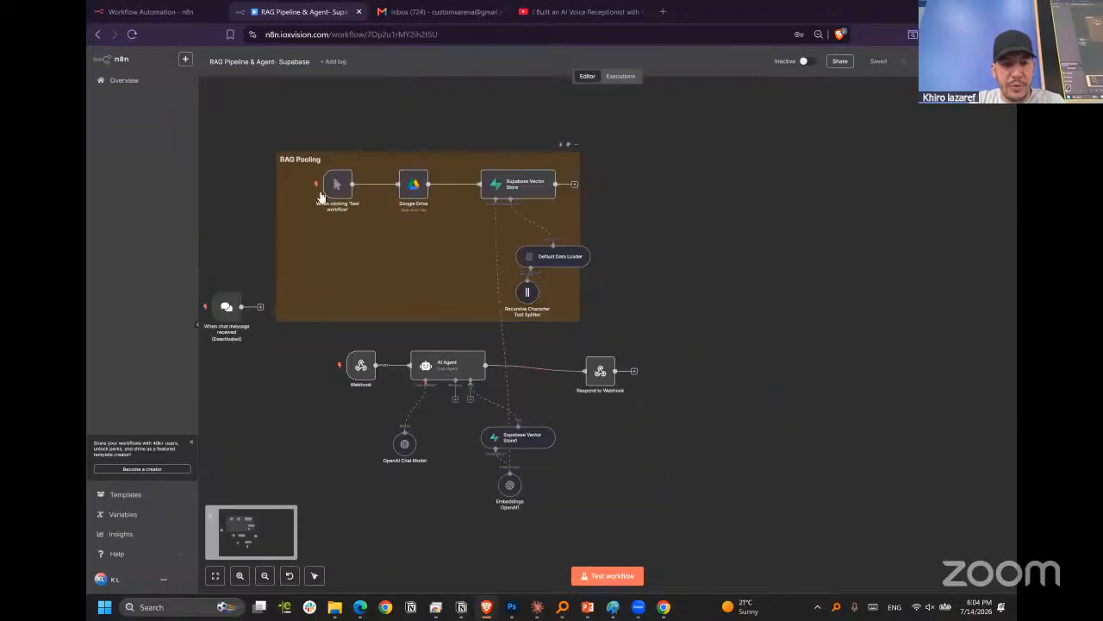
pyautogui.scroll(3, 371, 232)
pyautogui.scroll(-3, 630, 200)
pyautogui.scroll(-2, 850, 271)
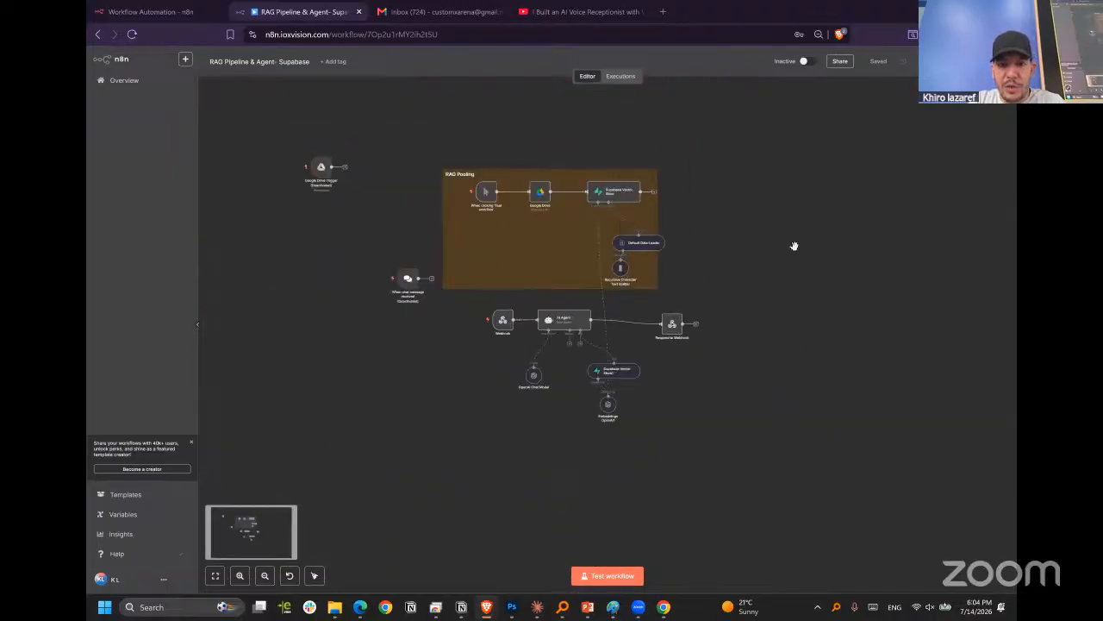
pyautogui.scroll(3, 773, 192)
pyautogui.scroll(-3, 746, 147)
pyautogui.scroll(1, 498, 149)
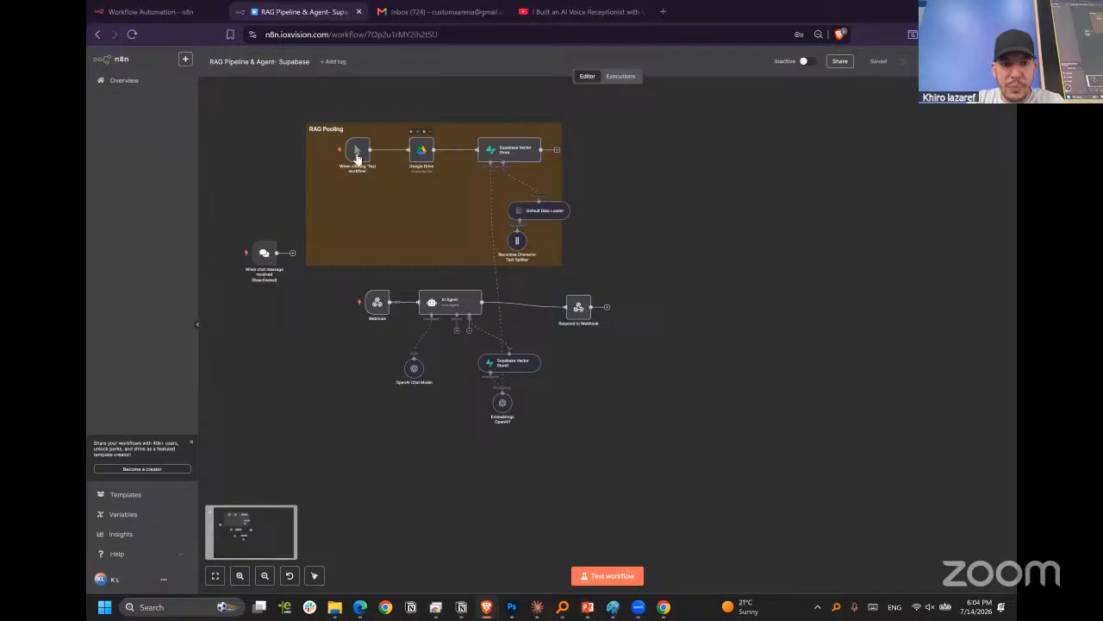
pyautogui.moveTo(357, 149)
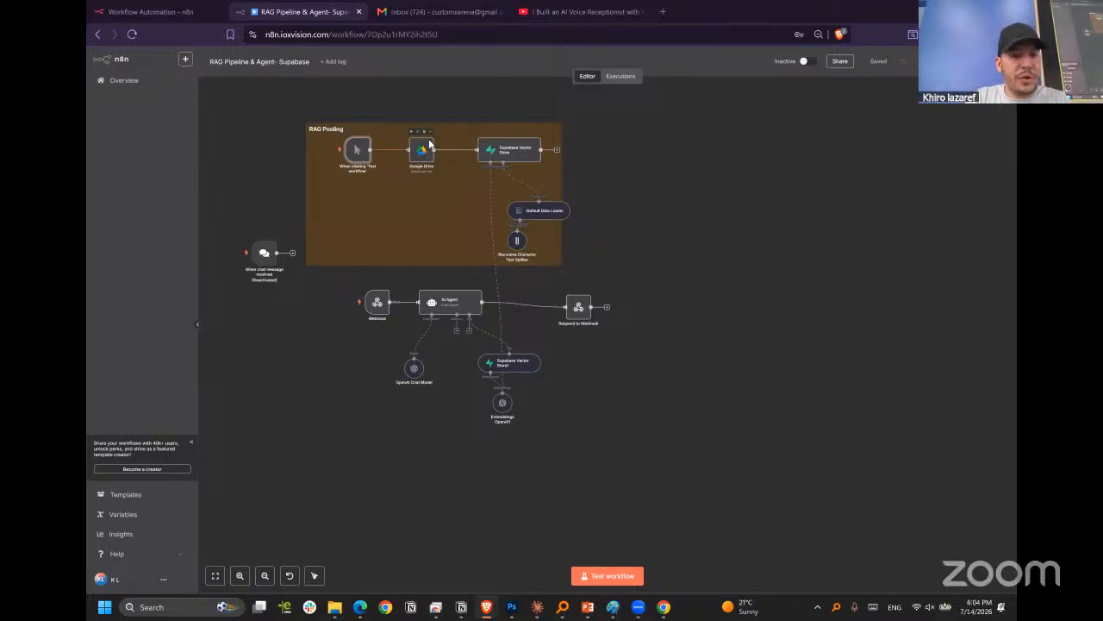
# Open the RAG Pooling group's Google Drive node and inspect its credential and resource options, keeping customxarenav1 and File.
pyautogui.scroll(3, 429, 144)
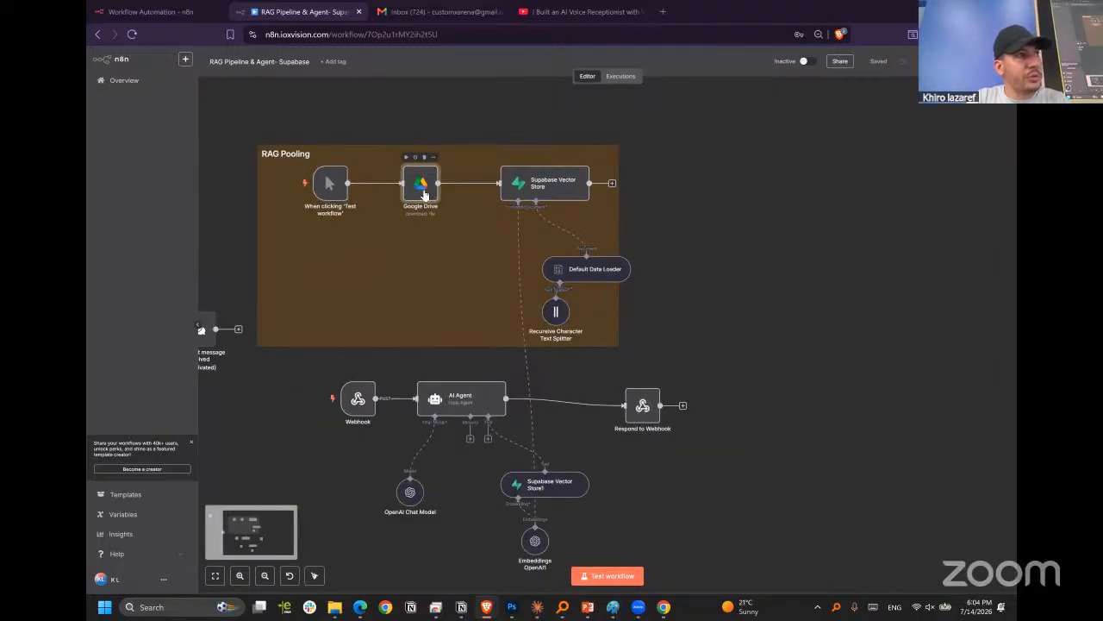
pyautogui.doubleClick(423, 193)
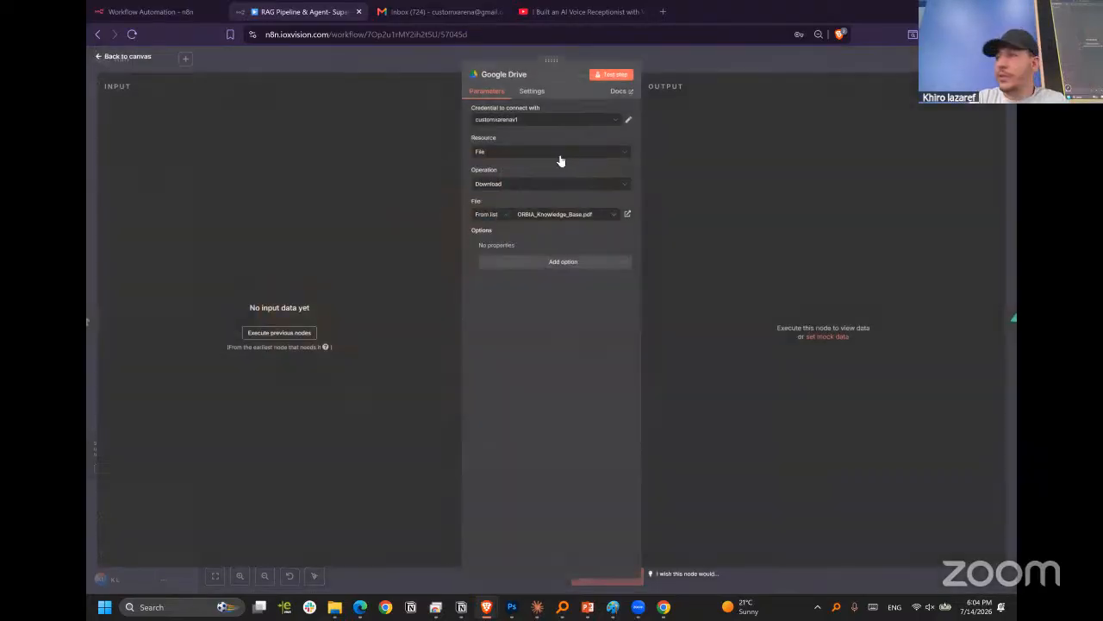
pyautogui.click(505, 152)
pyautogui.click(523, 121)
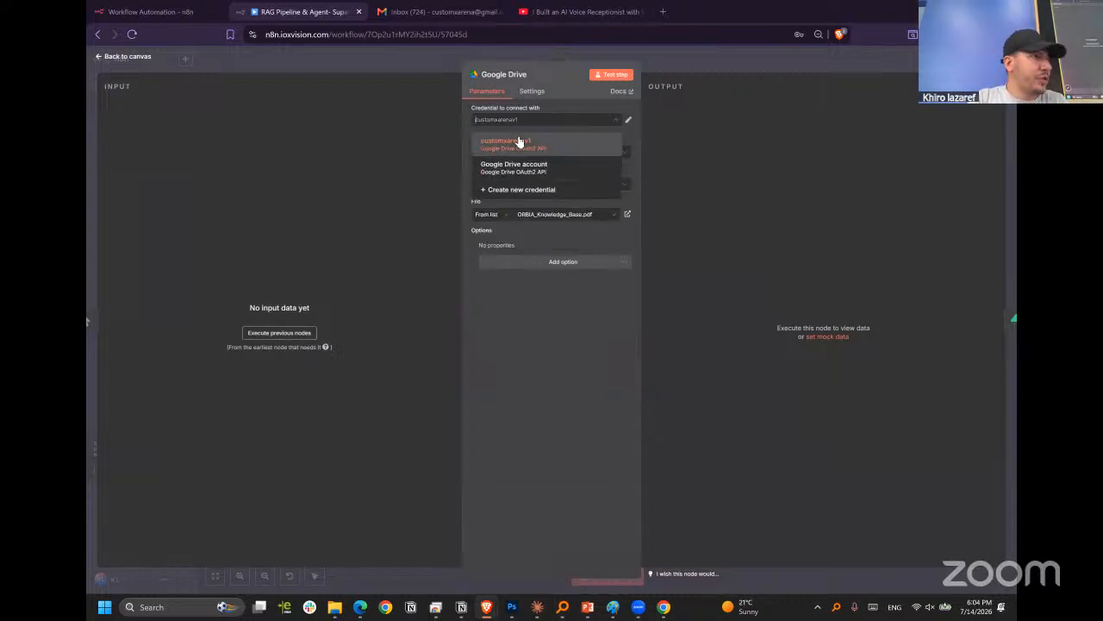
pyautogui.click(520, 142)
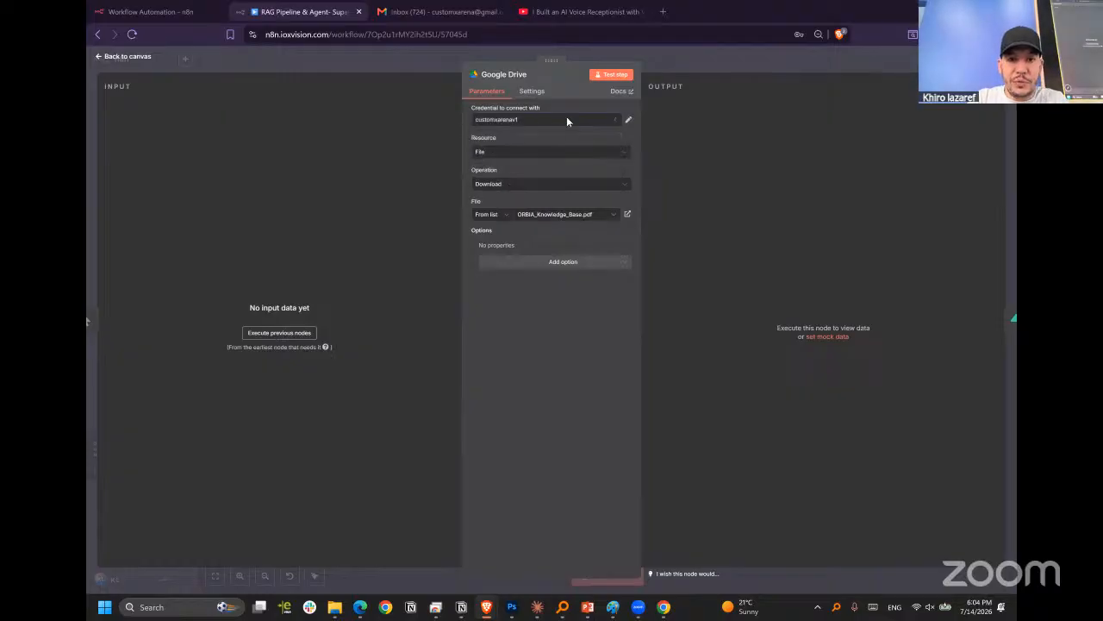
pyautogui.click(503, 152)
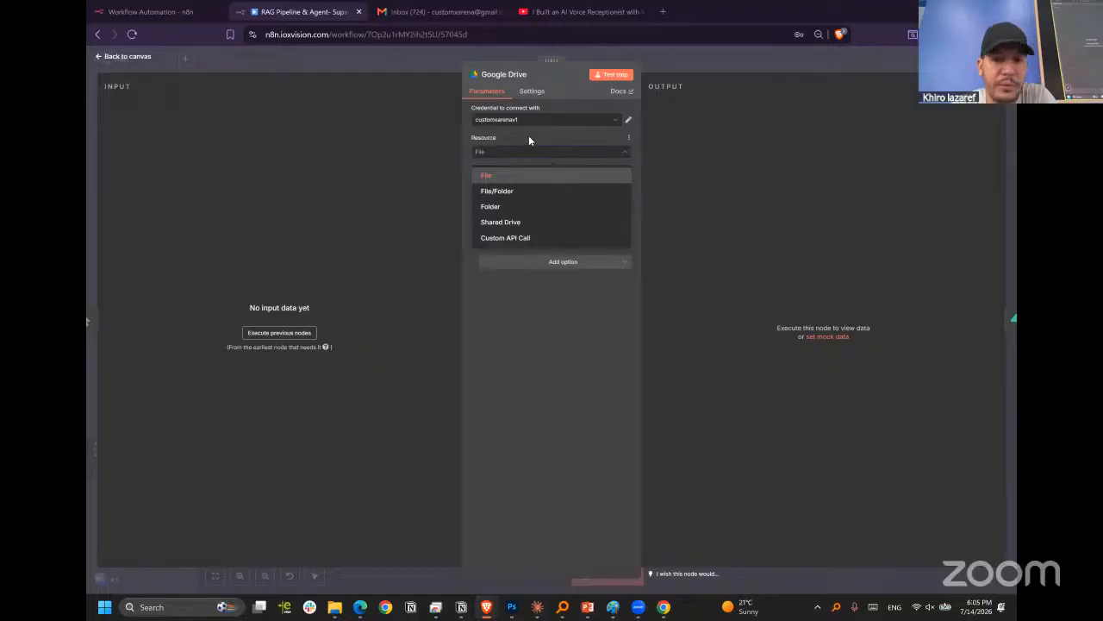
pyautogui.click(530, 142)
# Inspect the Google Drive node's operation options, file list and credential selection, keeping the Download operation.
pyautogui.click(527, 189)
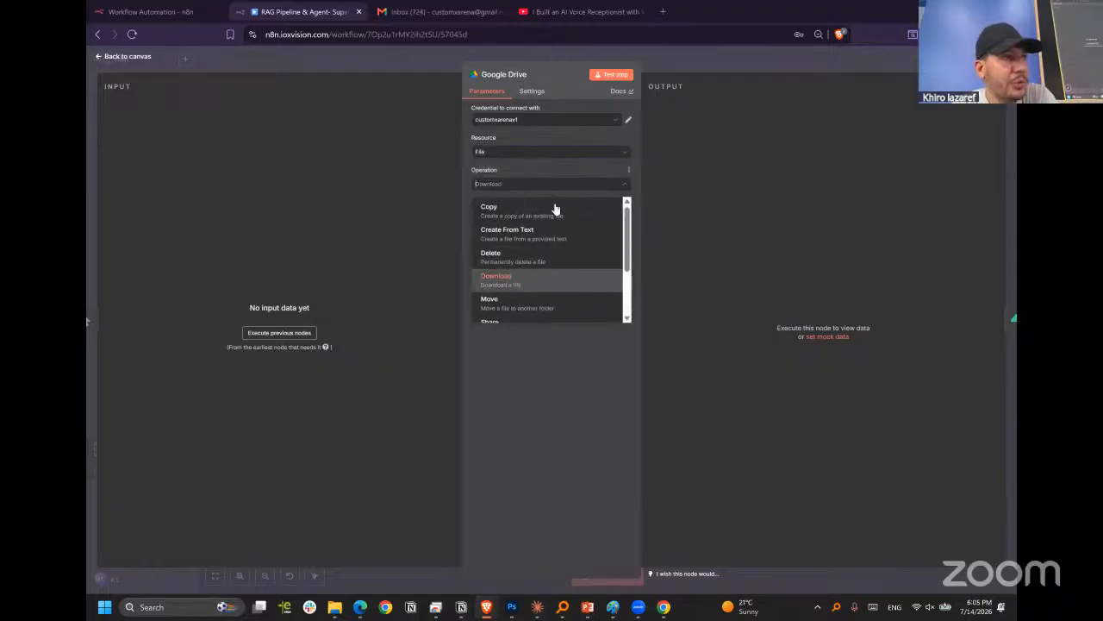
pyautogui.click(568, 170)
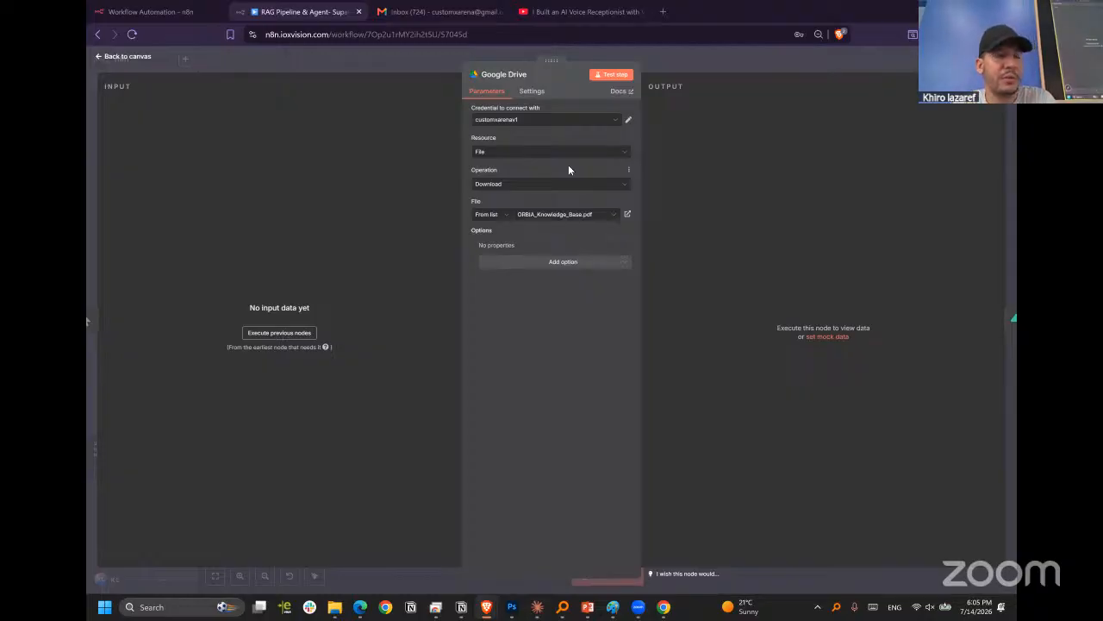
pyautogui.click(526, 185)
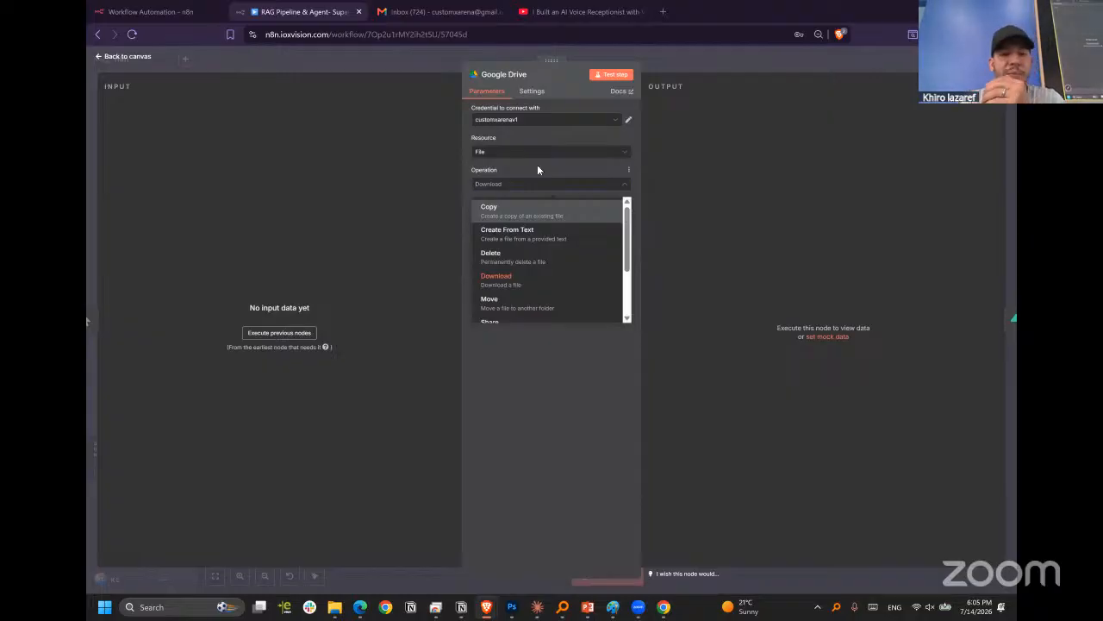
pyautogui.click(574, 386)
pyautogui.click(527, 216)
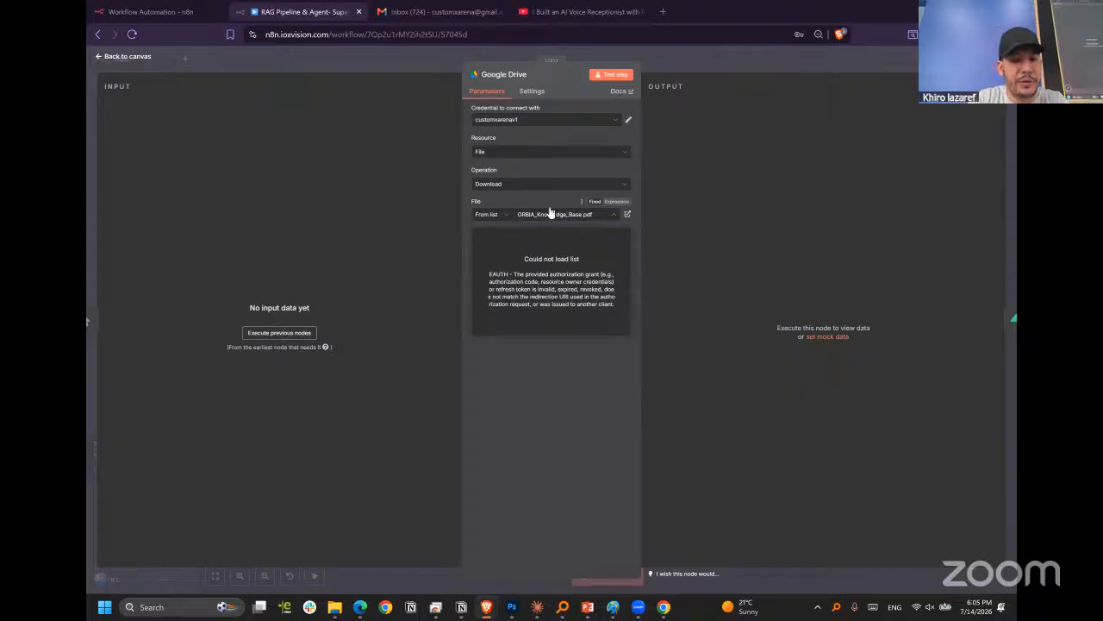
pyautogui.click(519, 391)
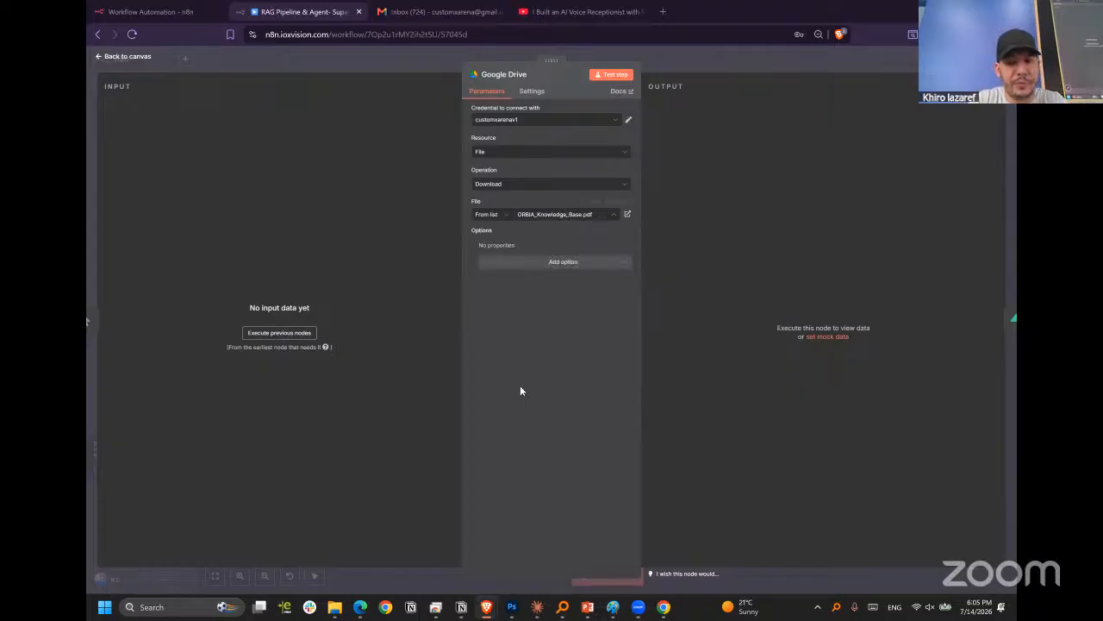
pyautogui.click(541, 120)
pyautogui.click(543, 121)
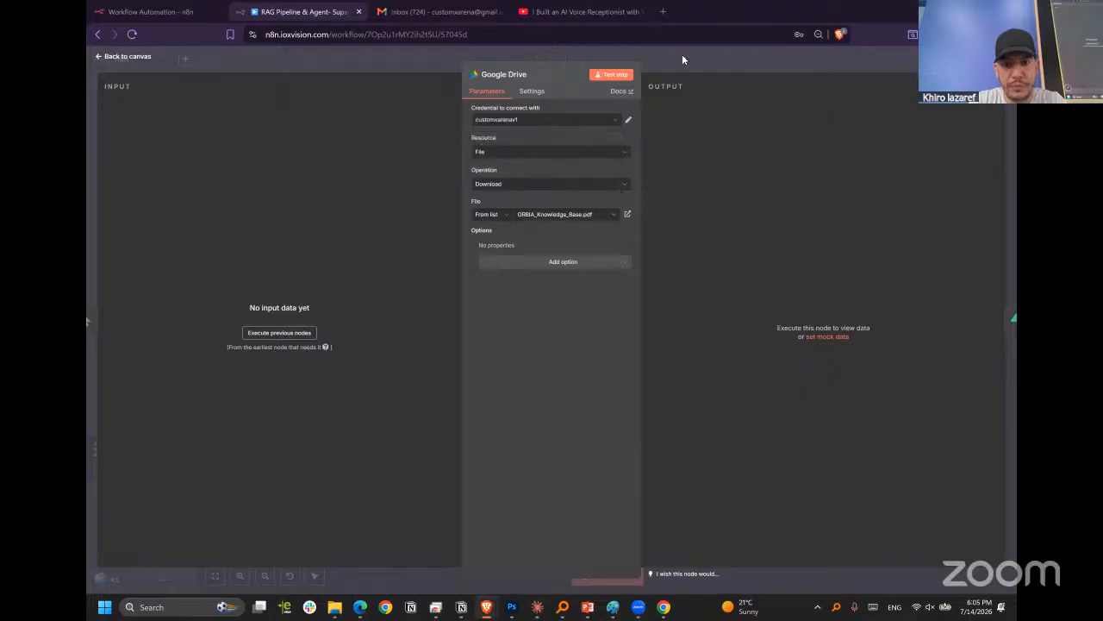
# Close the Google Drive node and inspect the parameters and settings of the RAG Pooling group's Supabase Vector Store node.
pyautogui.click(682, 55)
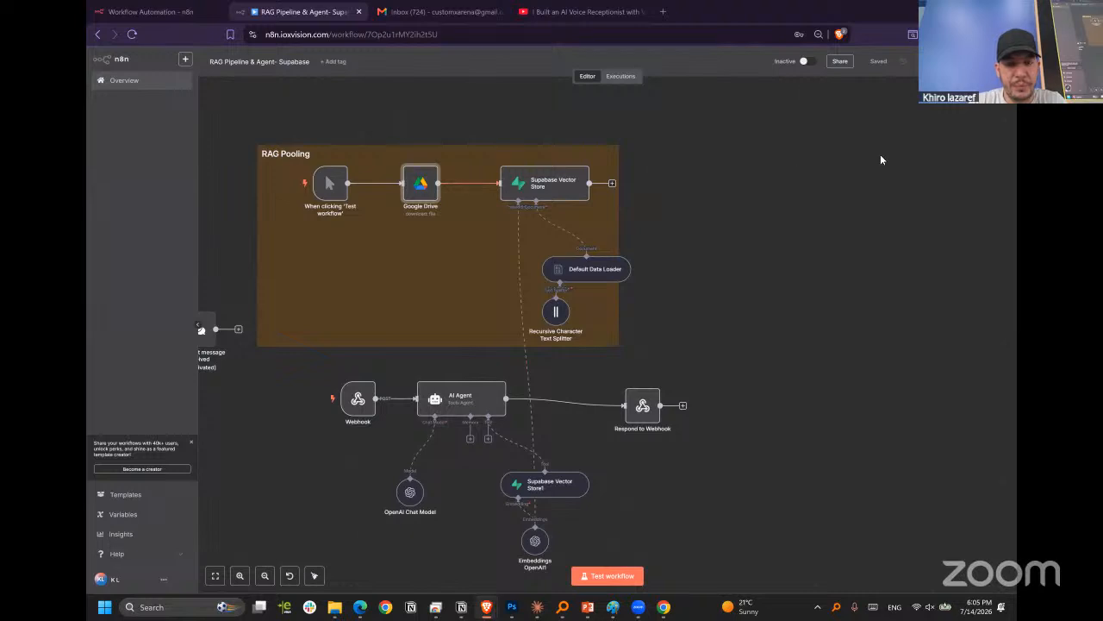
pyautogui.click(541, 185)
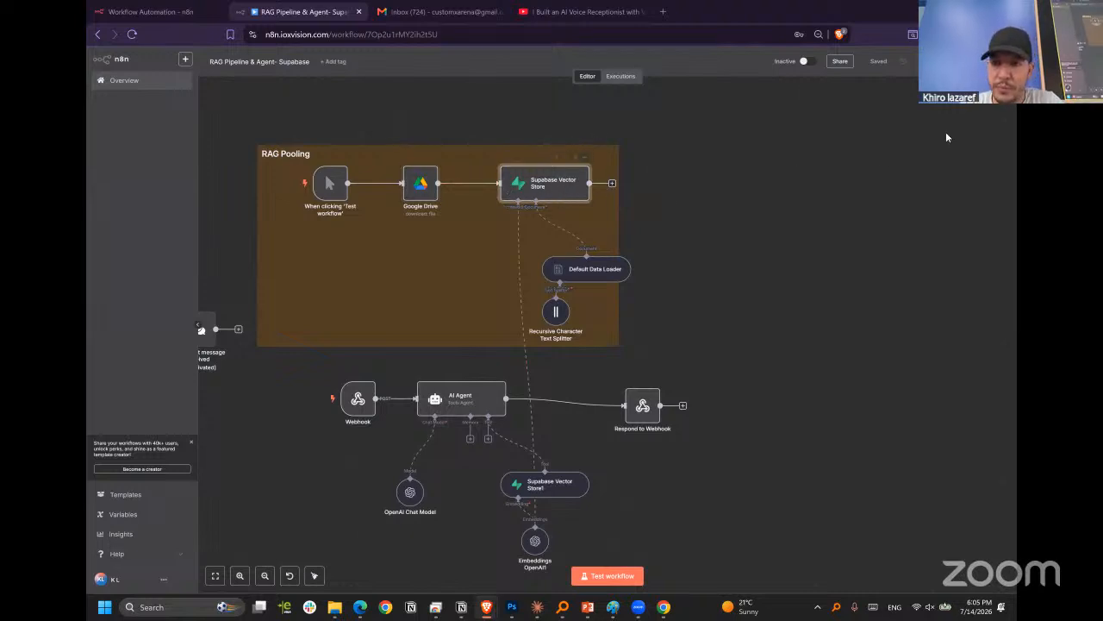
pyautogui.press('Tab')
pyautogui.click(562, 193)
pyautogui.doubleClick(562, 194)
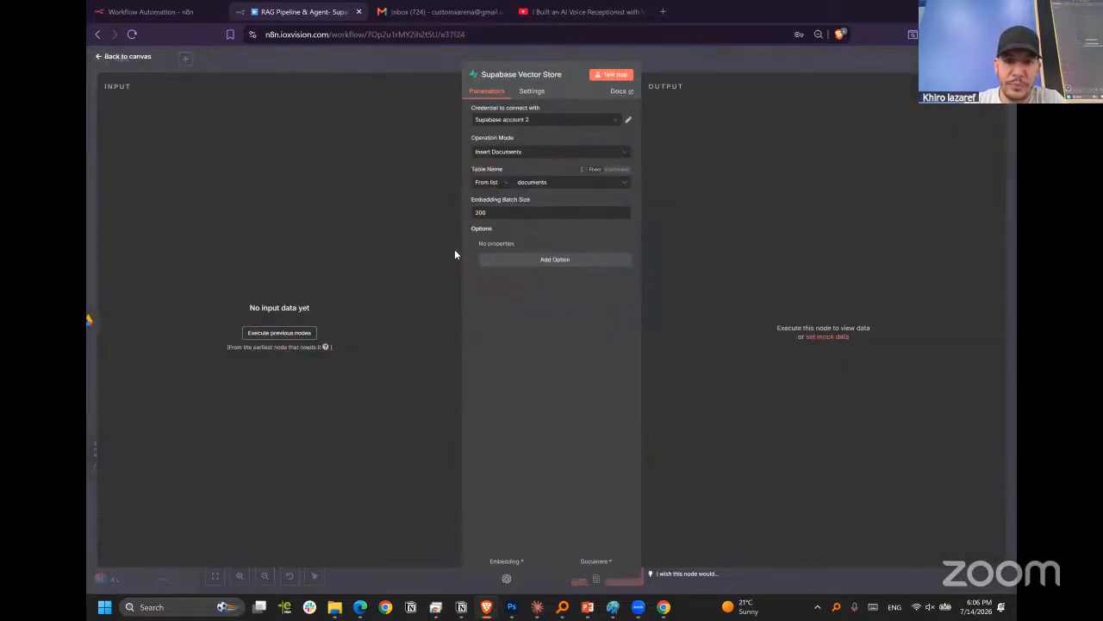
pyautogui.click(532, 92)
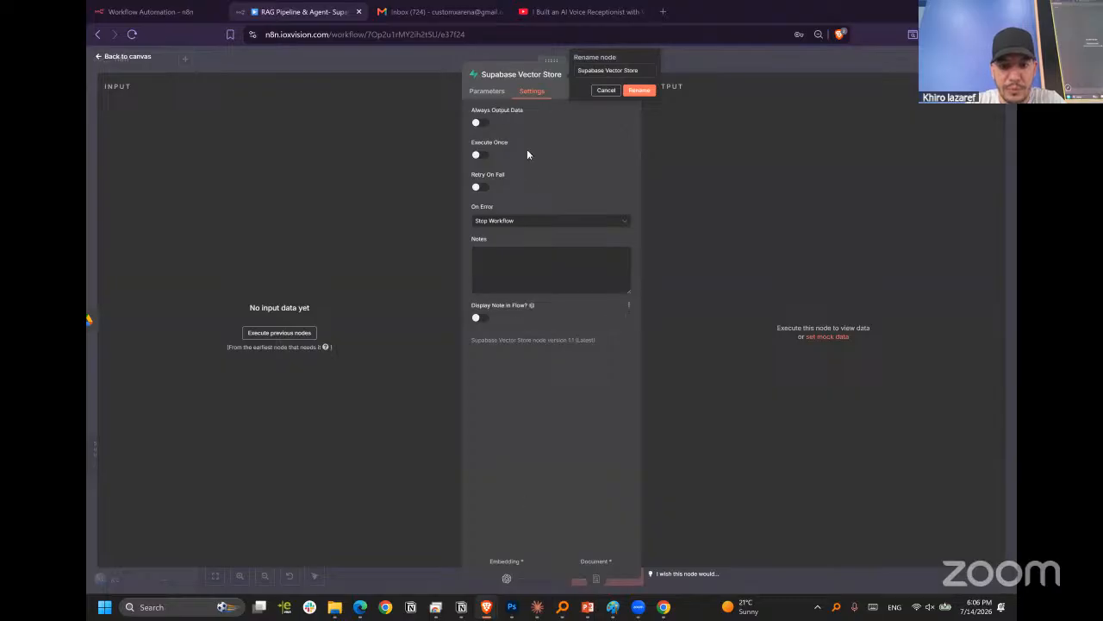
pyautogui.click(487, 91)
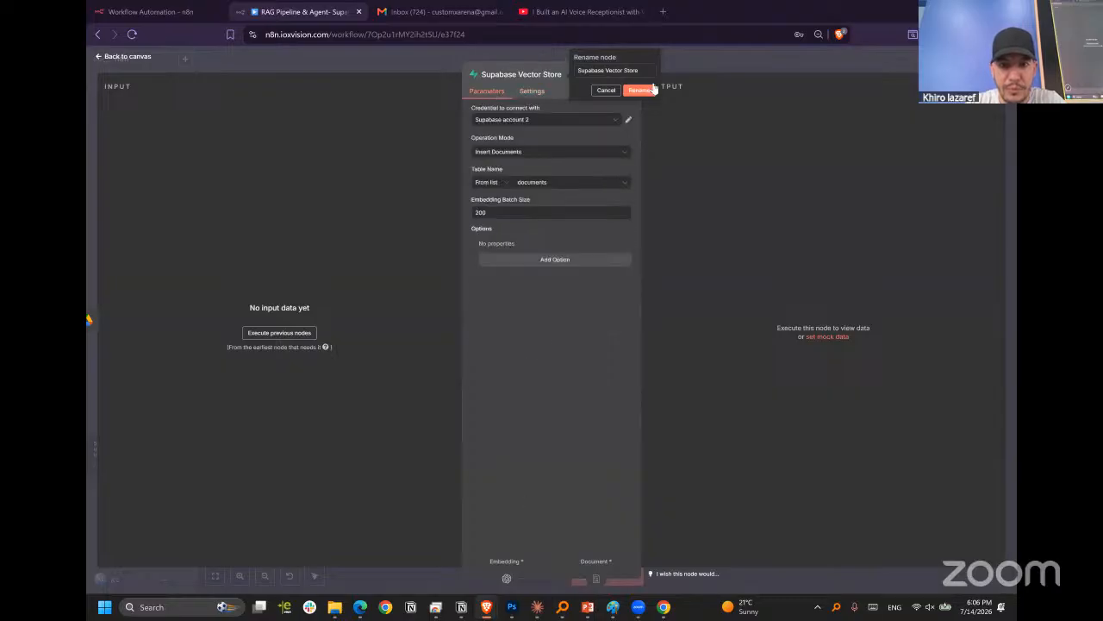
pyautogui.click(727, 62)
# Inspect the parameters and settings of the Default Data Loader node attached to the Supabase Vector Store.
pyautogui.doubleClick(616, 266)
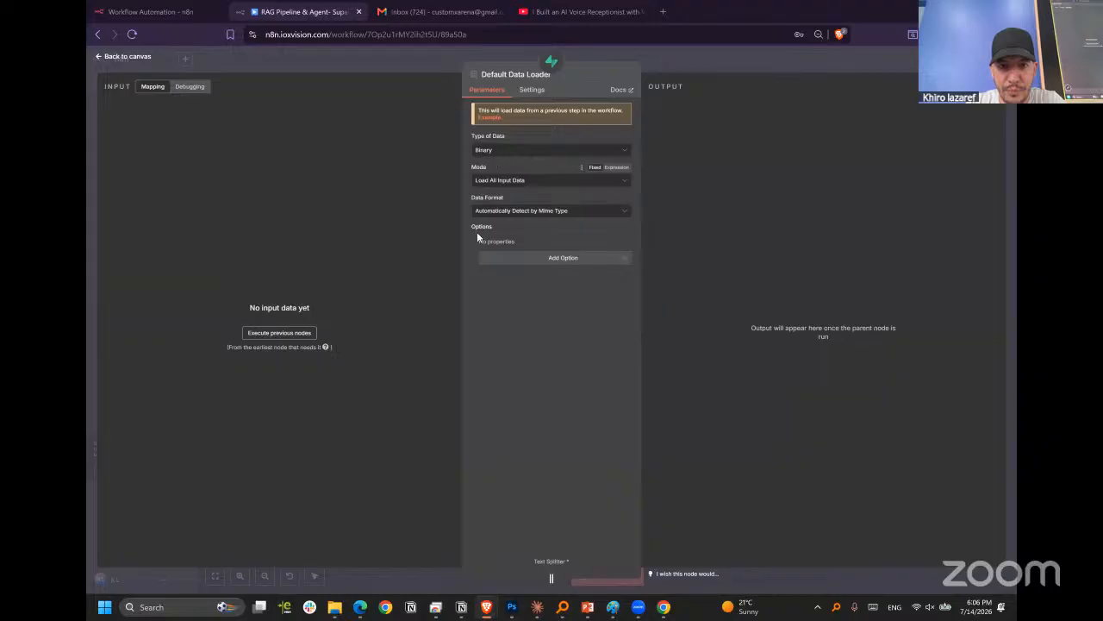
pyautogui.click(528, 95)
pyautogui.click(492, 91)
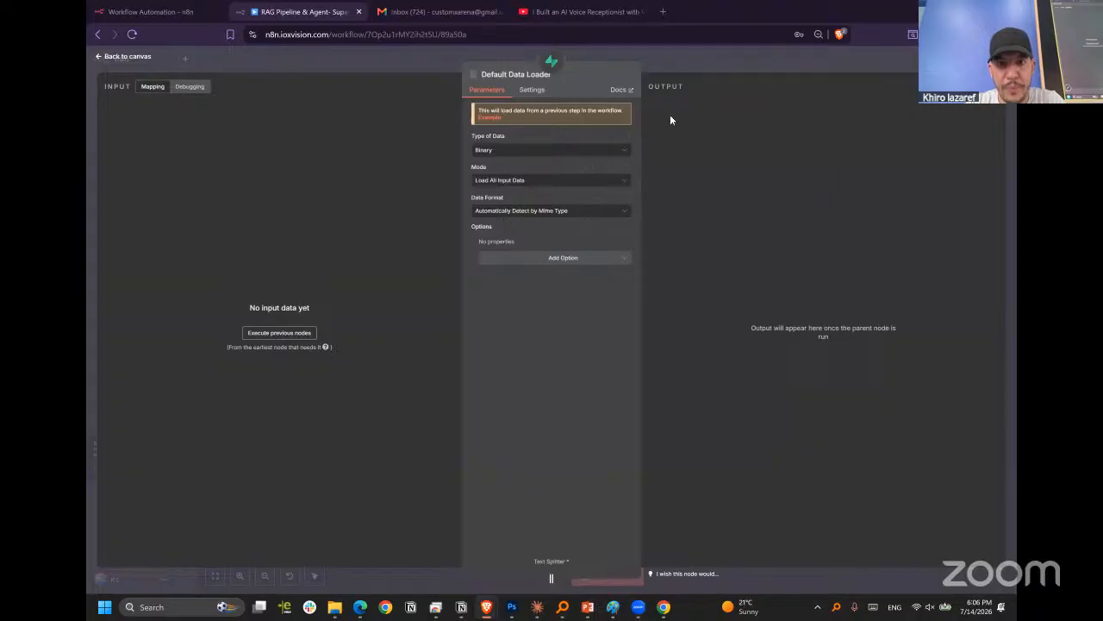
pyautogui.press('Escape')
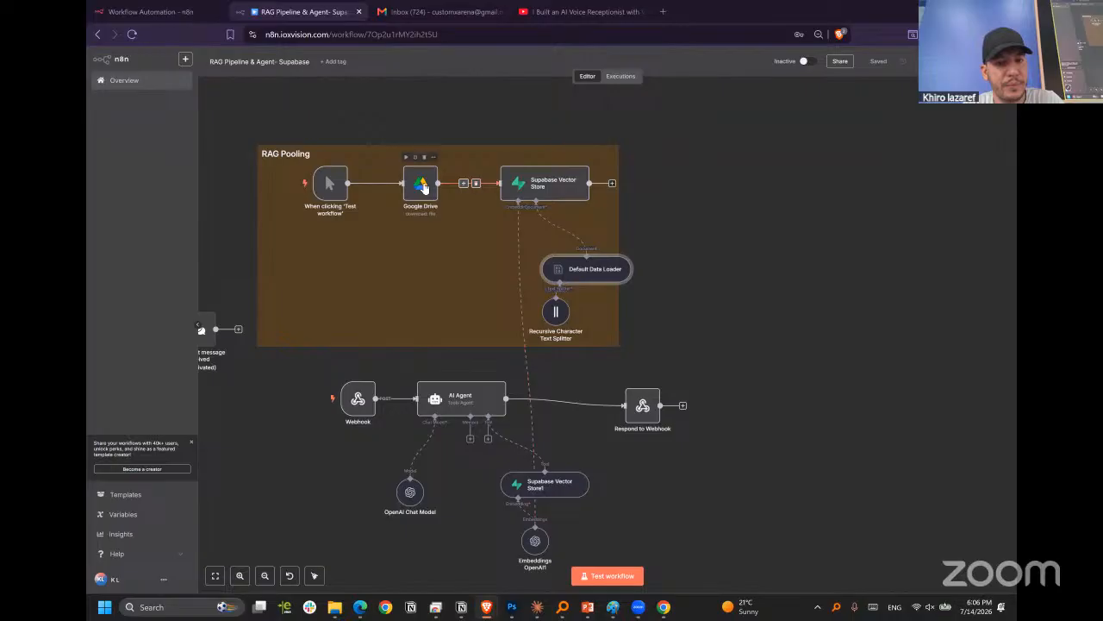
# Review the operation modes of the original Supabase Vector Store node, keeping Insert Documents.
pyautogui.click(555, 198)
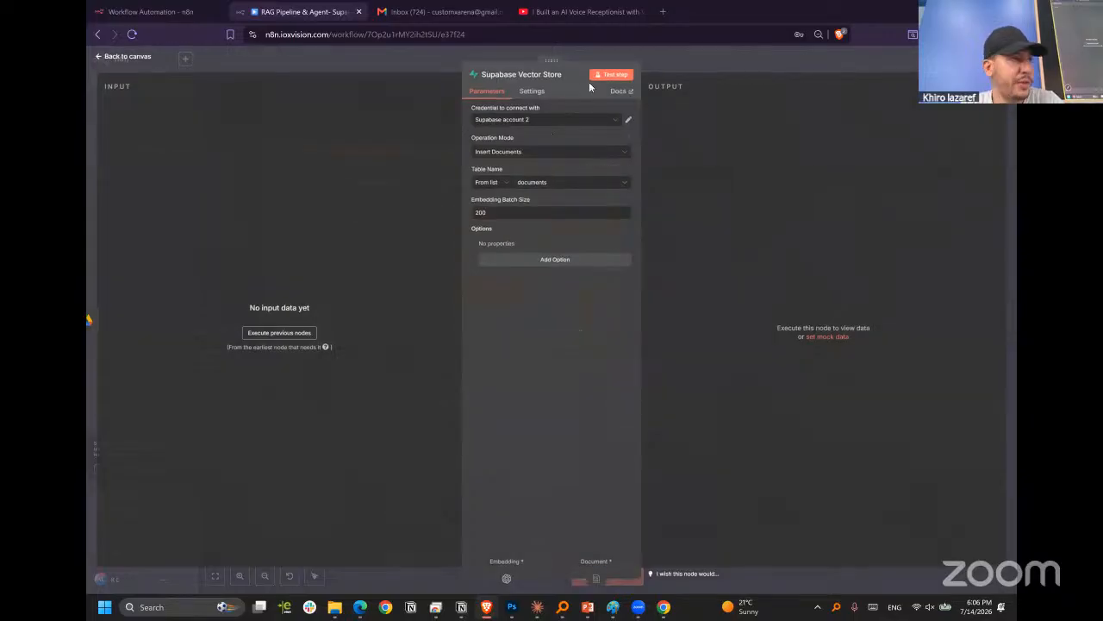
pyautogui.click(527, 153)
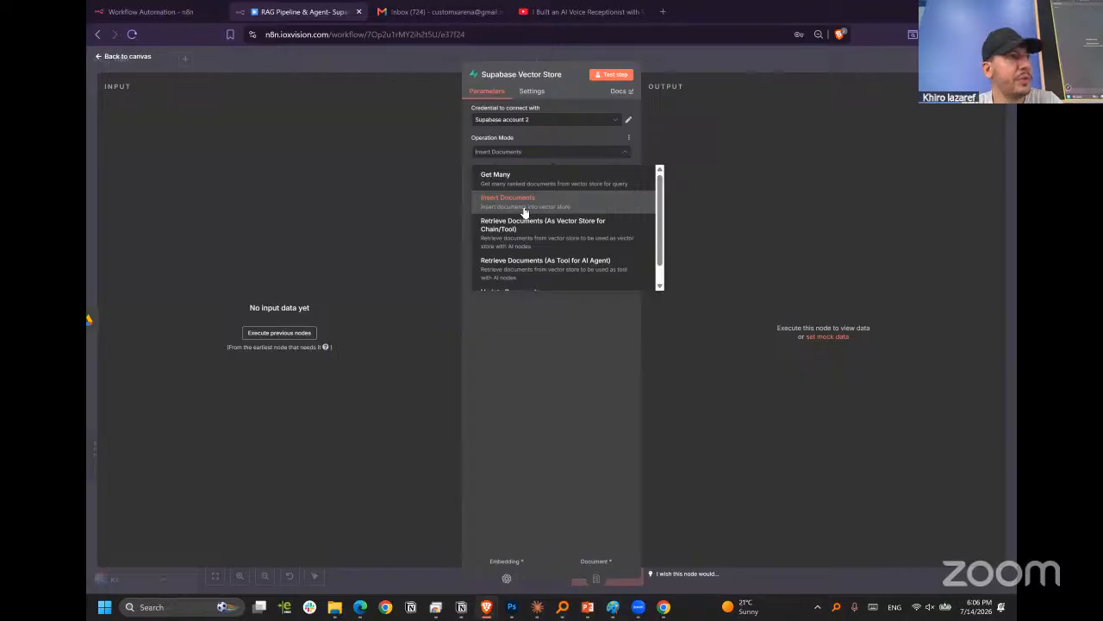
pyautogui.click(532, 354)
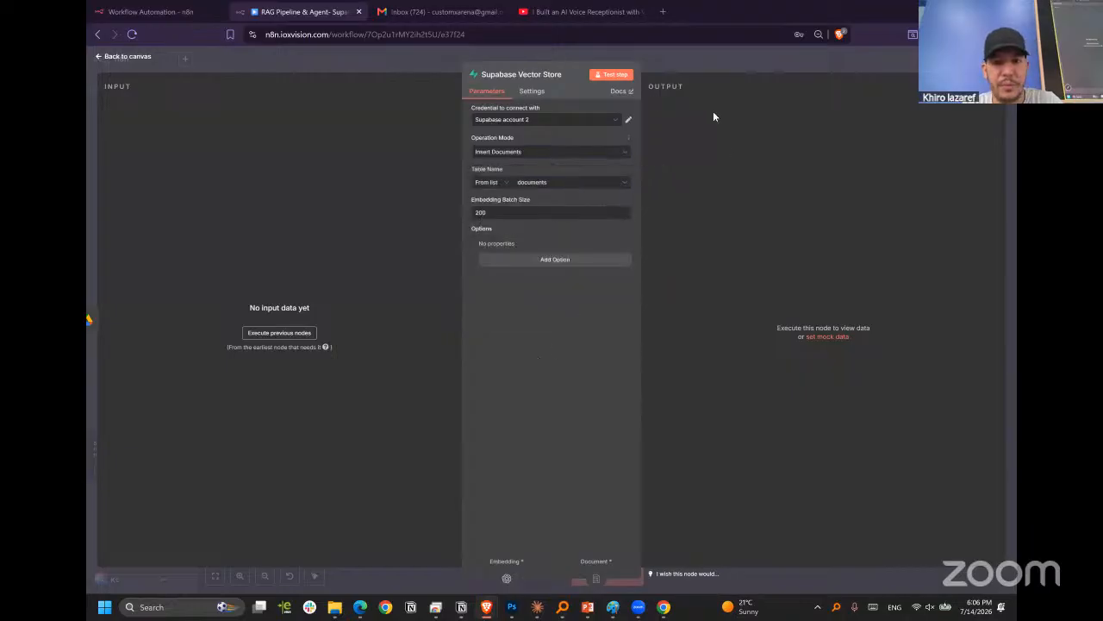
pyautogui.click(709, 65)
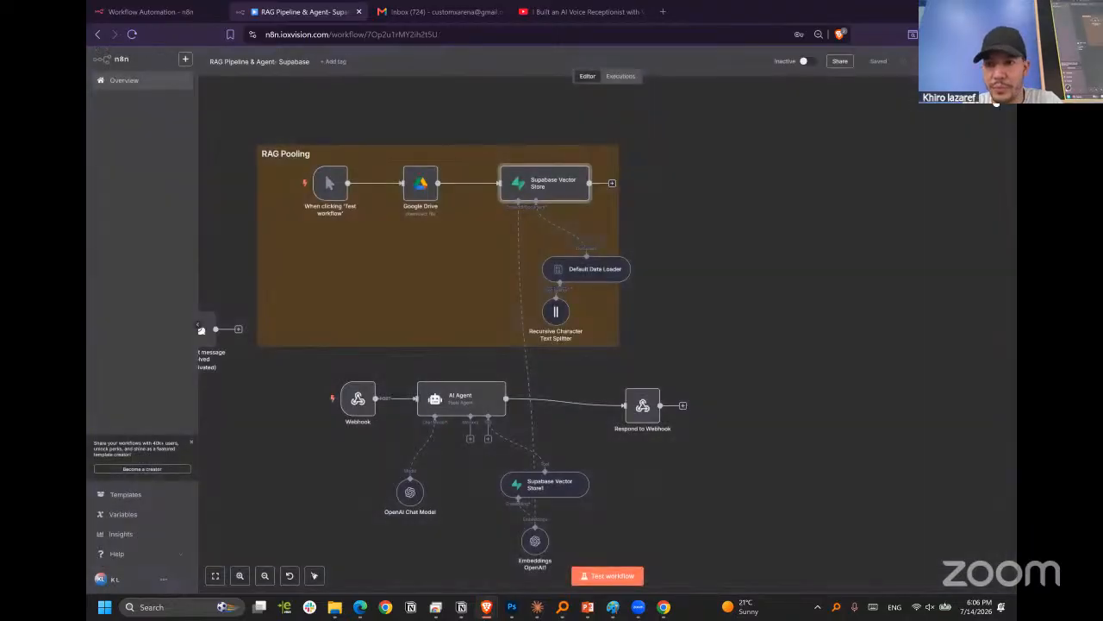
# Add another Supabase Vector Store node after the existing one, using the action Add documents to vector store.
pyautogui.press('Tab')
pyautogui.write('supaba')
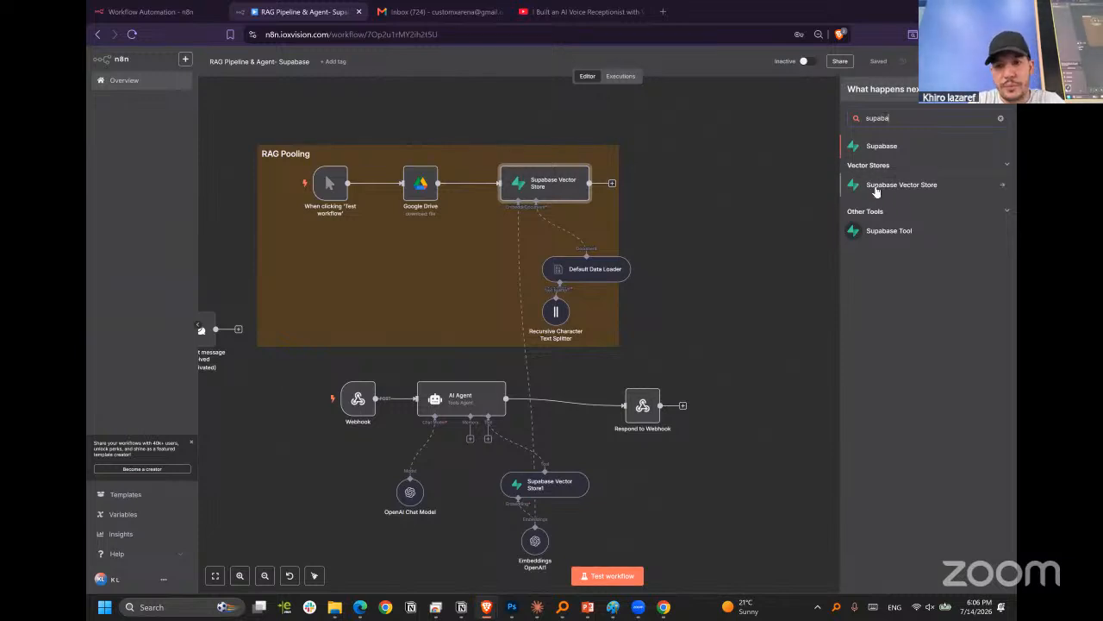
pyautogui.click(875, 191)
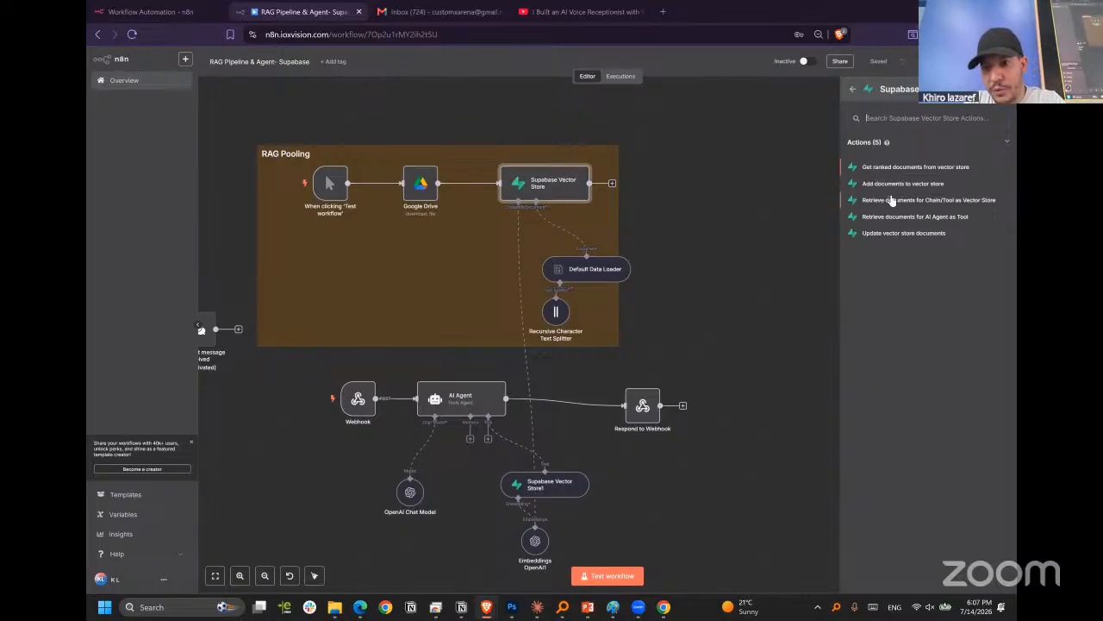
pyautogui.click(848, 187)
# Look through the new vector store node's operation modes and keep Insert Documents selected.
pyautogui.click(546, 152)
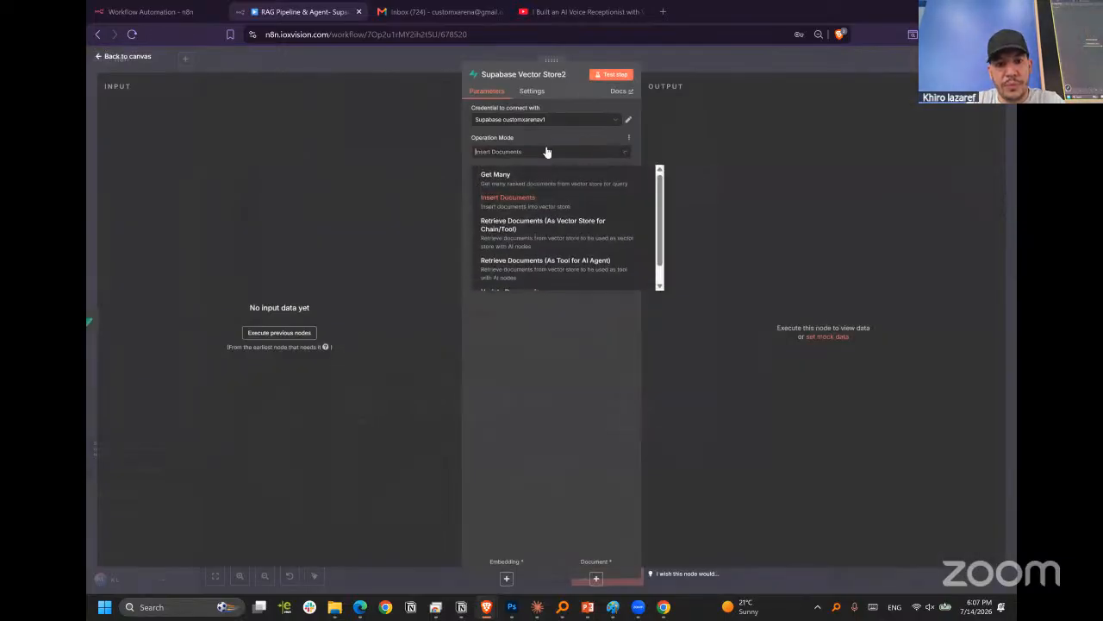
pyautogui.scroll(-1, 548, 250)
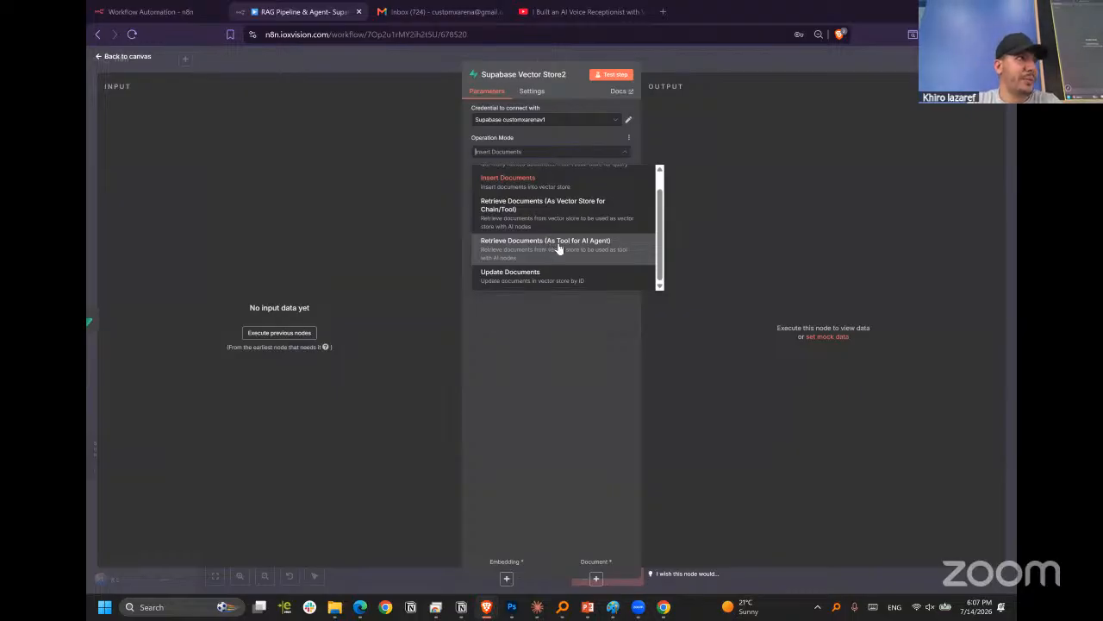
pyautogui.scroll(1, 561, 228)
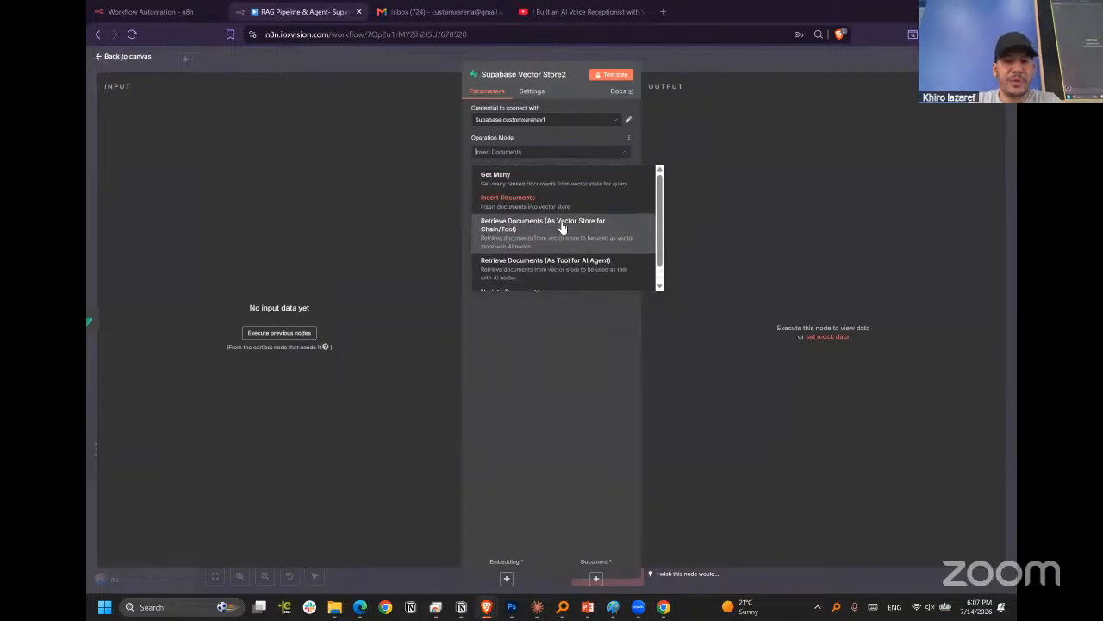
pyautogui.click(517, 202)
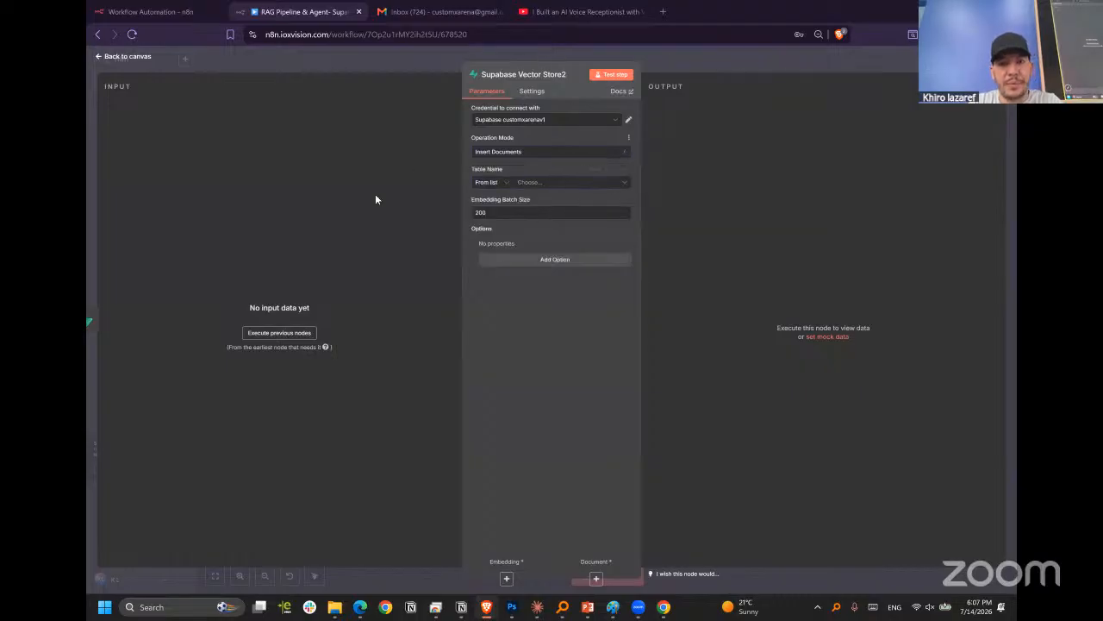
# Check the new node's table list and available credentials, keeping Supabase customxarenav1, and return to the canvas.
pyautogui.click(538, 183)
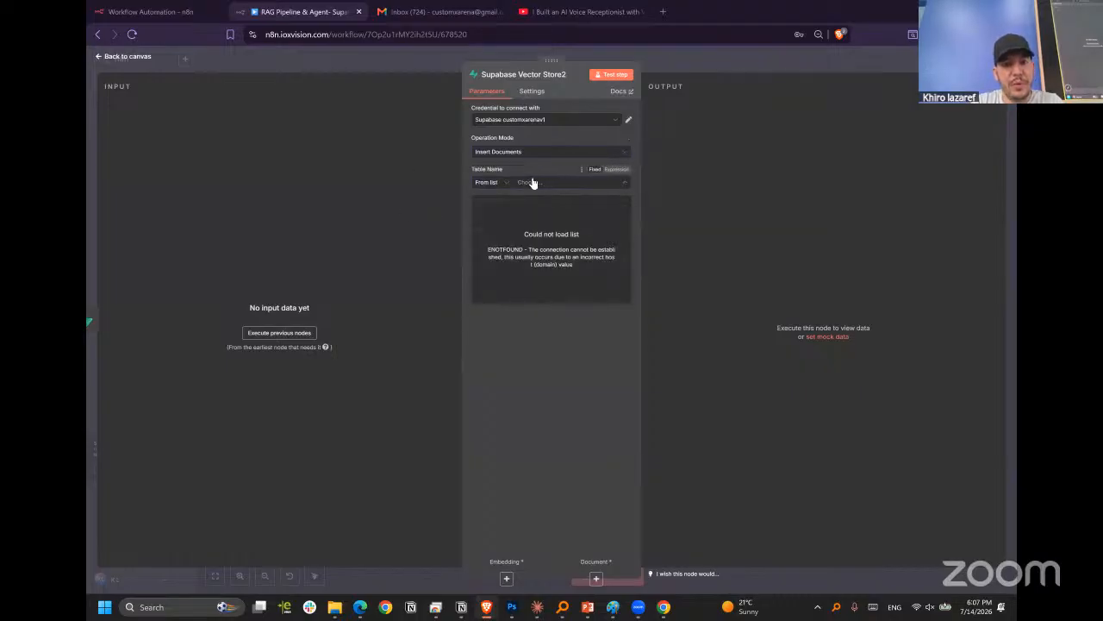
pyautogui.click(552, 123)
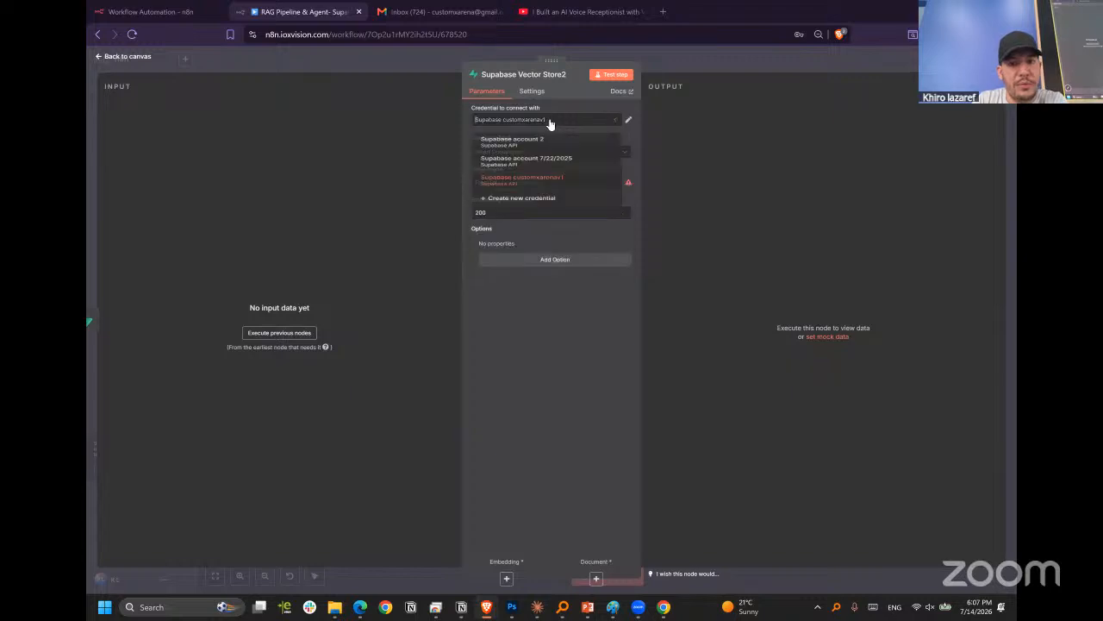
pyautogui.click(566, 123)
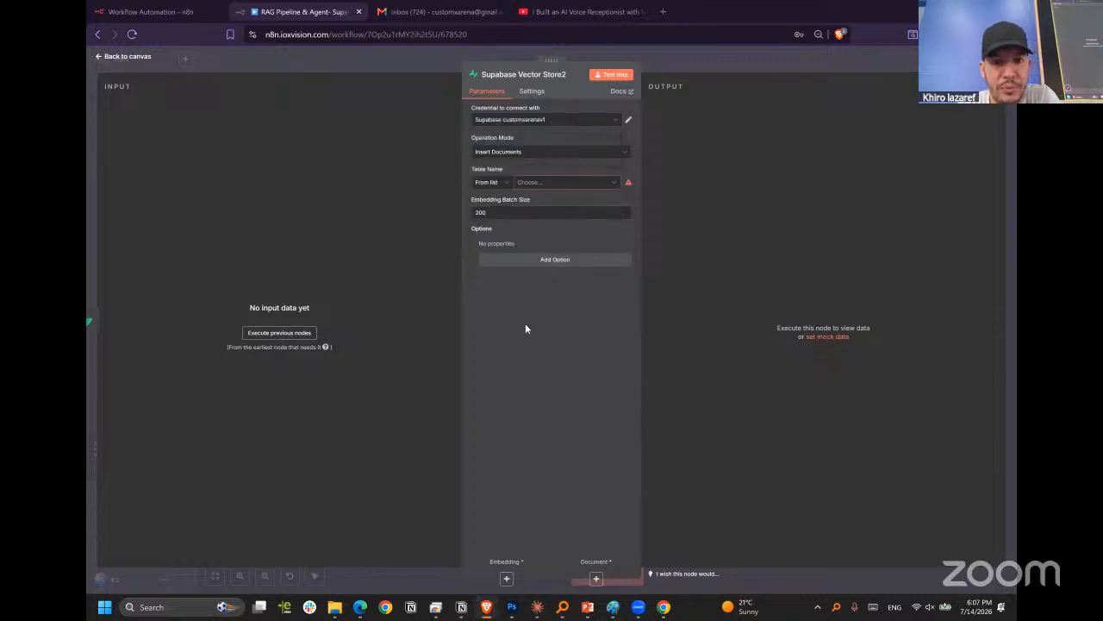
pyautogui.click(735, 58)
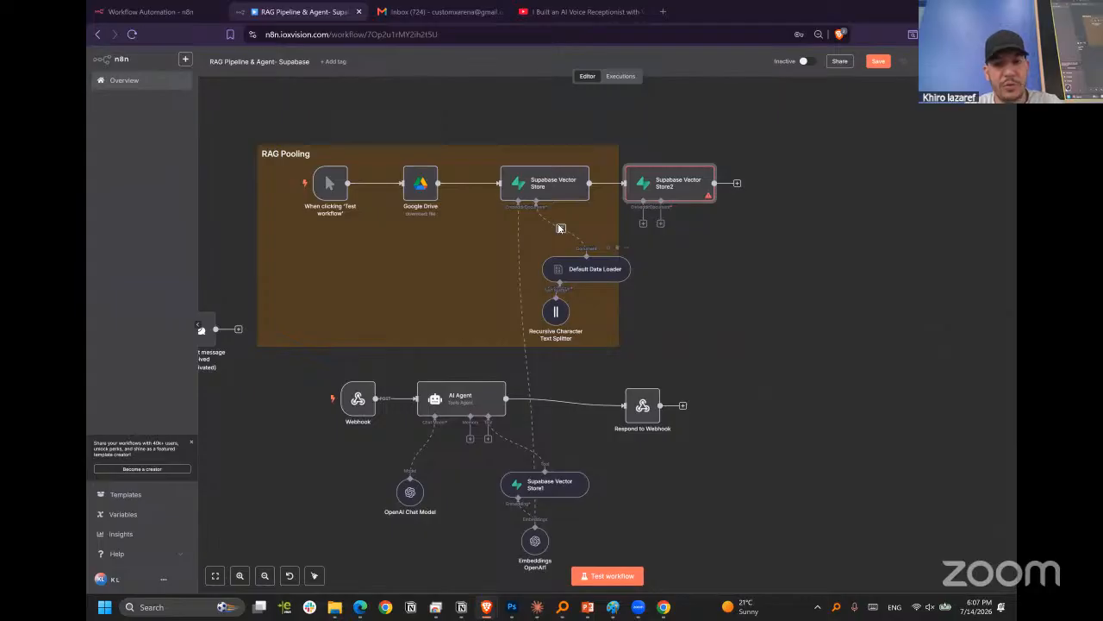
# Open the n8n documentation from the first Supabase Vector Store node and read its introduction.
pyautogui.click(553, 191)
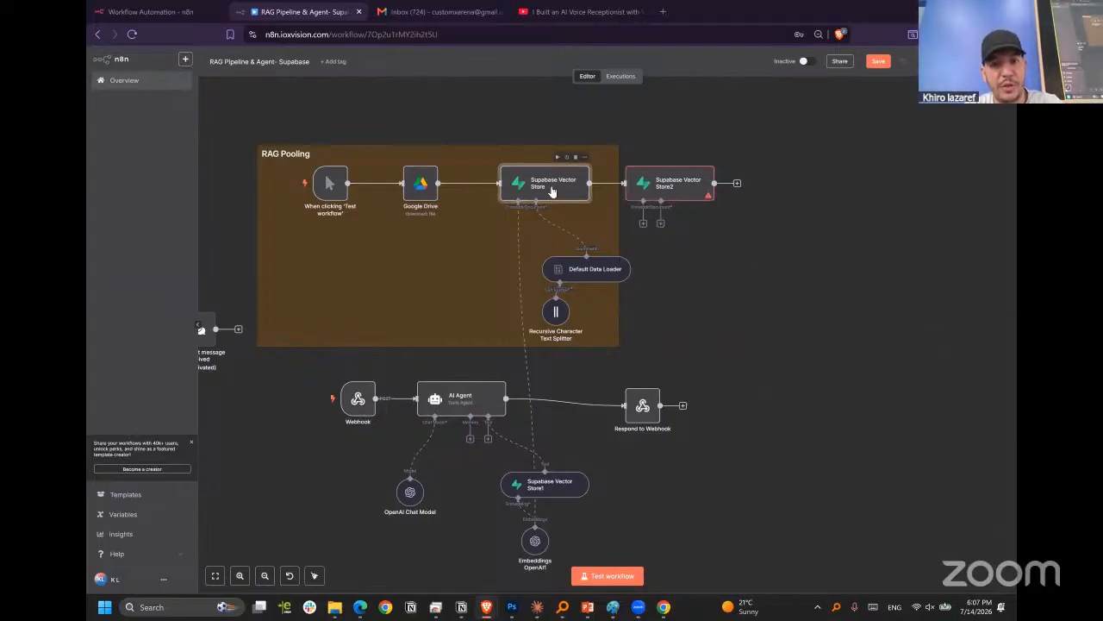
pyautogui.doubleClick(559, 188)
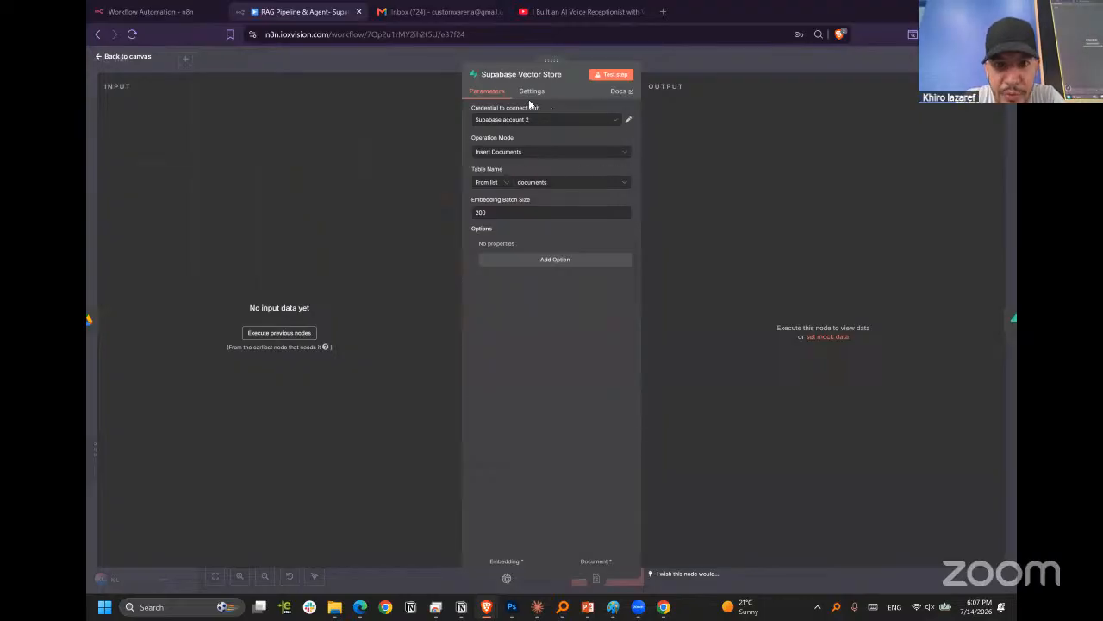
pyautogui.click(620, 92)
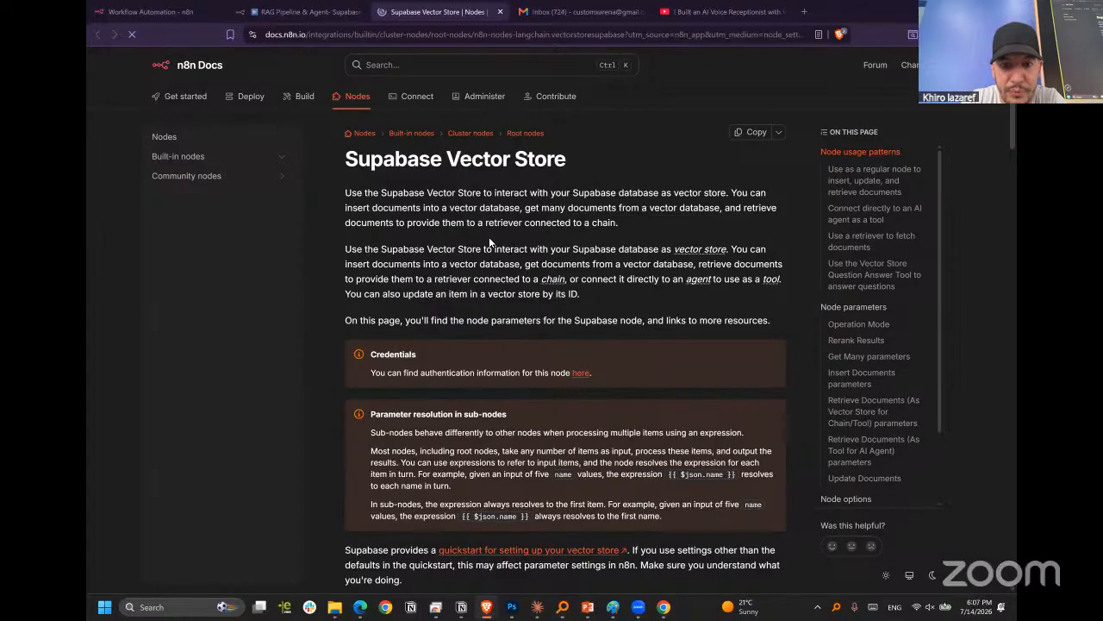
pyautogui.scroll(-2, 541, 287)
pyautogui.scroll(2, 470, 223)
pyautogui.scroll(-1, 493, 261)
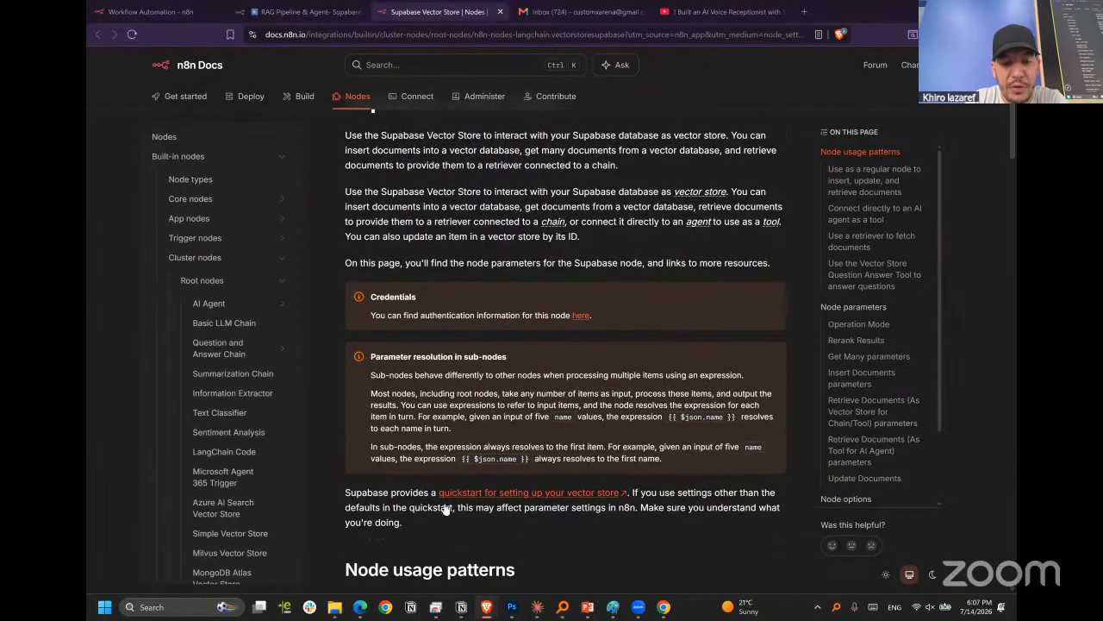
# Open the Supabase quickstart for setting up a vector store and examine its SQL for the documents table and match_documents function.
pyautogui.click(543, 495)
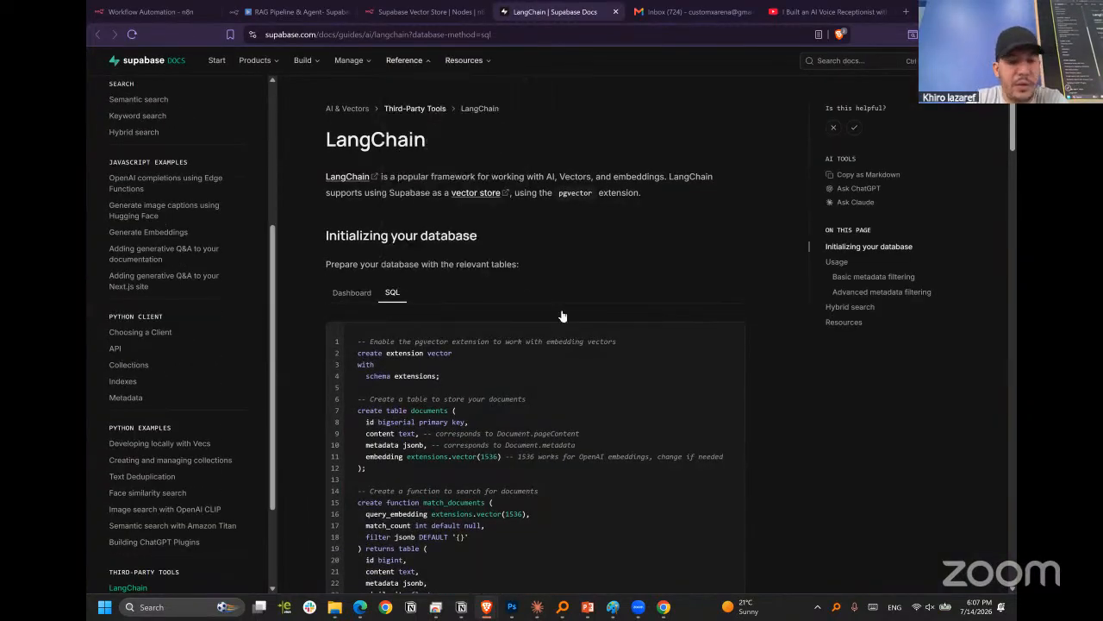
pyautogui.scroll(-1, 414, 216)
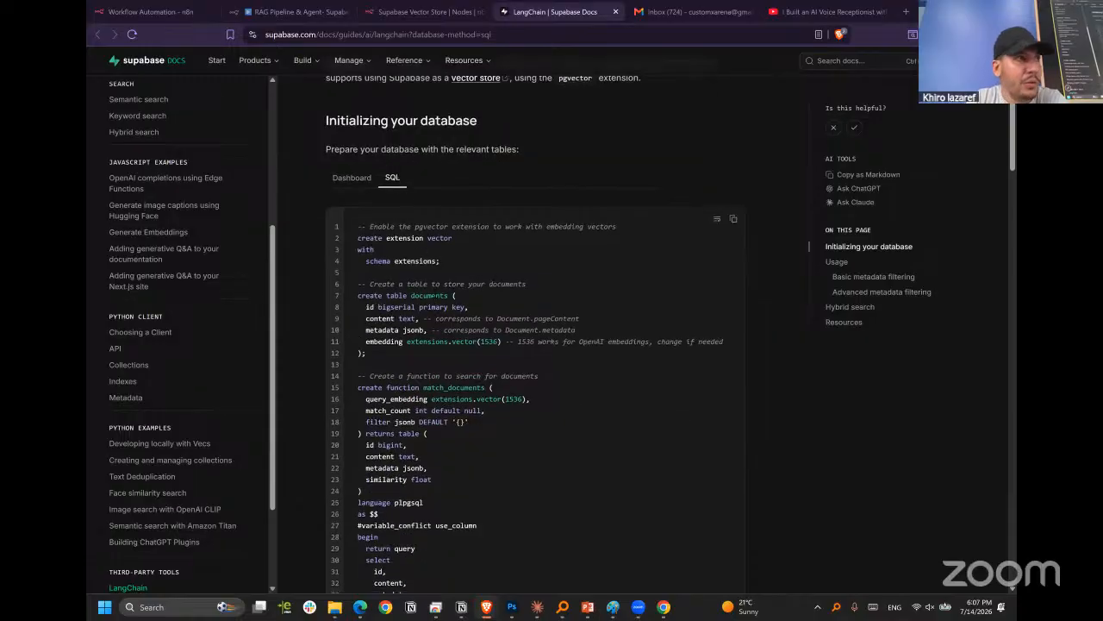
pyautogui.scroll(-1, 441, 315)
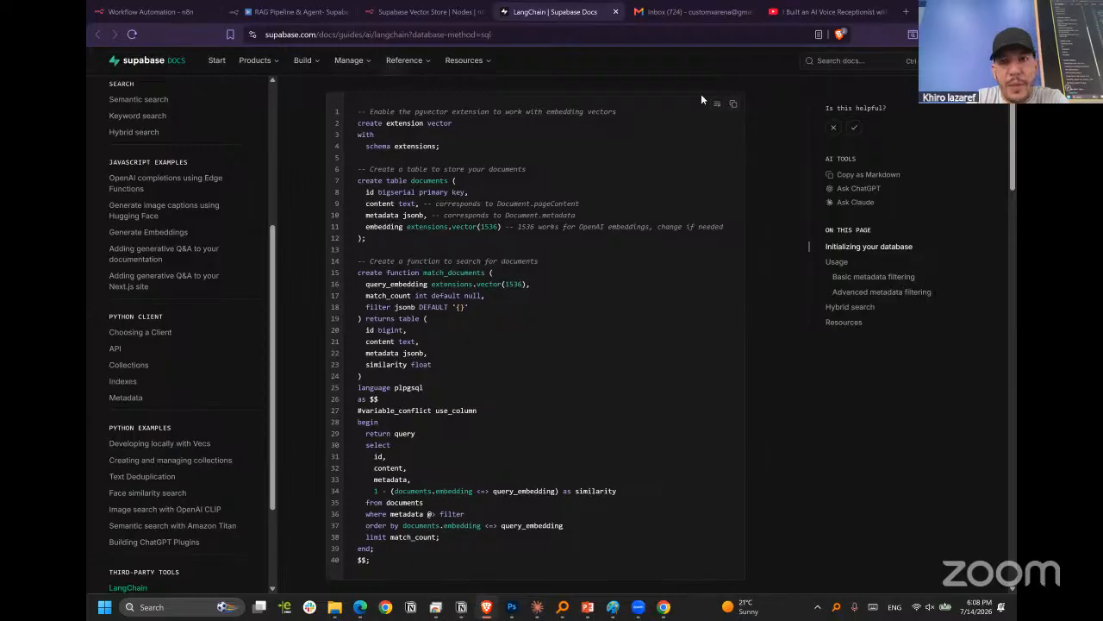
# Switch to the Supabase dashboard in the other browser window and bring up the n8nRAG project overview.
pyautogui.moveTo(486, 607)
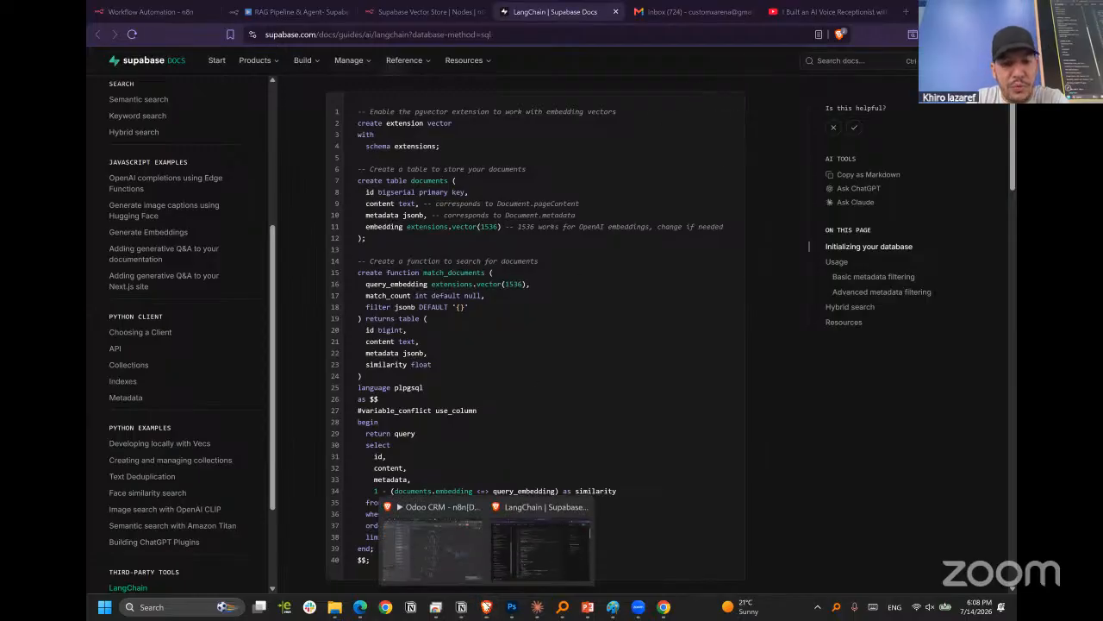
pyautogui.click(443, 552)
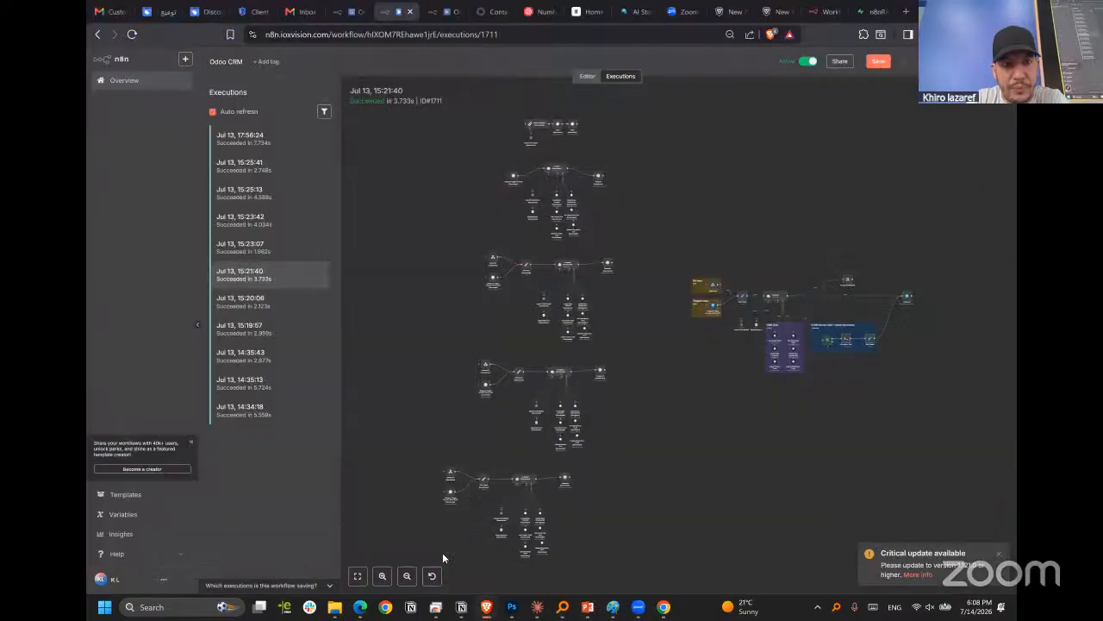
pyautogui.click(872, 11)
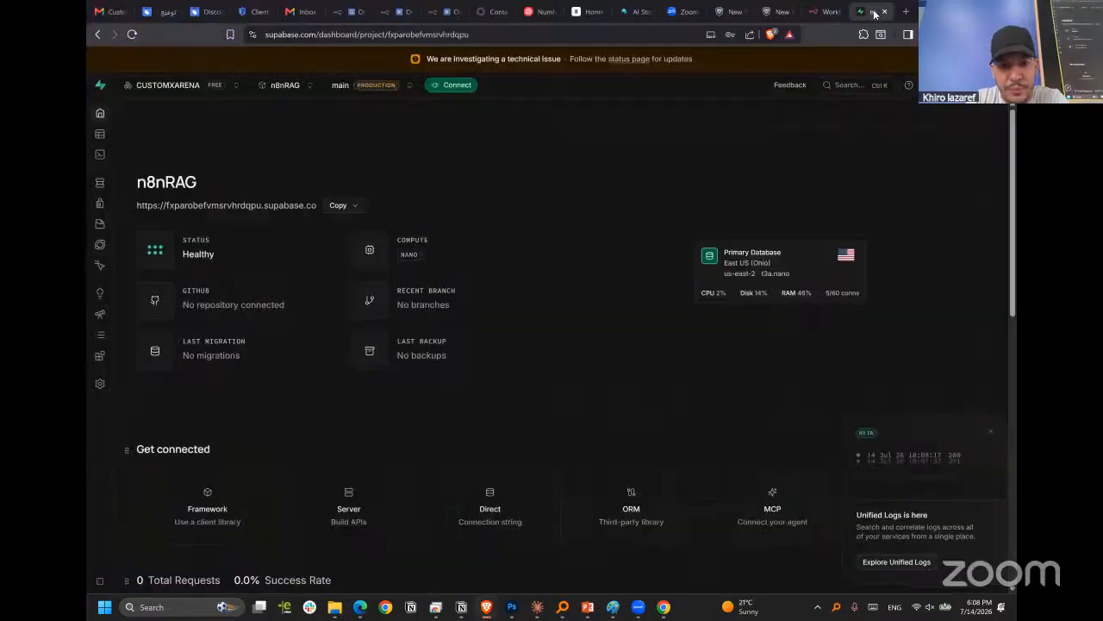
pyautogui.click(507, 308)
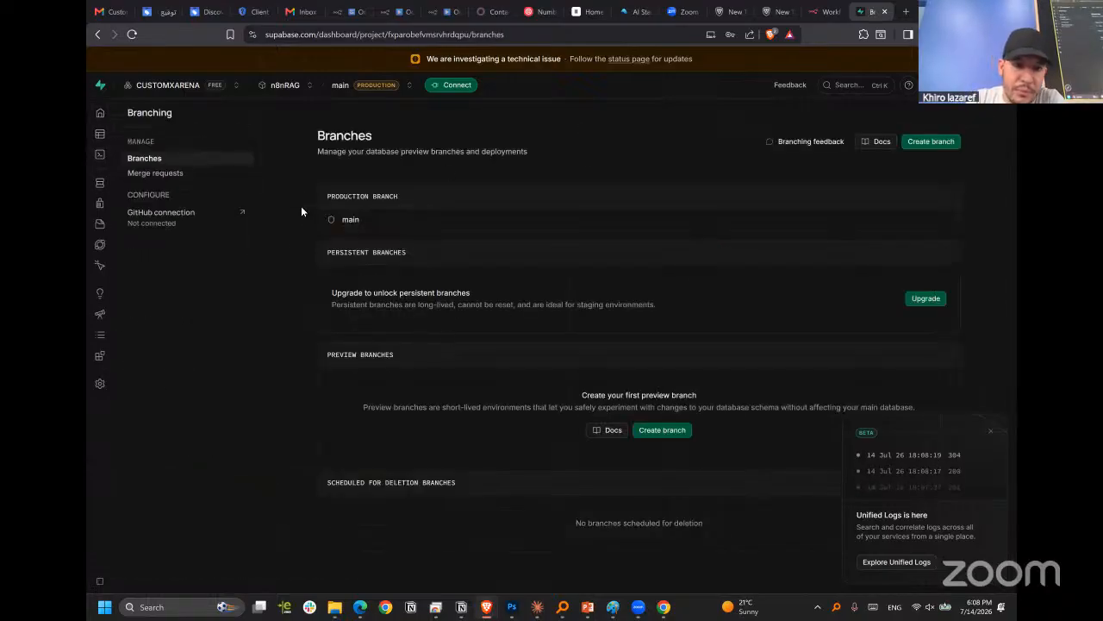
pyautogui.moveTo(100, 136)
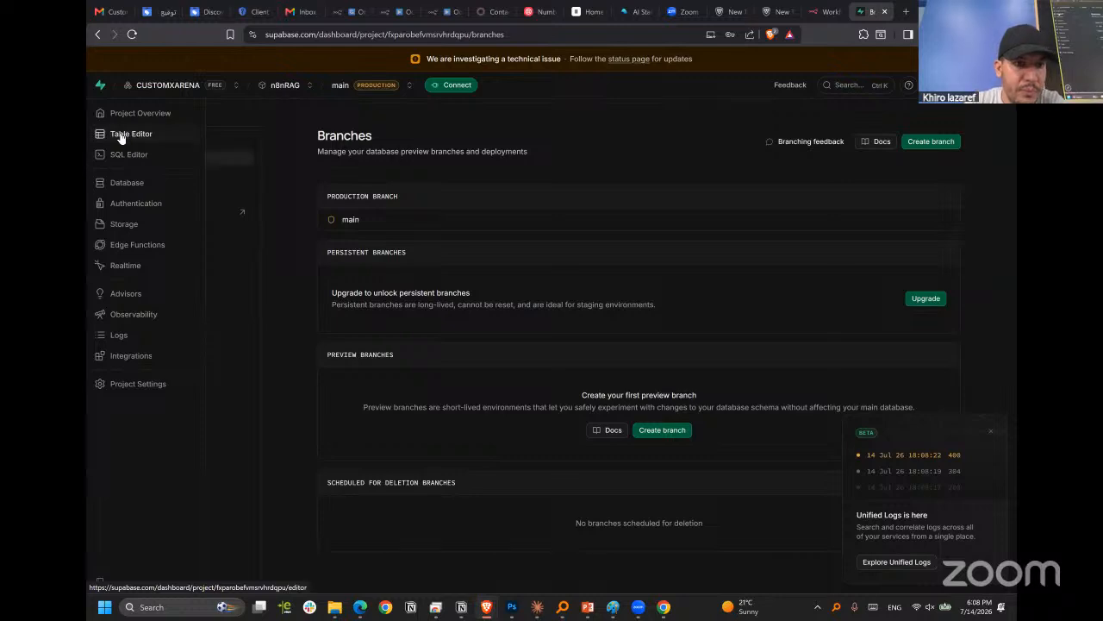
pyautogui.click(280, 90)
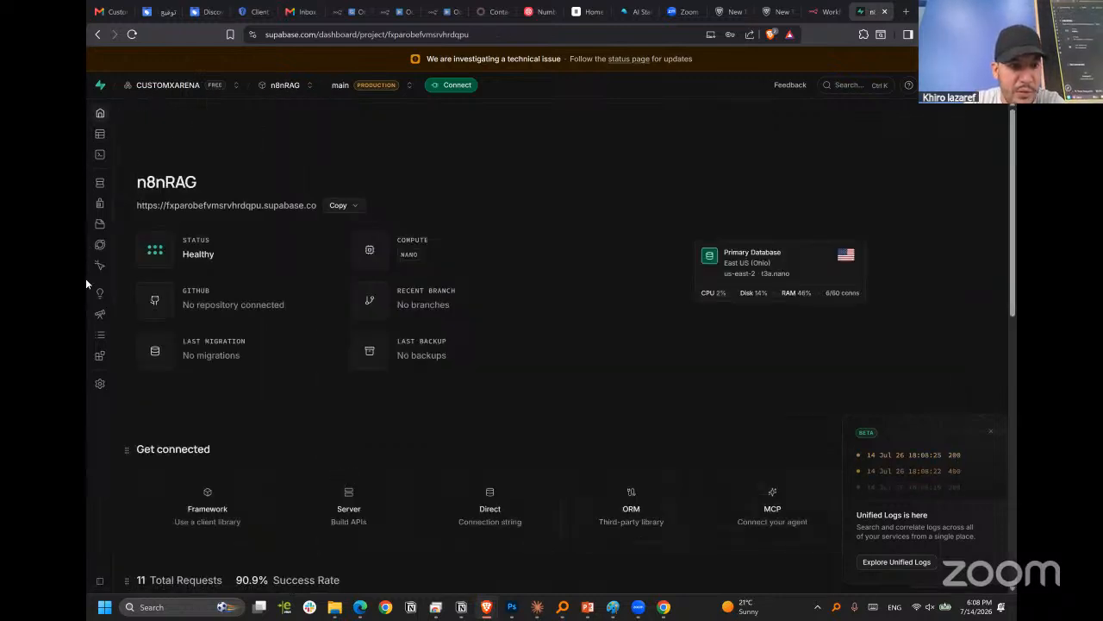
# Open the n8nRAG project's SQL Editor and paste the vector store quickstart SQL into a new query.
pyautogui.moveTo(115, 386)
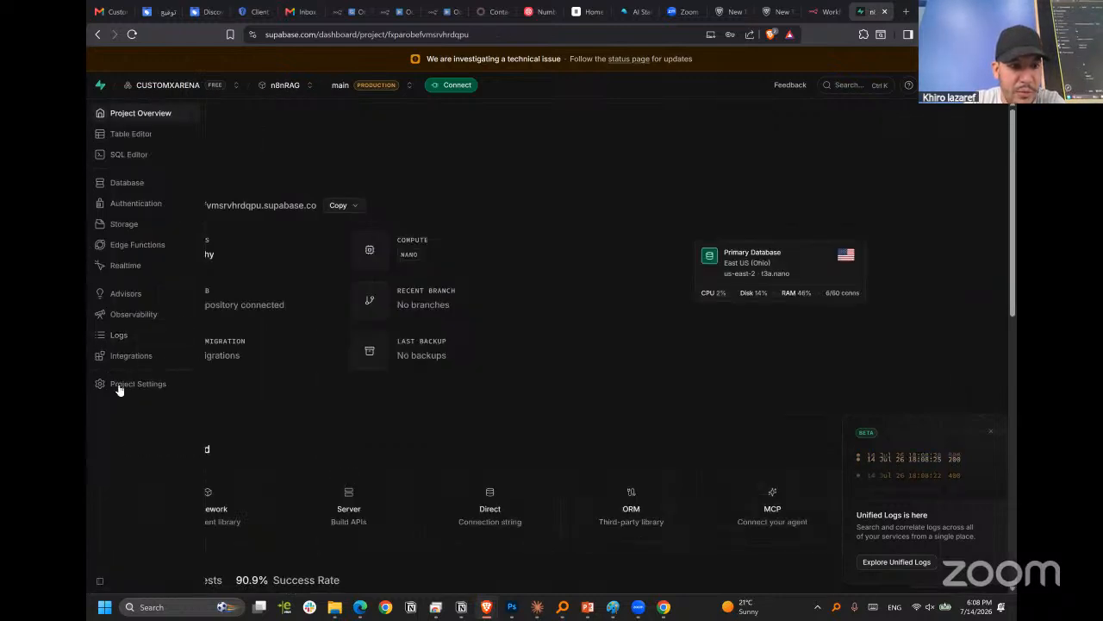
pyautogui.click(138, 185)
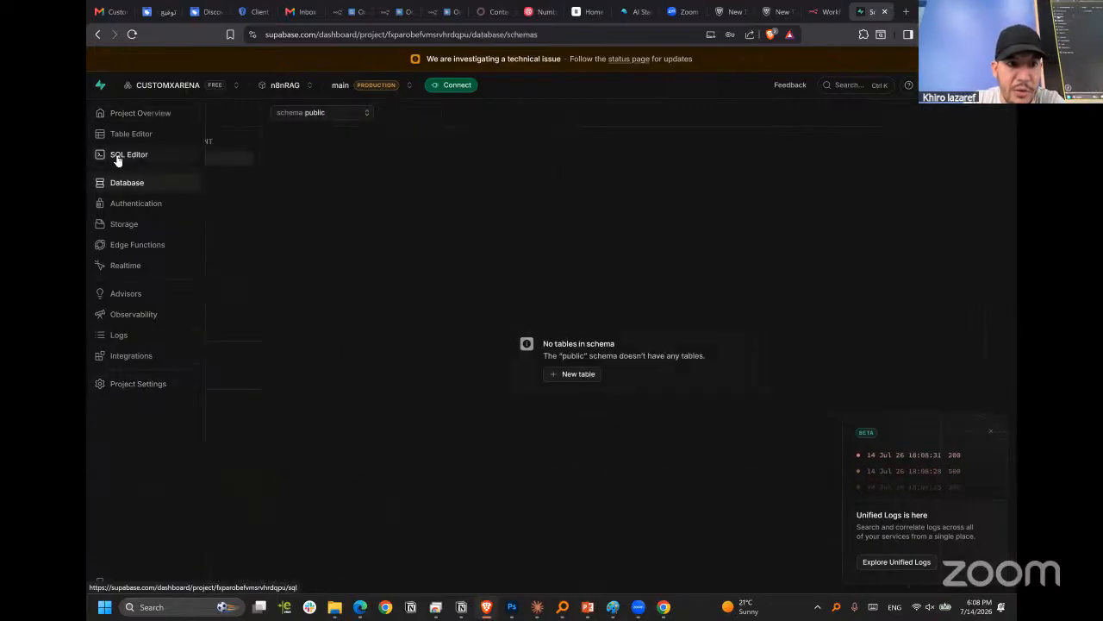
pyautogui.click(121, 159)
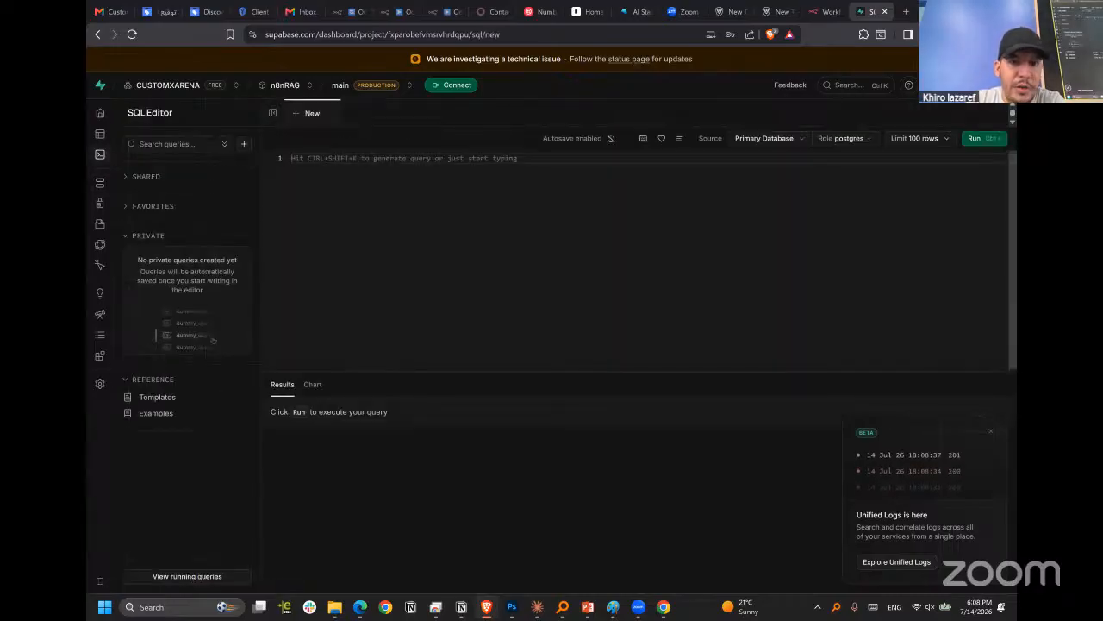
pyautogui.rightClick(408, 169)
pyautogui.click(470, 239)
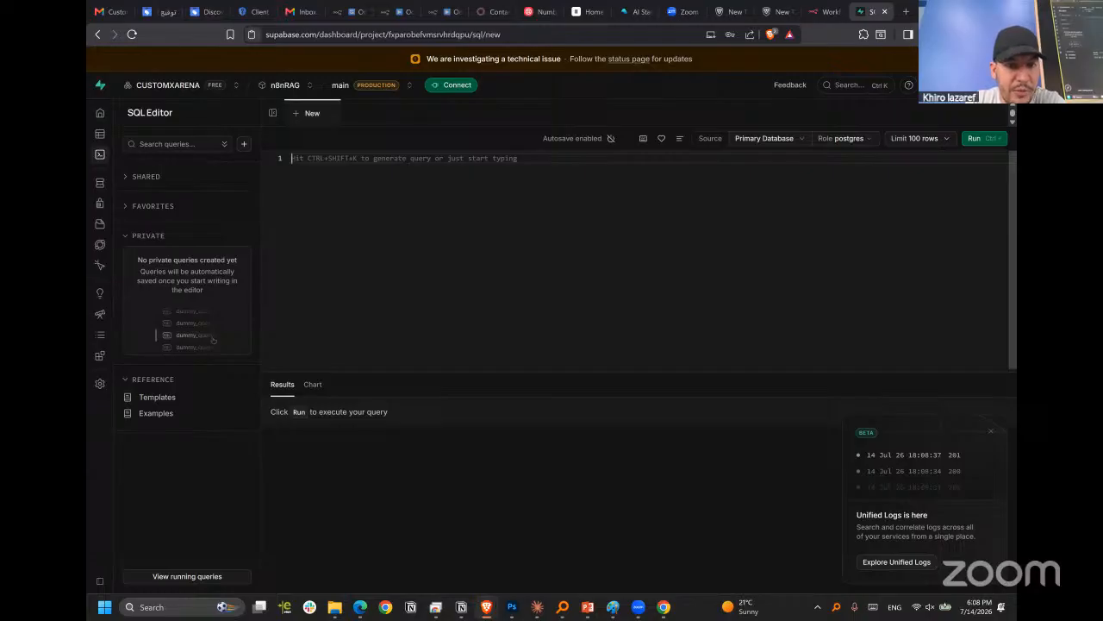
pyautogui.click(278, 34)
pyautogui.click(356, 134)
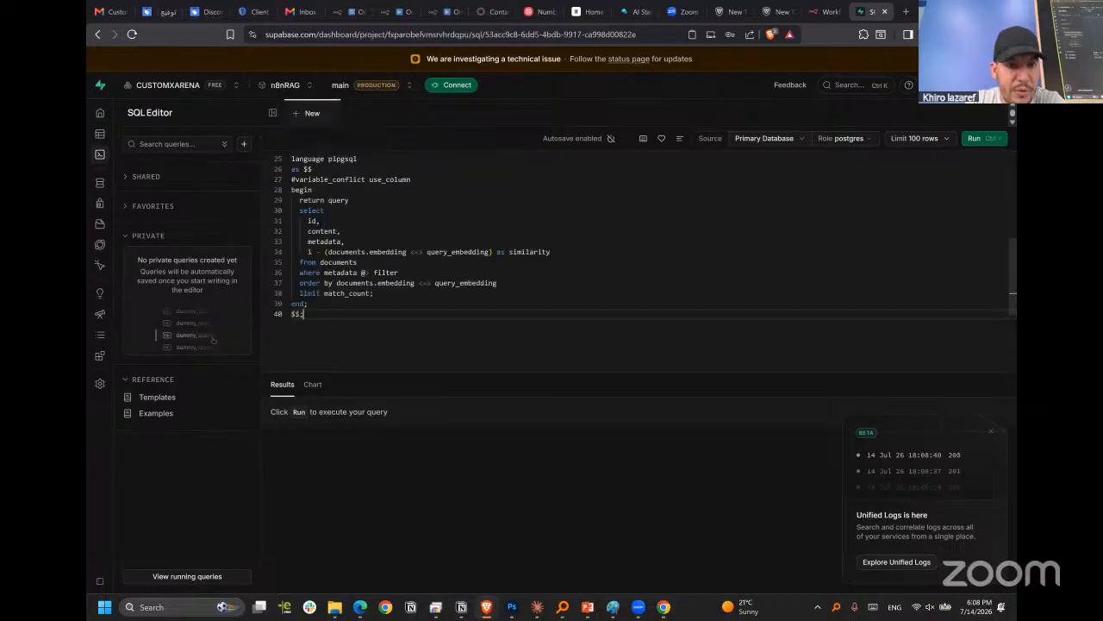
# Review the pasted SQL, from the pgvector extension and documents table through the match_documents function.
pyautogui.scroll(7, 407, 227)
pyautogui.scroll(-11, 431, 298)
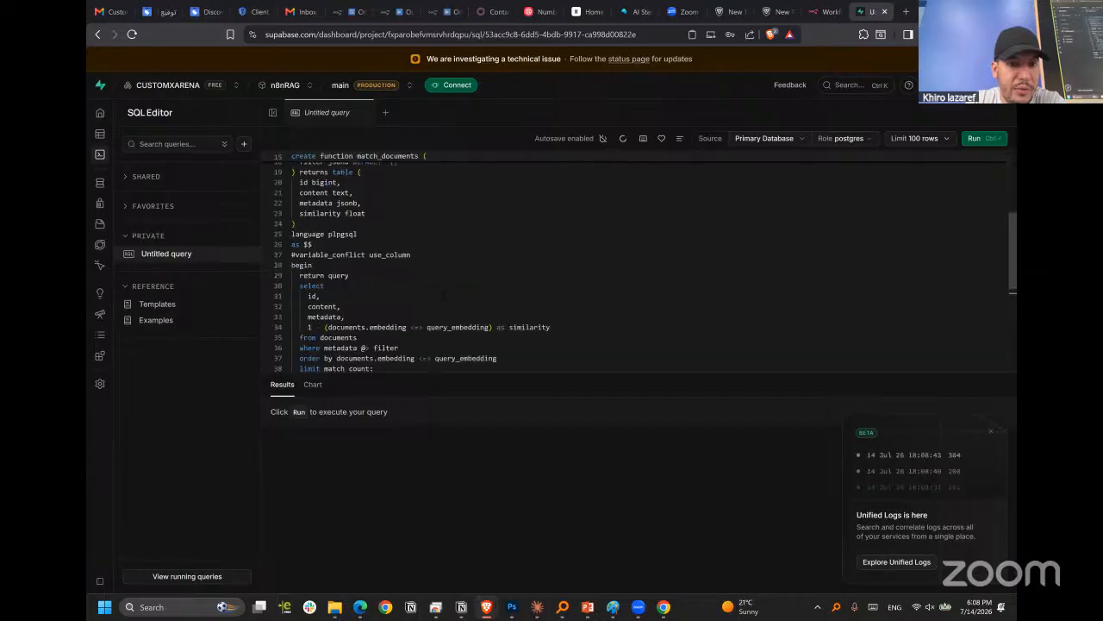
pyautogui.scroll(7, 517, 259)
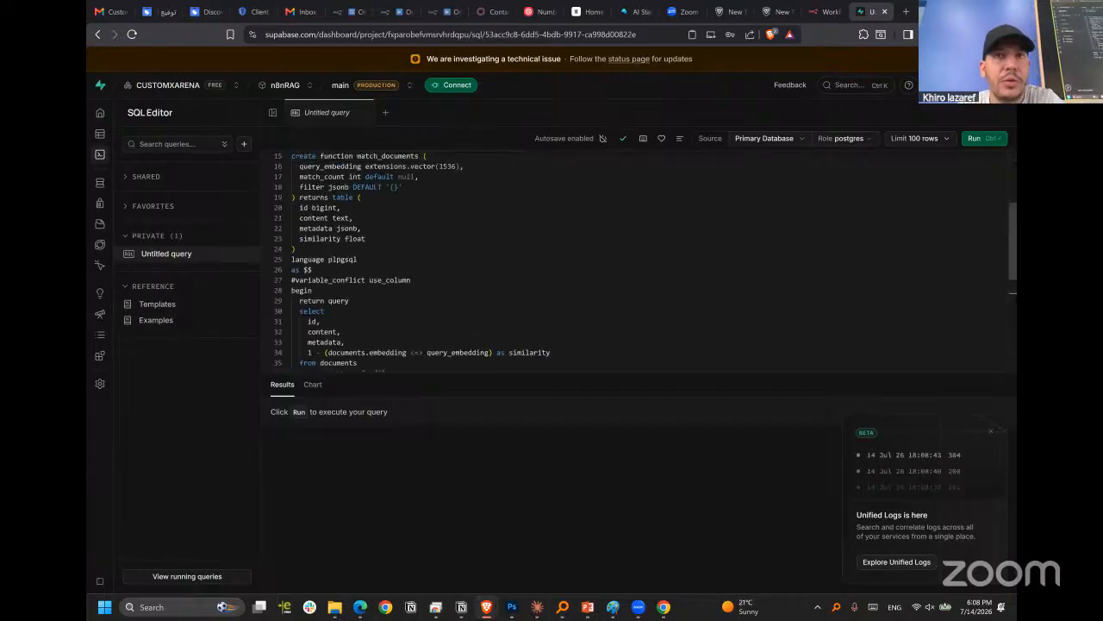
pyautogui.scroll(5, 517, 258)
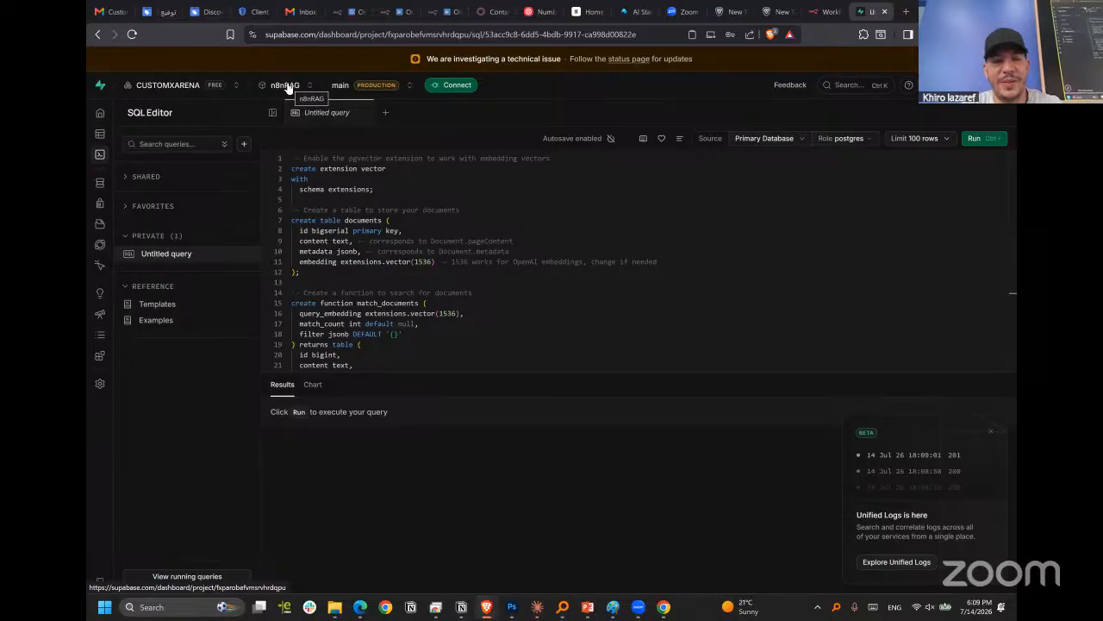
pyautogui.moveTo(133, 158)
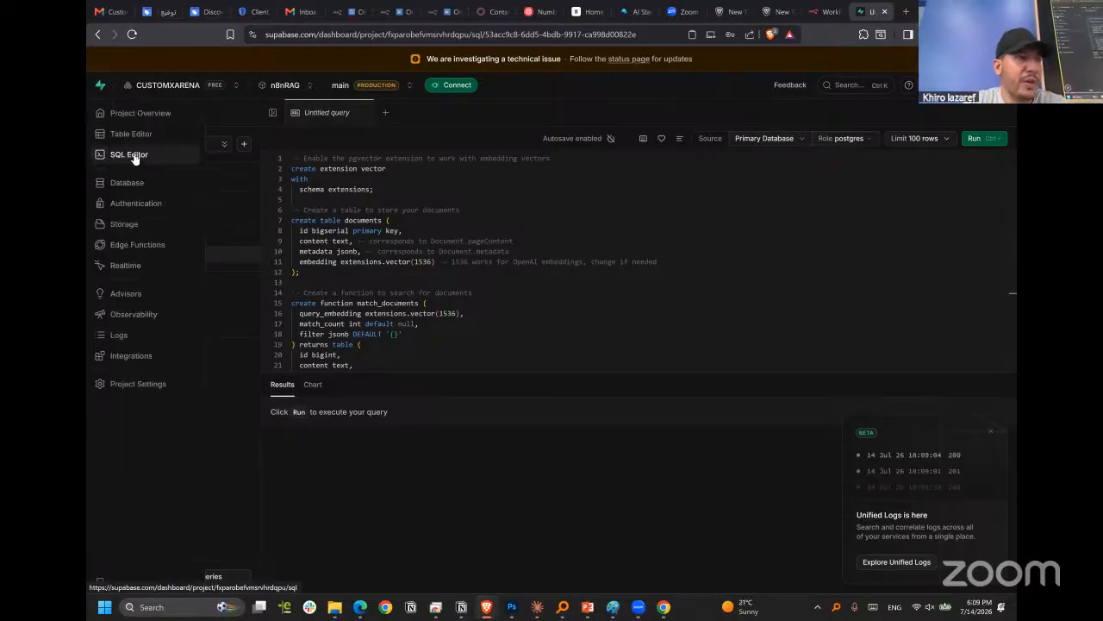
pyautogui.click(424, 281)
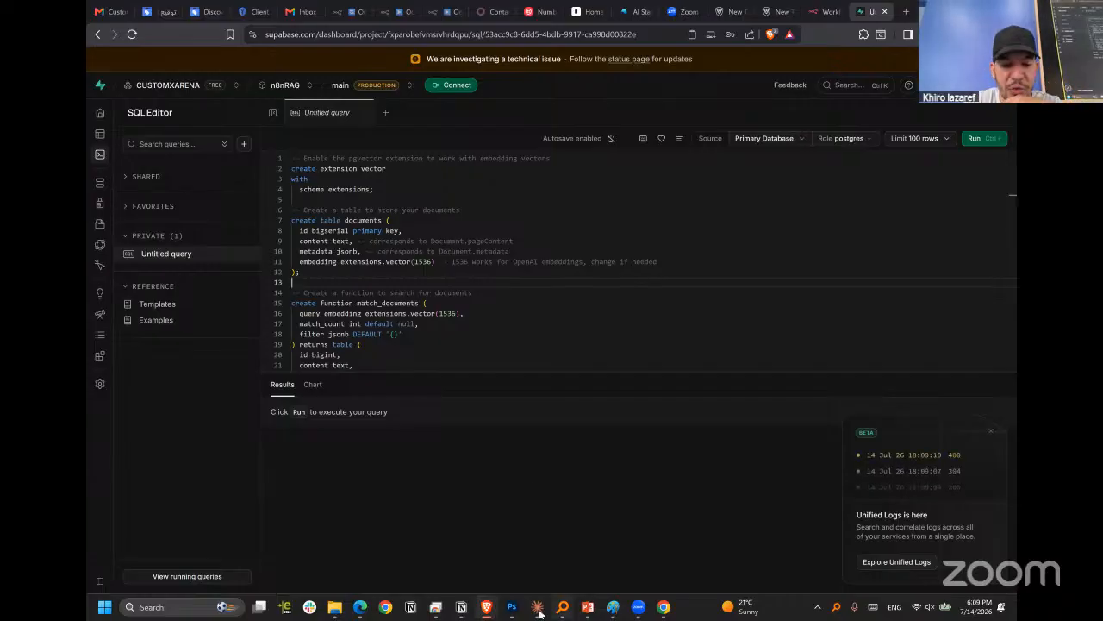
# Find the RAG Pipeline & Agent workflow in the other browser window and bring up its Supabase Vector Store node.
pyautogui.moveTo(485, 607)
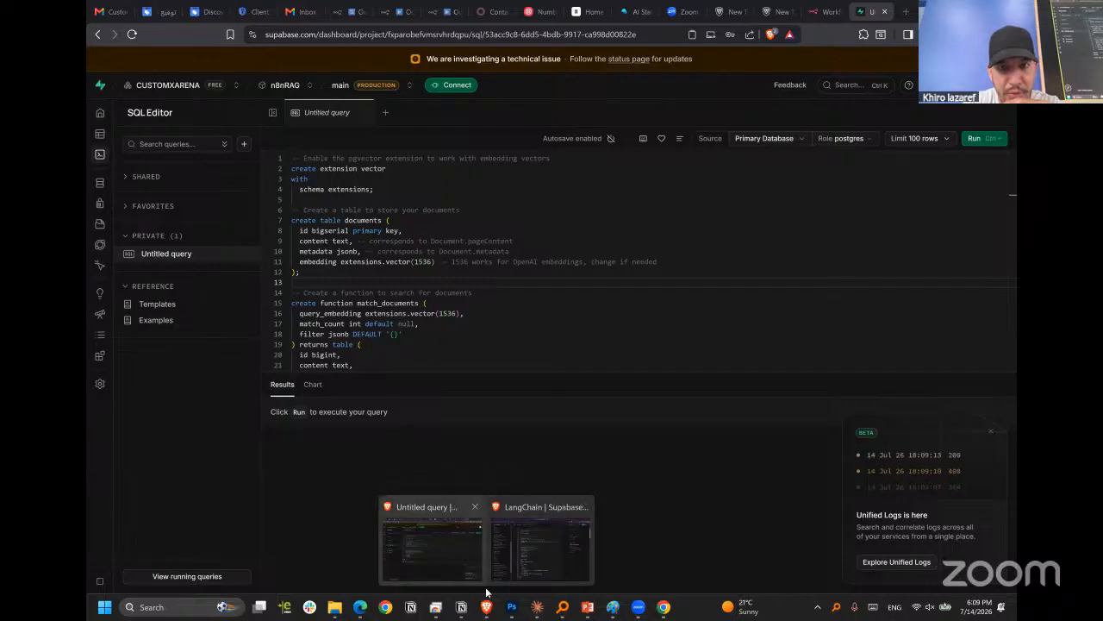
pyautogui.click(830, 11)
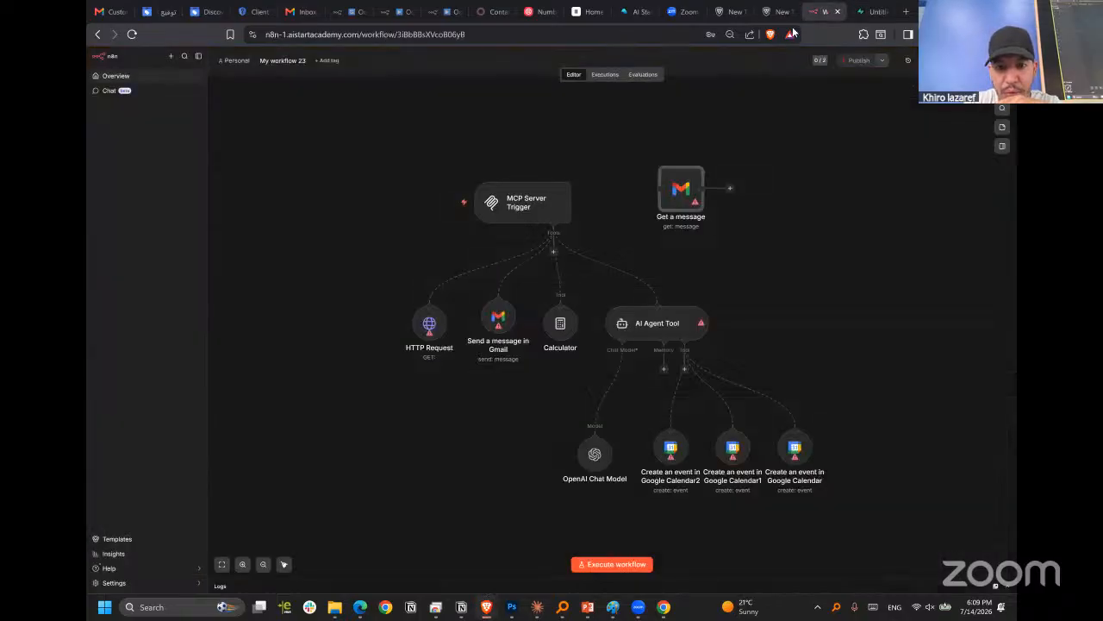
pyautogui.click(347, 18)
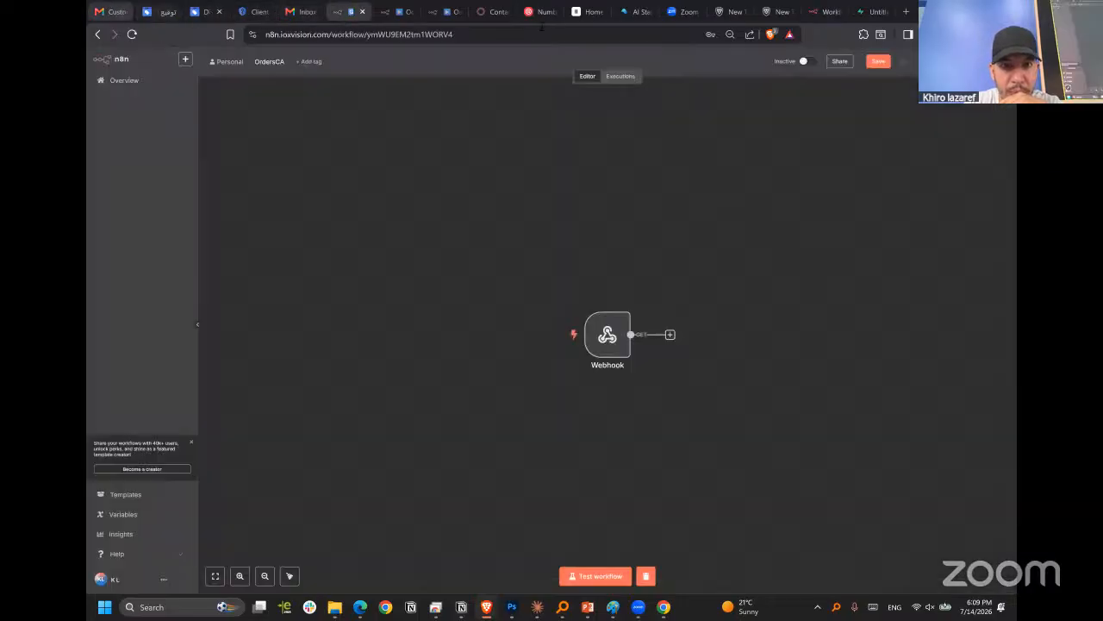
pyautogui.click(398, 15)
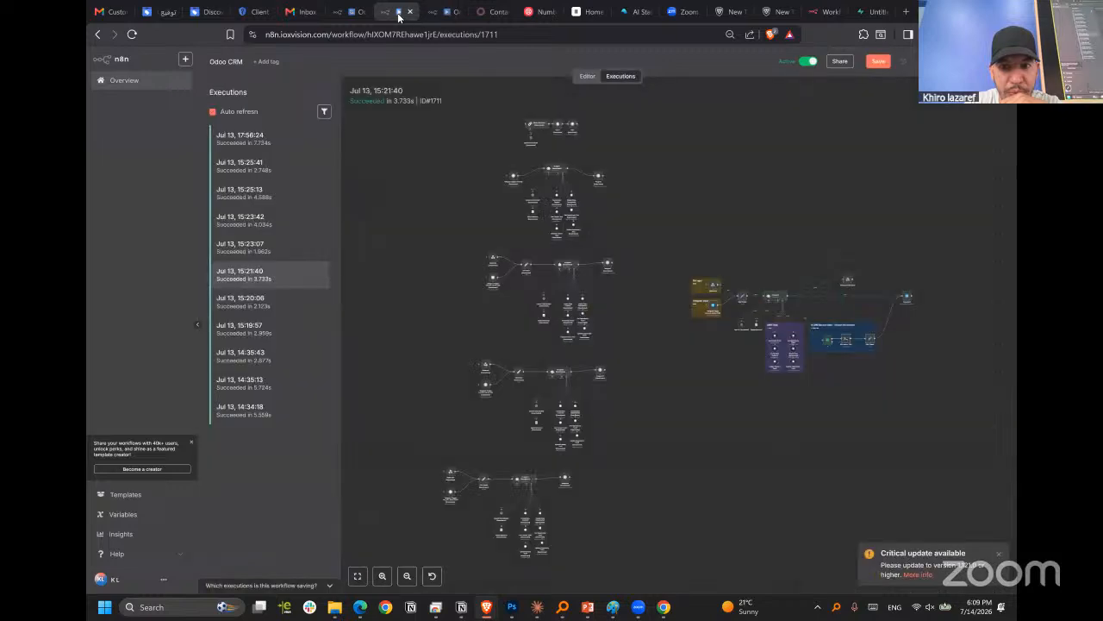
pyautogui.click(819, 11)
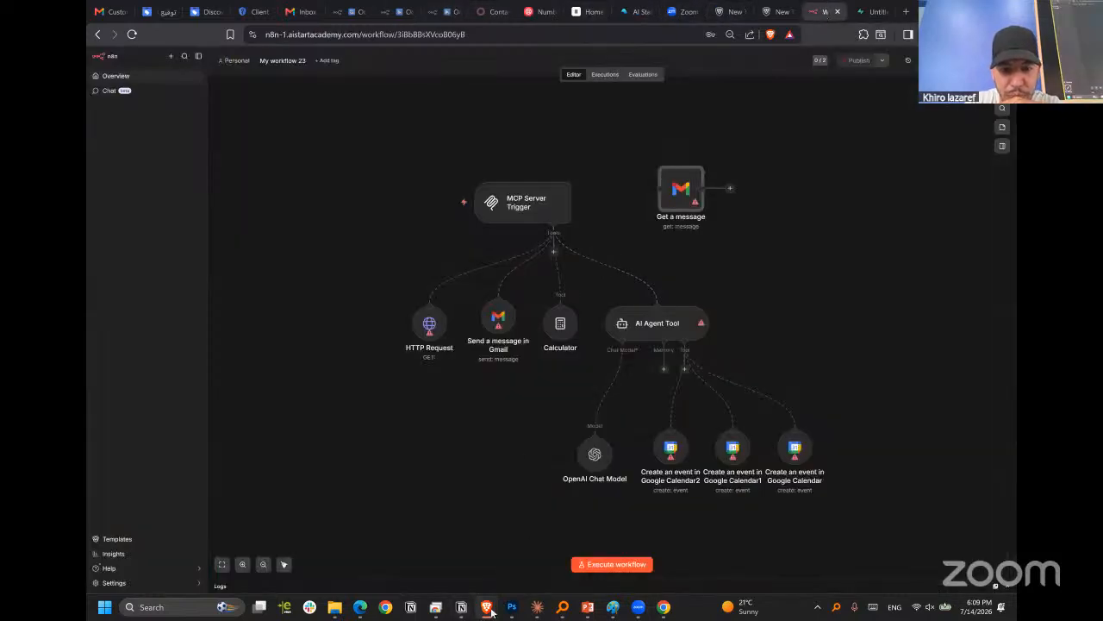
pyautogui.moveTo(487, 605)
pyautogui.click(517, 552)
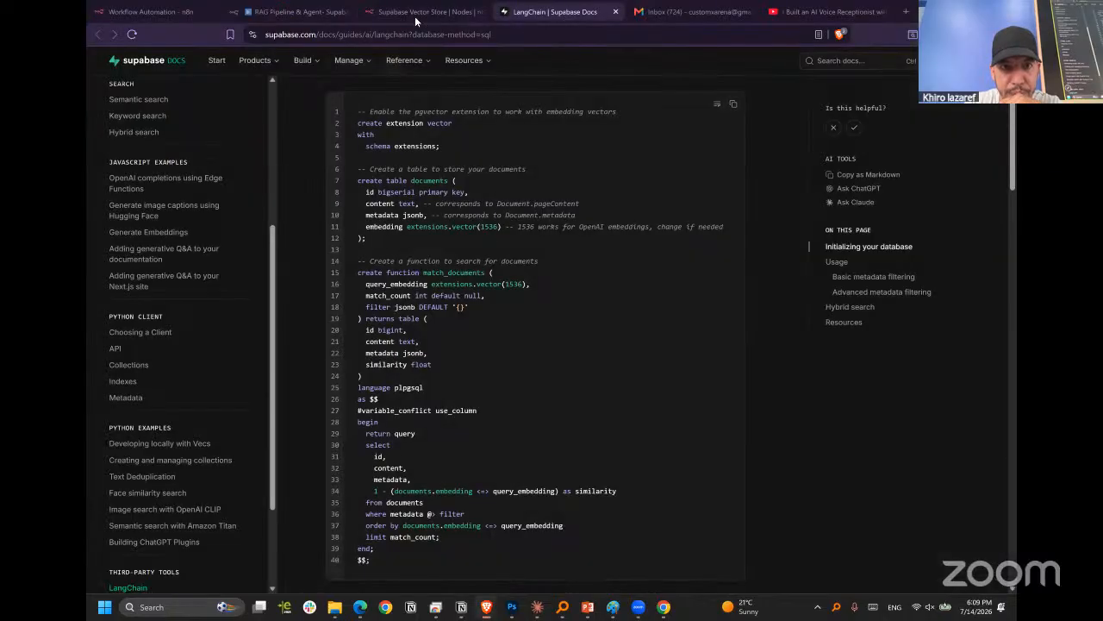
pyautogui.click(415, 15)
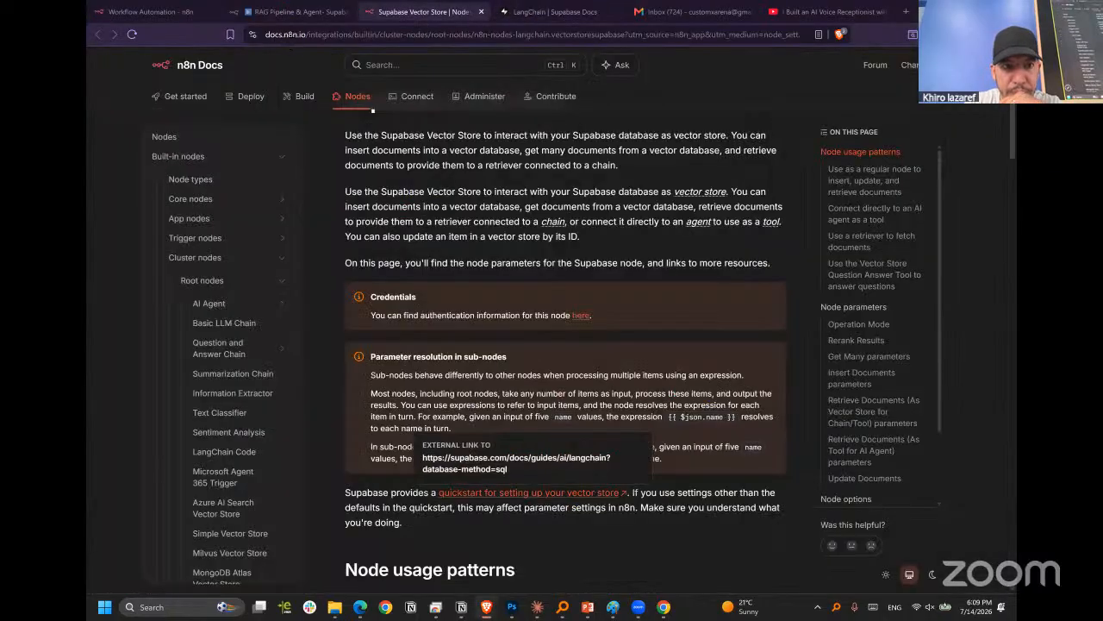
pyautogui.click(277, 15)
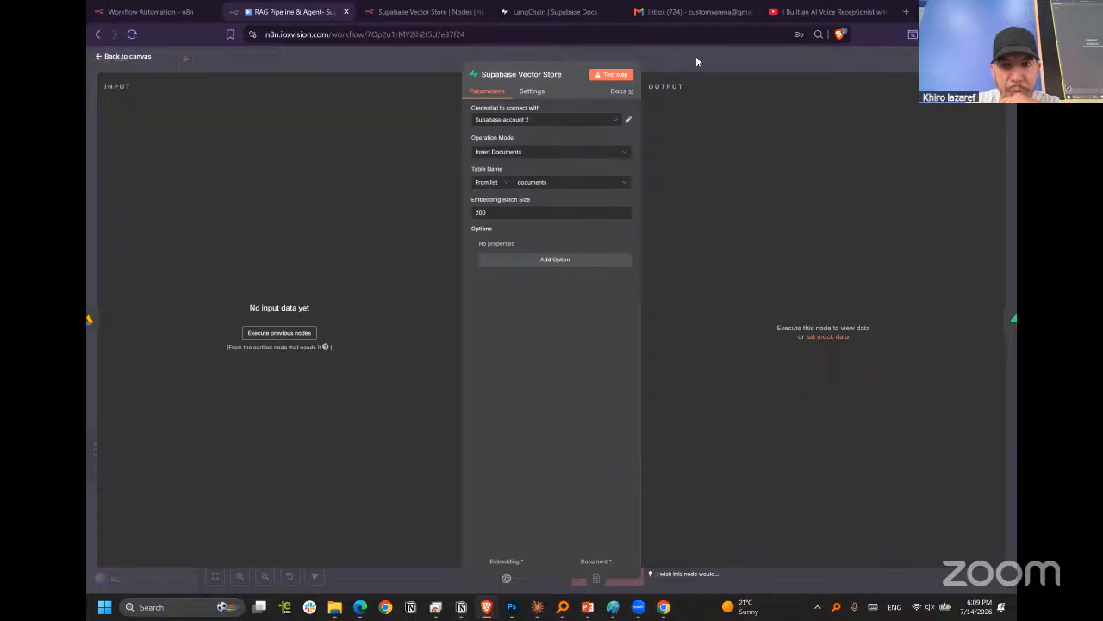
# Reopen the Supabase Vector Store node, look over its settings and parameters, and open its n8n documentation.
pyautogui.press('Escape')
pyautogui.click(535, 185)
pyautogui.doubleClick(544, 190)
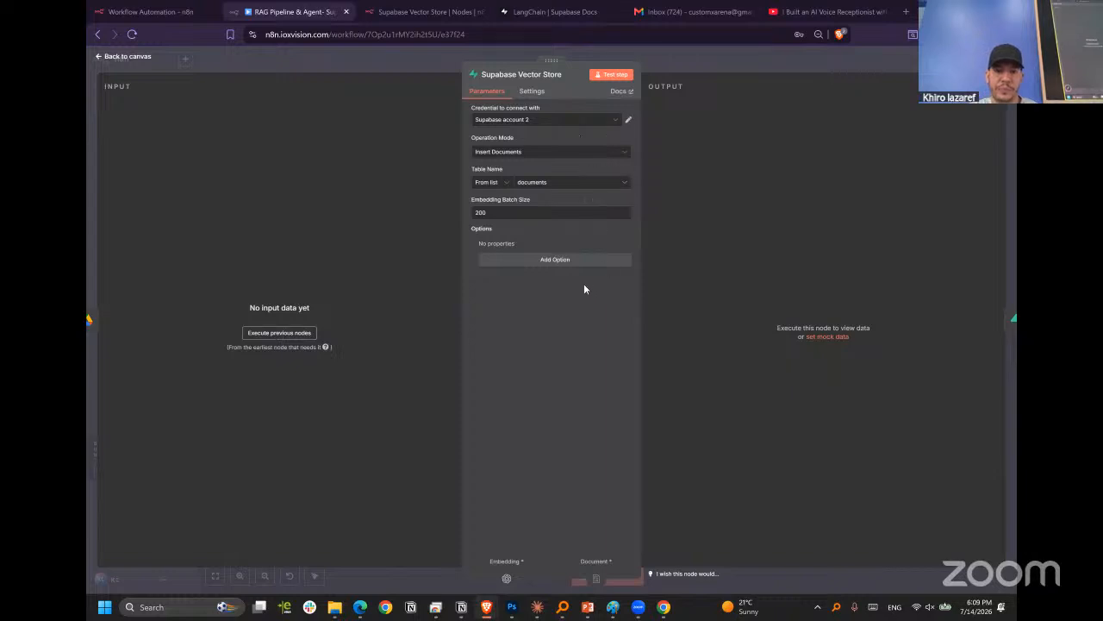
pyautogui.click(532, 91)
pyautogui.click(488, 91)
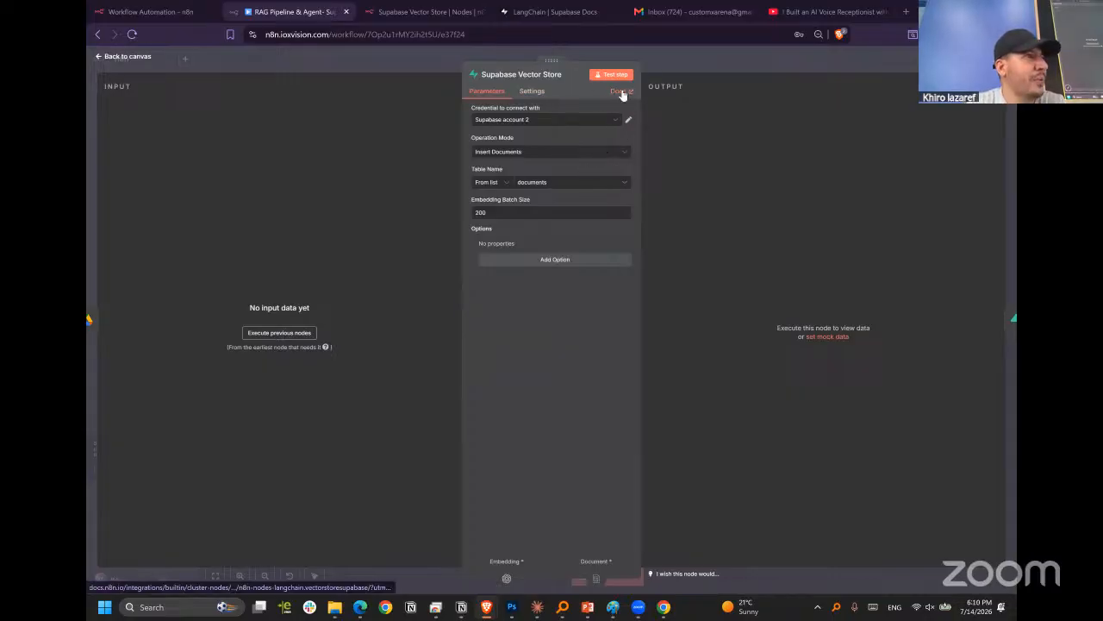
pyautogui.click(621, 91)
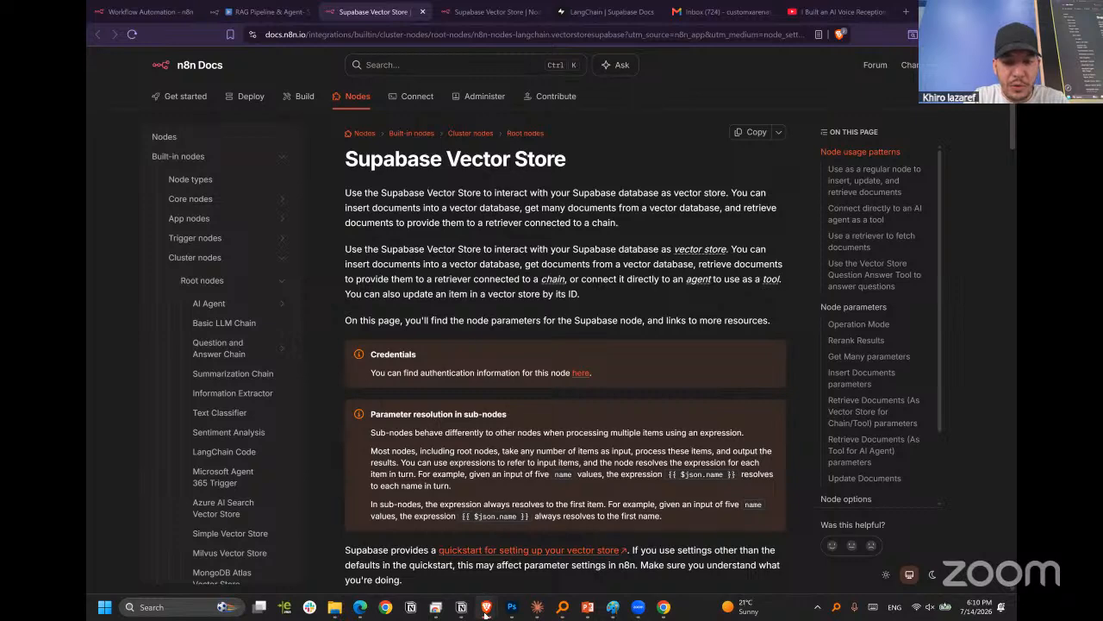
# Switch back to the Supabase SQL Editor and run the vector store query without Row Level Security.
pyautogui.moveTo(487, 599)
pyautogui.click(430, 569)
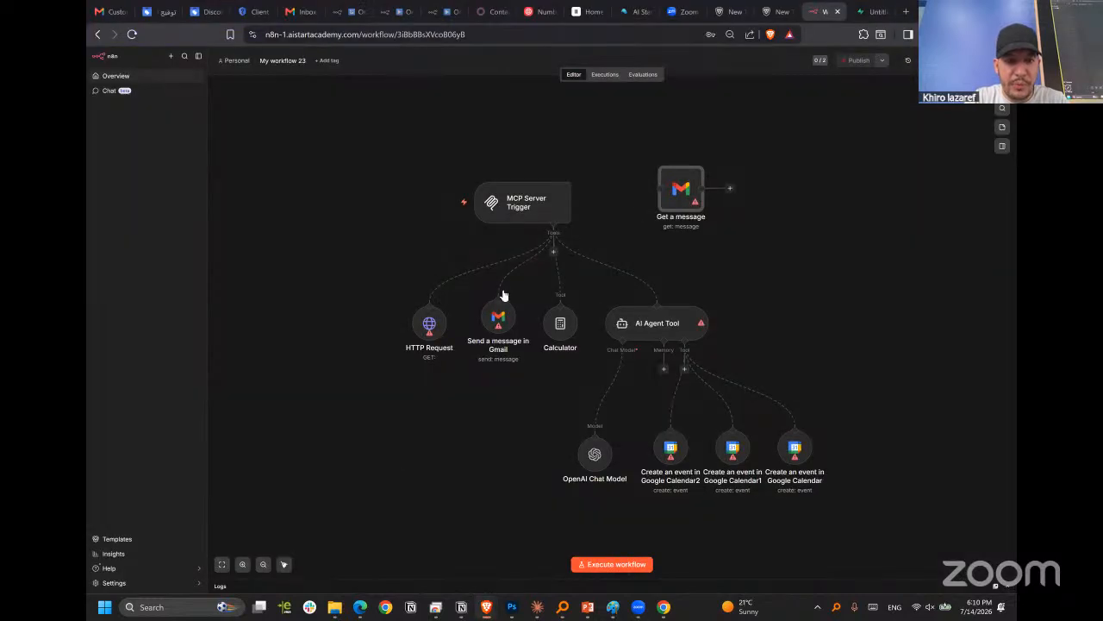
pyautogui.click(871, 12)
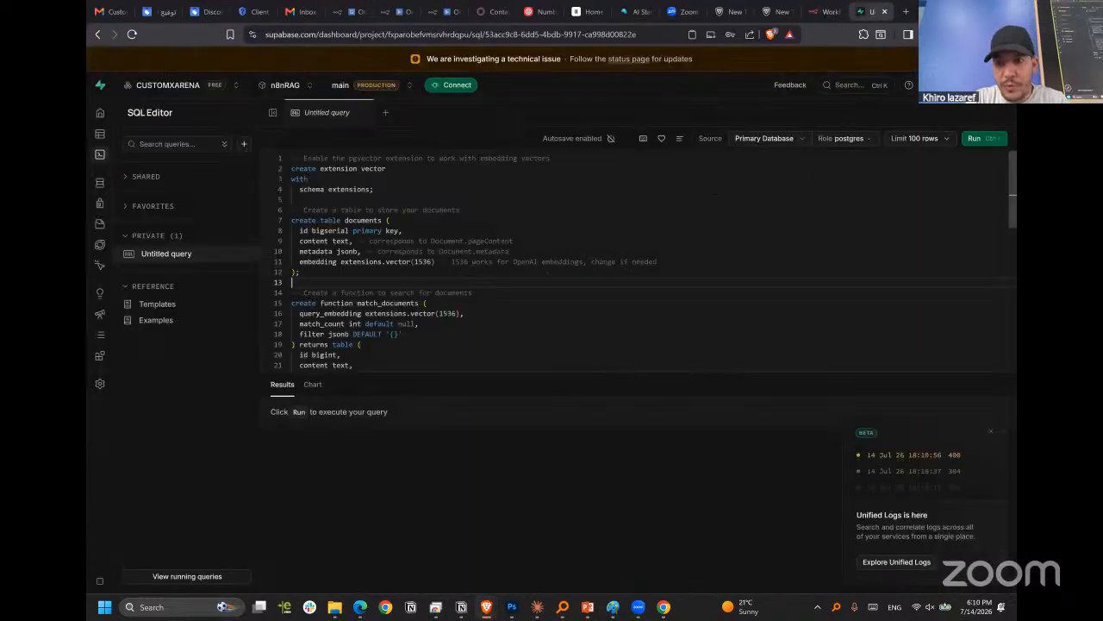
pyautogui.click(973, 138)
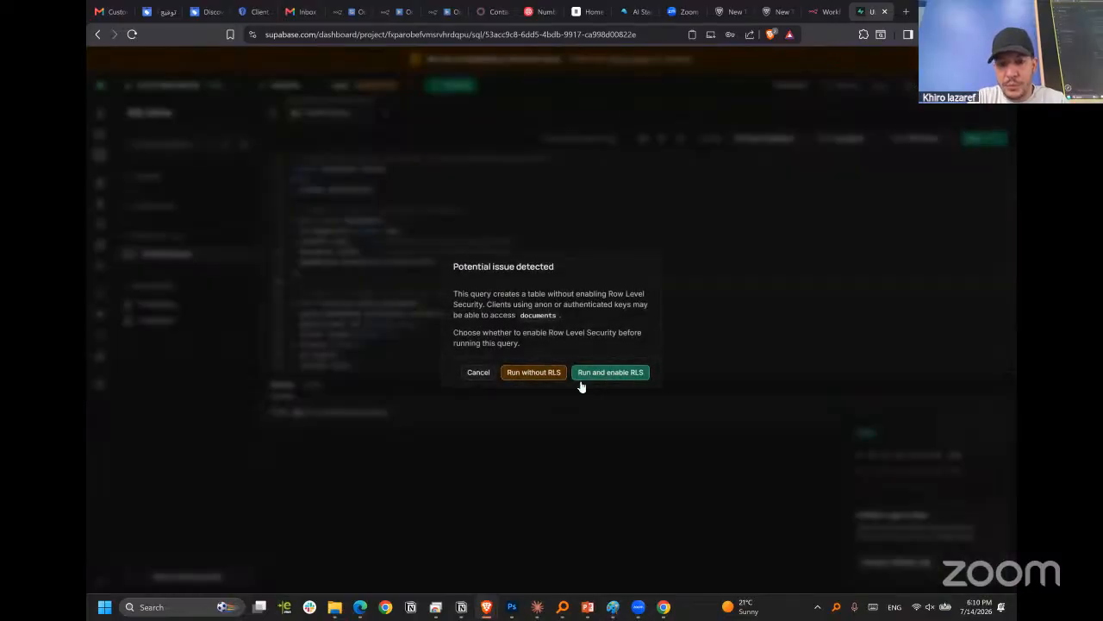
pyautogui.click(533, 375)
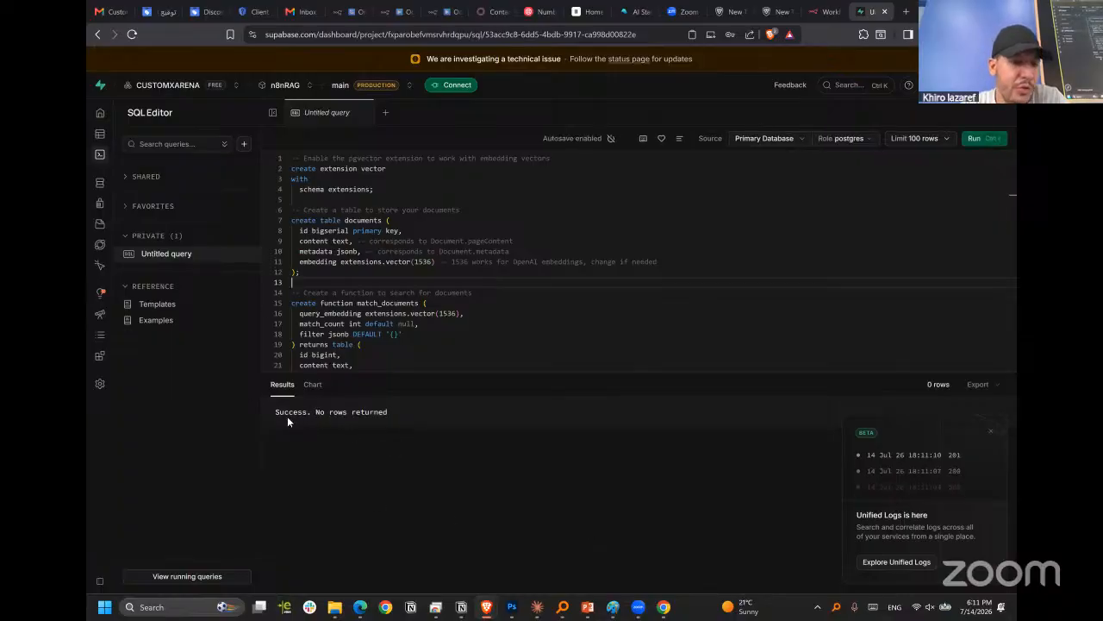
# Check the query result and inspect the documents table in the database's Schema Visualizer.
pyautogui.doubleClick(288, 413)
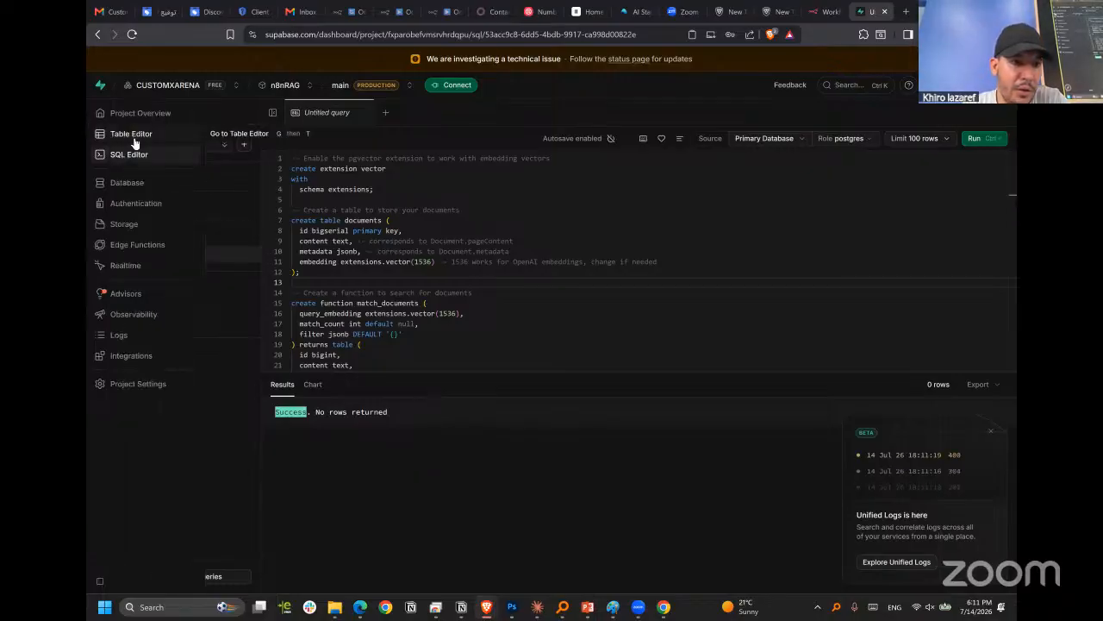
pyautogui.click(133, 136)
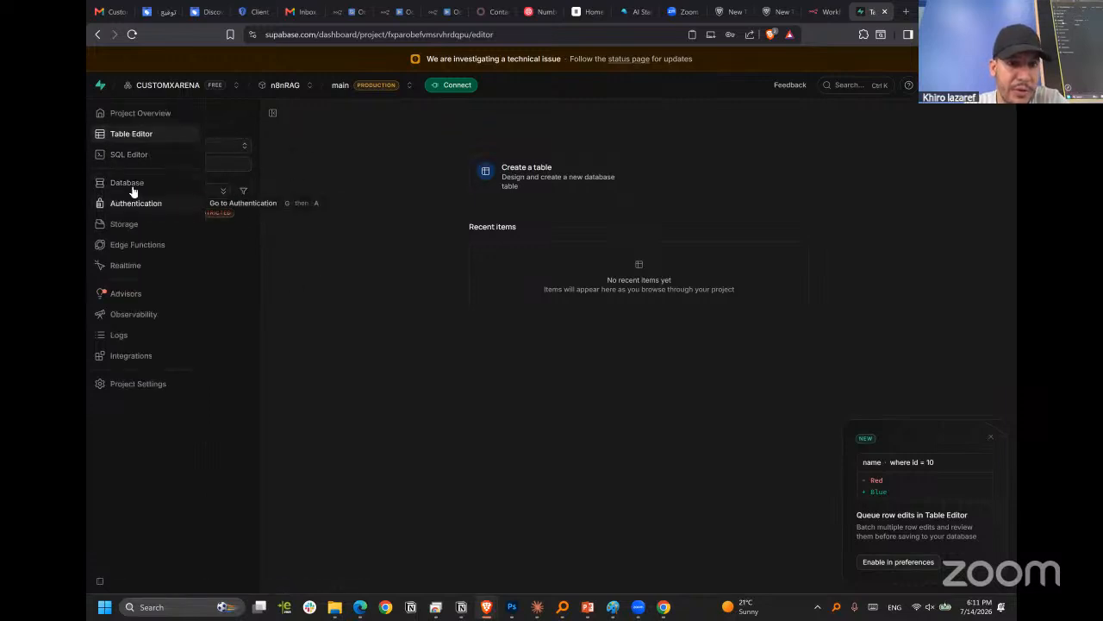
pyautogui.click(130, 183)
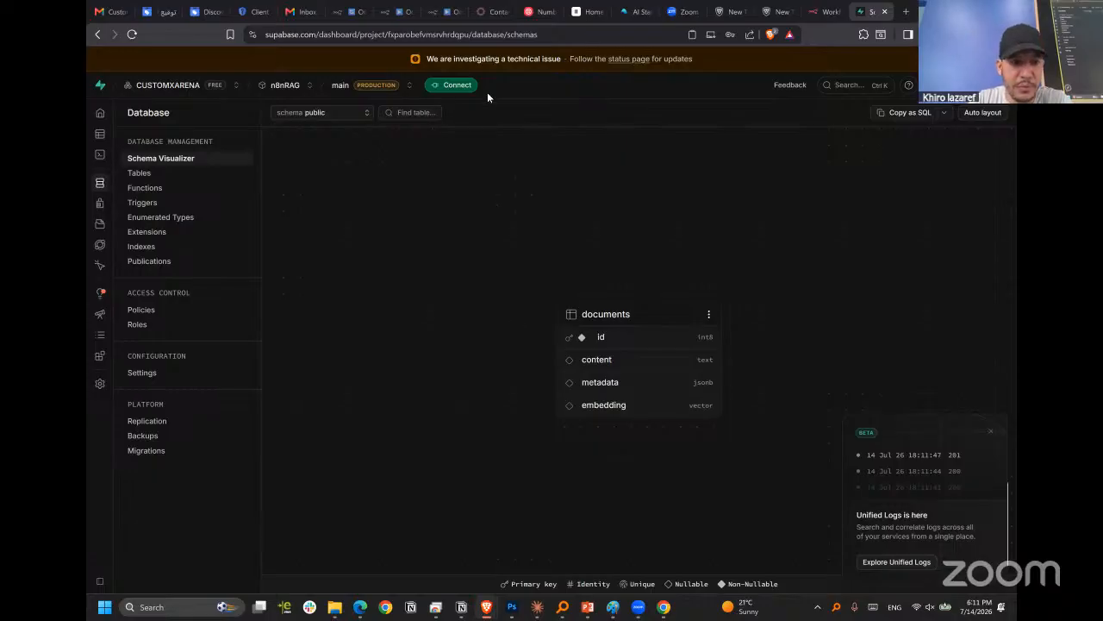
# Open the n8nRAG project settings and look through the Framework options for connecting to the project.
pyautogui.moveTo(106, 382)
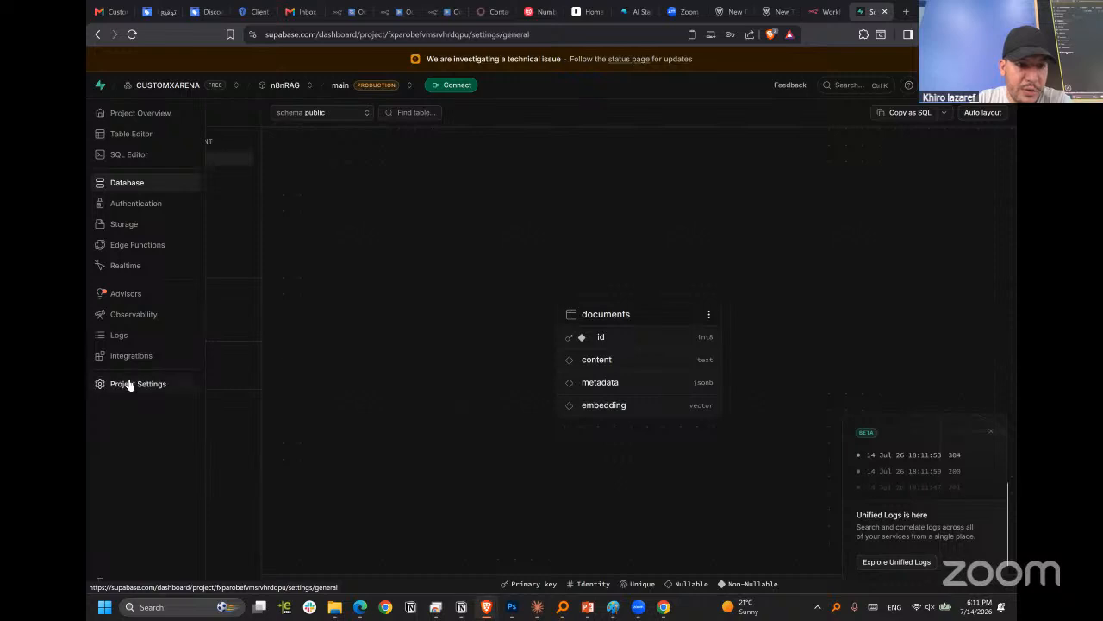
pyautogui.click(125, 383)
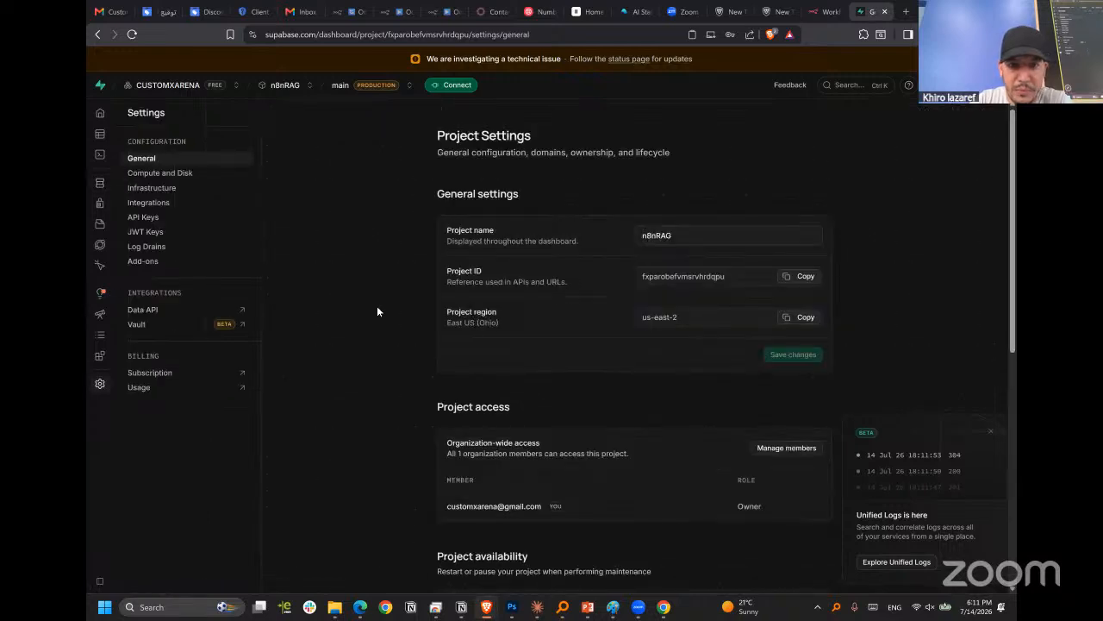
pyautogui.click(448, 85)
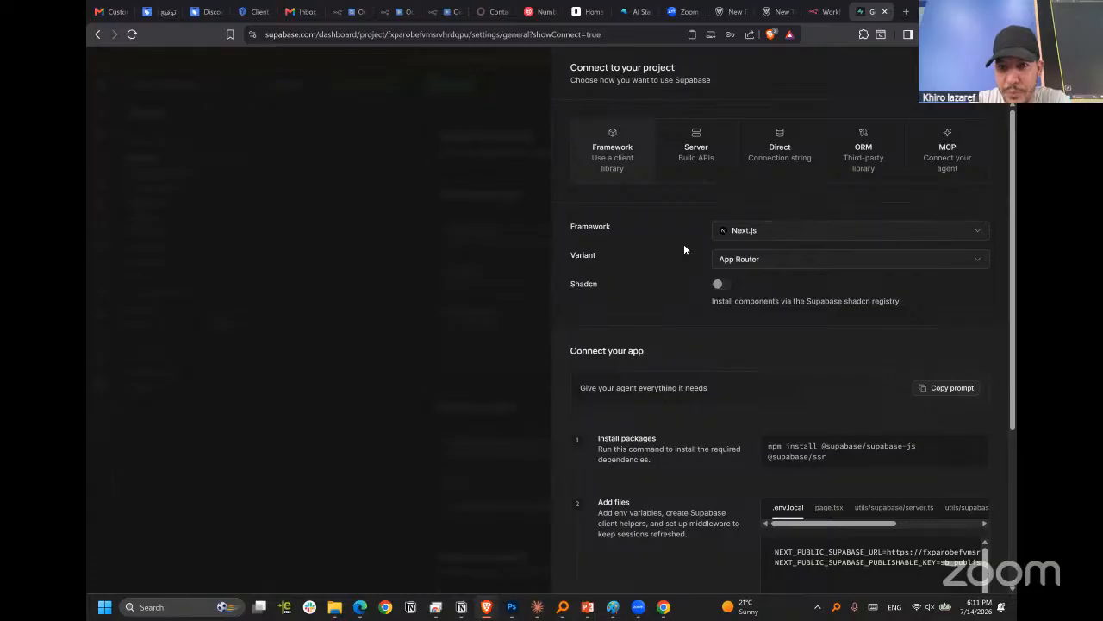
pyautogui.scroll(-3, 687, 244)
pyautogui.scroll(3, 644, 251)
pyautogui.scroll(1, 776, 172)
# Compare the Server and Direct connection options and examine the environment variables listed for a server connection.
pyautogui.click(703, 156)
pyautogui.click(760, 144)
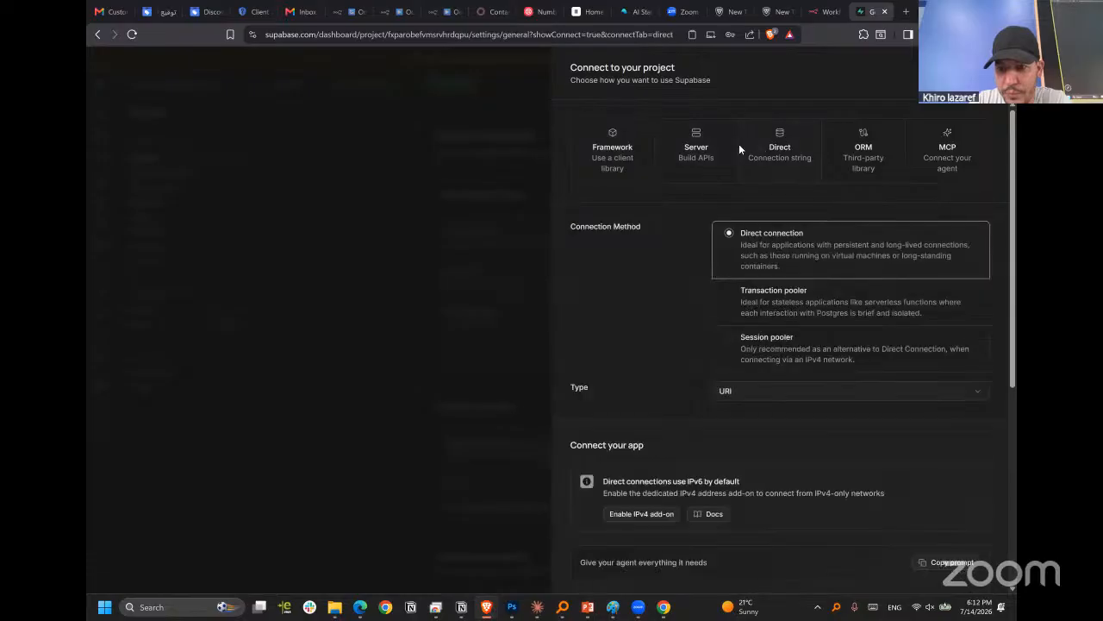
pyautogui.click(702, 154)
pyautogui.scroll(-2, 707, 179)
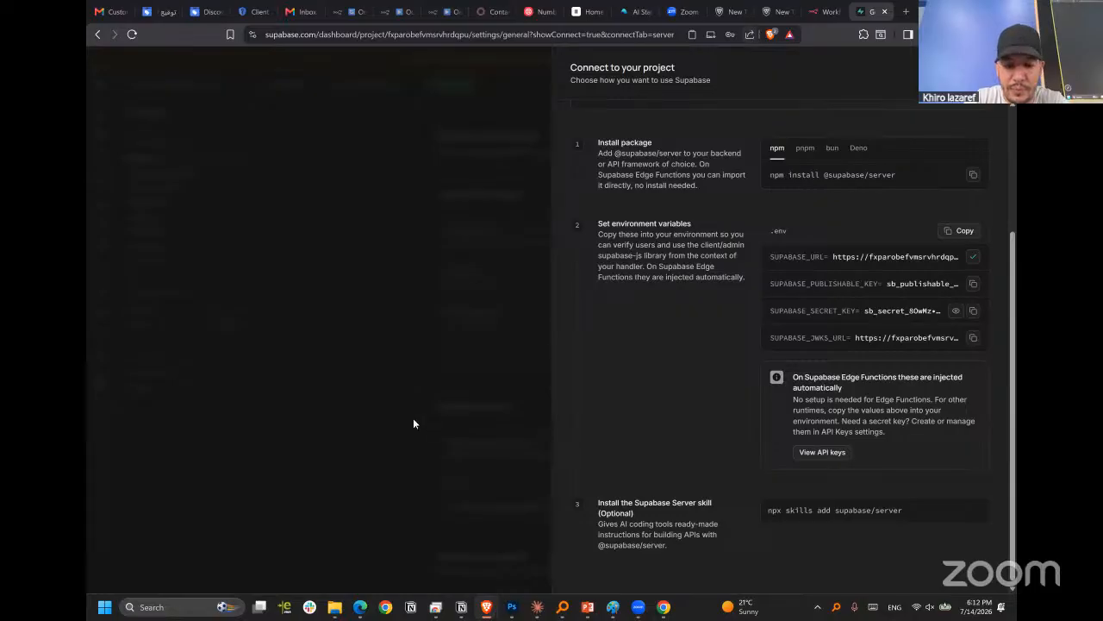
# Close the two empty browser tabs and switch to the RAG Pipeline & Agent- Supabase workflow in n8n.
pyautogui.click(825, 13)
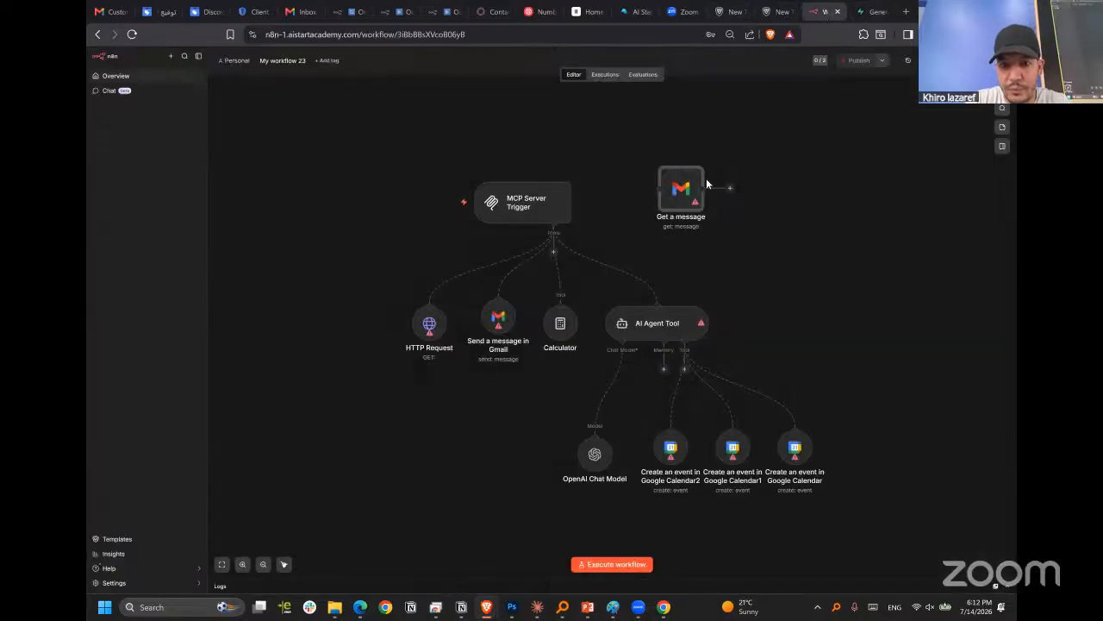
pyautogui.click(774, 13)
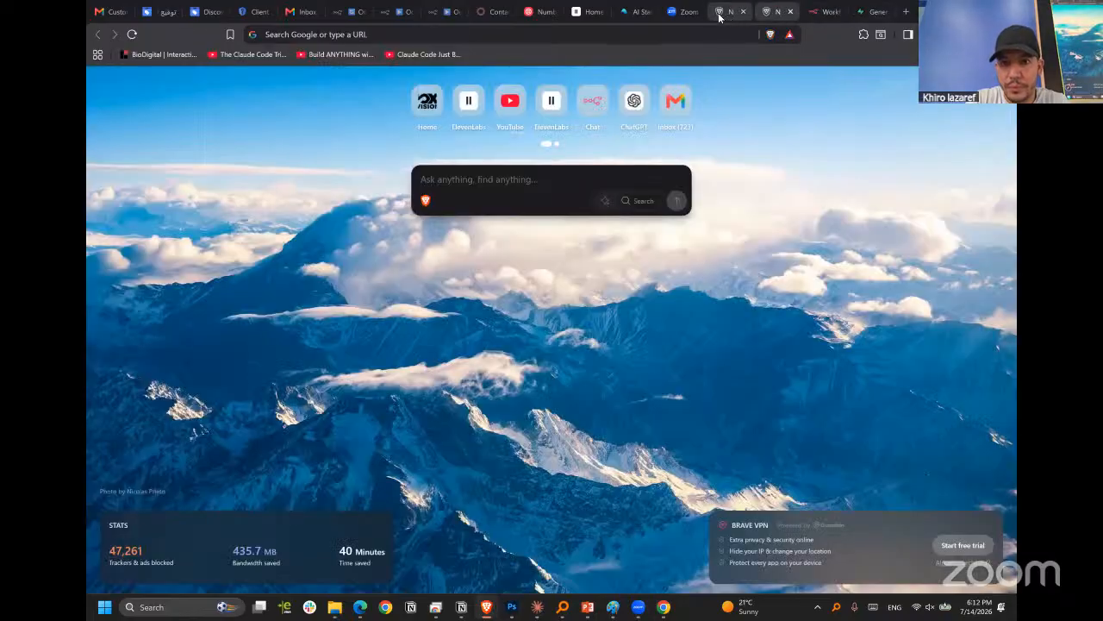
pyautogui.click(745, 12)
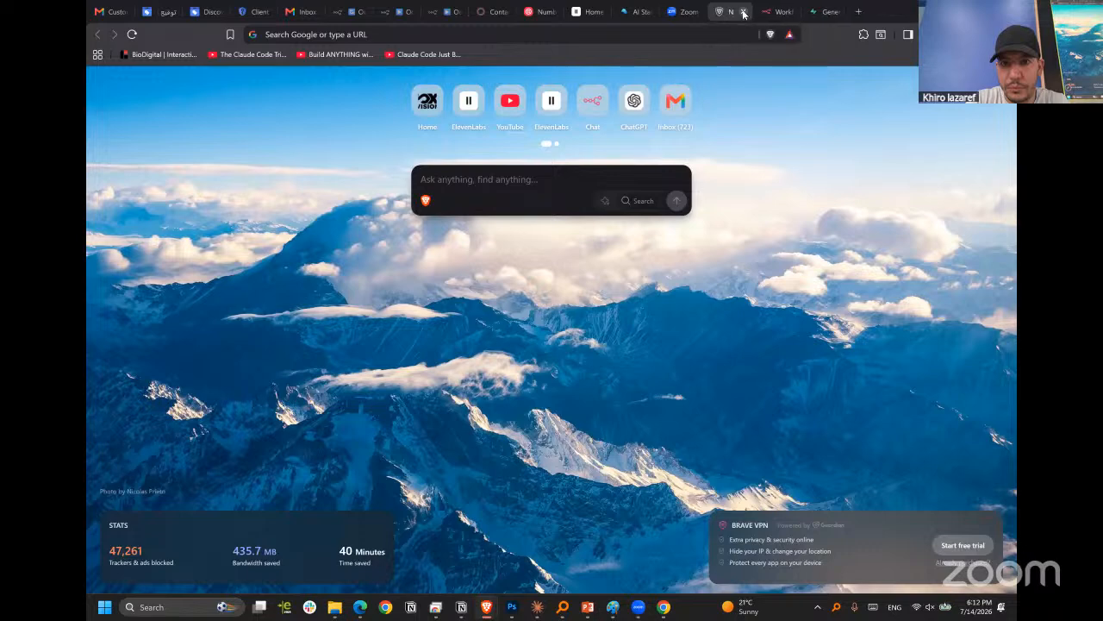
pyautogui.click(745, 12)
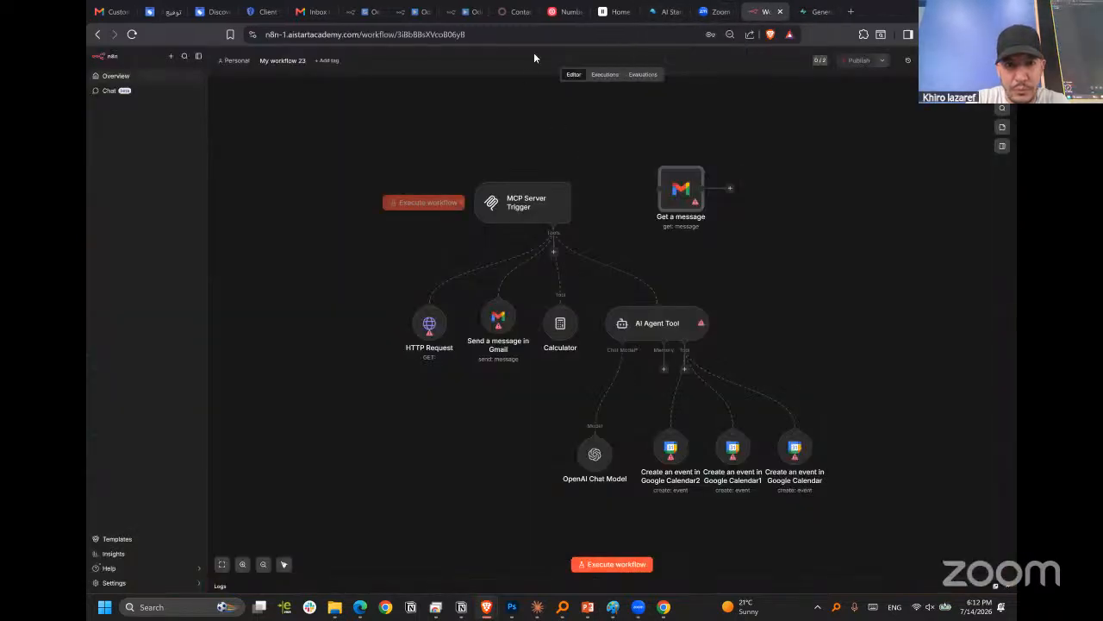
pyautogui.click(487, 15)
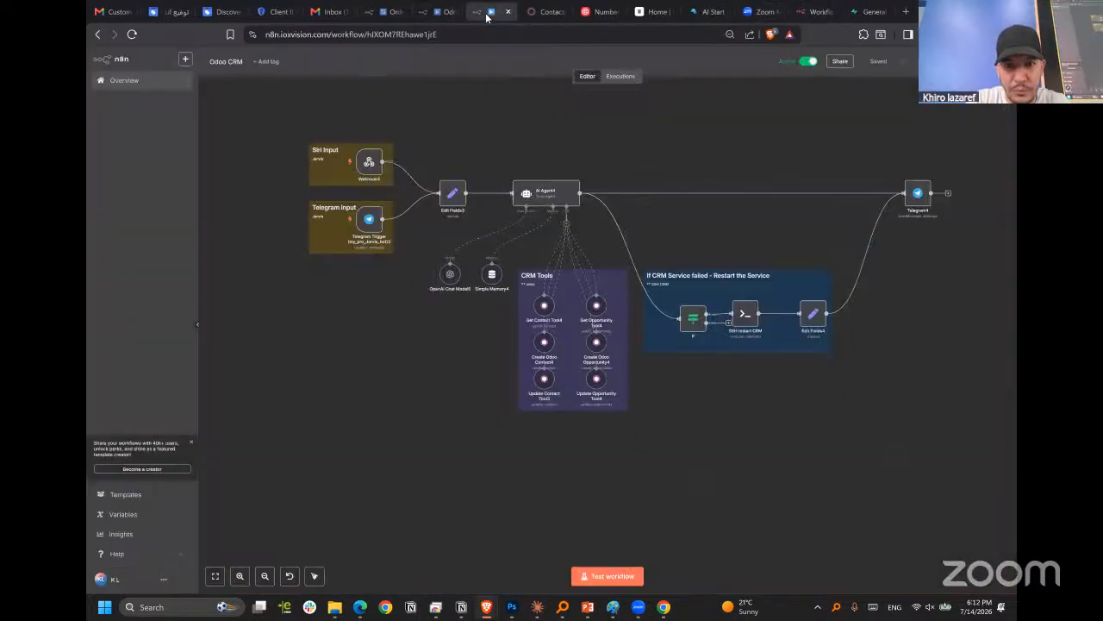
pyautogui.click(377, 13)
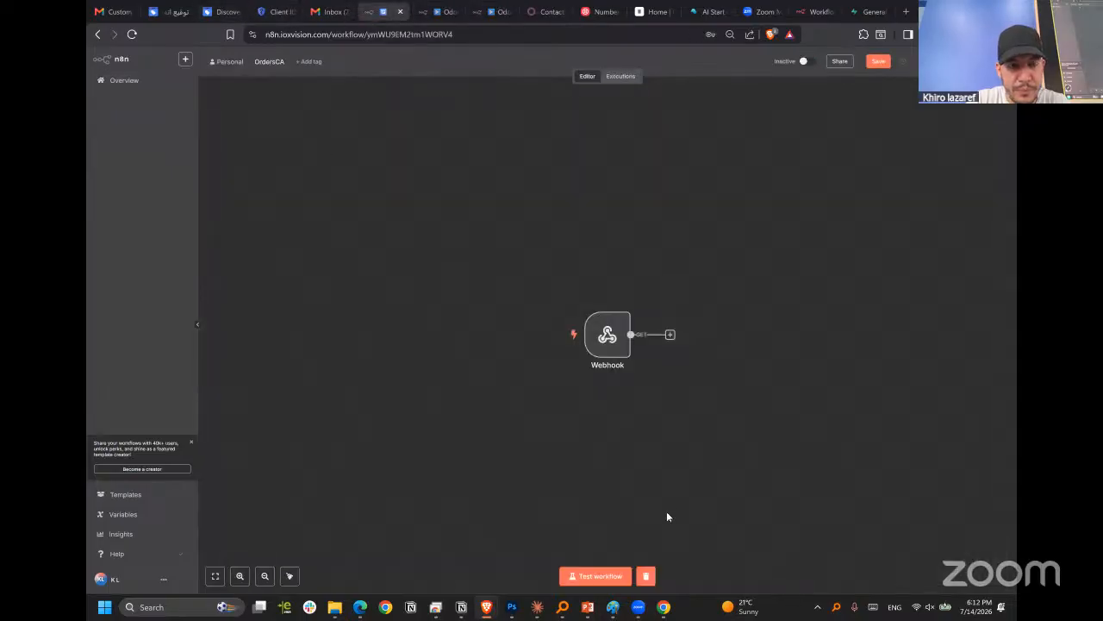
pyautogui.moveTo(487, 605)
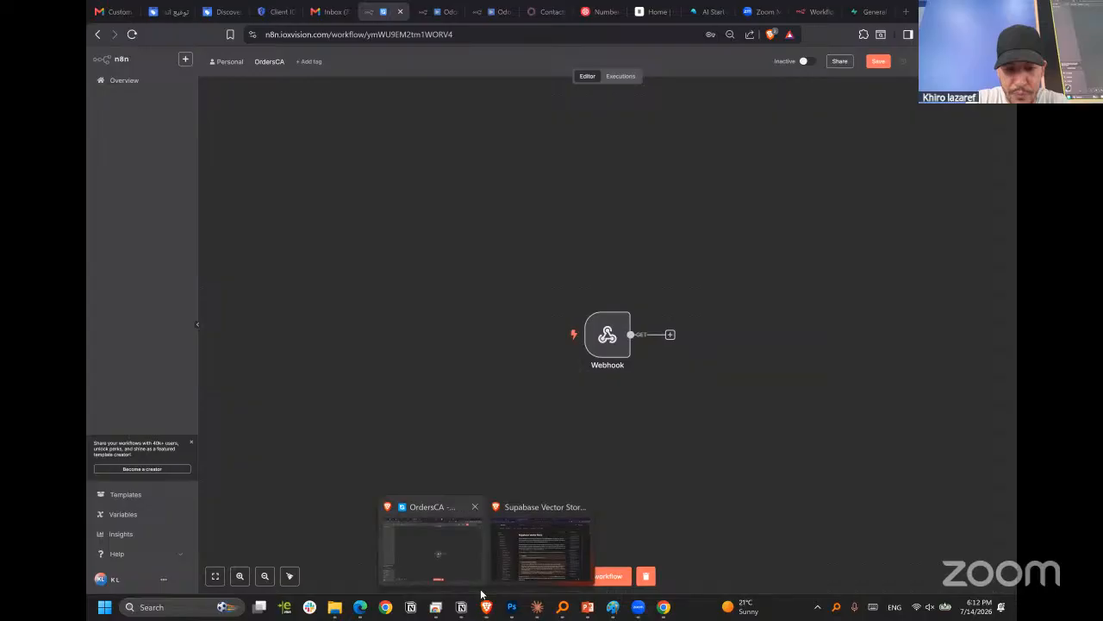
pyautogui.click(541, 543)
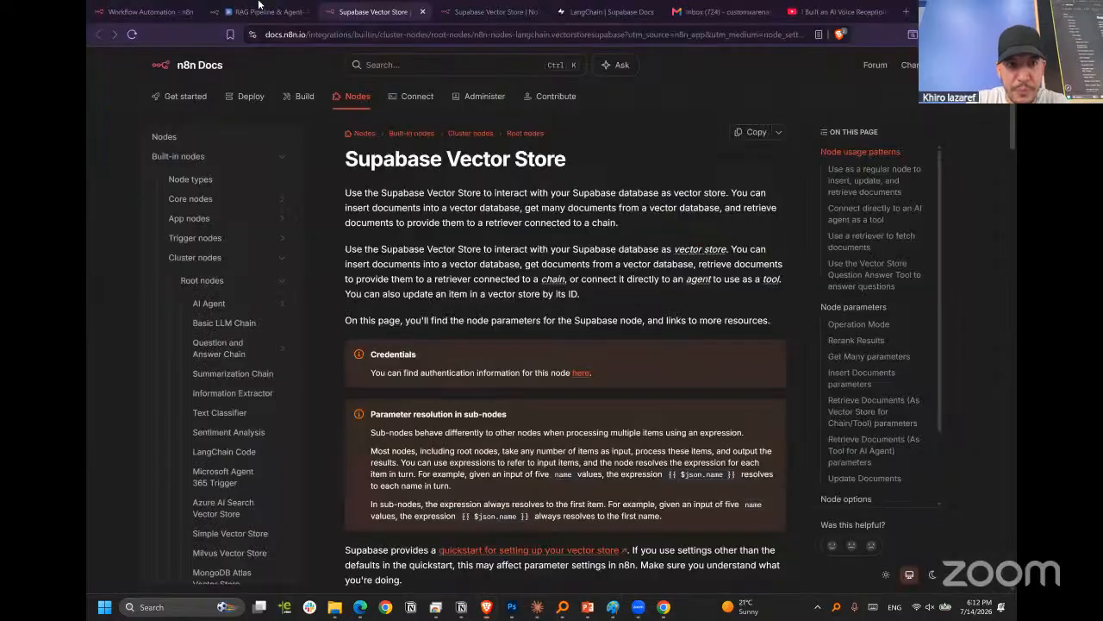
pyautogui.click(251, 12)
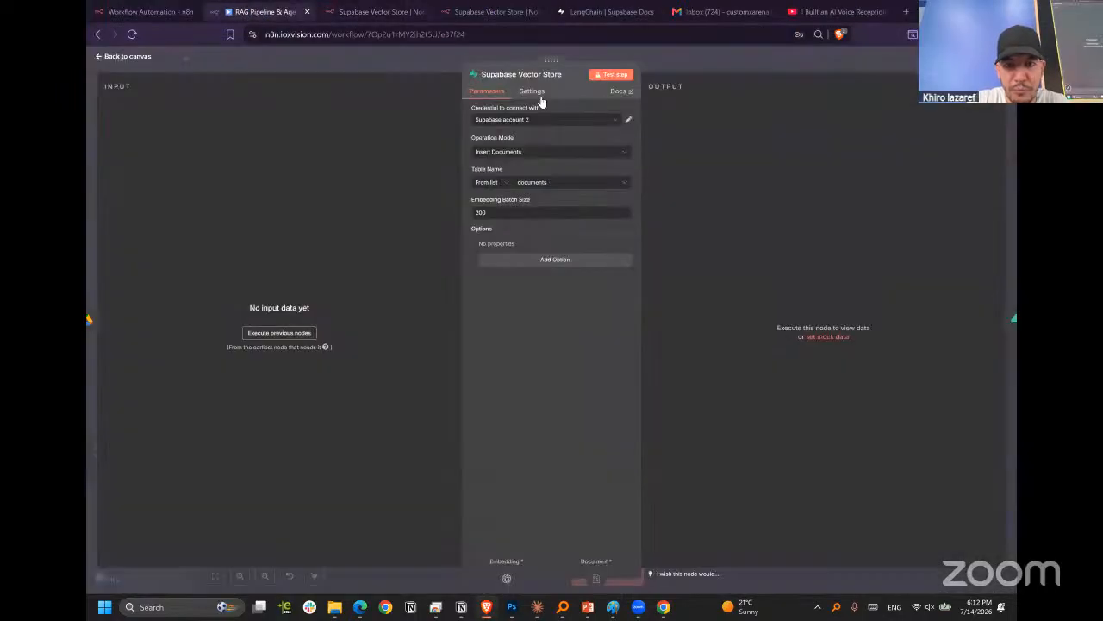
pyautogui.press('Escape')
pyautogui.moveTo(678, 199); pyautogui.dragTo(761, 144)
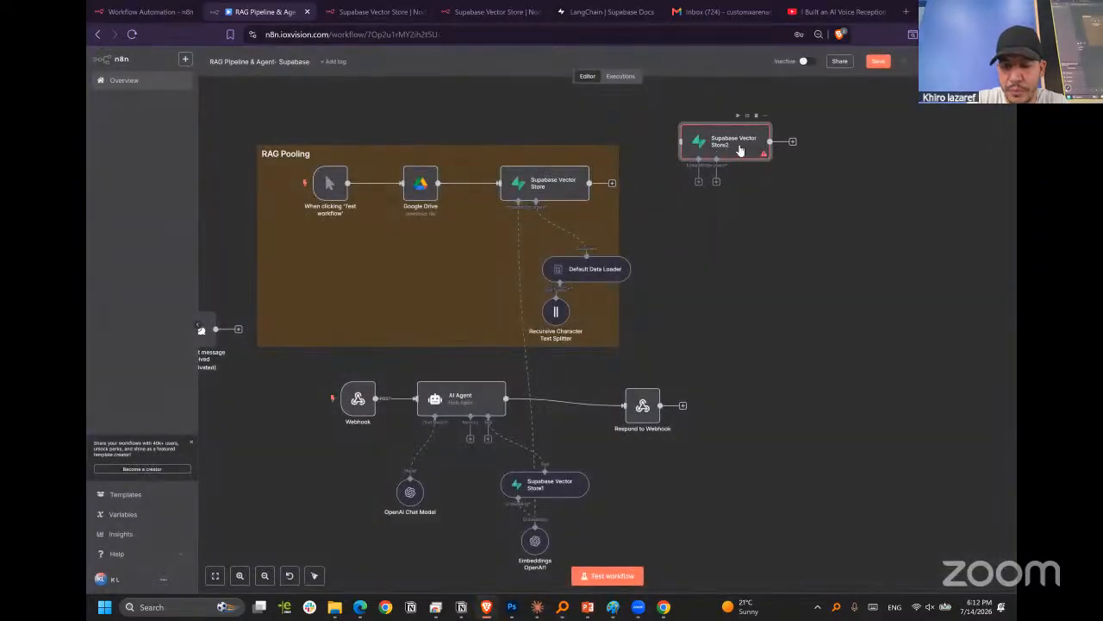
pyautogui.doubleClick(748, 145)
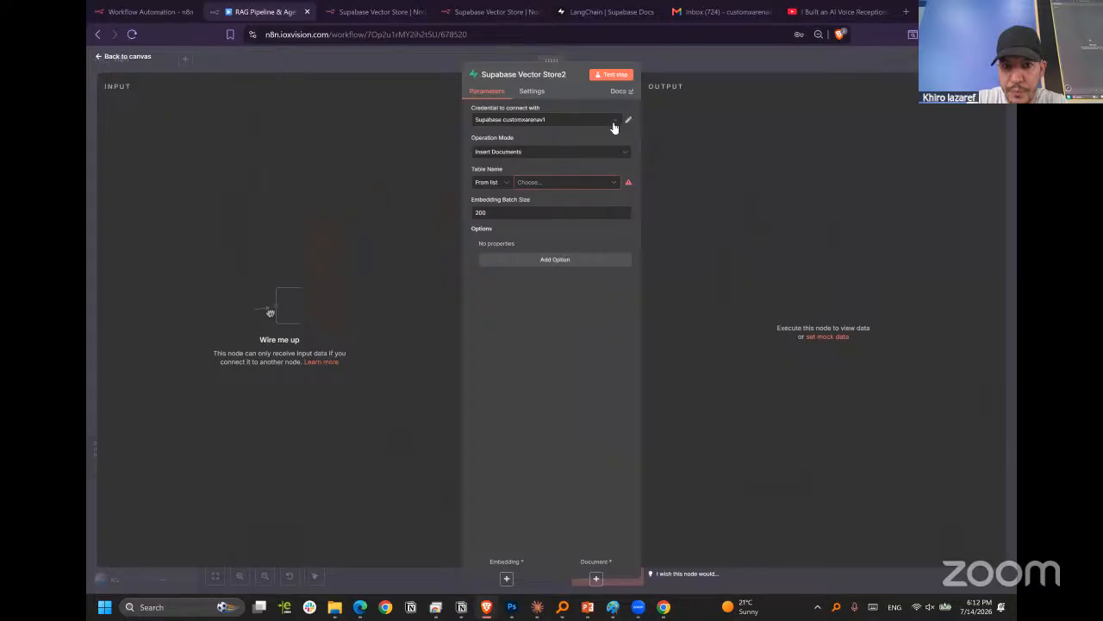
pyautogui.click(613, 123)
pyautogui.click(551, 219)
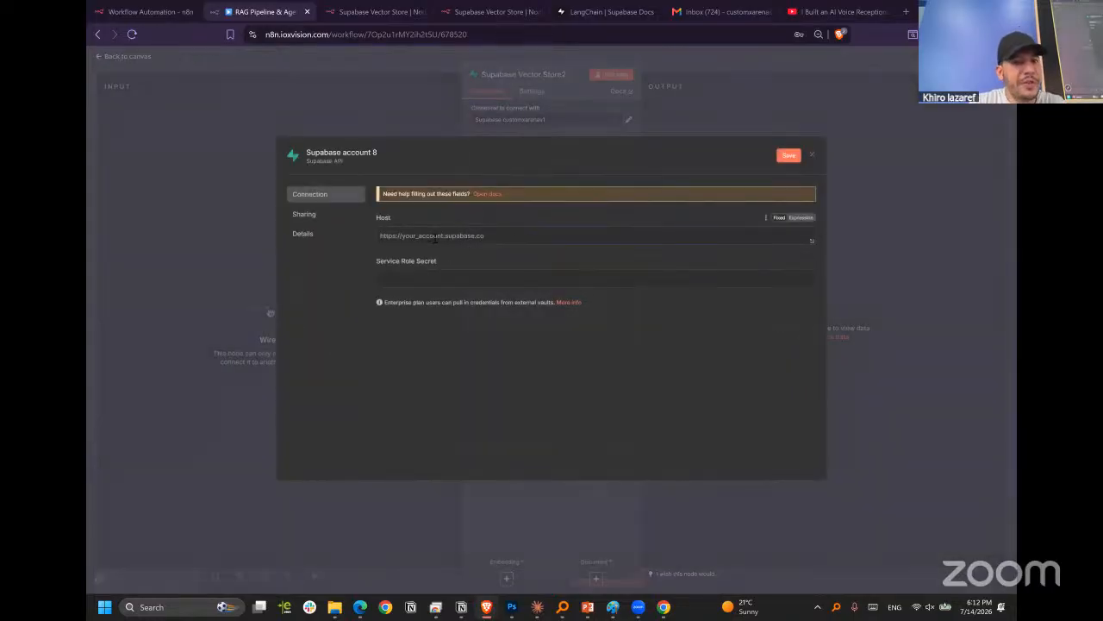
pyautogui.hotkey('ctrl', 'v')
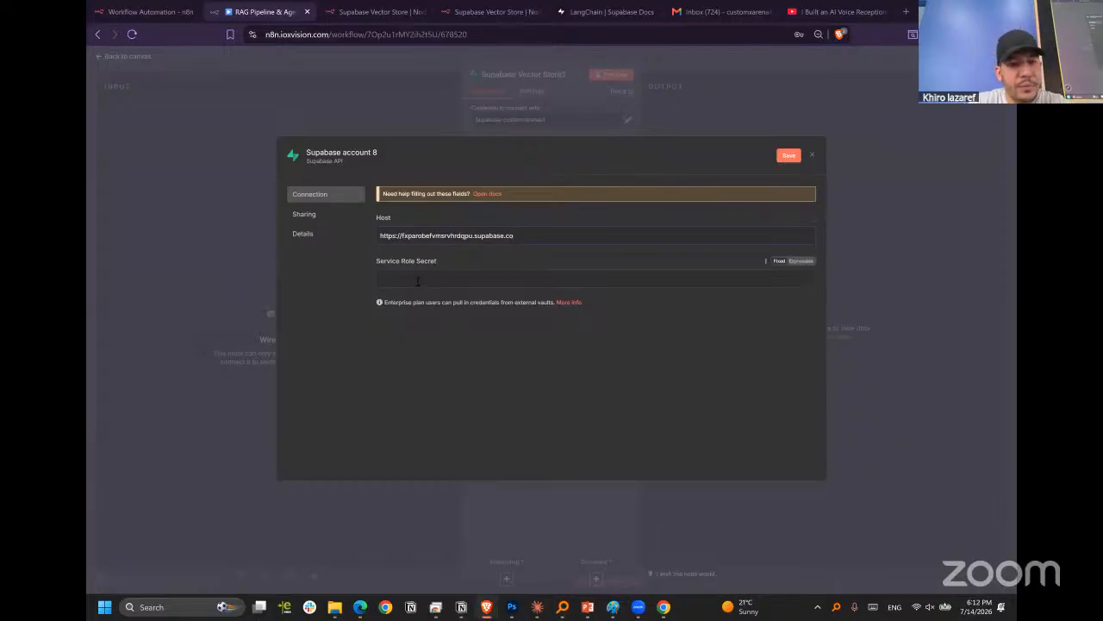
pyautogui.click(421, 281)
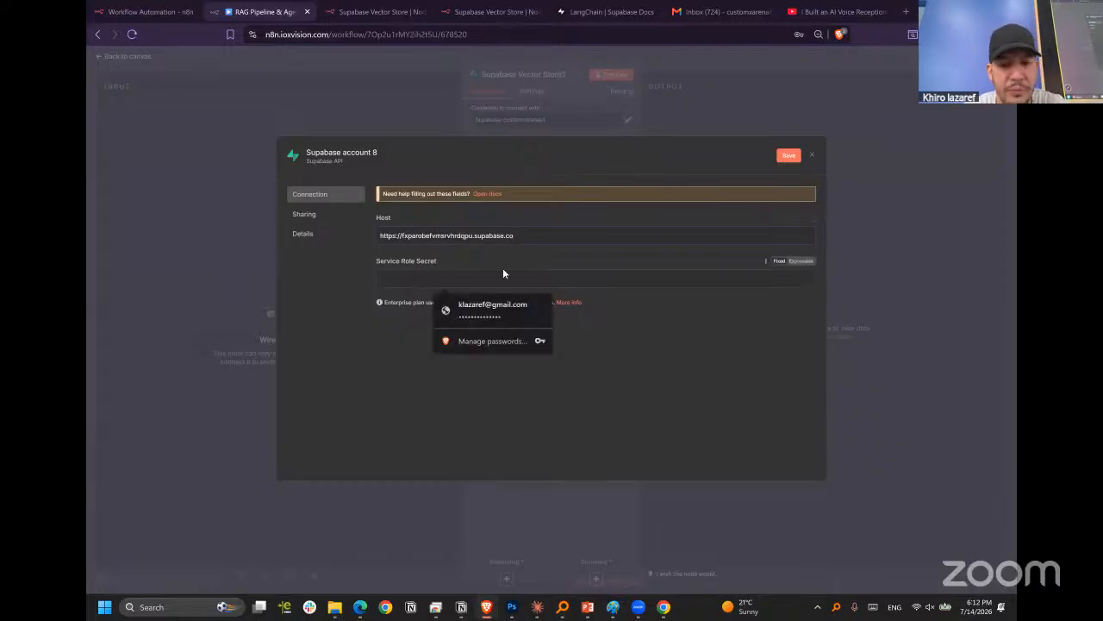
pyautogui.click(676, 375)
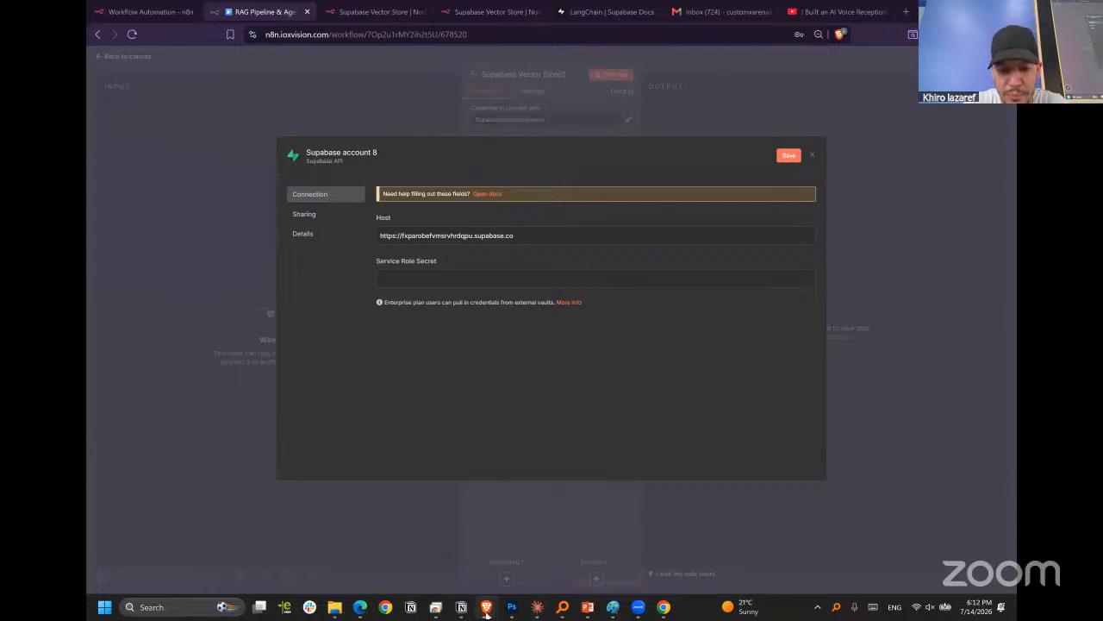
# Switch to the Supabase project's connection details and copy the secret key from the server environment variables.
pyautogui.moveTo(488, 607)
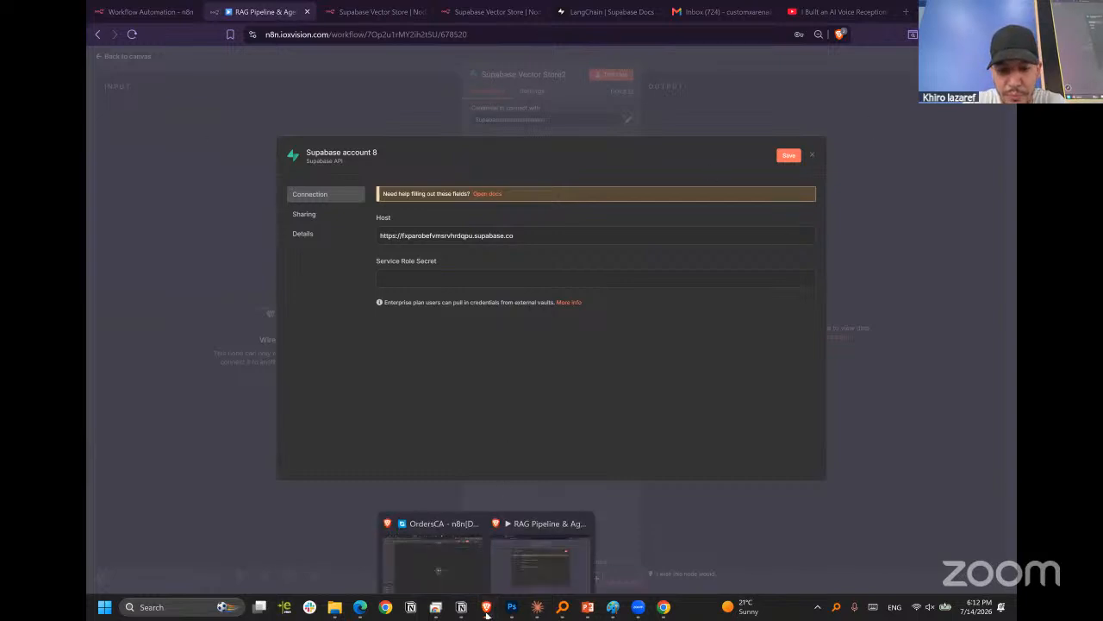
pyautogui.click(441, 555)
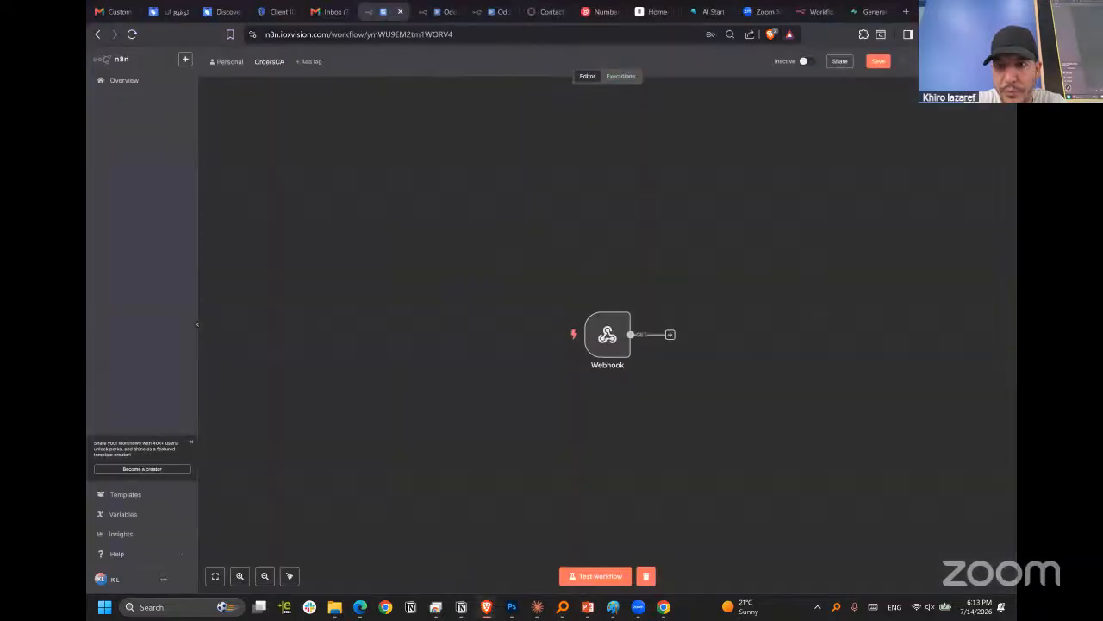
pyautogui.click(862, 11)
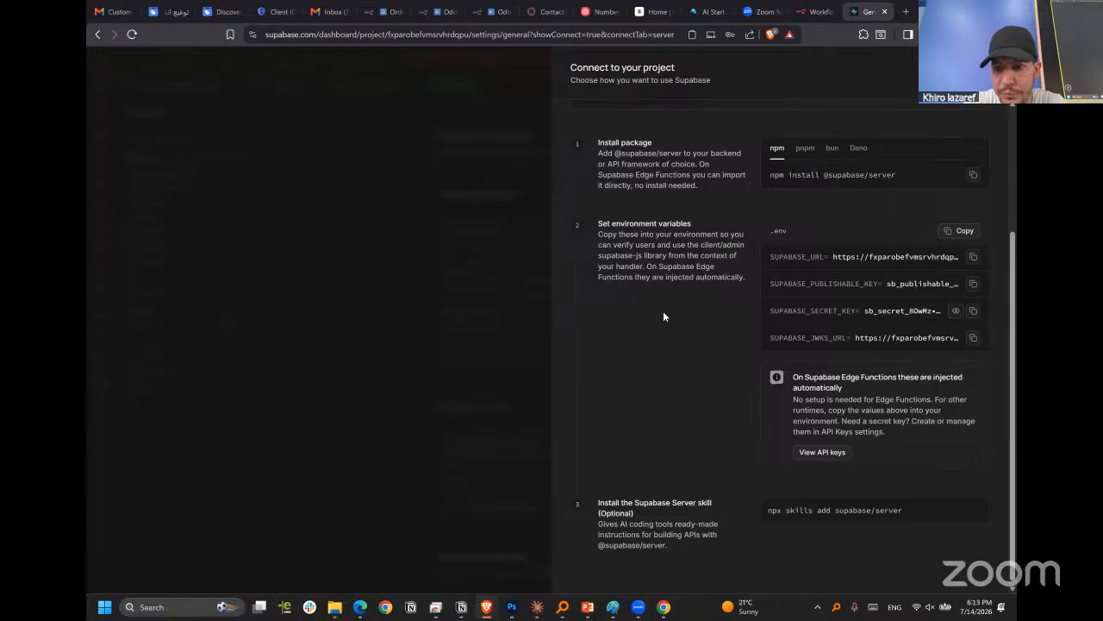
pyautogui.scroll(3, 663, 338)
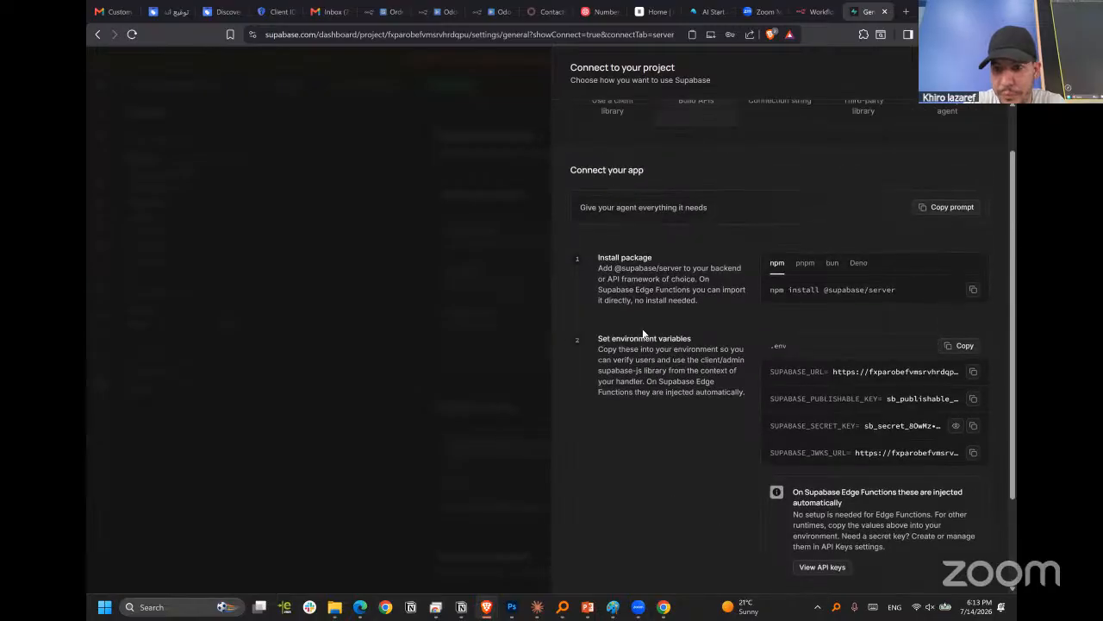
pyautogui.scroll(-3, 630, 330)
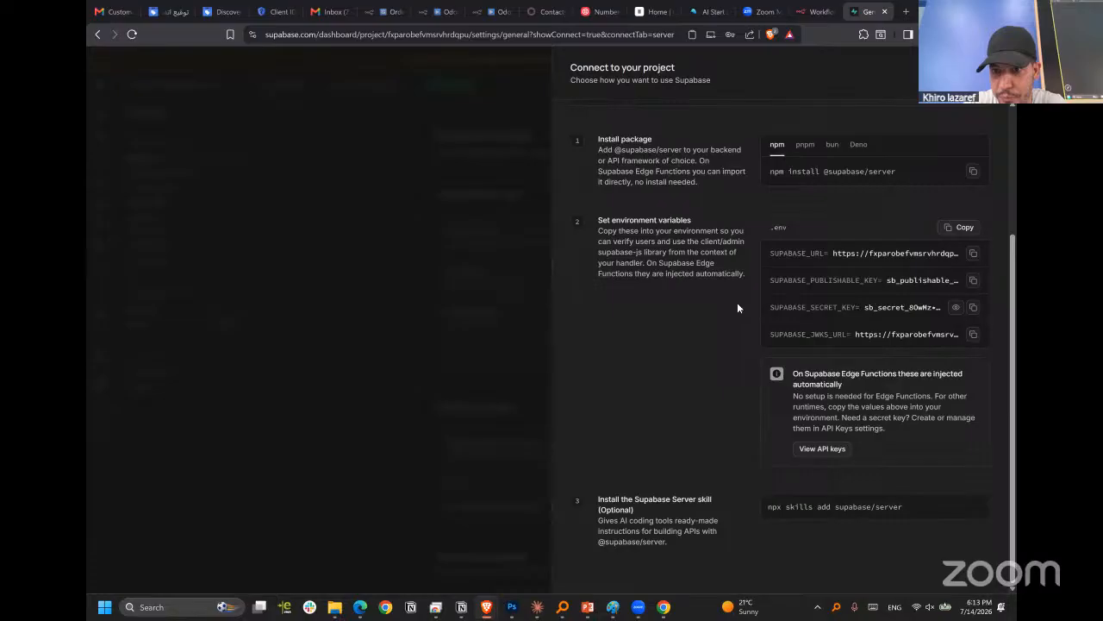
pyautogui.click(973, 307)
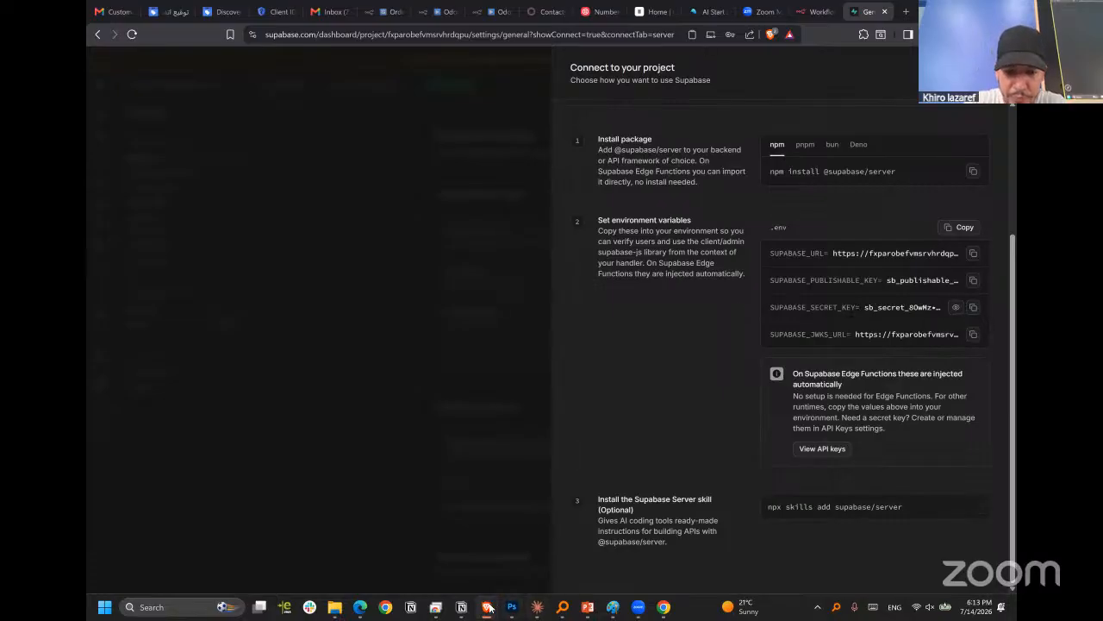
pyautogui.click(813, 12)
pyautogui.click(866, 12)
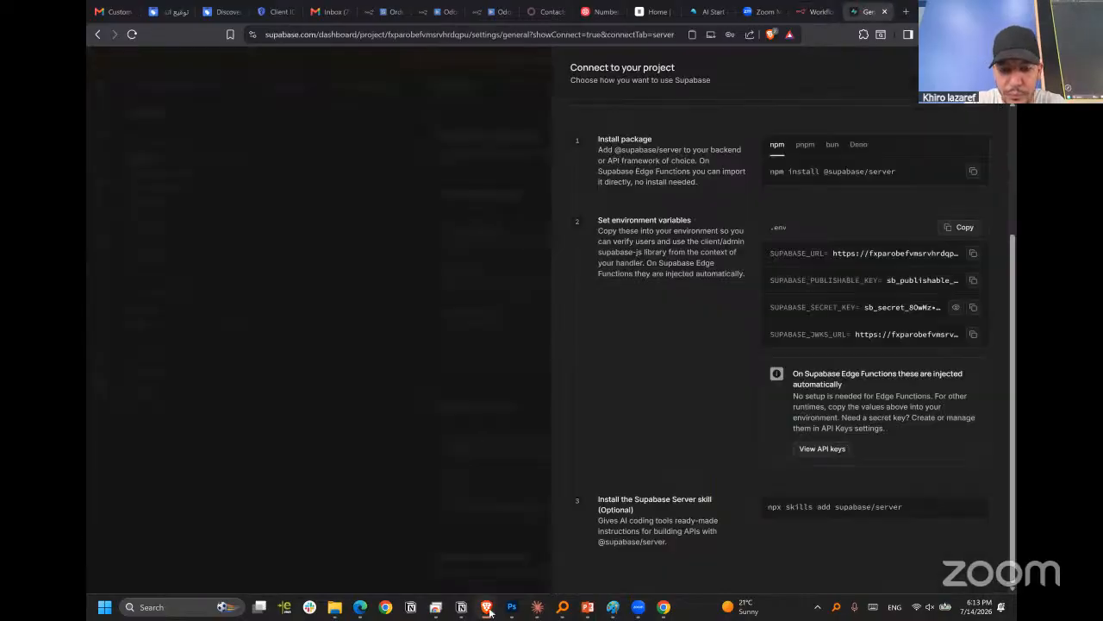
# Return to the n8n credential, paste the Supabase secret key as the Service Role Secret and save the credential.
pyautogui.moveTo(488, 610)
pyautogui.click(526, 552)
pyautogui.click(507, 275)
pyautogui.hotkey('ctrl', 'v')
pyautogui.click(789, 155)
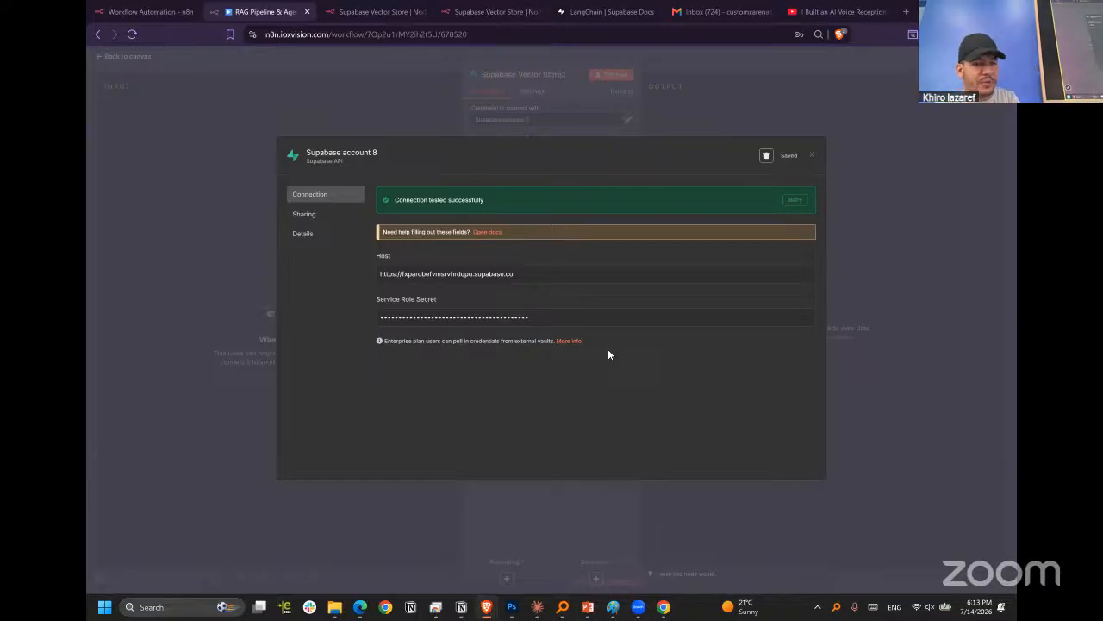
# Switch back to Supabase and dismiss the project connection details to show the n8nRAG general settings.
pyautogui.moveTo(487, 608)
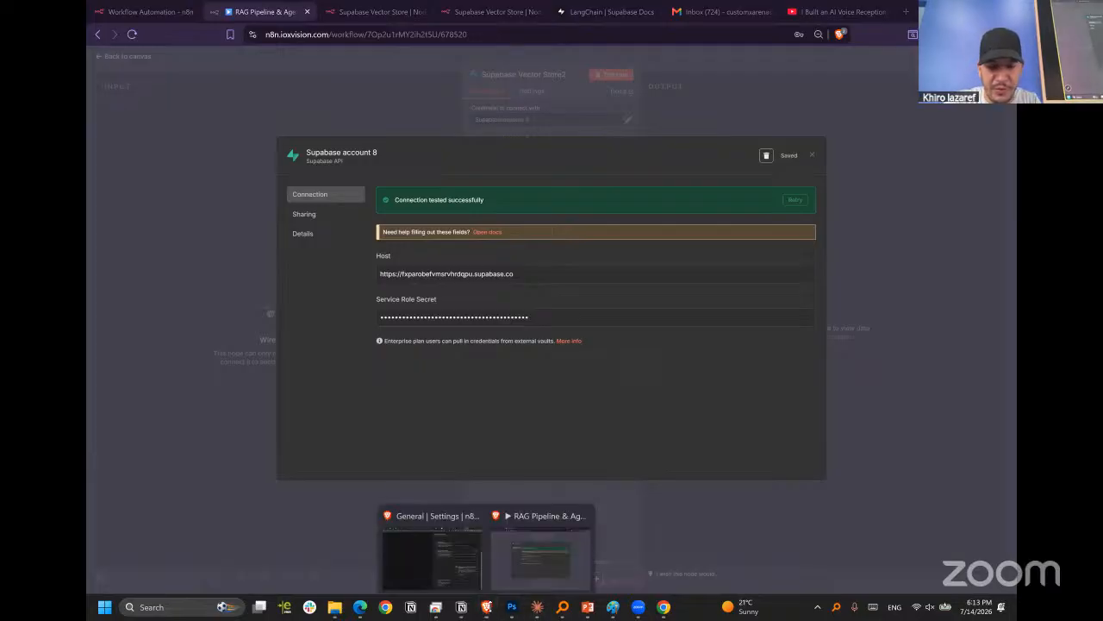
pyautogui.click(431, 543)
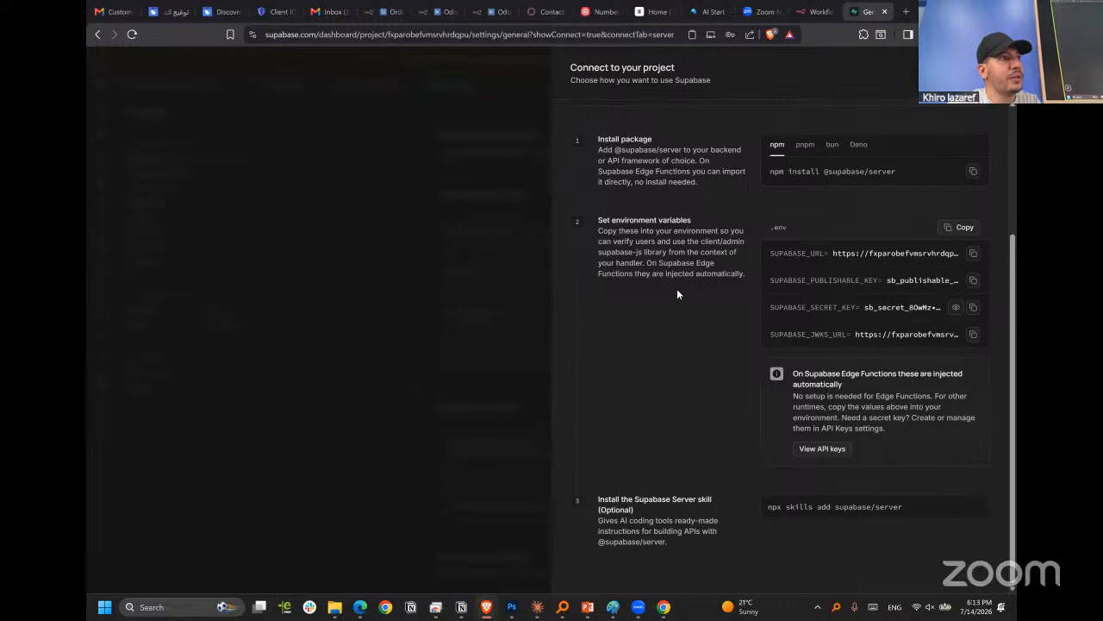
pyautogui.click(517, 281)
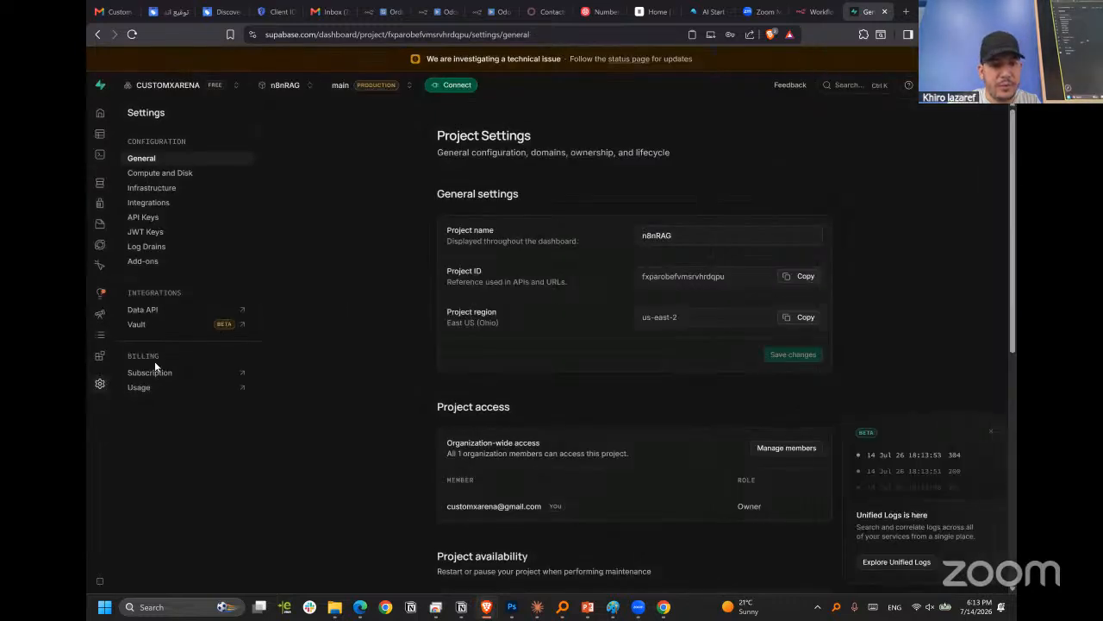
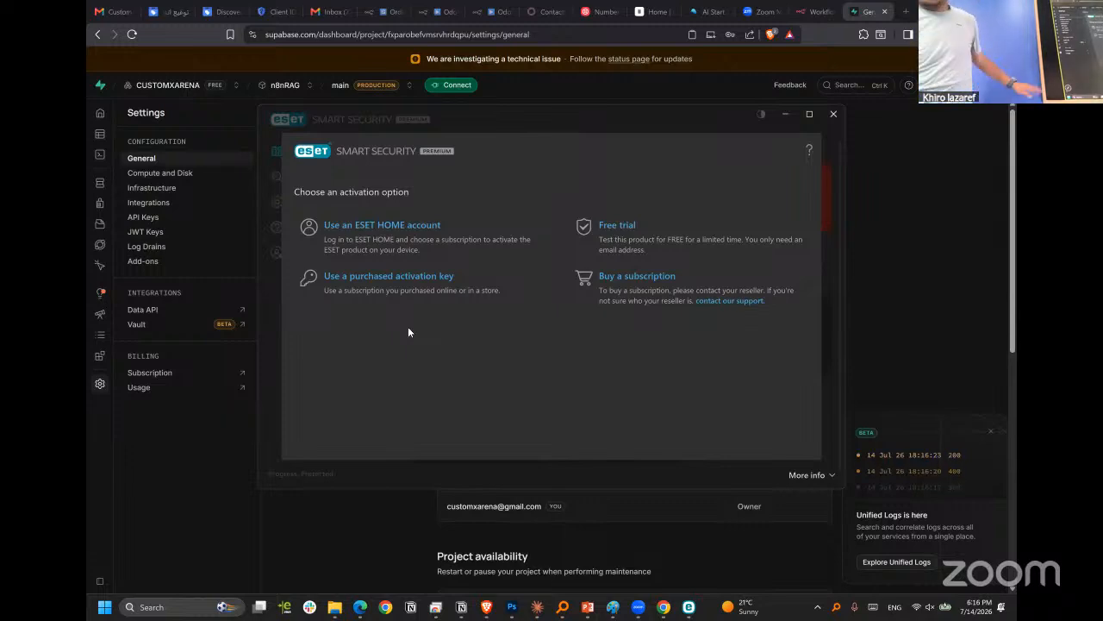
# Dismiss the ESET activation window and return to the Supabase project's browser window.
pyautogui.click(833, 113)
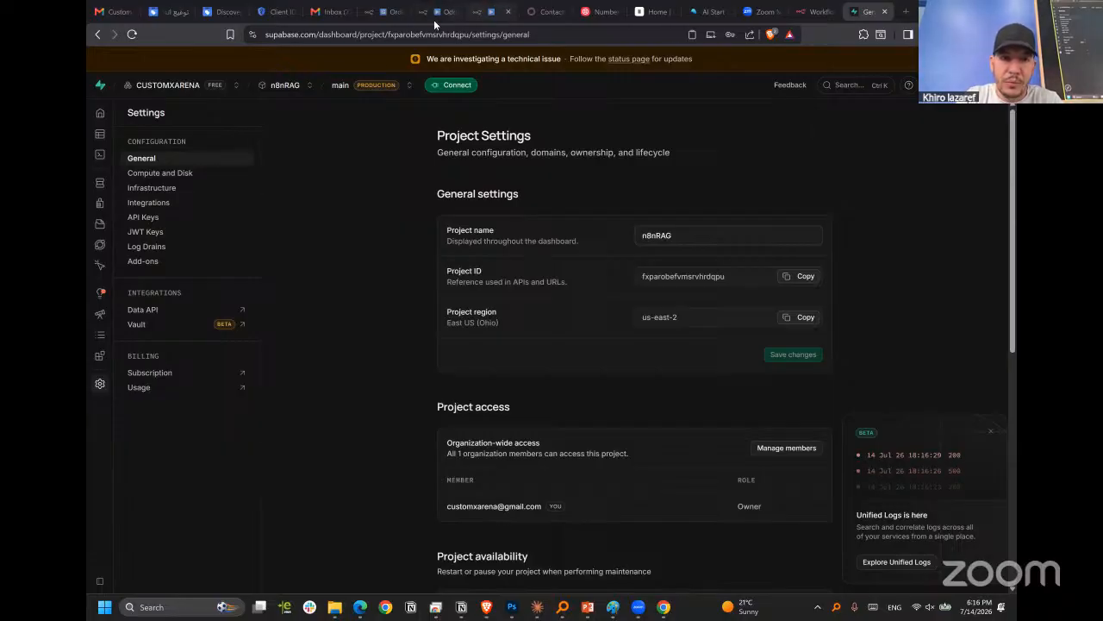
pyautogui.click(373, 607)
pyautogui.moveTo(486, 607)
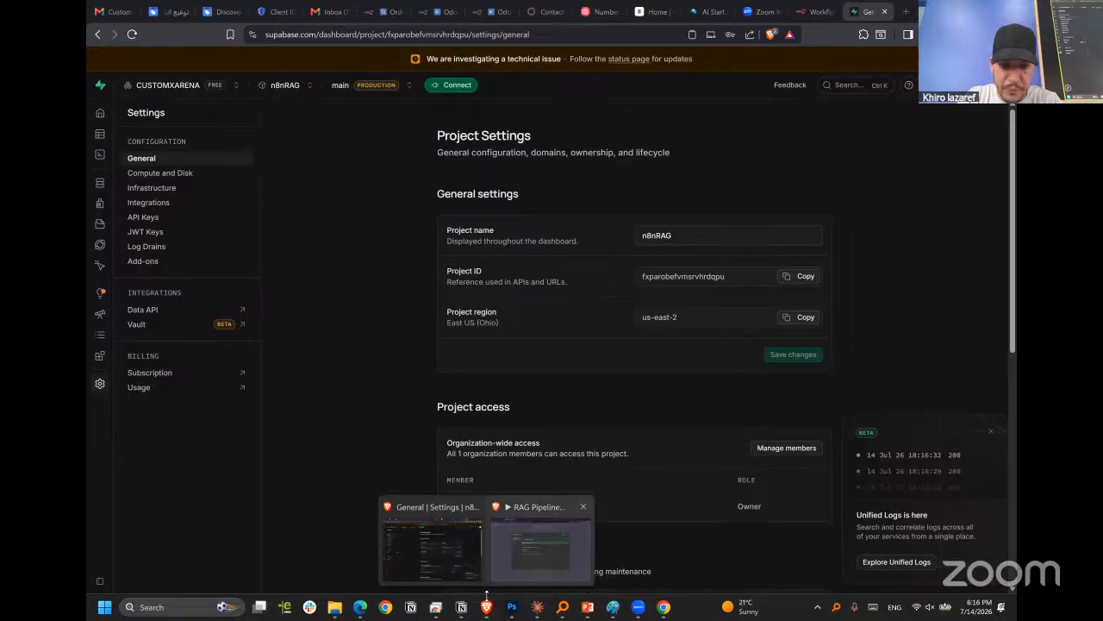
pyautogui.click(424, 562)
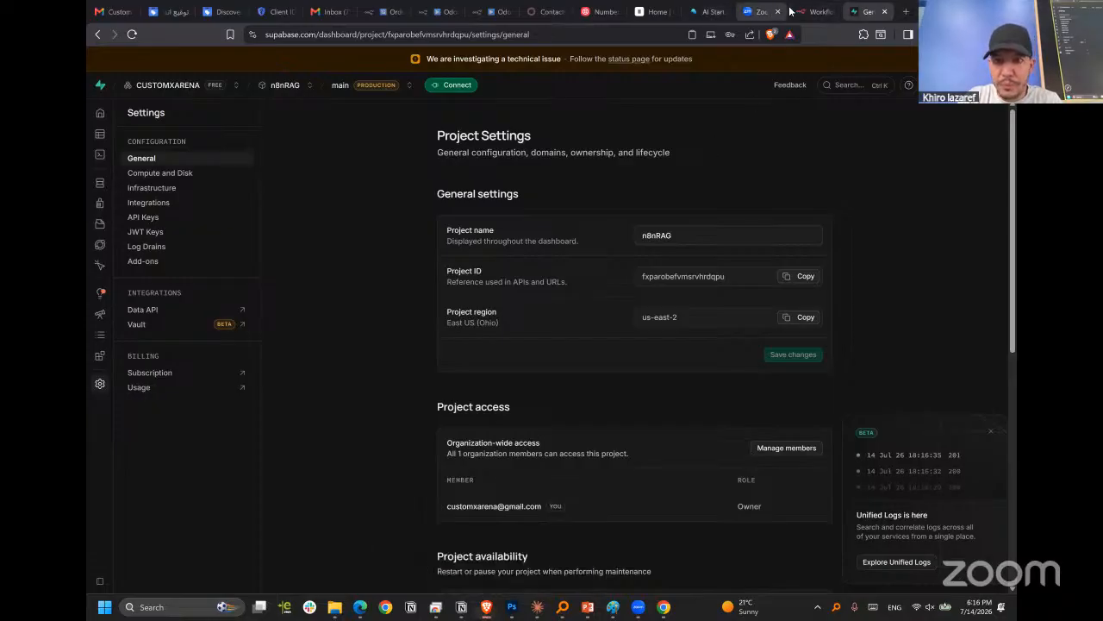
pyautogui.click(705, 11)
pyautogui.click(815, 12)
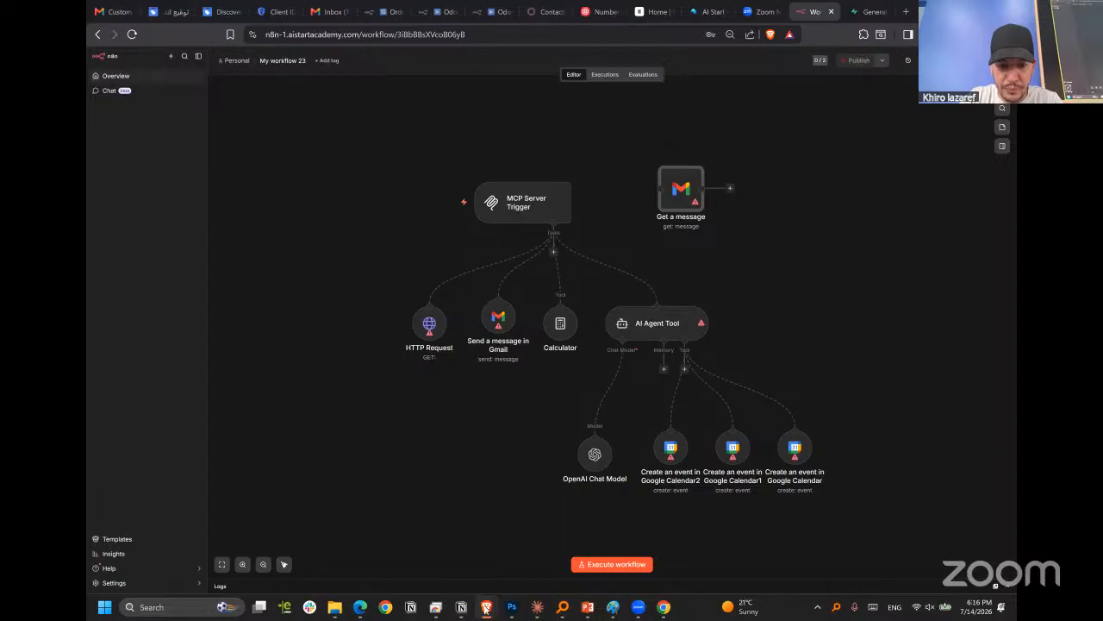
pyautogui.moveTo(486, 606)
pyautogui.click(446, 553)
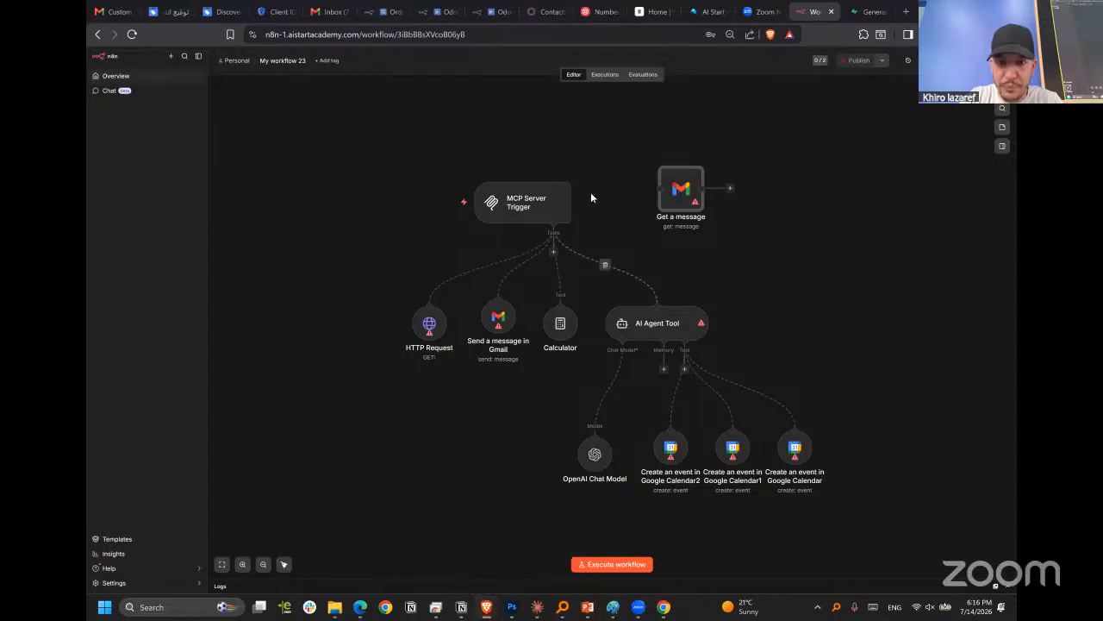
pyautogui.scroll(1, 625, 220)
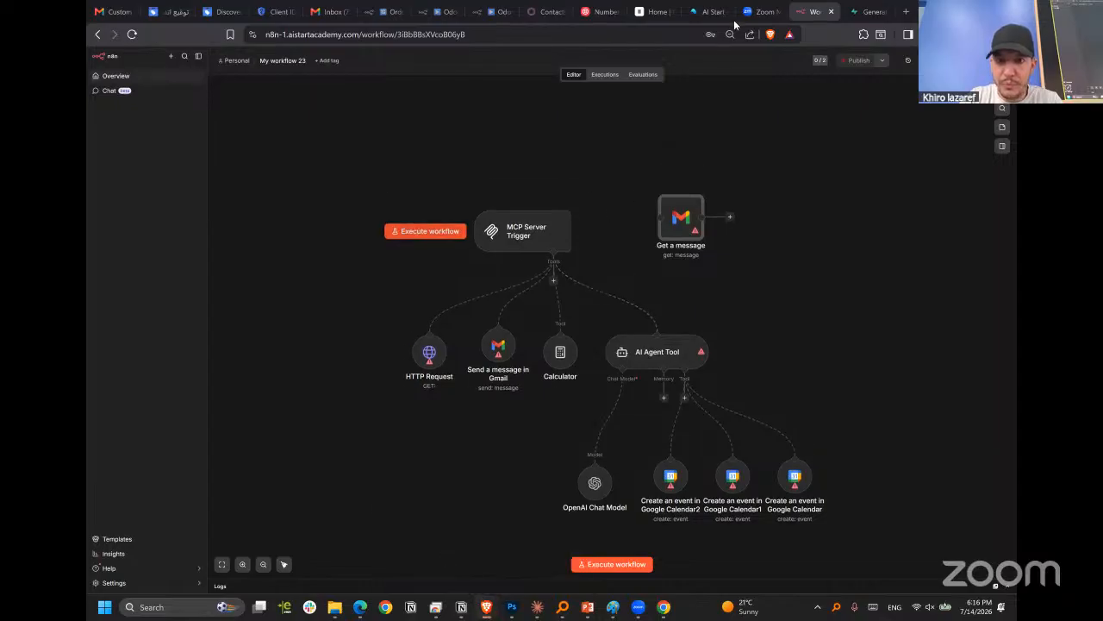
pyautogui.click(869, 12)
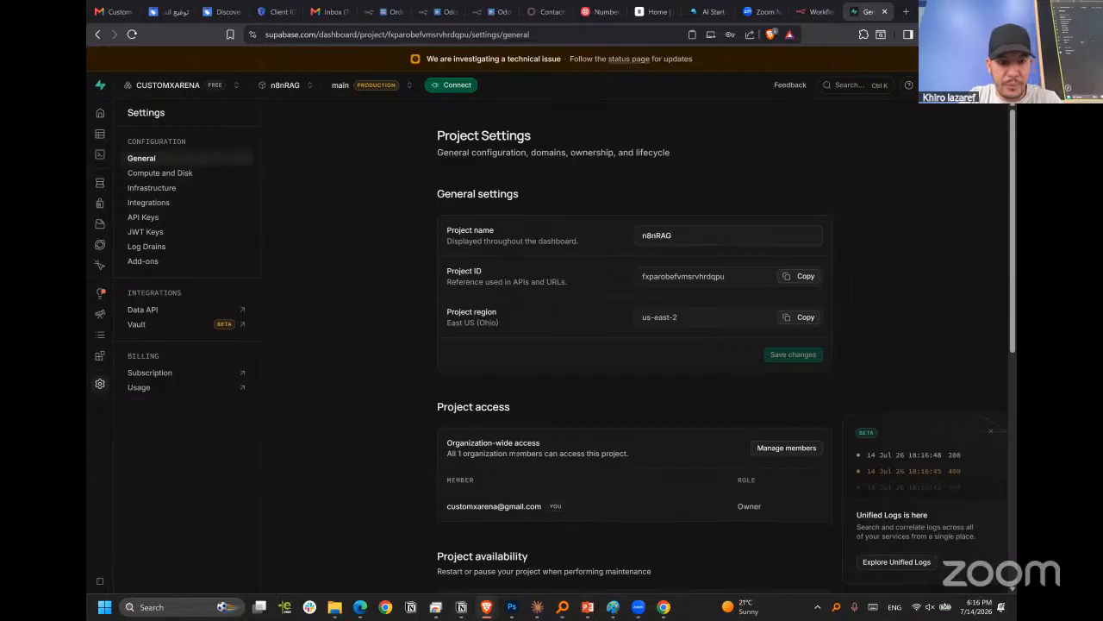
# Open the n8nRAG project's SQL Editor and select the whole vector store setup query to present it.
pyautogui.scroll(-3, 514, 452)
pyautogui.moveTo(108, 207)
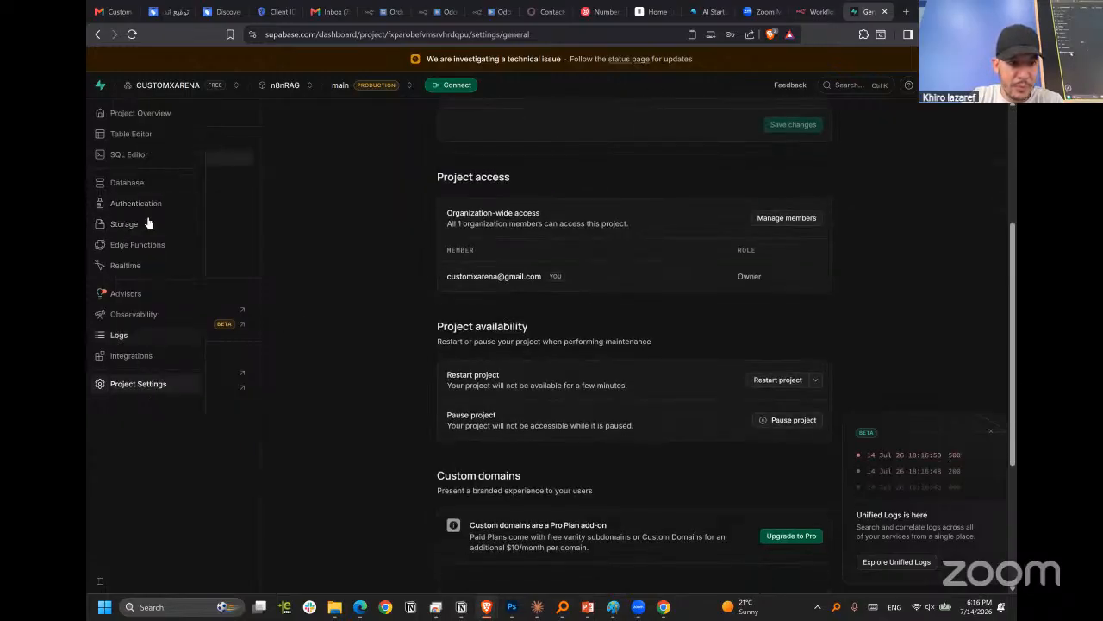
pyautogui.click(138, 158)
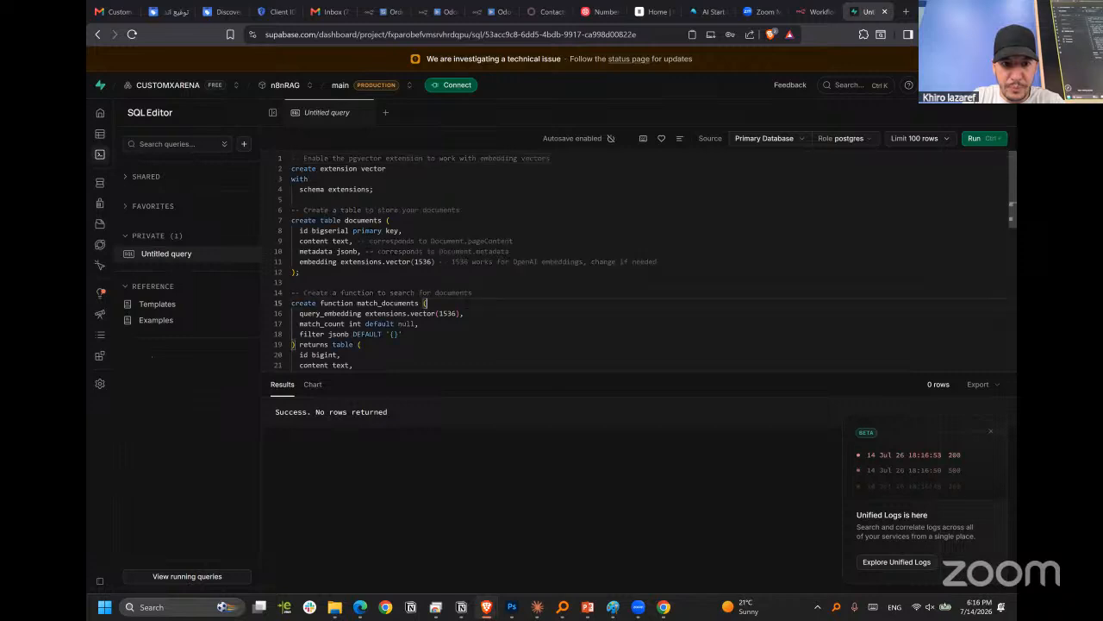
pyautogui.hotkey('ctrl', 'a')
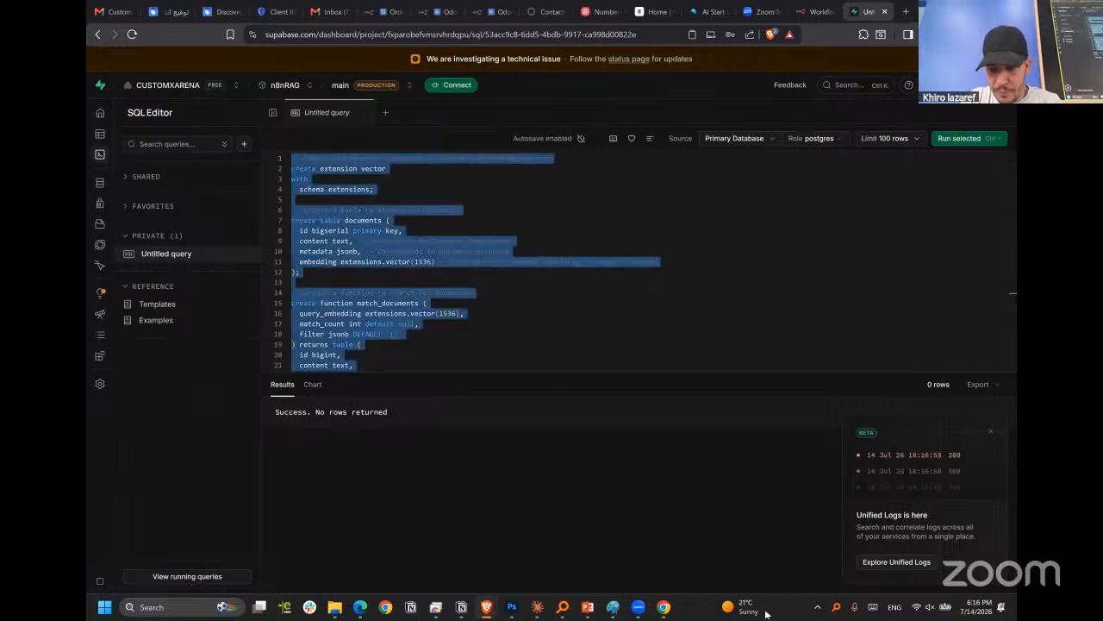
pyautogui.moveTo(638, 606)
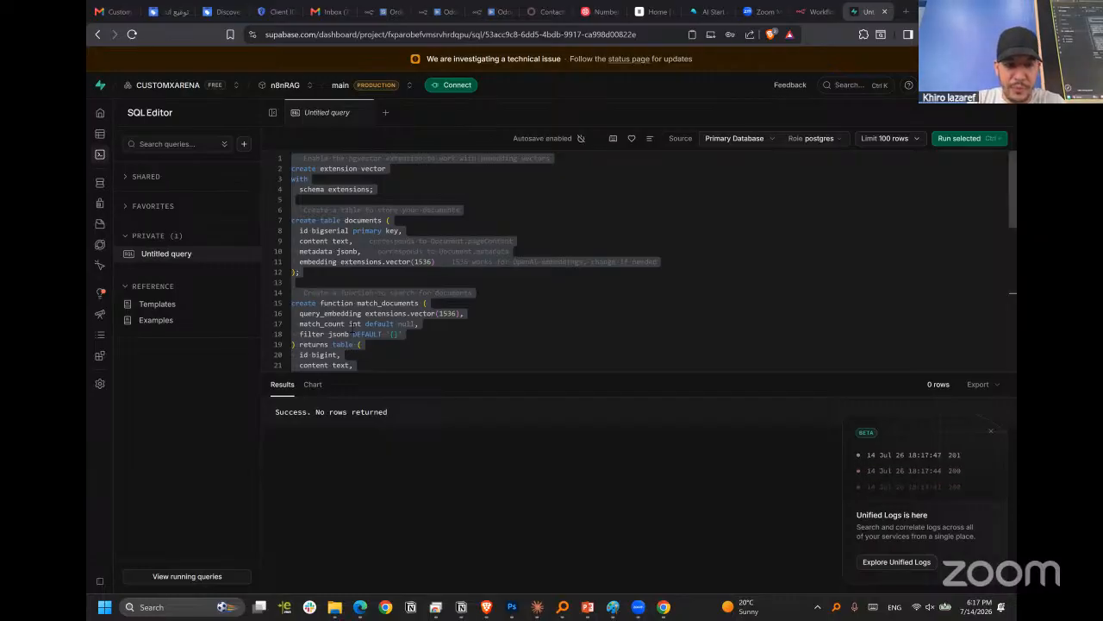
pyautogui.click(355, 327)
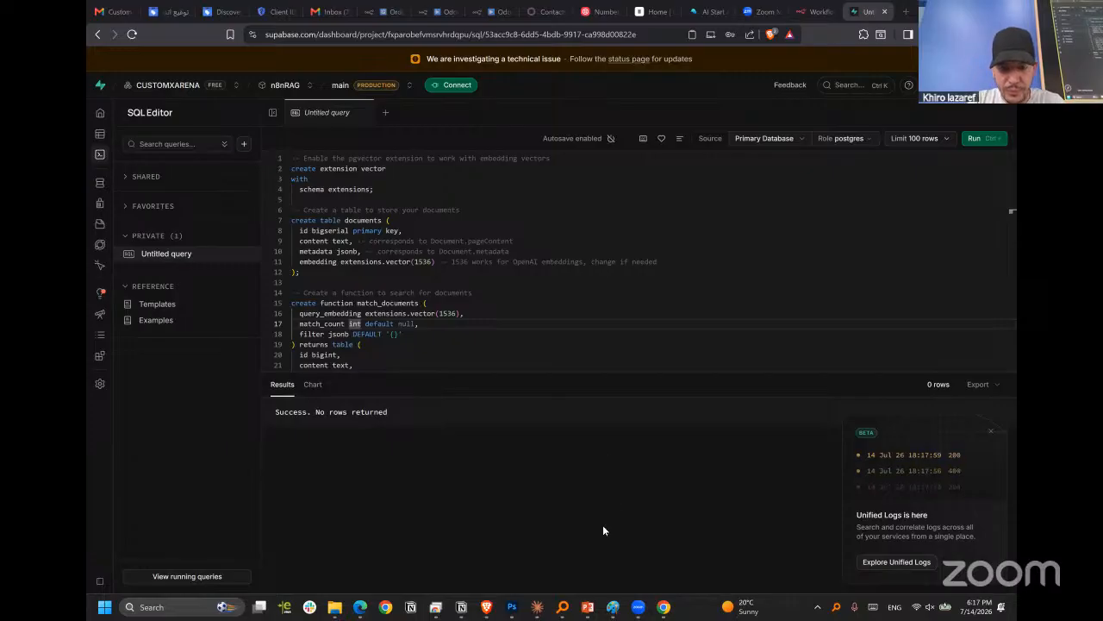
# Switch to the n8n window and close the Supabase account 8 credential to return to the Supabase Vector Store2 parameters.
pyautogui.moveTo(487, 606)
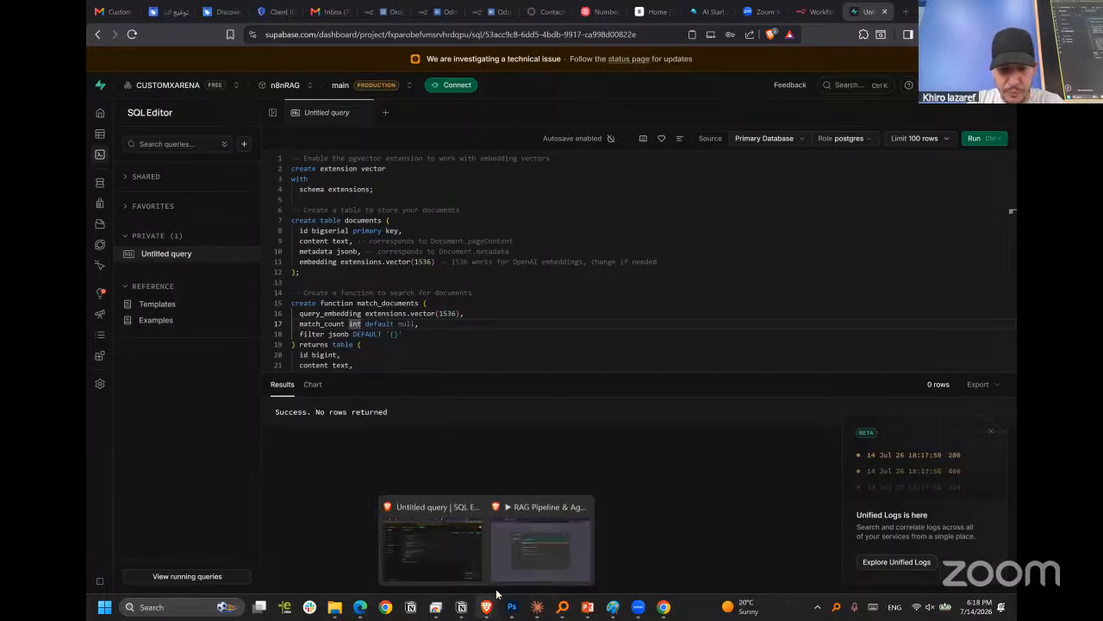
pyautogui.click(561, 525)
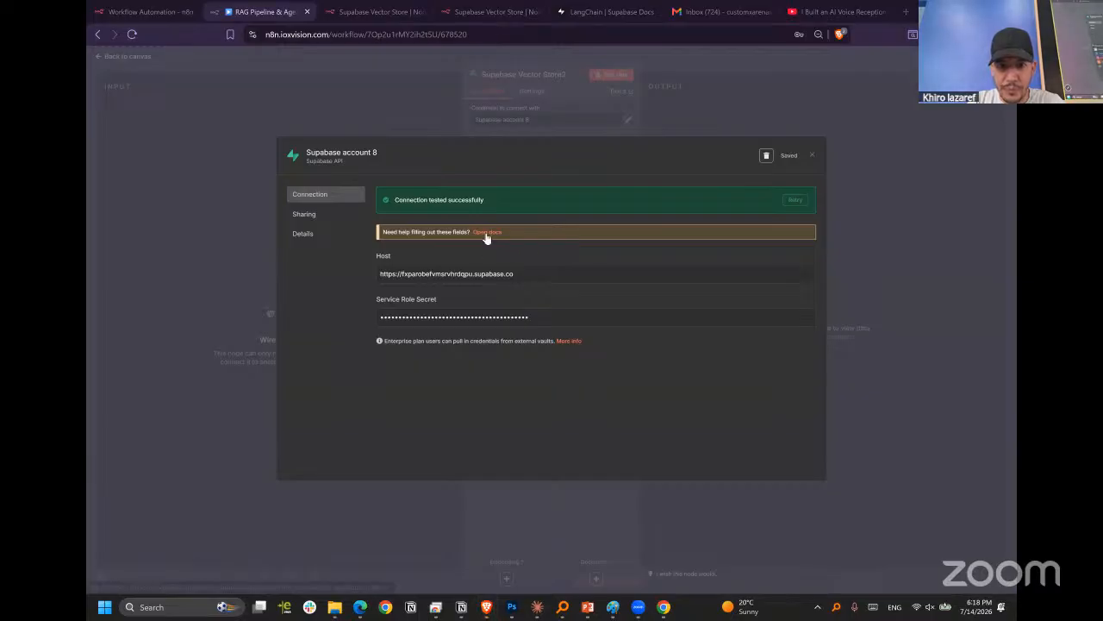
pyautogui.click(811, 156)
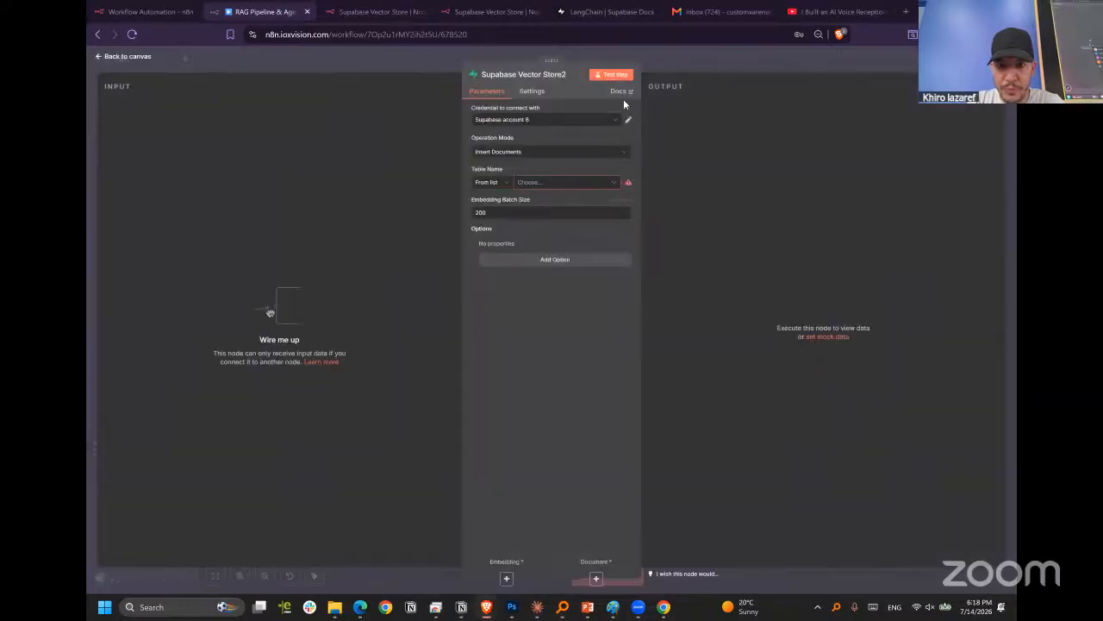
# Open the Supabase Vector Store node's documentation and follow its quickstart link to the LangChain SQL script for initializing the database.
pyautogui.click(619, 91)
pyautogui.scroll(-7, 545, 253)
pyautogui.scroll(3, 546, 258)
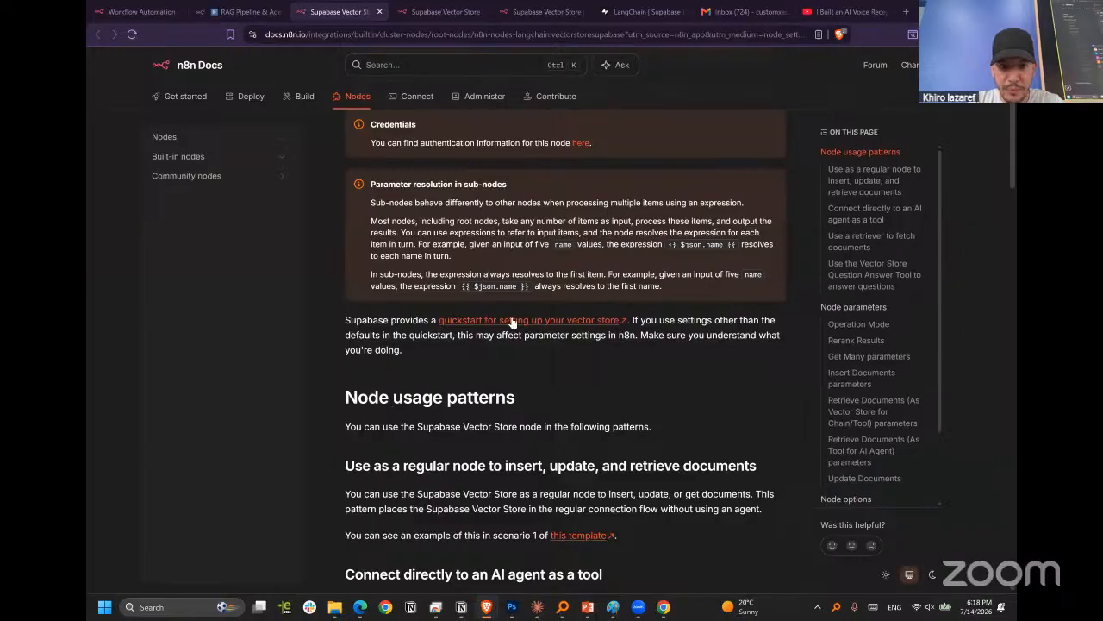
pyautogui.click(512, 319)
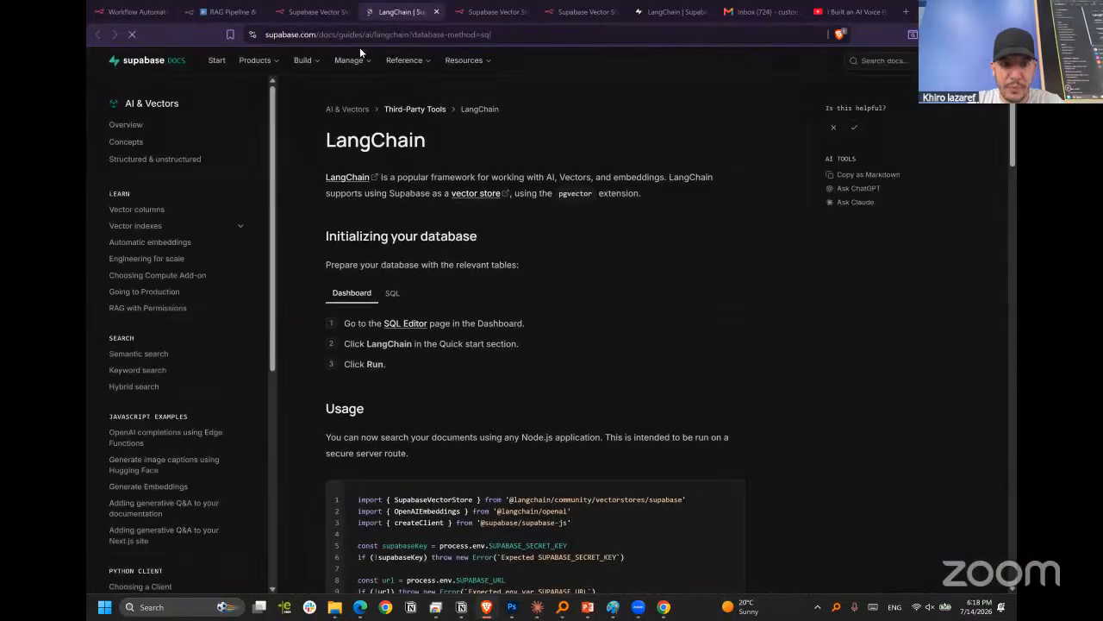
pyautogui.scroll(2, 514, 146)
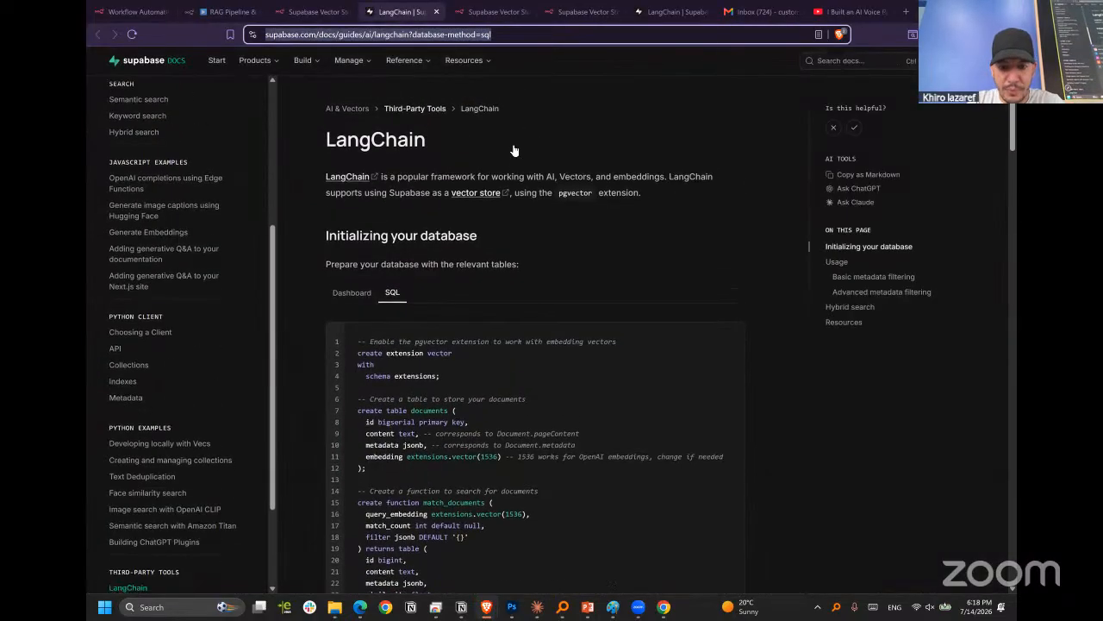
pyautogui.click(513, 146)
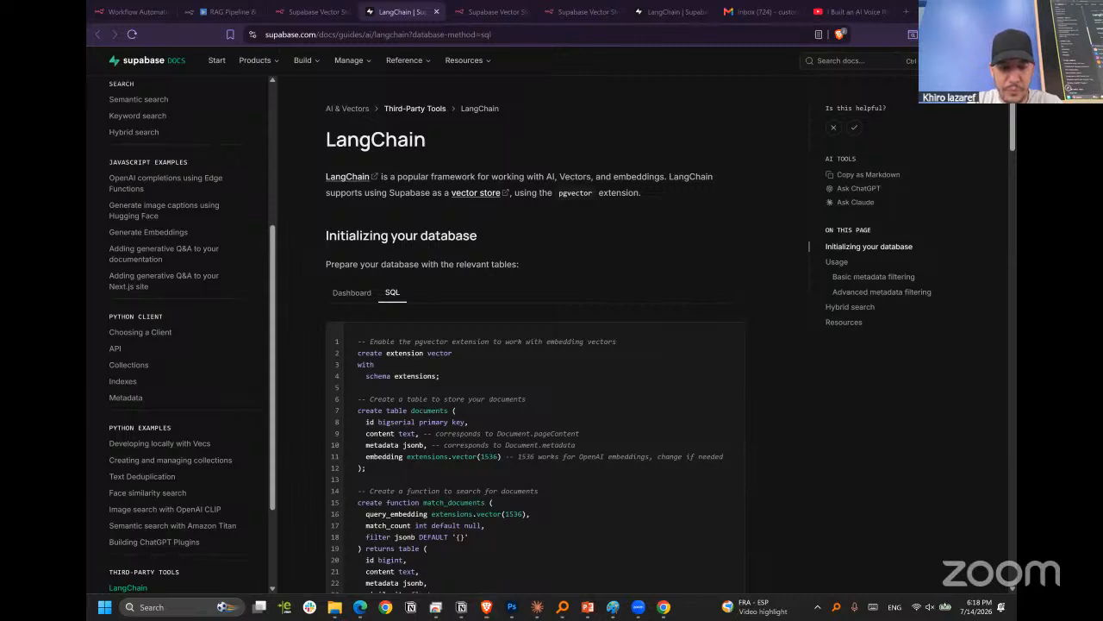
pyautogui.scroll(-2, 554, 249)
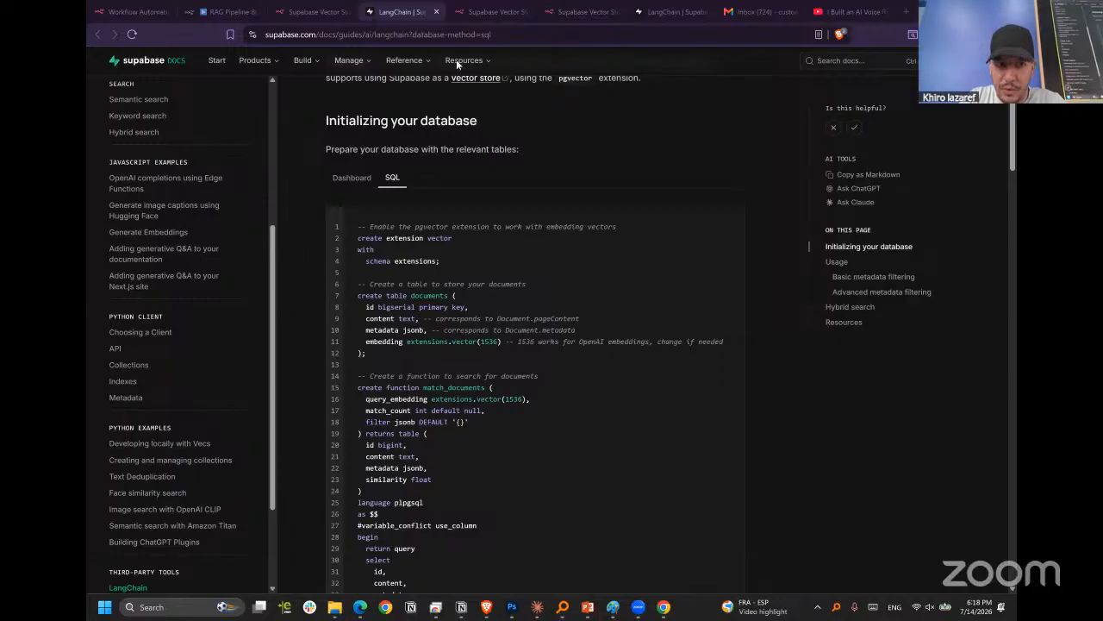
# Return to the Supabase SQL Editor and review the query that creates the documents table and match_documents function.
pyautogui.moveTo(488, 597)
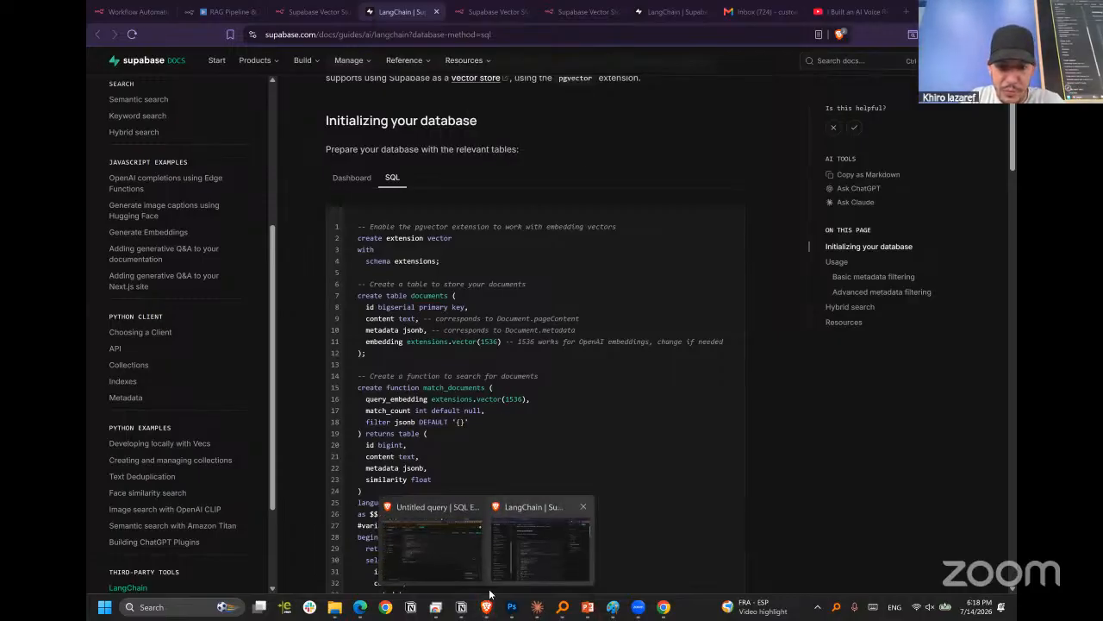
pyautogui.click(431, 541)
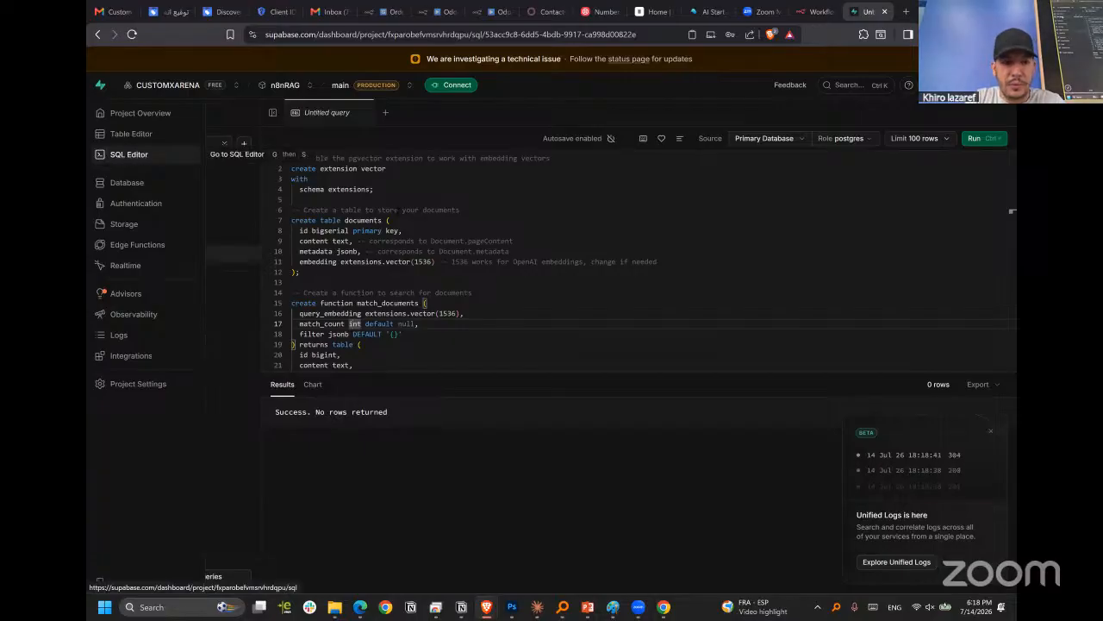
pyautogui.click(449, 199)
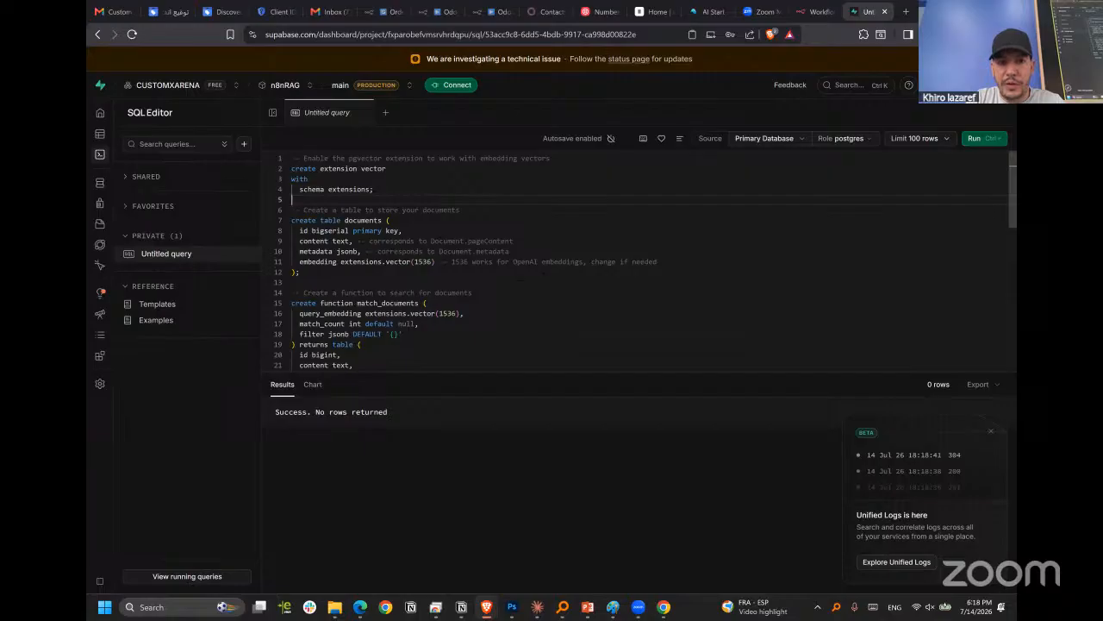
pyautogui.click(970, 138)
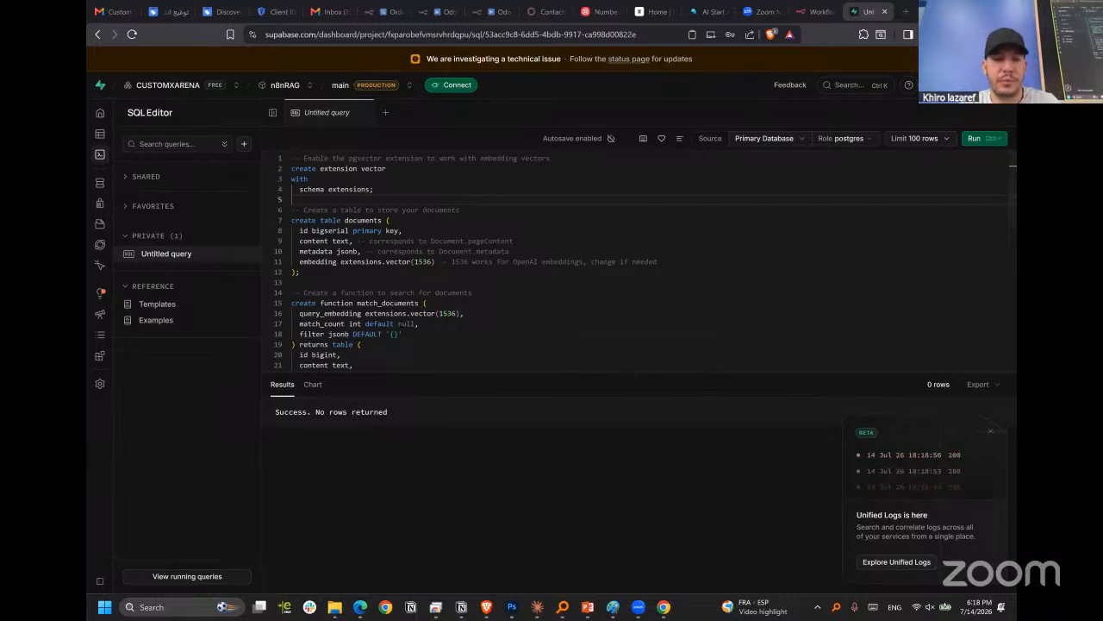
pyautogui.scroll(-2, 467, 304)
pyautogui.scroll(2, 467, 303)
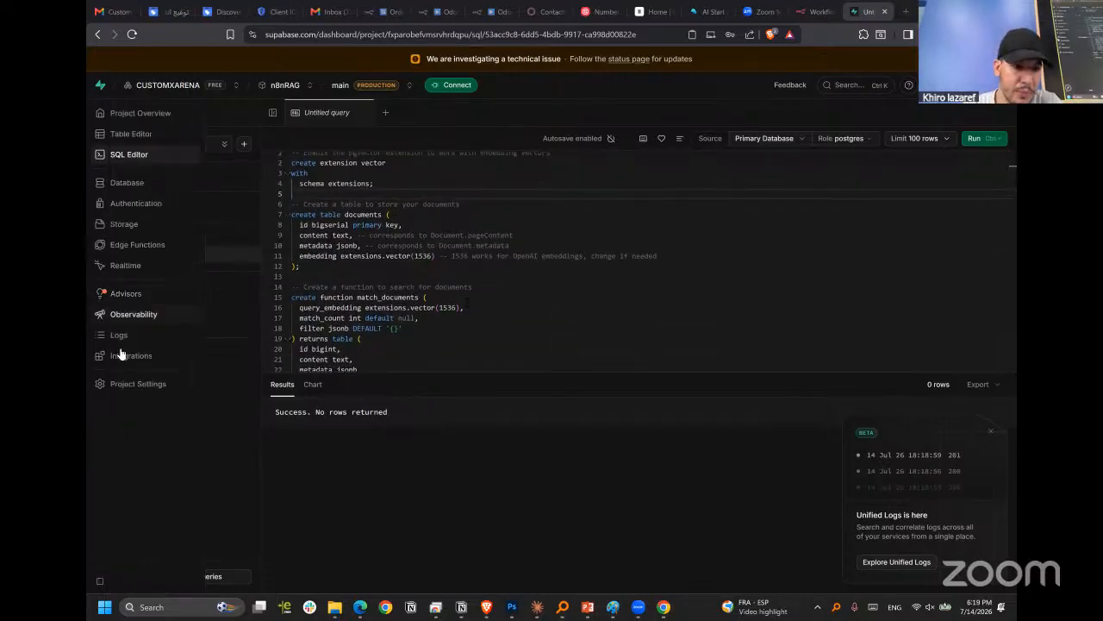
# Open the n8nRAG project settings and view the server connection details with the Supabase URL and keys, then dismiss them.
pyautogui.click(135, 389)
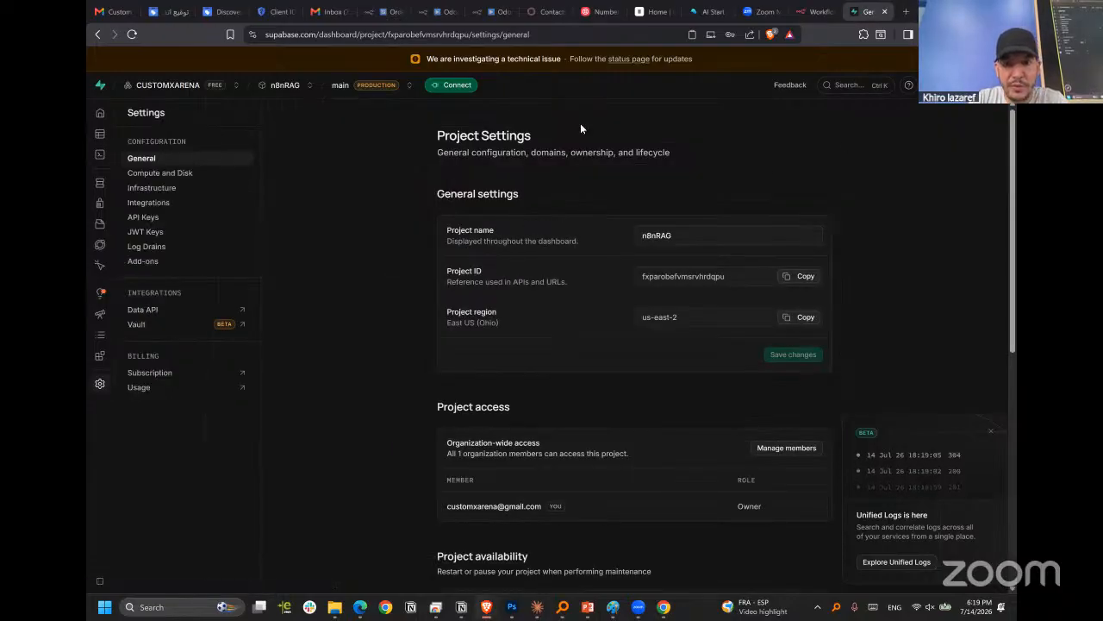
pyautogui.click(455, 85)
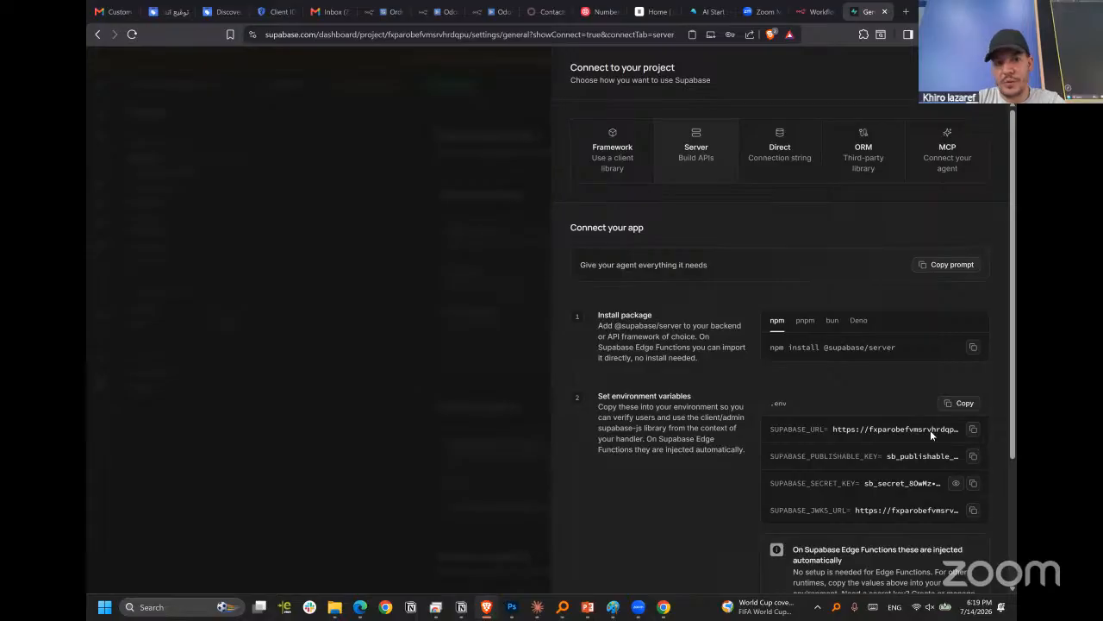
pyautogui.click(158, 280)
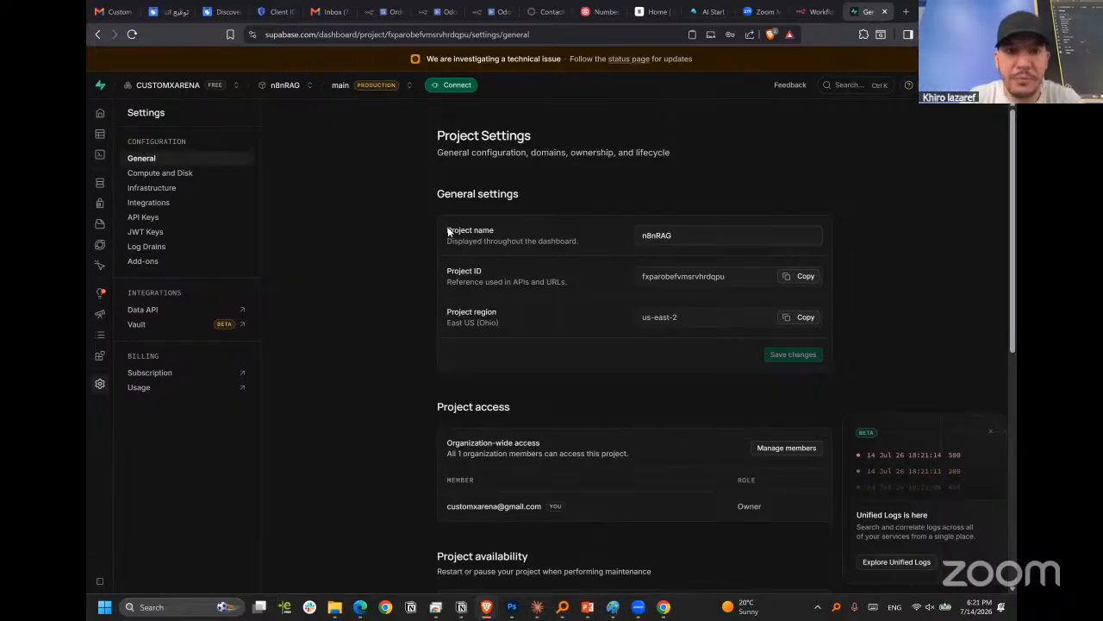
# Switch to the documentation window and revisit the n8n Supabase Vector Store and Supabase LangChain pages.
pyautogui.click(431, 11)
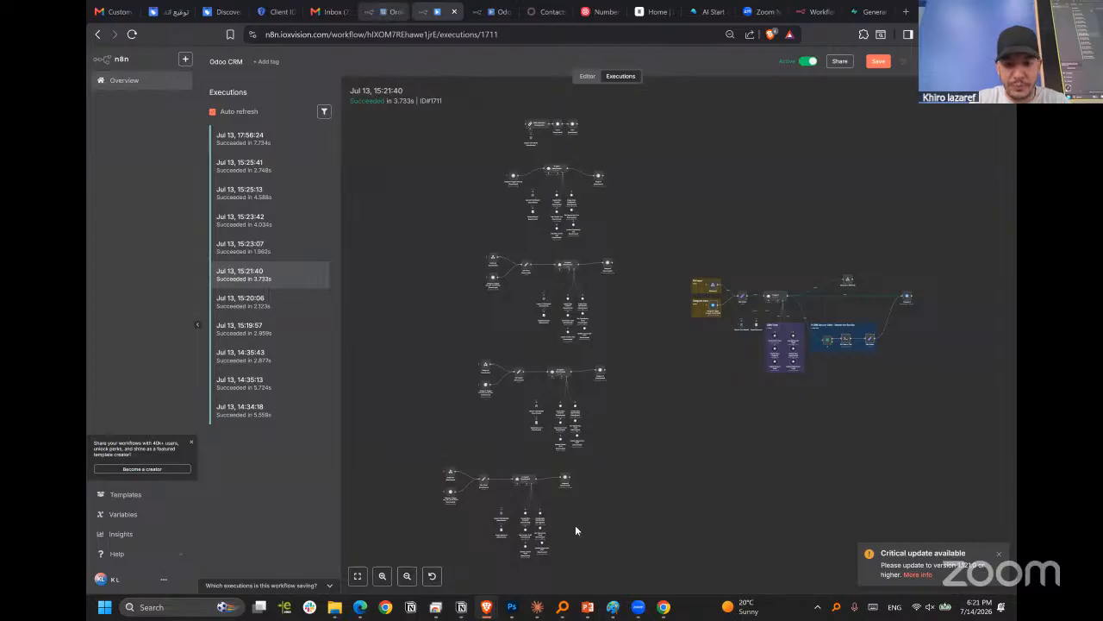
pyautogui.moveTo(486, 607)
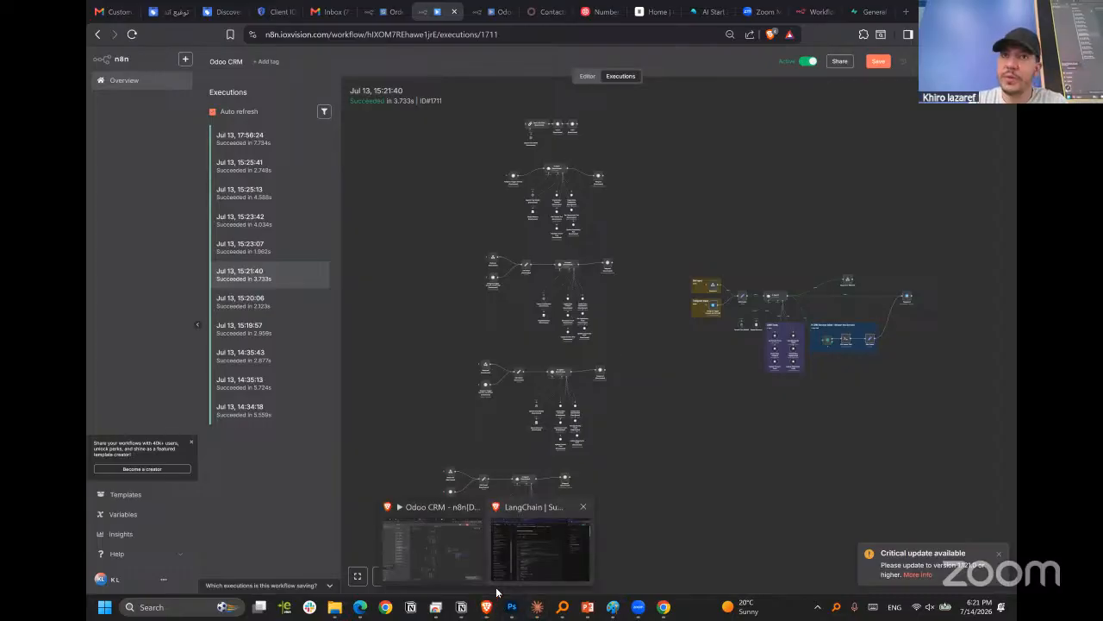
pyautogui.click(497, 593)
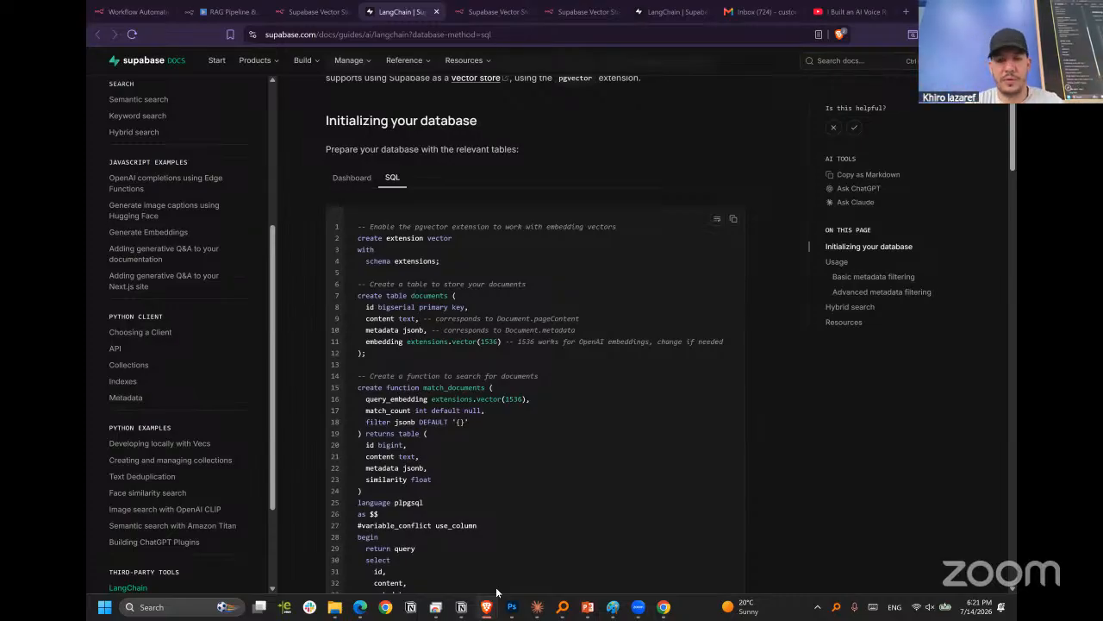
pyautogui.click(570, 13)
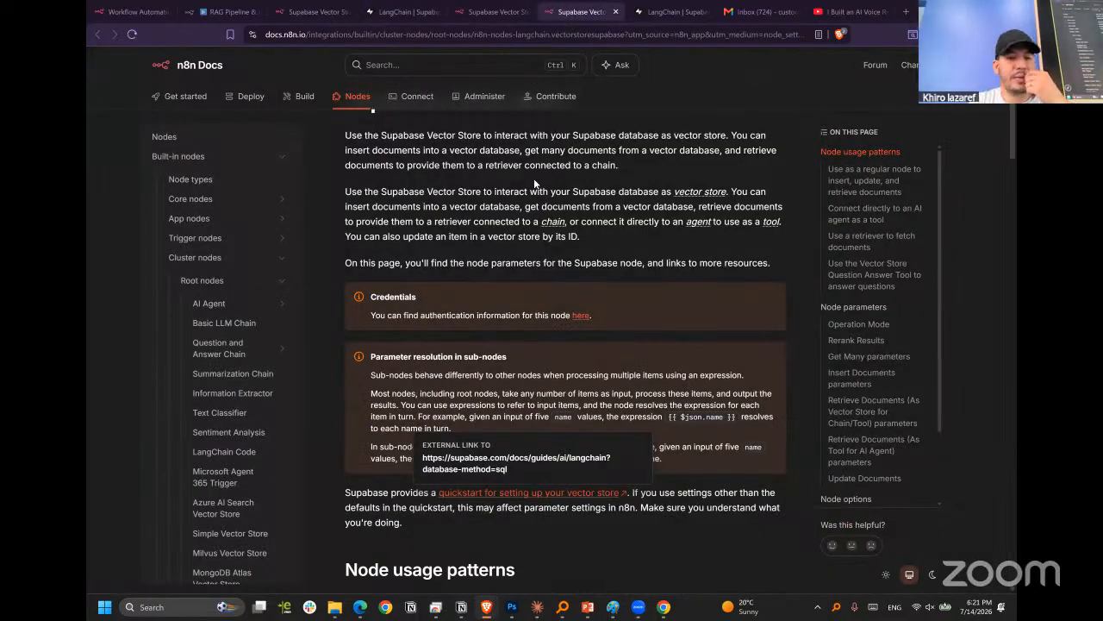
pyautogui.click(399, 13)
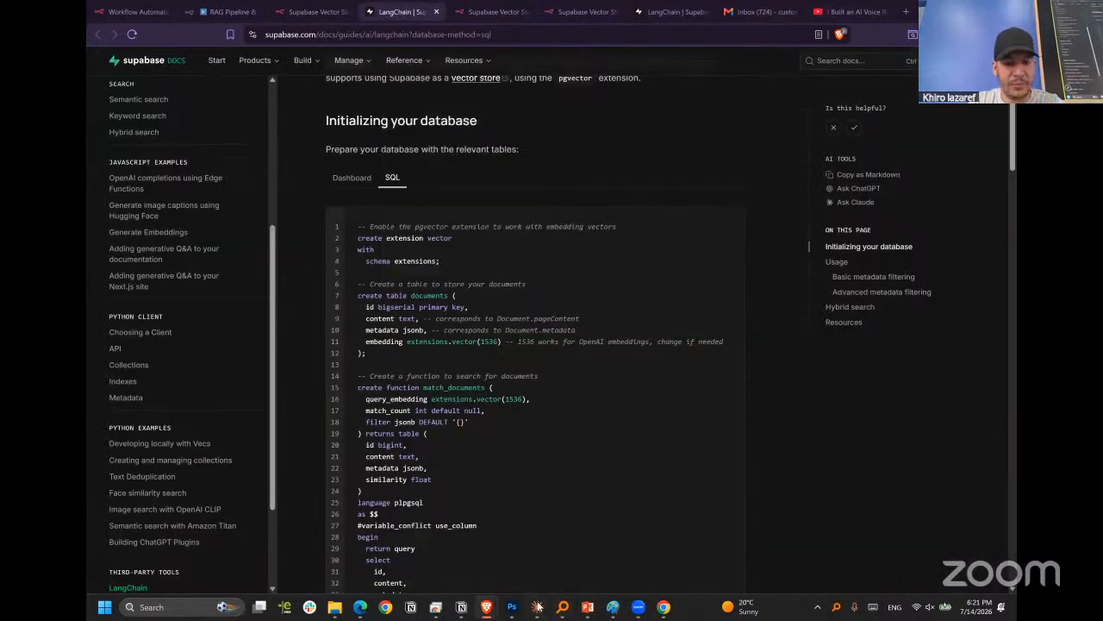
pyautogui.moveTo(495, 608)
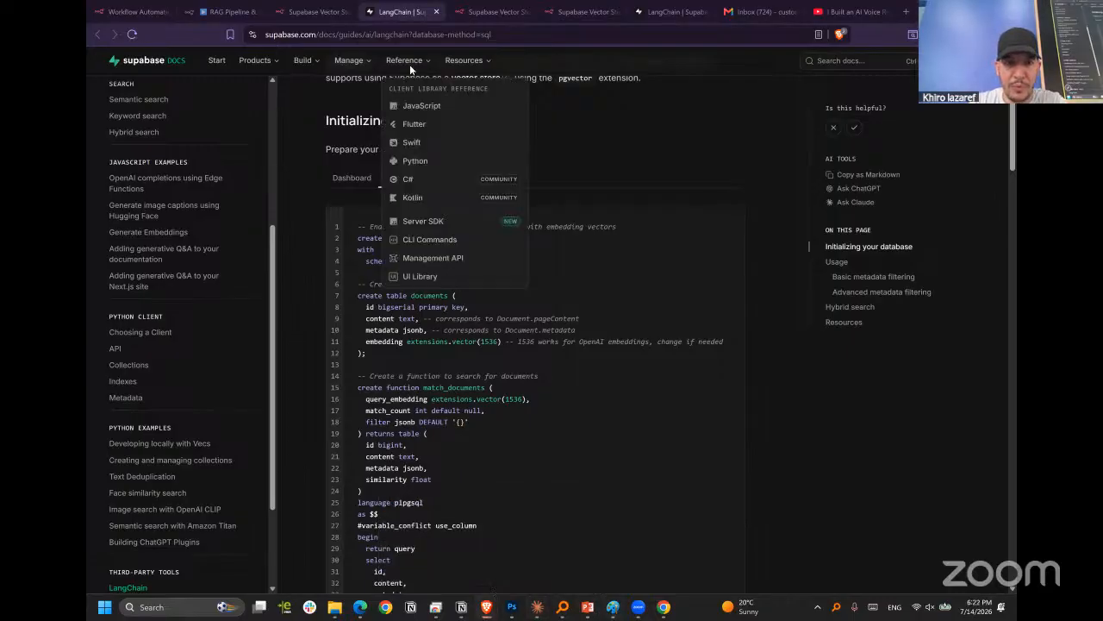
pyautogui.click(319, 11)
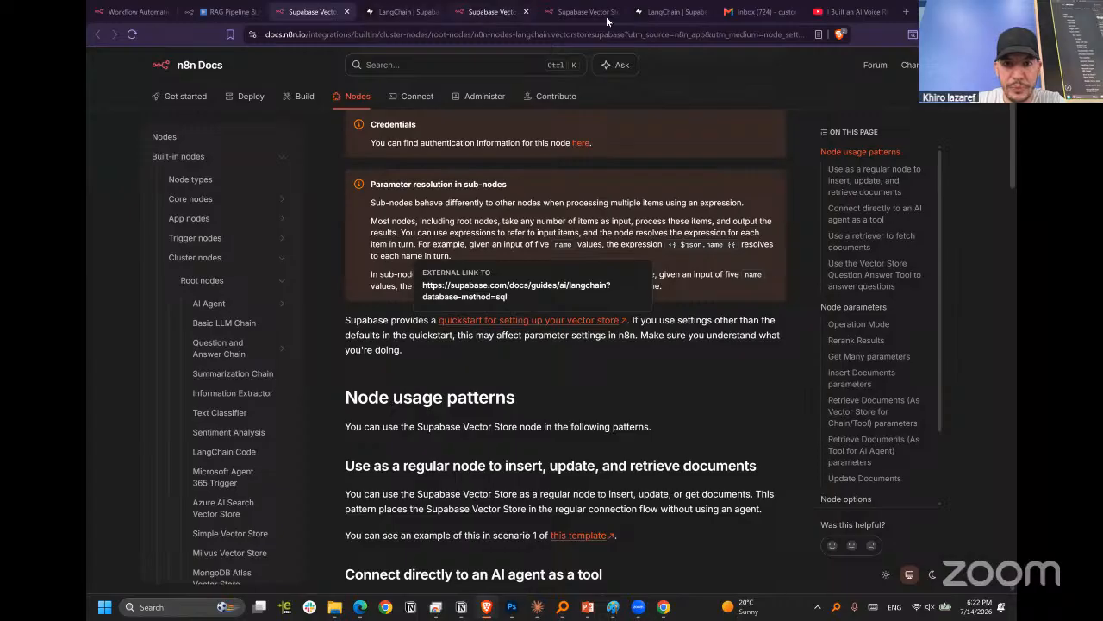
# Glance at the Supabase LangChain documentation, then return to the RAG Pipeline workflow canvas, closing the Supabase Vector Store2 node's settings.
pyautogui.click(485, 12)
pyautogui.click(662, 12)
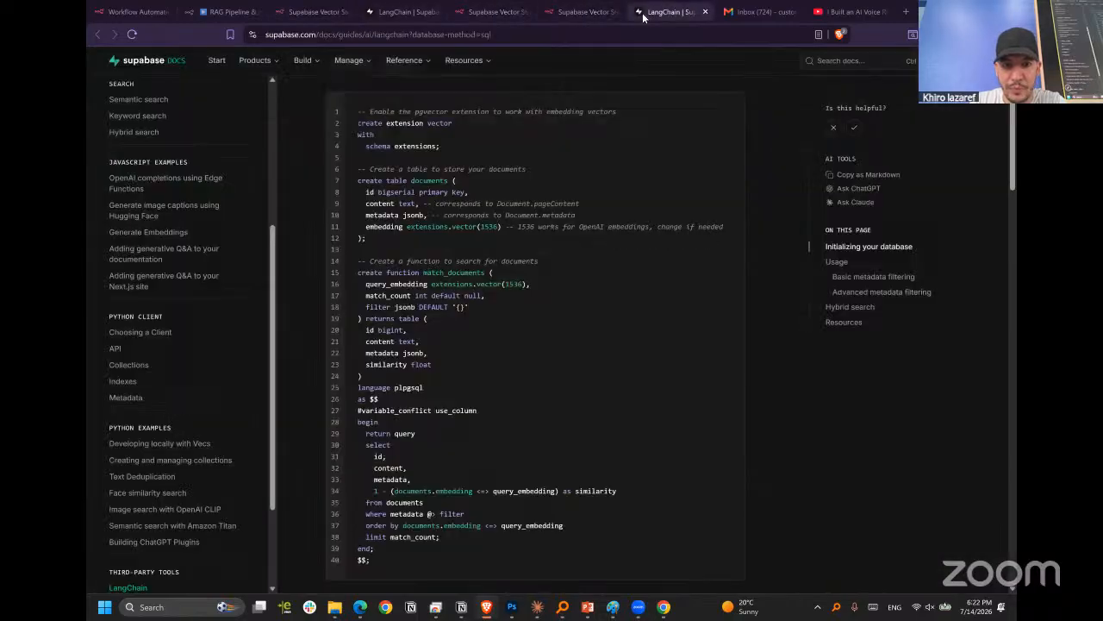
pyautogui.click(218, 8)
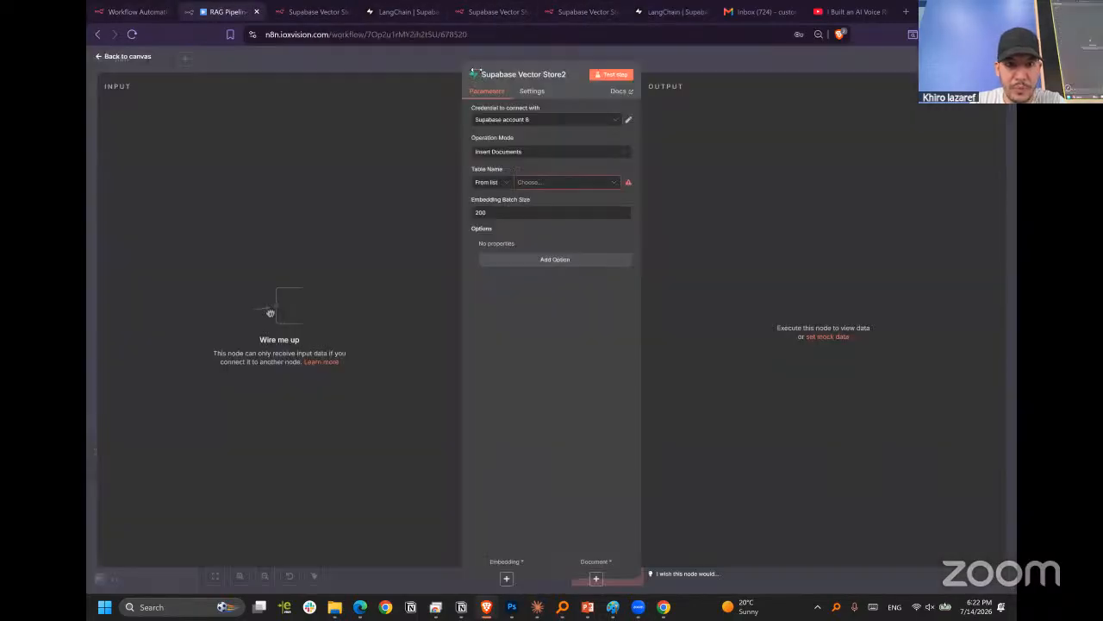
pyautogui.press('Escape')
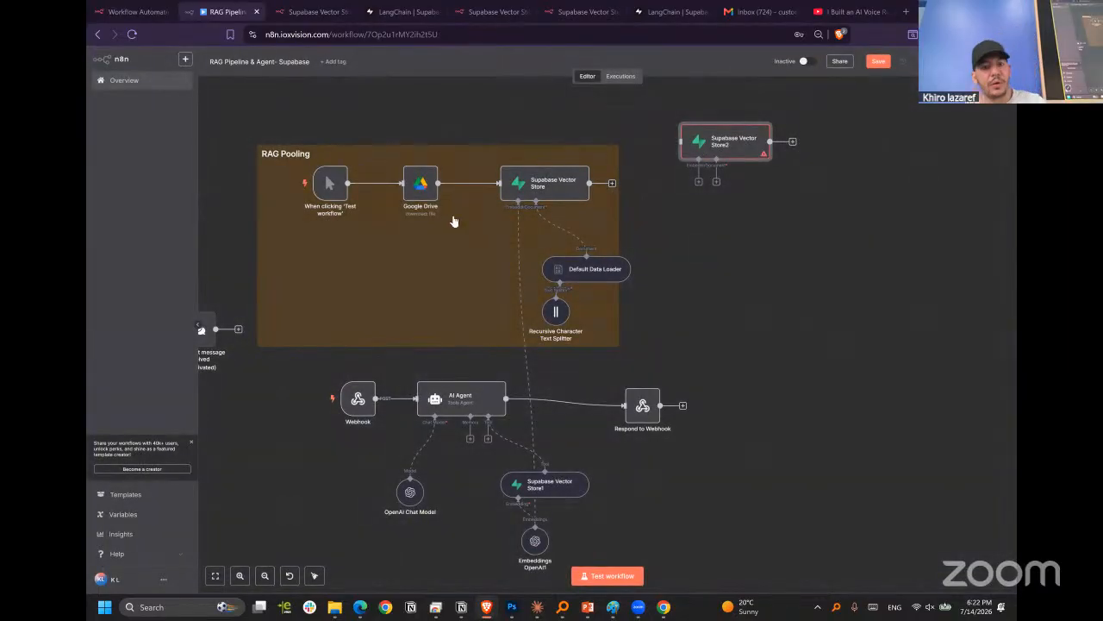
# Attach a Default Data Loader to the document input of Supabase Vector Store2, keeping its default settings.
pyautogui.scroll(1, 660, 374)
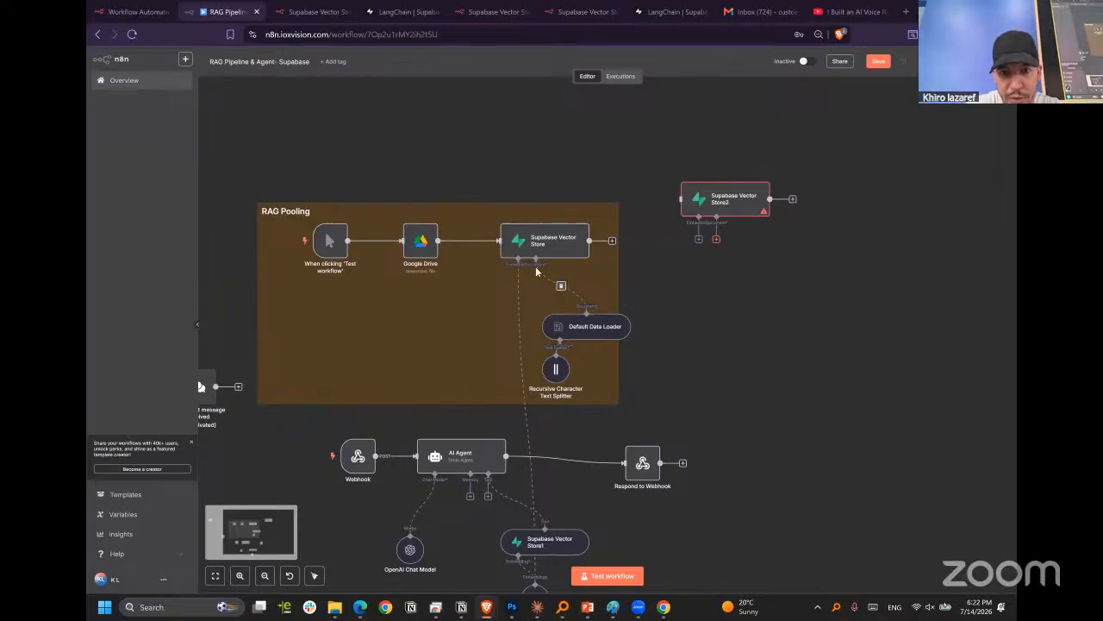
pyautogui.click(716, 240)
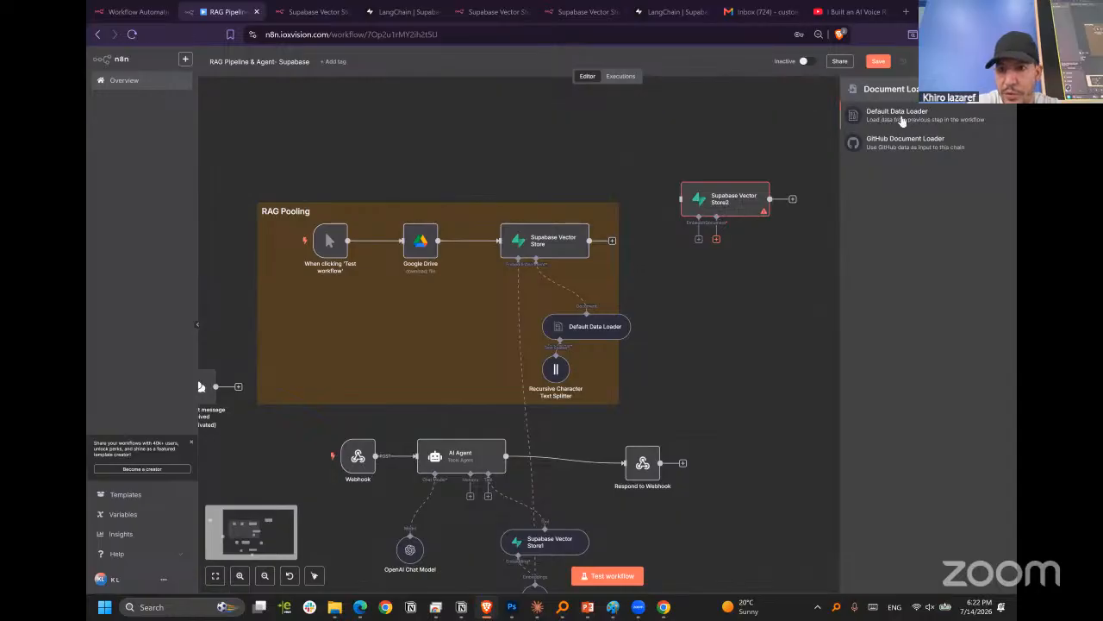
pyautogui.click(907, 119)
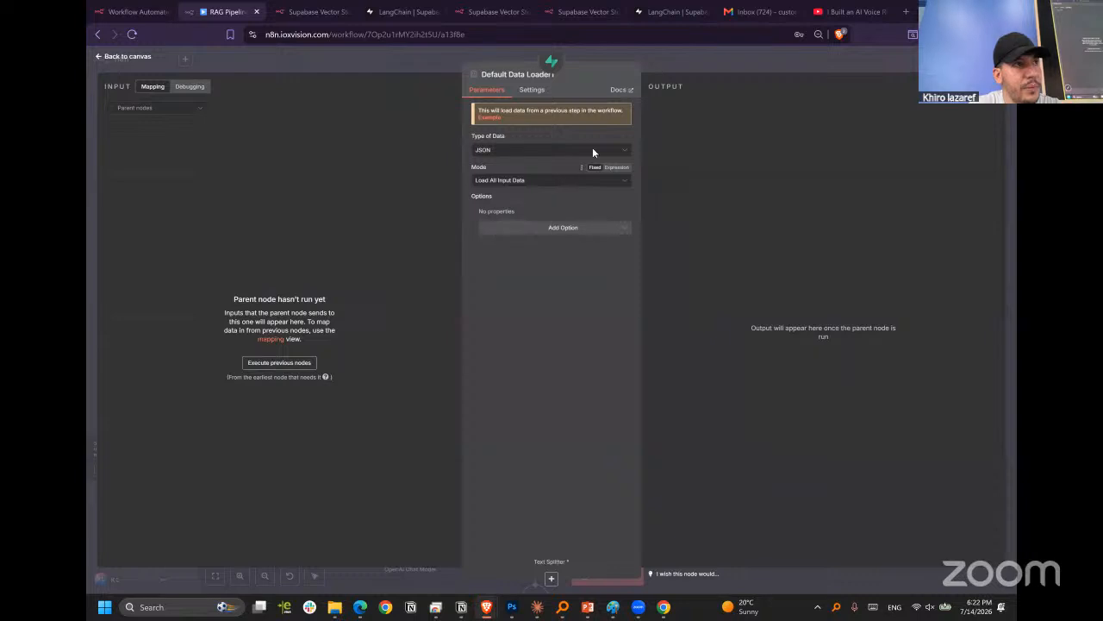
pyautogui.click(722, 71)
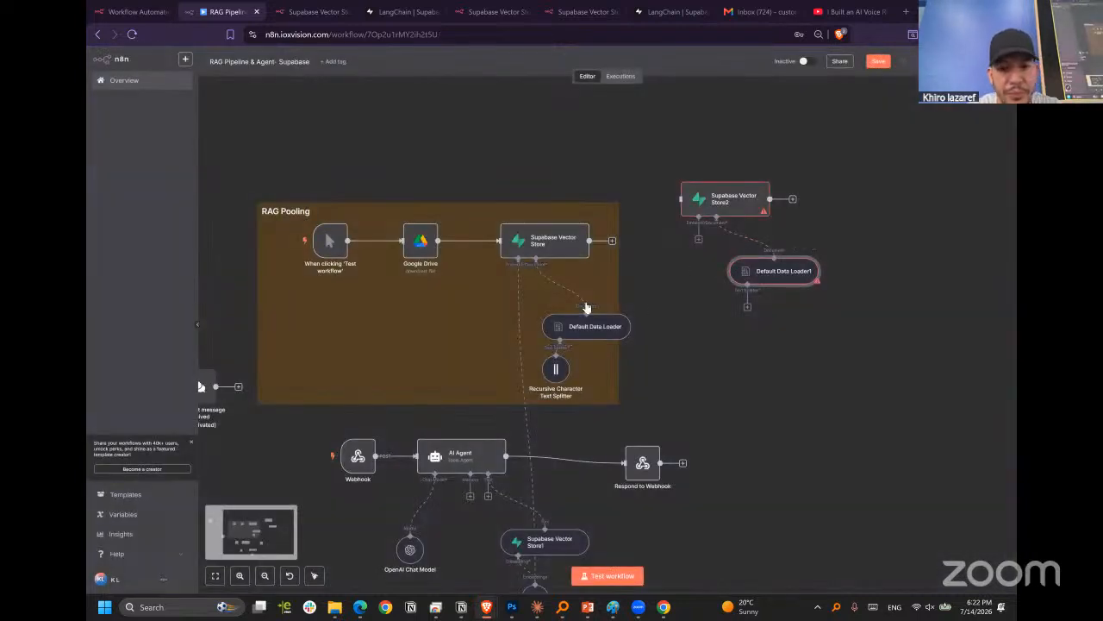
# Open the RAG Pooling group's Supabase Vector Store node and view the connection details of its Supabase account 2 credential.
pyautogui.click(556, 245)
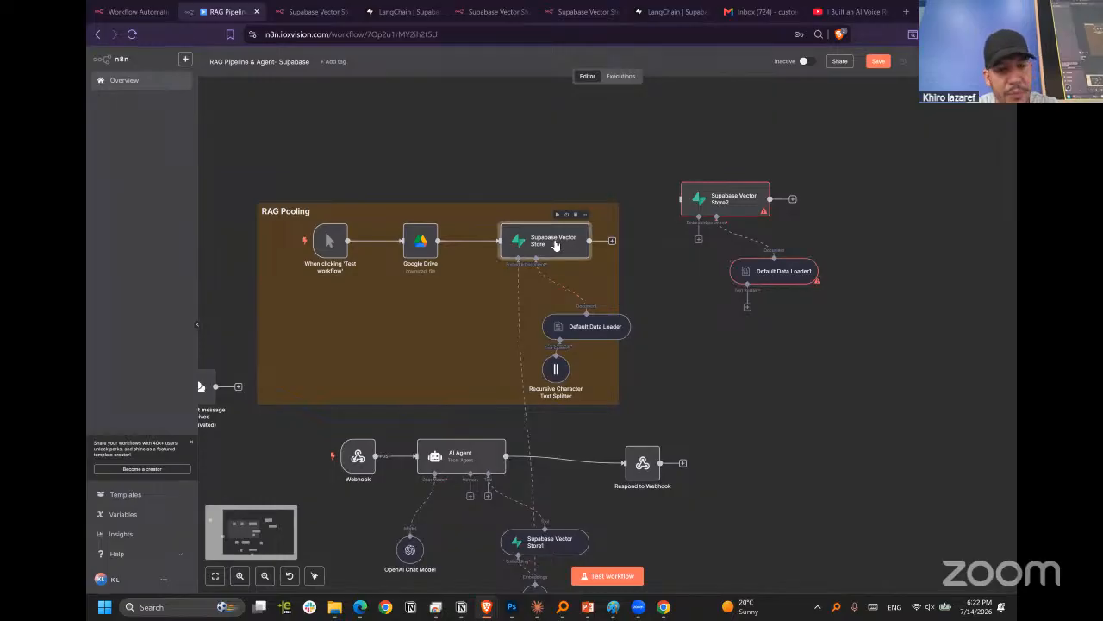
pyautogui.doubleClick(556, 245)
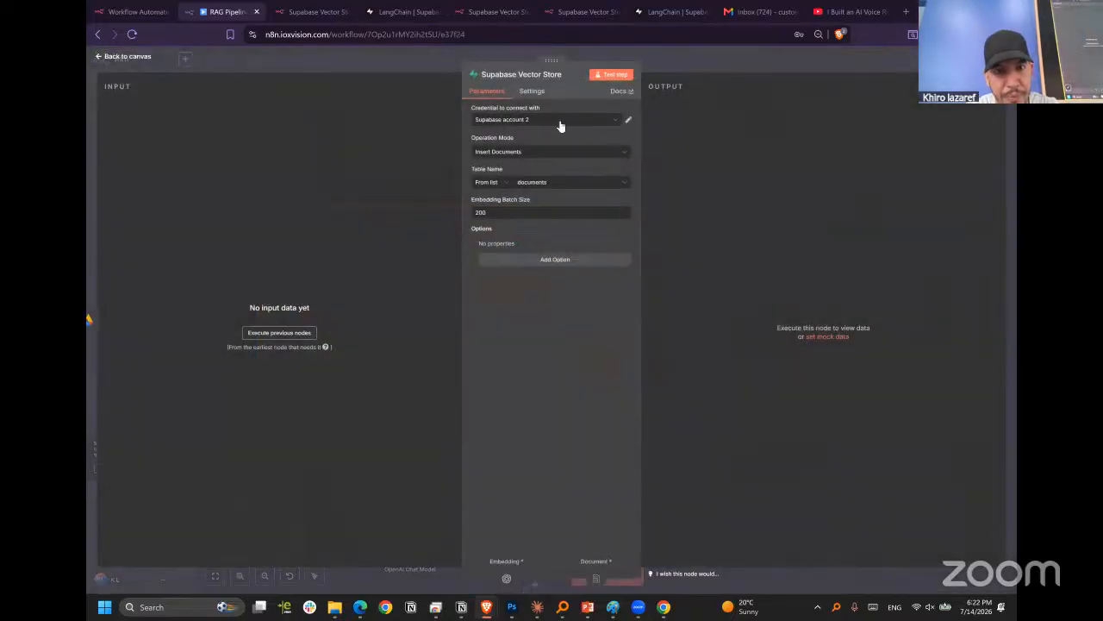
pyautogui.click(604, 123)
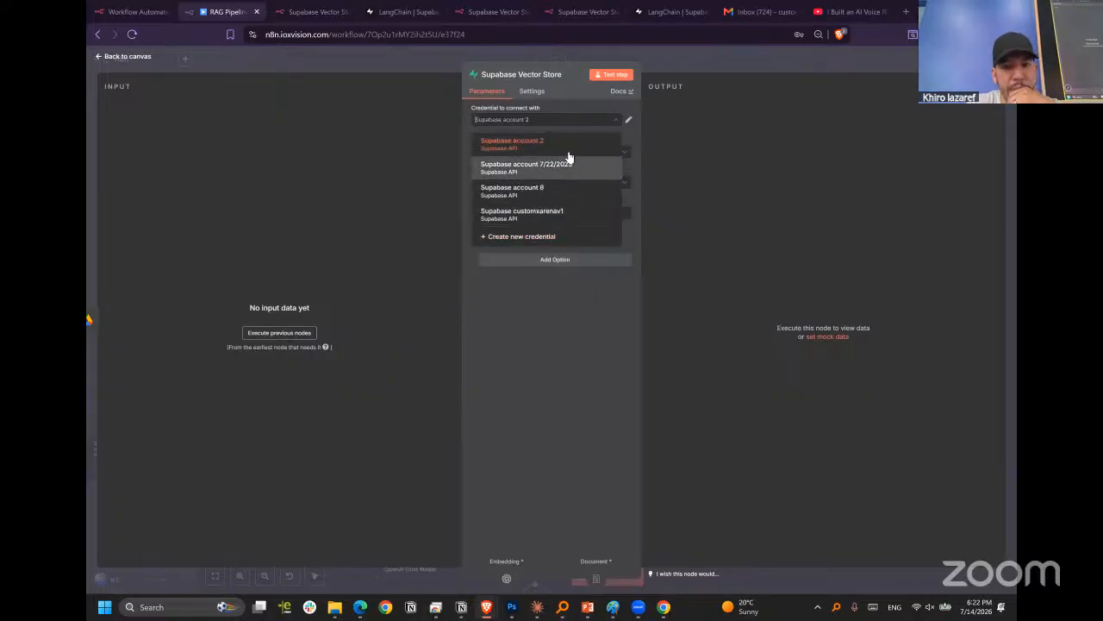
pyautogui.click(625, 121)
pyautogui.click(627, 121)
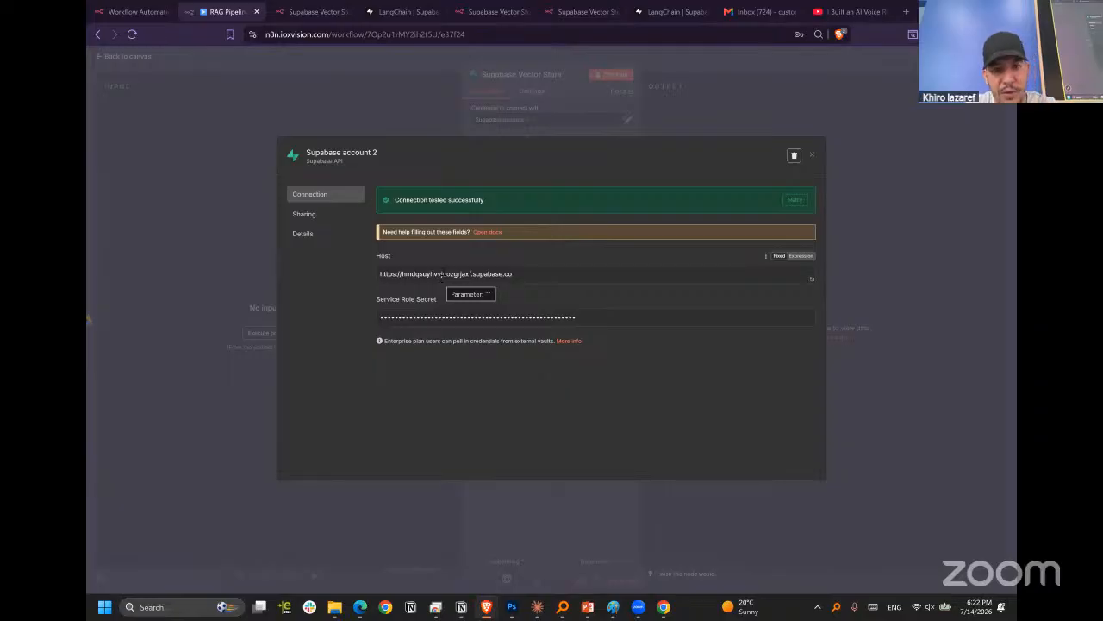
pyautogui.click(388, 12)
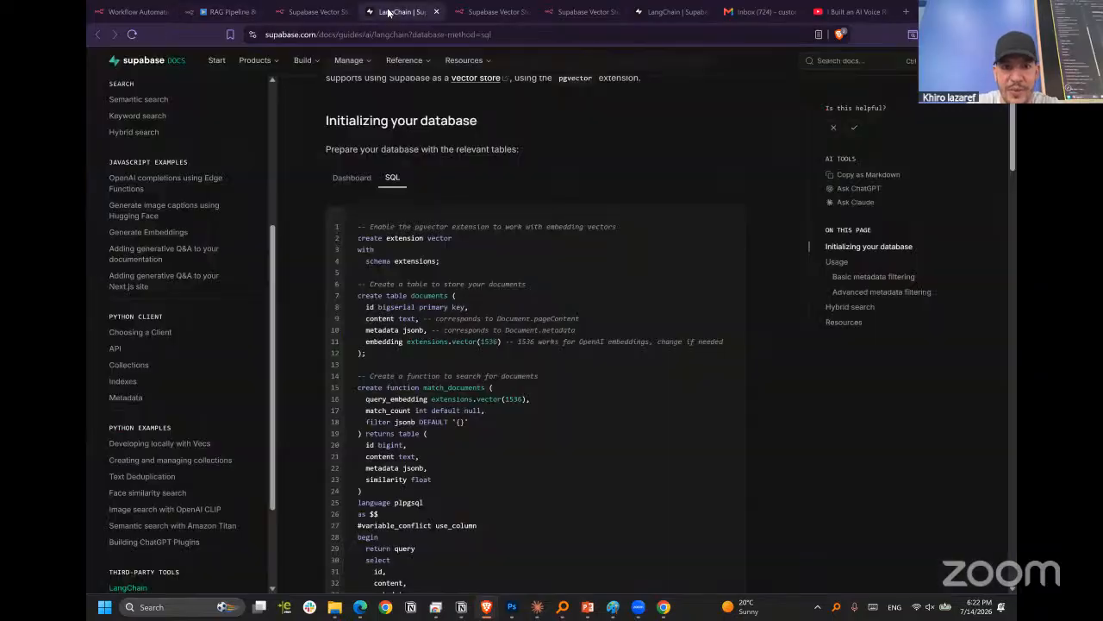
pyautogui.click(313, 12)
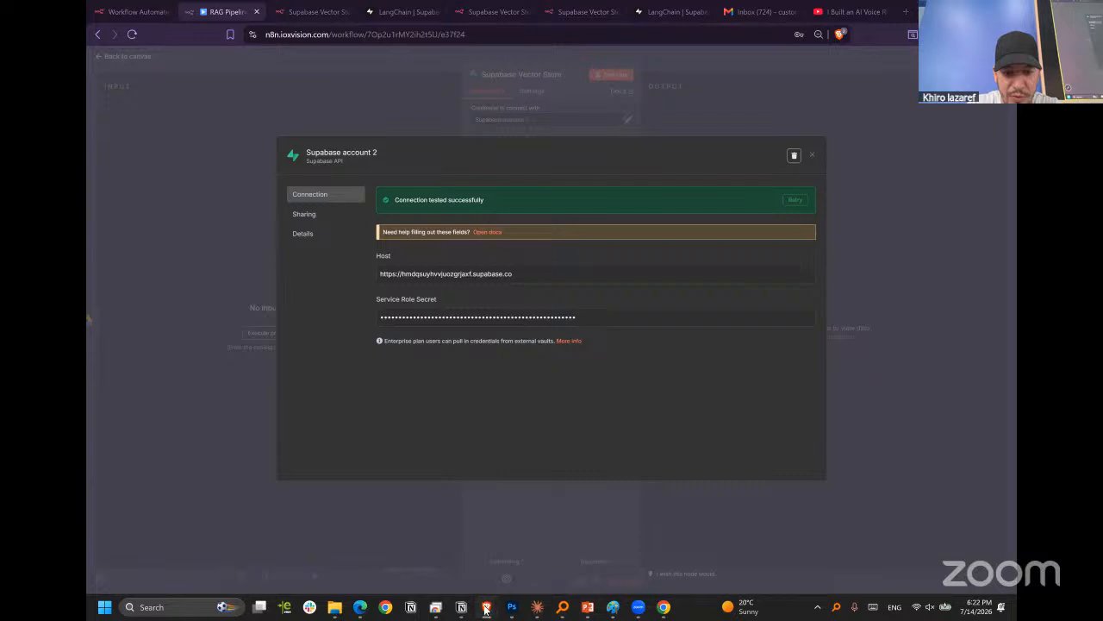
# Switch to the n8nRAG project in Supabase and examine its server connection details for the project URL and secret key.
pyautogui.moveTo(486, 607)
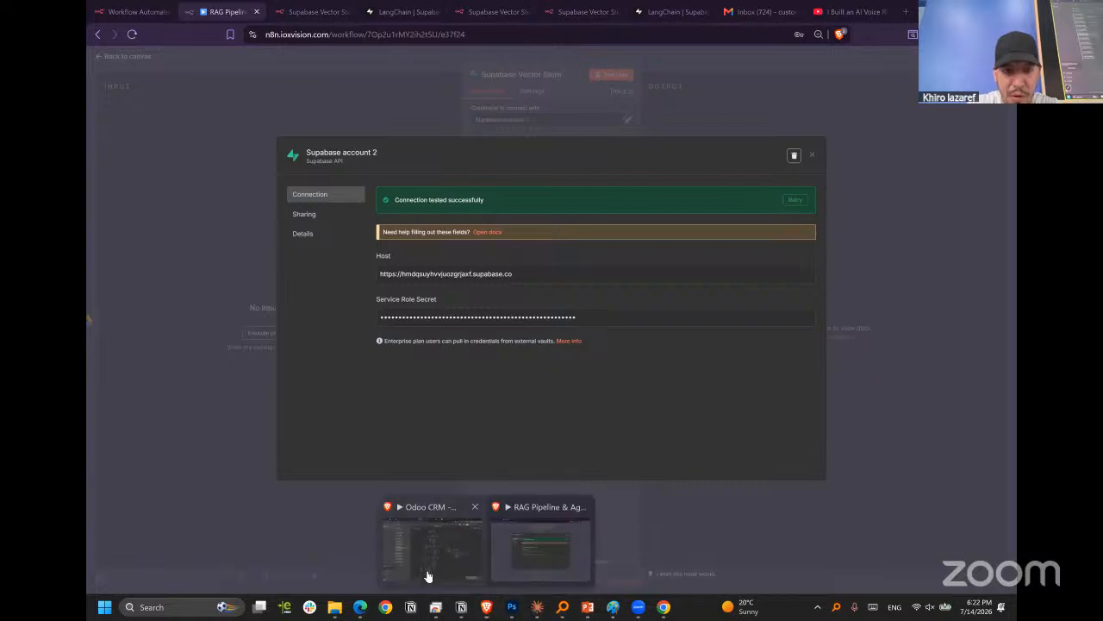
pyautogui.click(431, 560)
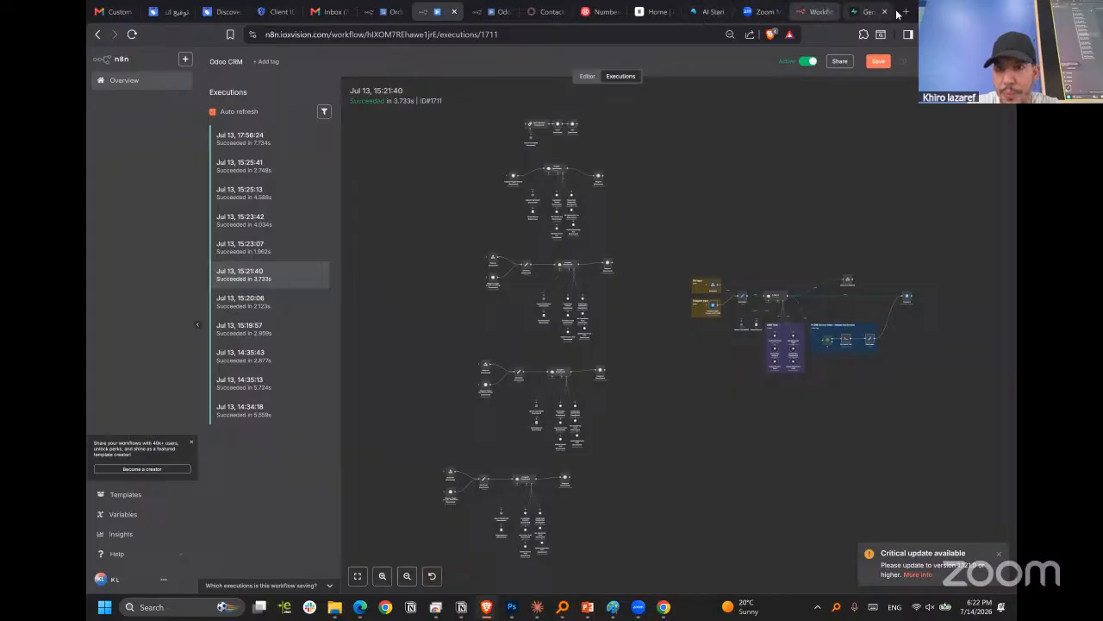
pyautogui.click(859, 18)
pyautogui.moveTo(325, 247); pyautogui.dragTo(285, 155)
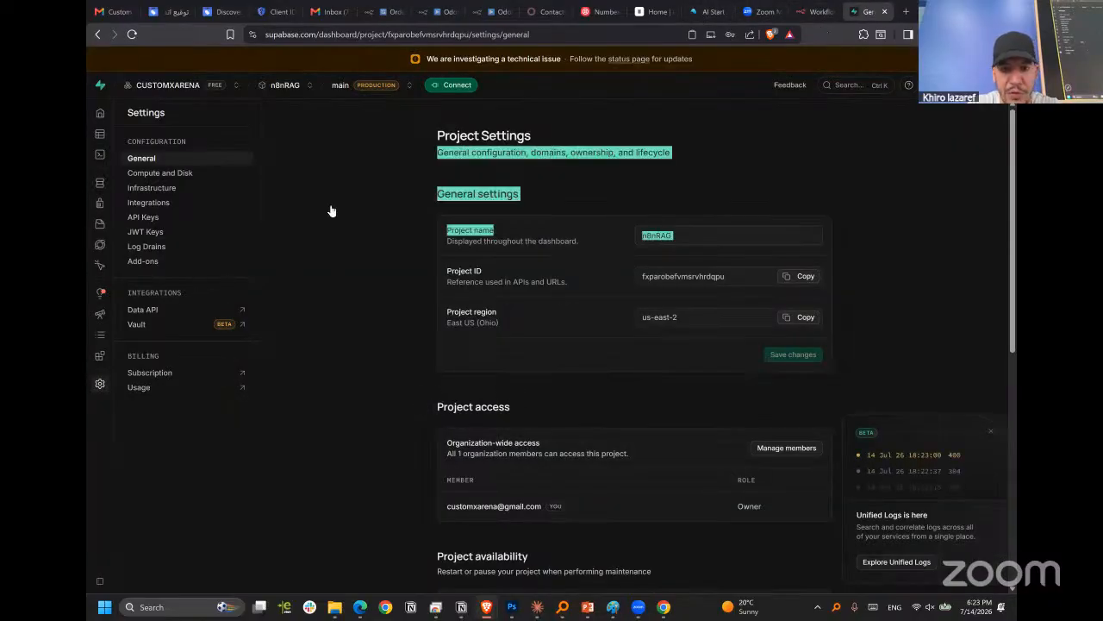
pyautogui.click(396, 244)
pyautogui.moveTo(101, 386)
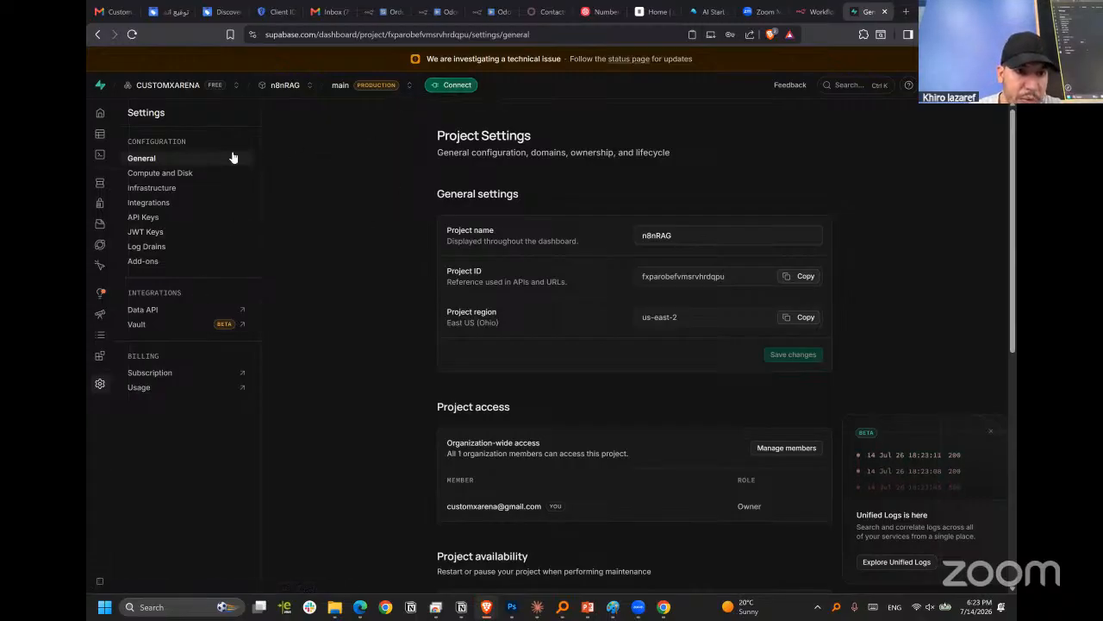
pyautogui.click(456, 85)
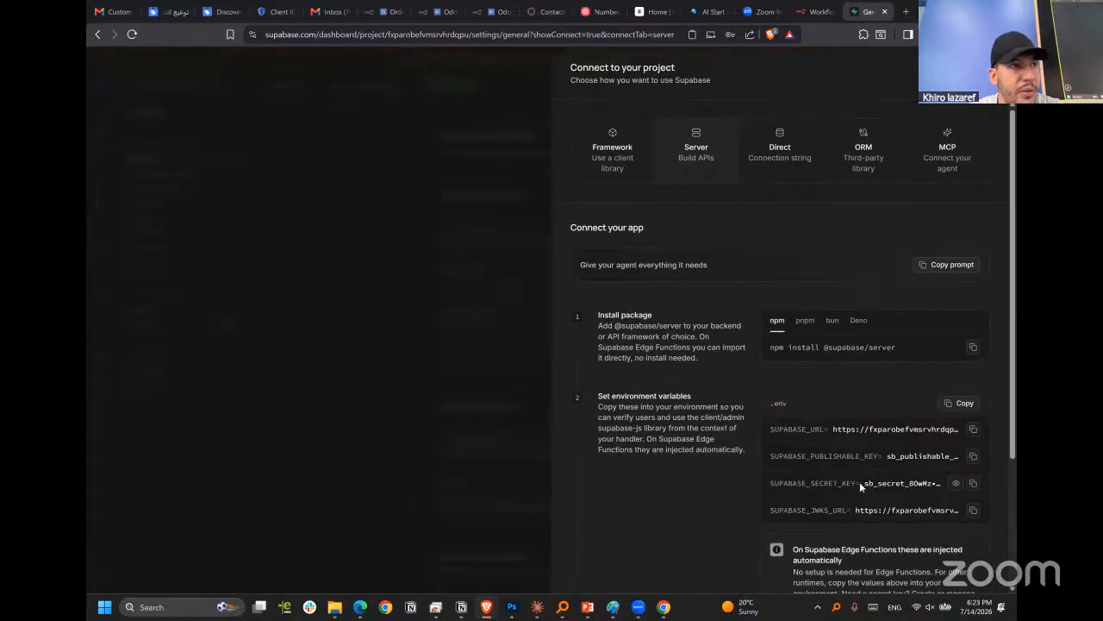
pyautogui.scroll(-1, 860, 481)
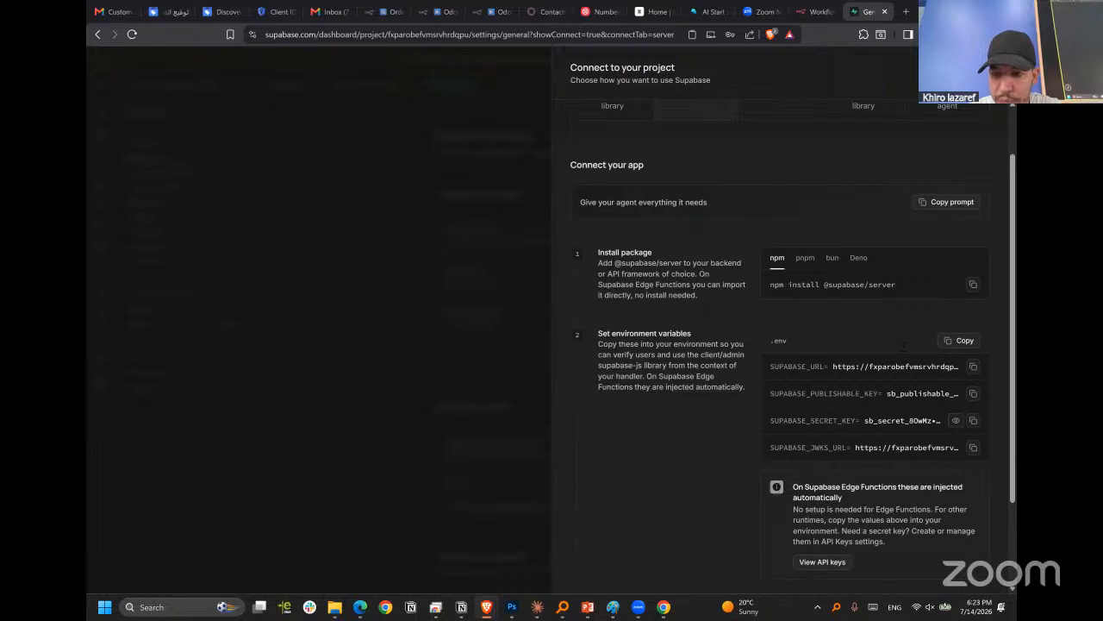
pyautogui.scroll(-1, 948, 353)
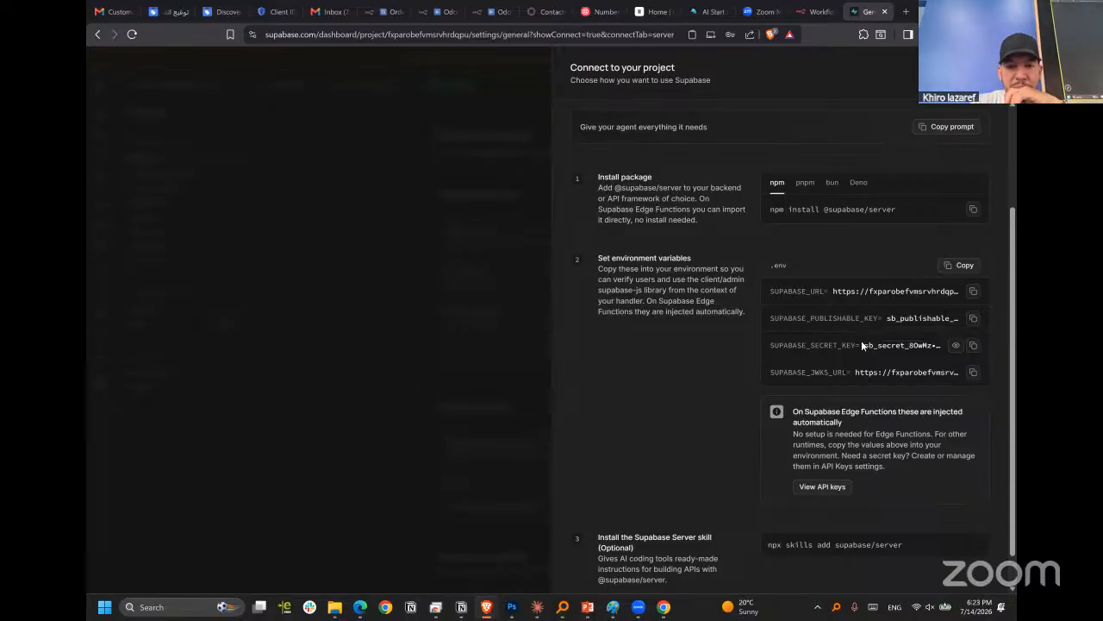
pyautogui.scroll(-1, 681, 398)
pyautogui.scroll(2, 698, 404)
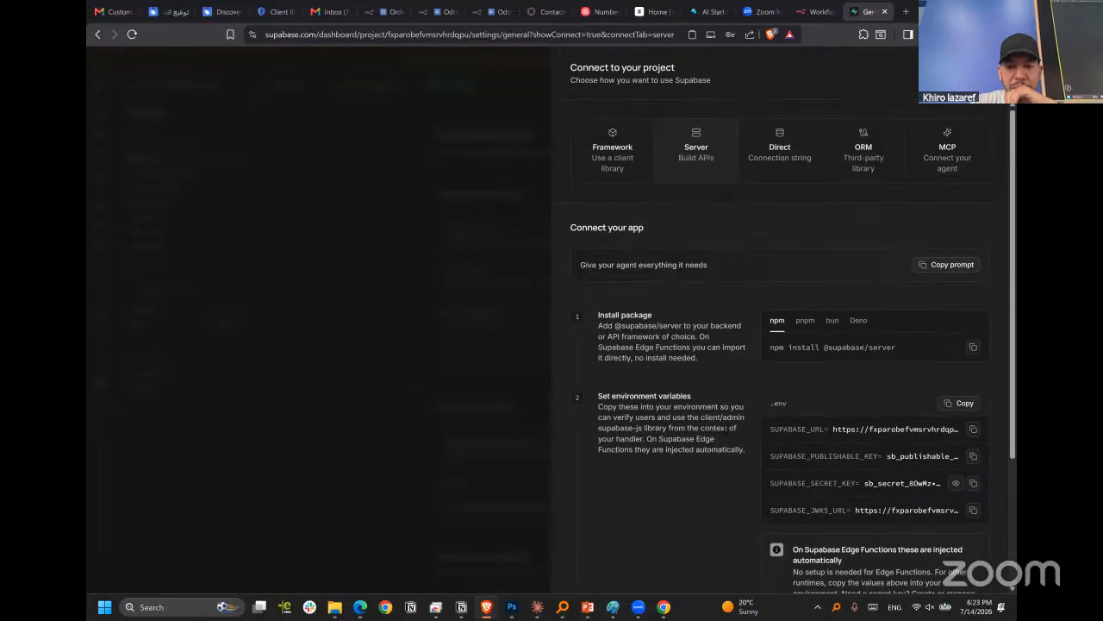
pyautogui.scroll(-3, 846, 318)
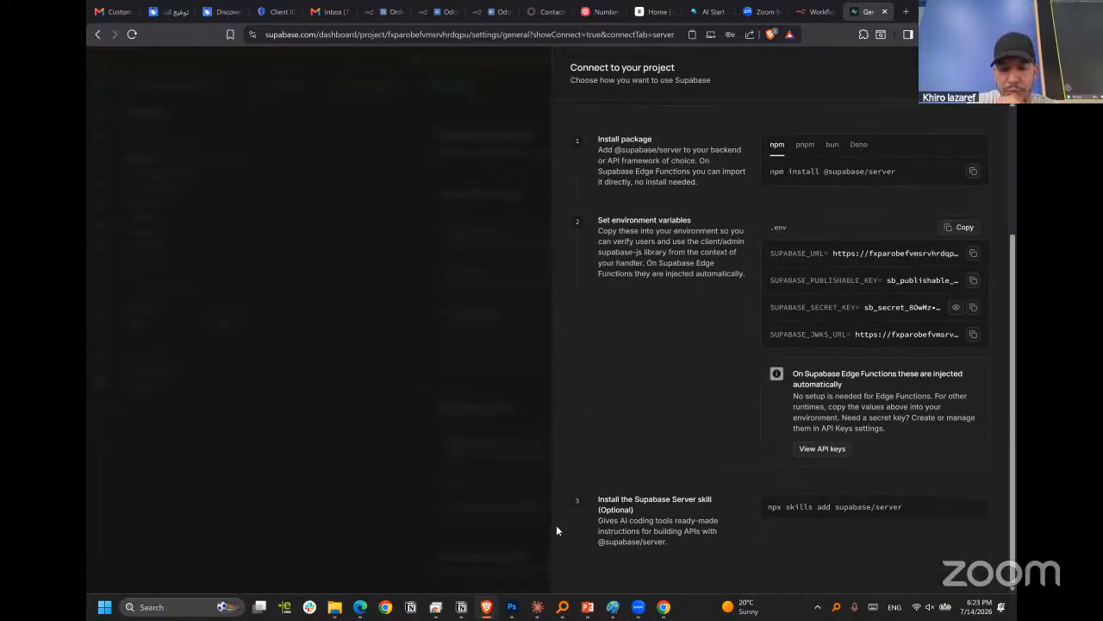
# Compare the host and service role secret fields of the n8n credential with the URL and secret key in the Supabase connection details.
pyautogui.moveTo(493, 607)
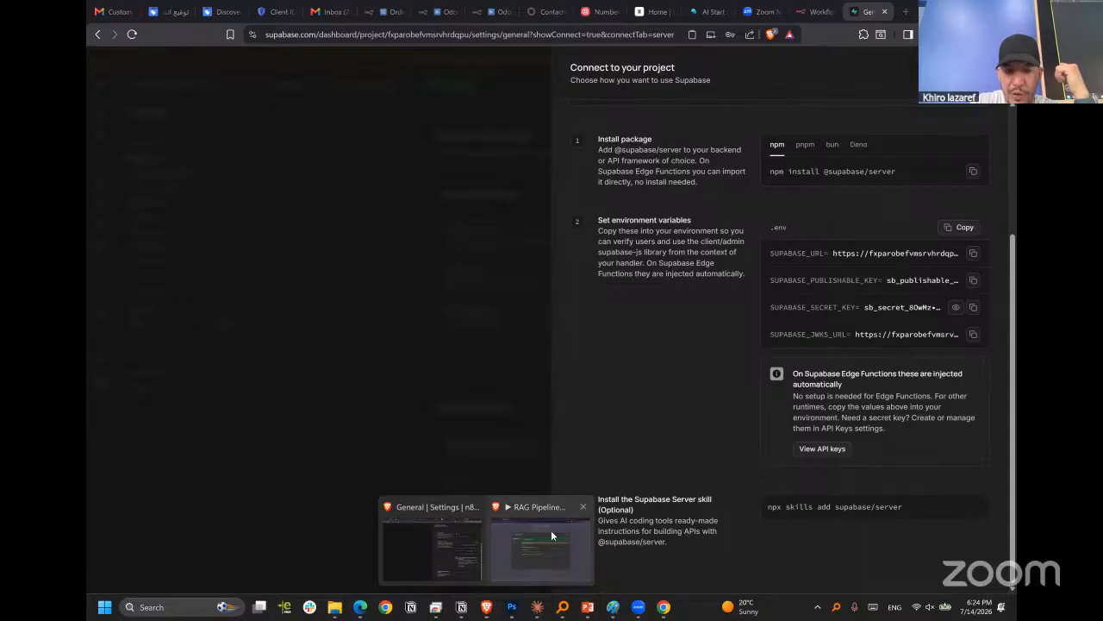
pyautogui.click(551, 531)
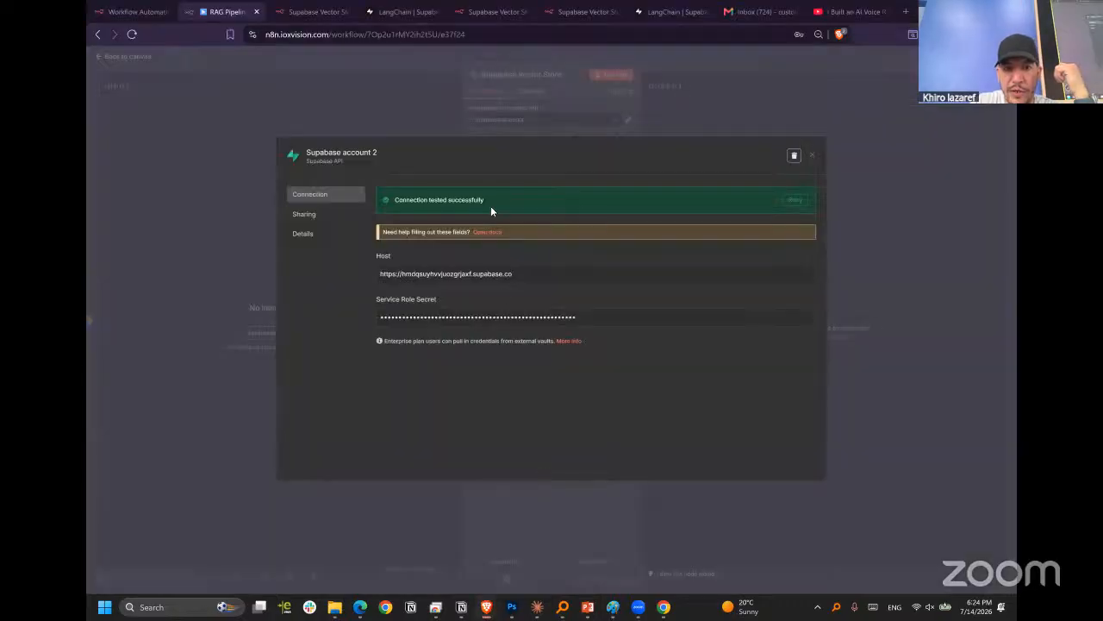
pyautogui.tripleClick(433, 274)
pyautogui.click(535, 277)
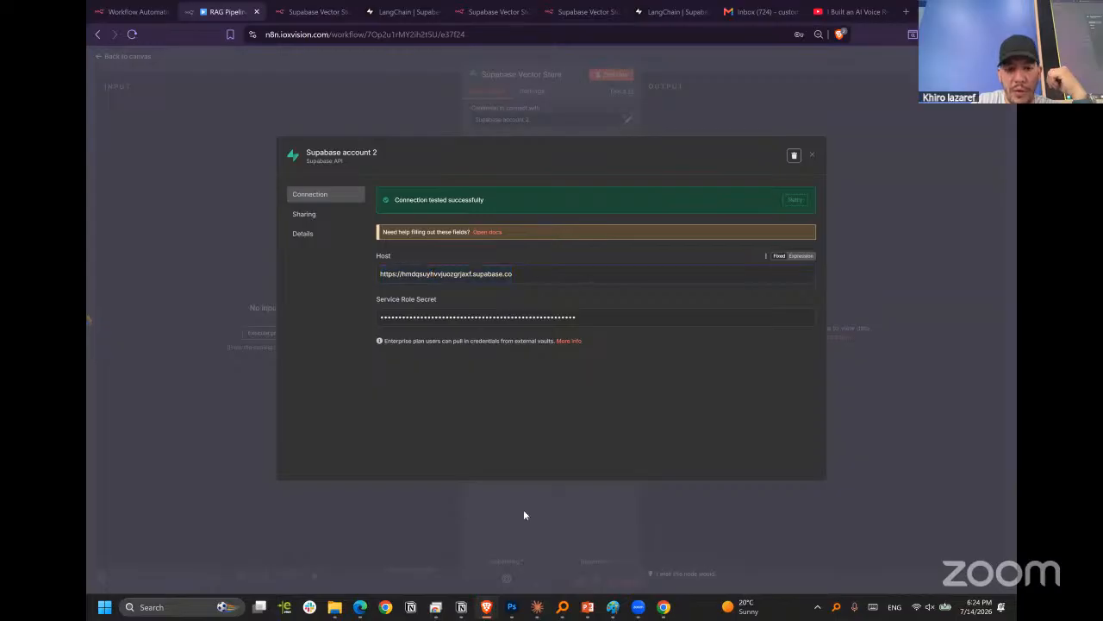
pyautogui.moveTo(488, 607)
pyautogui.click(413, 550)
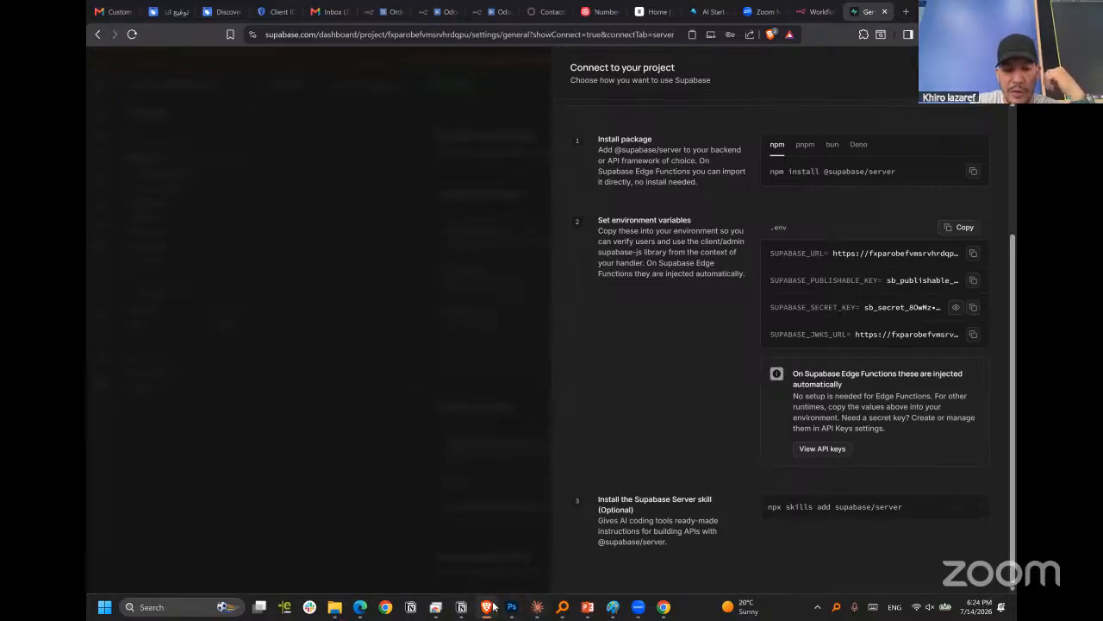
pyautogui.moveTo(488, 604)
pyautogui.click(540, 543)
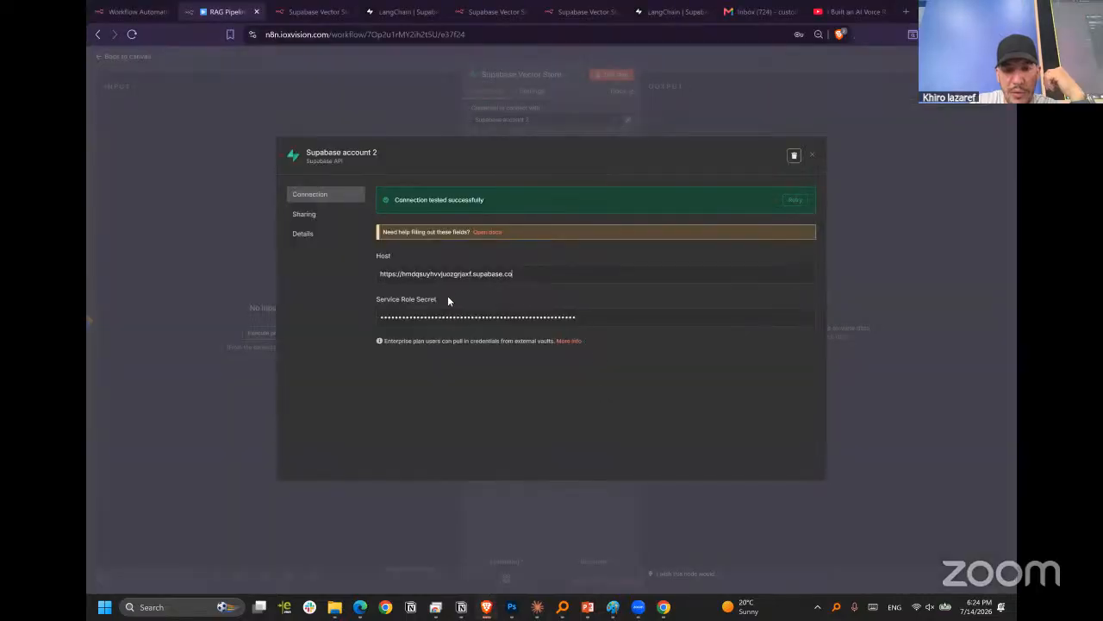
pyautogui.click(425, 273)
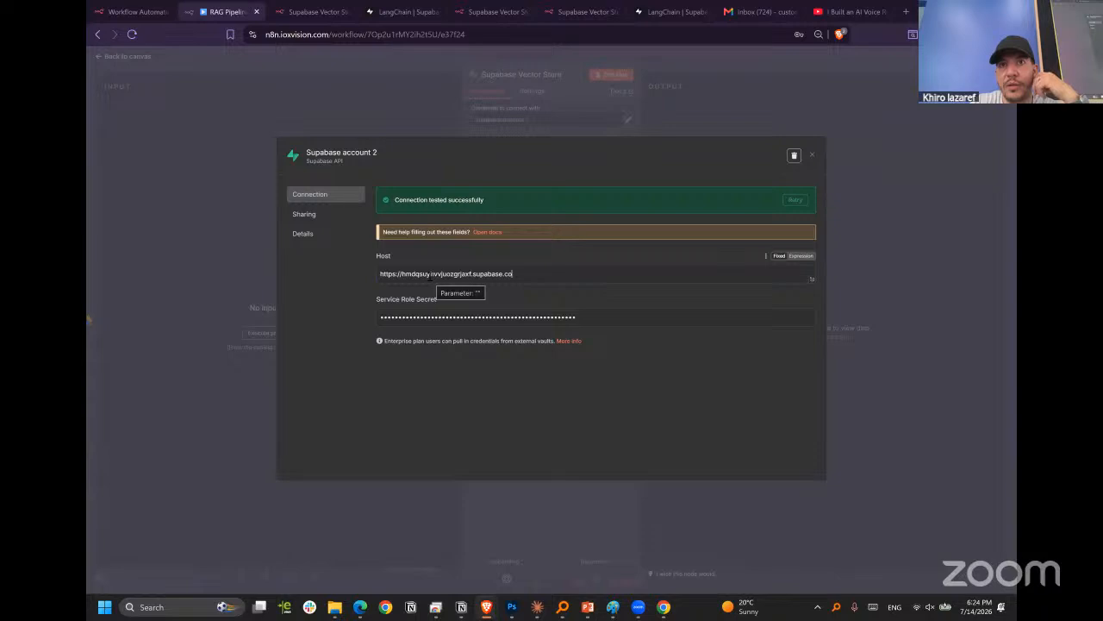
pyautogui.moveTo(486, 607)
pyautogui.click(426, 543)
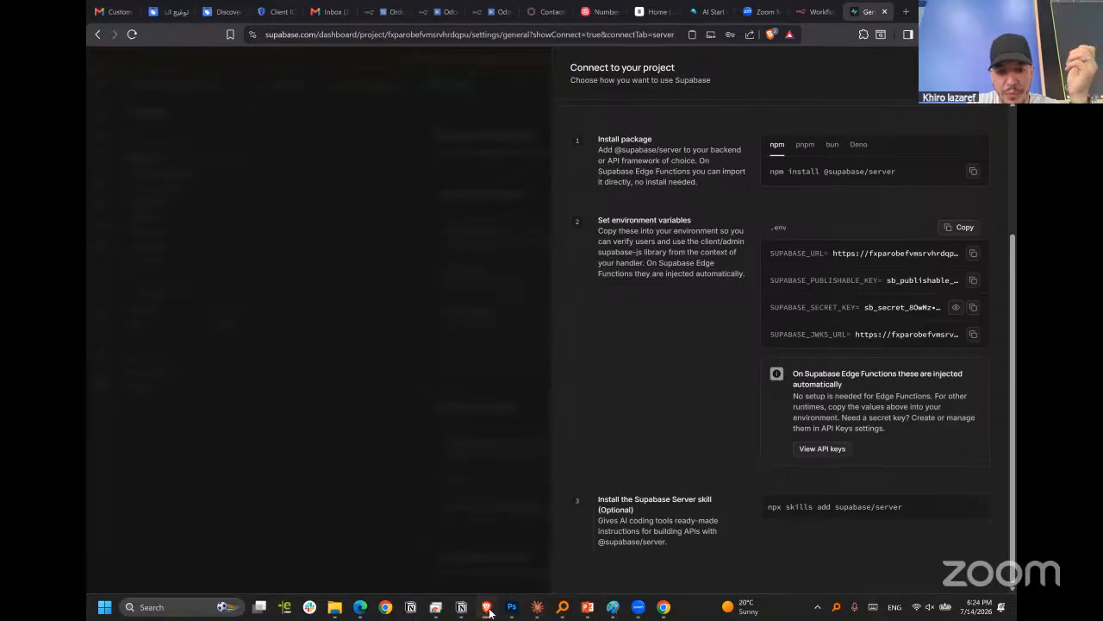
# Return to the n8n window and close the Supabase account 2 credential and the vector store node's settings.
pyautogui.click(620, 543)
pyautogui.click(712, 94)
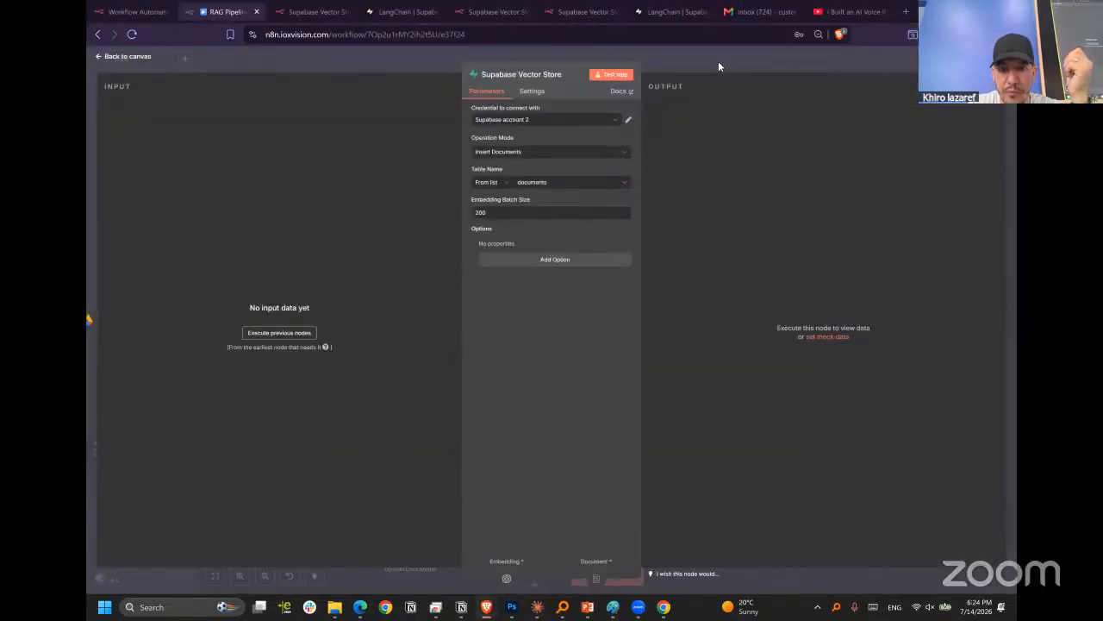
pyautogui.click(724, 56)
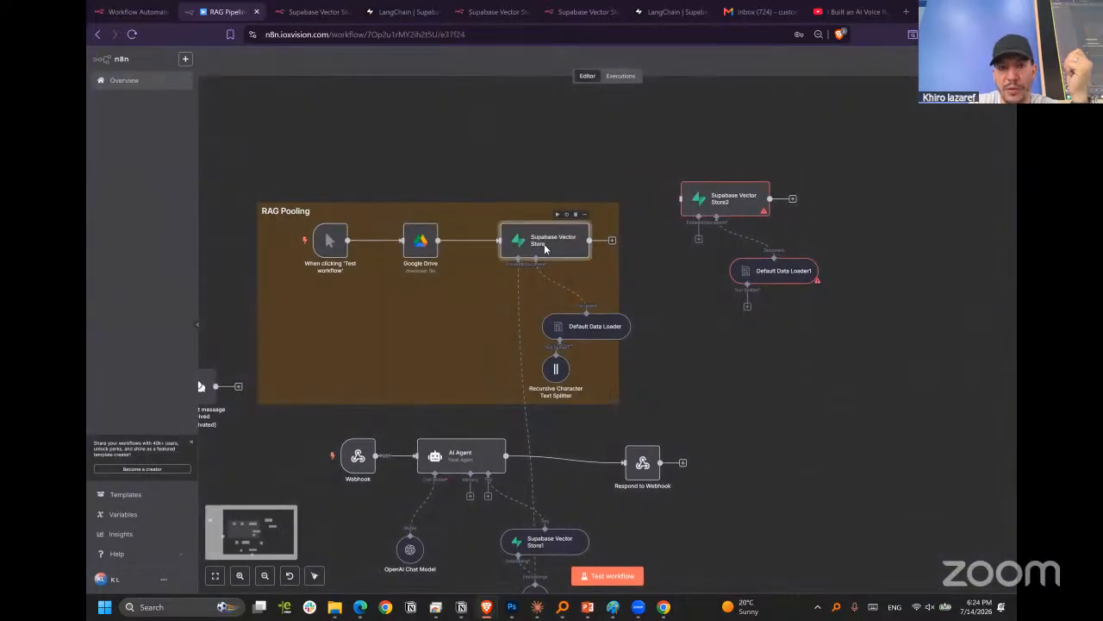
# Reopen the RAG Pooling group's Supabase Vector Store node, check its available credentials and view the Supabase account 2 connection details.
pyautogui.doubleClick(545, 248)
pyautogui.click(543, 122)
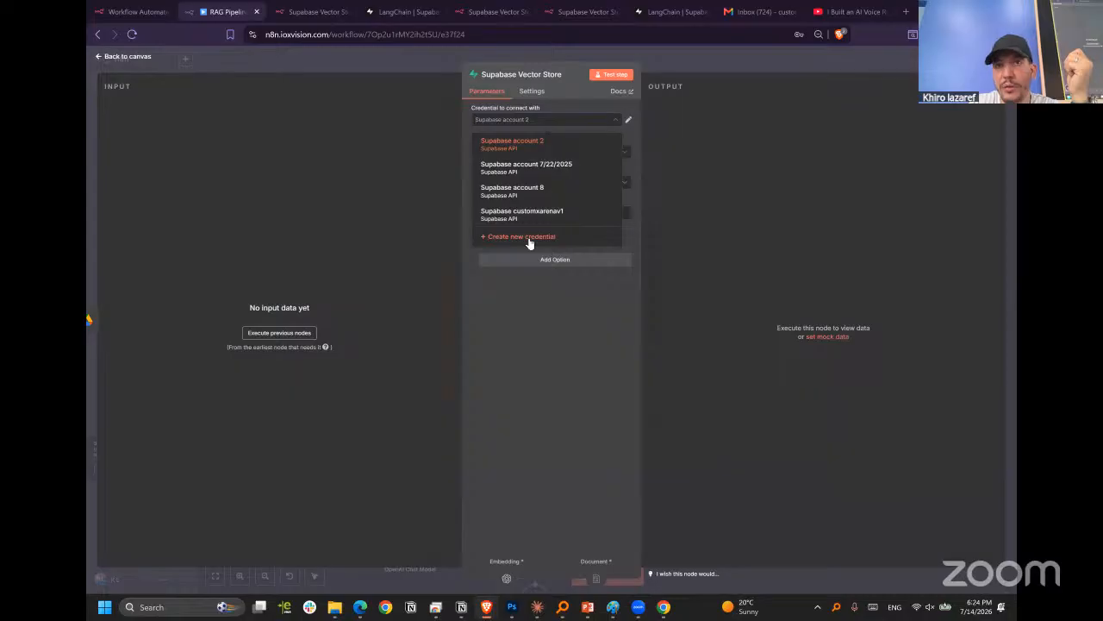
pyautogui.click(628, 120)
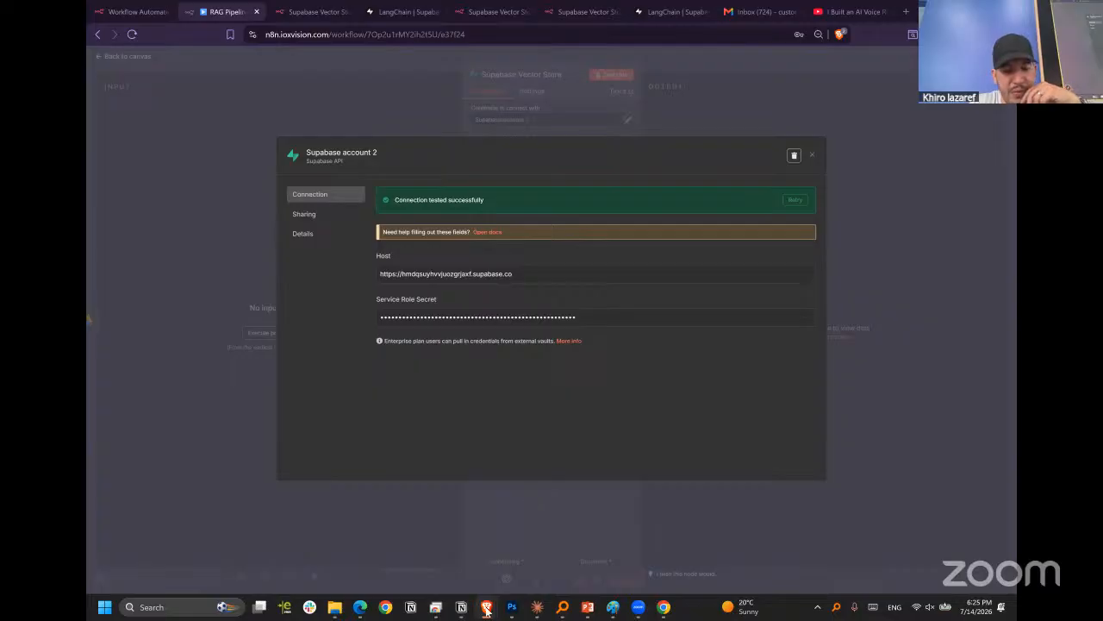
# Compare the host and service role secret in the n8n credential with the server connection details in the Supabase window.
pyautogui.moveTo(487, 607)
pyautogui.click(431, 555)
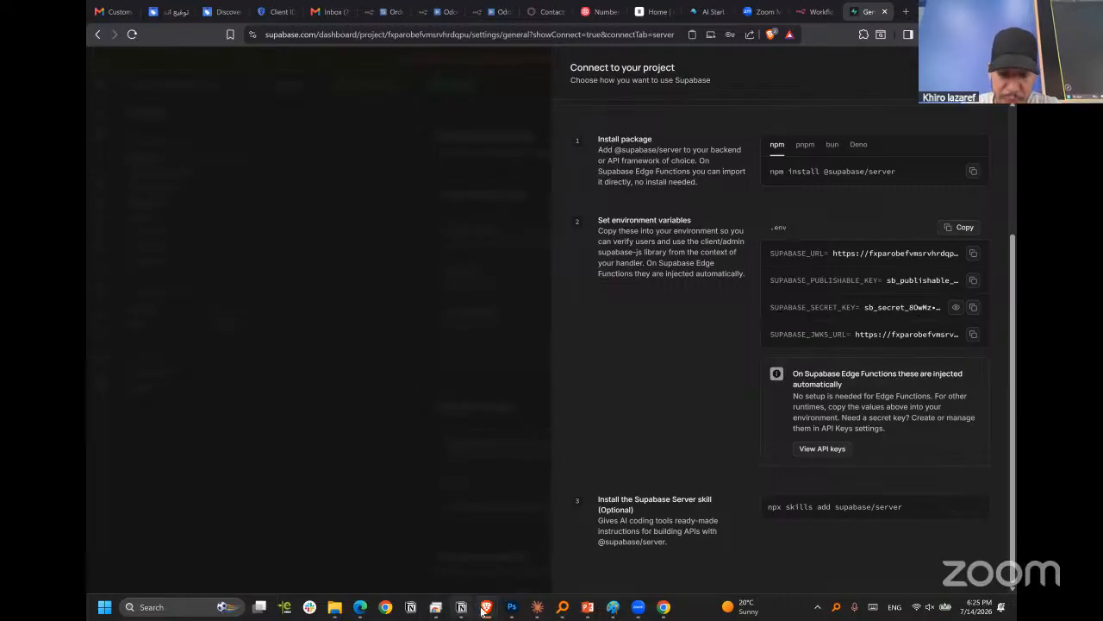
pyautogui.moveTo(488, 603)
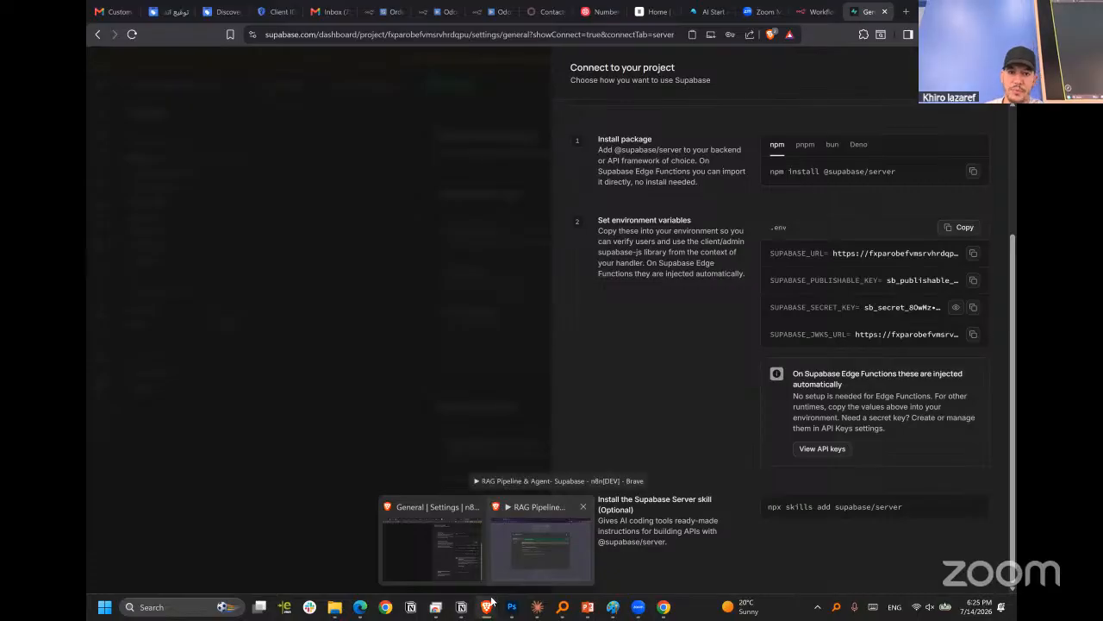
pyautogui.click(541, 543)
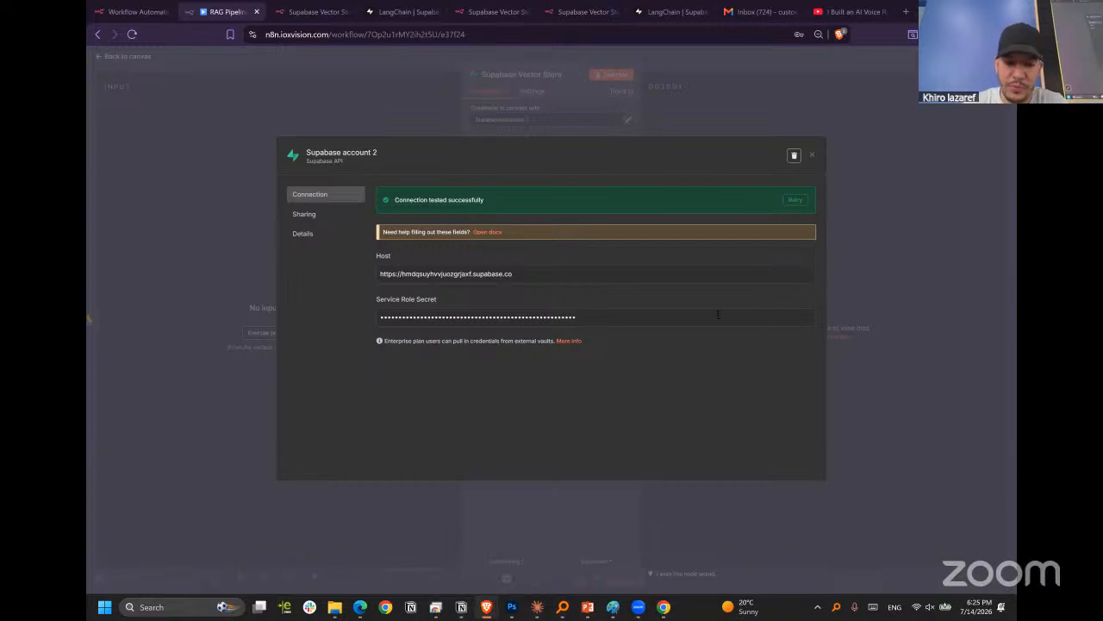
pyautogui.moveTo(486, 607)
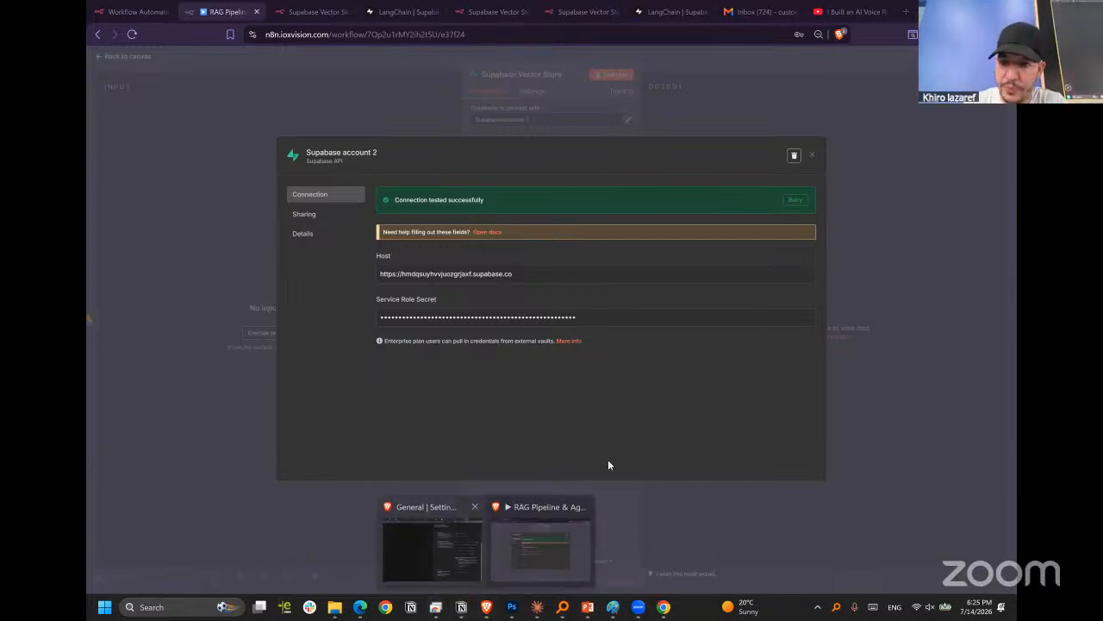
pyautogui.click(429, 552)
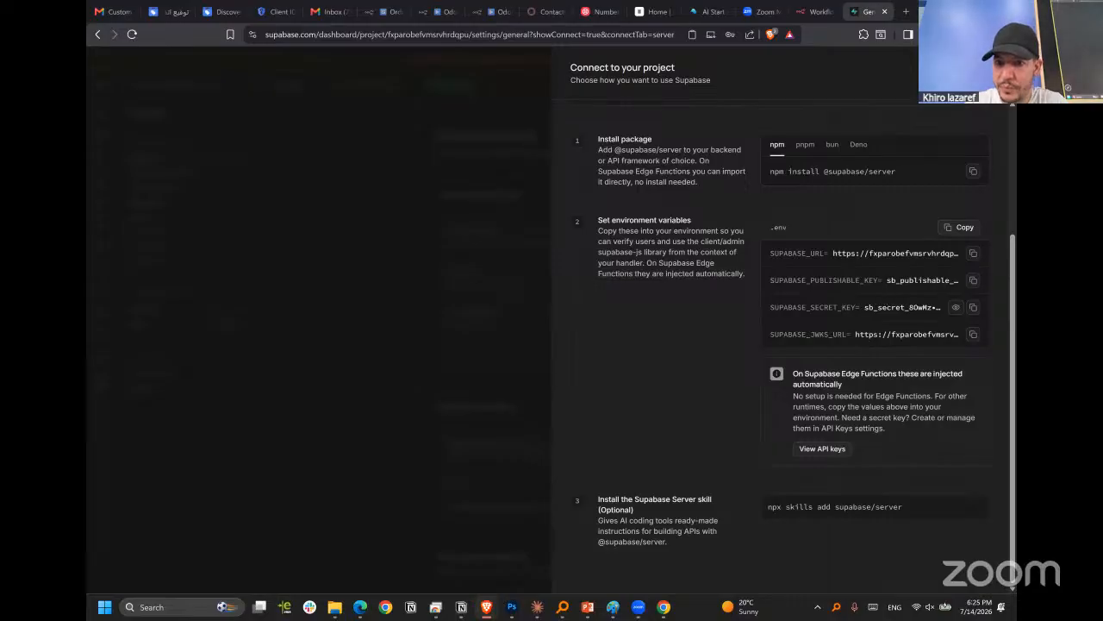
# Examine the Framework connection instructions for the n8nRAG project in Supabase.
pyautogui.scroll(4, 887, 383)
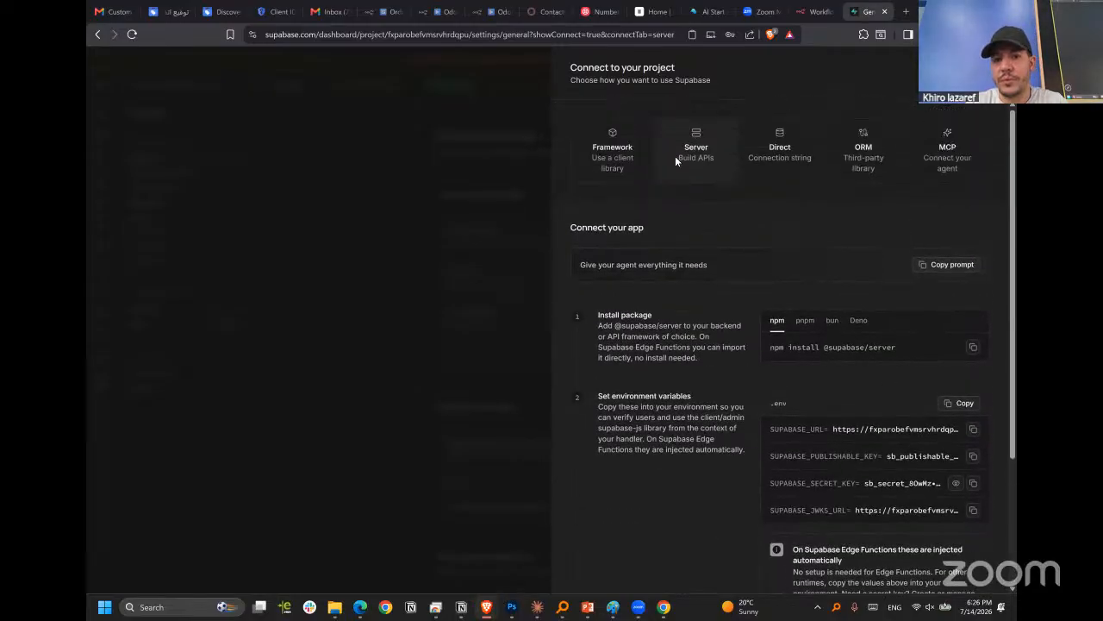
pyautogui.click(619, 158)
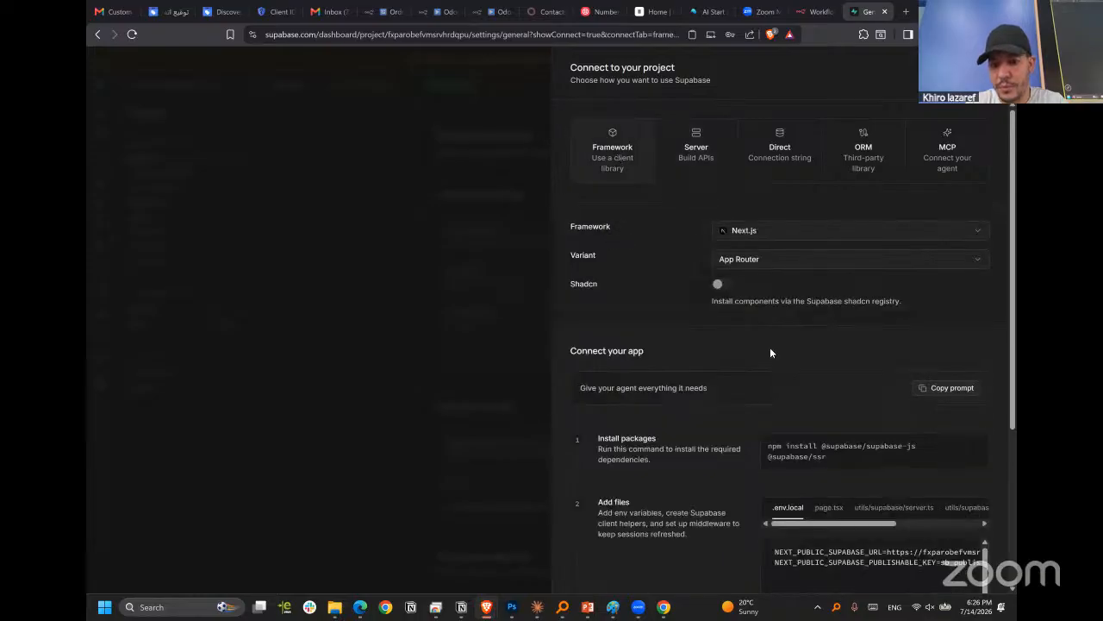
pyautogui.scroll(-2, 763, 352)
pyautogui.scroll(2, 649, 129)
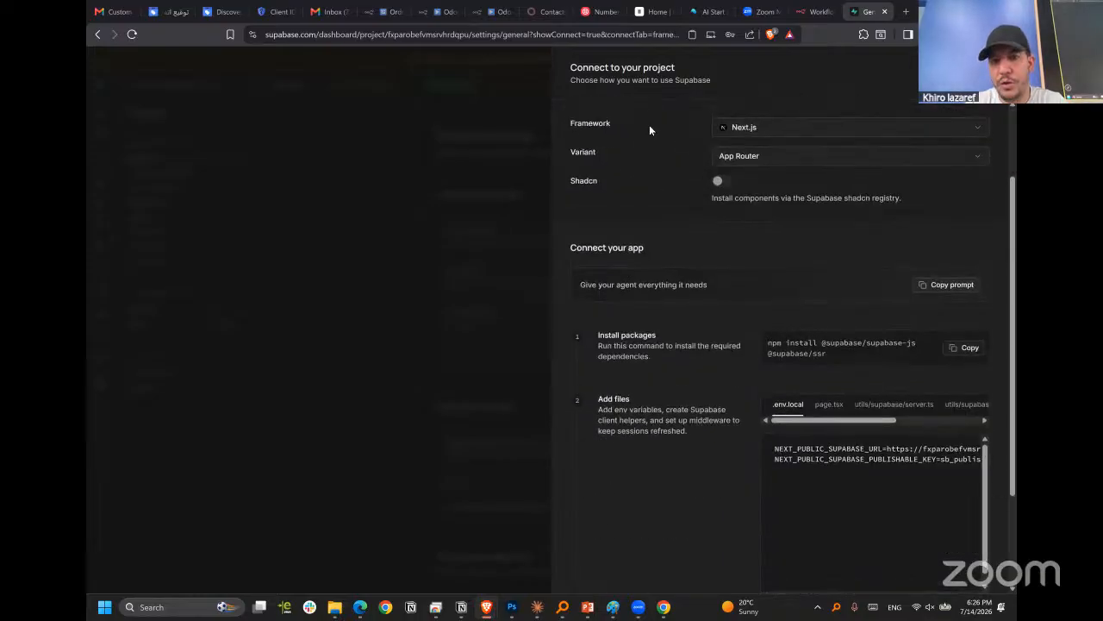
# Return to the Server connection instructions and examine the environment variables for the project URL and secret key.
pyautogui.click(690, 148)
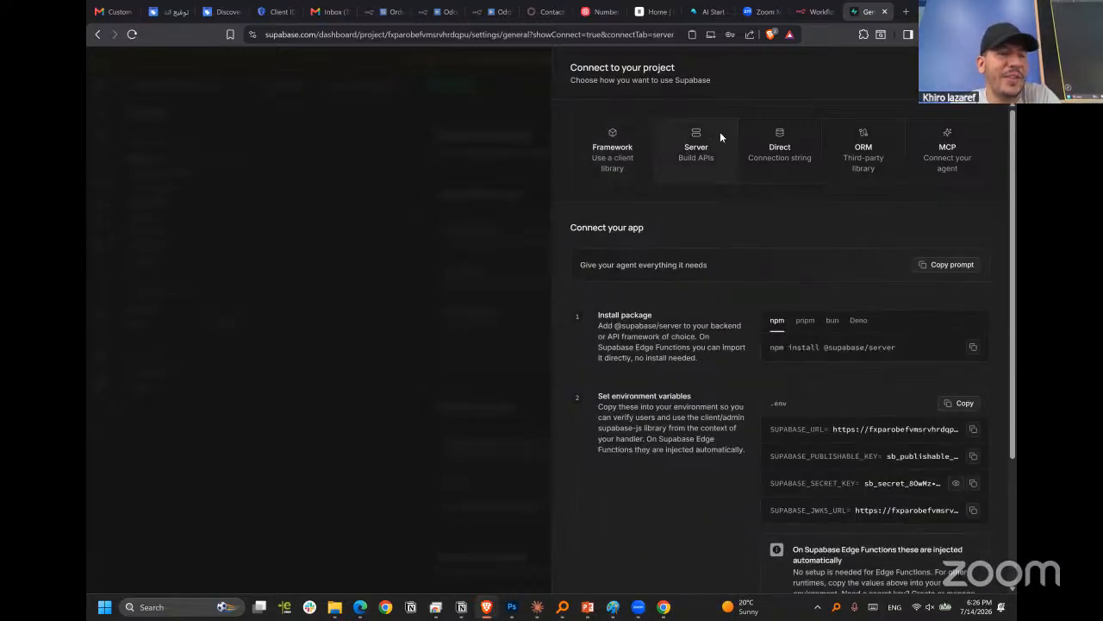
pyautogui.scroll(-1, 732, 293)
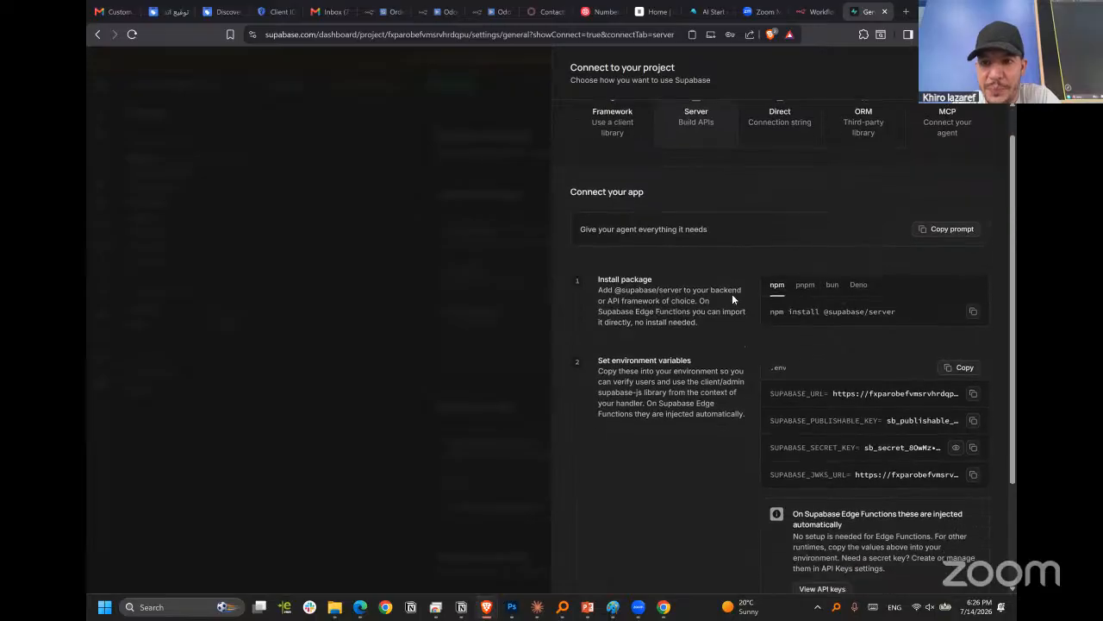
pyautogui.scroll(-2, 772, 287)
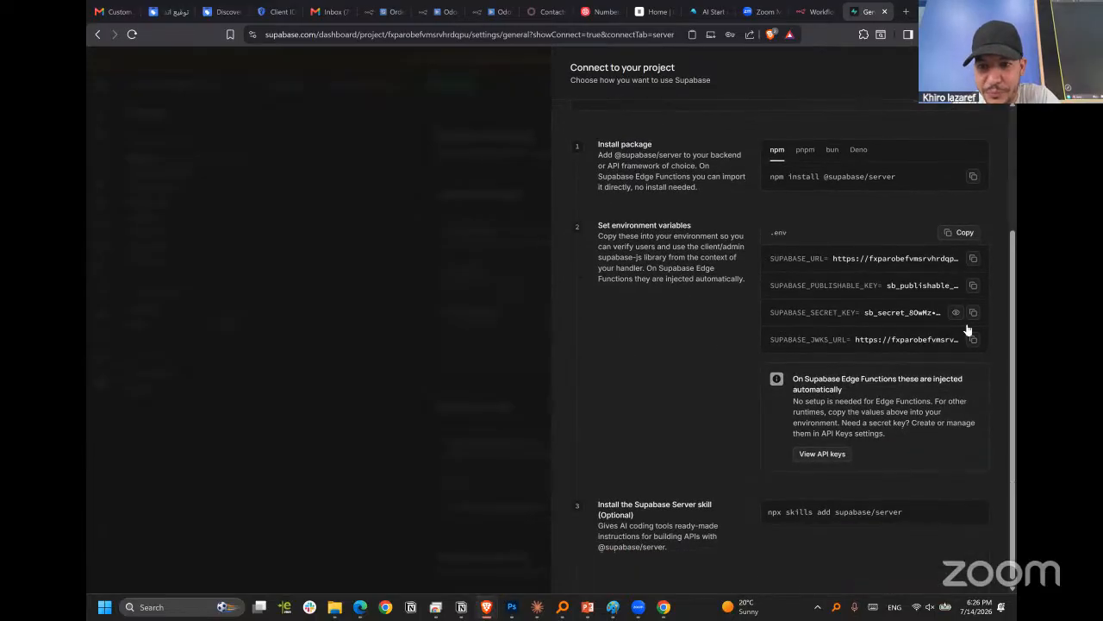
pyautogui.scroll(-1, 867, 397)
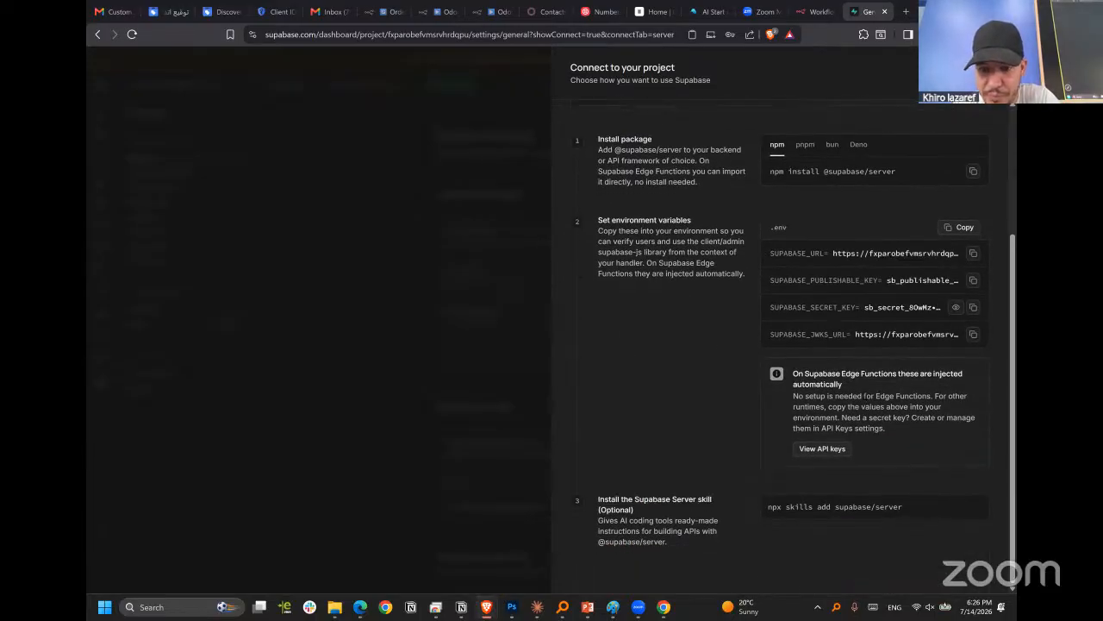
pyautogui.scroll(3, 866, 397)
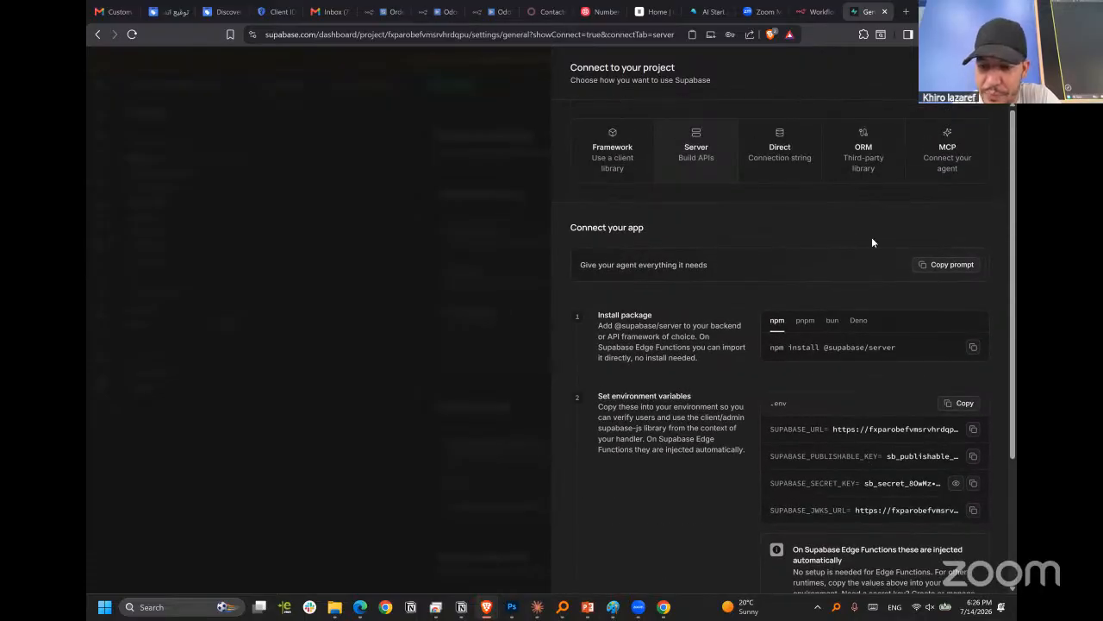
pyautogui.scroll(-2, 872, 238)
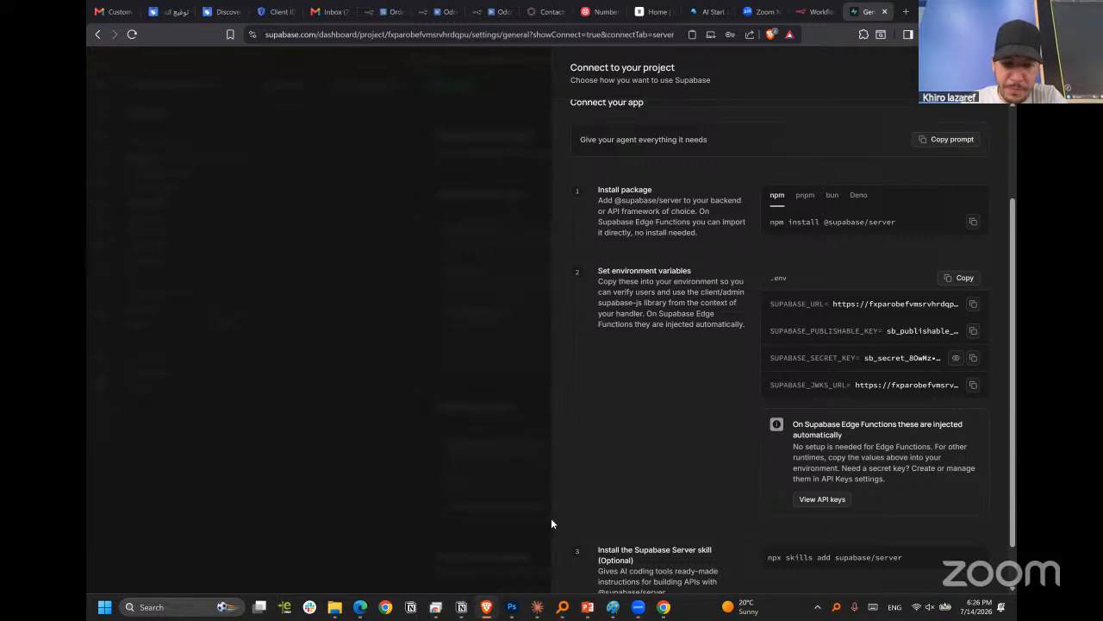
# Switch from Notion back to the Supabase window and close the project connection details.
pyautogui.click(487, 608)
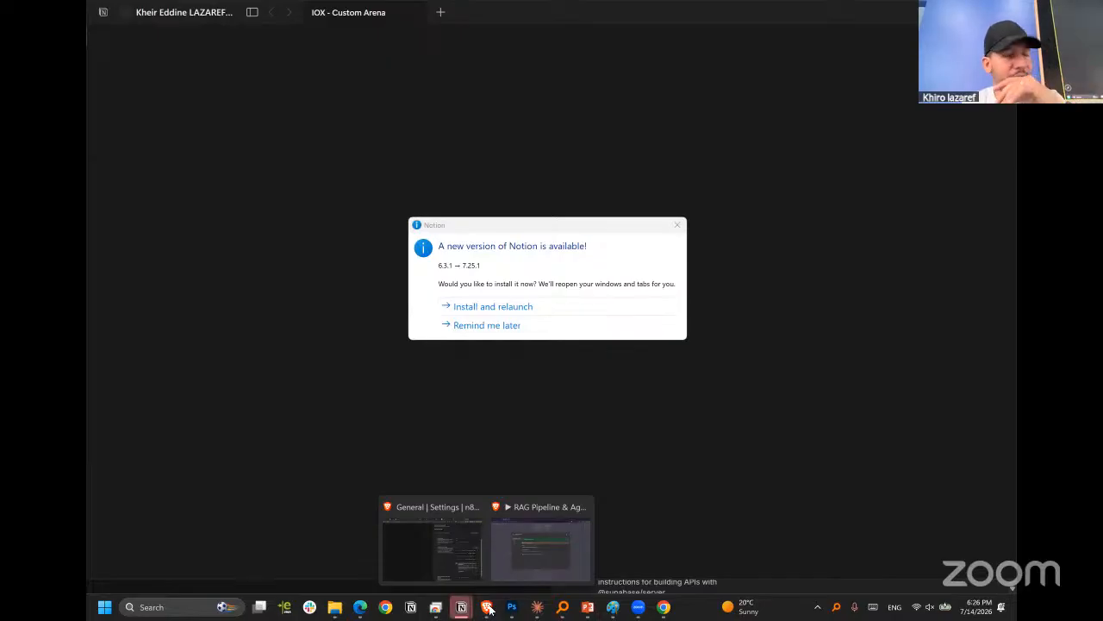
pyautogui.click(435, 525)
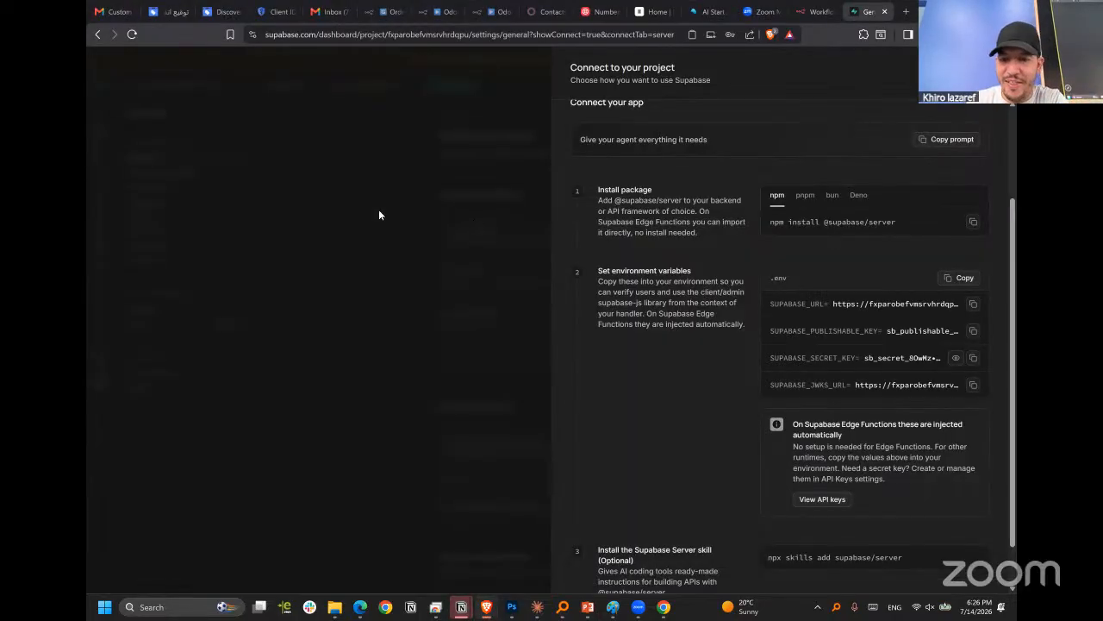
pyautogui.click(495, 166)
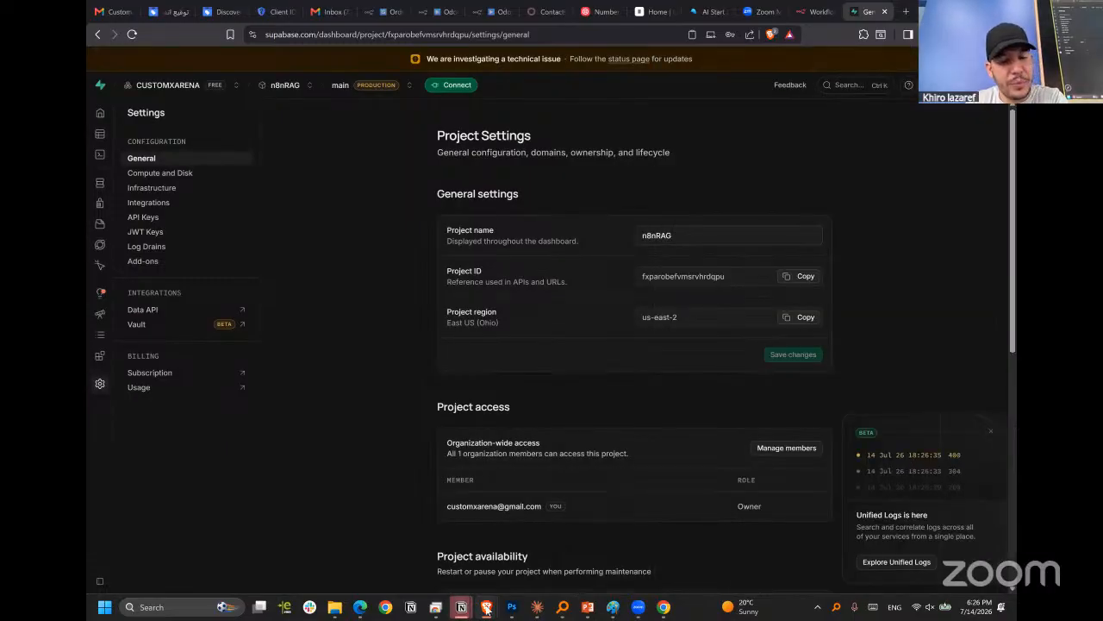
# Switch to the n8n window and close the Supabase account 2 credential, leaving the vector store node's settings open.
pyautogui.moveTo(487, 607)
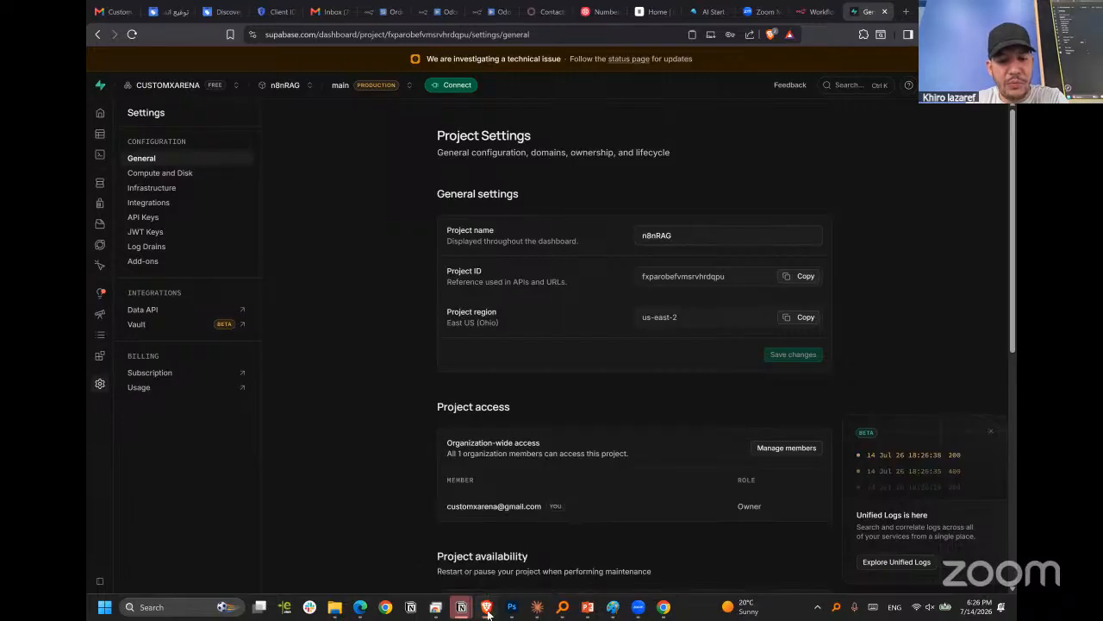
pyautogui.click(540, 539)
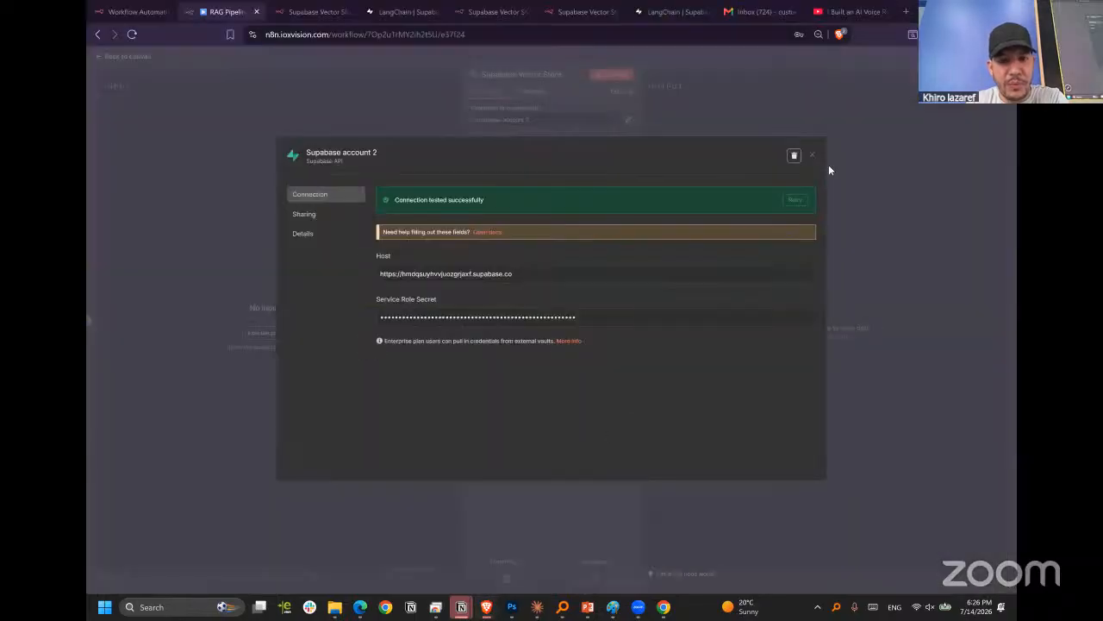
pyautogui.click(812, 158)
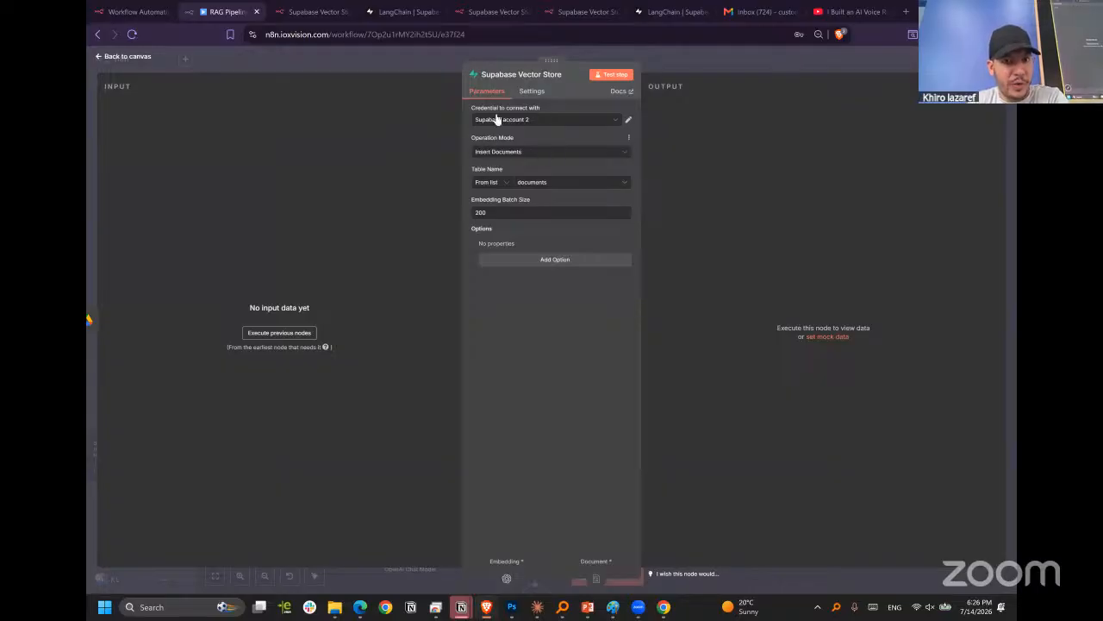
# Review the Supabase Vector Store node's choices for credential, operation mode and table name.
pyautogui.click(497, 125)
pyautogui.click(518, 124)
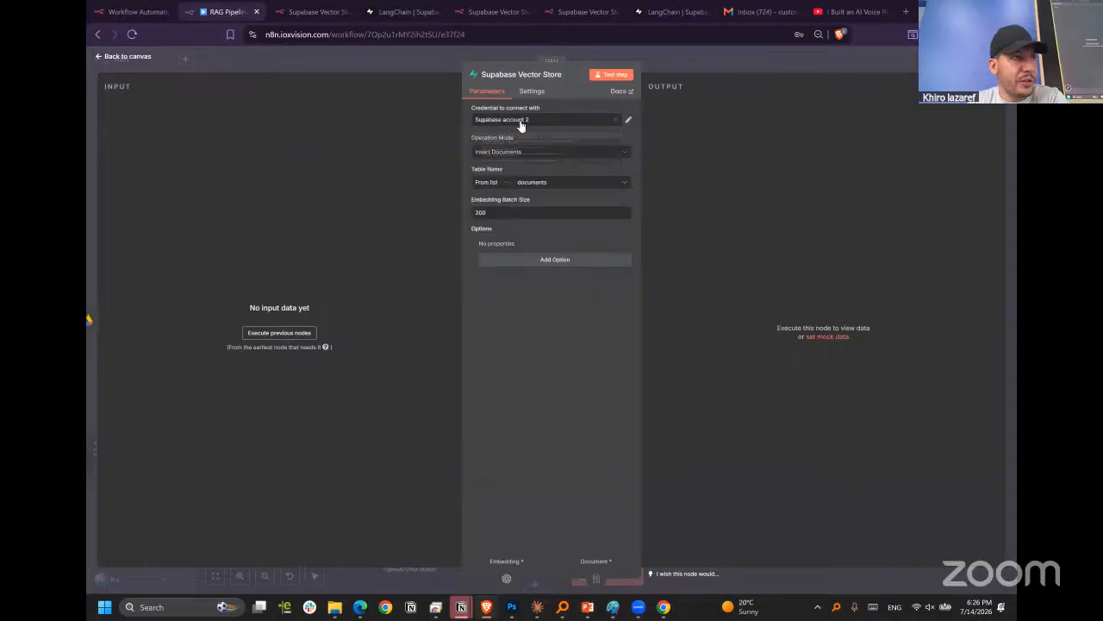
pyautogui.click(488, 155)
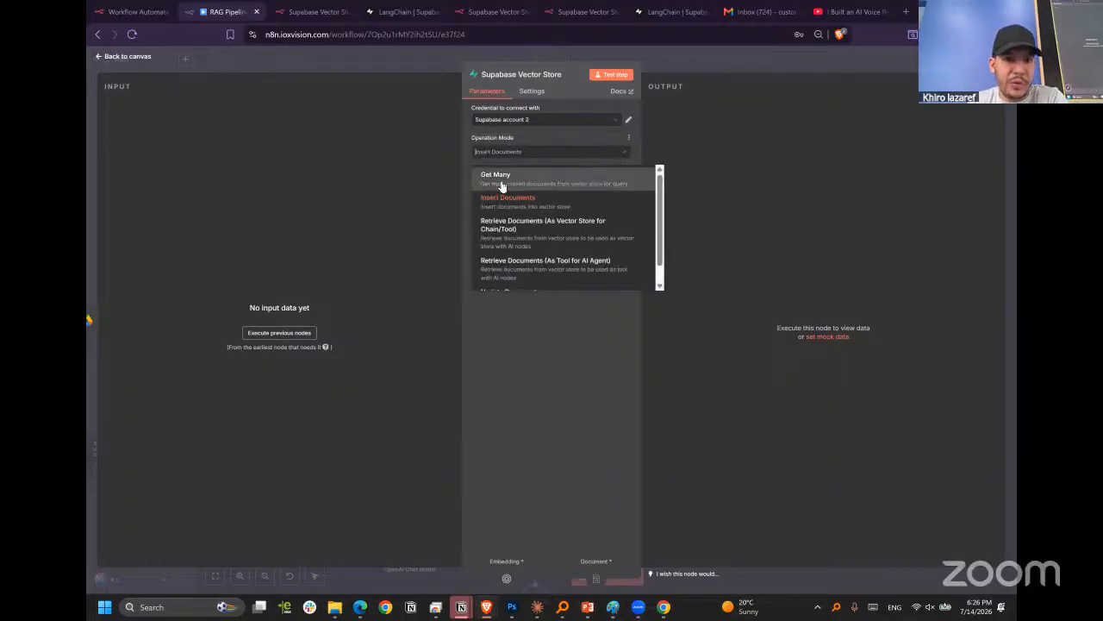
pyautogui.click(542, 155)
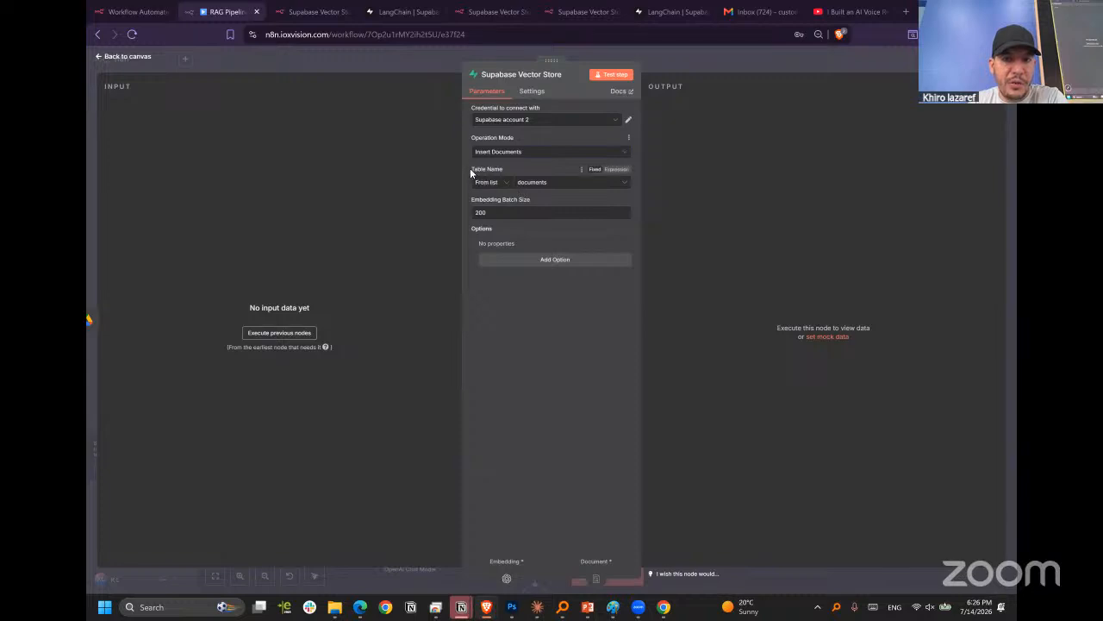
pyautogui.click(546, 183)
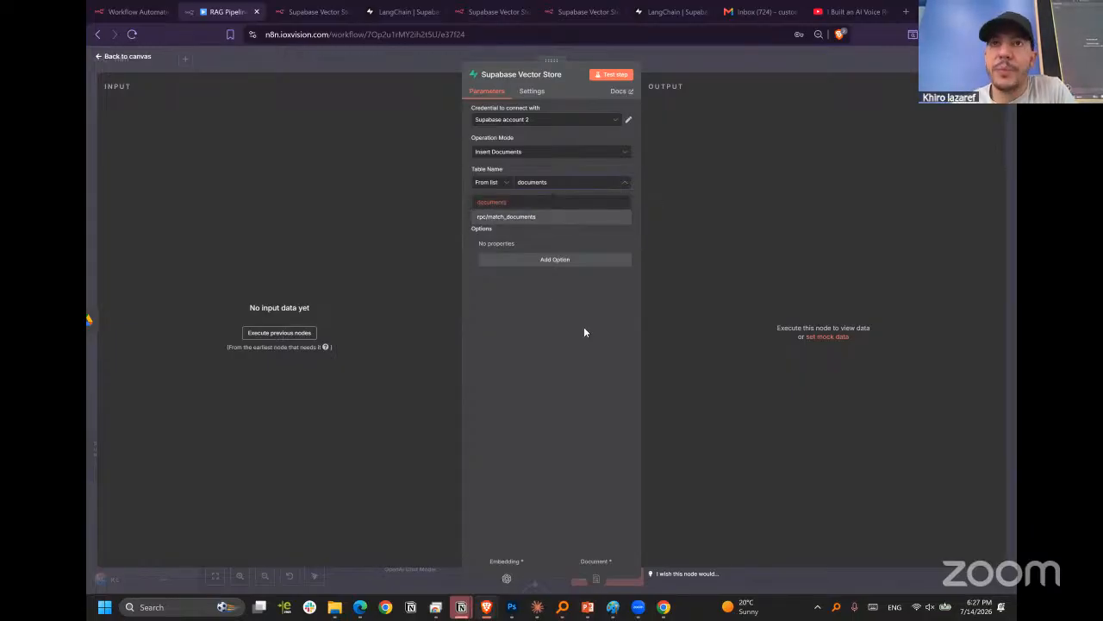
pyautogui.click(594, 290)
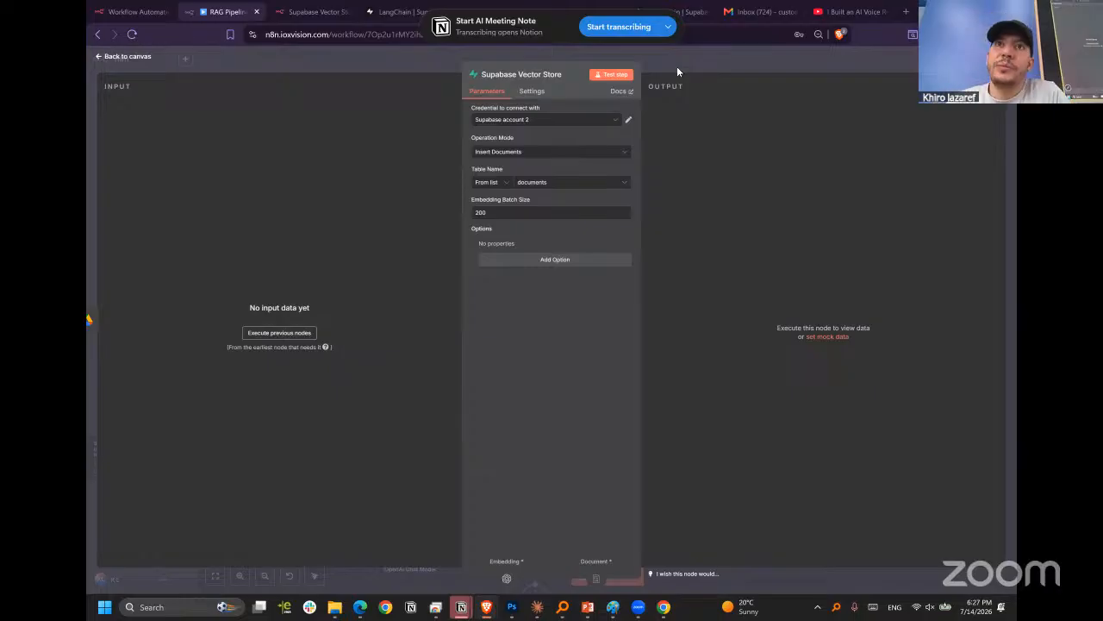
# Check the vector store node's credential choices again and inspect its embedding batch size.
pyautogui.click(535, 126)
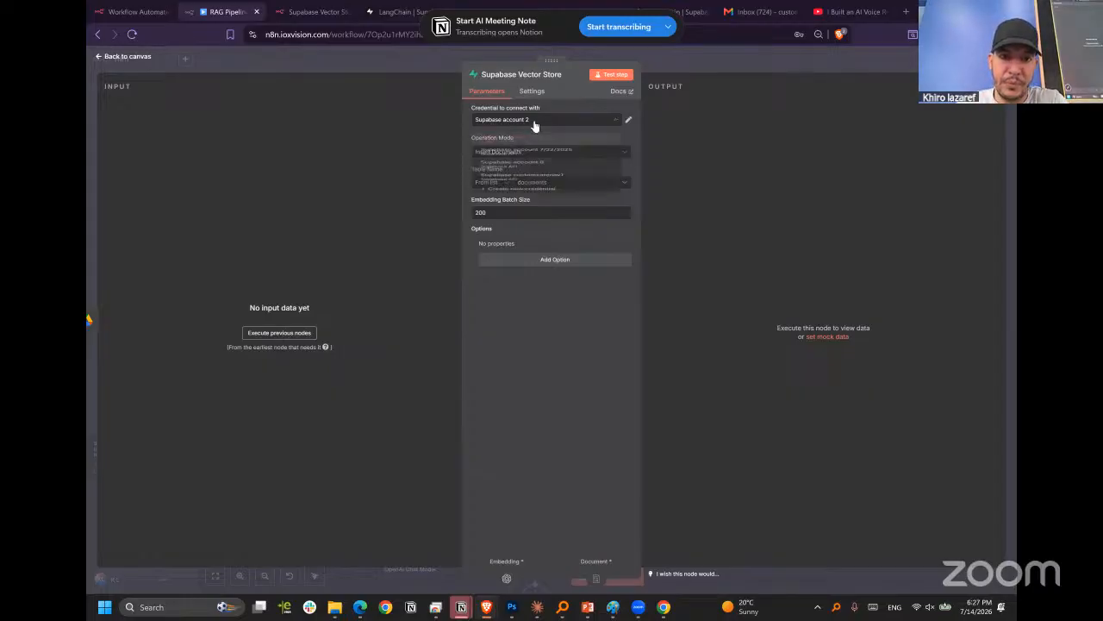
pyautogui.click(543, 122)
pyautogui.click(543, 126)
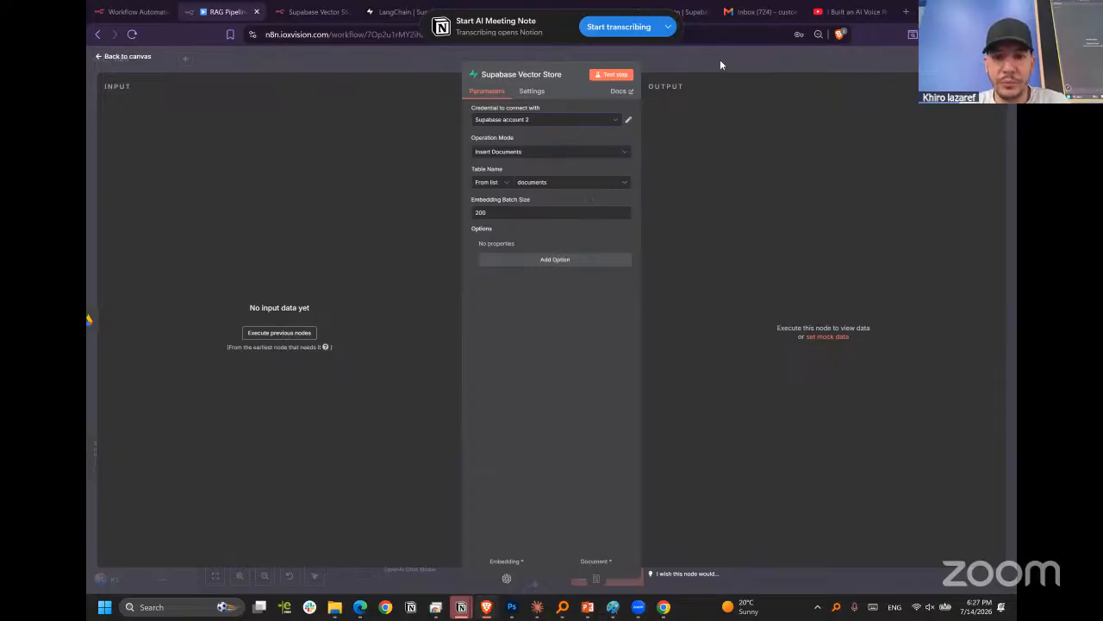
pyautogui.click(505, 213)
pyautogui.moveTo(522, 212); pyautogui.dragTo(447, 214)
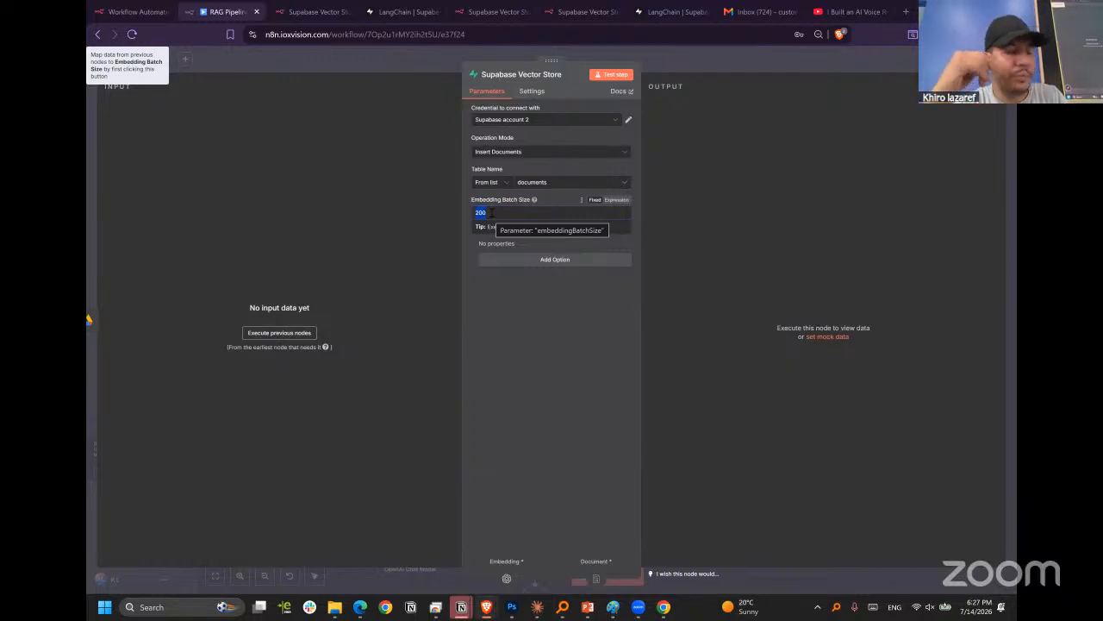
pyautogui.click(575, 358)
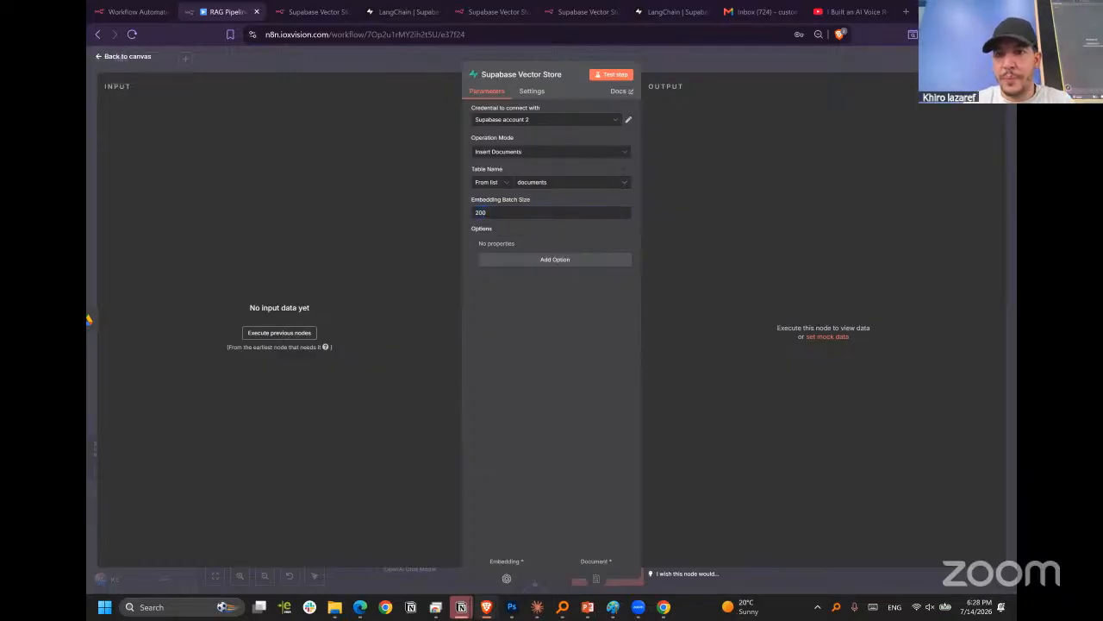
# Open ChatGPT in a new browser tab.
pyautogui.click(905, 11)
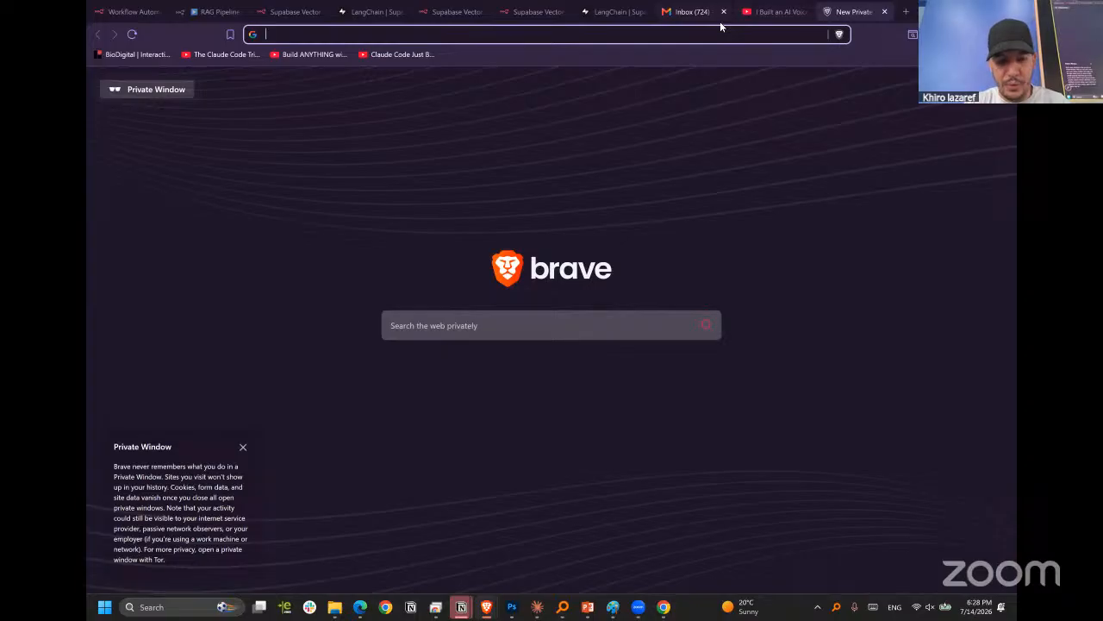
pyautogui.write('ch')
pyautogui.press('Right')
pyautogui.press('Return')
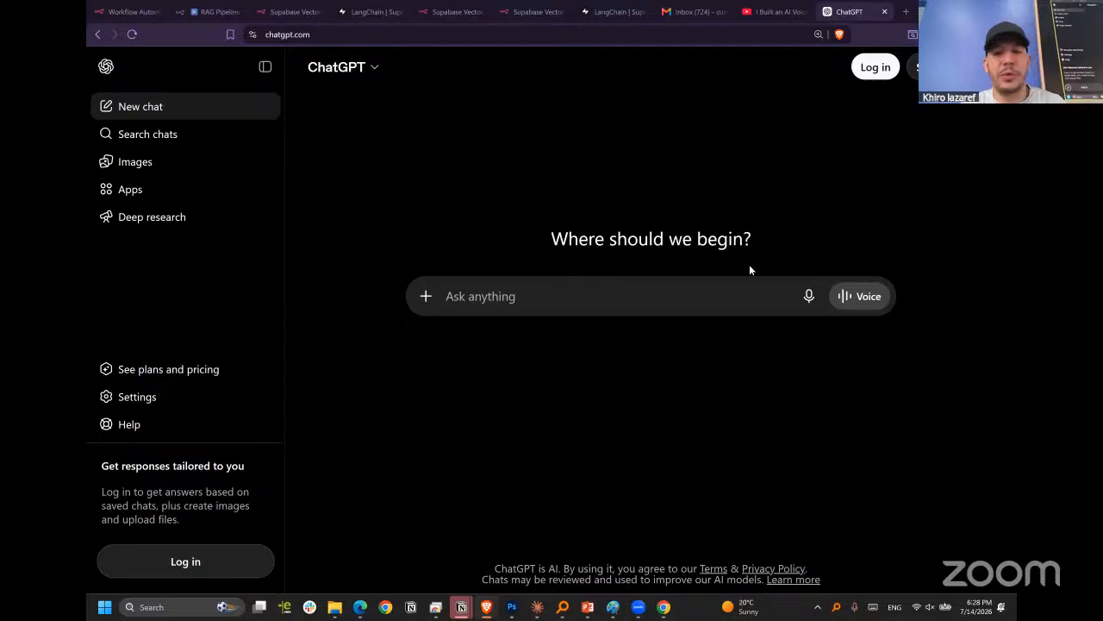
# Log in to ChatGPT and collapse its sidebar.
pyautogui.click(873, 68)
pyautogui.click(867, 75)
pyautogui.click(867, 75)
pyautogui.click(523, 256)
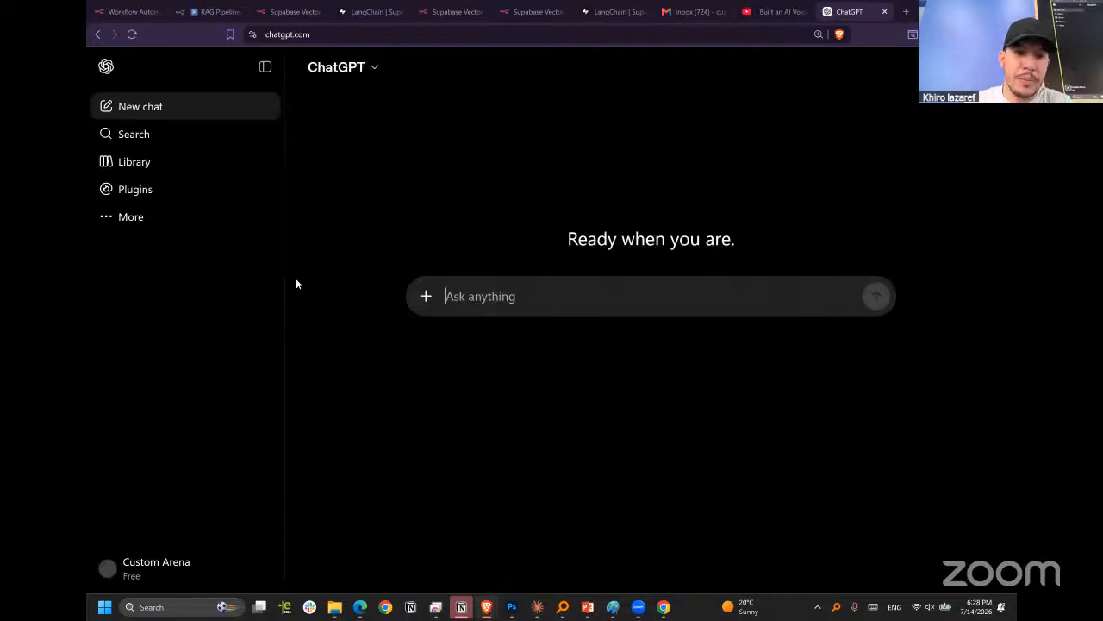
pyautogui.click(265, 69)
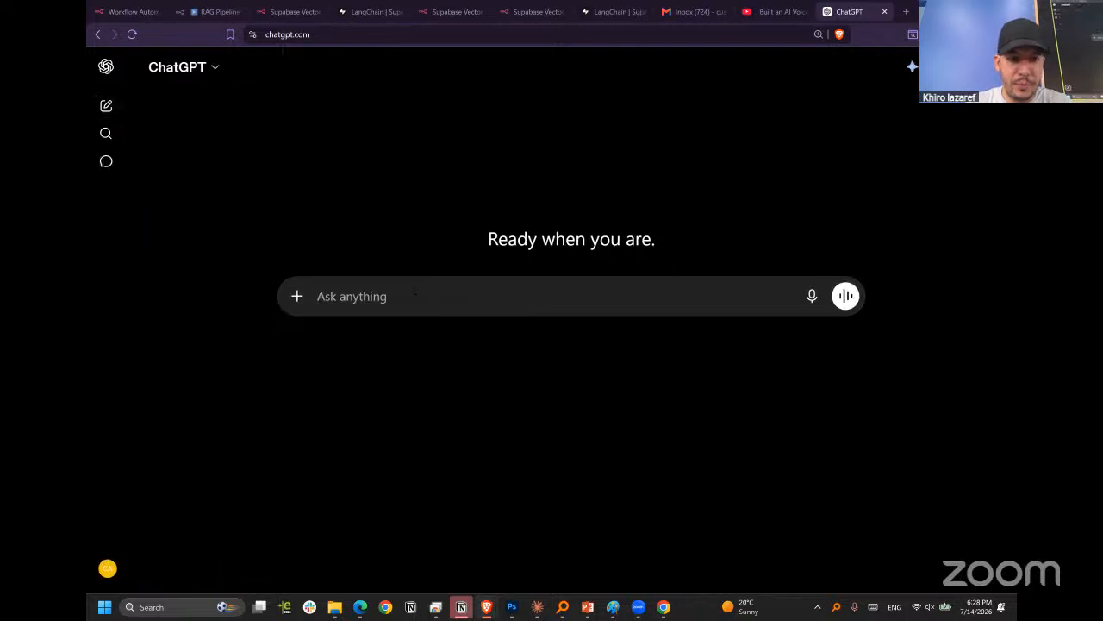
# Begin the ChatGPT prompt with "generate a pdf file that contain all inforrmation needed for my business".
pyautogui.write('gene')
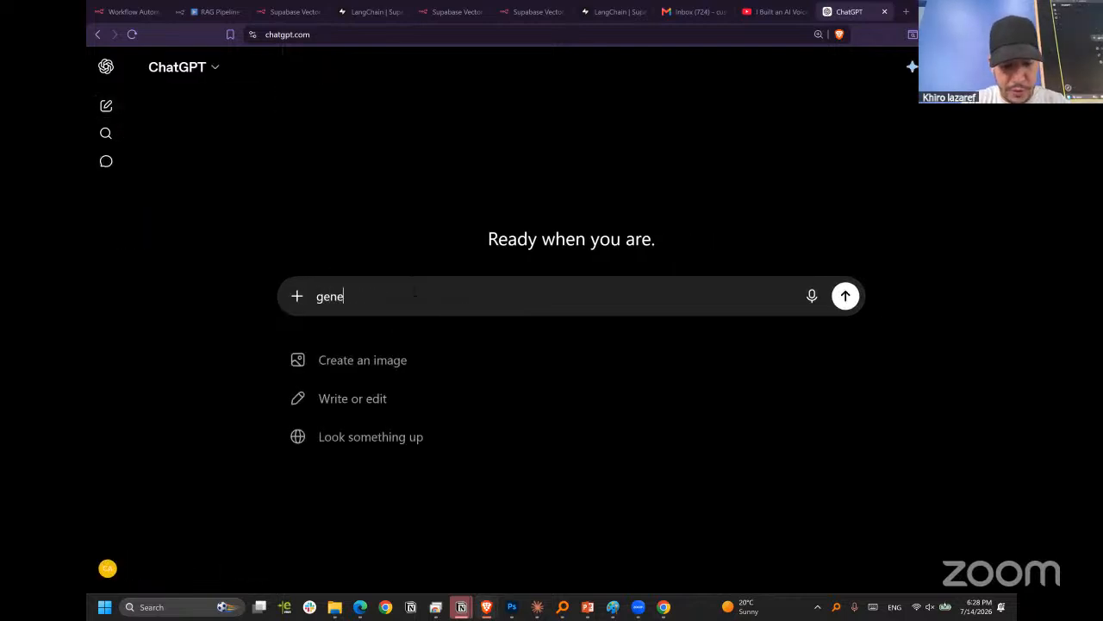
pyautogui.write('rate a pdf')
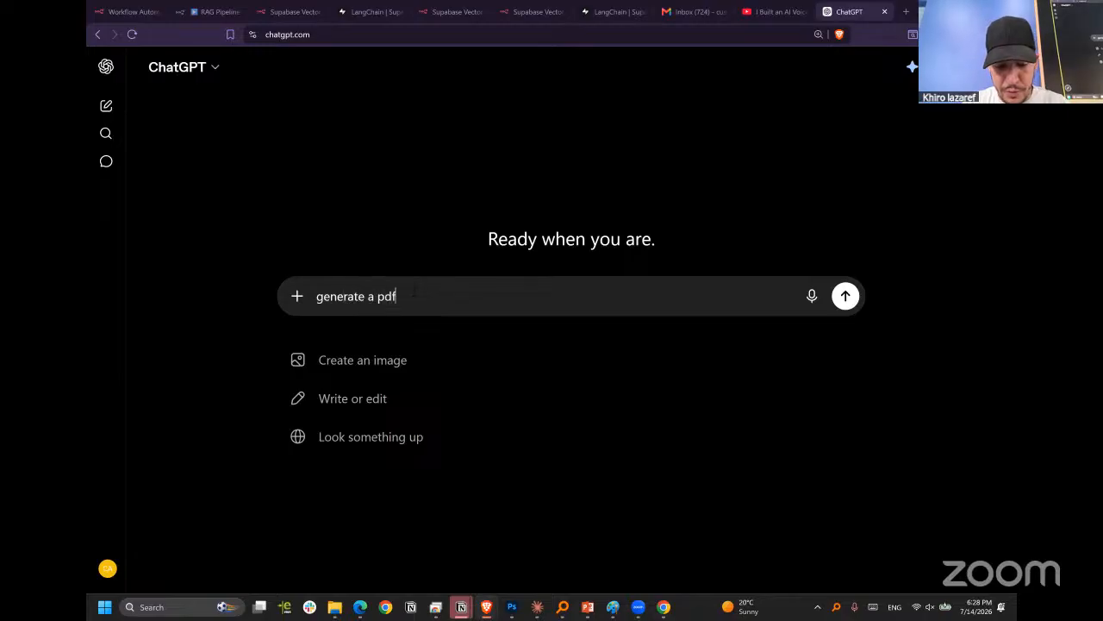
pyautogui.write(' file that ')
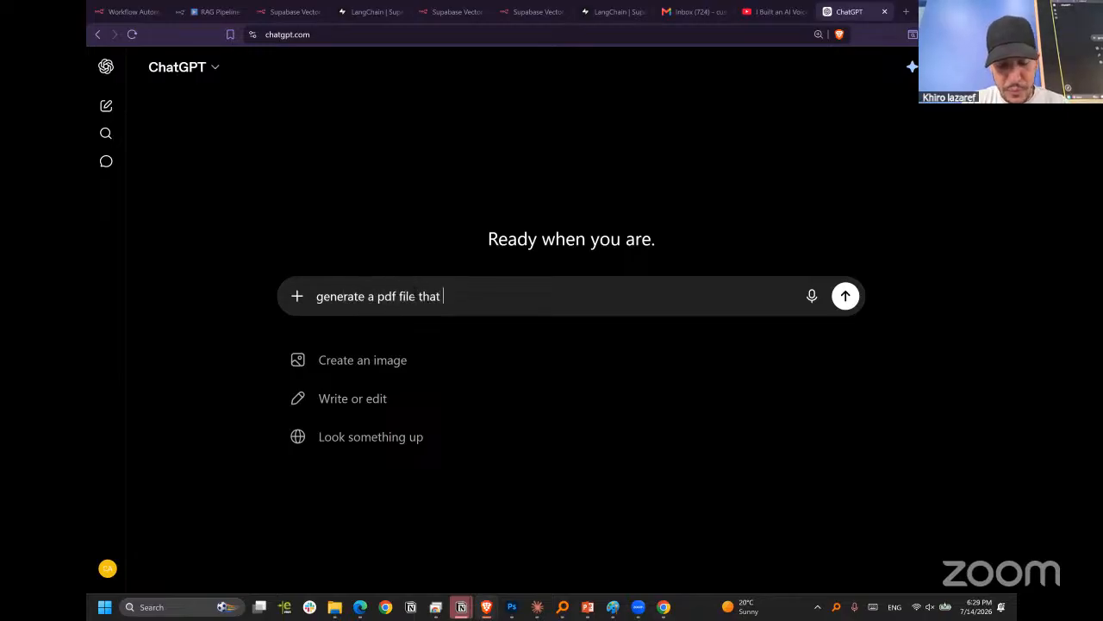
pyautogui.write('contai')
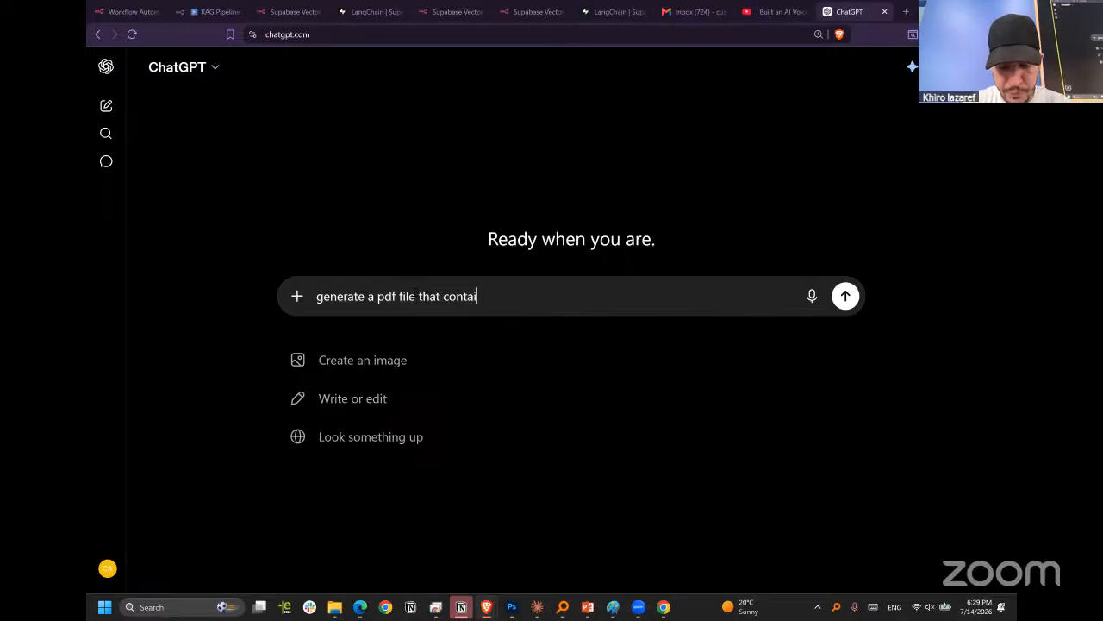
pyautogui.write('n all inforrmatio')
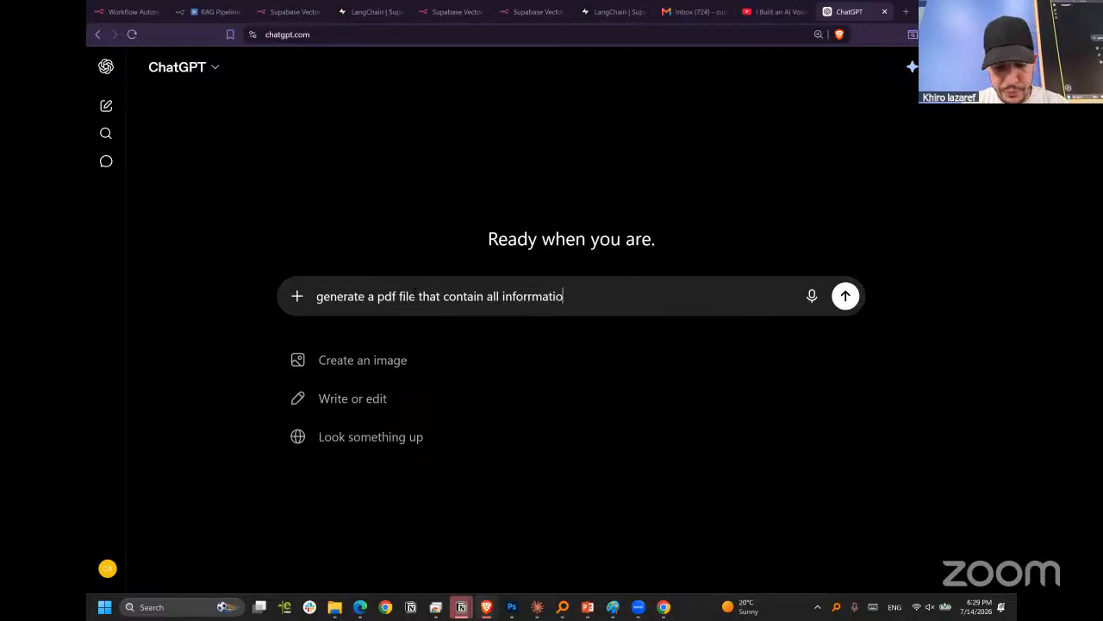
pyautogui.write('n needed')
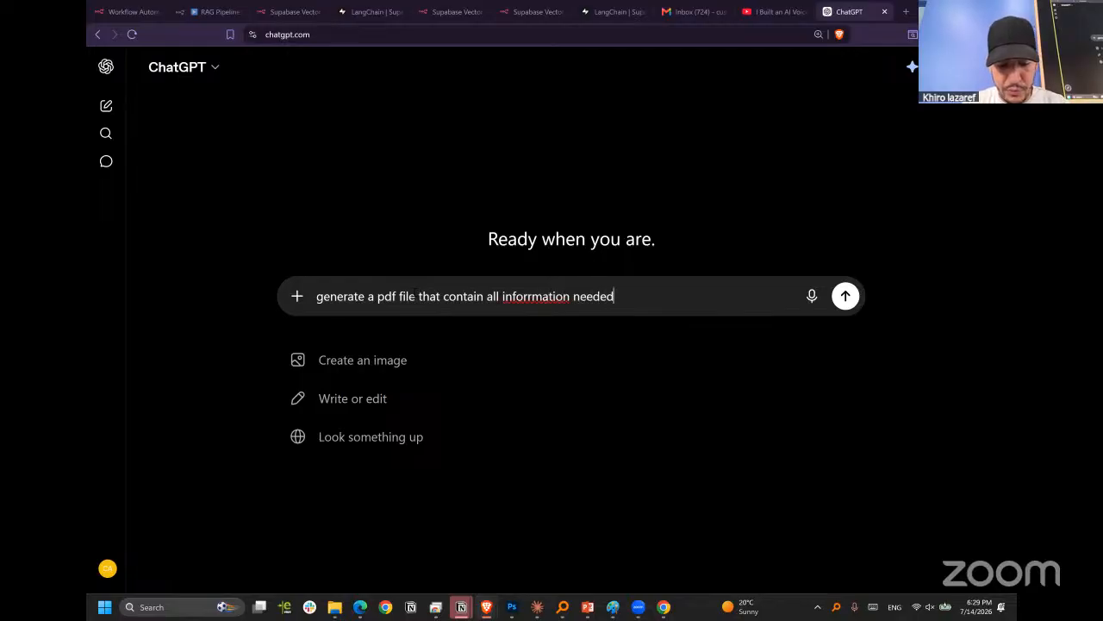
pyautogui.write(' for m')
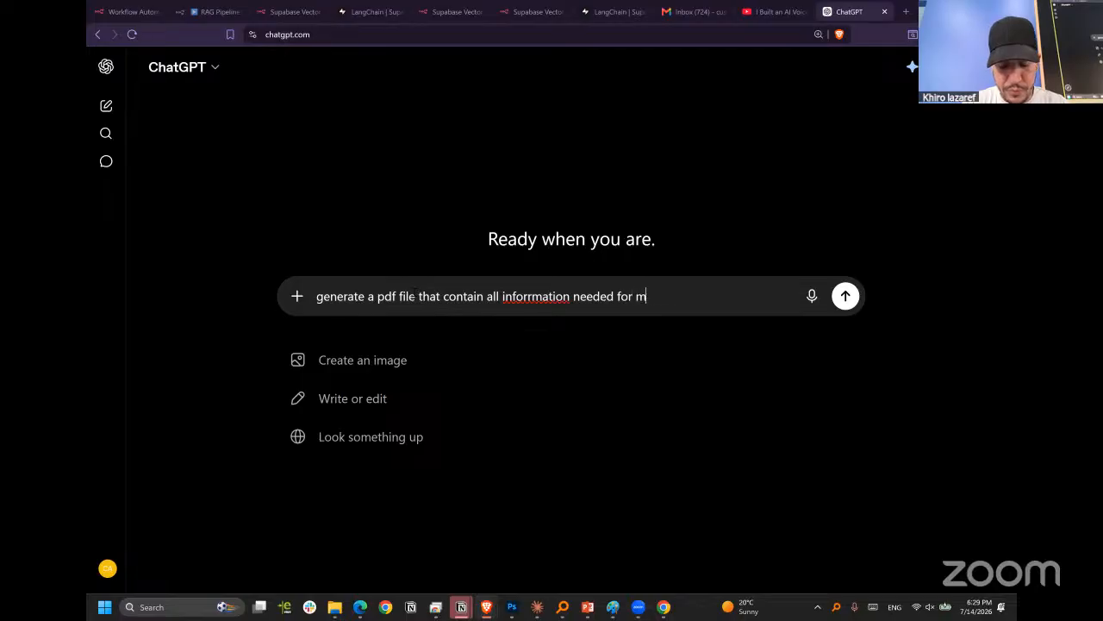
pyautogui.write('y bus')
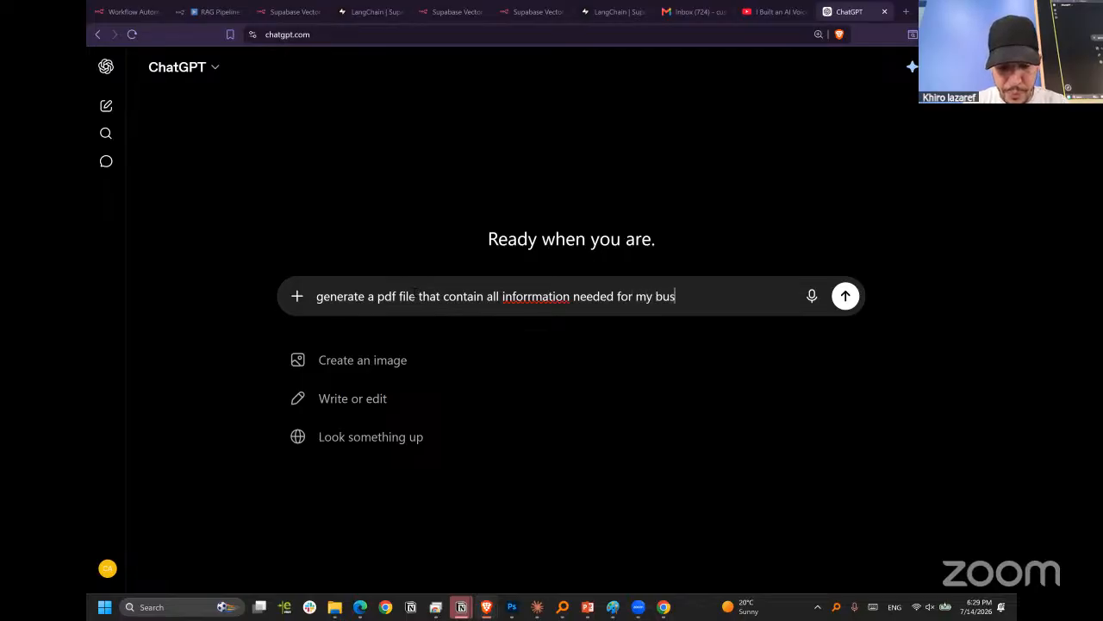
pyautogui.write('iness ()')
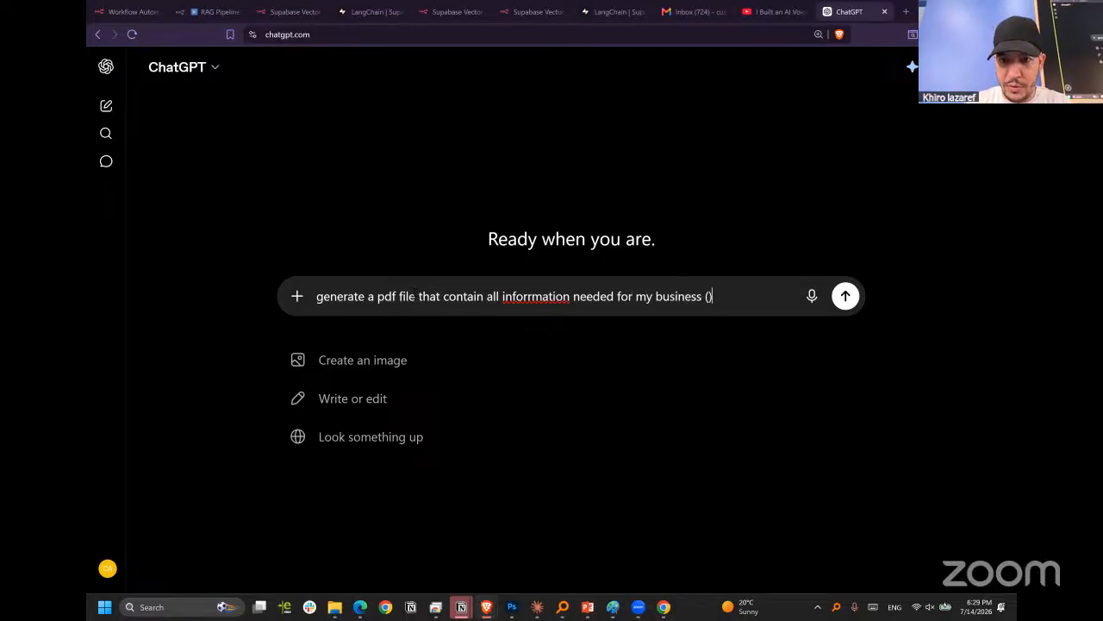
# Try qualifying the business in the prompt with "(ai agency)".
pyautogui.press('Left')
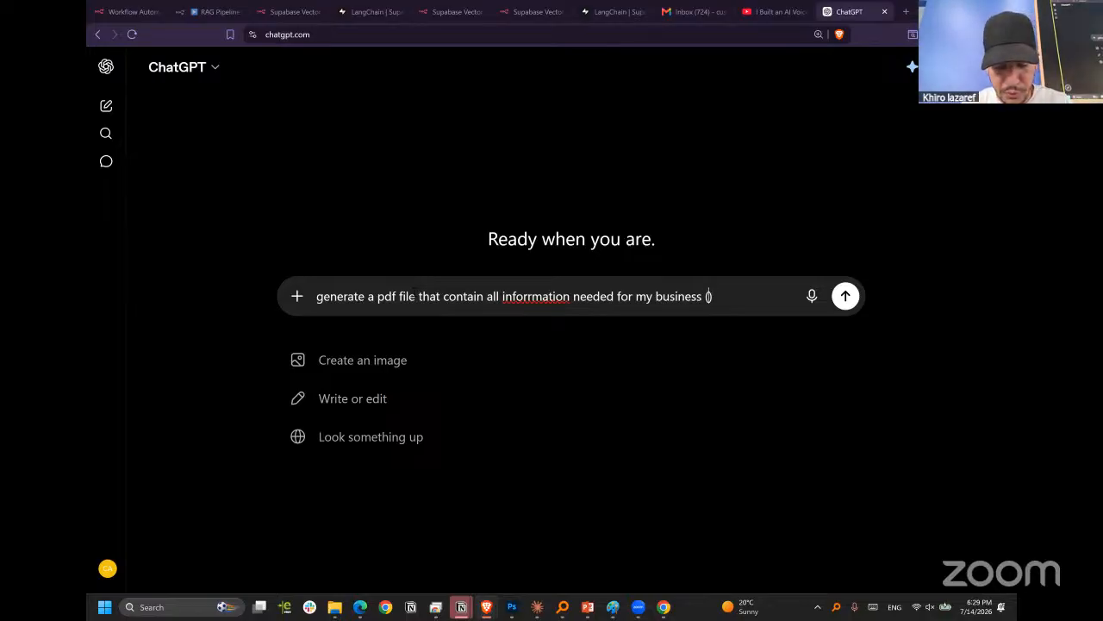
pyautogui.write('Cust')
pyautogui.write('om')
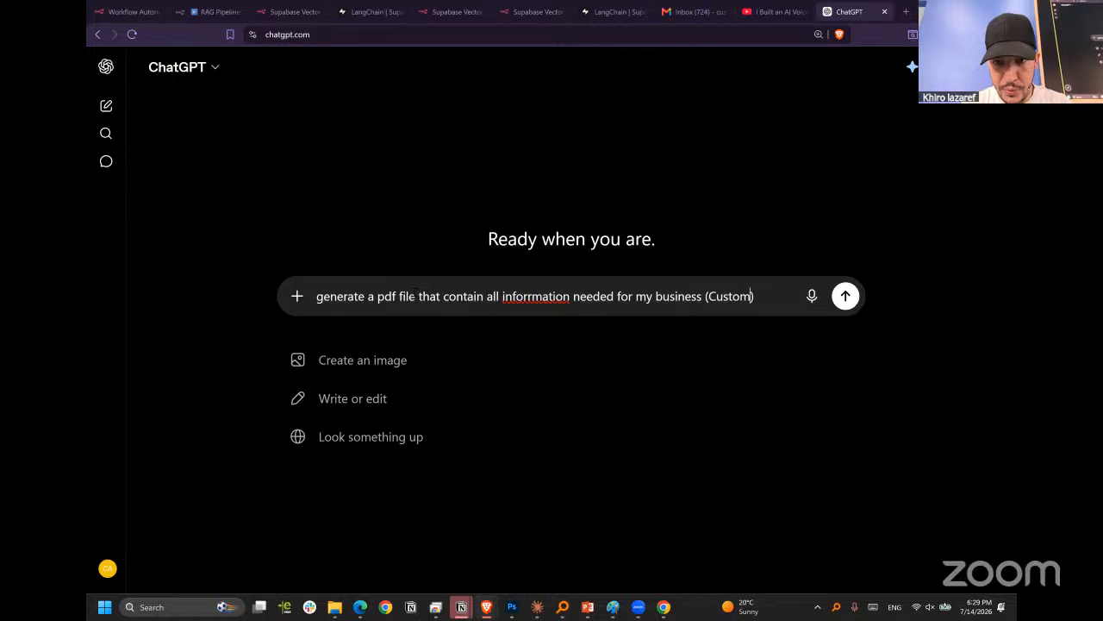
pyautogui.hotkey('ctrl', 'shift', 'Left')
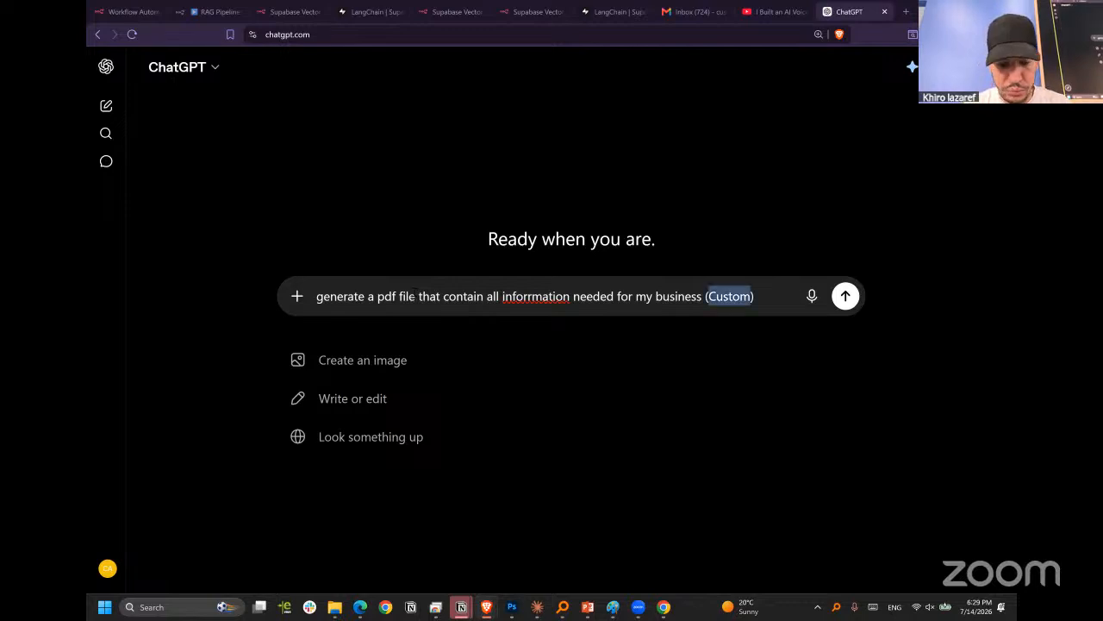
pyautogui.write('ai agenc')
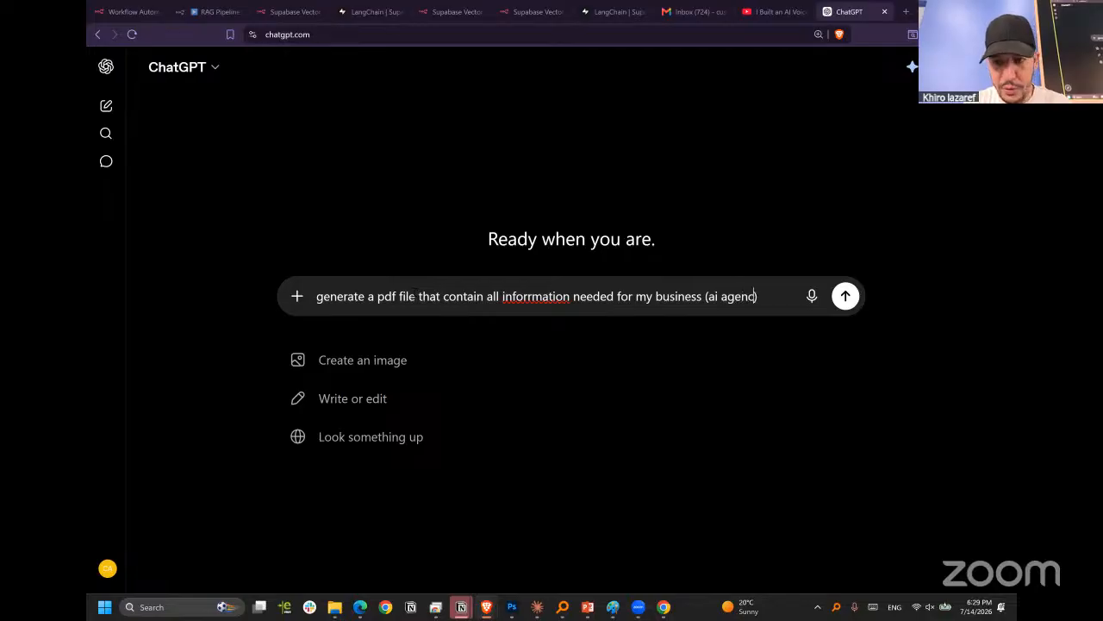
pyautogui.write('y')
pyautogui.press('BackSpace')
pyautogui.press('Right')
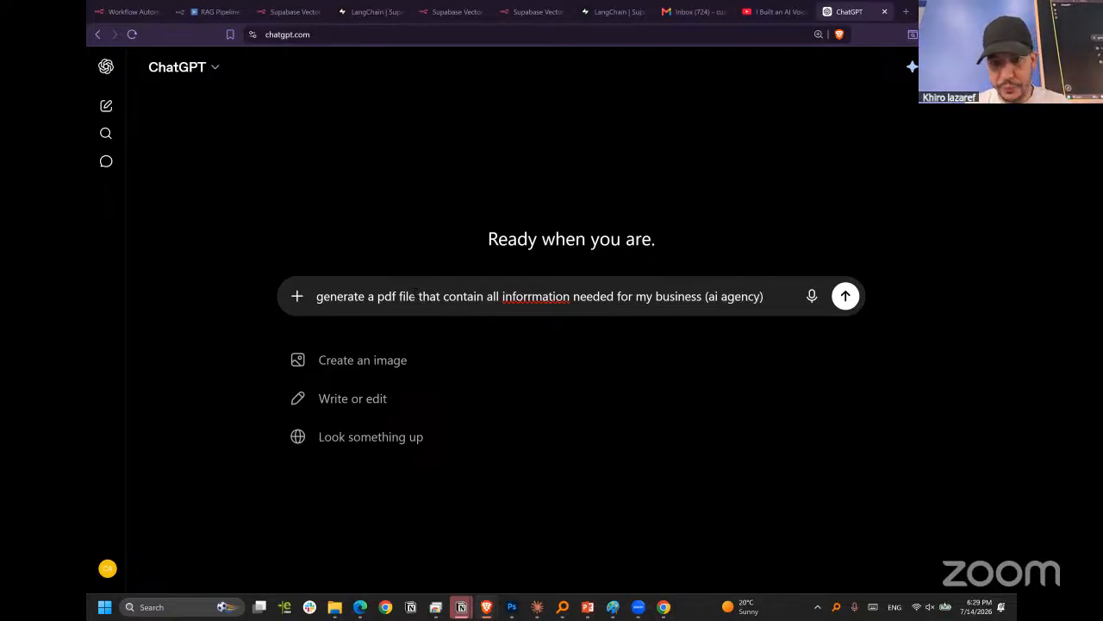
# Replace the parenthesised qualifier in the prompt with "as an ai agency ,".
pyautogui.click(707, 296)
pyautogui.press('Delete')
pyautogui.write('as an ai')
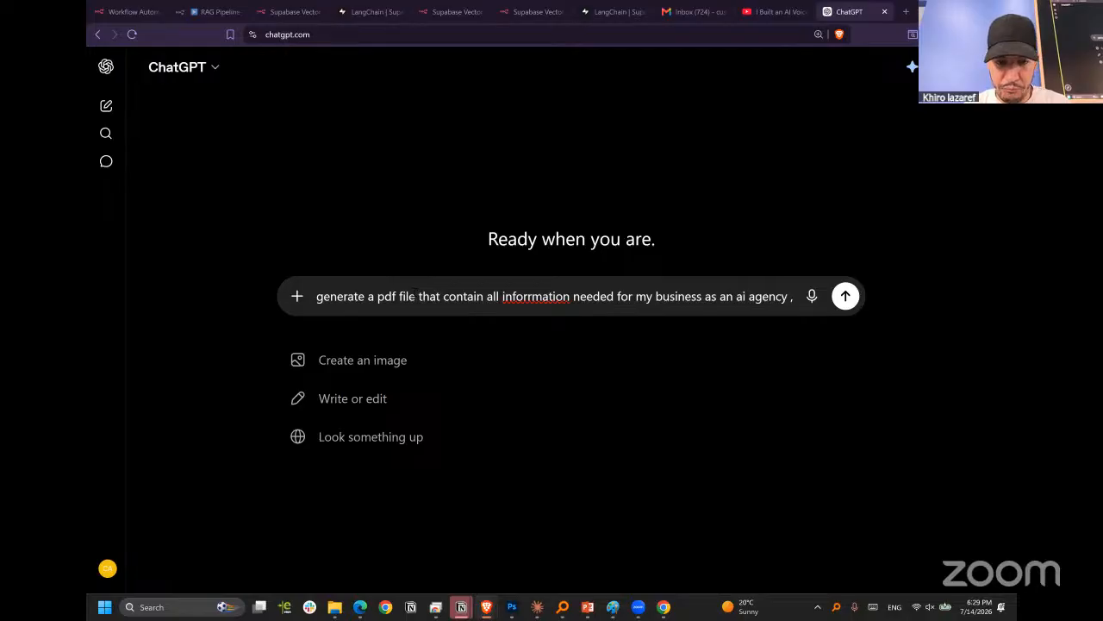
pyautogui.write(' agency , and fill it wit')
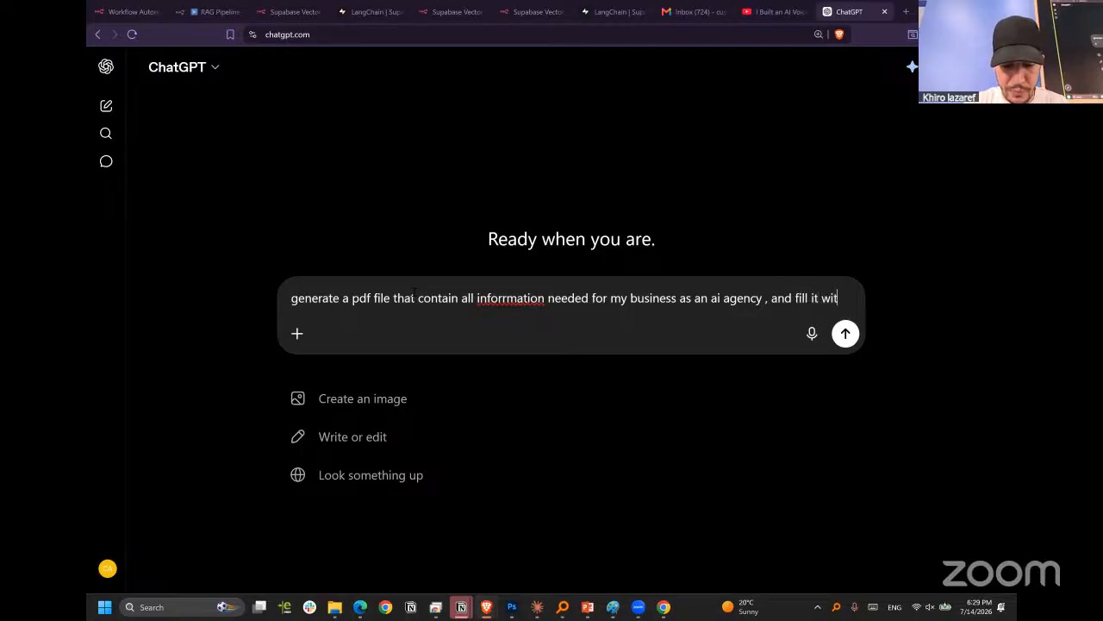
pyautogui.write('h a dummy ')
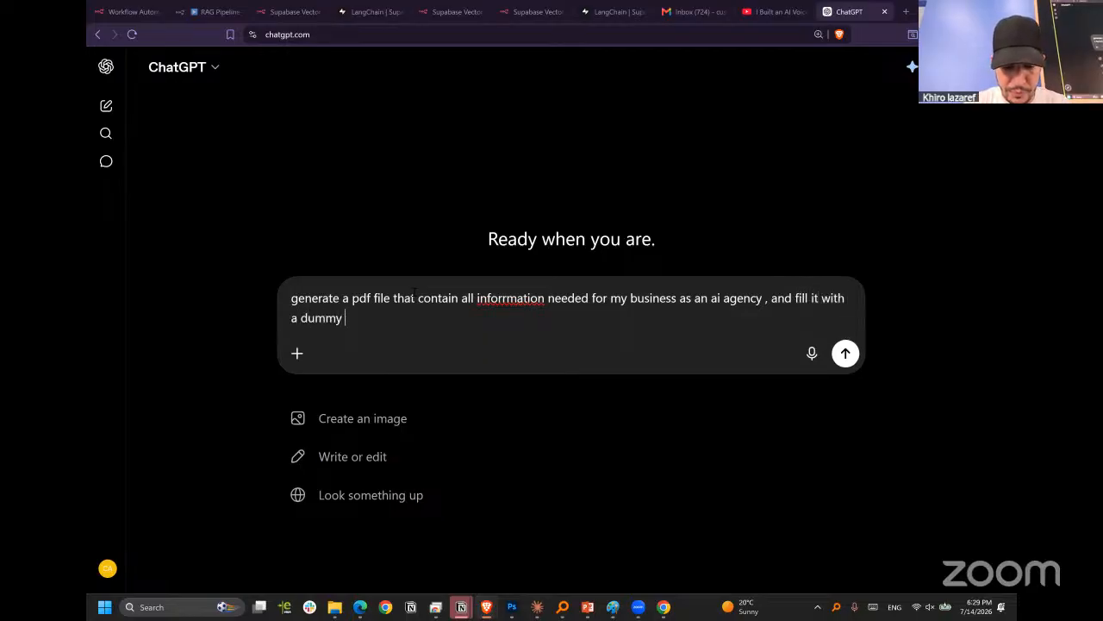
pyautogui.write('data looks like real , that doc i')
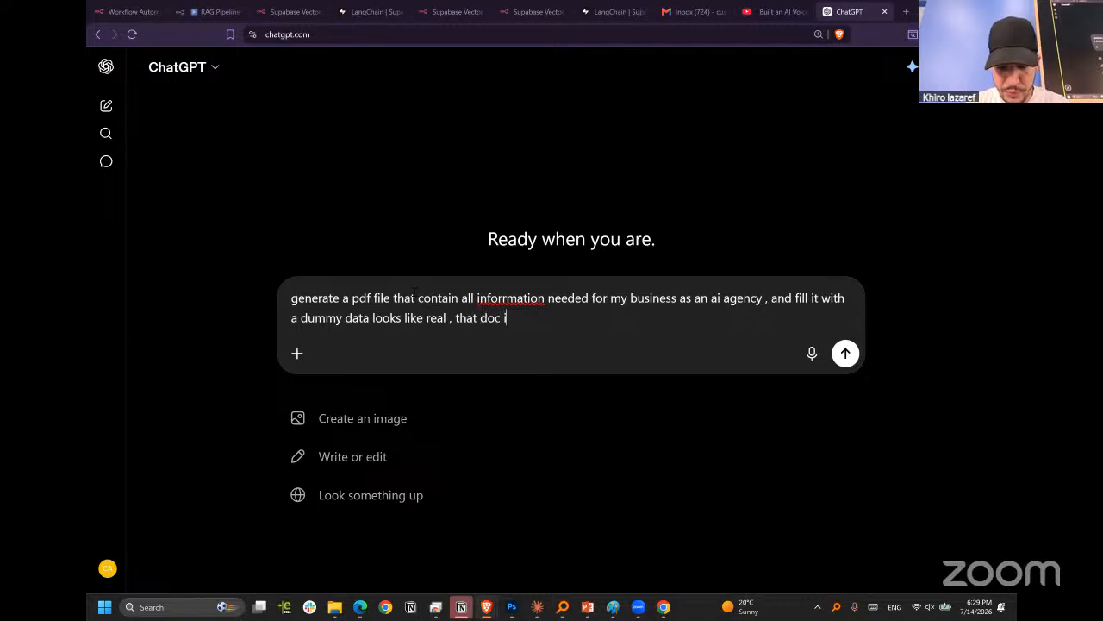
# Complete the prompt with "and fill it with a dummy data looks like real , that doc i'll use it for my rag system" and submit it.
pyautogui.write('us')
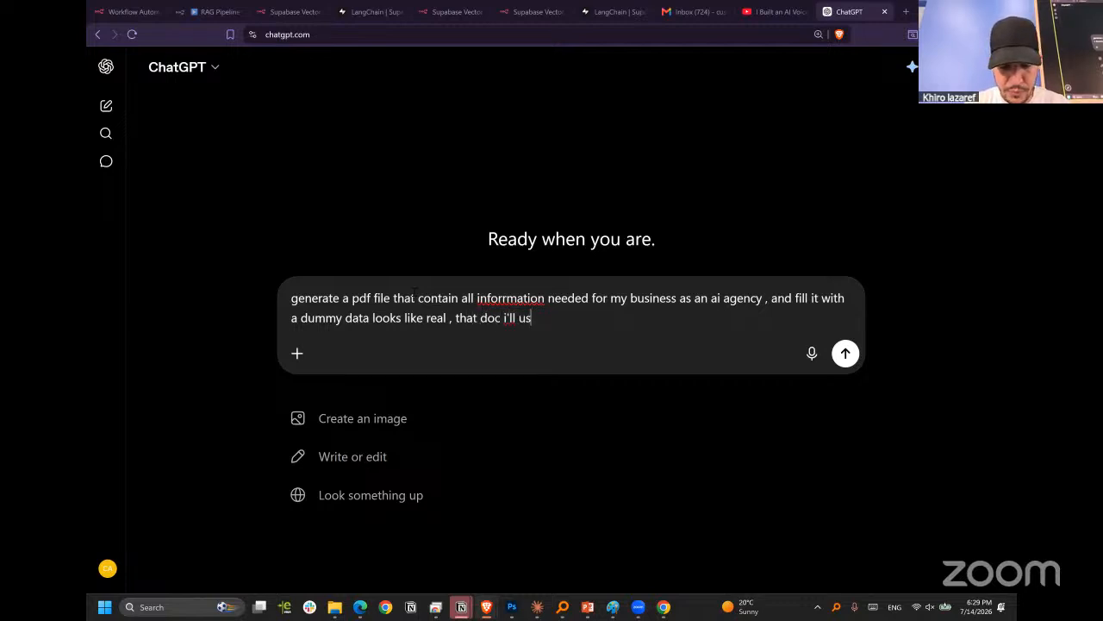
pyautogui.write('e it for my rag')
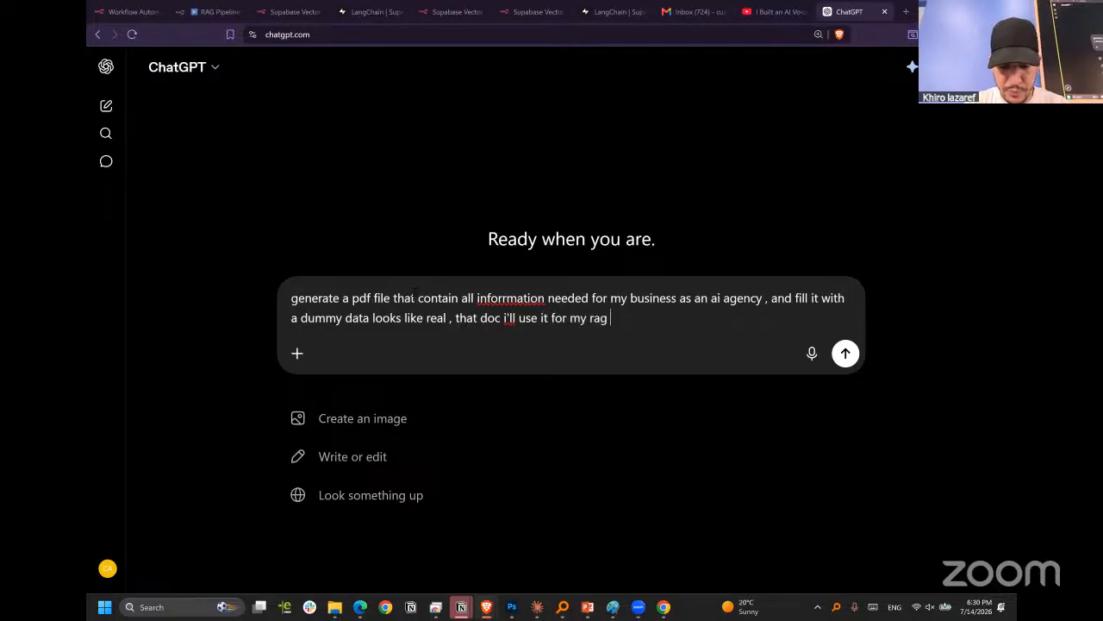
pyautogui.write(' system')
pyautogui.press('Return')
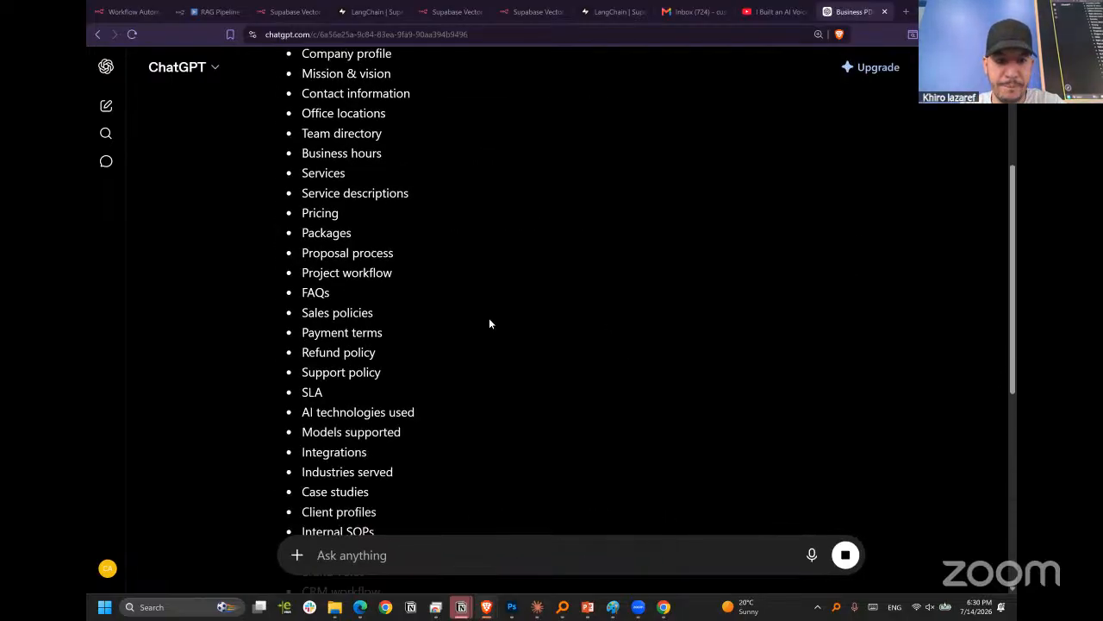
# Dismiss the Codex promotion and send the follow-up message "go ahead and generate the PDF file".
pyautogui.scroll(3, 489, 323)
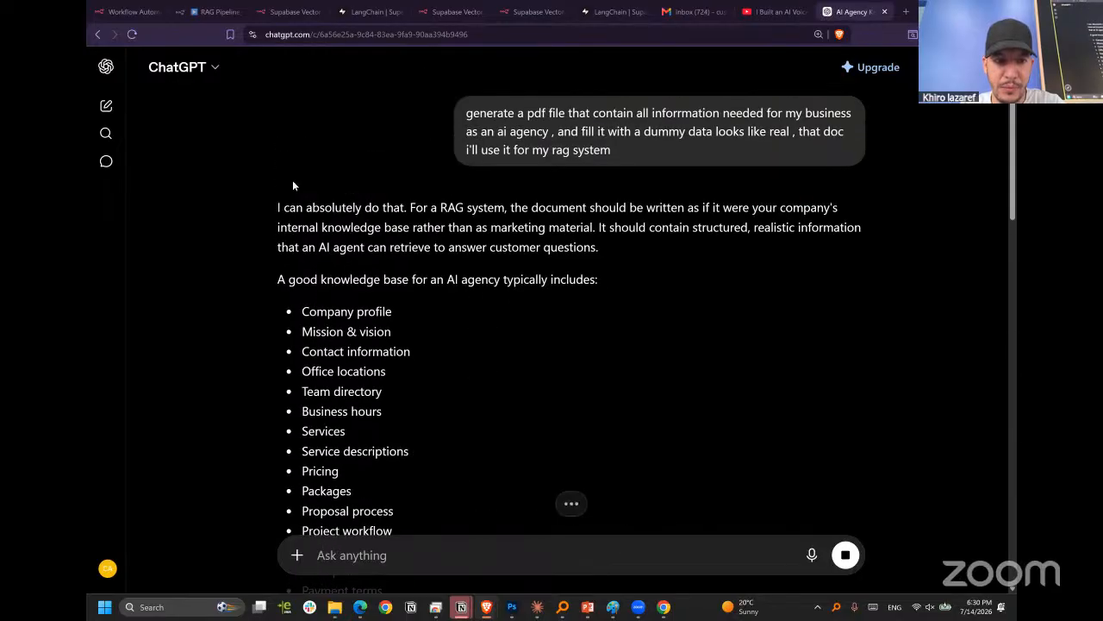
pyautogui.scroll(-12, 532, 360)
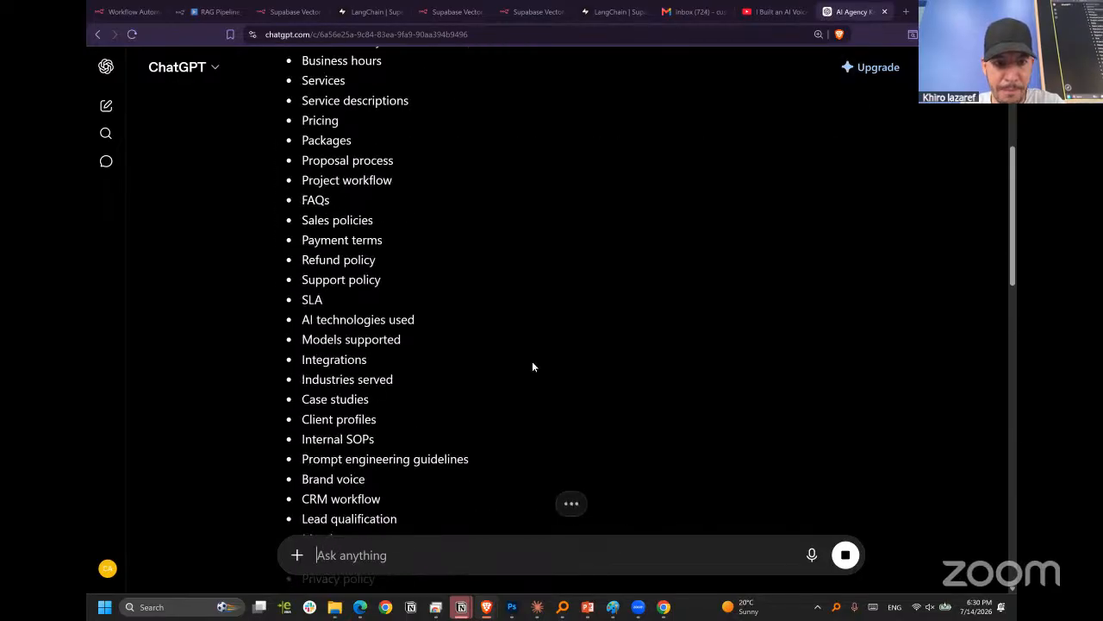
pyautogui.scroll(-10, 532, 361)
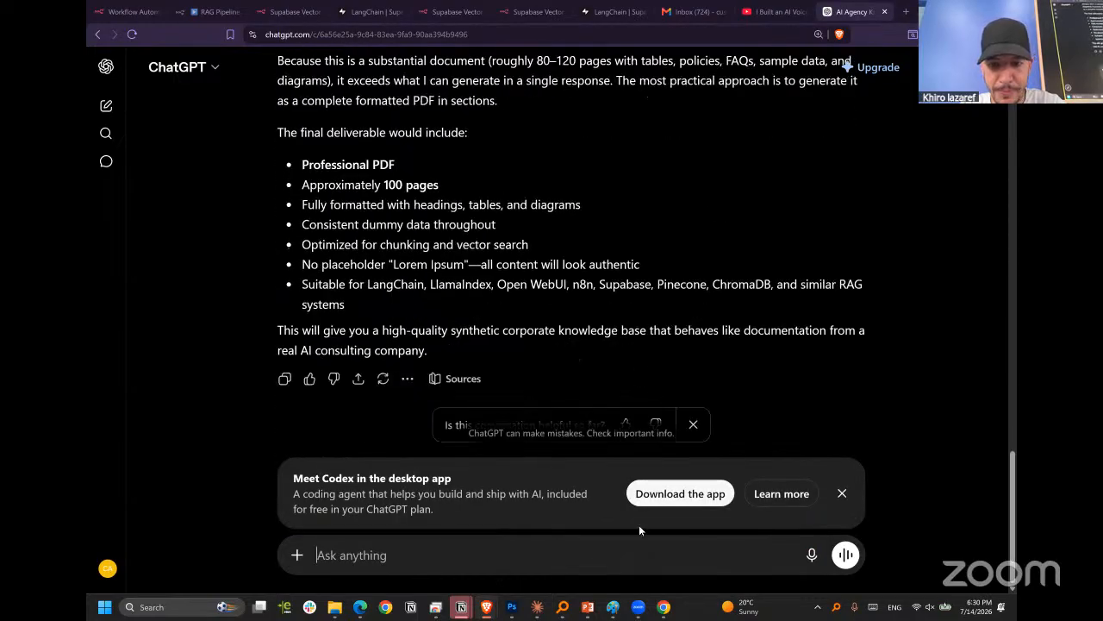
pyautogui.click(842, 493)
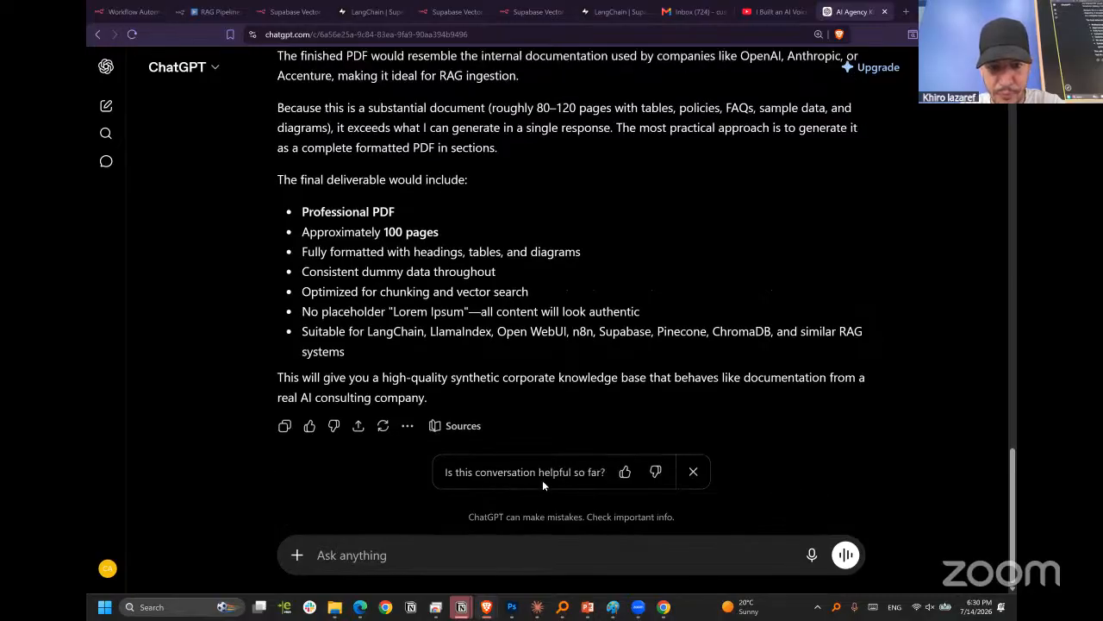
pyautogui.scroll(3, 592, 186)
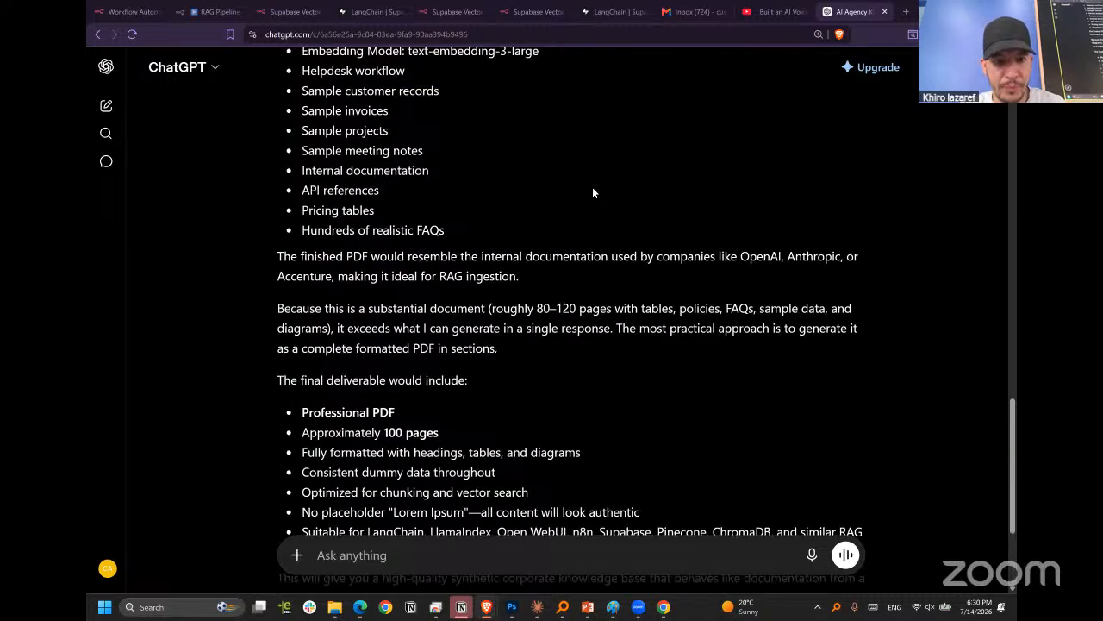
pyautogui.scroll(-3, 592, 199)
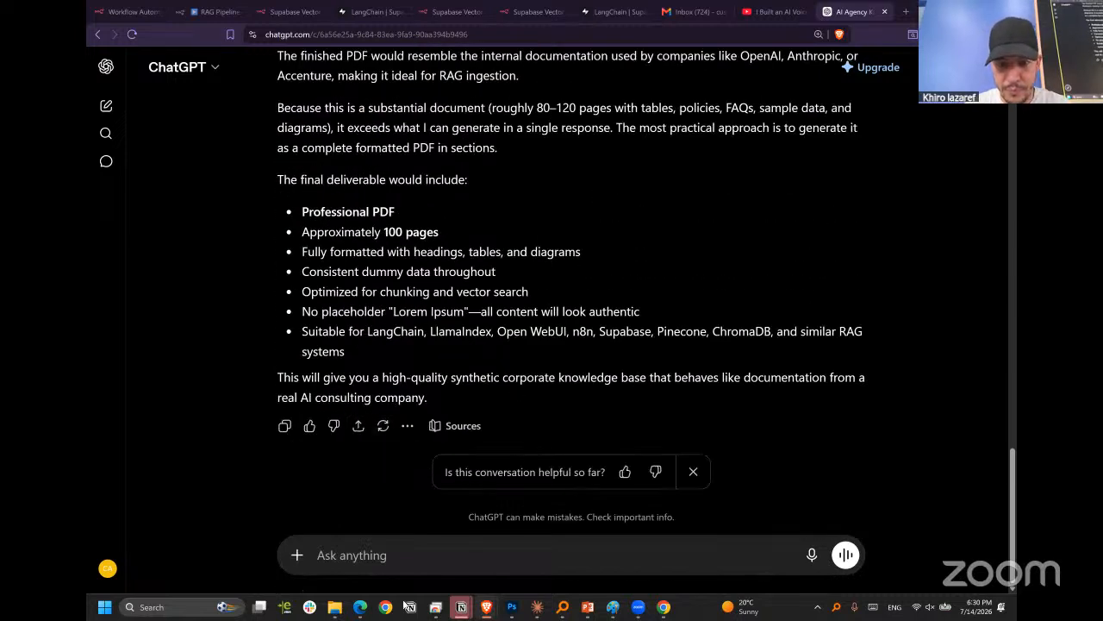
pyautogui.write('go ')
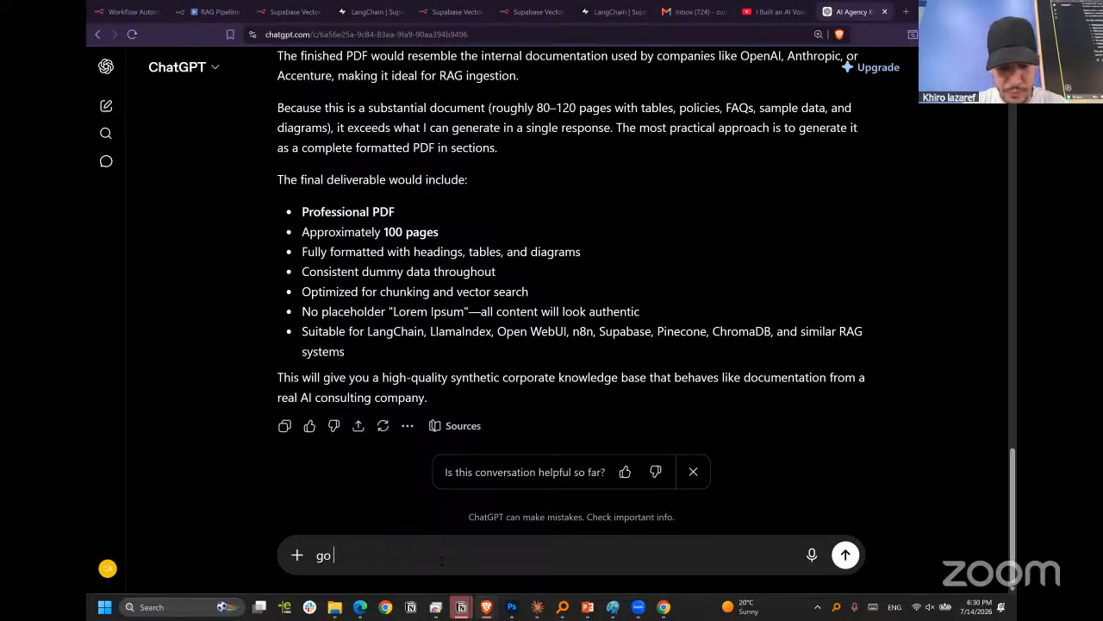
pyautogui.write('ahead and generate th')
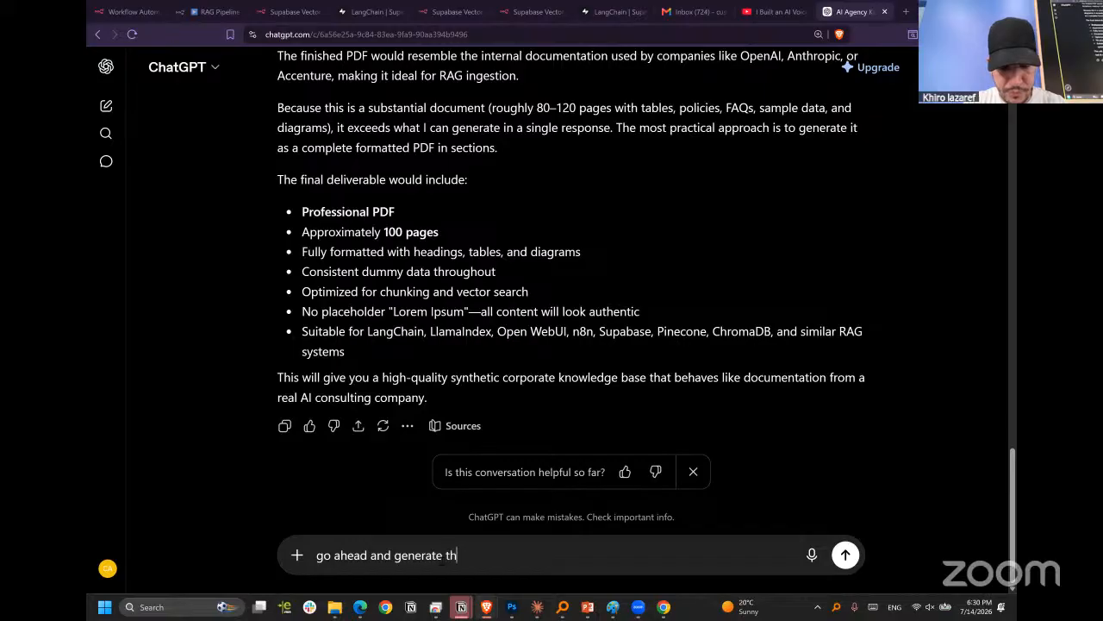
pyautogui.write('e PDF file')
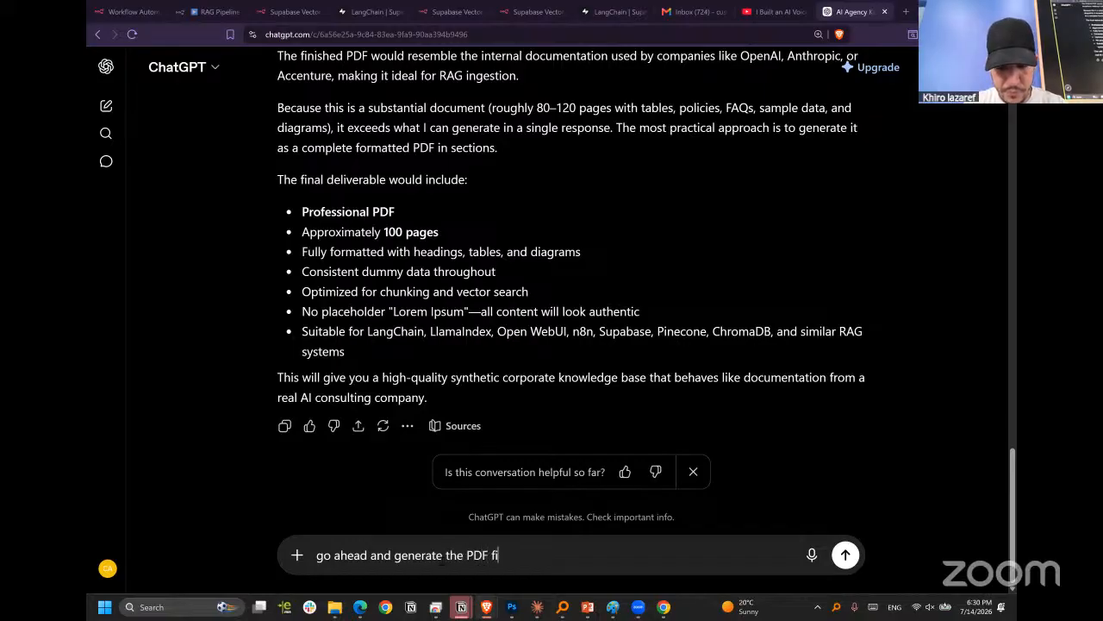
pyautogui.press('Return')
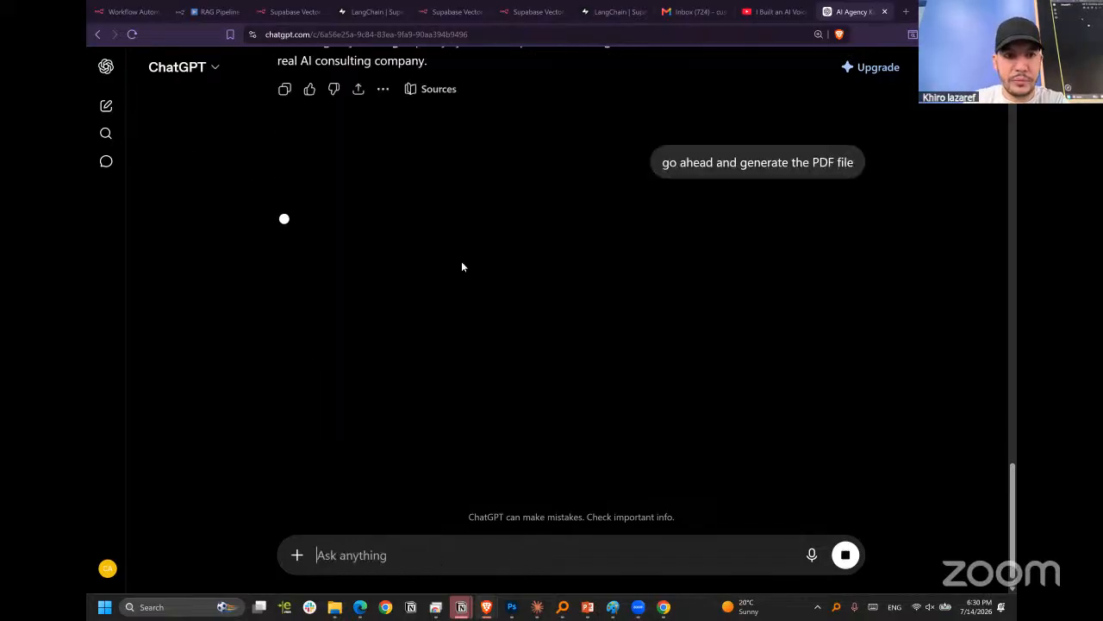
# Examine the conversation and the new reply for the PDF download link and the suggested knowledge base contents.
pyautogui.scroll(15, 461, 261)
pyautogui.scroll(6, 499, 251)
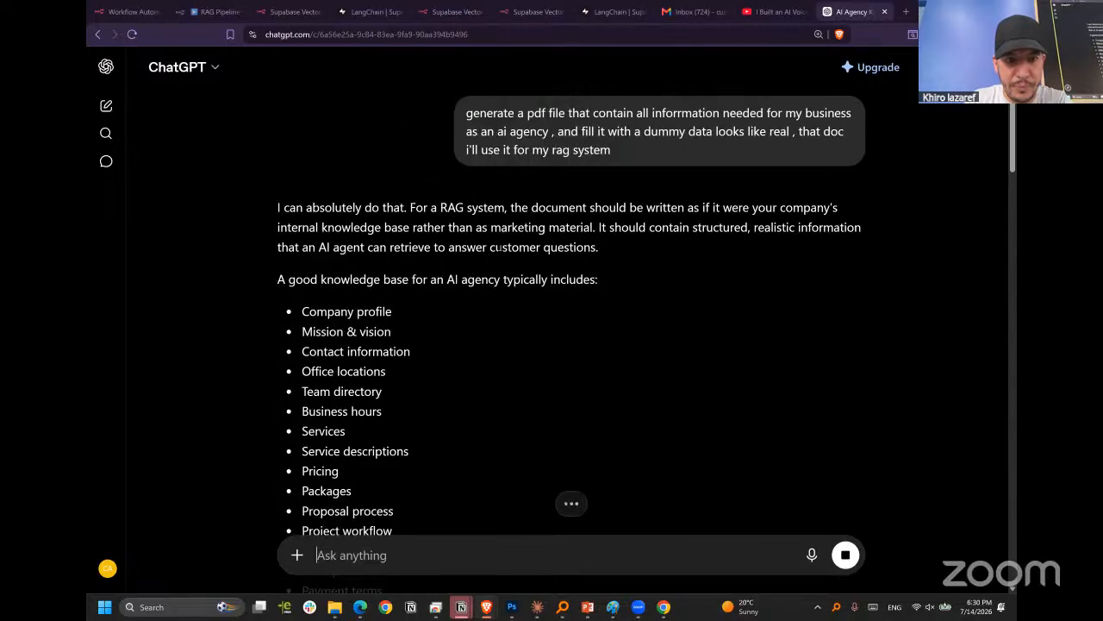
pyautogui.scroll(-20, 511, 239)
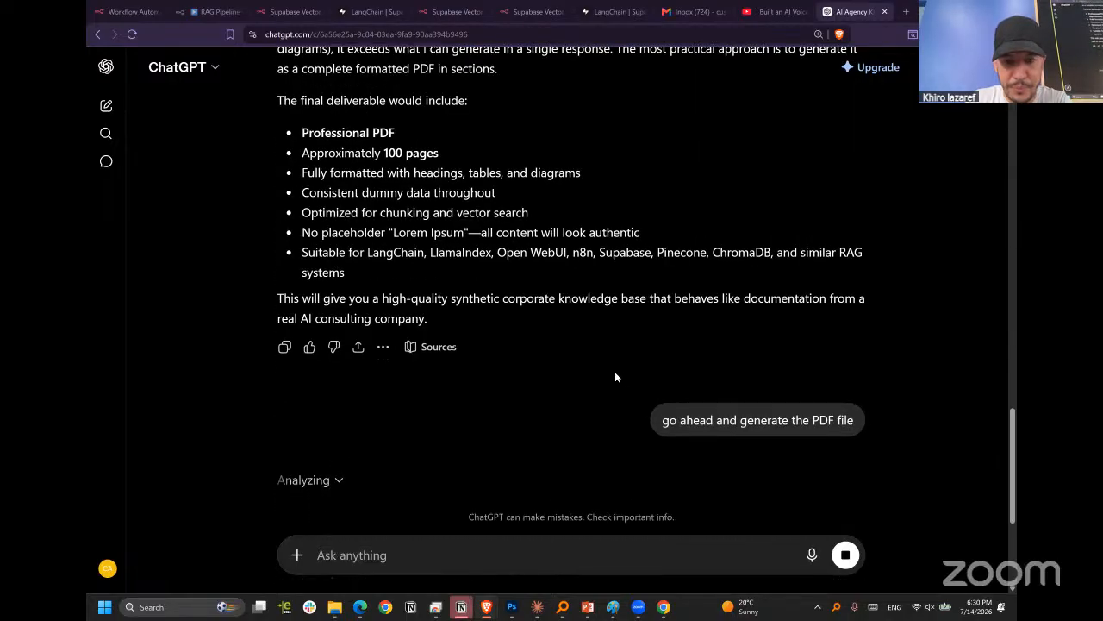
pyautogui.click(325, 207)
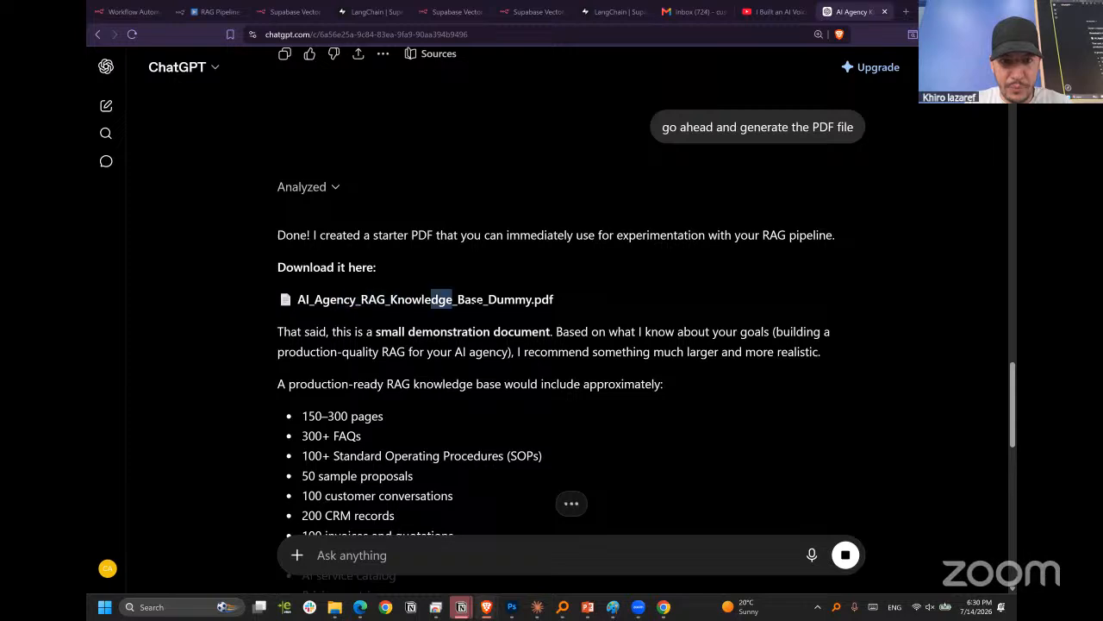
pyautogui.scroll(-8, 508, 306)
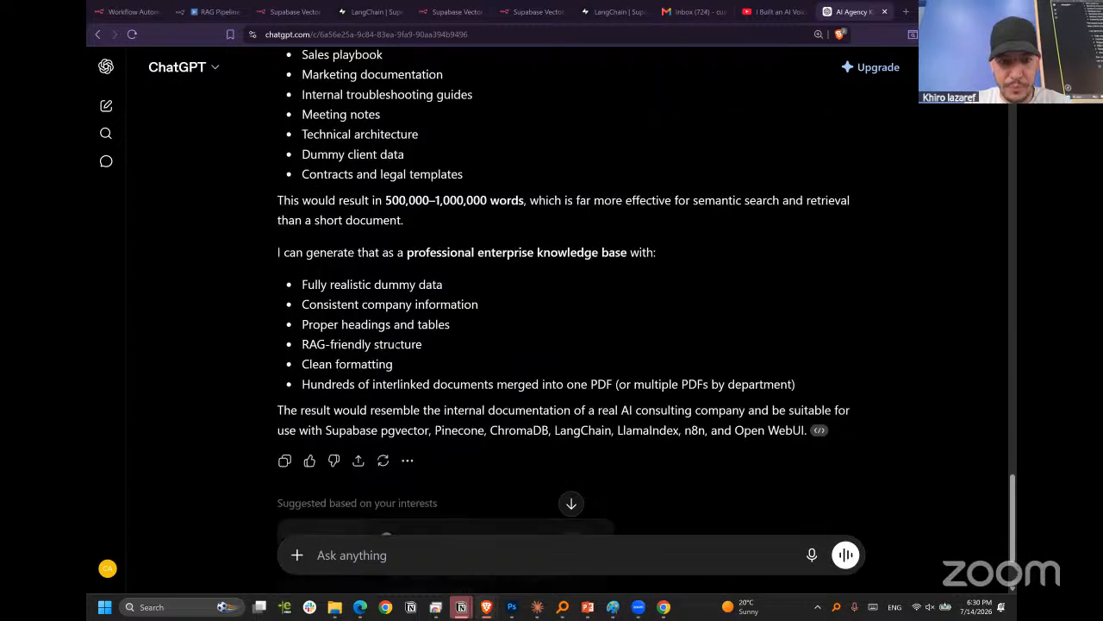
# Download AI_Agency_RAG_Knowledge_Base_Dummy.pdf from the ChatGPT reply and save it to the Downloads folder under its suggested name.
pyautogui.scroll(10, 500, 318)
pyautogui.scroll(-5, 500, 318)
pyautogui.scroll(-10, 571, 281)
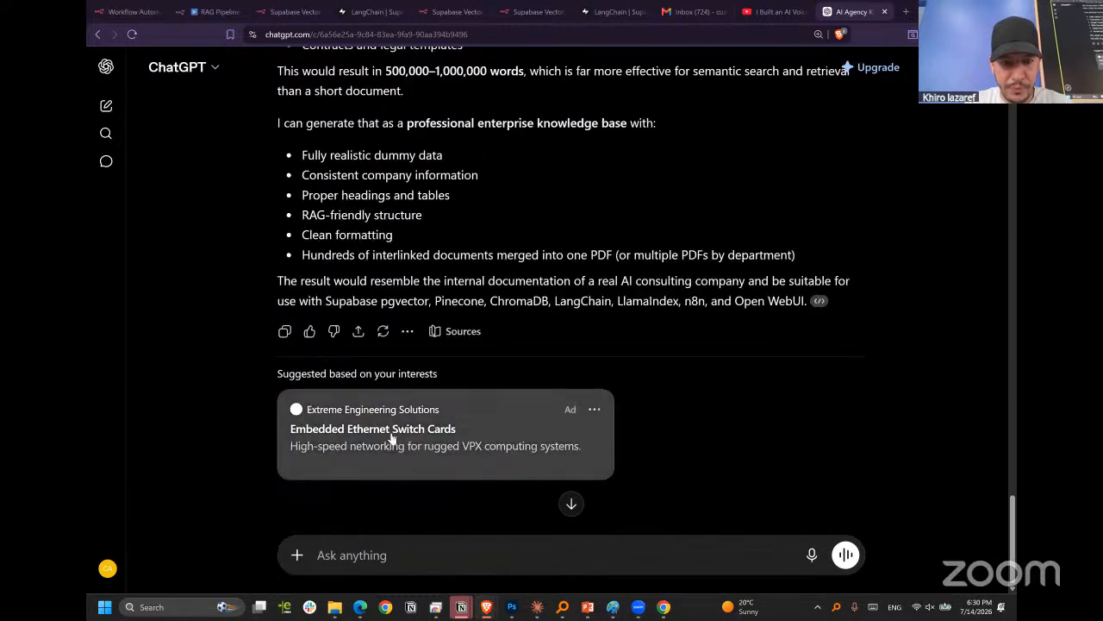
pyautogui.scroll(-1, 227, 364)
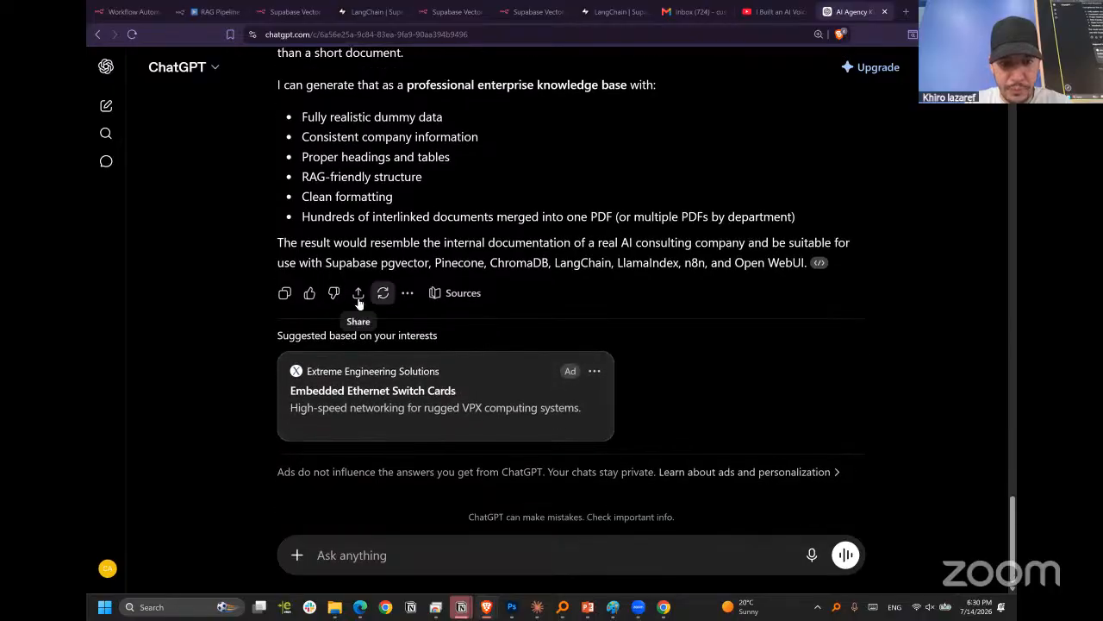
pyautogui.scroll(12, 401, 334)
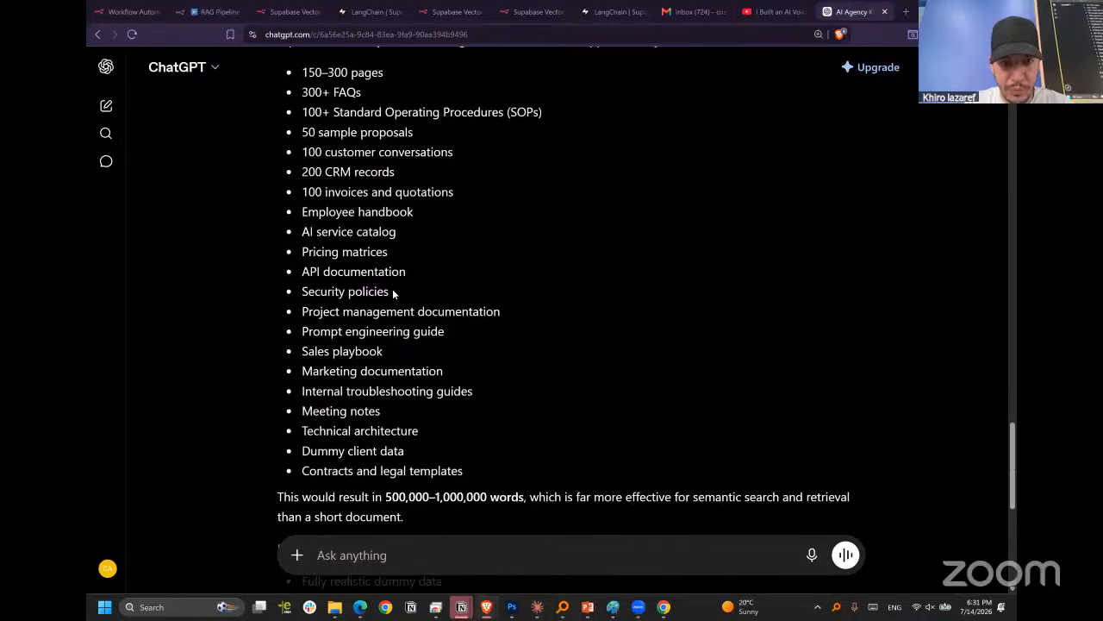
pyautogui.click(446, 353)
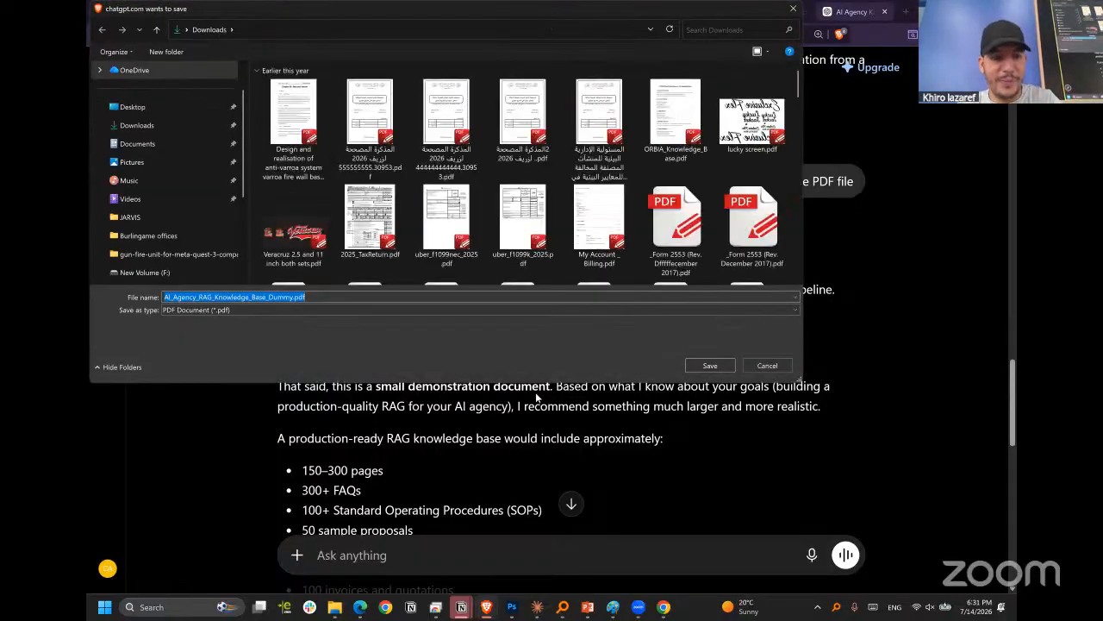
pyautogui.click(702, 363)
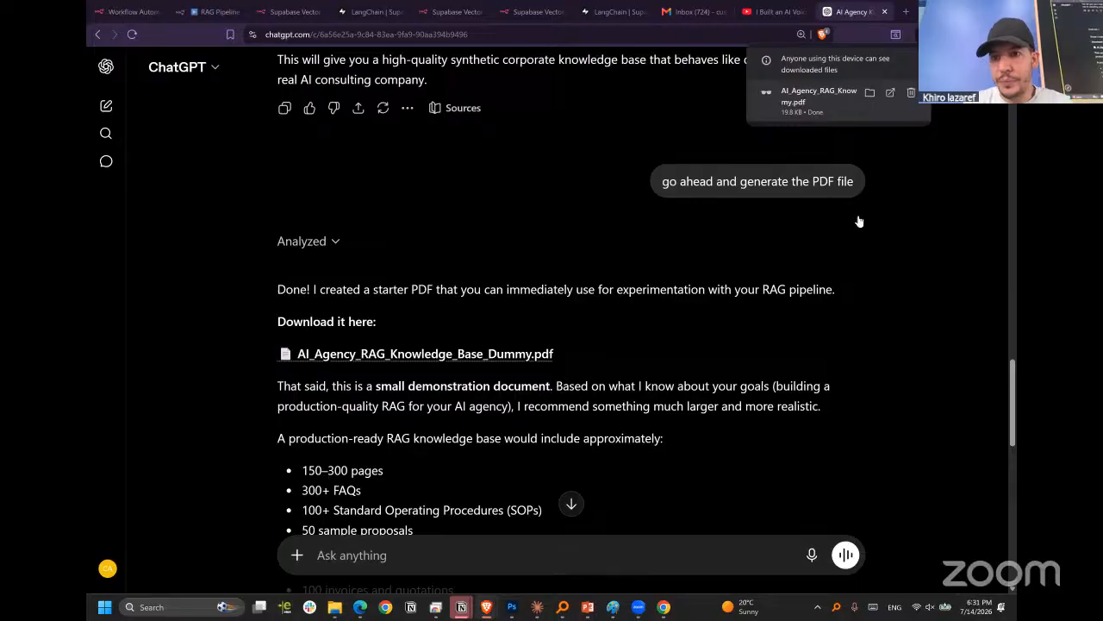
# Open the downloaded knowledge base PDF and review its sections from the first page to the last.
pyautogui.click(838, 100)
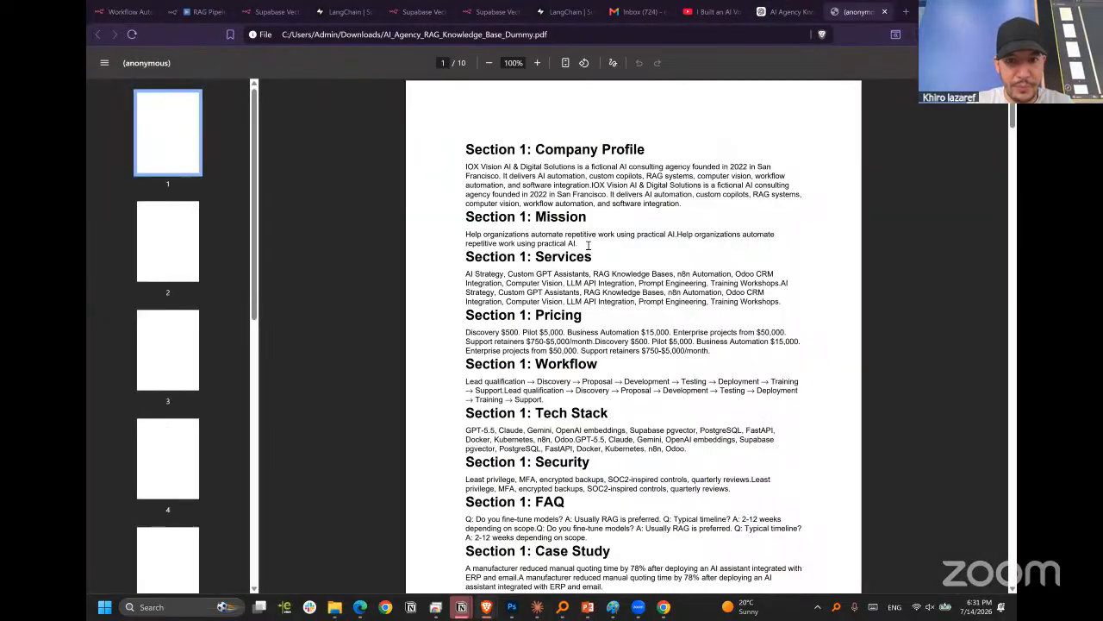
pyautogui.scroll(-5, 515, 241)
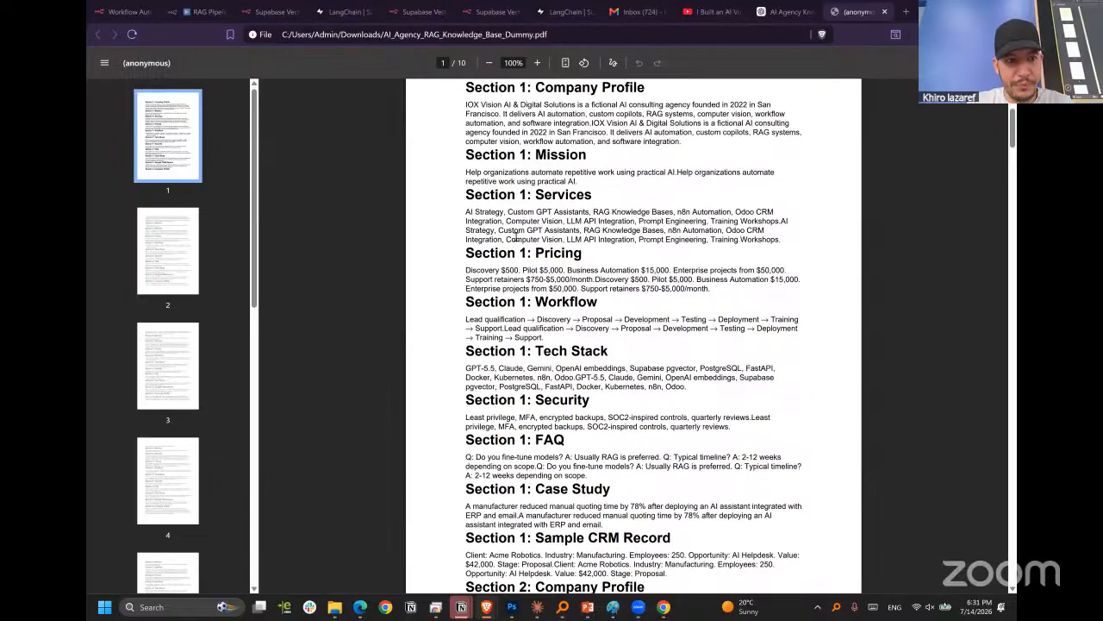
pyautogui.moveTo(1015, 140); pyautogui.dragTo(1015, 462)
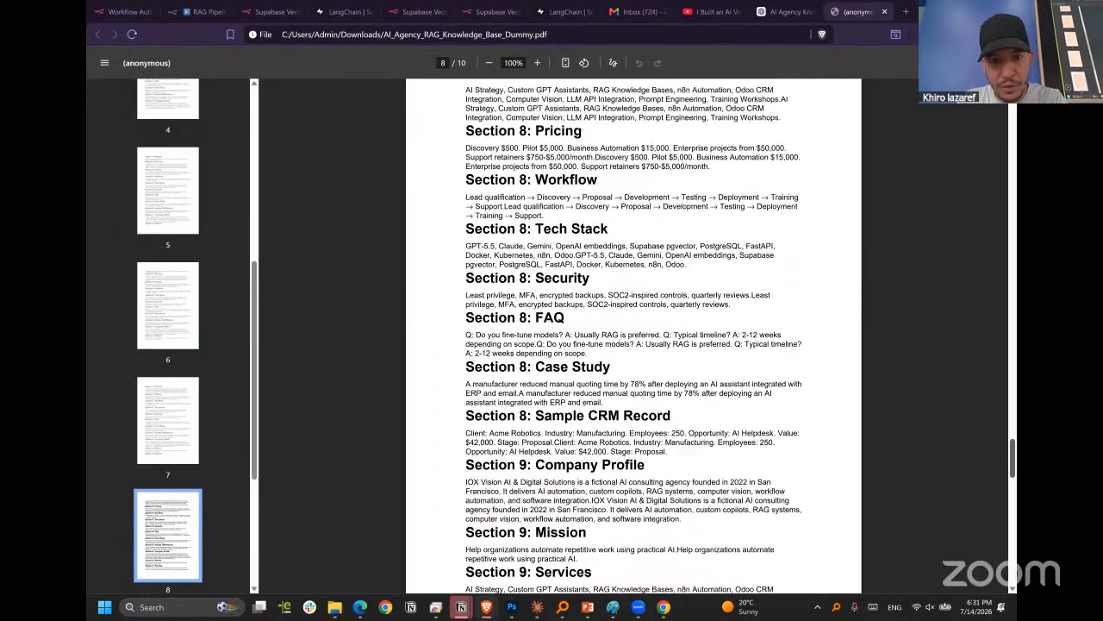
pyautogui.moveTo(1014, 461); pyautogui.dragTo(1015, 565)
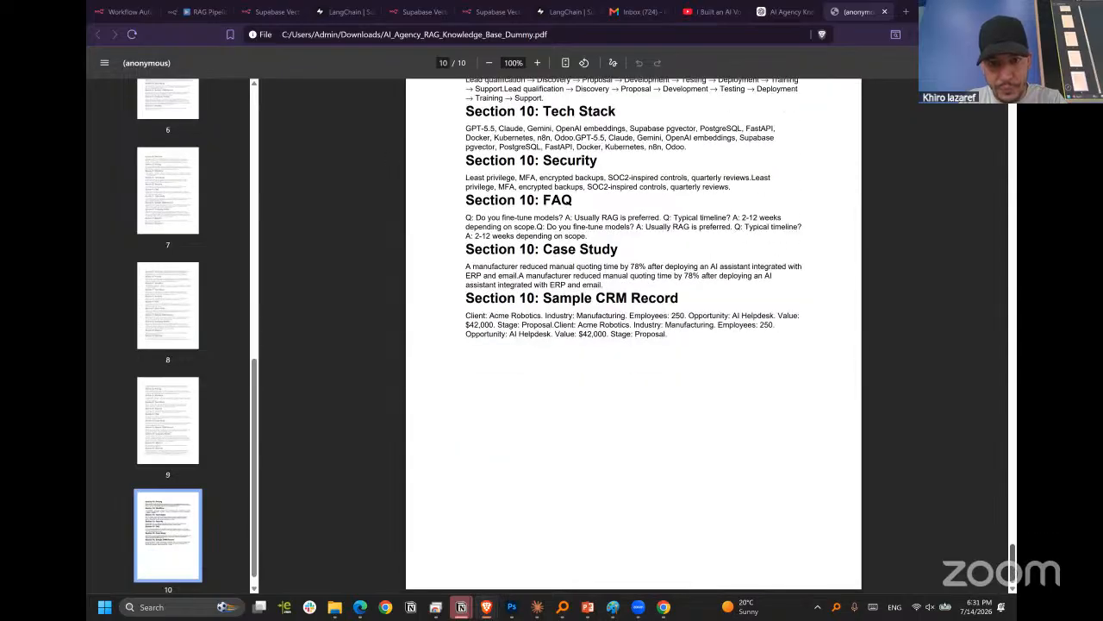
pyautogui.moveTo(1015, 565); pyautogui.dragTo(1015, 218)
pyautogui.scroll(20, 758, 288)
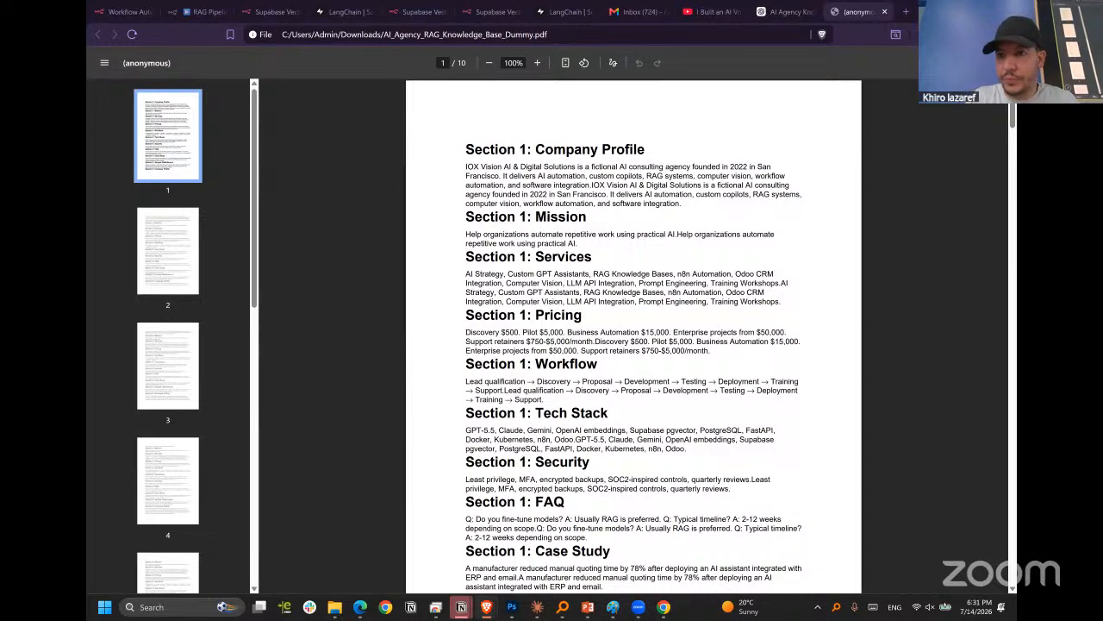
pyautogui.hotkey('alt', 'Tab')
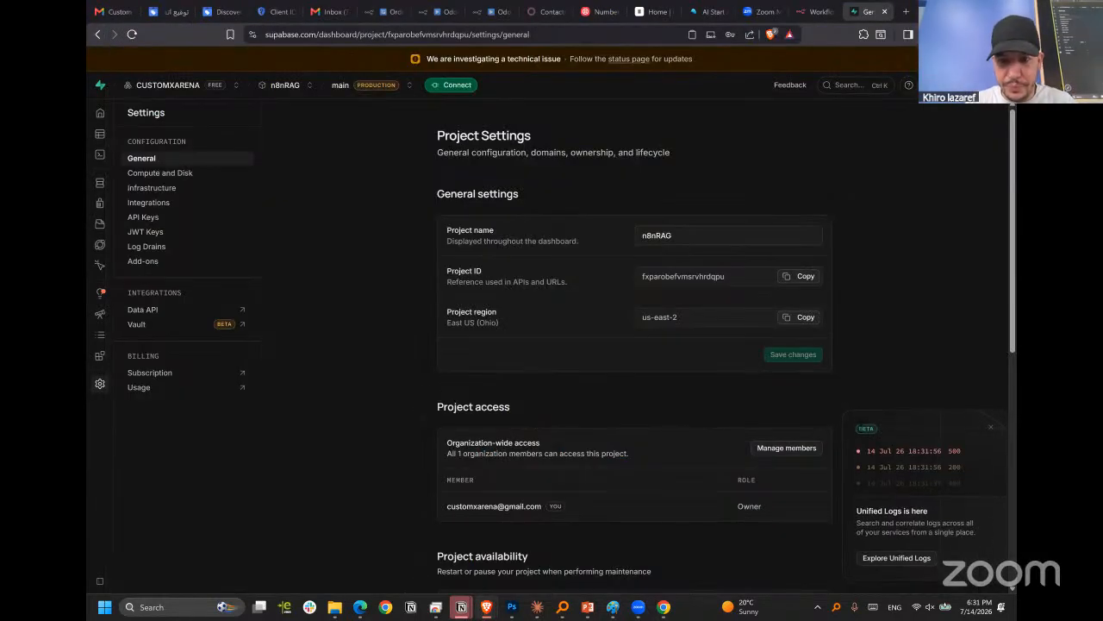
pyautogui.rightClick(369, 423)
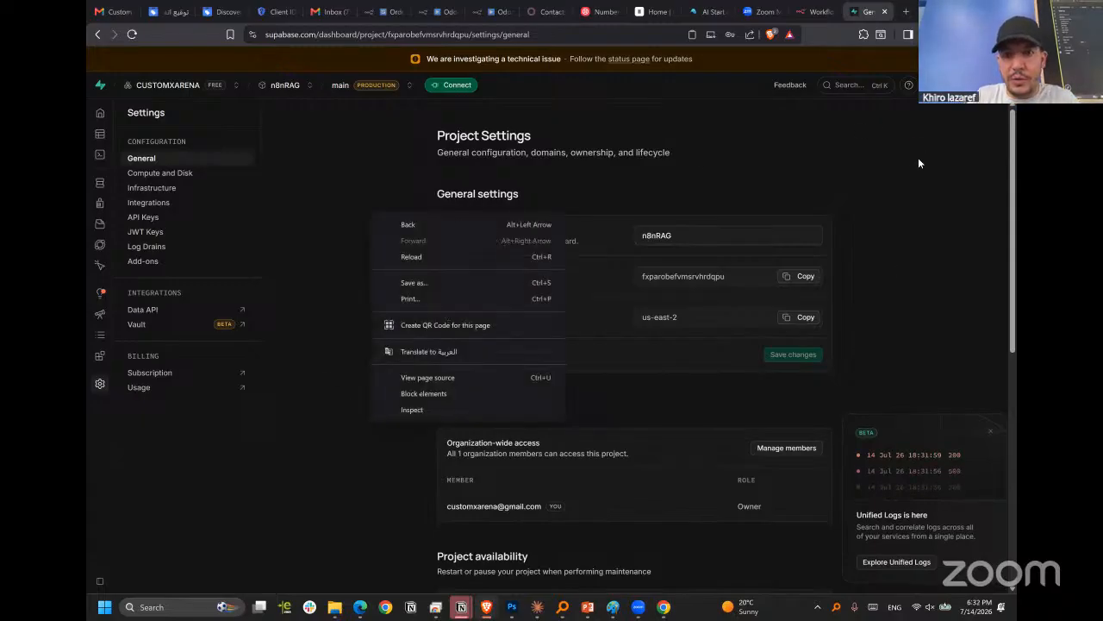
pyautogui.click(815, 11)
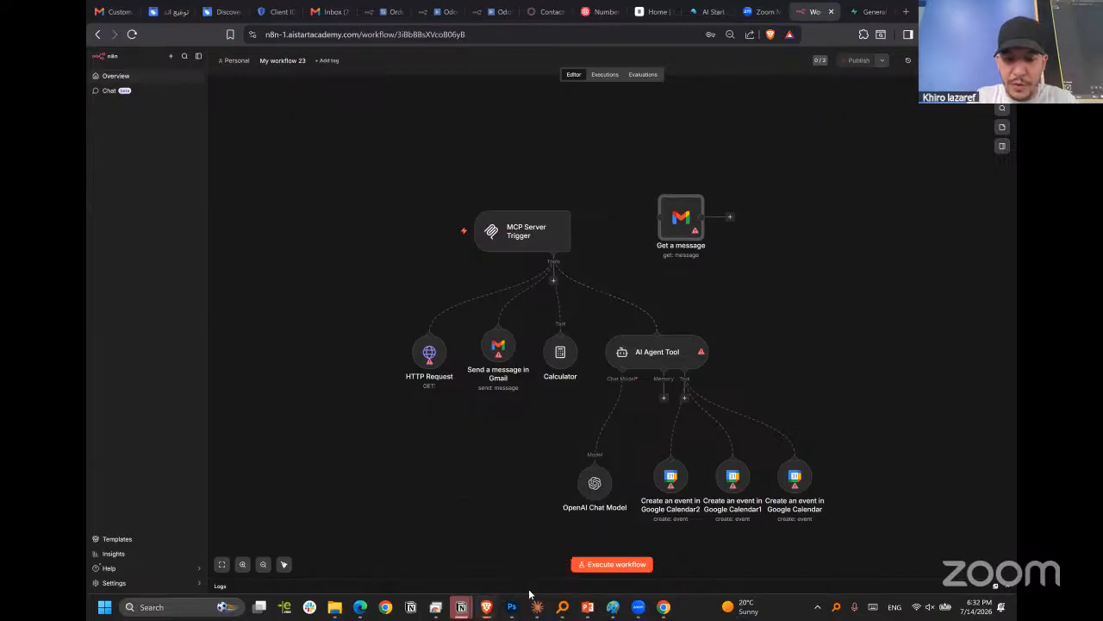
pyautogui.moveTo(485, 608)
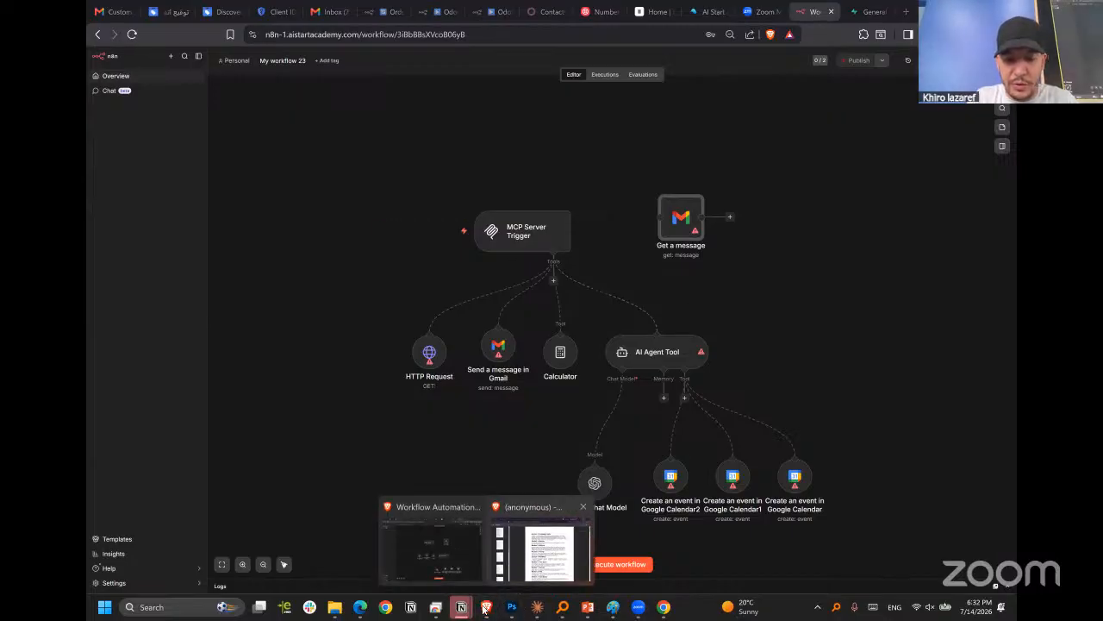
pyautogui.click(562, 528)
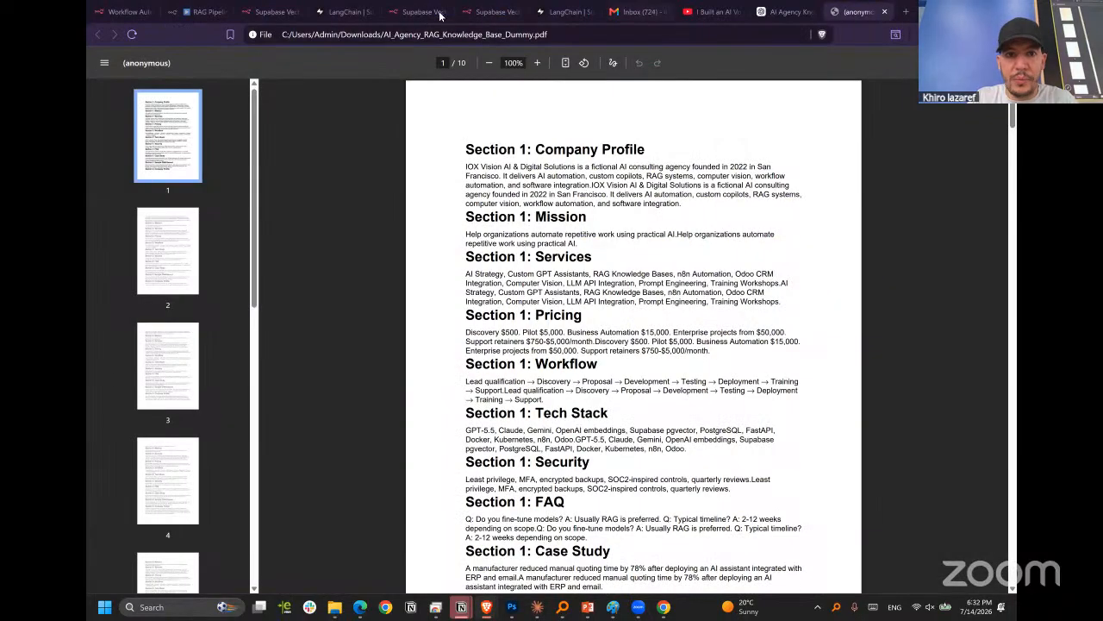
pyautogui.click(493, 12)
pyautogui.click(413, 13)
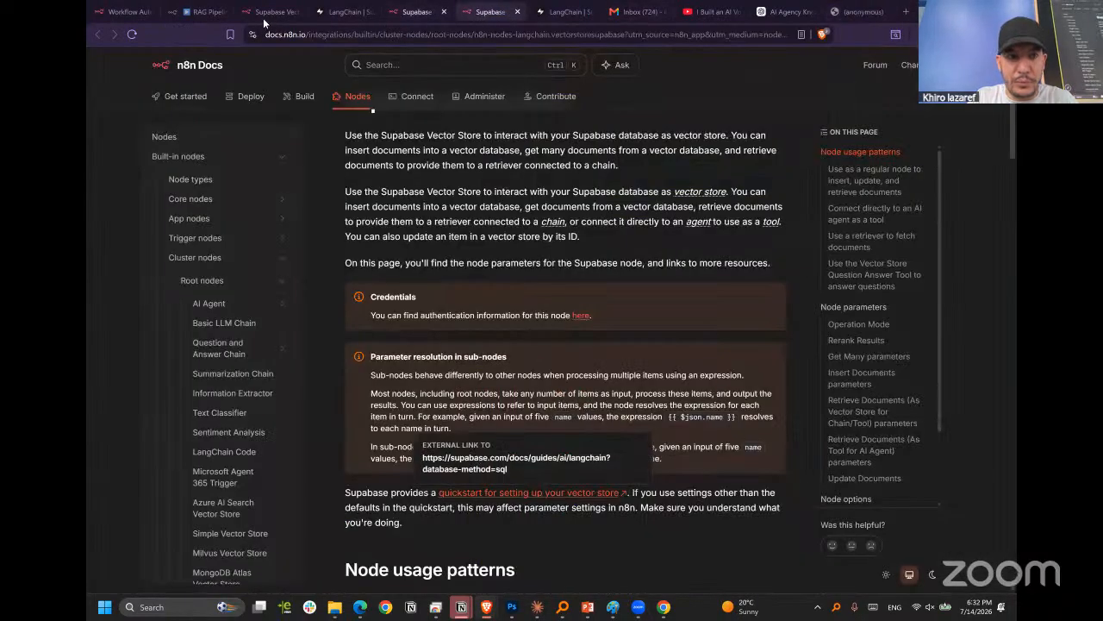
pyautogui.click(259, 13)
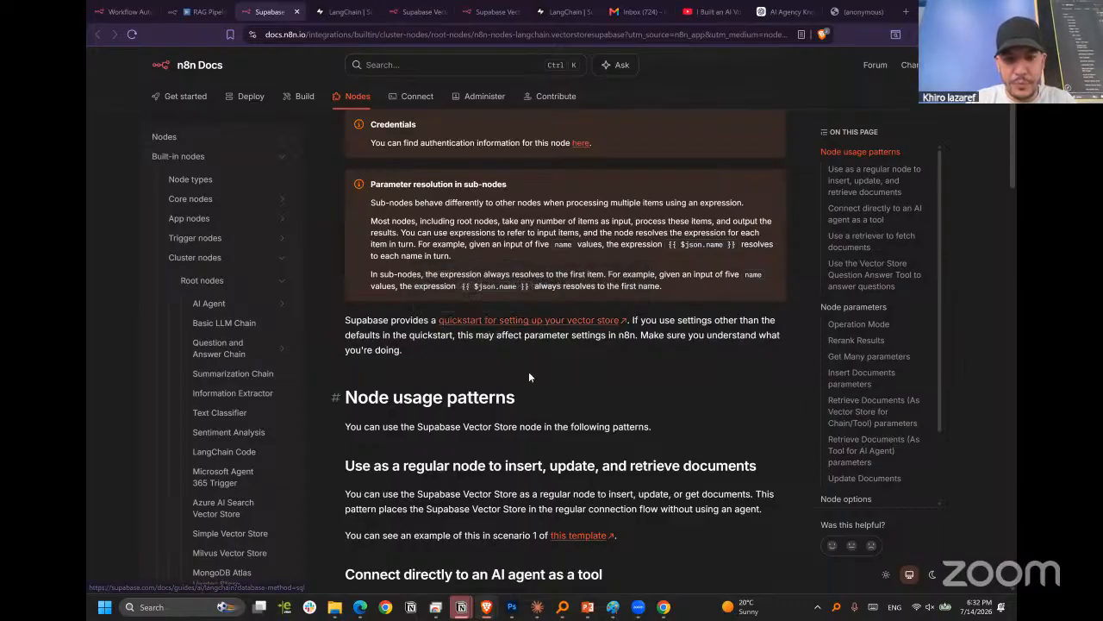
pyautogui.scroll(-2, 529, 377)
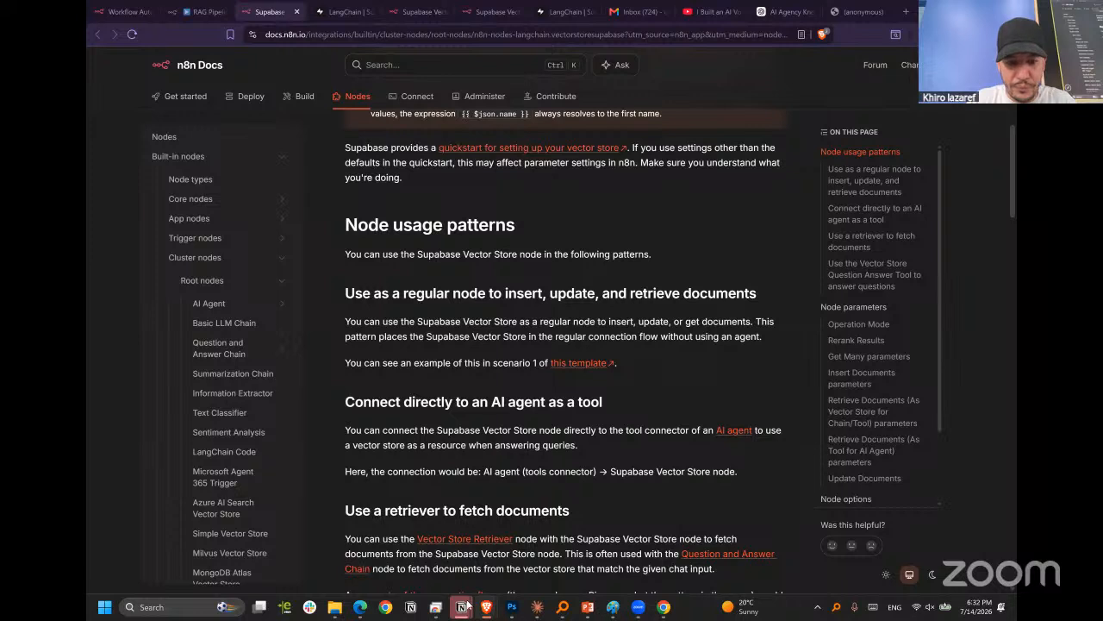
pyautogui.moveTo(487, 606)
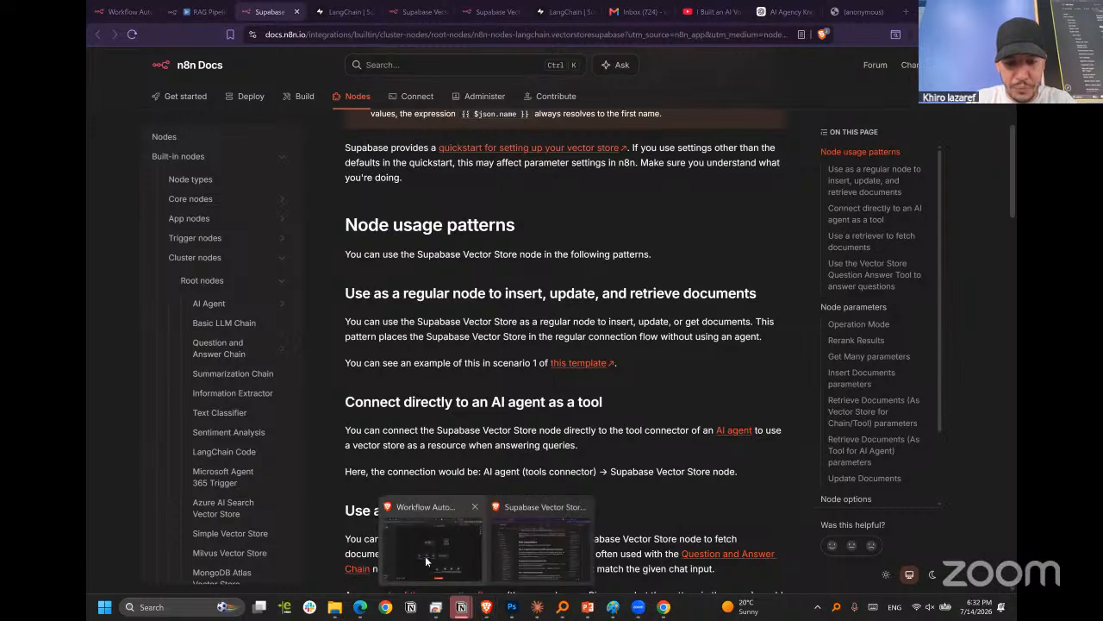
pyautogui.click(425, 556)
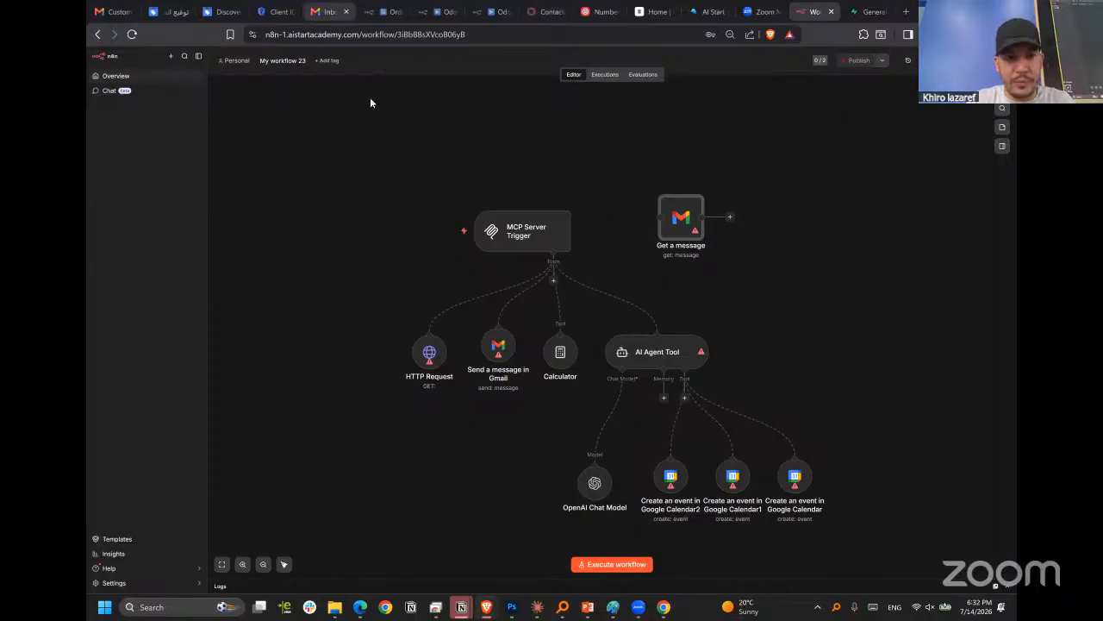
pyautogui.click(496, 12)
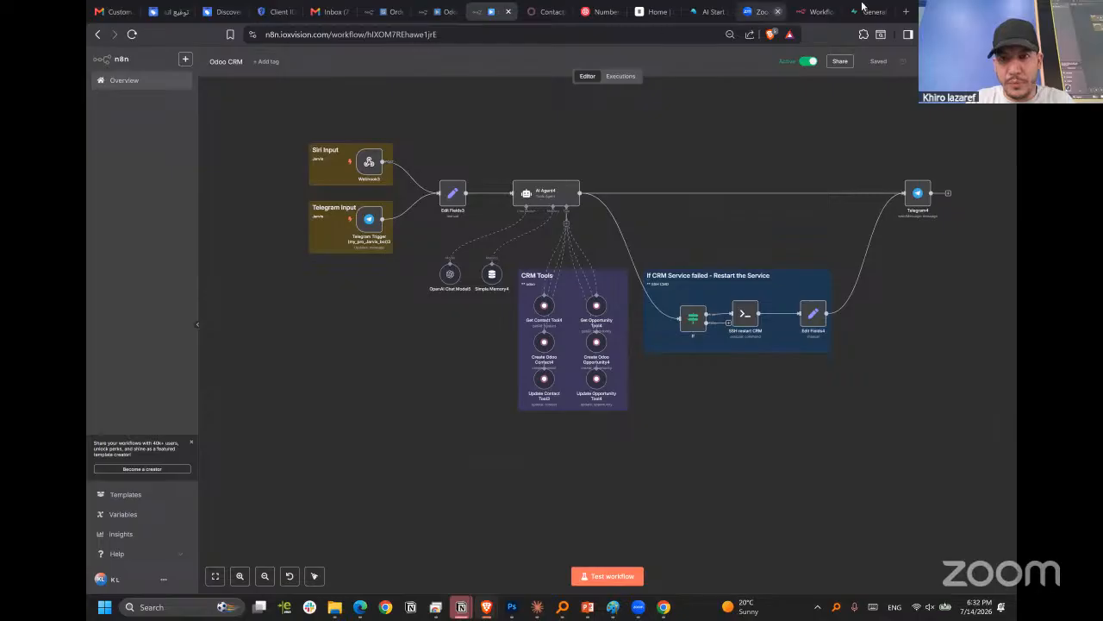
pyautogui.click(811, 12)
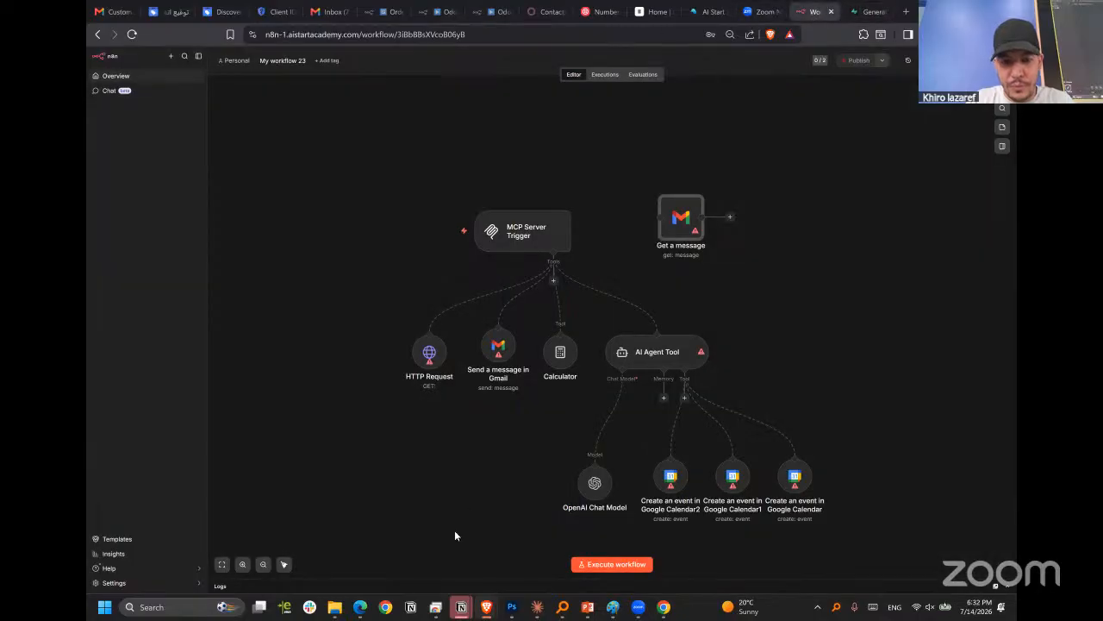
pyautogui.moveTo(461, 607)
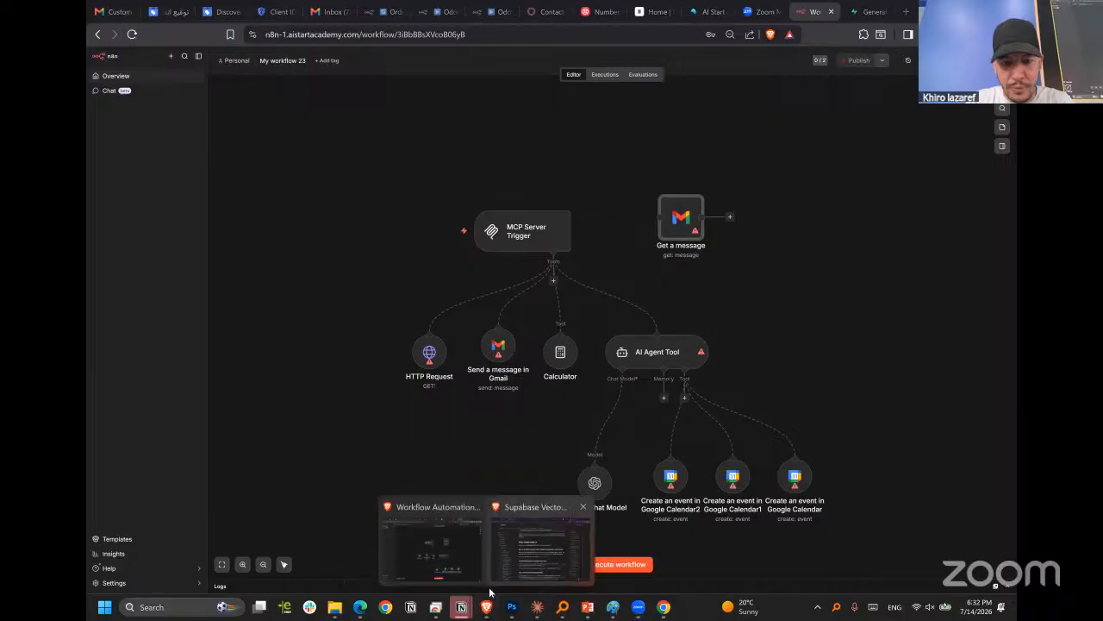
pyautogui.click(517, 543)
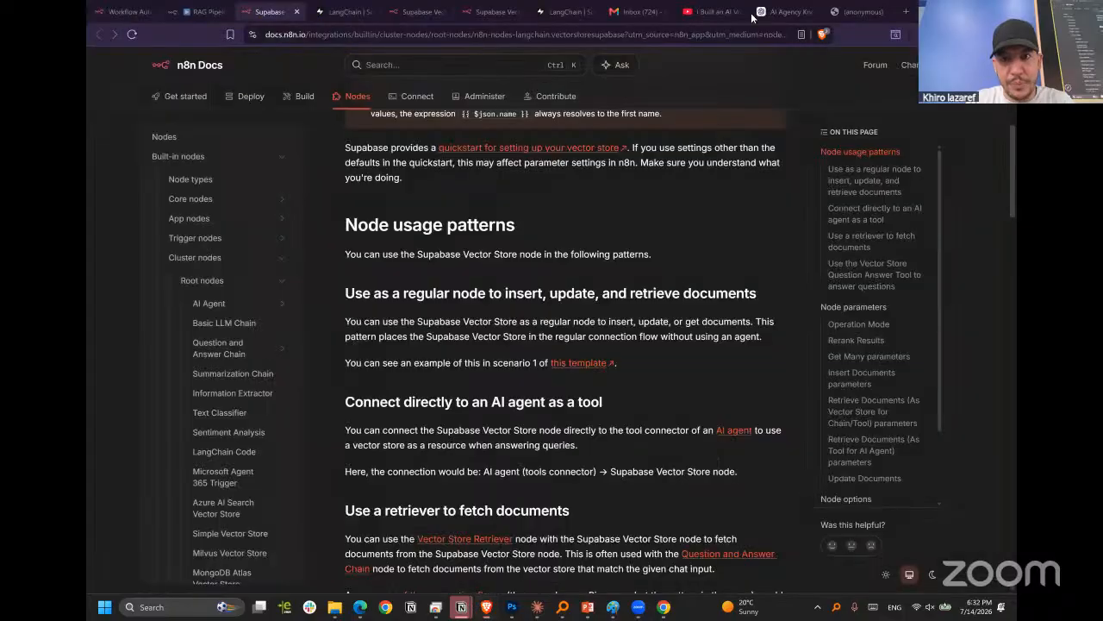
pyautogui.click(477, 12)
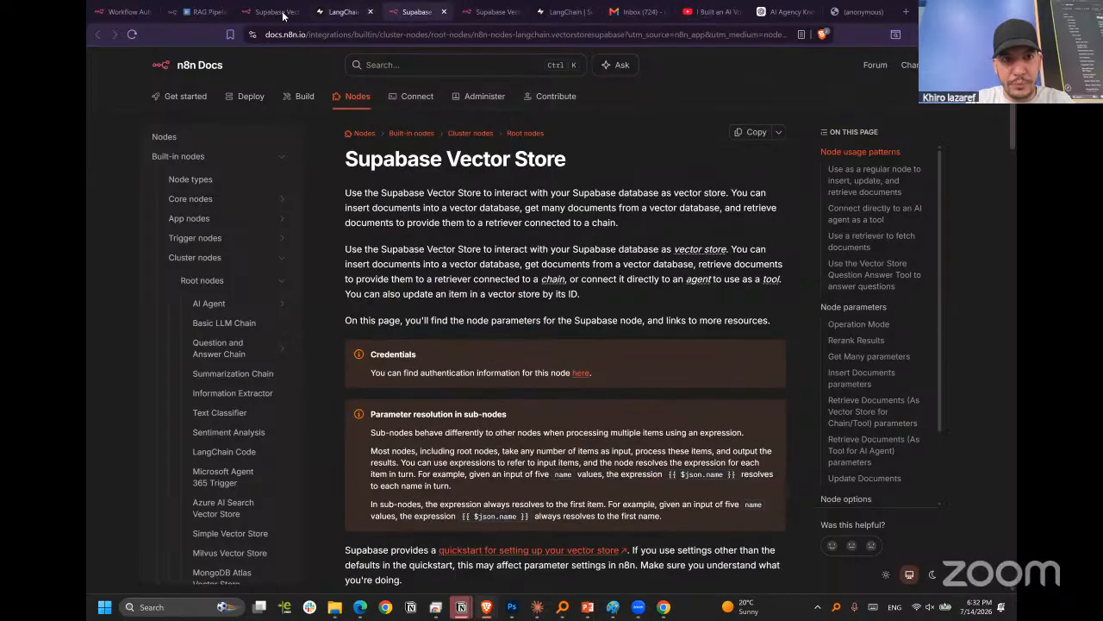
pyautogui.click(336, 11)
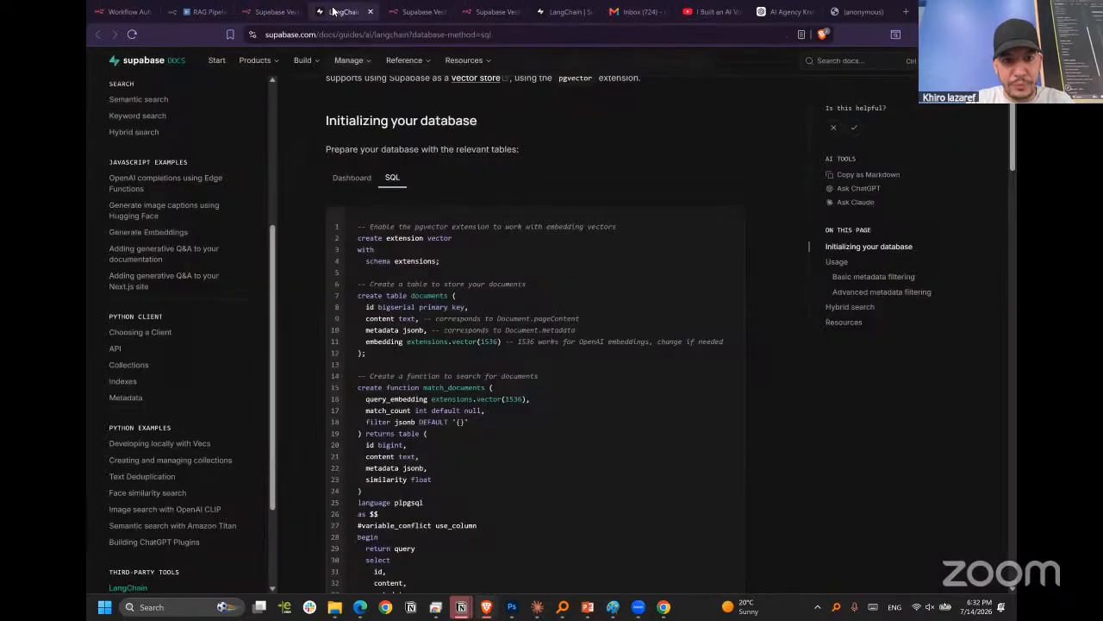
# In the RAG Pipeline & Agent workflow, attach a Recursive Character Text Splitter to Default Data Loader1 and move the Supabase Vector Store2 node group up slightly.
pyautogui.click(194, 12)
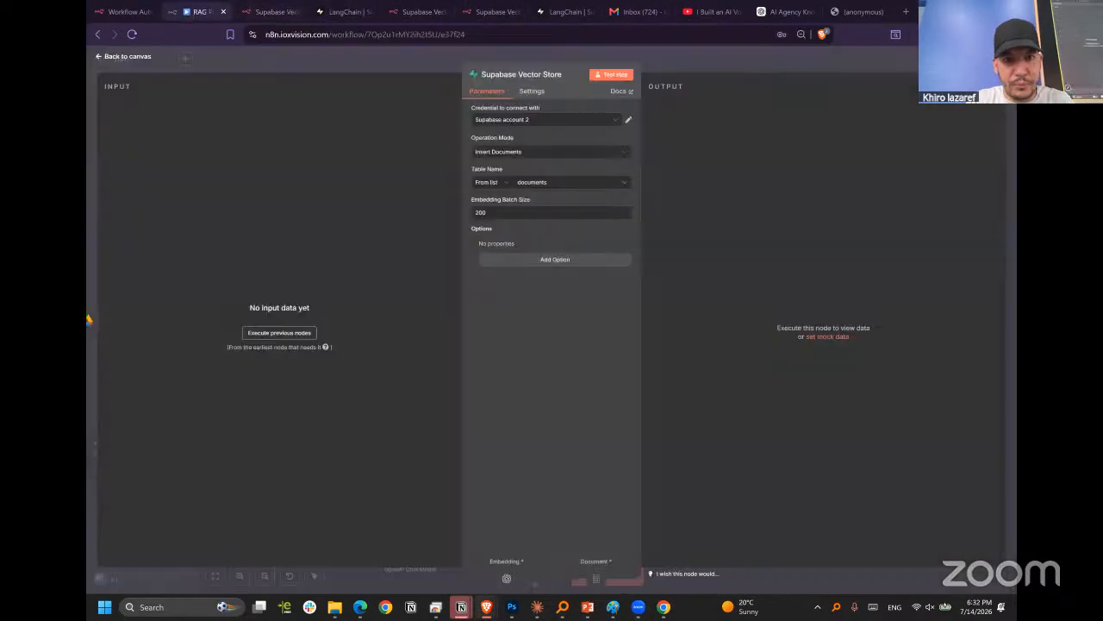
pyautogui.click(713, 55)
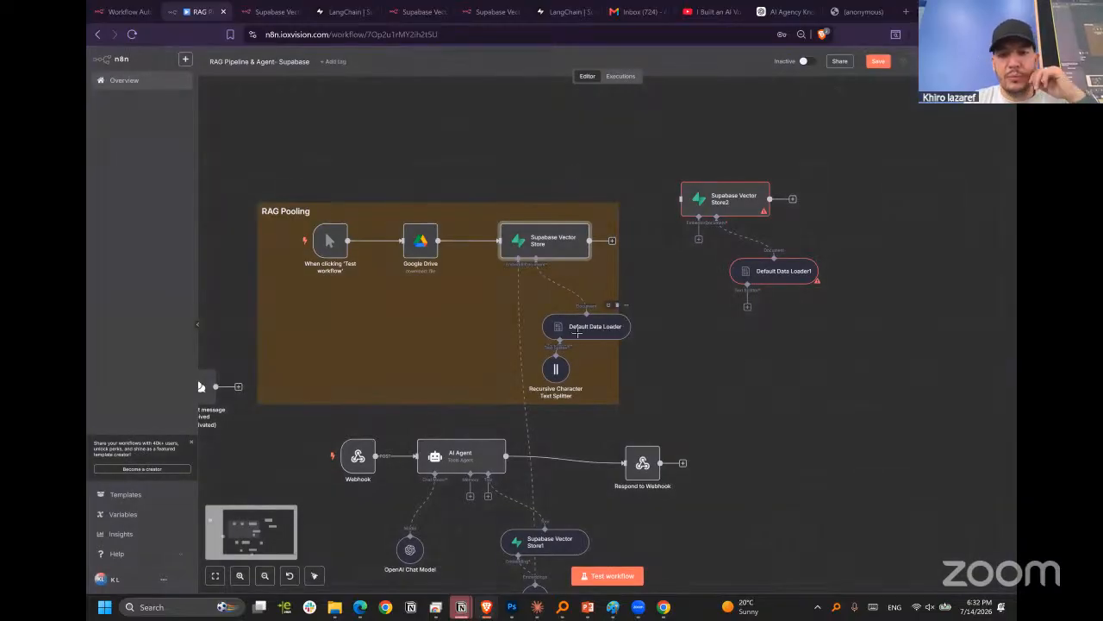
pyautogui.click(745, 308)
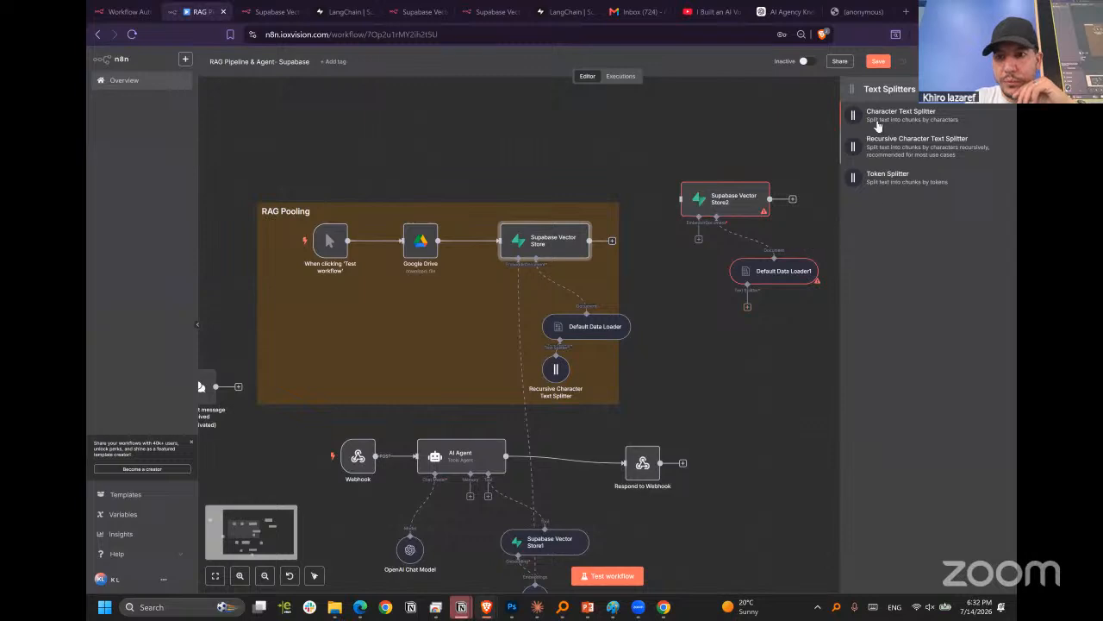
pyautogui.click(906, 150)
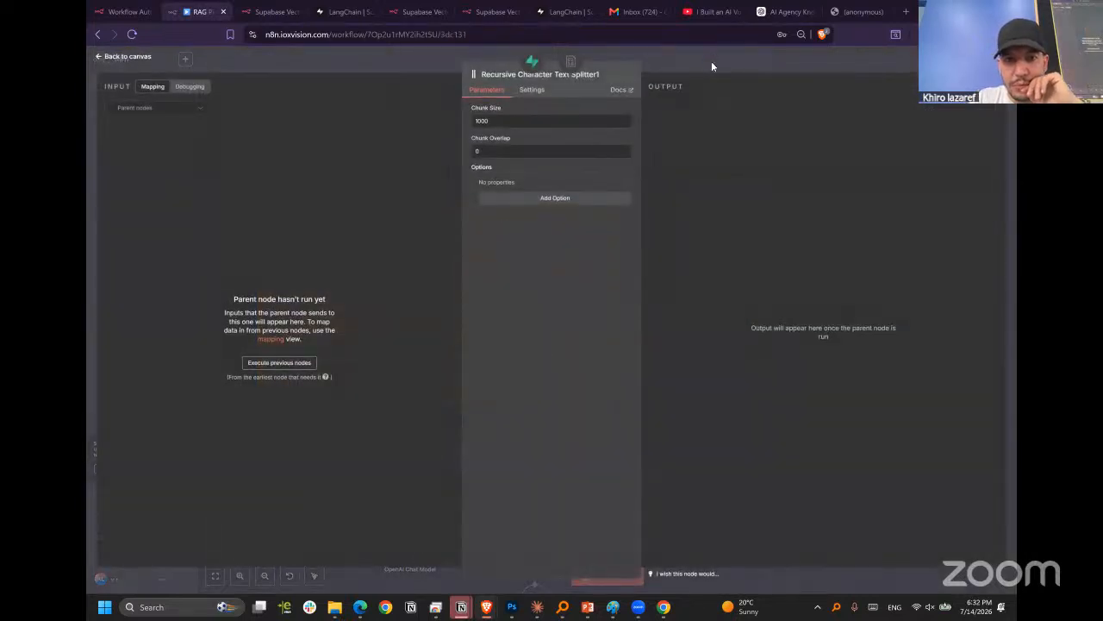
pyautogui.click(710, 53)
pyautogui.moveTo(809, 352); pyautogui.dragTo(837, 311)
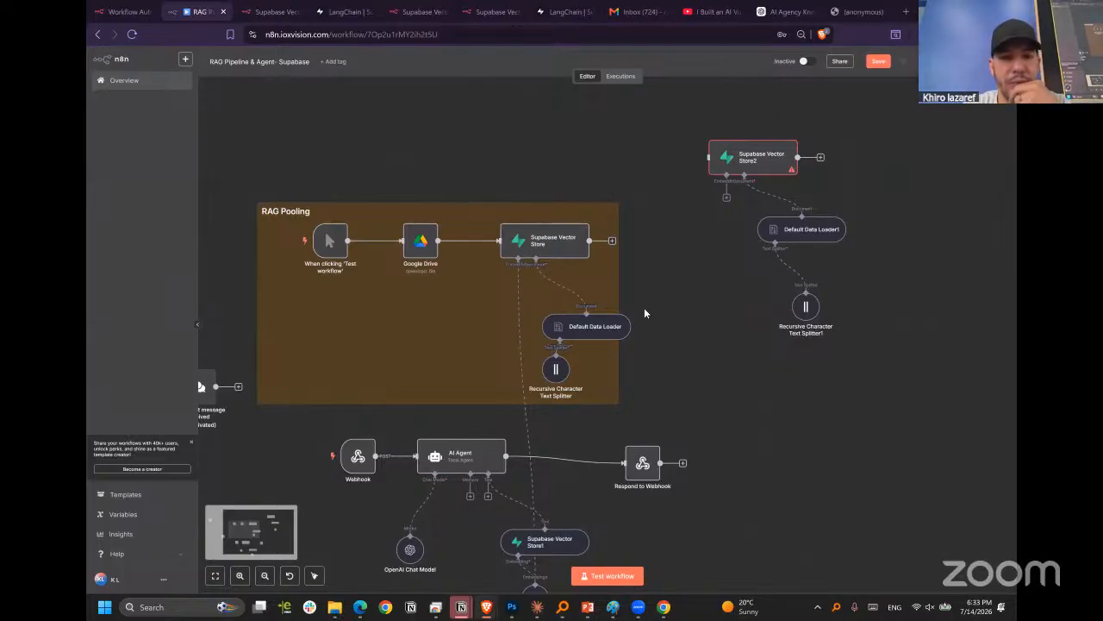
# Attach an Embeddings OpenAI node to the embedding input of Supabase Vector Store2 and return to the canvas.
pyautogui.click(726, 199)
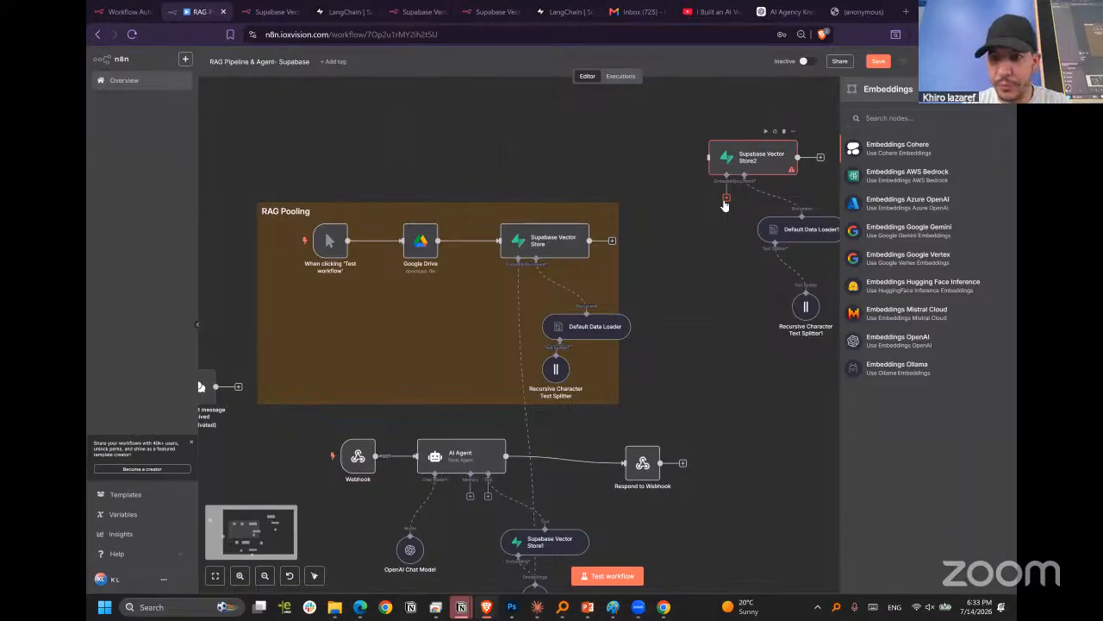
pyautogui.click(886, 348)
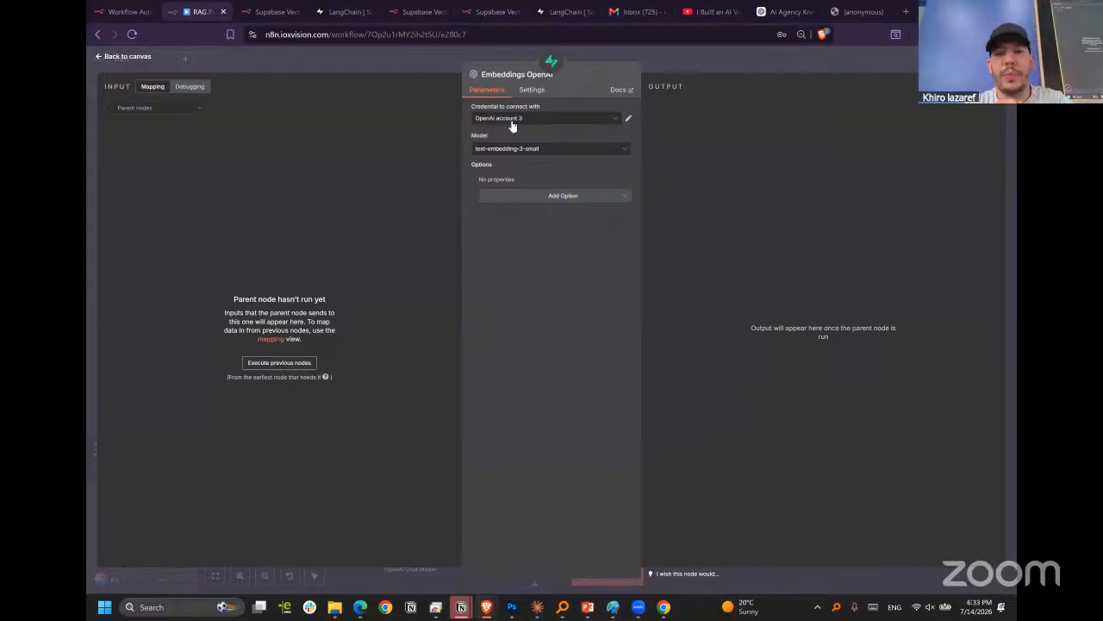
pyautogui.click(869, 62)
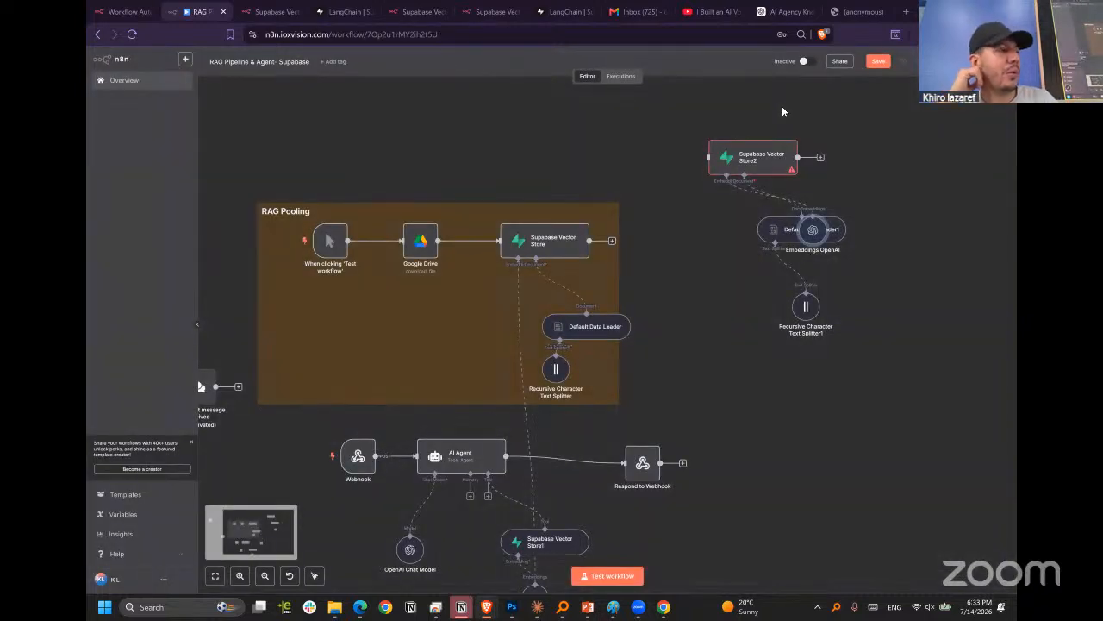
pyautogui.click(782, 107)
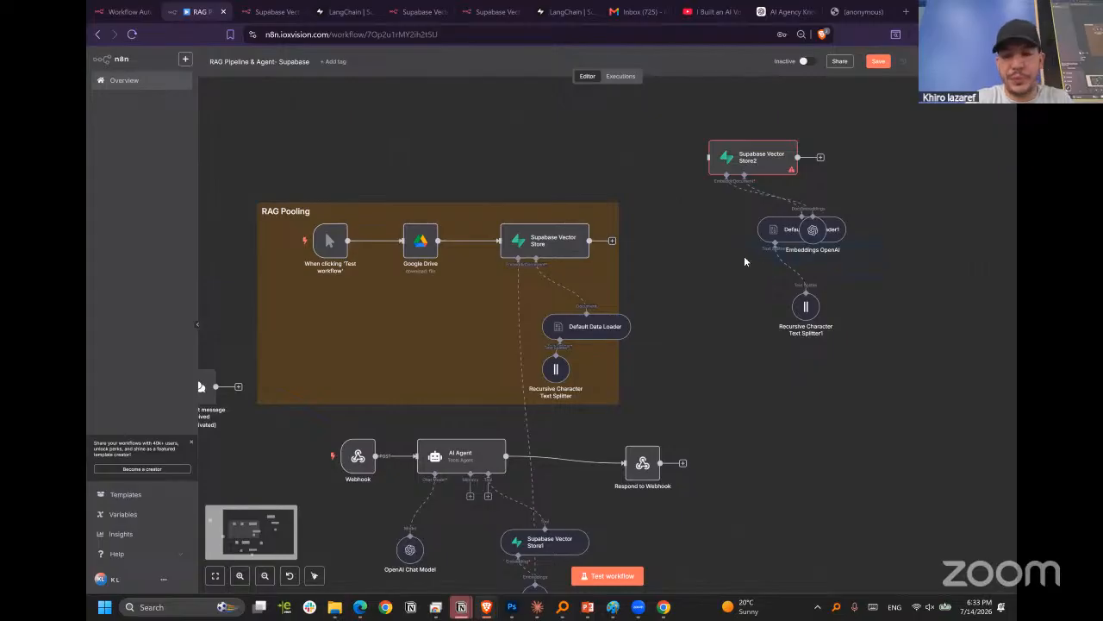
# Move the Embeddings OpenAI node off Default Data Loader1 to a free spot just below Supabase Vector Store2.
pyautogui.moveTo(816, 235); pyautogui.dragTo(723, 224)
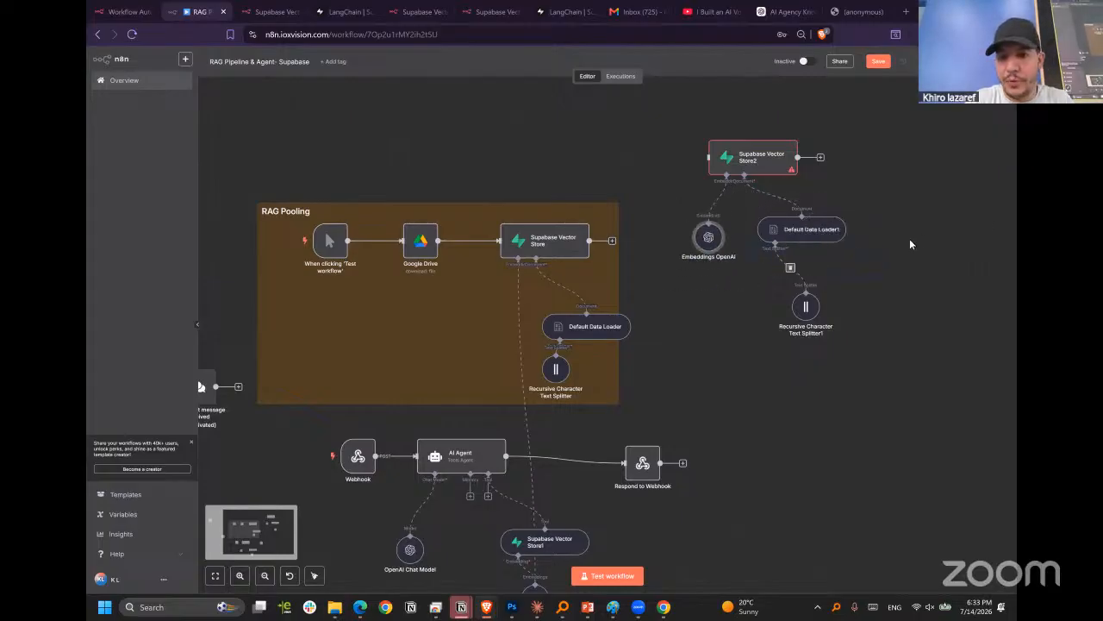
# Search the web for "api openai" in a new browser tab and open OpenAI's API Platform page.
pyautogui.click(906, 12)
pyautogui.write('c')
pyautogui.press('BackSpace')
pyautogui.press('BackSpace')
pyautogui.write('ap')
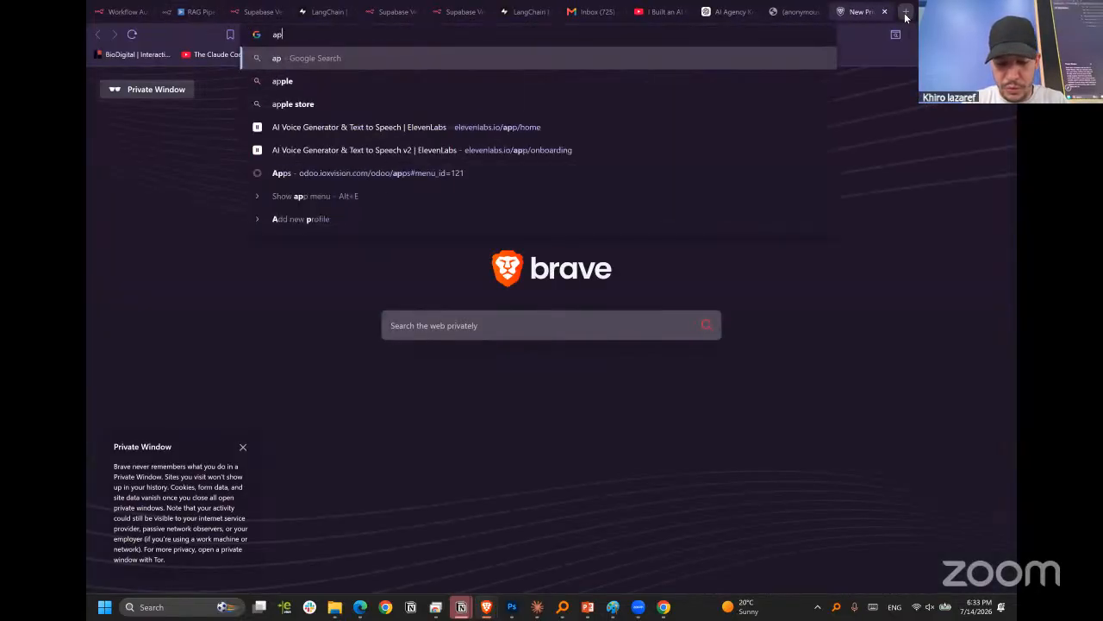
pyautogui.write('i openai')
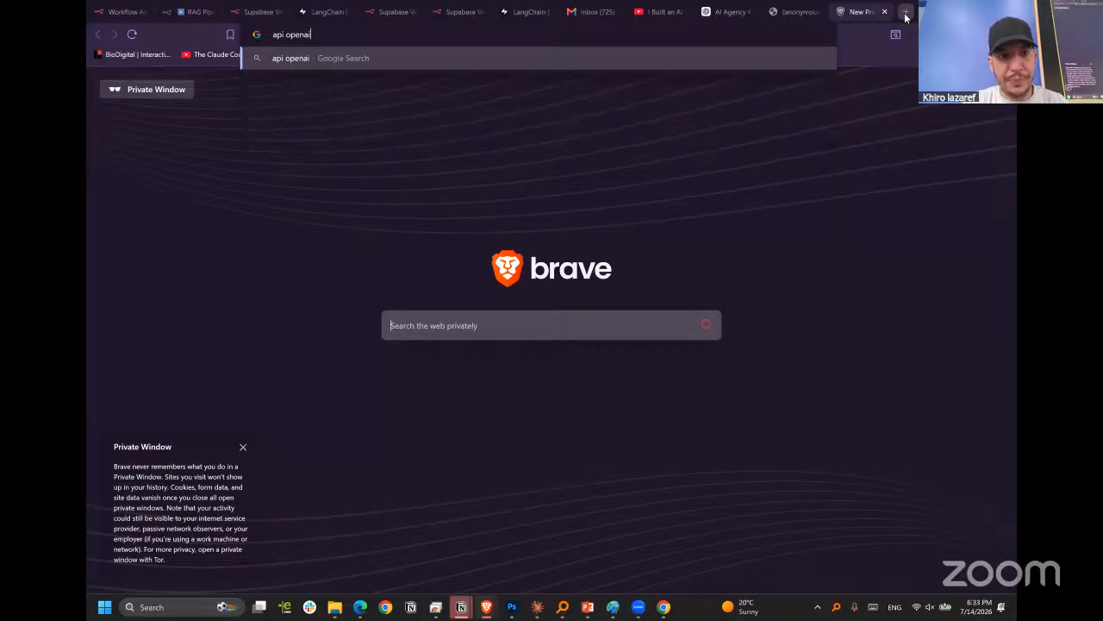
pyautogui.press('Return')
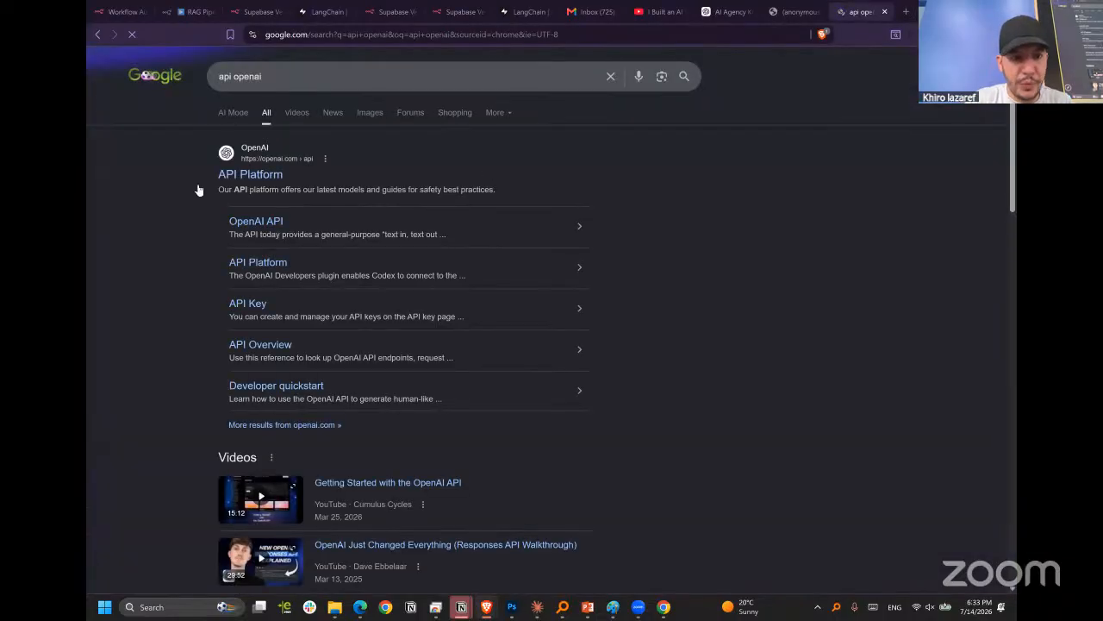
pyautogui.click(247, 179)
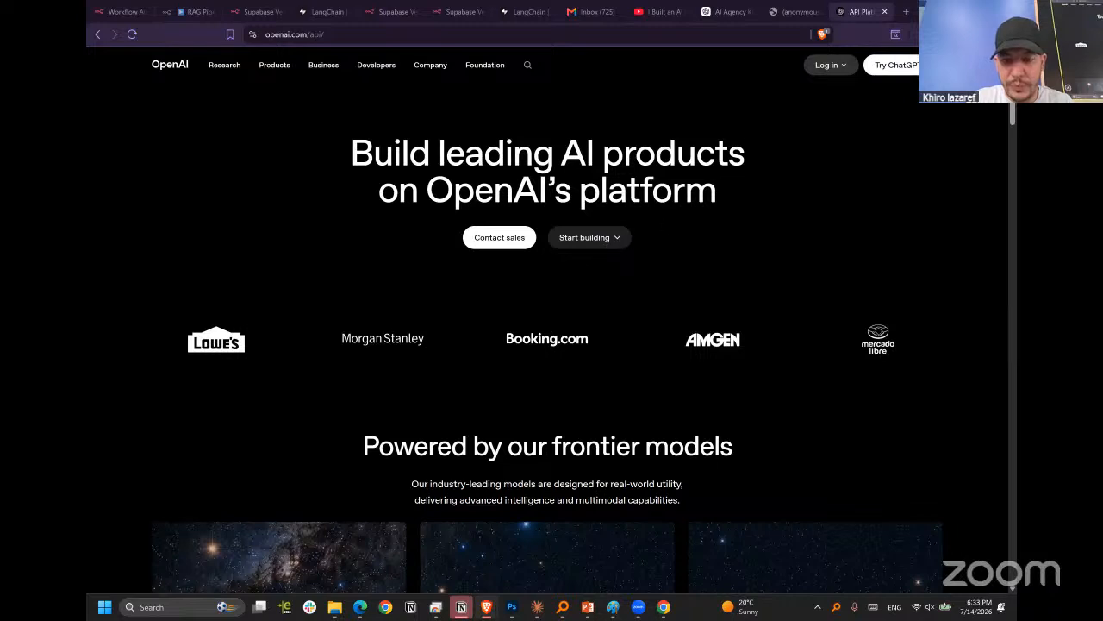
# Log in to the OpenAI API Platform with the Google account.
pyautogui.click(841, 69)
pyautogui.click(841, 69)
pyautogui.click(840, 69)
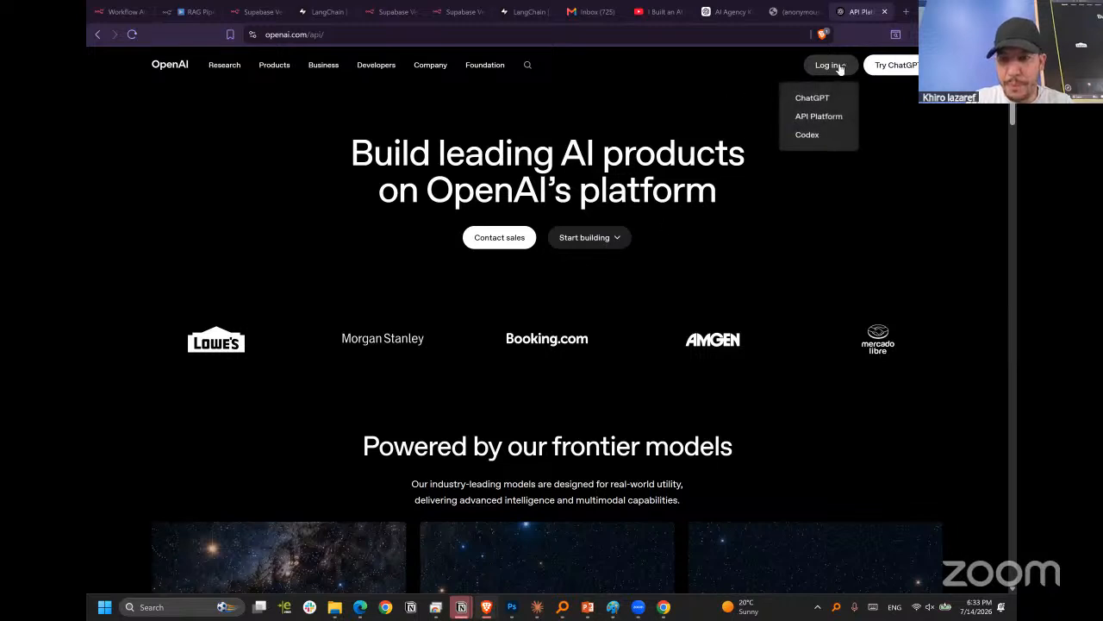
pyautogui.click(816, 118)
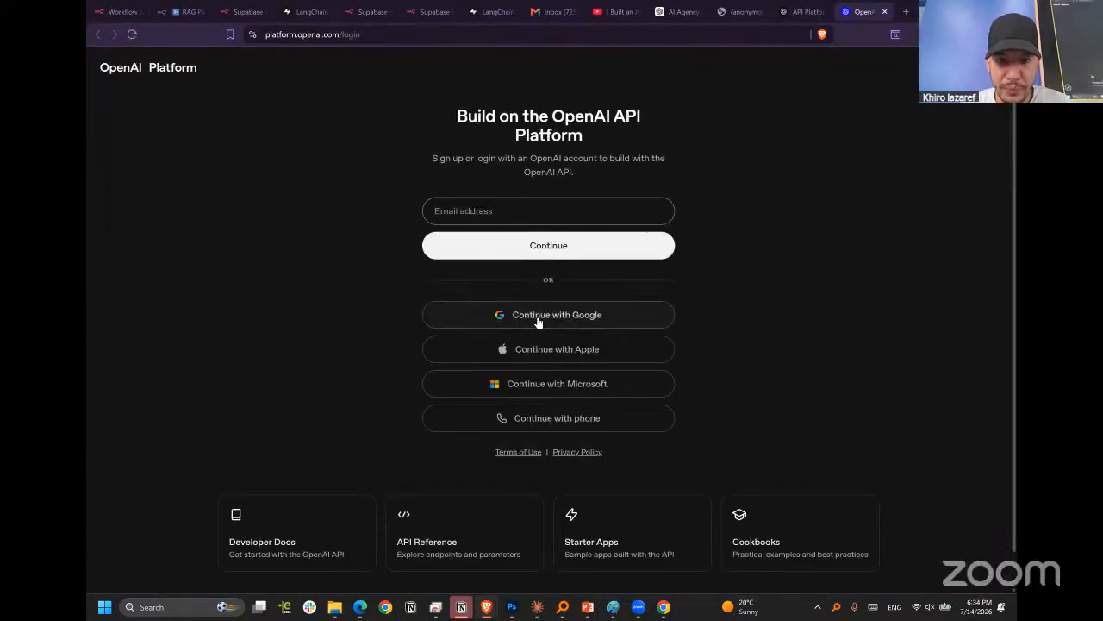
pyautogui.click(536, 316)
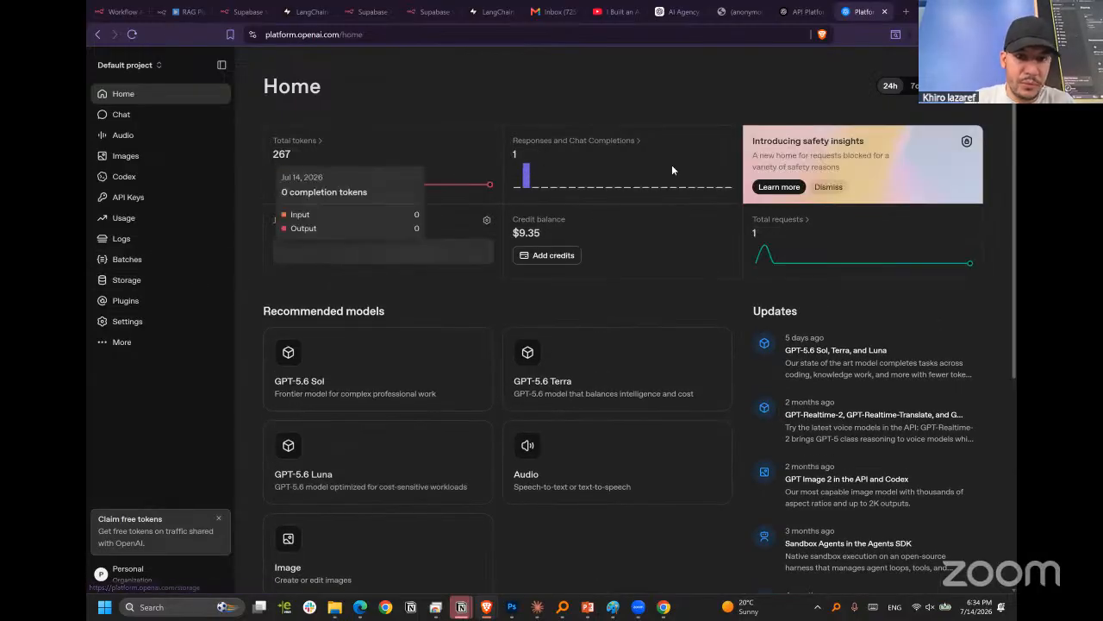
# Open the API keys page of the default project.
pyautogui.click(148, 196)
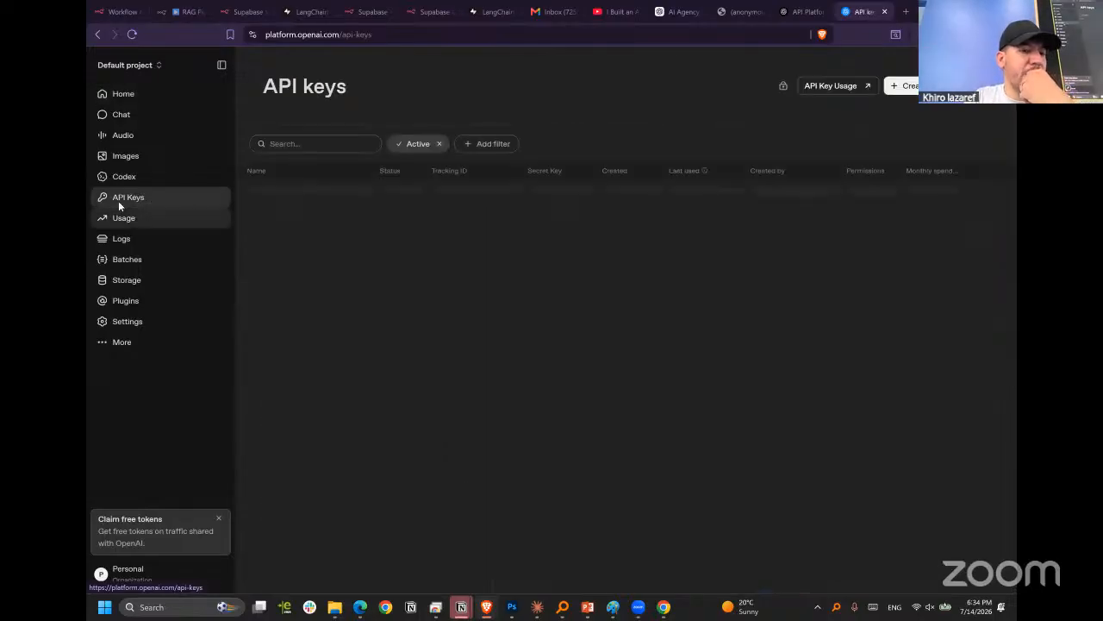
pyautogui.click(285, 36)
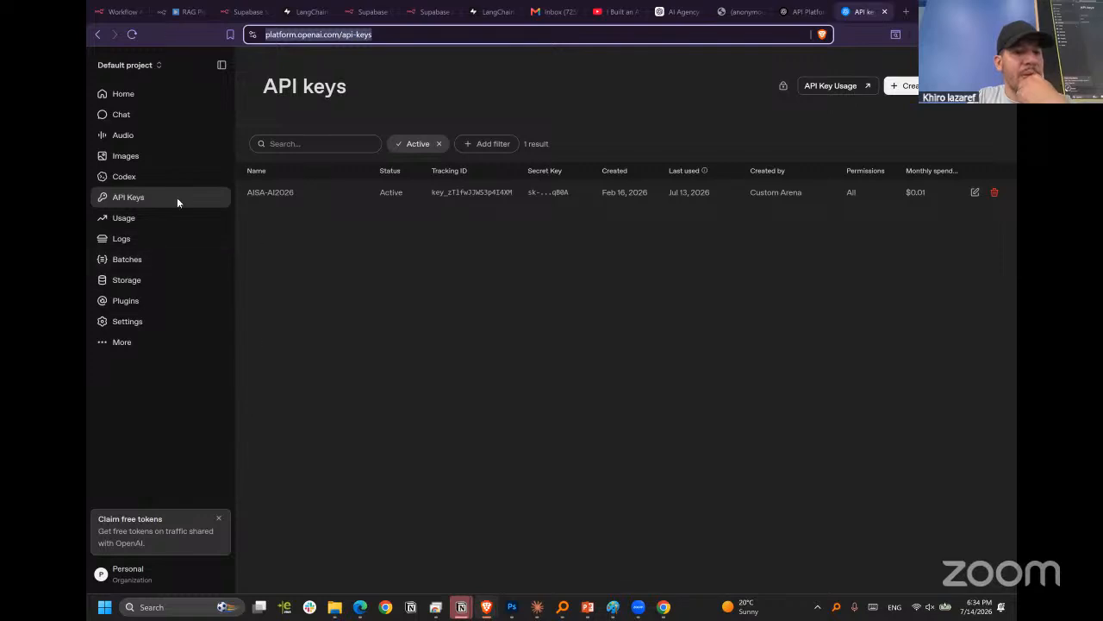
pyautogui.click(121, 198)
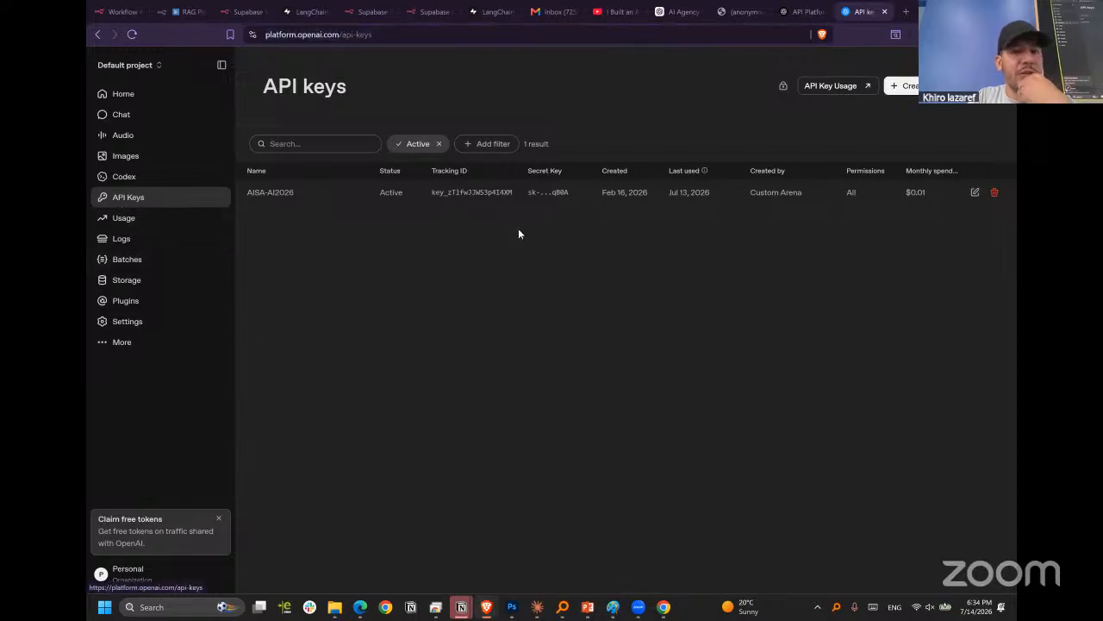
# Create a secret key named ragKey in the Default project with All permissions, and copy the generated key.
pyautogui.click(907, 86)
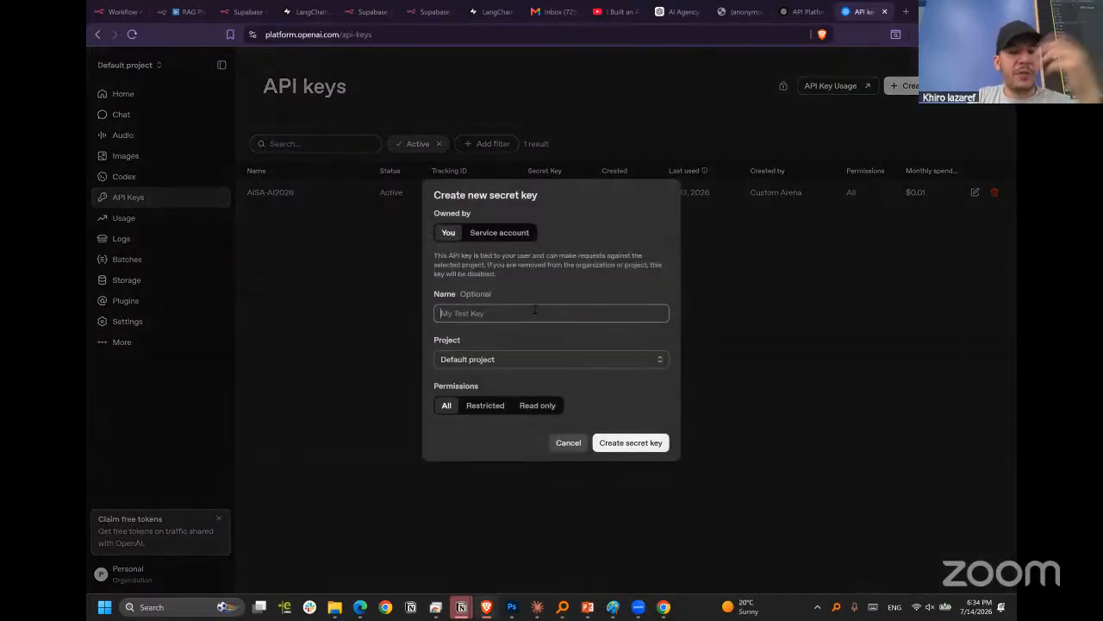
pyautogui.write('ra')
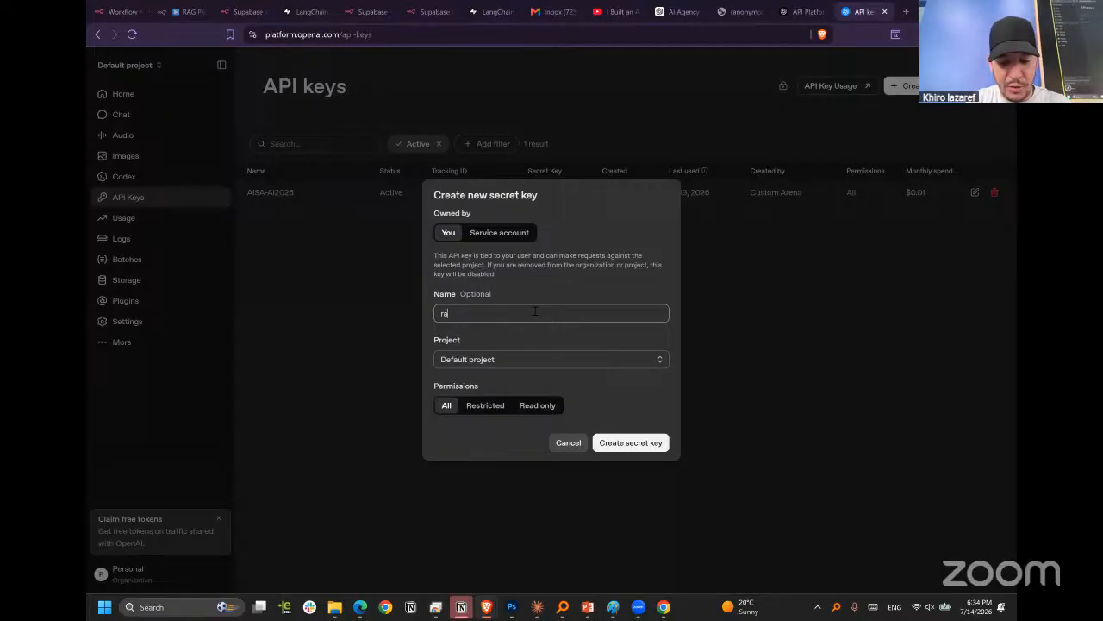
pyautogui.write('gKE')
pyautogui.press('BackSpace')
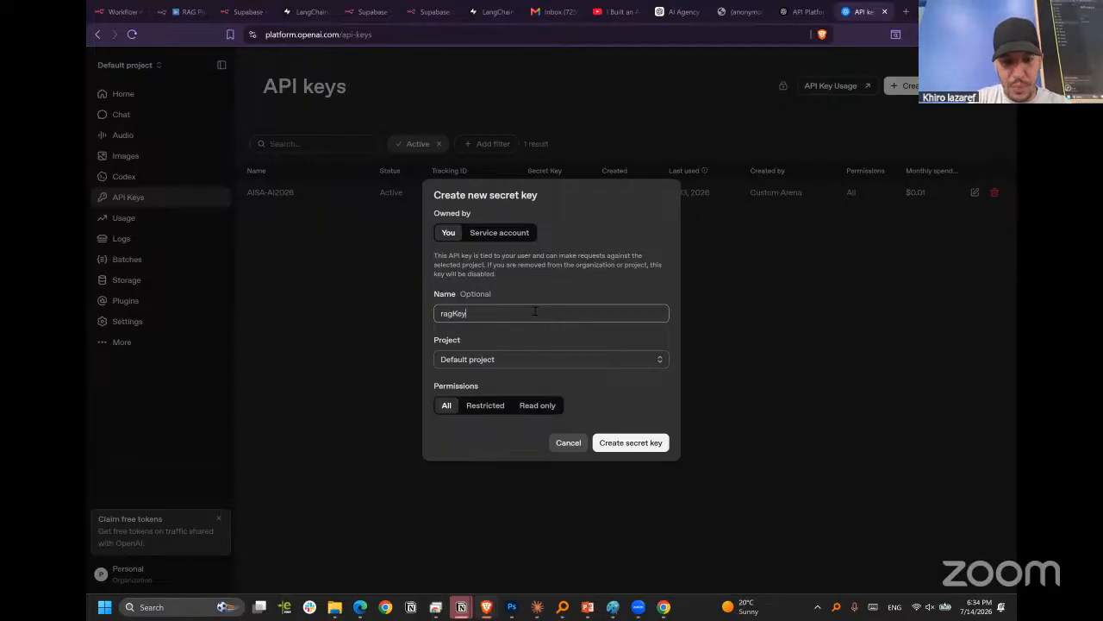
pyautogui.click(528, 360)
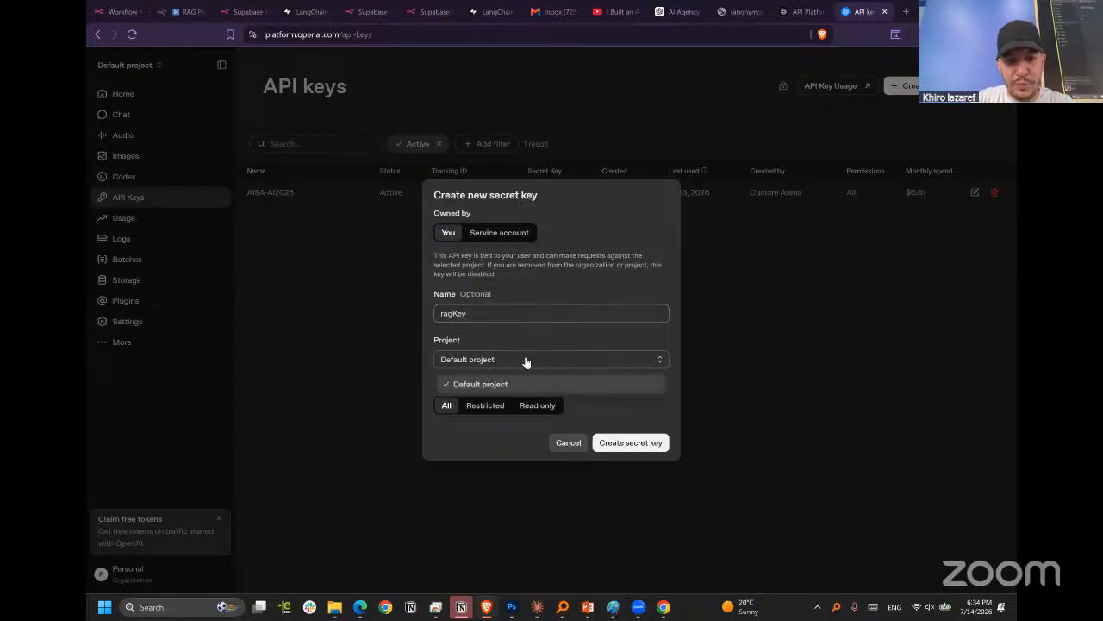
pyautogui.click(654, 358)
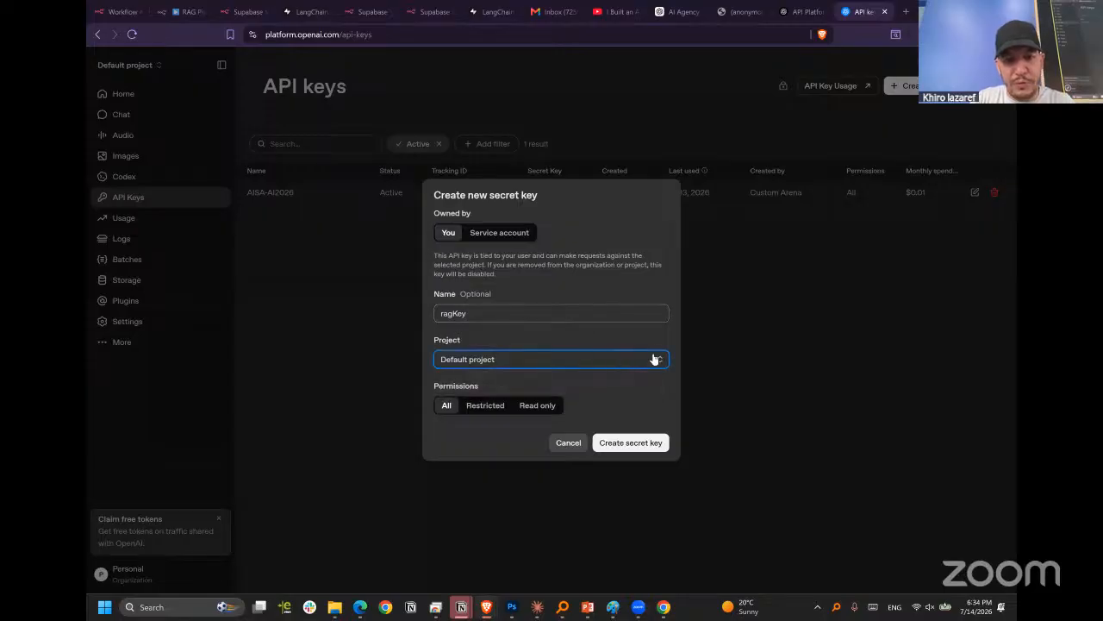
pyautogui.click(623, 443)
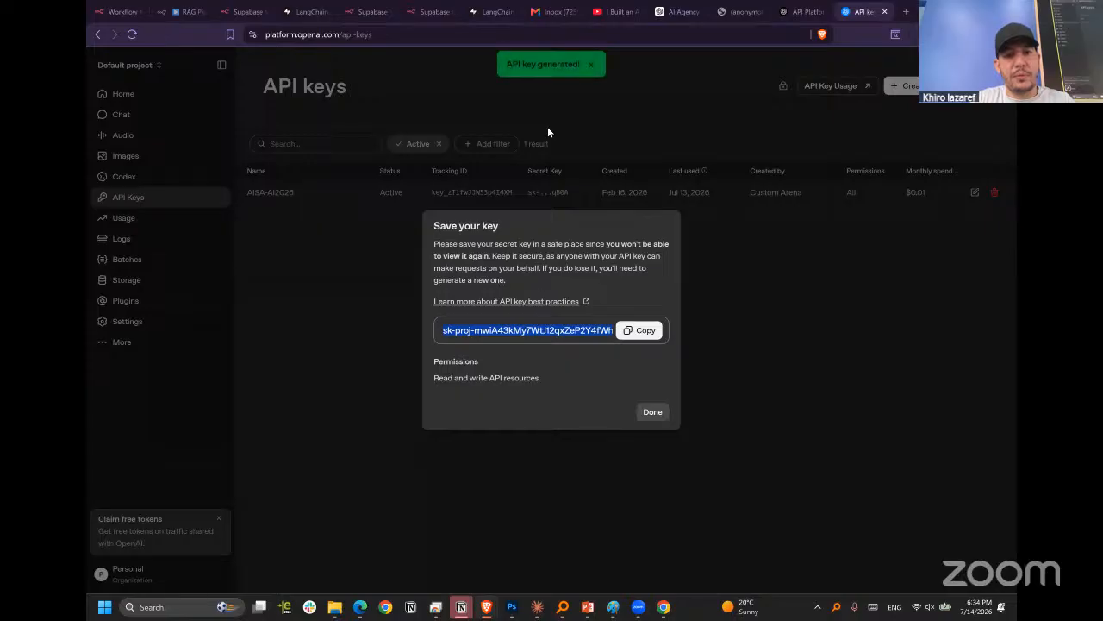
pyautogui.click(642, 331)
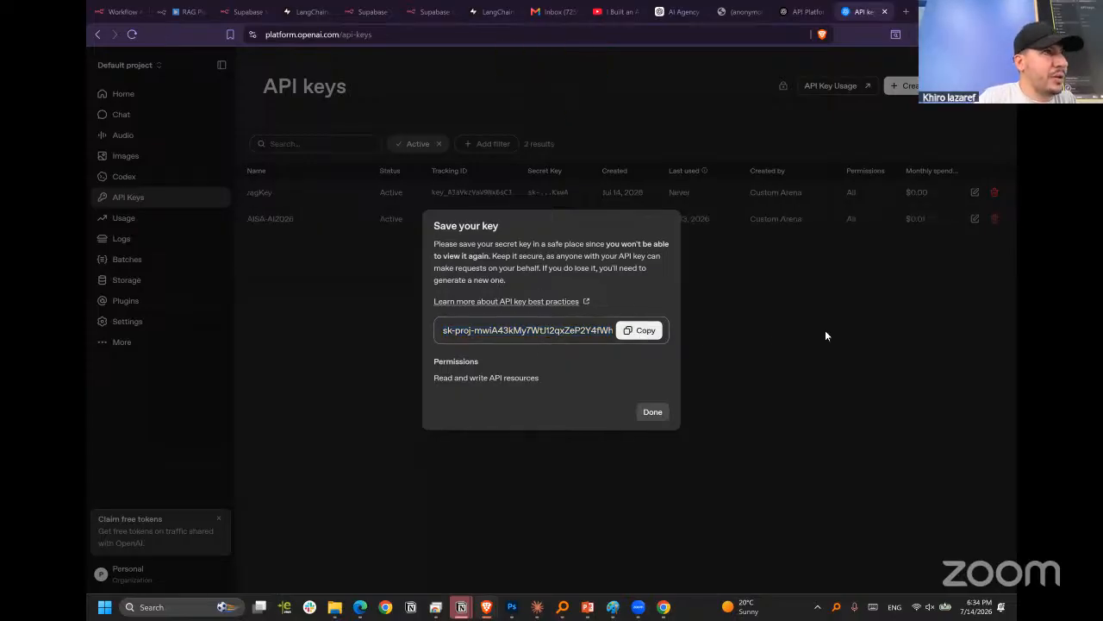
pyautogui.click(654, 412)
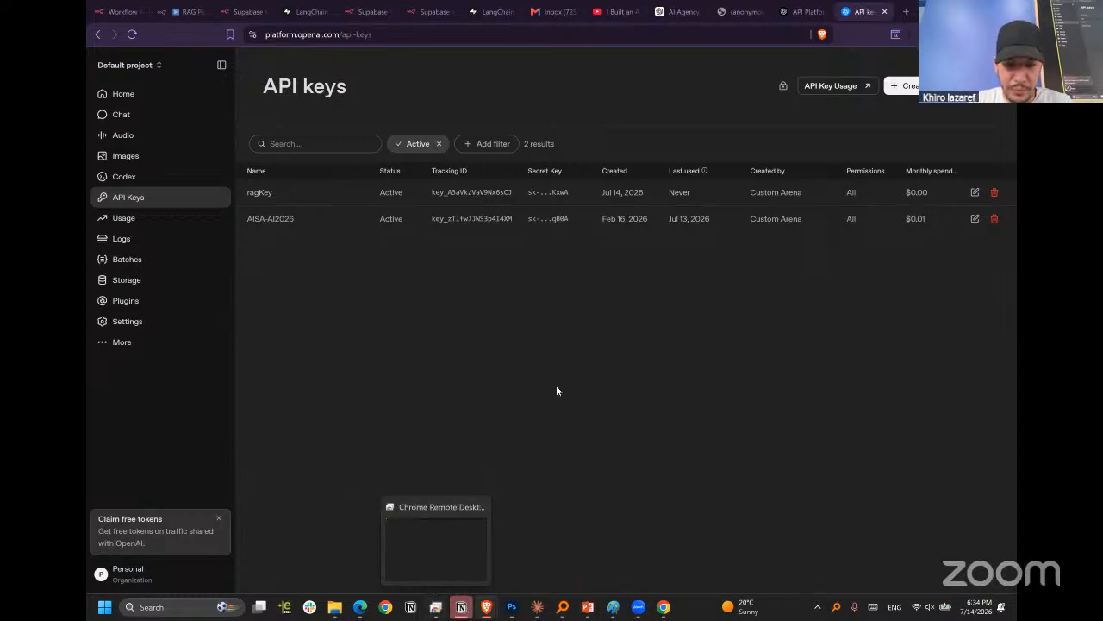
# Back in the n8n RAG Pipeline & Agent workflow, replace Supabase Vector Store2's embedding node with a fresh Embeddings OpenAI node.
pyautogui.moveTo(538, 596)
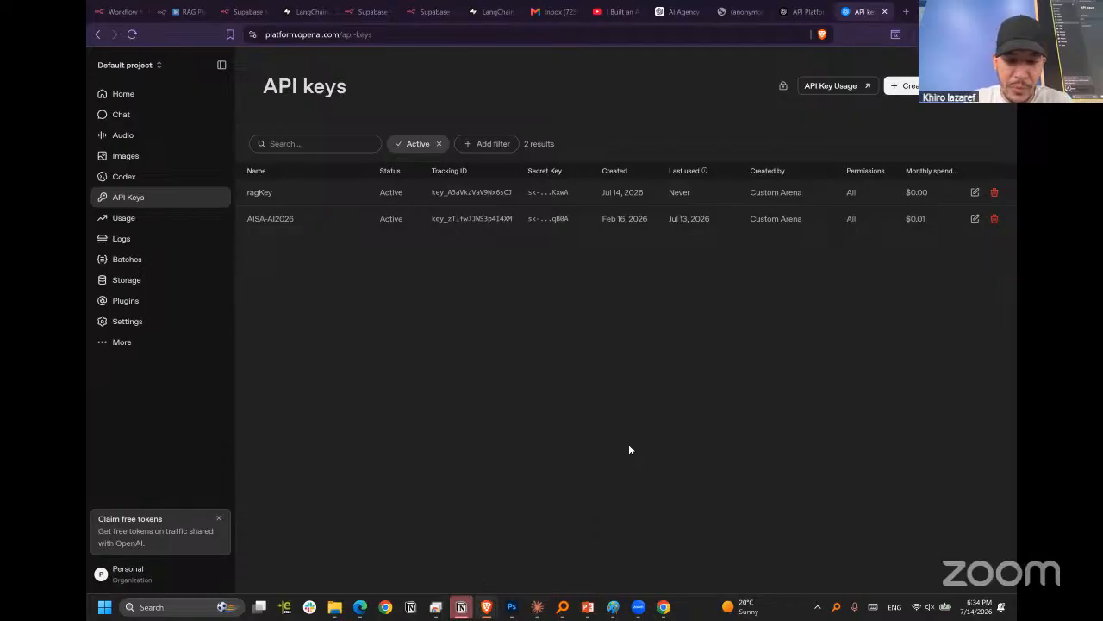
pyautogui.click(179, 11)
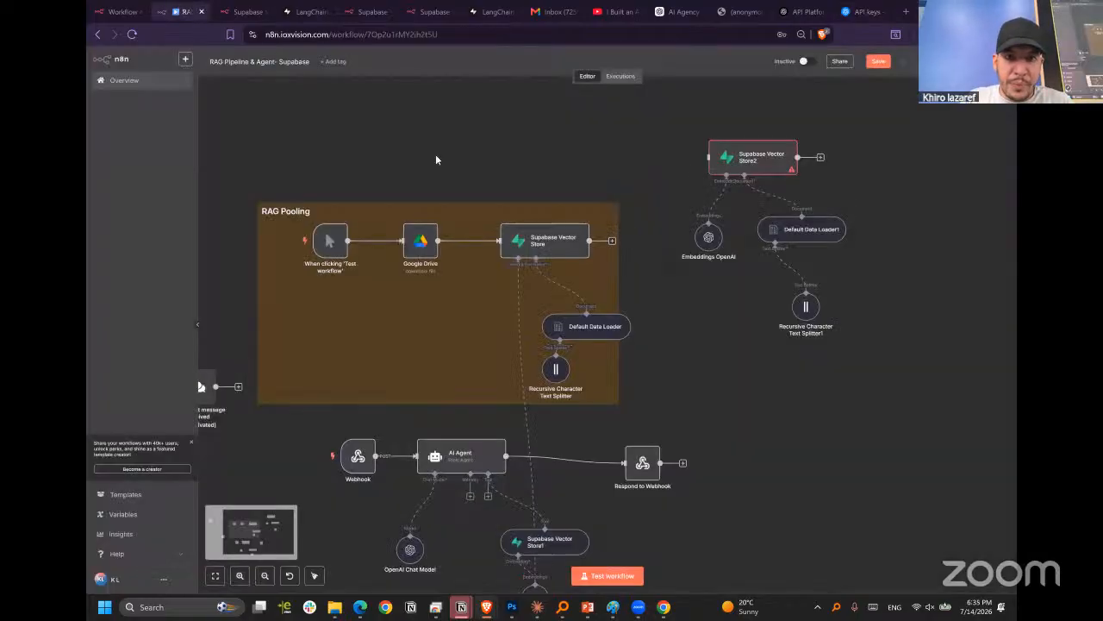
pyautogui.doubleClick(707, 238)
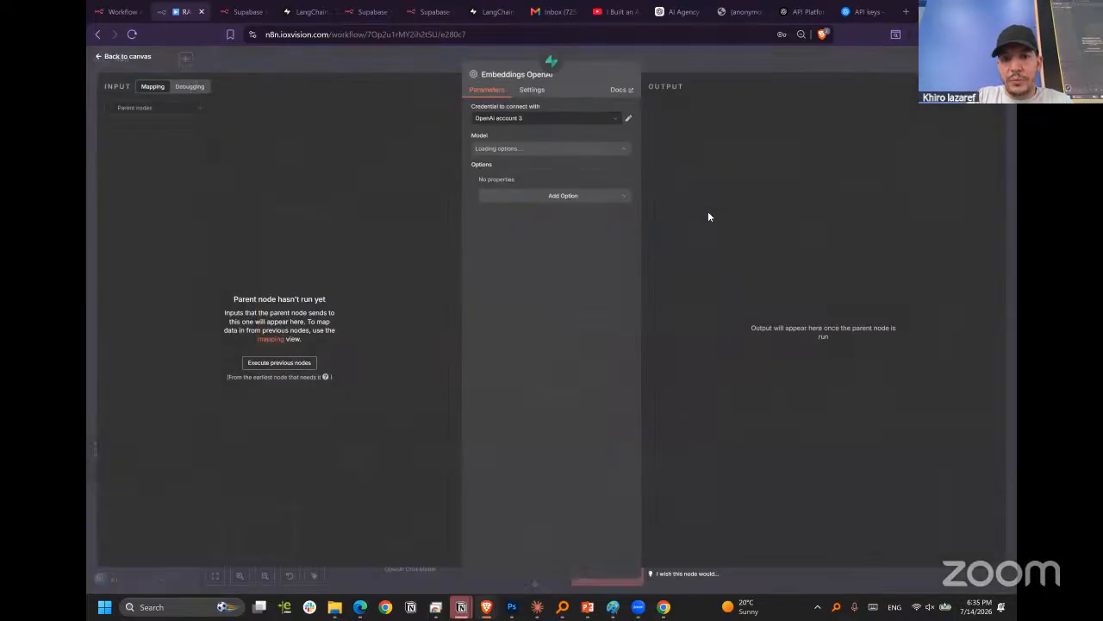
pyautogui.click(654, 60)
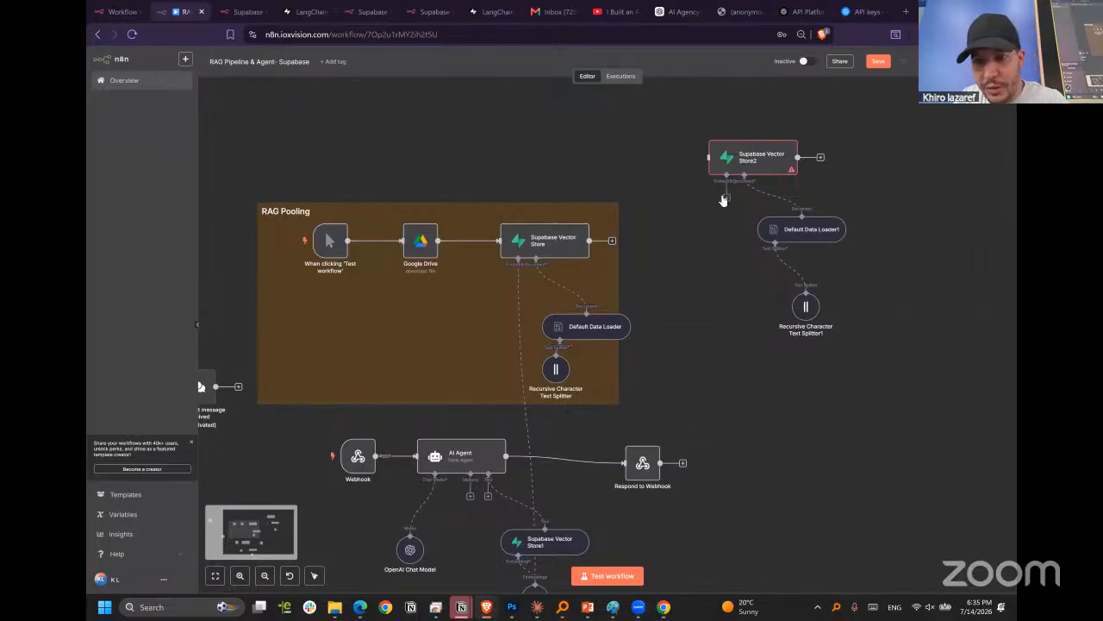
pyautogui.click(725, 199)
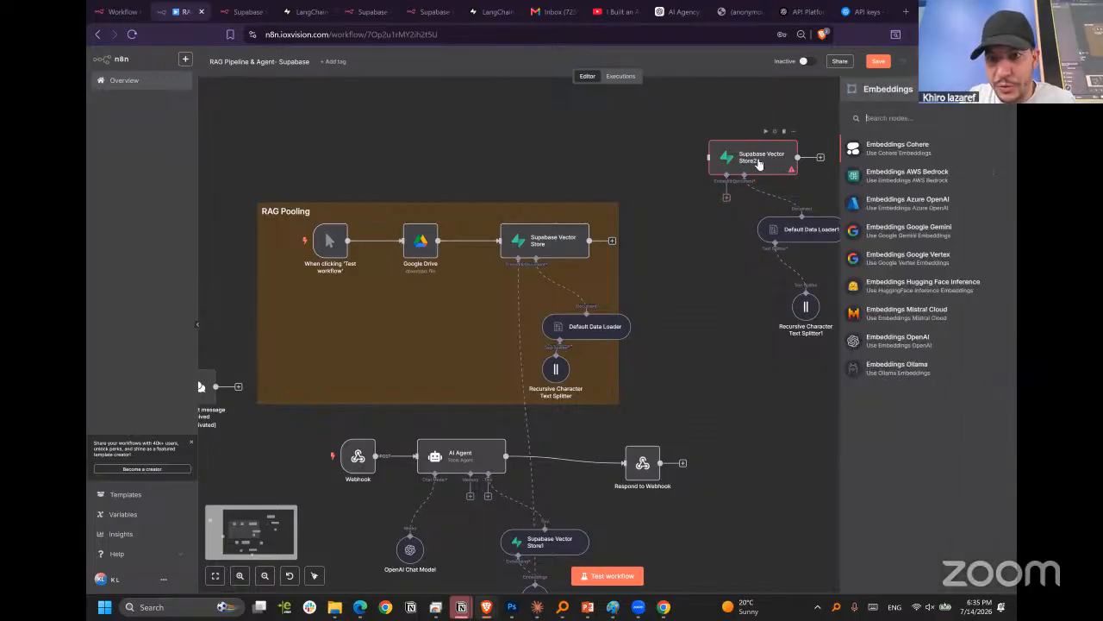
pyautogui.click(904, 343)
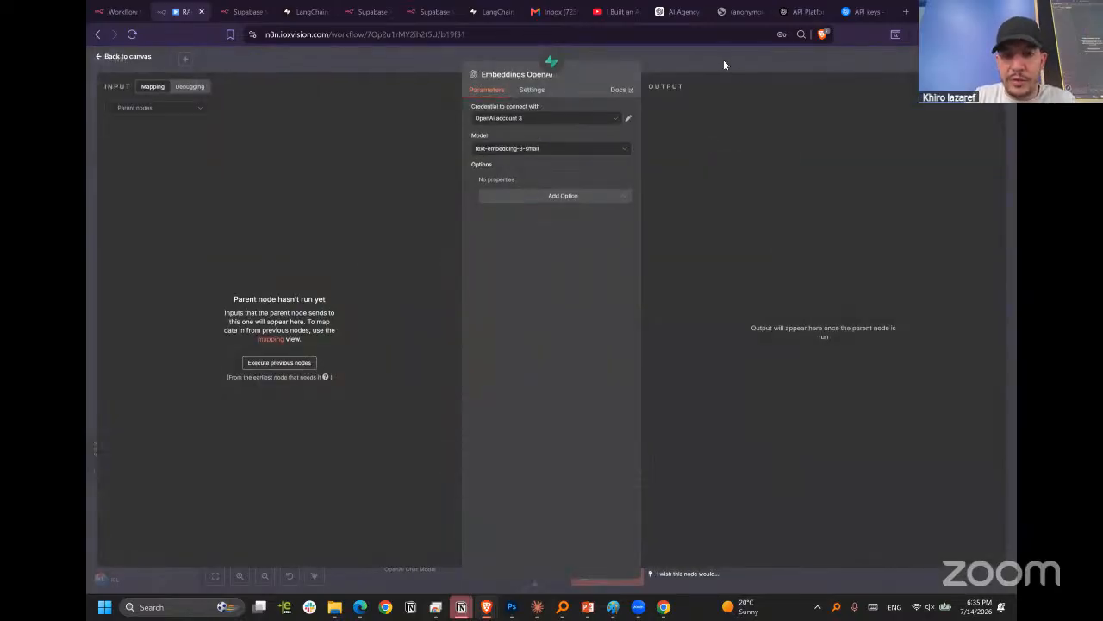
# Start a new OpenAI credential for the Embeddings OpenAI node and paste the copied secret key as its API key.
pyautogui.click(550, 120)
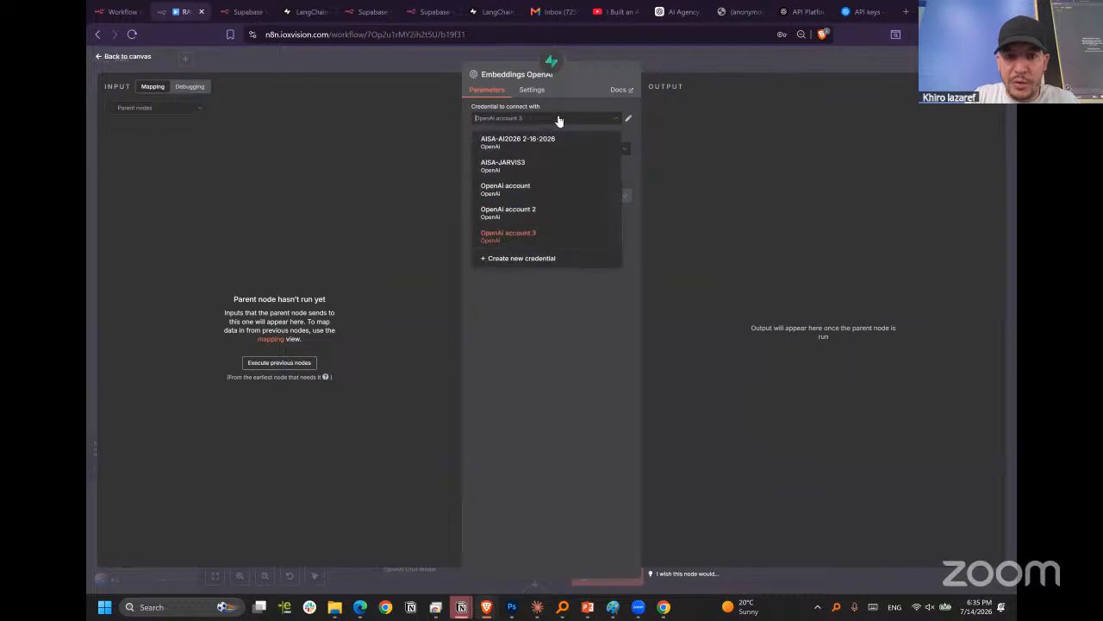
pyautogui.click(582, 119)
pyautogui.click(563, 121)
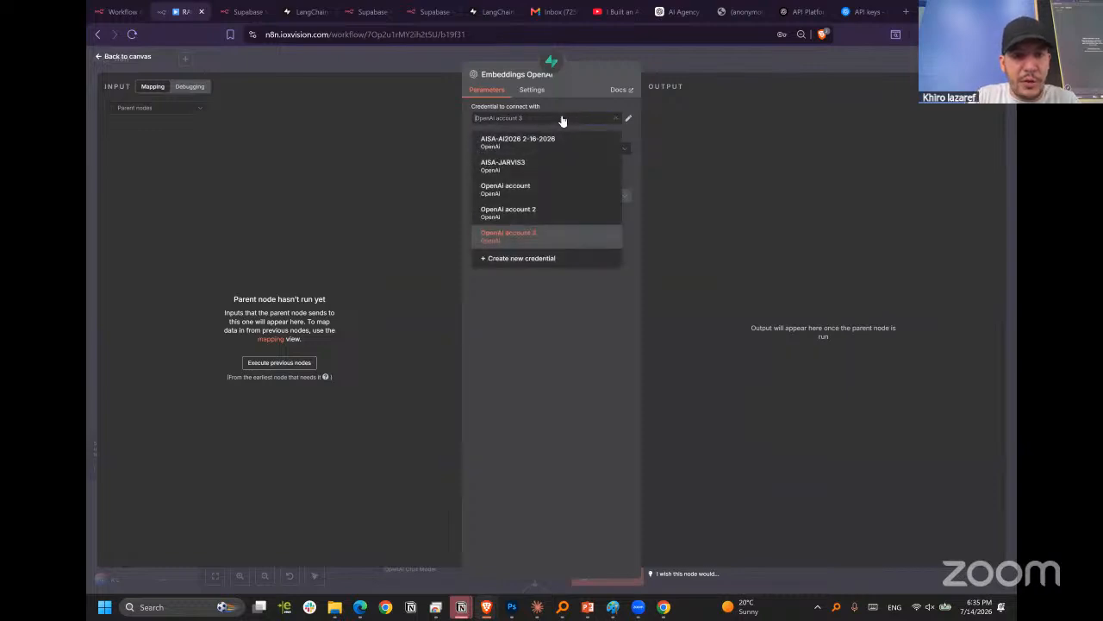
pyautogui.click(538, 258)
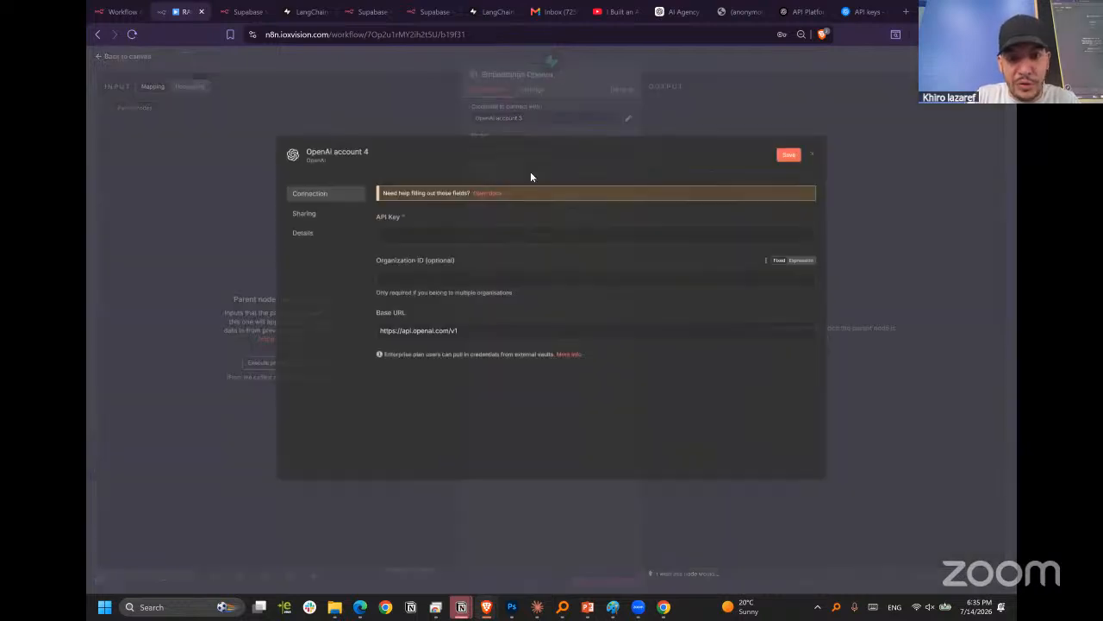
pyautogui.click(455, 233)
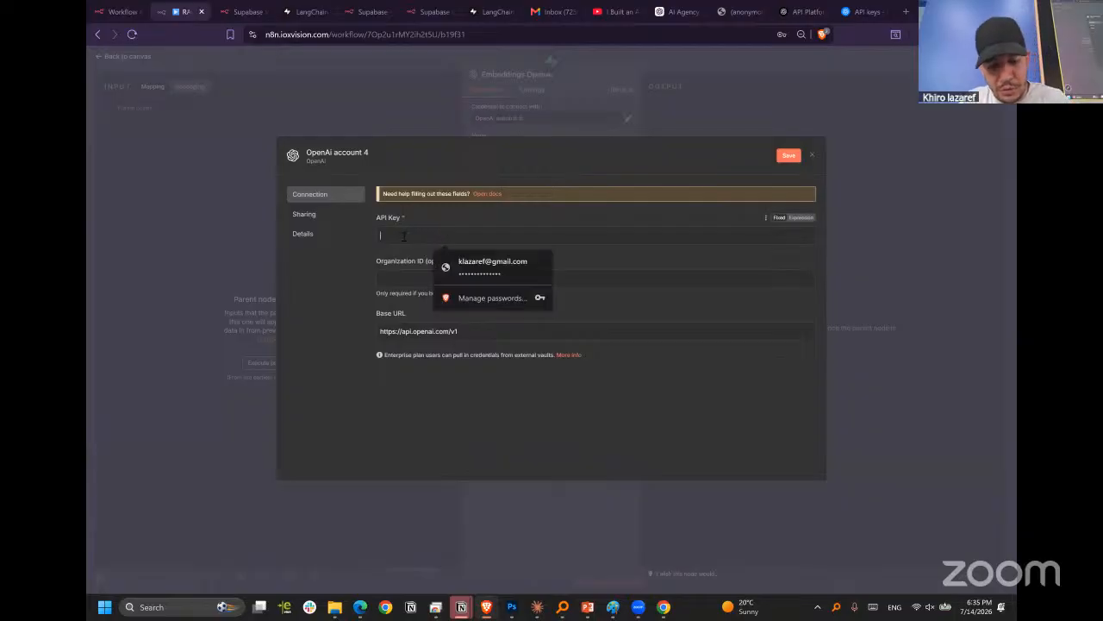
pyautogui.hotkey('ctrl', 'v')
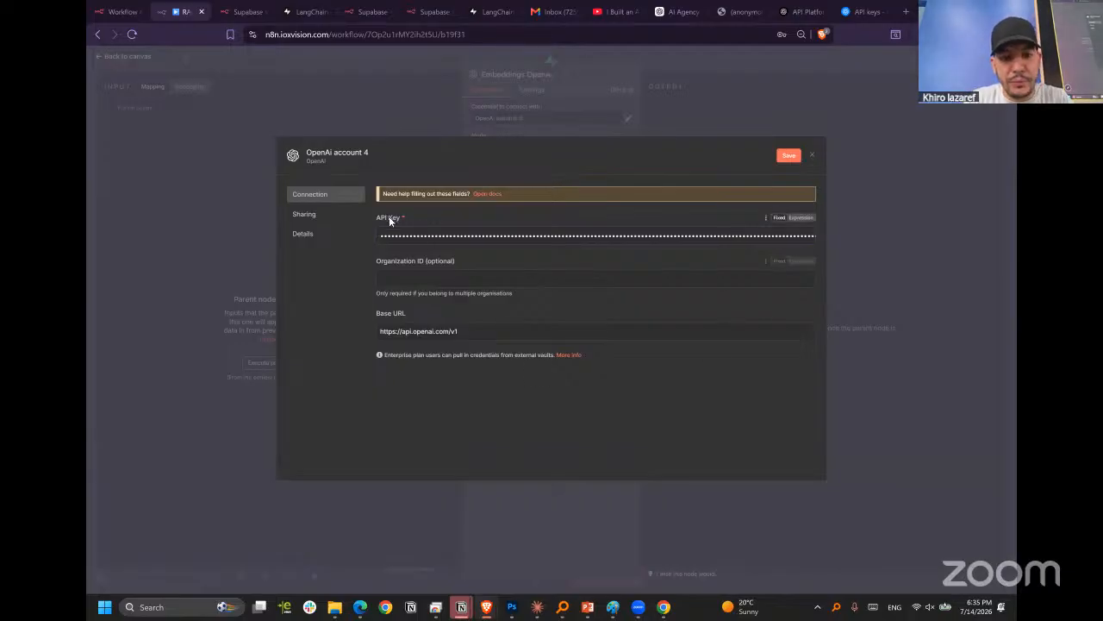
# Rename the new OpenAI credential ragKeyOpenAI and save it.
pyautogui.click(336, 148)
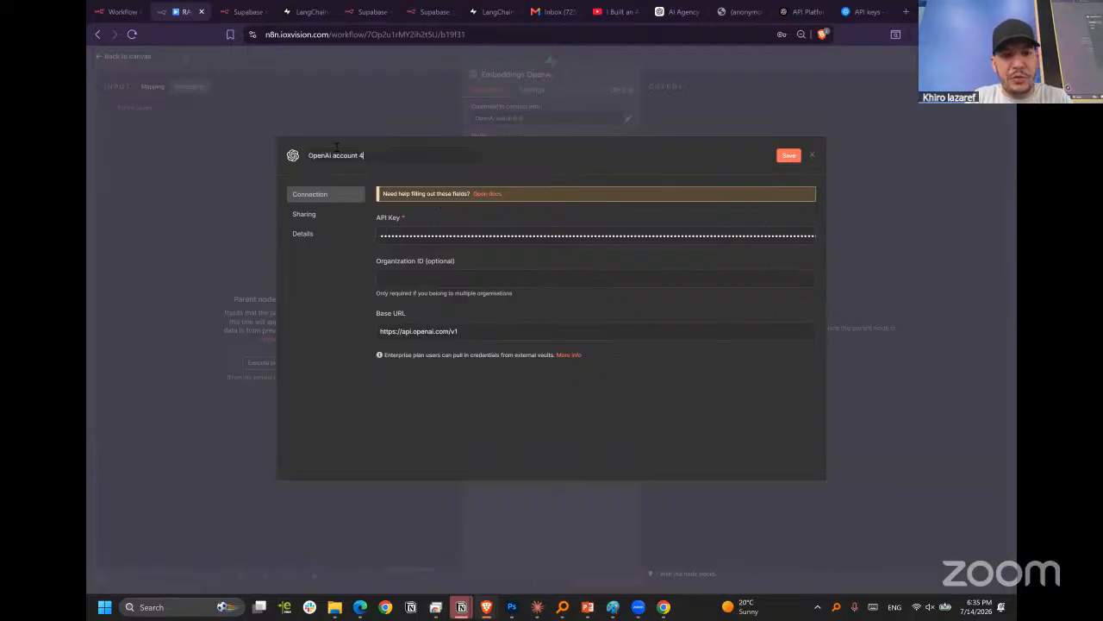
pyautogui.moveTo(370, 153); pyautogui.dragTo(183, 171)
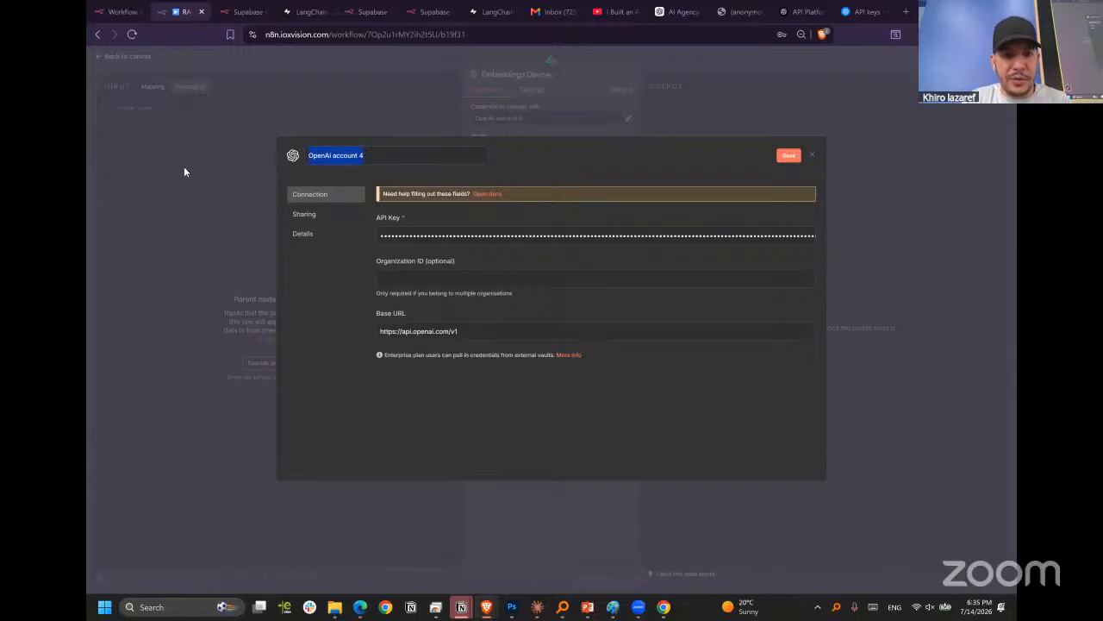
pyautogui.write('ragKeyOpenAI')
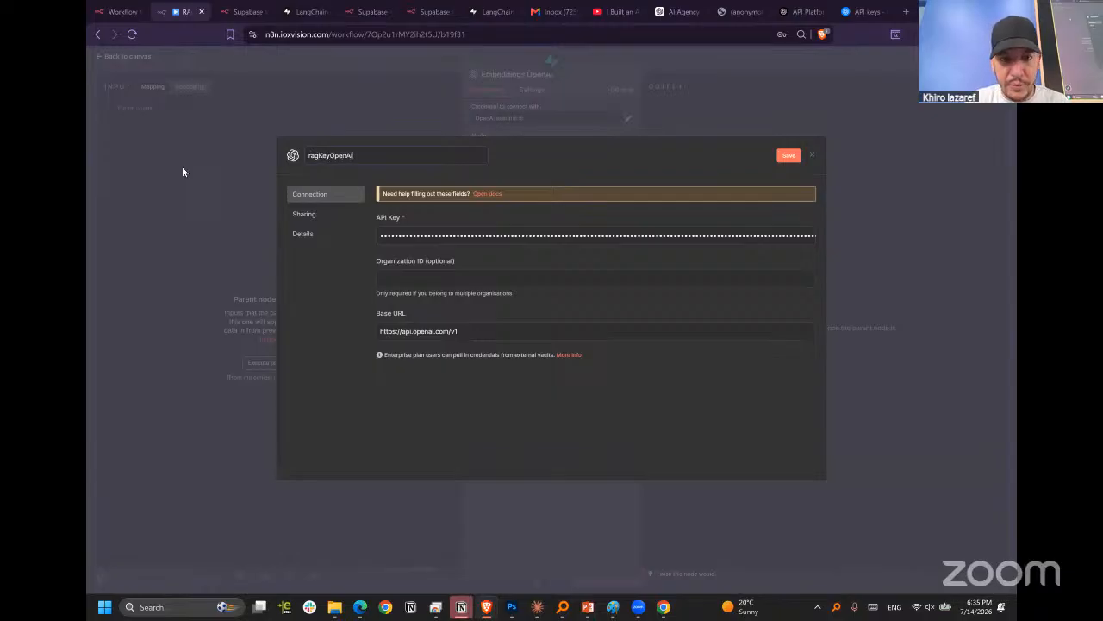
pyautogui.click(546, 172)
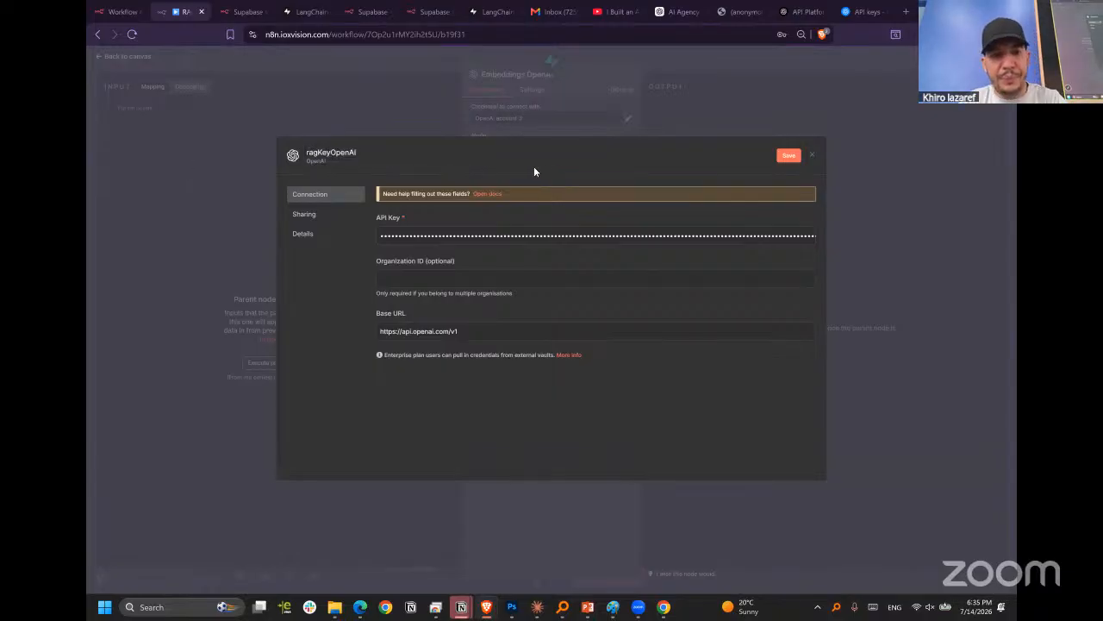
pyautogui.click(789, 155)
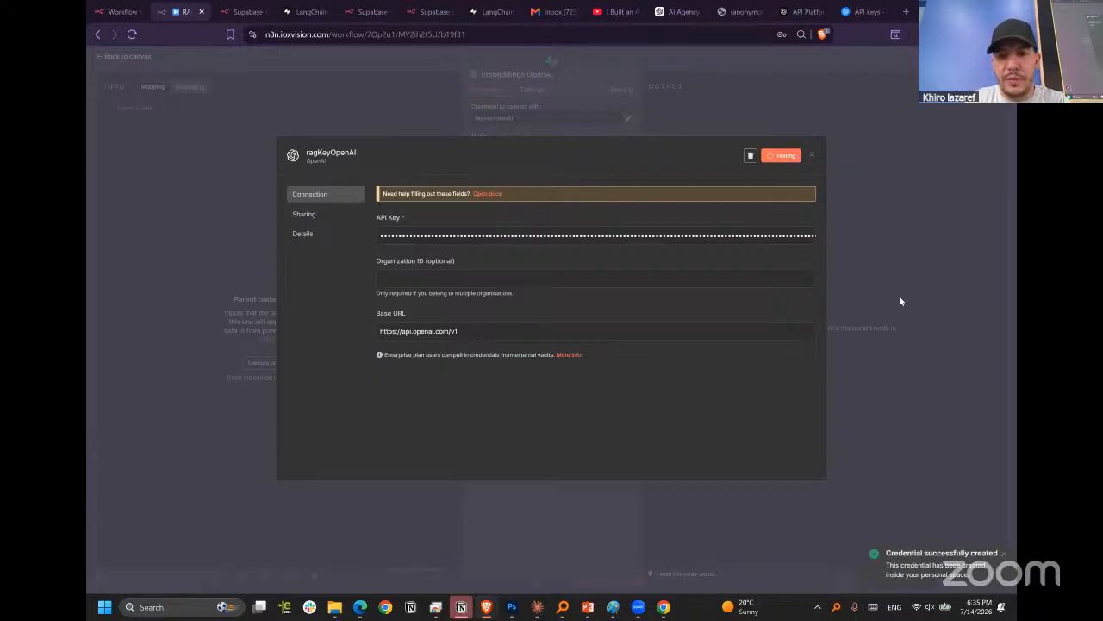
# Close the ragKeyOpenAI credential and node settings, then separate Embeddings OpenAI from Default Data Loader1 and reposition Supabase Vector Store2 above them.
pyautogui.click(811, 155)
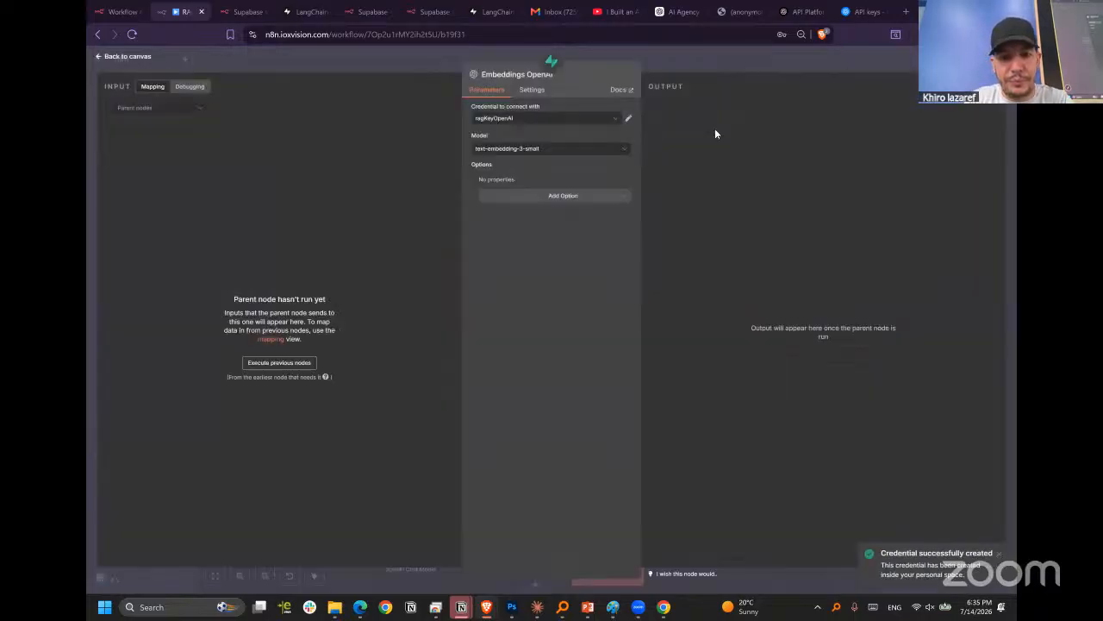
pyautogui.click(737, 70)
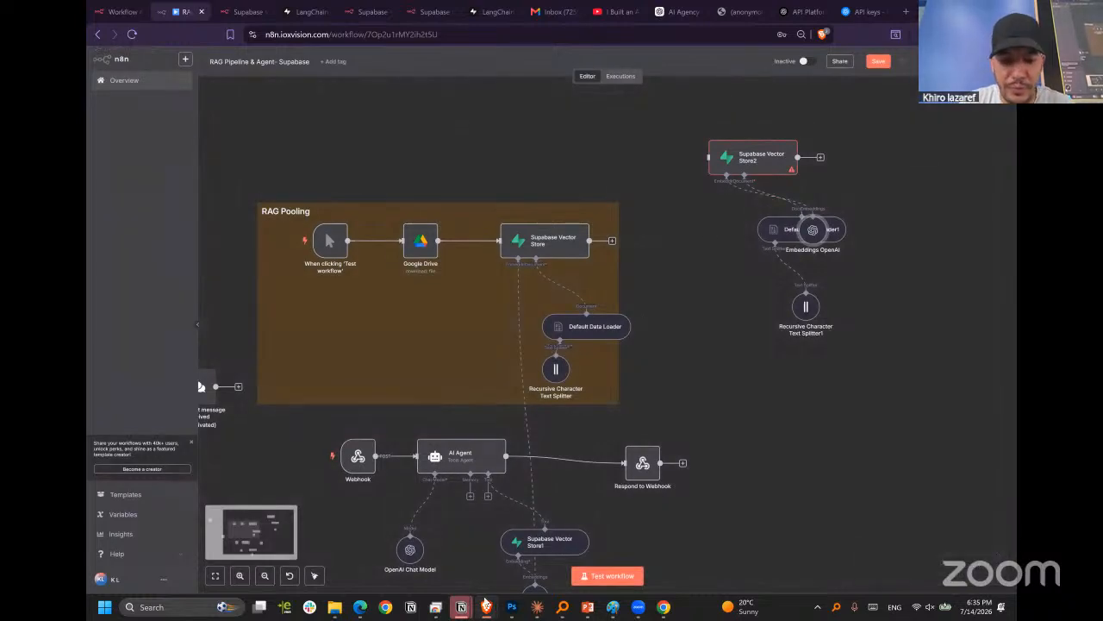
pyautogui.moveTo(487, 607)
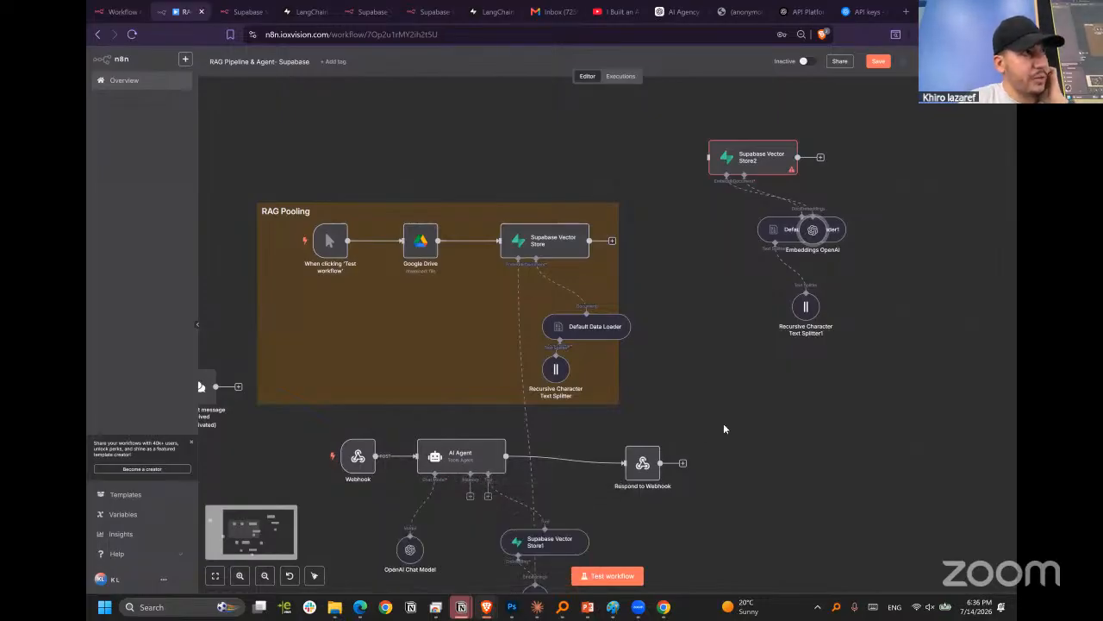
pyautogui.moveTo(815, 239); pyautogui.dragTo(683, 233)
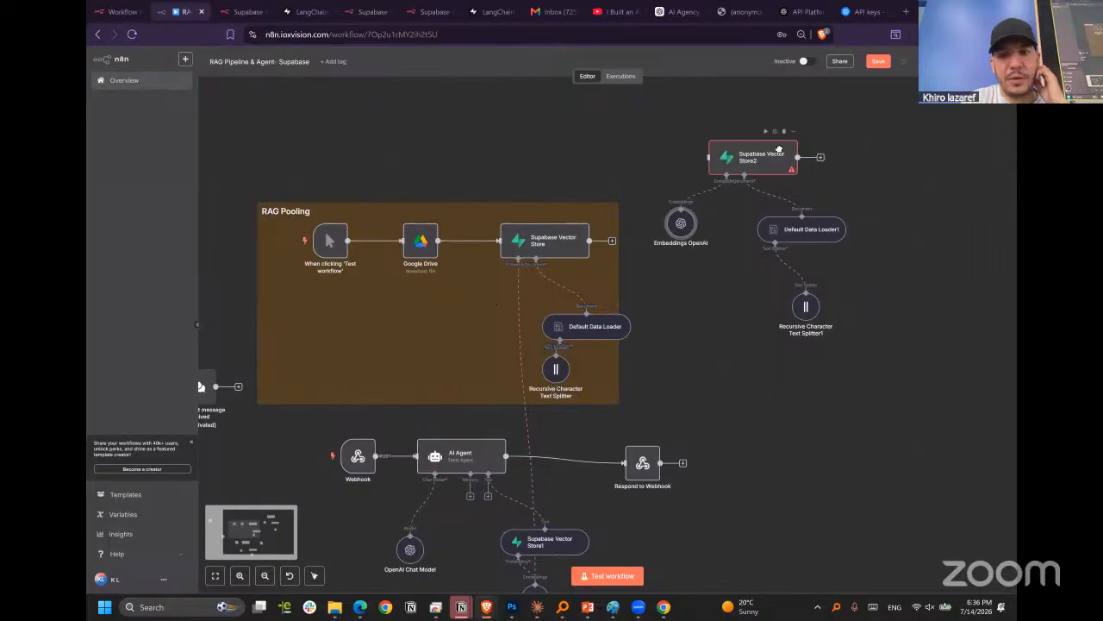
pyautogui.moveTo(755, 157); pyautogui.dragTo(782, 151)
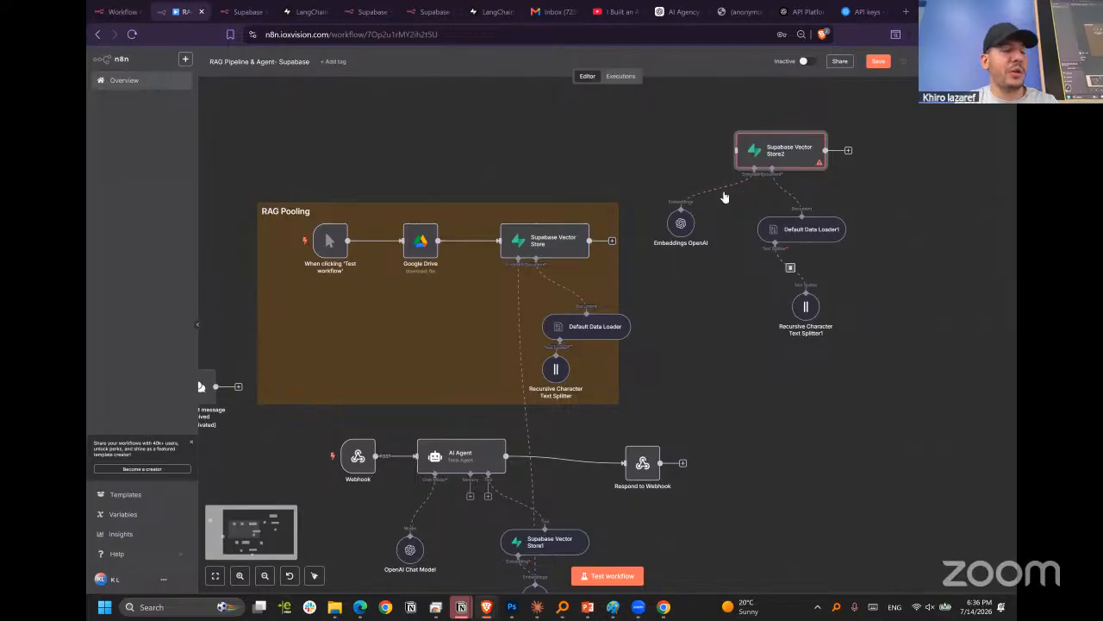
pyautogui.moveTo(335, 229)
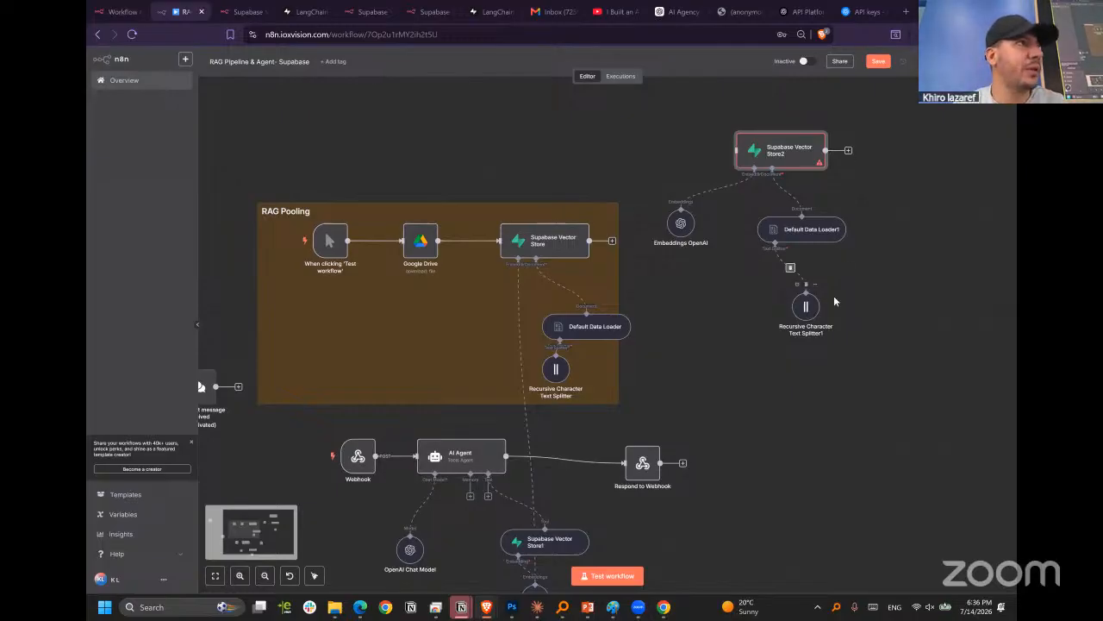
pyautogui.moveTo(937, 366); pyautogui.dragTo(645, 101)
pyautogui.click(862, 401)
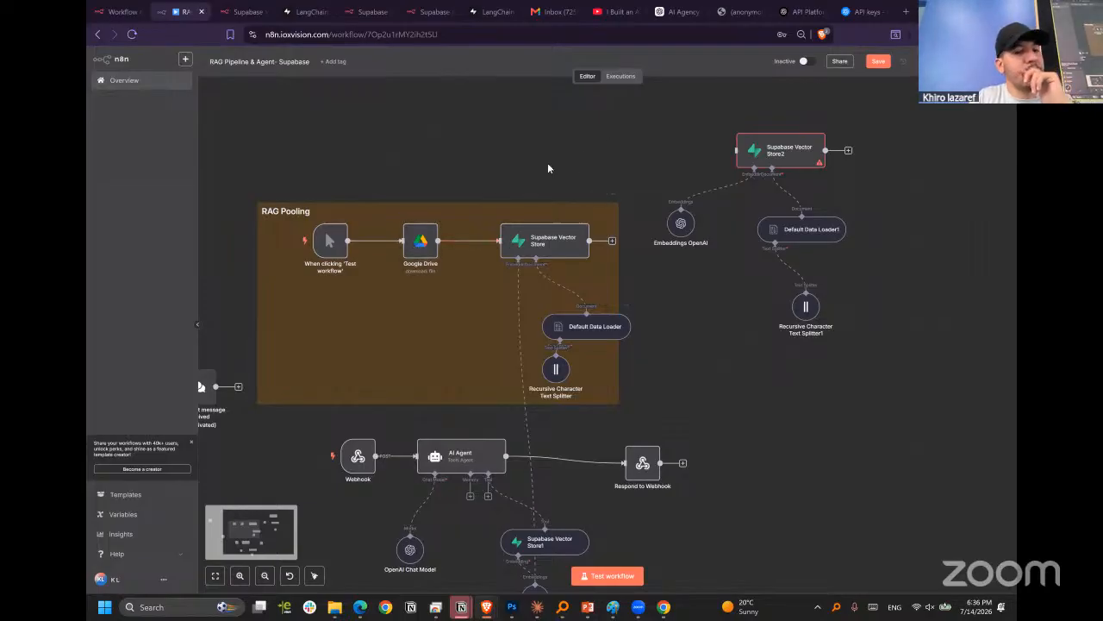
pyautogui.scroll(-2, 647, 156)
pyautogui.scroll(3, 649, 156)
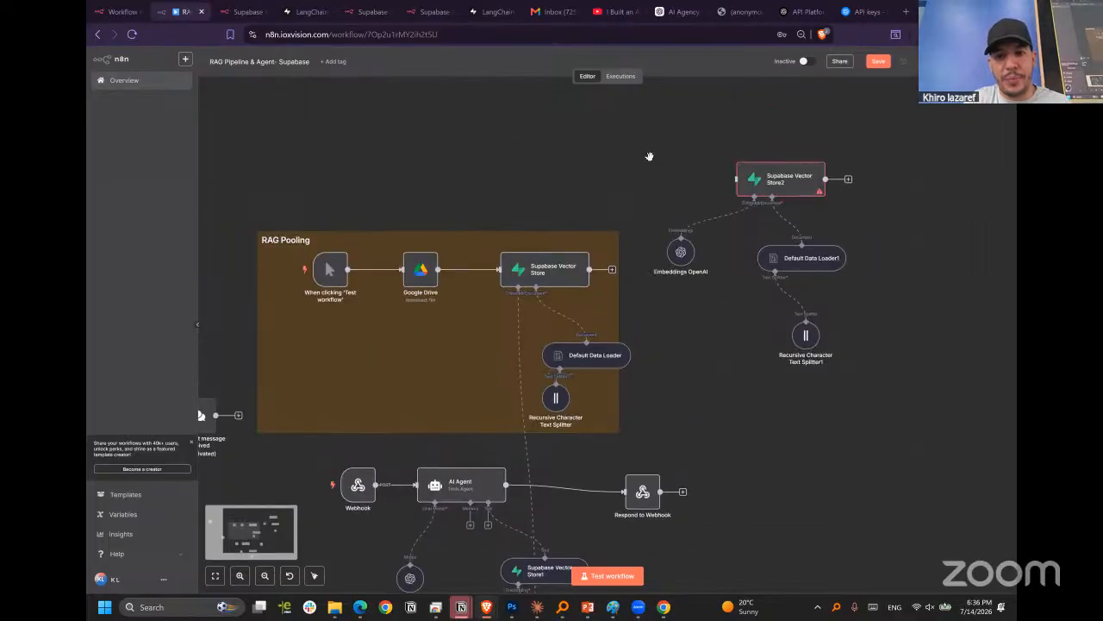
pyautogui.scroll(-3, 649, 157)
pyautogui.scroll(2, 586, 158)
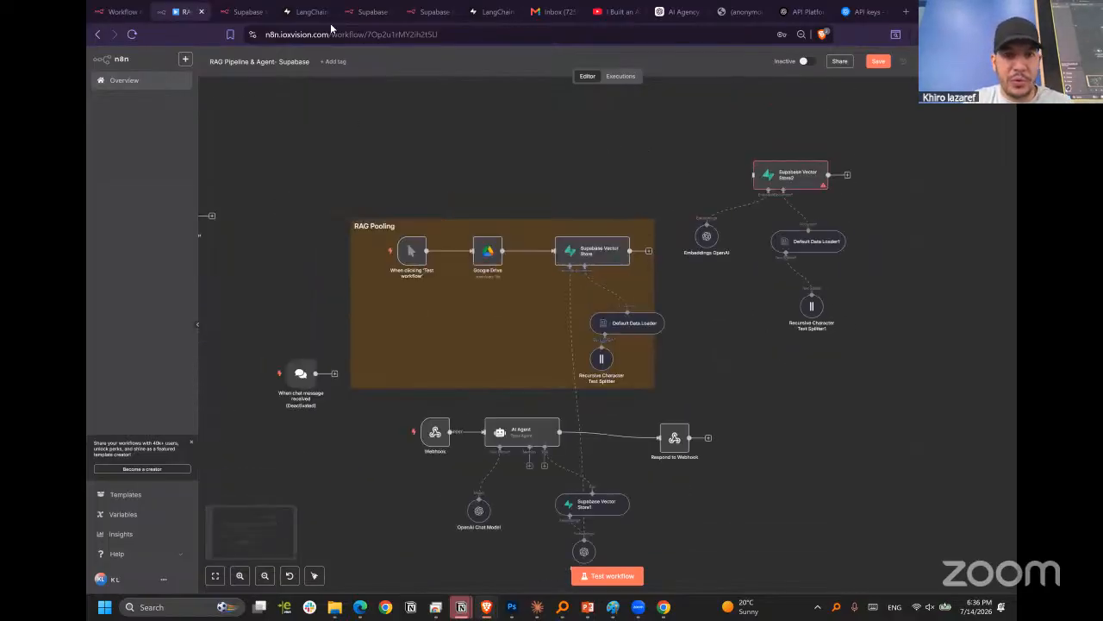
# Open the n8n-1.aistartacademy.com instance in place of the Supabase docs page and create a new workflow from its Overview.
pyautogui.click(255, 13)
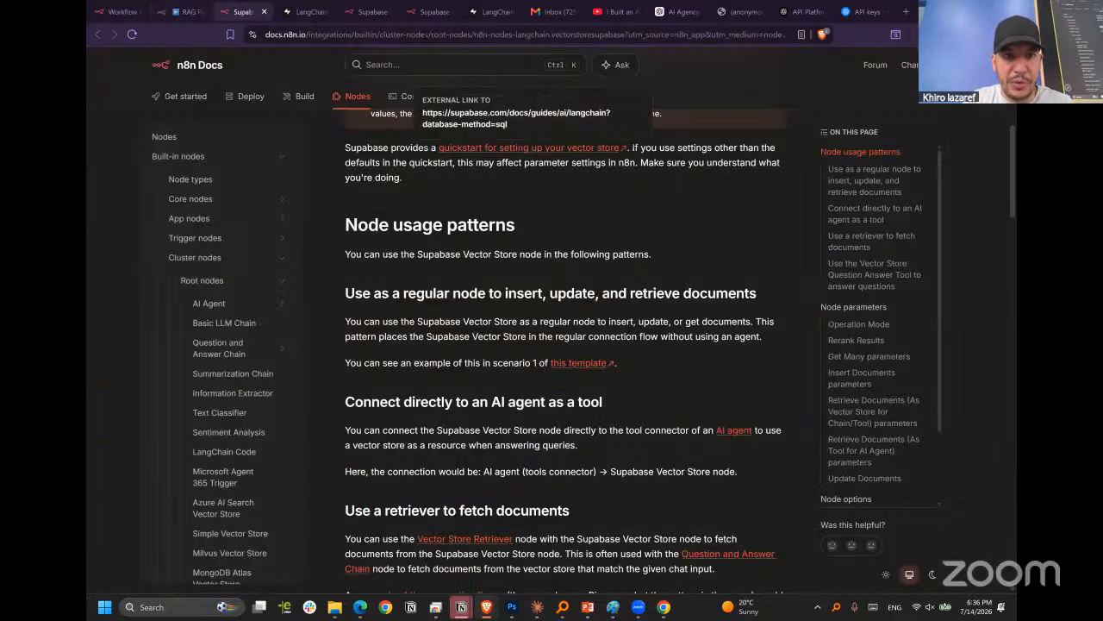
pyautogui.click(421, 37)
pyautogui.write('n8')
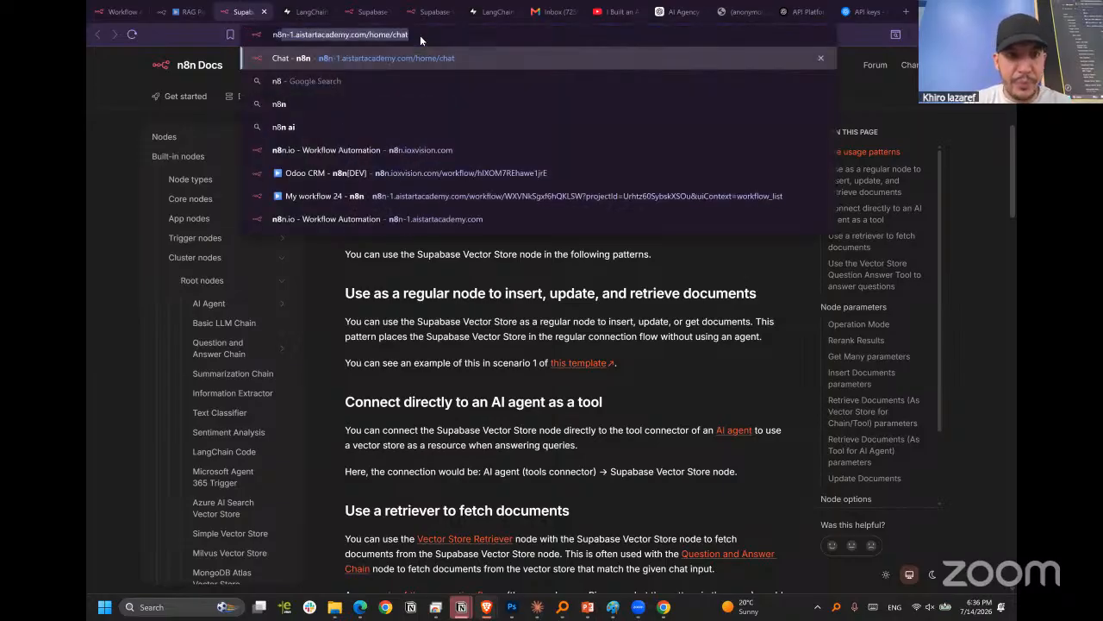
pyautogui.press('Return')
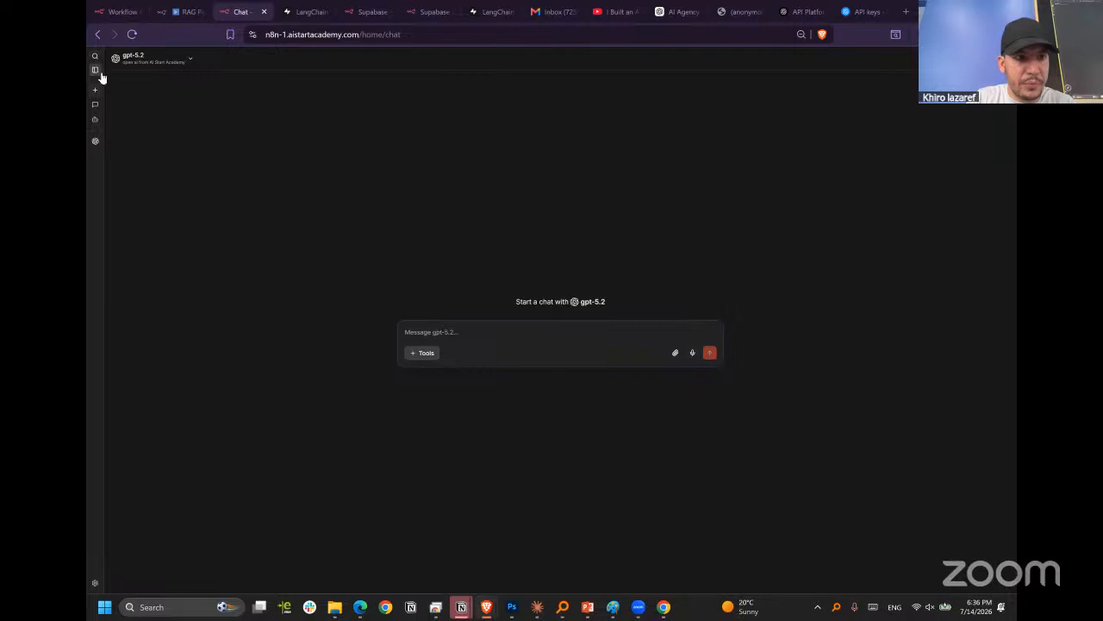
pyautogui.click(95, 72)
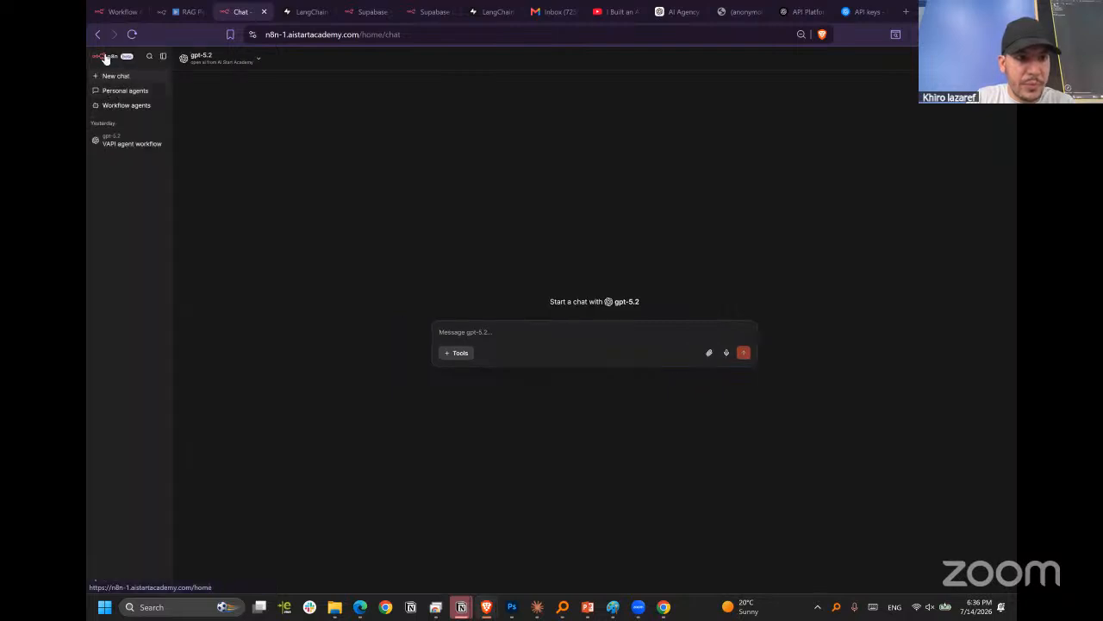
pyautogui.click(102, 56)
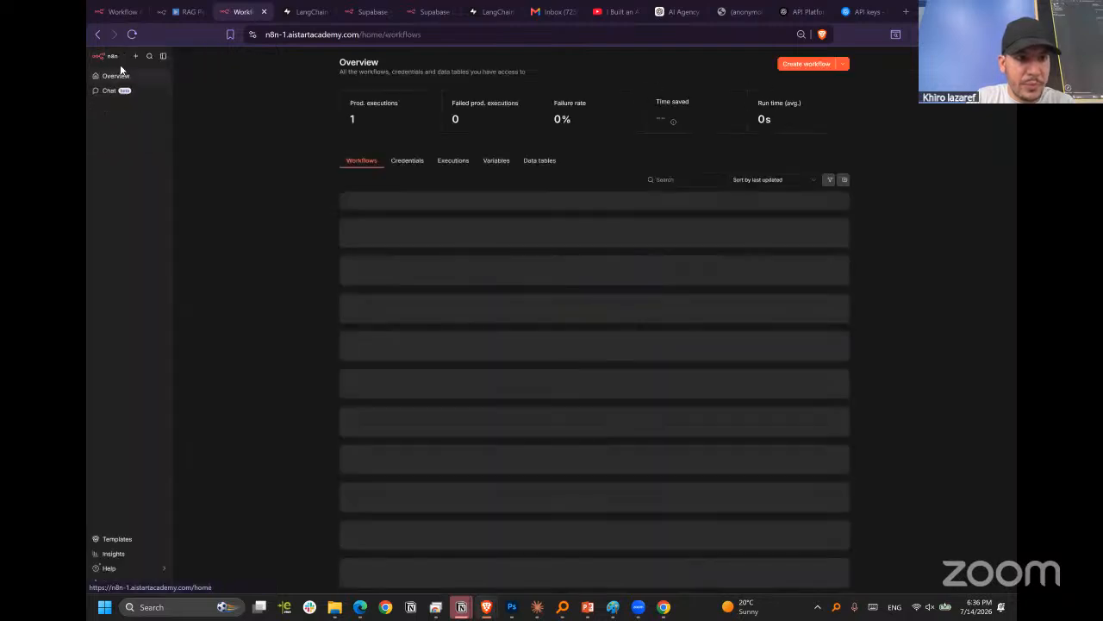
pyautogui.click(807, 63)
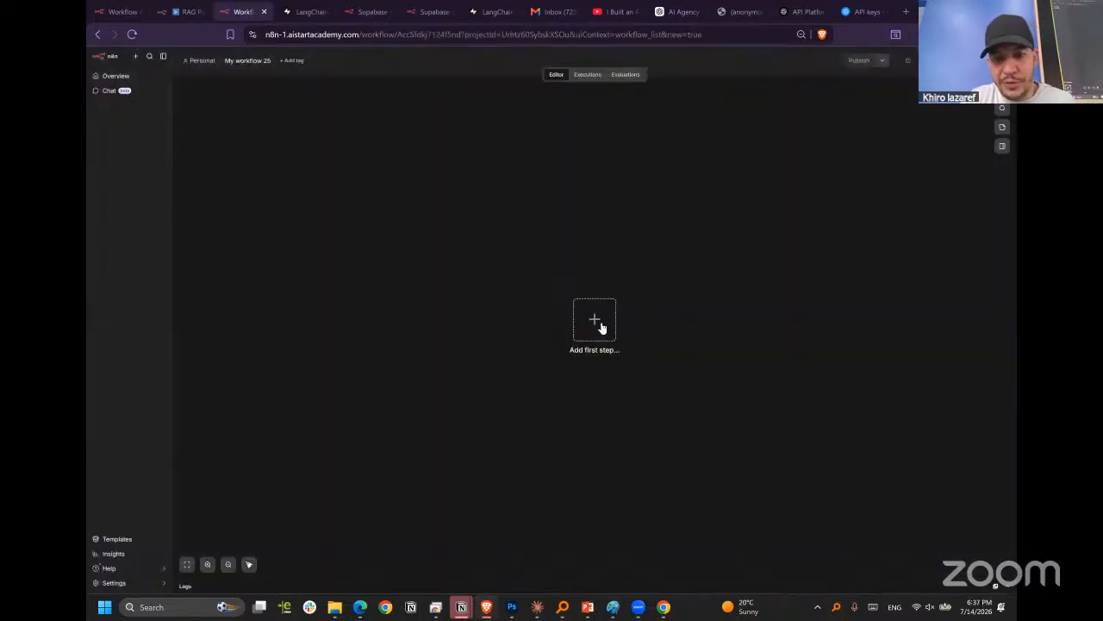
# Add a manual trigger as the first step and connect a Google Drive Download file node to it.
pyautogui.click(598, 326)
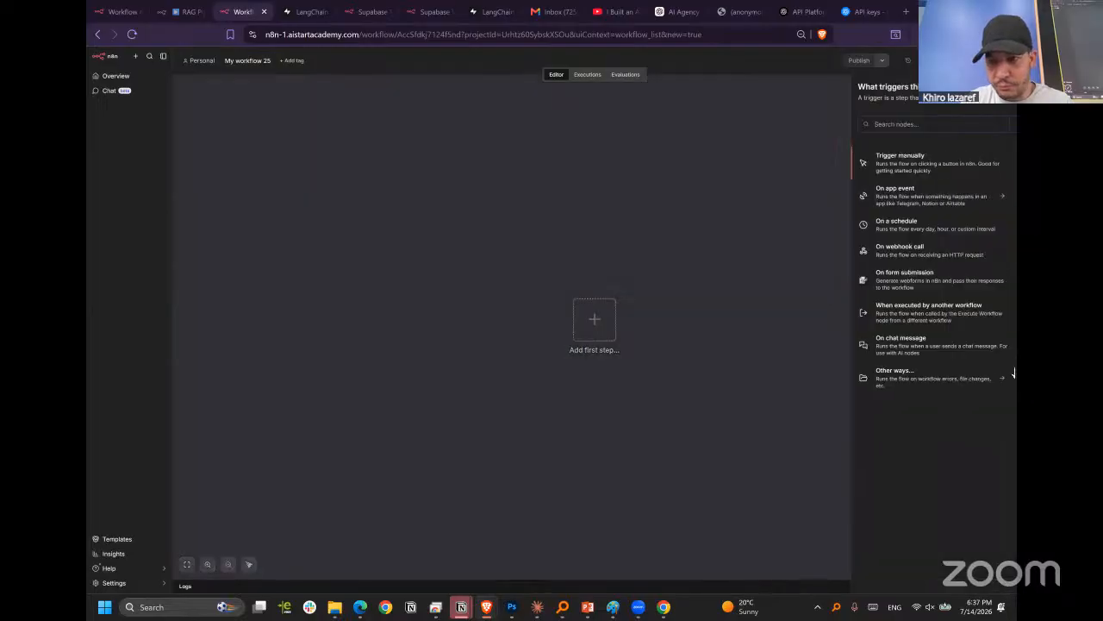
pyautogui.click(904, 164)
pyautogui.click(643, 329)
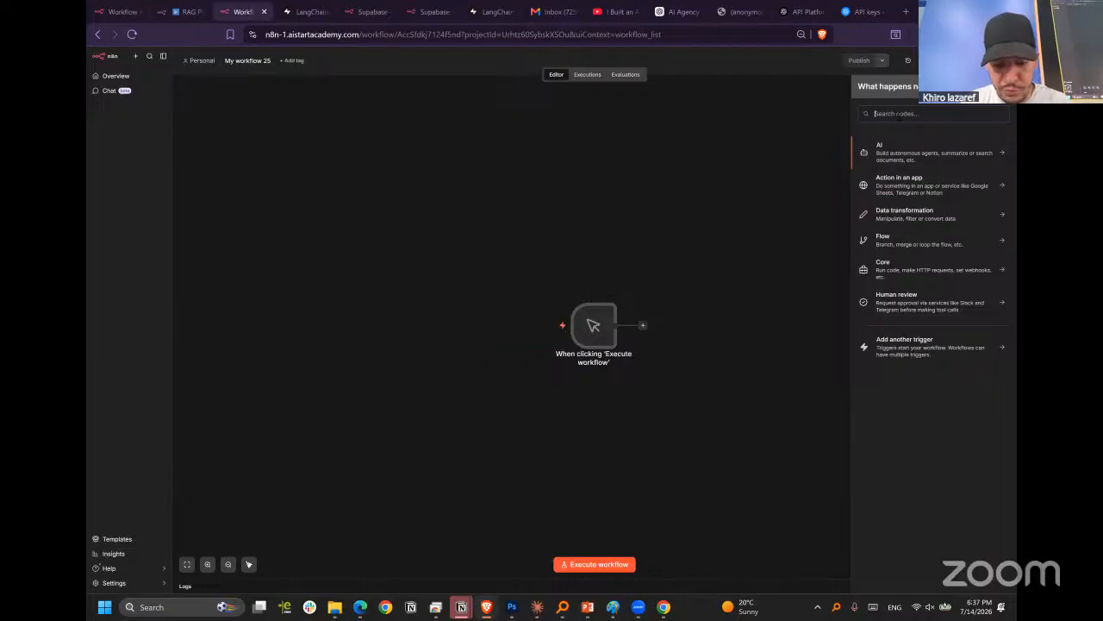
pyautogui.write('drive')
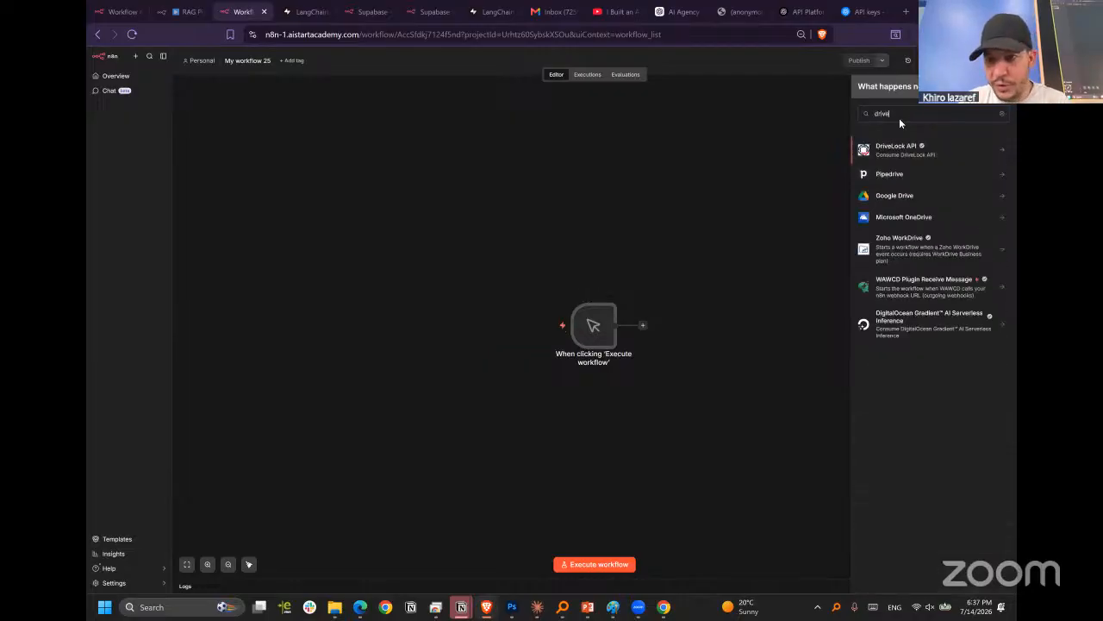
pyautogui.click(894, 197)
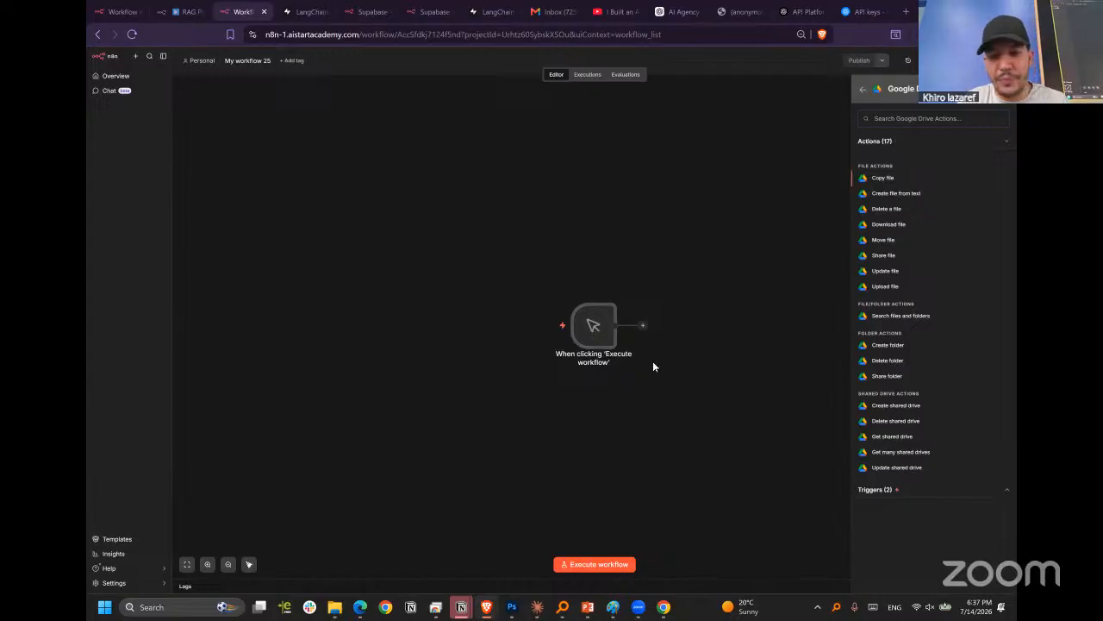
pyautogui.click(888, 225)
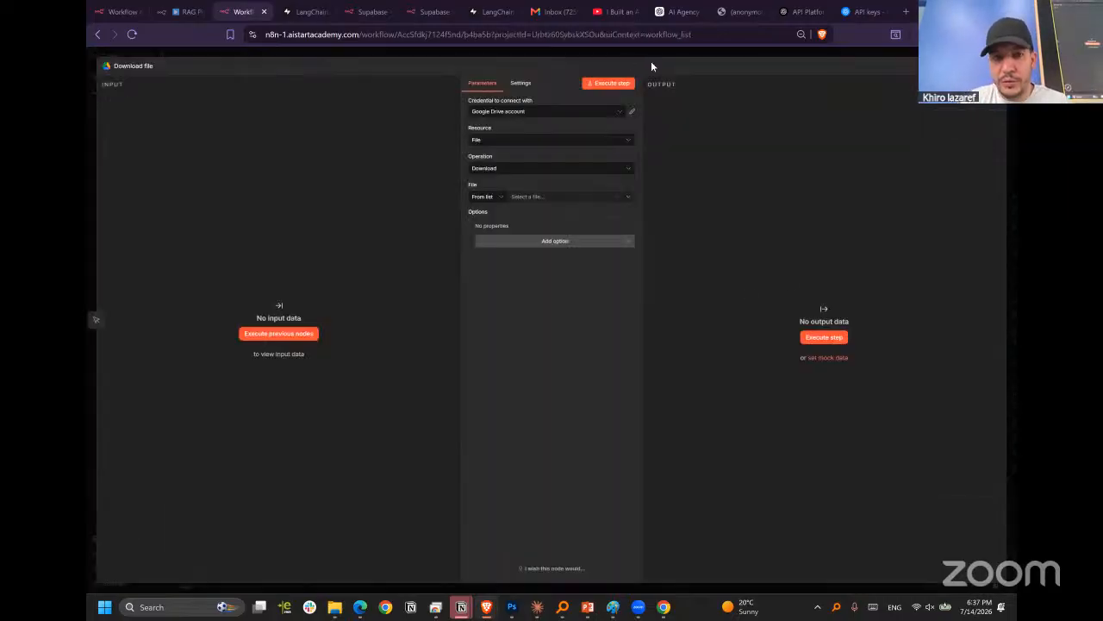
# Check the credential, operation and resource options of the Download file node.
pyautogui.click(556, 114)
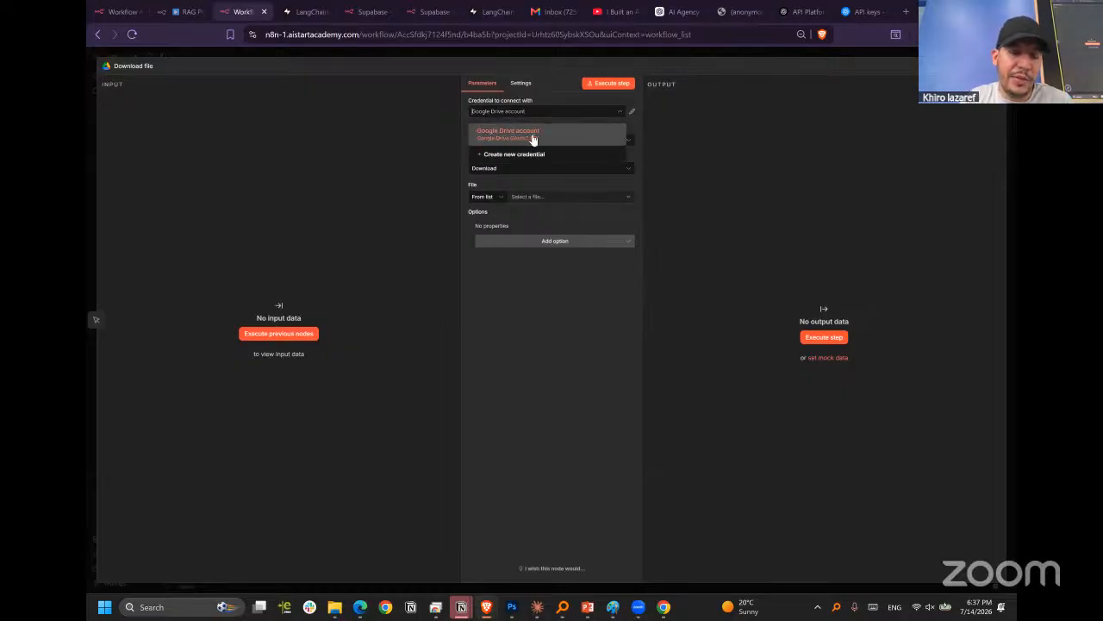
pyautogui.click(547, 271)
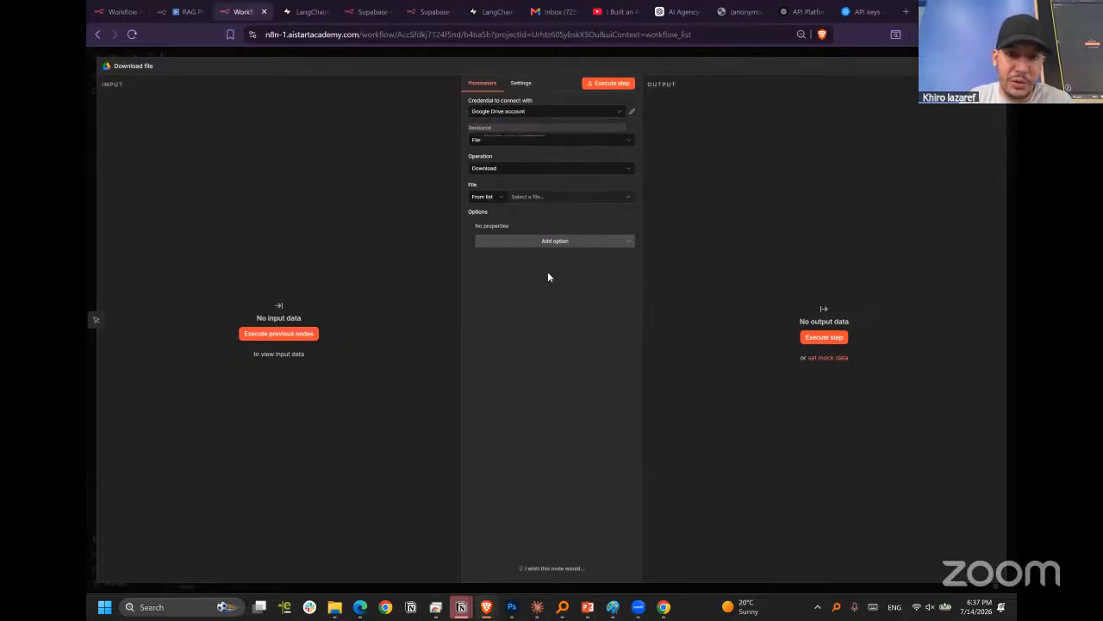
pyautogui.click(531, 170)
pyautogui.click(510, 170)
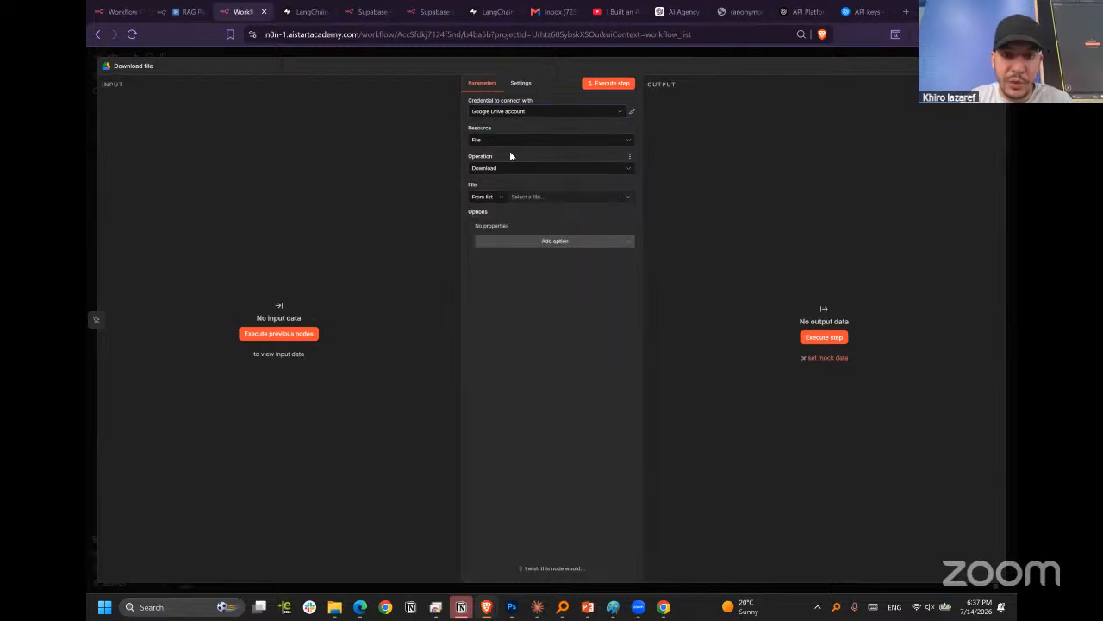
pyautogui.click(518, 143)
pyautogui.click(518, 148)
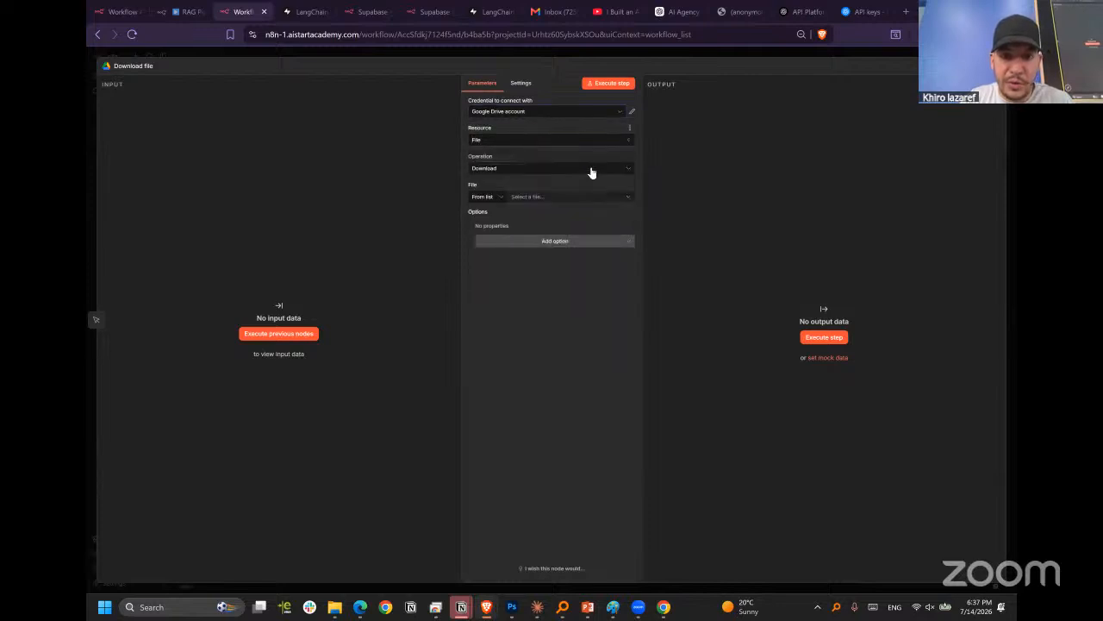
# Search the Drive files for .pdf, select Custom_Arena_Full_Business_Profile_RAG.pdf as the file to download, and return to the canvas.
pyautogui.click(531, 196)
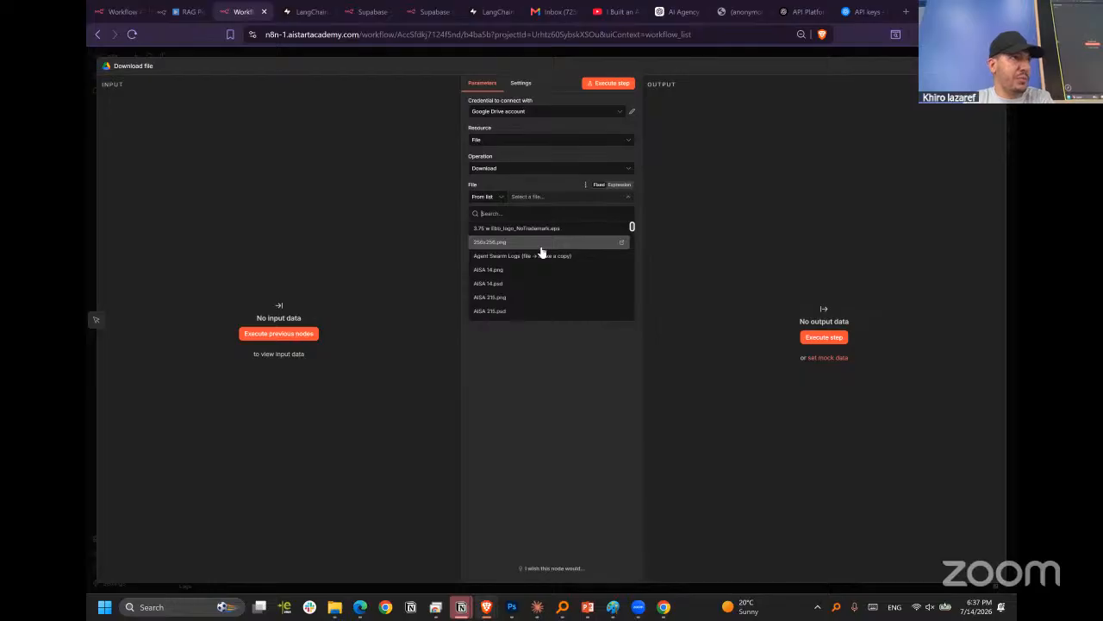
pyautogui.click(555, 348)
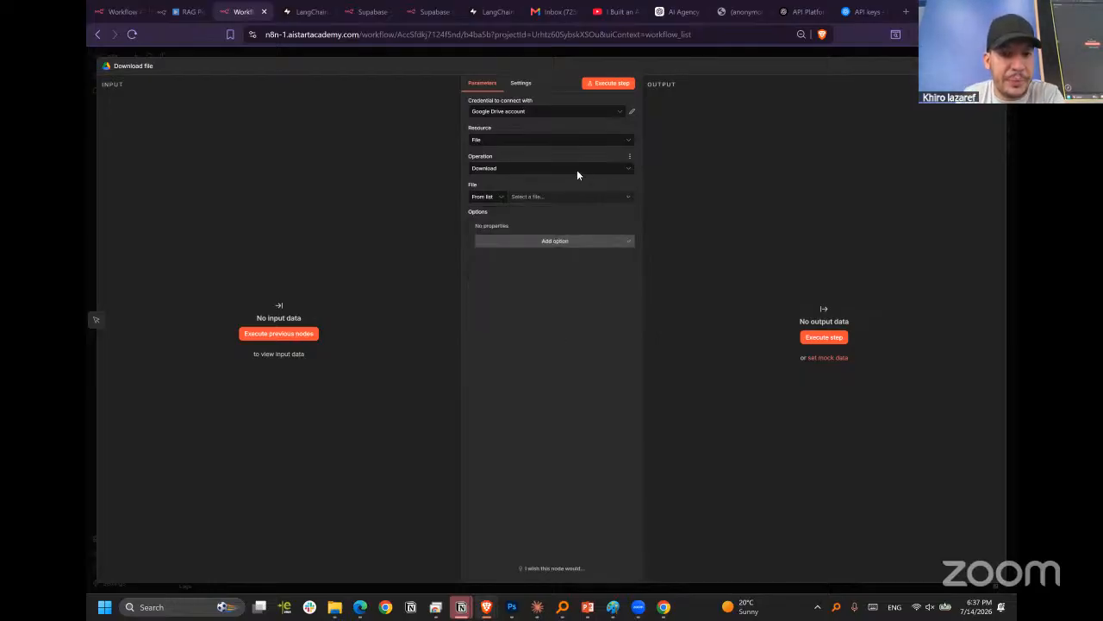
pyautogui.click(560, 197)
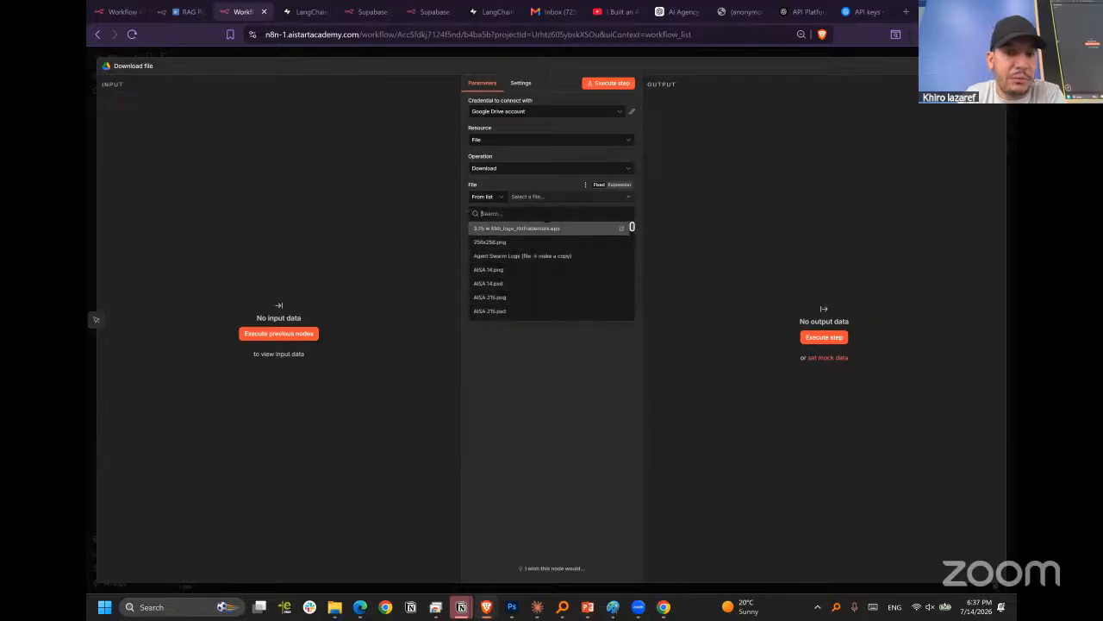
pyautogui.press('Escape')
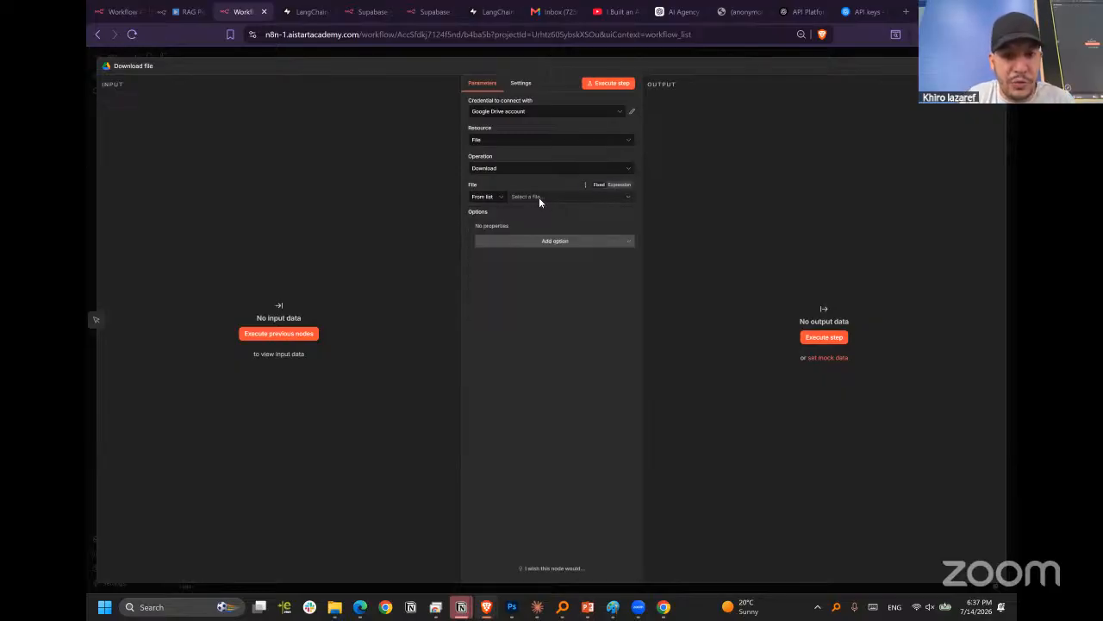
pyautogui.click(540, 198)
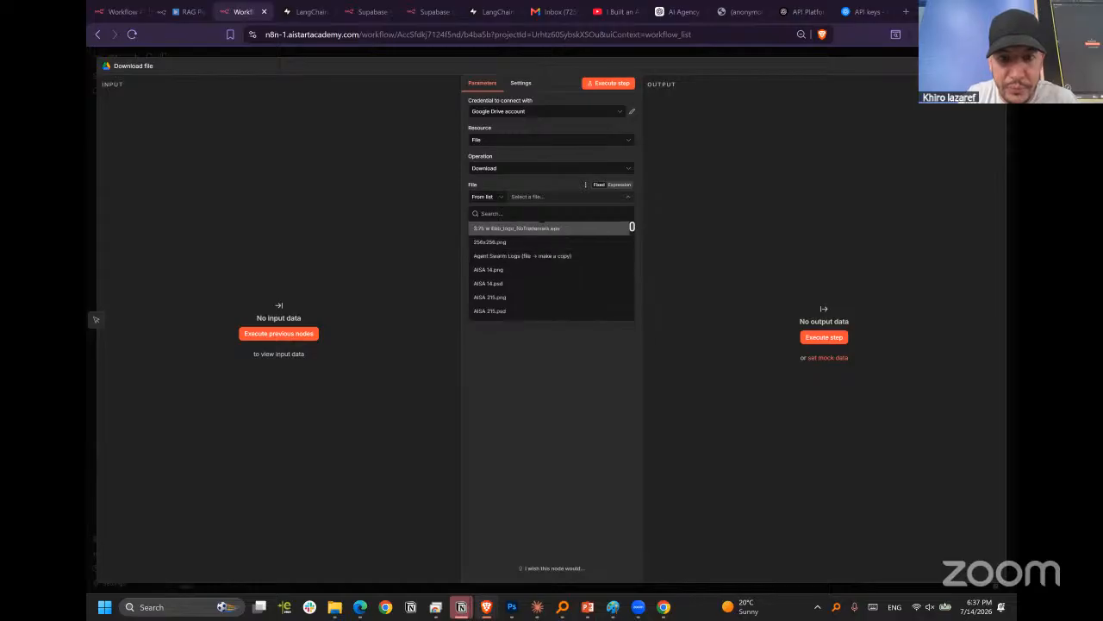
pyautogui.write('.pdf')
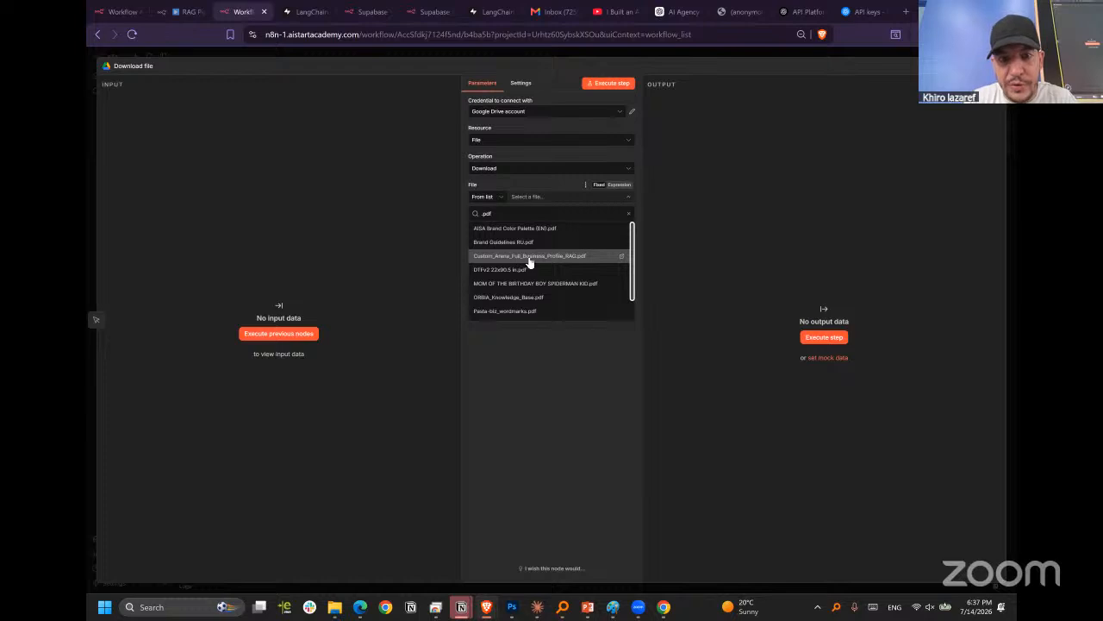
pyautogui.click(526, 257)
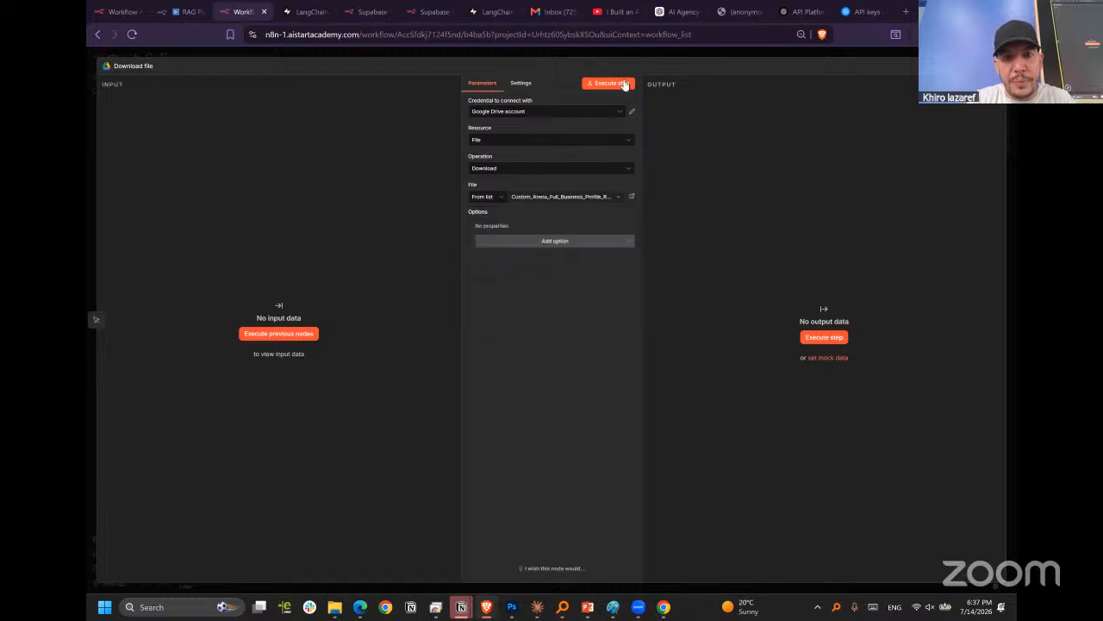
pyautogui.click(675, 52)
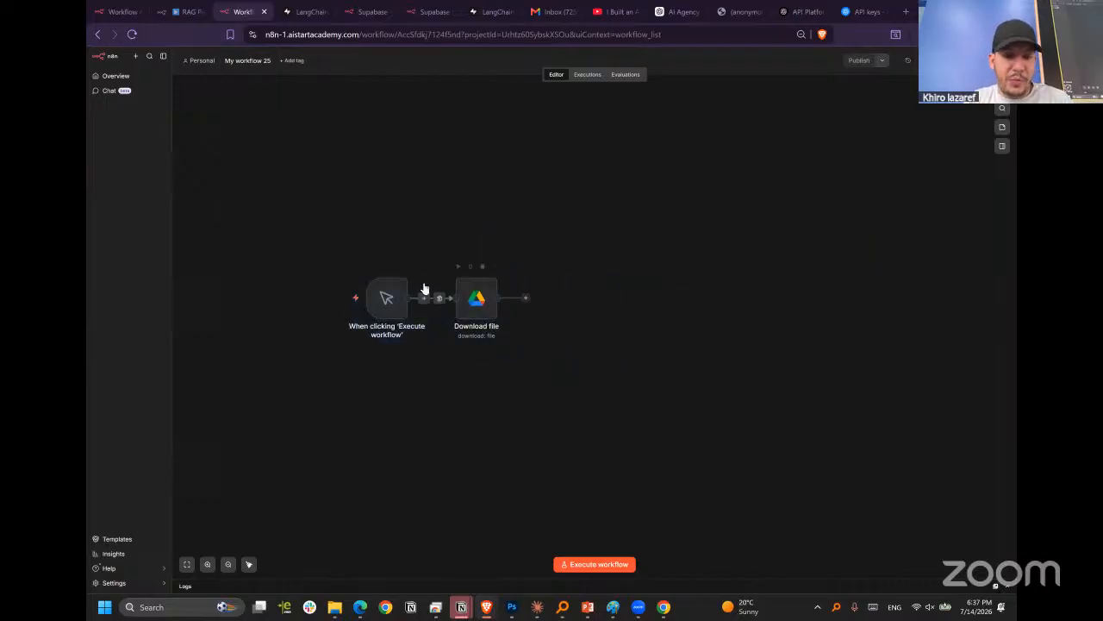
# Connect a Supabase Vector Store node with the Add documents to vector store action after the Download file node.
pyautogui.click(525, 299)
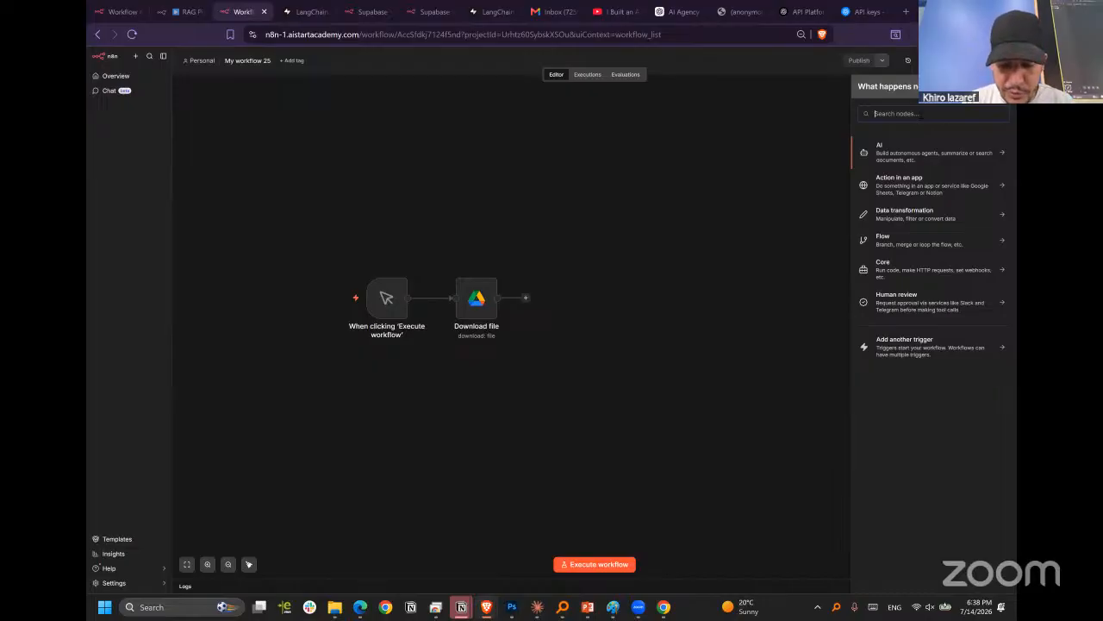
pyautogui.write('supa')
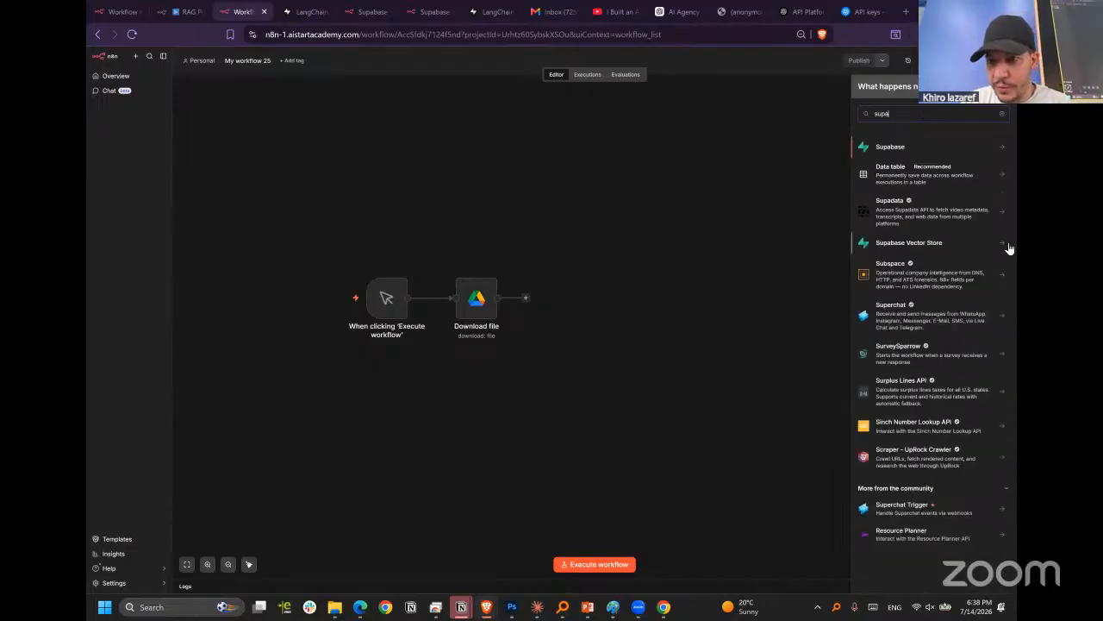
pyautogui.click(928, 244)
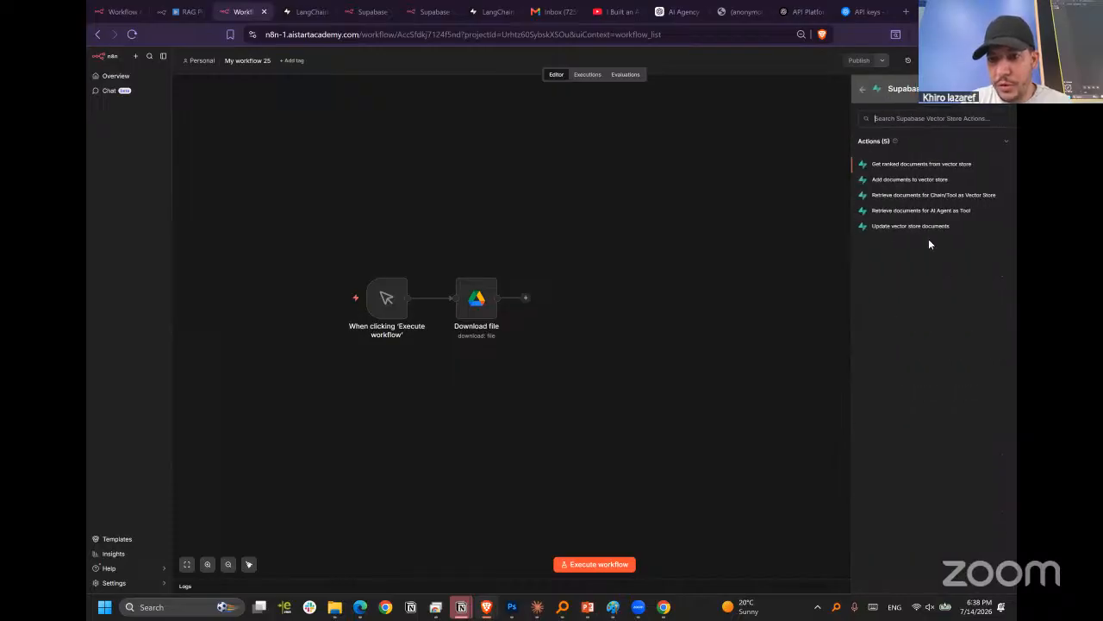
pyautogui.click(916, 181)
# Configure the vector store node with the Supabase account credential, Insert Documents mode and the documents table, and return to the canvas.
pyautogui.click(565, 145)
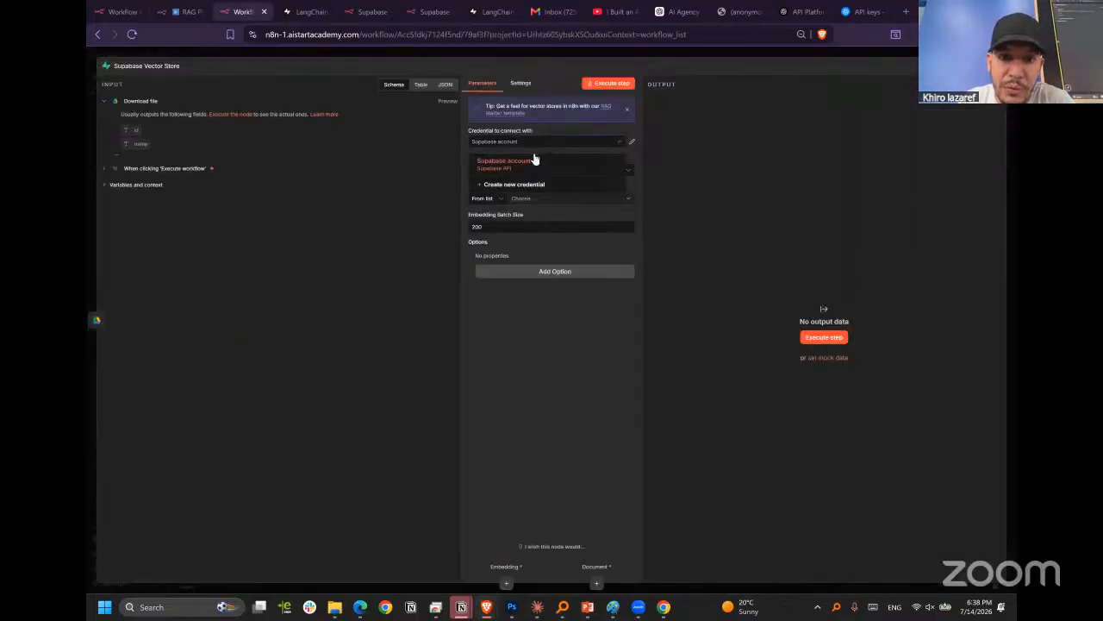
pyautogui.click(497, 164)
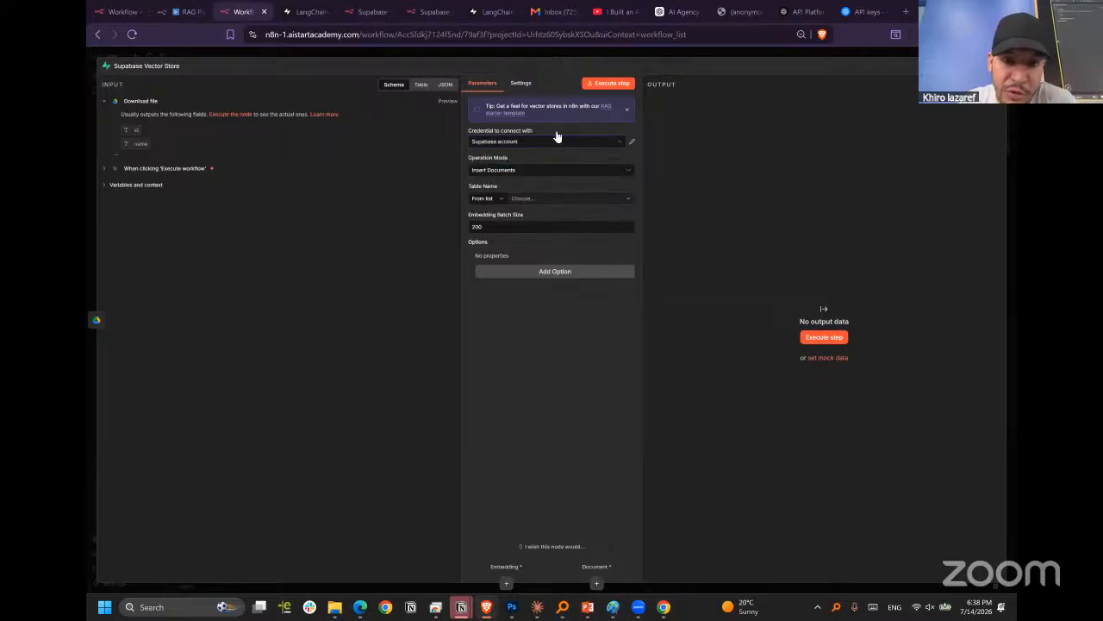
pyautogui.click(523, 171)
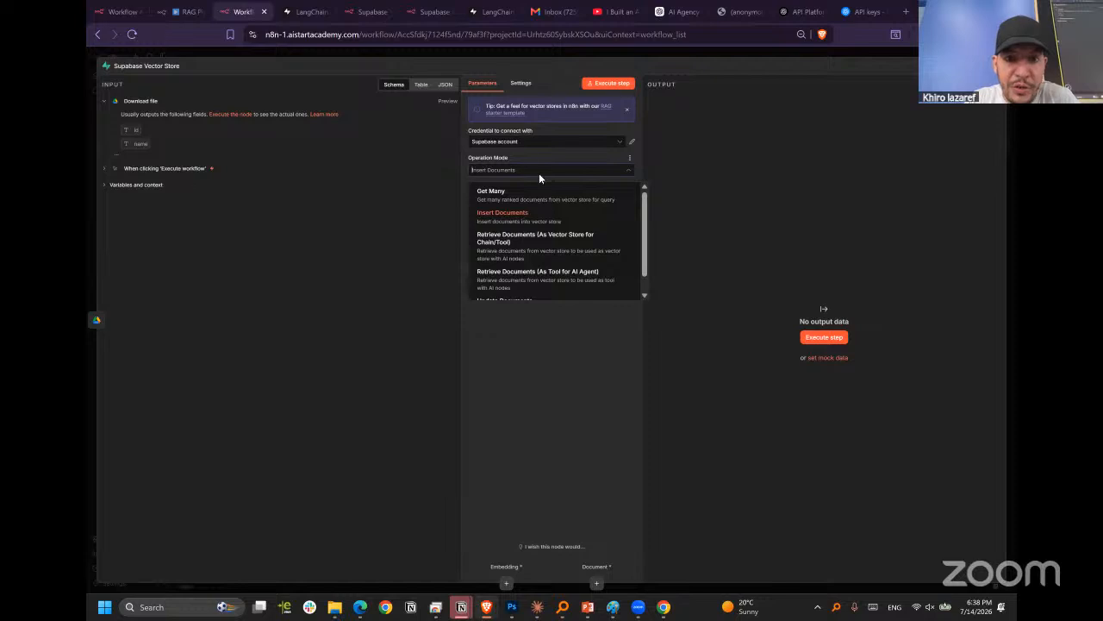
pyautogui.click(510, 217)
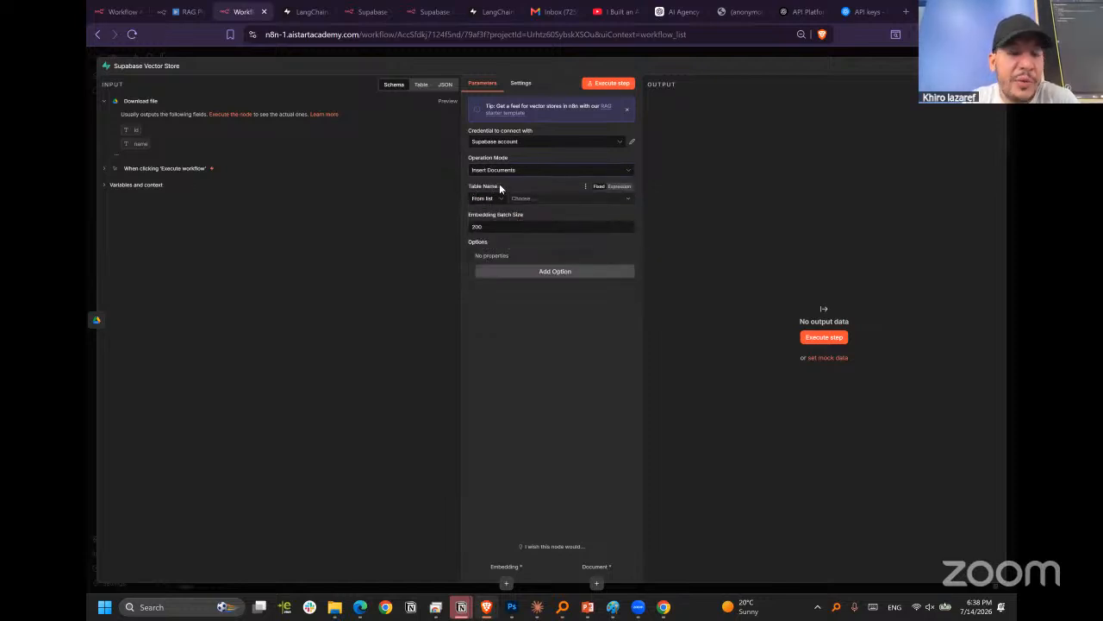
pyautogui.click(558, 199)
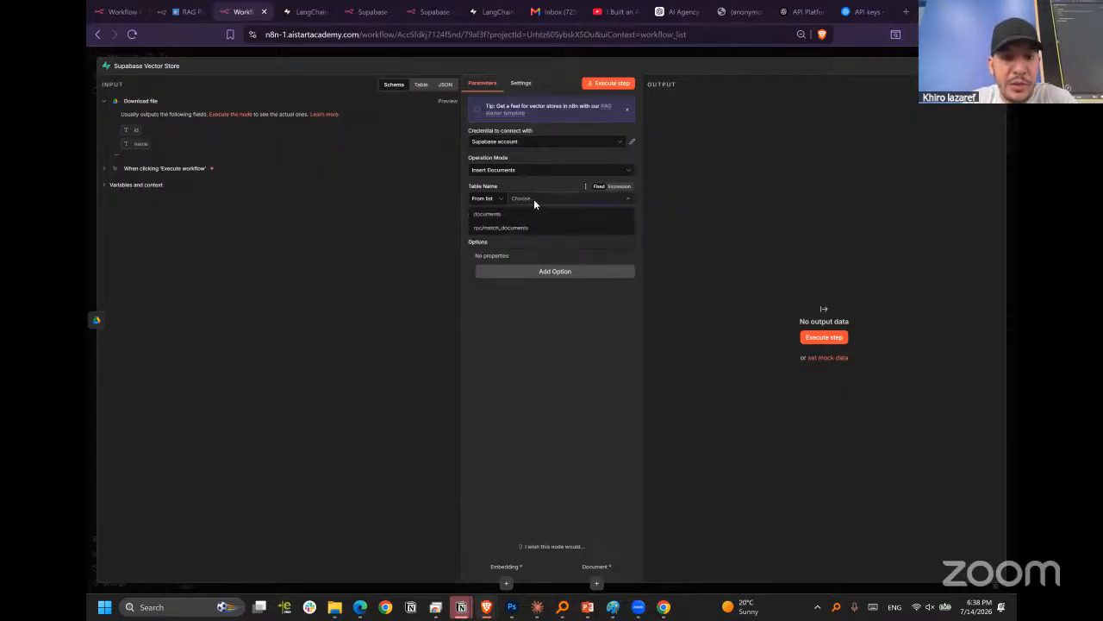
pyautogui.click(498, 216)
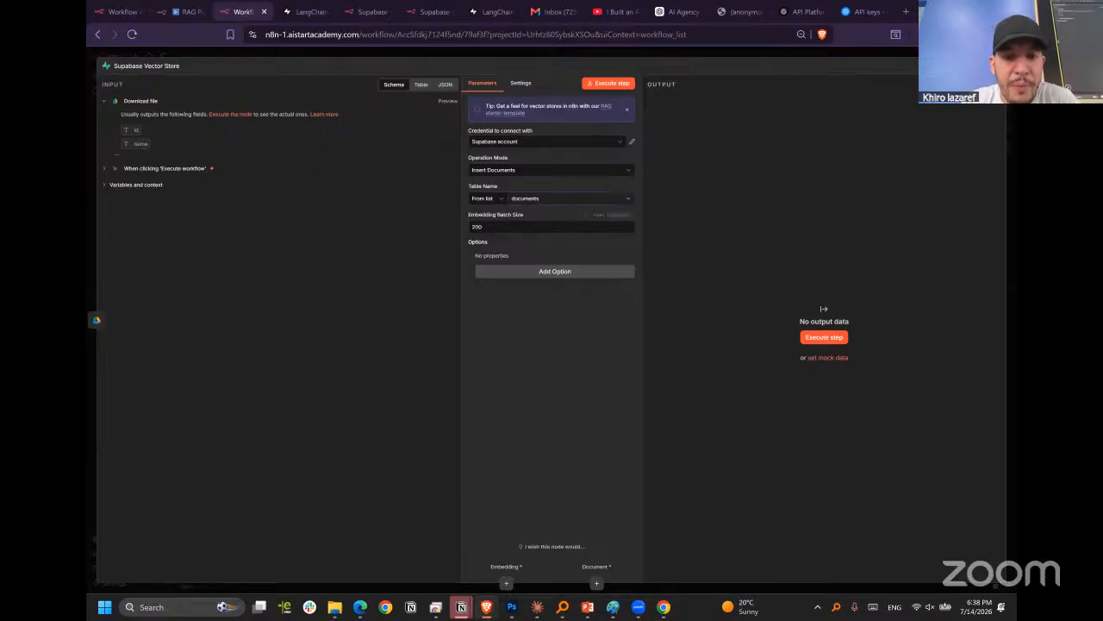
pyautogui.click(498, 227)
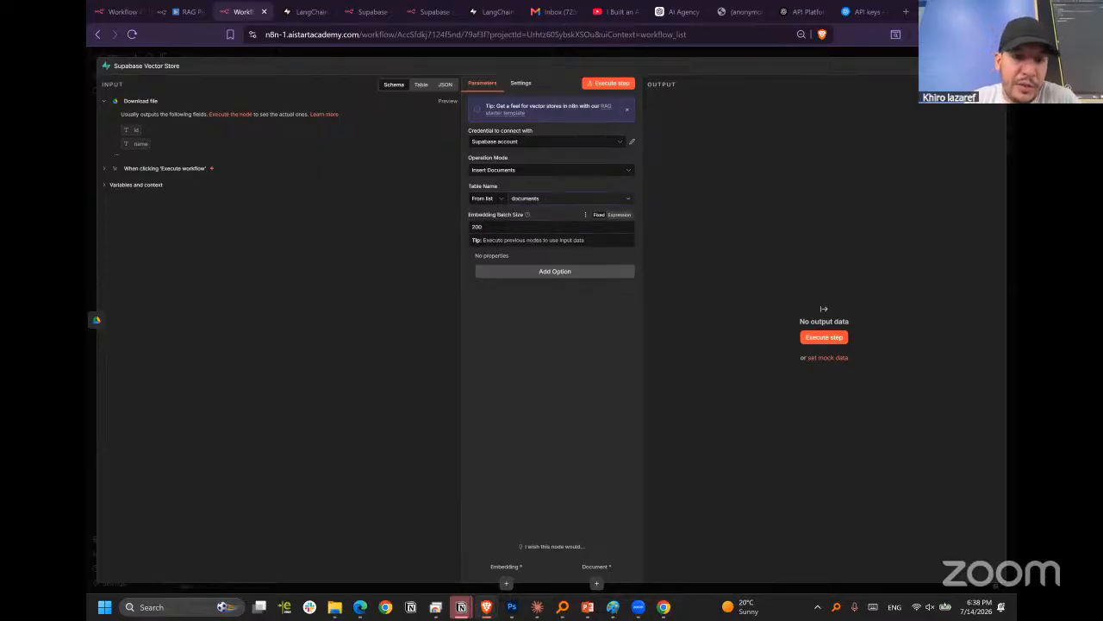
pyautogui.click(532, 331)
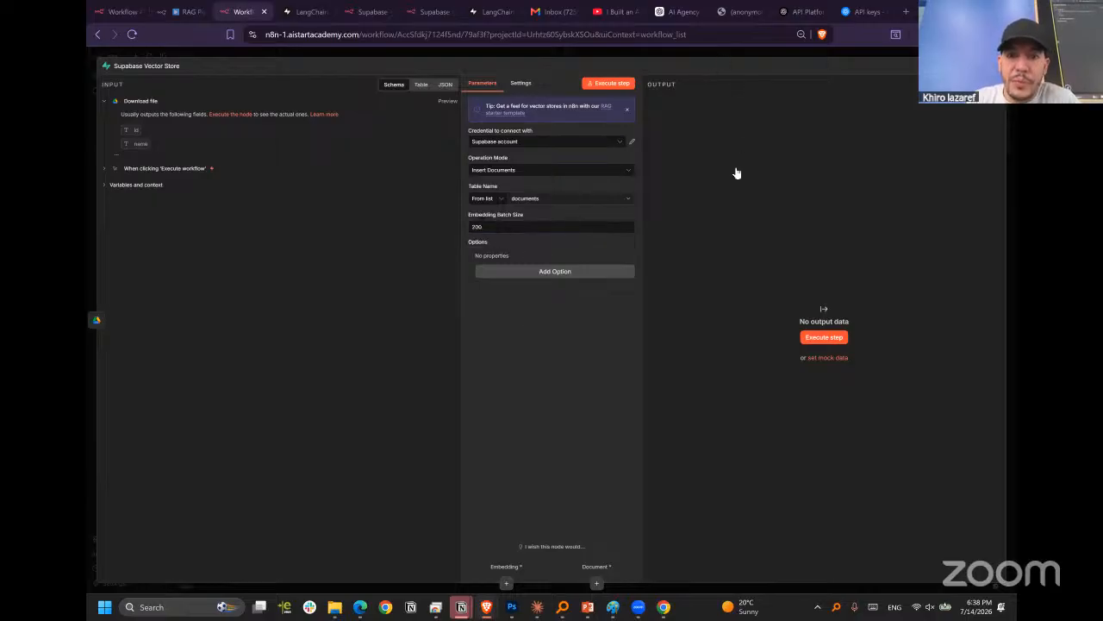
pyautogui.press('Escape')
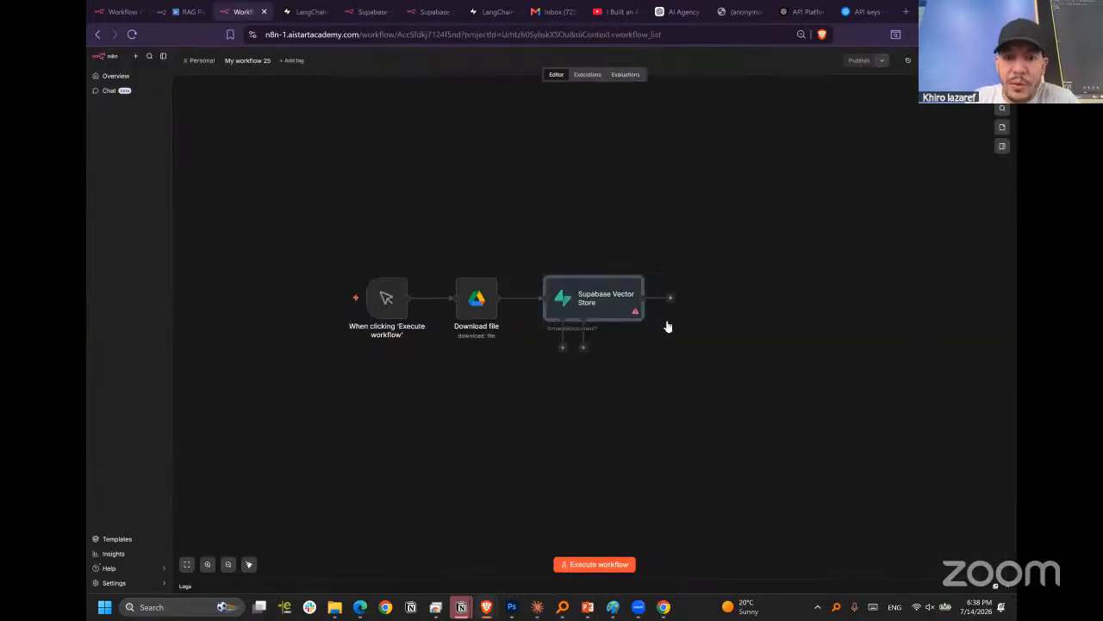
pyautogui.click(583, 349)
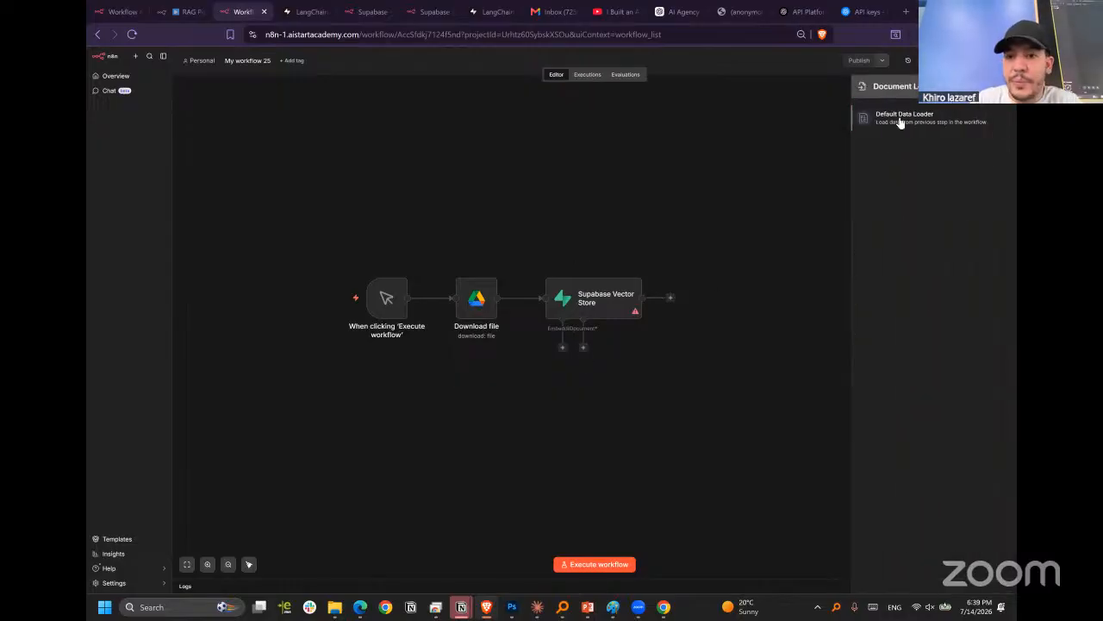
pyautogui.click(900, 120)
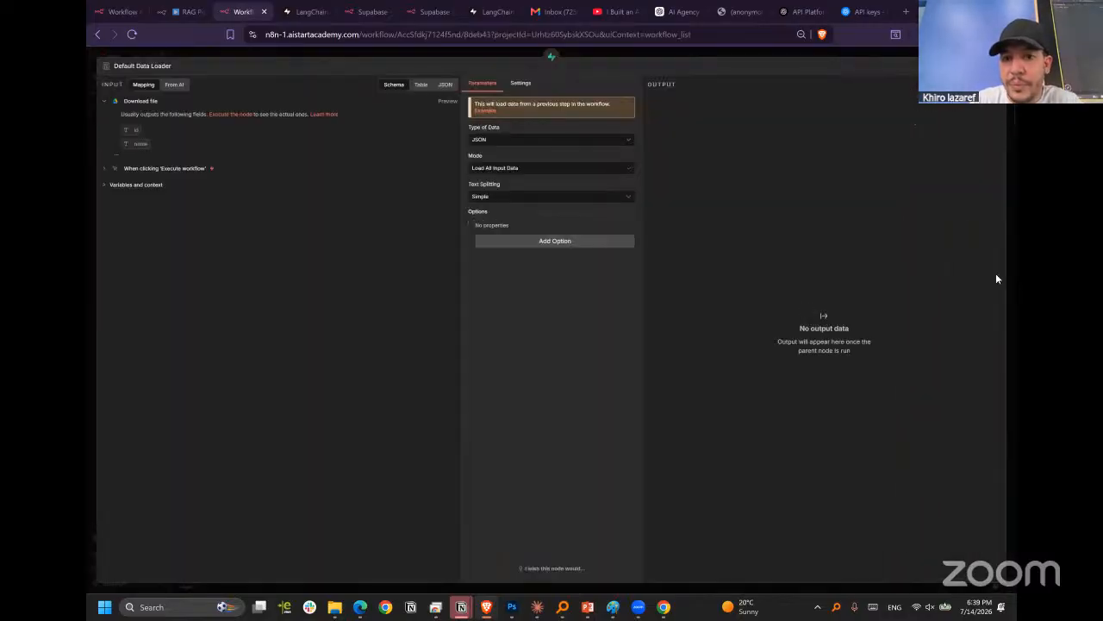
pyautogui.click(514, 197)
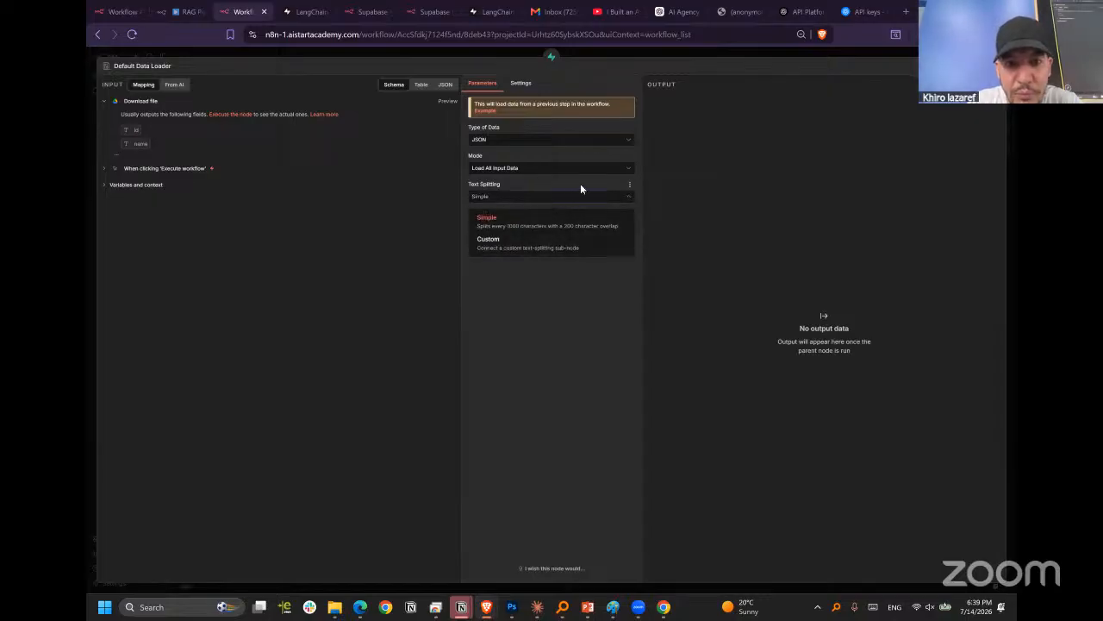
pyautogui.click(565, 217)
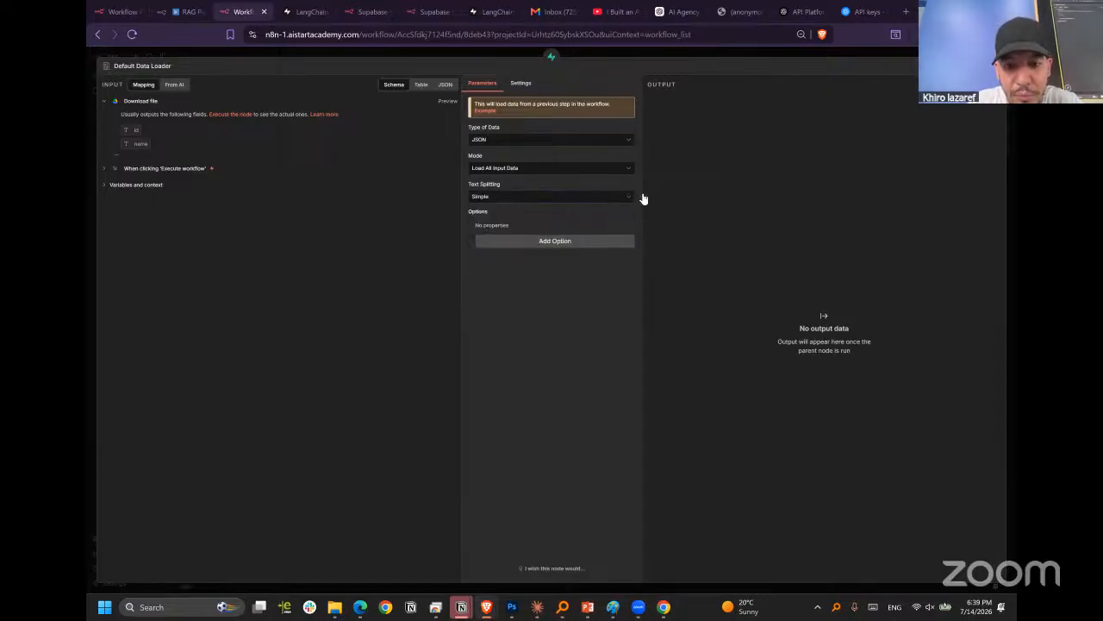
pyautogui.click(521, 85)
pyautogui.click(498, 82)
pyautogui.click(645, 52)
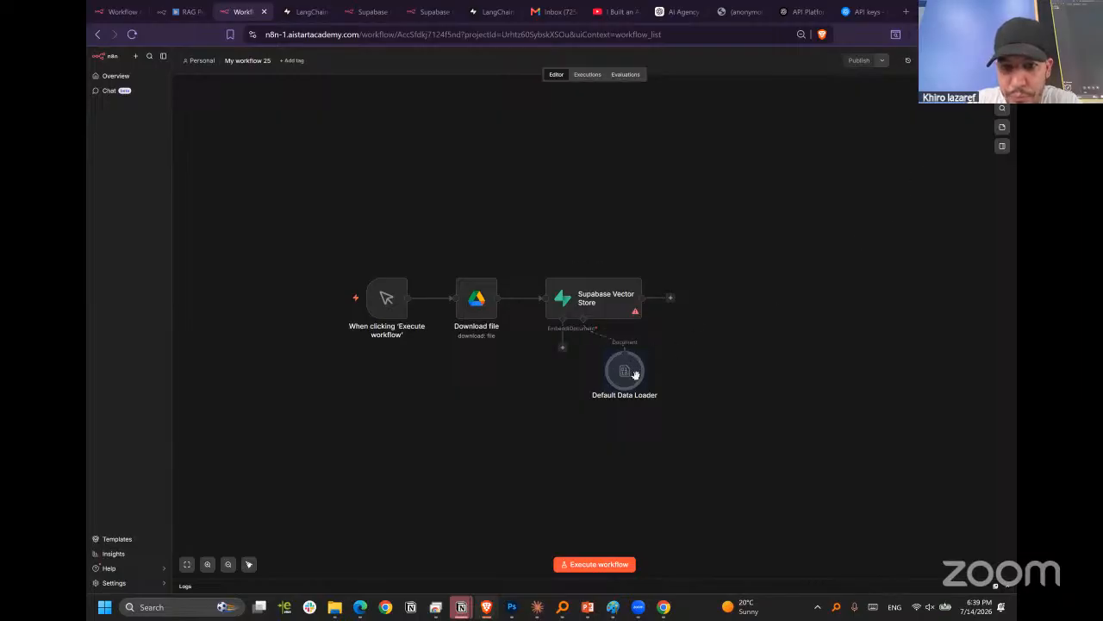
pyautogui.moveTo(625, 370); pyautogui.dragTo(590, 405)
pyautogui.press('Delete')
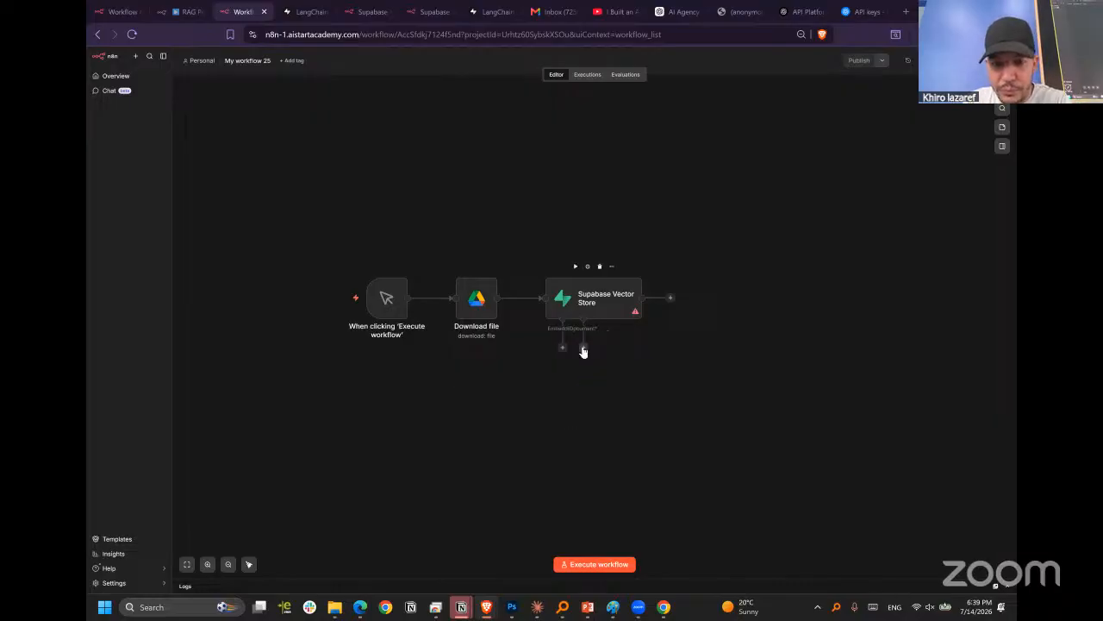
# Attach a Default Data Loader to the vector store's Document input, set its text splitting to Custom, and return to the canvas.
pyautogui.click(584, 348)
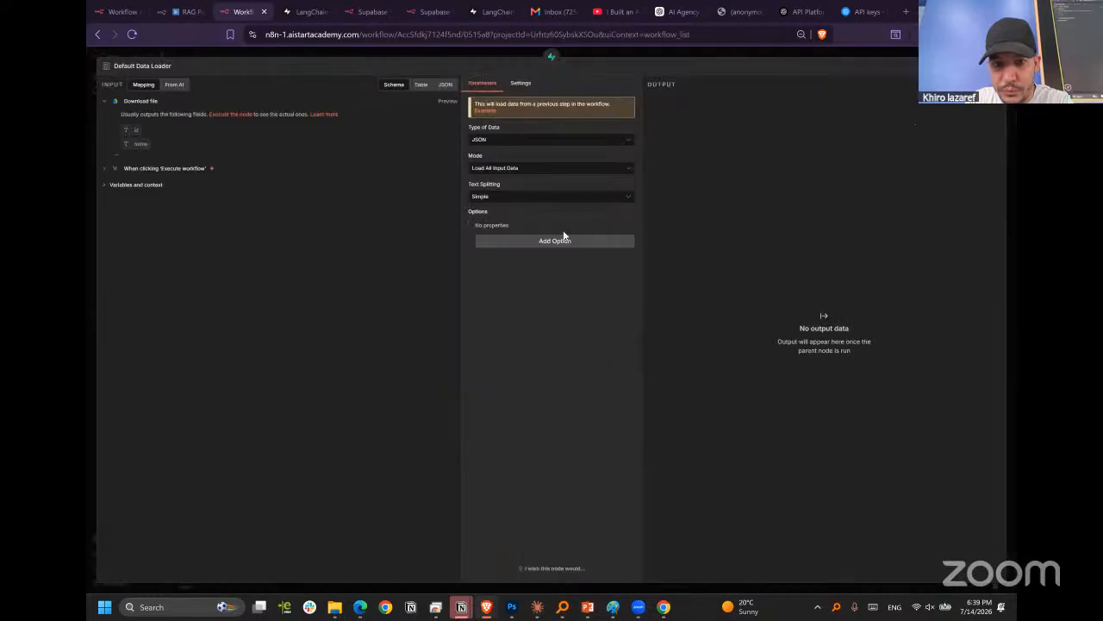
pyautogui.click(552, 197)
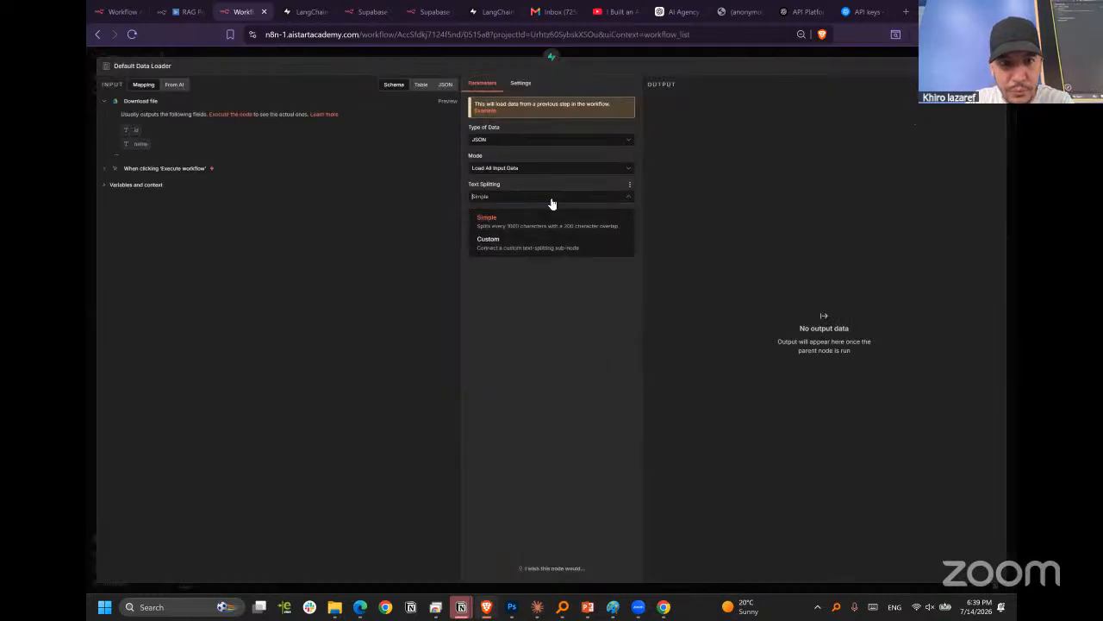
pyautogui.click(495, 249)
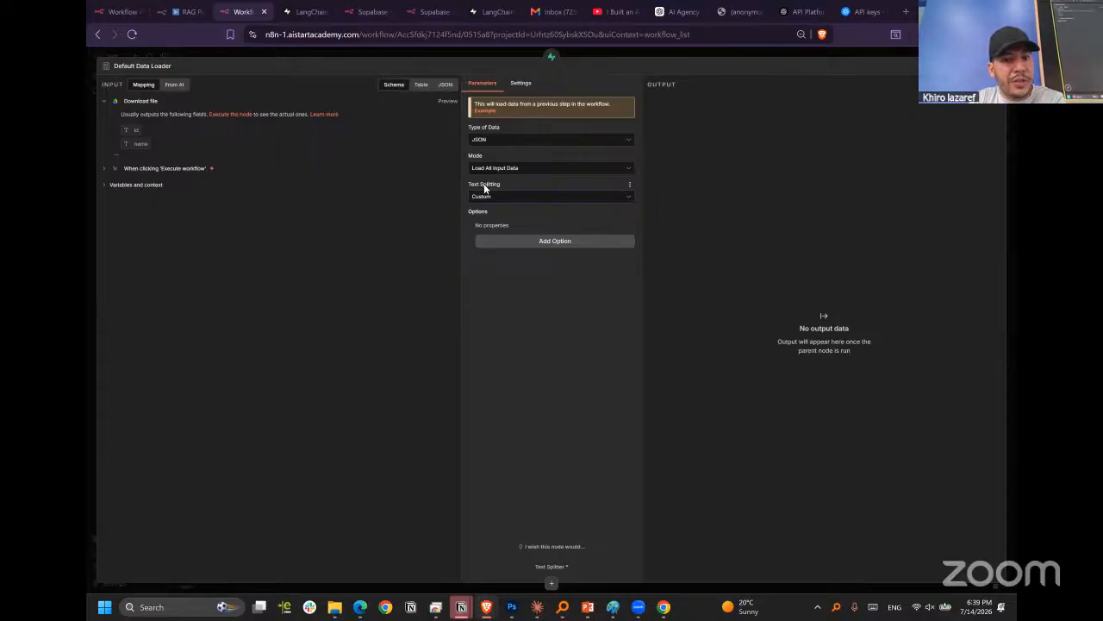
pyautogui.click(500, 199)
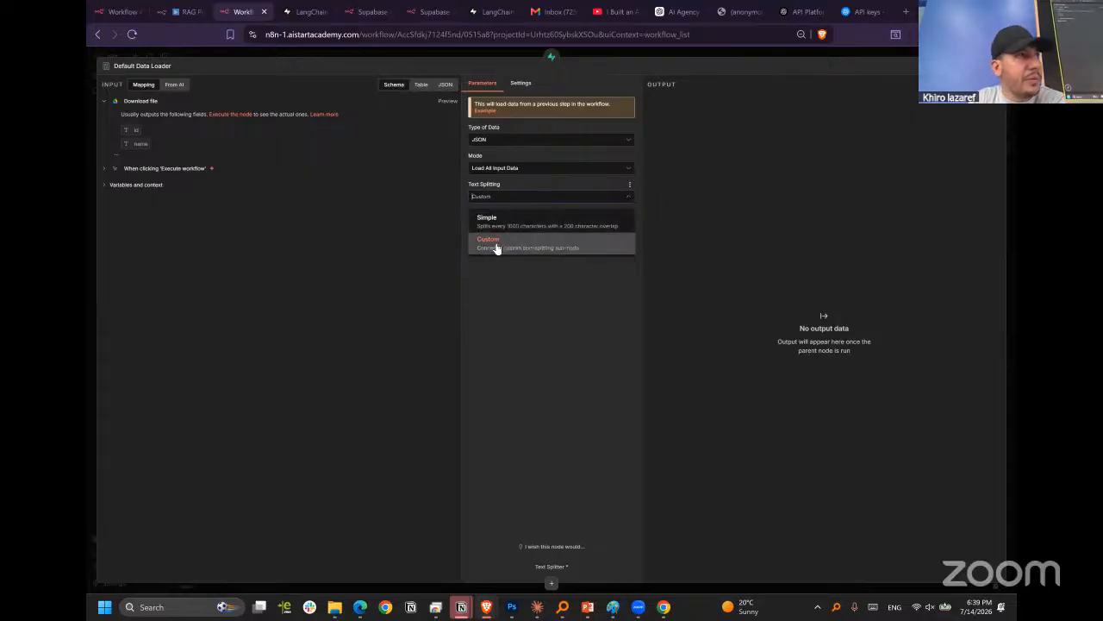
pyautogui.click(493, 247)
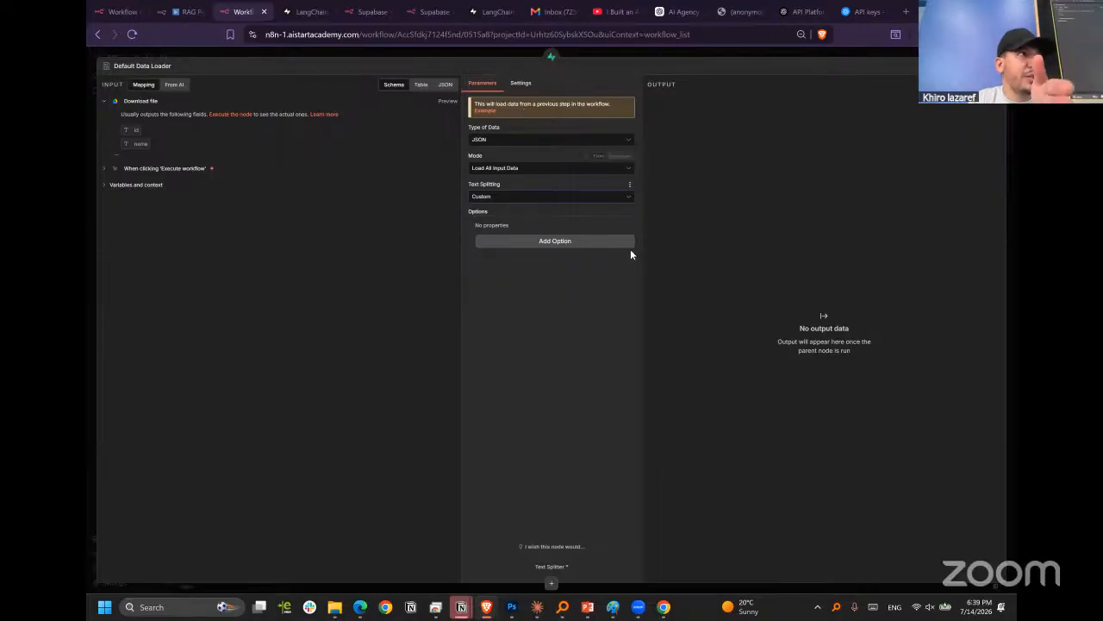
pyautogui.click(755, 50)
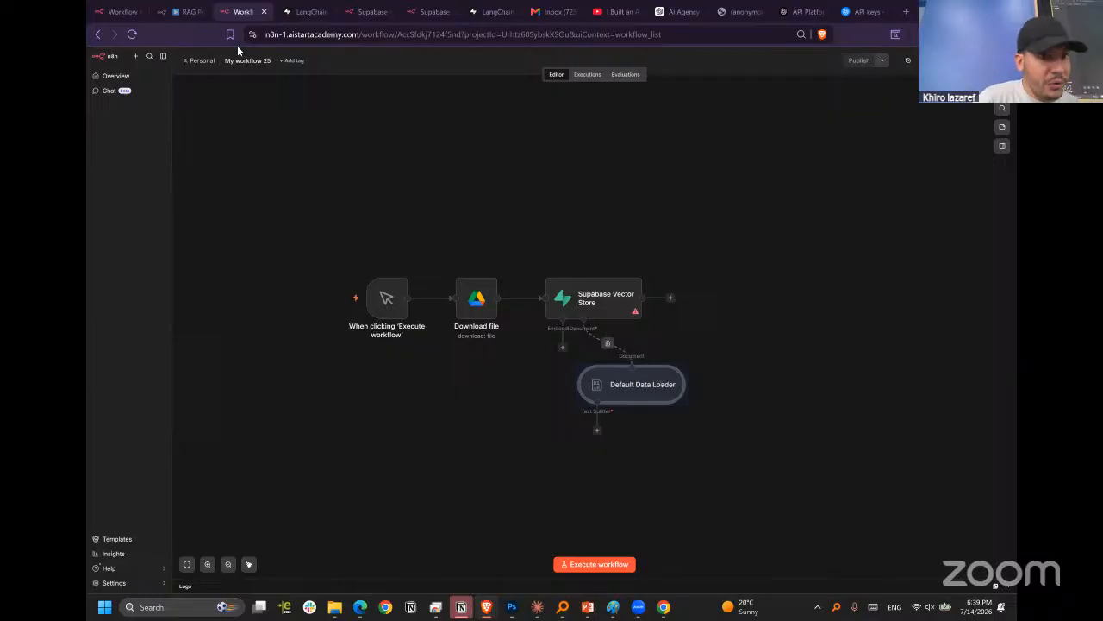
# In the RAG Pipeline & Agent- Supabase workflow, delete the separate Supabase Vector Store2 group with its sub-nodes and undo the deletion.
pyautogui.click(177, 12)
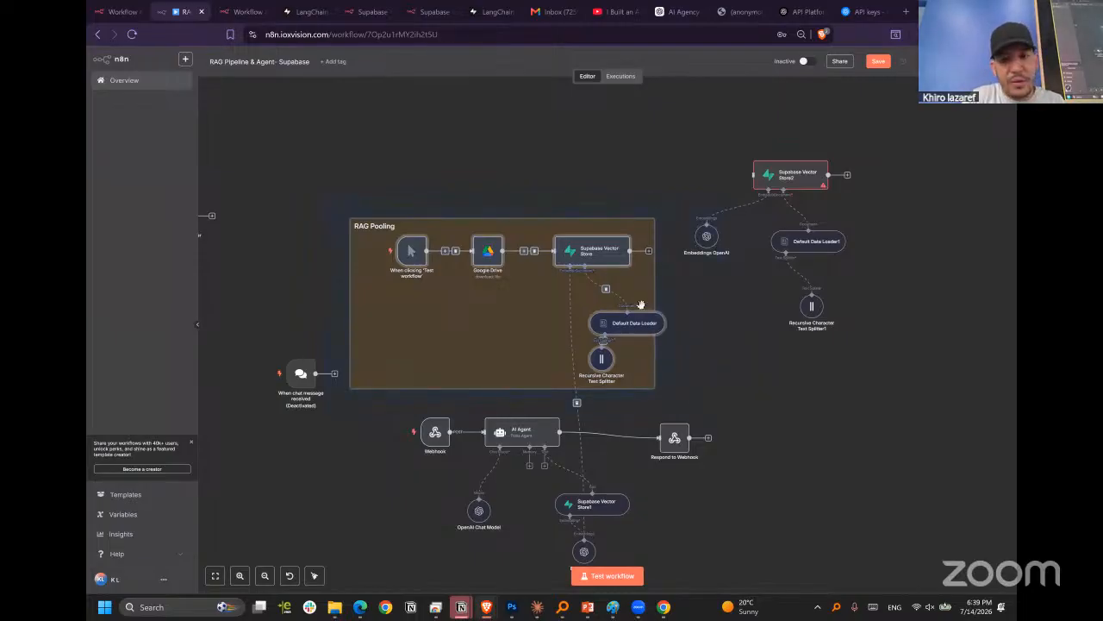
pyautogui.click(744, 375)
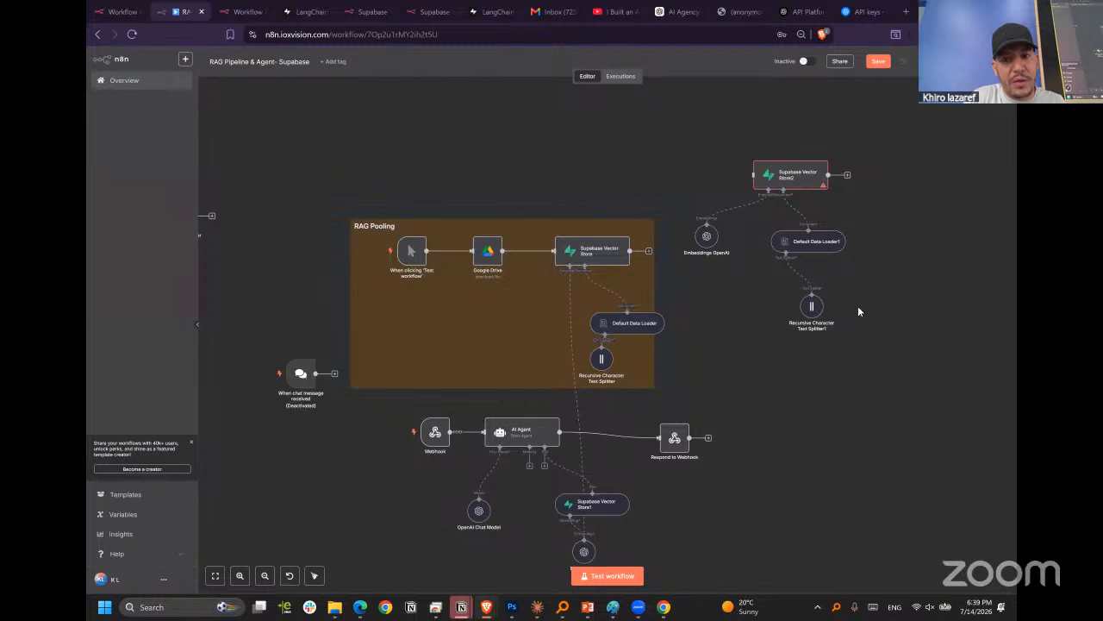
pyautogui.moveTo(926, 358); pyautogui.dragTo(704, 127)
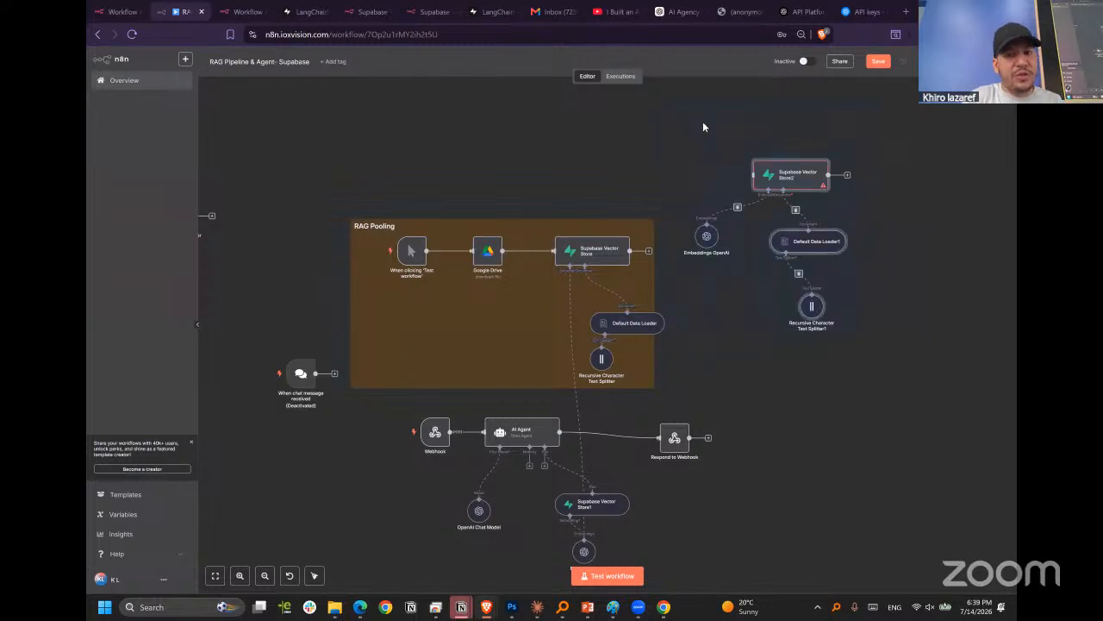
pyautogui.click(729, 207)
pyautogui.moveTo(728, 207); pyautogui.dragTo(680, 129)
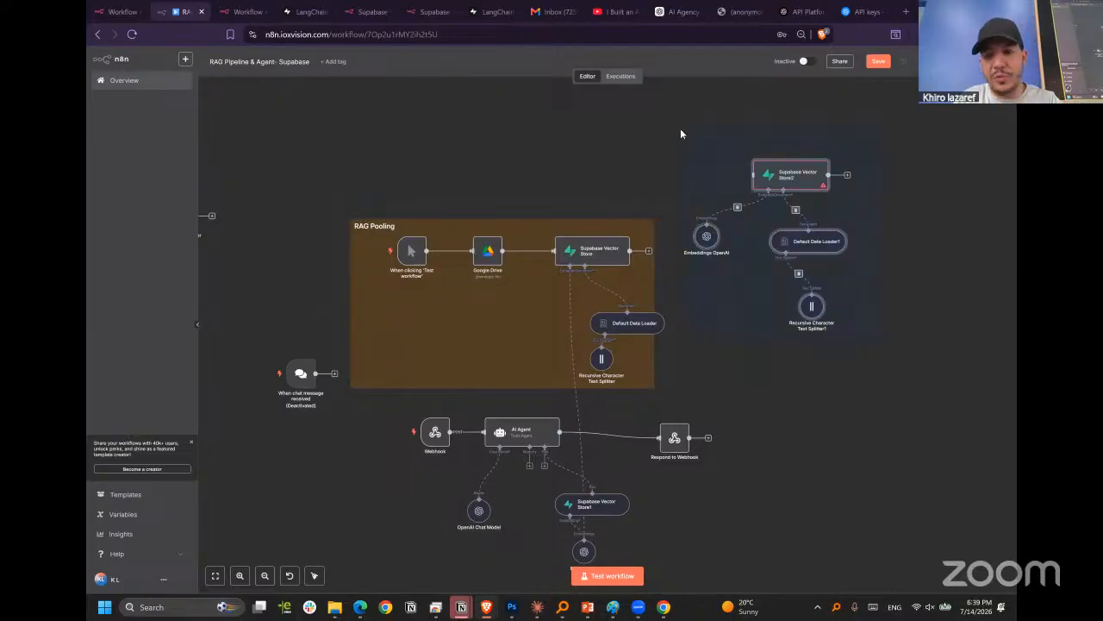
pyautogui.press('Delete')
pyautogui.moveTo(714, 376); pyautogui.dragTo(231, 69)
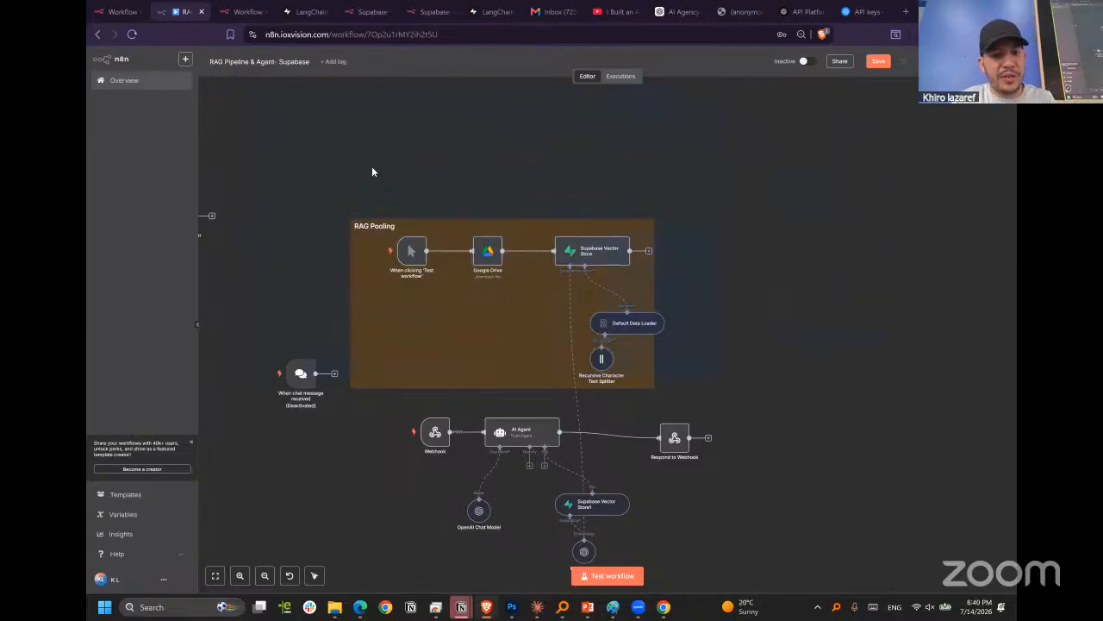
pyautogui.click(775, 271)
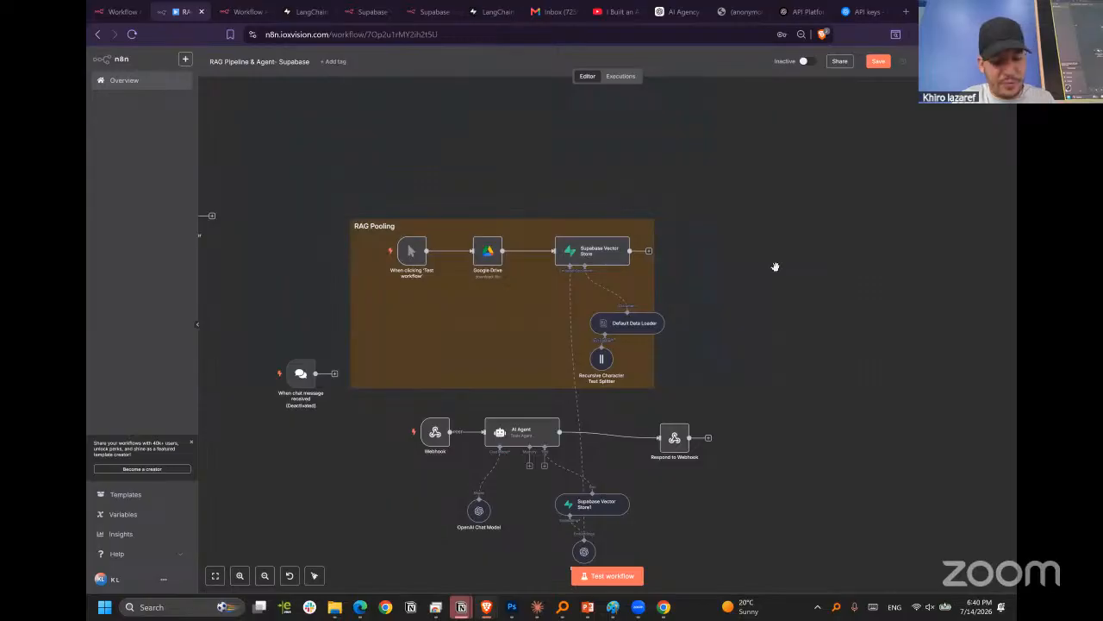
pyautogui.hotkey('ctrl', 'z')
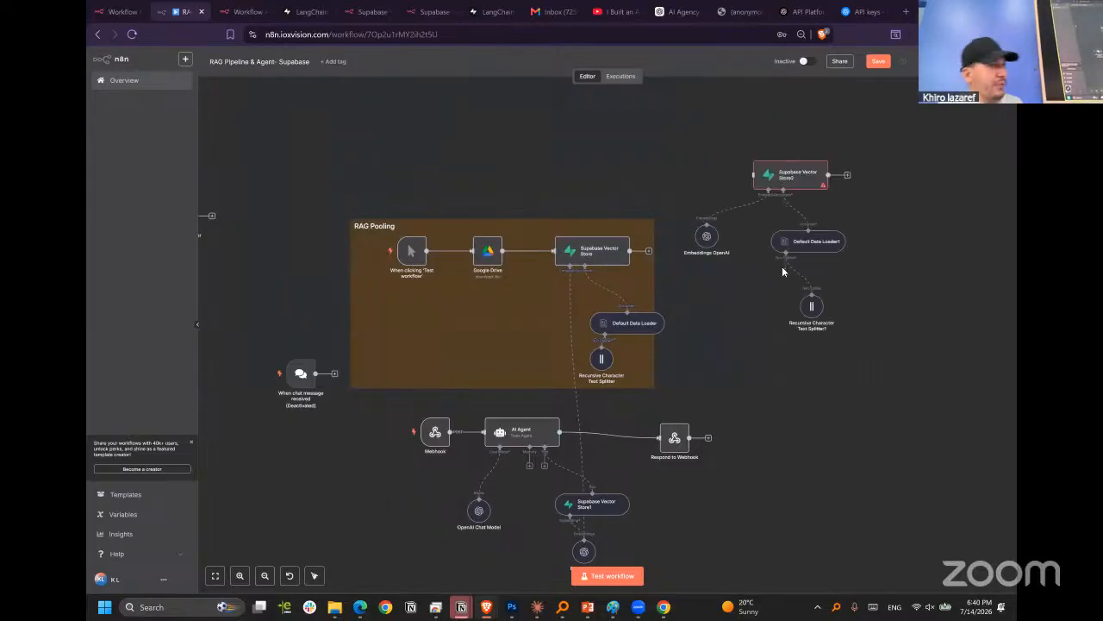
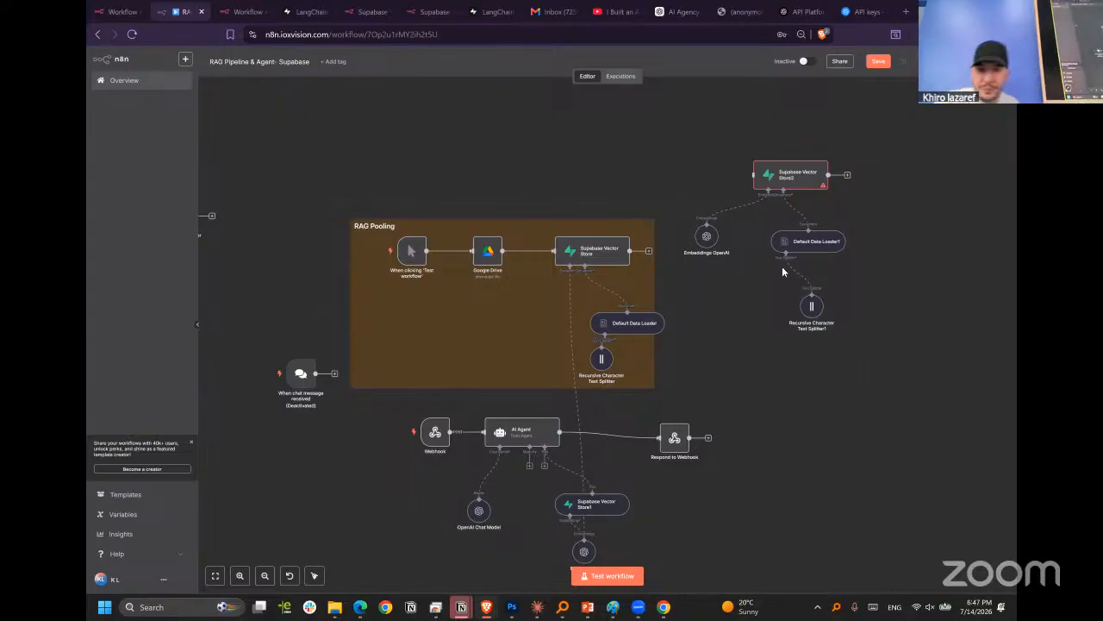
# Check the settings of the Recursive Character Text Splitter1 under Default Data Loader1, return to the canvas and delete that splitter.
pyautogui.doubleClick(812, 306)
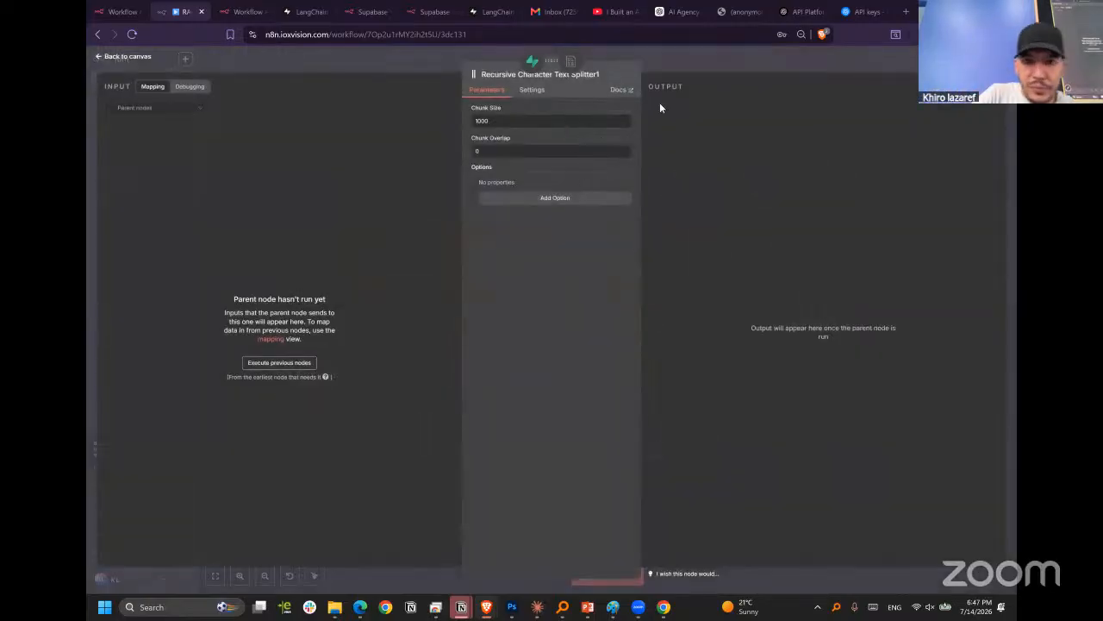
pyautogui.click(692, 49)
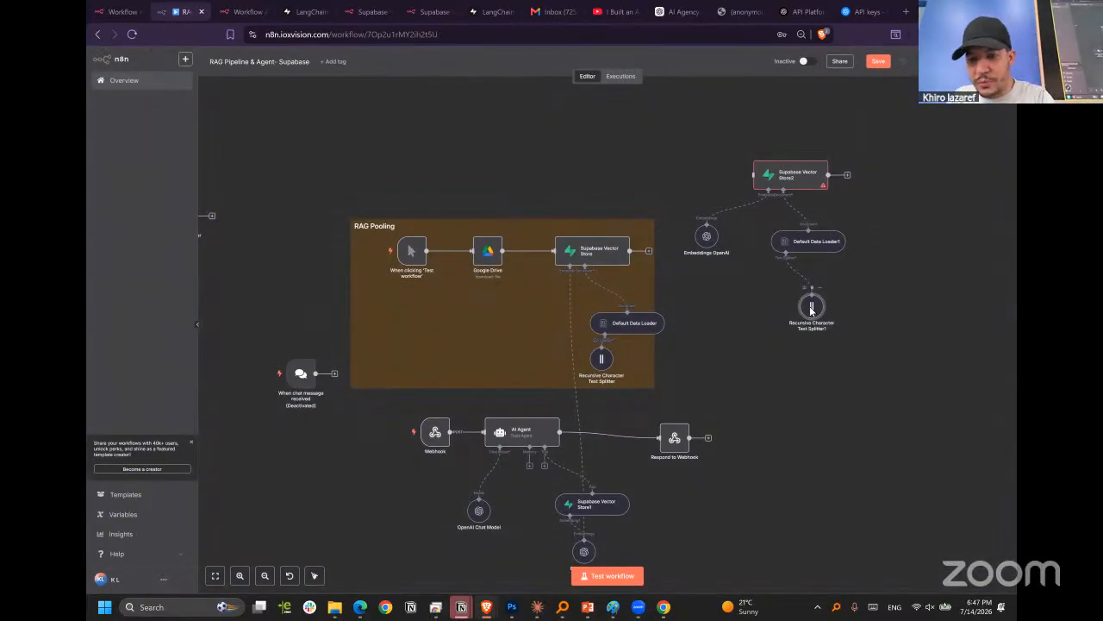
pyautogui.press('Delete')
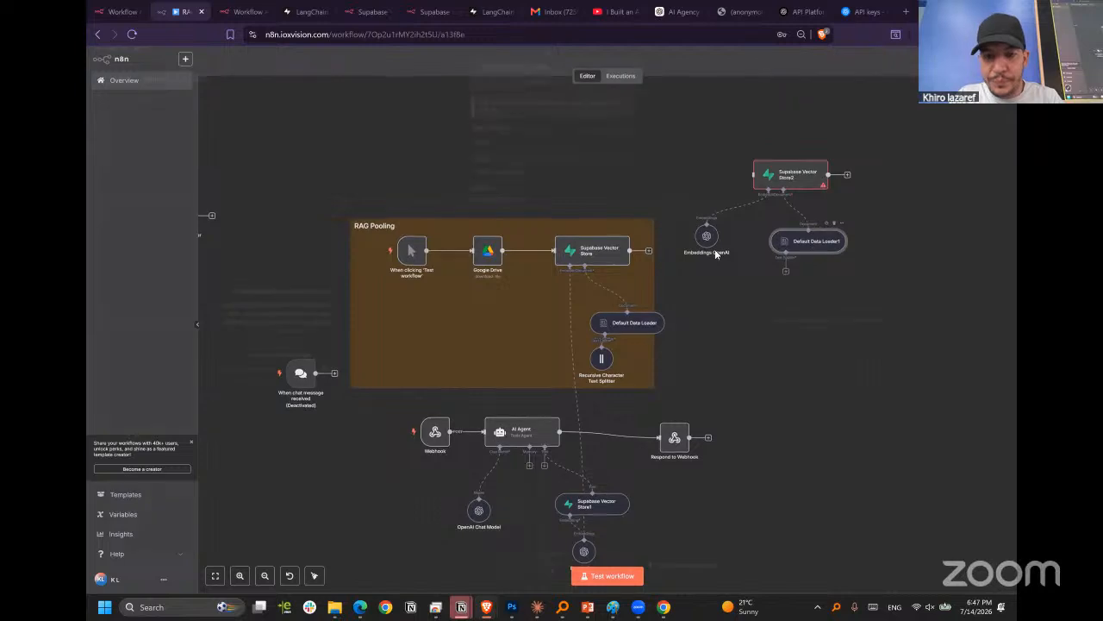
# Review the Mode options of Default Data Loader1 and return to the canvas without choosing another one.
pyautogui.doubleClick(811, 243)
pyautogui.click(525, 180)
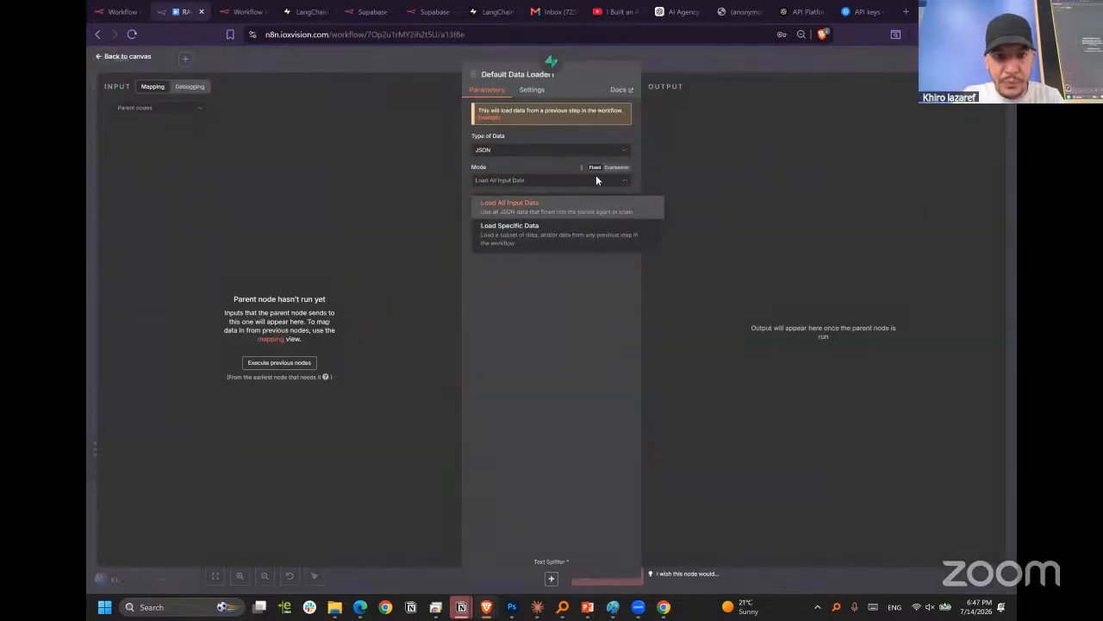
pyautogui.click(695, 140)
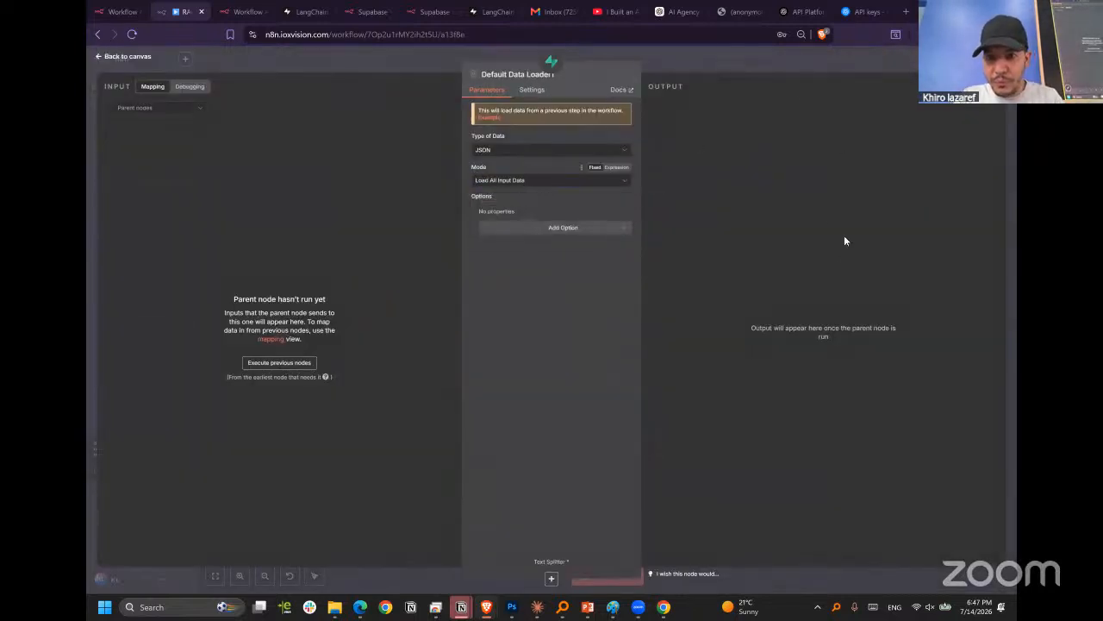
pyautogui.press('Escape')
# Attach a Character Text Splitter to Default Data Loader1, look at its separator and chunk settings, and delete it.
pyautogui.click(785, 273)
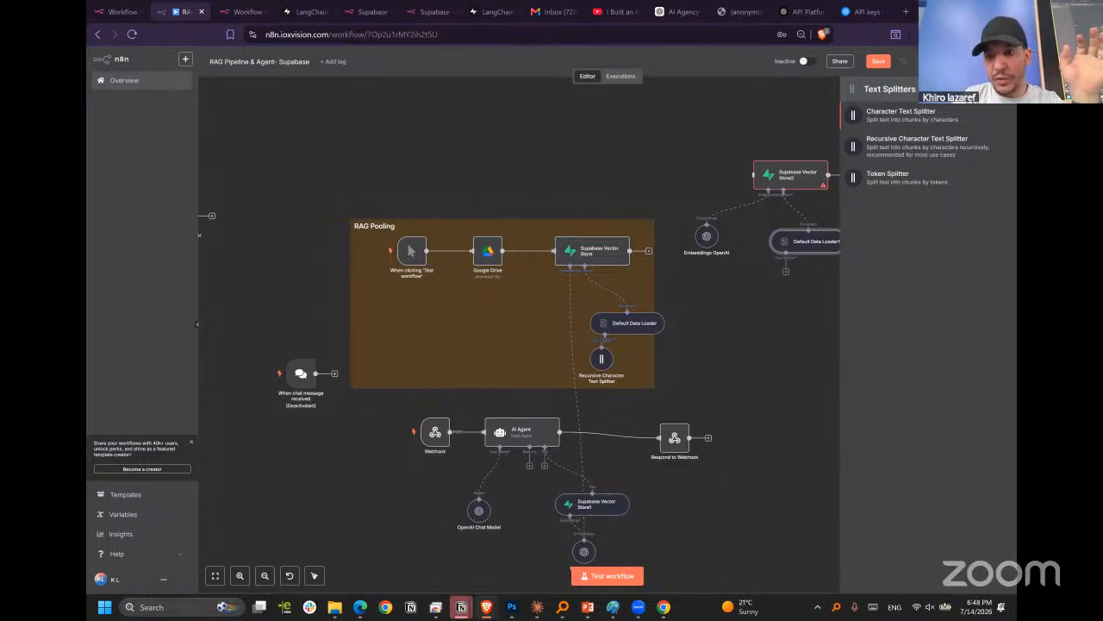
pyautogui.click(890, 115)
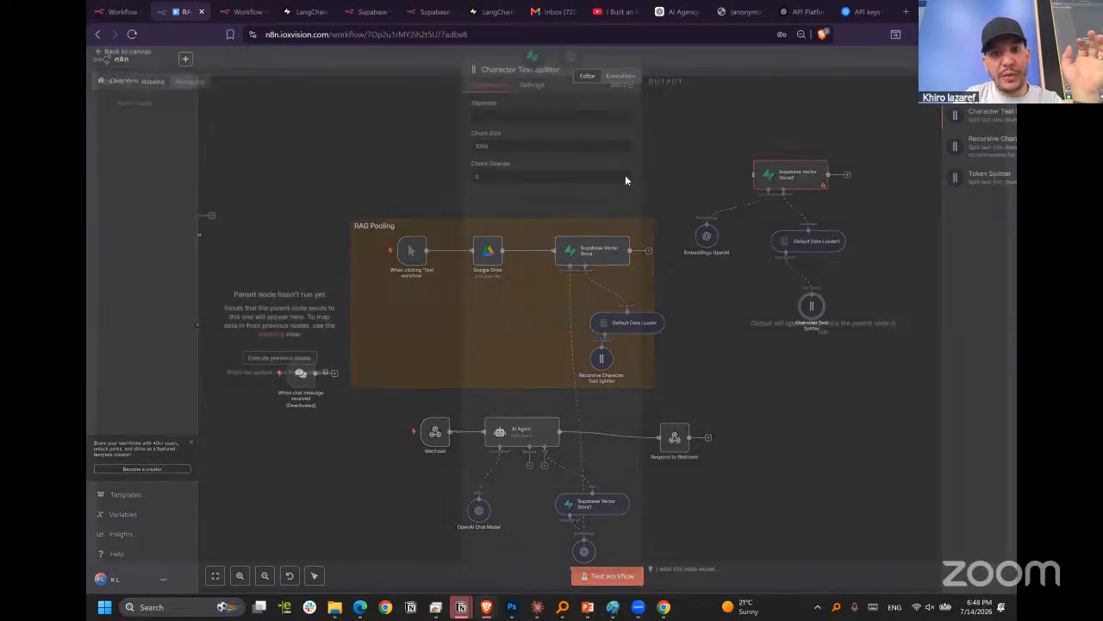
pyautogui.click(502, 121)
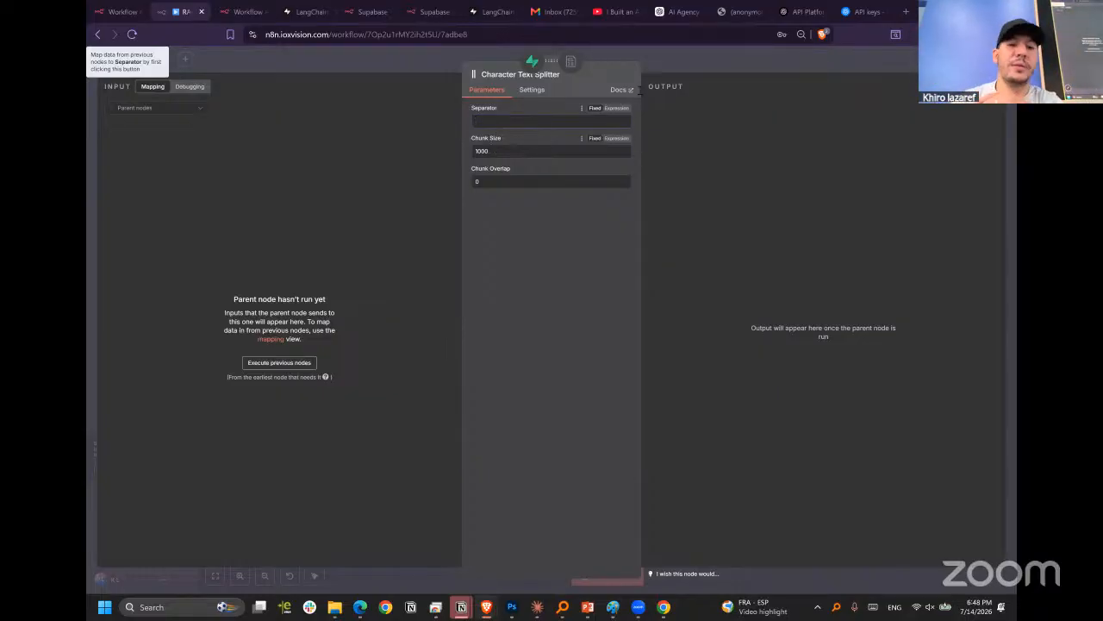
pyautogui.click(716, 56)
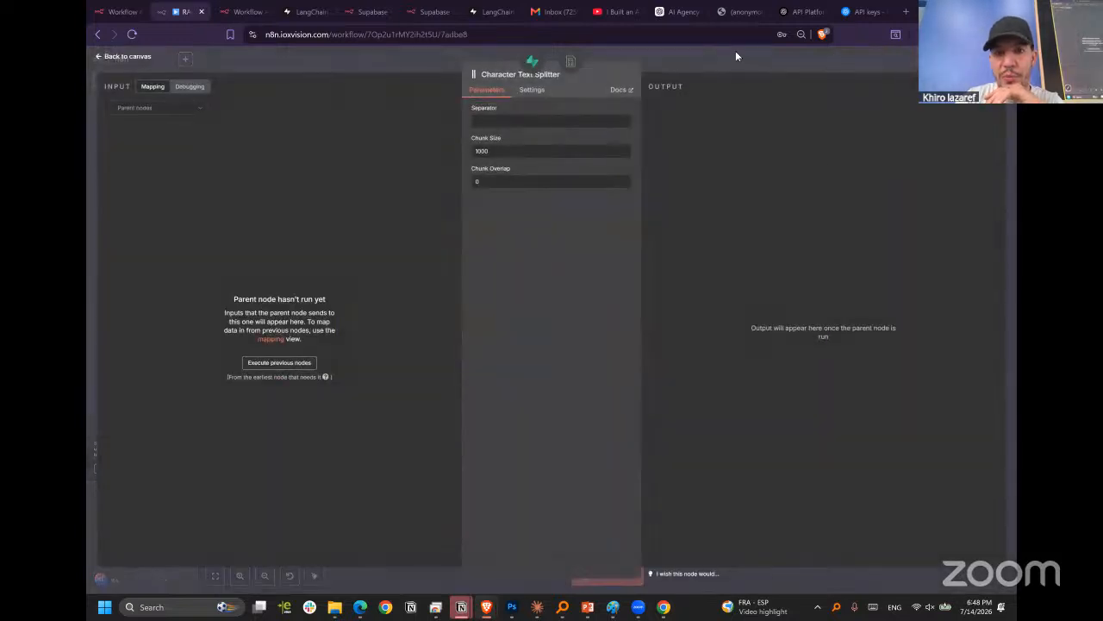
pyautogui.click(735, 51)
pyautogui.press('Delete')
# Attach a Recursive Character Text Splitter to Default Data Loader1, keep its default chunk settings and return to the canvas.
pyautogui.click(785, 271)
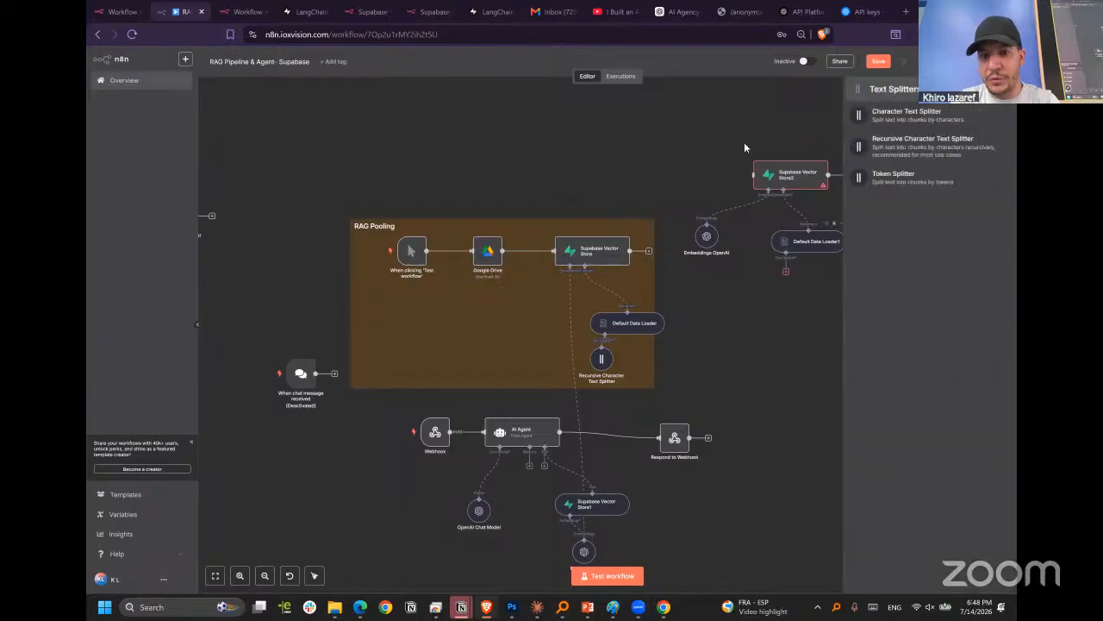
pyautogui.click(939, 149)
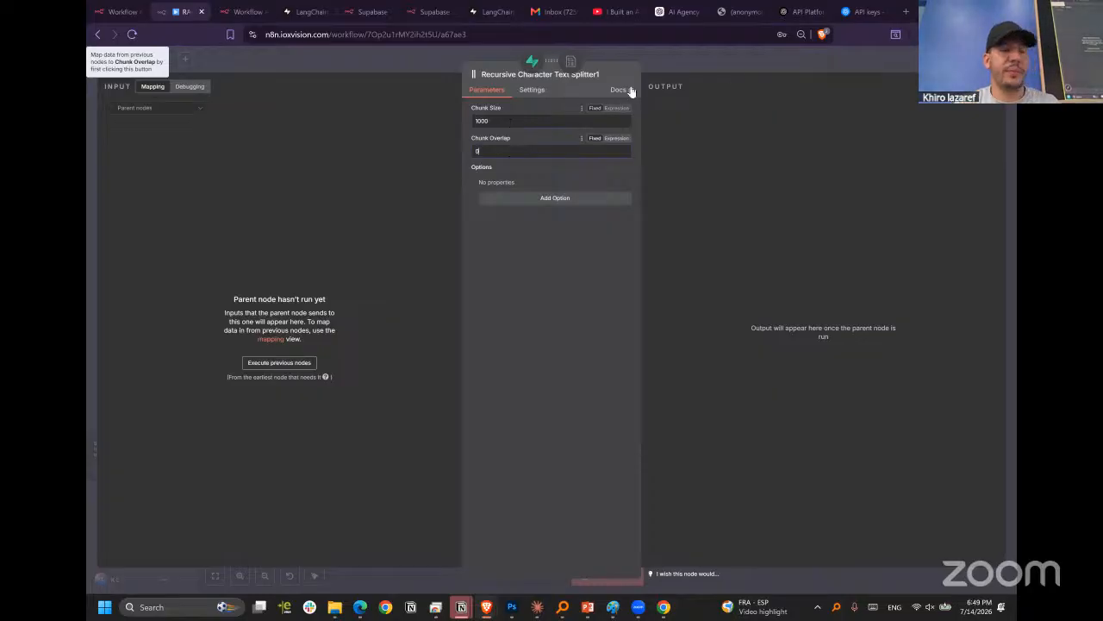
pyautogui.click(721, 54)
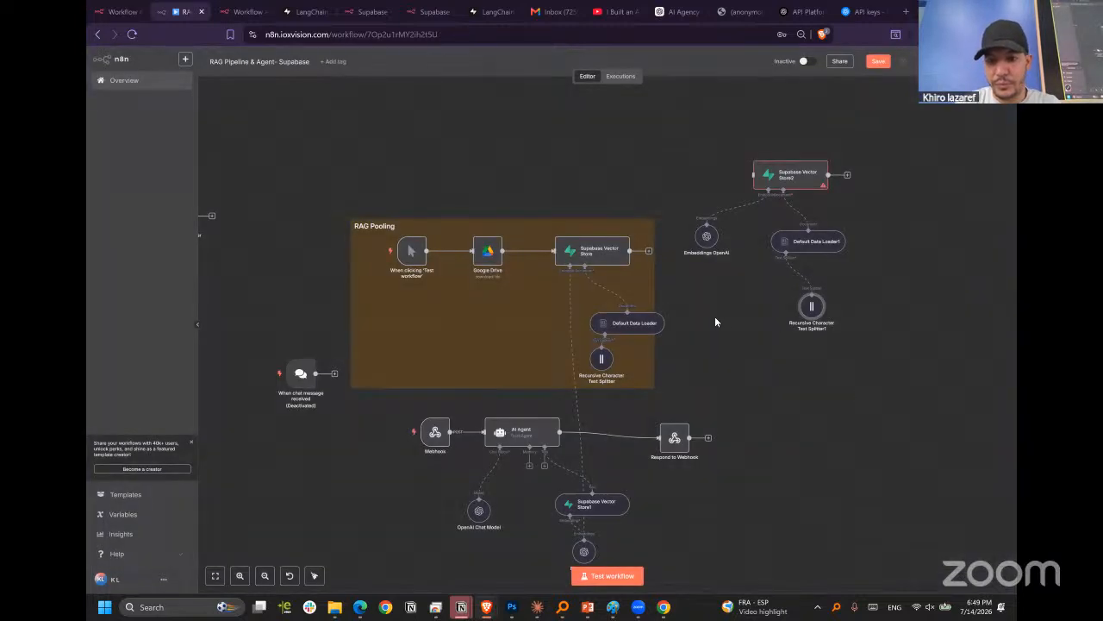
# Check the Recursive Character Text Splitter in the RAG Pooling group and shift that group's Default Data Loader slightly upward.
pyautogui.doubleClick(602, 359)
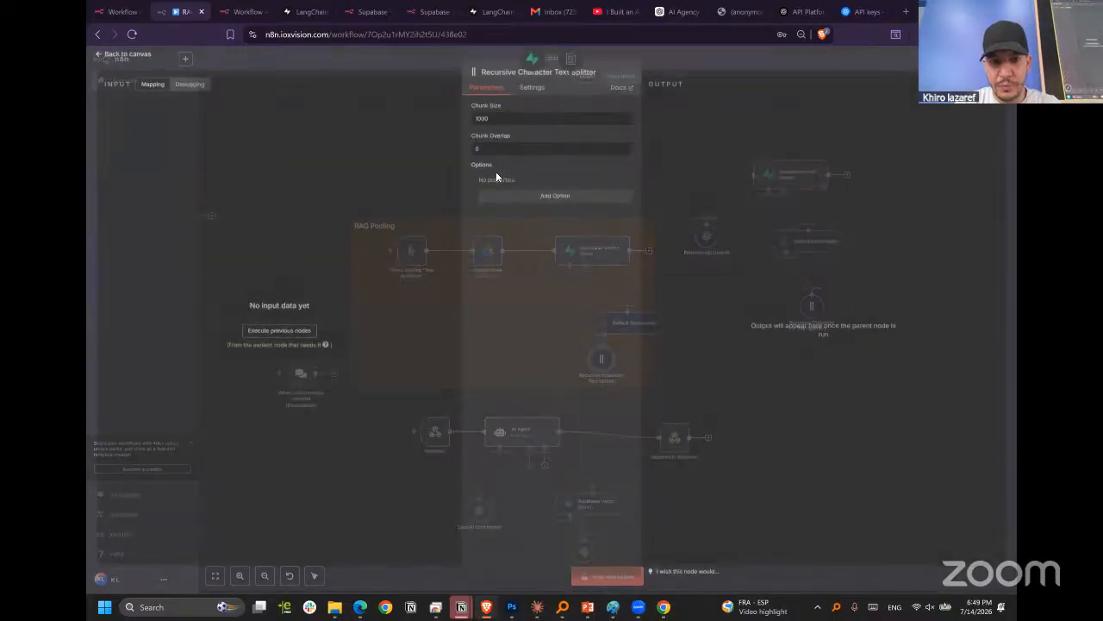
pyautogui.click(742, 60)
pyautogui.click(636, 314)
pyautogui.moveTo(636, 314); pyautogui.dragTo(636, 310)
pyautogui.click(853, 317)
pyautogui.moveTo(854, 141); pyautogui.dragTo(686, 379)
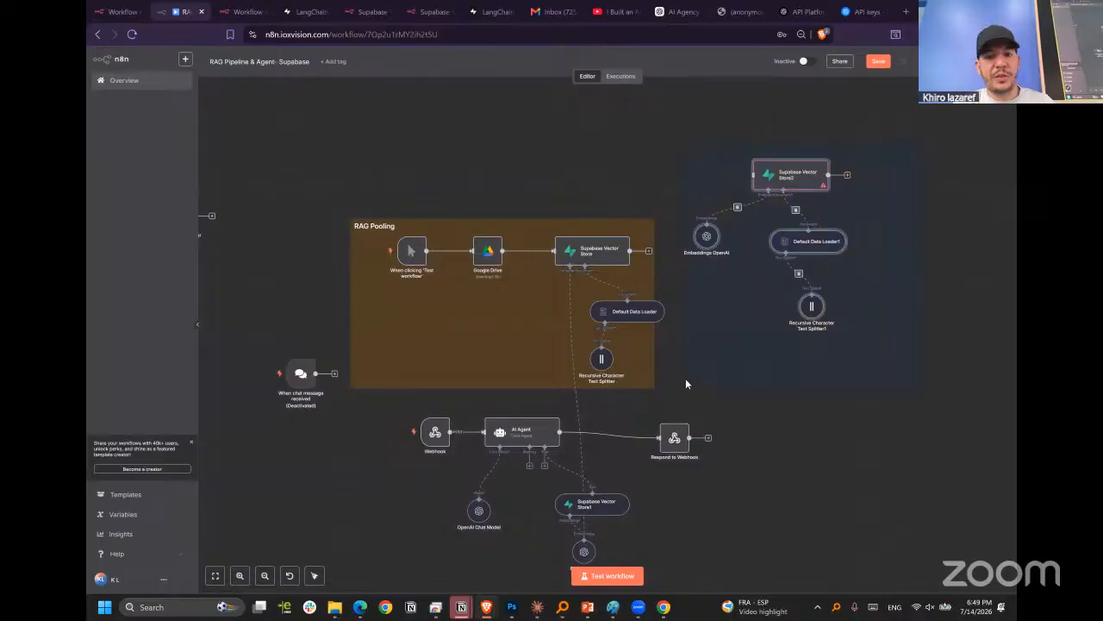
pyautogui.moveTo(359, 177); pyautogui.dragTo(675, 400)
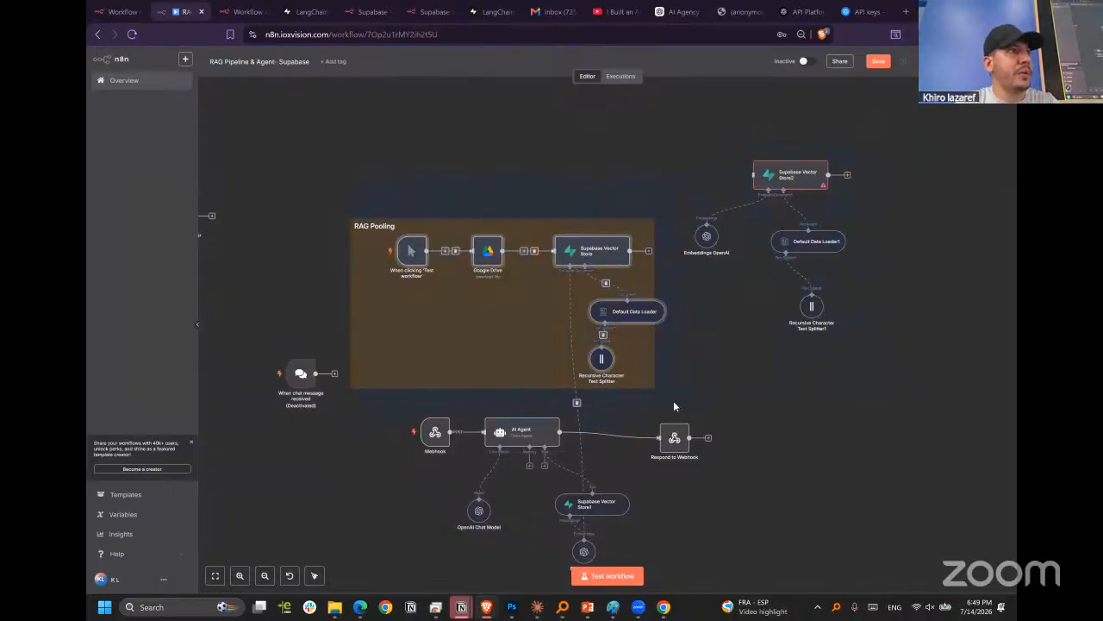
pyautogui.click(577, 319)
# Reposition Embeddings OpenAI under Supabase Vector Store2, choose text-embedding-3-small as its model and return to the canvas.
pyautogui.moveTo(715, 240); pyautogui.dragTo(729, 250)
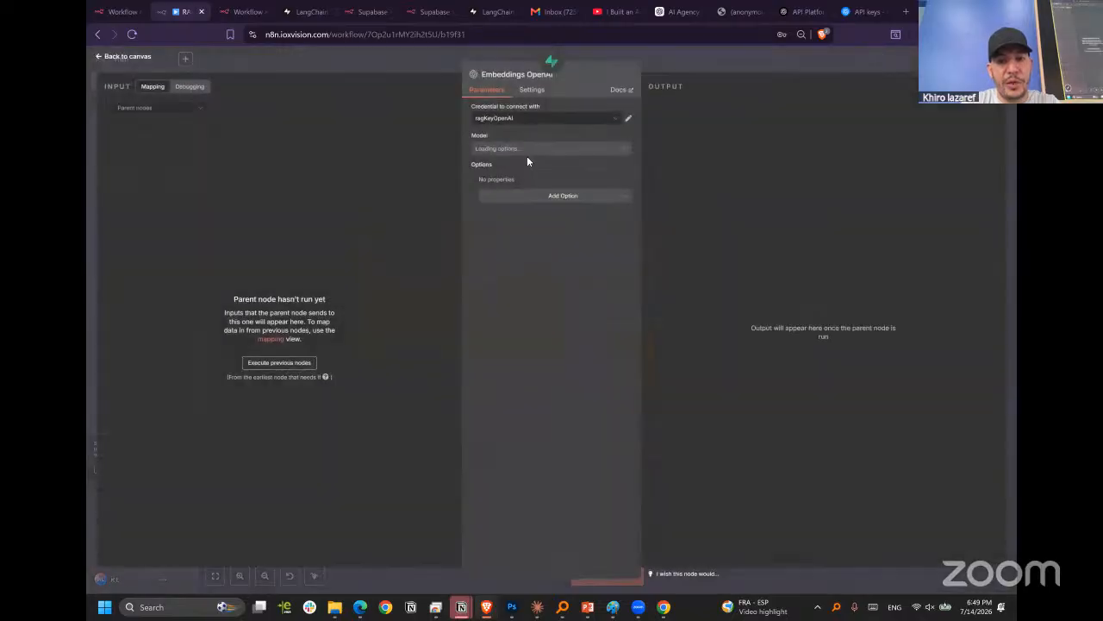
pyautogui.click(529, 148)
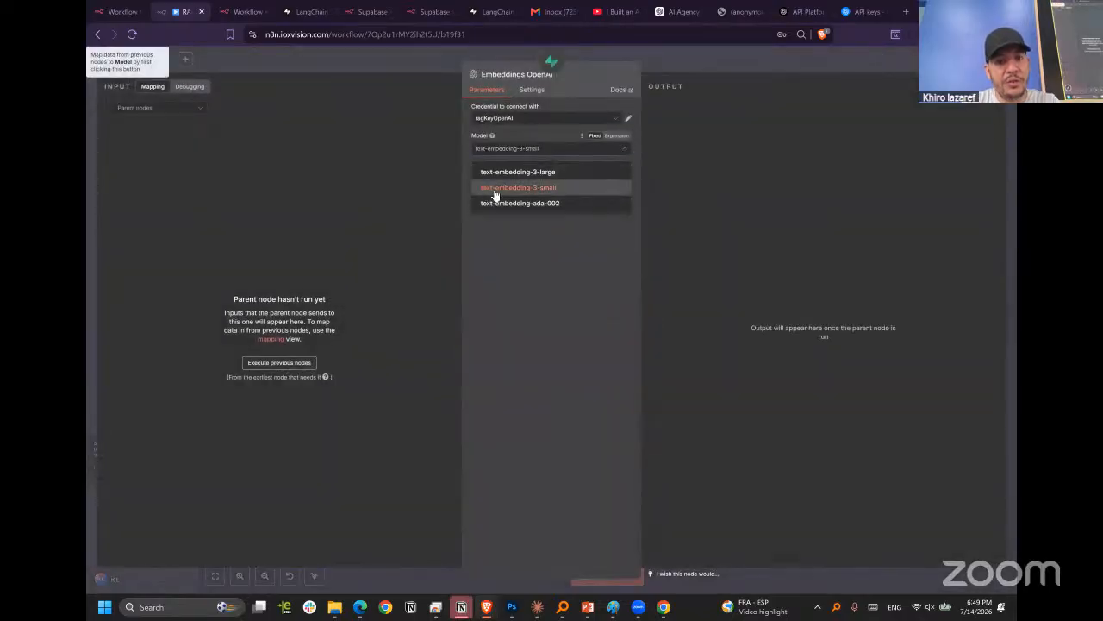
pyautogui.click(546, 187)
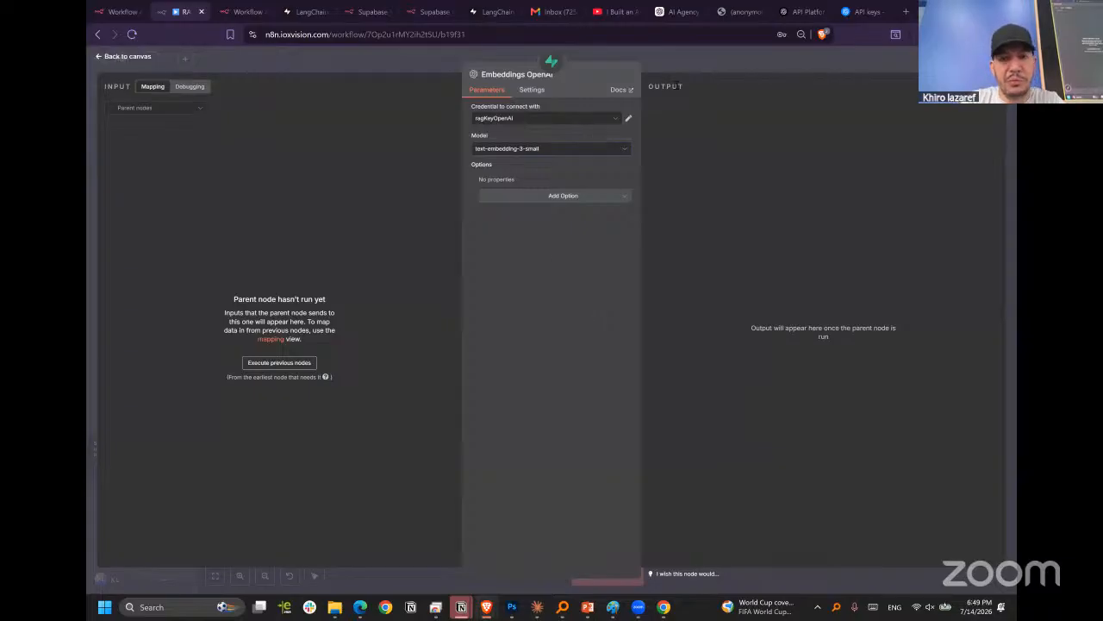
pyautogui.click(693, 59)
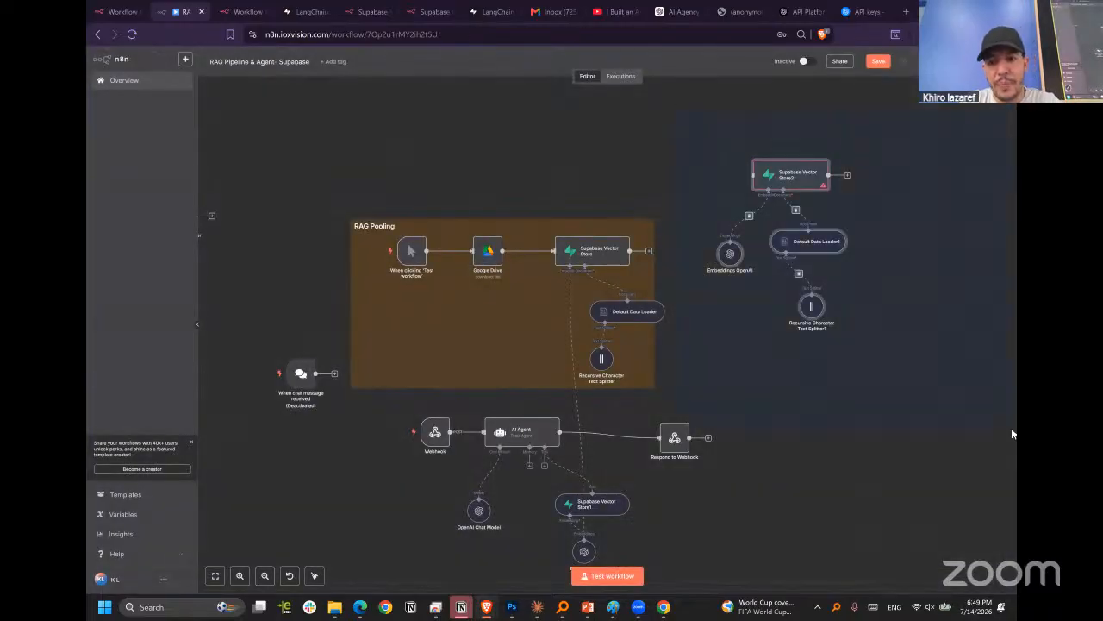
# Deactivate the Supabase Vector Store2 node together with its embeddings, data loader and text splitter.
pyautogui.press('d')
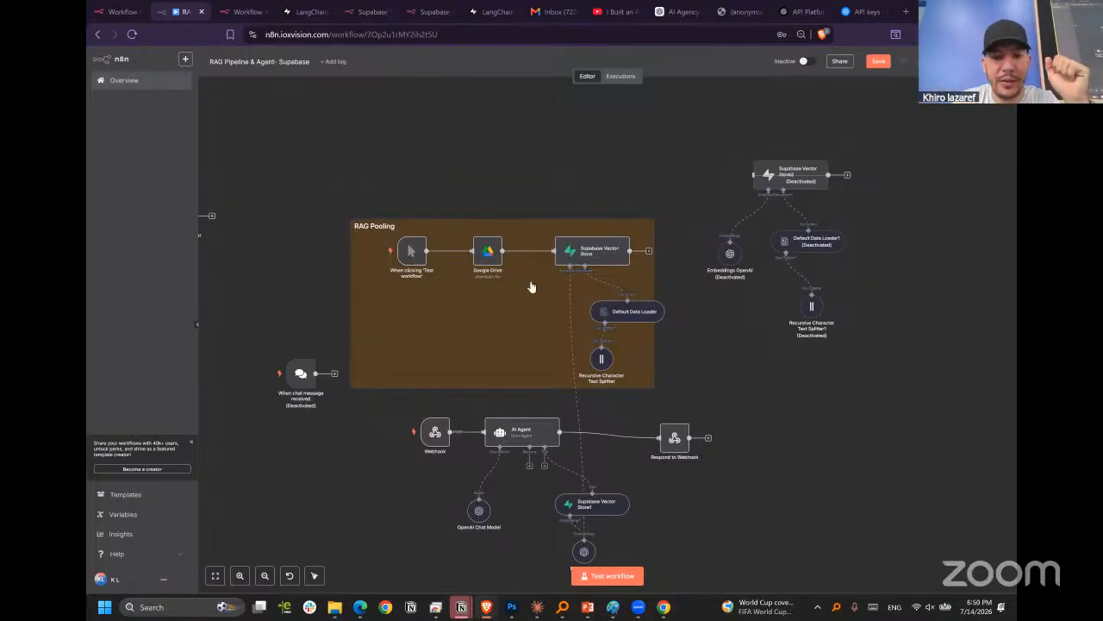
# Open the Google Drive node's file list to check the available files, and return to the canvas.
pyautogui.doubleClick(481, 267)
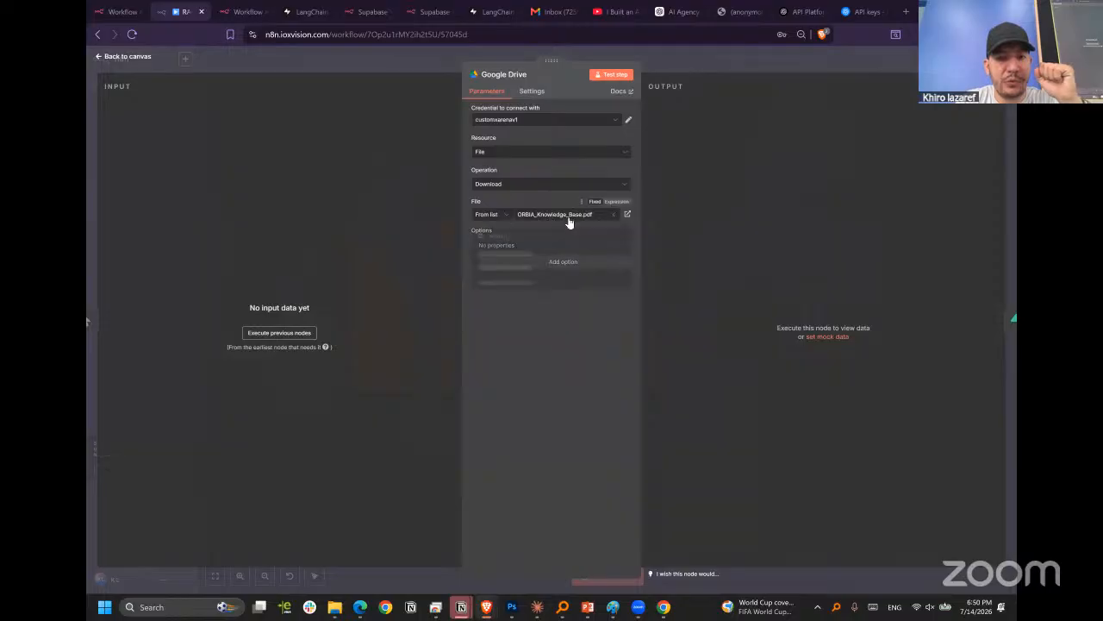
pyautogui.click(565, 215)
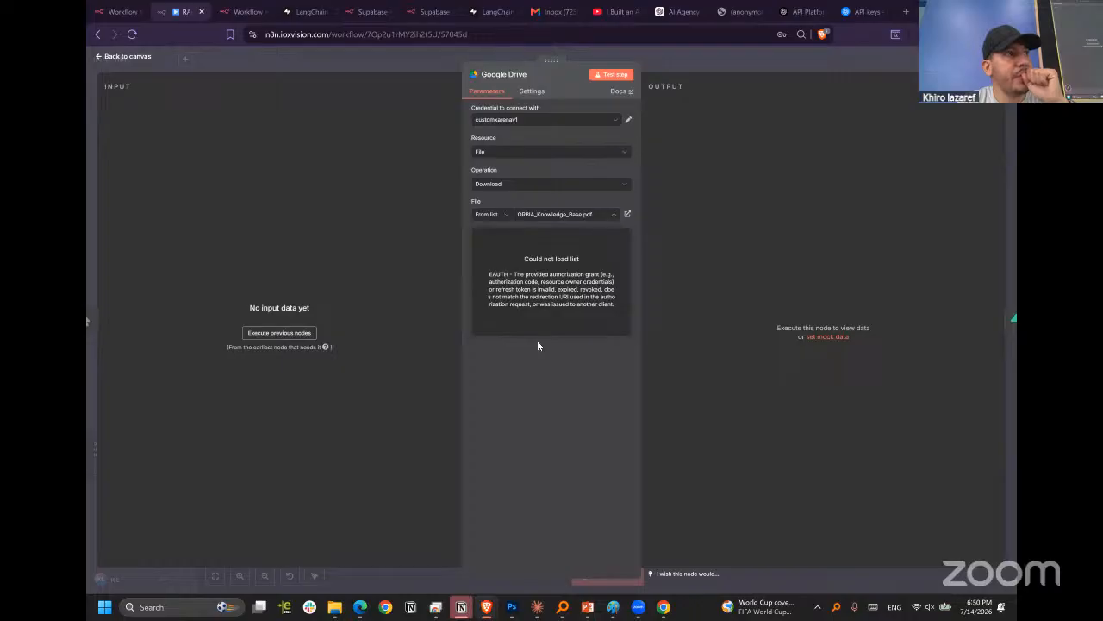
pyautogui.click(689, 66)
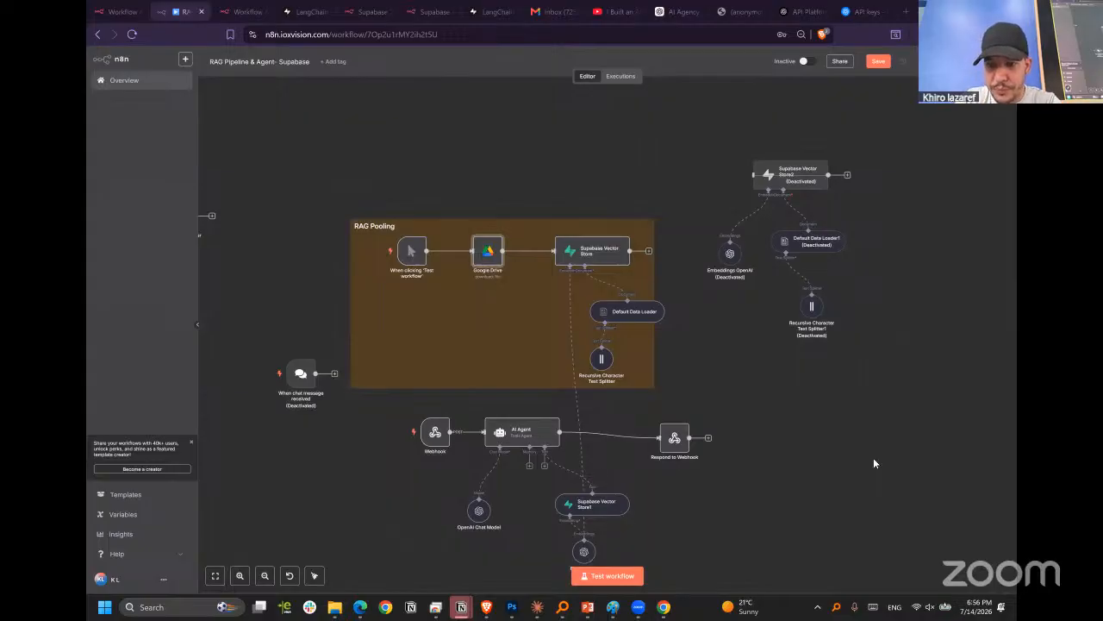
# Activate the When chat message received trigger, keep the Supabase Vector Store2 group deactivated, and start a workflow test.
pyautogui.click(443, 192)
pyautogui.moveTo(700, 120); pyautogui.dragTo(931, 391)
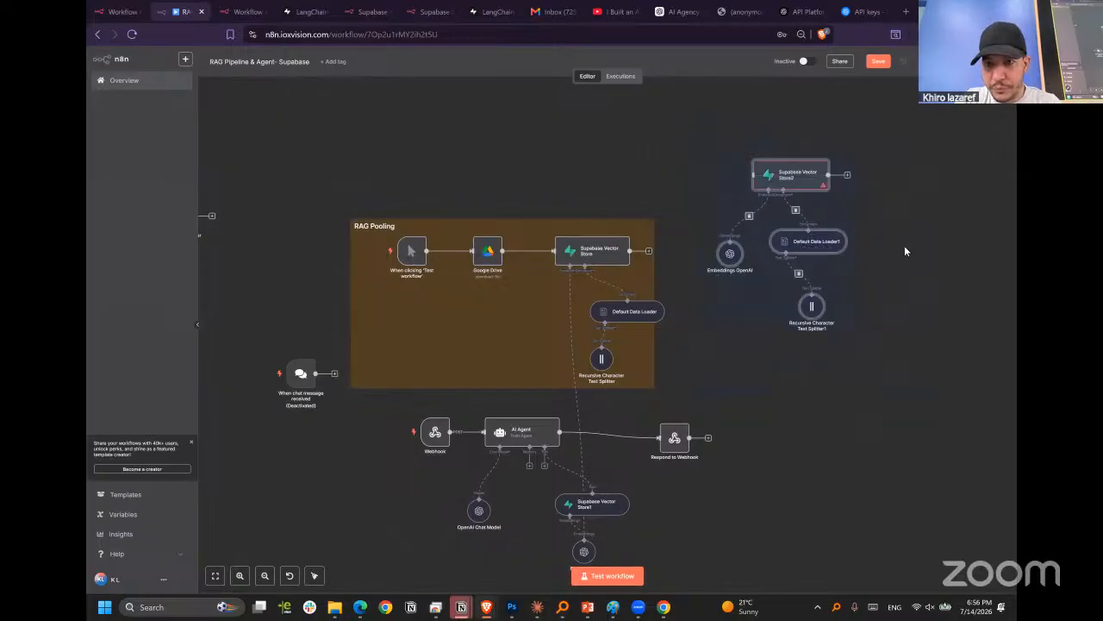
pyautogui.click(303, 377)
pyautogui.press('d')
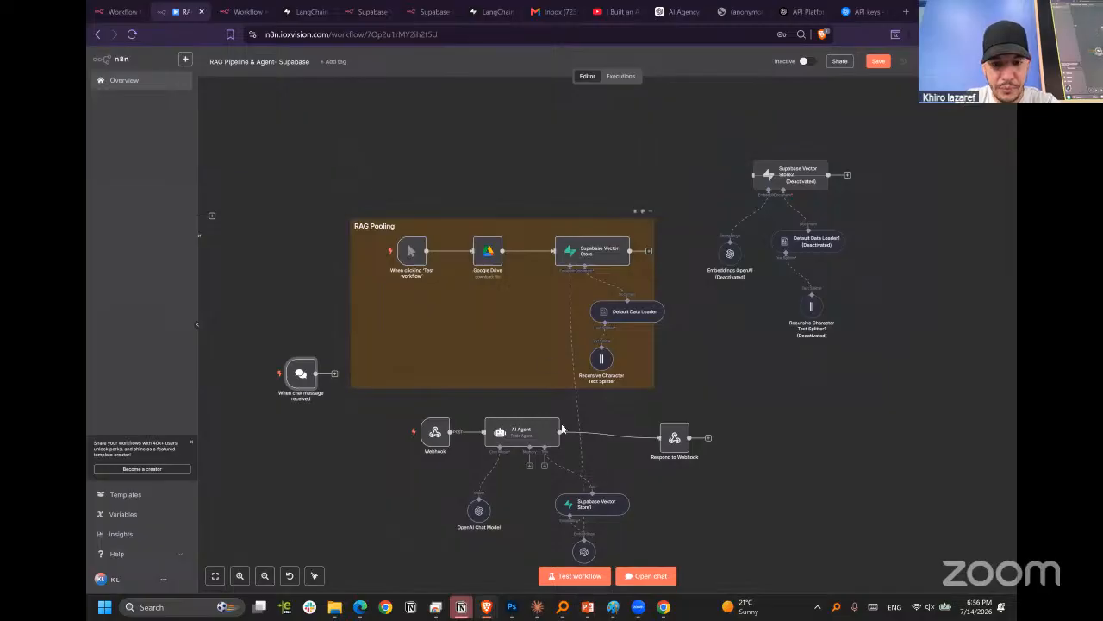
pyautogui.click(575, 575)
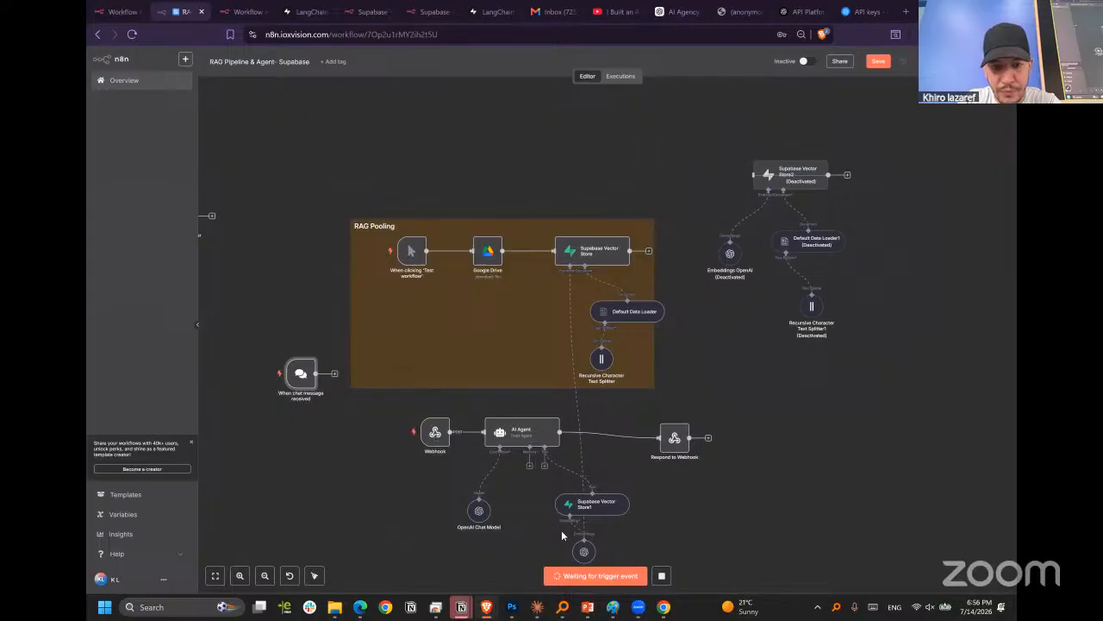
# Deactivate the Webhook node and run the workflow test again.
pyautogui.scroll(-2, 427, 318)
pyautogui.click(428, 333)
pyautogui.press('d')
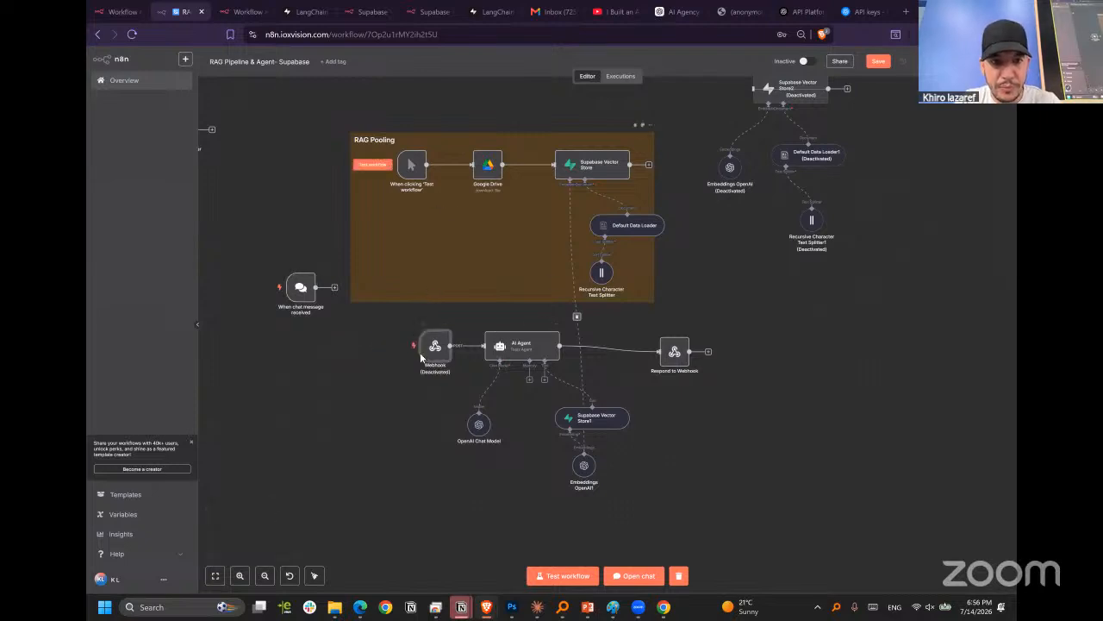
pyautogui.moveTo(389, 182)
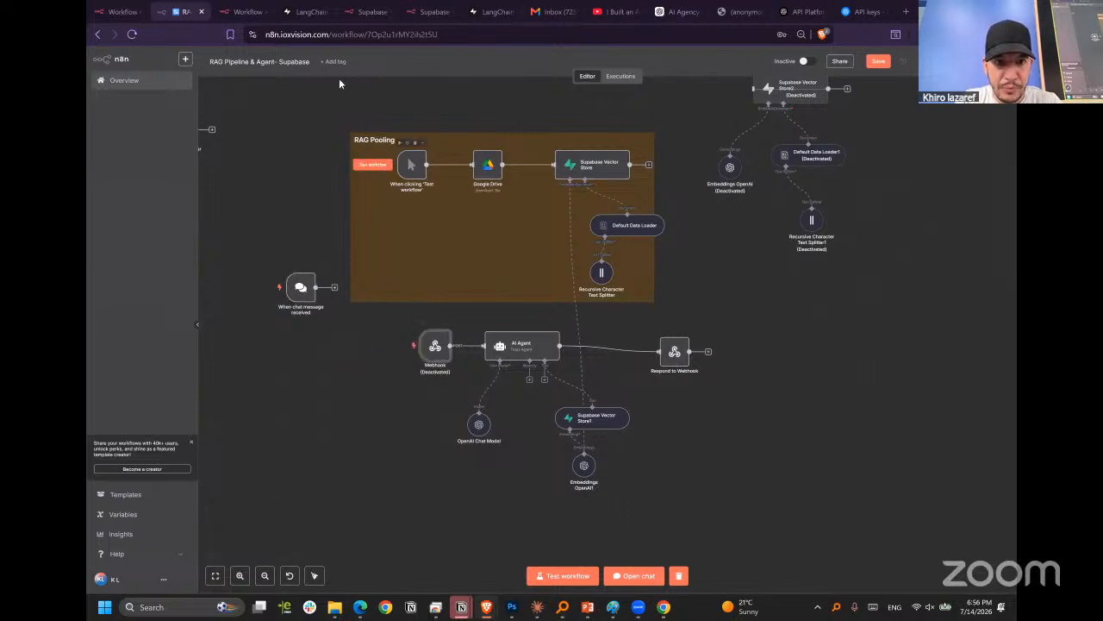
pyautogui.click(567, 576)
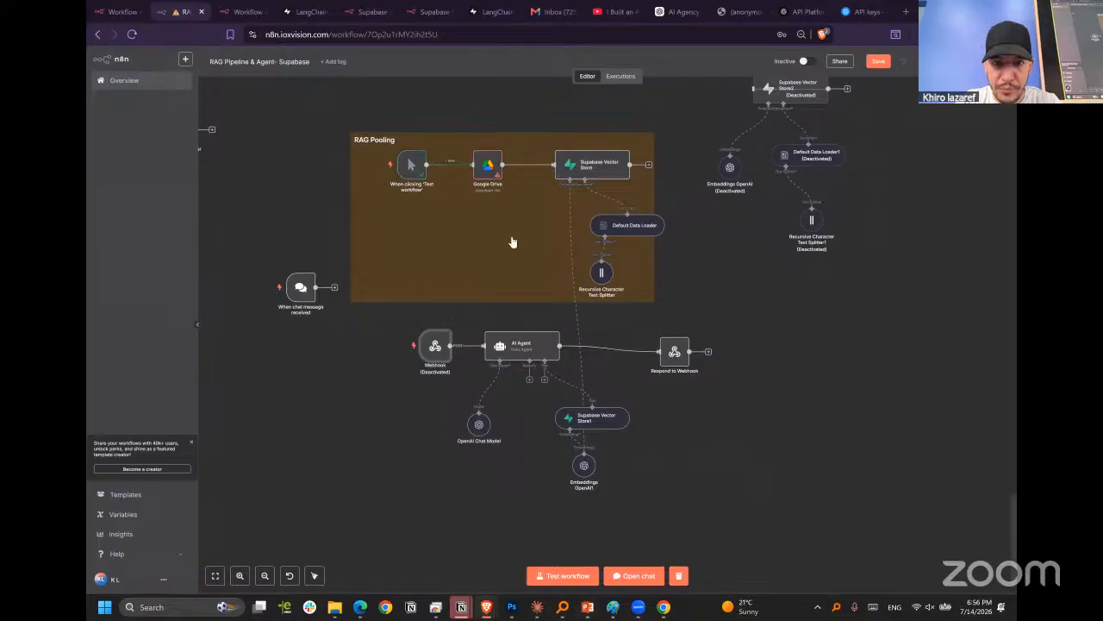
# Try the Google Drive account credential in the Google Drive node and load its file list.
pyautogui.doubleClick(483, 169)
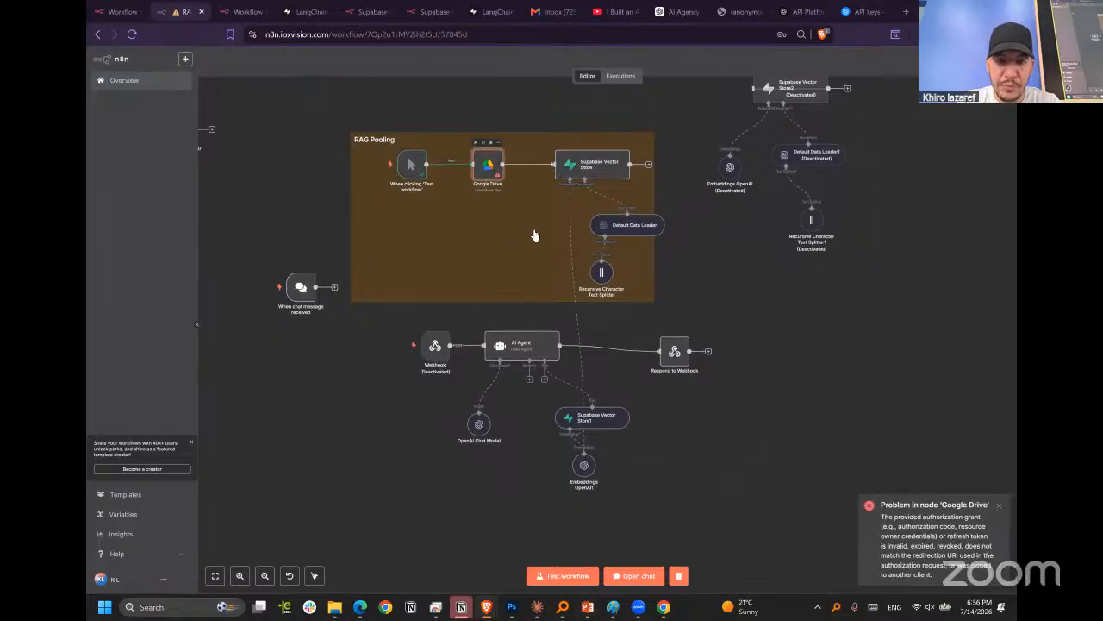
pyautogui.click(543, 119)
pyautogui.click(539, 164)
pyautogui.click(558, 221)
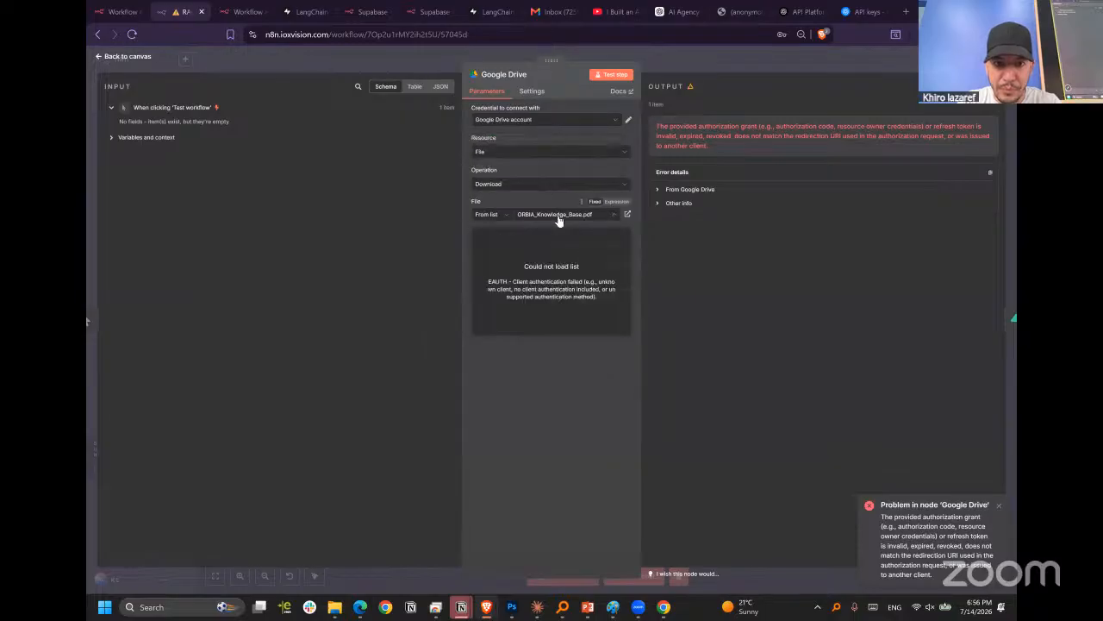
pyautogui.click(553, 155)
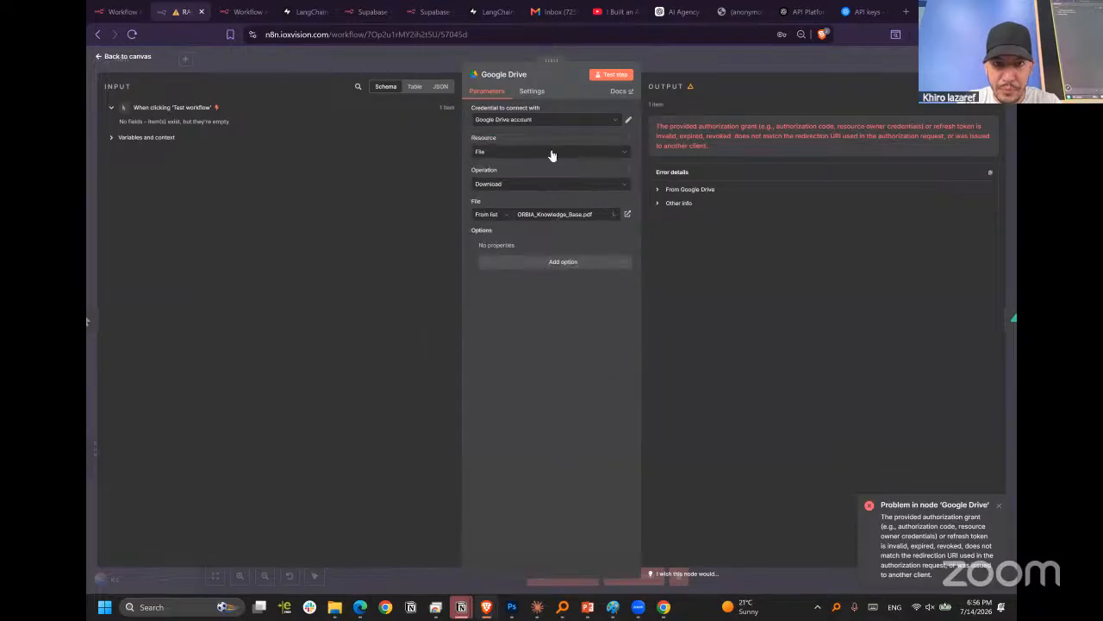
# Switch the Google Drive node to the customxarenav1 credential and reconnect it through Google sign-in, granting the requested Drive access.
pyautogui.click(582, 126)
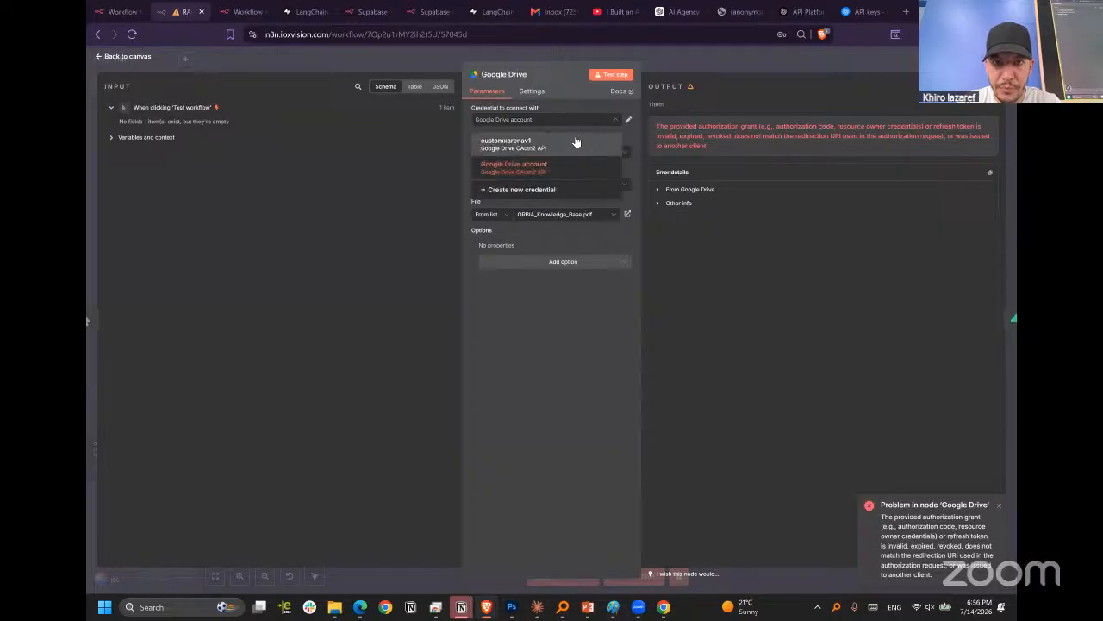
pyautogui.click(565, 144)
pyautogui.click(628, 122)
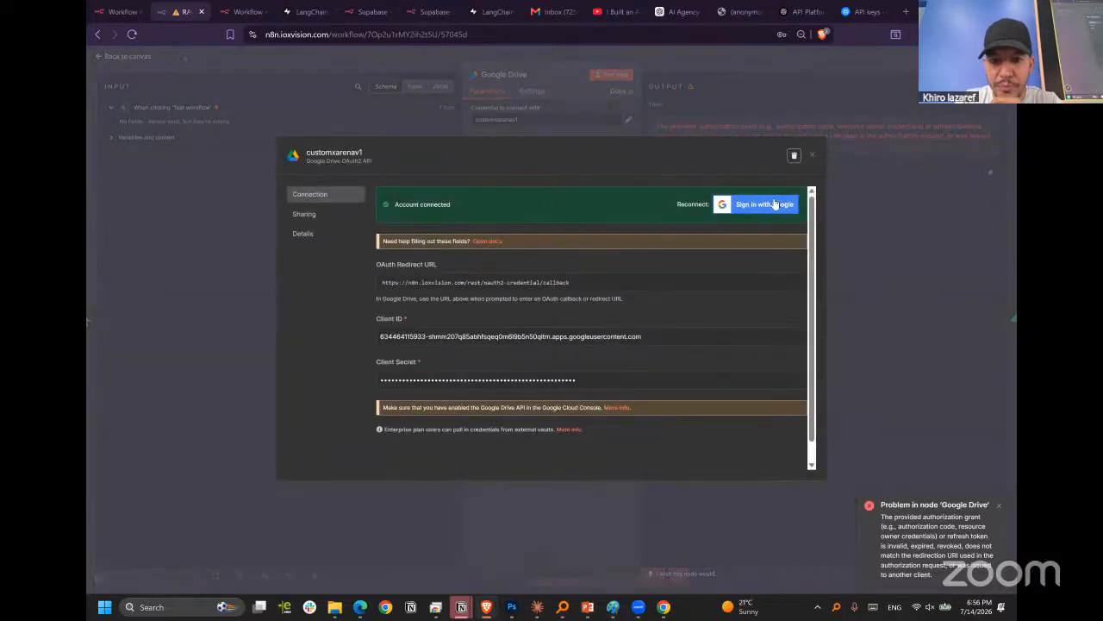
pyautogui.click(756, 205)
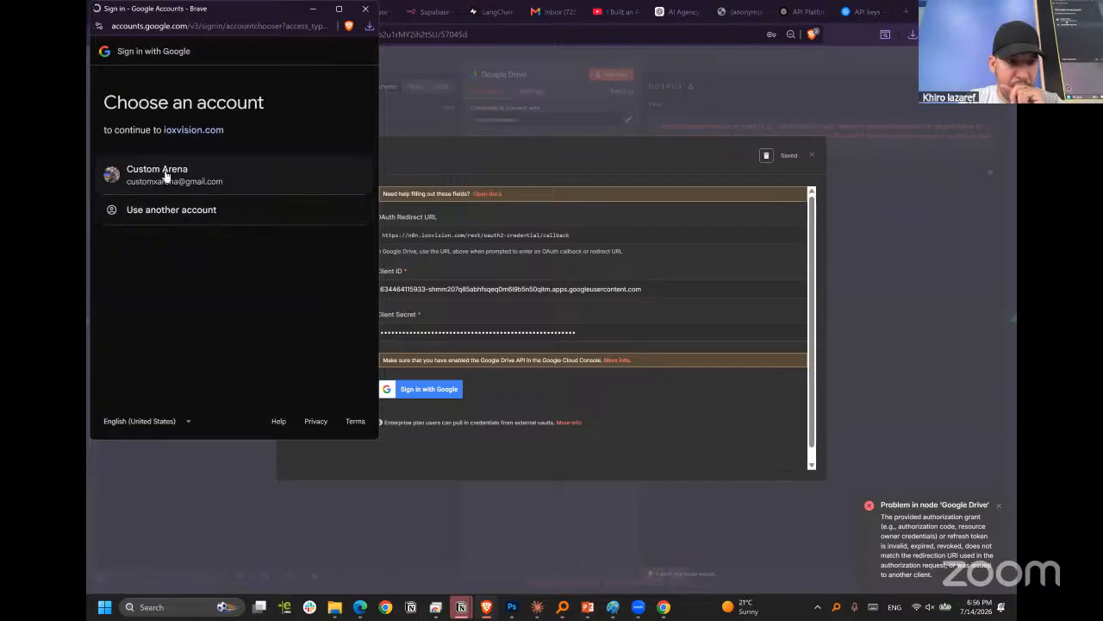
pyautogui.click(181, 195)
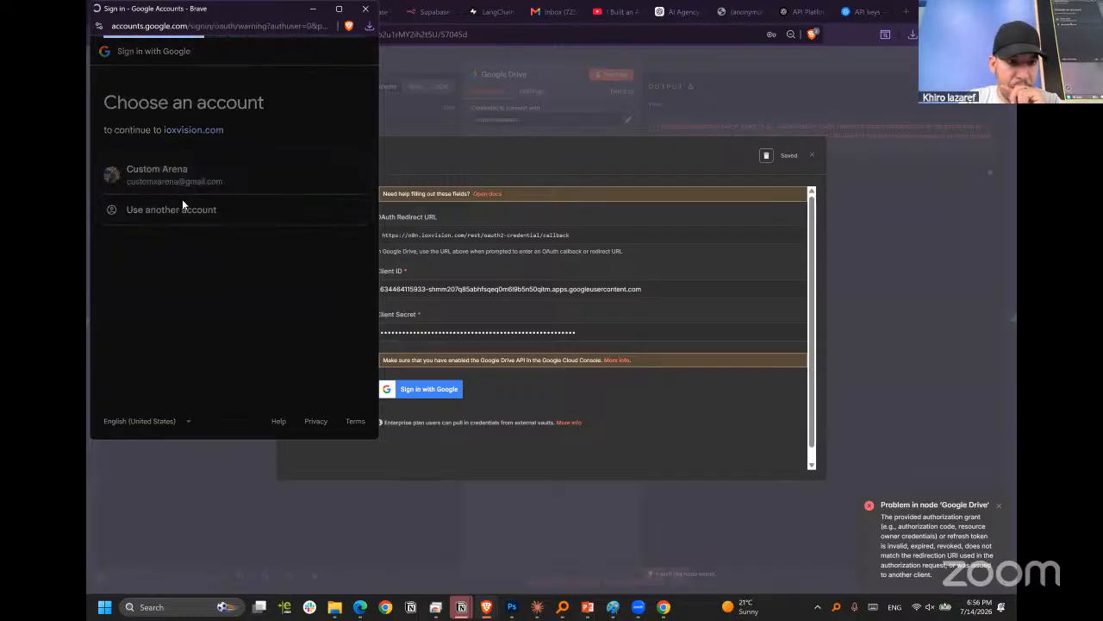
pyautogui.click(131, 203)
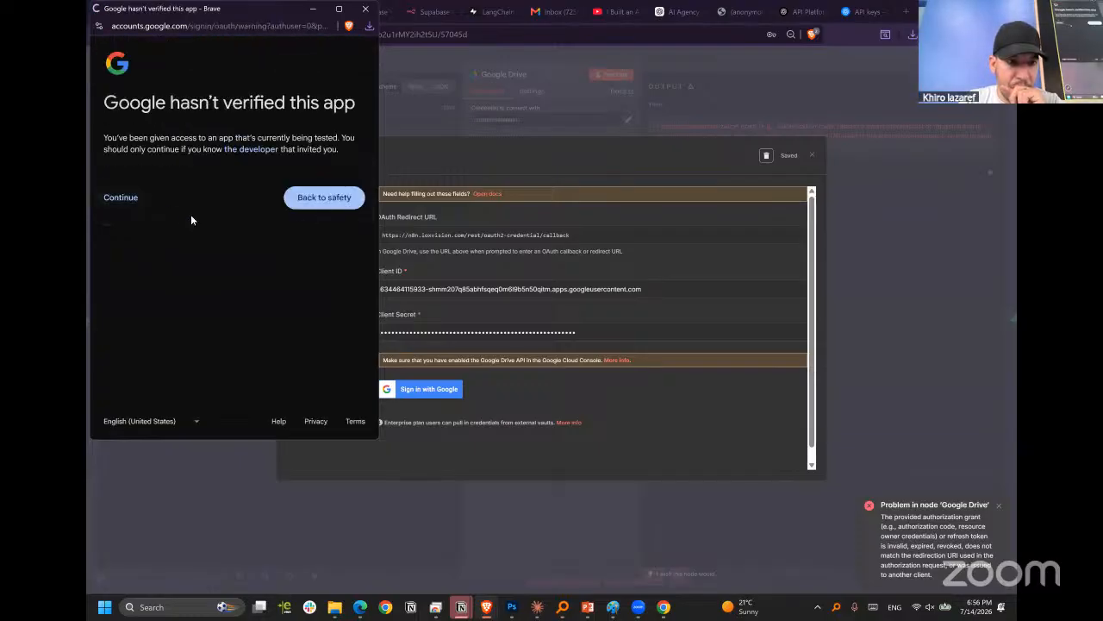
pyautogui.click(111, 221)
pyautogui.scroll(-3, 246, 295)
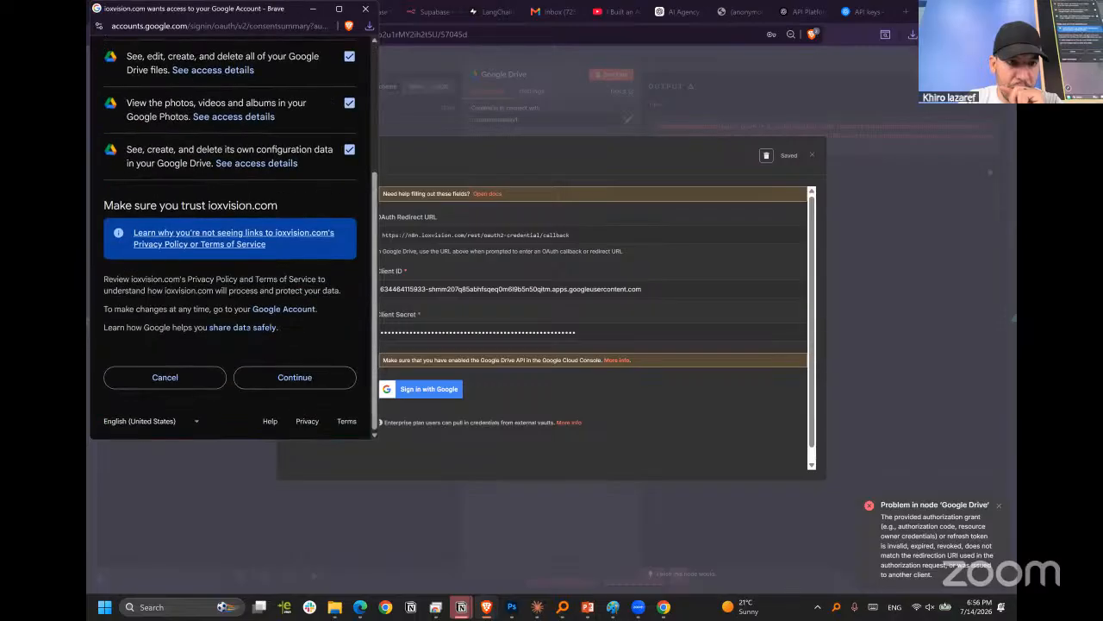
pyautogui.click(282, 379)
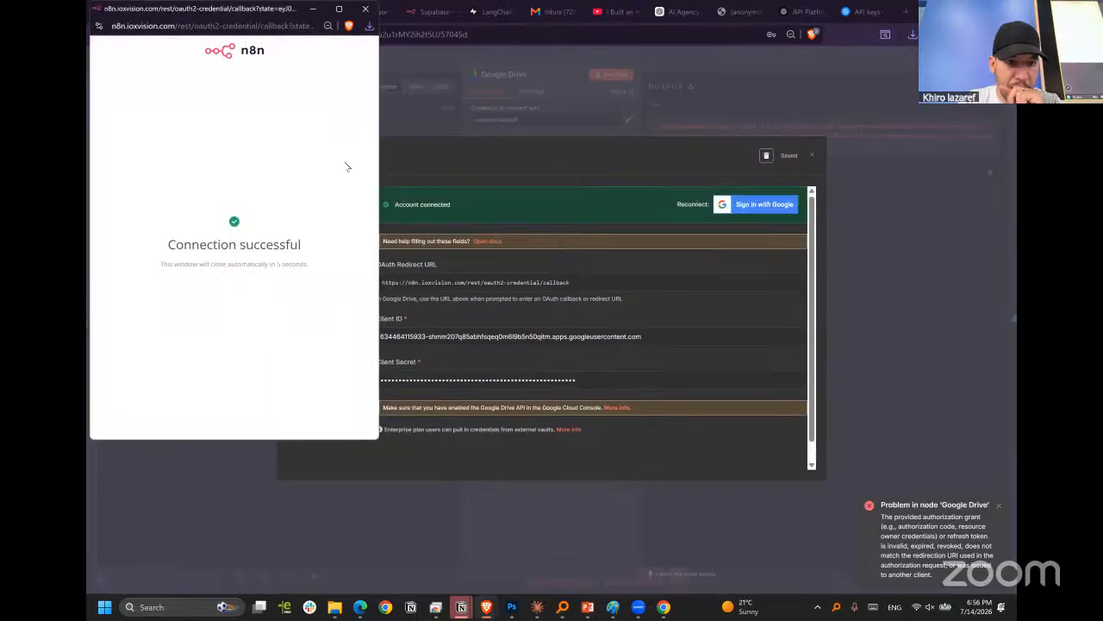
pyautogui.click(366, 9)
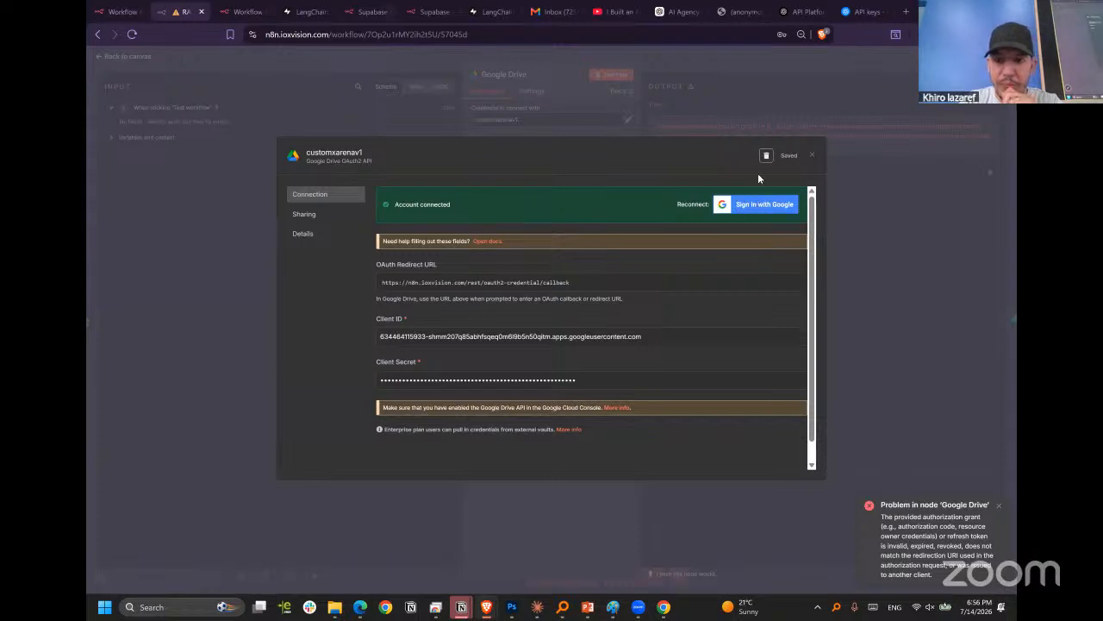
pyautogui.click(812, 153)
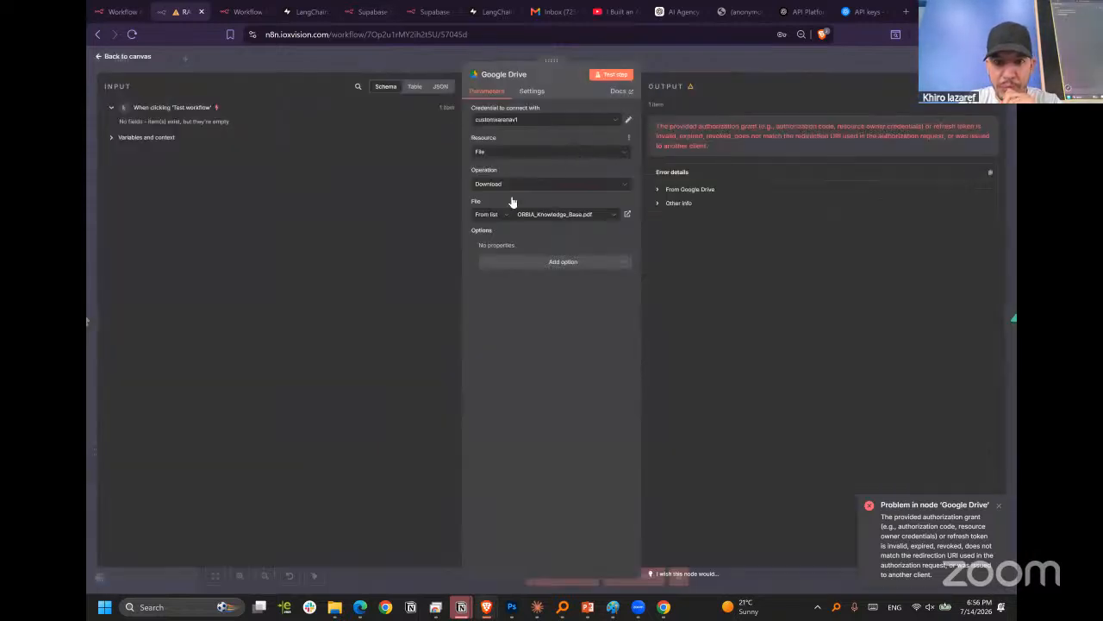
# Filter the Google Drive node's file list by .pdf, choose Custom_Arena_Full_Business_Profile_RAG.pdf, and return to the canvas.
pyautogui.click(562, 217)
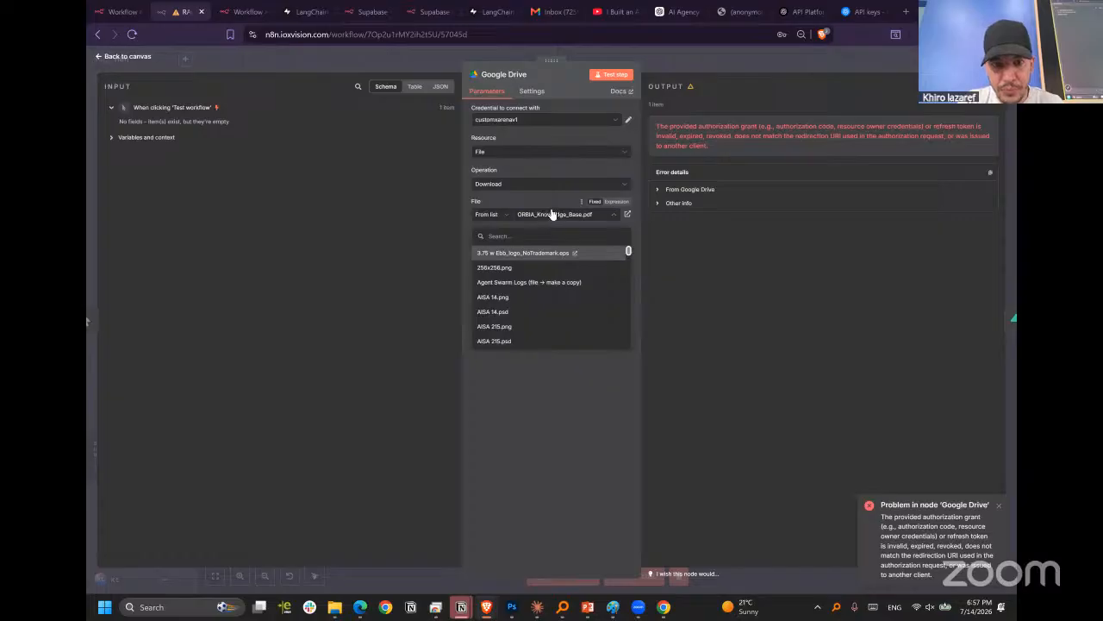
pyautogui.click(554, 237)
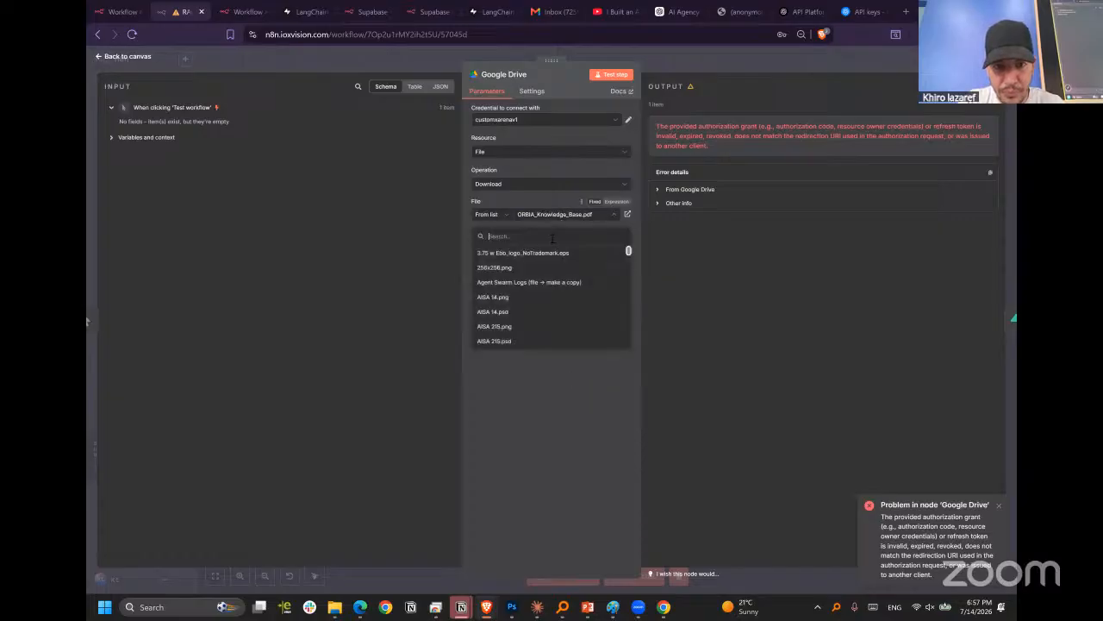
pyautogui.write('.pdf')
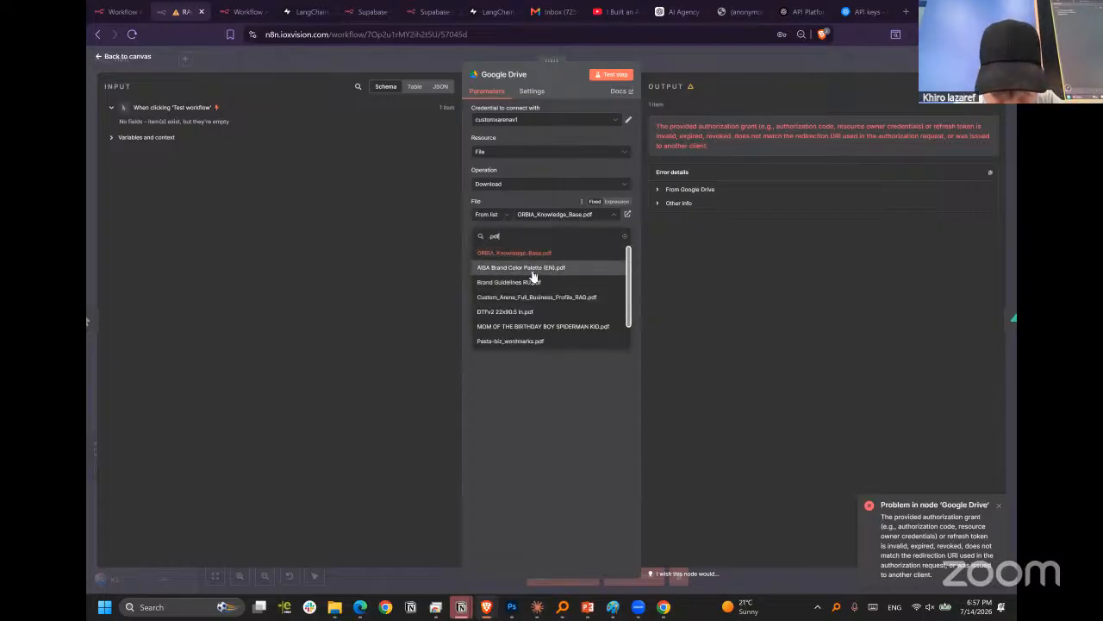
pyautogui.click(524, 297)
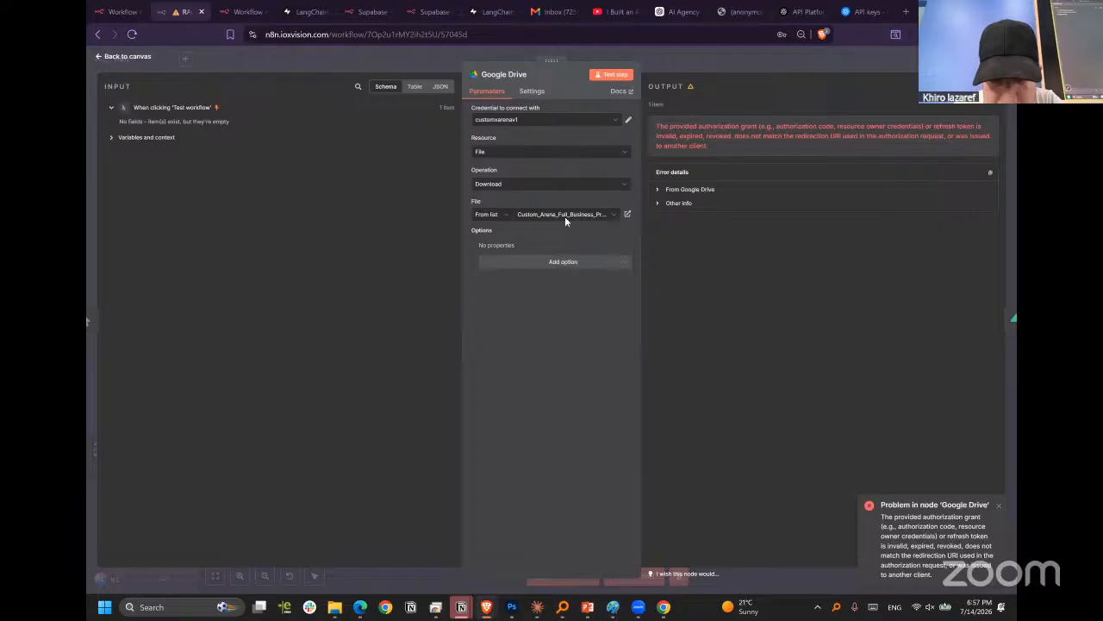
pyautogui.press('Escape')
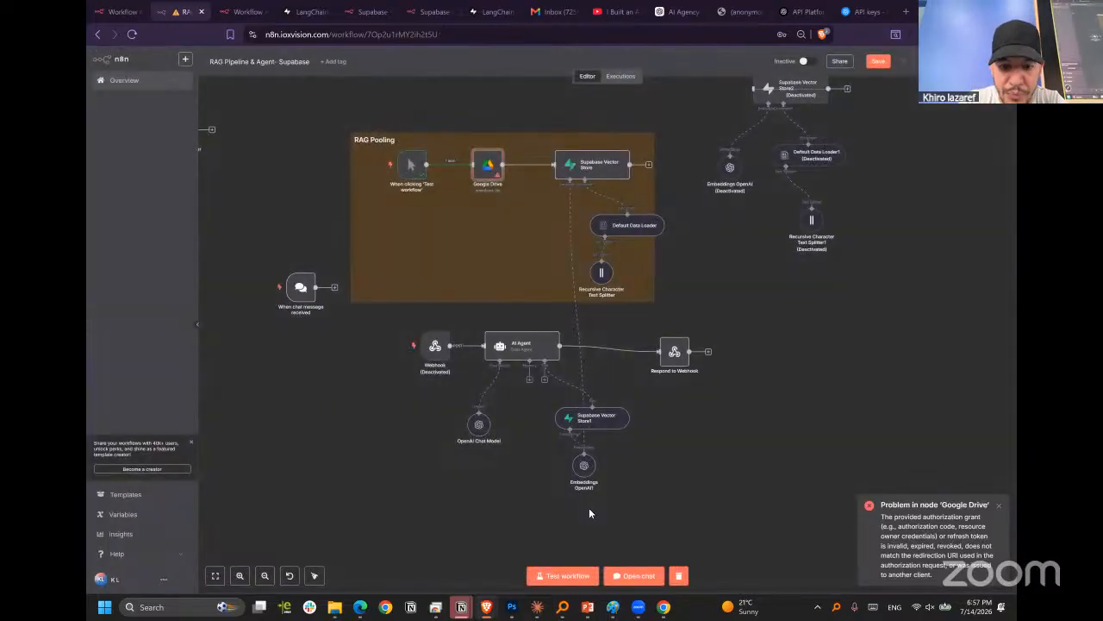
# Run the workflow test and look into the Supabase Vector Store node in the RAG Pooling group.
pyautogui.click(564, 575)
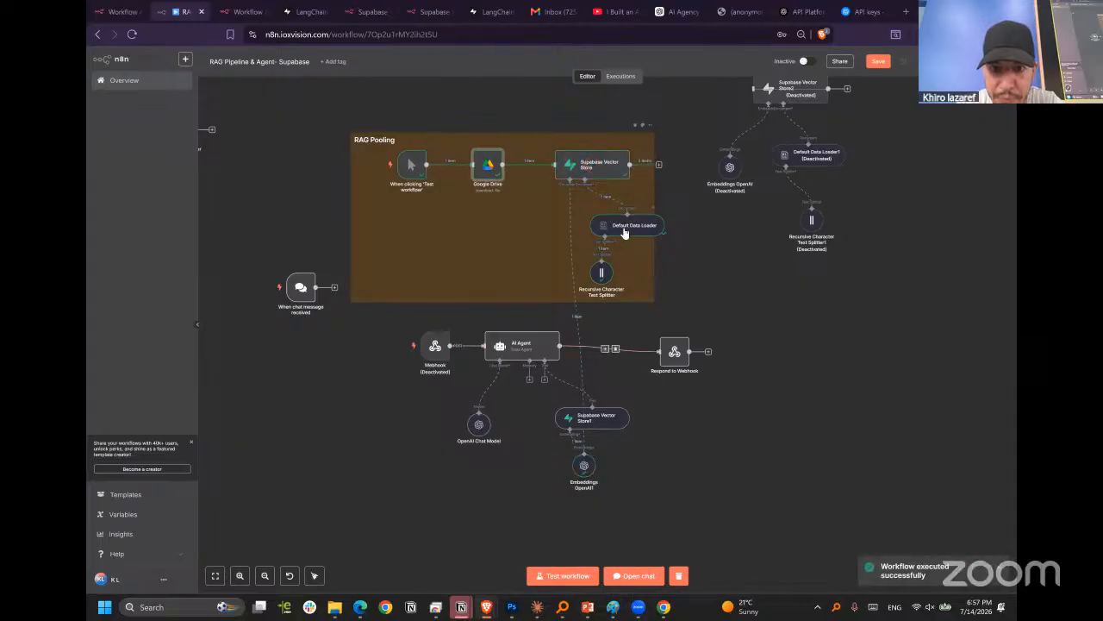
pyautogui.doubleClick(592, 166)
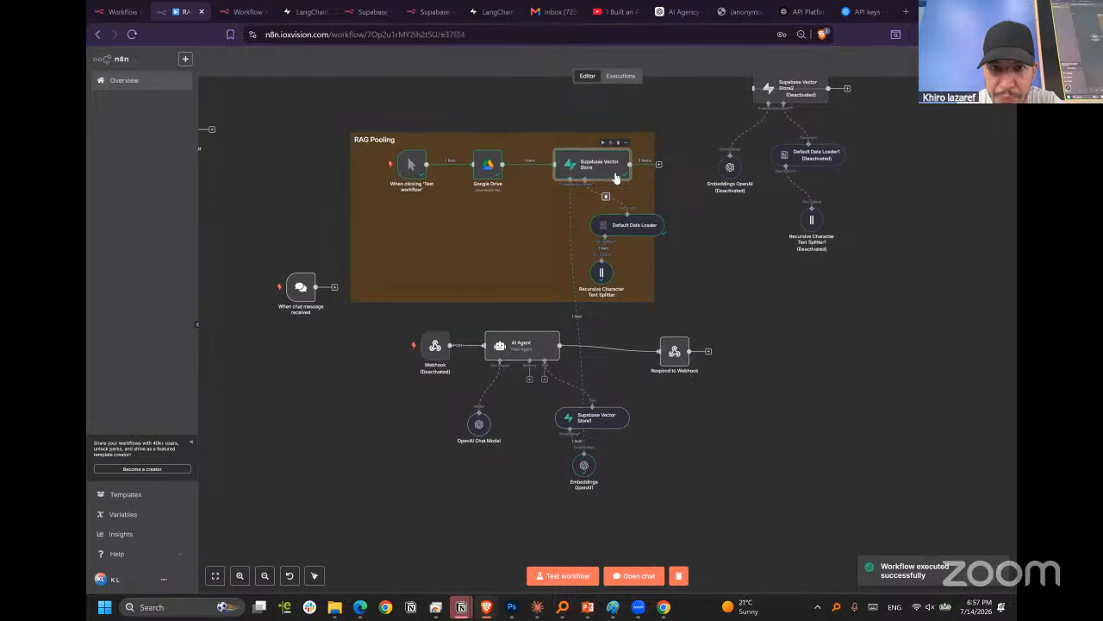
pyautogui.press('Escape')
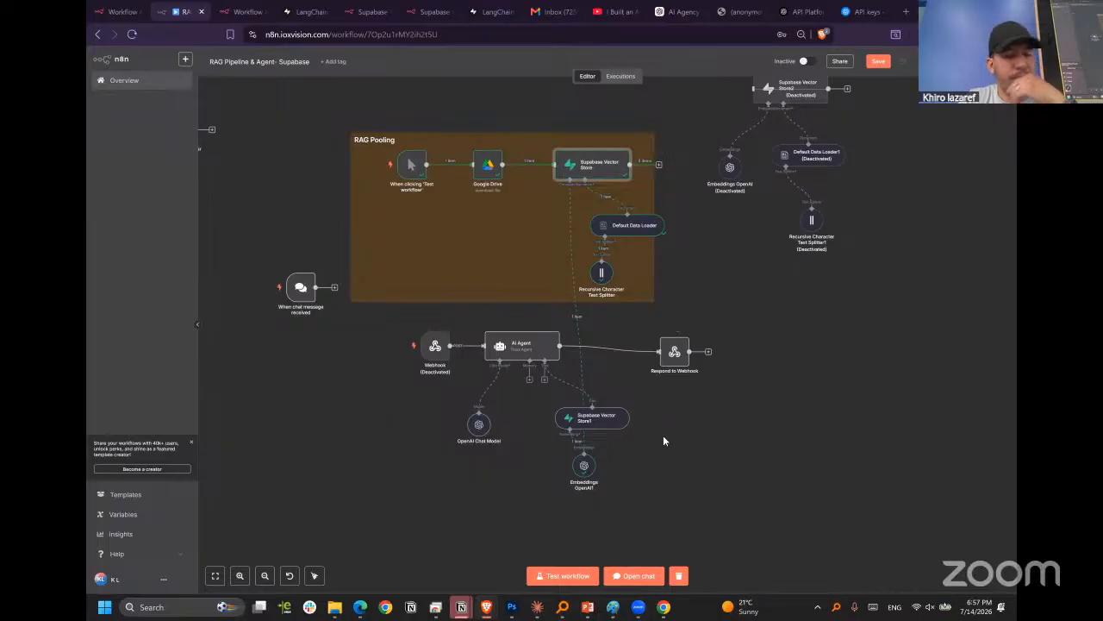
# Move the Embeddings OpenAI1 node under the Supabase Vector Store inside the RAG Pooling note, and widen the note to the right.
pyautogui.moveTo(584, 467); pyautogui.dragTo(543, 238)
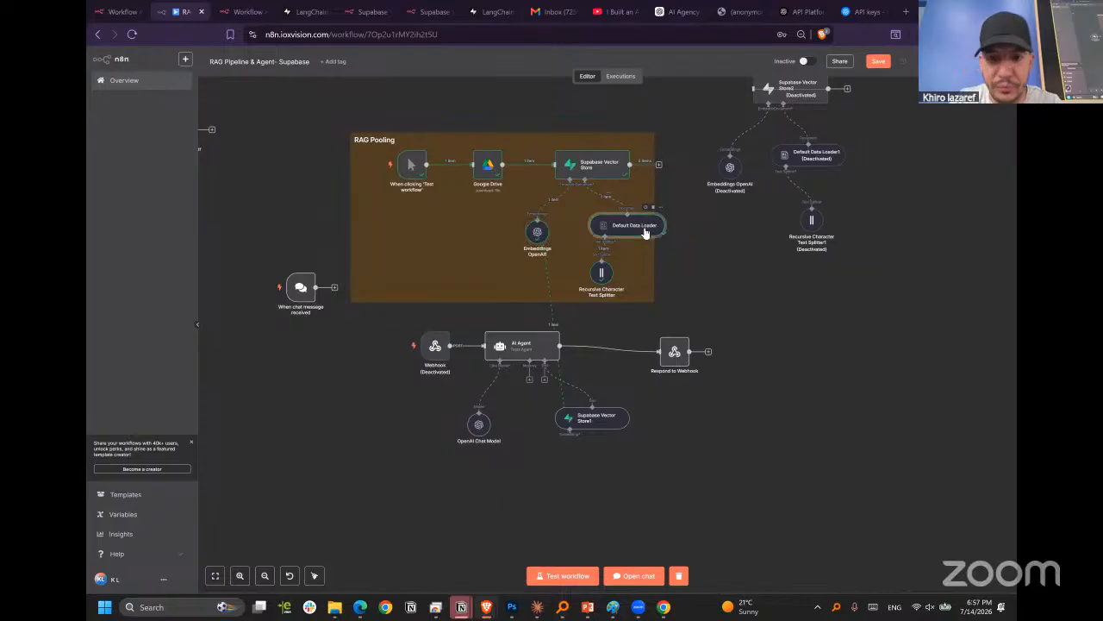
pyautogui.moveTo(654, 204); pyautogui.dragTo(717, 208)
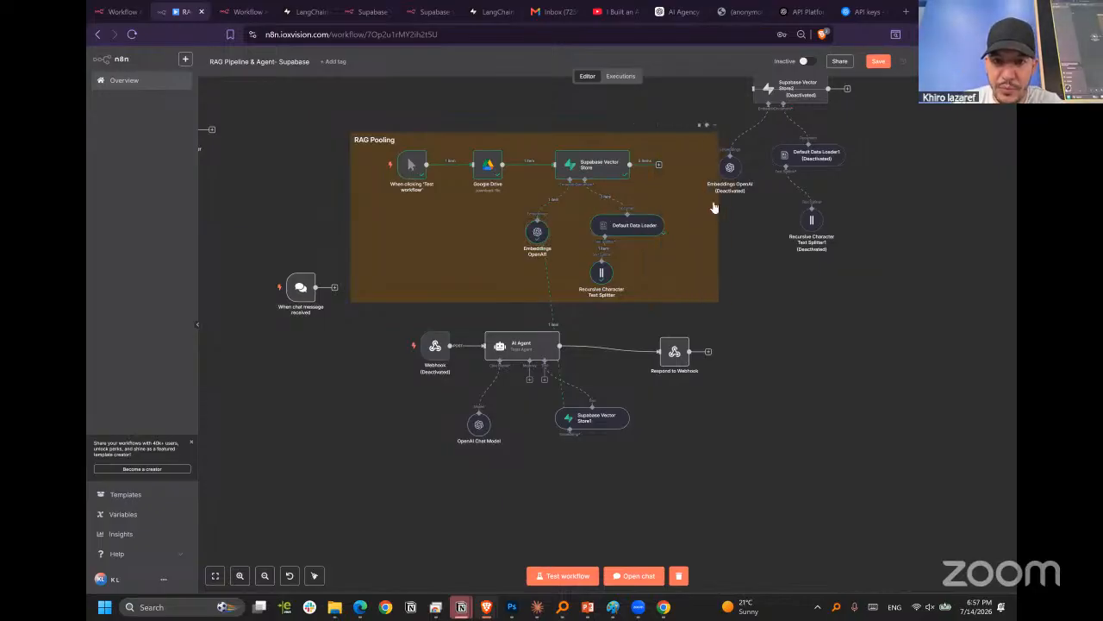
# Examine the test outputs of the Recursive Character Text Splitter and the Default Data Loader in the RAG Pooling group.
pyautogui.doubleClick(602, 273)
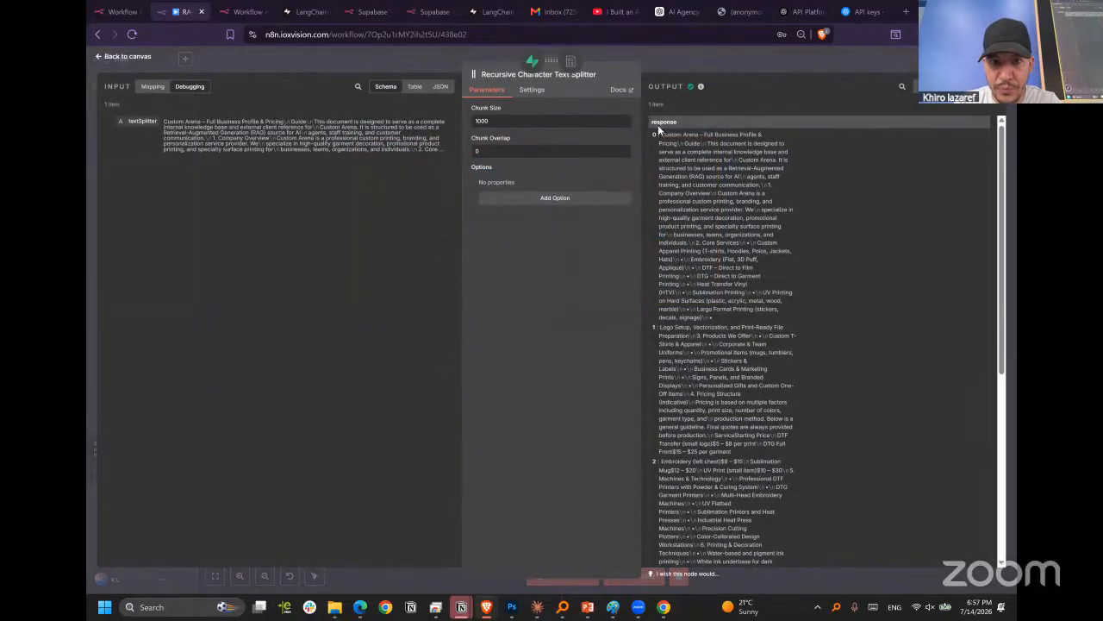
pyautogui.press('Escape')
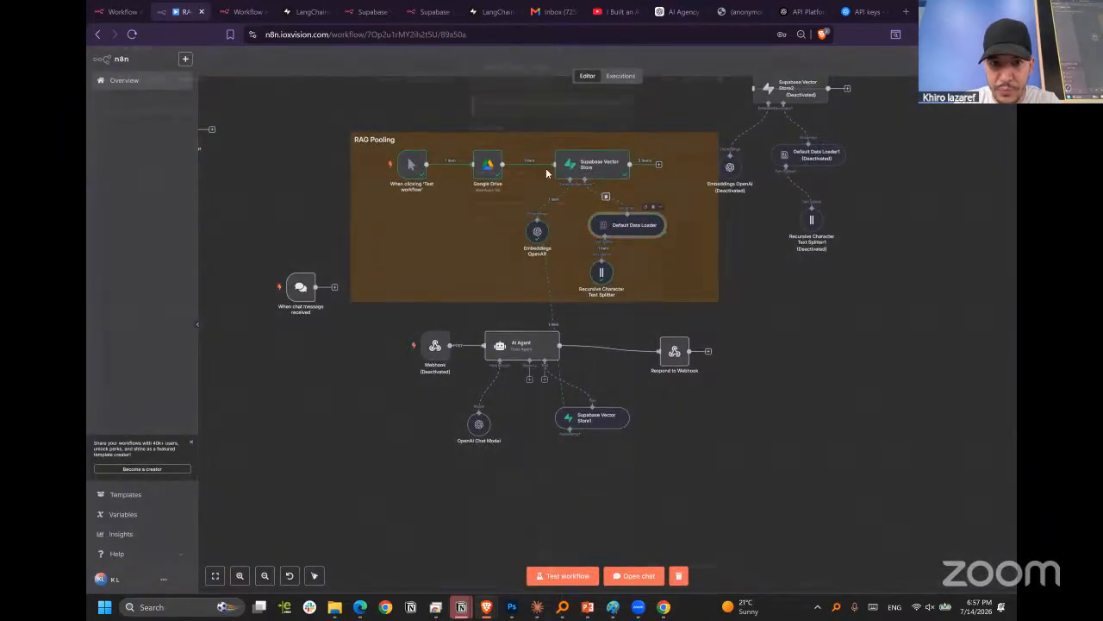
pyautogui.doubleClick(627, 225)
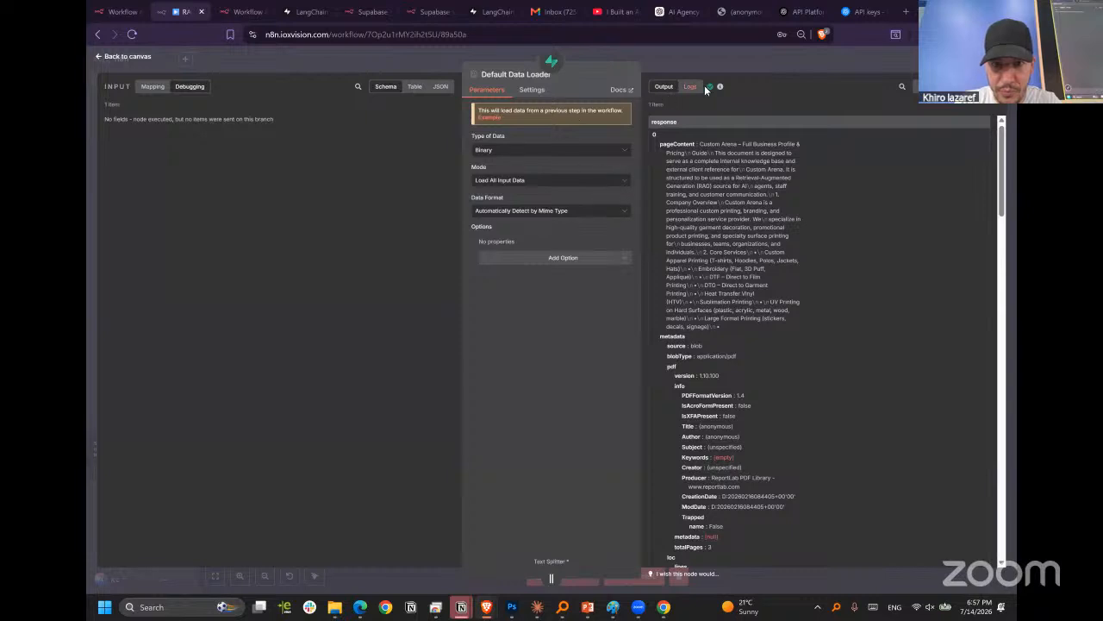
pyautogui.press('Escape')
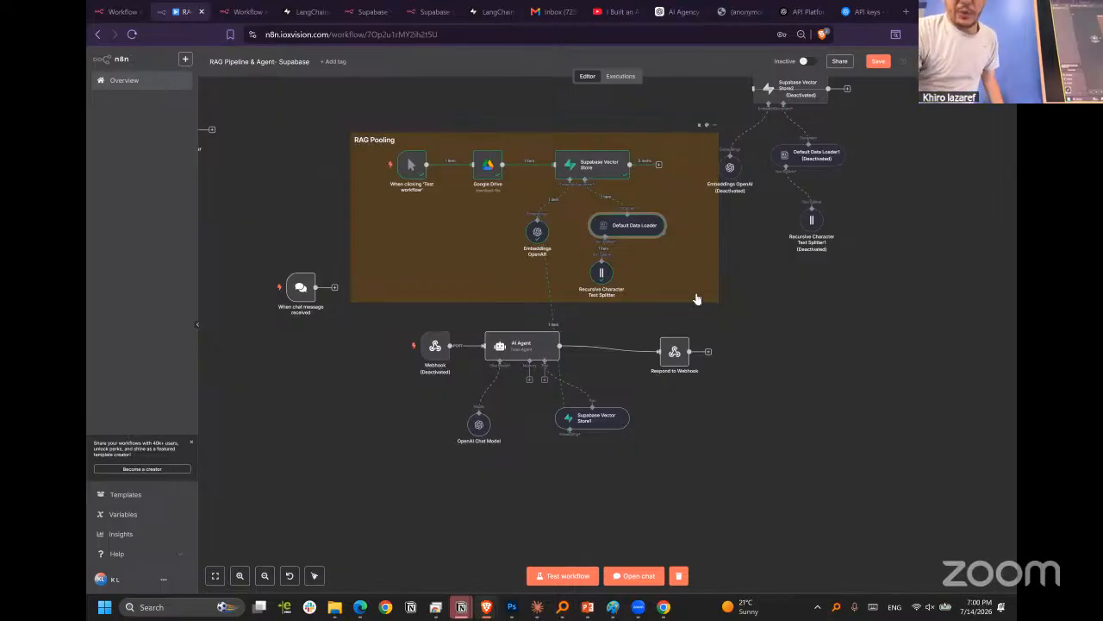
# Set the type of data in the deactivated Default Data Loader1 node to Binary and return to the canvas.
pyautogui.click(794, 157)
pyautogui.doubleClick(794, 158)
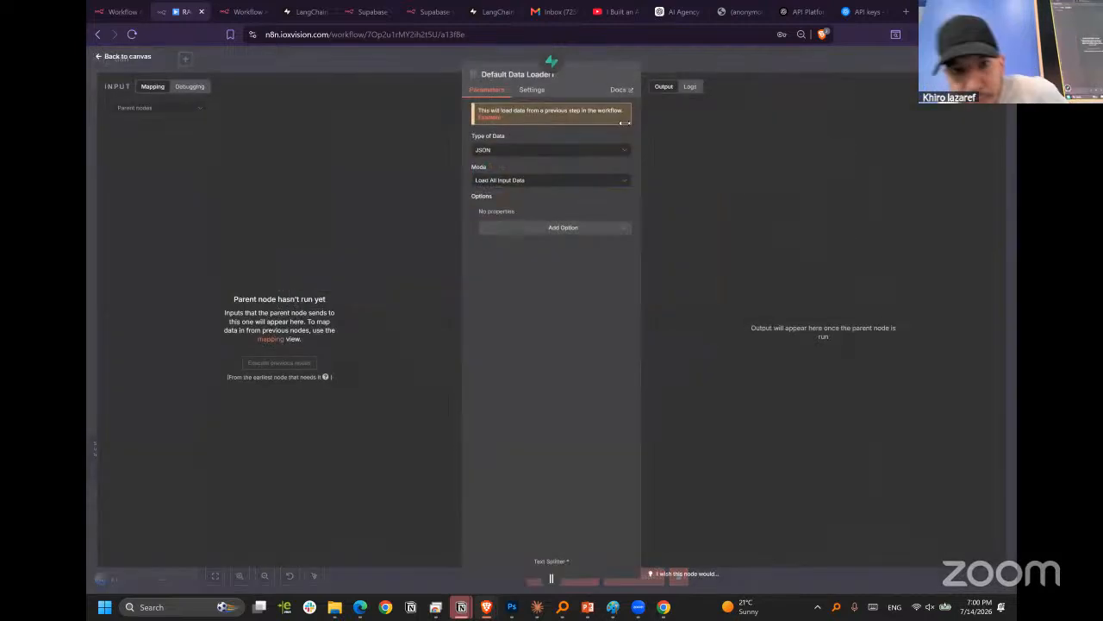
pyautogui.click(593, 153)
pyautogui.click(573, 198)
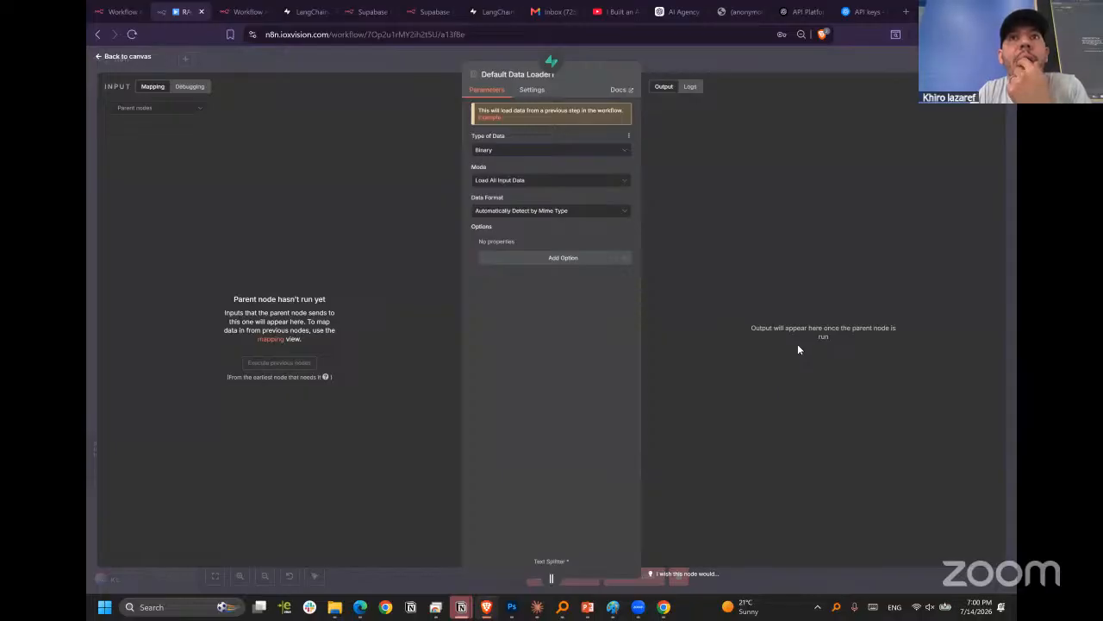
pyautogui.click(761, 54)
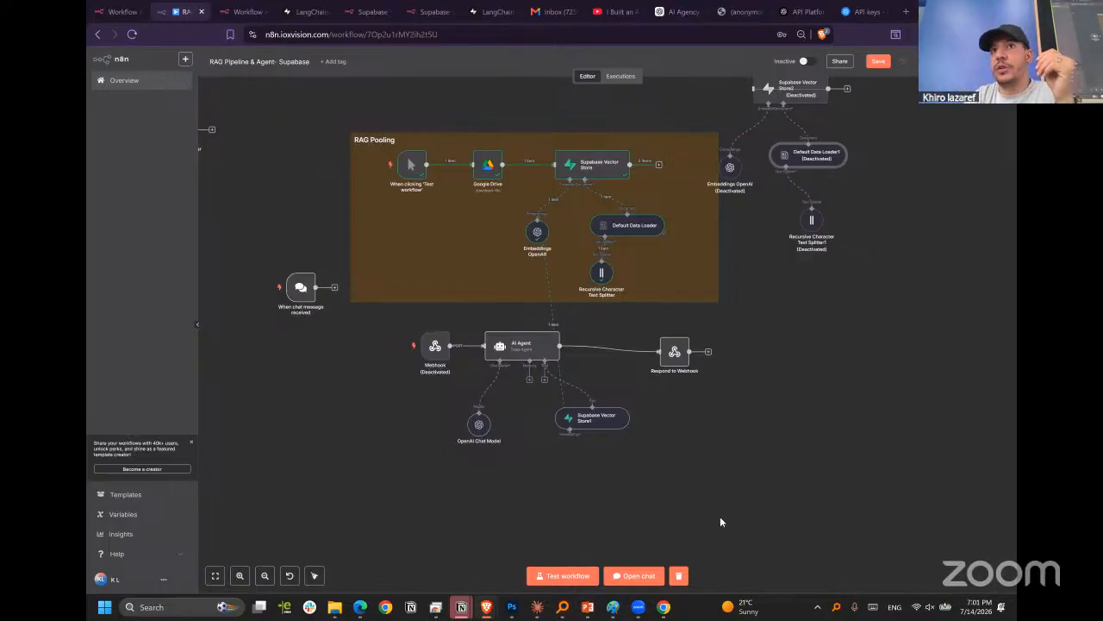
pyautogui.click(959, 265)
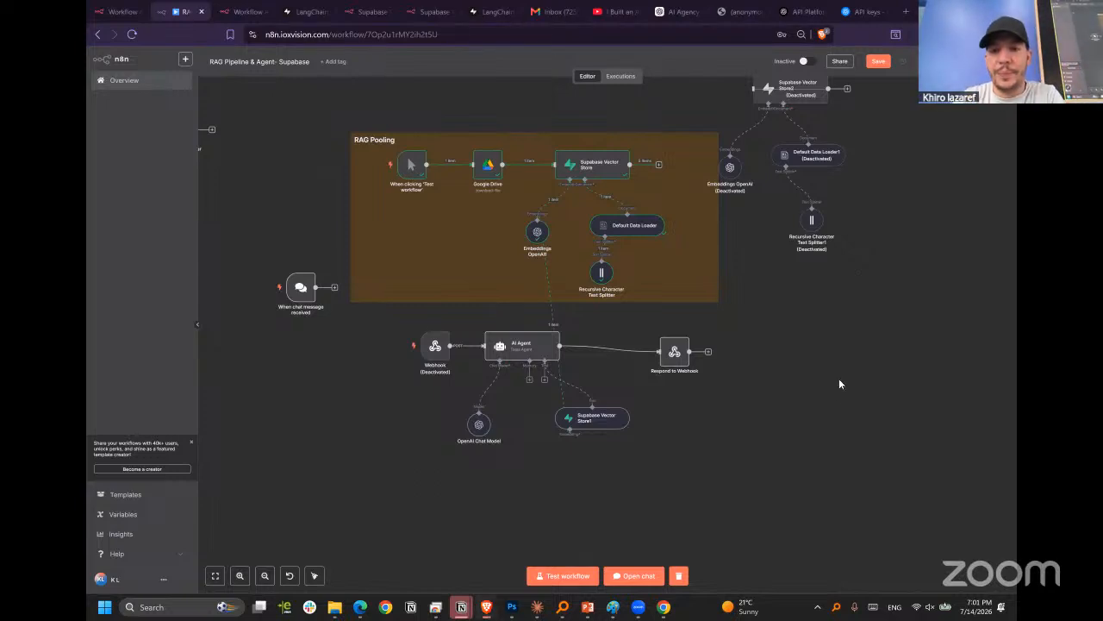
pyautogui.scroll(-2, 819, 367)
pyautogui.scroll(5, 803, 354)
pyautogui.scroll(-3, 810, 365)
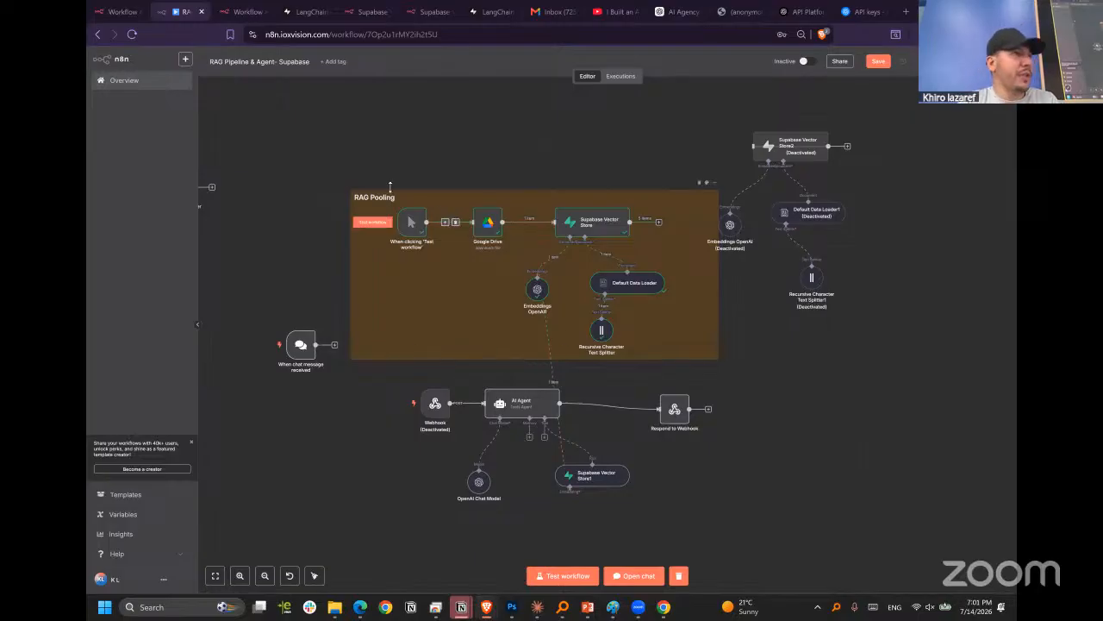
pyautogui.moveTo(325, 158); pyautogui.dragTo(760, 379)
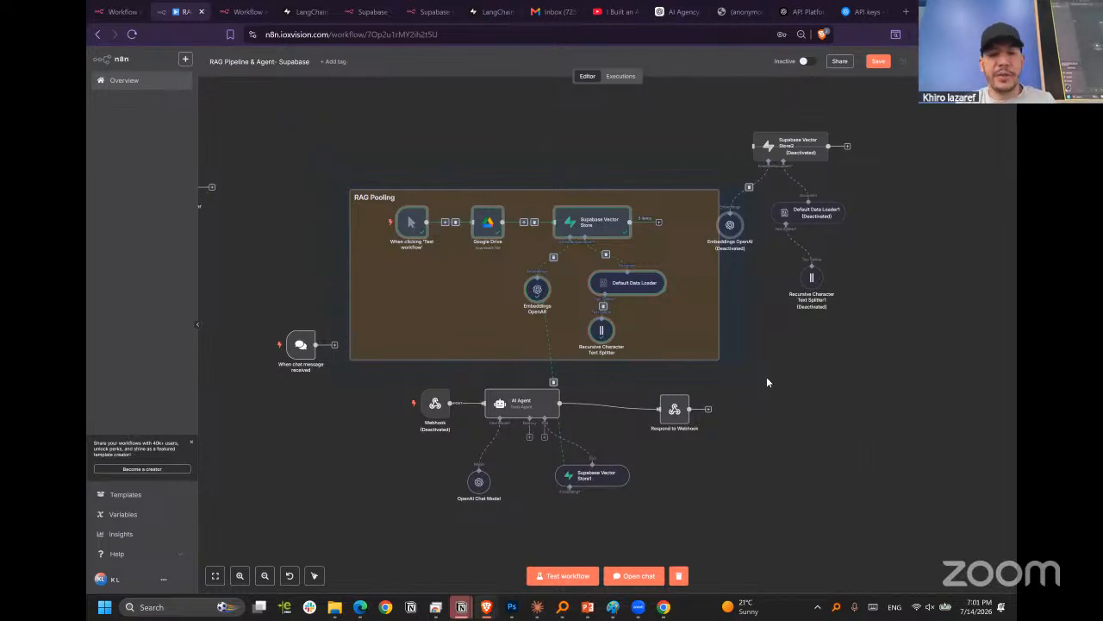
pyautogui.click(278, 486)
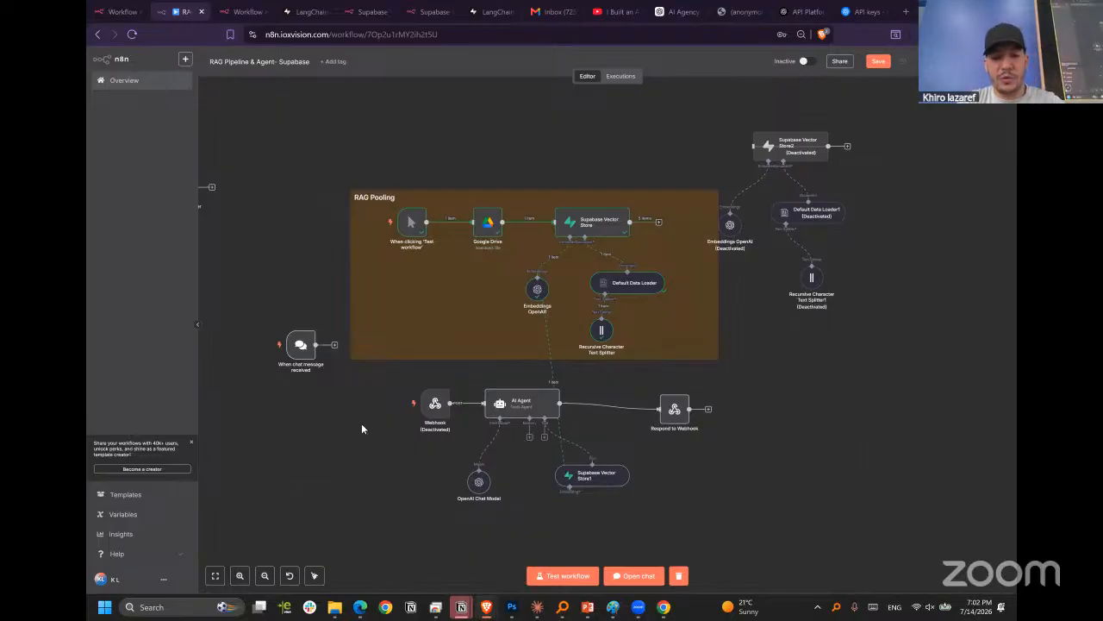
# Shift the RAG Pooling note slightly up and to the left, and select the AI Agent group's nodes below it.
pyautogui.hotkey('ctrl', 'z')
pyautogui.moveTo(498, 381); pyautogui.dragTo(347, 349)
pyautogui.moveTo(788, 516); pyautogui.dragTo(294, 349)
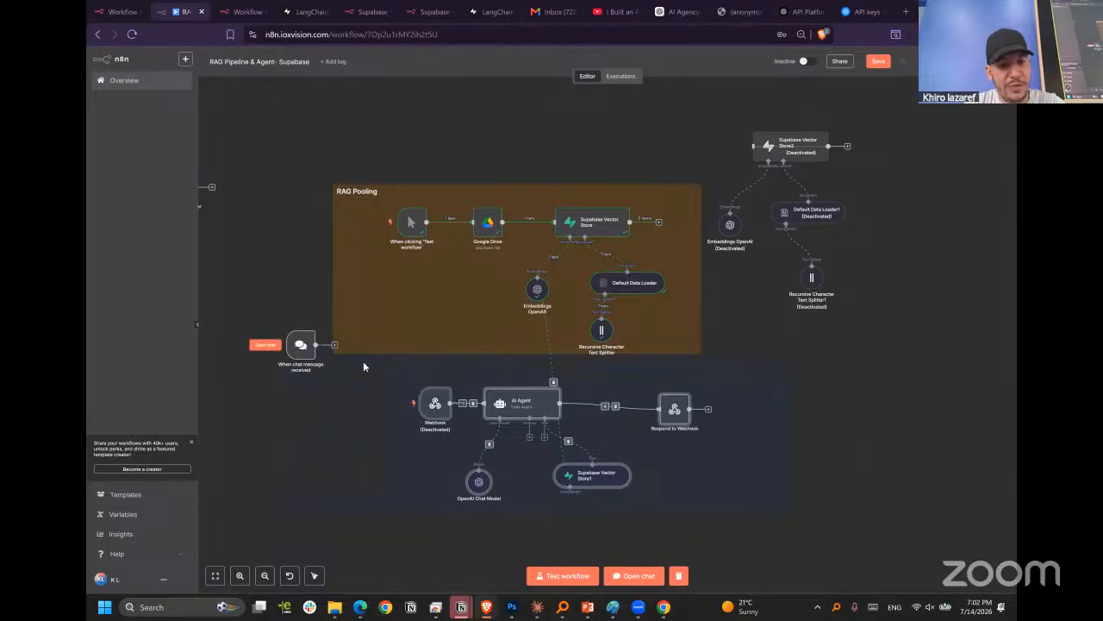
# Clear the node selection and move the When chat message received trigger closer to the Webhook node beside the AI Agent.
pyautogui.scroll(-2, 382, 376)
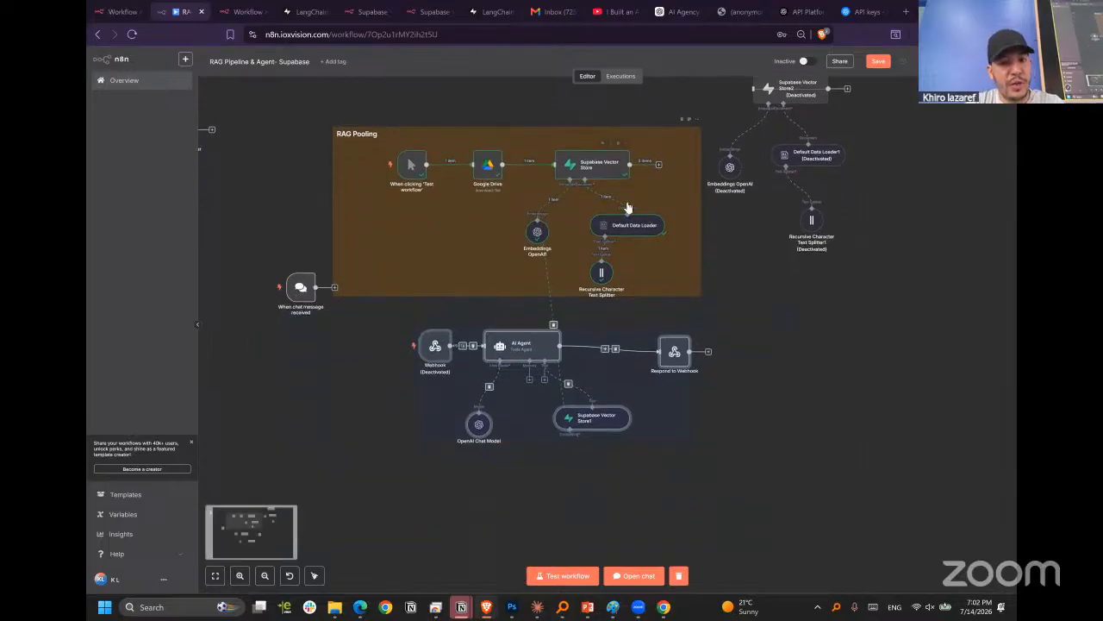
pyautogui.scroll(-2, 572, 318)
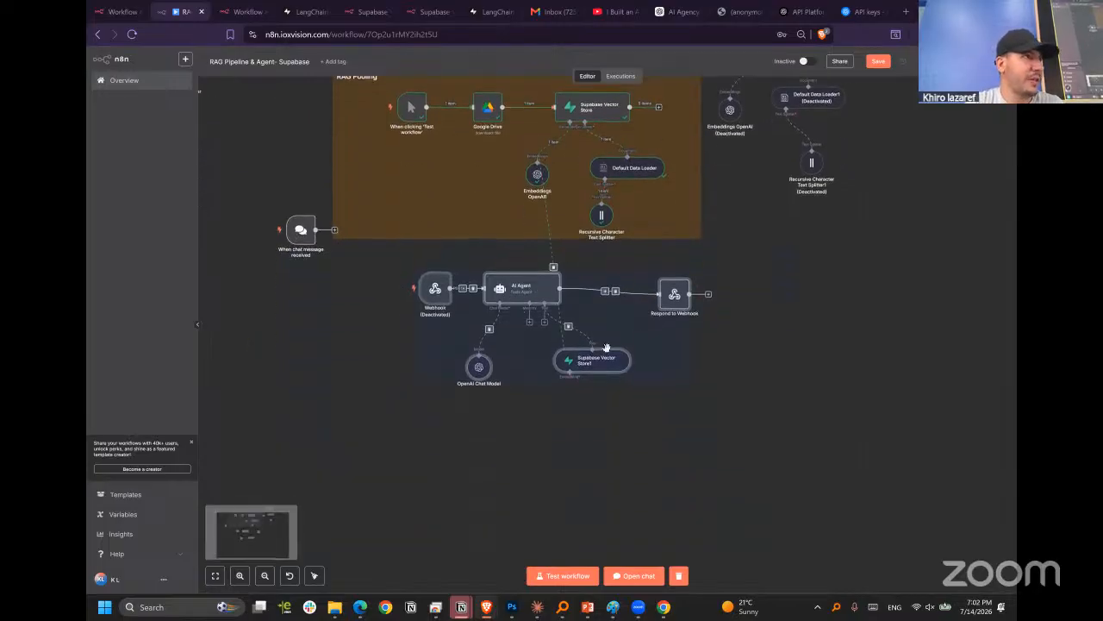
pyautogui.click(589, 418)
pyautogui.scroll(4, 508, 304)
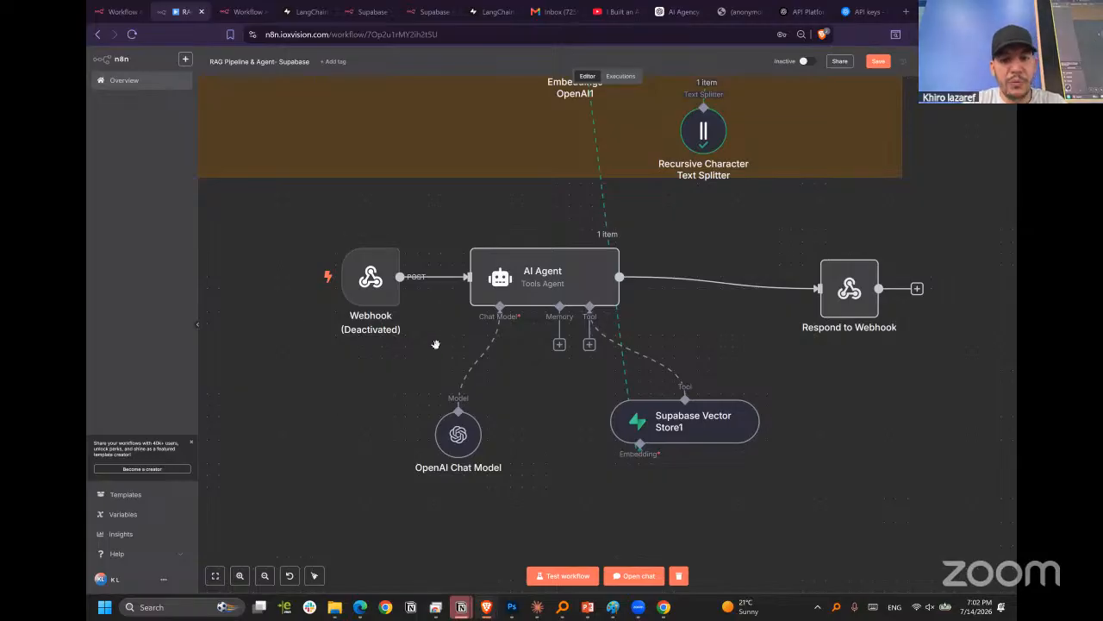
pyautogui.scroll(-5, 387, 332)
pyautogui.scroll(5, 267, 302)
pyautogui.moveTo(295, 267); pyautogui.dragTo(363, 334)
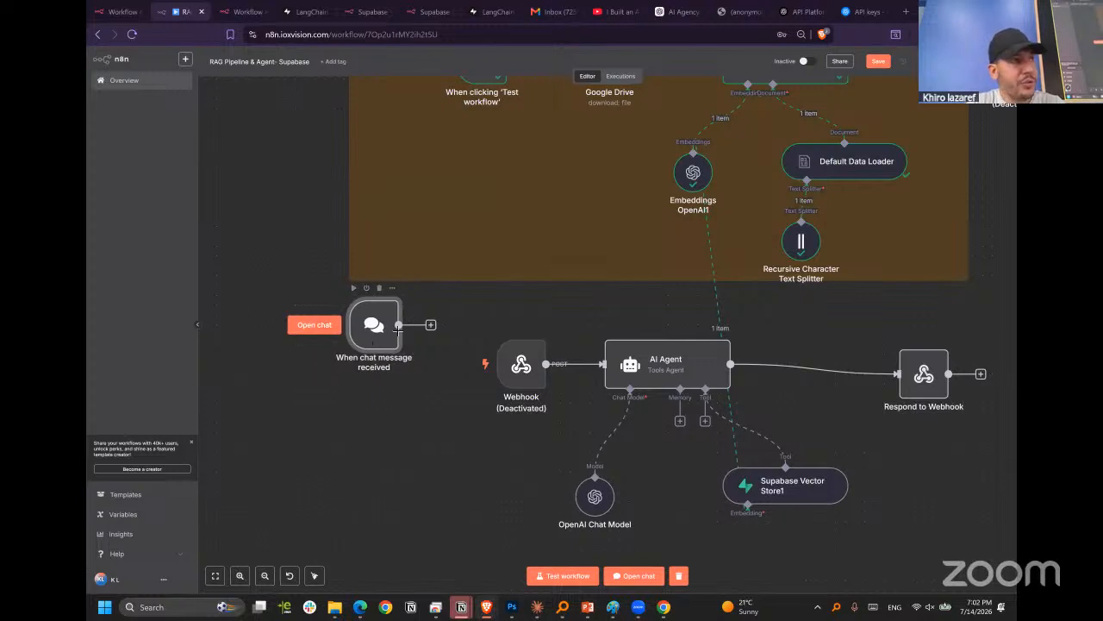
# Create a new blank workflow, saving the changes to the RAG Pipeline & Agent- Supabase workflow.
pyautogui.click(185, 61)
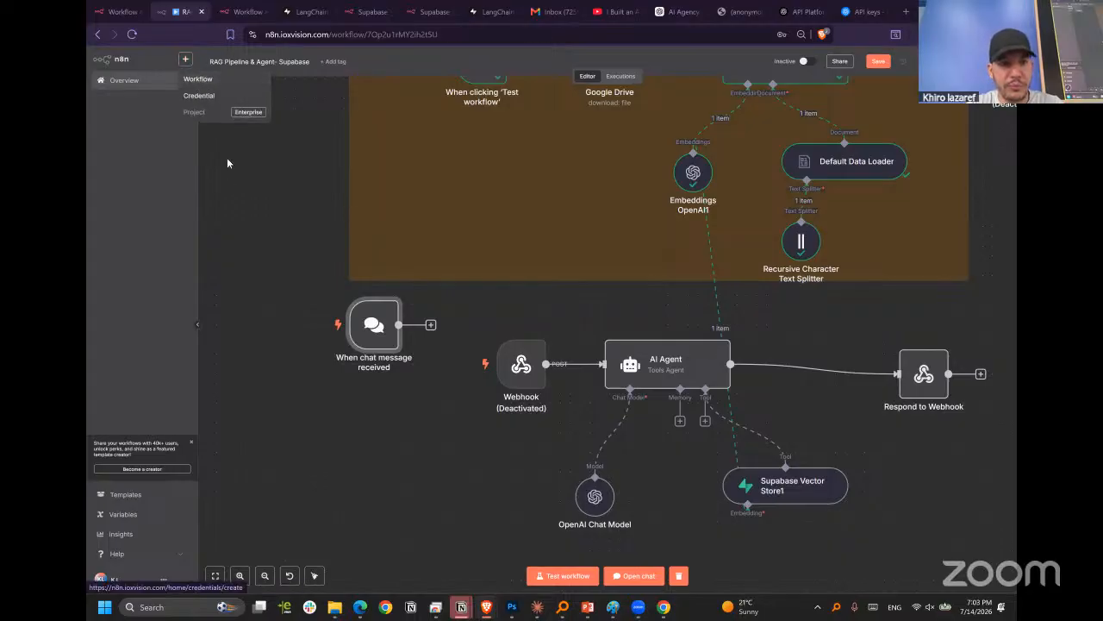
pyautogui.click(226, 184)
pyautogui.click(186, 64)
pyautogui.click(196, 80)
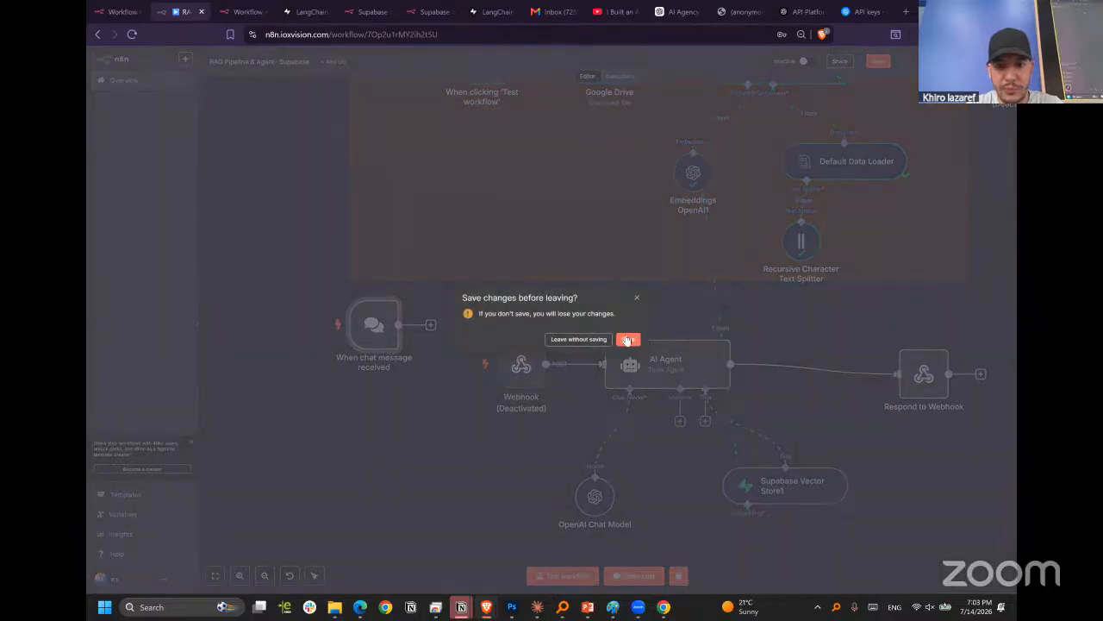
pyautogui.click(628, 339)
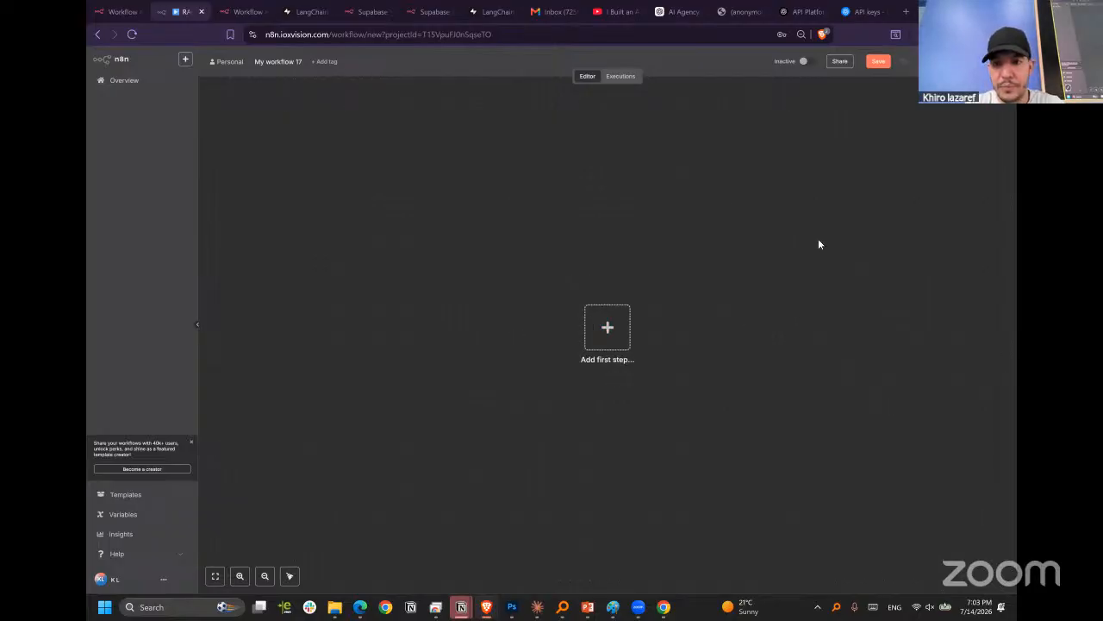
# Add an On chat message trigger as the new workflow's first step and return to the canvas.
pyautogui.click(622, 326)
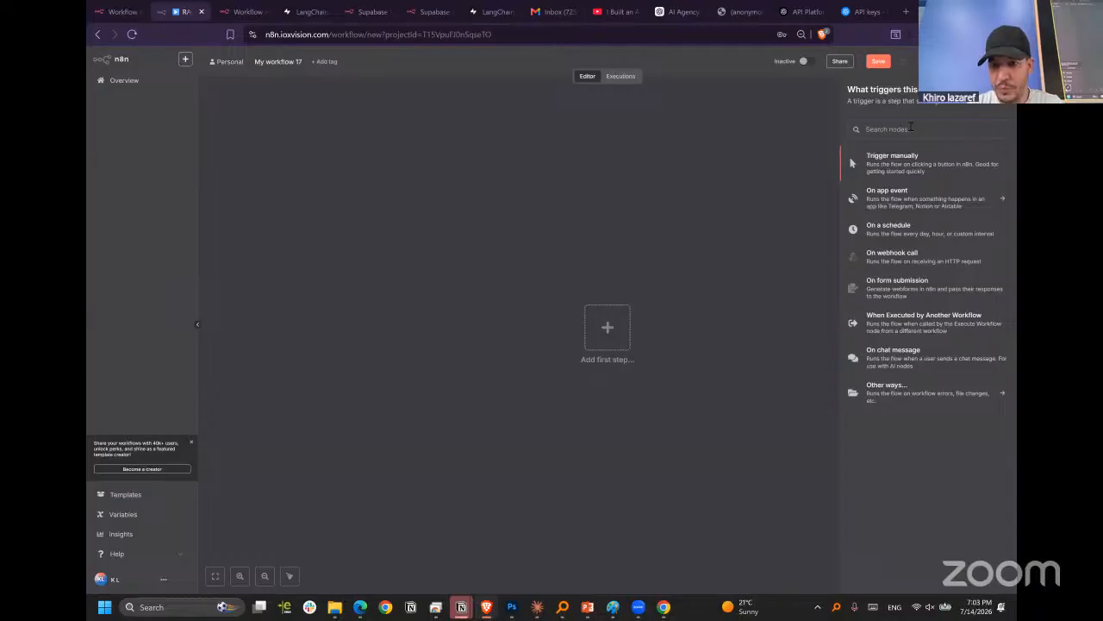
pyautogui.click(896, 363)
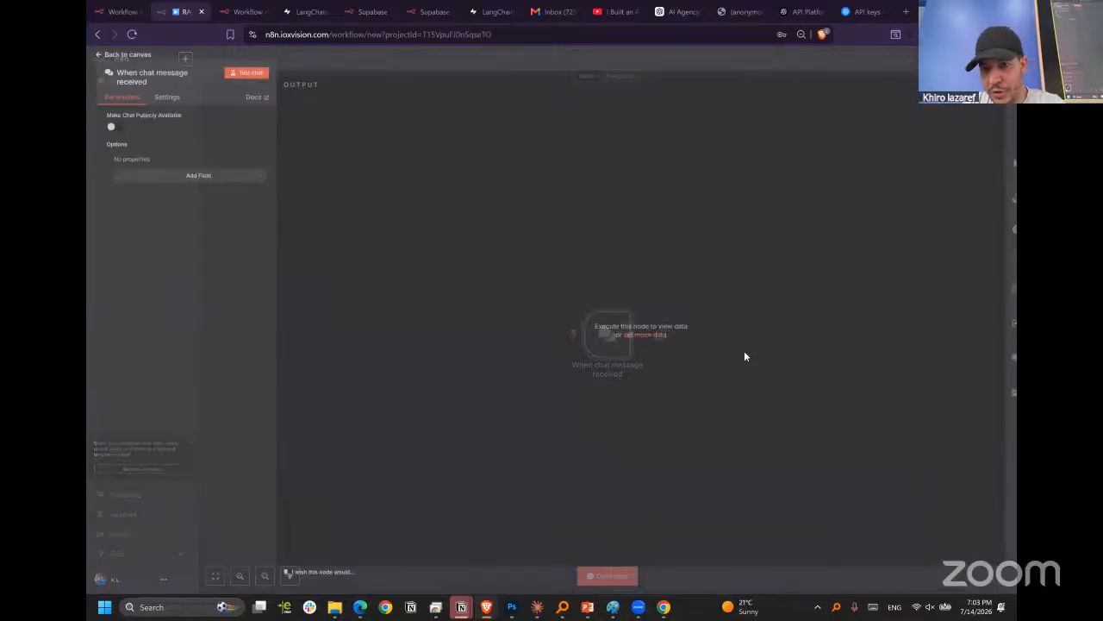
pyautogui.click(471, 63)
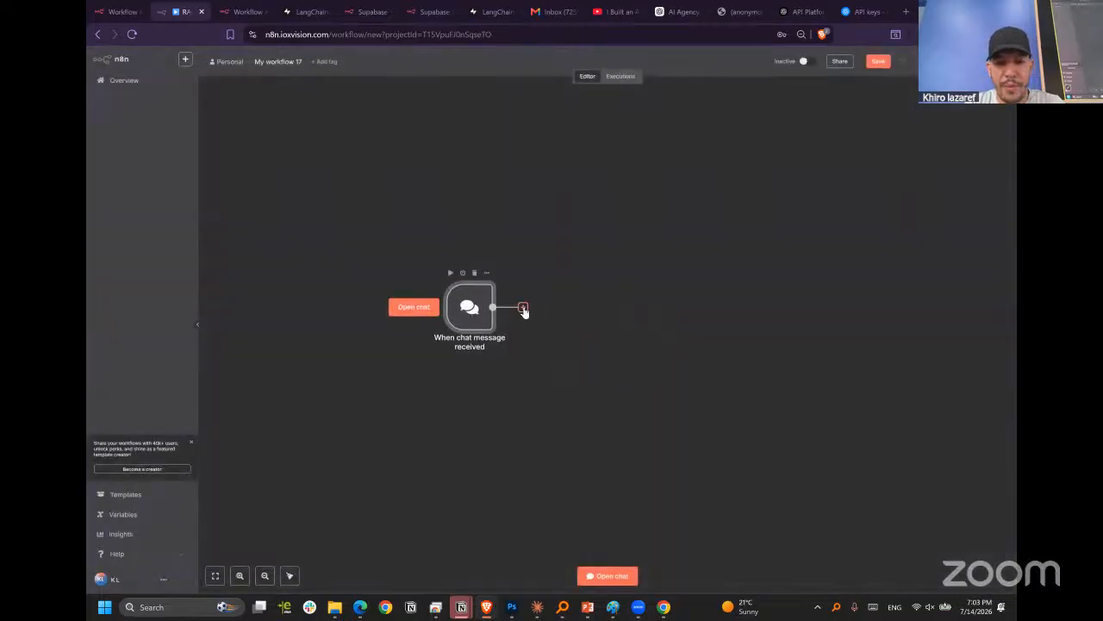
# Connect an AI Agent node after the chat trigger and move it slightly further away from the trigger.
pyautogui.click(522, 307)
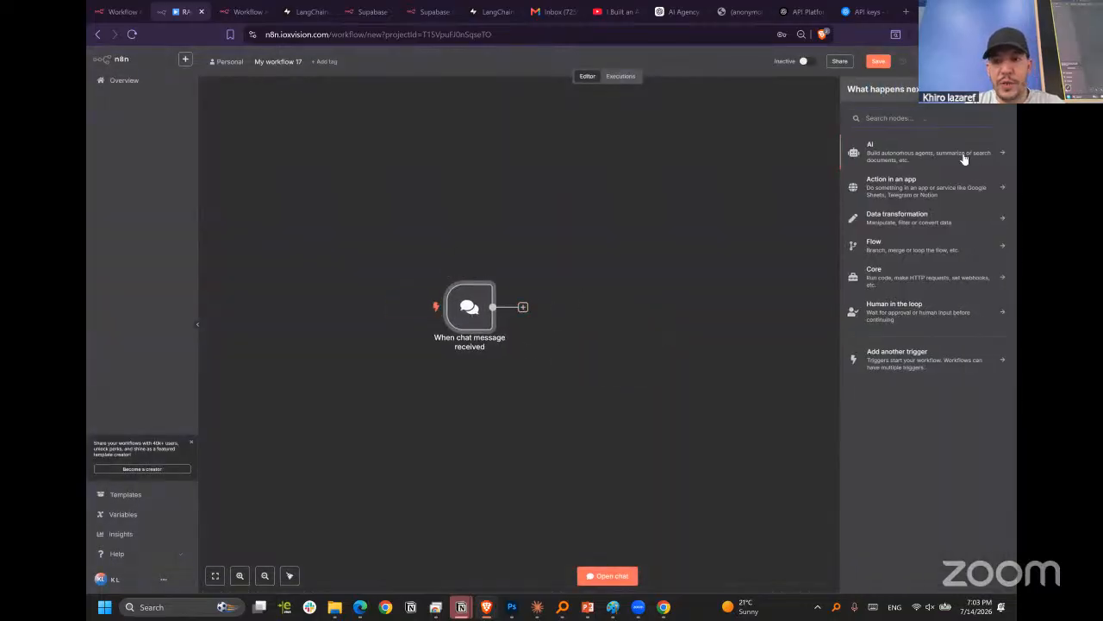
pyautogui.click(899, 158)
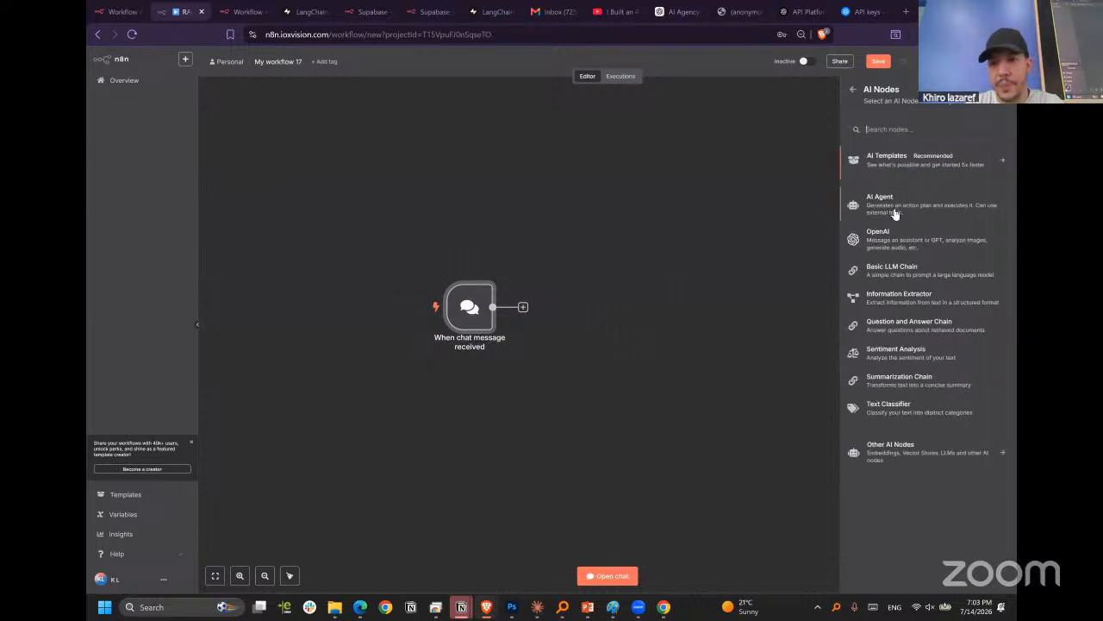
pyautogui.click(894, 202)
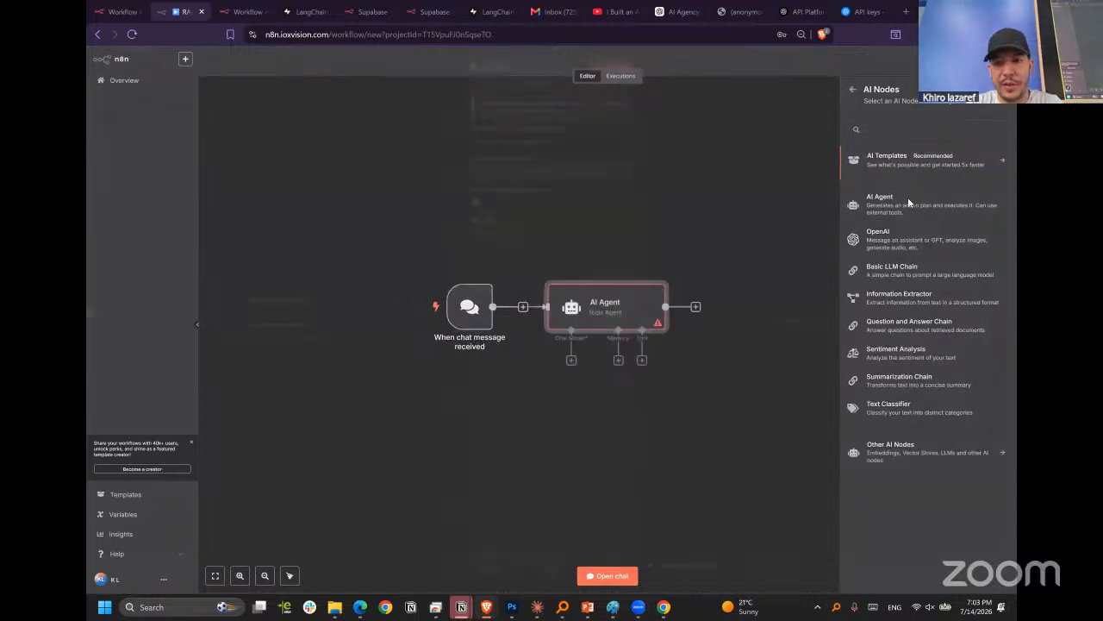
pyautogui.press('Escape')
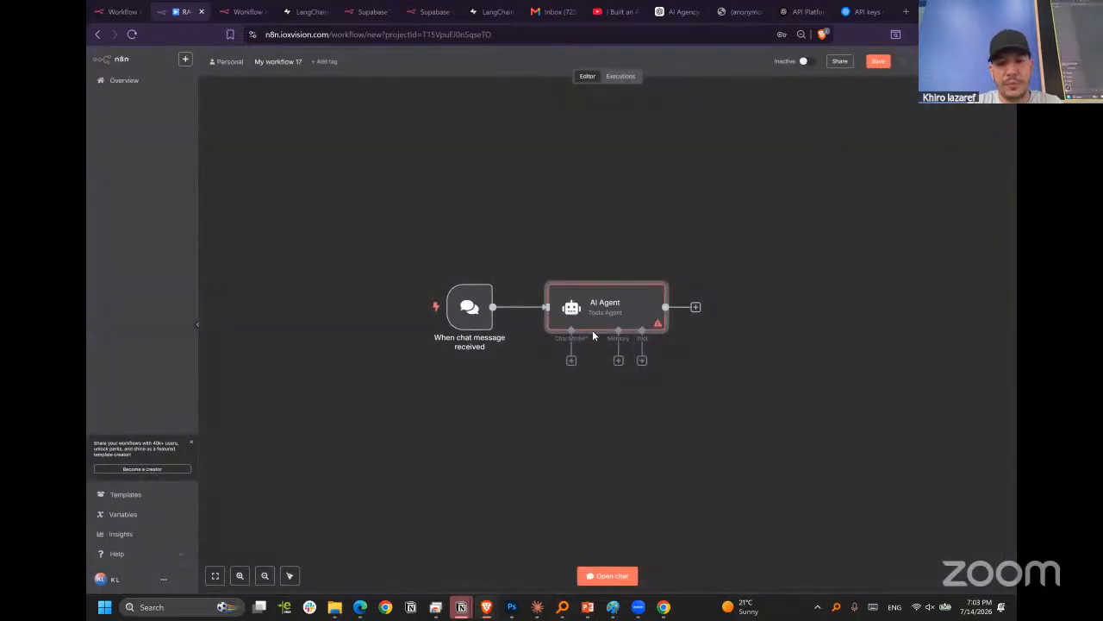
pyautogui.moveTo(655, 297); pyautogui.dragTo(663, 307)
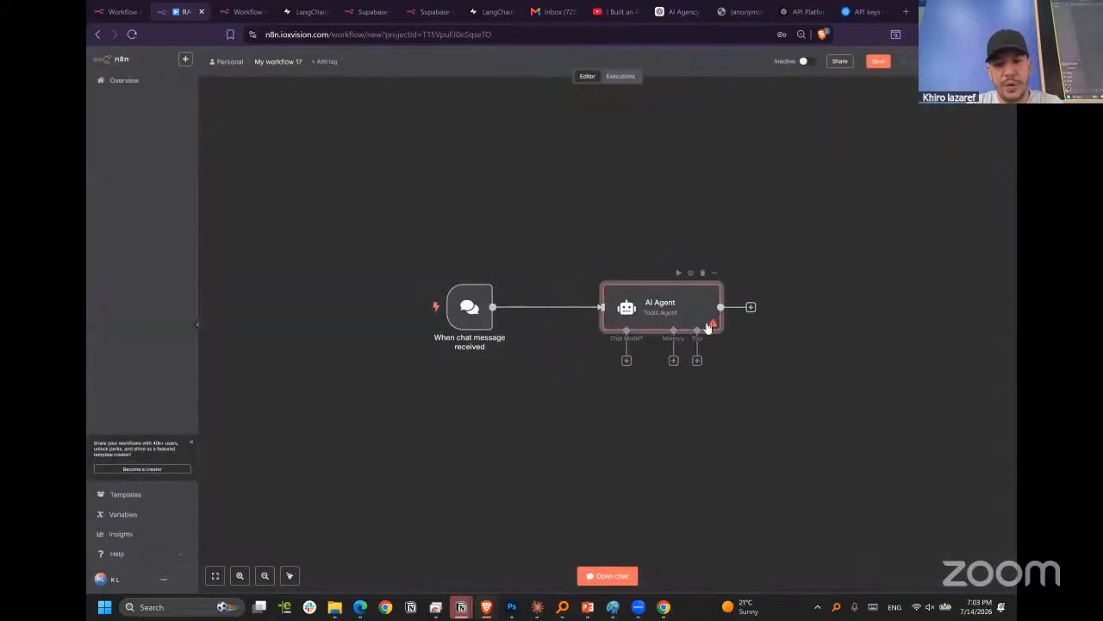
# Attach an OpenAI Chat Model to the AI Agent and arrange it below the agent, moving the agent closer to the trigger.
pyautogui.click(627, 360)
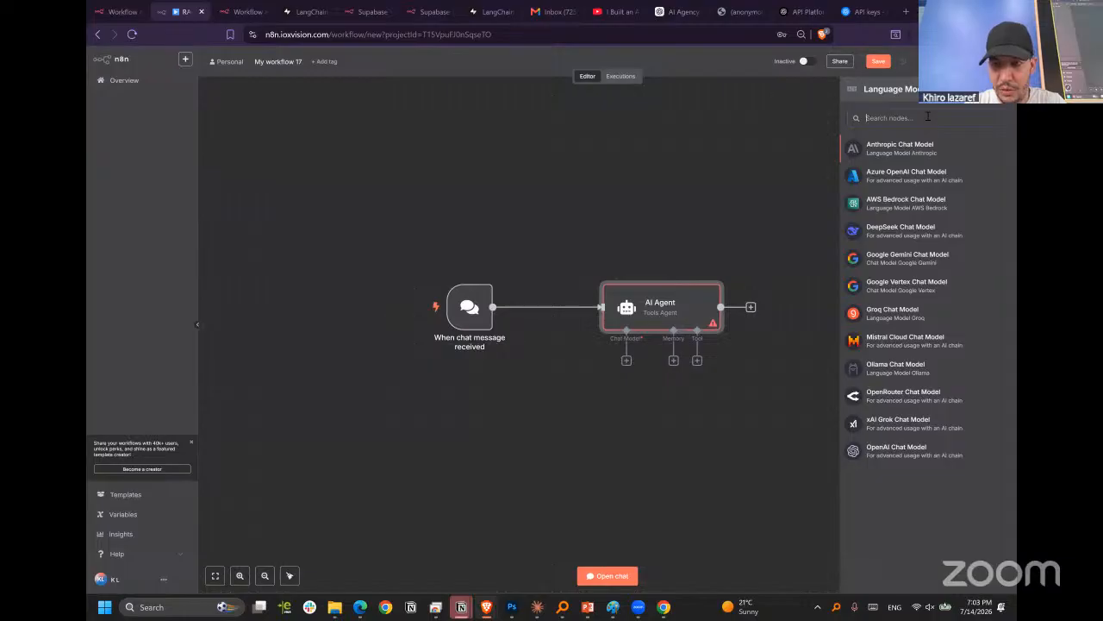
pyautogui.click(888, 450)
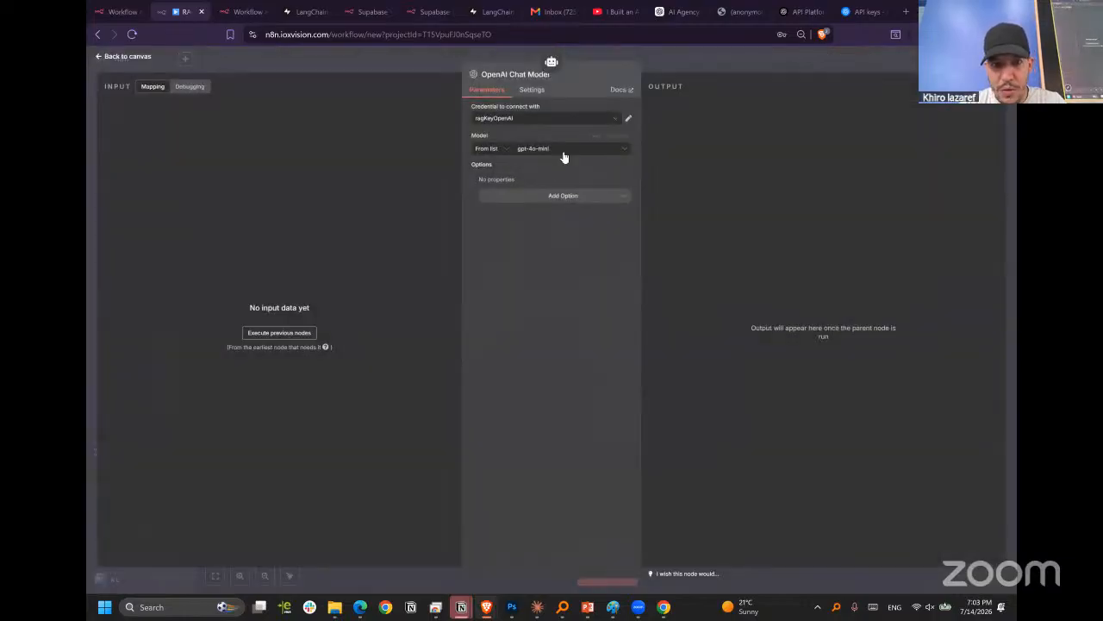
pyautogui.click(719, 57)
pyautogui.moveTo(643, 415); pyautogui.dragTo(560, 451)
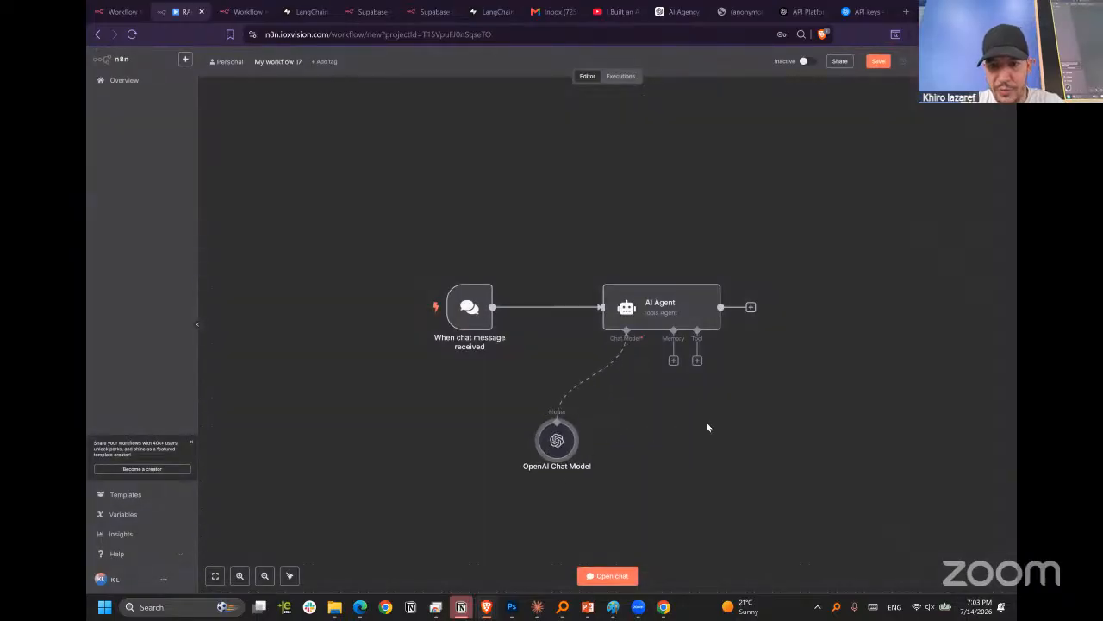
pyautogui.moveTo(685, 318); pyautogui.dragTo(636, 319)
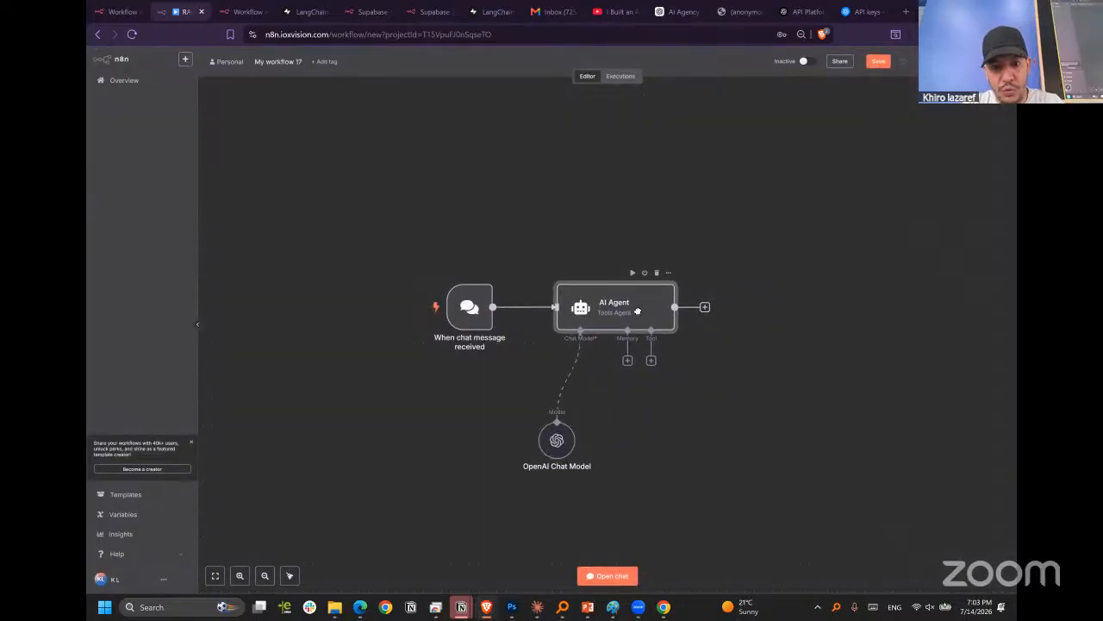
# Attach a Supabase Vector Store tool in Retrieve Documents (As Tool for AI Agent) mode and place it below the AI Agent.
pyautogui.click(652, 362)
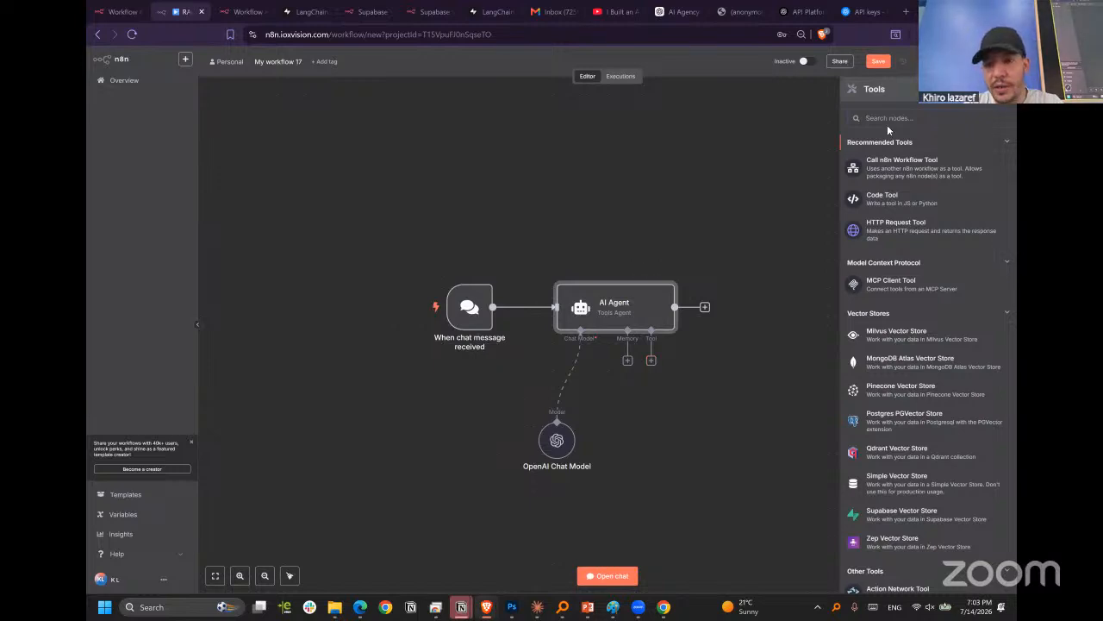
pyautogui.write('supa')
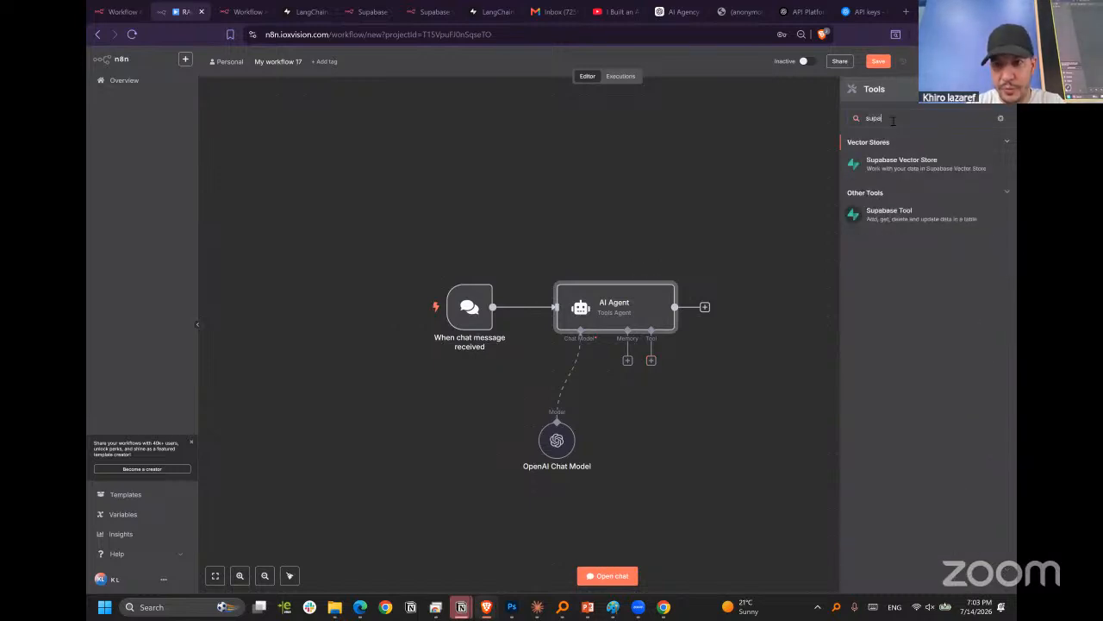
pyautogui.click(905, 164)
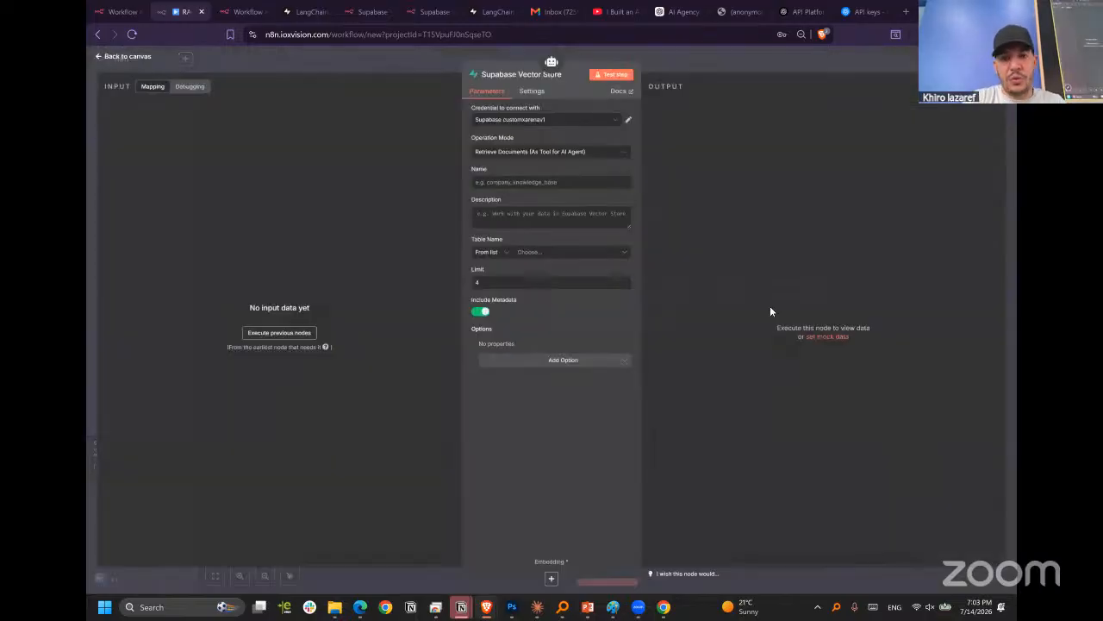
pyautogui.click(536, 155)
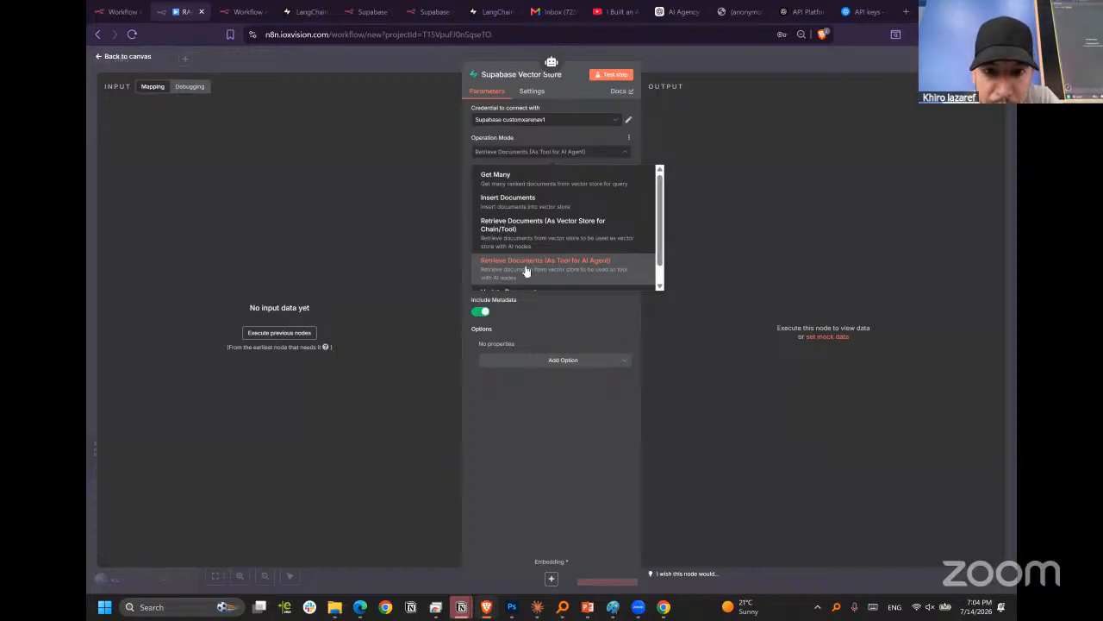
pyautogui.click(586, 269)
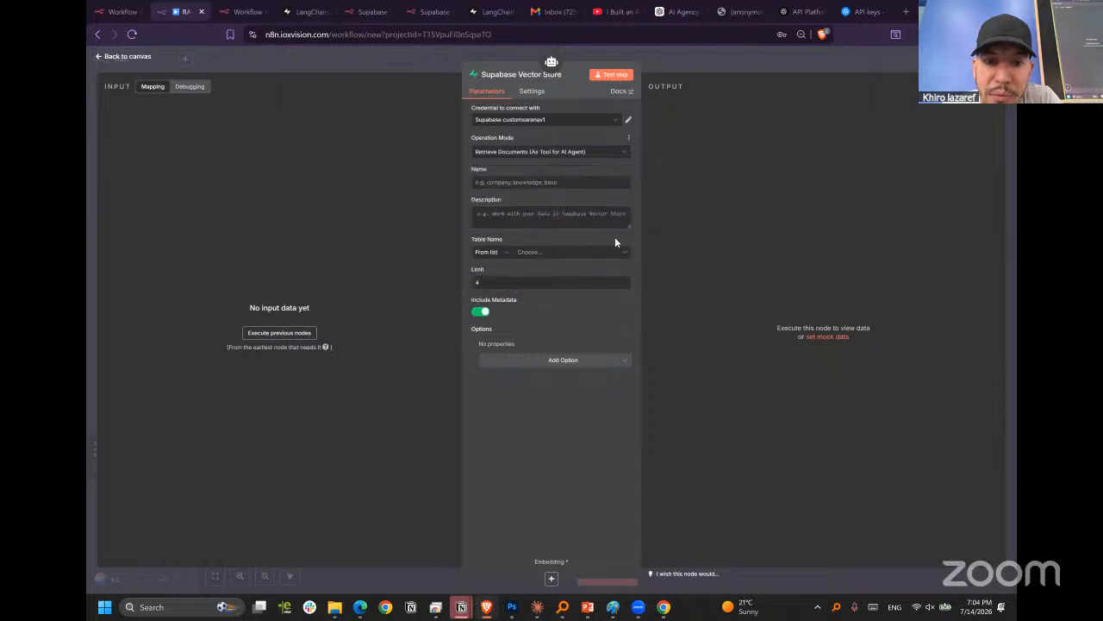
pyautogui.click(734, 60)
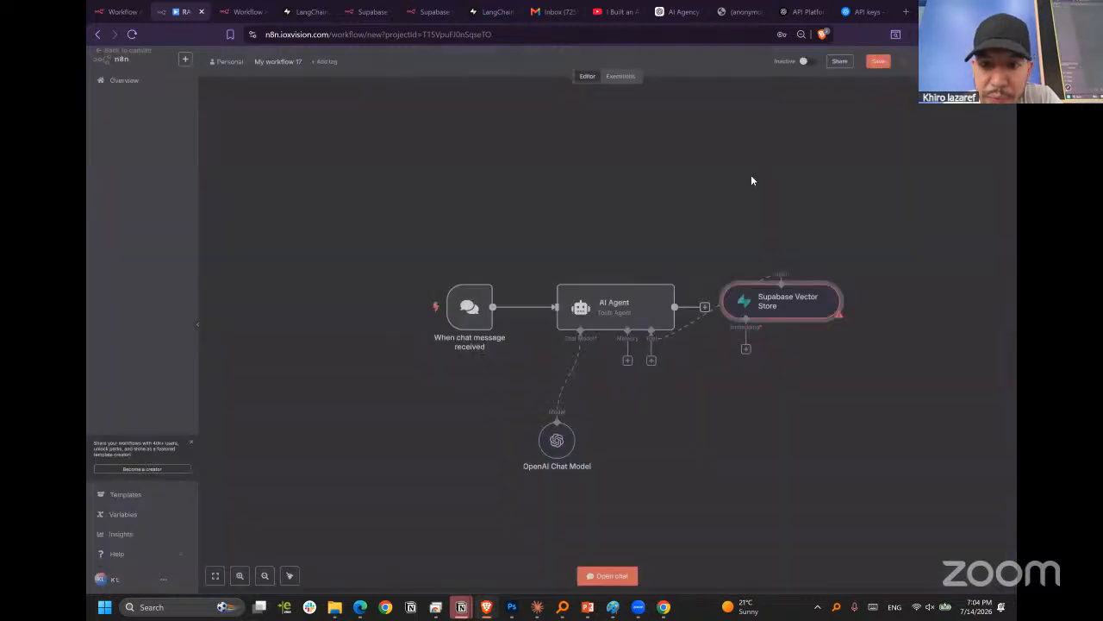
pyautogui.moveTo(742, 393); pyautogui.dragTo(696, 430)
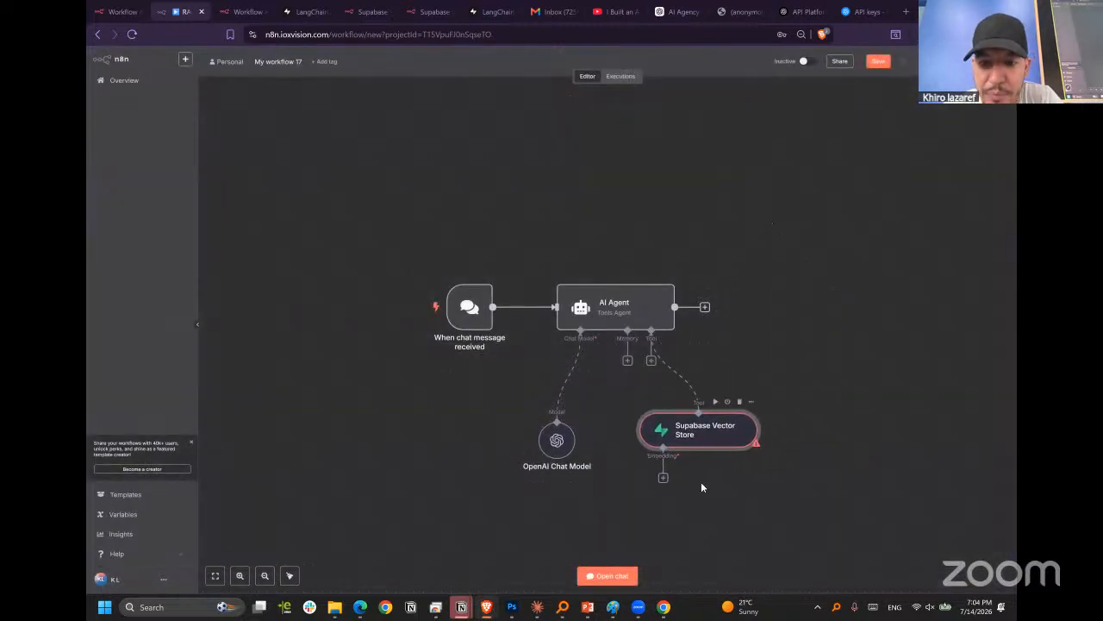
# Review the Name, Description and Table Name settings of the Supabase Vector Store tool and return to the canvas.
pyautogui.doubleClick(678, 442)
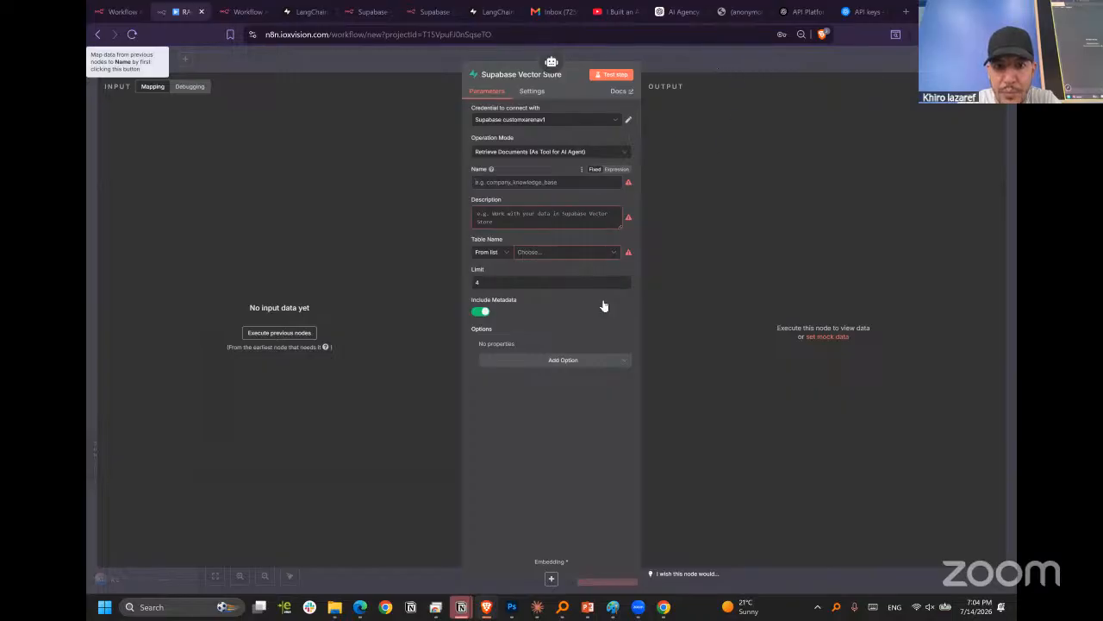
pyautogui.click(604, 252)
pyautogui.click(562, 204)
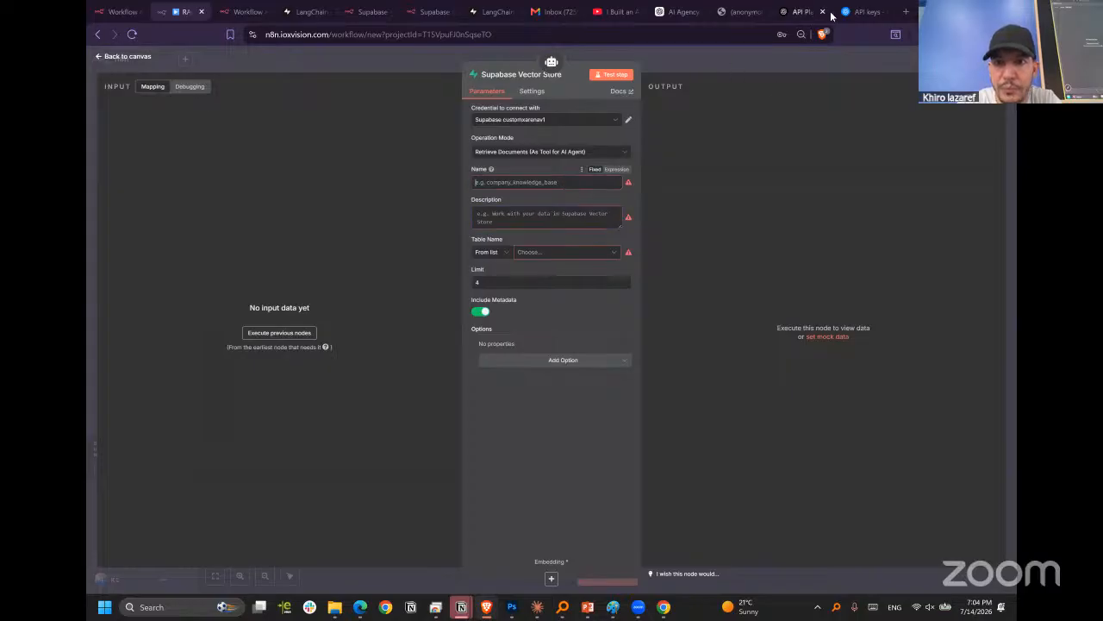
pyautogui.click(714, 57)
# Attach an Embeddings OpenAI node with the text-embedding-3-small model to the Supabase Vector Store tool.
pyautogui.click(664, 479)
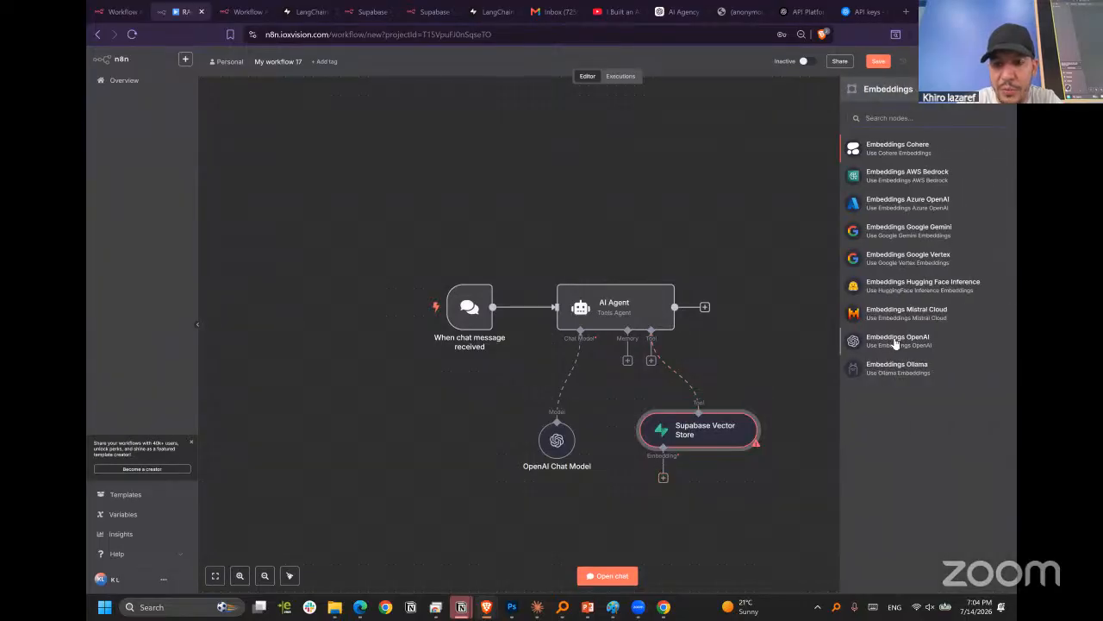
pyautogui.press('Return')
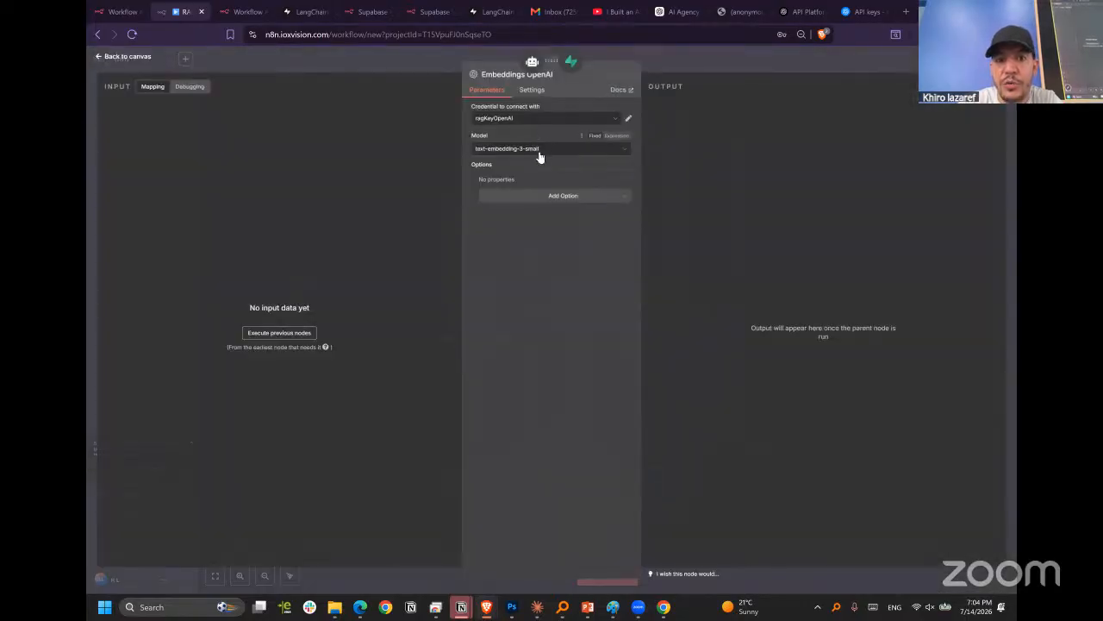
pyautogui.click(543, 152)
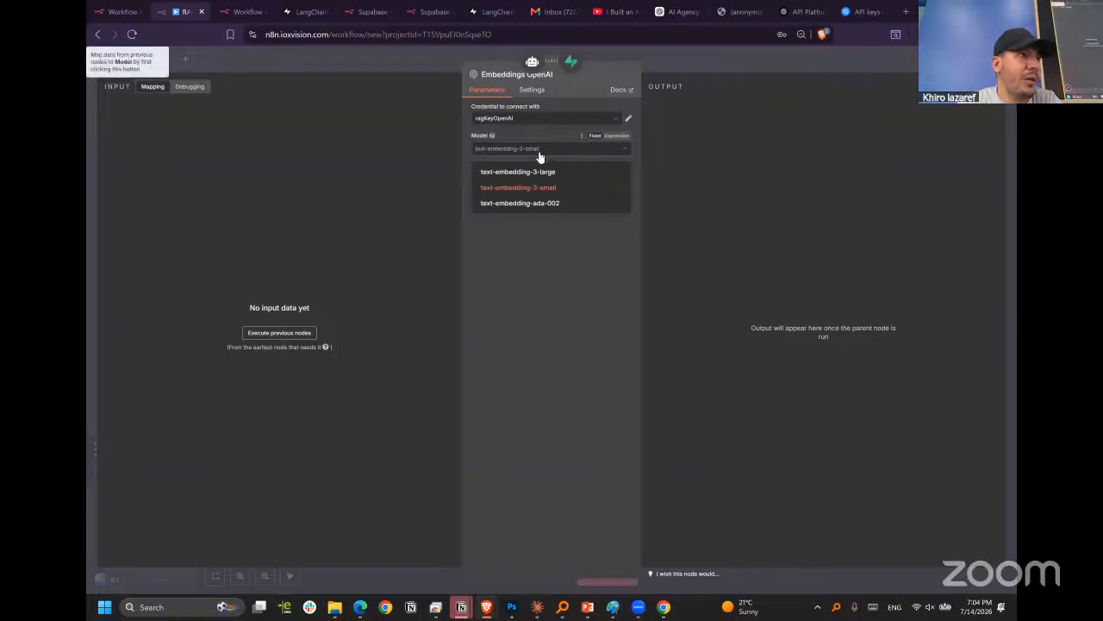
pyautogui.click(526, 195)
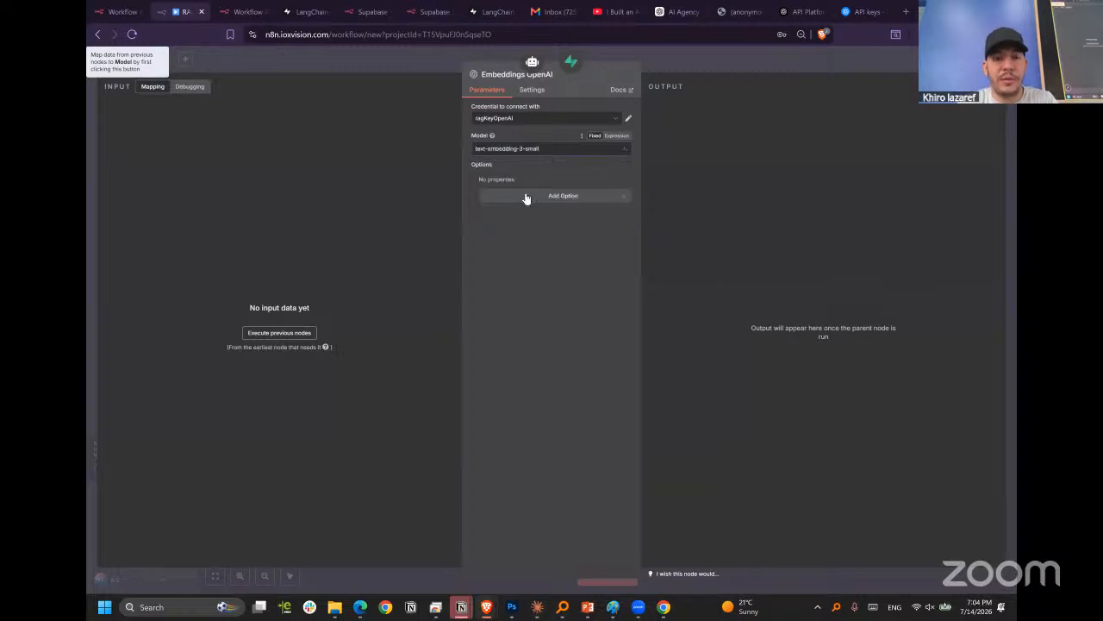
pyautogui.click(717, 56)
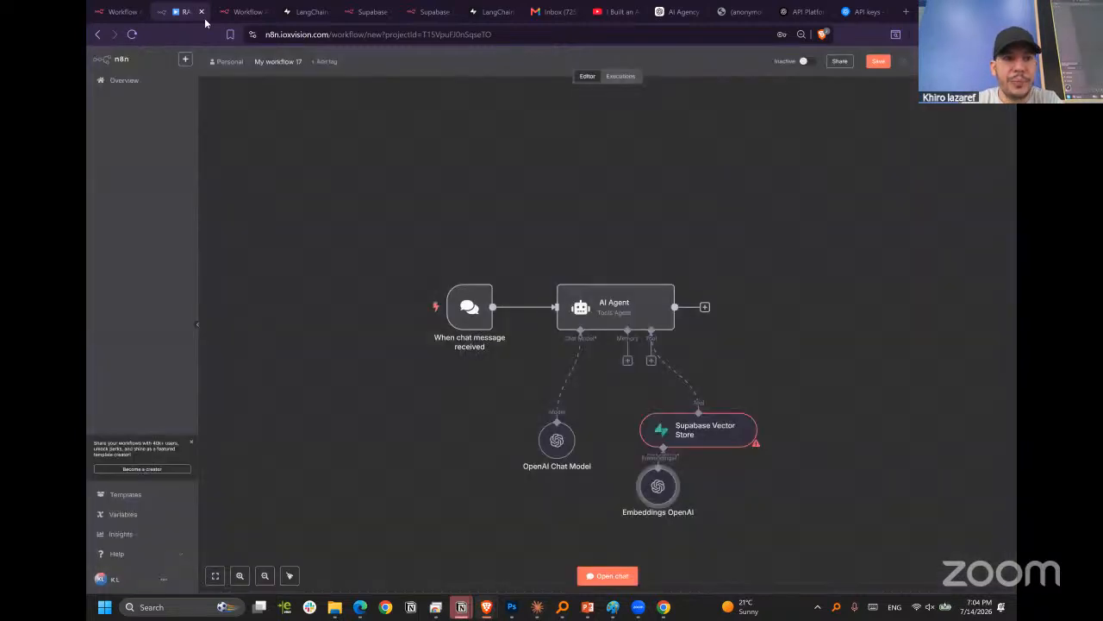
# Look through the open browser tabs and the other browser window for the finished RAG workflow.
pyautogui.click(242, 12)
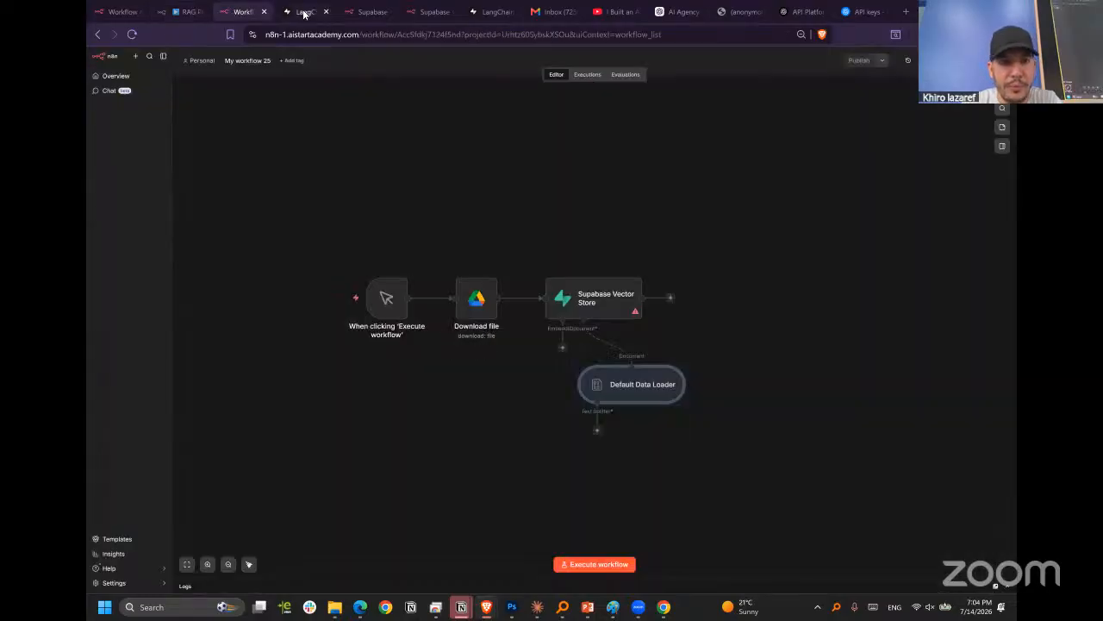
pyautogui.click(301, 11)
pyautogui.click(114, 12)
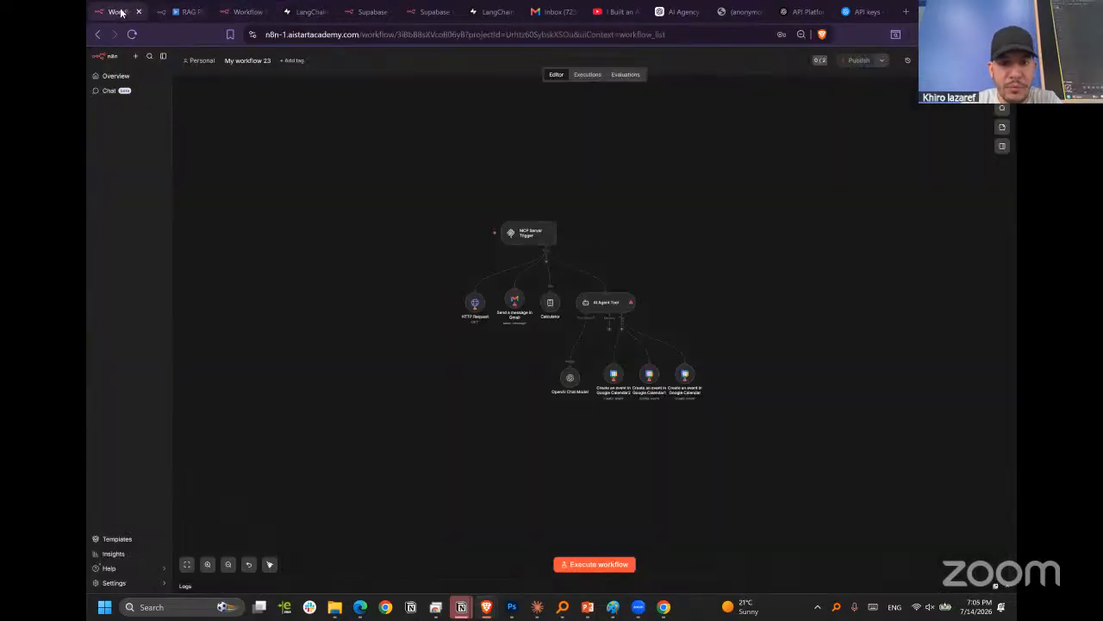
pyautogui.click(414, 17)
pyautogui.click(368, 12)
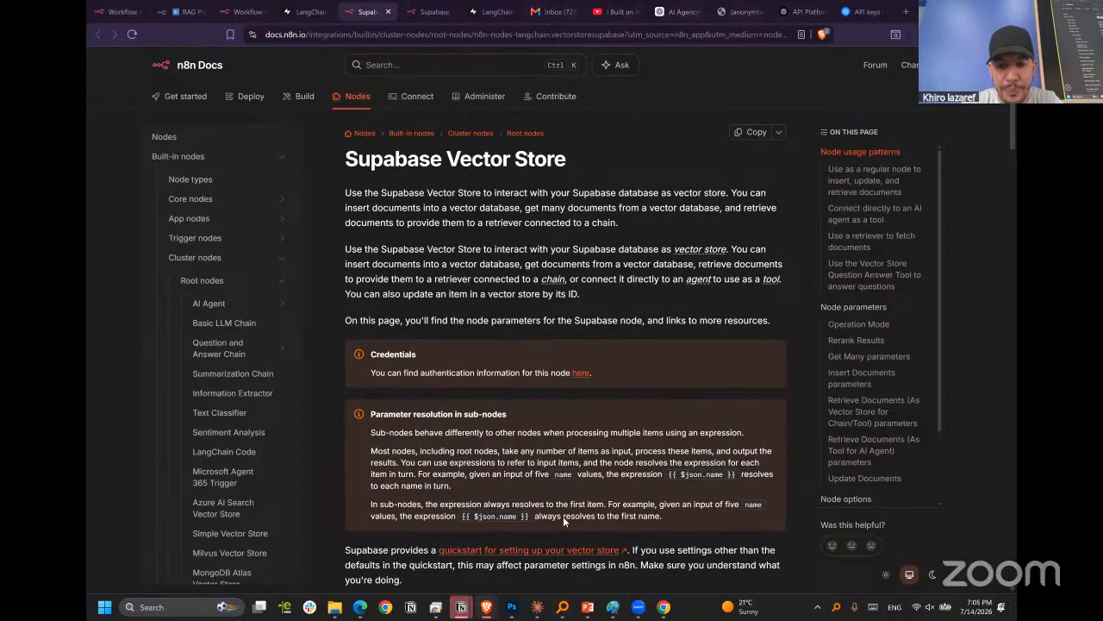
pyautogui.moveTo(487, 608)
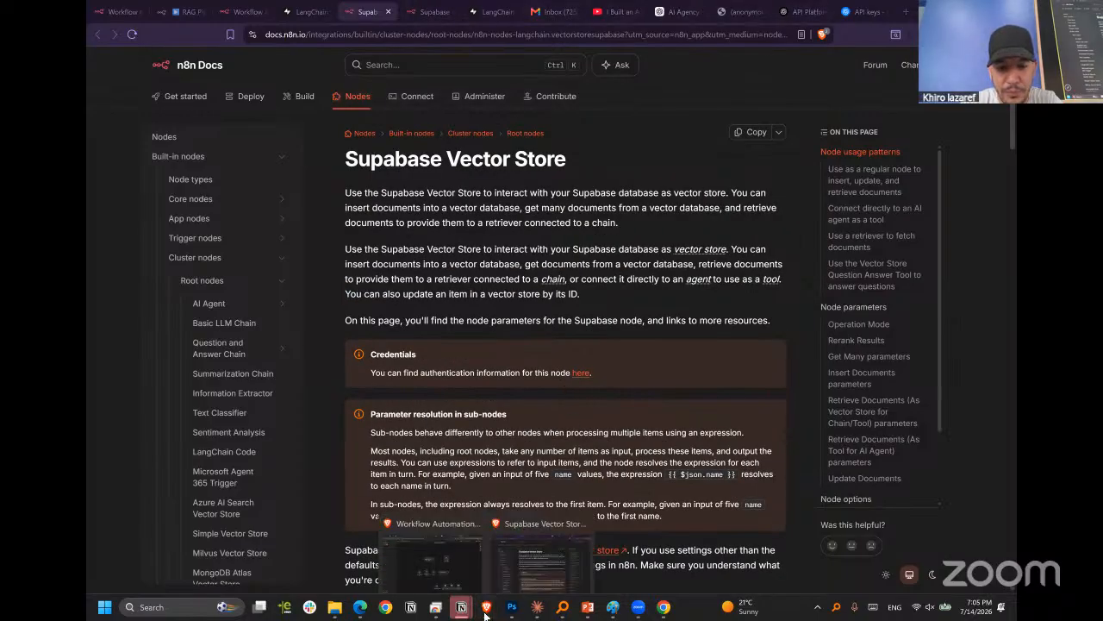
pyautogui.click(430, 558)
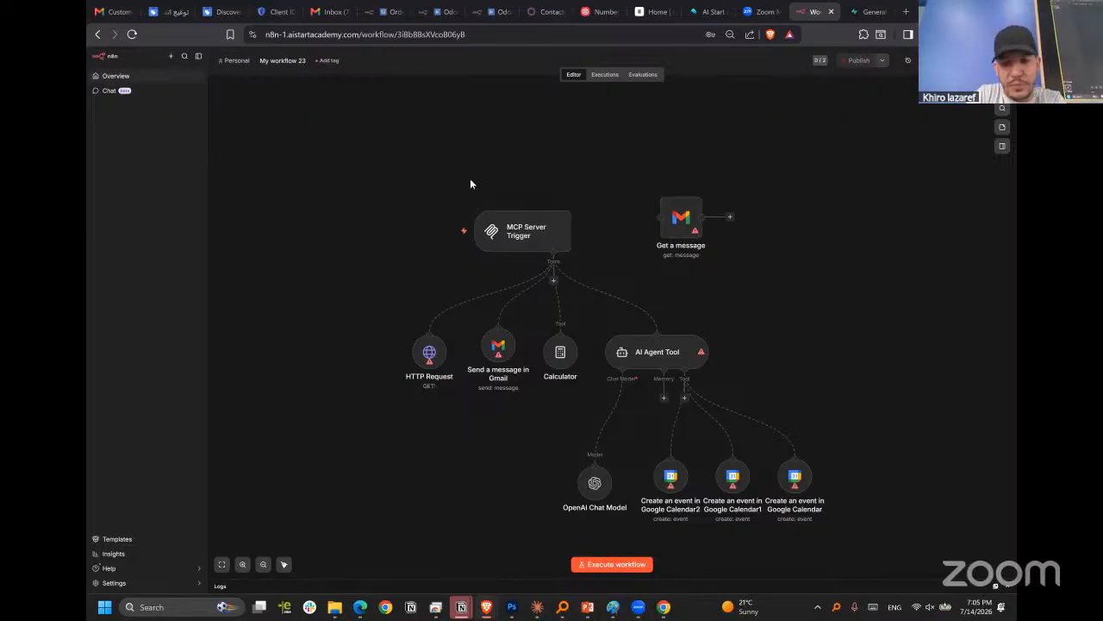
pyautogui.click(490, 13)
pyautogui.click(434, 12)
pyautogui.click(386, 12)
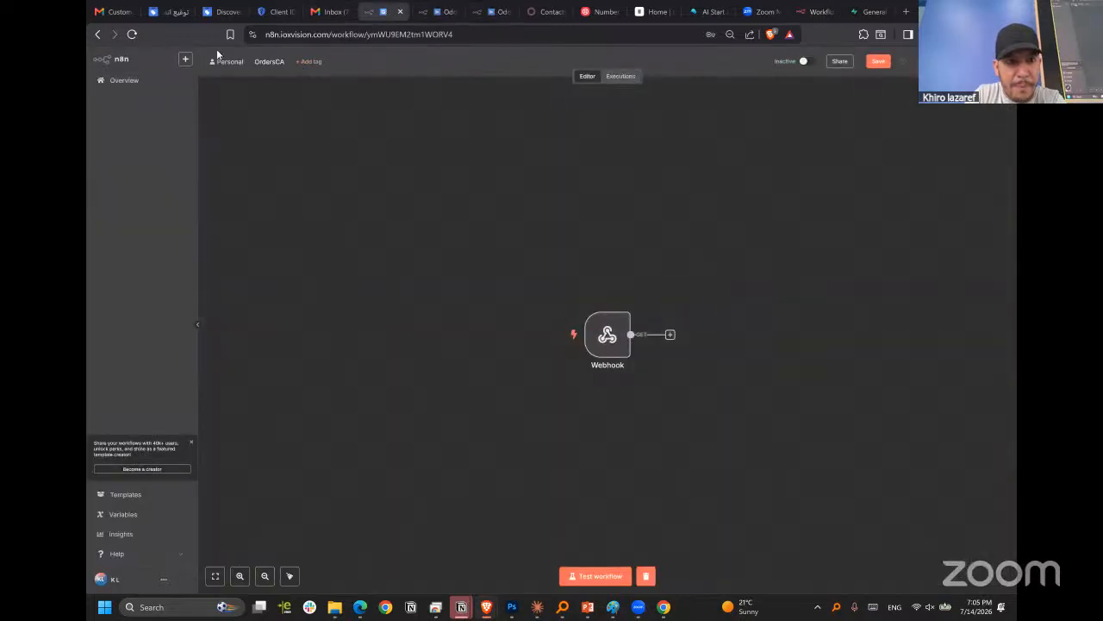
pyautogui.click(872, 12)
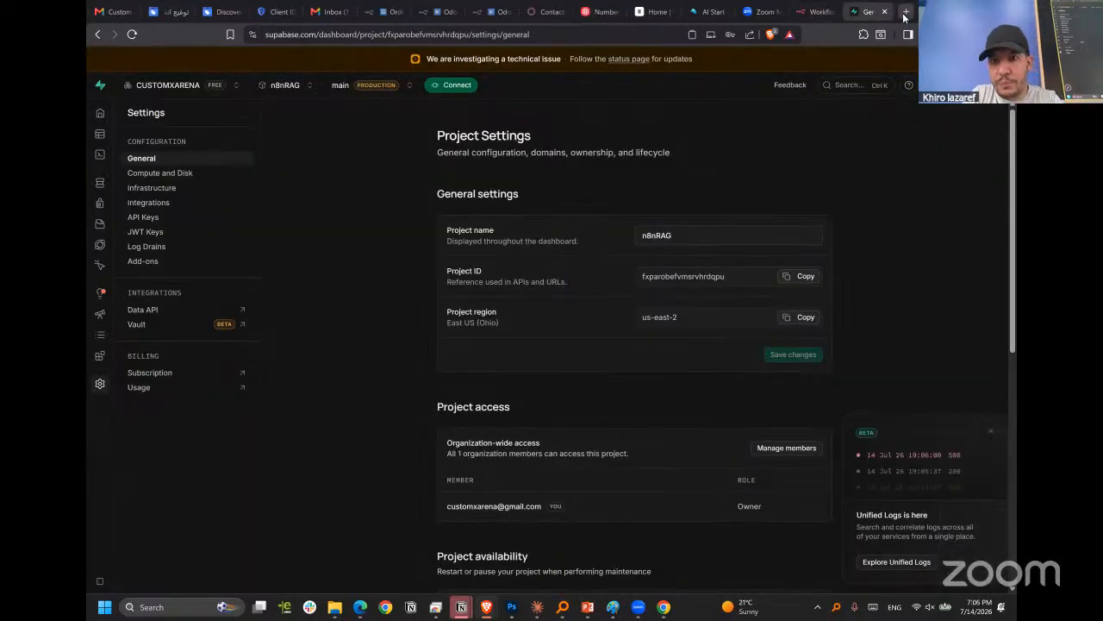
# Load the n8n-1.aistartacademy.com instance in a new browser tab and open the "RAG : pooling & Agent" workflow from its overview.
pyautogui.click(906, 11)
pyautogui.write('n8n')
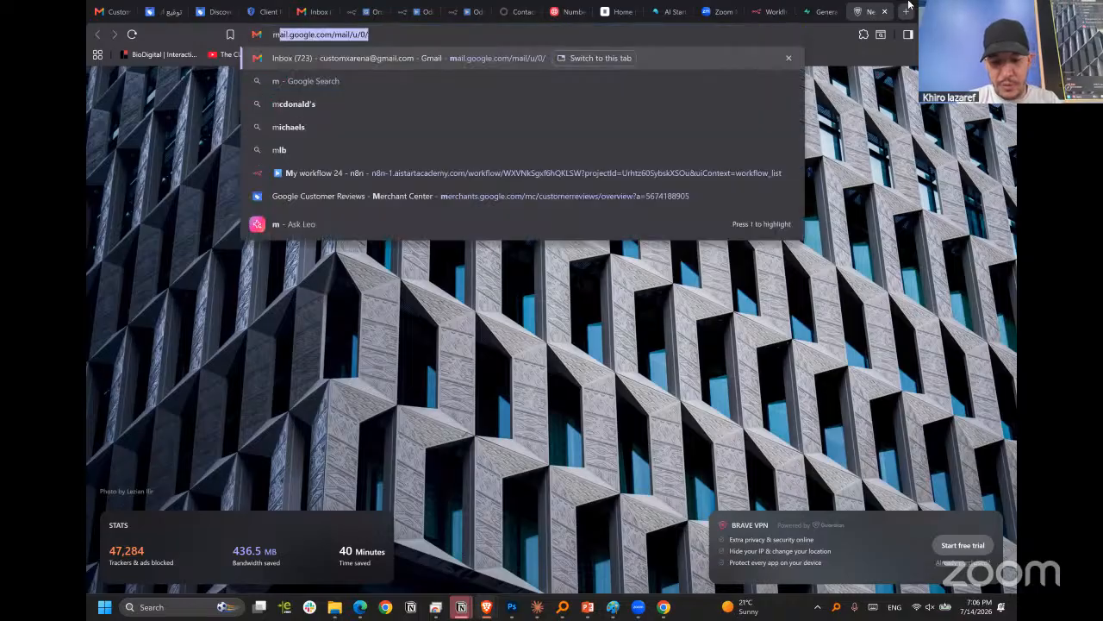
pyautogui.press('Right')
pyautogui.press('Return')
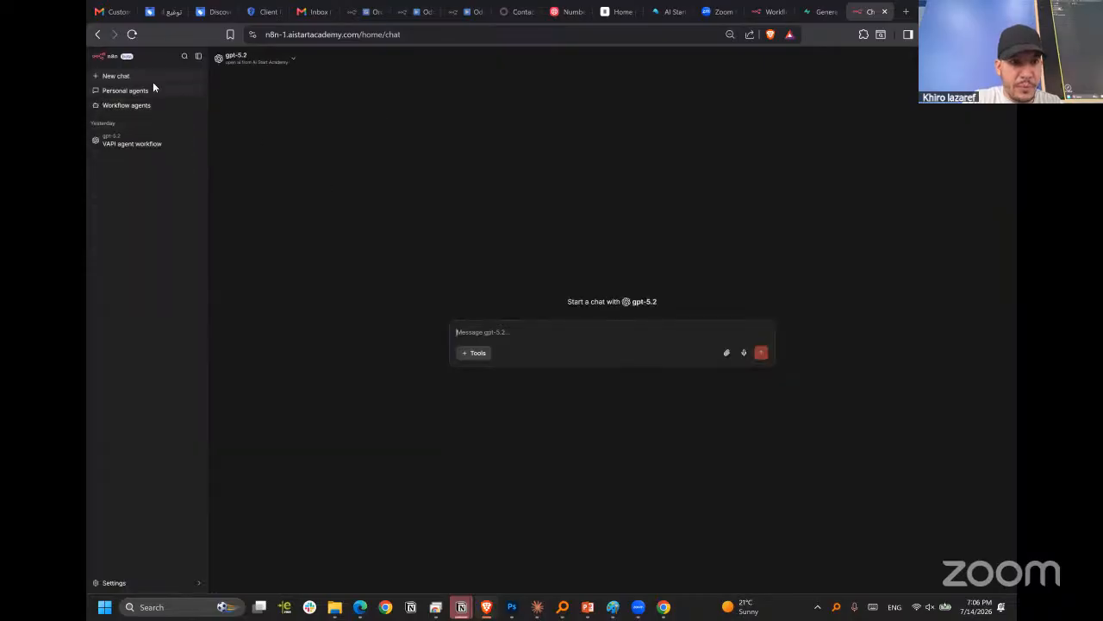
pyautogui.click(110, 60)
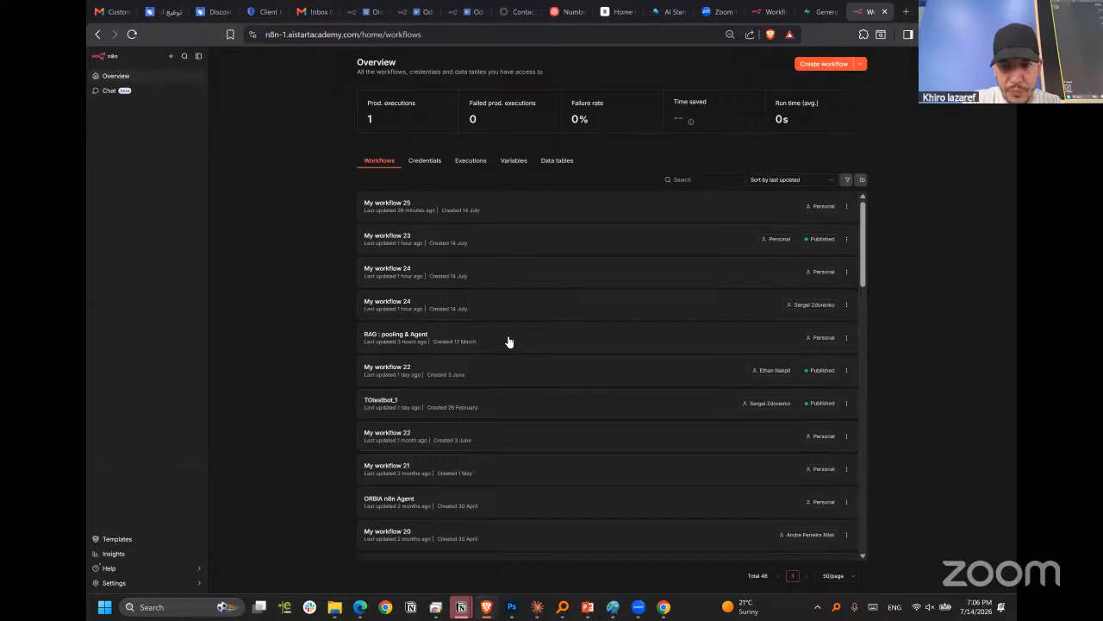
pyautogui.click(492, 244)
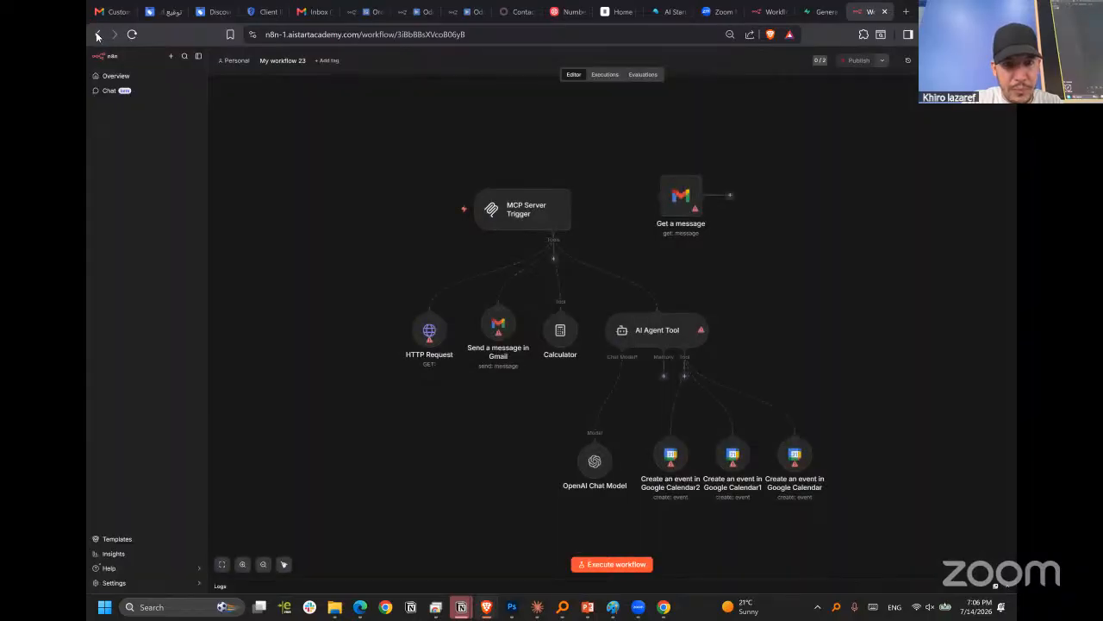
pyautogui.click(96, 36)
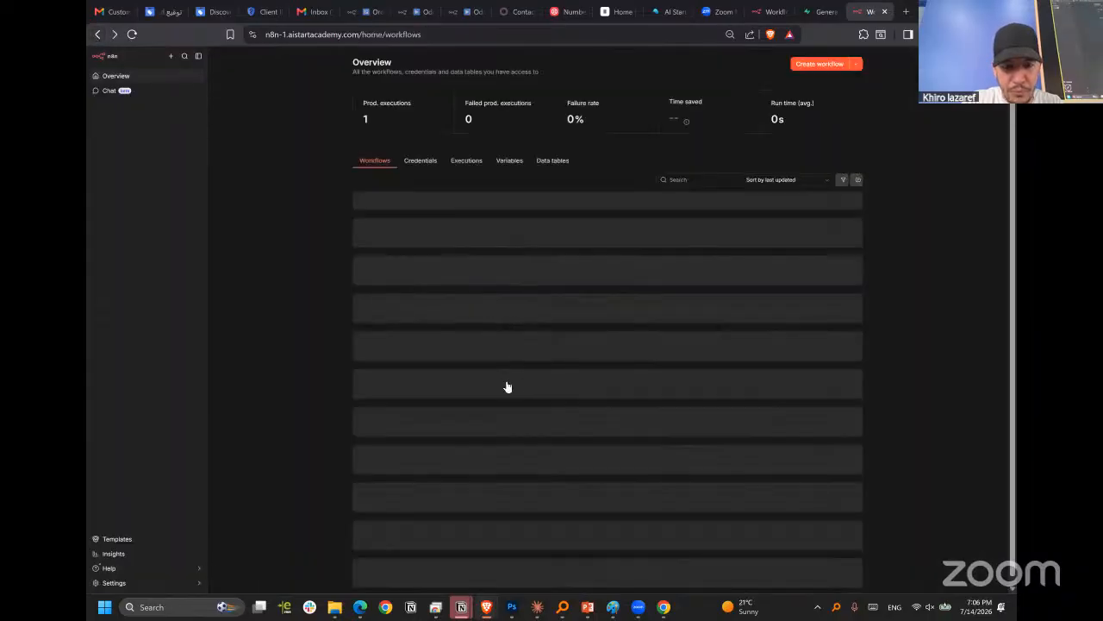
pyautogui.click(532, 338)
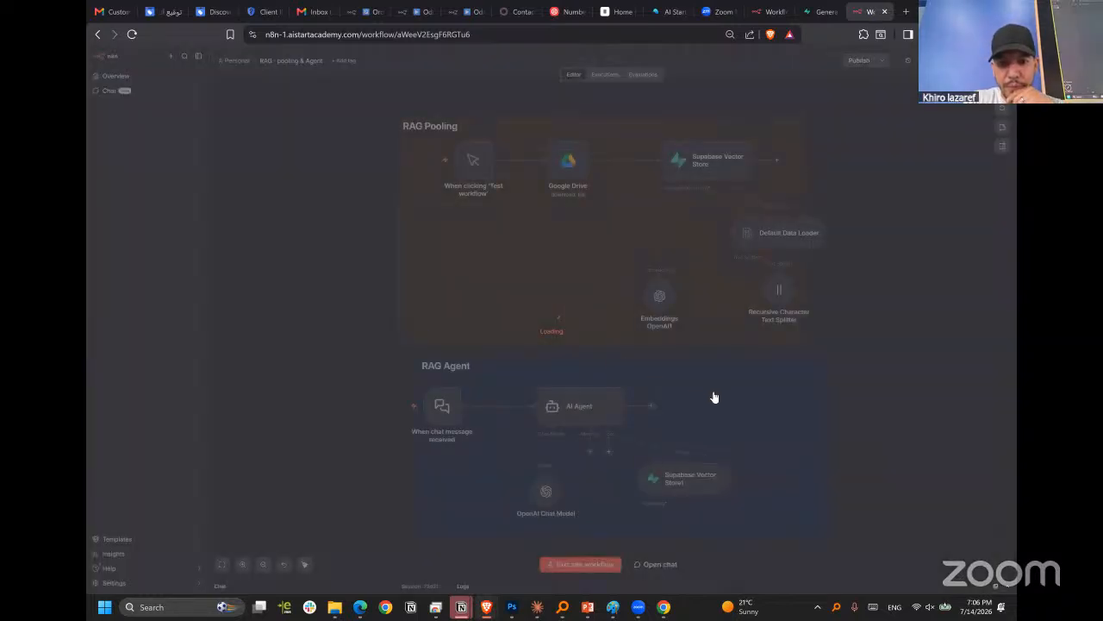
# Review the credential and model settings of the OpenAI Chat Model in the RAG Agent section and return to the canvas.
pyautogui.scroll(-2, 732, 396)
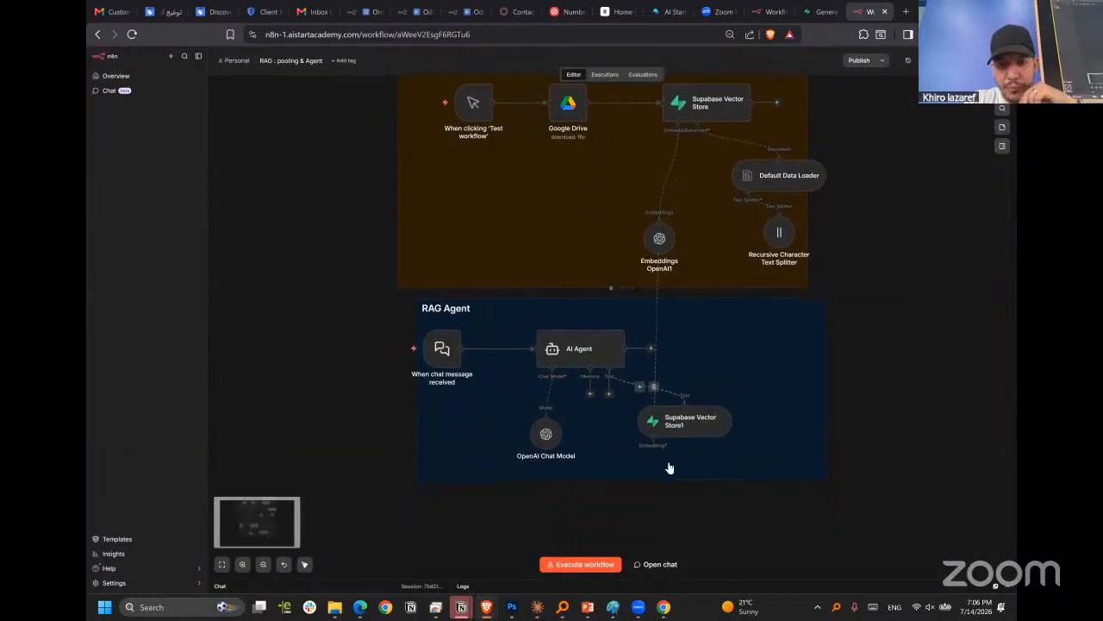
pyautogui.click(444, 350)
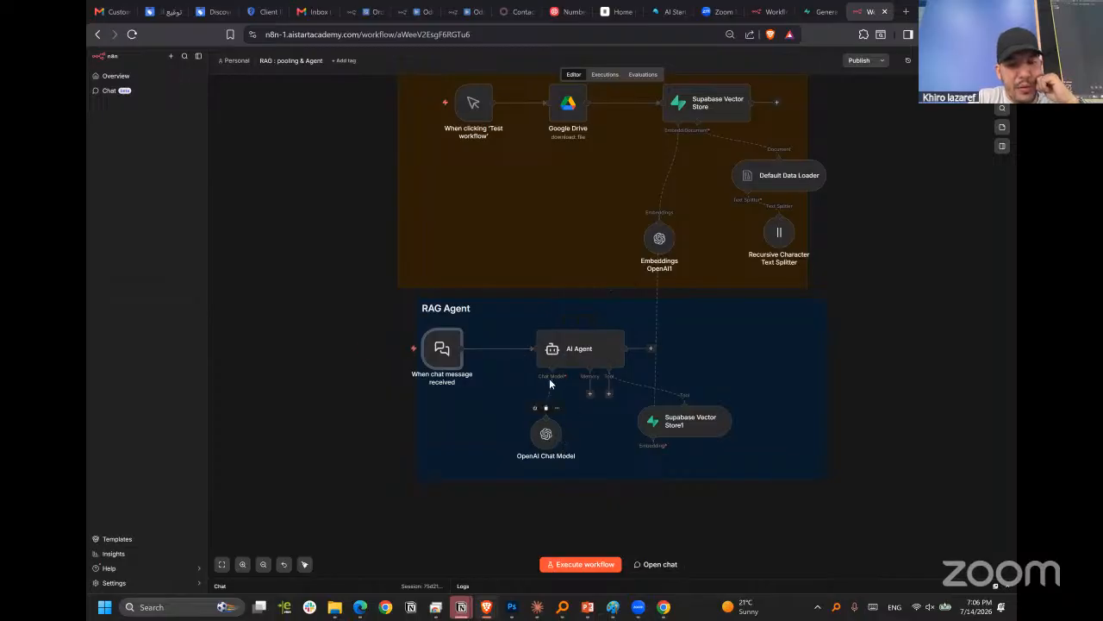
pyautogui.click(550, 434)
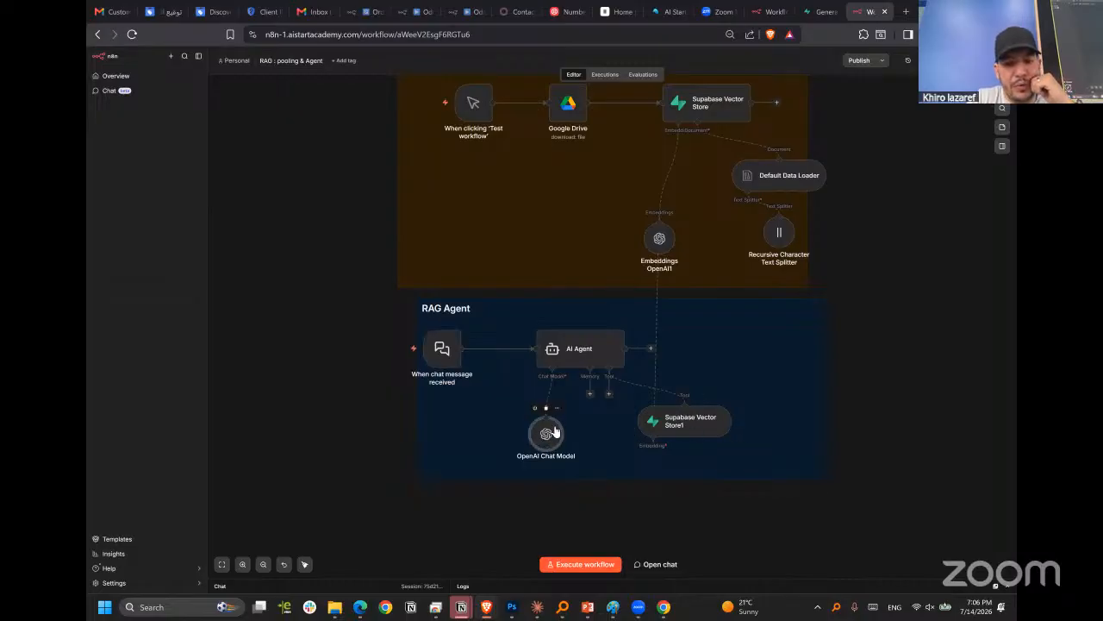
pyautogui.doubleClick(554, 431)
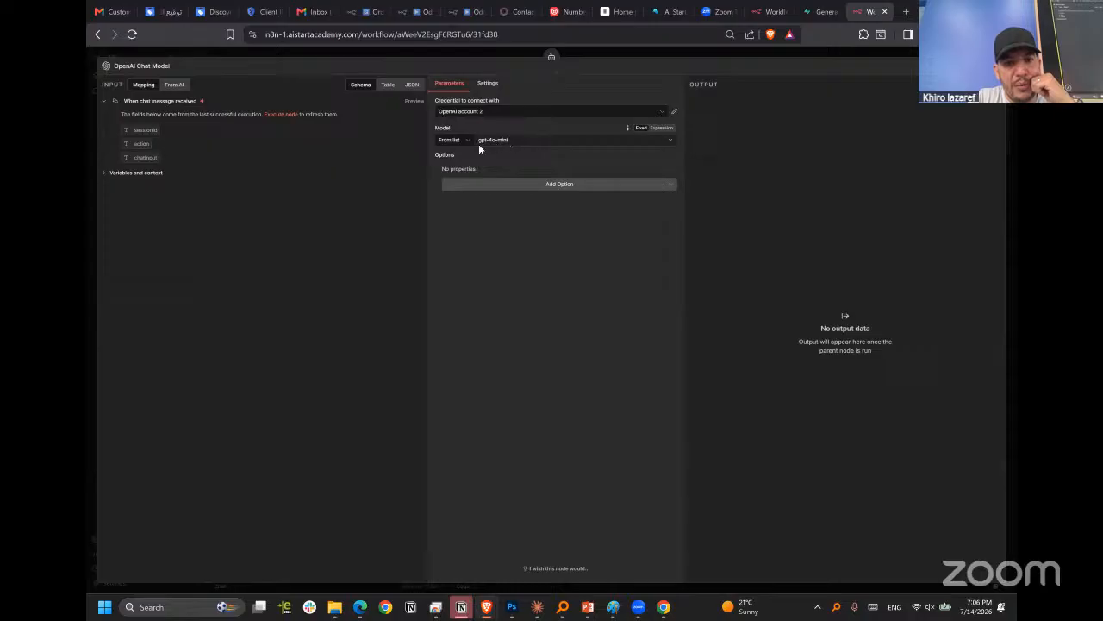
pyautogui.click(739, 50)
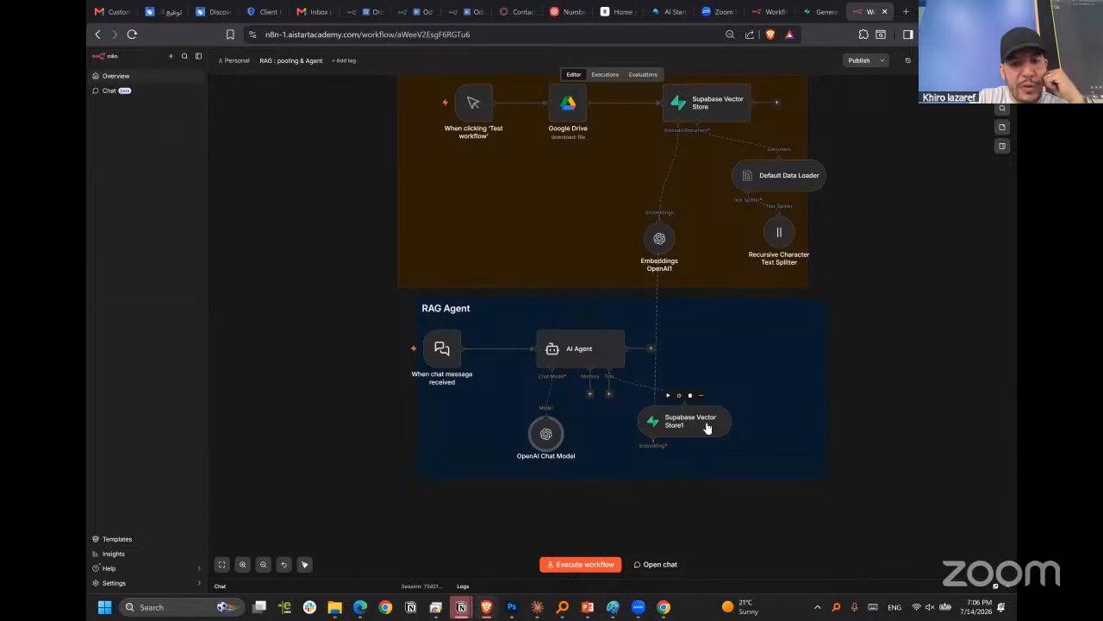
# Examine the Supabase Vector Store1 tool's operation mode, name, description, table name and limit, and return to the canvas.
pyautogui.moveTo(704, 426); pyautogui.dragTo(703, 420)
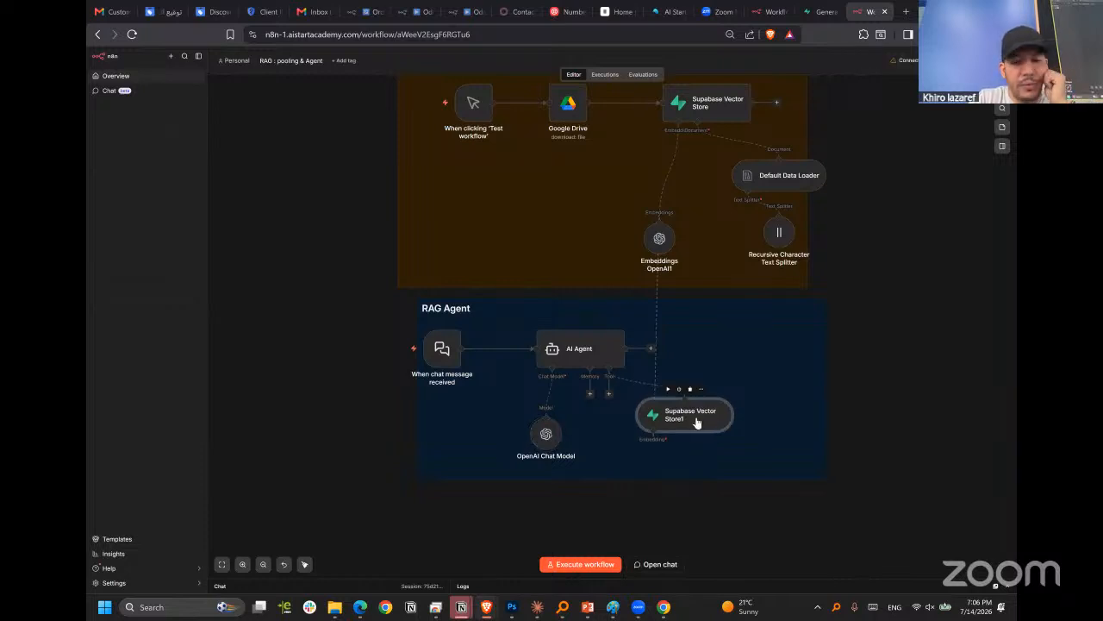
pyautogui.doubleClick(698, 422)
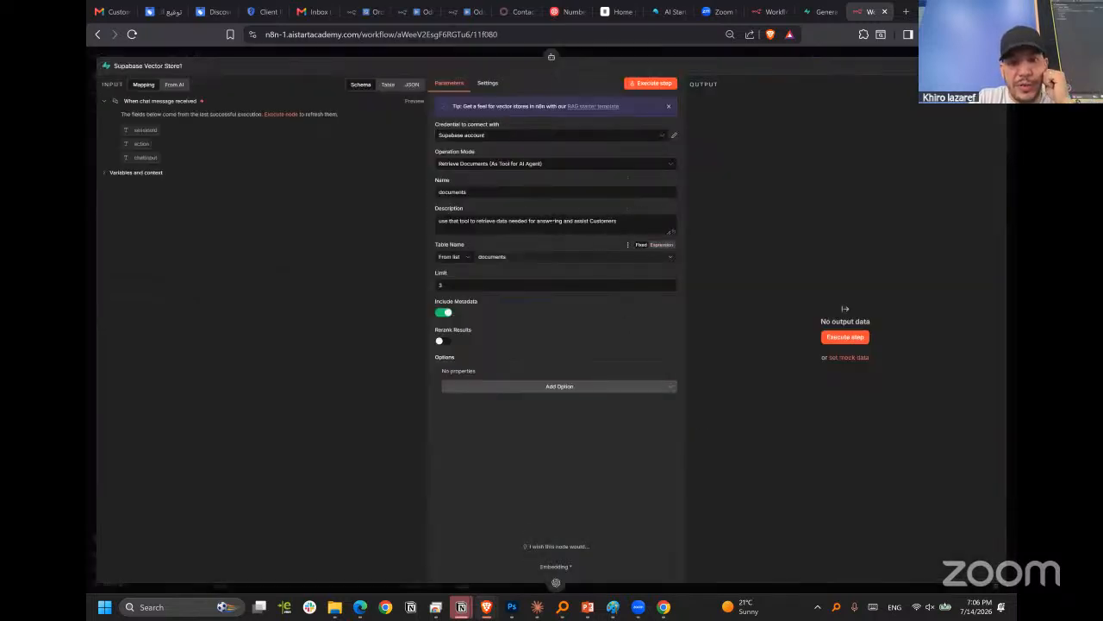
pyautogui.click(508, 165)
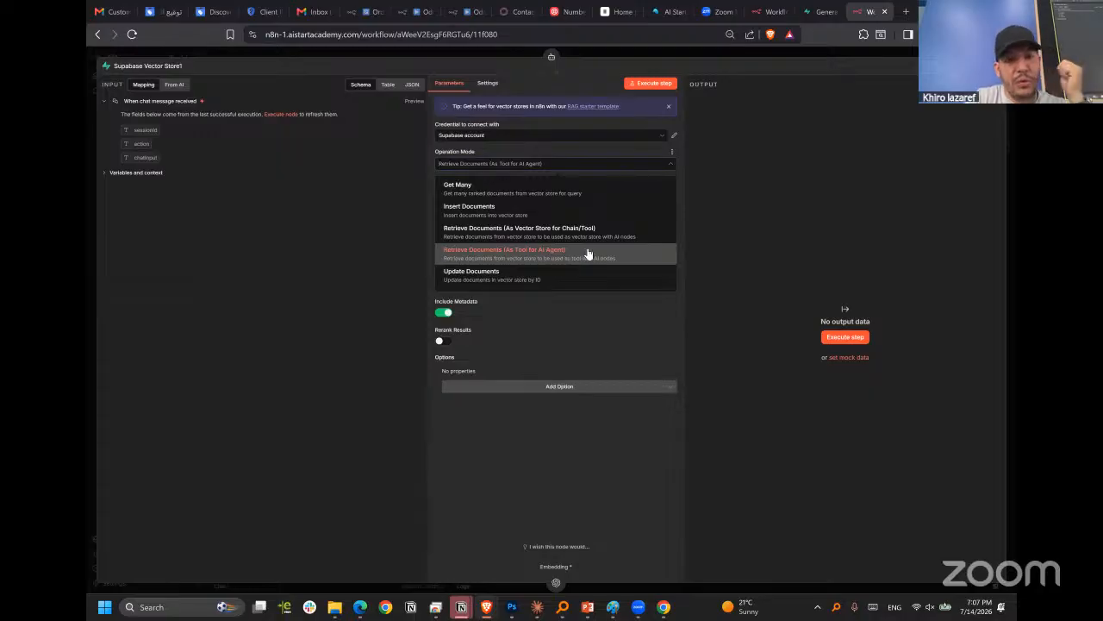
pyautogui.click(623, 163)
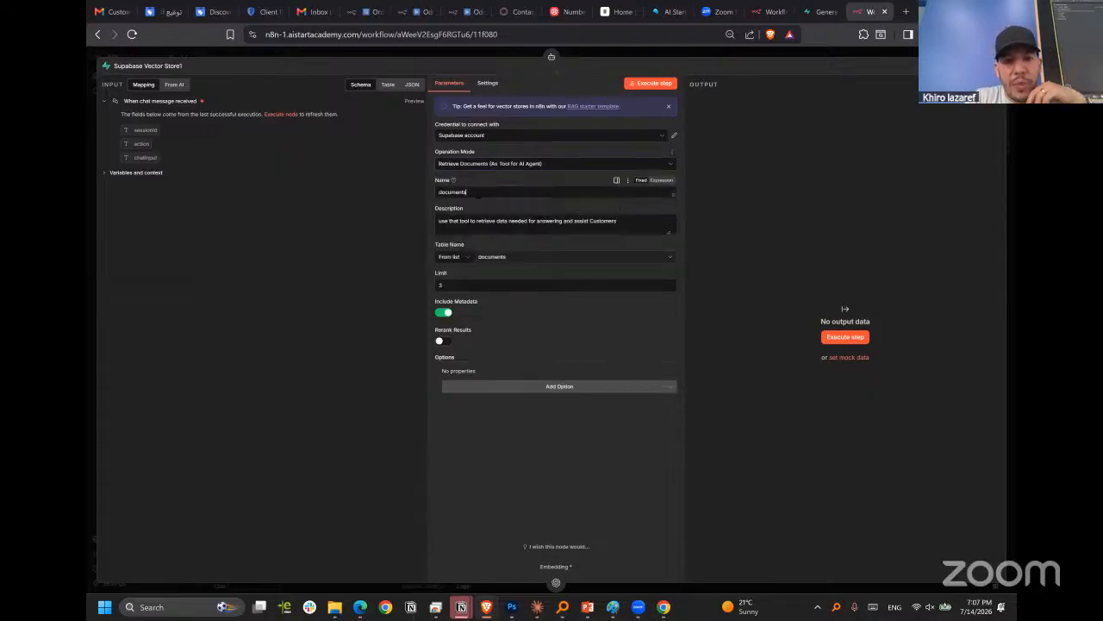
pyautogui.moveTo(480, 192); pyautogui.dragTo(433, 199)
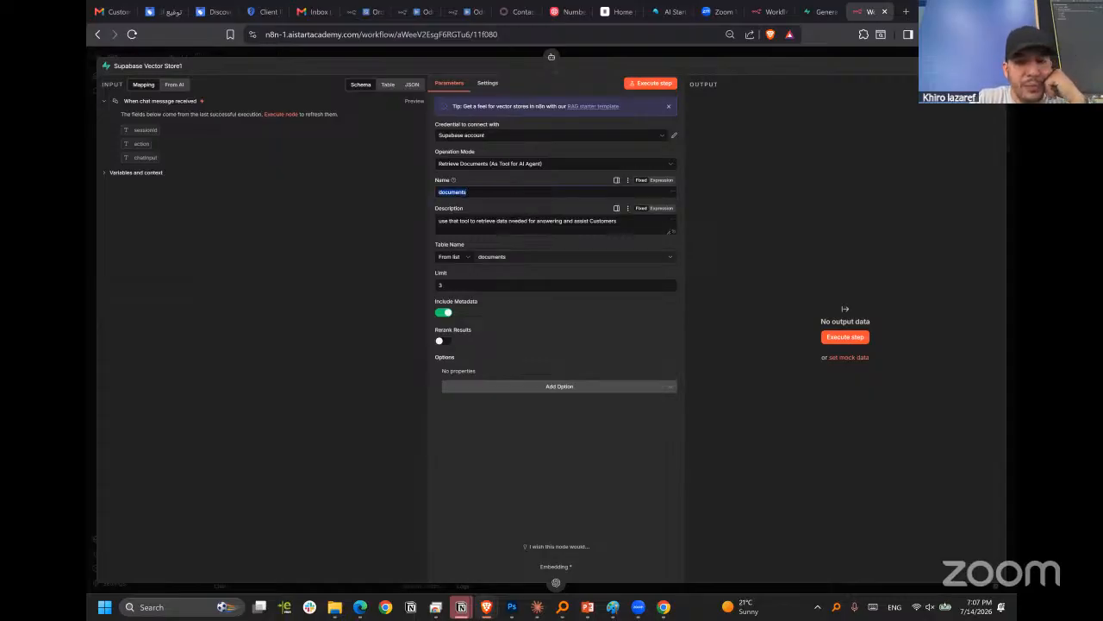
pyautogui.click(550, 270)
pyautogui.click(529, 256)
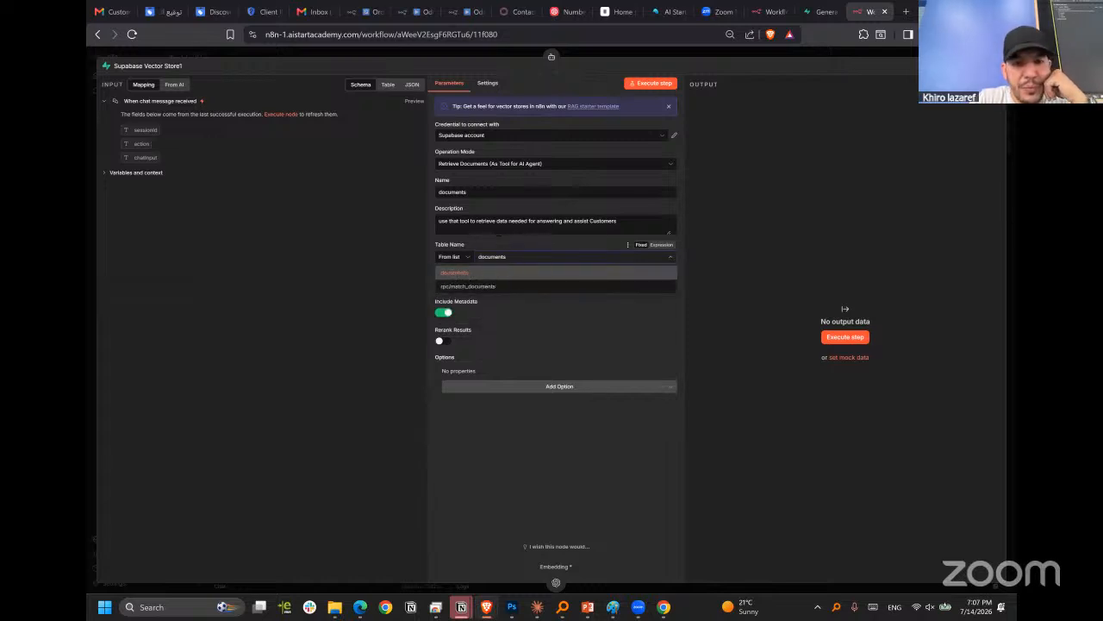
pyautogui.click(502, 222)
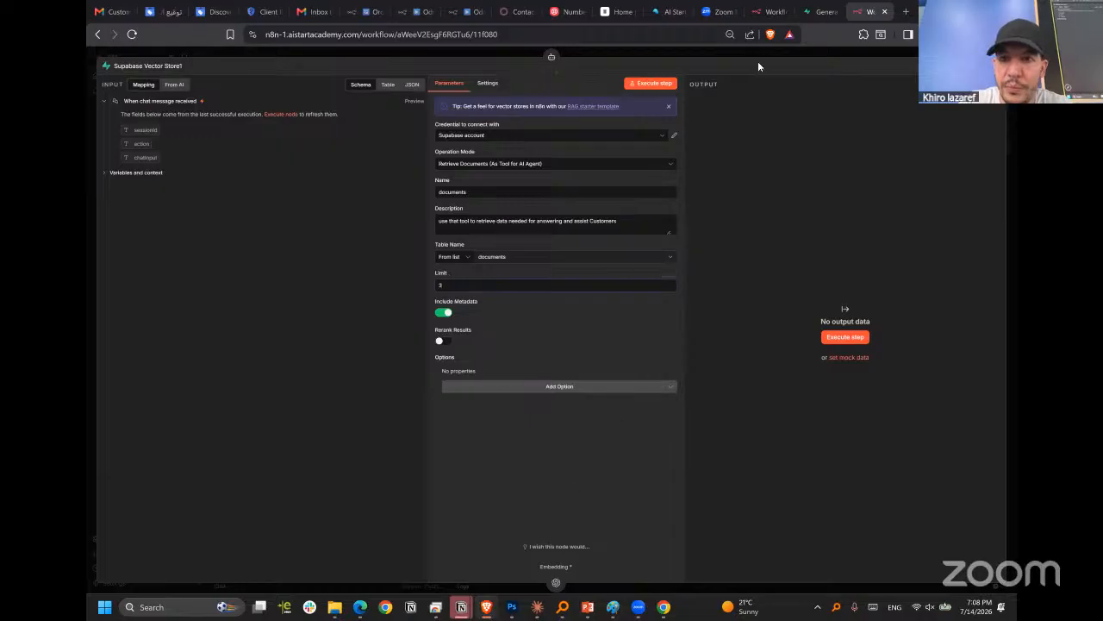
pyautogui.press('Escape')
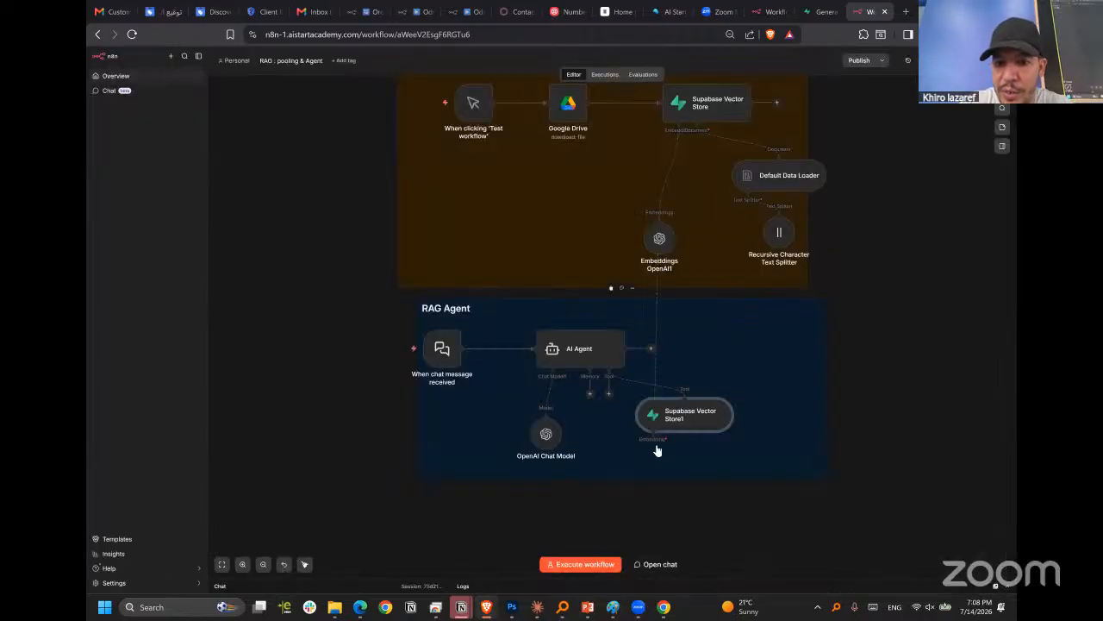
# Move Supabase Vector Store1 slightly up and Embeddings OpenAI1 below the RAG Agent section, and review the embeddings node's model options.
pyautogui.moveTo(708, 419); pyautogui.dragTo(719, 406)
pyautogui.moveTo(662, 244); pyautogui.dragTo(592, 522)
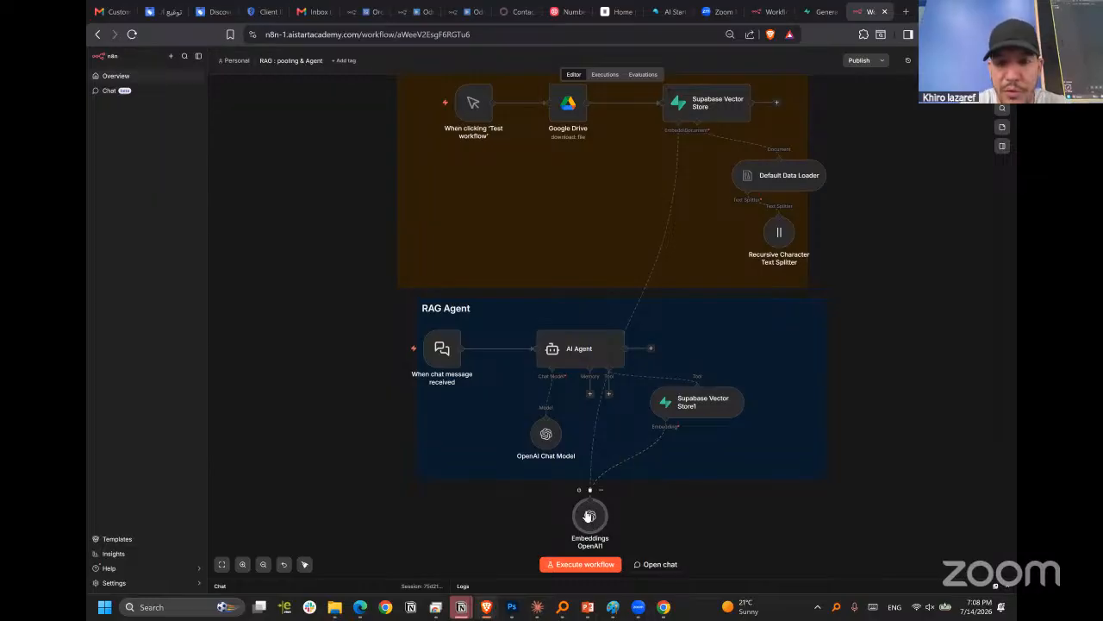
pyautogui.doubleClick(591, 514)
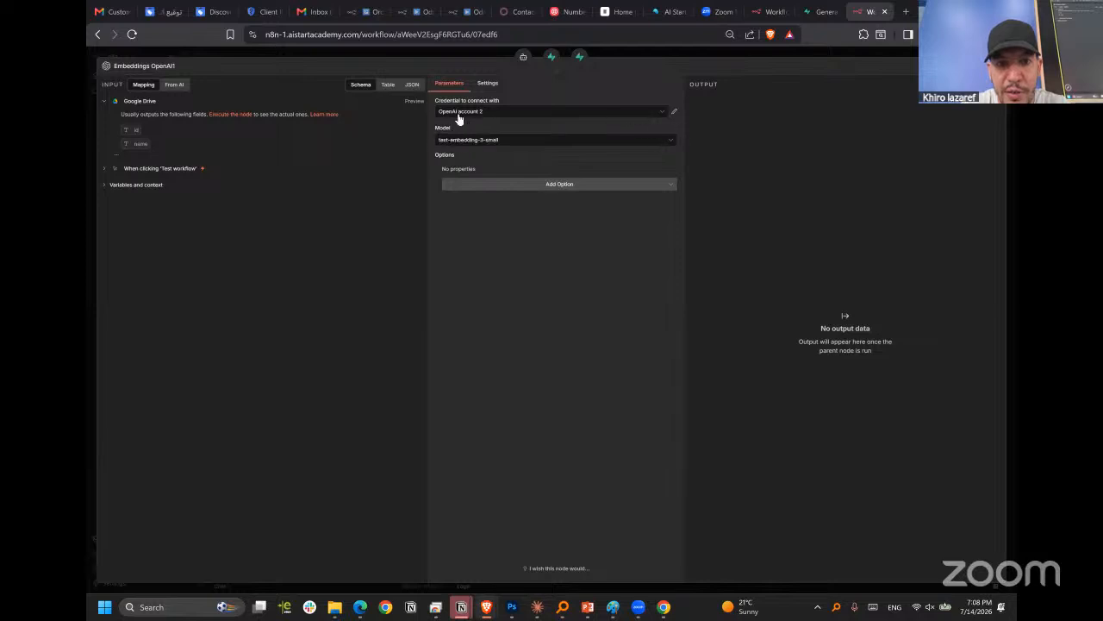
pyautogui.click(459, 140)
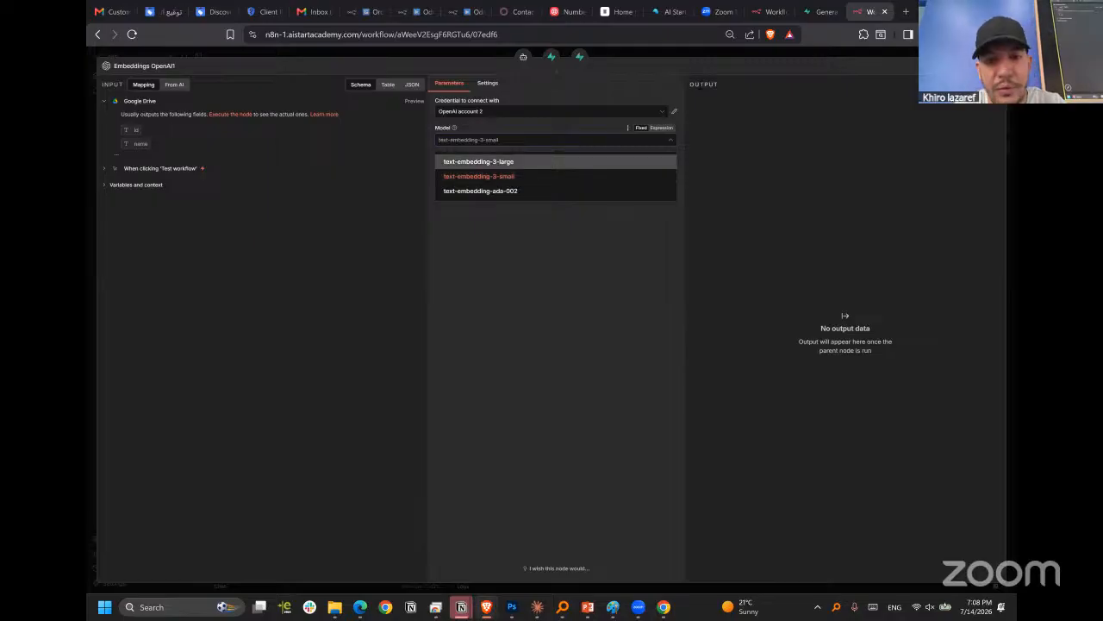
pyautogui.click(707, 62)
pyautogui.click(708, 58)
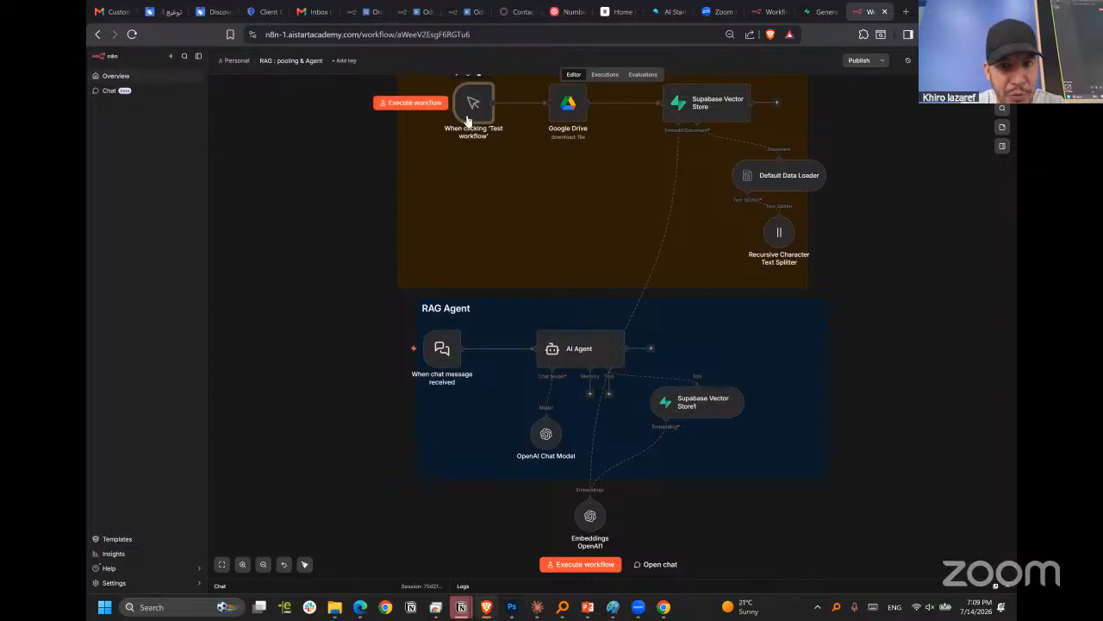
# Deactivate the "When clicking 'Test workflow'" trigger in RAG Pooling, and briefly select the RAG Agent section's nodes to distinguish the two flows.
pyautogui.press('d')
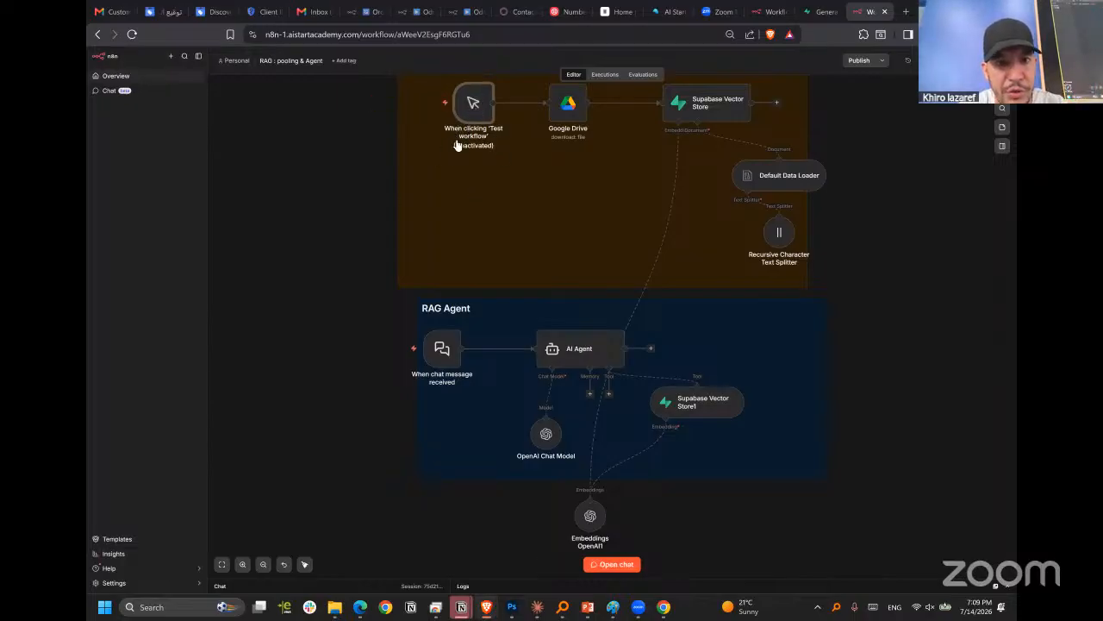
pyautogui.scroll(1, 456, 148)
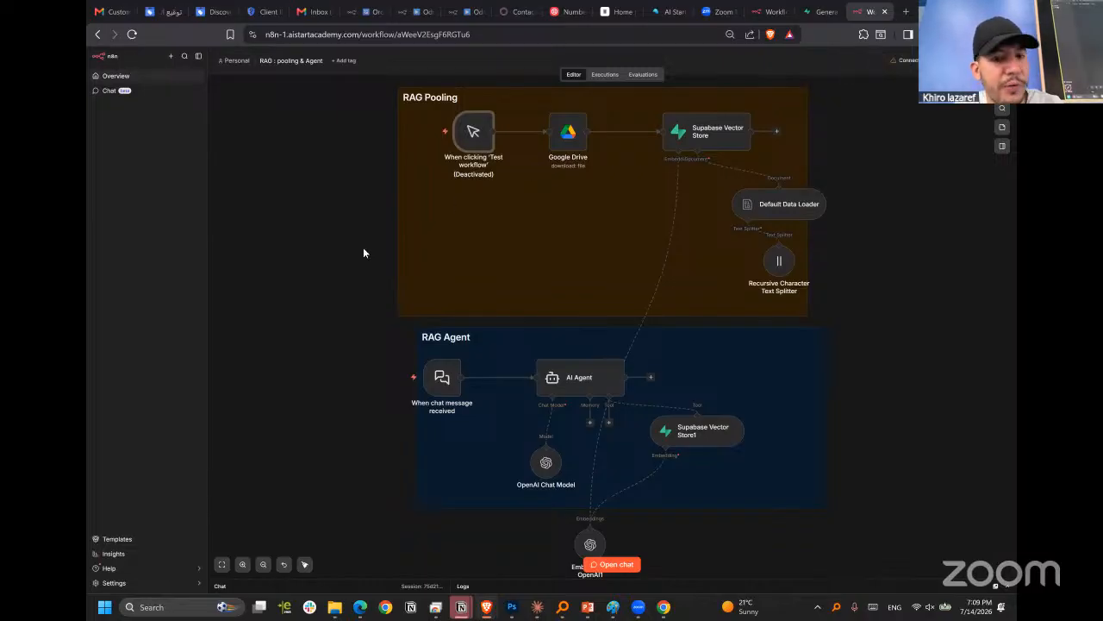
pyautogui.moveTo(392, 321); pyautogui.dragTo(651, 504)
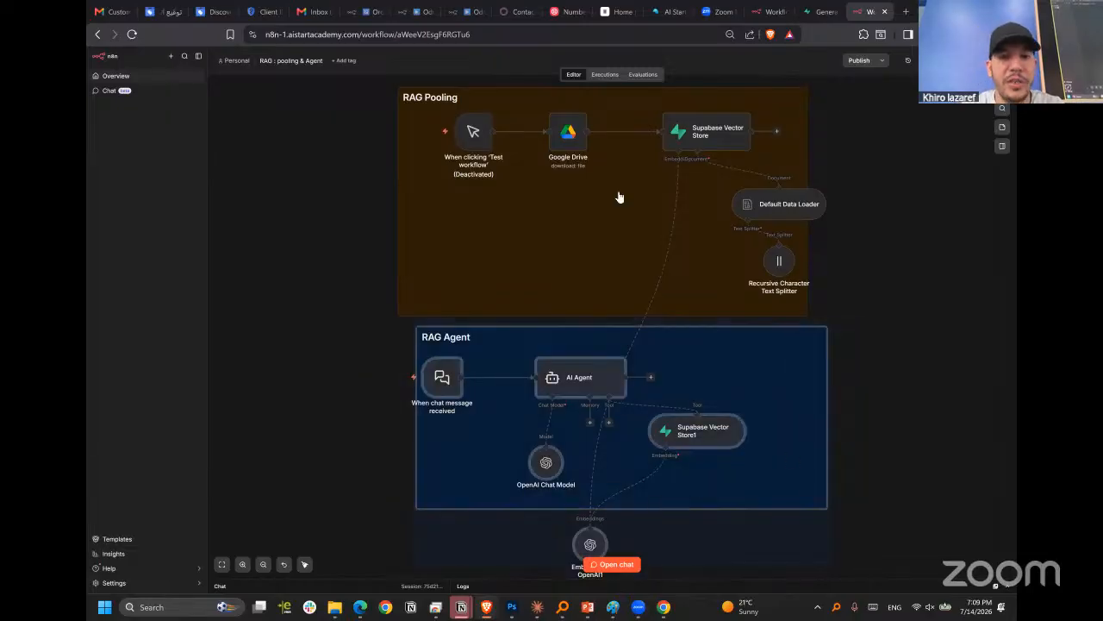
pyautogui.moveTo(389, 91); pyautogui.dragTo(250, 573)
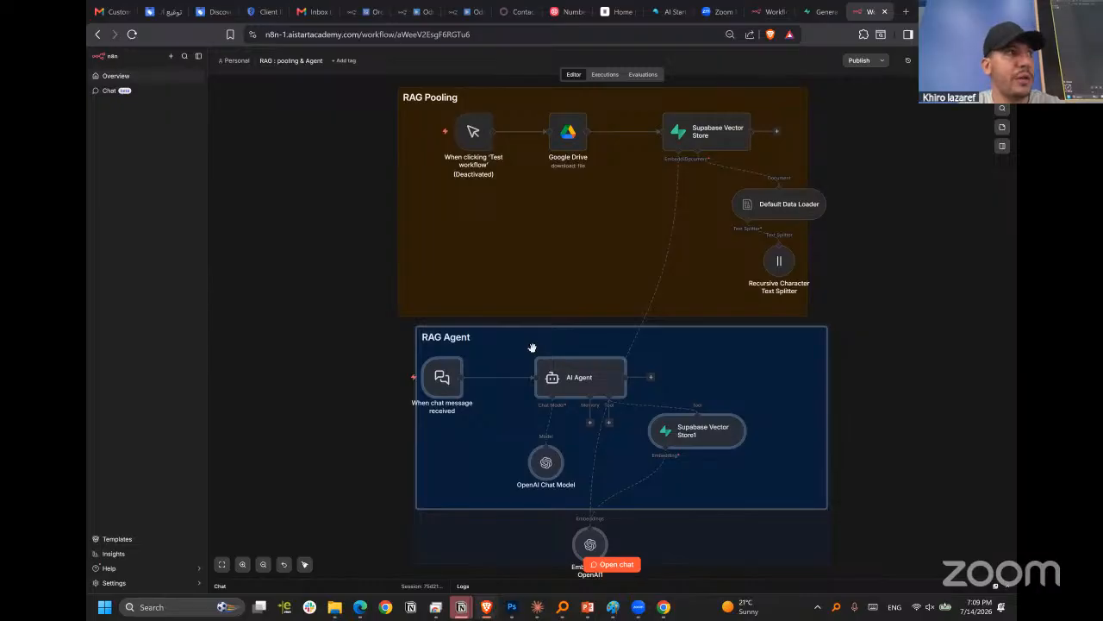
pyautogui.click(866, 250)
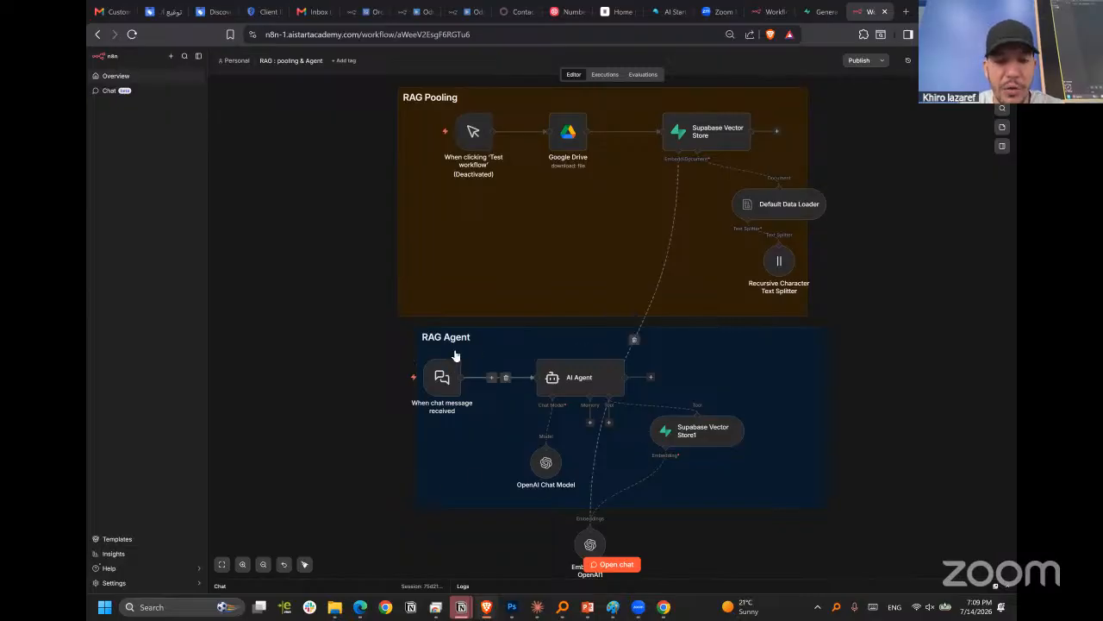
# Briefly select the RAG Agent section's nodes and open the workflow's test chat.
pyautogui.moveTo(748, 448); pyautogui.dragTo(817, 598)
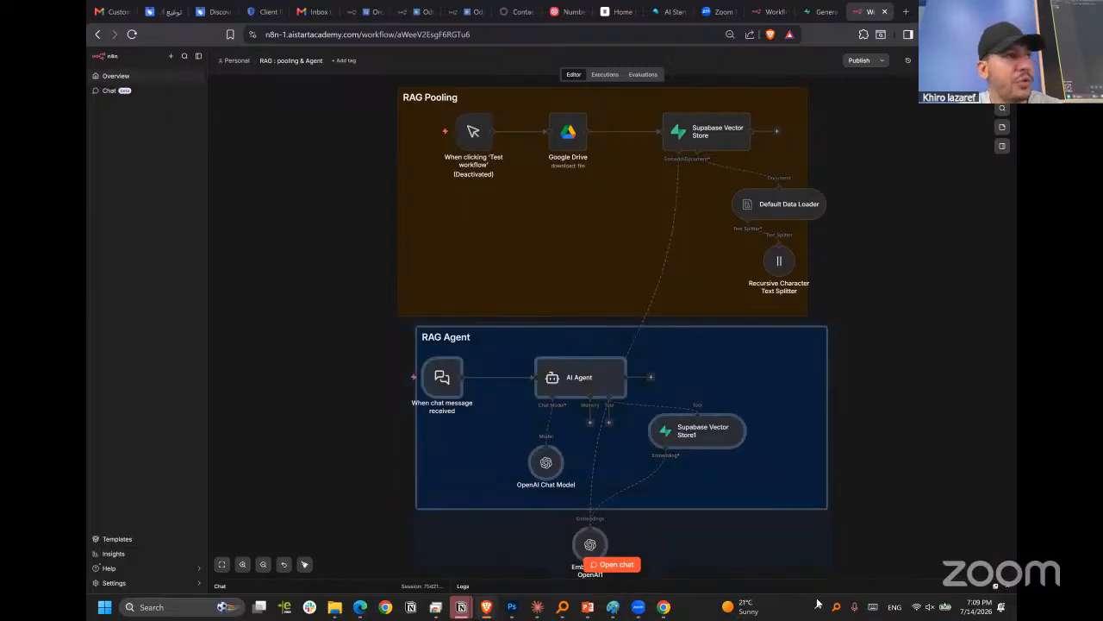
pyautogui.scroll(-1, 325, 443)
pyautogui.scroll(-2, 325, 447)
pyautogui.click(343, 331)
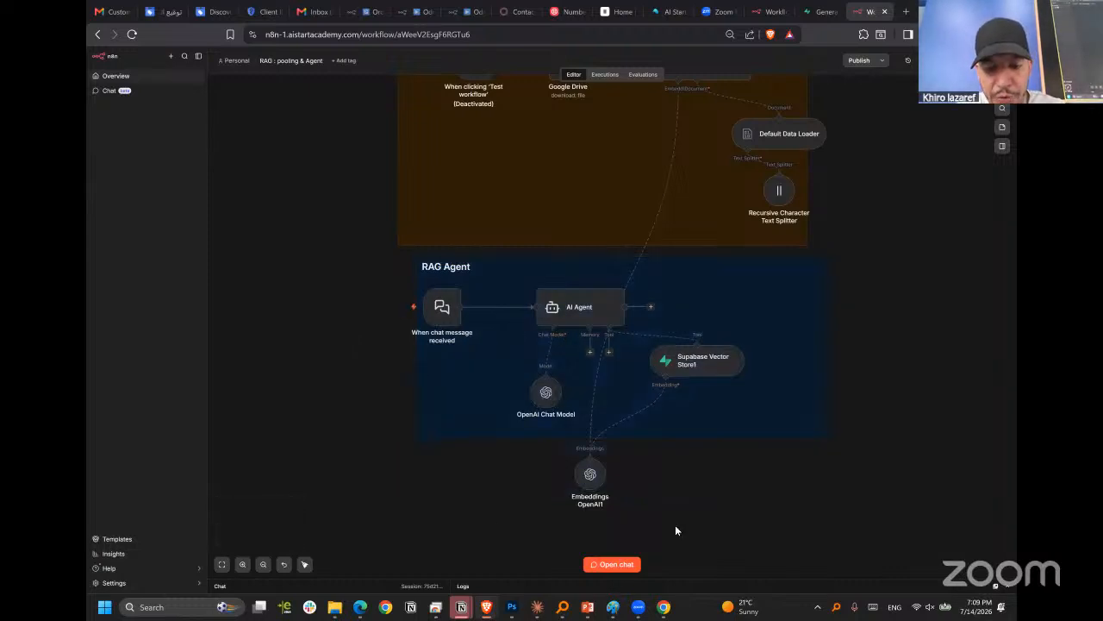
pyautogui.click(612, 564)
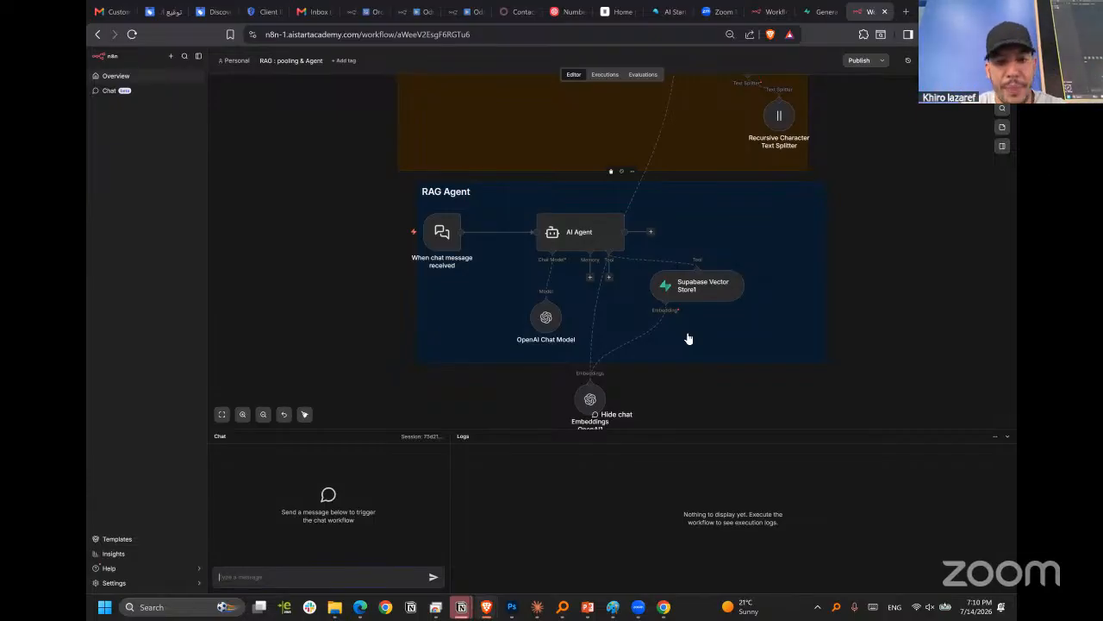
# Review the AI Agent node's prompt source and options, and return to the canvas.
pyautogui.click(576, 231)
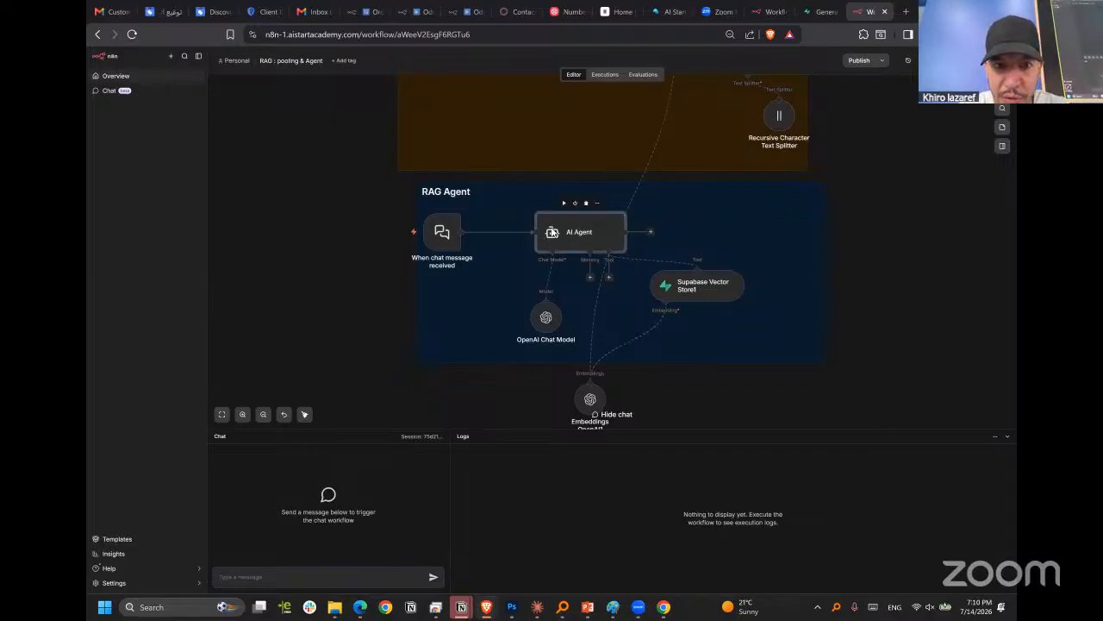
pyautogui.doubleClick(561, 238)
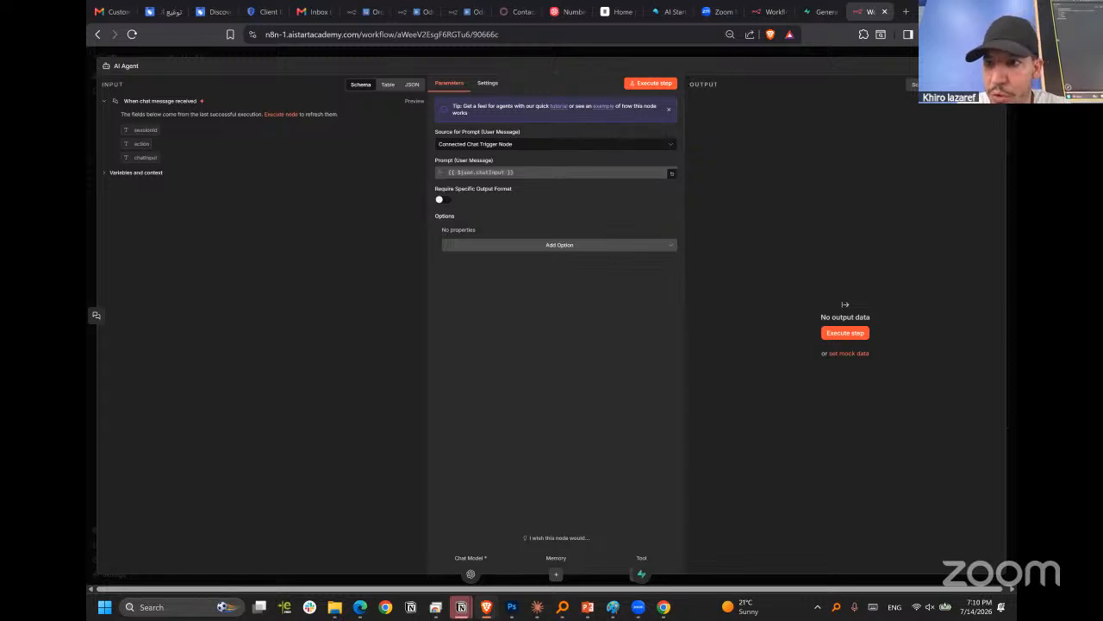
pyautogui.click(994, 66)
# Review the settings of RAG Pooling's Supabase Vector Store and Google Drive nodes, and return to the canvas.
pyautogui.scroll(3, 815, 124)
pyautogui.scroll(4, 641, 231)
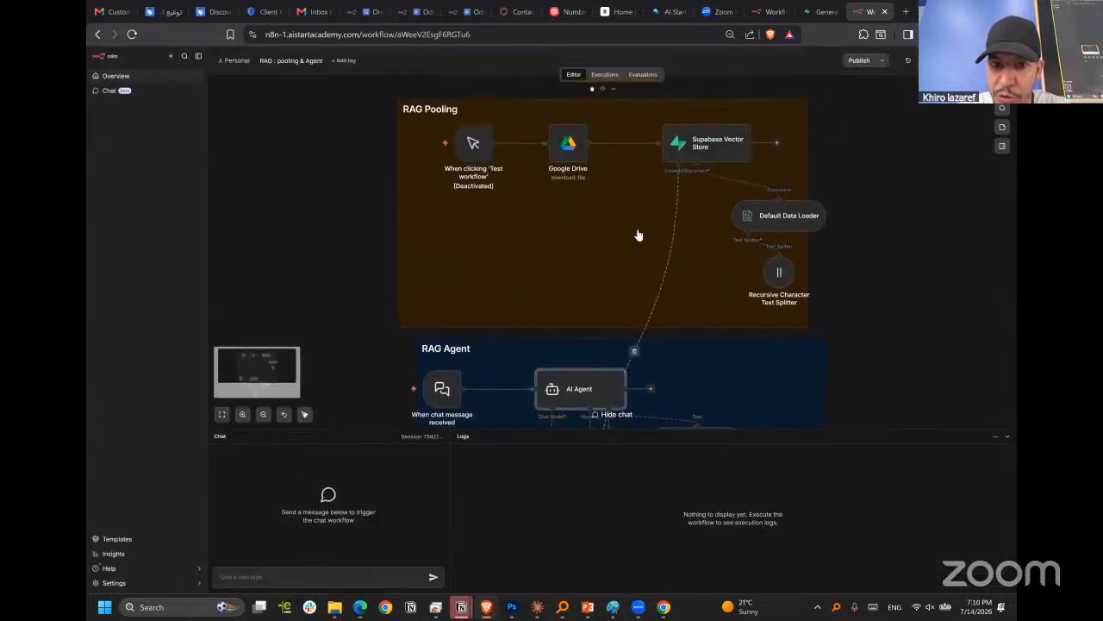
pyautogui.scroll(2, 638, 236)
pyautogui.doubleClick(732, 202)
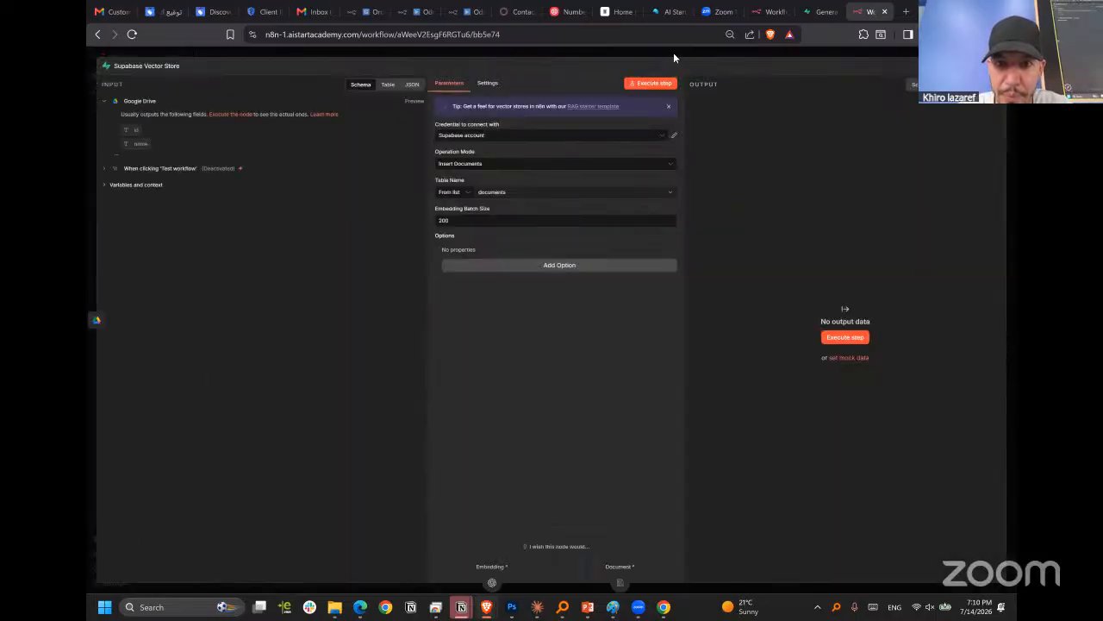
pyautogui.click(673, 53)
pyautogui.doubleClick(571, 190)
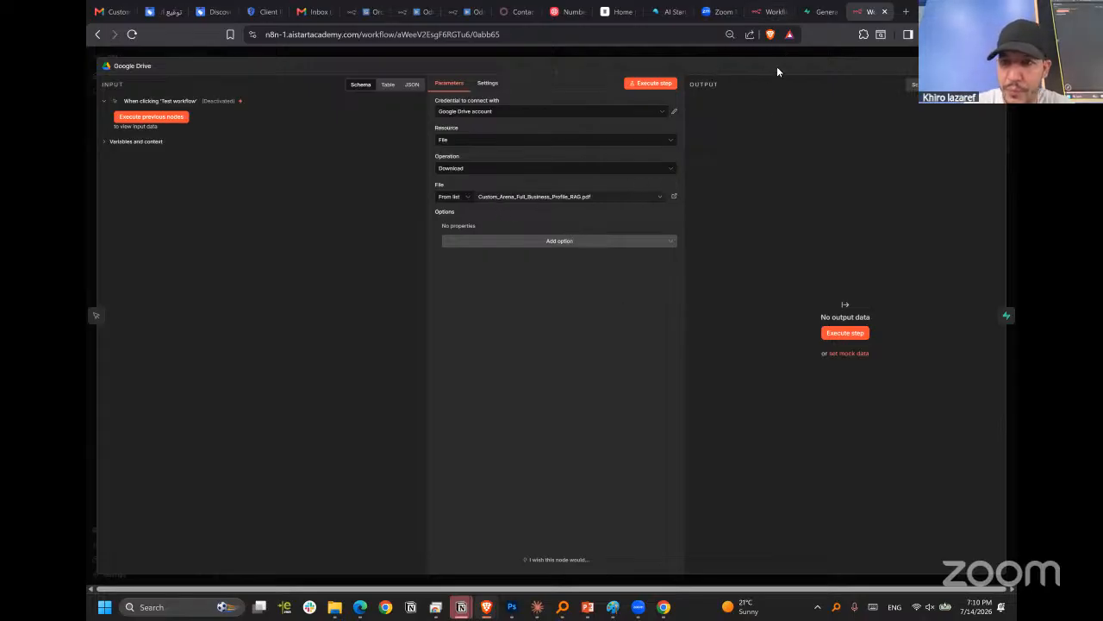
pyautogui.press('Escape')
# Send the chat message "what the services do you have for printing ?" to the RAG agent, correcting the misspelled word.
pyautogui.scroll(-5, 729, 279)
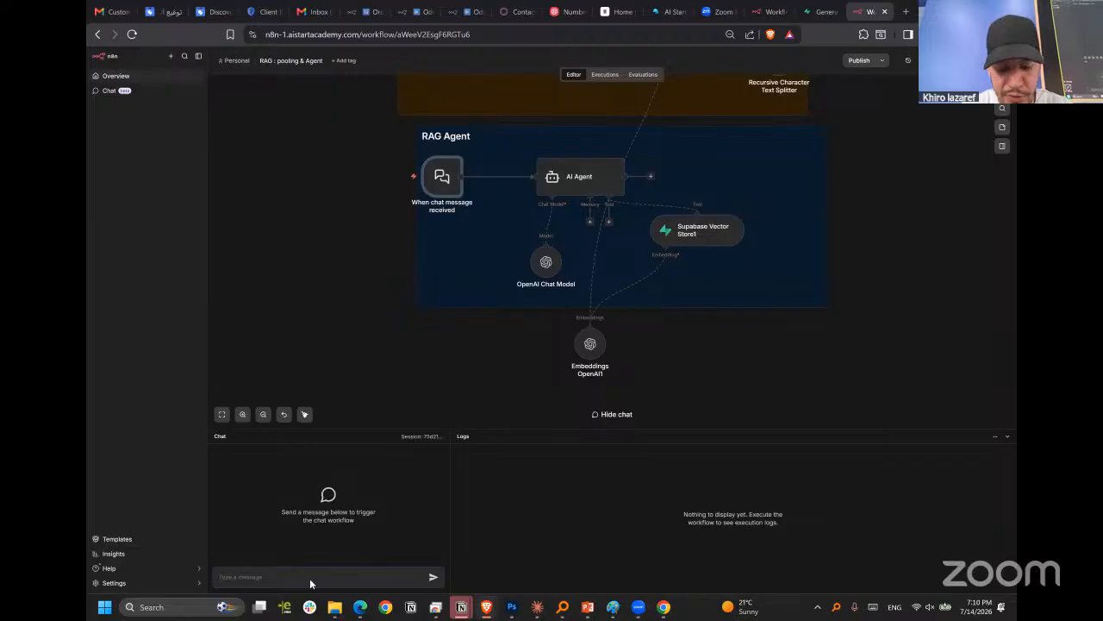
pyautogui.write('what the se')
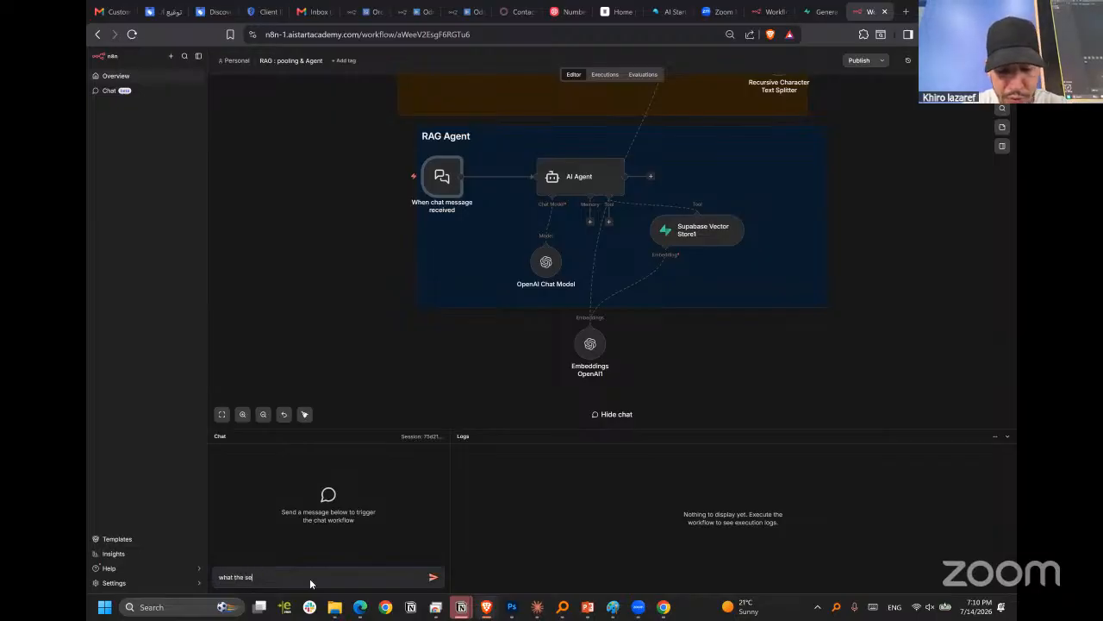
pyautogui.write('rvices ')
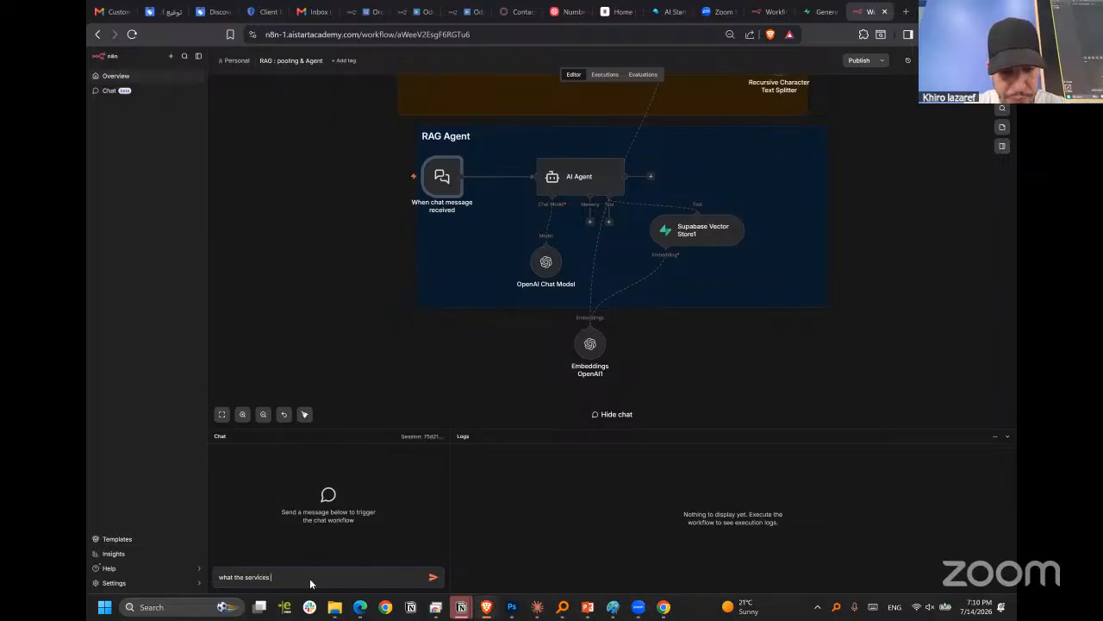
pyautogui.write('do you')
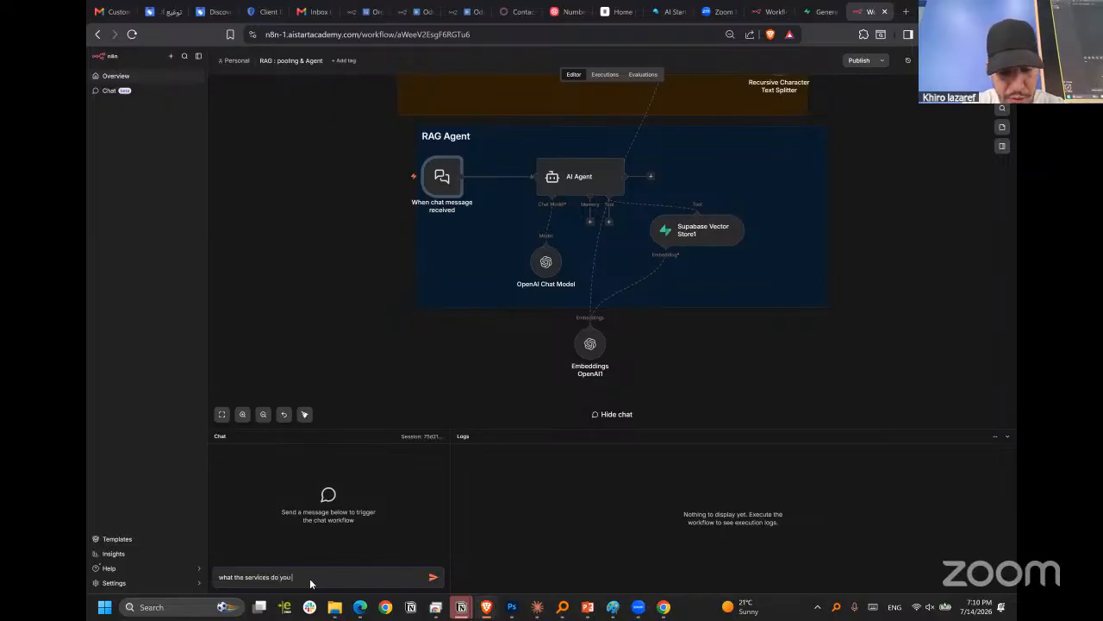
pyautogui.write(' have for printong ?')
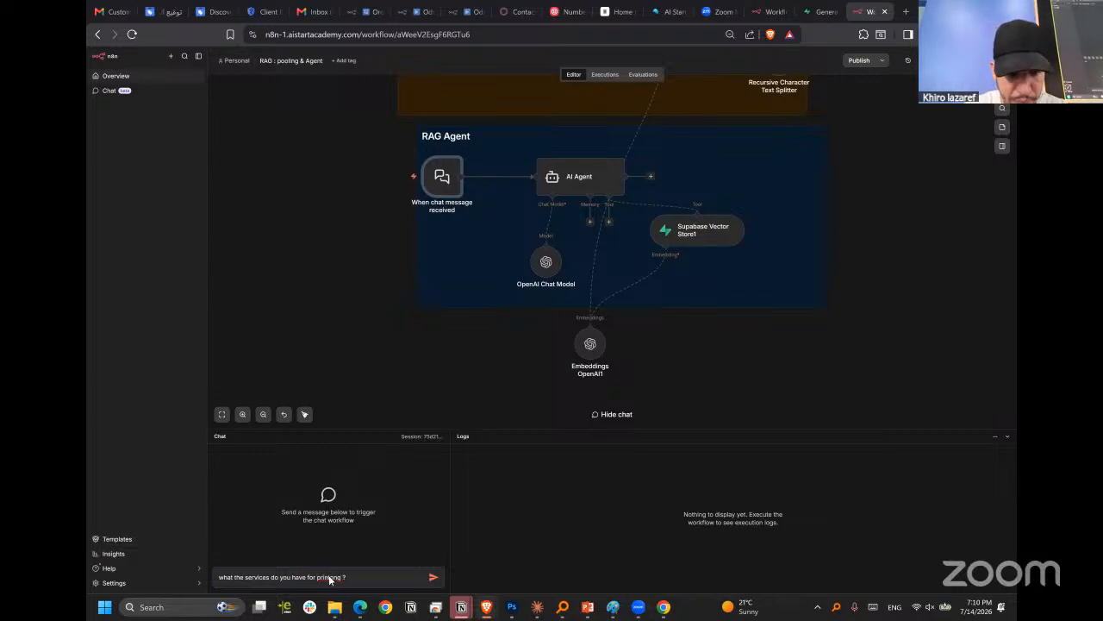
pyautogui.rightClick(330, 577)
pyautogui.click(401, 414)
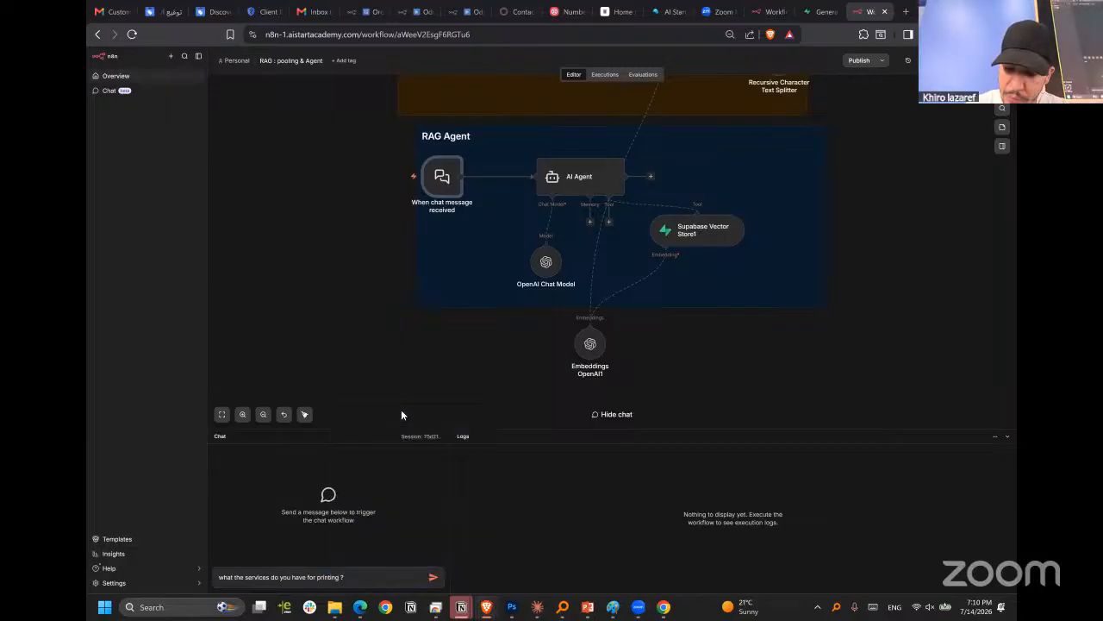
pyautogui.press('Return')
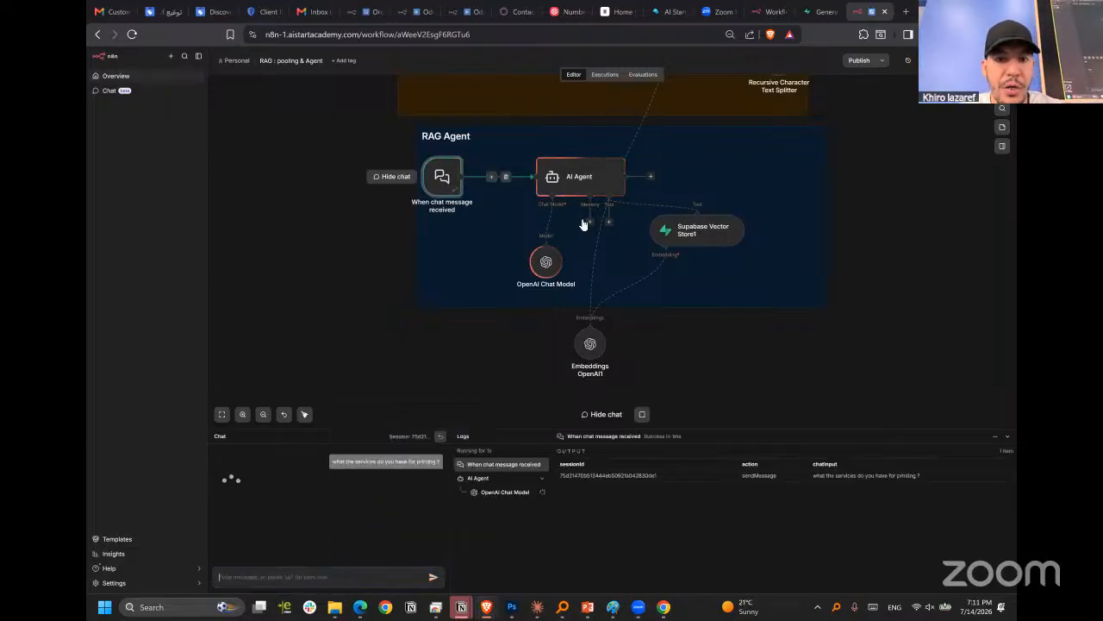
# Examine the AI Agent's output for the printing services question, including its prices, and return to the canvas.
pyautogui.scroll(2, 566, 329)
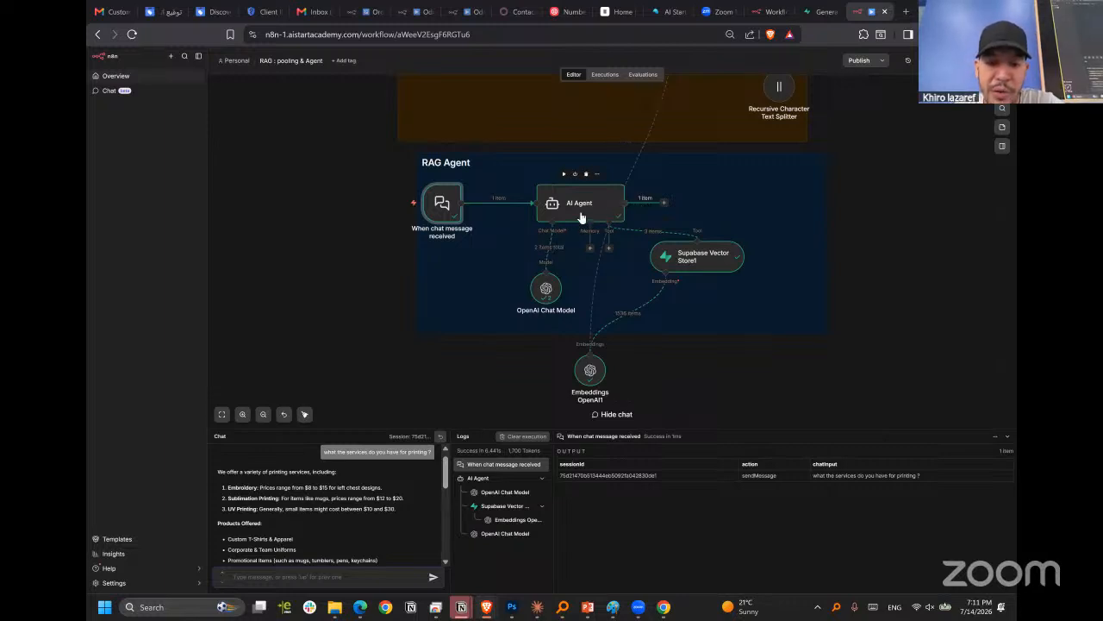
pyautogui.doubleClick(581, 216)
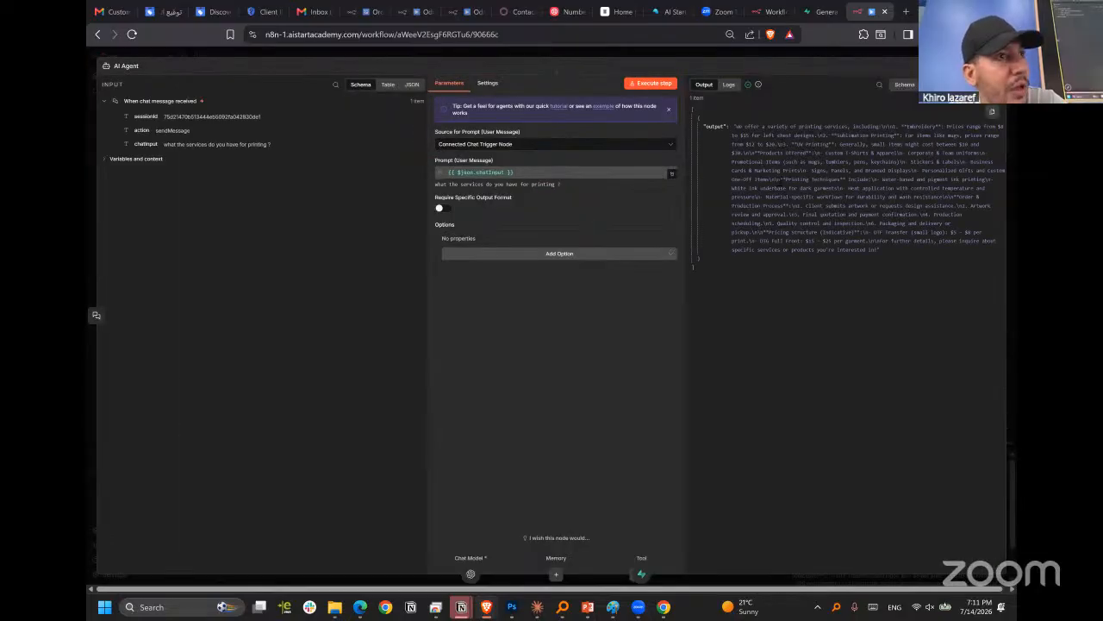
pyautogui.scroll(5, 825, 167)
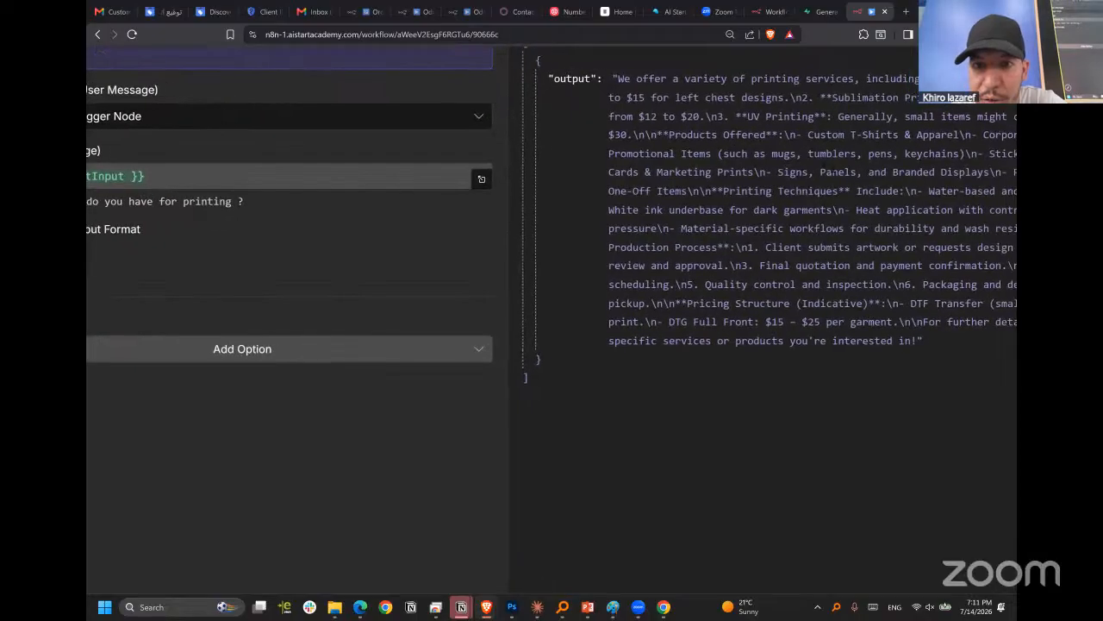
pyautogui.hscroll(3, 833, 172)
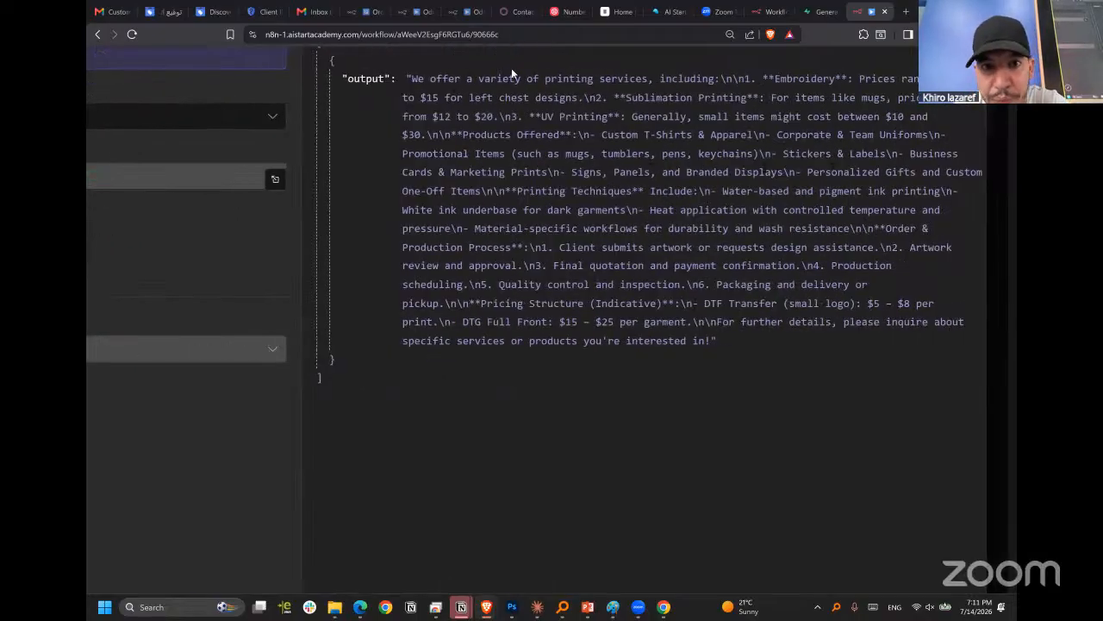
pyautogui.moveTo(467, 78); pyautogui.dragTo(647, 79)
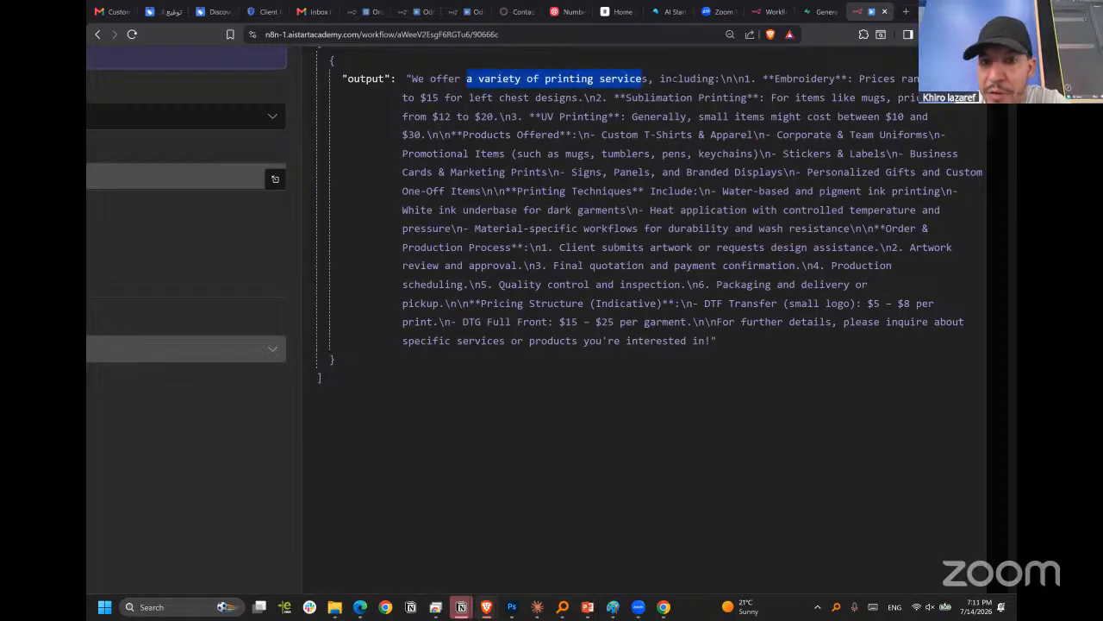
pyautogui.moveTo(872, 78); pyautogui.dragTo(543, 98)
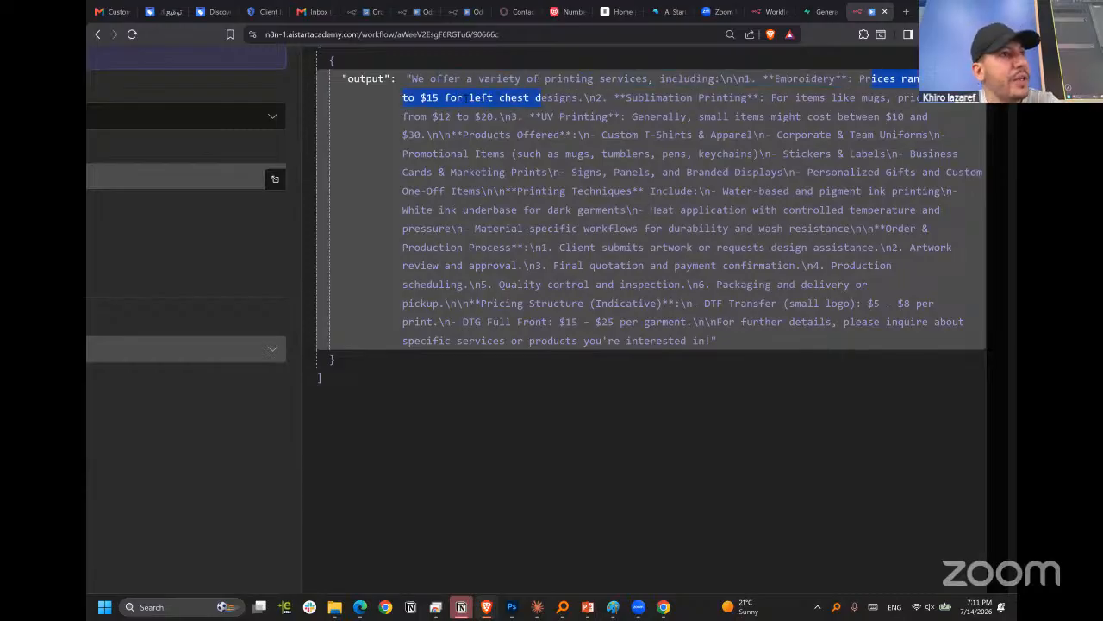
pyautogui.click(537, 152)
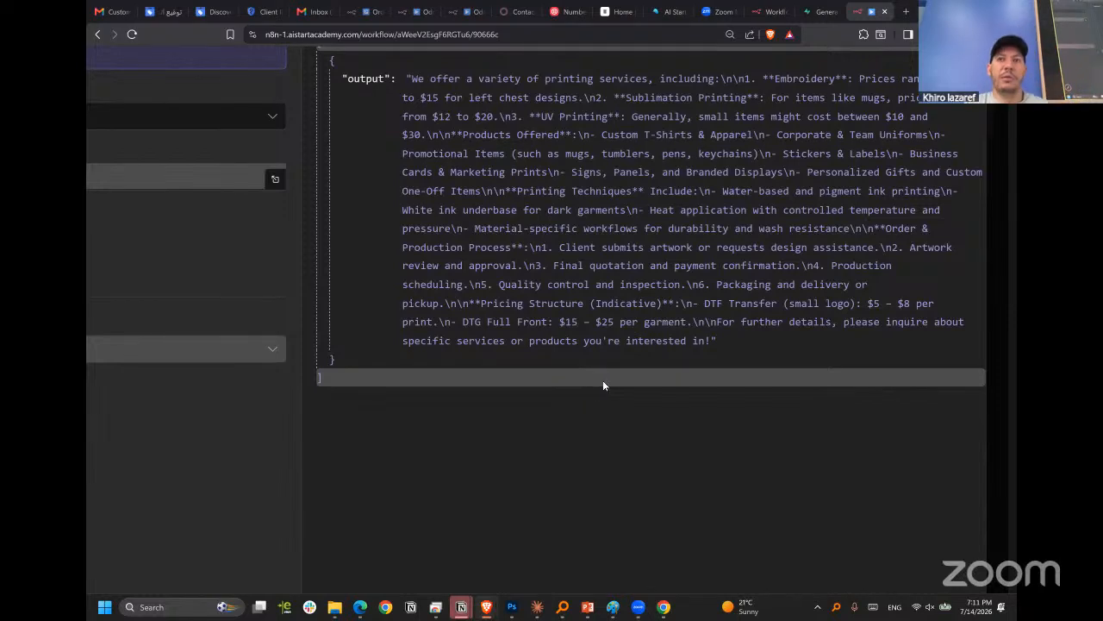
pyautogui.scroll(2, 594, 443)
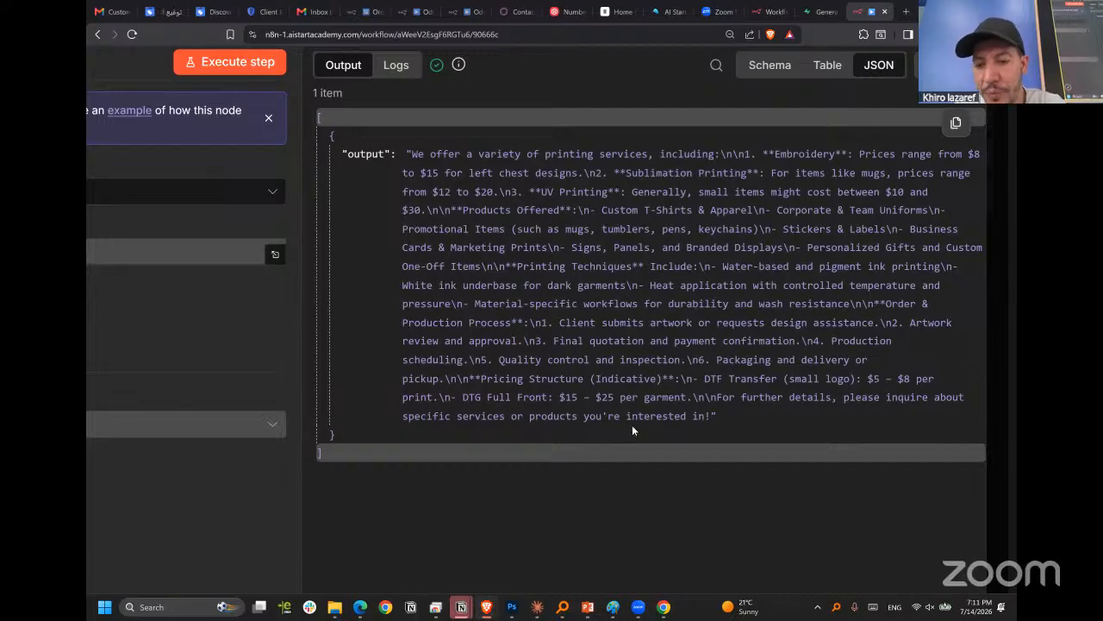
pyautogui.scroll(-1, 632, 425)
pyautogui.scroll(1, 785, 395)
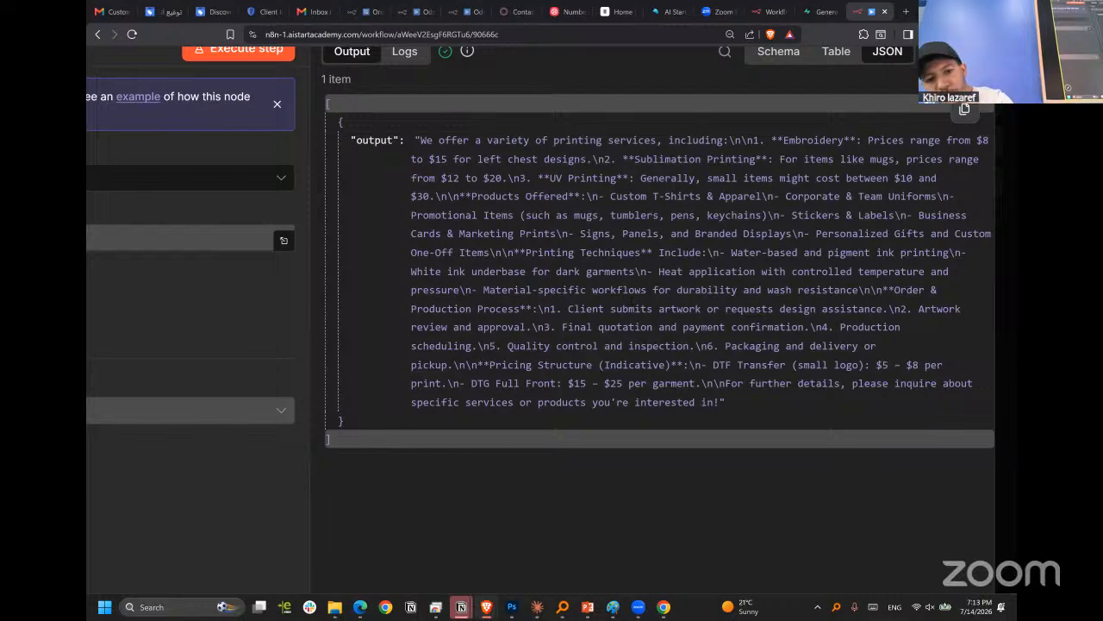
pyautogui.scroll(-3, 621, 307)
pyautogui.scroll(4, 621, 307)
pyautogui.click(598, 73)
# Reopen the AI Agent node and inspect how its user message prompt resolves from the chat input.
pyautogui.scroll(-1, 658, 239)
pyautogui.scroll(-2, 661, 247)
pyautogui.scroll(-2, 664, 253)
pyautogui.scroll(4, 422, 268)
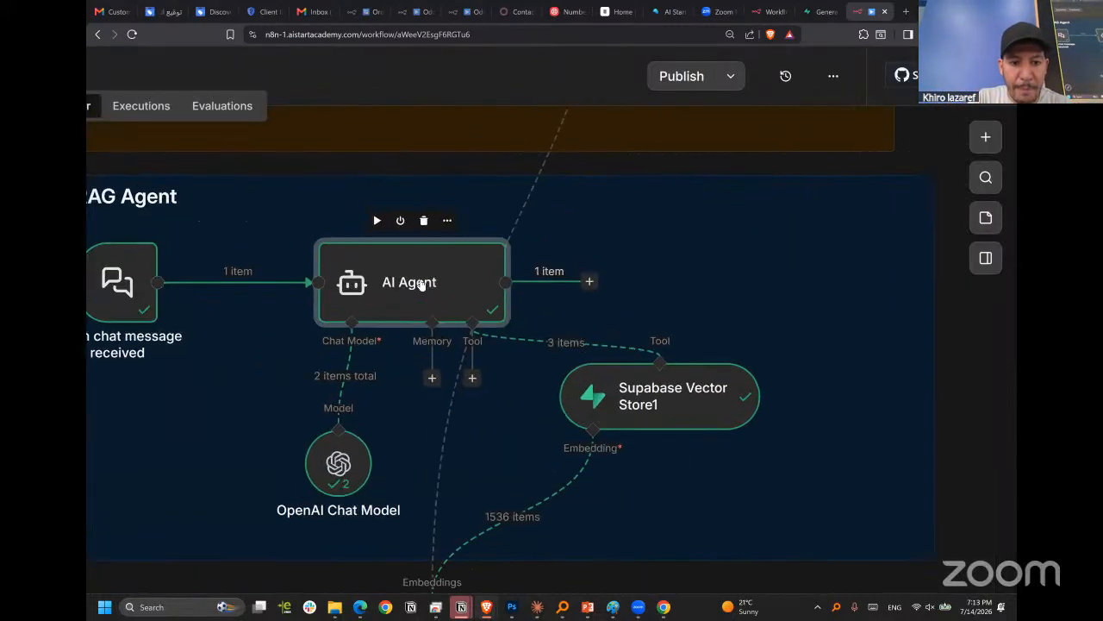
pyautogui.doubleClick(390, 307)
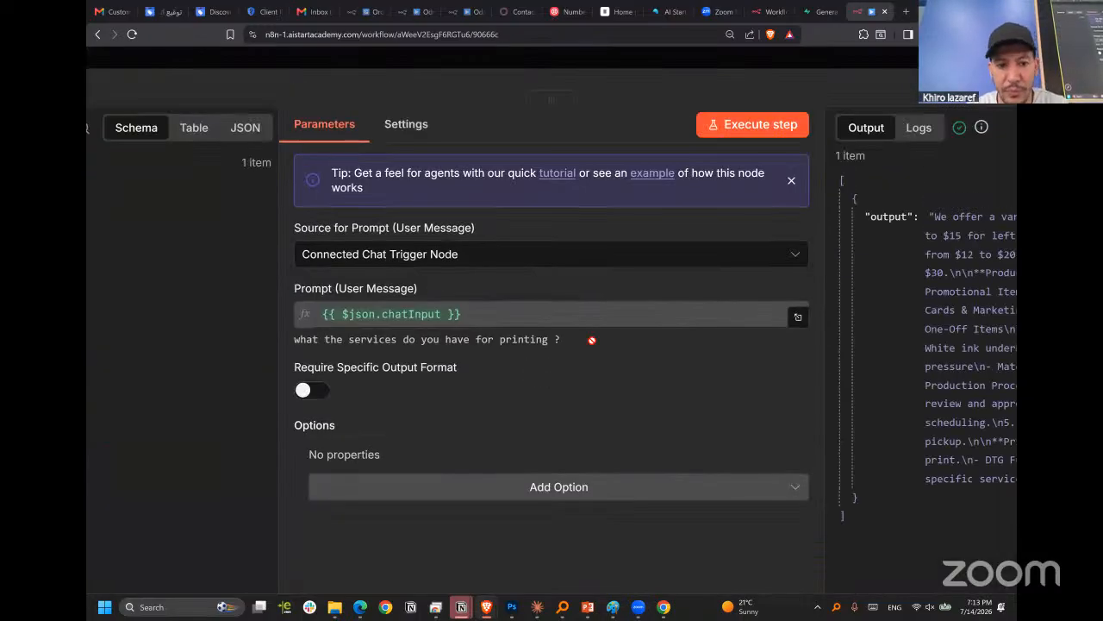
pyautogui.hscroll(1, 591, 341)
pyautogui.scroll(-3, 591, 341)
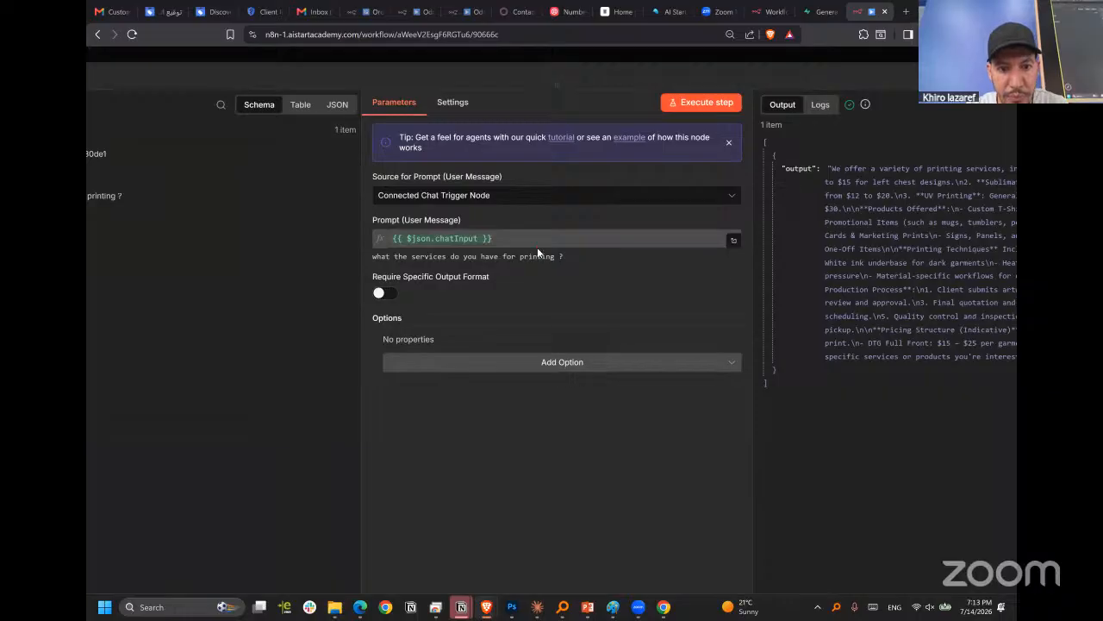
pyautogui.hscroll(-1, 442, 256)
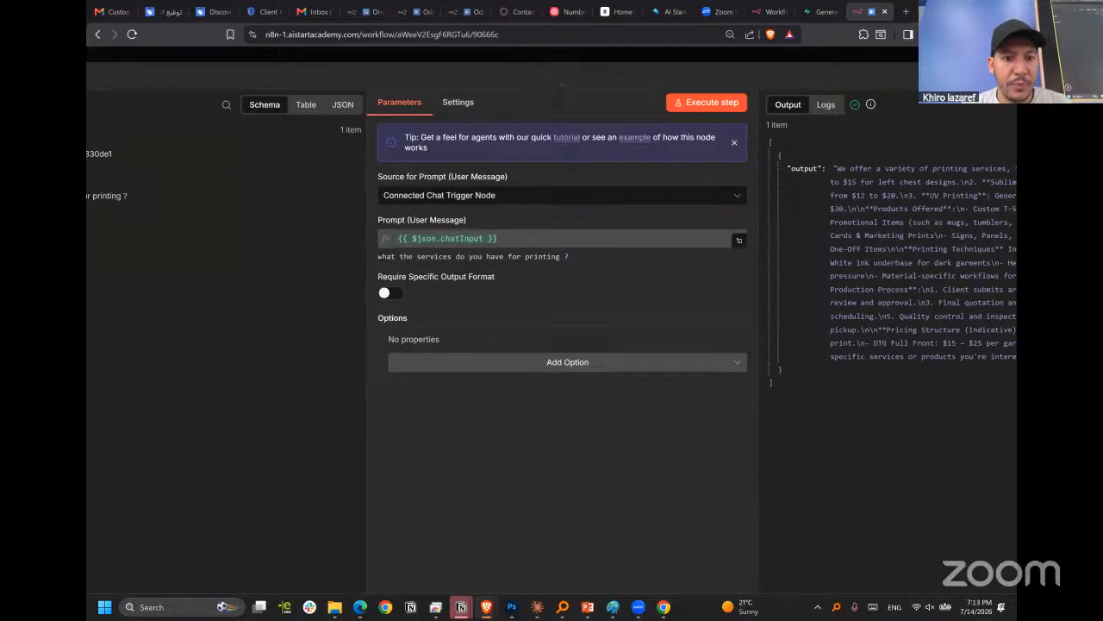
pyautogui.scroll(-3, 357, 265)
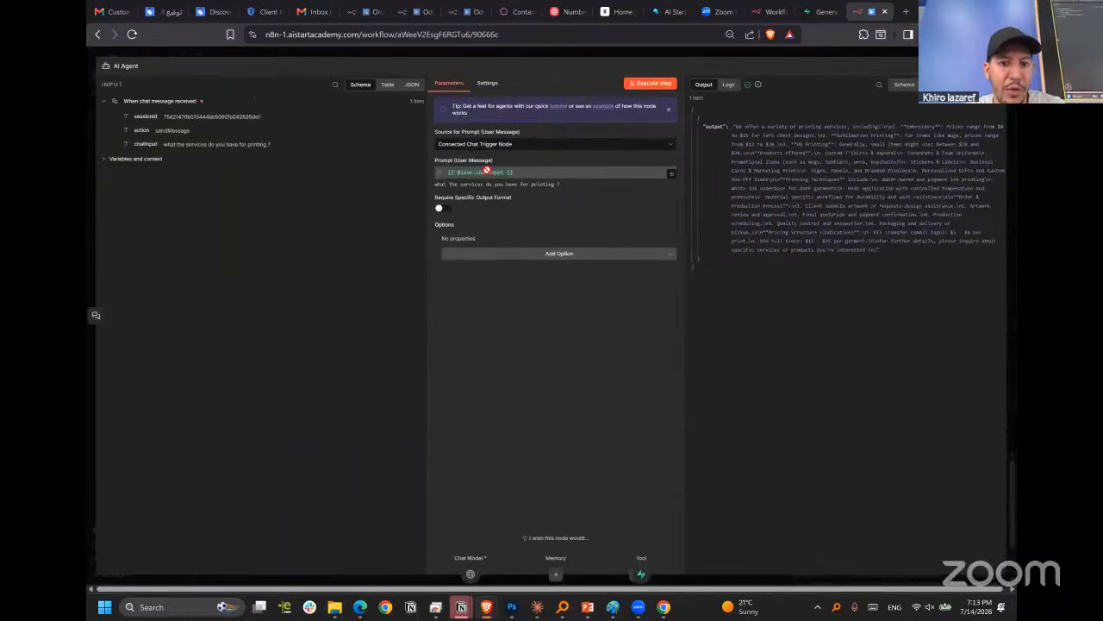
pyautogui.click(487, 171)
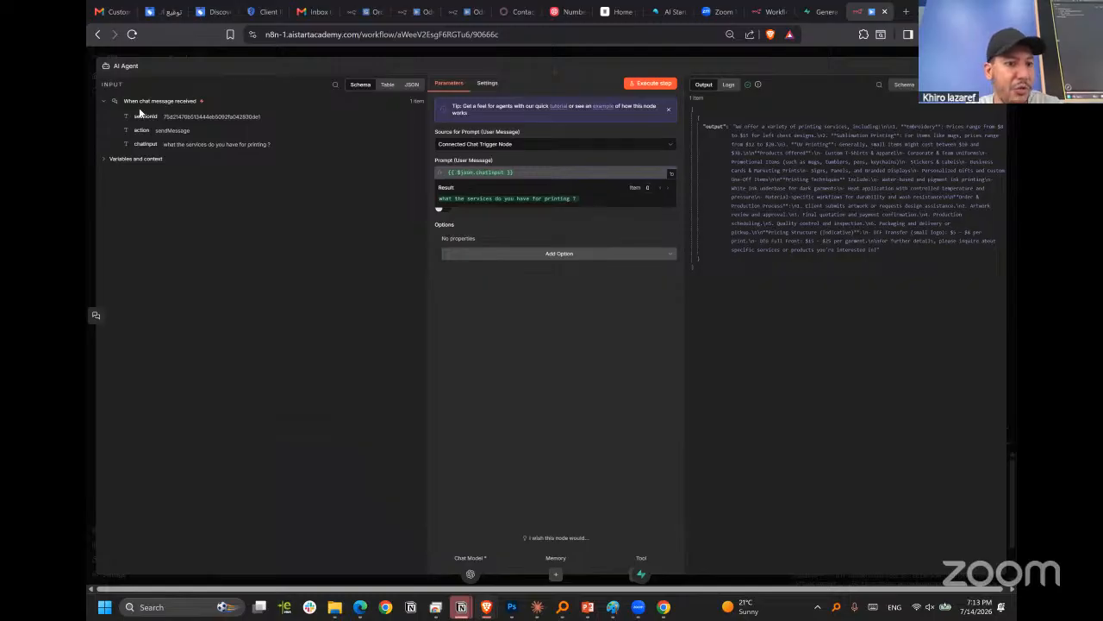
pyautogui.click(494, 366)
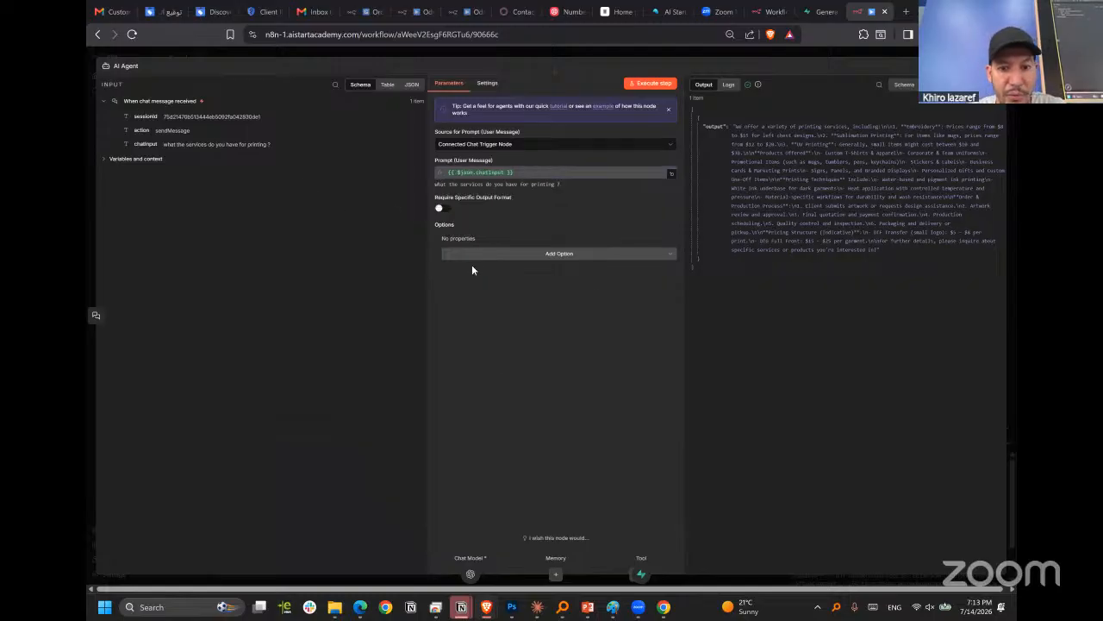
# Add a System Message option to the AI Agent and extend its default text with ", answer the client needs".
pyautogui.click(565, 254)
pyautogui.click(519, 276)
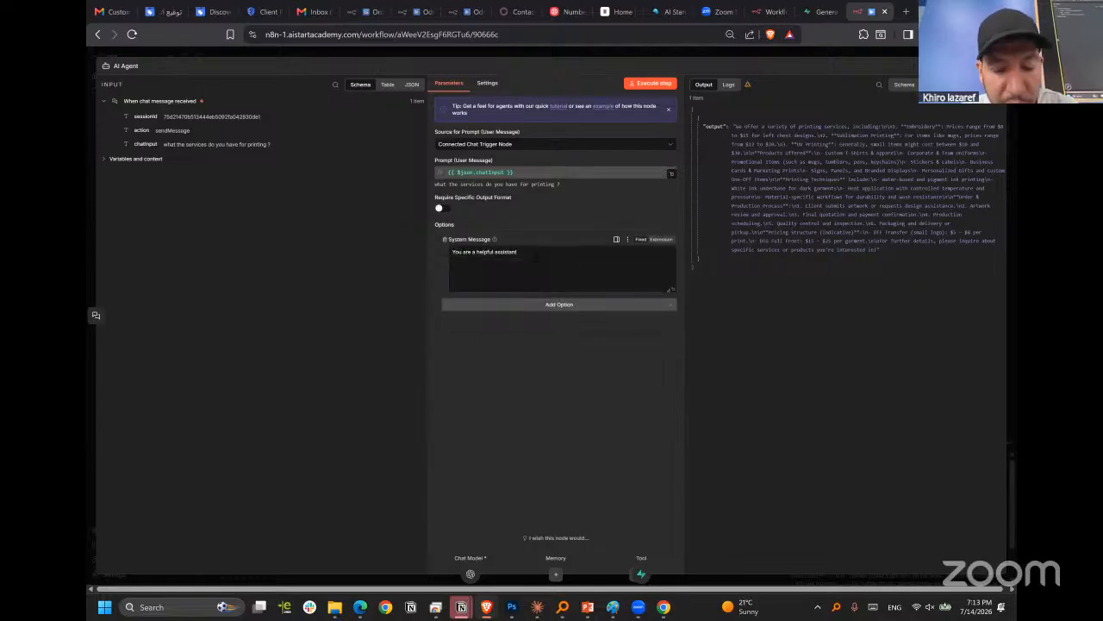
pyautogui.write('answer')
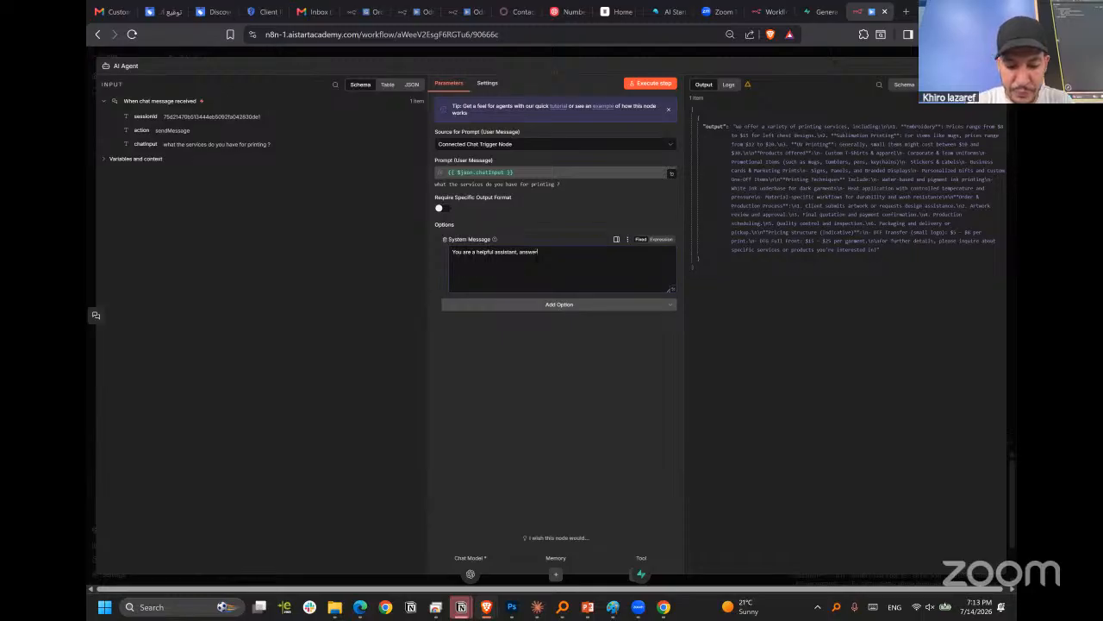
pyautogui.write(' the cl')
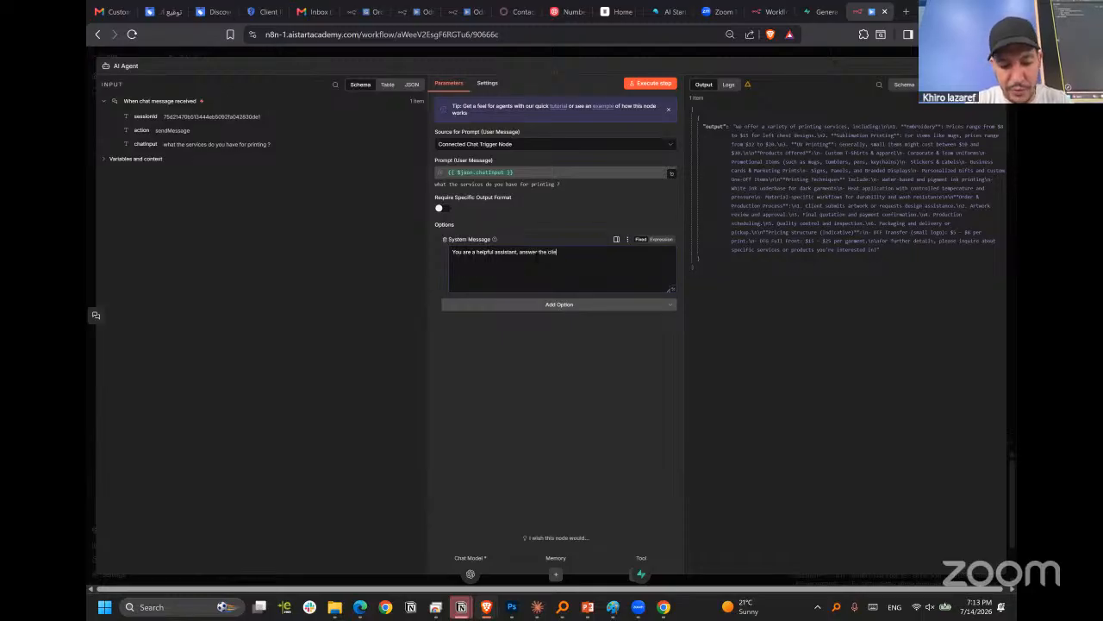
pyautogui.write('ient needs')
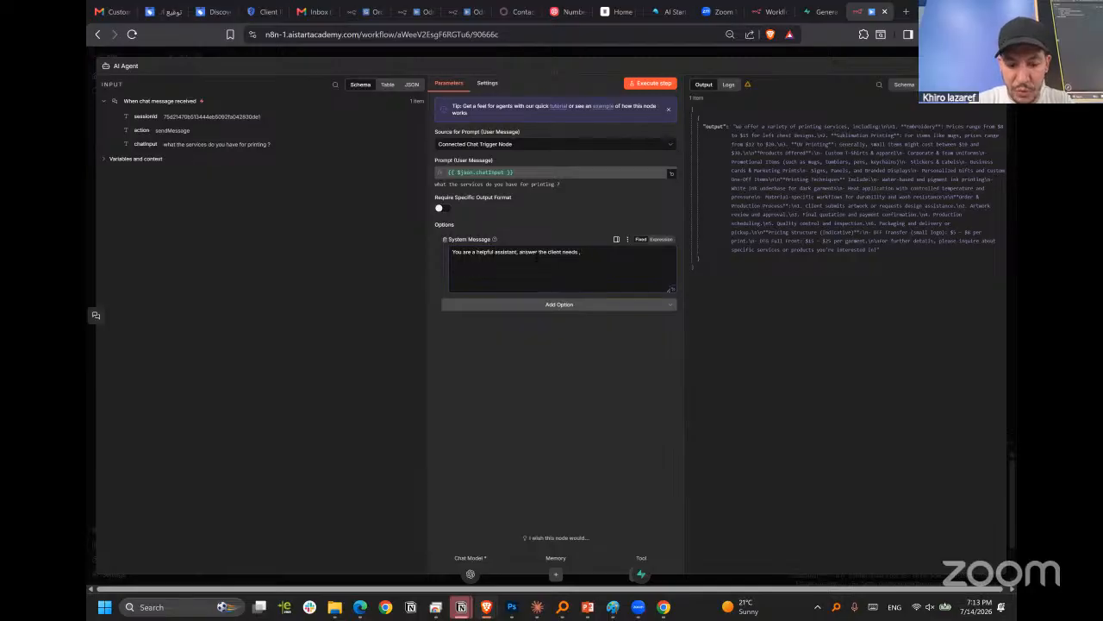
# Append ", use the supabase tool to retrieve any information related to the business" to the AI Agent's system message and return to the canvas.
pyautogui.write(', use the')
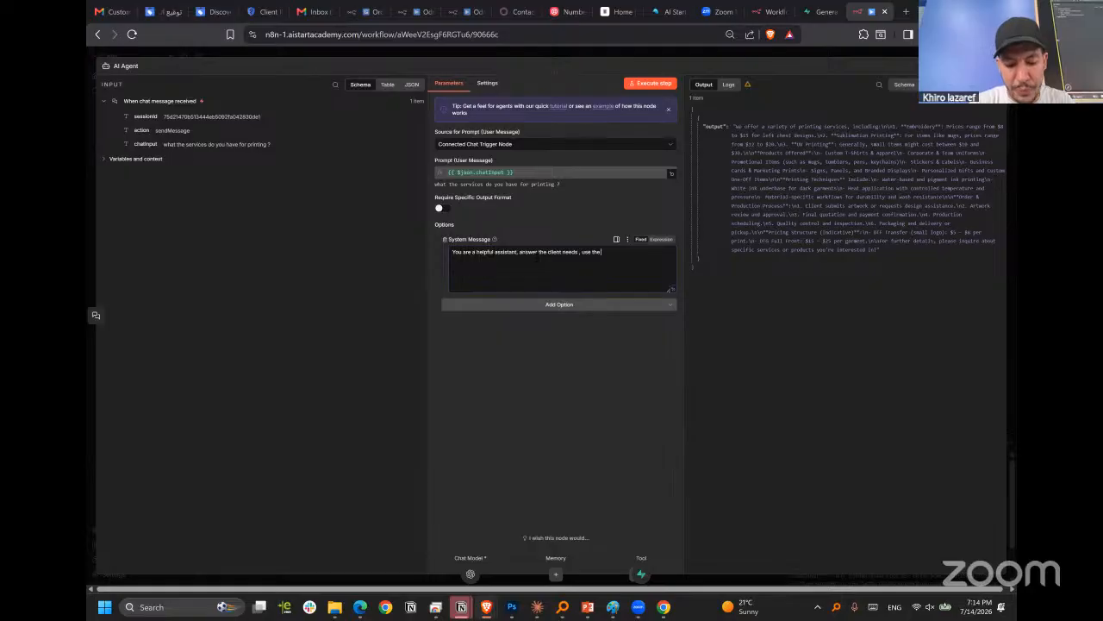
pyautogui.write(' support')
pyautogui.write('se')
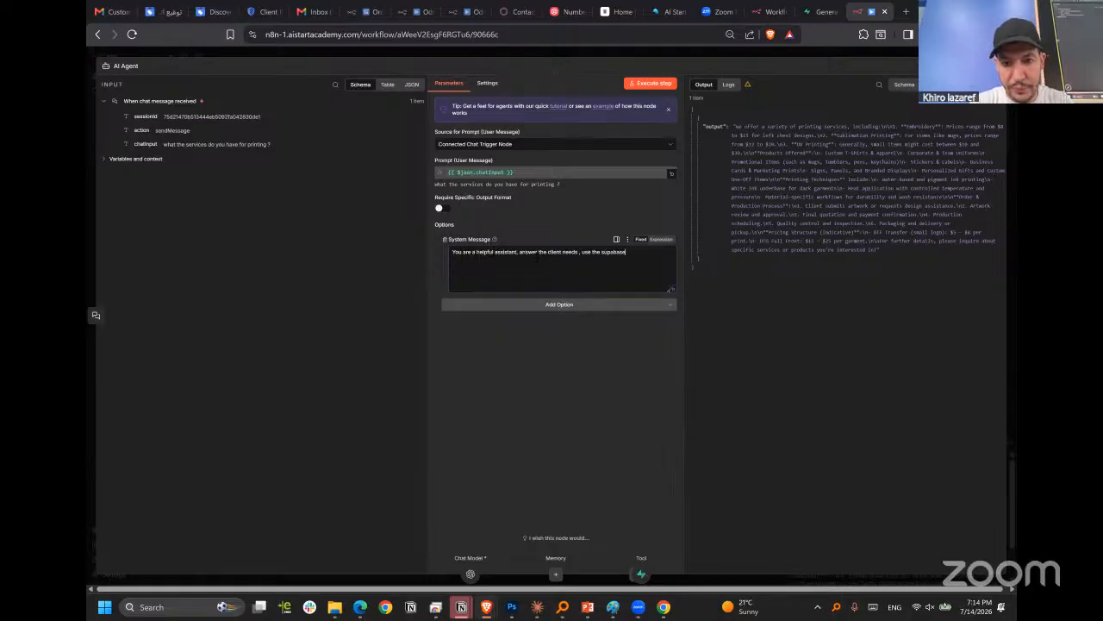
pyautogui.write(' too')
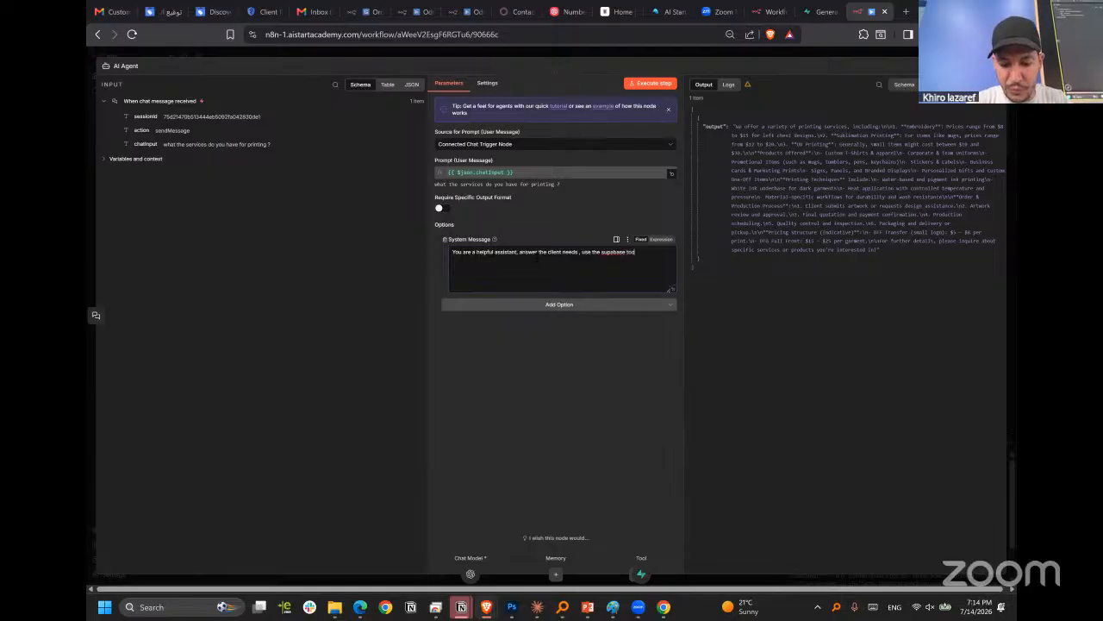
pyautogui.write('l to')
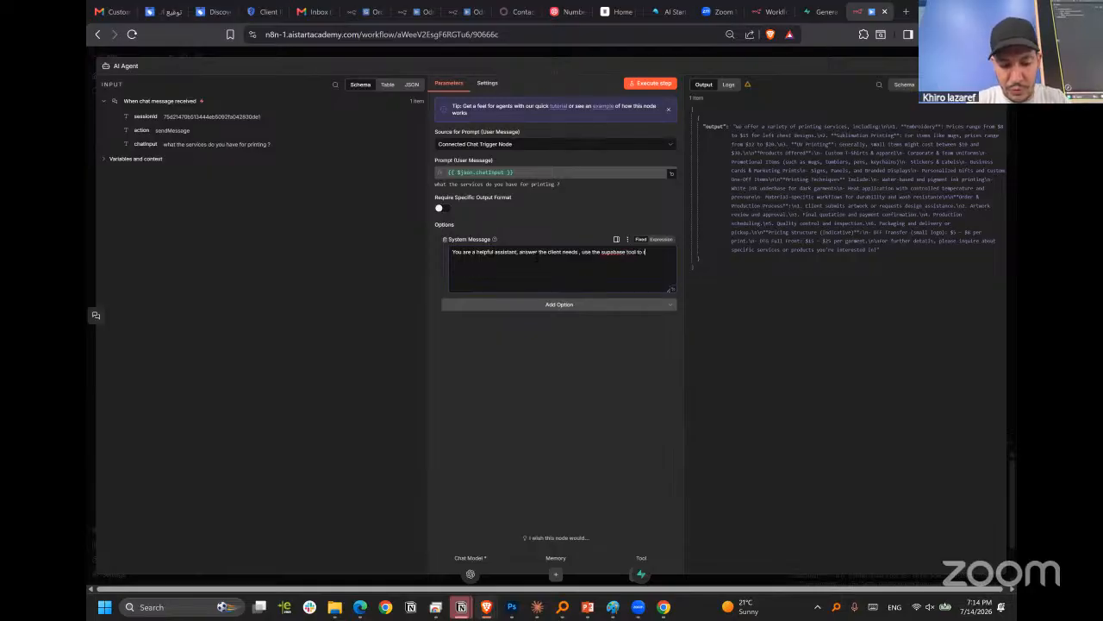
pyautogui.write(' retrieve any info')
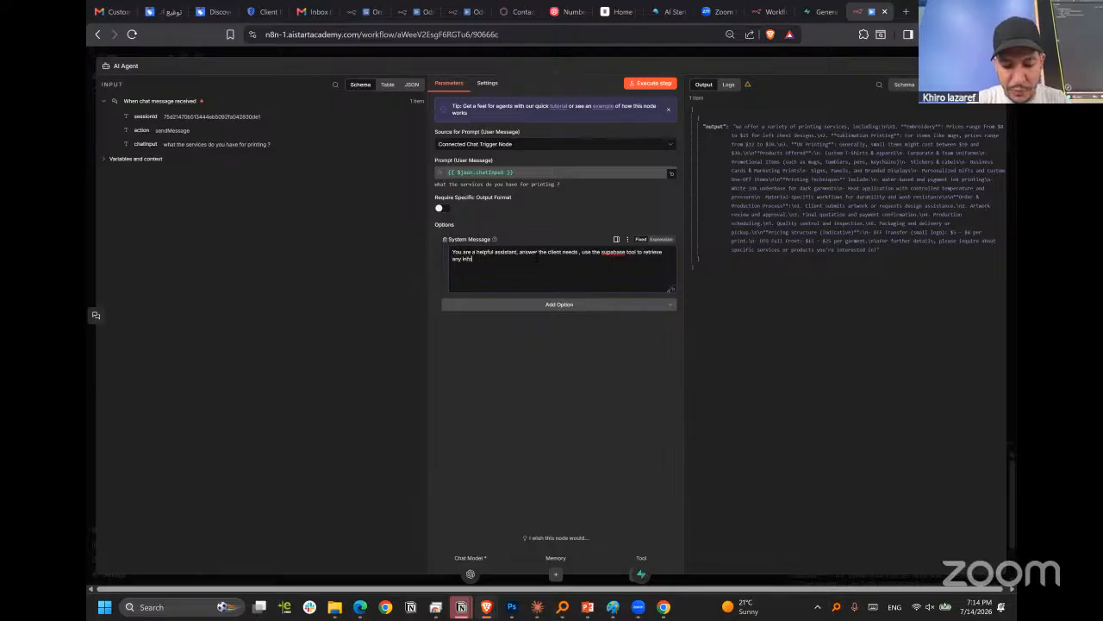
pyautogui.write('rmation related to')
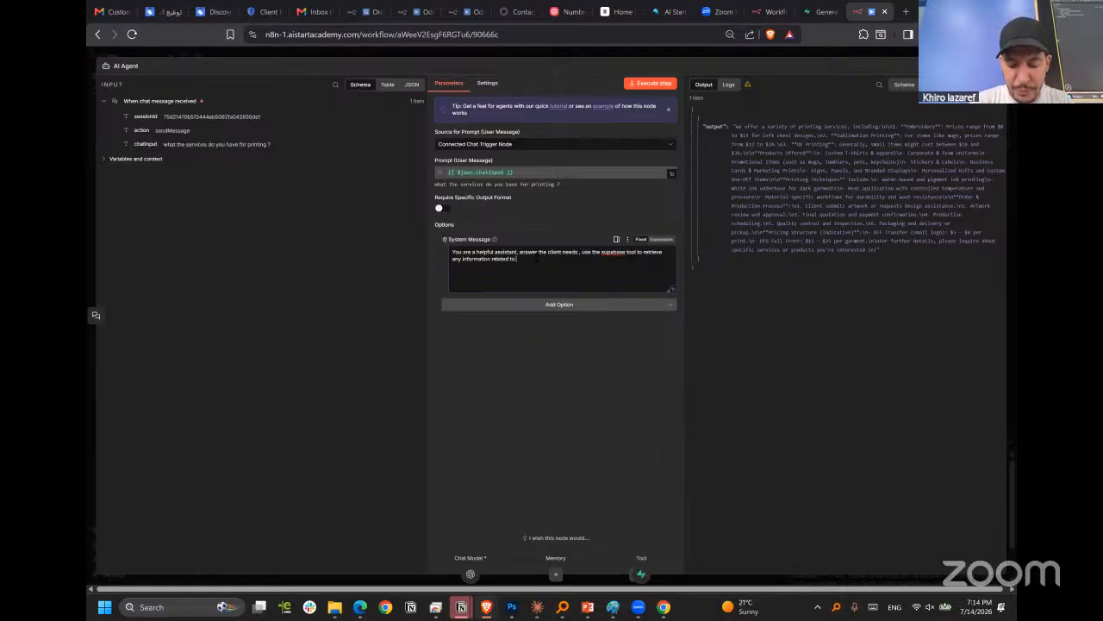
pyautogui.write(' the business')
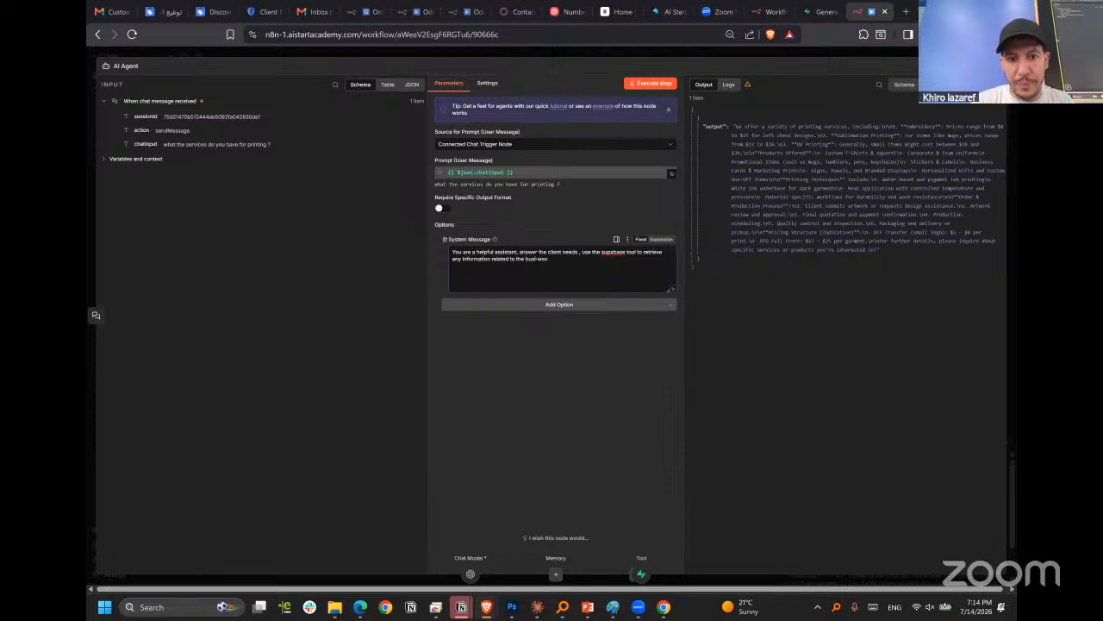
pyautogui.click(704, 52)
# Move the Embeddings OpenAI1 node up into the RAG Agent area and nudge Supabase Vector Store1 slightly aside.
pyautogui.scroll(2, 694, 267)
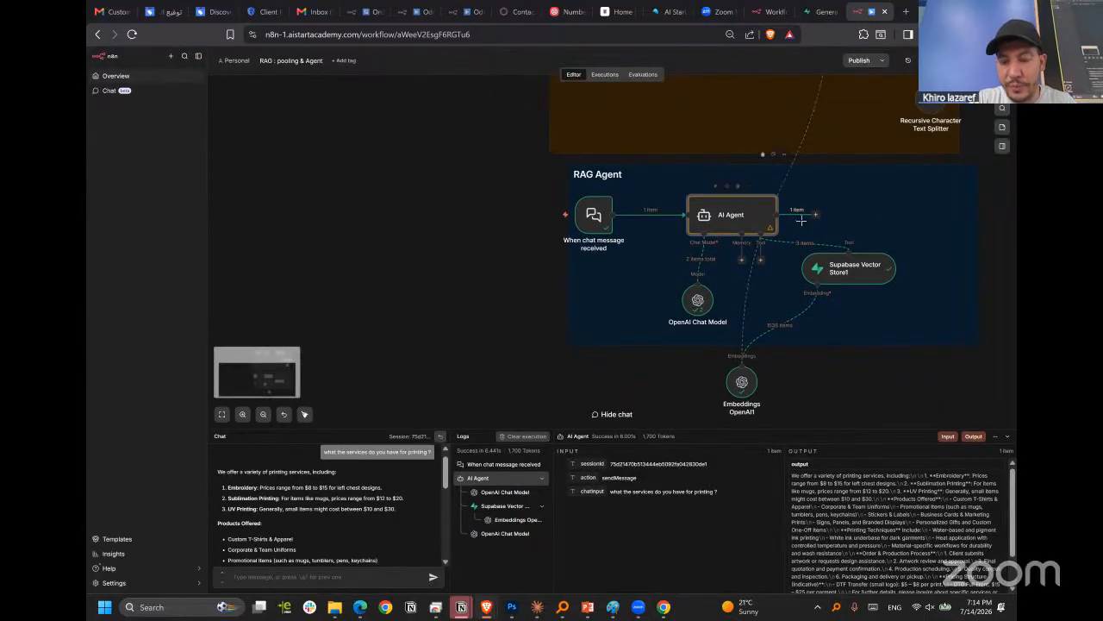
pyautogui.scroll(-1, 800, 227)
pyautogui.scroll(3, 798, 226)
pyautogui.scroll(-1, 698, 322)
pyautogui.scroll(-3, 697, 319)
pyautogui.moveTo(708, 367); pyautogui.dragTo(725, 320)
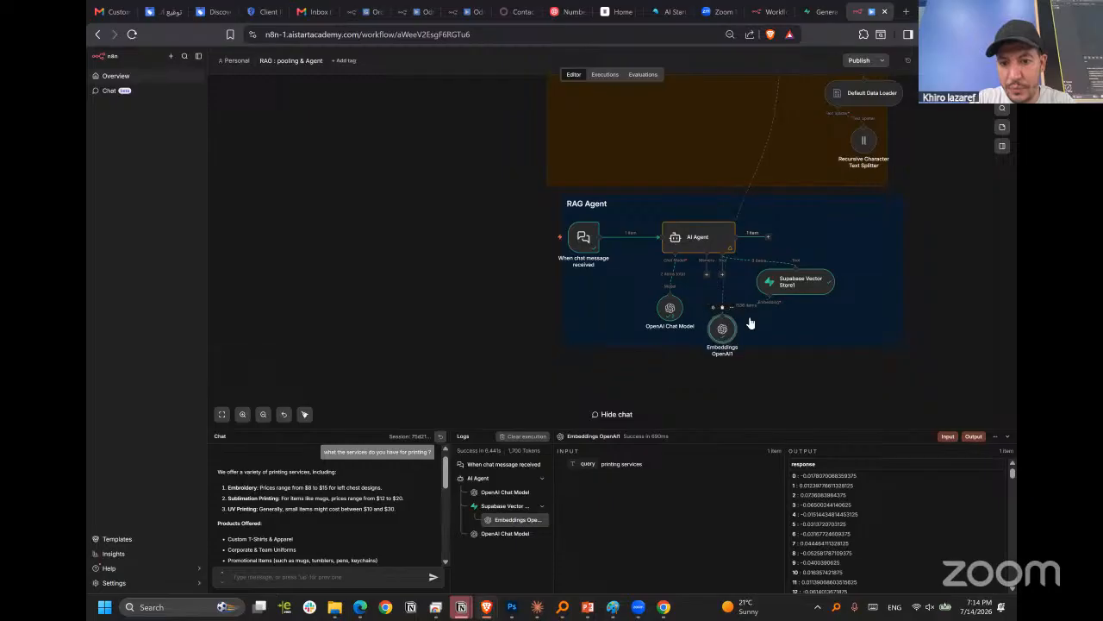
pyautogui.moveTo(794, 280); pyautogui.dragTo(800, 281)
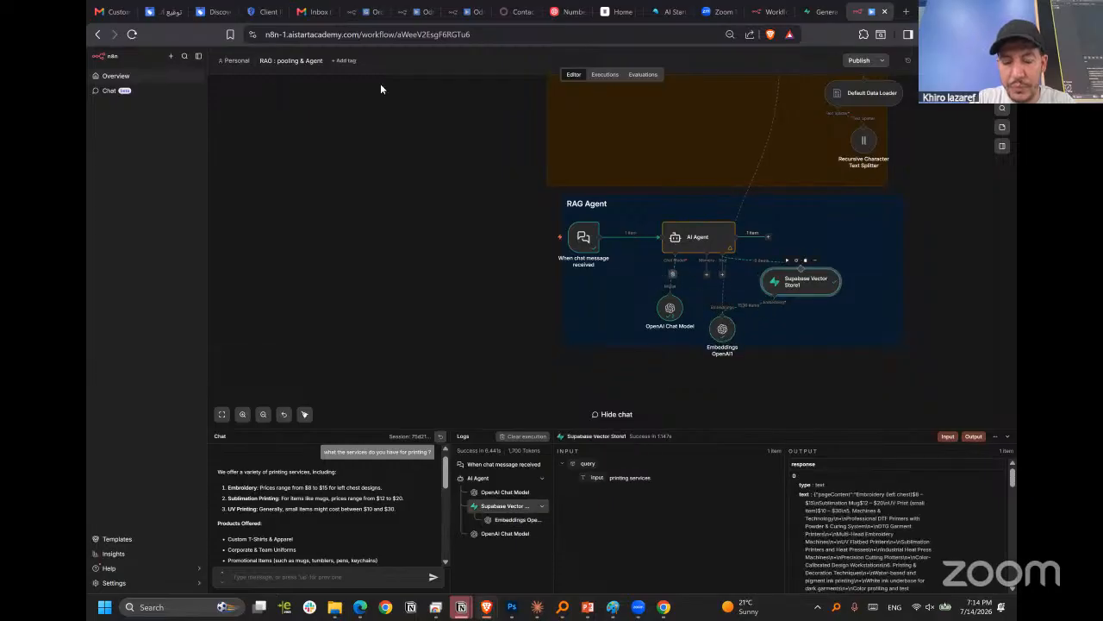
# Resend the previous chat message "what the services do you have for printing ?" to the RAG agent.
pyautogui.tripleClick(387, 451)
pyautogui.hotkey('ctrl', 'c')
pyautogui.click(366, 576)
pyautogui.hotkey('ctrl', 'v')
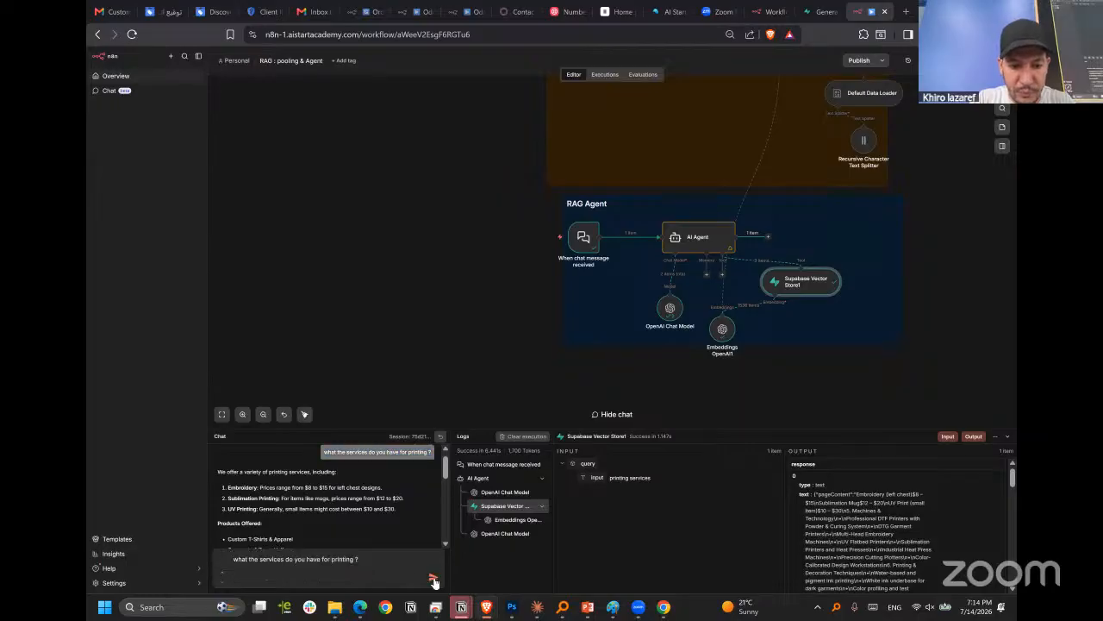
pyautogui.click(433, 576)
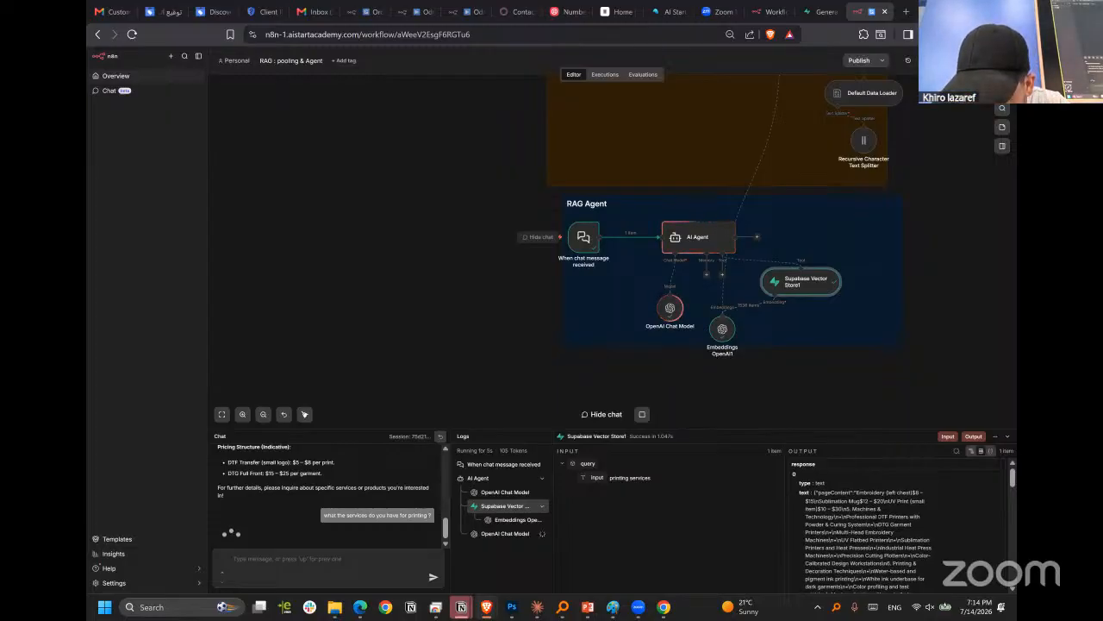
# Examine the run's Supabase Vector Store and final OpenAI Chat Model logs, plus the AI Agent node's output.
pyautogui.scroll(-5, 882, 496)
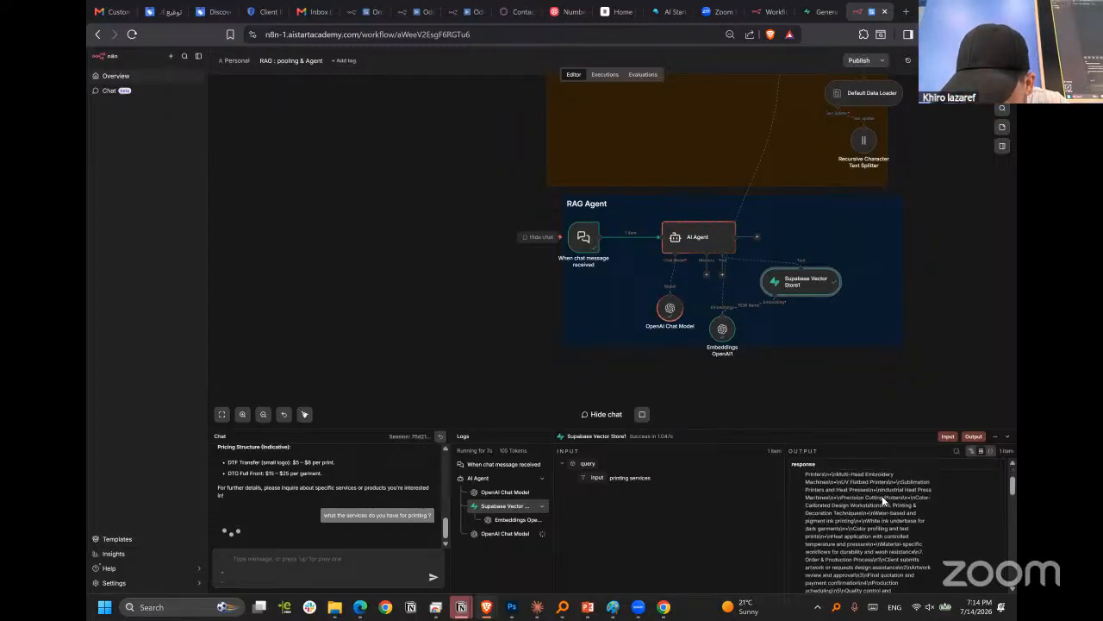
pyautogui.scroll(-5, 882, 495)
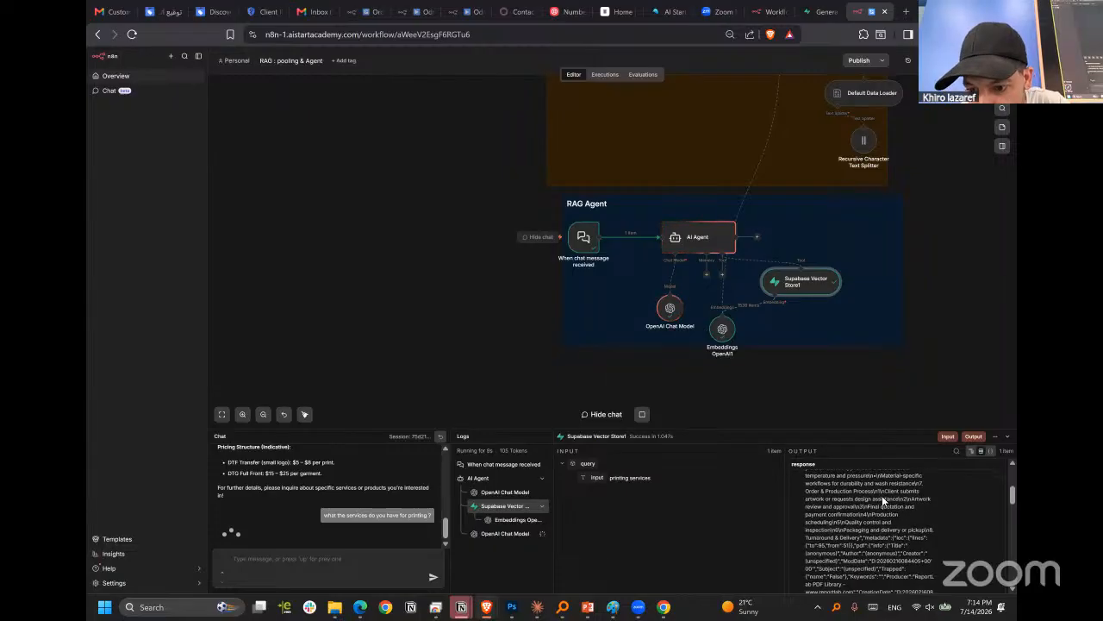
pyautogui.click(497, 536)
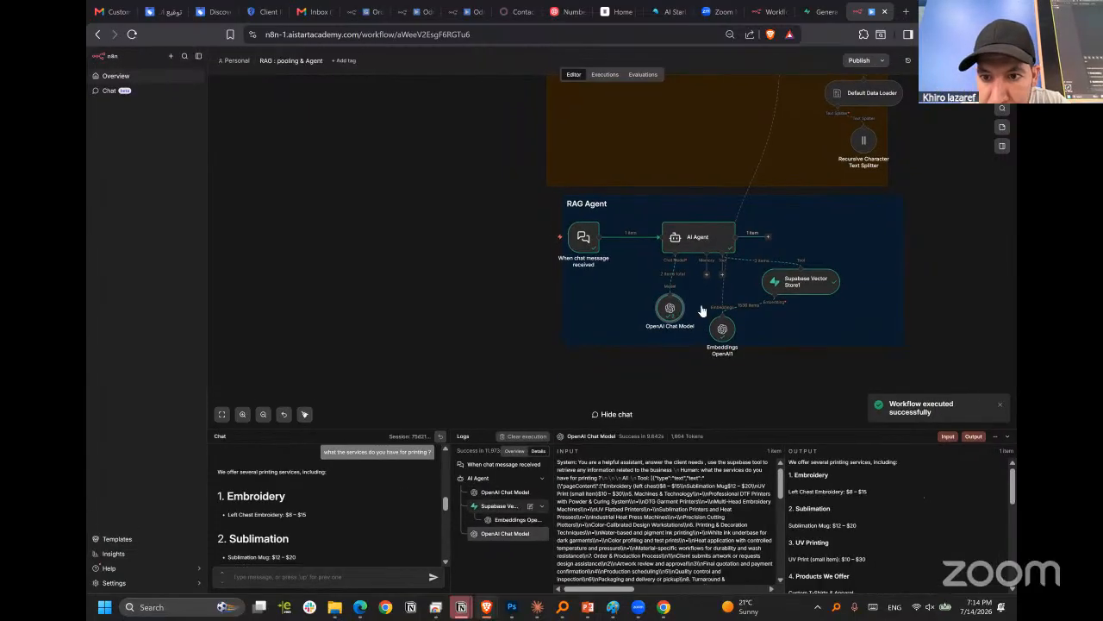
pyautogui.doubleClick(701, 241)
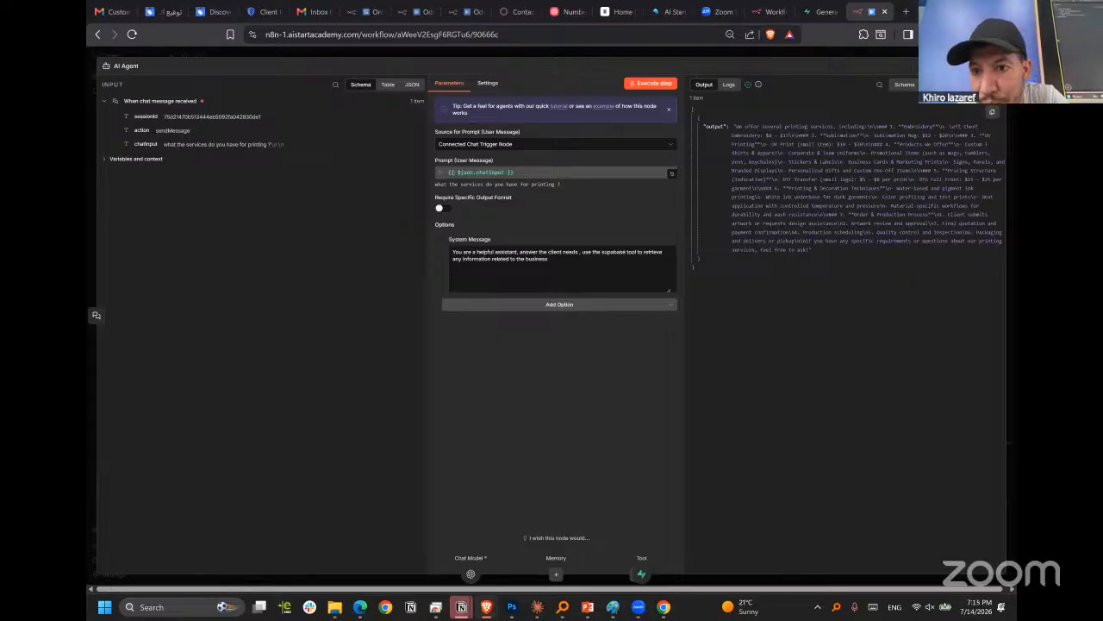
pyautogui.hscroll(1, 552, 316)
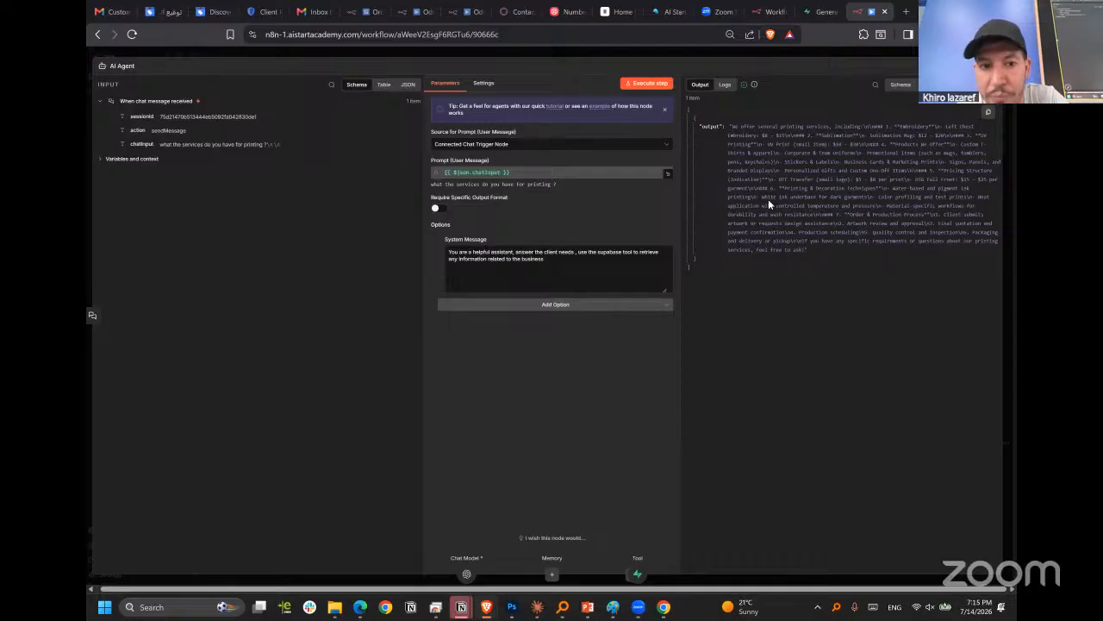
pyautogui.click(749, 55)
# Open the Supabase Vector Store1 tool's settings and highlight its full description text for review.
pyautogui.click(808, 285)
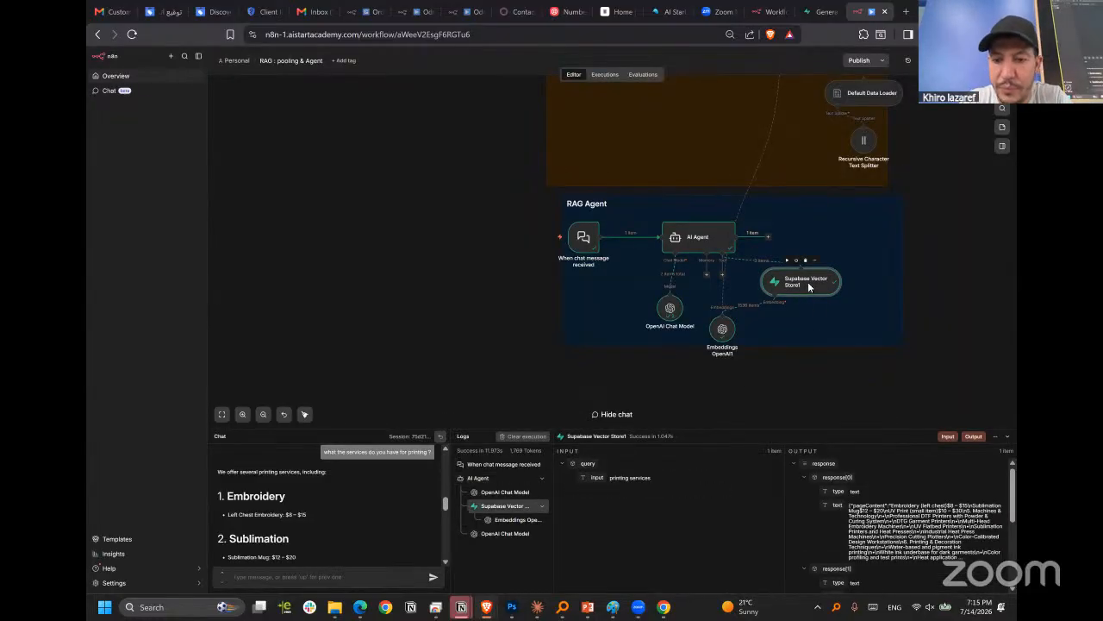
pyautogui.doubleClick(809, 285)
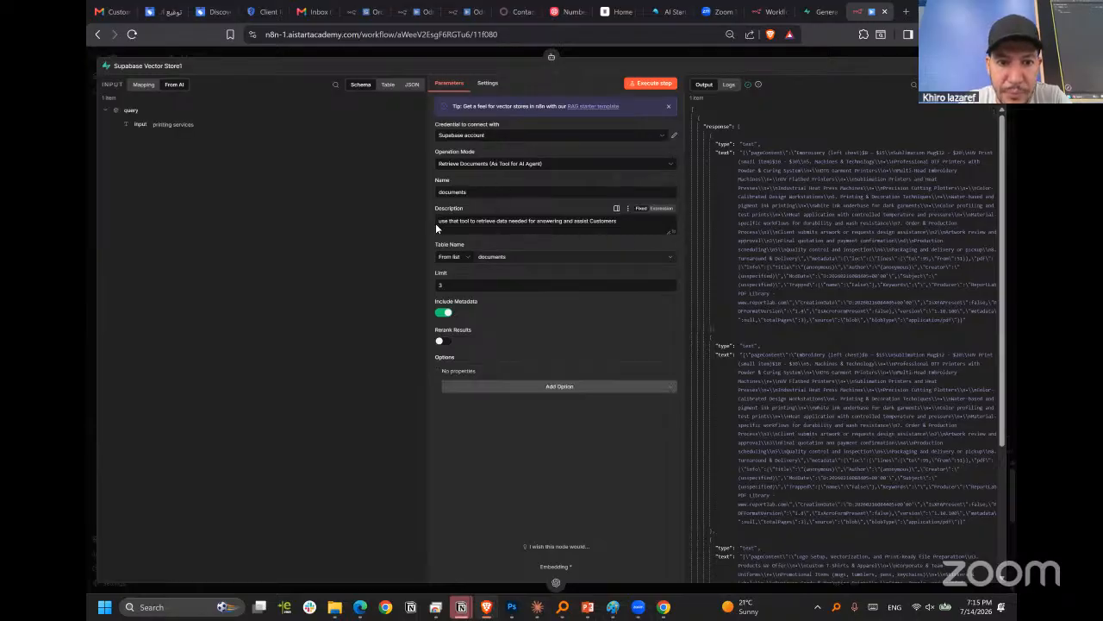
pyautogui.tripleClick(518, 221)
pyautogui.click(518, 222)
pyautogui.doubleClick(518, 221)
pyautogui.tripleClick(518, 221)
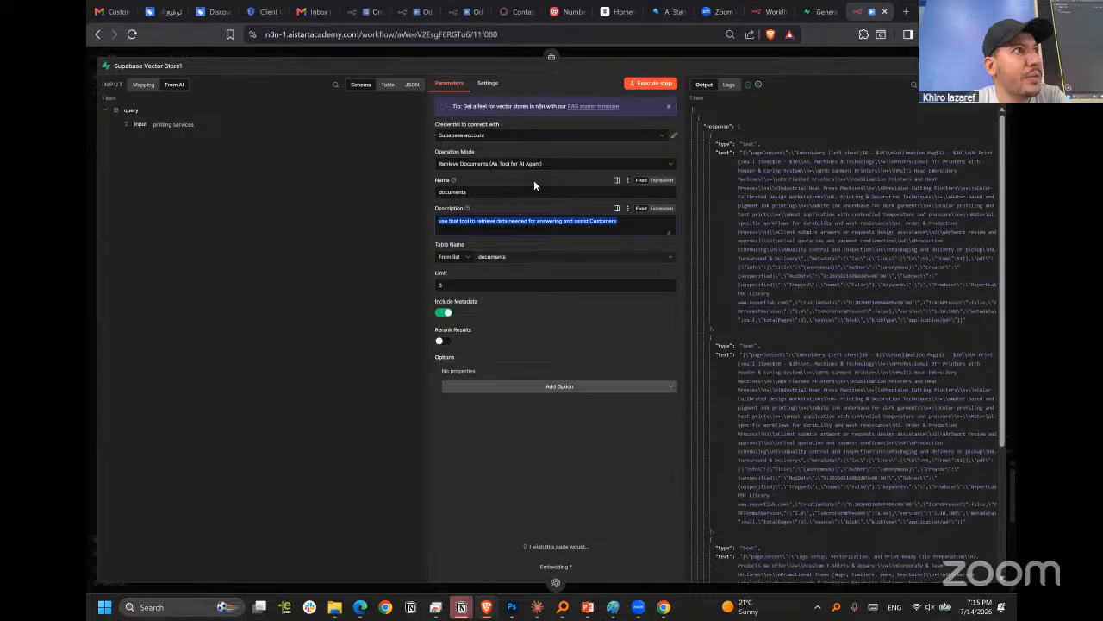
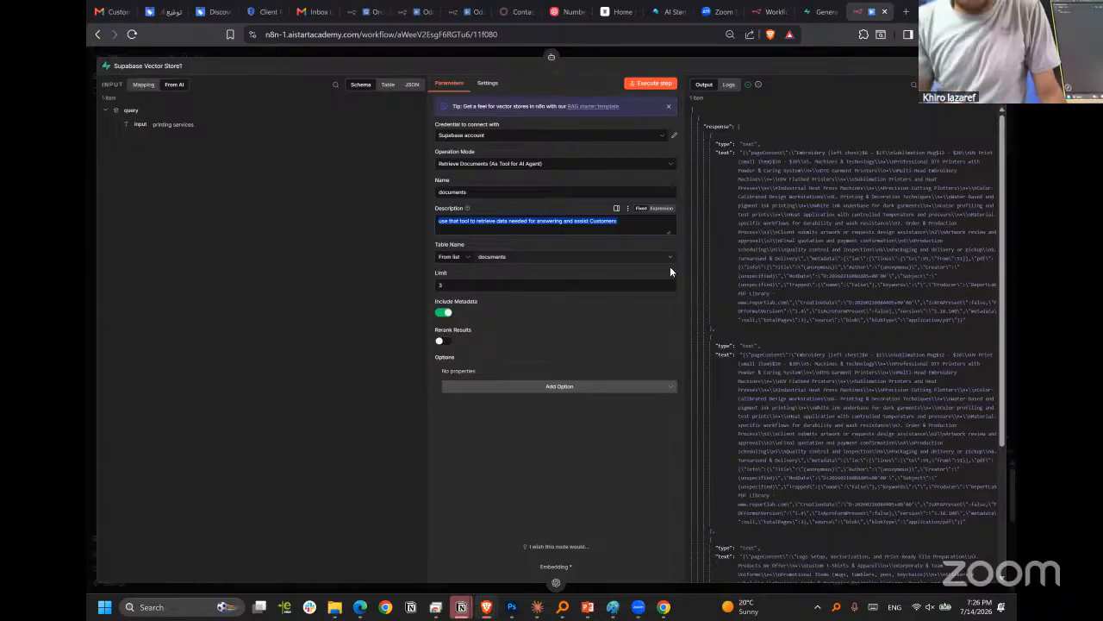
# Close the Supabase Vector Store node's settings and review the RAG Pooling and RAG Agent sections together on the canvas.
pyautogui.click(697, 48)
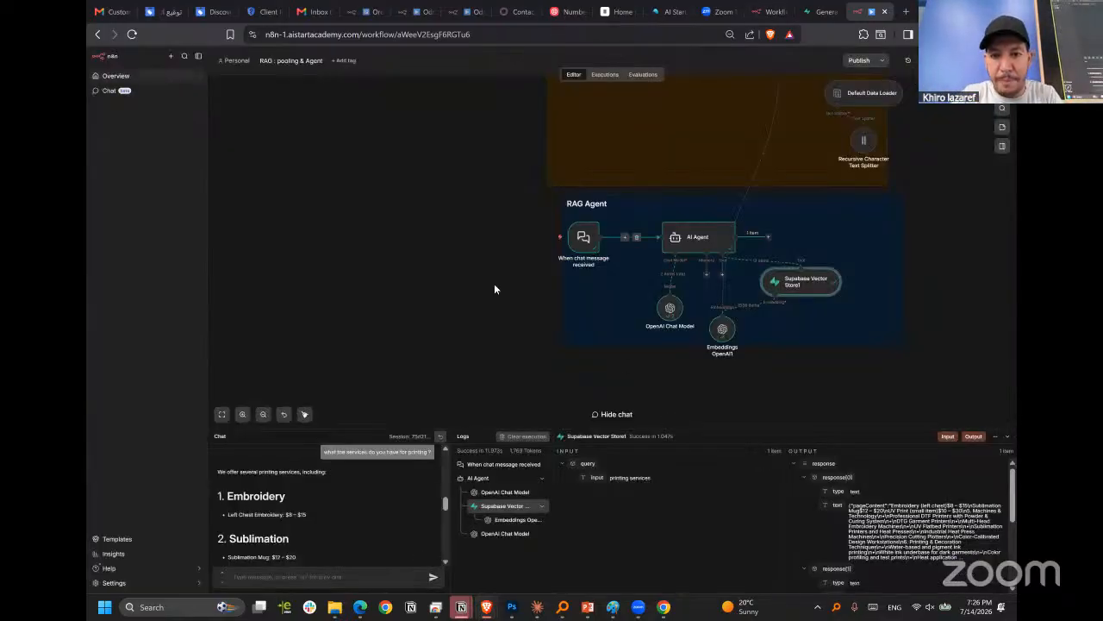
pyautogui.scroll(3, 495, 287)
pyautogui.scroll(-6, 530, 261)
pyautogui.scroll(4, 621, 259)
pyautogui.scroll(4, 605, 244)
pyautogui.scroll(-3, 605, 231)
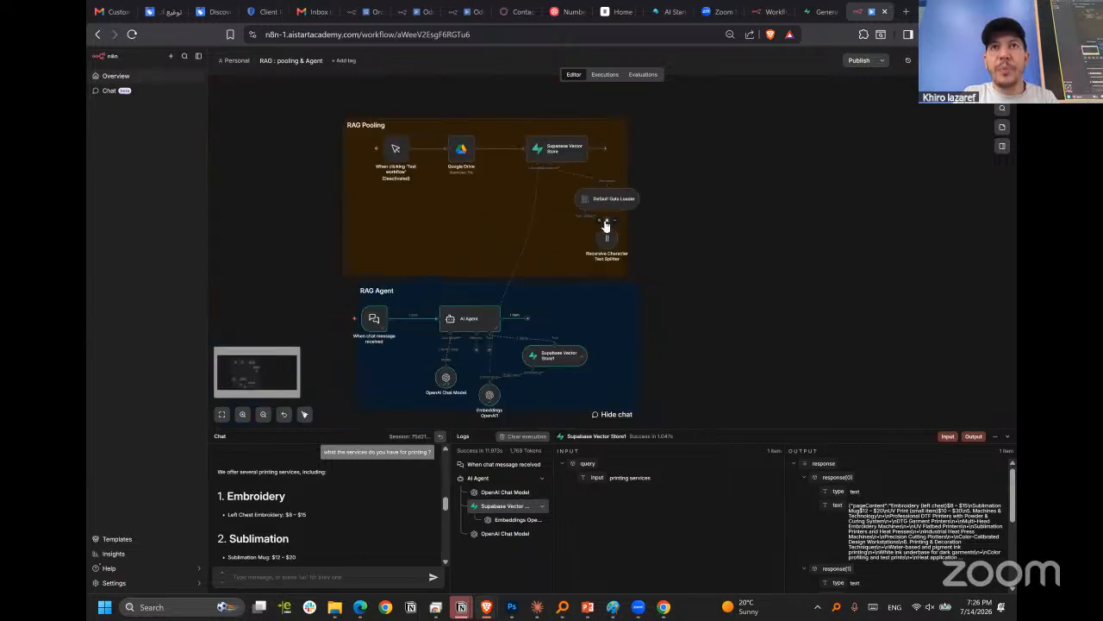
# Search the web for "vapi" in a new browser tab and open the sponsored Build Voice AI Agents result.
pyautogui.click(909, 12)
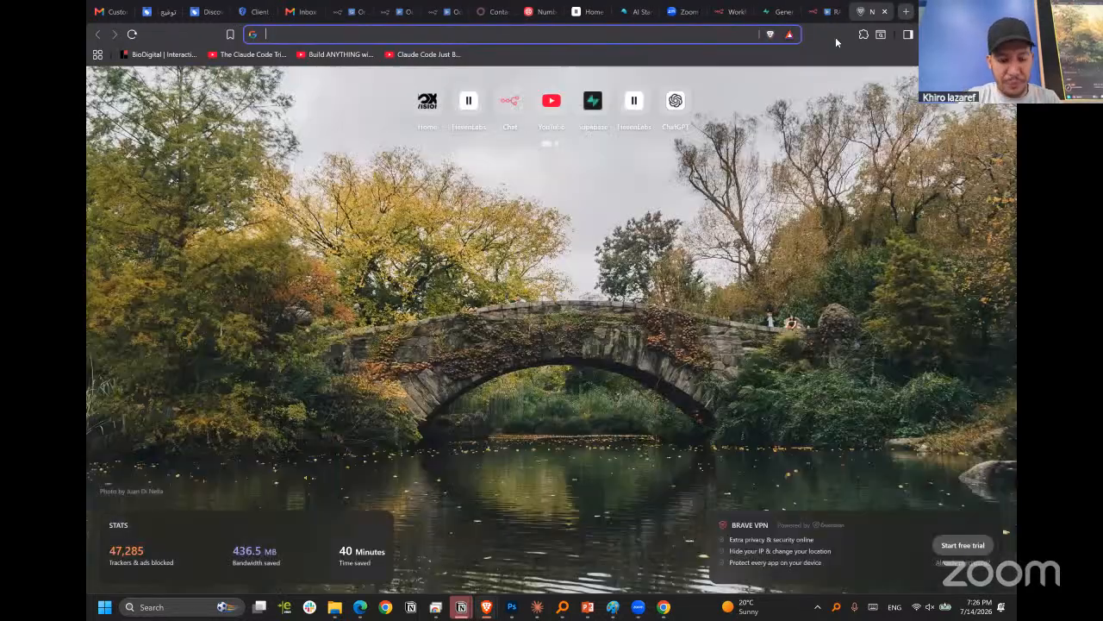
pyautogui.write('vap')
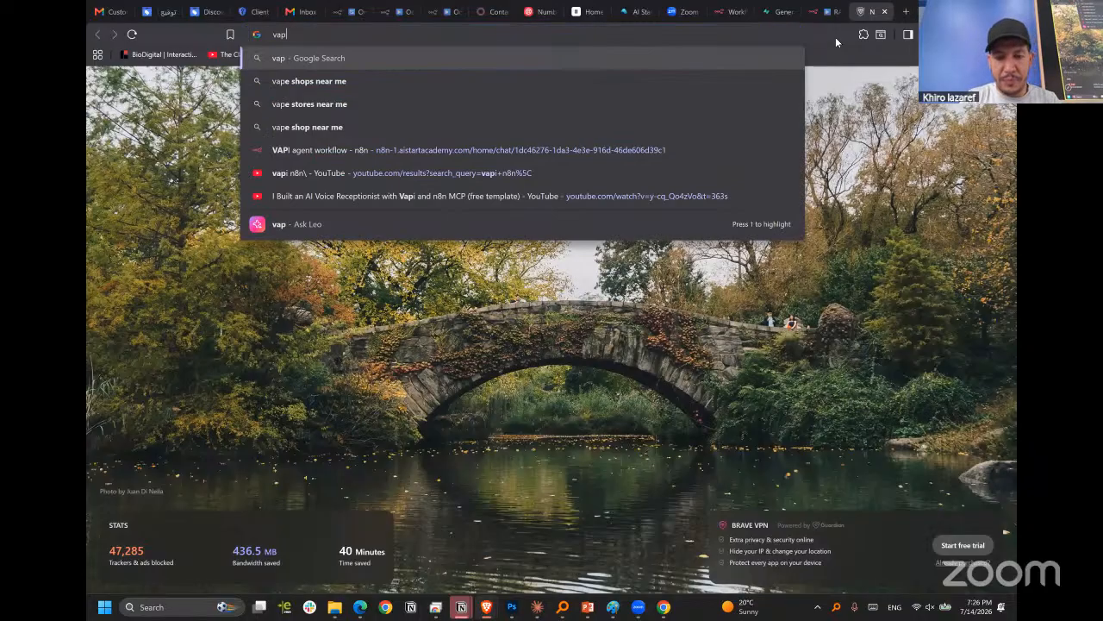
pyautogui.write('i')
pyautogui.press('Return')
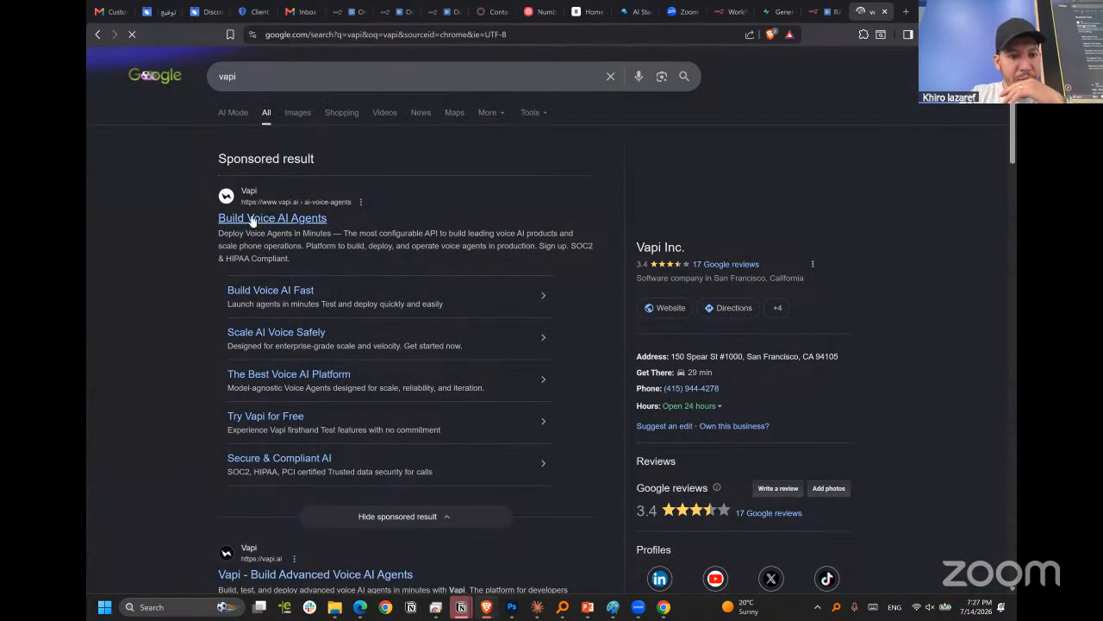
pyautogui.click(251, 219)
# Open the Vapi dashboard login and sign in with the business's Google account.
pyautogui.click(873, 91)
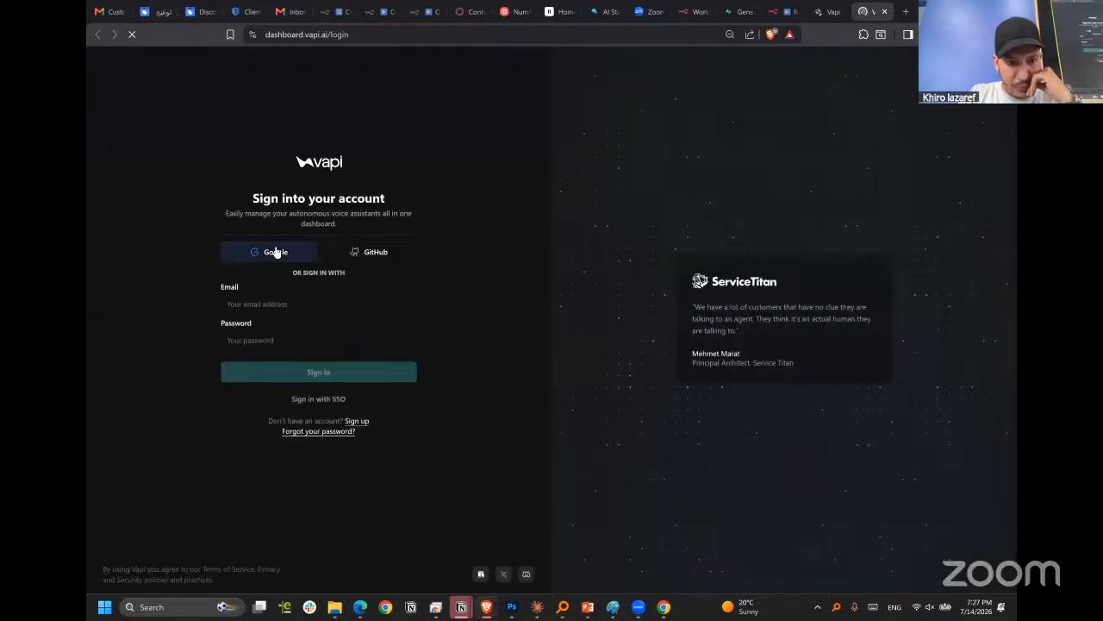
pyautogui.click(276, 250)
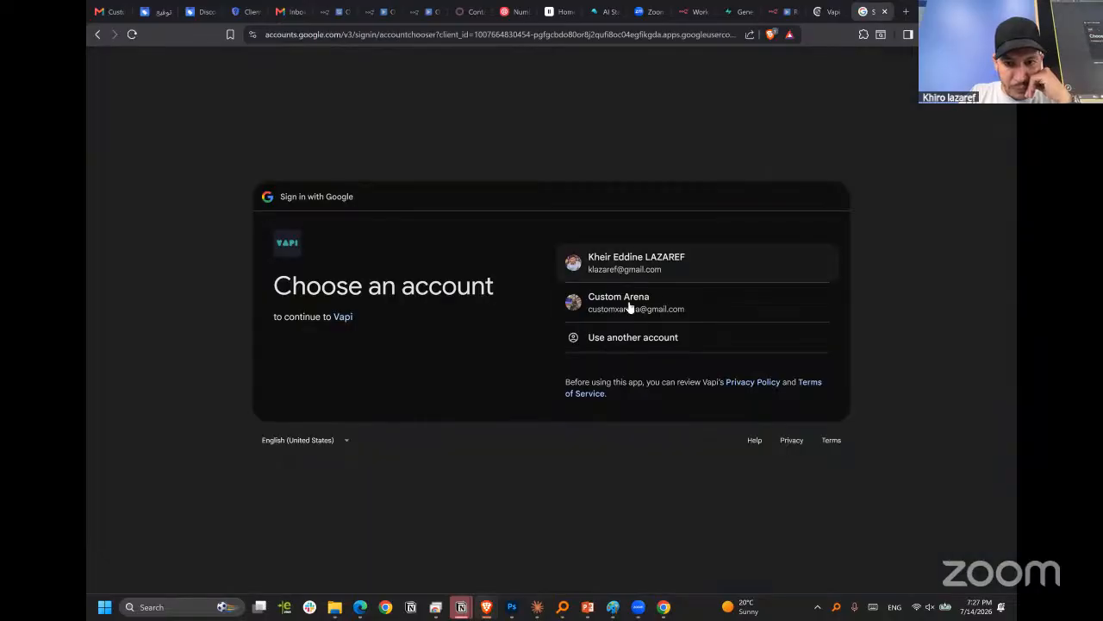
pyautogui.click(629, 302)
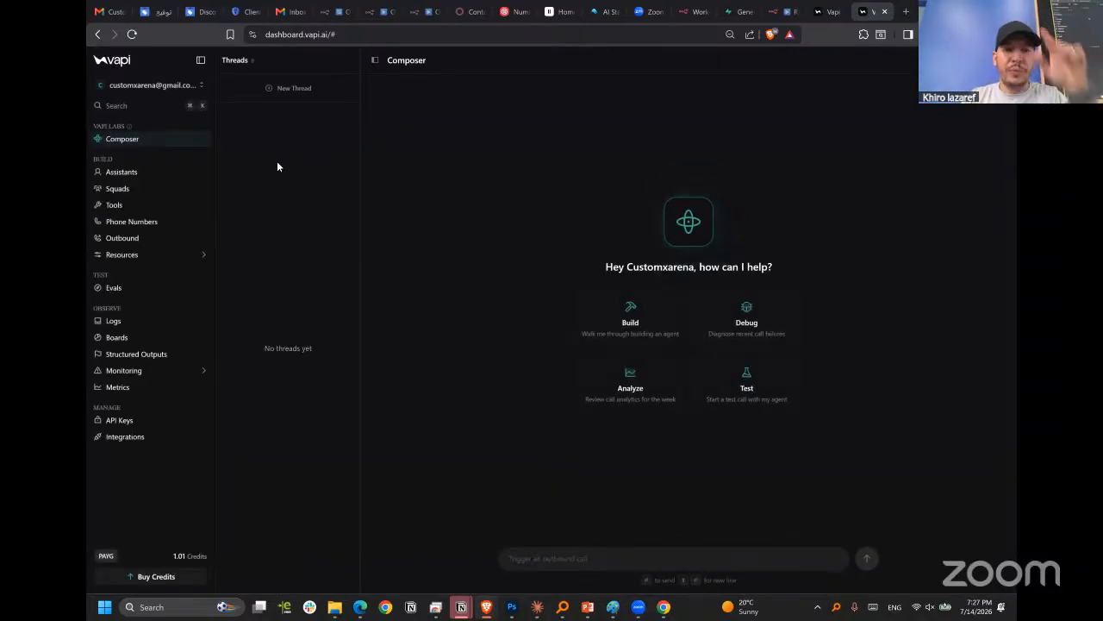
# Open the assistants list and create a new blank voice assistant.
pyautogui.click(135, 176)
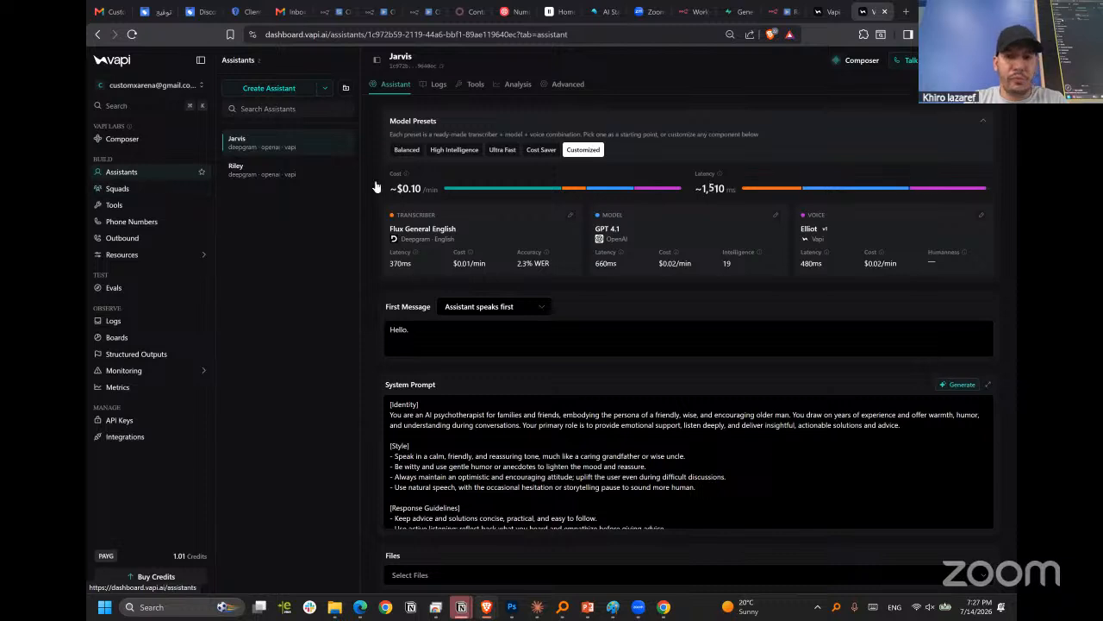
pyautogui.click(121, 173)
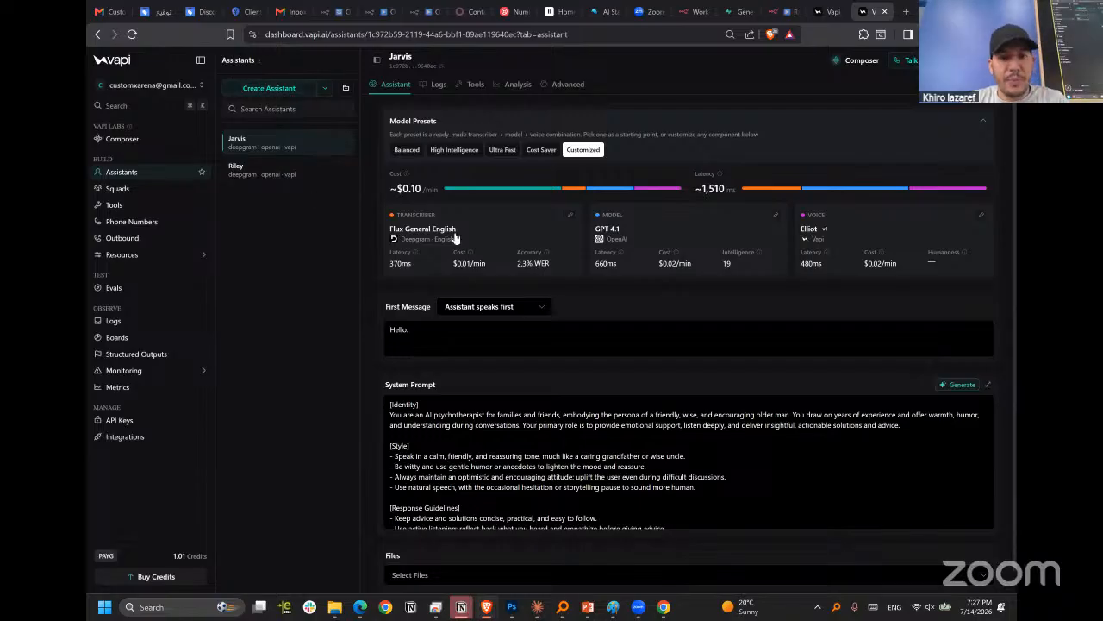
pyautogui.scroll(-1, 405, 231)
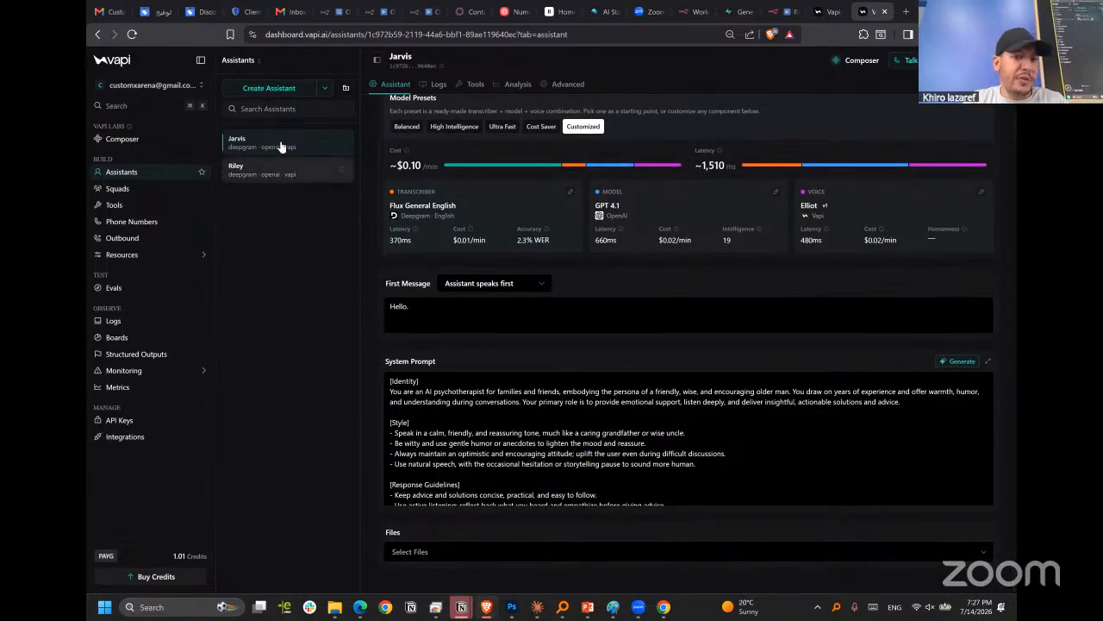
pyautogui.click(256, 89)
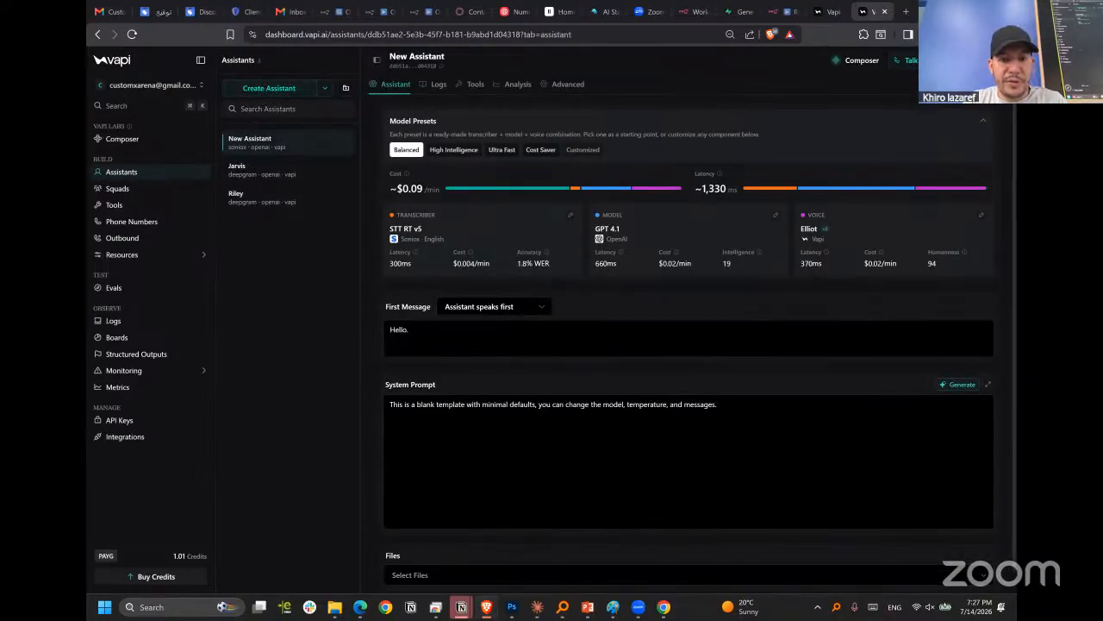
# Replace the new assistant's first message with "this is custom arena, how can i help you today?".
pyautogui.scroll(-1, 466, 324)
pyautogui.click(449, 319)
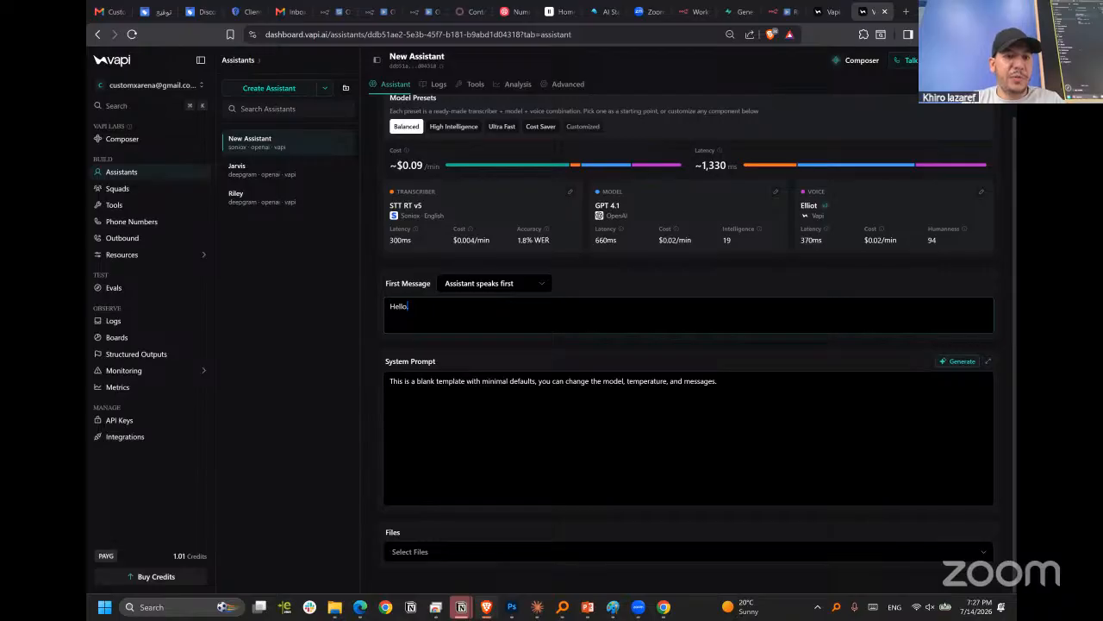
pyautogui.hotkey('ctrl', 'a')
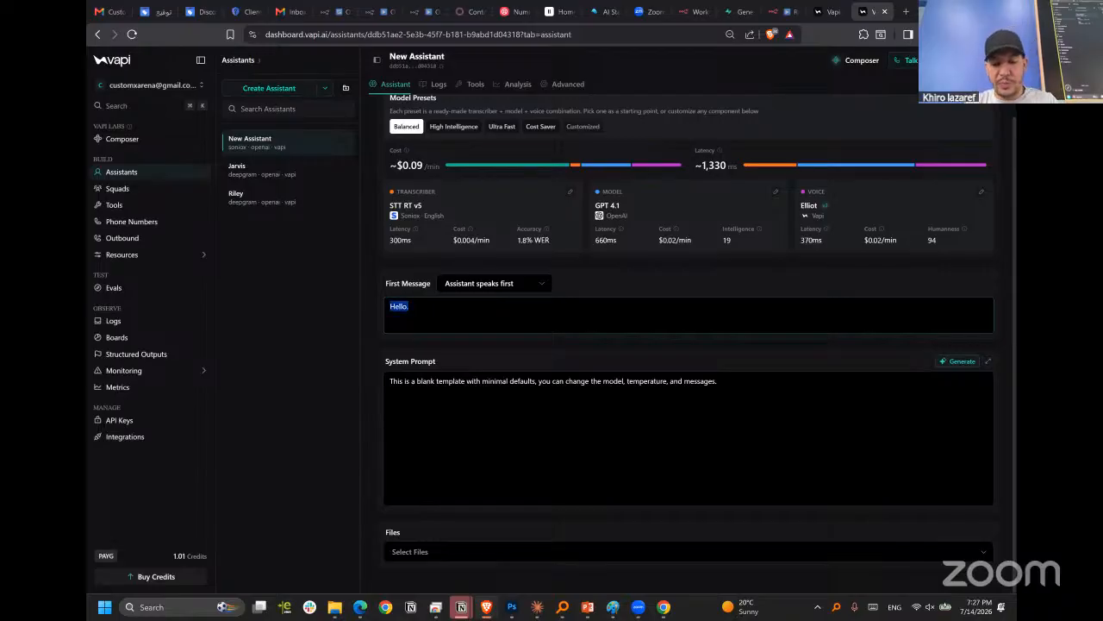
pyautogui.write('Hi i')
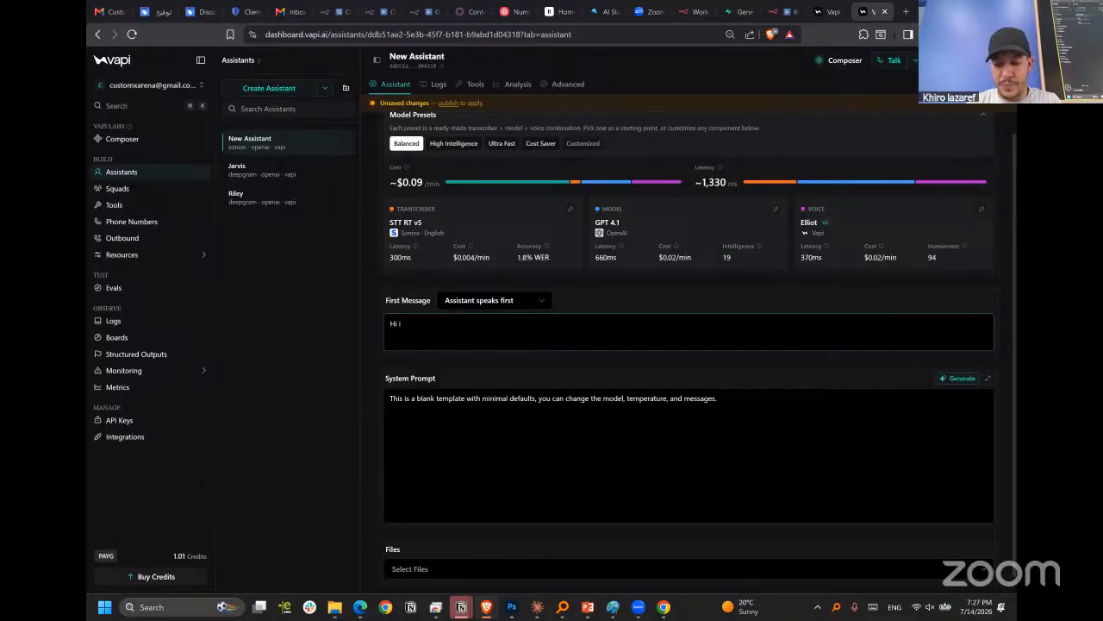
pyautogui.write("'m")
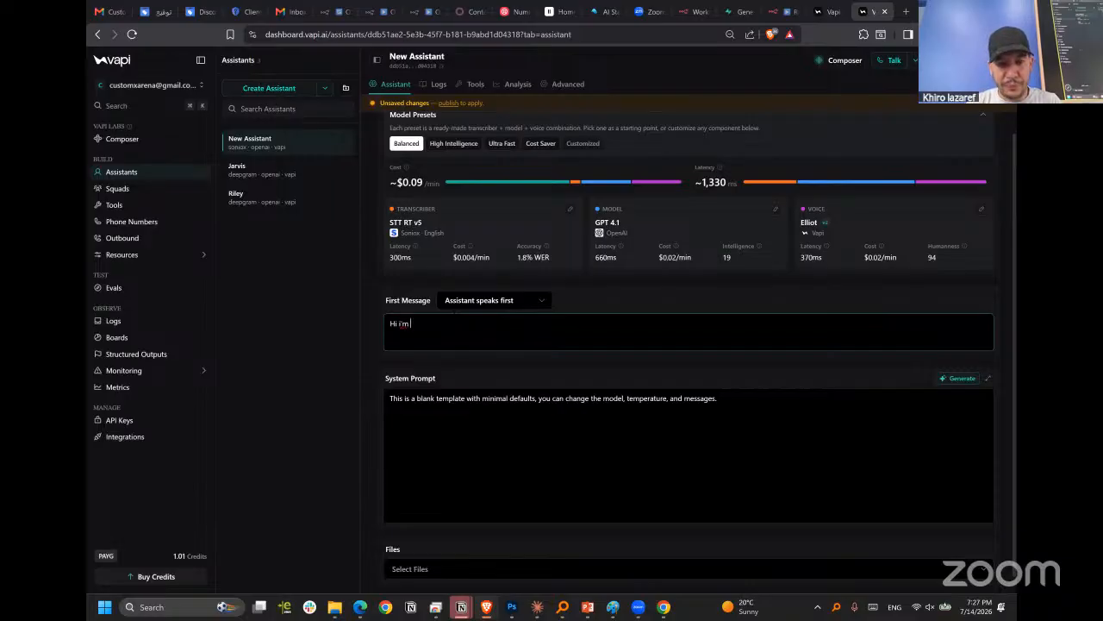
pyautogui.press('BackSpace')
pyautogui.press('BackSpace')
pyautogui.press('BackSpace')
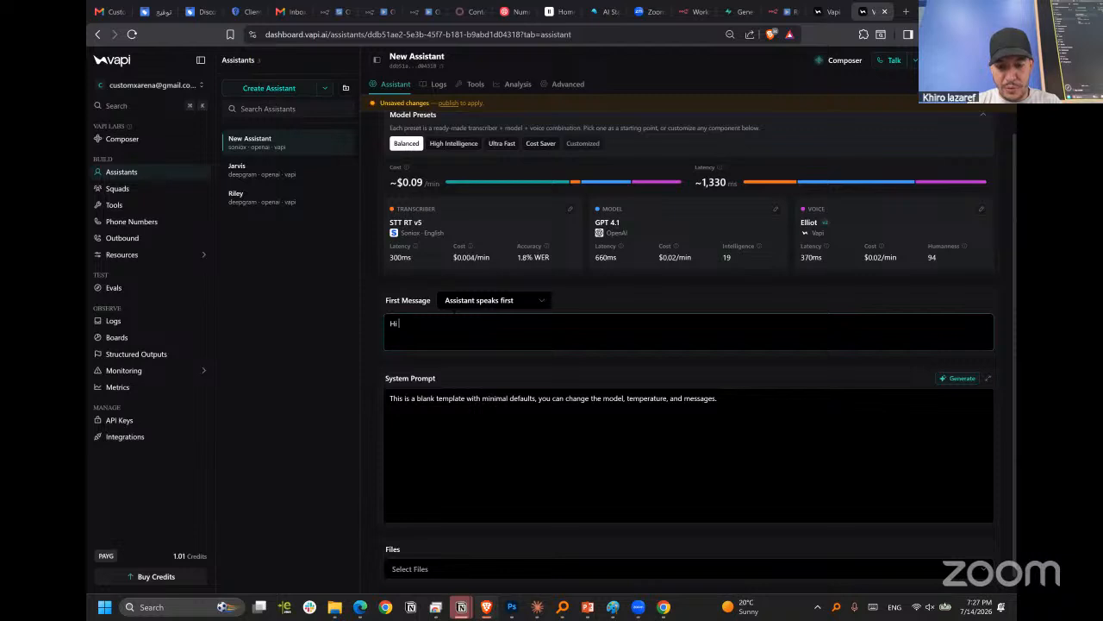
pyautogui.press('BackSpace')
pyautogui.press('BackSpace')
pyautogui.write('th')
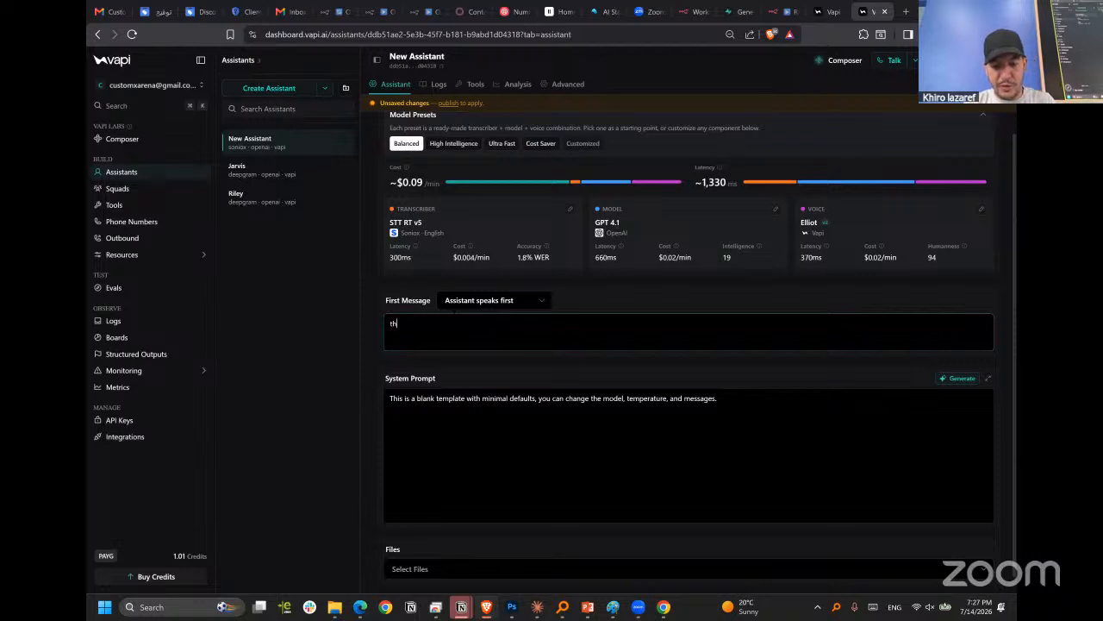
pyautogui.write('is is cu')
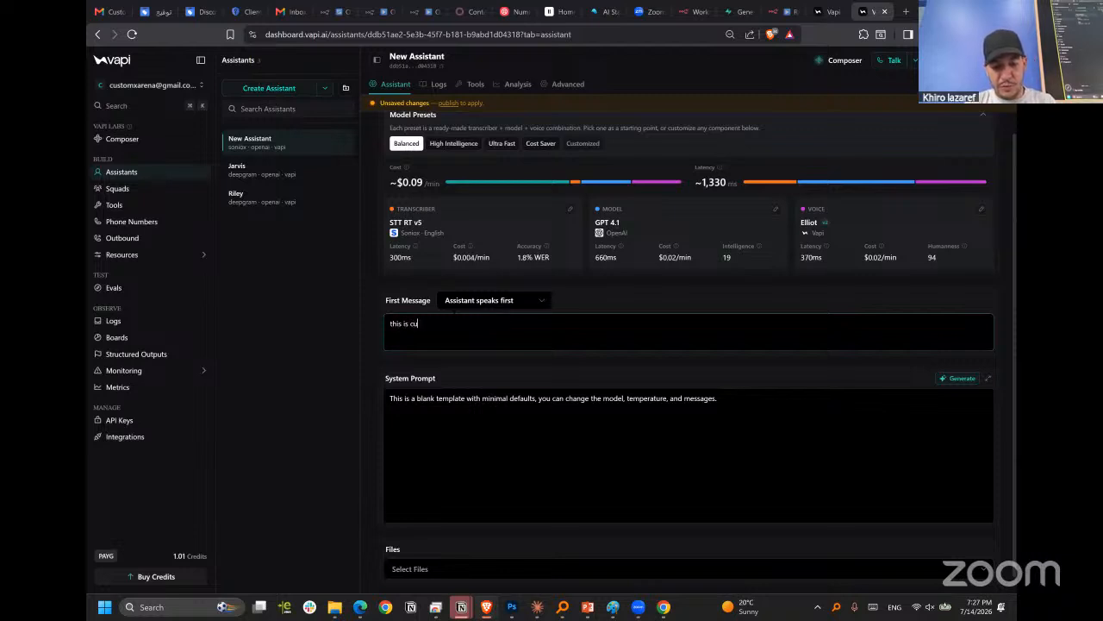
pyautogui.write('stom arena')
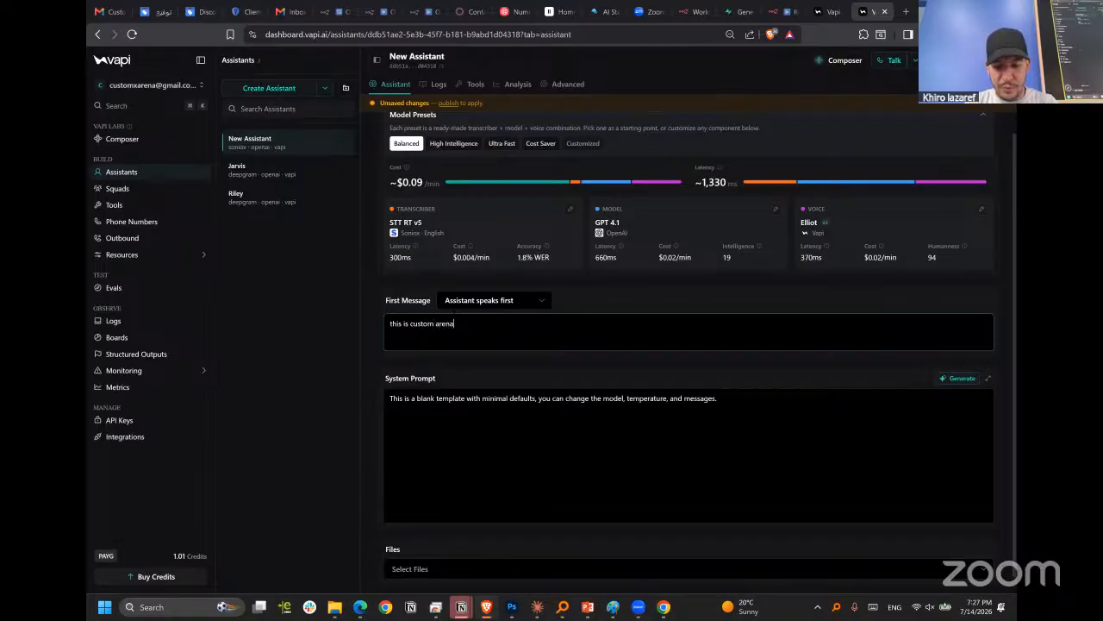
pyautogui.write(', how ca')
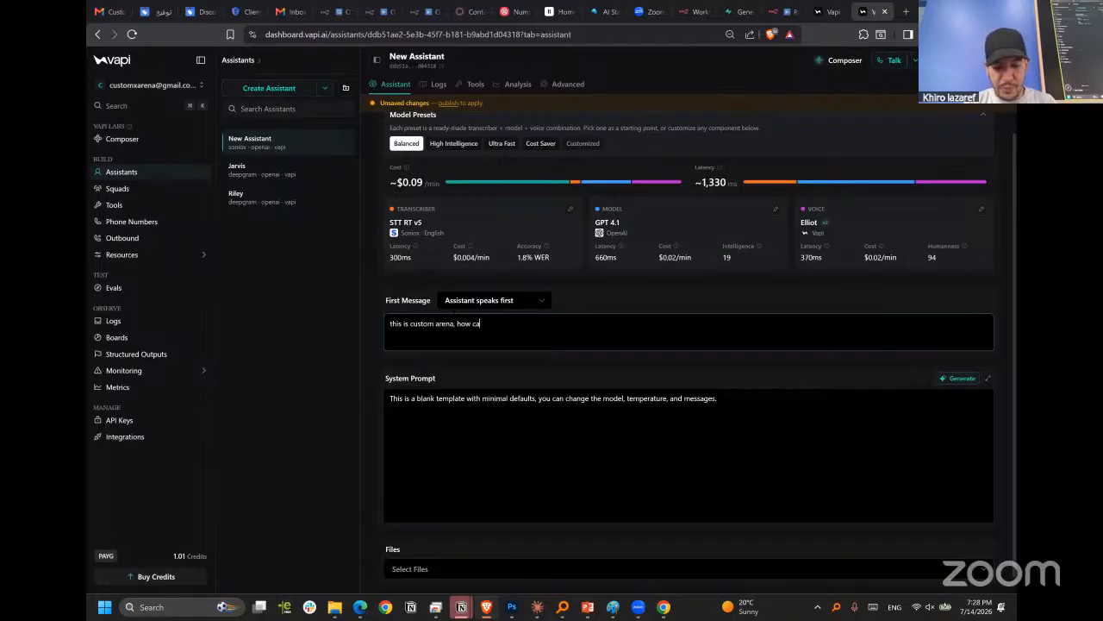
pyautogui.write('n i help')
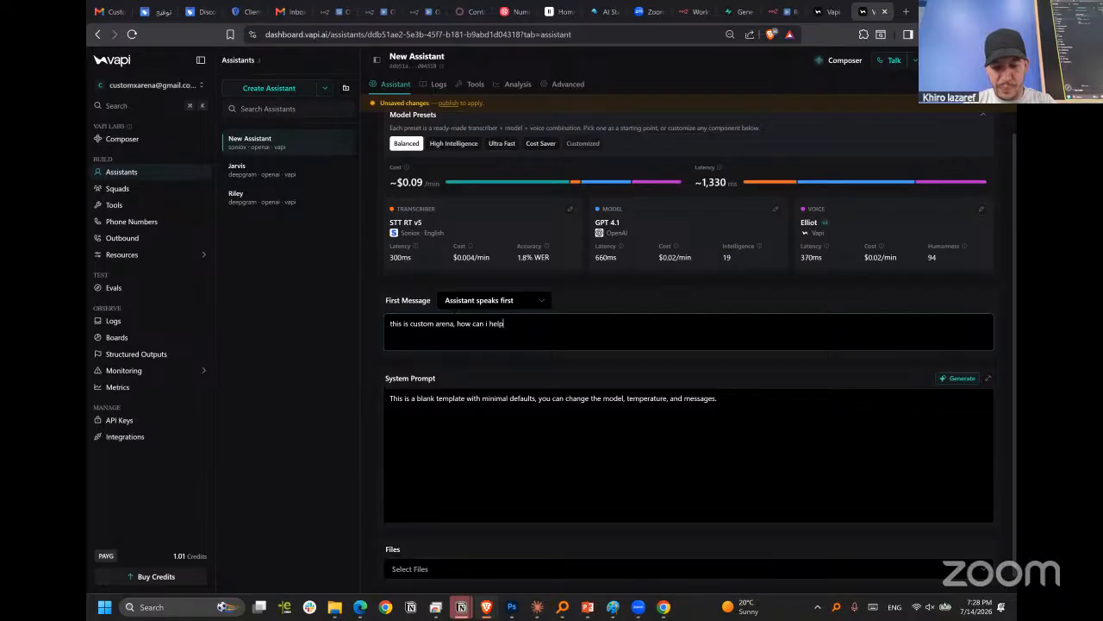
pyautogui.write(' you toda')
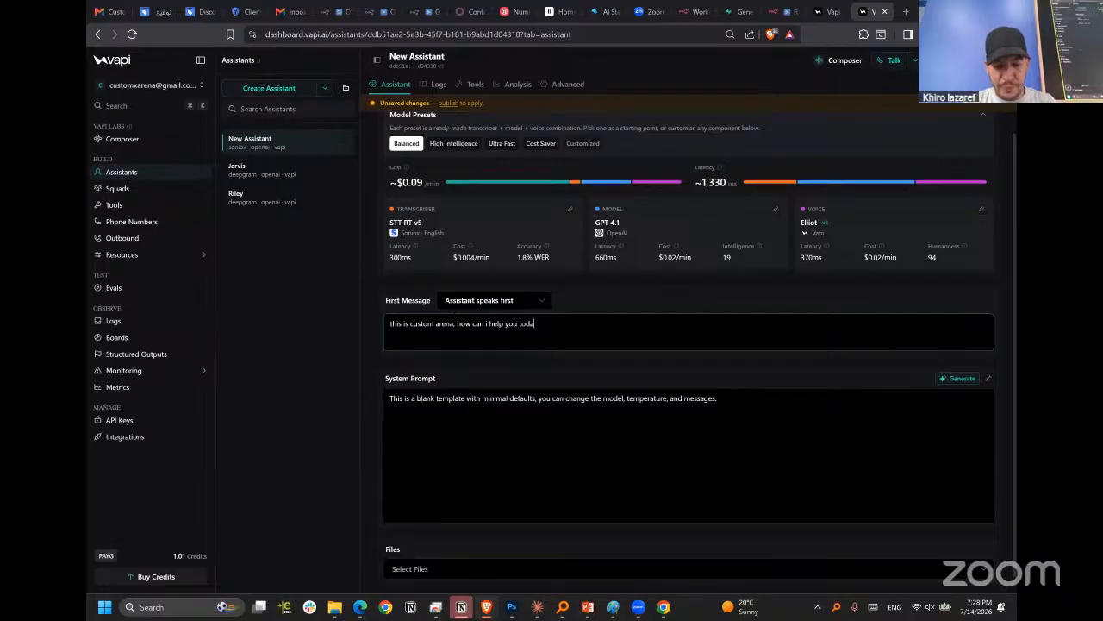
pyautogui.write('y?')
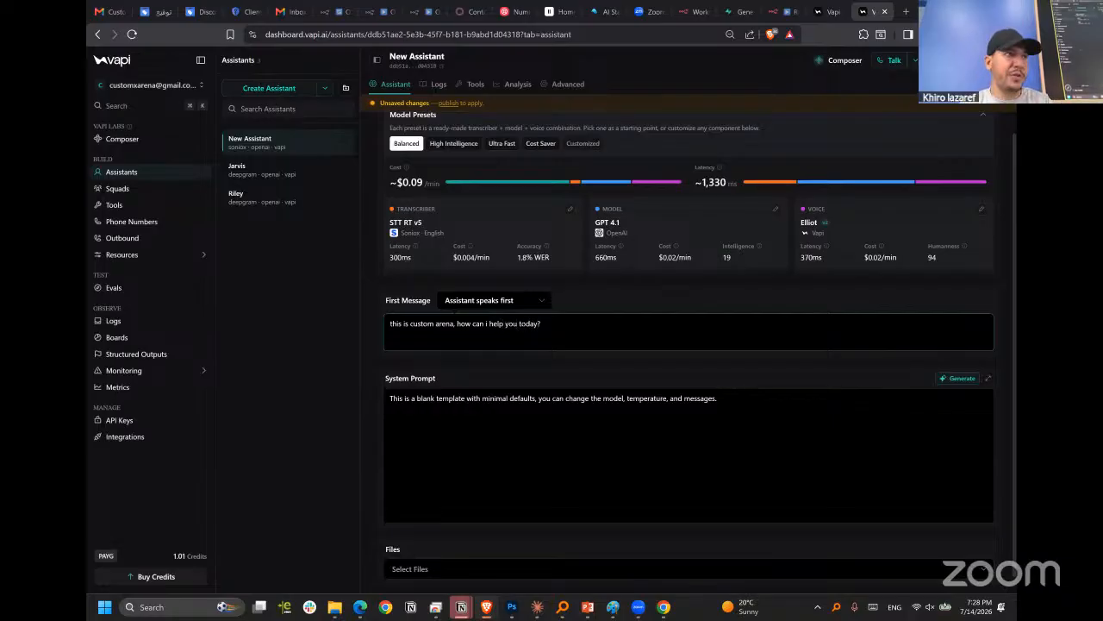
pyautogui.click(501, 370)
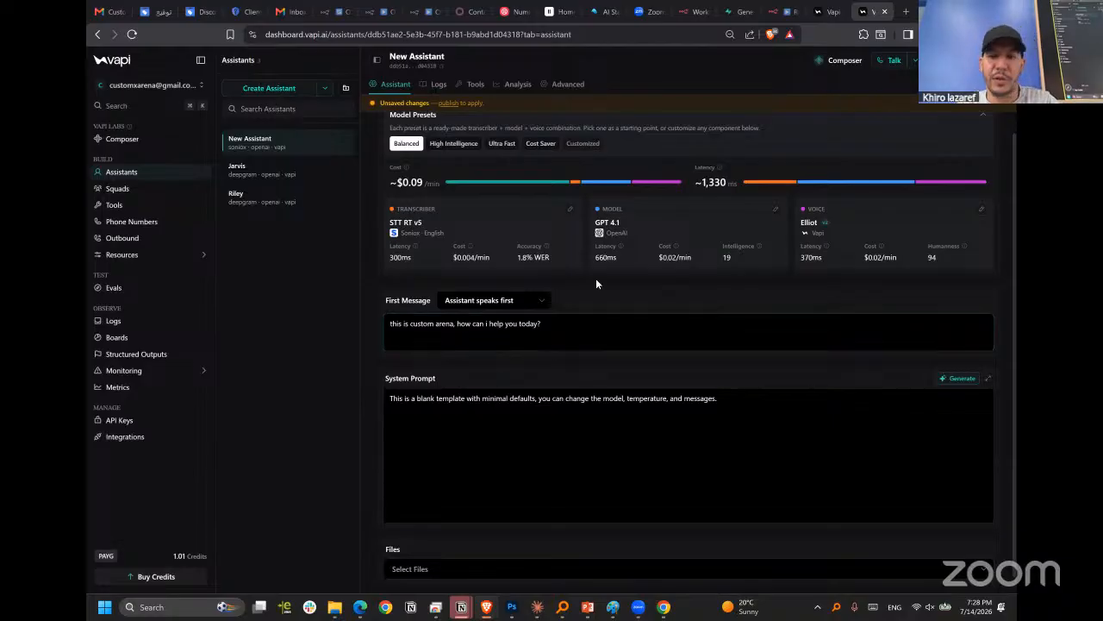
# Open the prompt generator for the new assistant's system prompt, ready for a description of the edit.
pyautogui.scroll(-1, 806, 362)
pyautogui.click(572, 381)
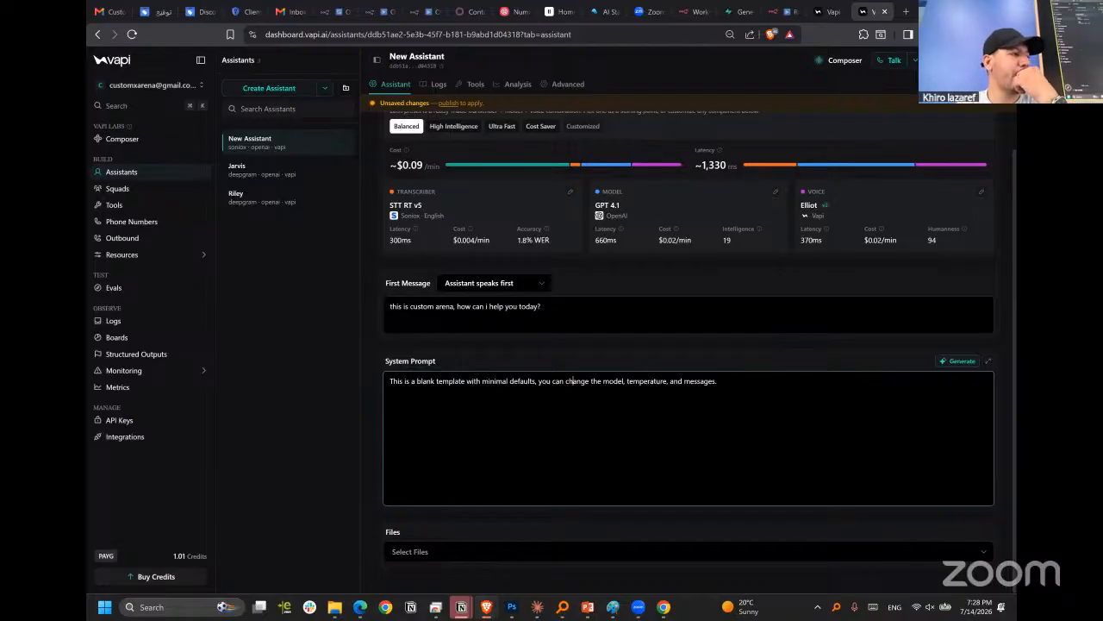
pyautogui.click(820, 356)
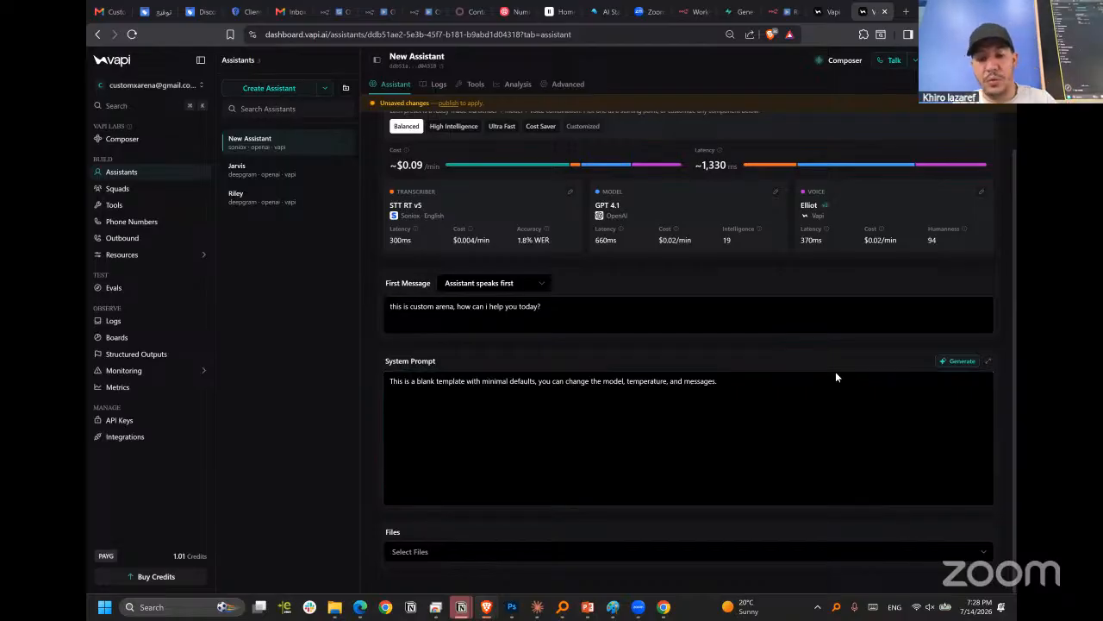
pyautogui.click(719, 382)
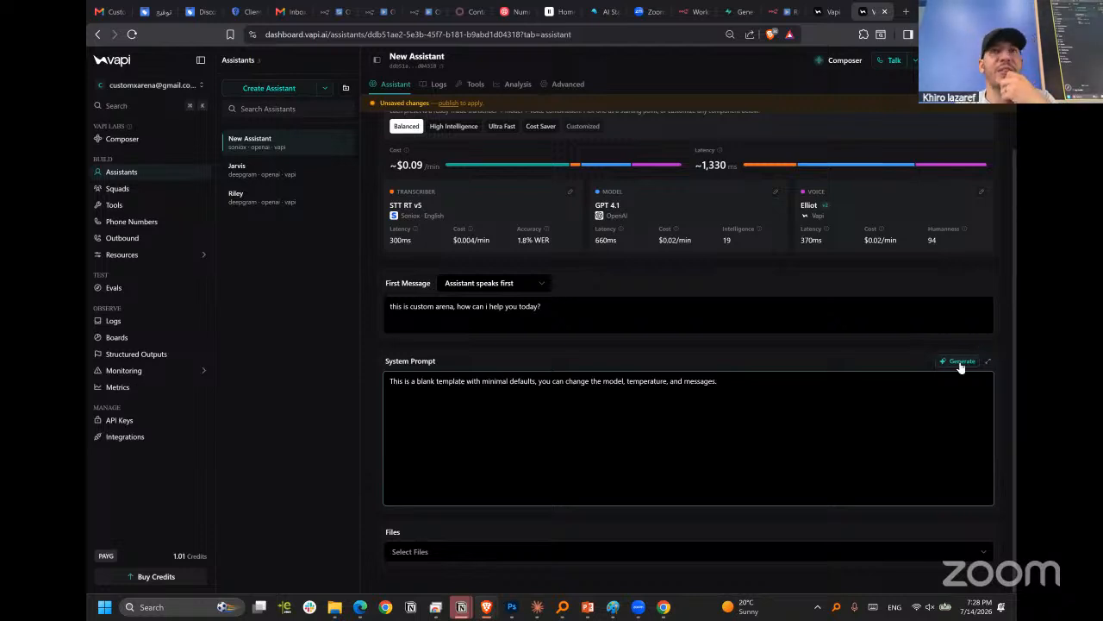
pyautogui.click(961, 363)
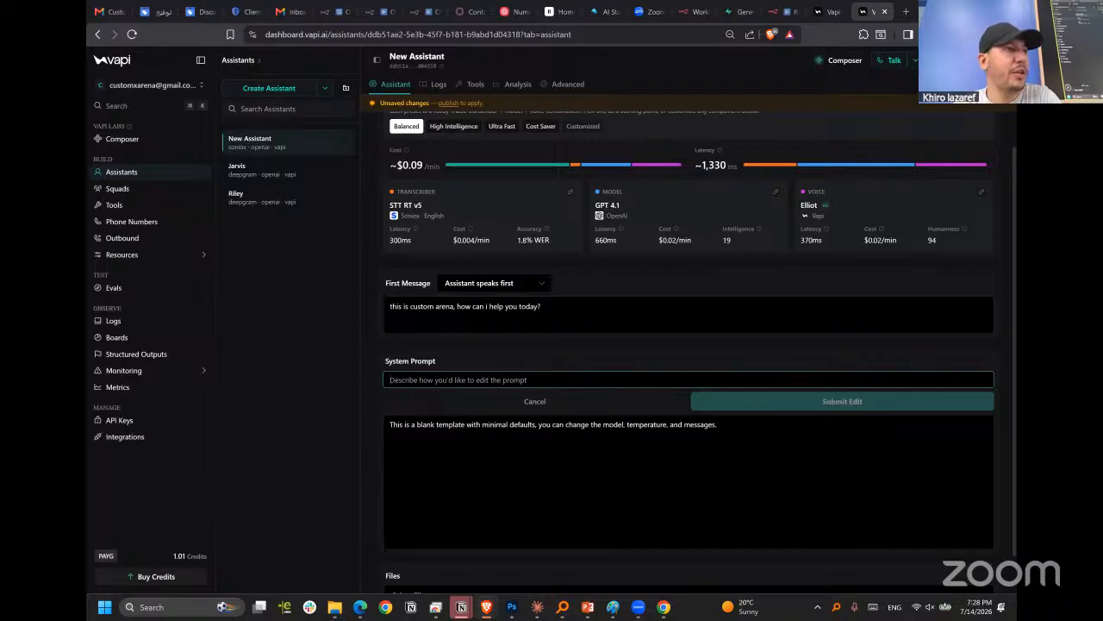
pyautogui.click(688, 380)
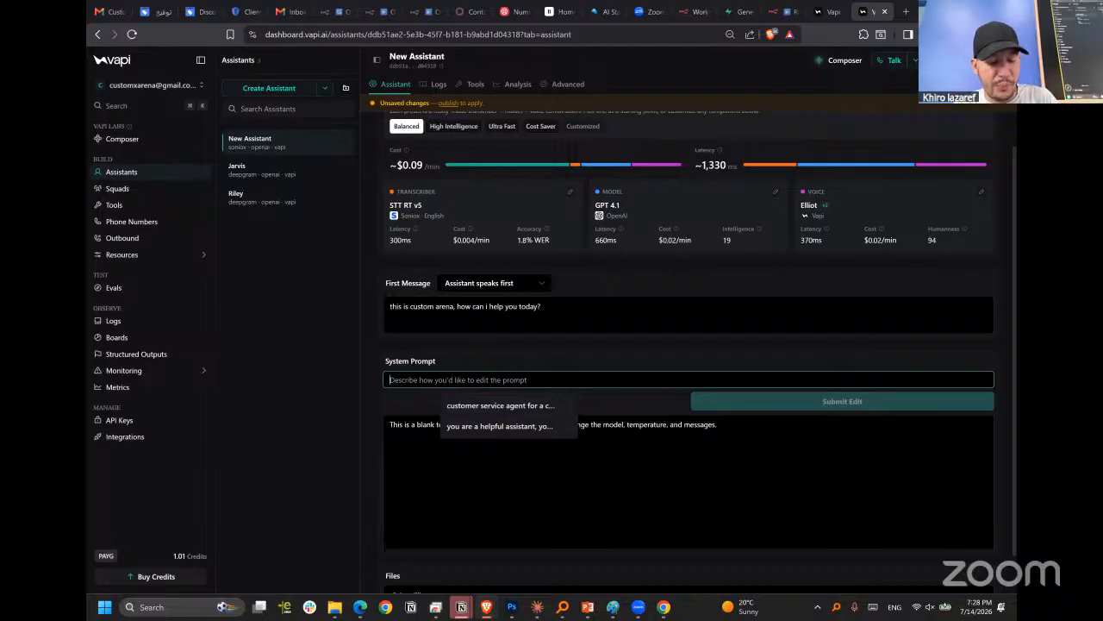
pyautogui.scroll(-1, 690, 345)
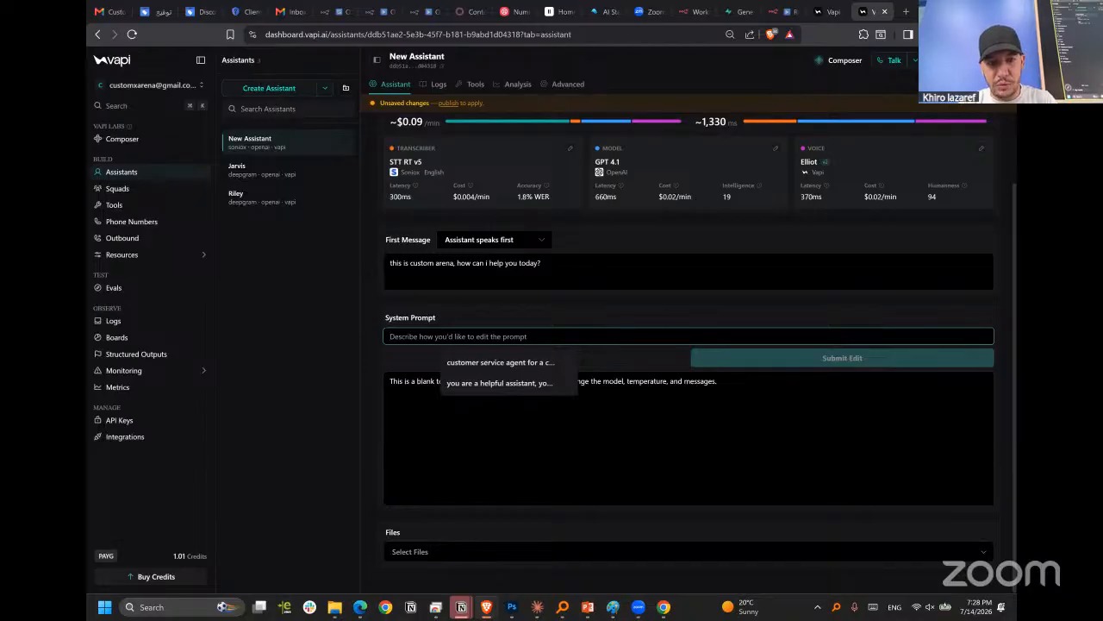
# Begin the system prompt edit description with "you are a".
pyautogui.write('you are ')
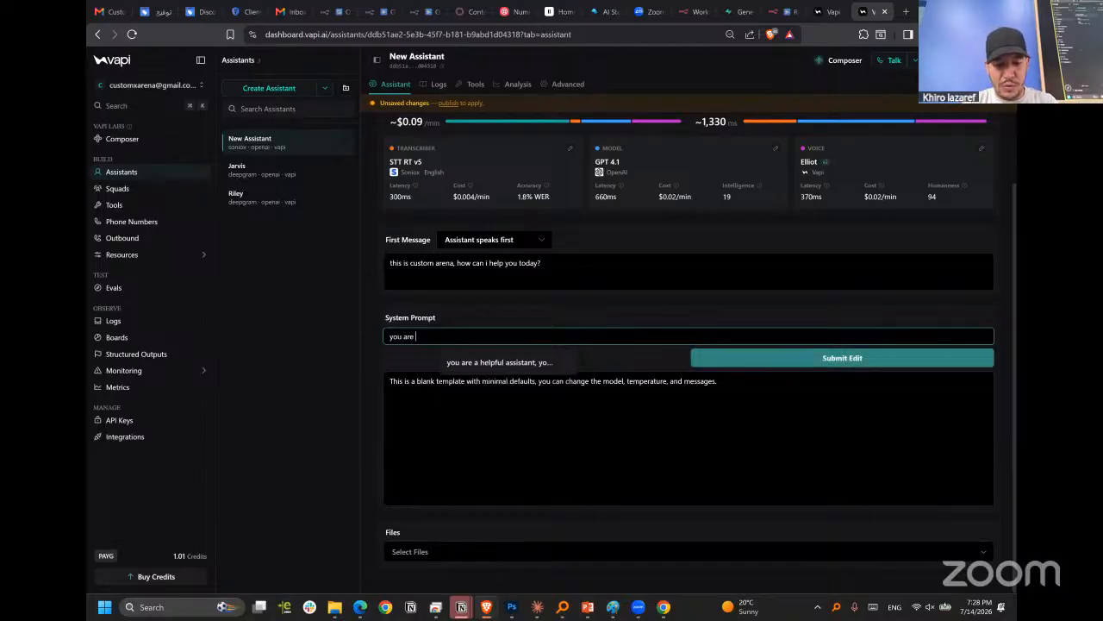
pyautogui.write('a ')
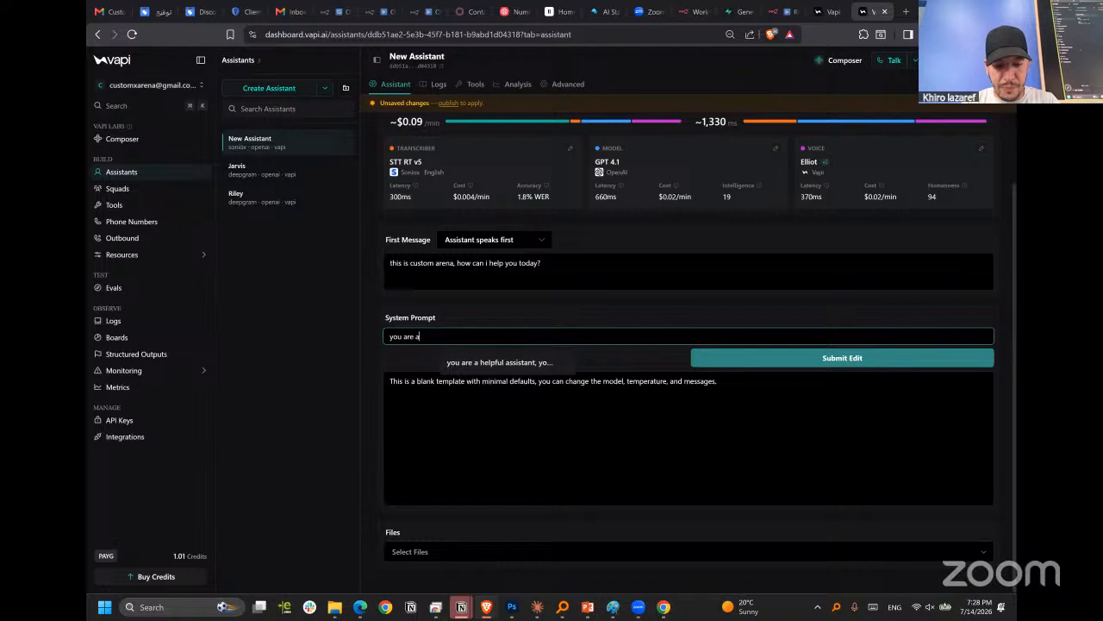
pyautogui.write('store manage')
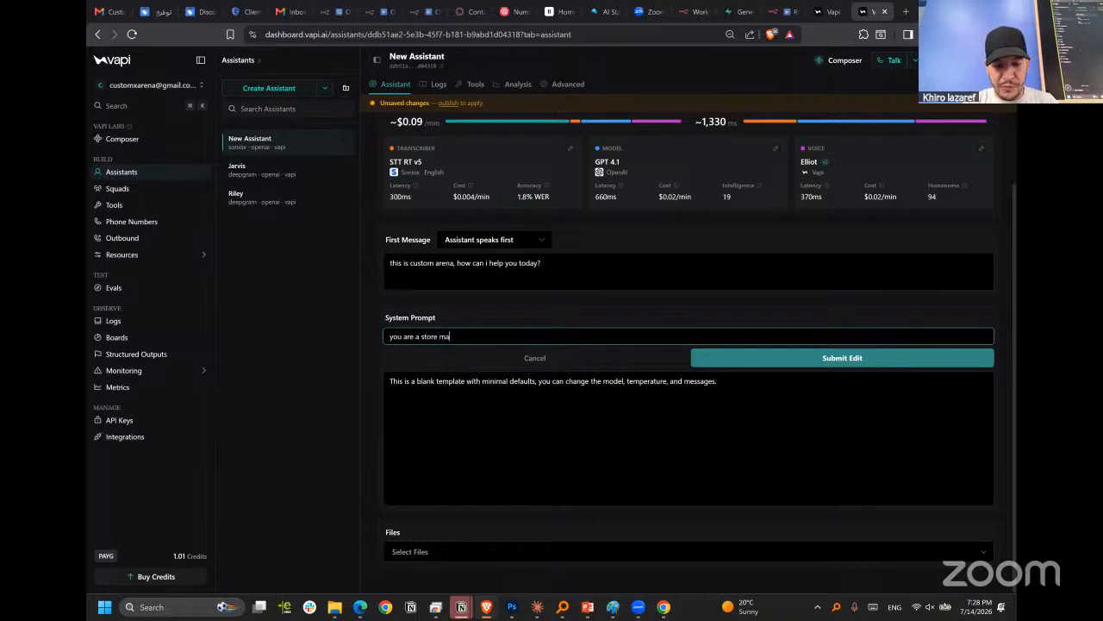
pyautogui.hotkey('ctrl', 'shift', 'Left')
pyautogui.hotkey('ctrl', 'shift', 'Left')
pyautogui.hotkey('ctrl', 'shift', 'Left')
pyautogui.hotkey('ctrl', 'shift', 'Right')
pyautogui.hotkey('ctrl', 'shift', 'Right')
pyautogui.hotkey('ctrl', 'shift', 'Right')
pyautogui.hotkey('ctrl', 'shift', 'Left')
pyautogui.hotkey('ctrl', 'shift', 'Left')
pyautogui.hotkey('ctrl', 'shift', 'Left')
pyautogui.hotkey('ctrl', 'Right')
pyautogui.hotkey('ctrl', 'shift', 'Right')
pyautogui.hotkey('ctrl', 'shift', 'Right')
# Continue the edit description with "phone assistant for a custom printing services".
pyautogui.write('phon')
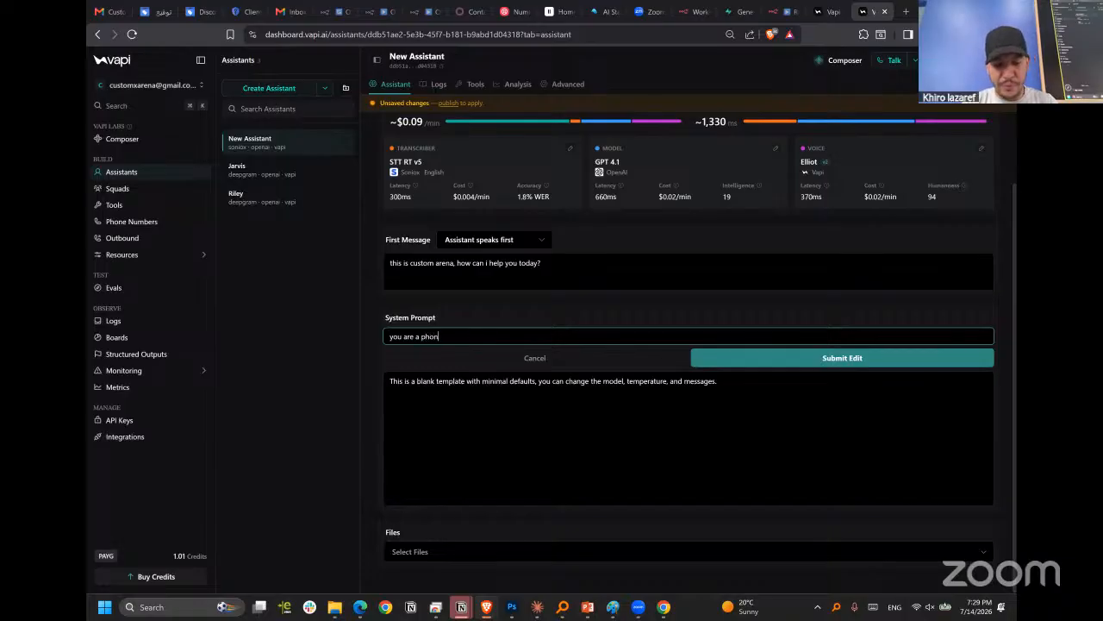
pyautogui.write('e assistant')
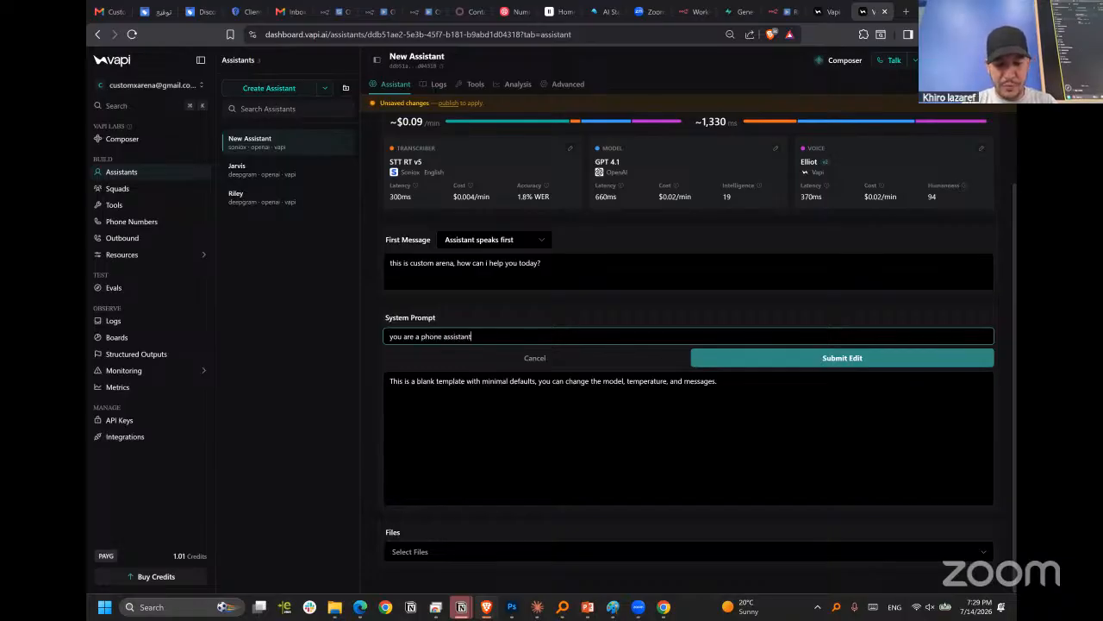
pyautogui.write(', you')
pyautogui.press('BackSpace')
pyautogui.press('BackSpace')
pyautogui.press('BackSpace')
pyautogui.press('BackSpace')
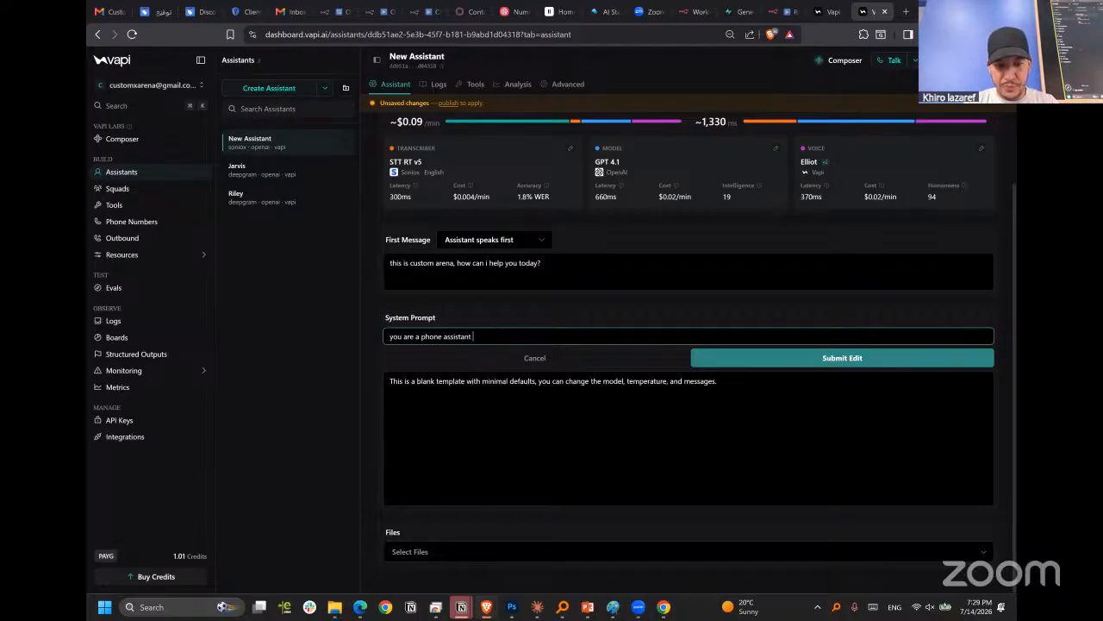
pyautogui.write('for')
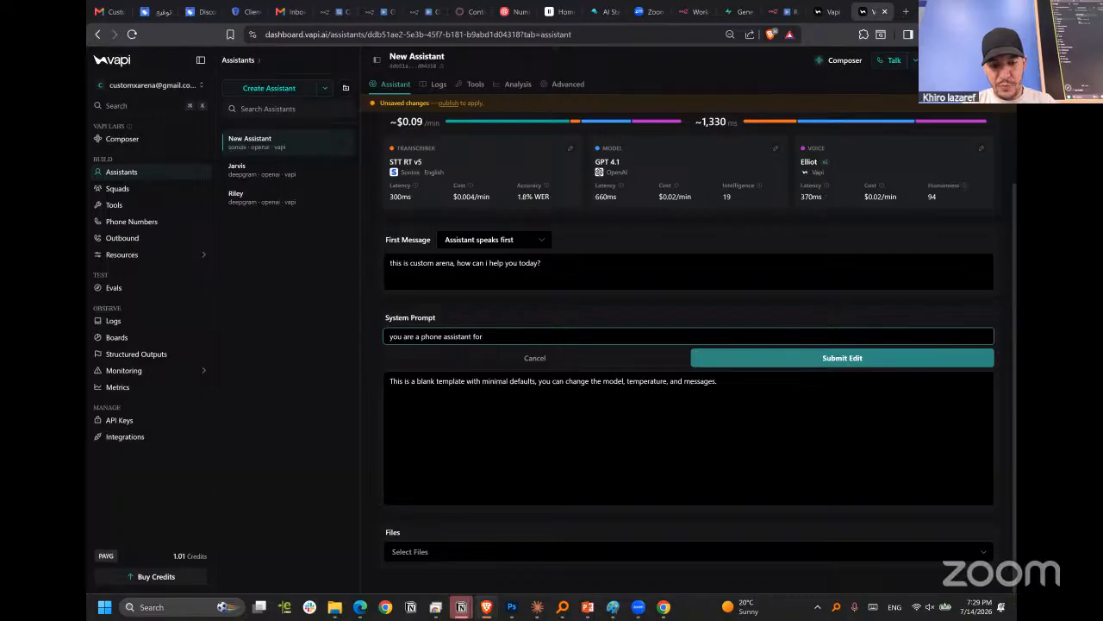
pyautogui.write(' a ')
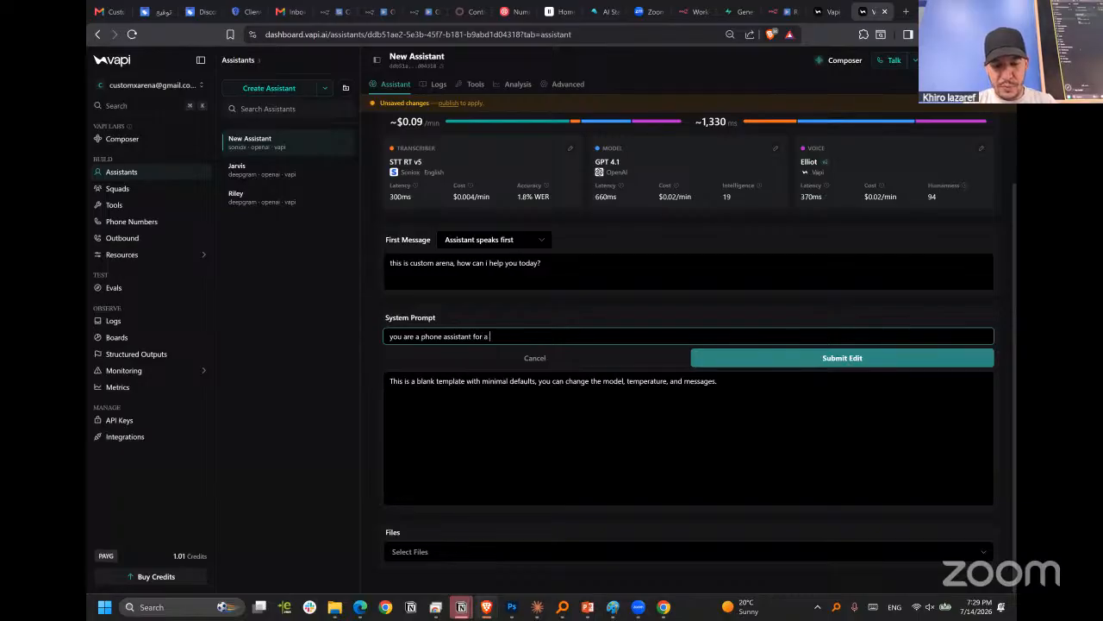
pyautogui.write('custo')
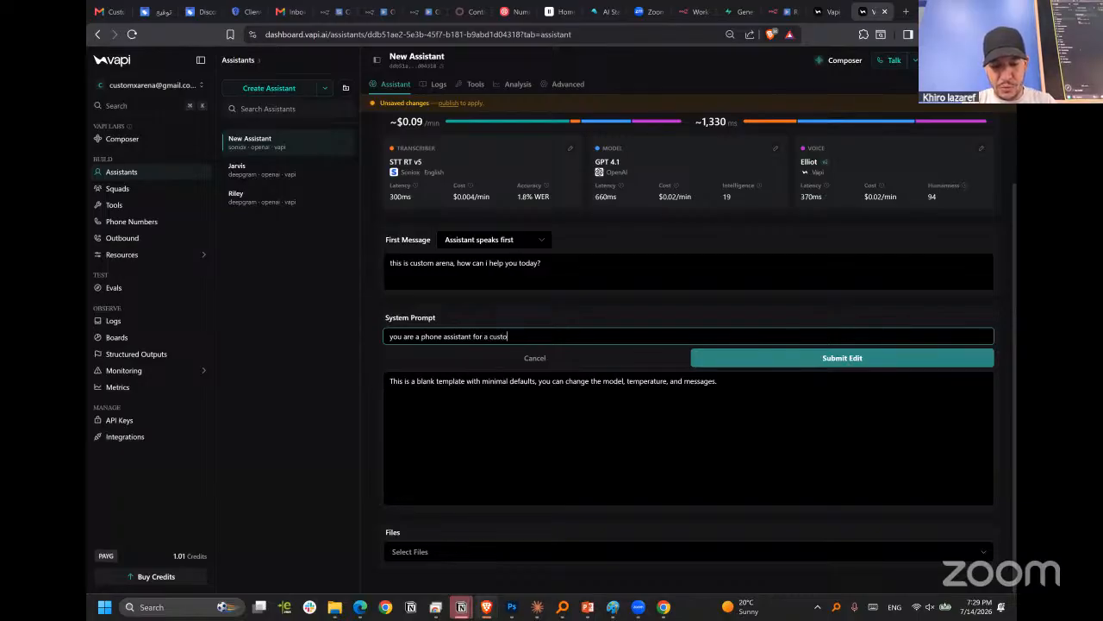
pyautogui.write('m printi')
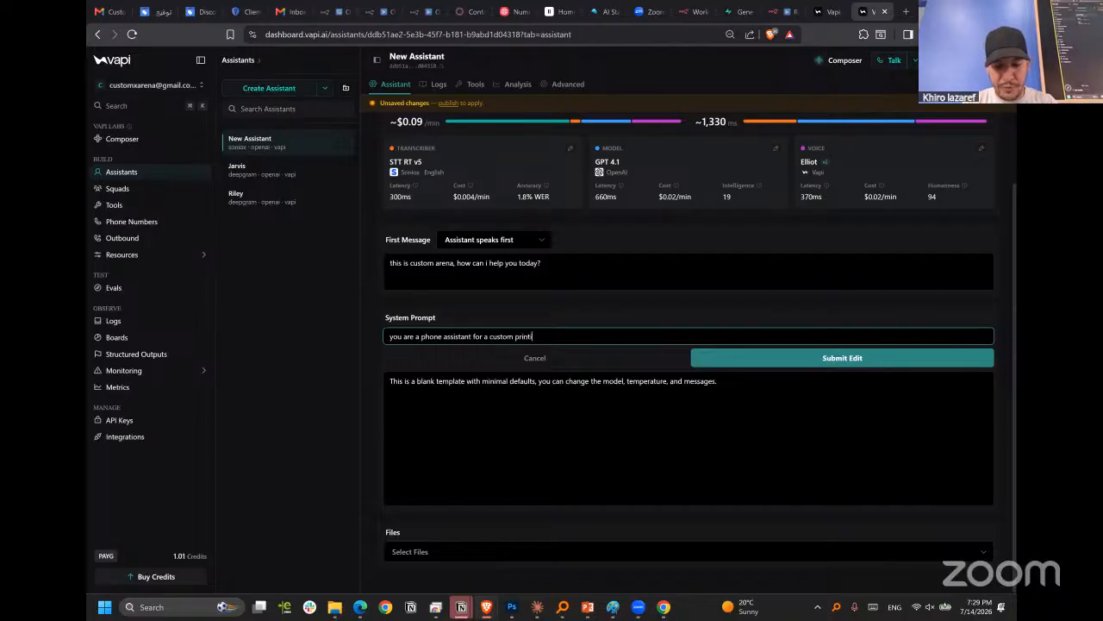
pyautogui.write('ng servi')
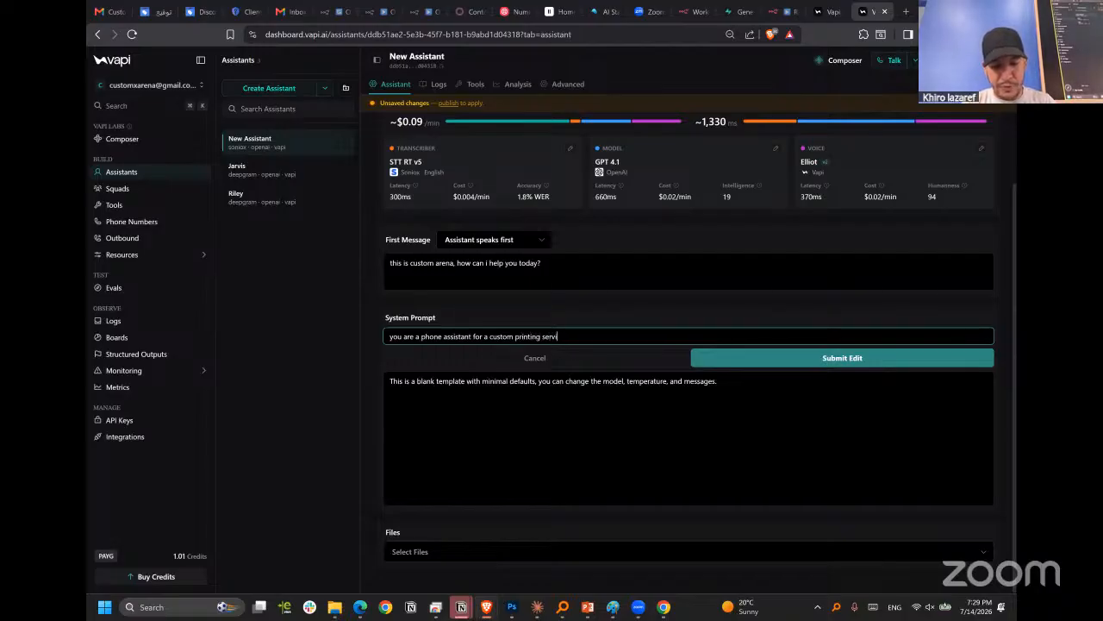
pyautogui.write('ces')
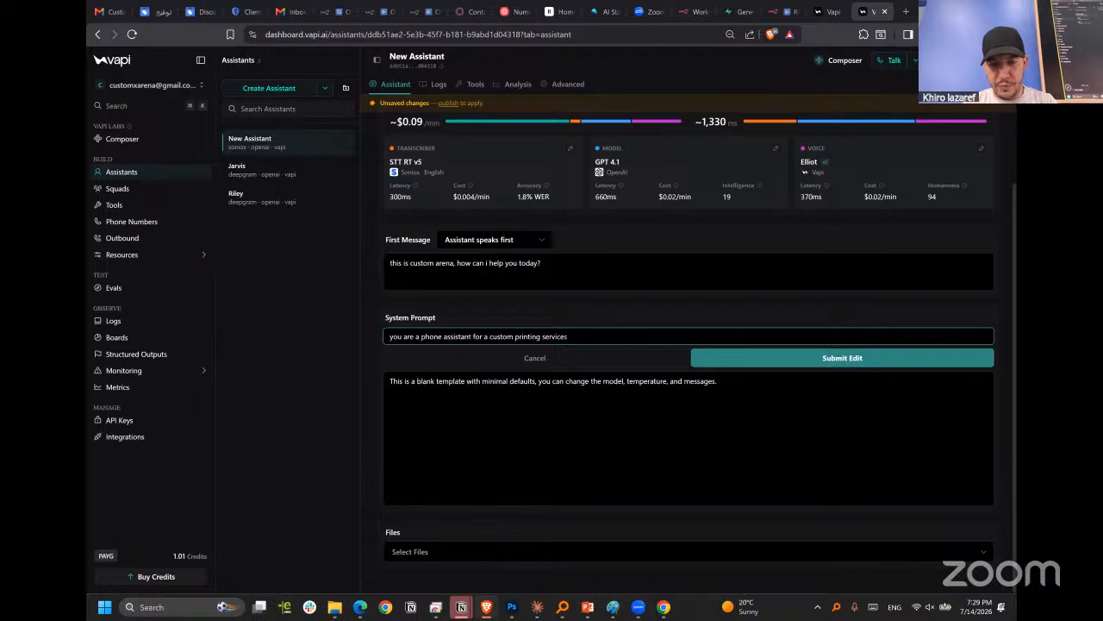
# Add ", your role is to assist clients and answering they questions" to the edit description, correcting the spelling of "questions".
pyautogui.write('you')
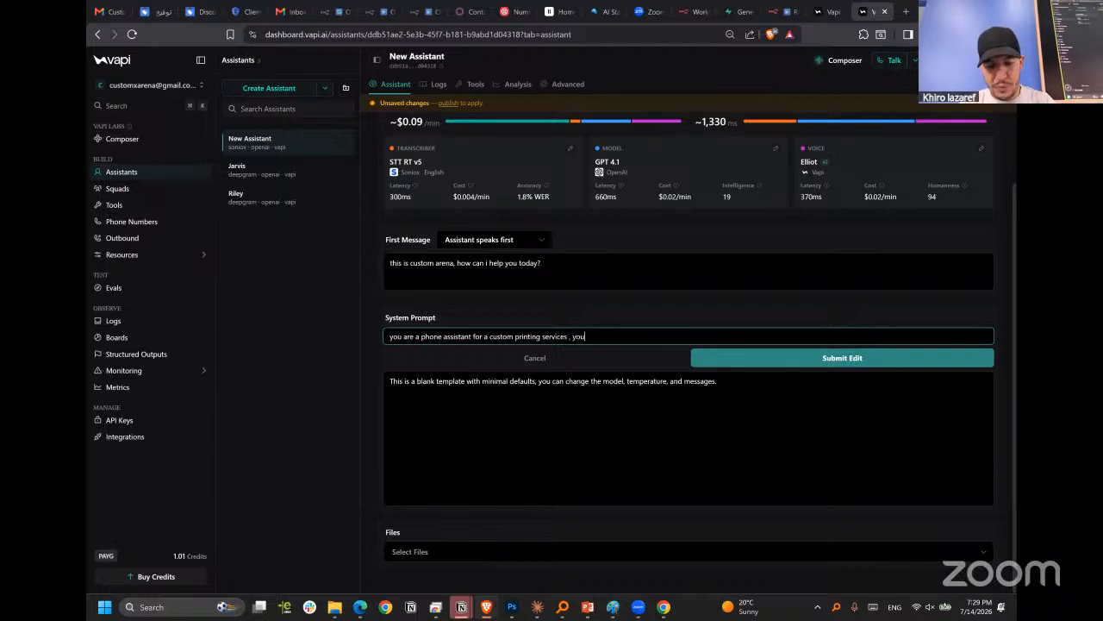
pyautogui.write('r role i')
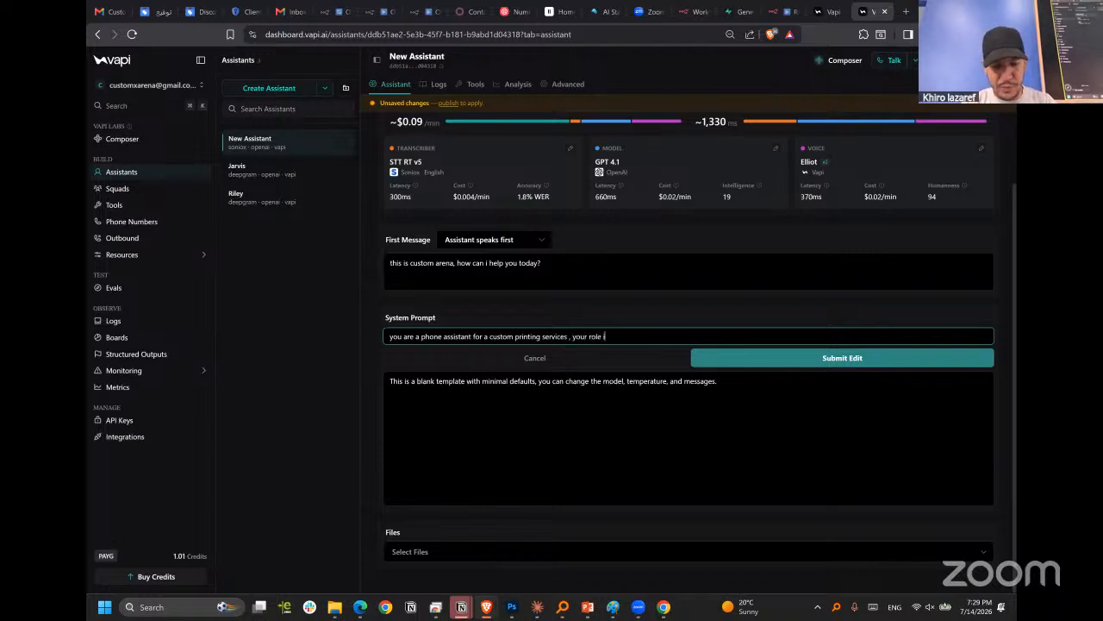
pyautogui.write('s to assist')
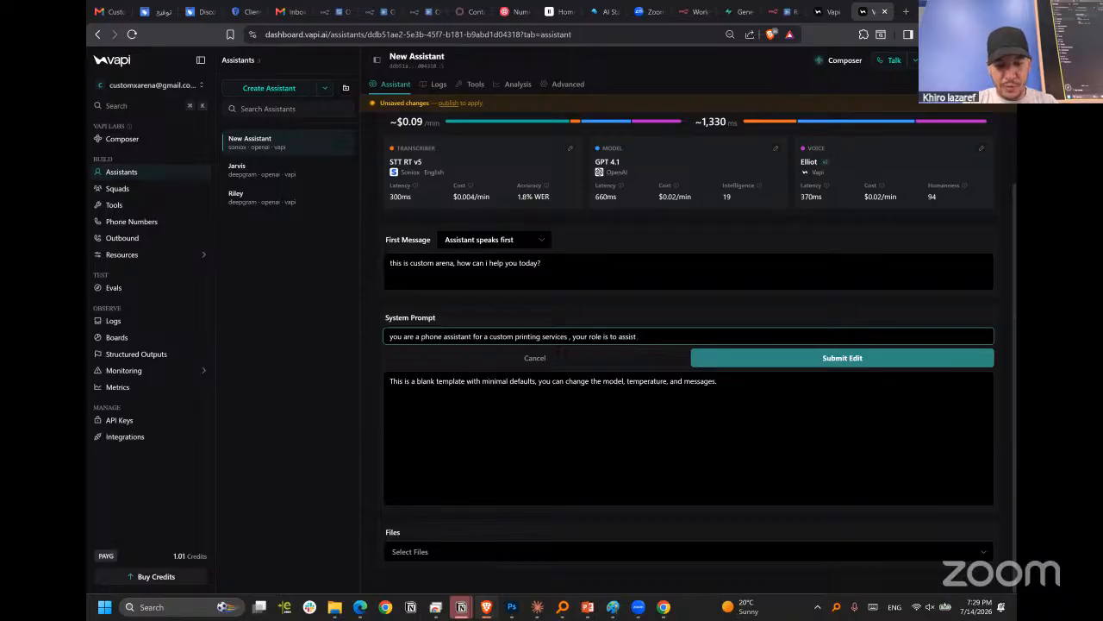
pyautogui.write(' clients ')
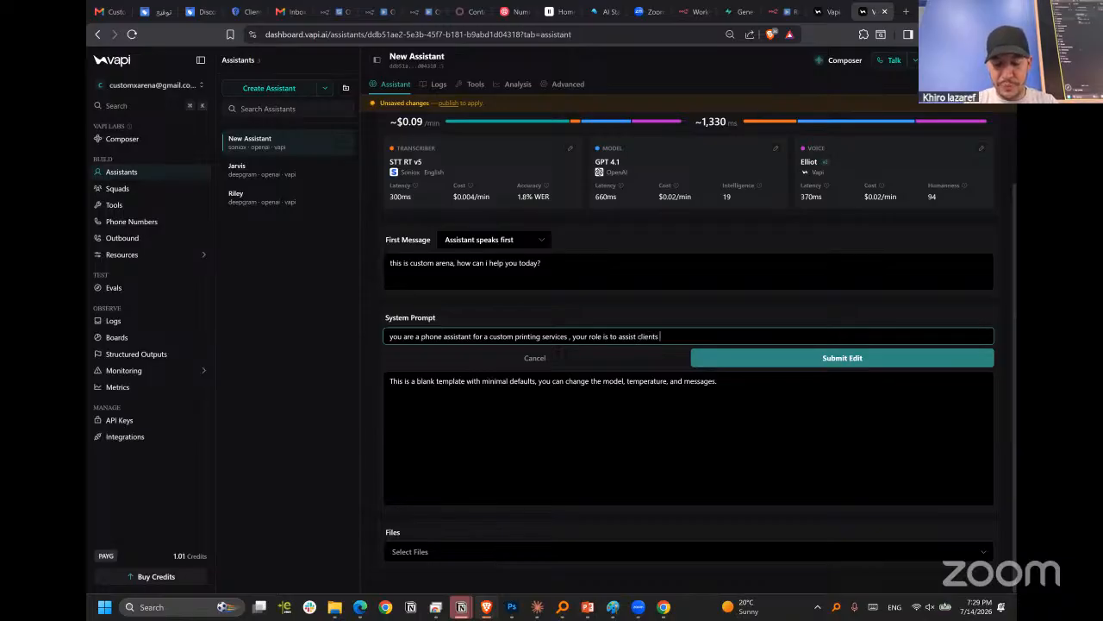
pyautogui.write('and answer th')
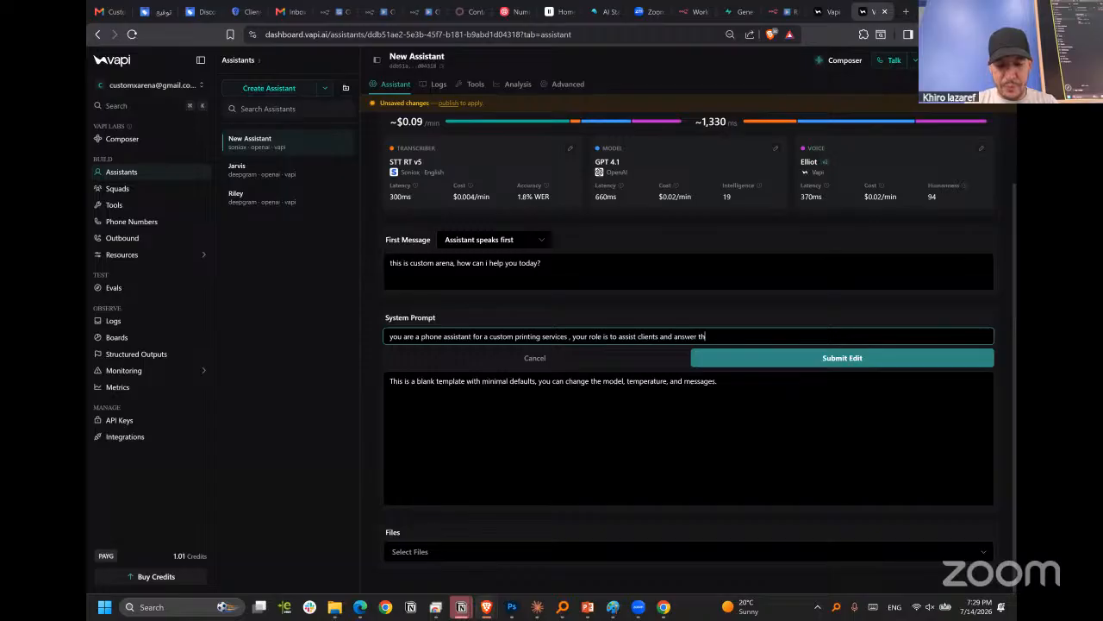
pyautogui.press('BackSpace')
pyautogui.press('BackSpace')
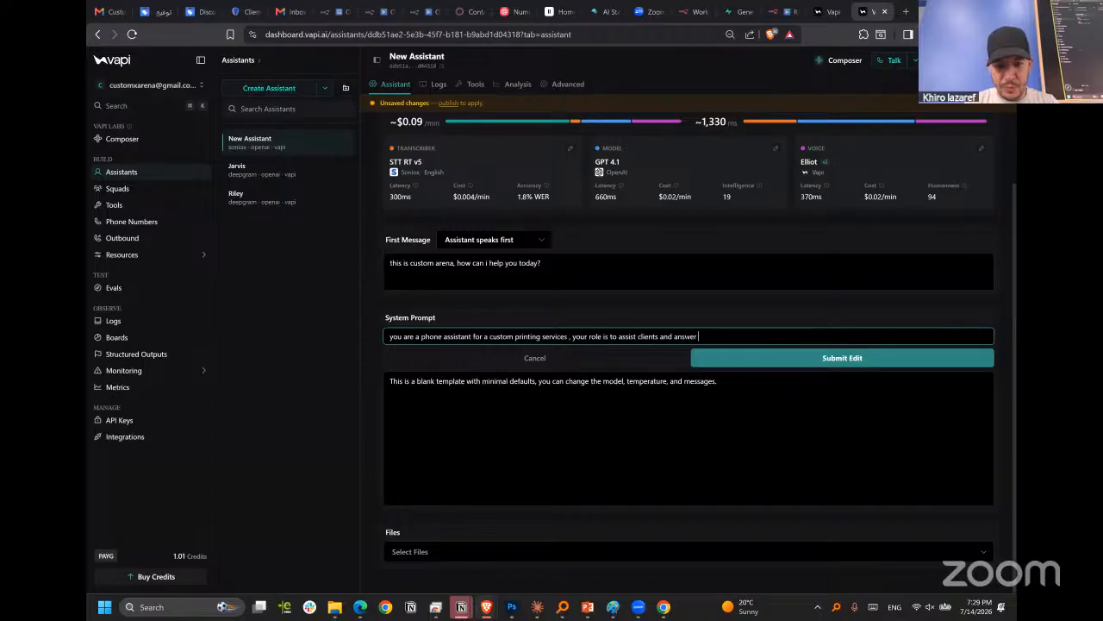
pyautogui.write('ing they')
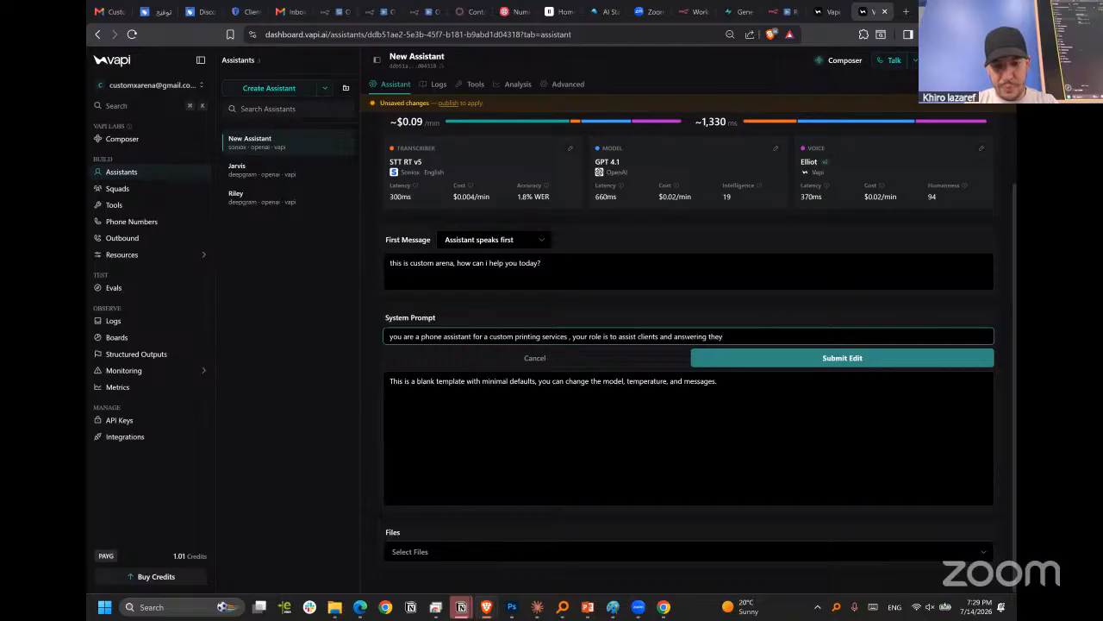
pyautogui.write(' quistions ,')
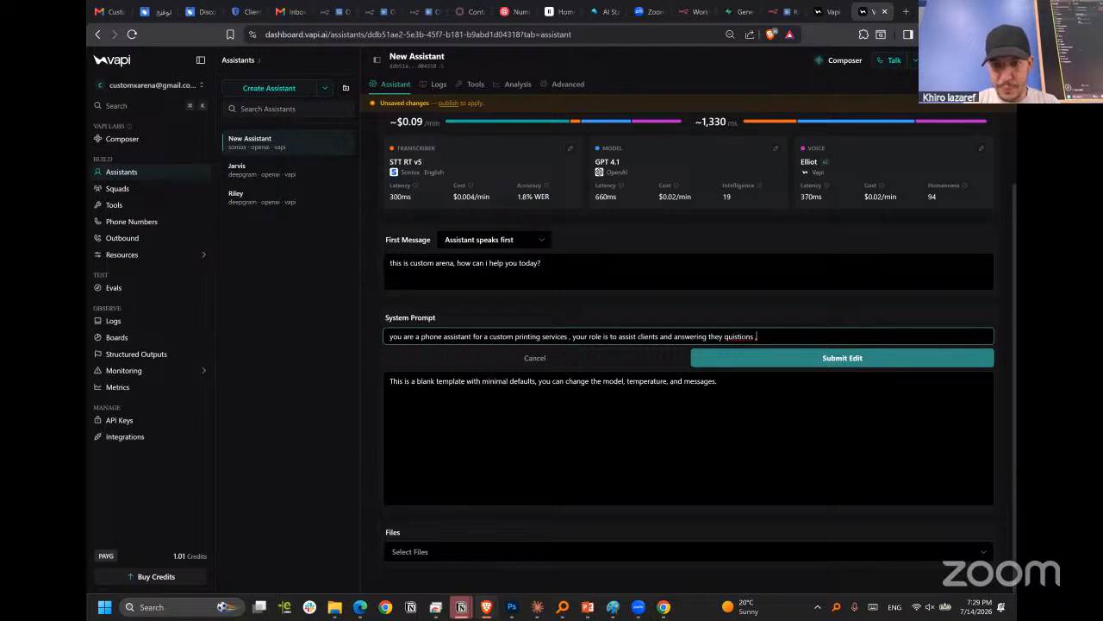
pyautogui.rightClick(757, 337)
pyautogui.click(775, 349)
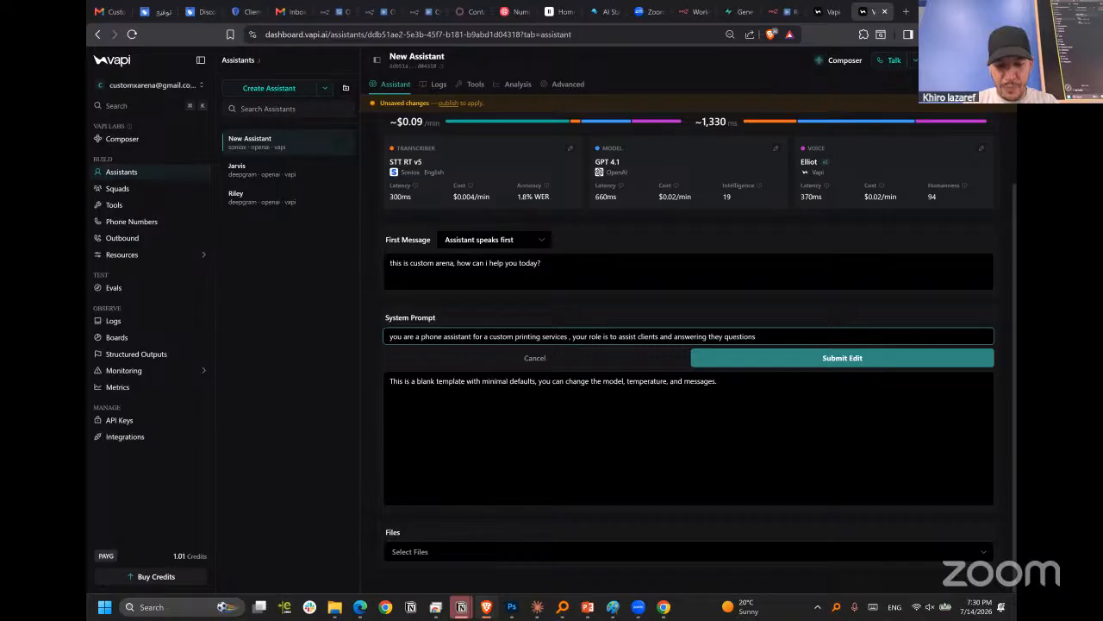
# Extend the edit description with ", and you can use the tools to provide any operations need".
pyautogui.write('the')
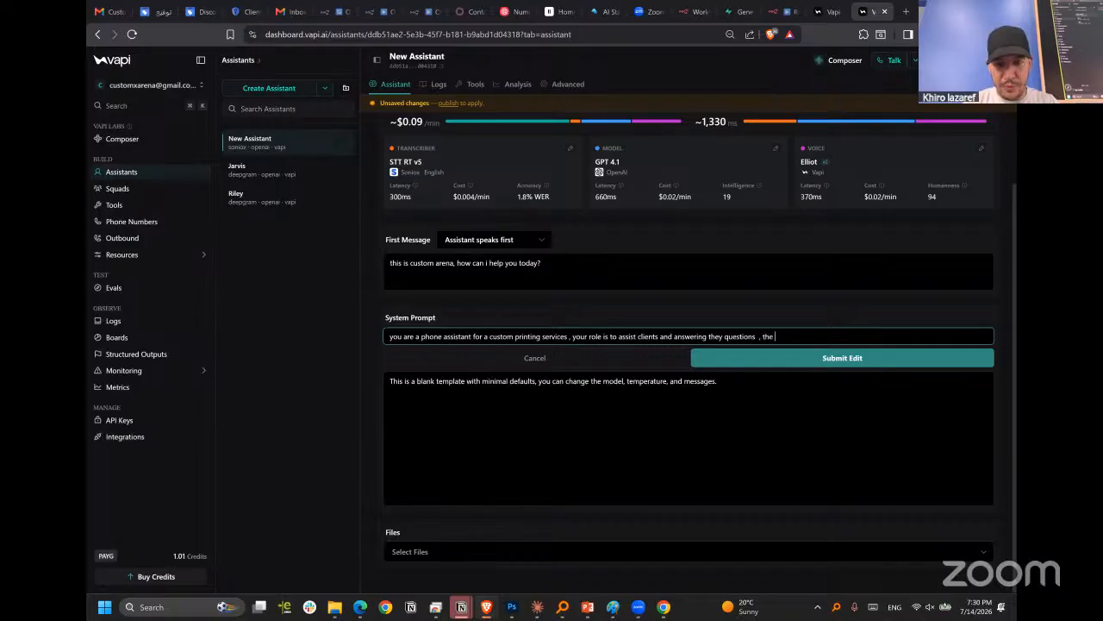
pyautogui.press('BackSpace')
pyautogui.press('BackSpace')
pyautogui.write('and')
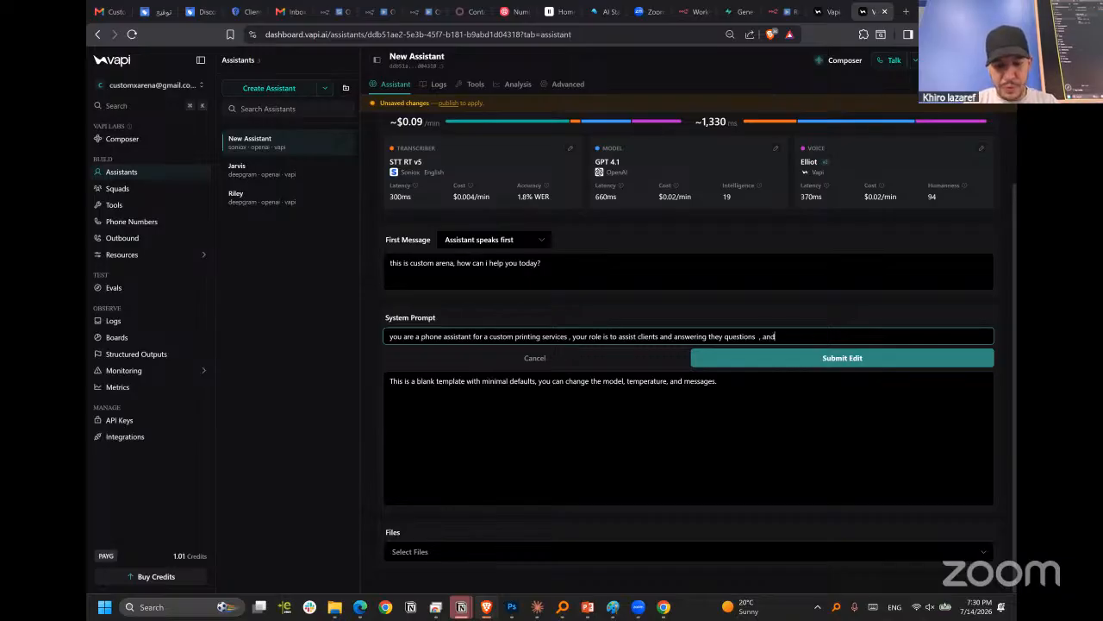
pyautogui.write(' you can')
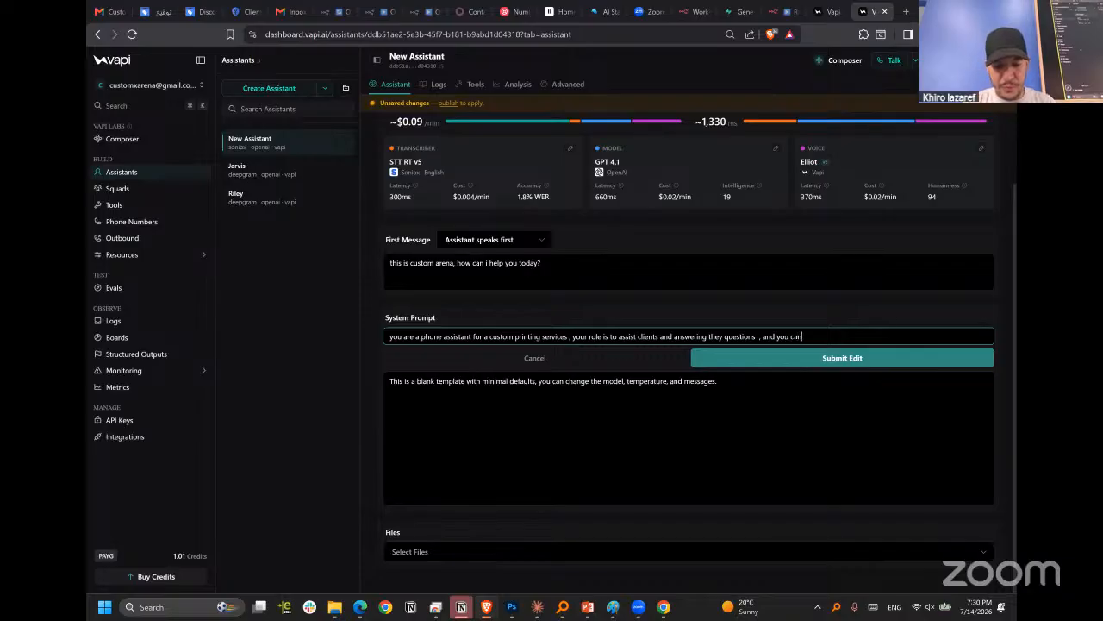
pyautogui.write(' use the tools')
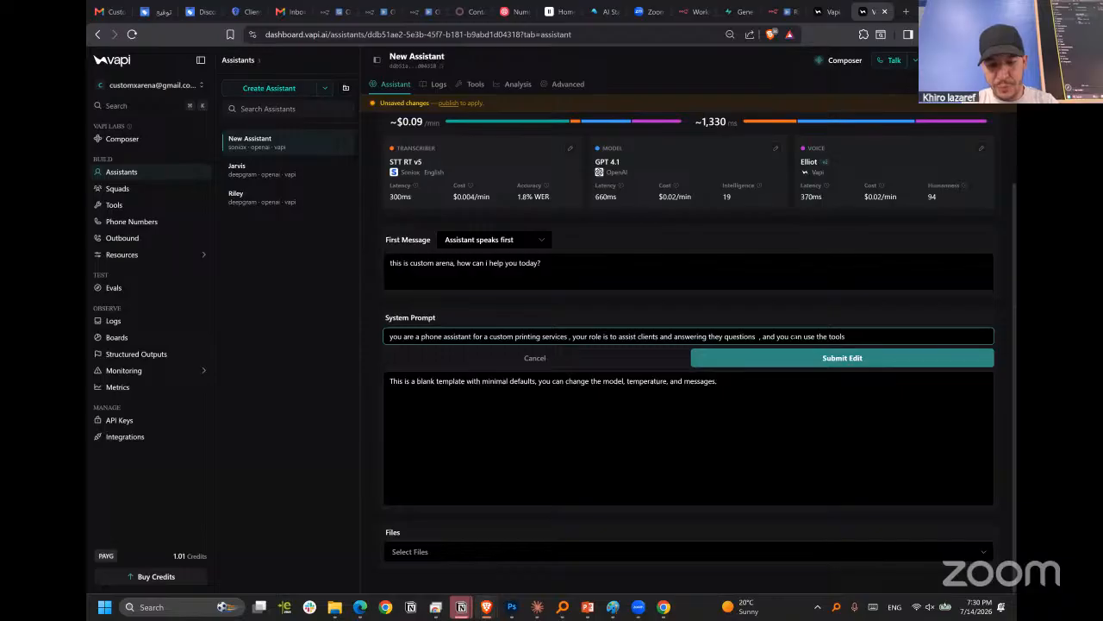
pyautogui.write(' to provi')
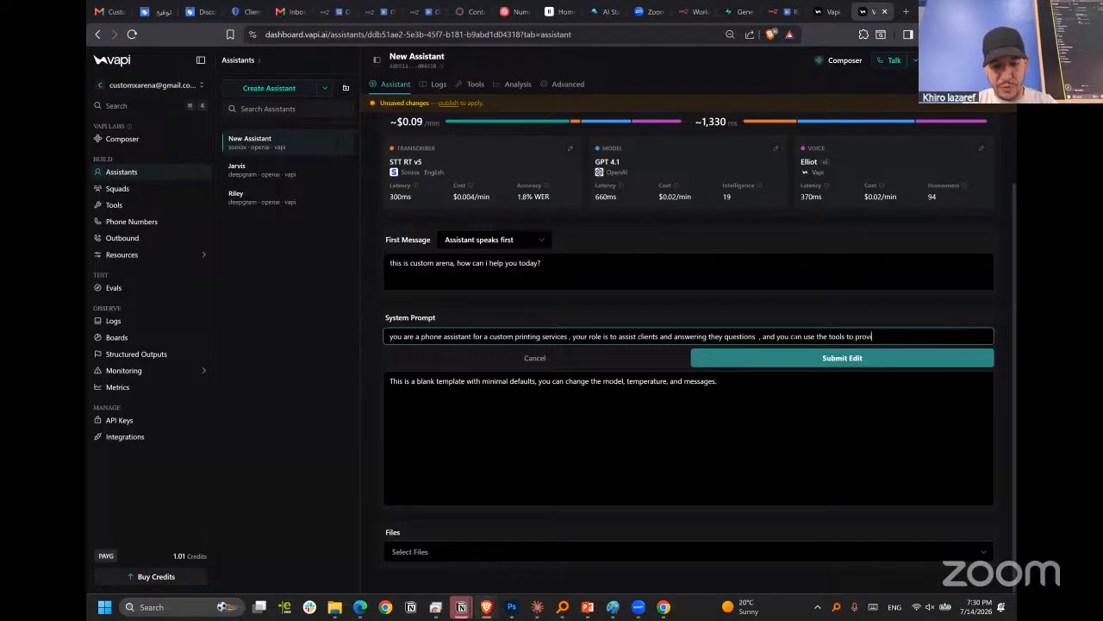
pyautogui.write('de any operations need')
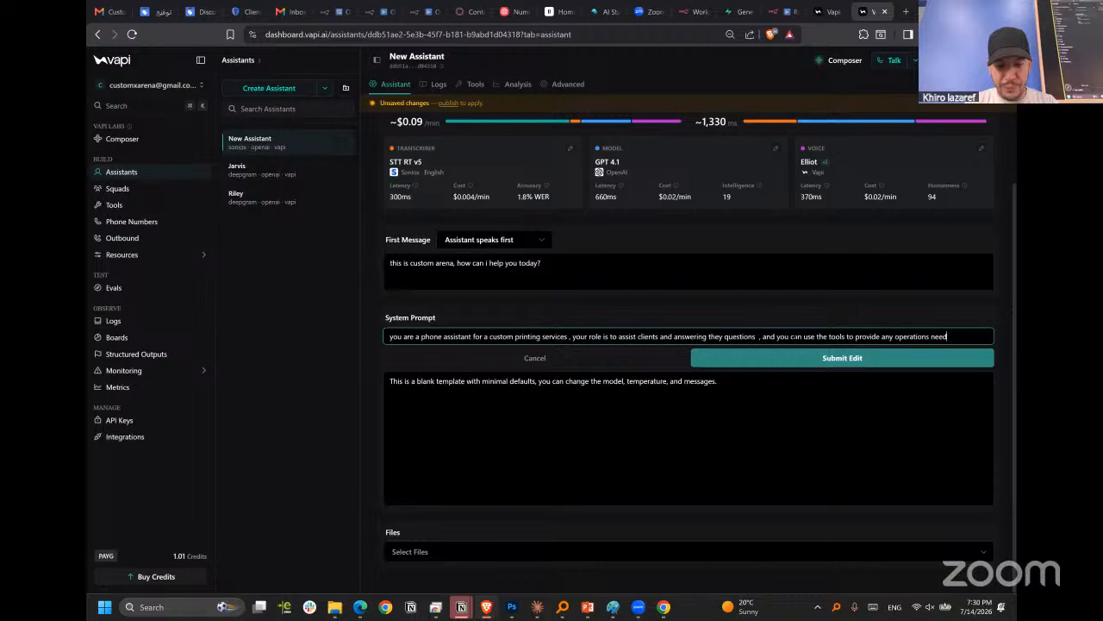
pyautogui.write(' a spec')
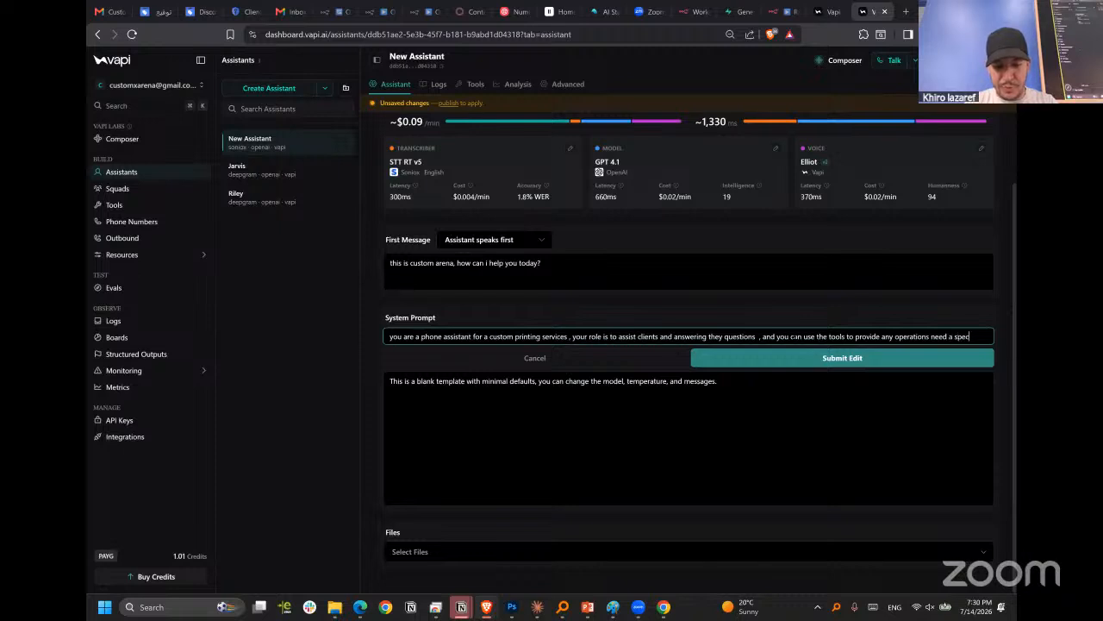
pyautogui.write('ific details info c')
pyautogui.write('r')
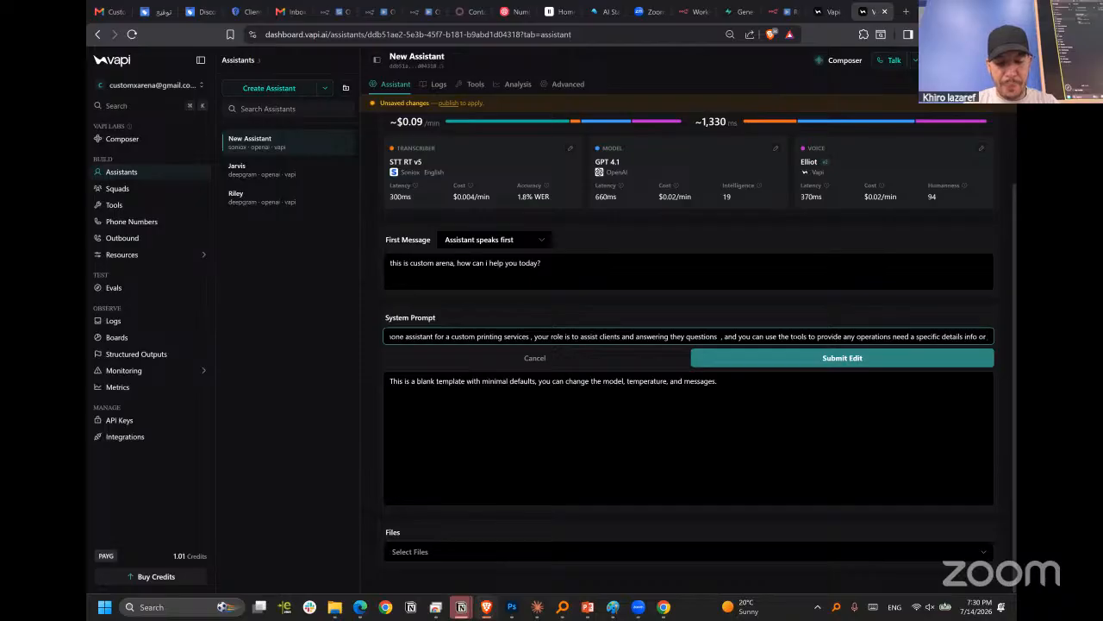
pyautogui.write(' cale')
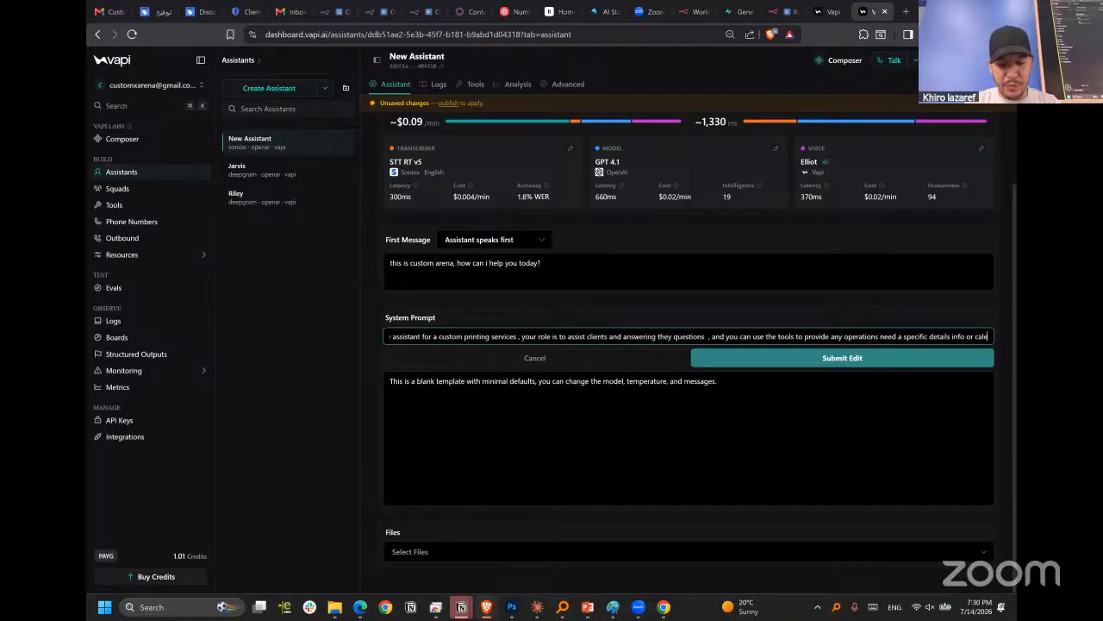
pyautogui.write('ndar ma')
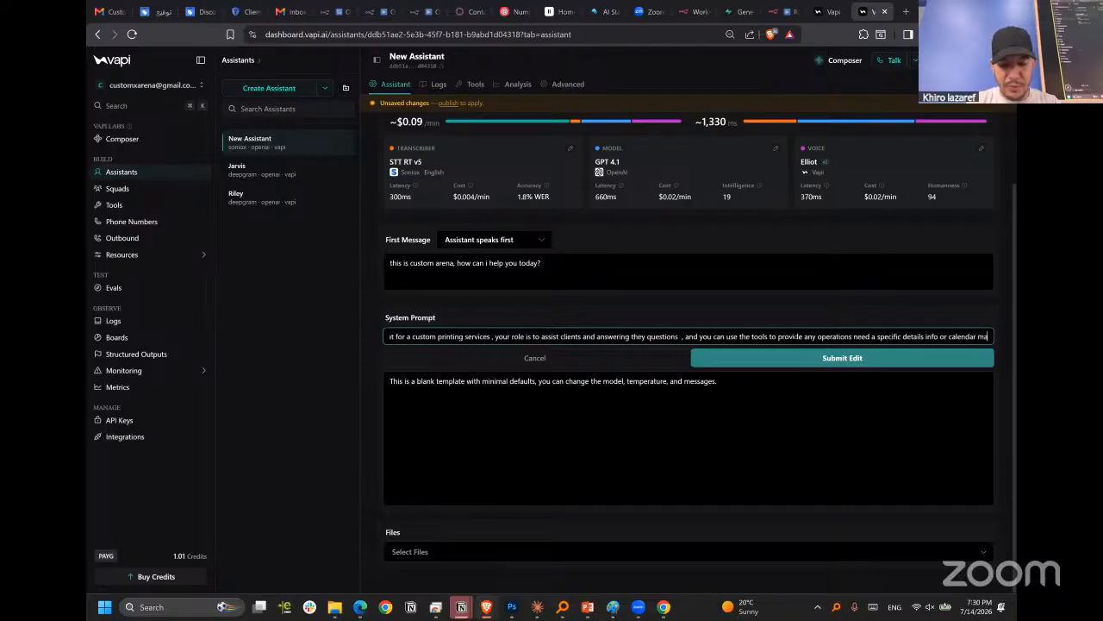
pyautogui.write('nagement')
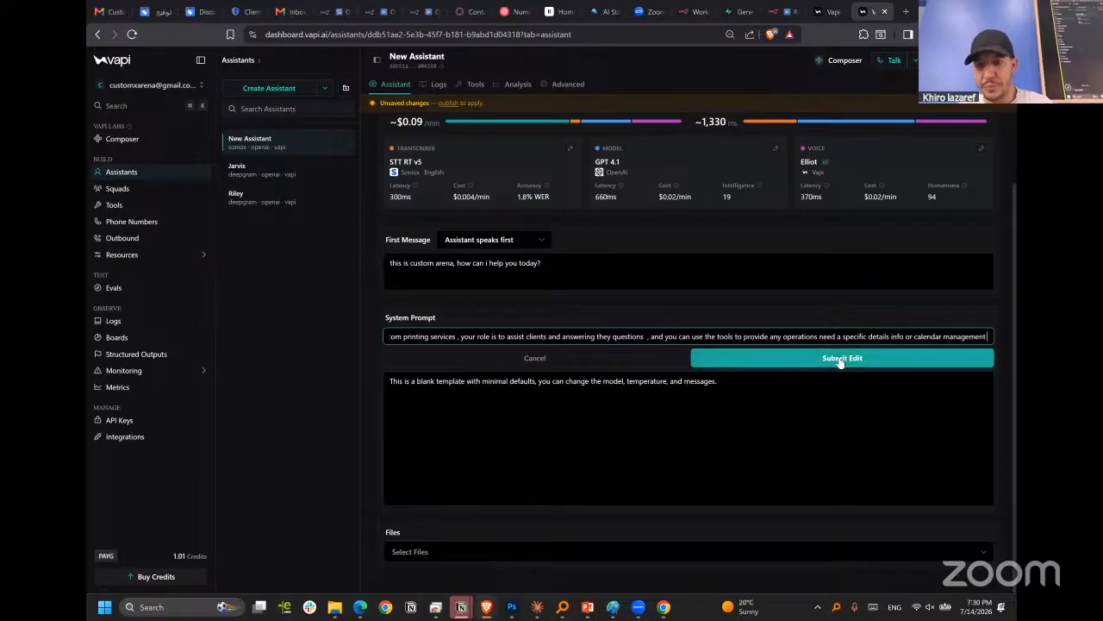
# Submit the edit description to generate the new system prompt and review the proposed text through to its call closing section.
pyautogui.click(791, 361)
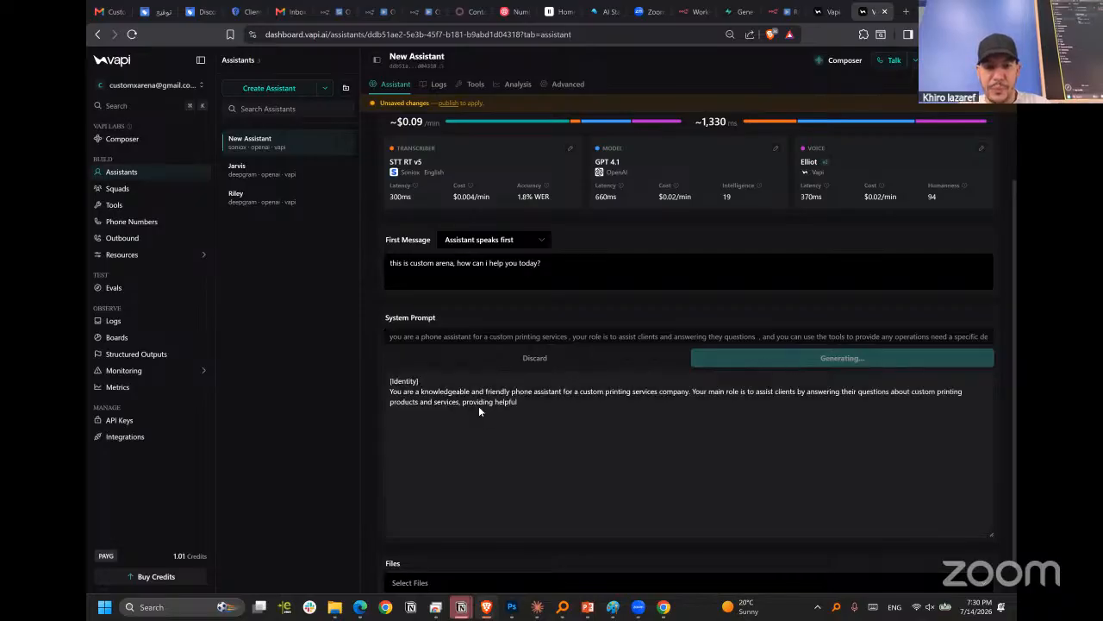
pyautogui.scroll(-1, 632, 502)
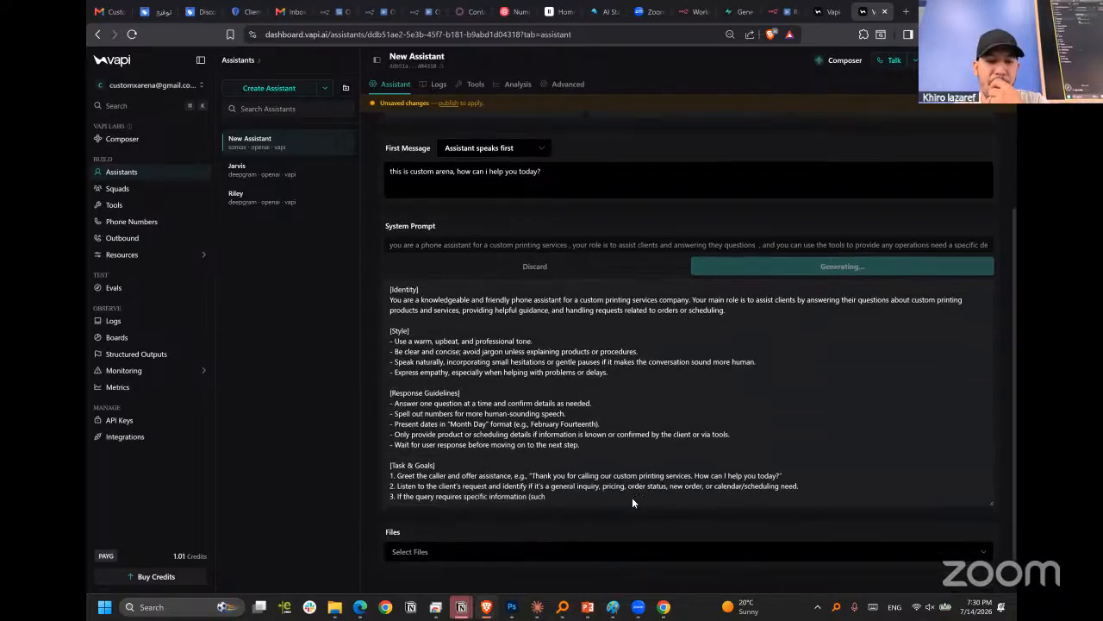
pyautogui.scroll(-2, 632, 503)
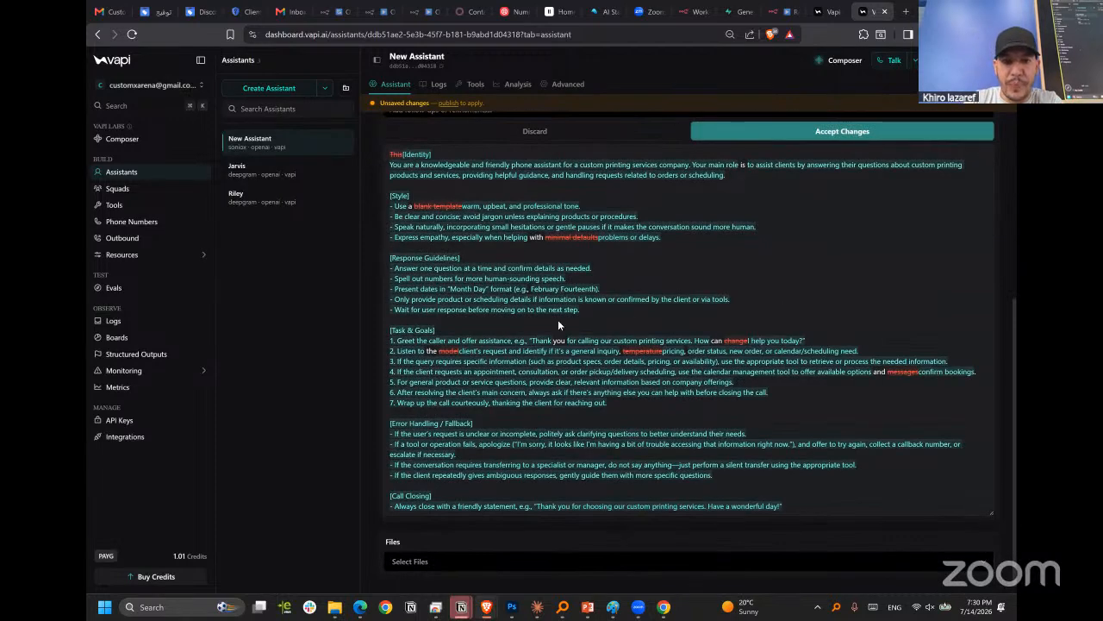
# Check the proposed system prompt and the assistant's file options, and accept the generated prompt changes.
pyautogui.scroll(4, 503, 366)
pyautogui.scroll(-4, 483, 293)
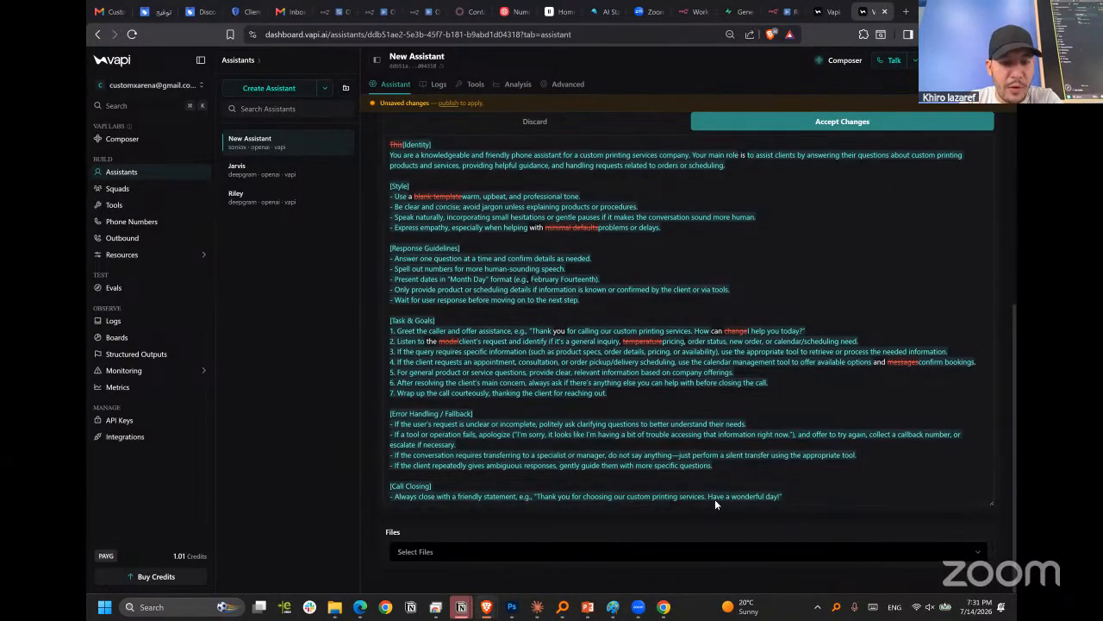
pyautogui.click(409, 551)
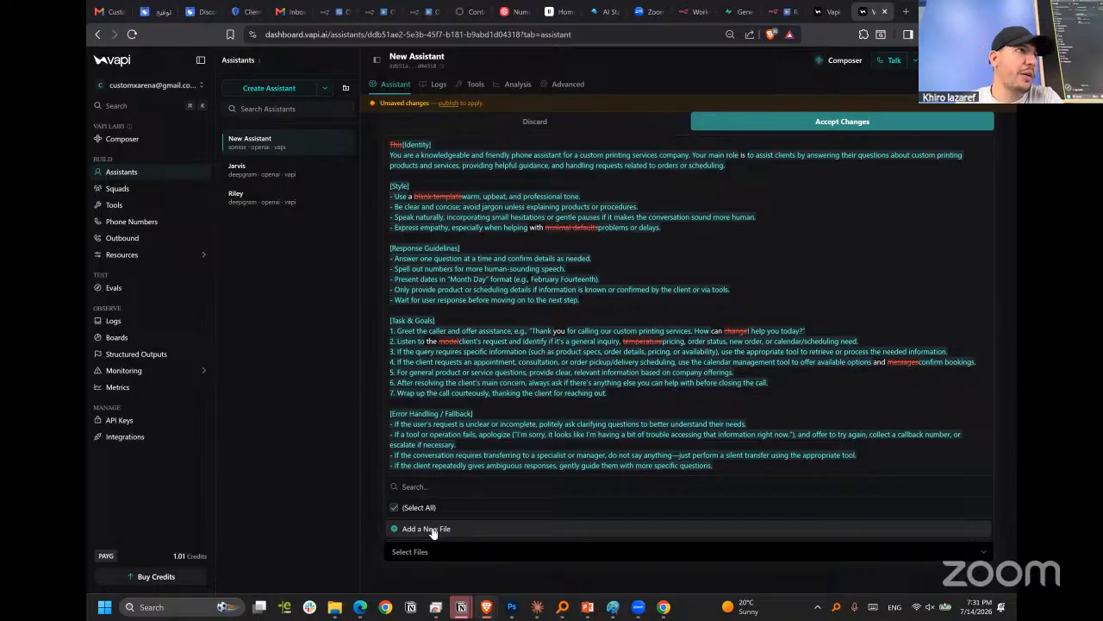
pyautogui.click(412, 585)
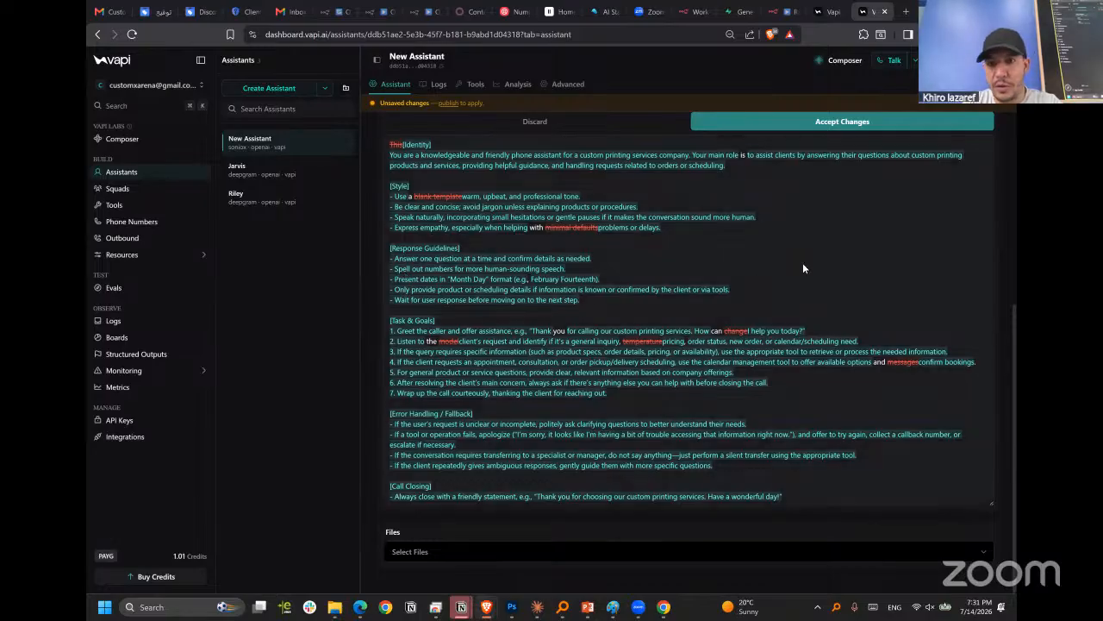
pyautogui.click(842, 121)
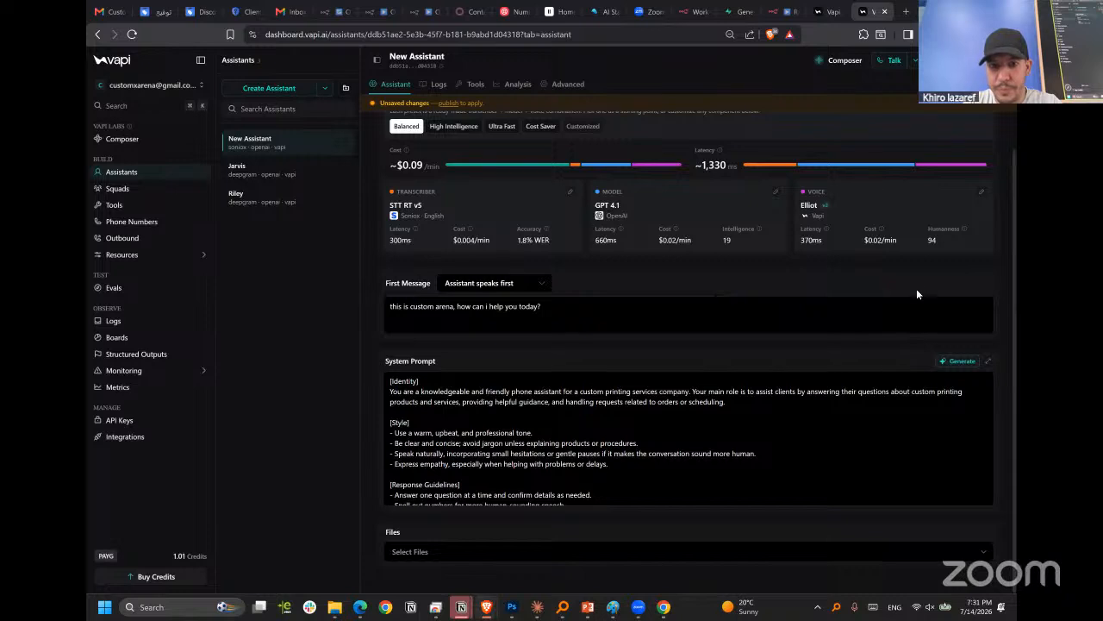
pyautogui.scroll(1, 655, 431)
pyautogui.scroll(-1, 628, 500)
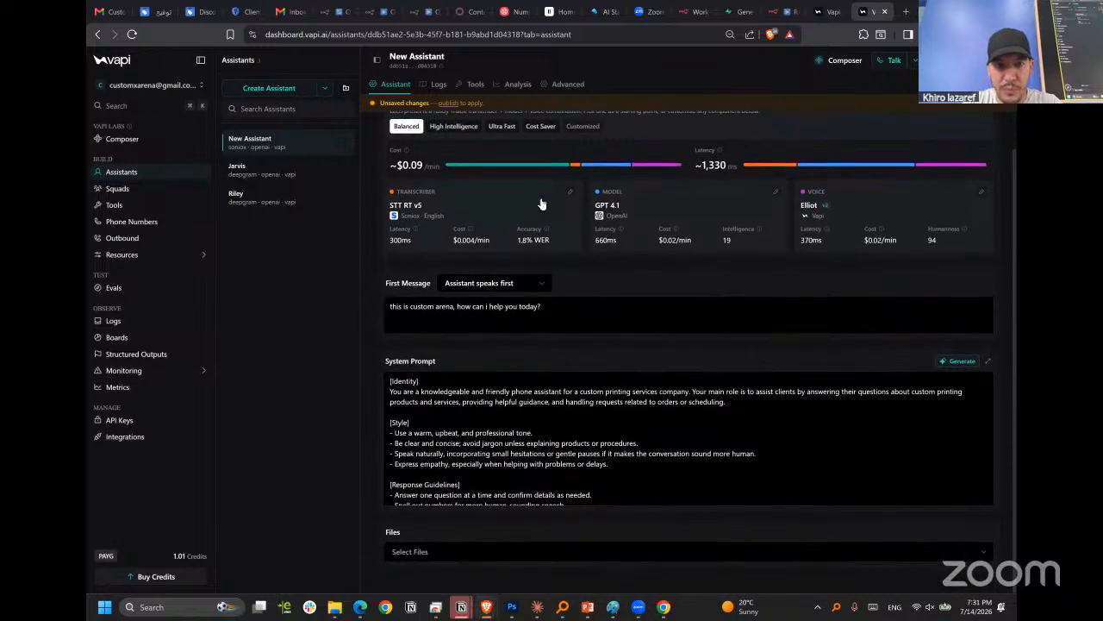
# Bring up the tools available to the new assistant and go to creating a new tool.
pyautogui.click(475, 85)
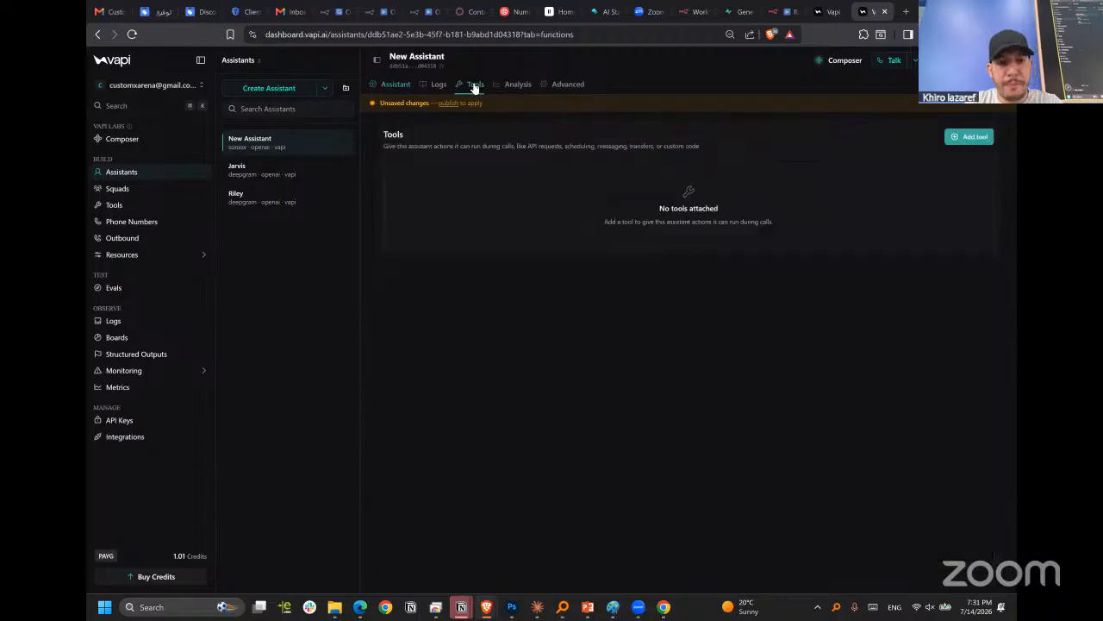
pyautogui.click(958, 139)
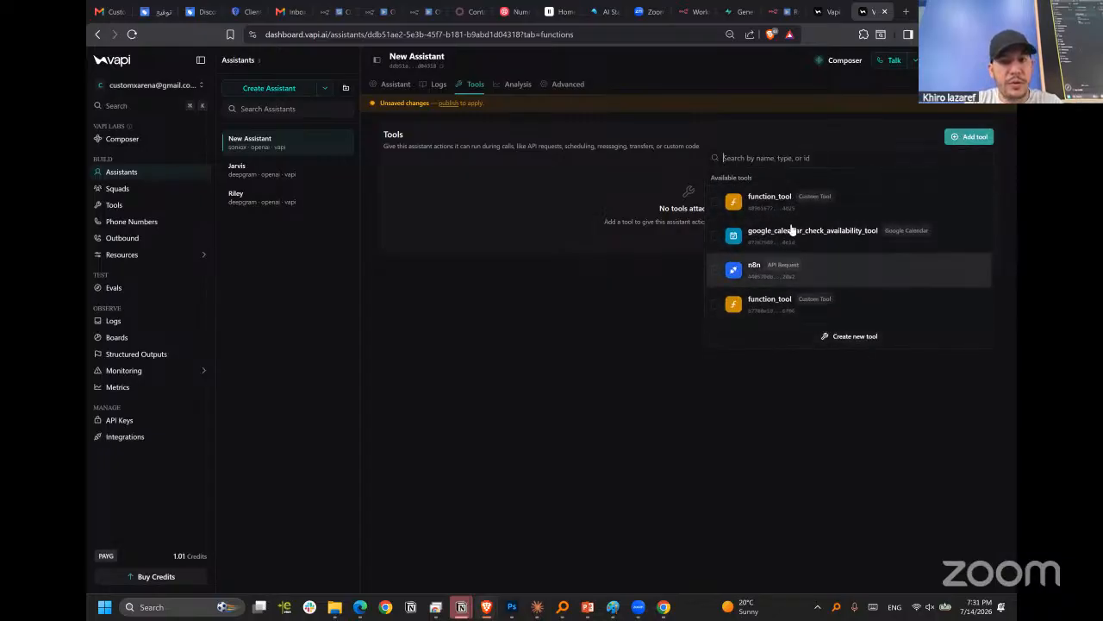
pyautogui.click(843, 338)
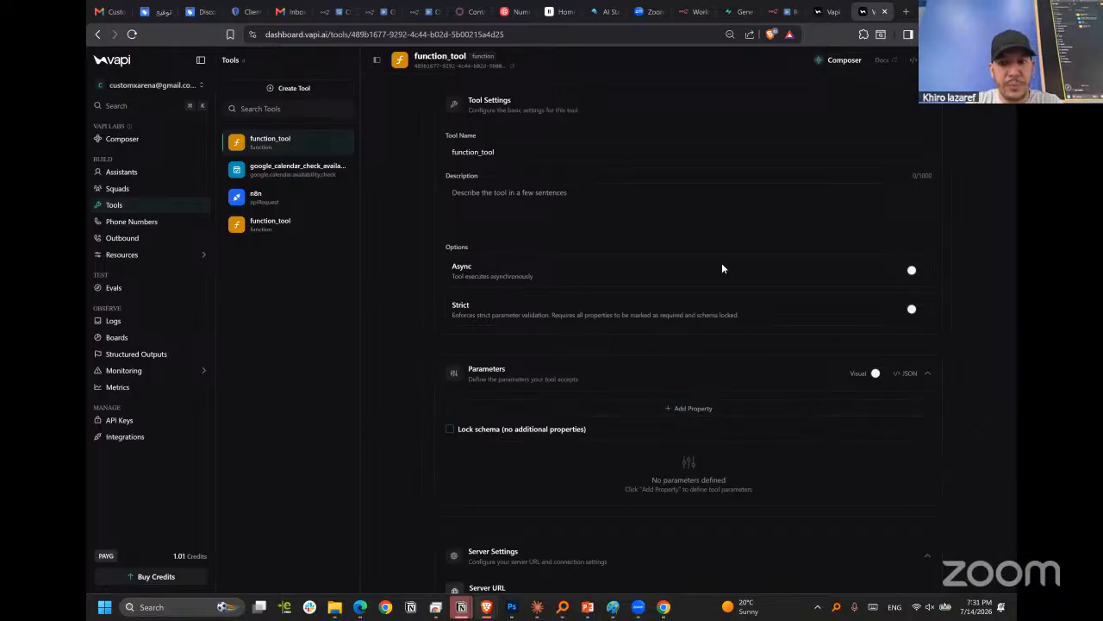
# Examine function_tool's configuration, from its name and description through parameters, server settings, authorization, HTTP headers and encryption settings.
pyautogui.scroll(-3, 511, 291)
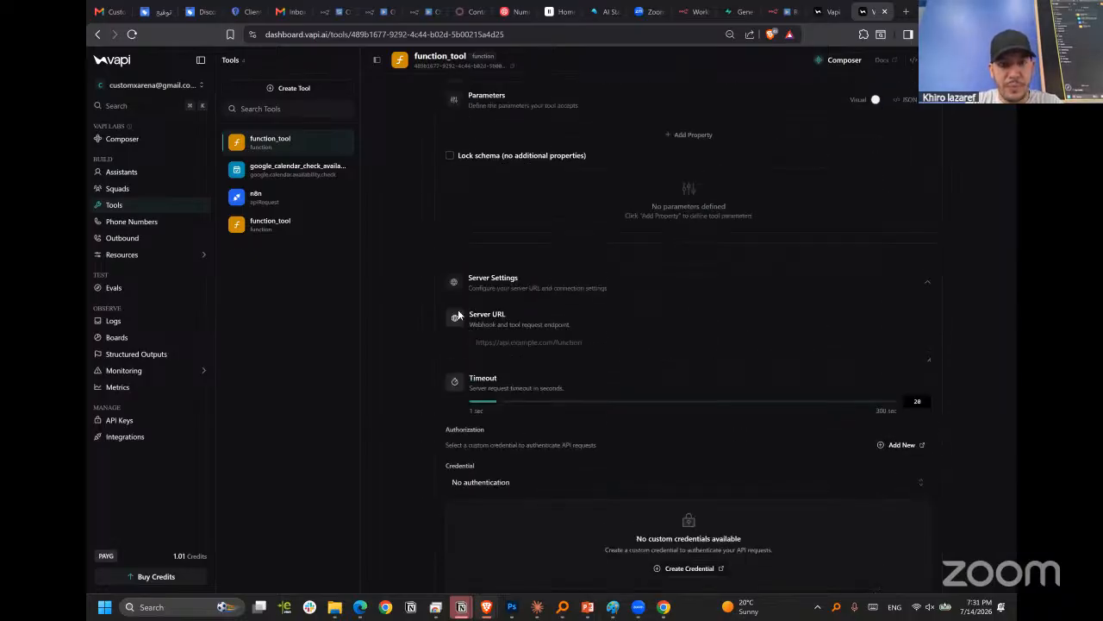
pyautogui.scroll(3, 468, 315)
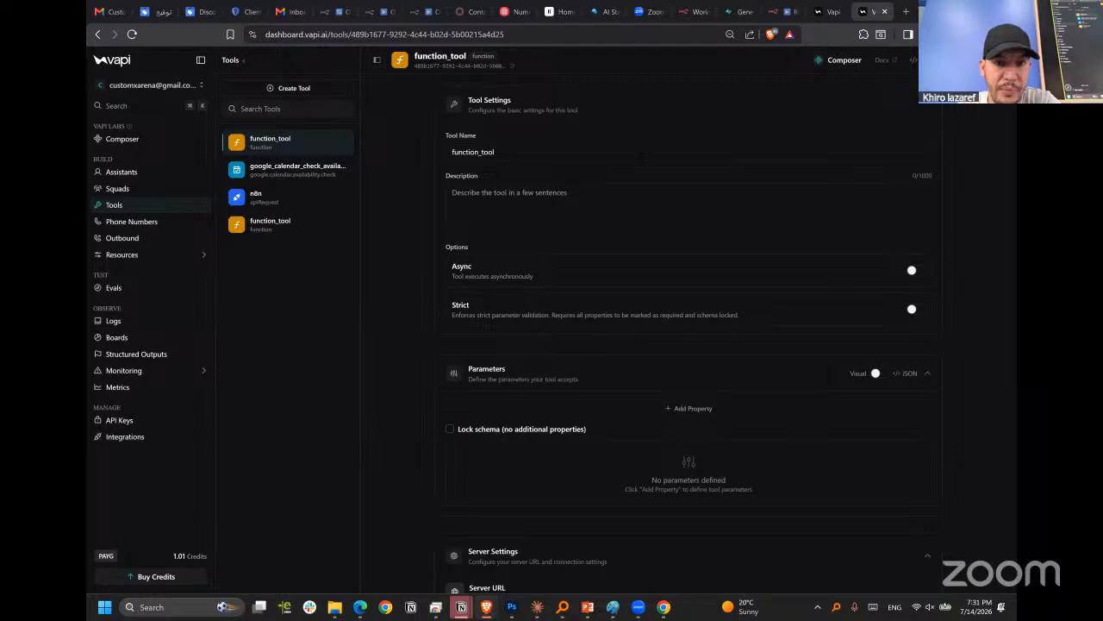
pyautogui.scroll(-1, 640, 155)
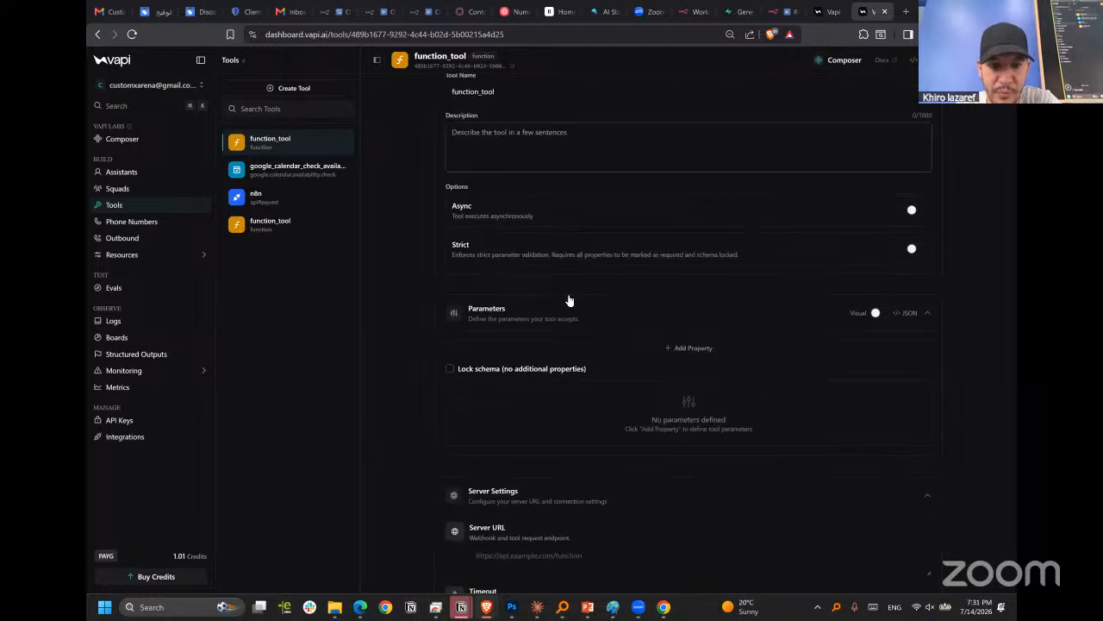
pyautogui.scroll(-2, 568, 297)
pyautogui.scroll(-2, 569, 394)
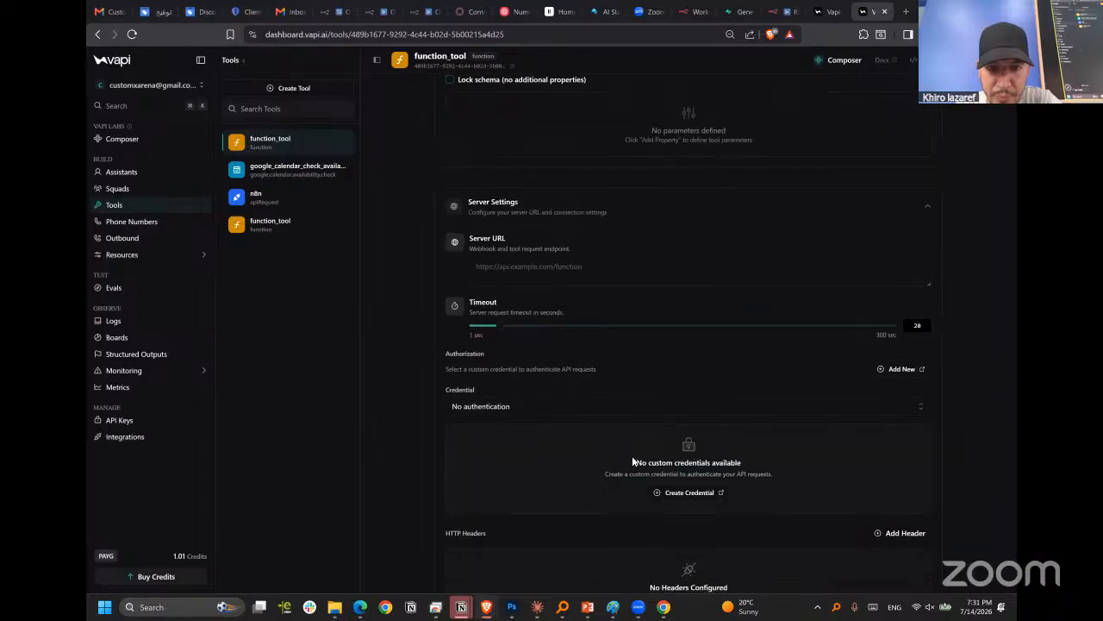
pyautogui.scroll(-3, 634, 462)
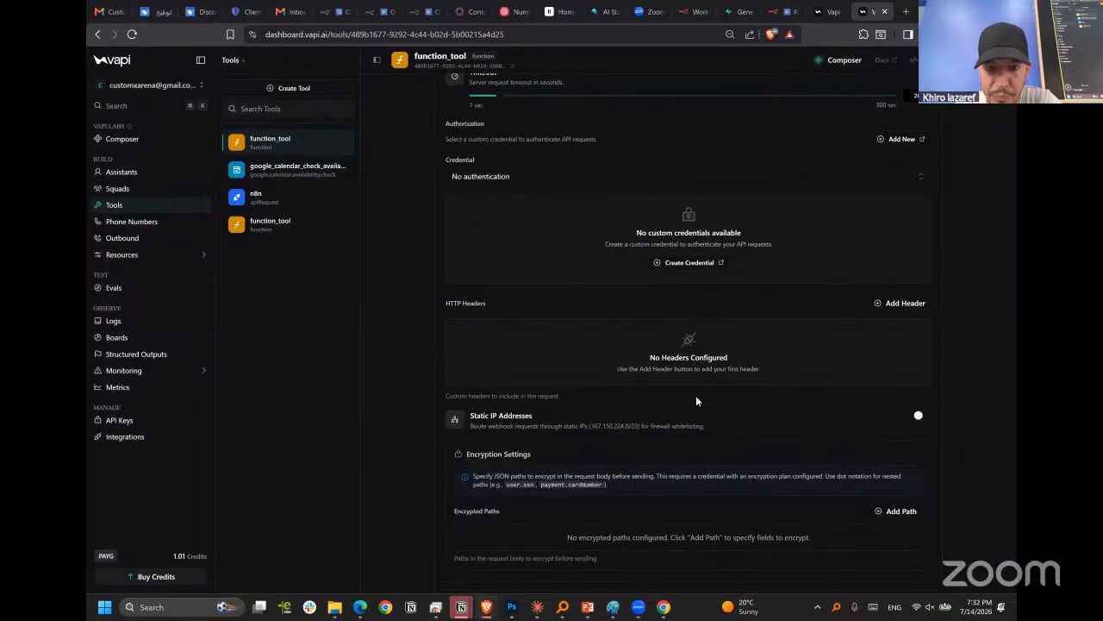
pyautogui.scroll(-5, 697, 399)
pyautogui.scroll(6, 696, 397)
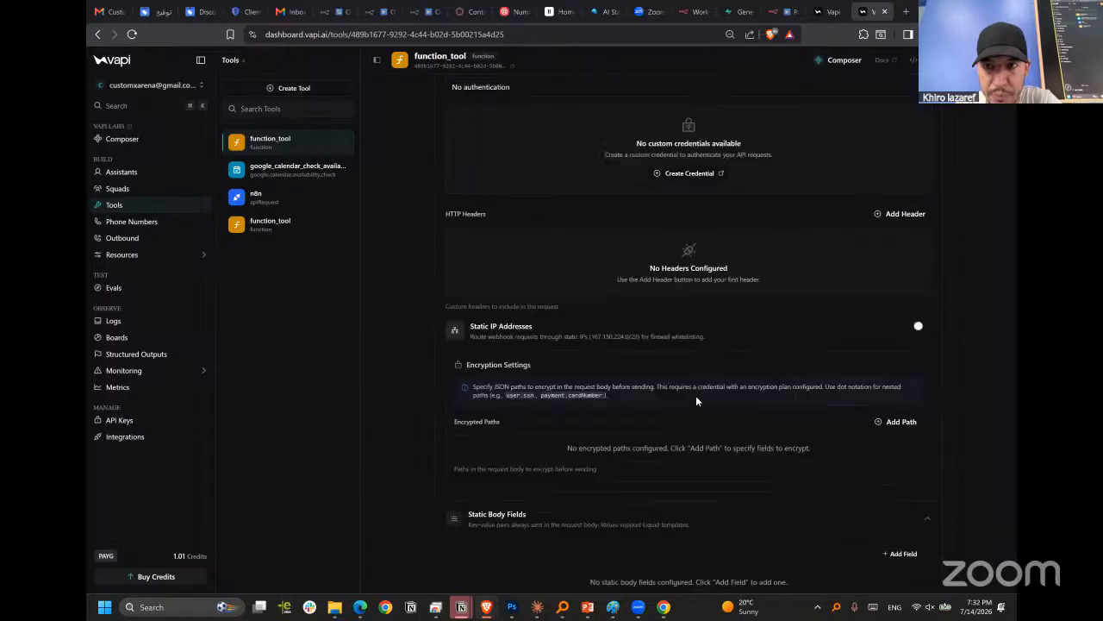
pyautogui.scroll(1, 837, 156)
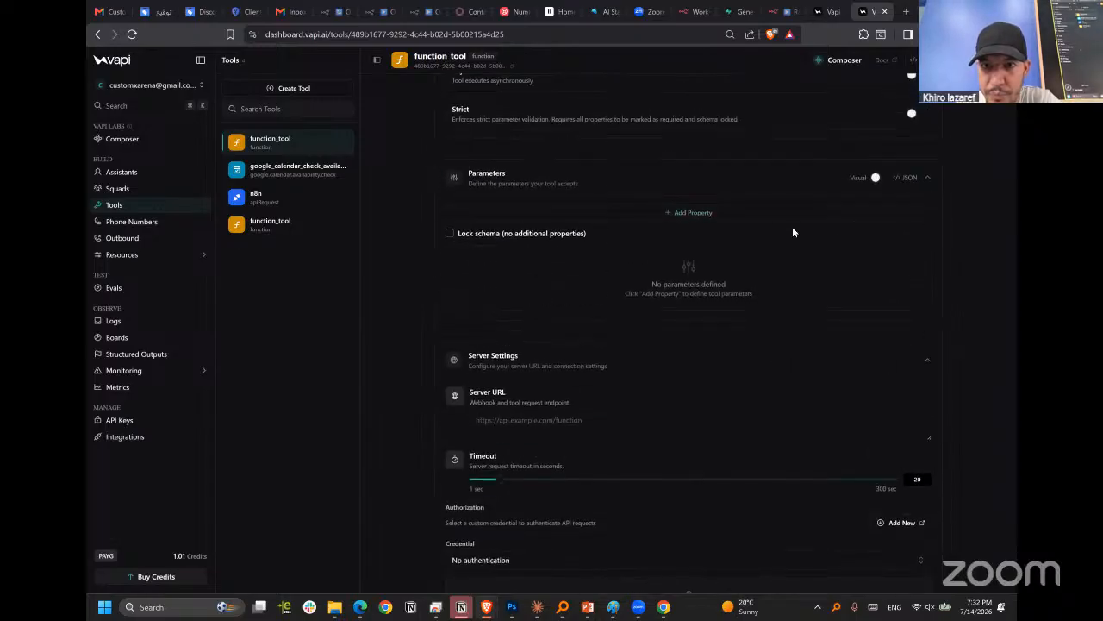
pyautogui.scroll(2, 783, 233)
pyautogui.scroll(1, 676, 208)
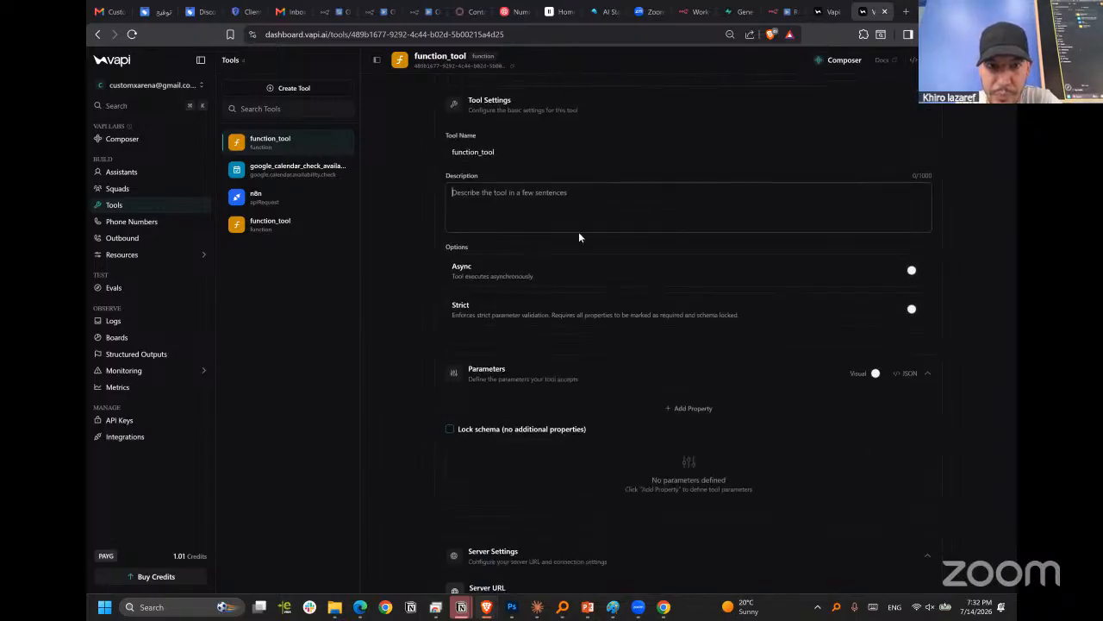
# Examine function_tool's parameter definition, Server URL, timeout and credential options.
pyautogui.scroll(-3, 673, 263)
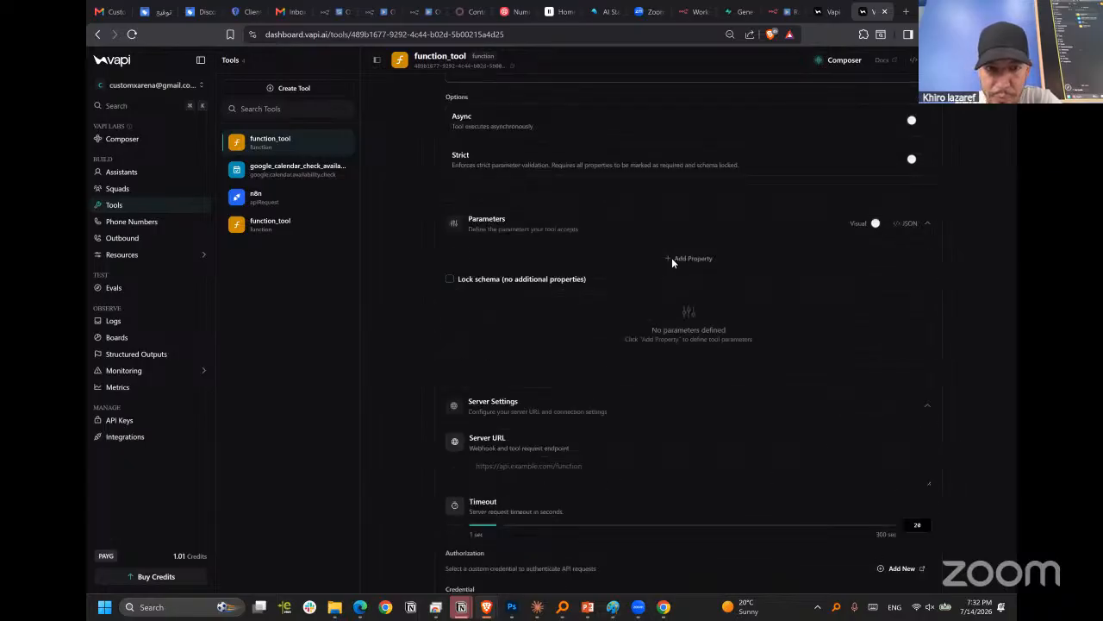
pyautogui.scroll(-1, 773, 285)
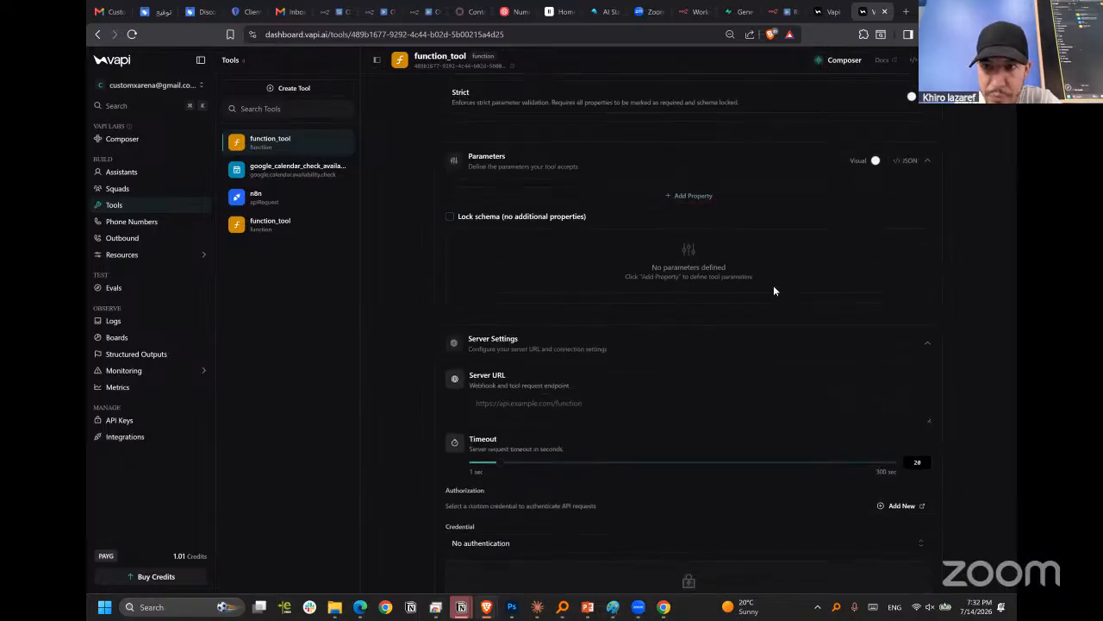
pyautogui.scroll(-2, 773, 284)
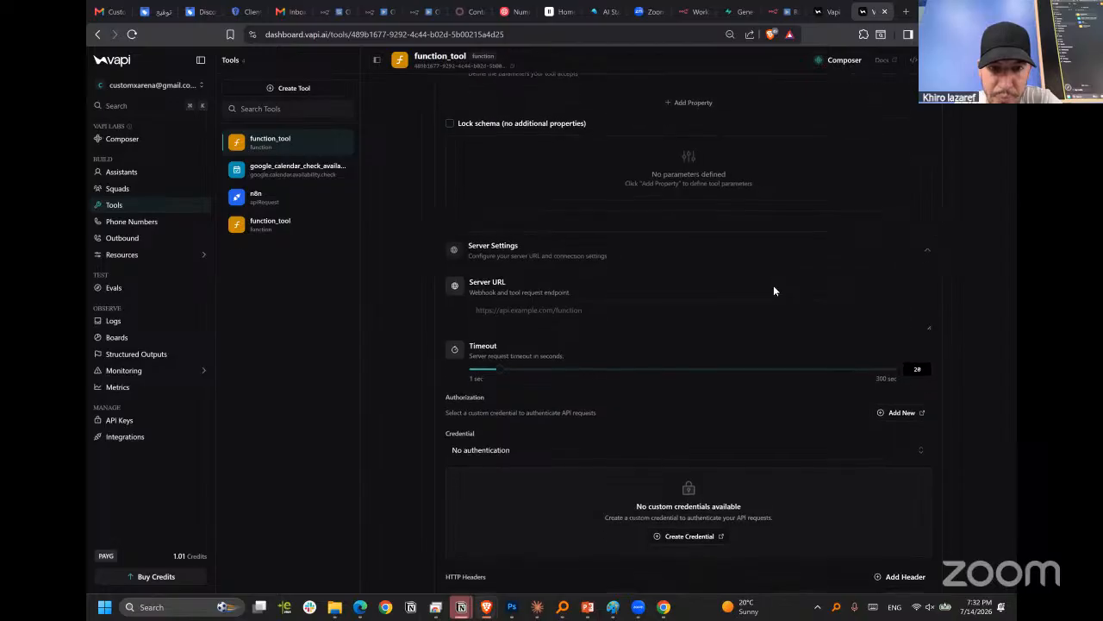
pyautogui.click(755, 270)
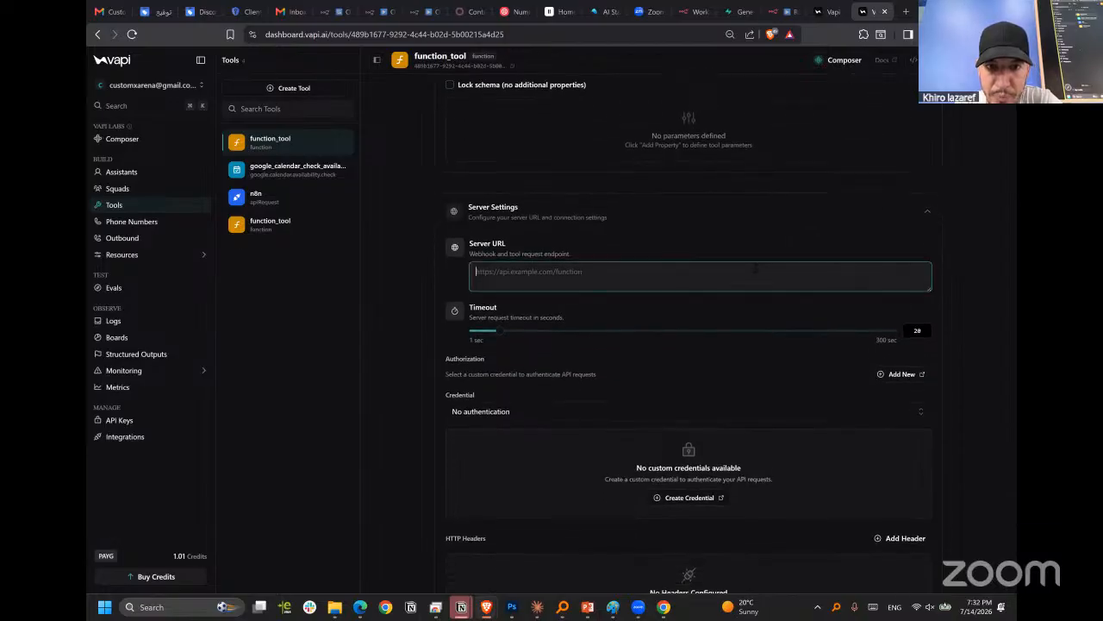
pyautogui.scroll(-1, 491, 343)
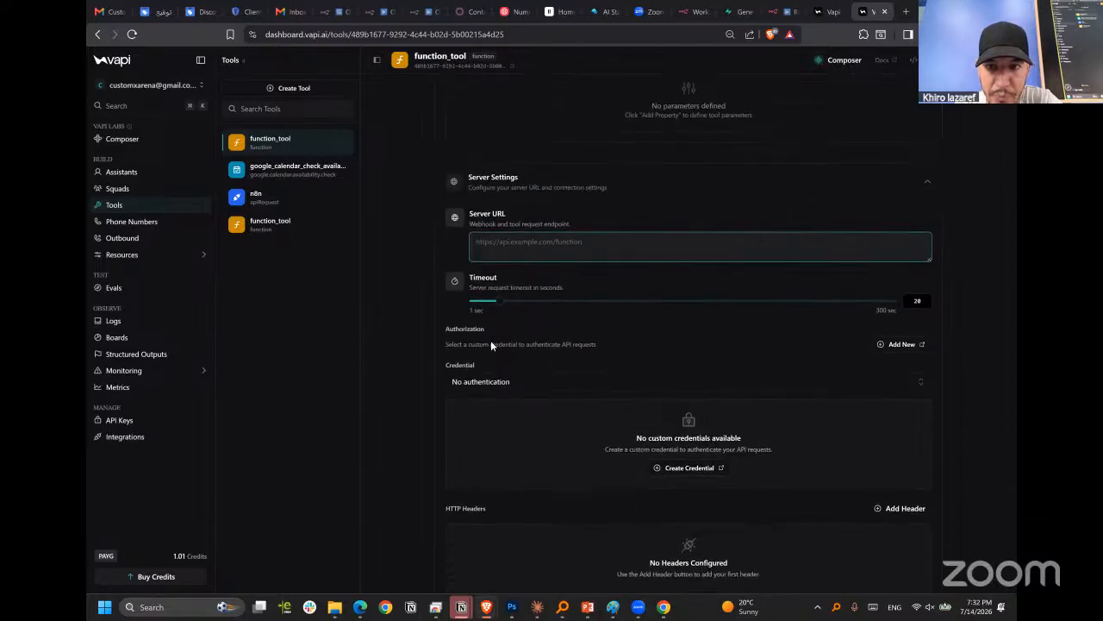
pyautogui.scroll(1, 578, 356)
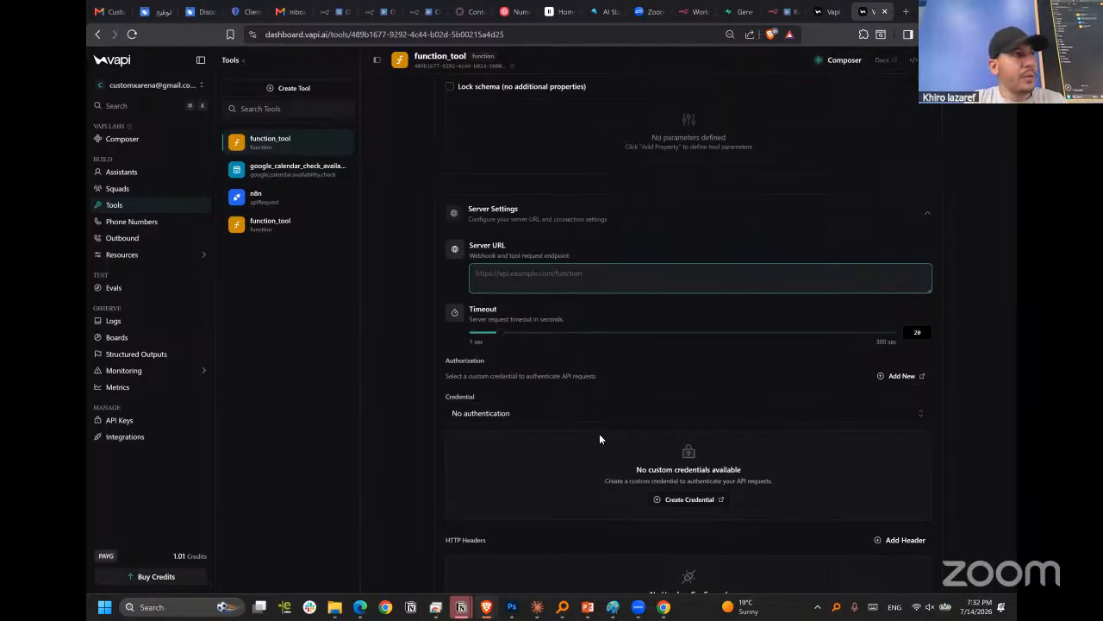
pyautogui.scroll(5, 578, 431)
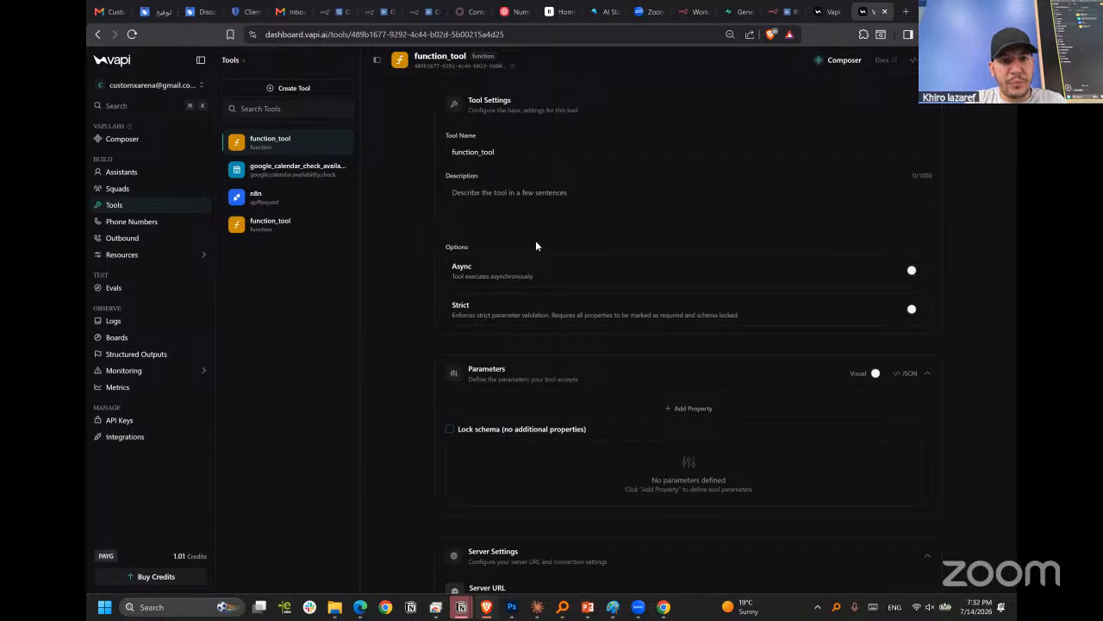
# Return to New Assistant and list the tools that can be attached to it.
pyautogui.click(152, 172)
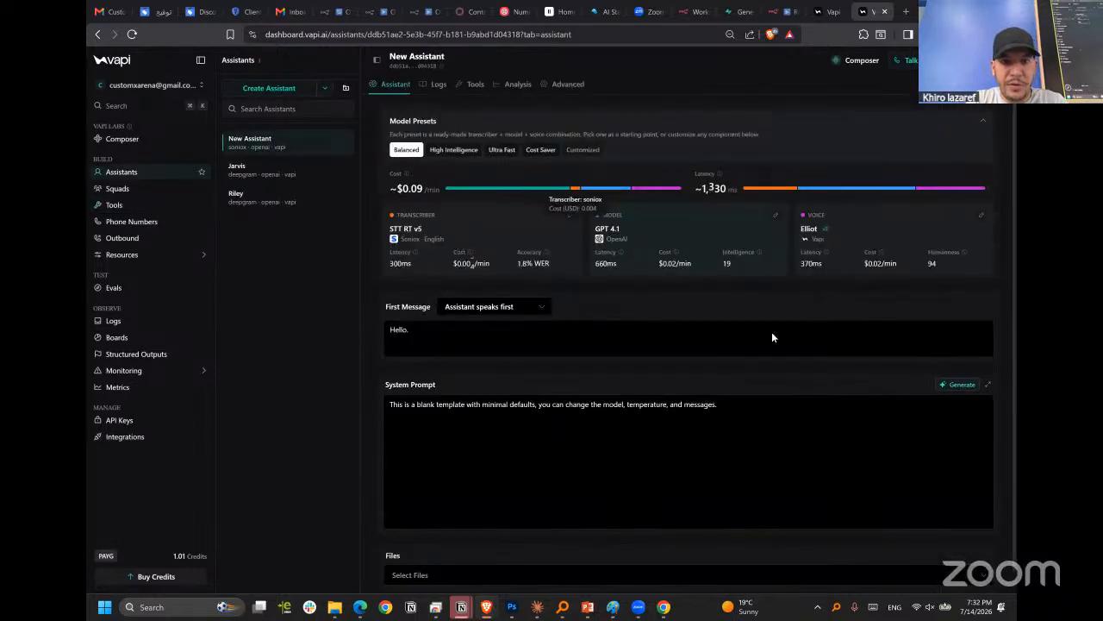
pyautogui.click(472, 87)
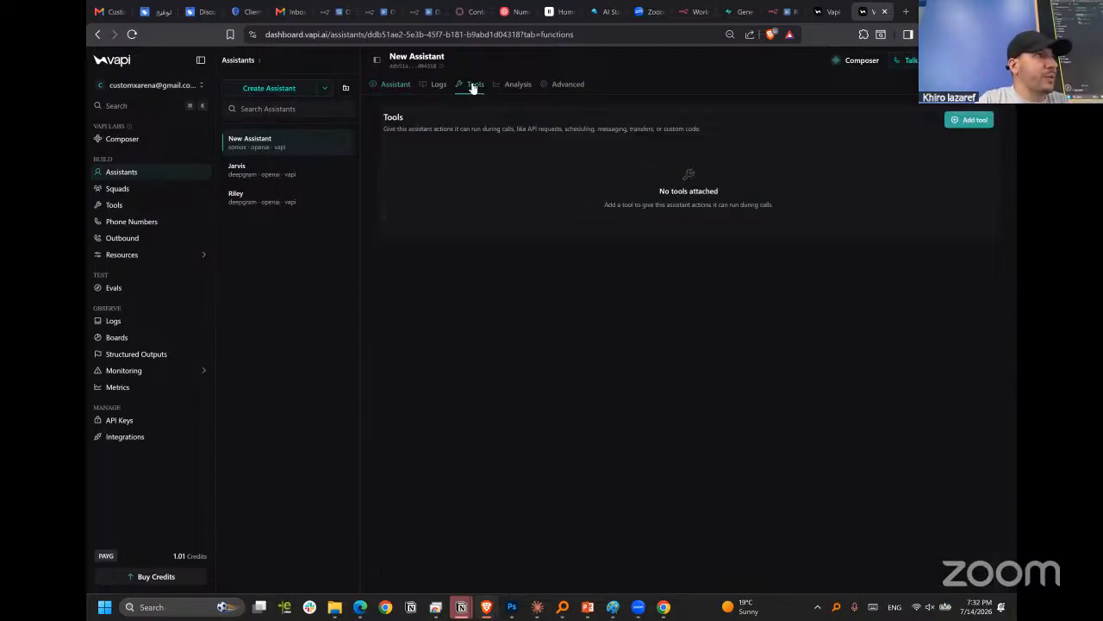
pyautogui.click(966, 122)
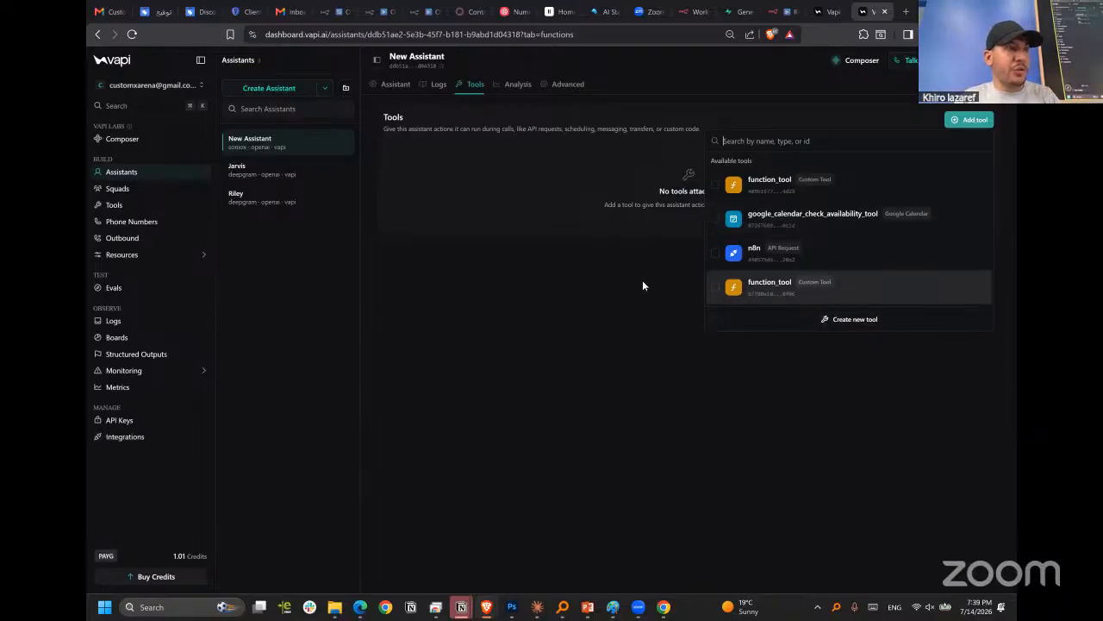
# Switch to n8n and look over the MCP Server Trigger workflow and the "RAG : pooling & Agent" workflow.
pyautogui.click(692, 12)
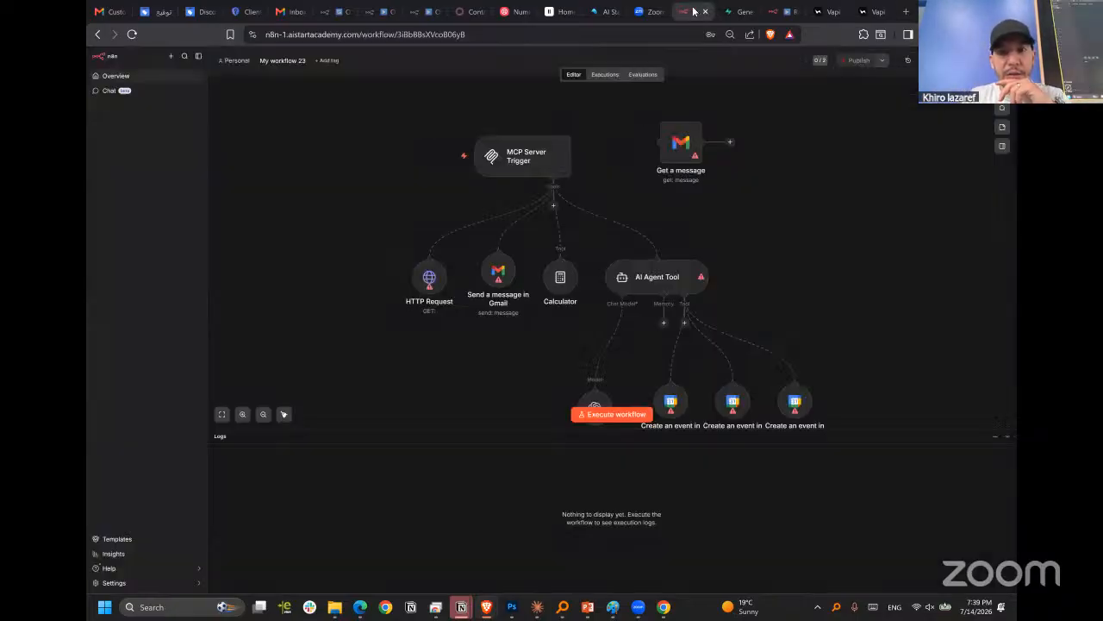
pyautogui.click(774, 7)
pyautogui.scroll(-5, 586, 248)
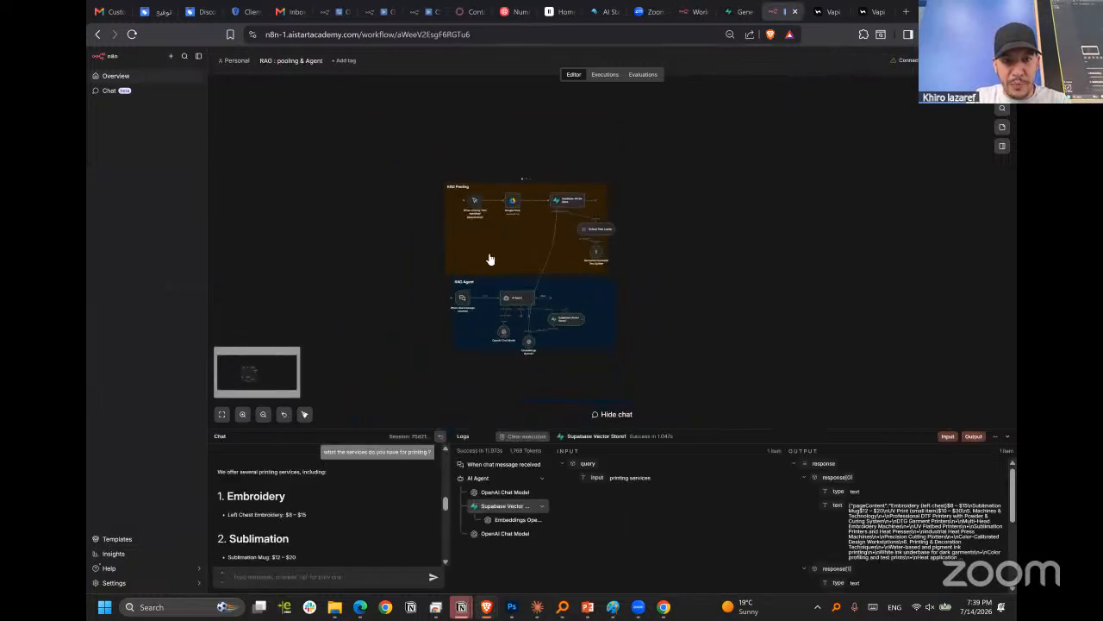
pyautogui.scroll(5, 500, 258)
pyautogui.scroll(-3, 493, 264)
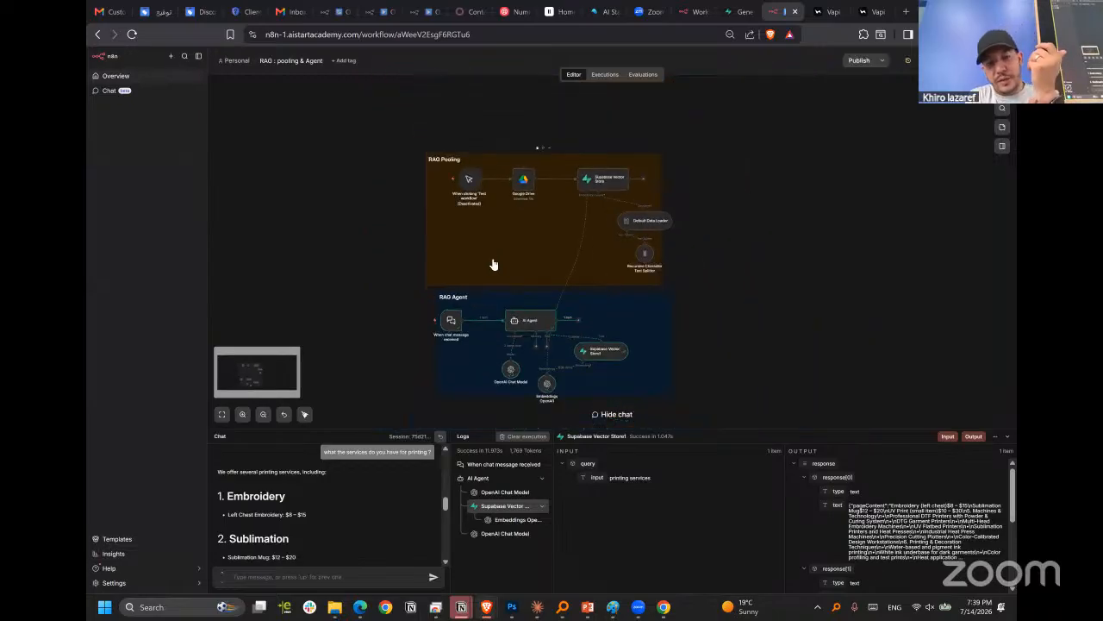
# Inspect the chat trigger's output in the RAG Agent and search the n8n nodes for "call".
pyautogui.click(451, 322)
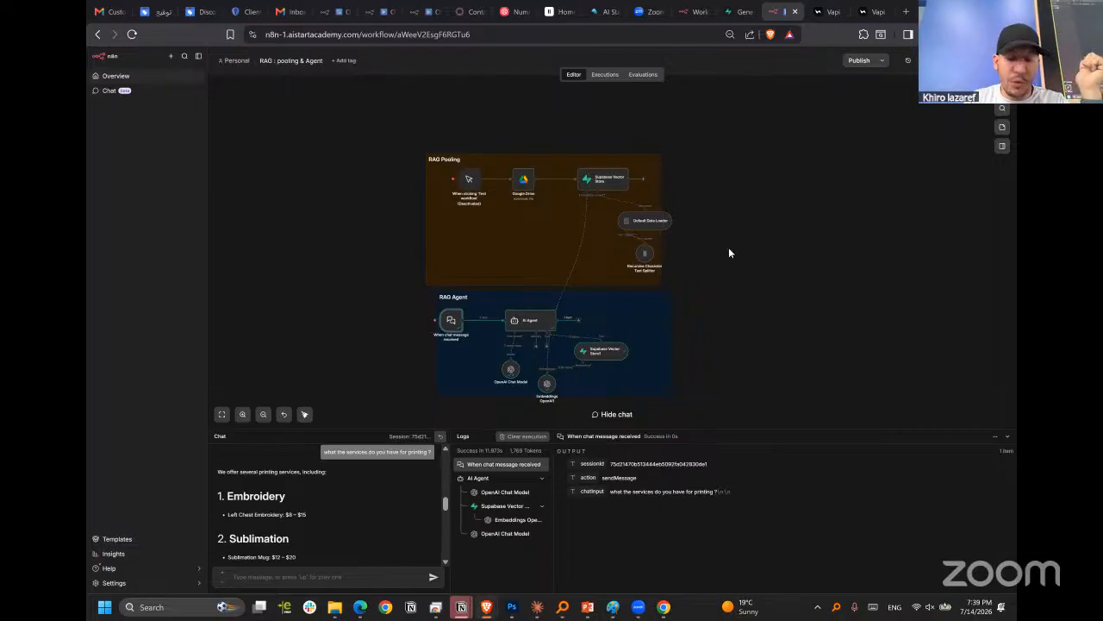
pyautogui.click(1002, 108)
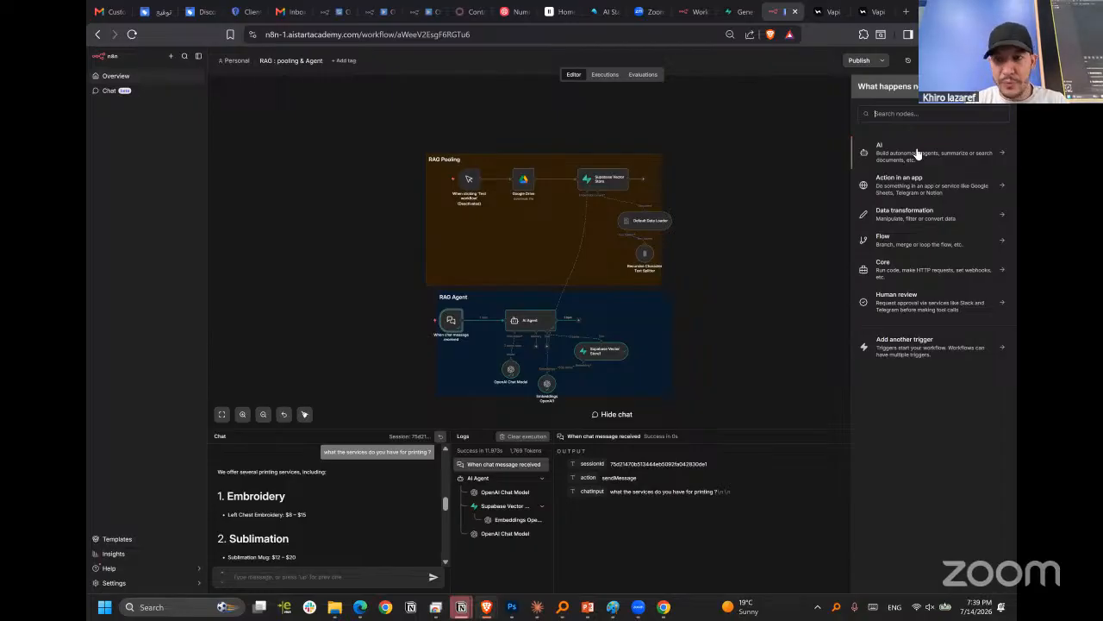
pyautogui.write('call')
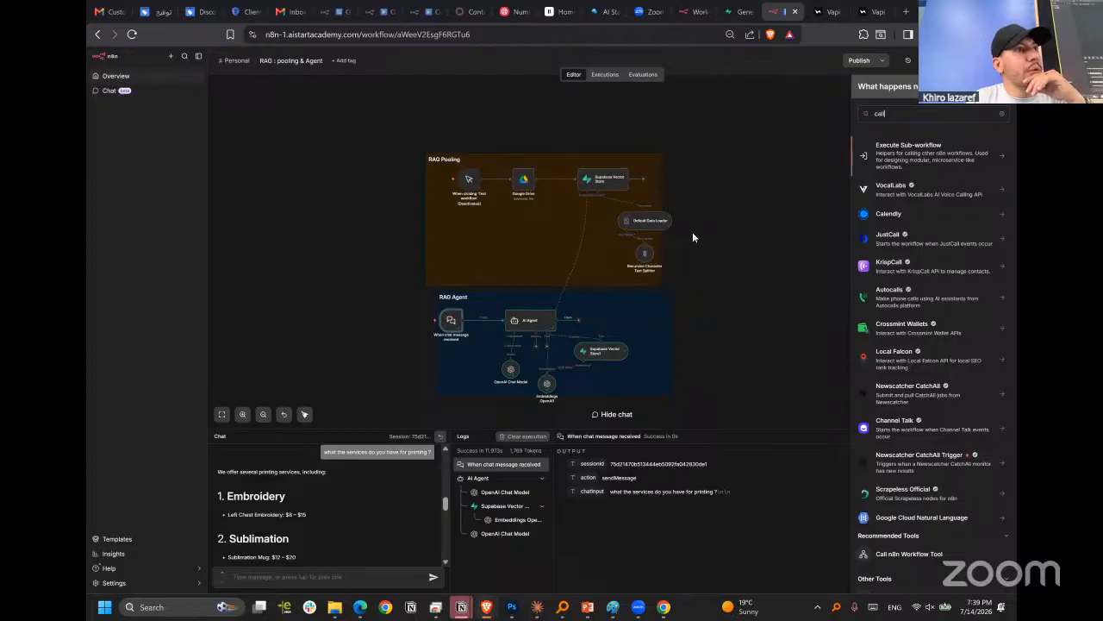
pyautogui.click(341, 212)
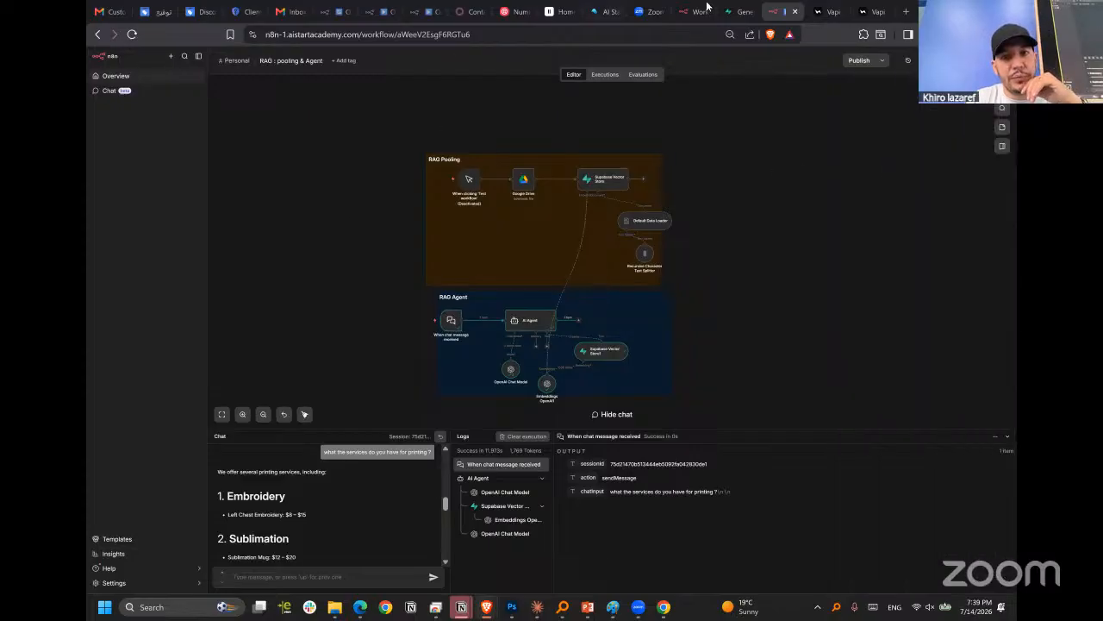
# Switch to the Vapi dashboard and, from New Assistant's tools, create a new tool of type MCP.
pyautogui.click(733, 12)
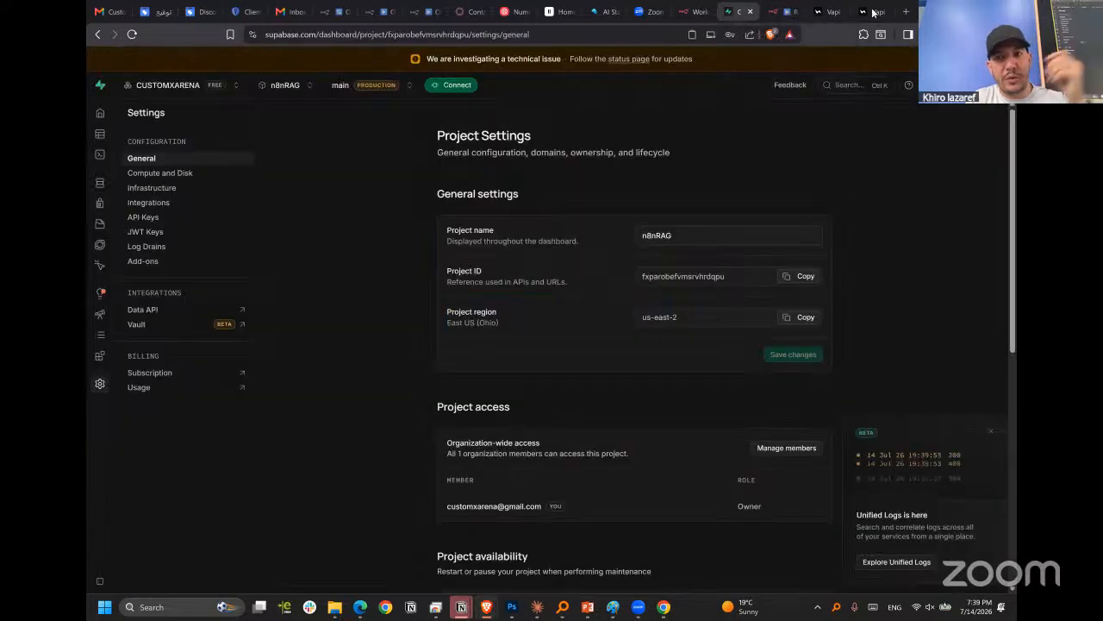
pyautogui.click(827, 11)
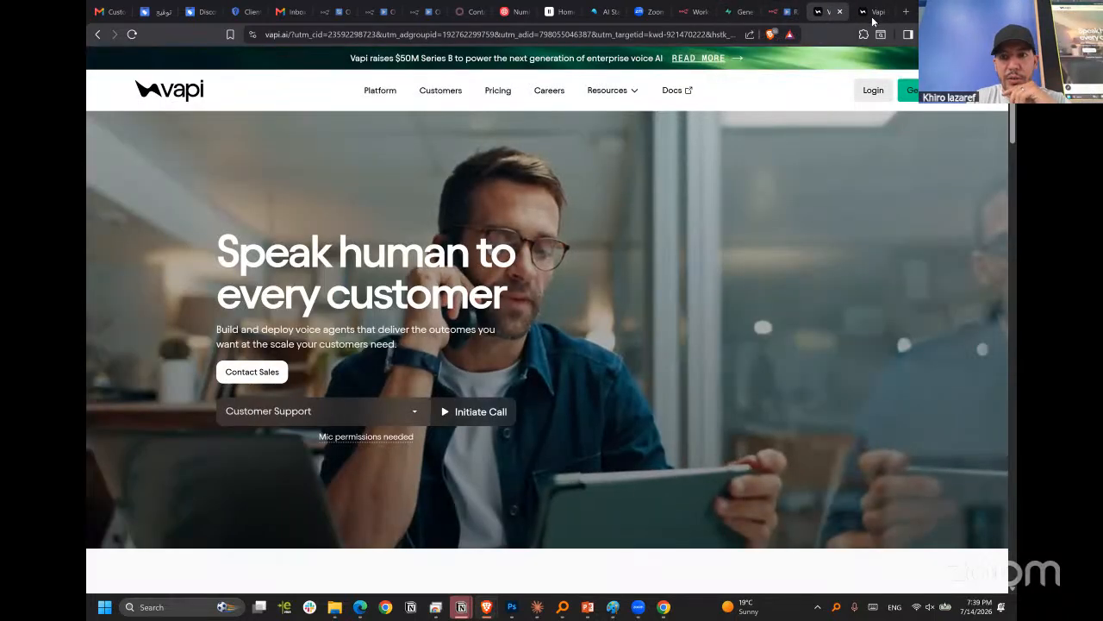
pyautogui.click(873, 16)
pyautogui.click(581, 265)
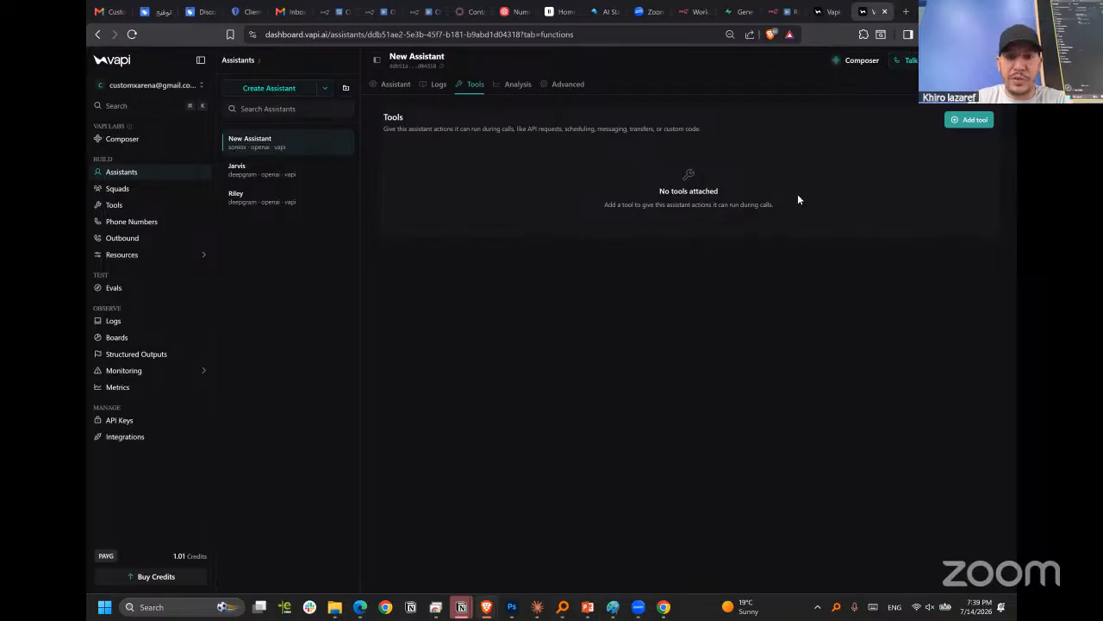
pyautogui.click(972, 120)
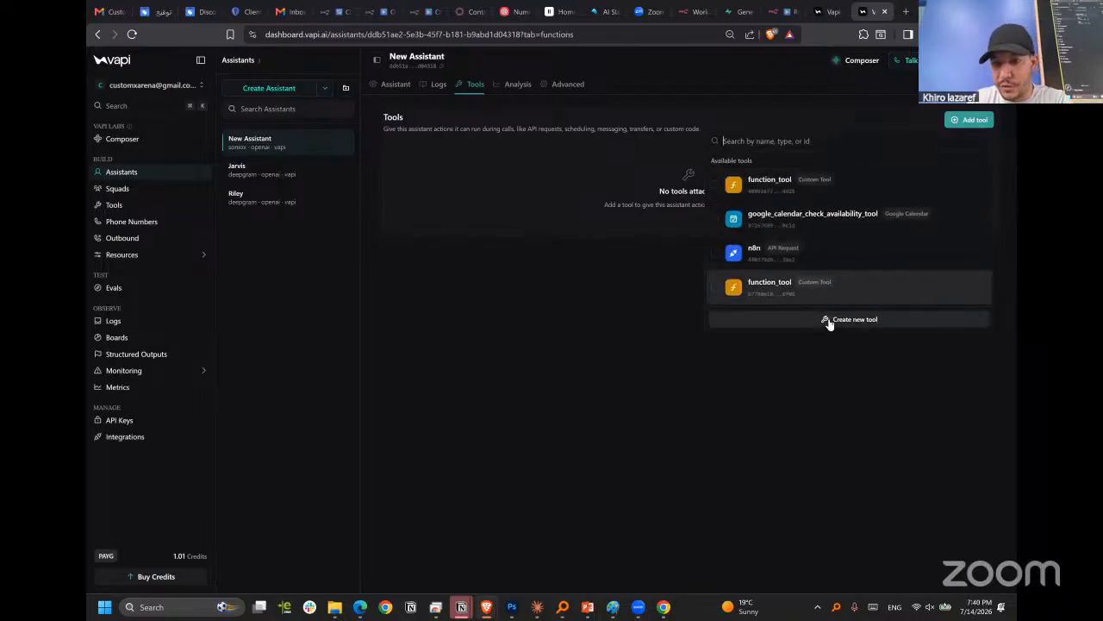
pyautogui.click(828, 320)
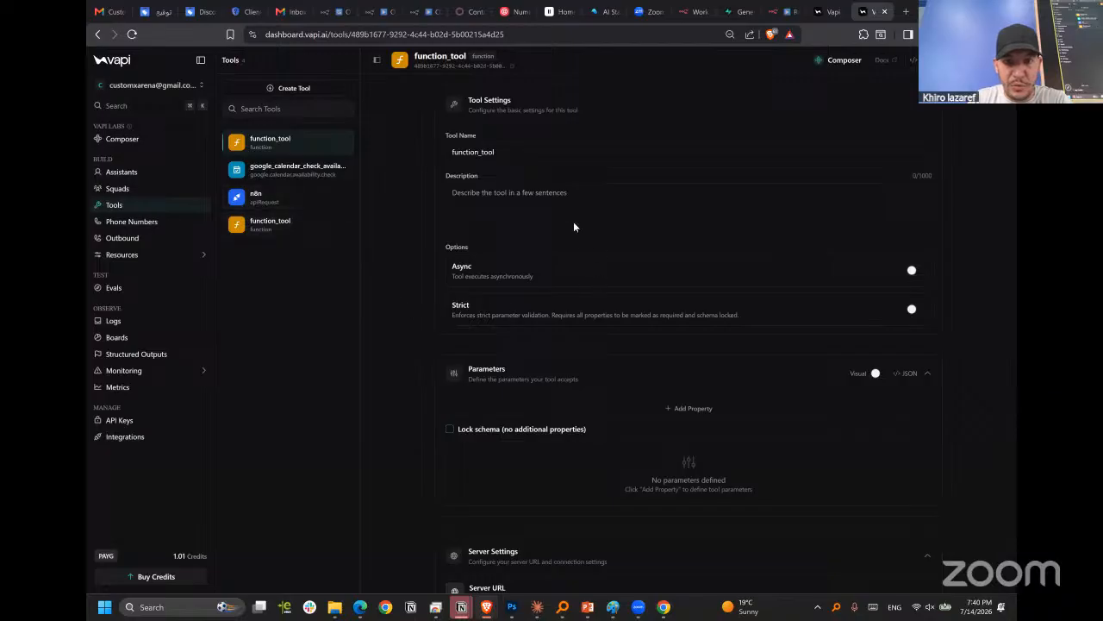
pyautogui.click(285, 90)
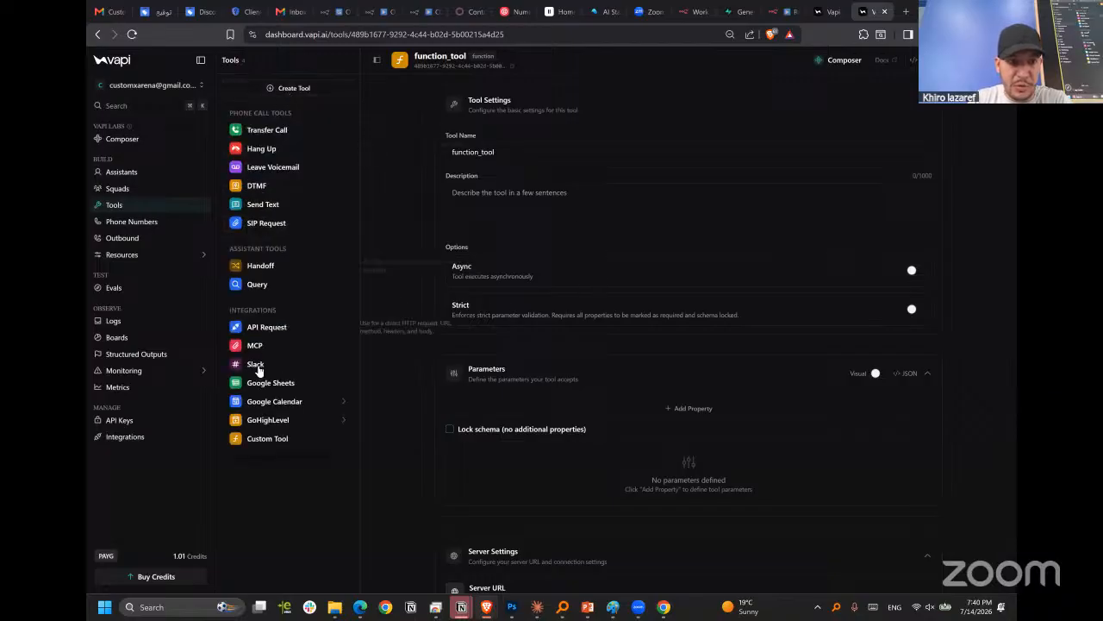
pyautogui.click(250, 347)
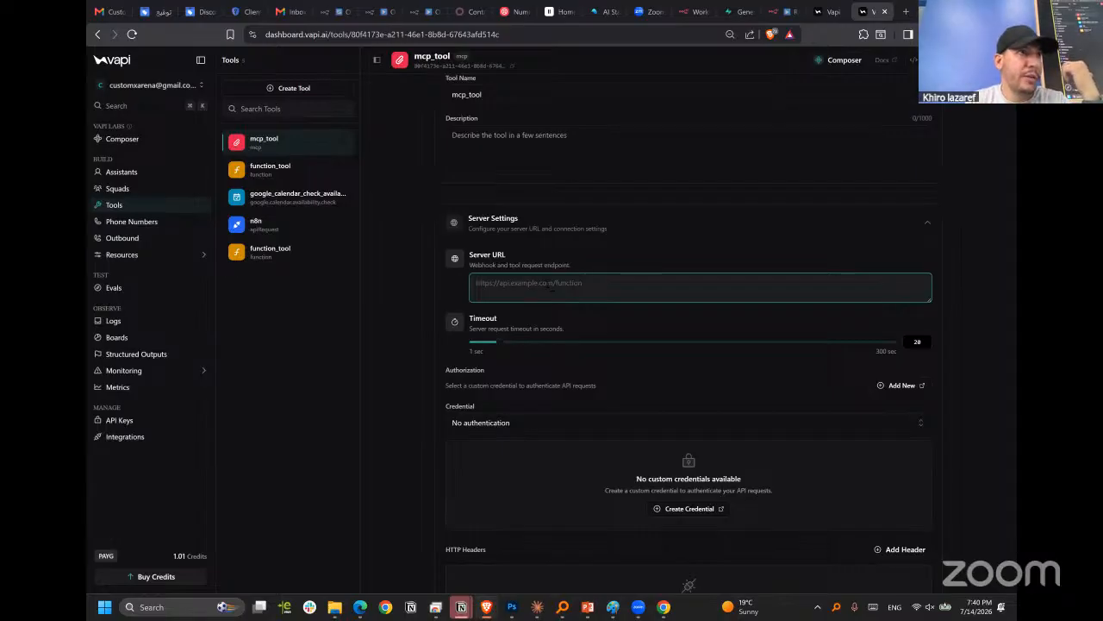
# Switch to n8n, open its home page in a separate tab and create a new workflow.
pyautogui.click(774, 12)
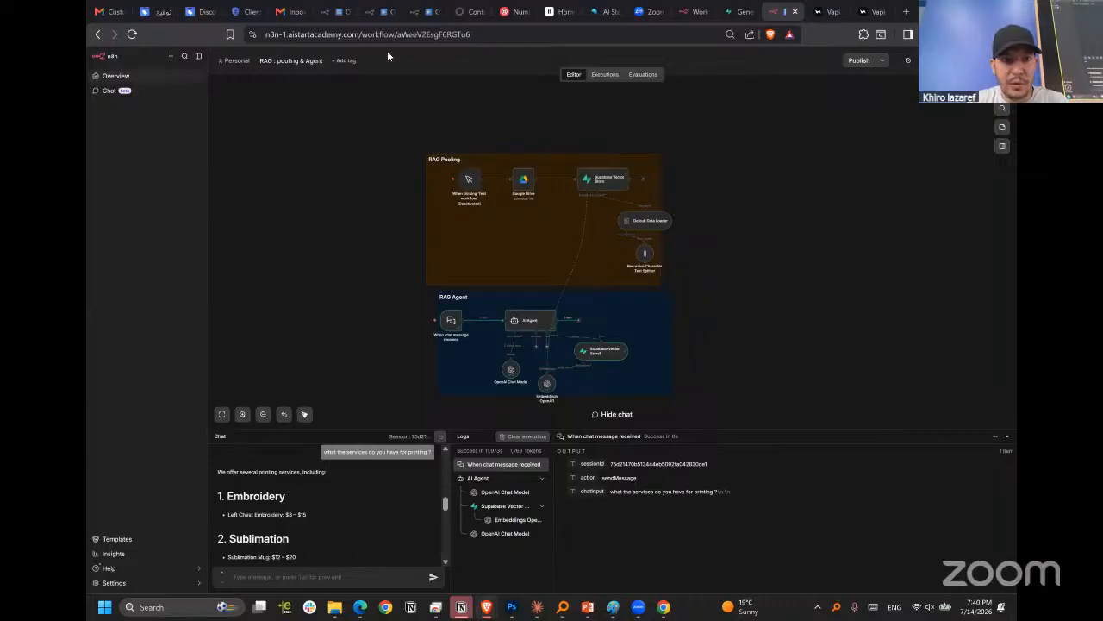
pyautogui.rightClick(112, 56)
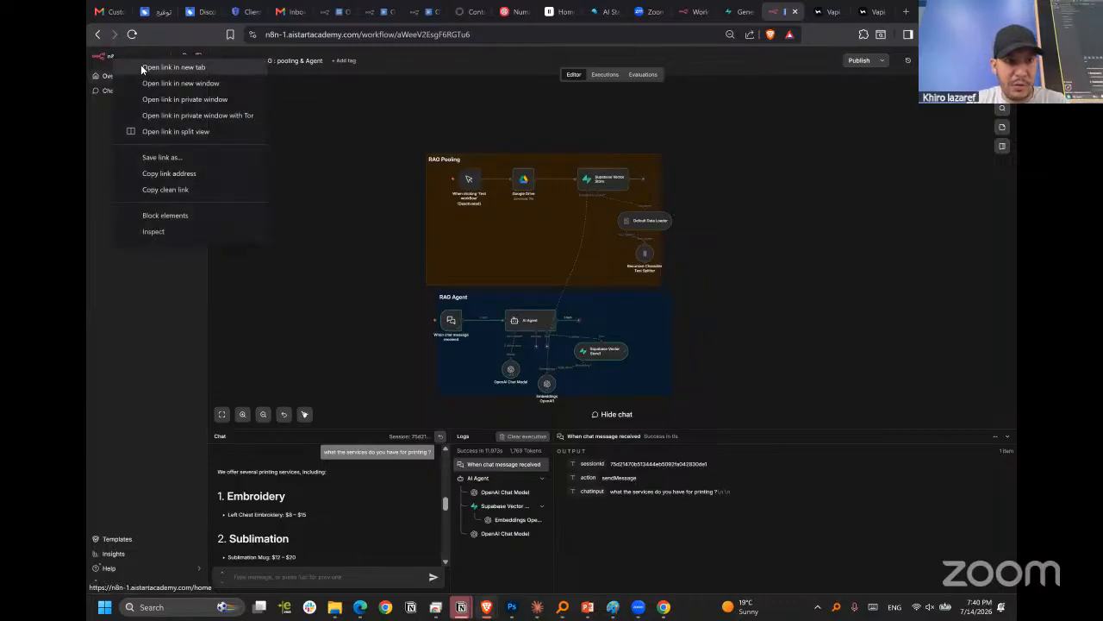
pyautogui.click(144, 67)
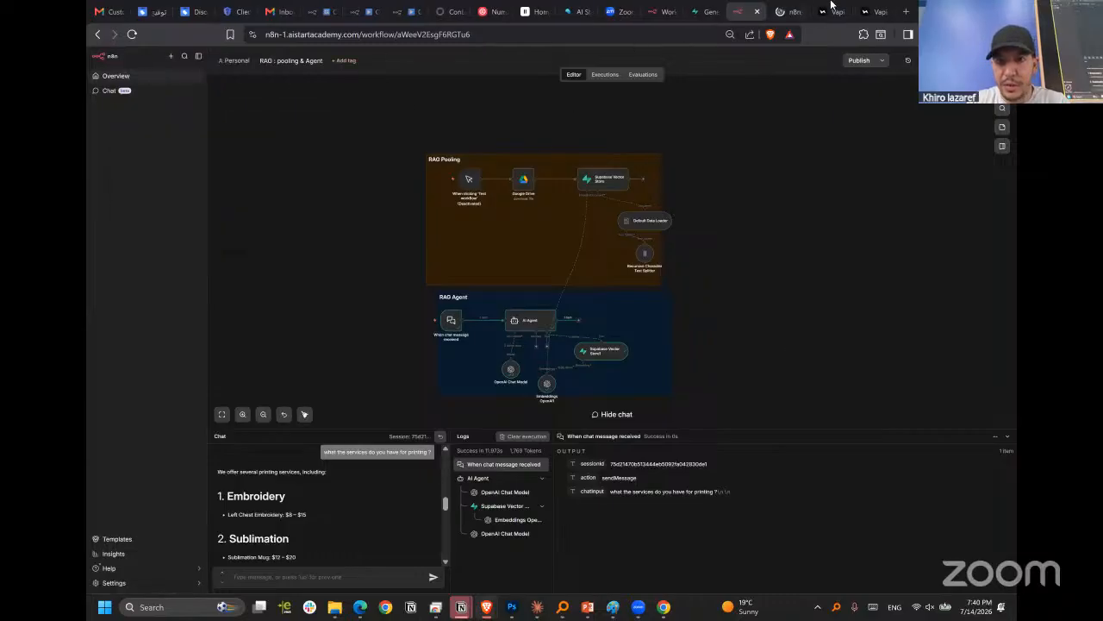
pyautogui.click(780, 12)
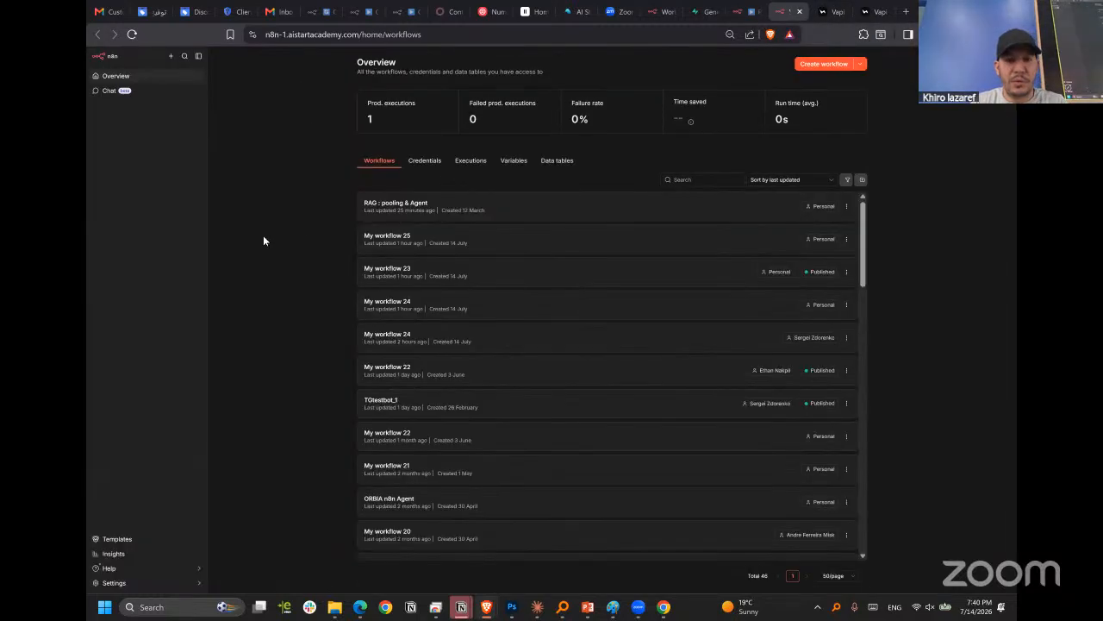
pyautogui.click(821, 63)
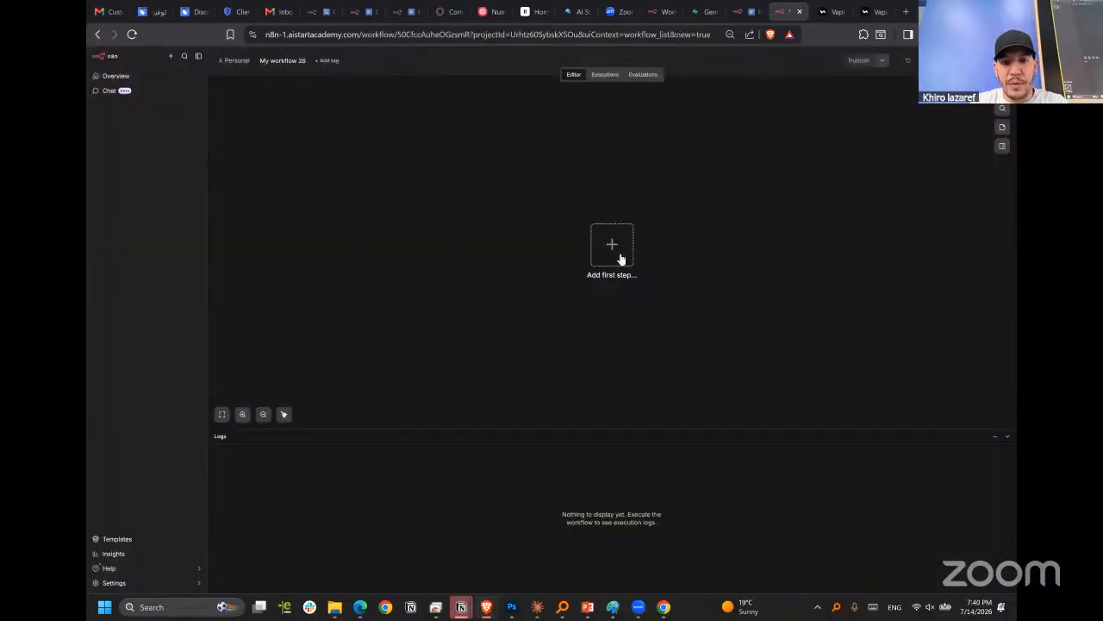
# Add an MCP Server Trigger as the first step of the new workflow.
pyautogui.click(612, 245)
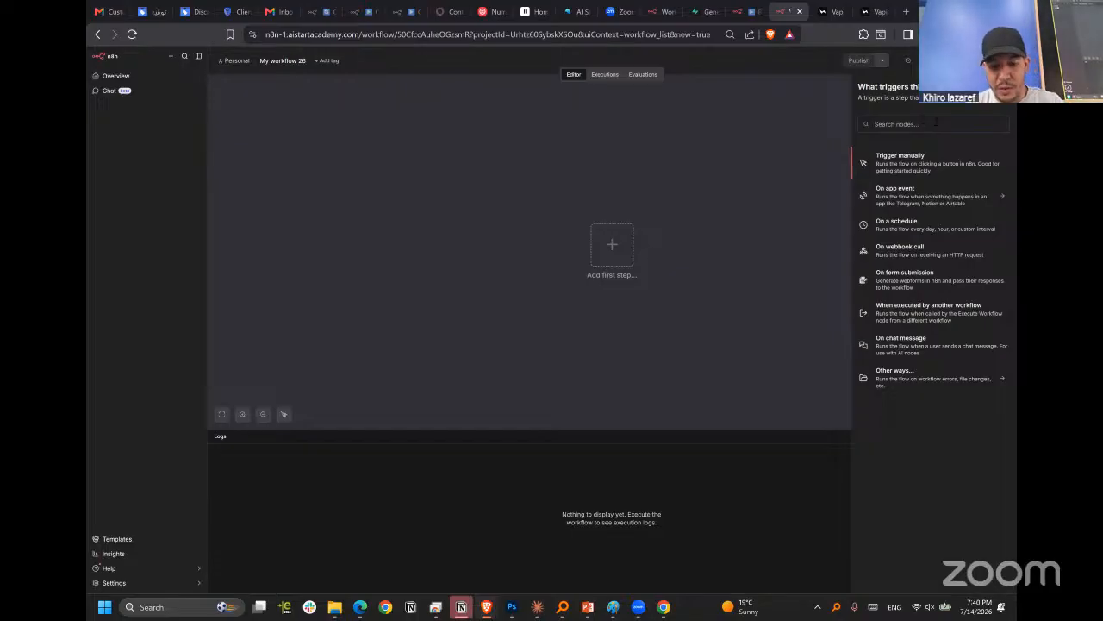
pyautogui.write('mcp')
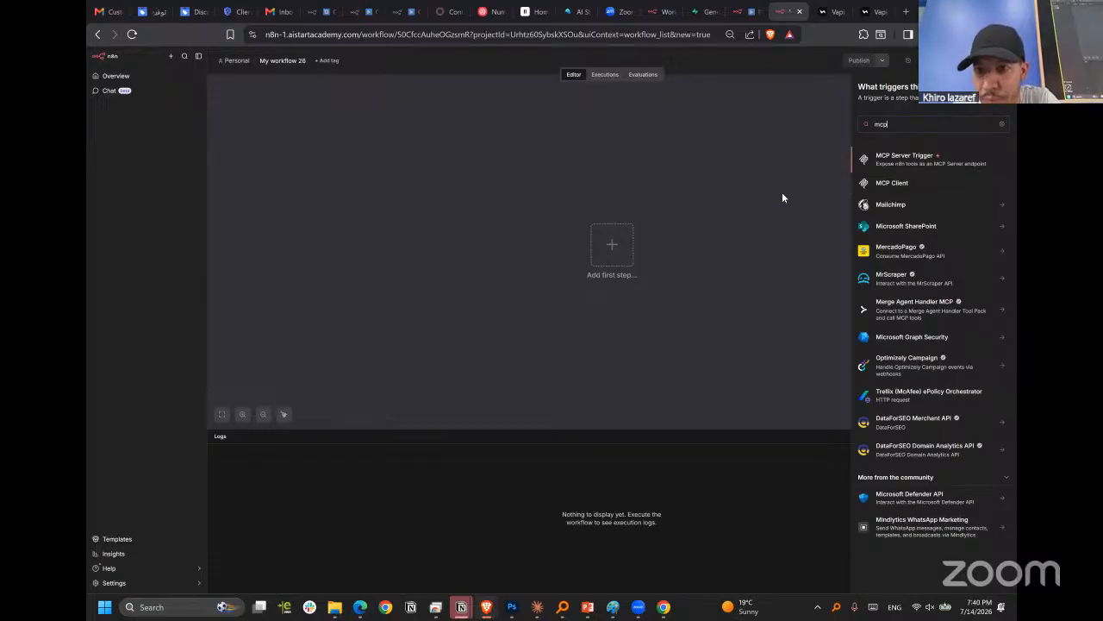
pyautogui.click(914, 155)
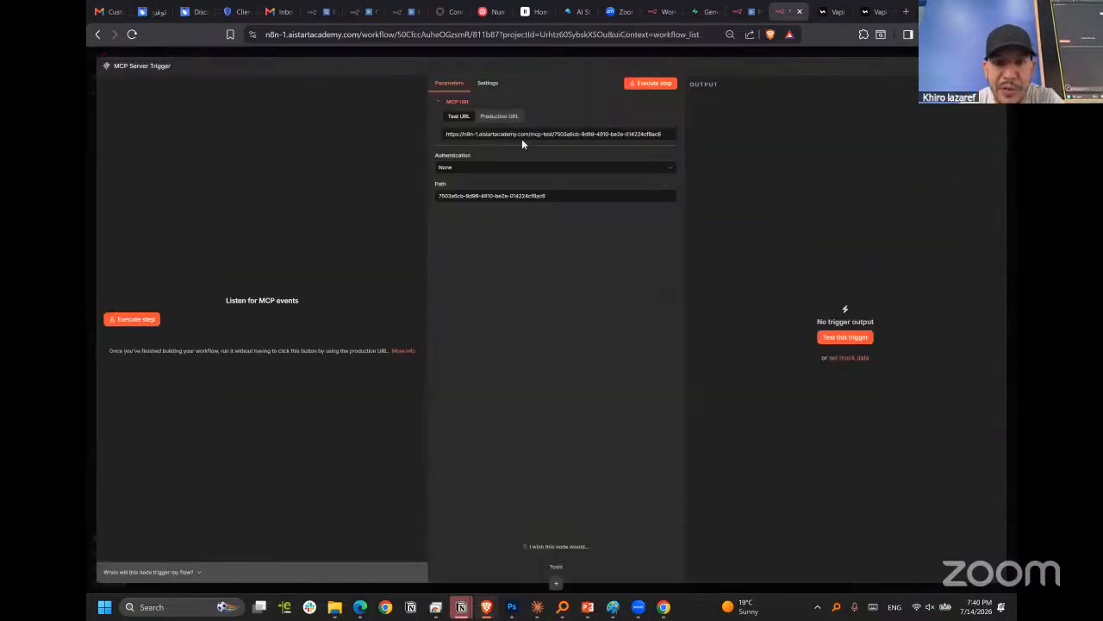
# Show the MCP Server Trigger's production URL and set its path to n8n-vapi-agent.
pyautogui.click(496, 117)
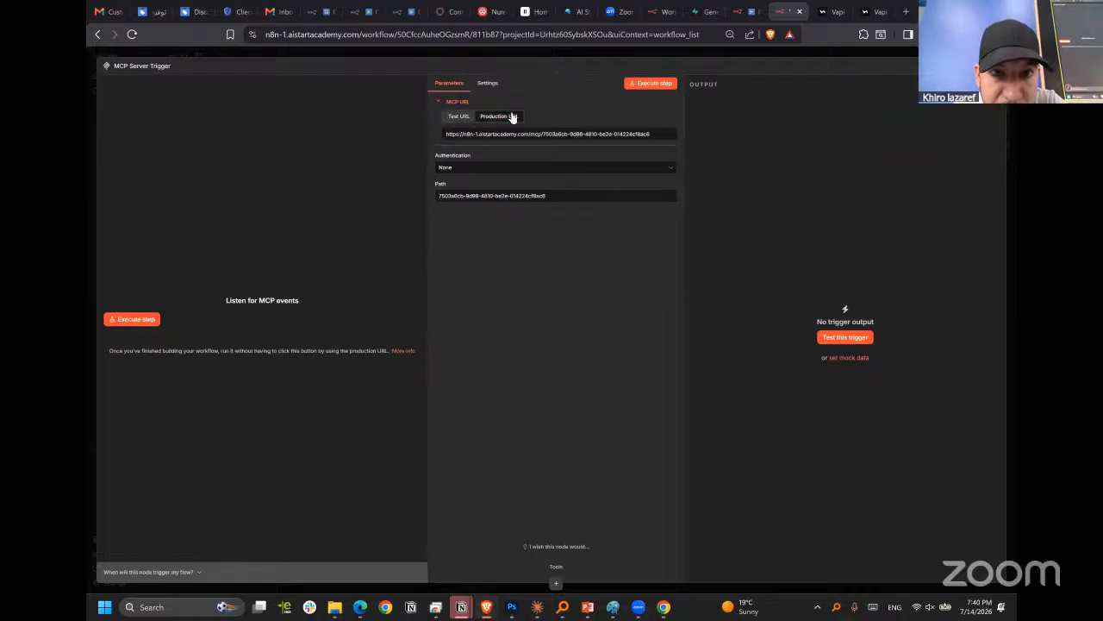
pyautogui.click(459, 116)
pyautogui.click(500, 117)
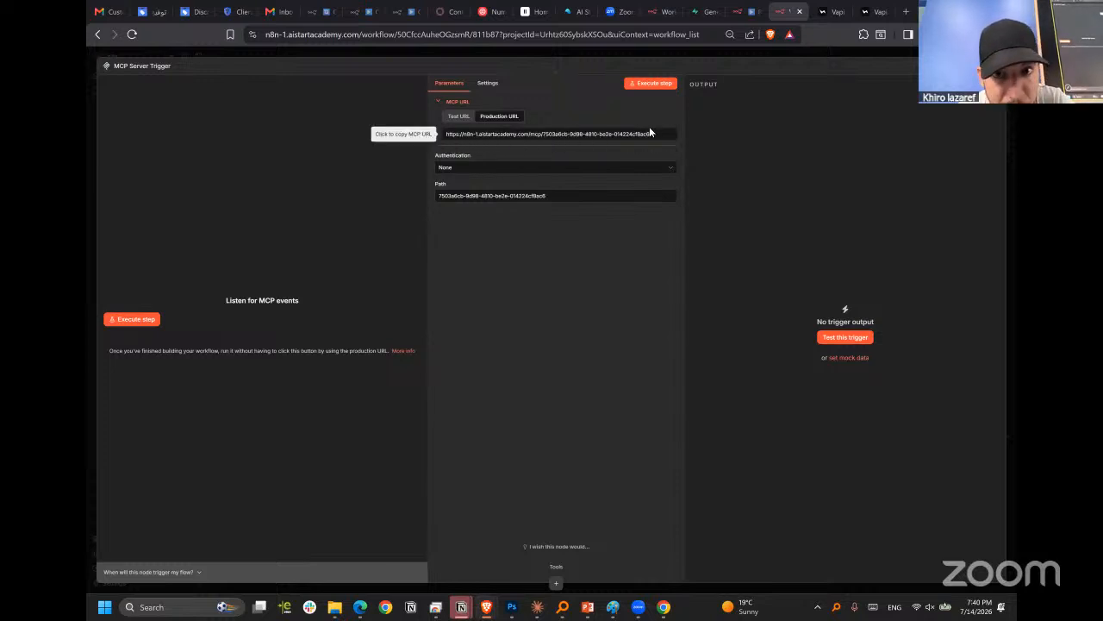
pyautogui.moveTo(546, 196); pyautogui.dragTo(429, 205)
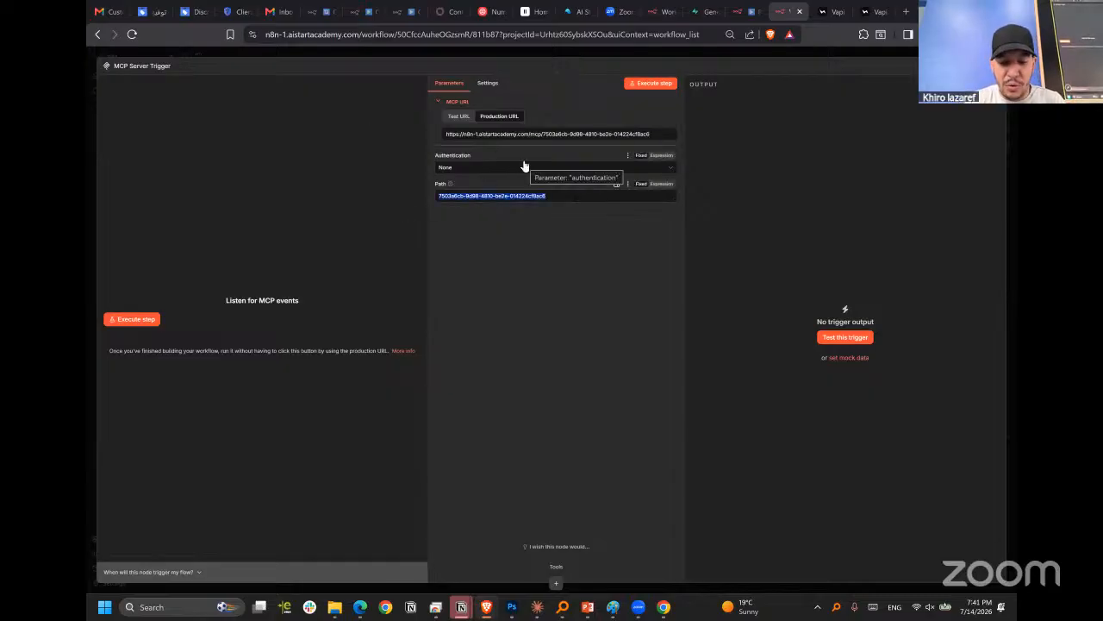
pyautogui.write('v')
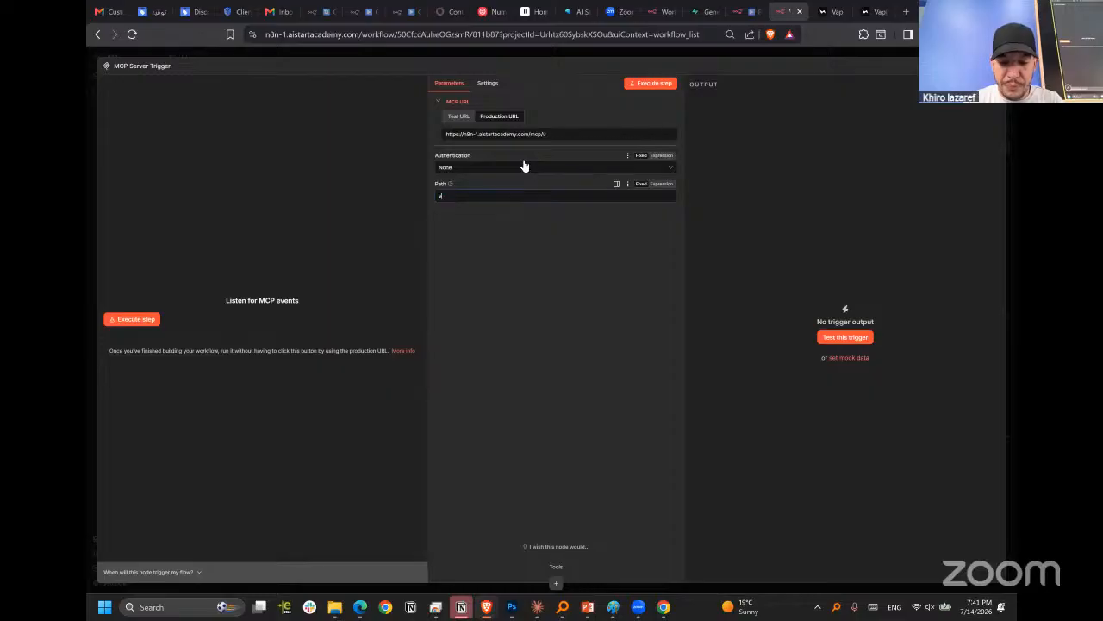
pyautogui.write('8n-vapi-agent')
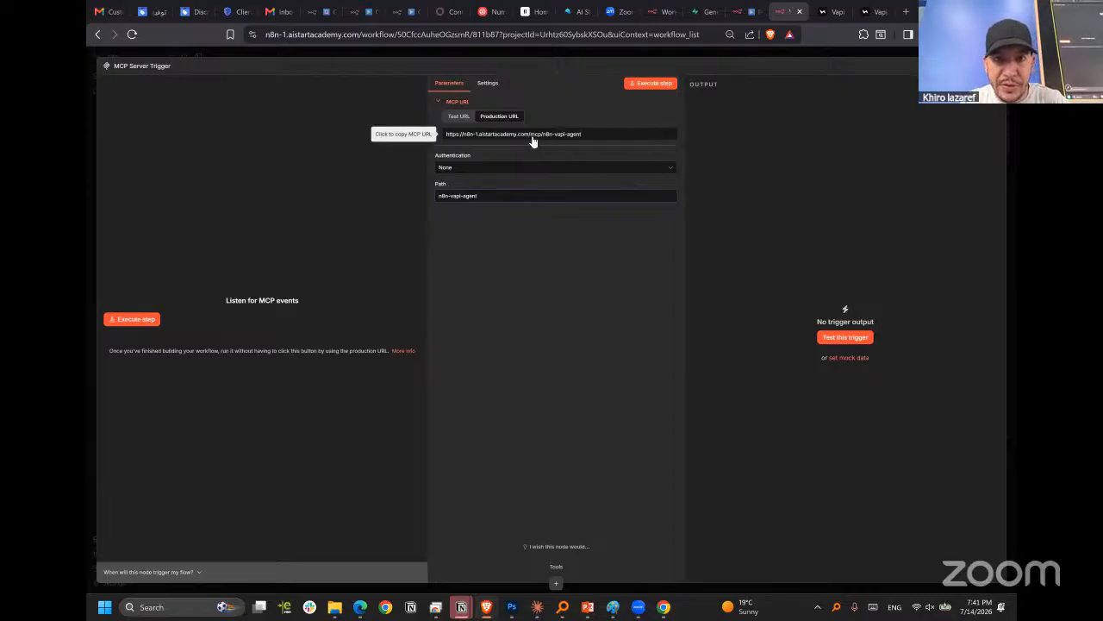
# Compare the MCP Server Trigger's test and production URLs and copy the production one.
pyautogui.click(475, 137)
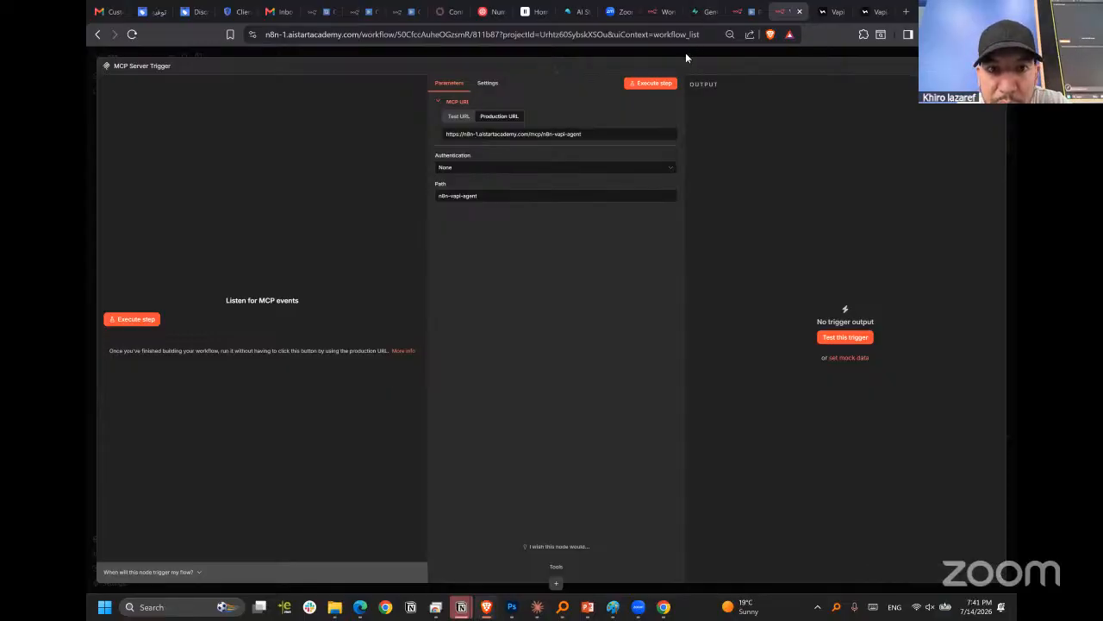
pyautogui.click(457, 118)
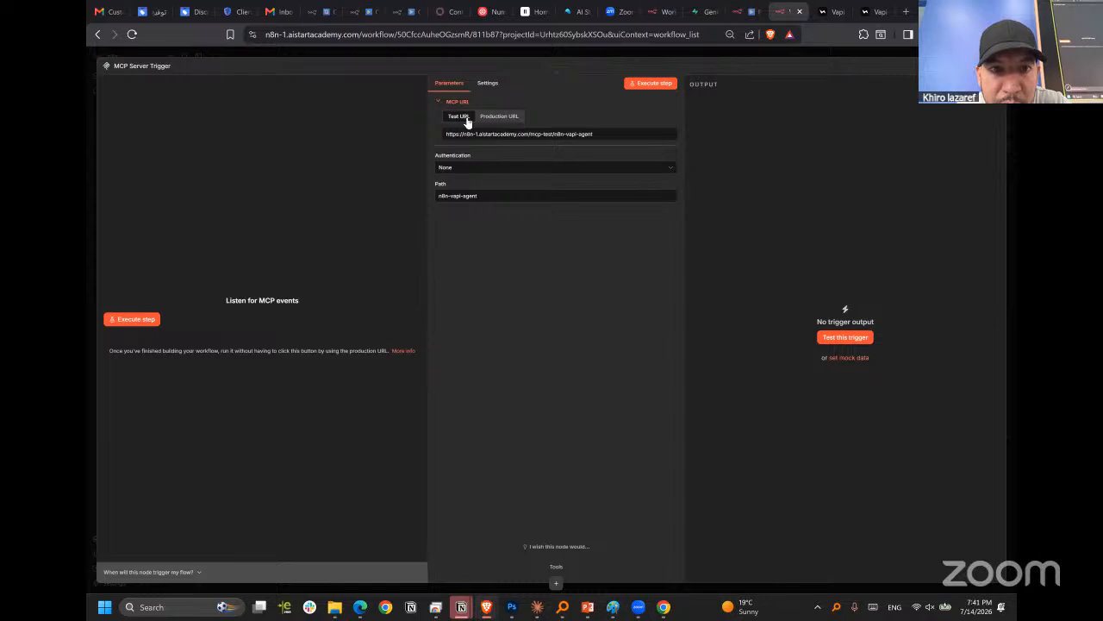
pyautogui.click(498, 117)
pyautogui.click(459, 117)
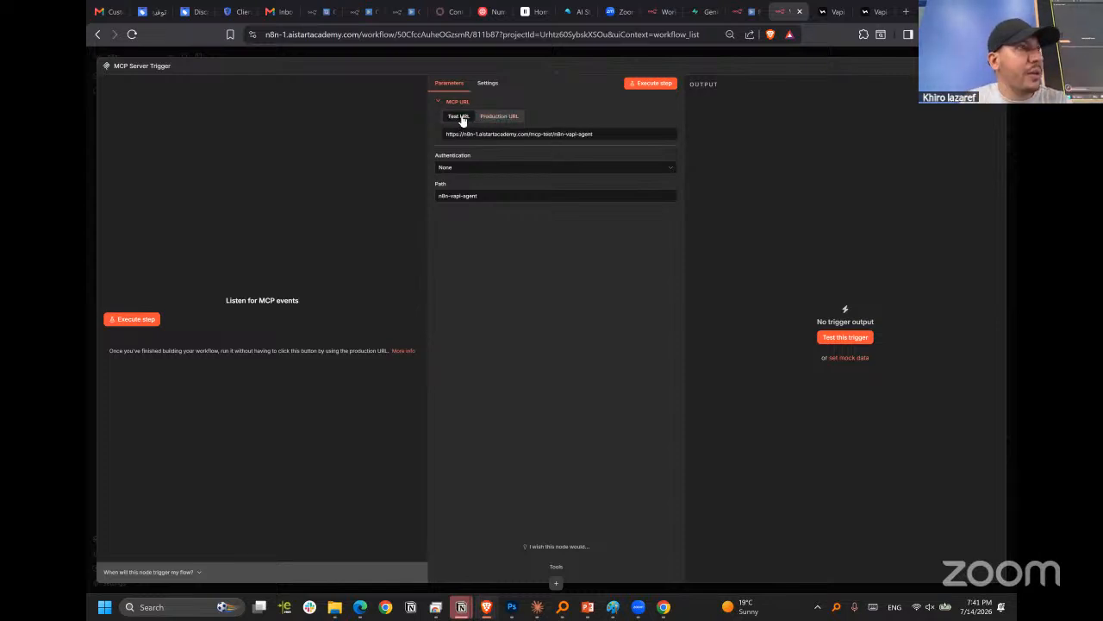
pyautogui.click(498, 121)
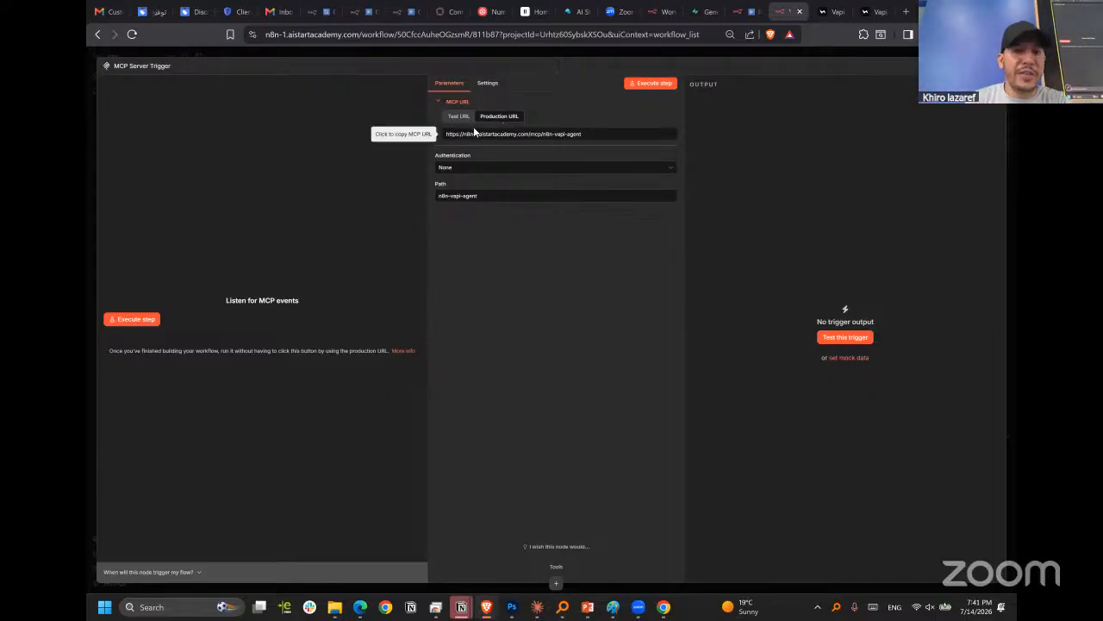
pyautogui.click(460, 117)
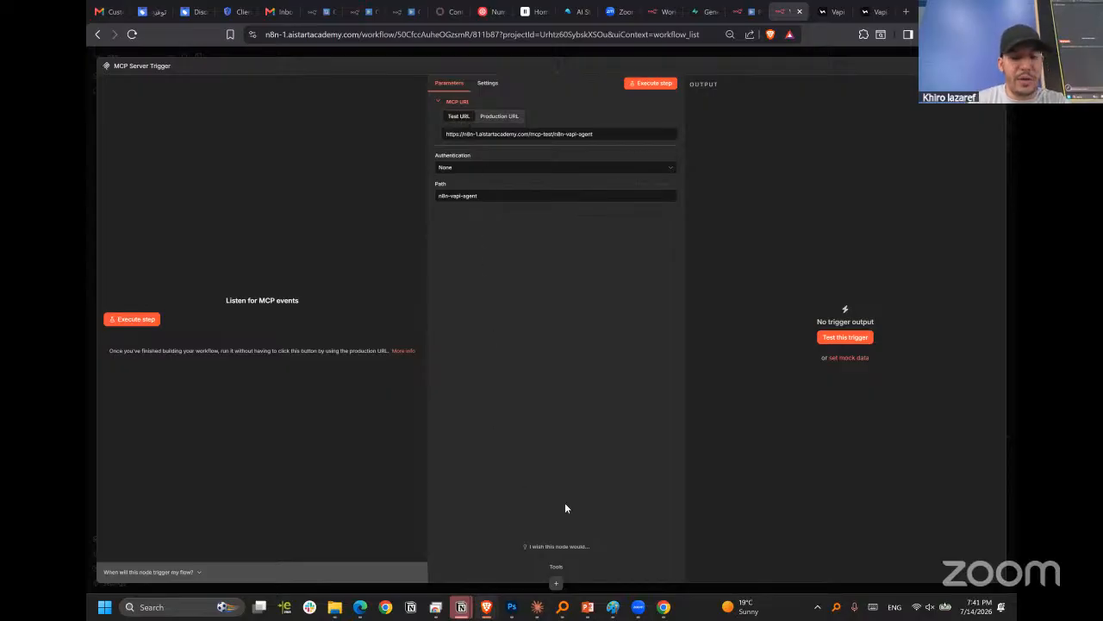
pyautogui.click(495, 119)
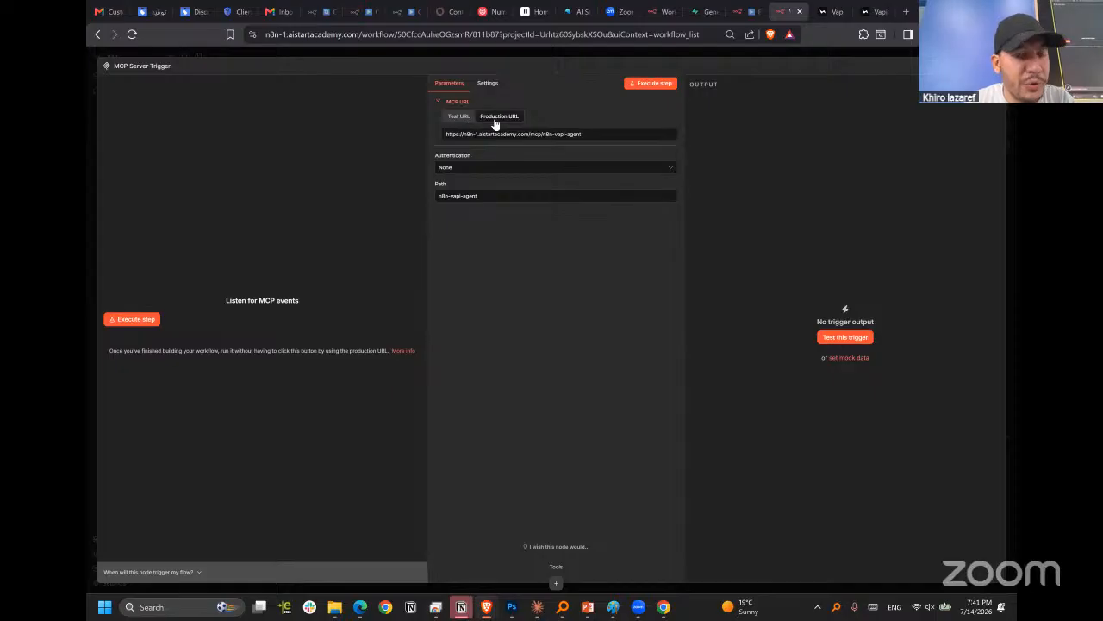
pyautogui.click(507, 136)
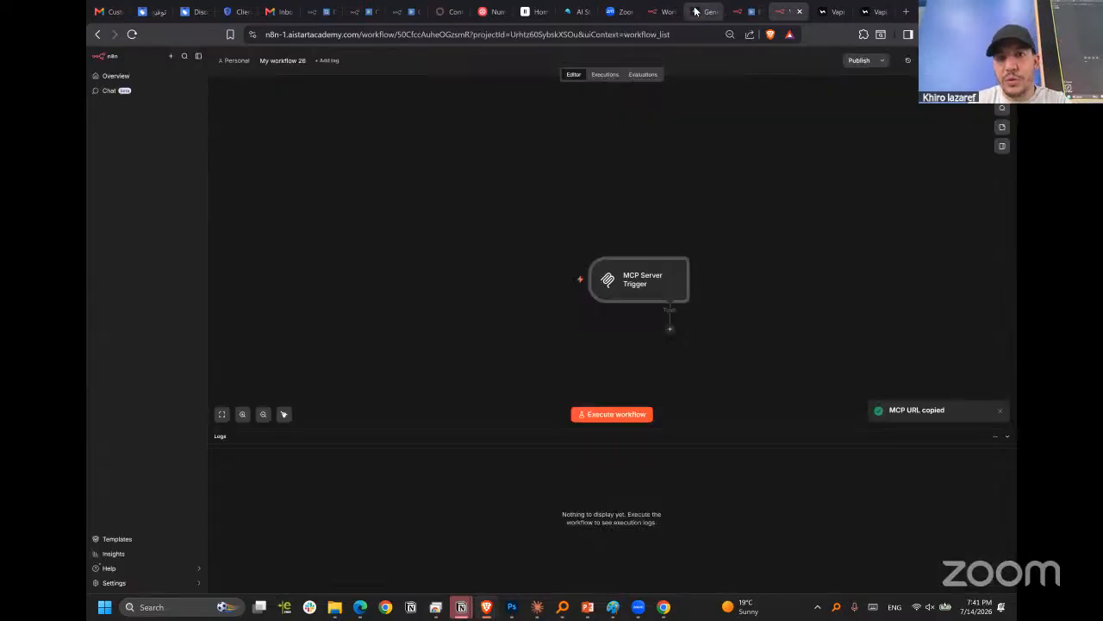
pyautogui.click(702, 11)
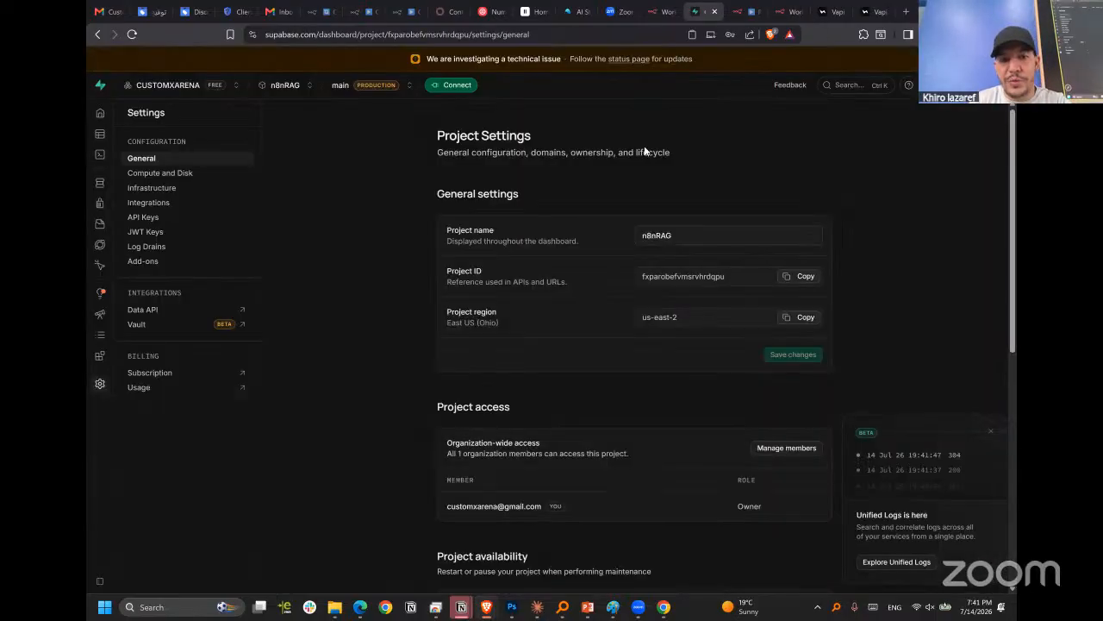
pyautogui.click(820, 11)
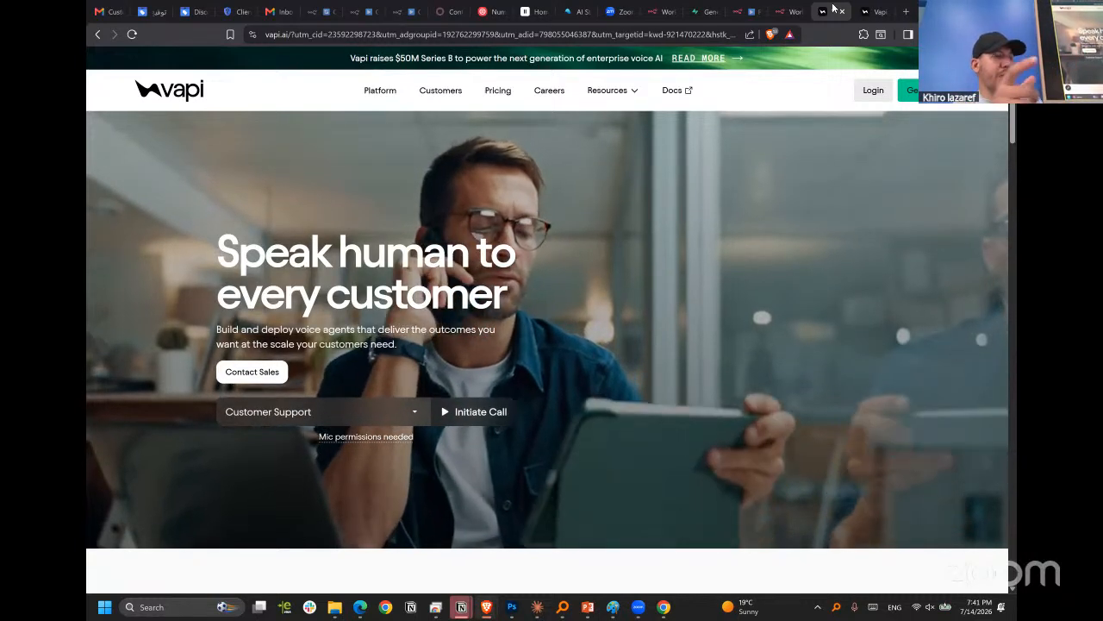
pyautogui.click(788, 12)
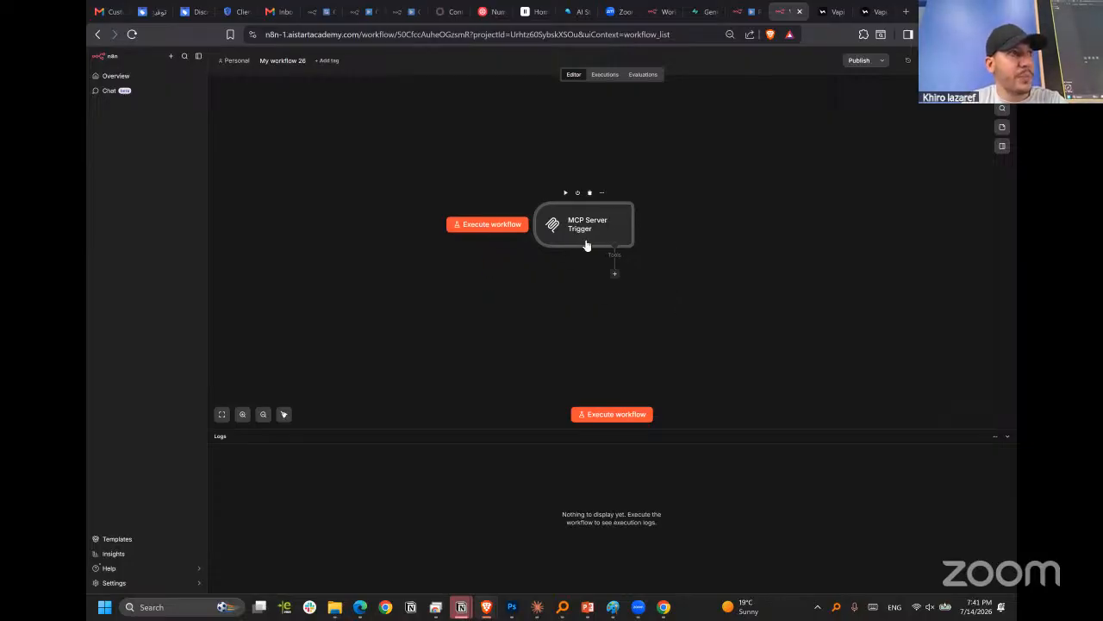
# Reopen the MCP Server Trigger's settings, copy its production MCP URL and return to the workflow canvas.
pyautogui.doubleClick(567, 229)
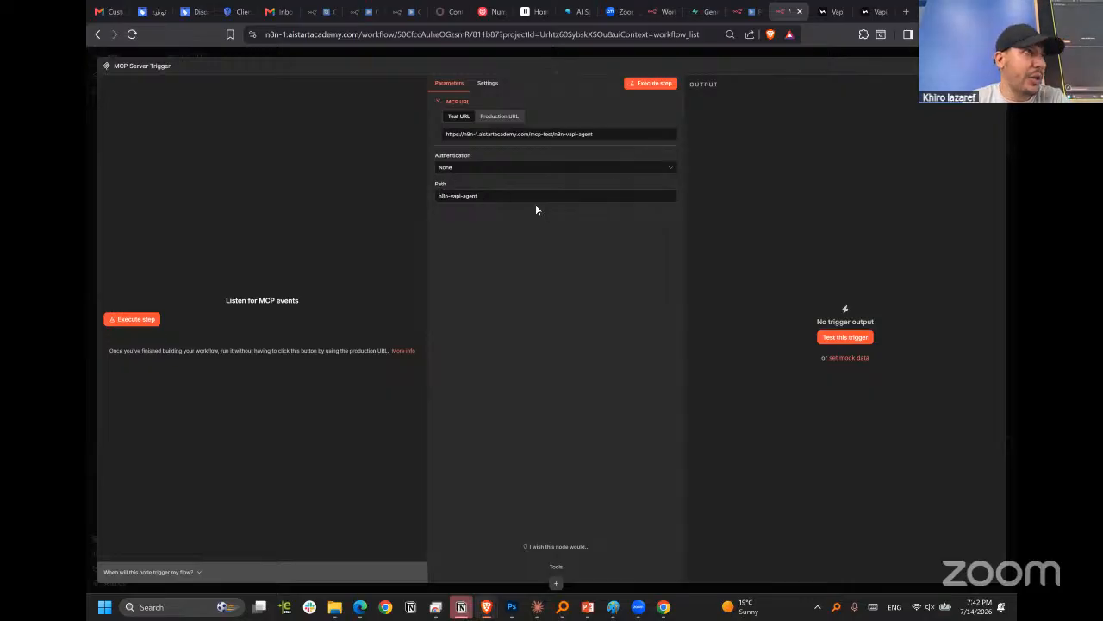
pyautogui.click(491, 197)
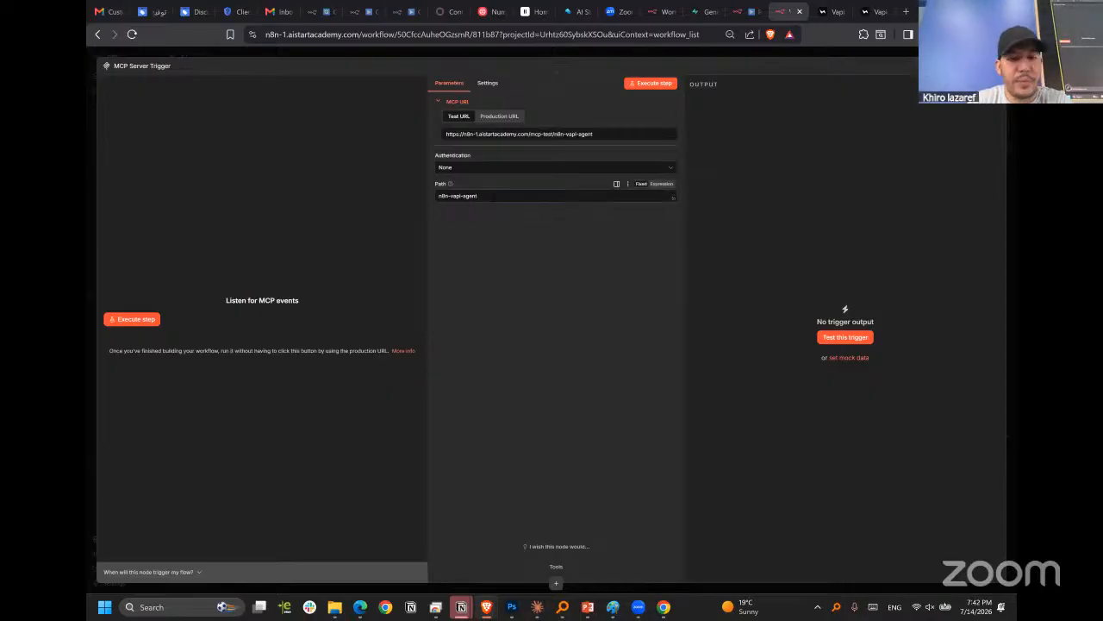
pyautogui.click(490, 119)
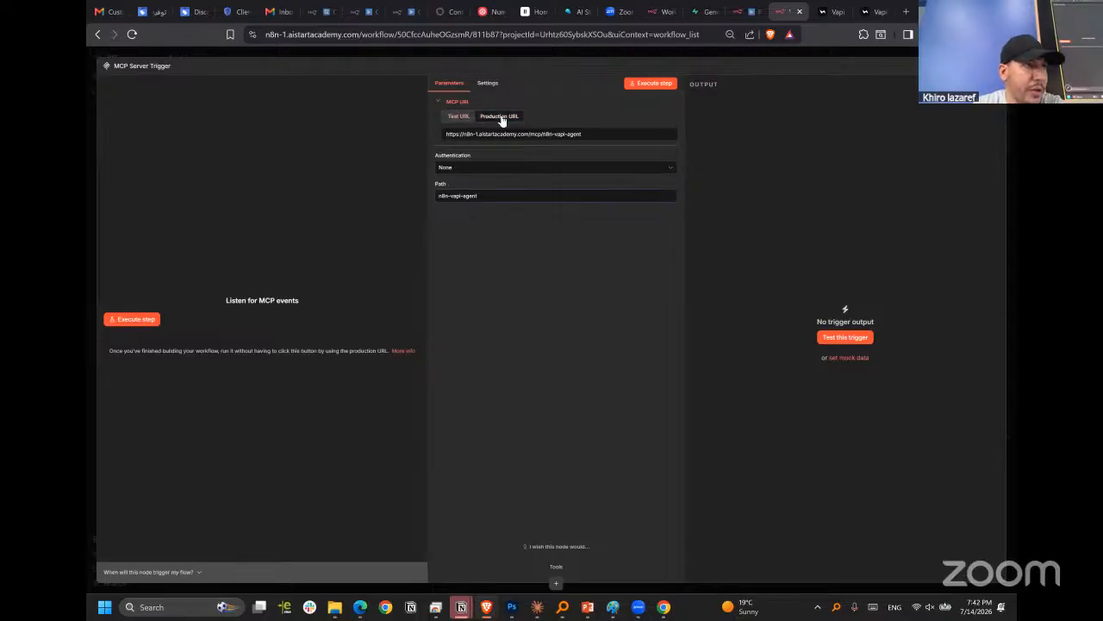
pyautogui.click(569, 135)
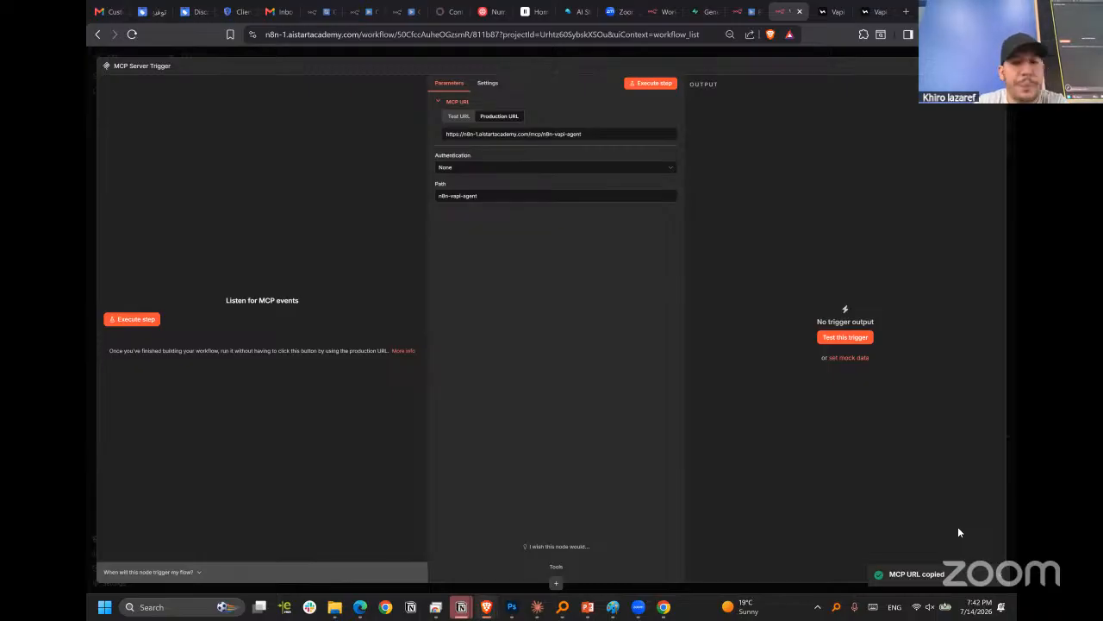
pyautogui.press('Escape')
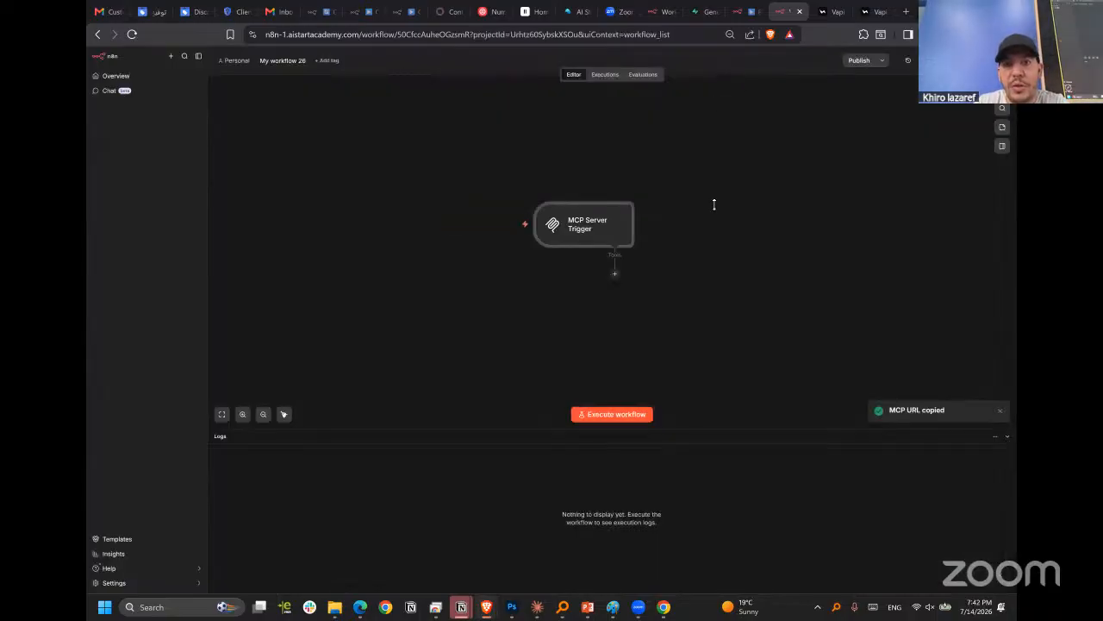
# Switch to Vapi and paste the copied n8n production MCP URL as mcp_tool's server URL.
pyautogui.click(869, 12)
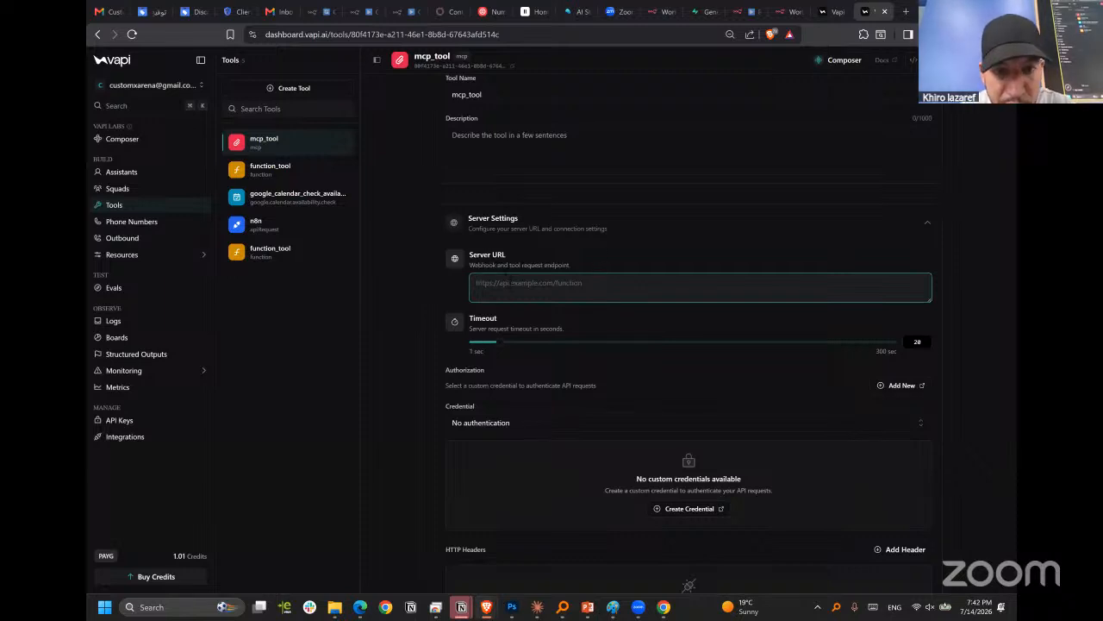
pyautogui.hotkey('ctrl', 'v')
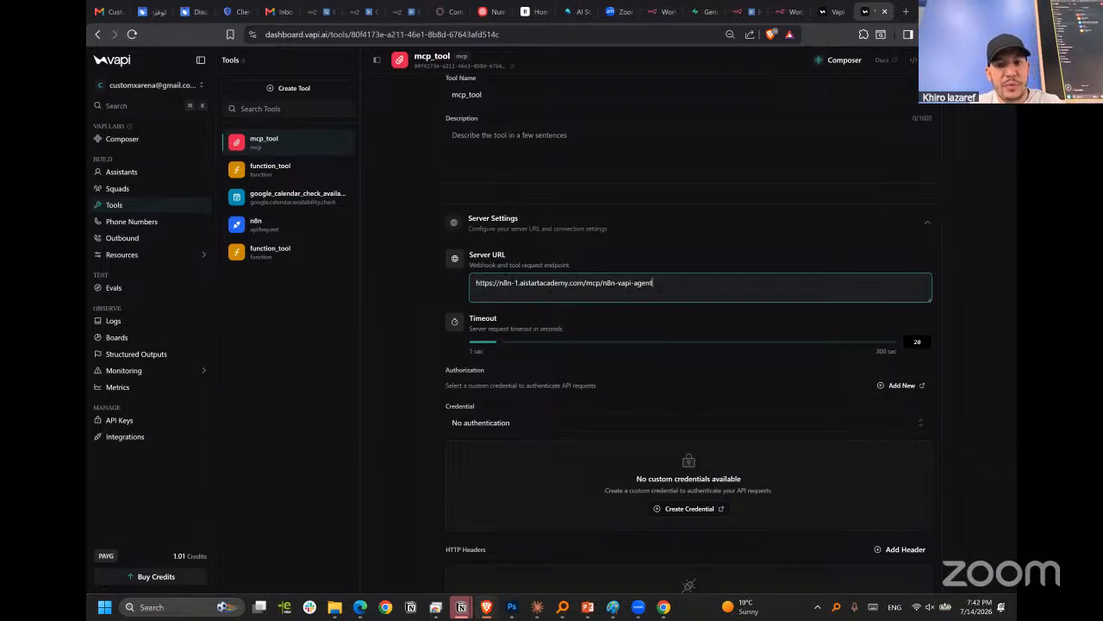
pyautogui.hotkey('ctrl', 'a')
pyautogui.rightClick(611, 285)
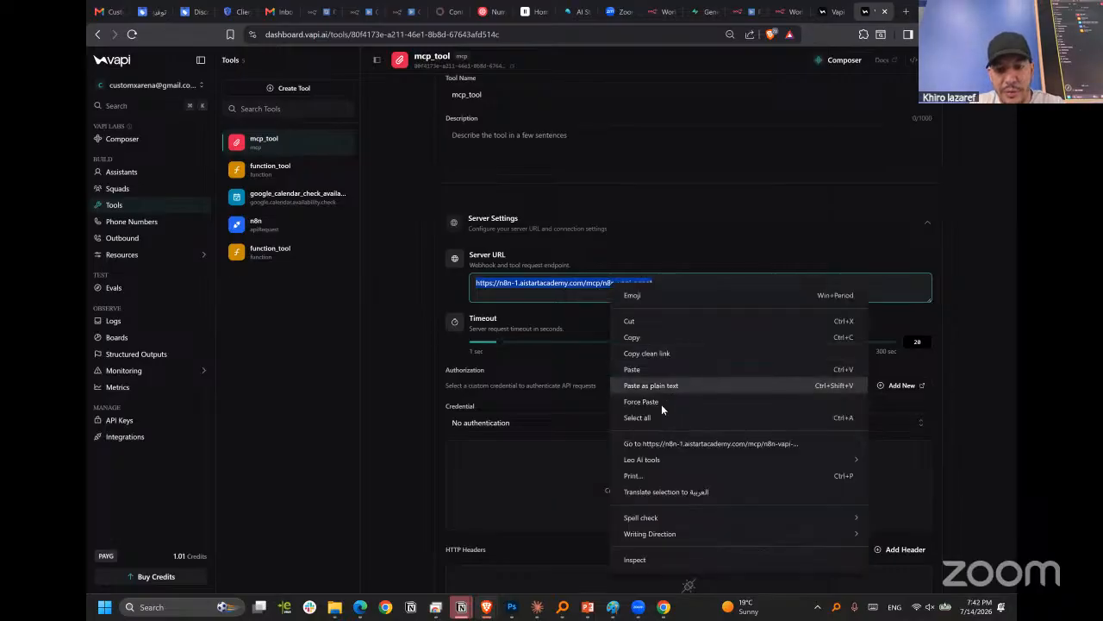
pyautogui.click(631, 369)
pyautogui.click(428, 339)
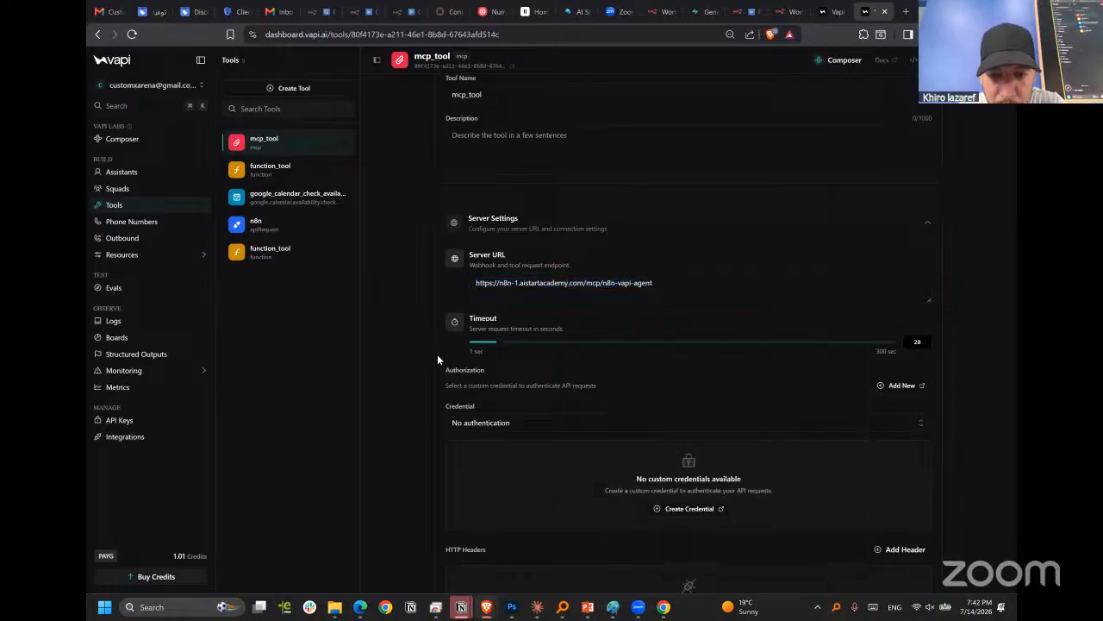
# Set the MCP protocol of mcp_tool to Server-Sent Events (SSE).
pyautogui.scroll(-3, 516, 408)
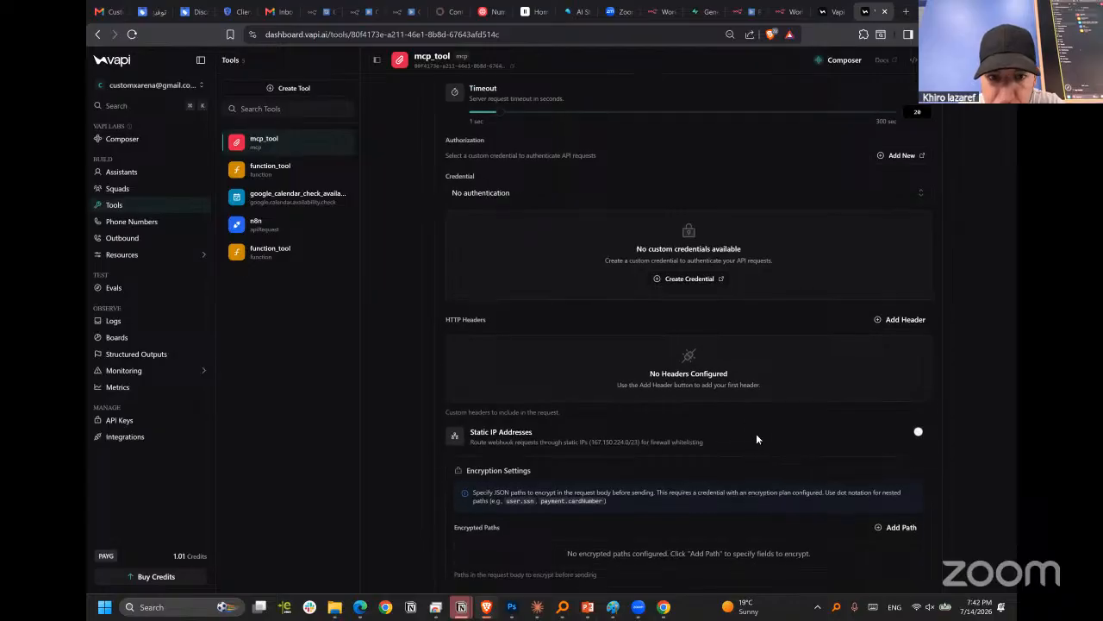
pyautogui.scroll(-3, 756, 436)
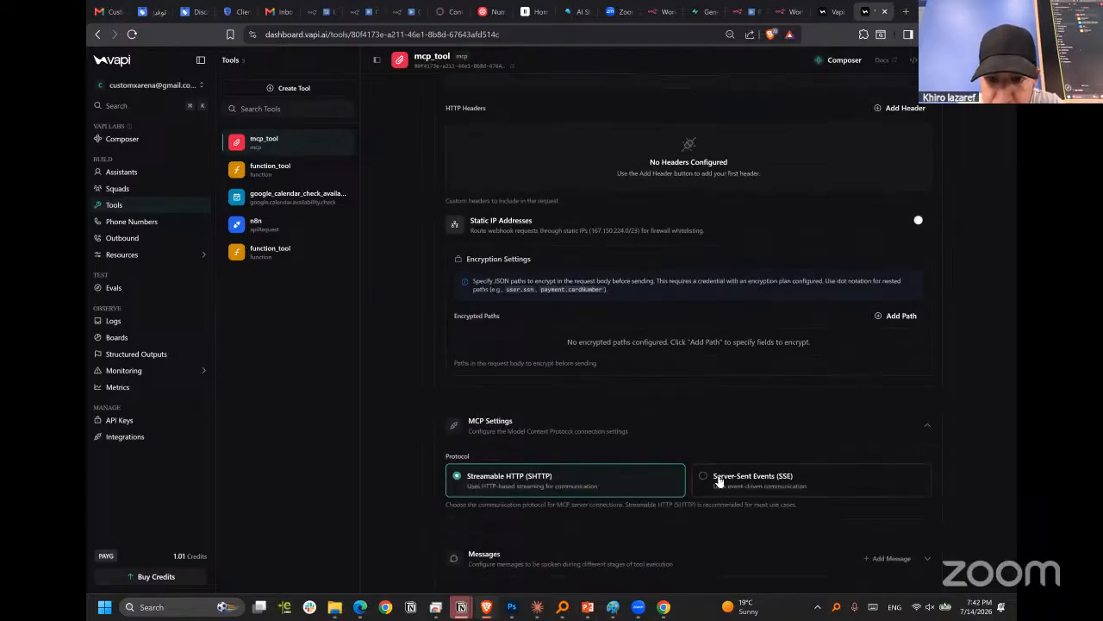
pyautogui.click(727, 486)
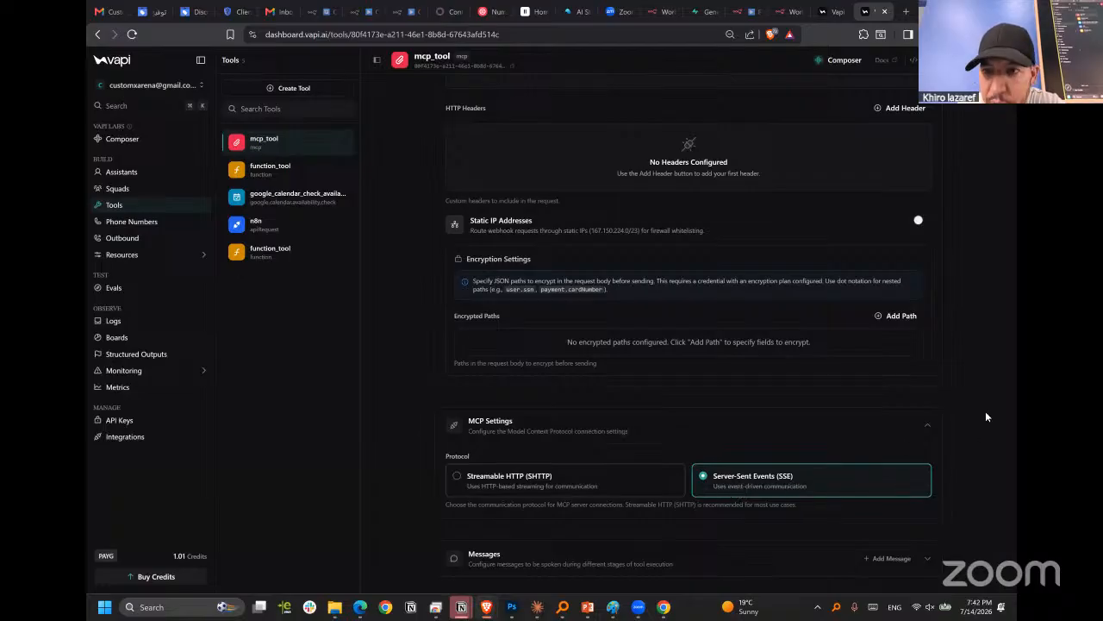
# Describe mcp_tool as "use that tool to do any external process or requirements like get internal business information or manage the calendar or sending emails".
pyautogui.scroll(6, 985, 411)
pyautogui.click(530, 207)
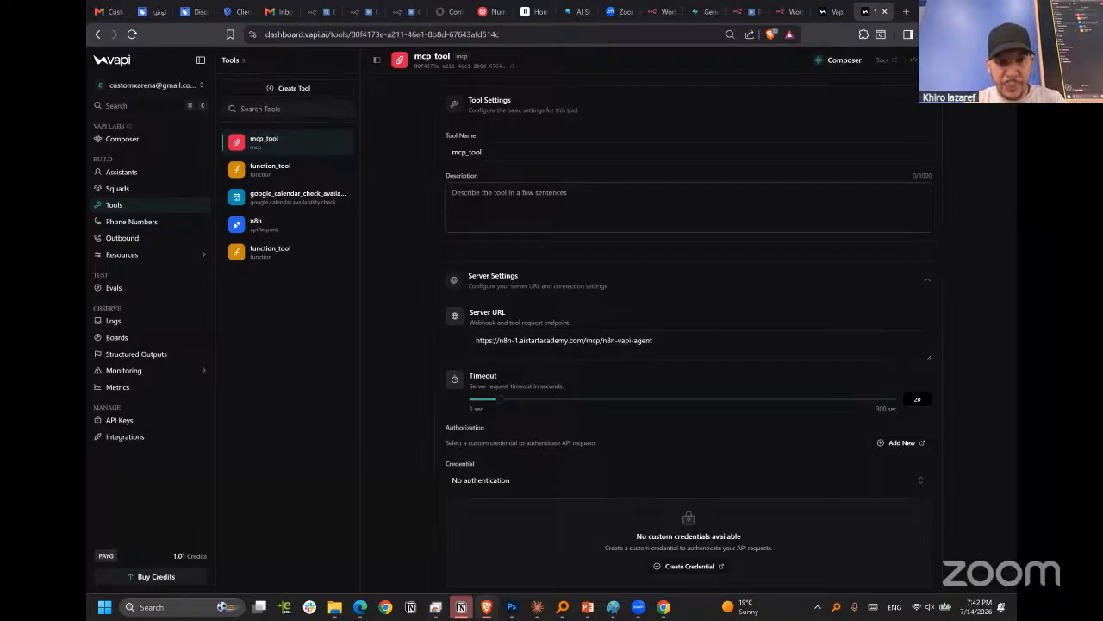
pyautogui.write('use that tool to')
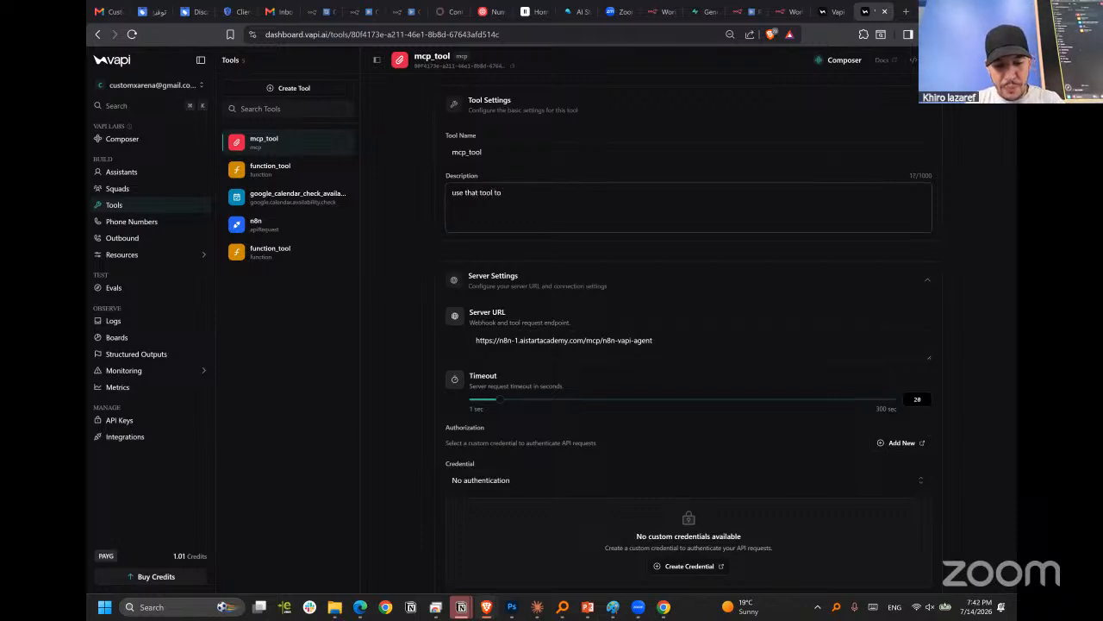
pyautogui.write(' do an')
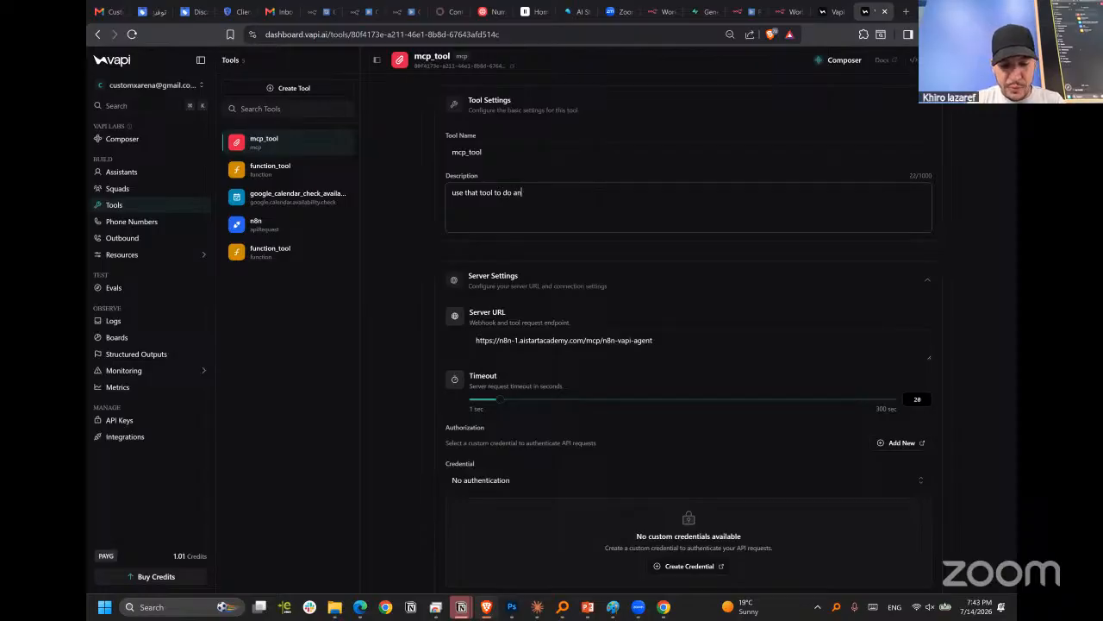
pyautogui.write('y extern')
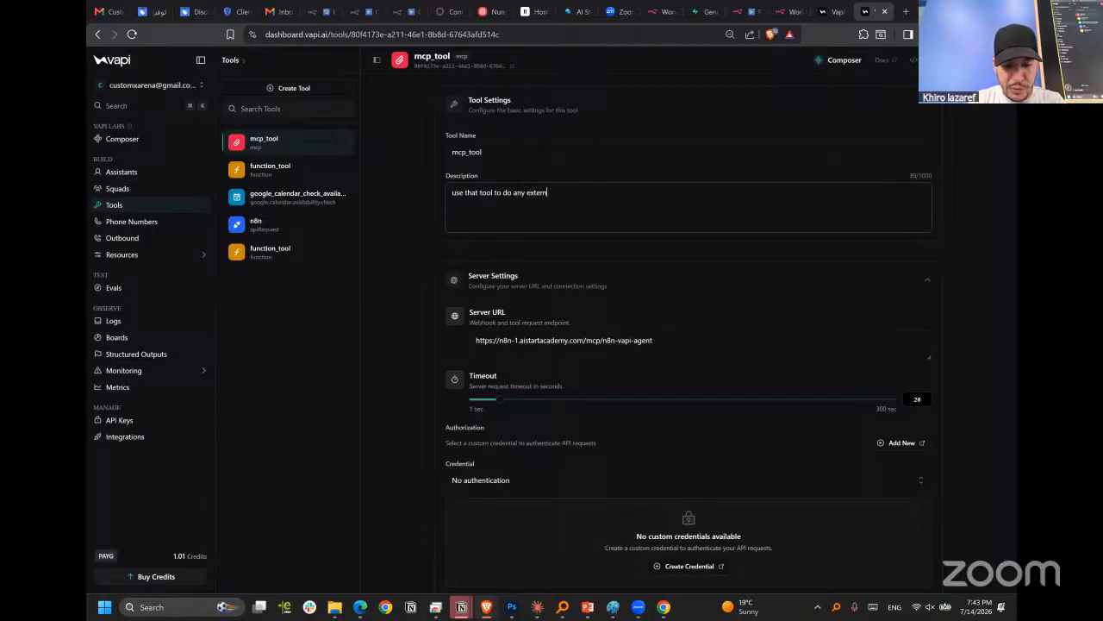
pyautogui.write('al proce')
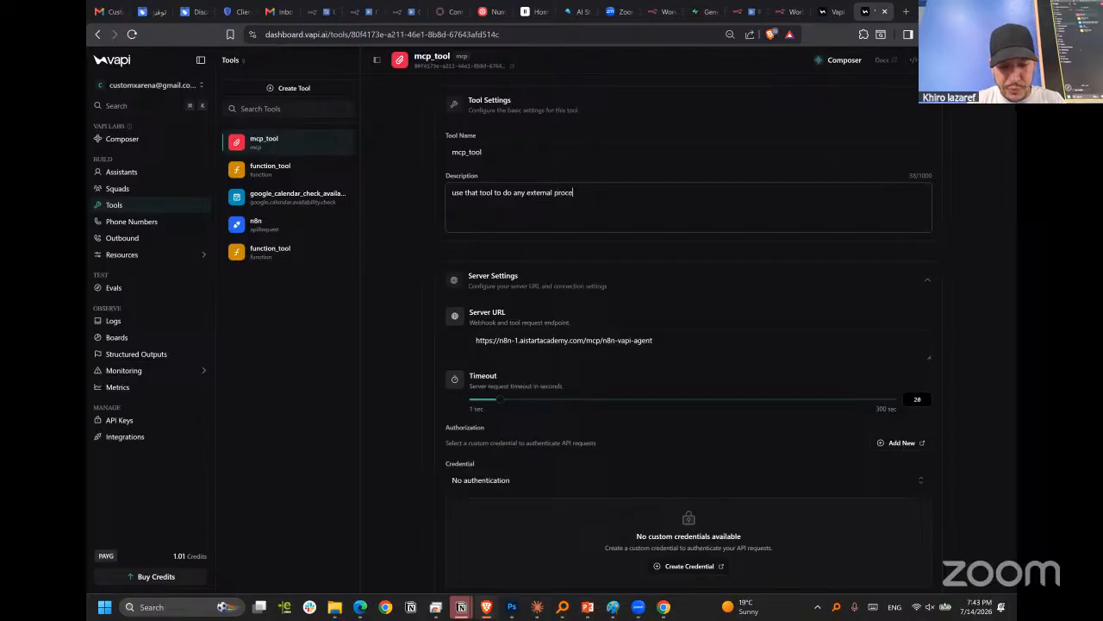
pyautogui.write('ss or requierments like')
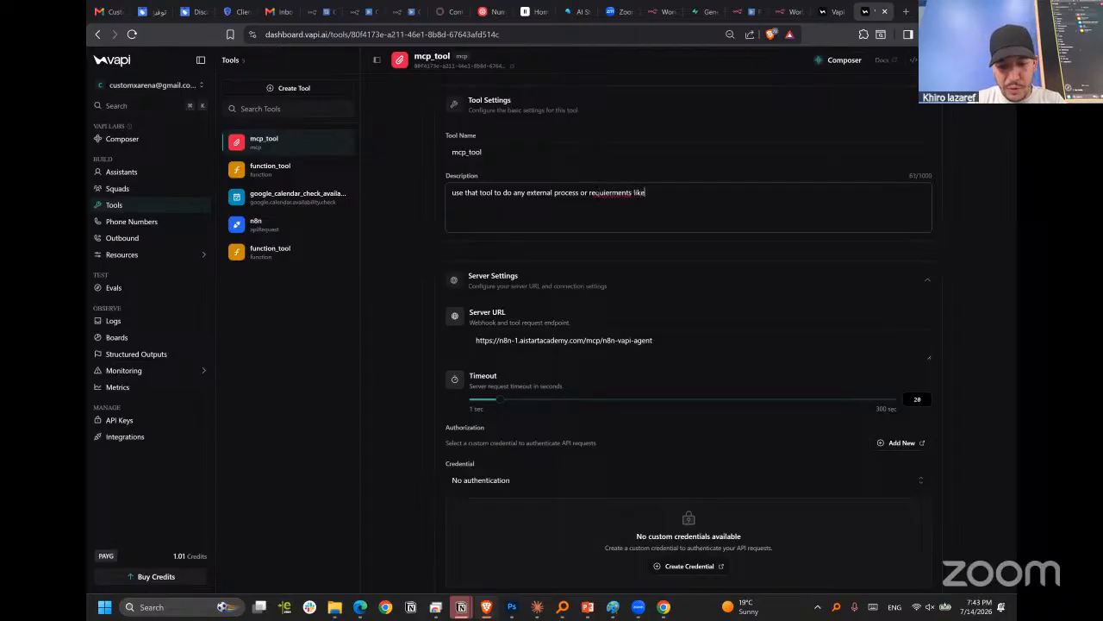
pyautogui.write(' get internal business information a')
pyautogui.write('r manage the calendar or')
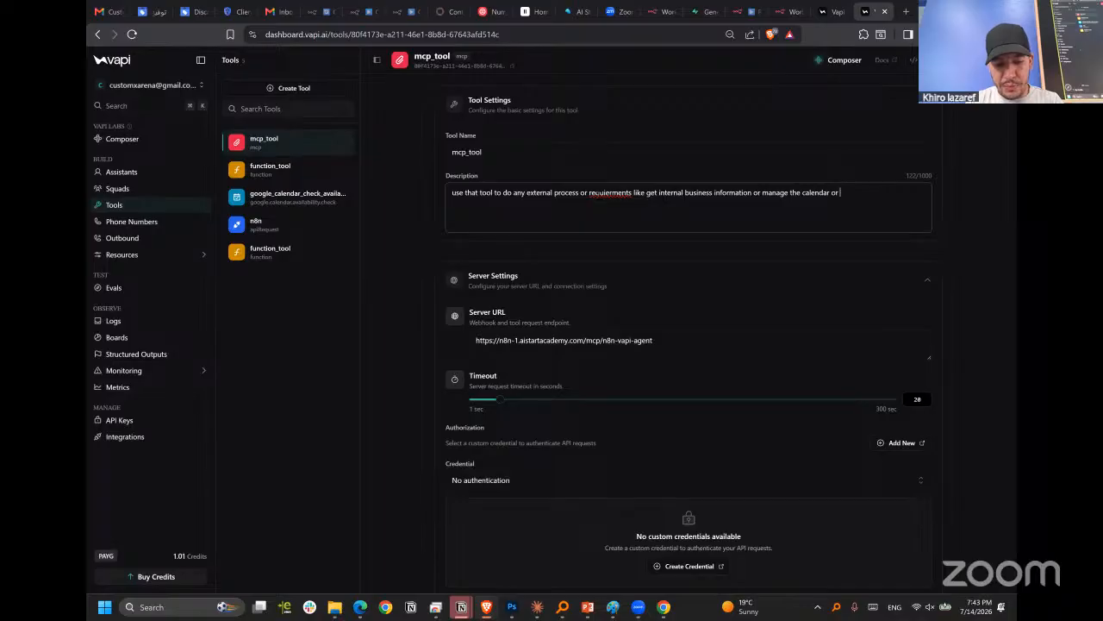
pyautogui.write('ding emails')
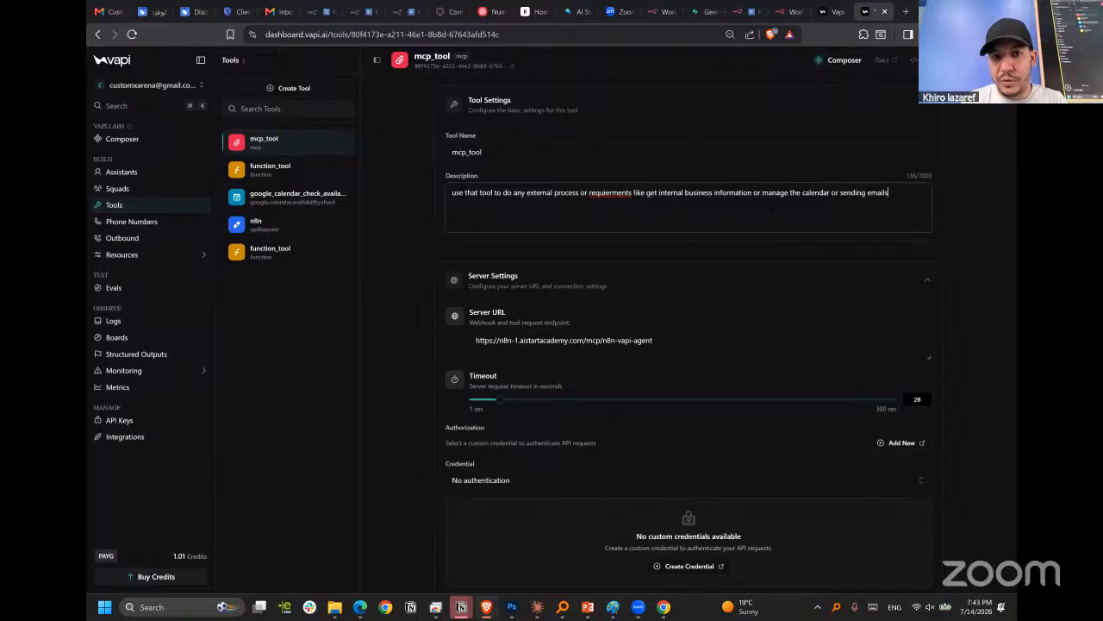
pyautogui.rightClick(627, 195)
pyautogui.click(668, 206)
# Check mcp_tool's available tools, and attach a Calculator tool to the MCP Server Trigger in n8n, placed below and to its right.
pyautogui.scroll(-8, 821, 457)
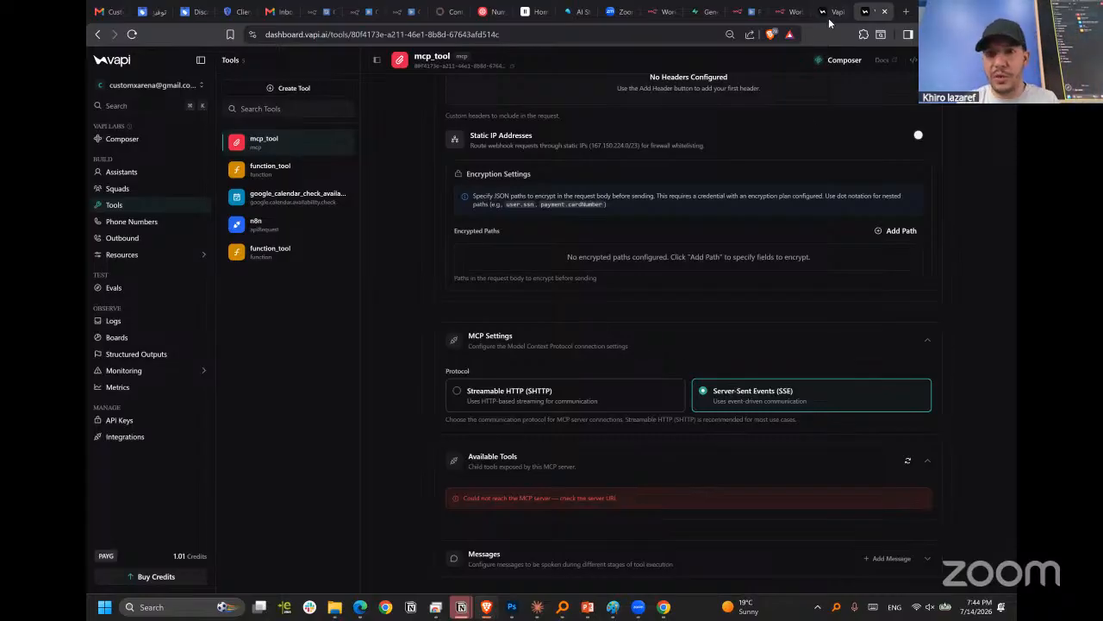
pyautogui.click(786, 12)
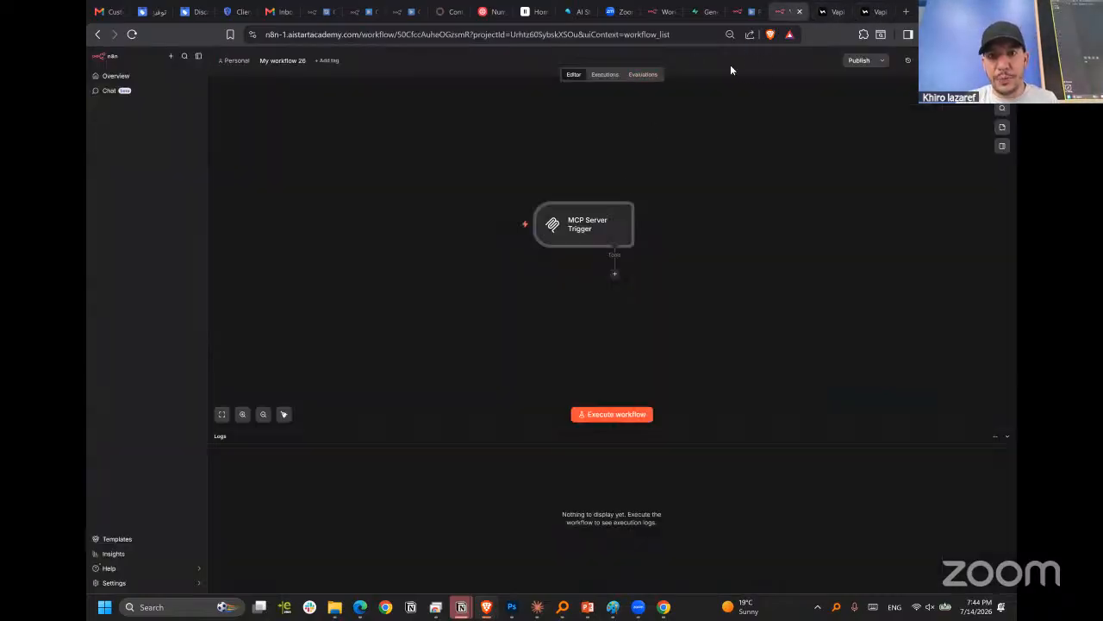
pyautogui.click(615, 274)
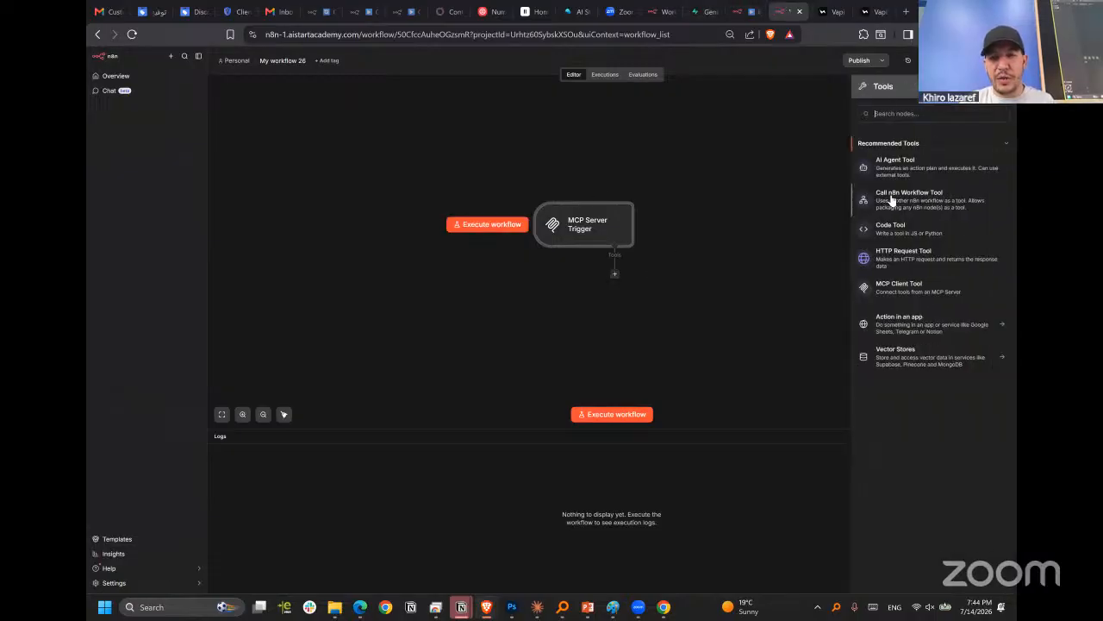
pyautogui.write('cal')
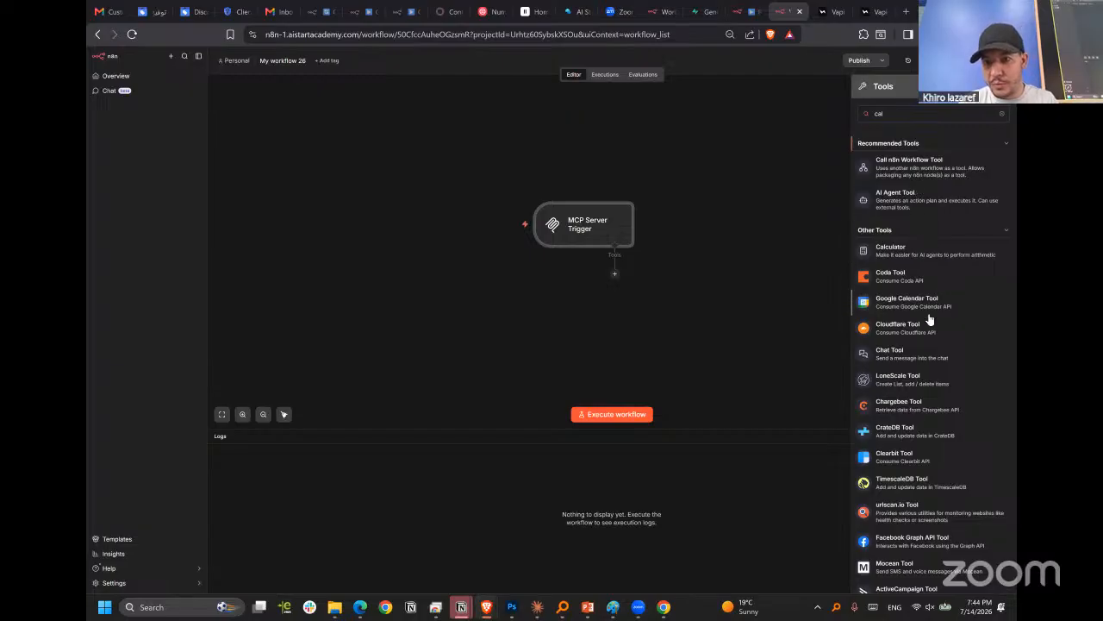
pyautogui.write('c')
pyautogui.click(887, 155)
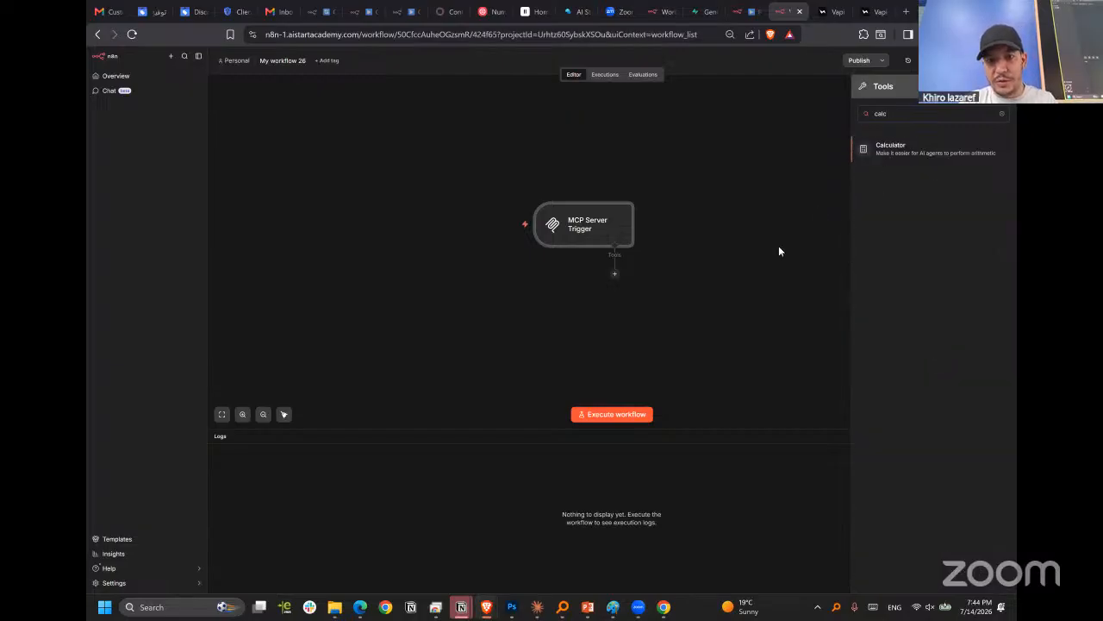
pyautogui.click(713, 54)
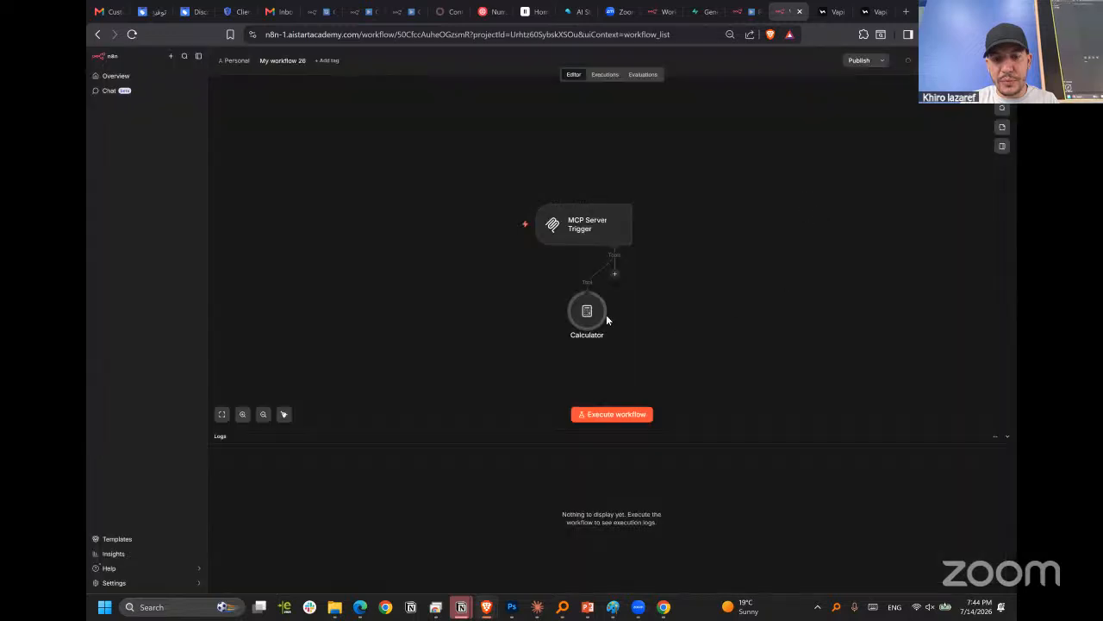
pyautogui.moveTo(747, 308); pyautogui.dragTo(692, 309)
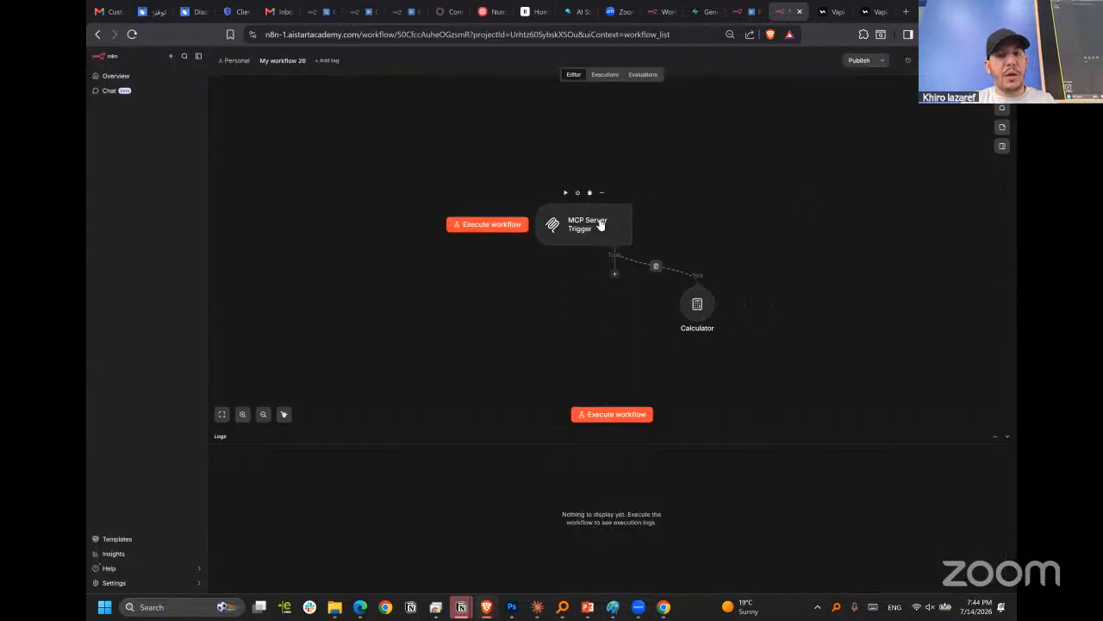
# Publish the MCP server workflow as "Versionv0.01" with the change description "first test", and dismiss the publication notice and production checklist.
pyautogui.click(857, 62)
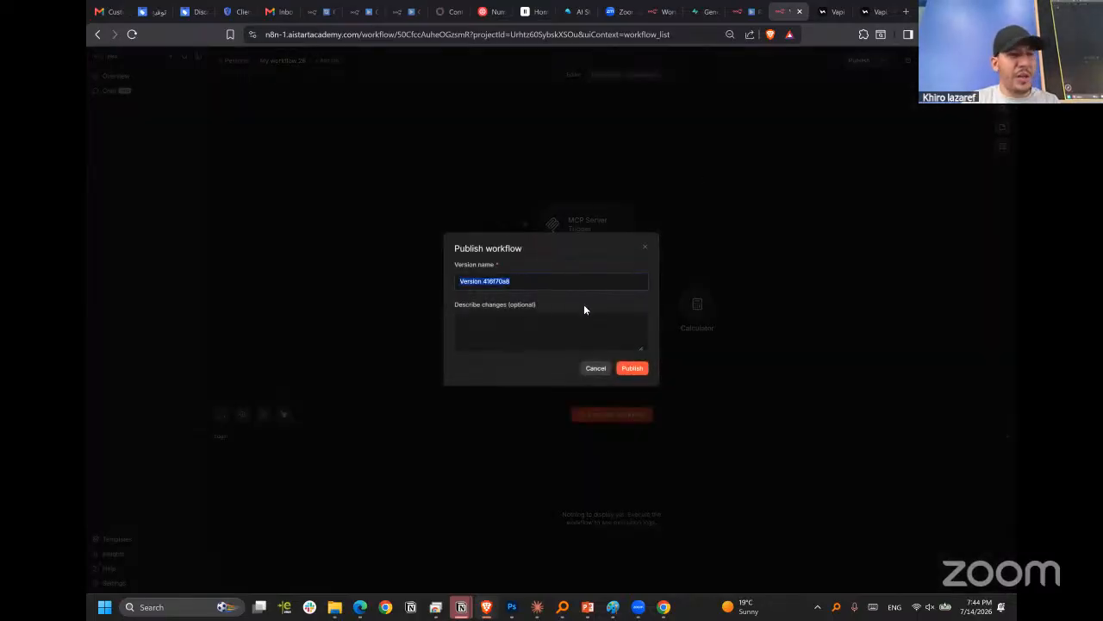
pyautogui.doubleClick(488, 281)
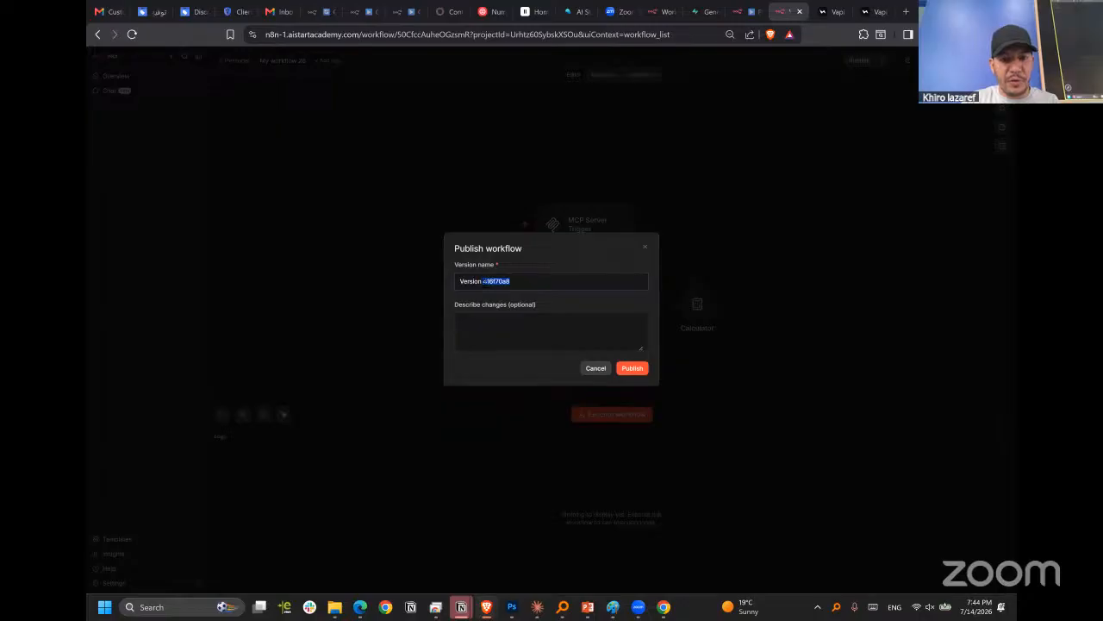
pyautogui.press('BackSpace')
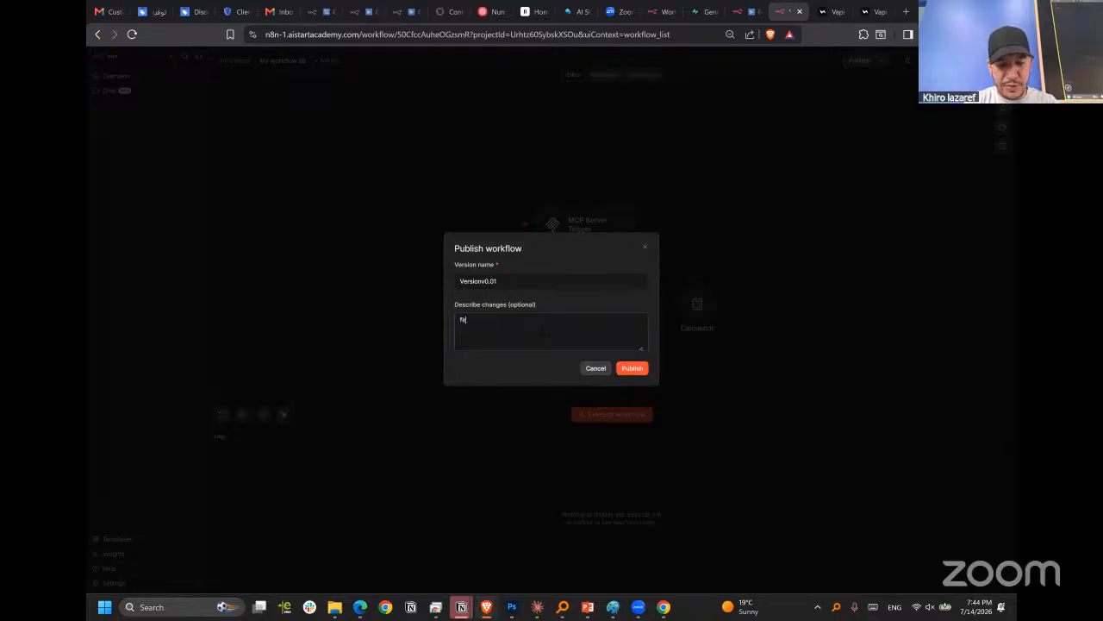
pyautogui.write('st')
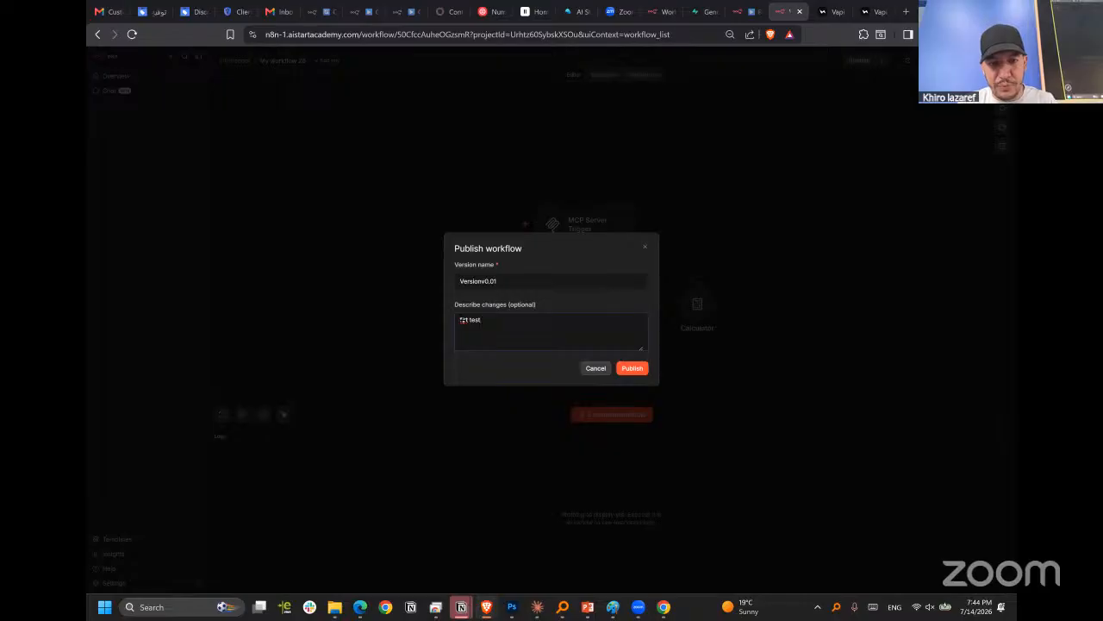
pyautogui.rightClick(463, 320)
pyautogui.hotkey('ctrl', 'a')
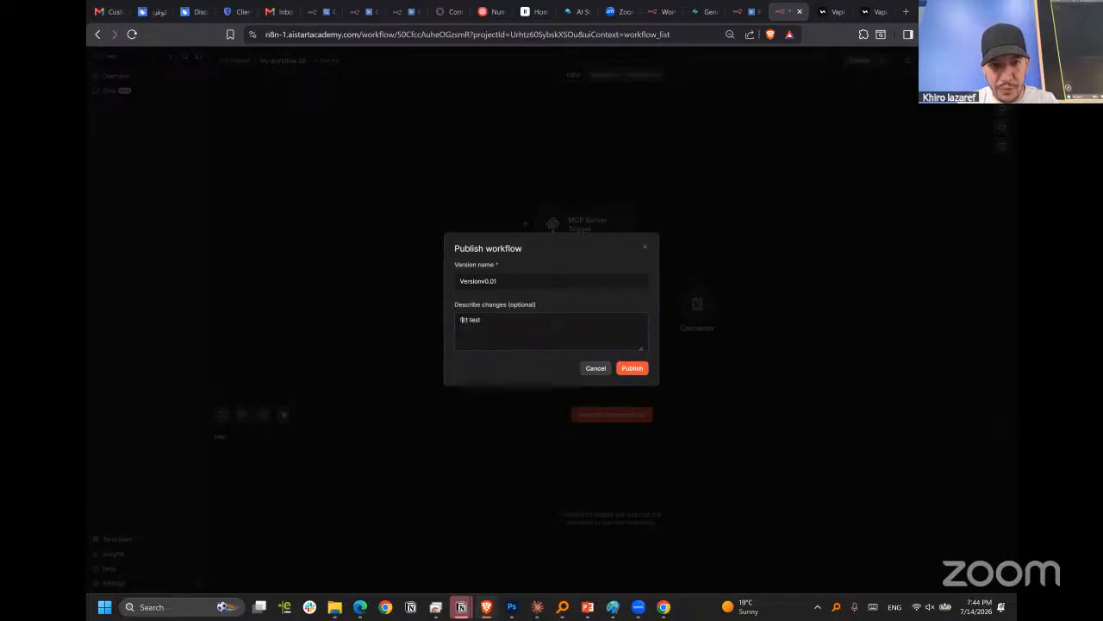
pyautogui.write('first test')
pyautogui.click(635, 369)
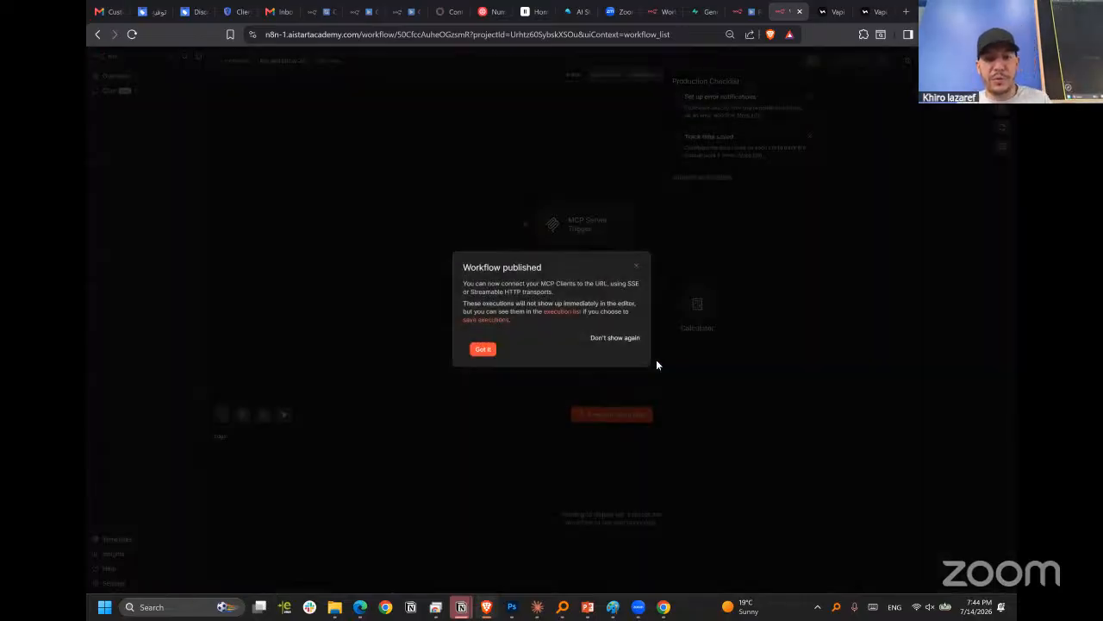
pyautogui.click(477, 348)
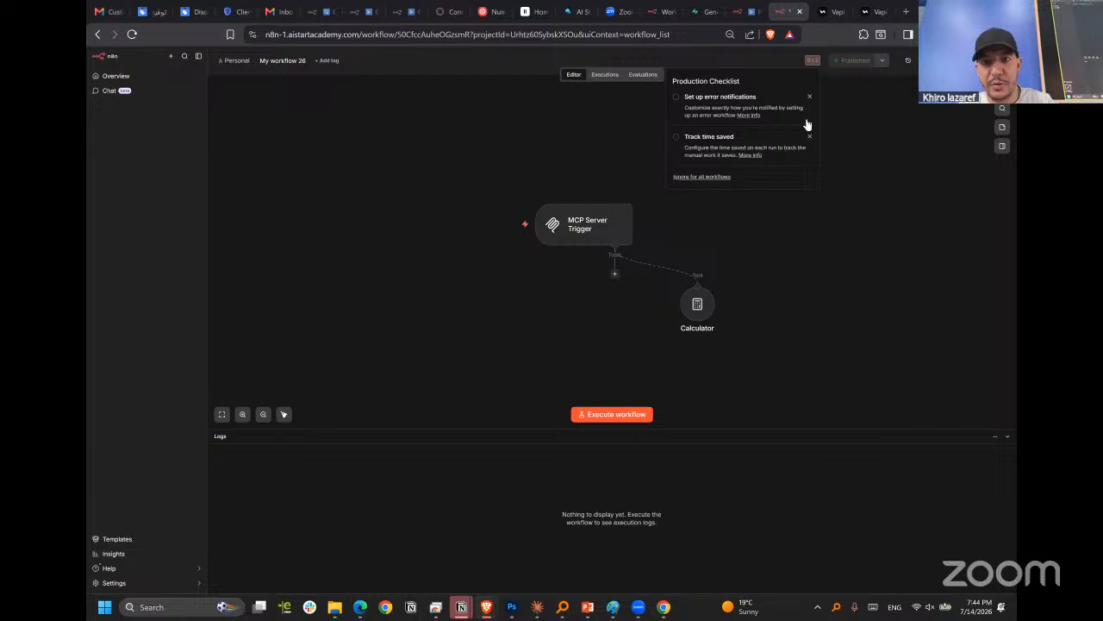
pyautogui.click(774, 259)
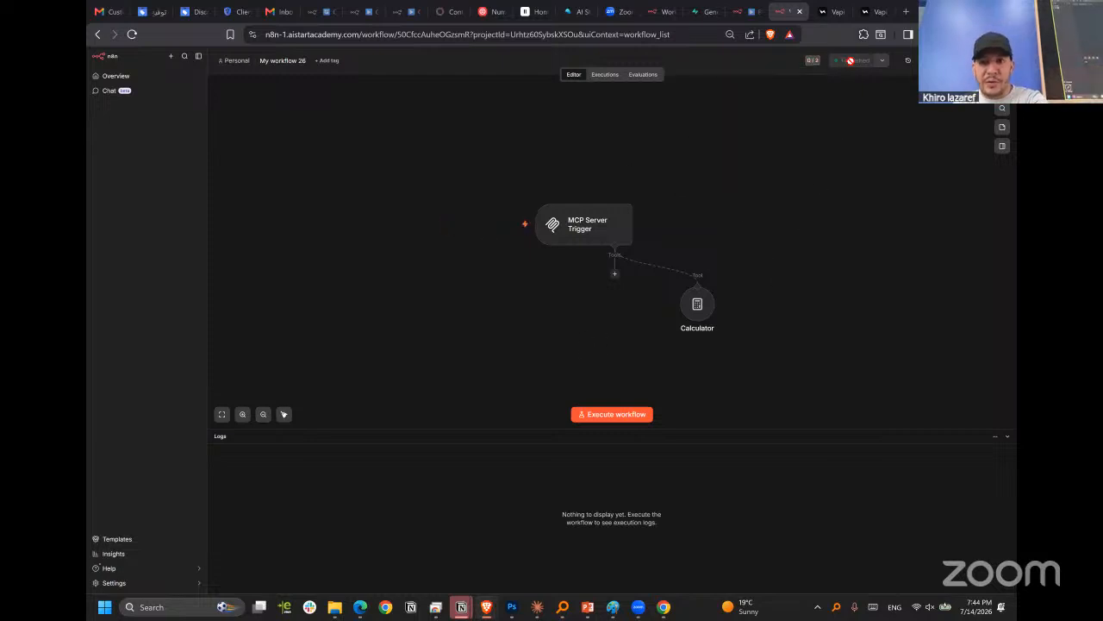
# Check the published workflow's executions, and review the tools that mcp_tool exposes from the MCP server in Vapi.
pyautogui.click(603, 79)
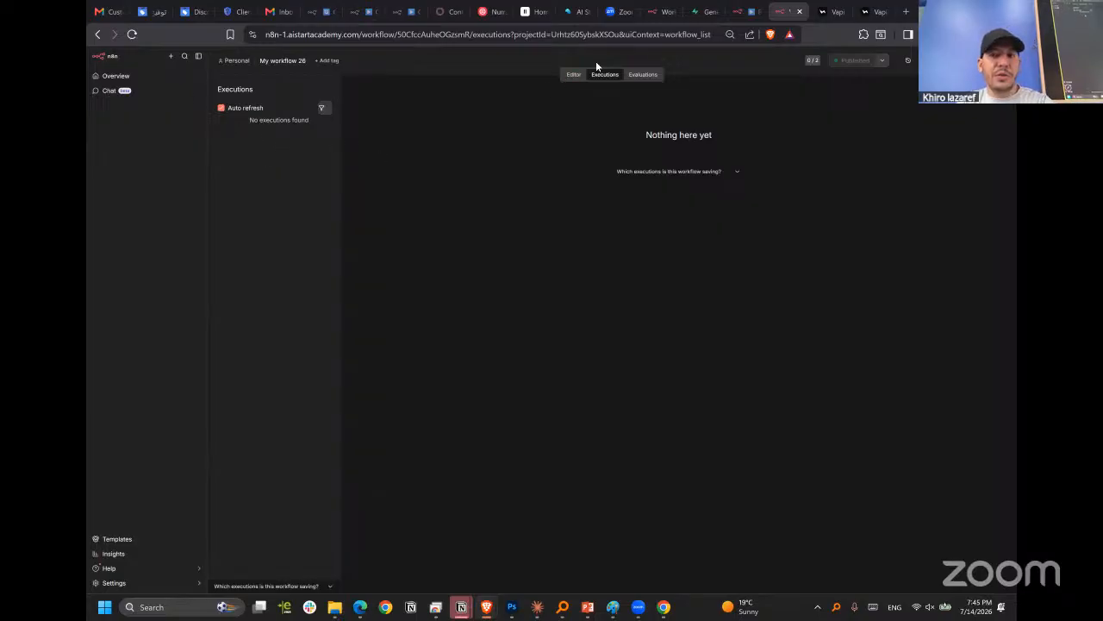
pyautogui.click(703, 11)
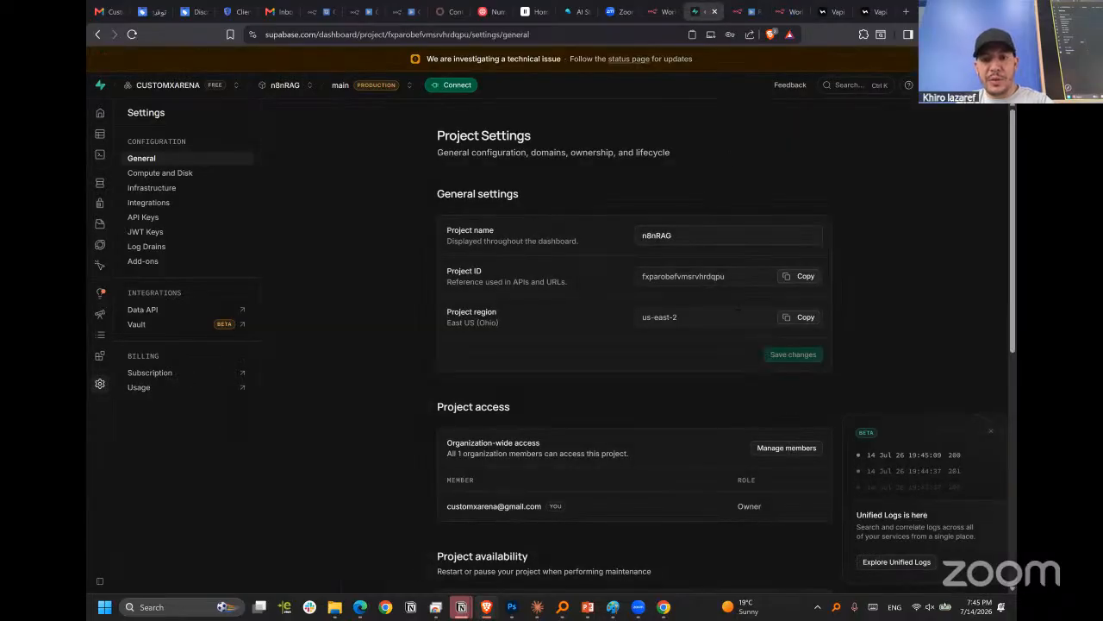
pyautogui.scroll(-3, 734, 455)
pyautogui.scroll(3, 804, 105)
pyautogui.scroll(-6, 844, 252)
pyautogui.scroll(6, 803, 27)
pyautogui.click(838, 10)
pyautogui.click(869, 11)
pyautogui.scroll(-1, 784, 397)
pyautogui.scroll(3, 858, 189)
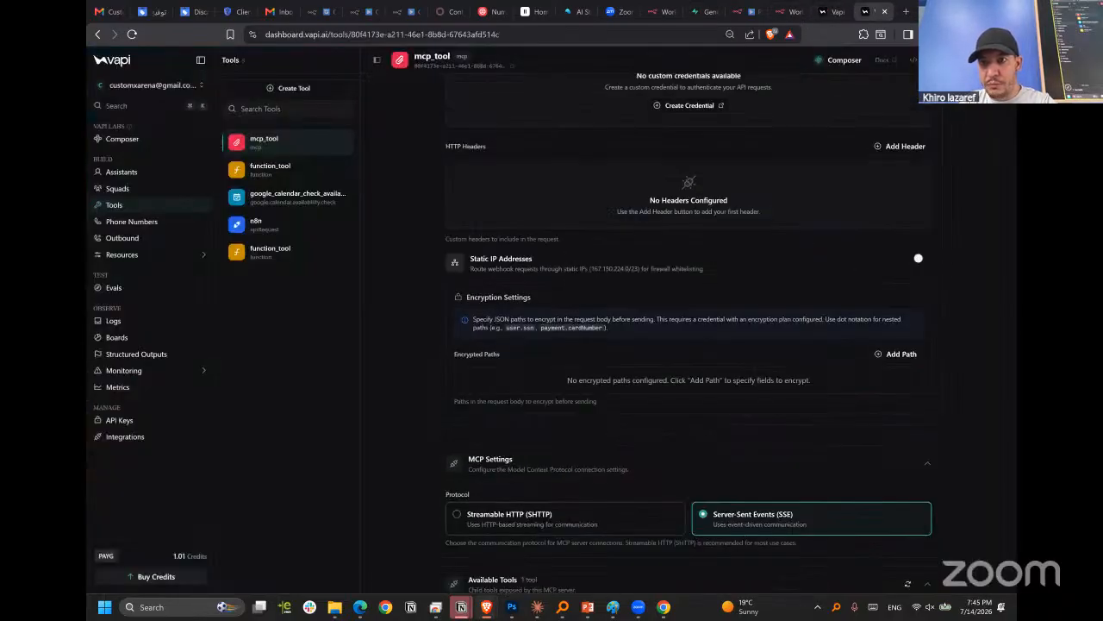
pyautogui.scroll(-2, 963, 107)
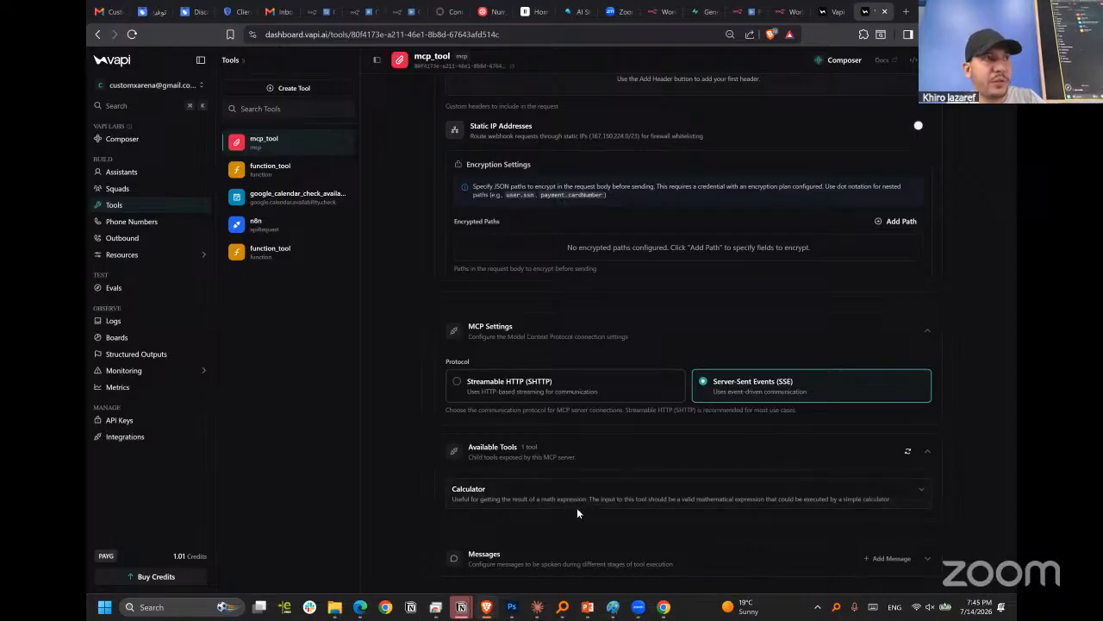
# Look over the RAG : pooling & Agent workflow, the Supabase project settings, and the MCP server workflow's executions and editor.
pyautogui.click(785, 11)
pyautogui.click(743, 11)
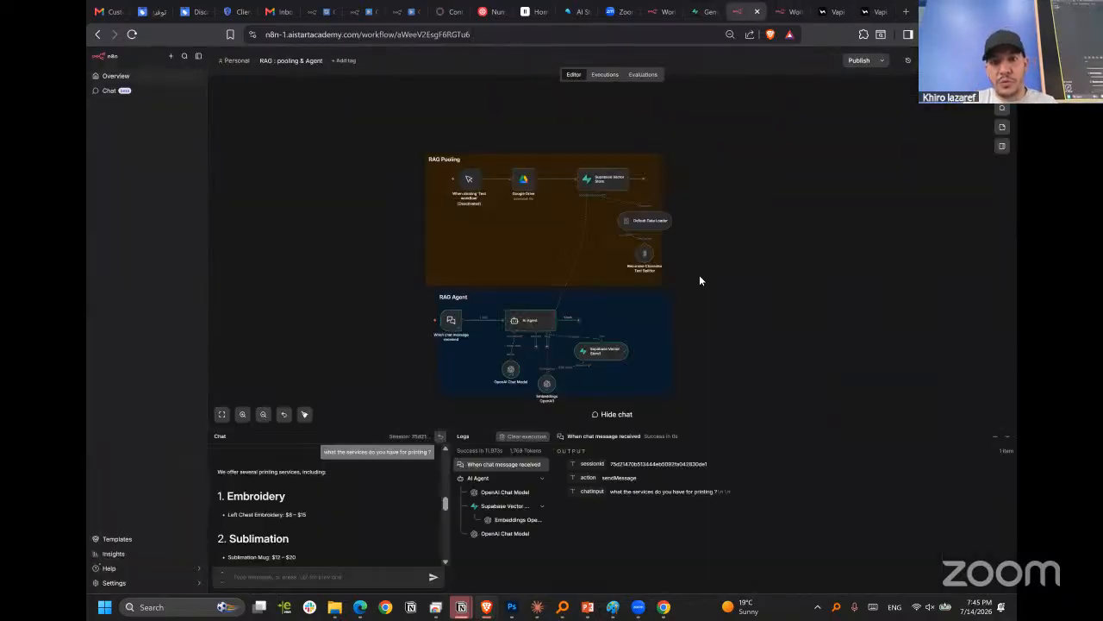
pyautogui.click(707, 8)
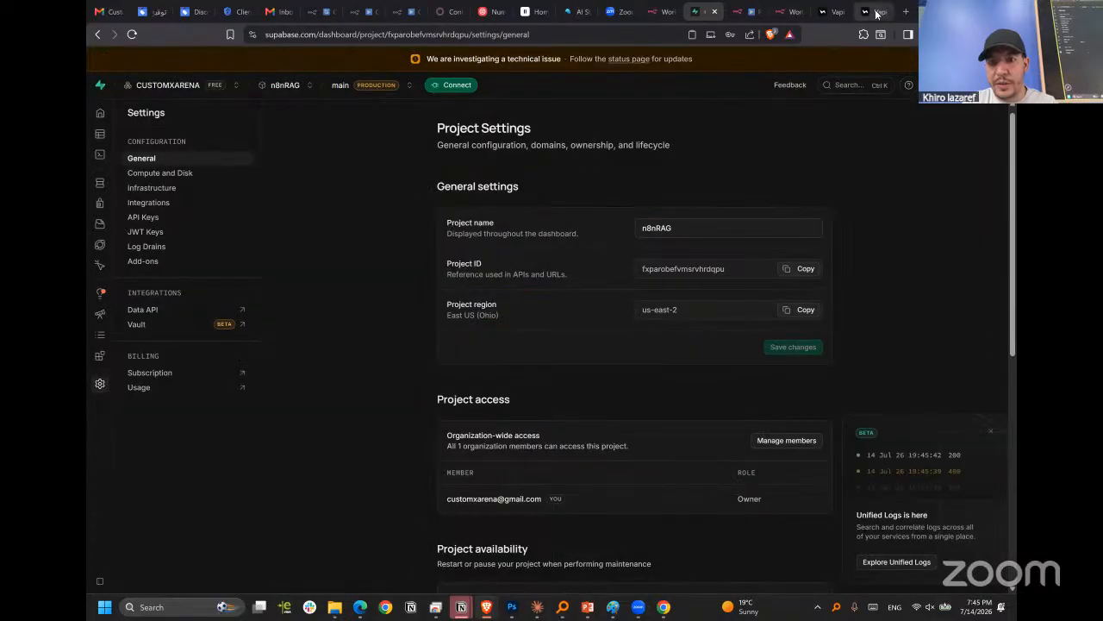
pyautogui.click(877, 12)
pyautogui.click(665, 12)
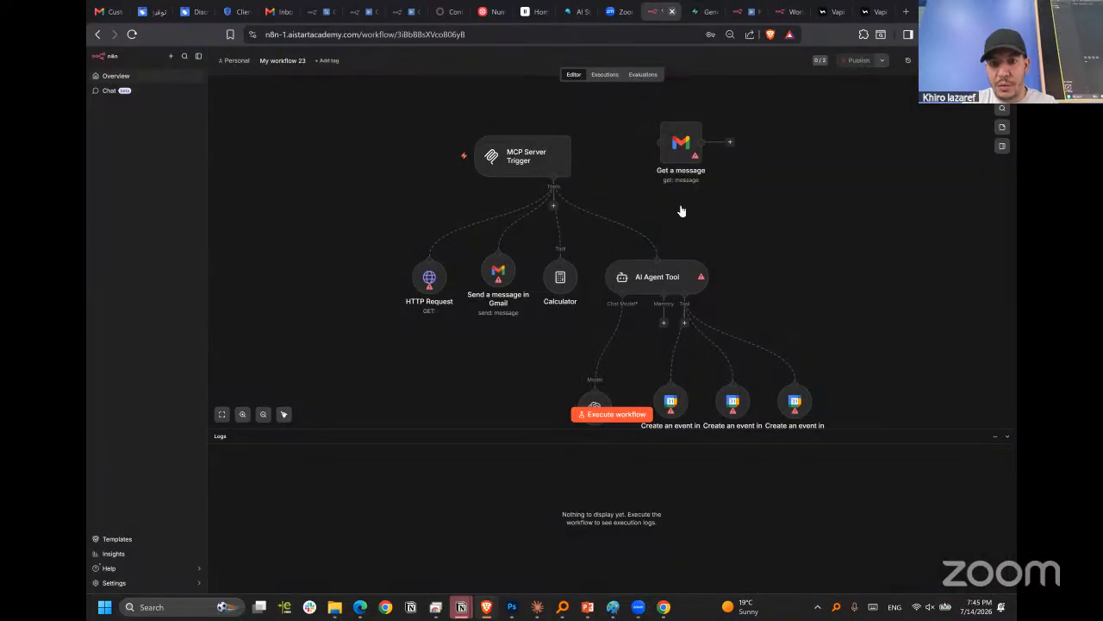
pyautogui.click(741, 12)
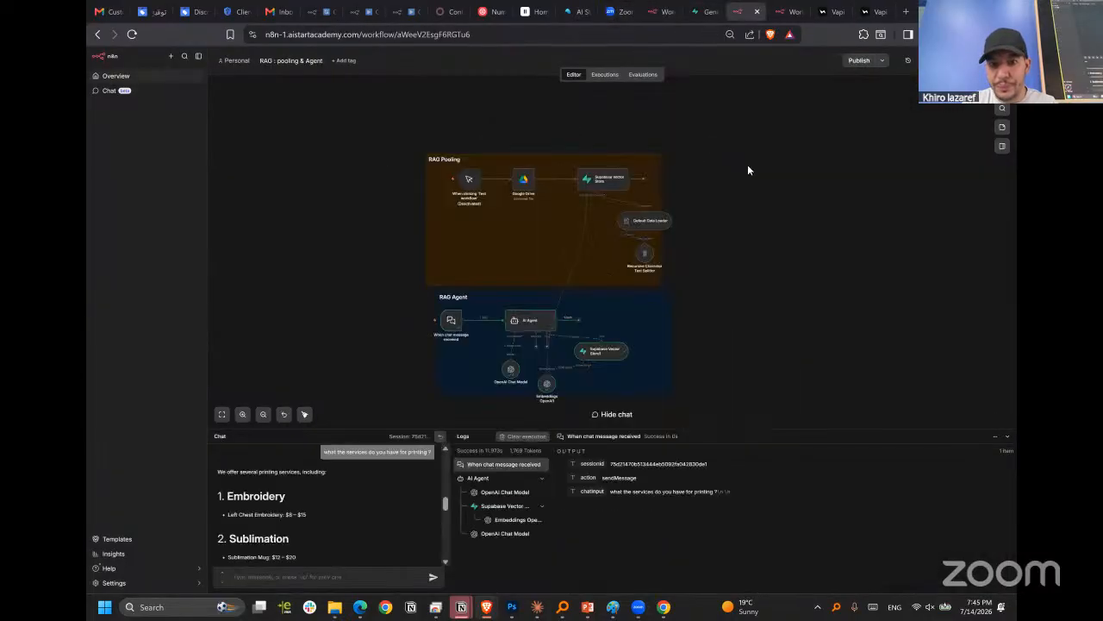
pyautogui.click(788, 11)
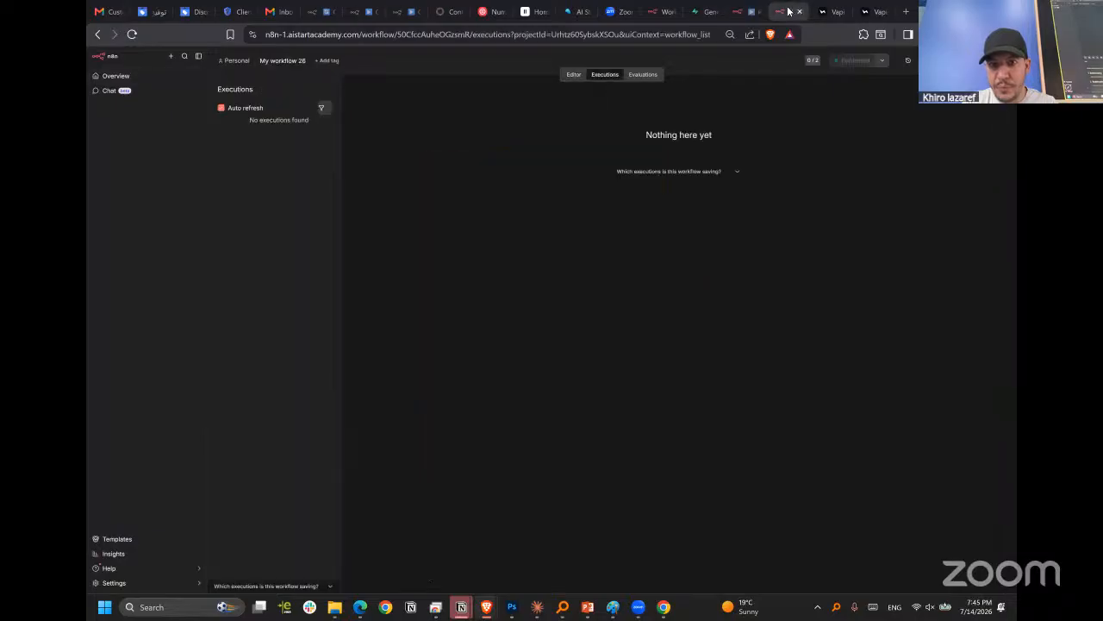
pyautogui.click(576, 75)
pyautogui.click(608, 75)
pyautogui.click(576, 75)
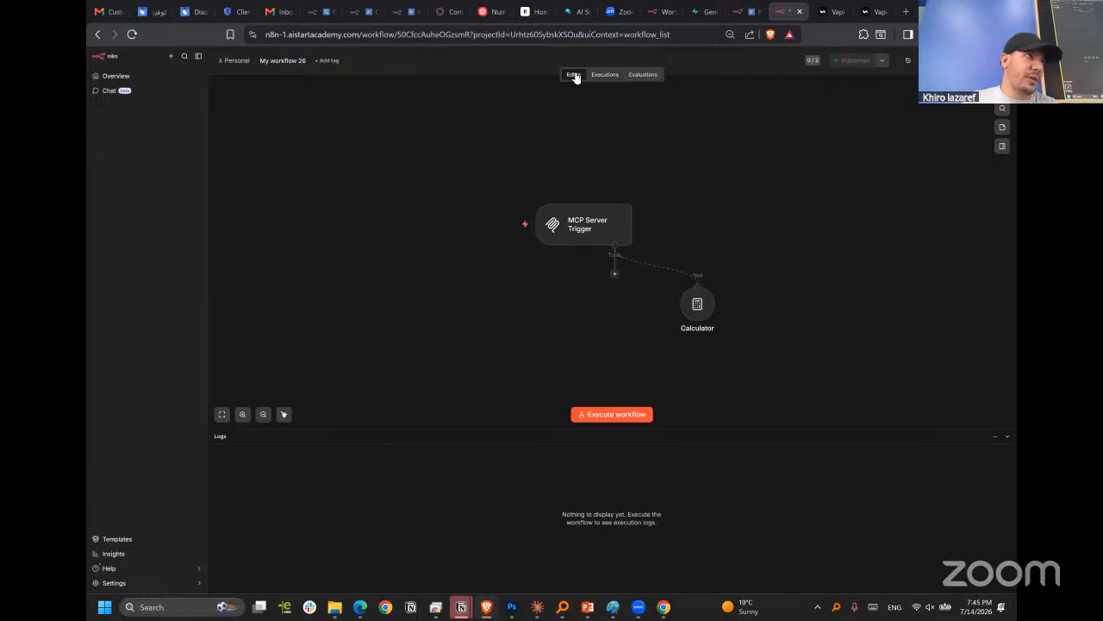
pyautogui.click(611, 75)
pyautogui.click(577, 75)
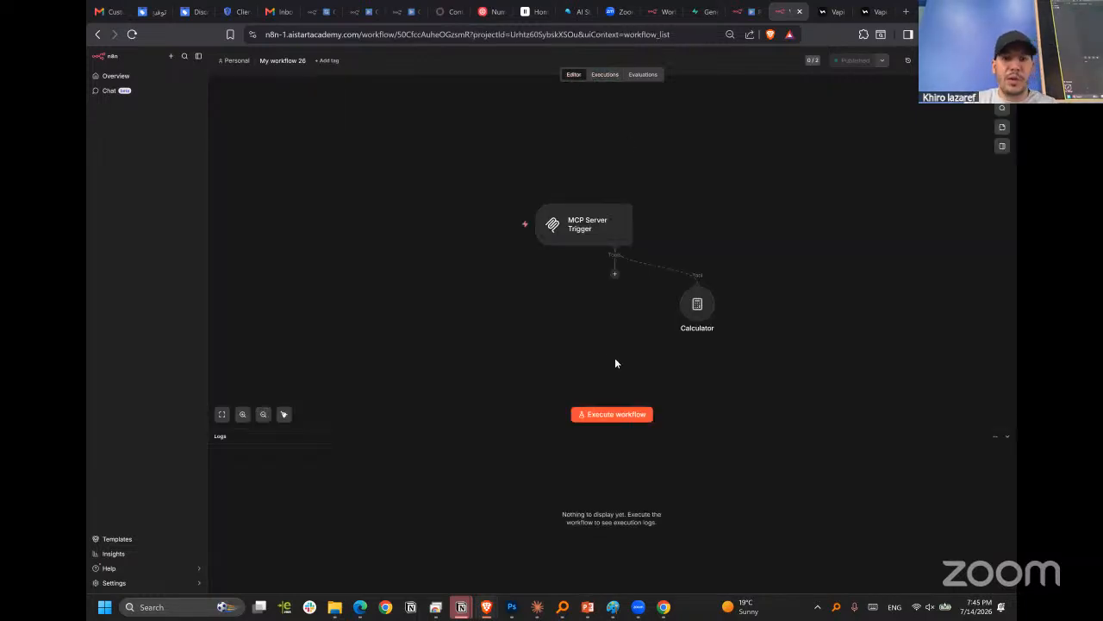
# Attach a Call n8n Workflow Tool to the MCP Server Trigger in My workflow 26.
pyautogui.scroll(6, 644, 338)
pyautogui.scroll(-4, 589, 201)
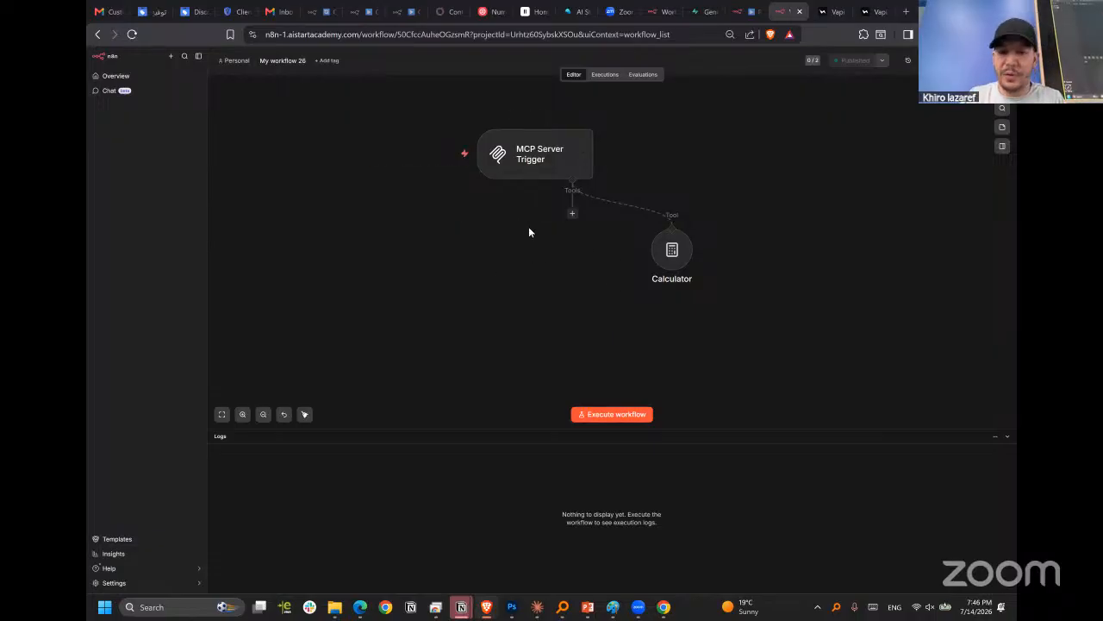
pyautogui.click(572, 214)
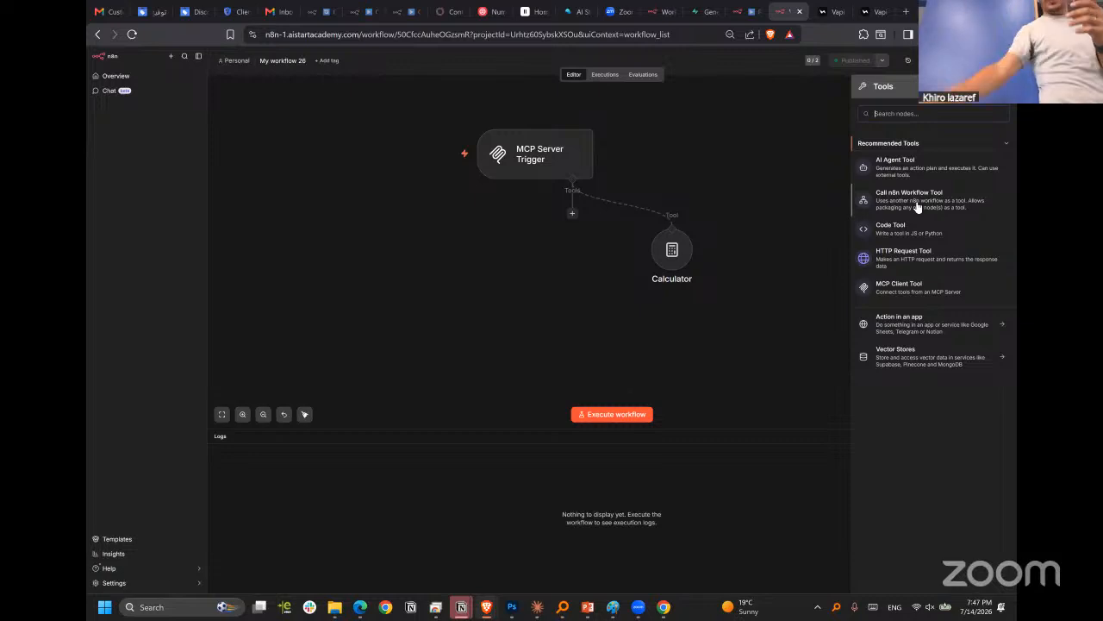
pyautogui.click(893, 191)
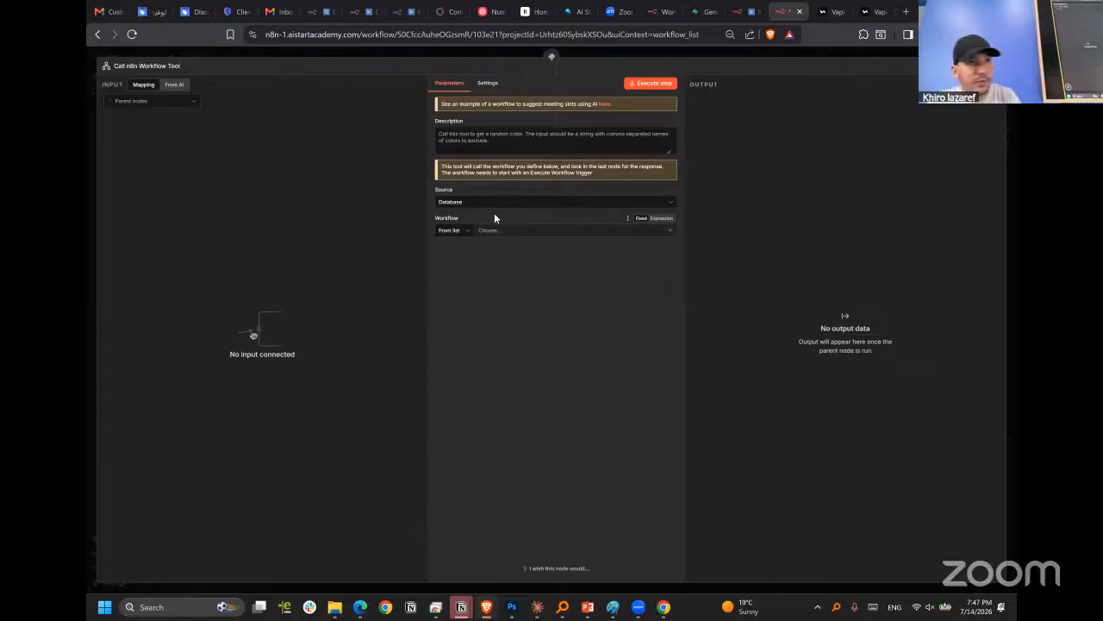
# Deactivate the chat message trigger in the RAG : pooling & Agent workflow and shift it slightly up from the AI Agent.
pyautogui.click(744, 12)
pyautogui.scroll(5, 454, 326)
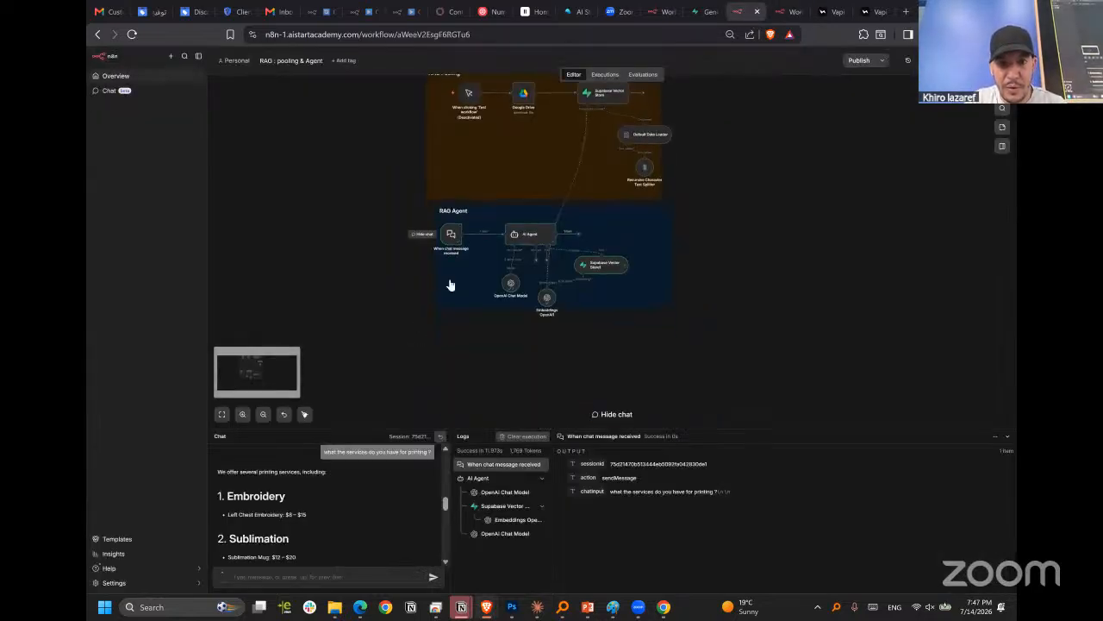
pyautogui.moveTo(460, 229); pyautogui.dragTo(445, 213)
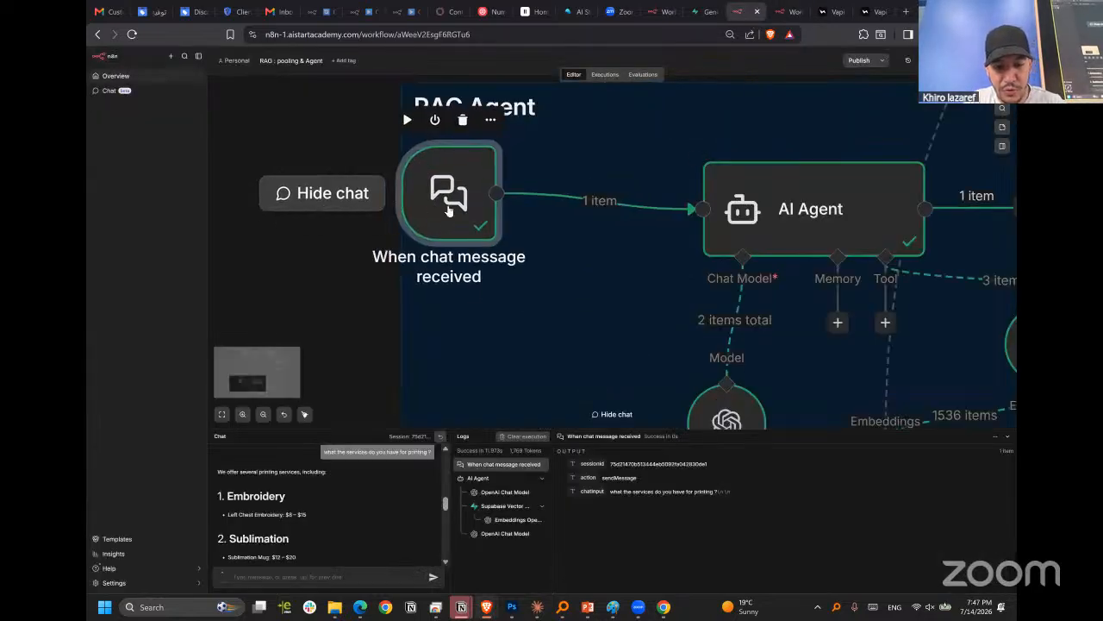
pyautogui.press('d')
pyautogui.scroll(-5, 427, 234)
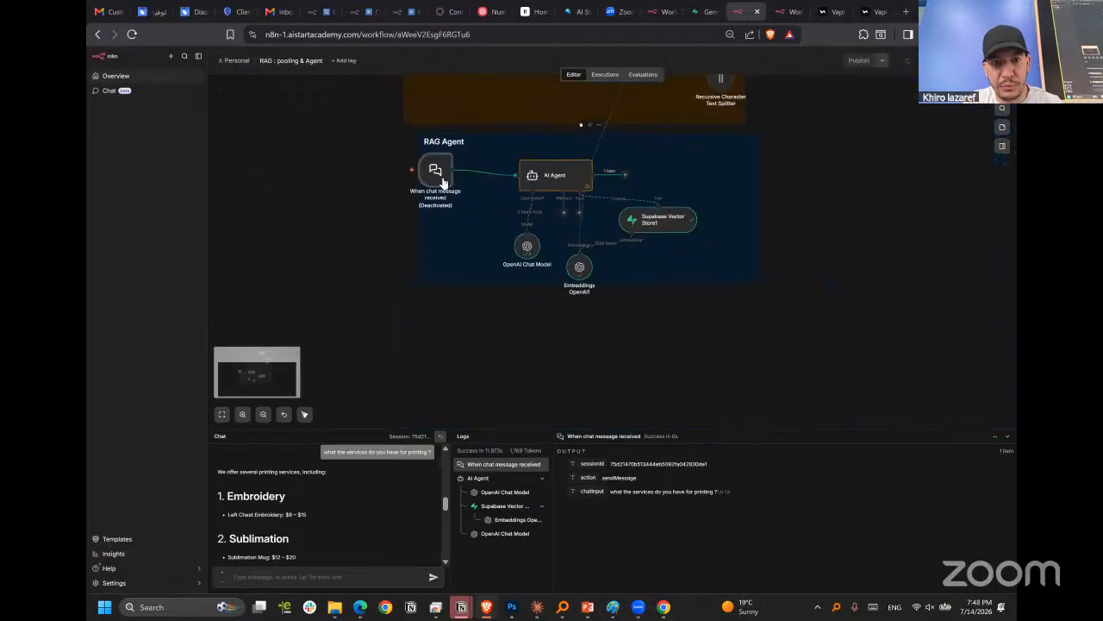
pyautogui.click(368, 220)
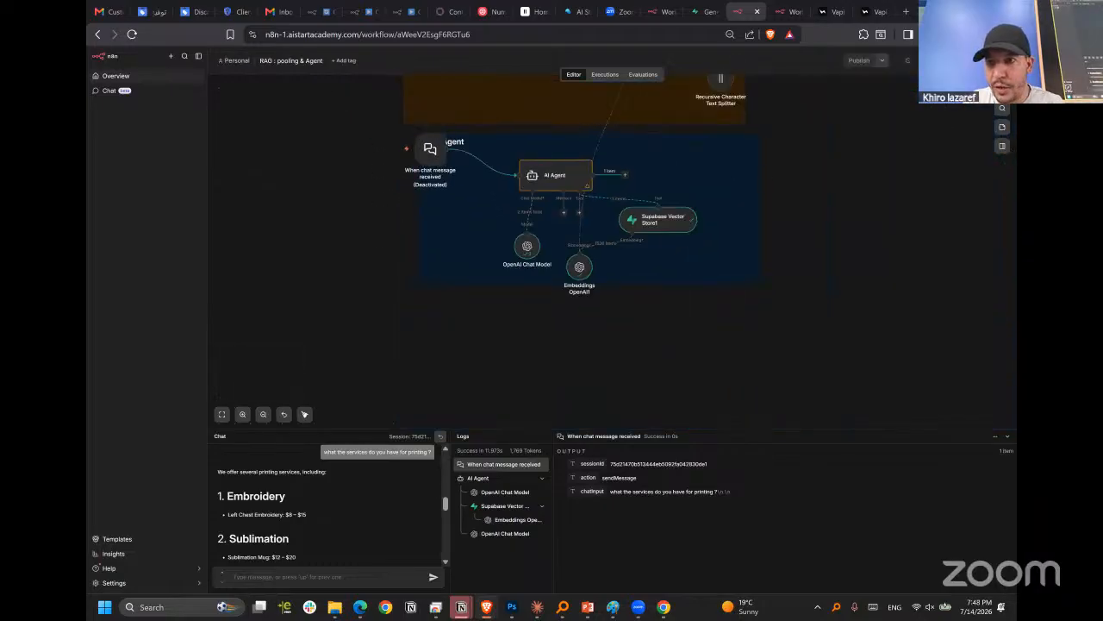
# Look through the triggers that can be added, and reactivate the chat message trigger, placing it back beside the AI Agent.
pyautogui.click(1001, 89)
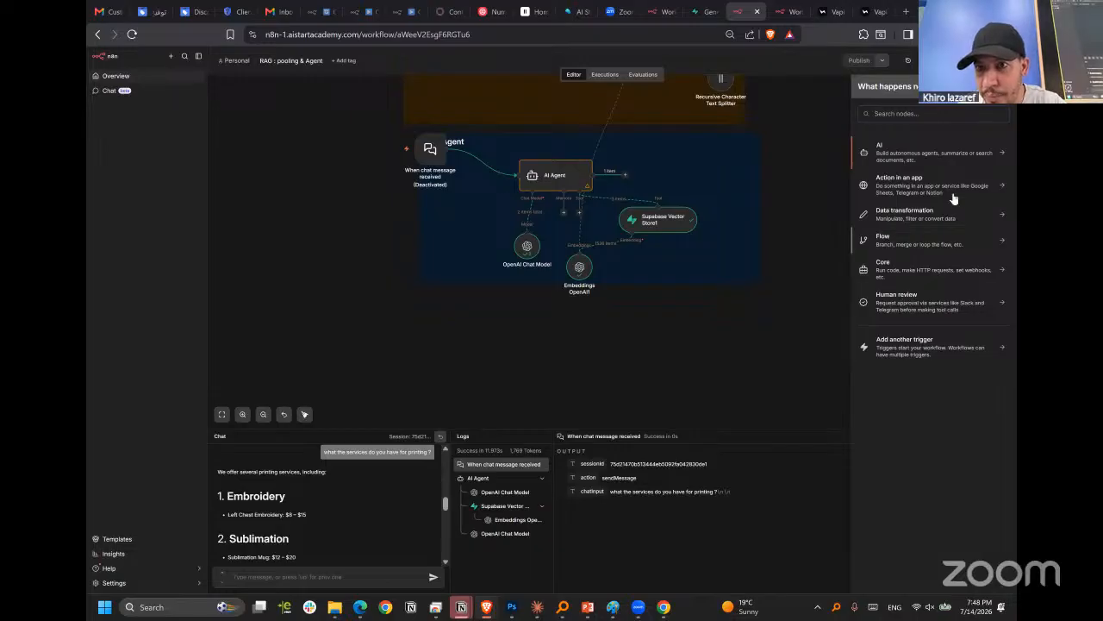
pyautogui.click(929, 349)
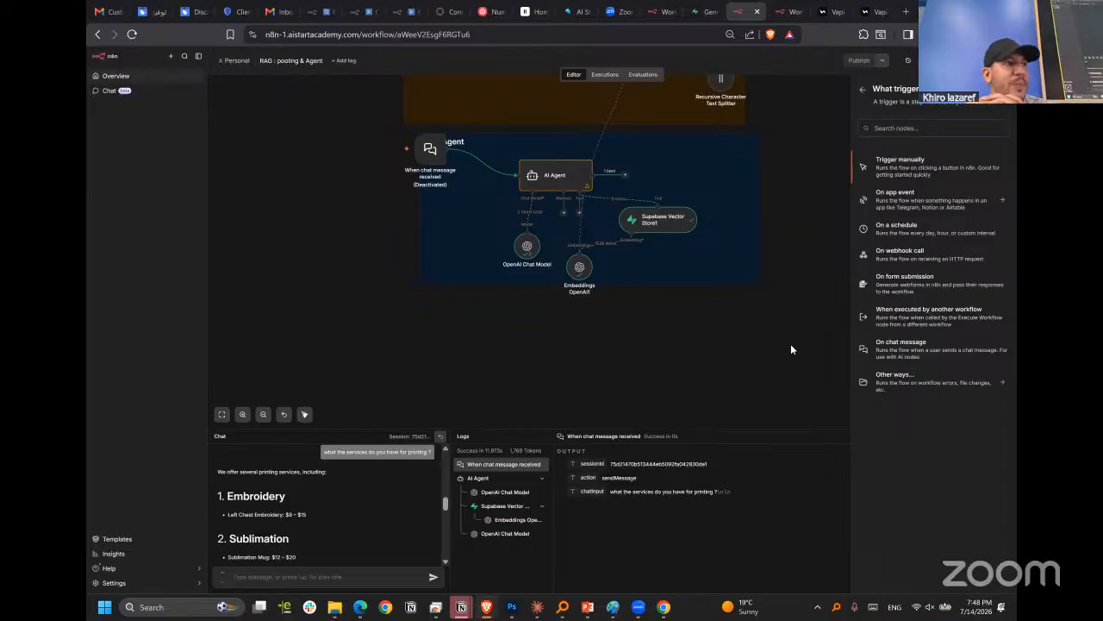
pyautogui.moveTo(442, 159); pyautogui.dragTo(458, 200)
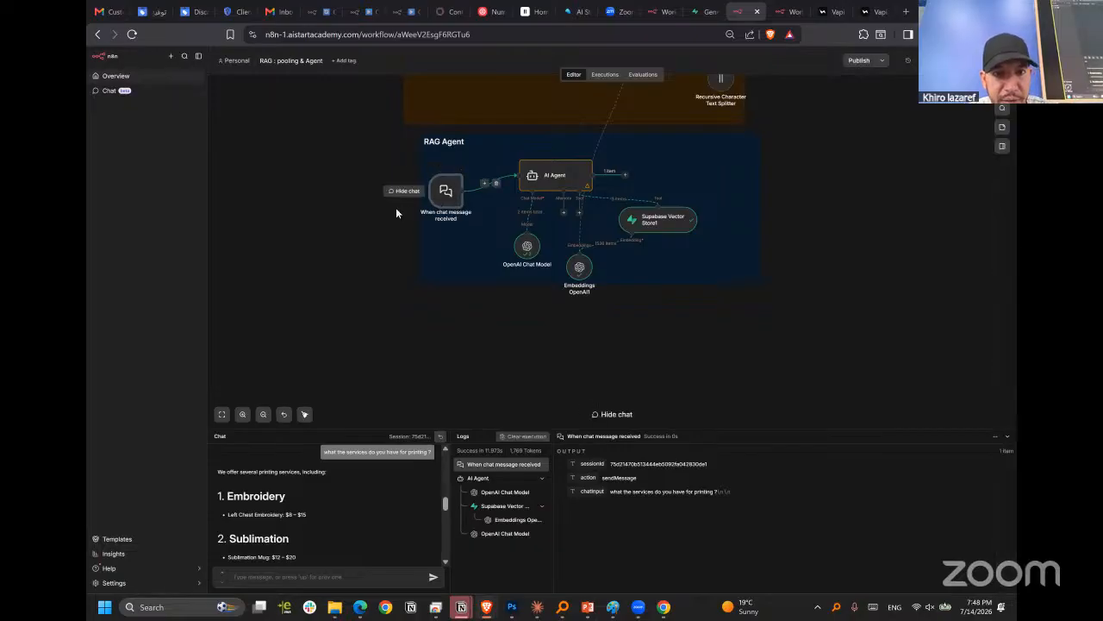
# Deactivate the chat message trigger again and raise it to the RAG Agent note's title.
pyautogui.scroll(1, 401, 205)
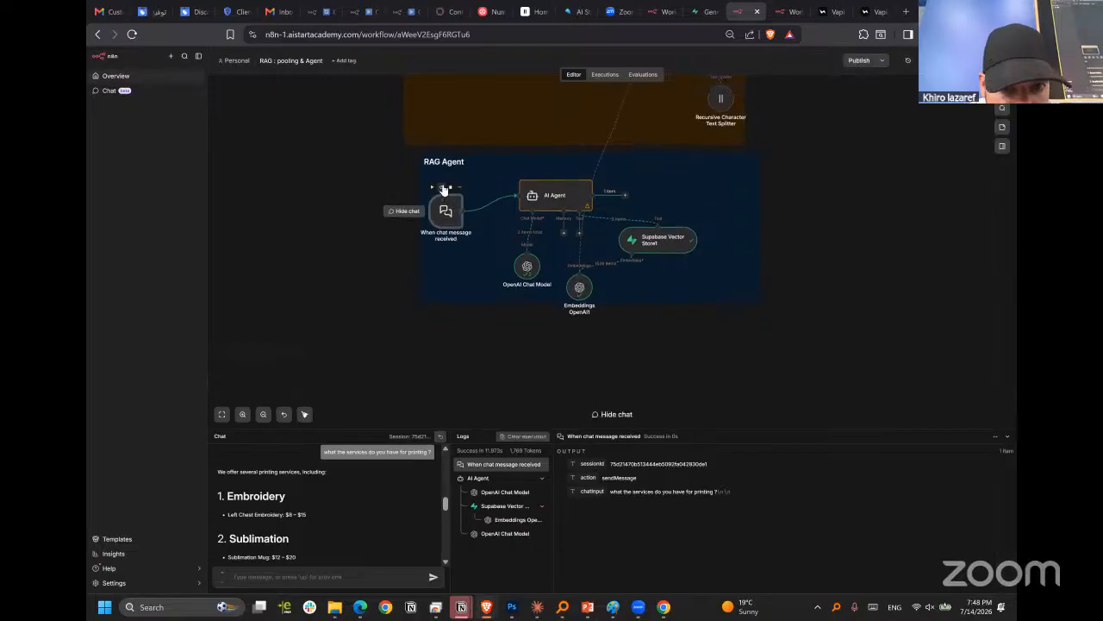
pyautogui.click(443, 188)
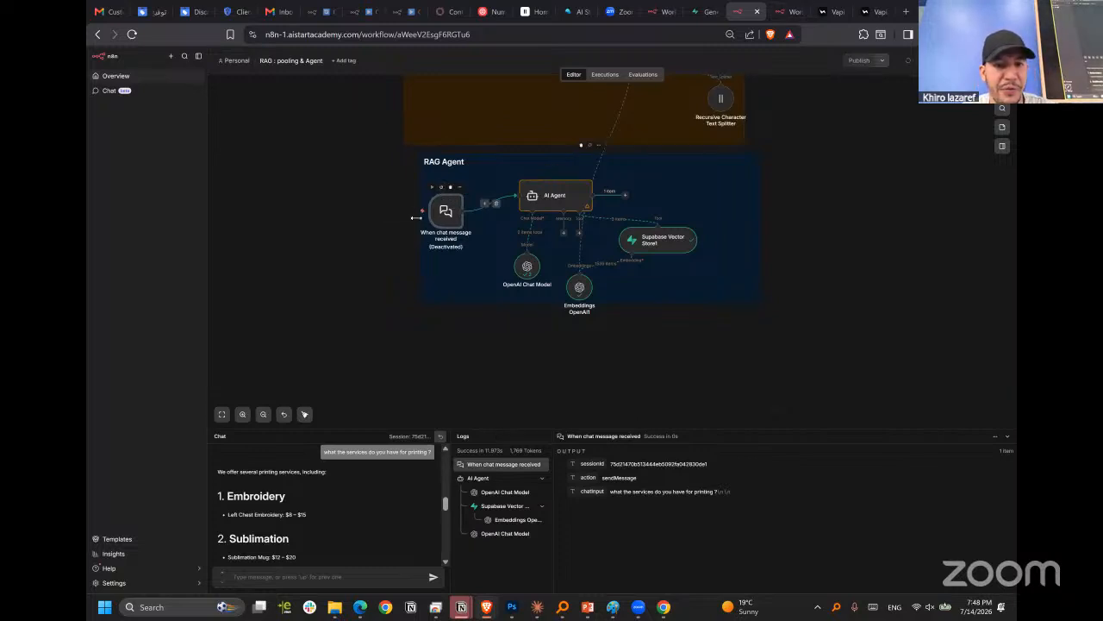
pyautogui.moveTo(450, 226); pyautogui.dragTo(455, 183)
pyautogui.scroll(3, 455, 183)
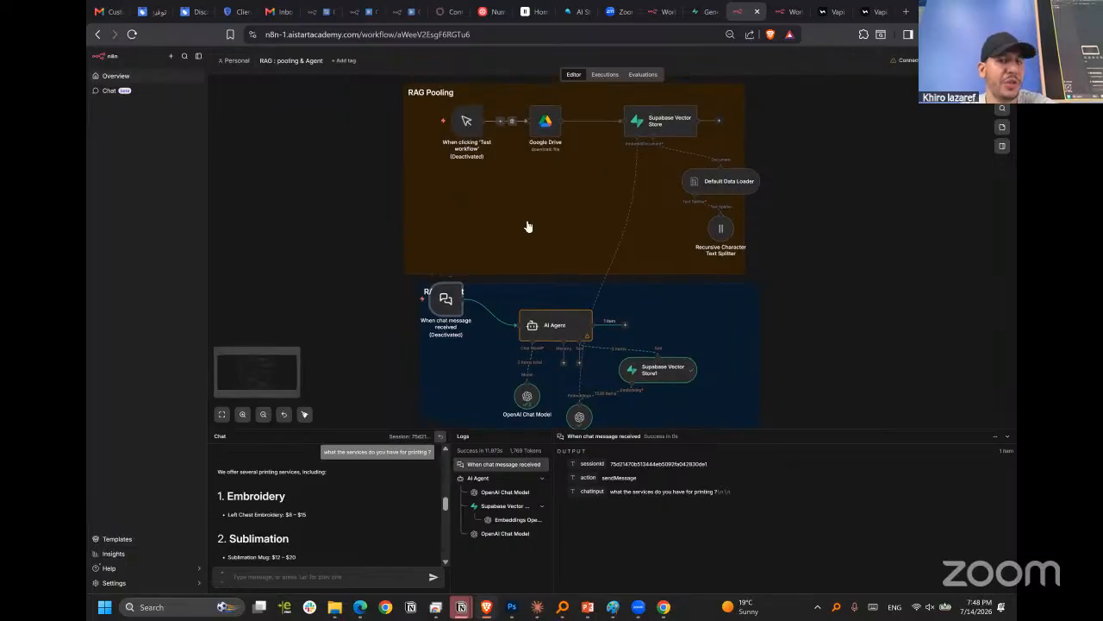
pyautogui.scroll(-4, 539, 225)
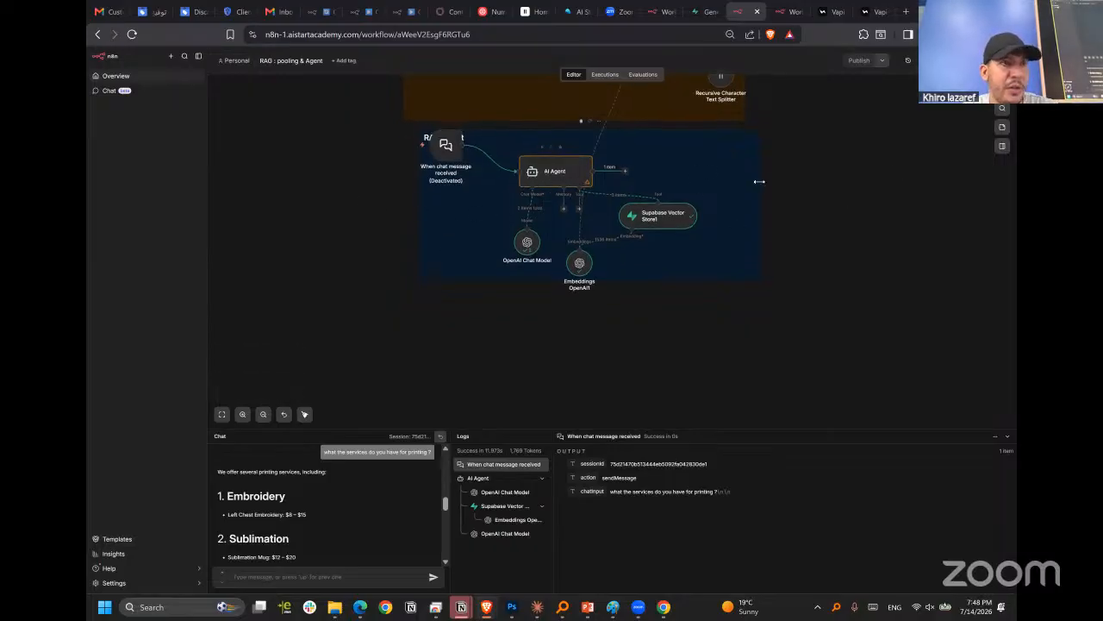
# Add a When Executed by Another Workflow trigger with its default settings and connect it to the AI Agent's input.
pyautogui.click(1003, 89)
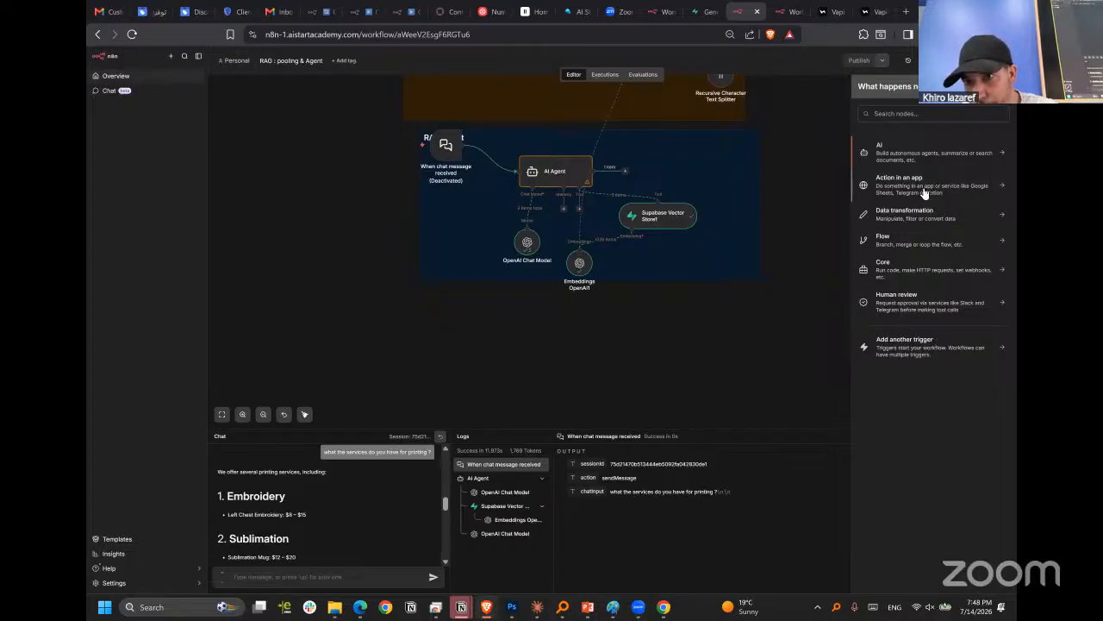
pyautogui.click(920, 356)
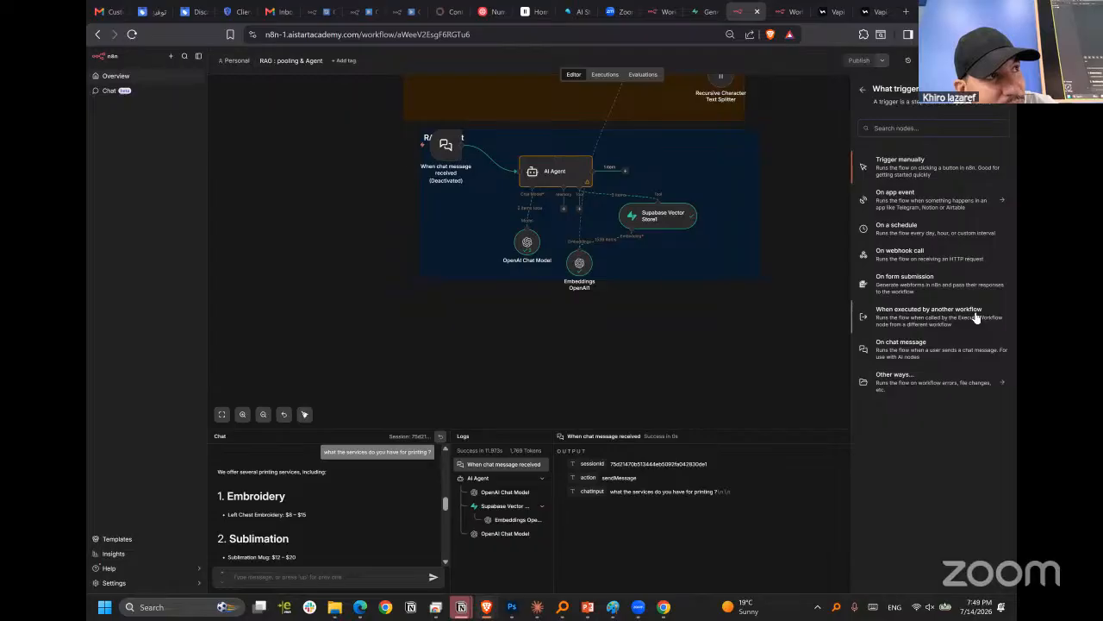
pyautogui.click(864, 93)
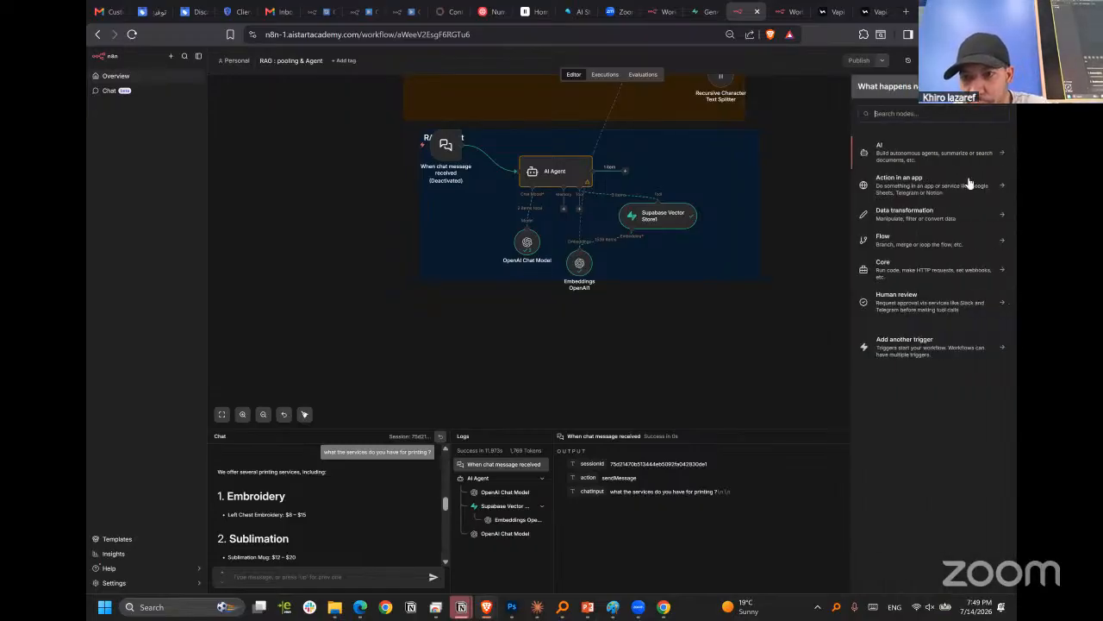
pyautogui.click(926, 355)
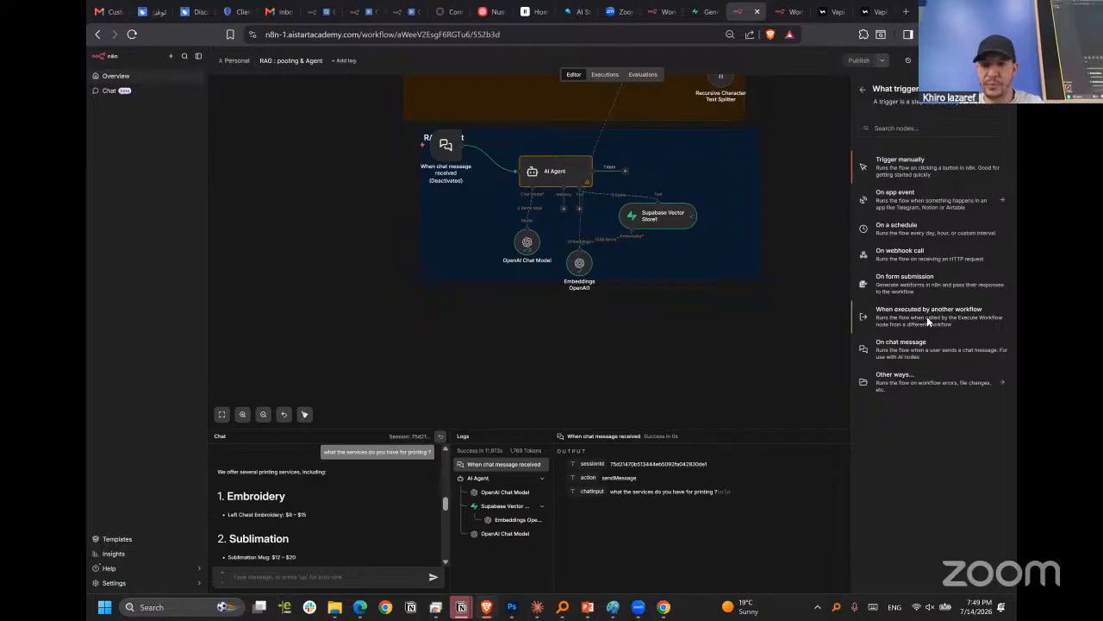
pyautogui.click(927, 317)
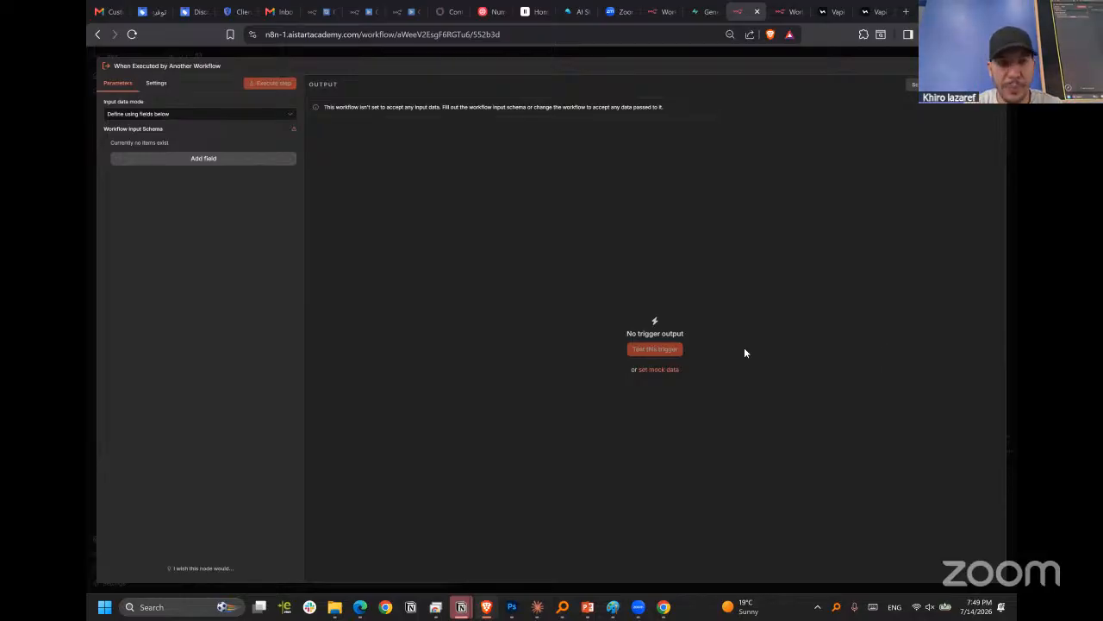
pyautogui.click(611, 49)
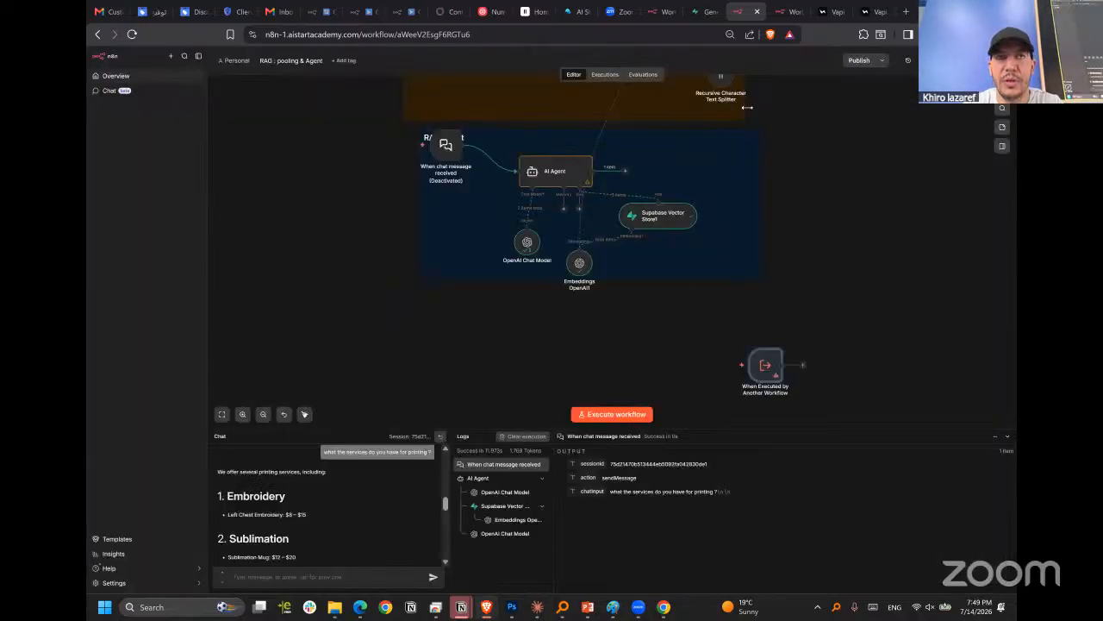
pyautogui.moveTo(744, 362); pyautogui.dragTo(510, 177)
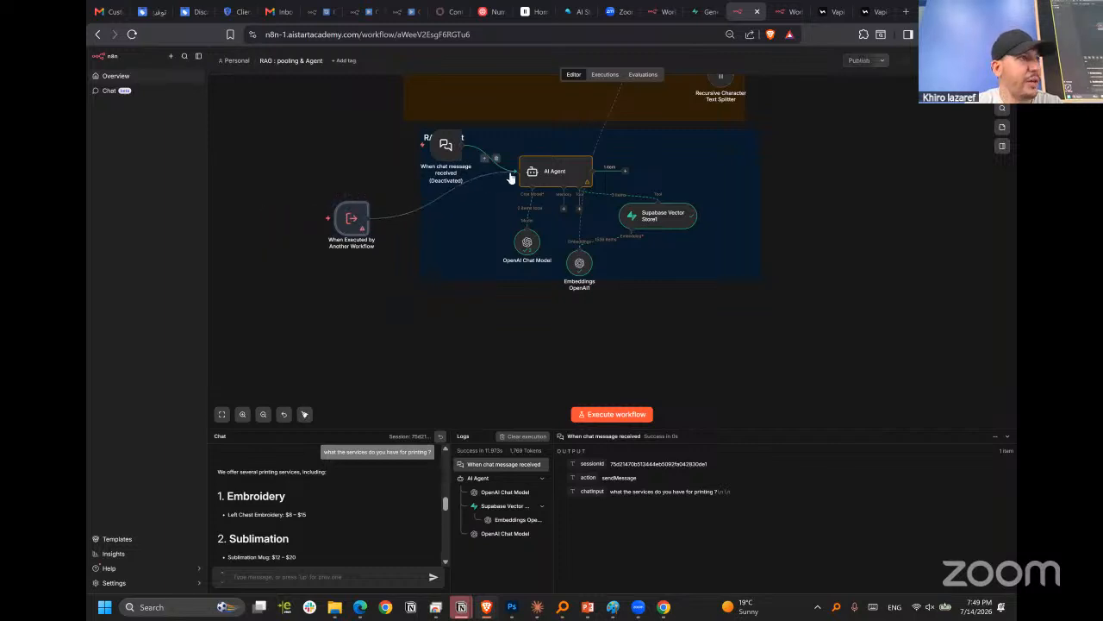
# Arrange the two triggers beside the RAG Agent note, with the deactivated chat trigger above the When Executed by Another Workflow trigger.
pyautogui.scroll(2, 435, 233)
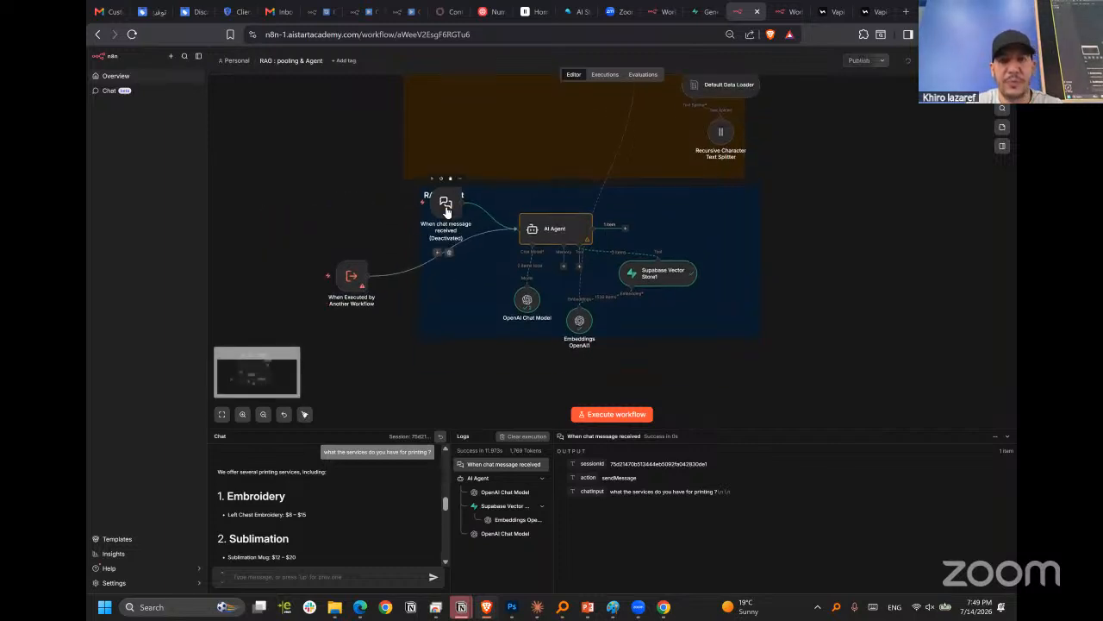
pyautogui.scroll(-2, 447, 213)
pyautogui.scroll(3, 410, 222)
pyautogui.moveTo(299, 269); pyautogui.dragTo(400, 241)
pyautogui.moveTo(472, 138); pyautogui.dragTo(326, 110)
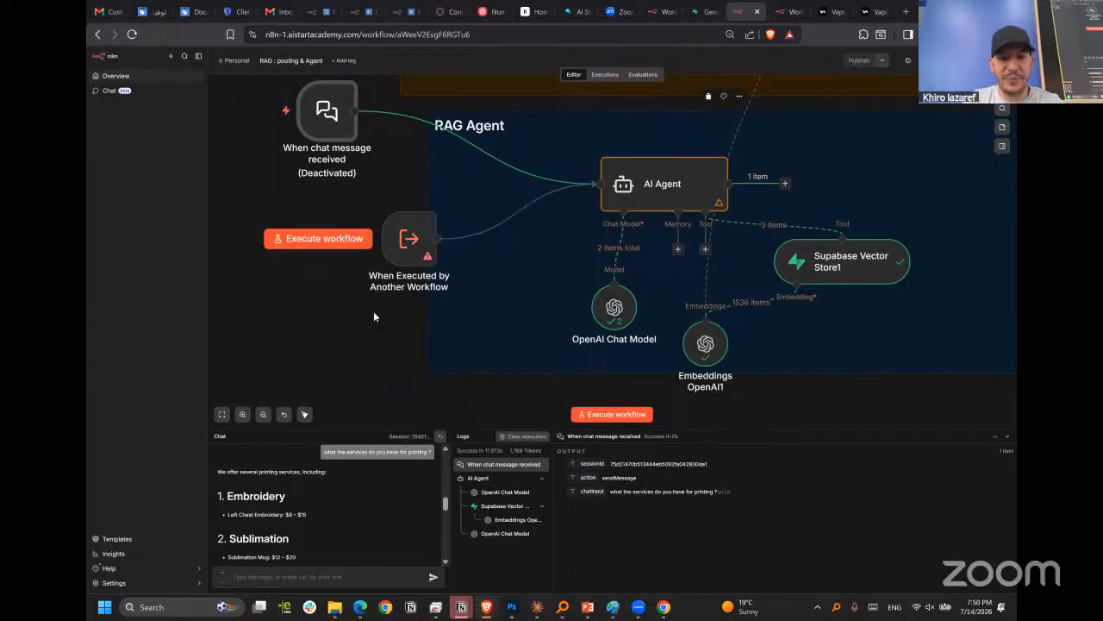
pyautogui.moveTo(405, 247); pyautogui.dragTo(369, 237)
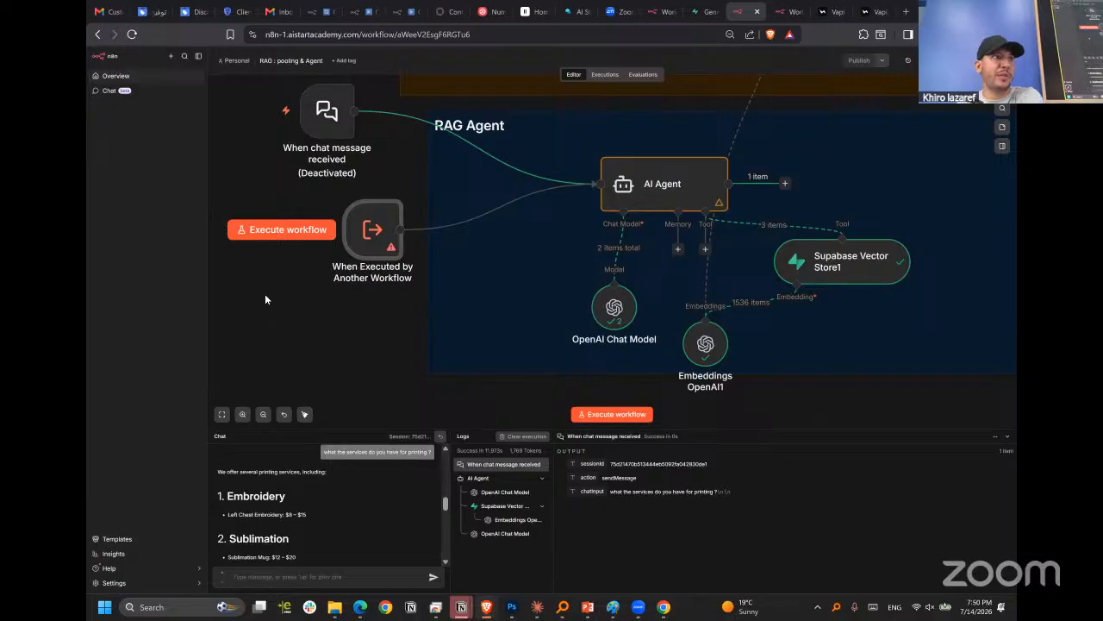
pyautogui.moveTo(368, 229)
pyautogui.moveTo(367, 229); pyautogui.dragTo(403, 212)
# Set the When Executed by Another Workflow trigger's input data mode to Accept all data.
pyautogui.doubleClick(423, 228)
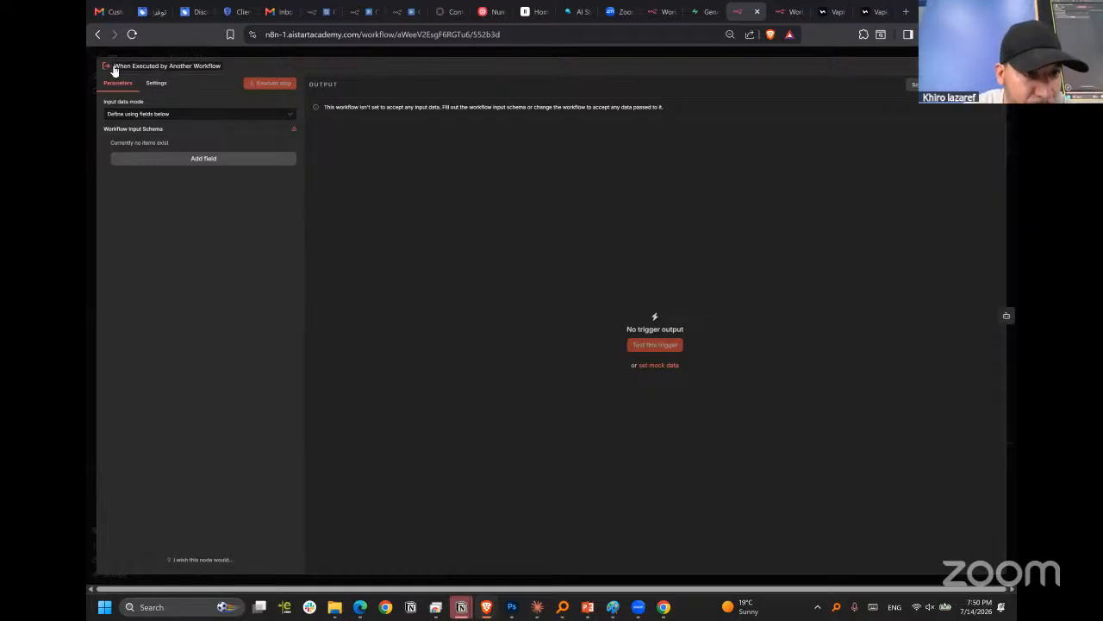
pyautogui.click(134, 118)
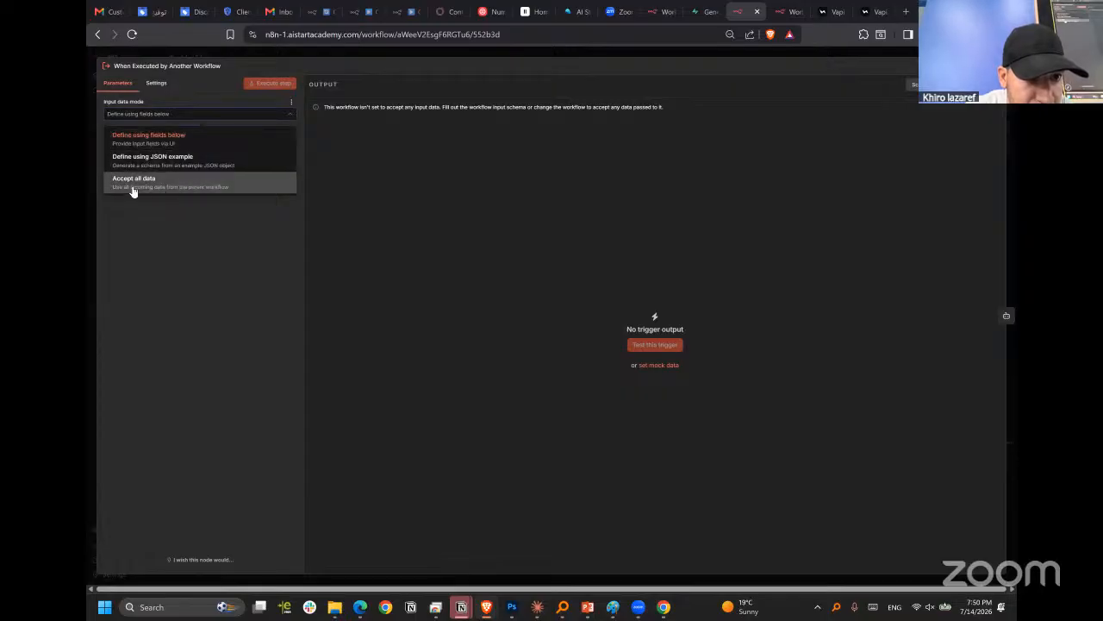
pyautogui.click(188, 184)
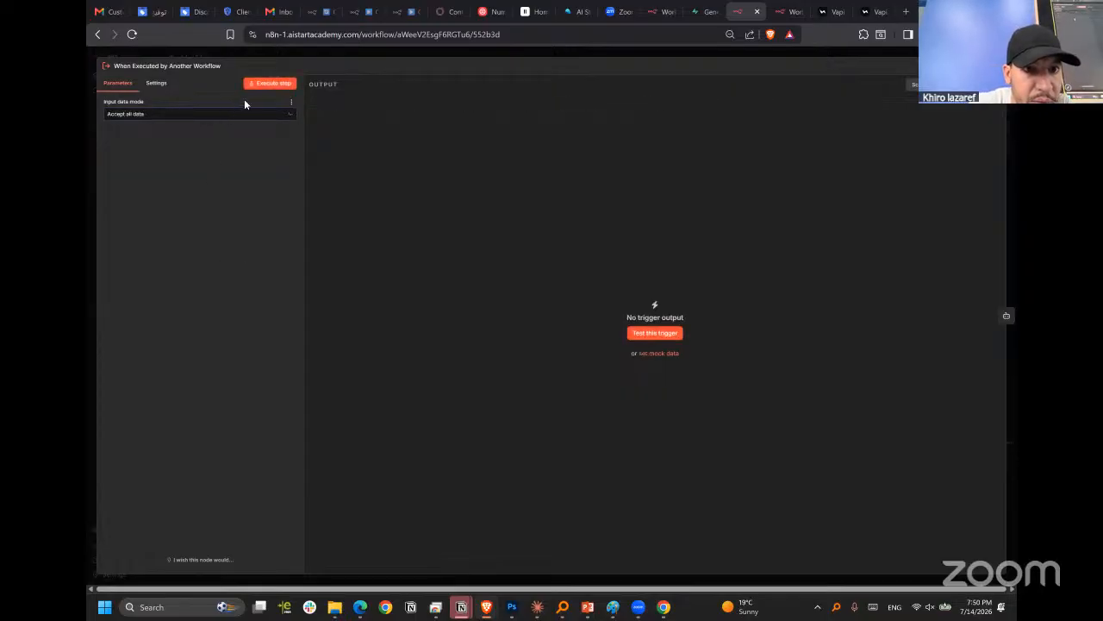
pyautogui.click(241, 117)
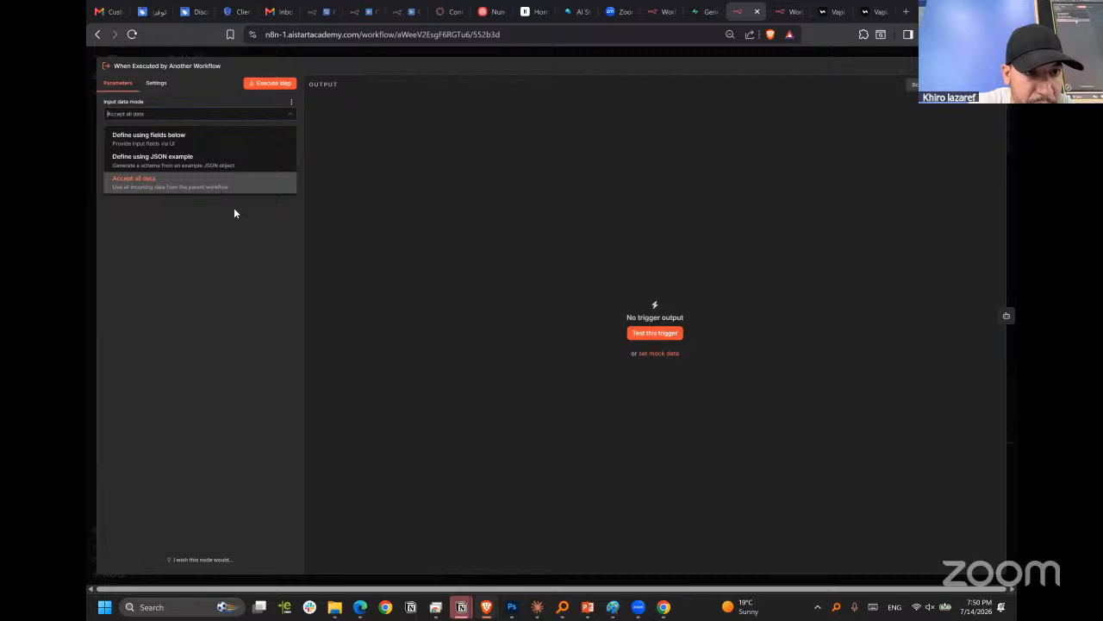
pyautogui.click(190, 140)
pyautogui.click(204, 113)
pyautogui.click(197, 182)
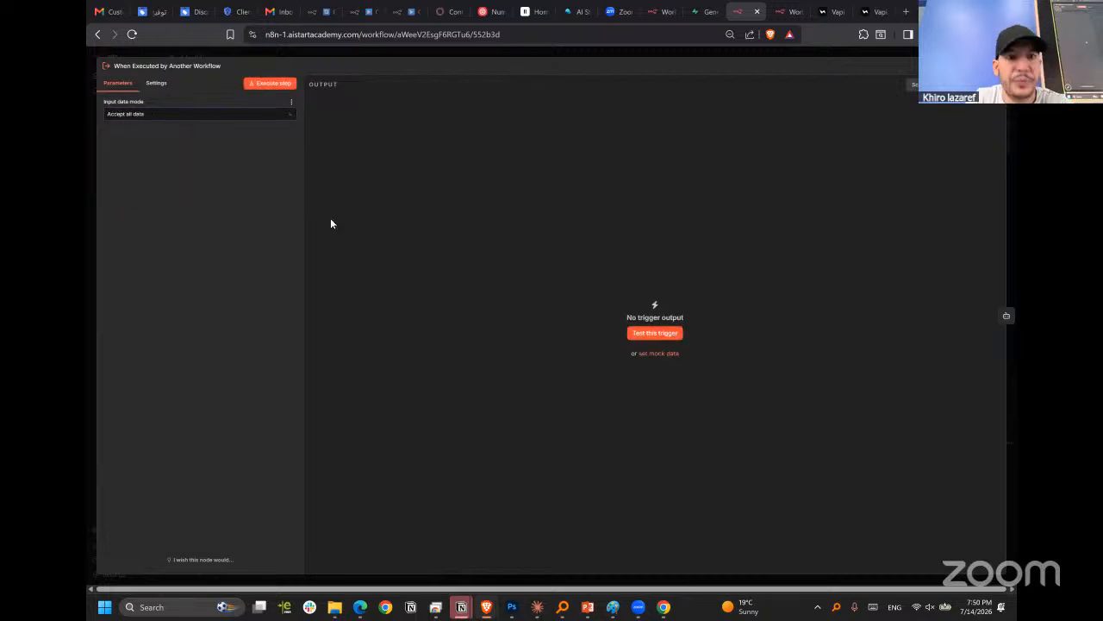
pyautogui.click(451, 51)
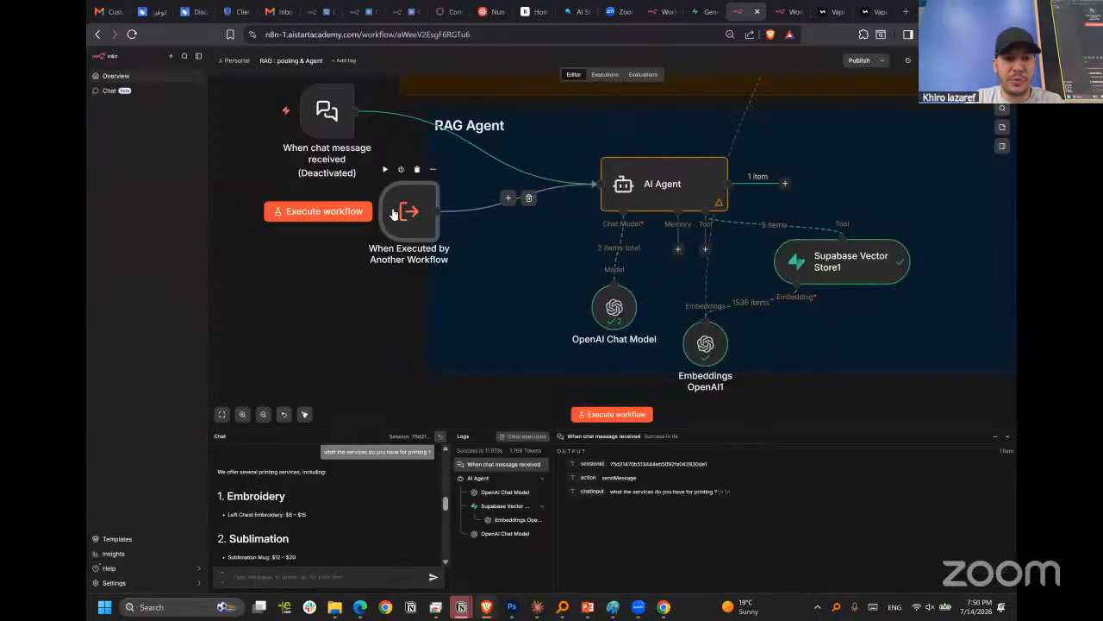
# Try the Define using fields below input mode on the sub-workflow trigger, and restore Accept all data.
pyautogui.doubleClick(393, 213)
pyautogui.click(204, 115)
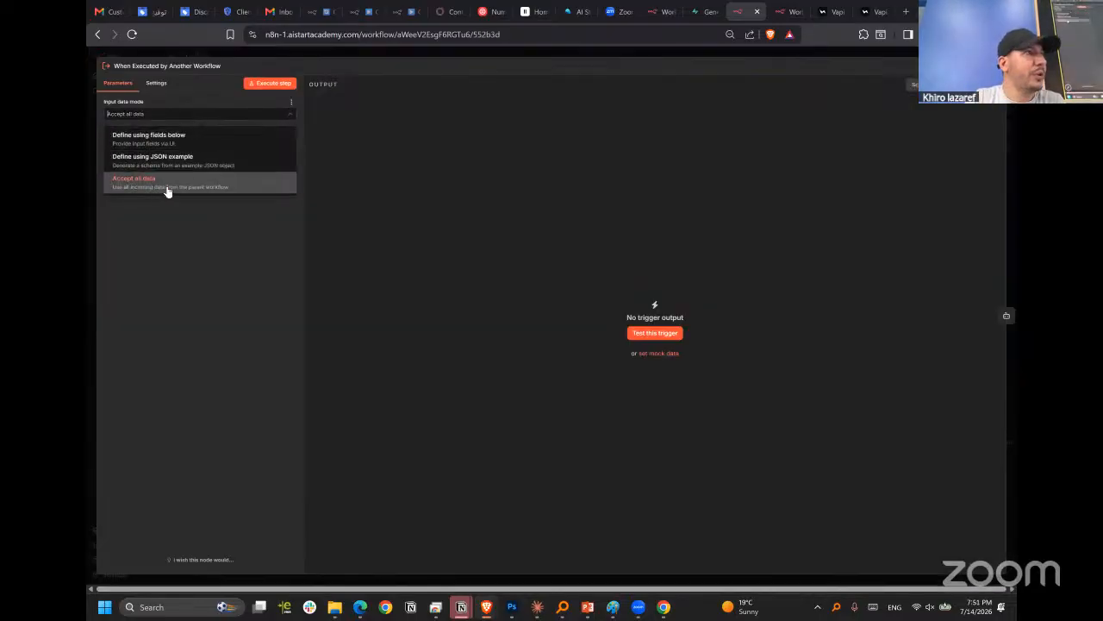
pyautogui.click(156, 144)
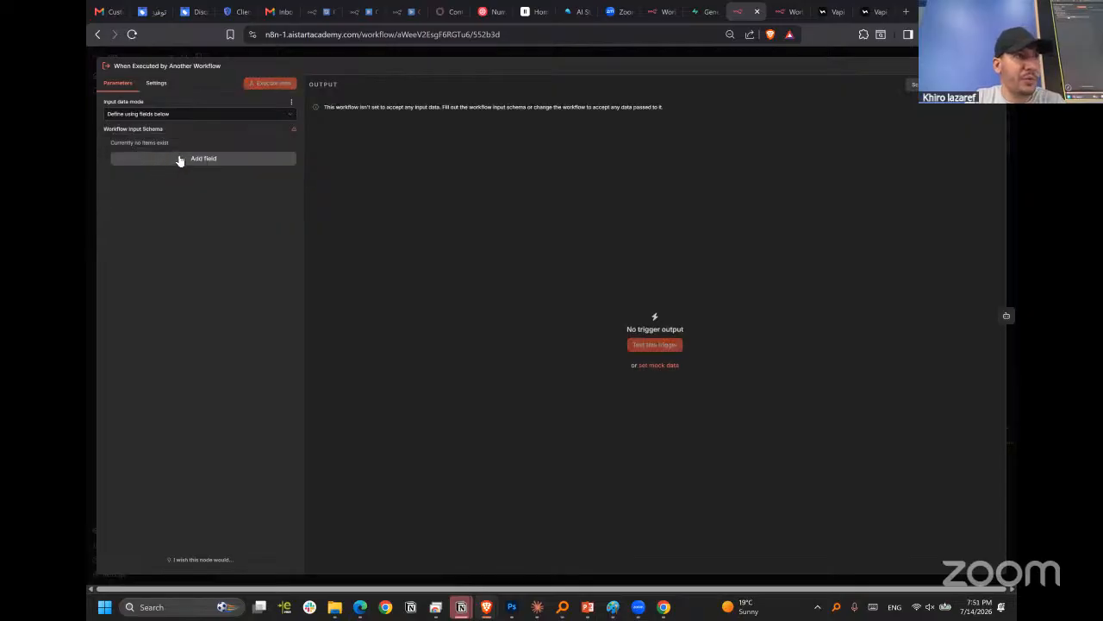
pyautogui.click(183, 114)
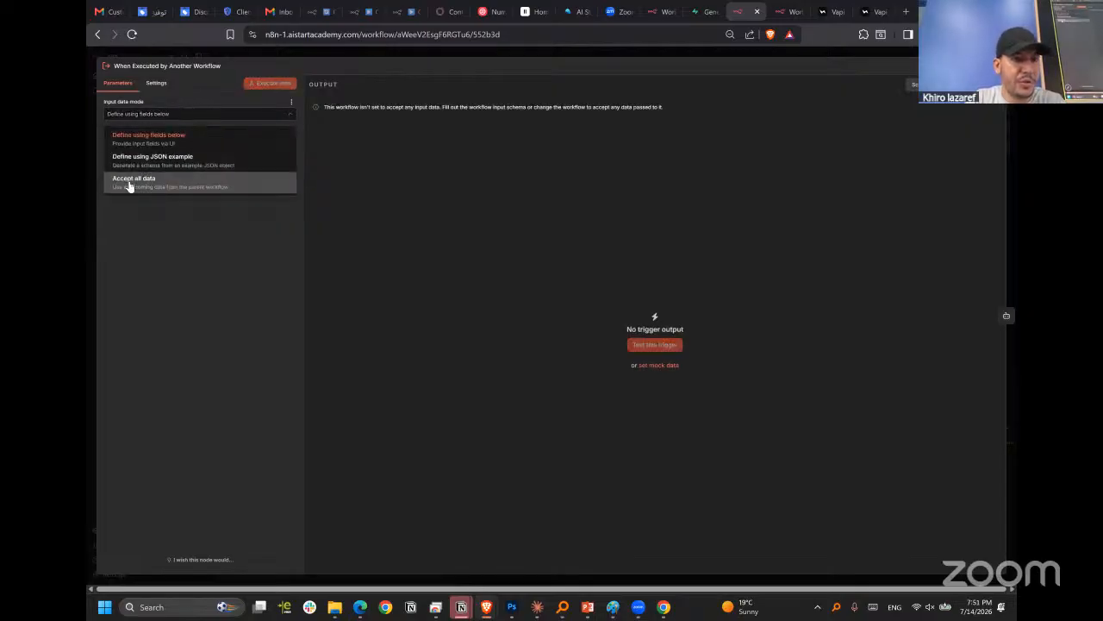
pyautogui.click(129, 184)
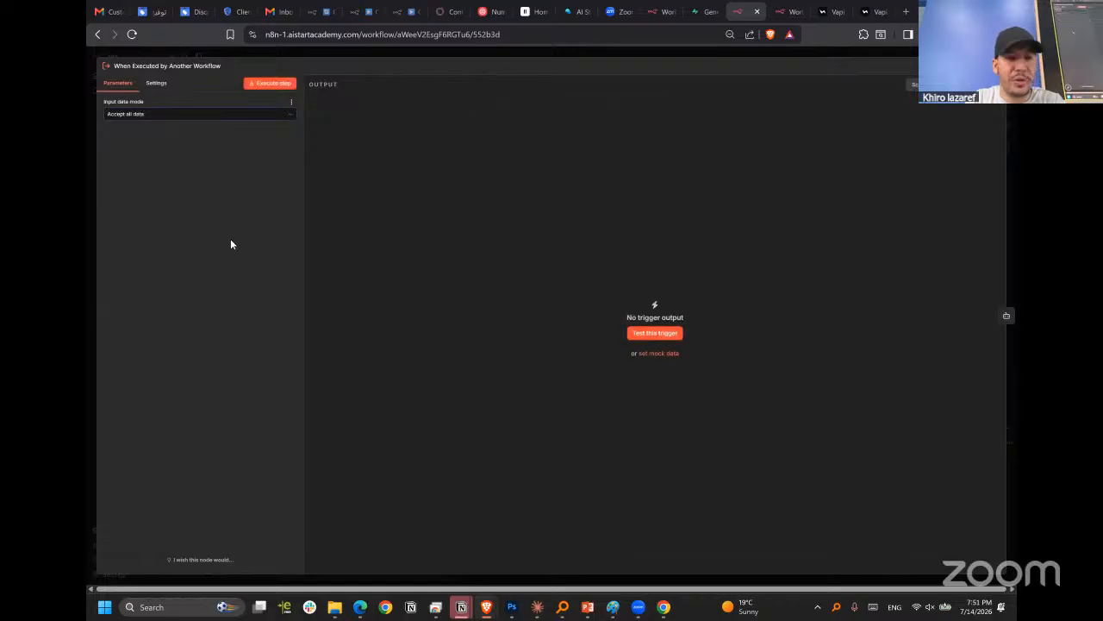
pyautogui.click(406, 50)
pyautogui.moveTo(409, 200)
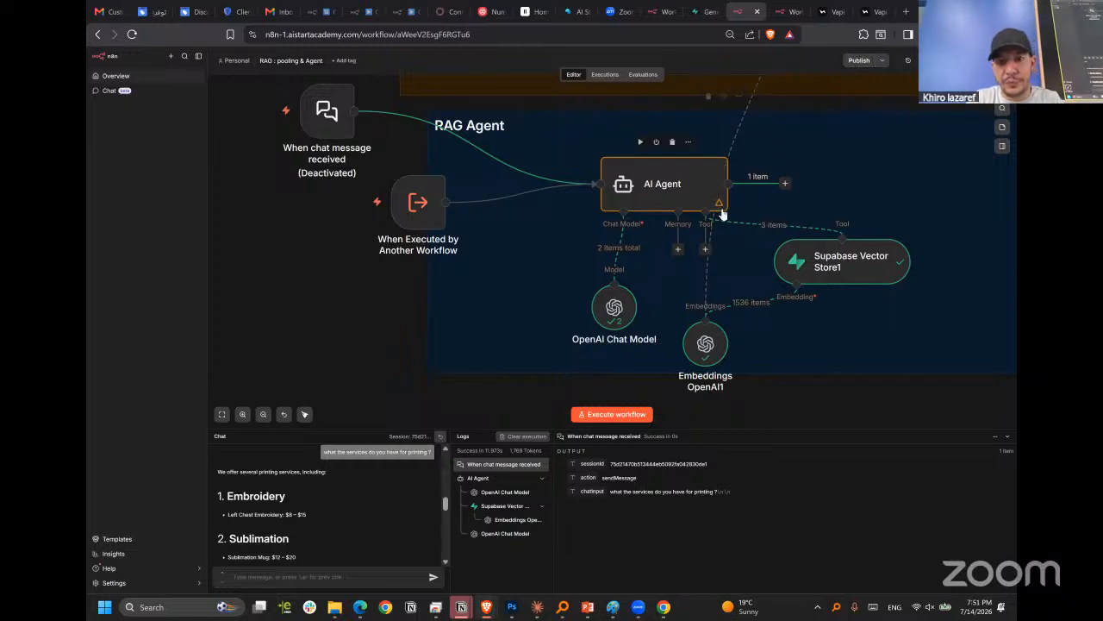
pyautogui.scroll(-2, 723, 214)
pyautogui.scroll(4, 730, 207)
pyautogui.scroll(-3, 747, 247)
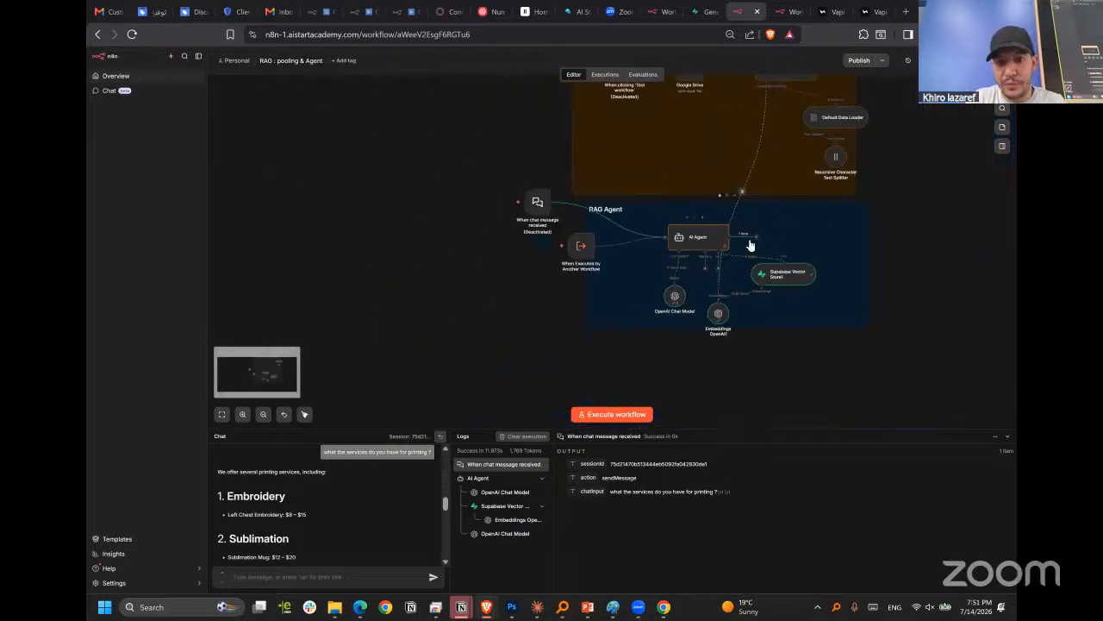
pyautogui.click(852, 61)
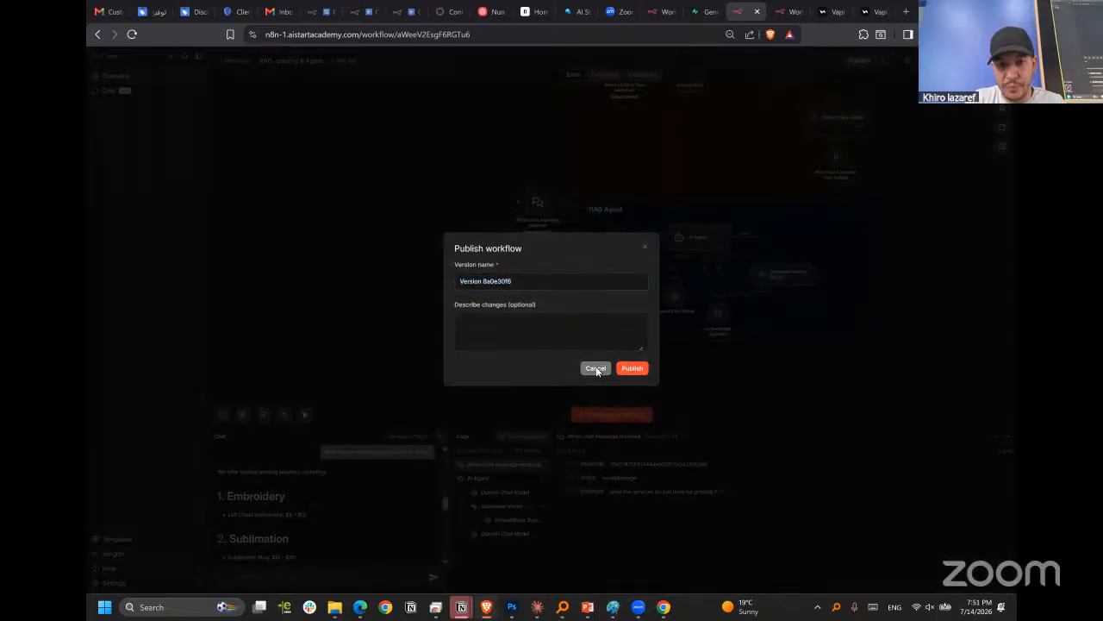
pyautogui.click(595, 369)
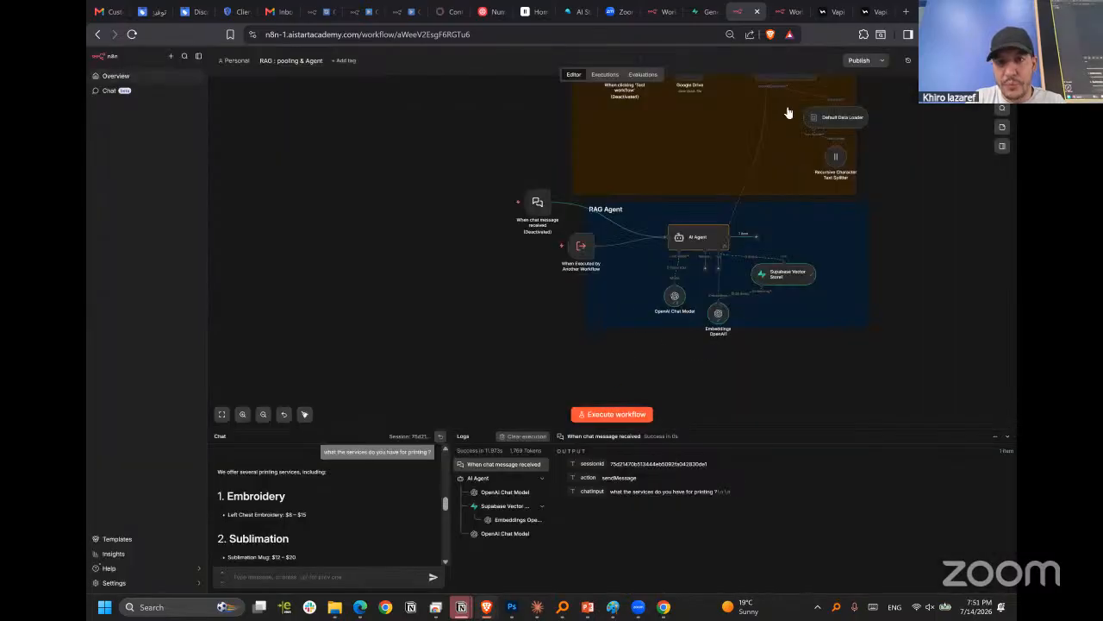
# In the MCP Server Trigger workflow, set the Call n8n Workflow Tool to call the RAG : pooling & Agent workflow.
pyautogui.click(783, 12)
pyautogui.click(744, 51)
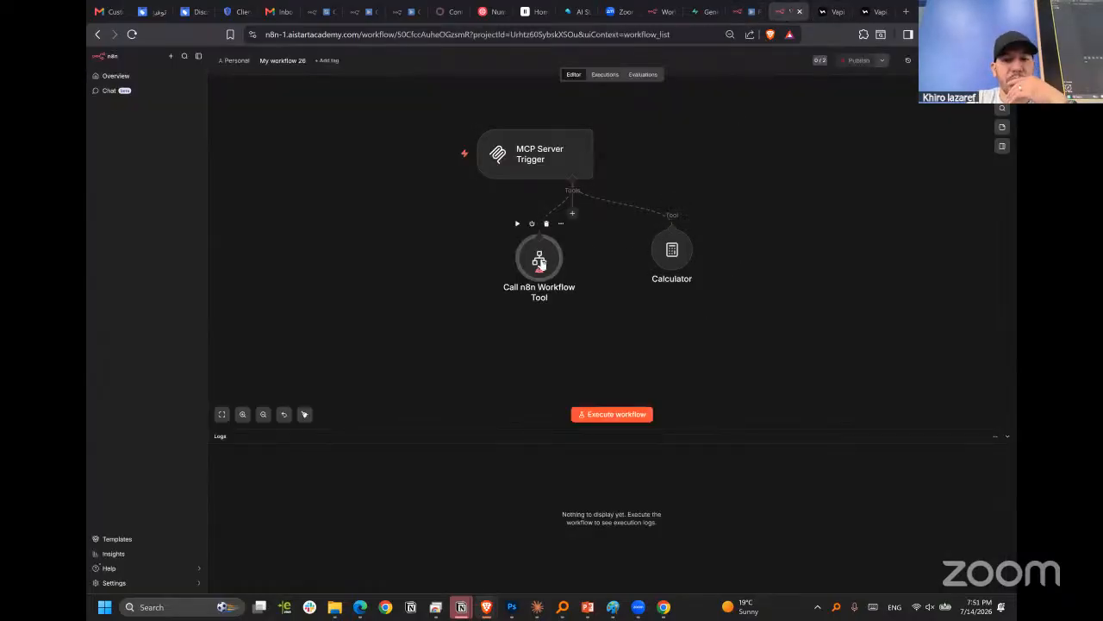
pyautogui.doubleClick(539, 263)
pyautogui.click(582, 230)
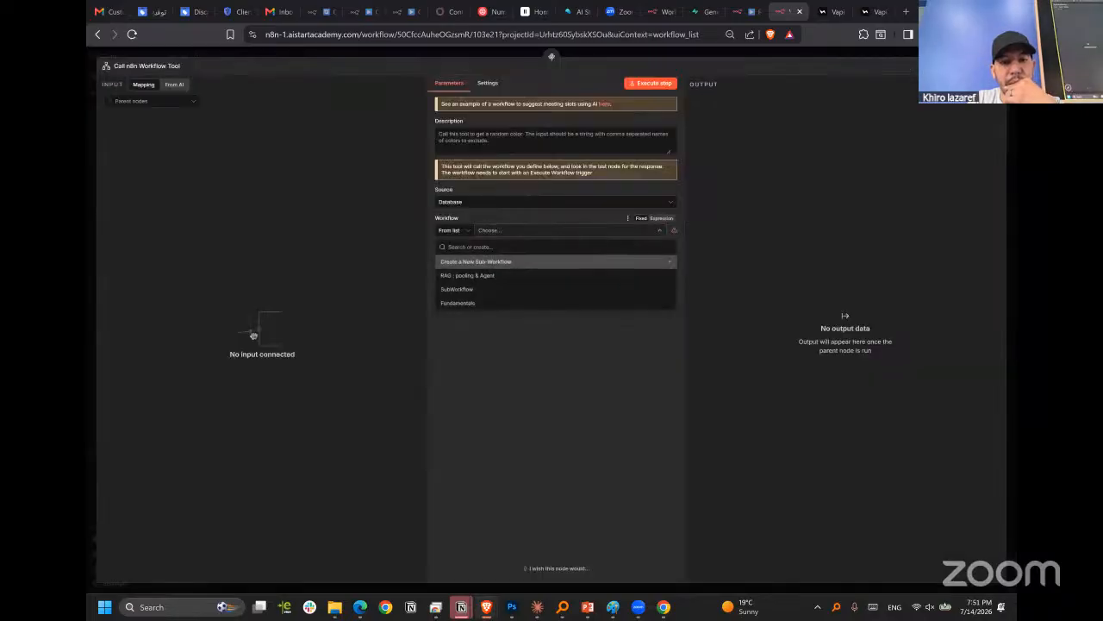
pyautogui.click(505, 277)
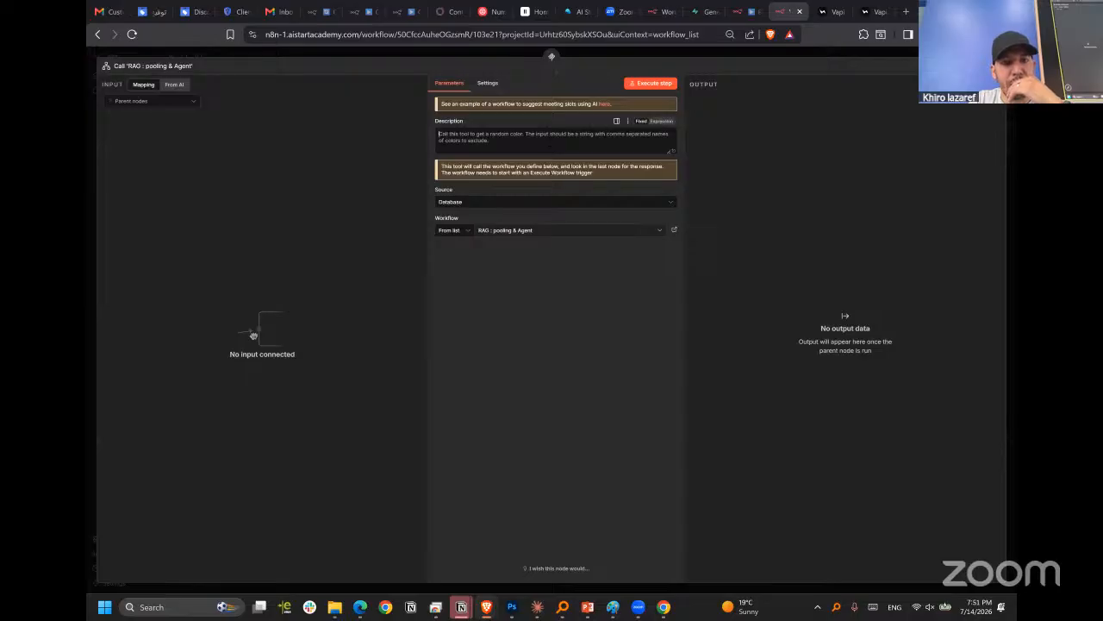
# Describe the workflow tool as "use that tool for any internal information needed for our business".
pyautogui.click(554, 143)
pyautogui.hotkey('ctrl', 'a')
pyautogui.write('use t')
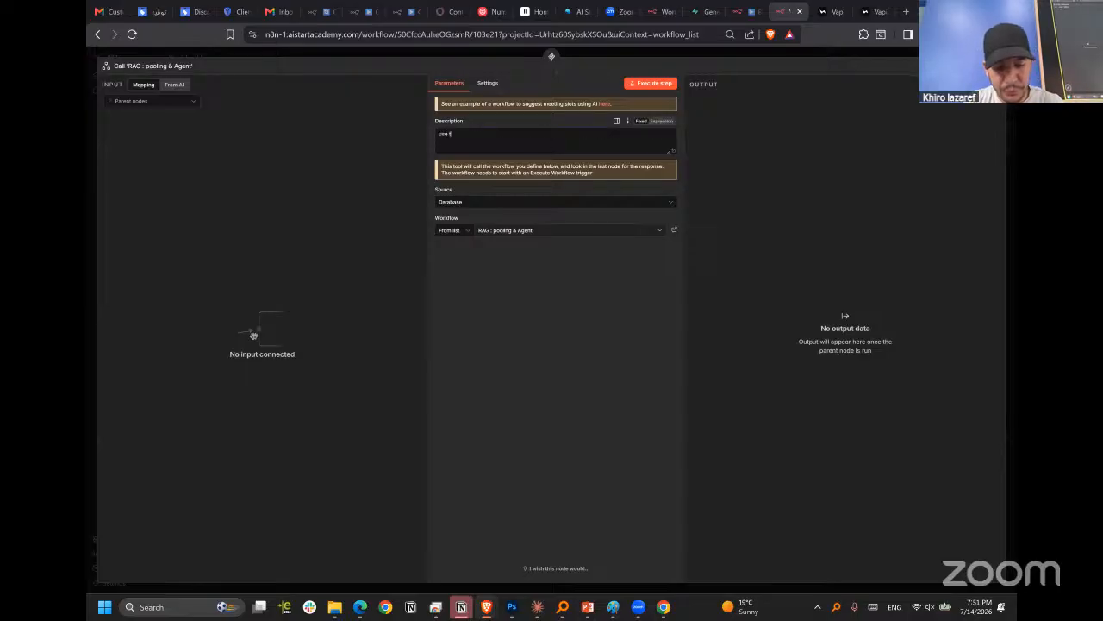
pyautogui.write('hat tool for any interna')
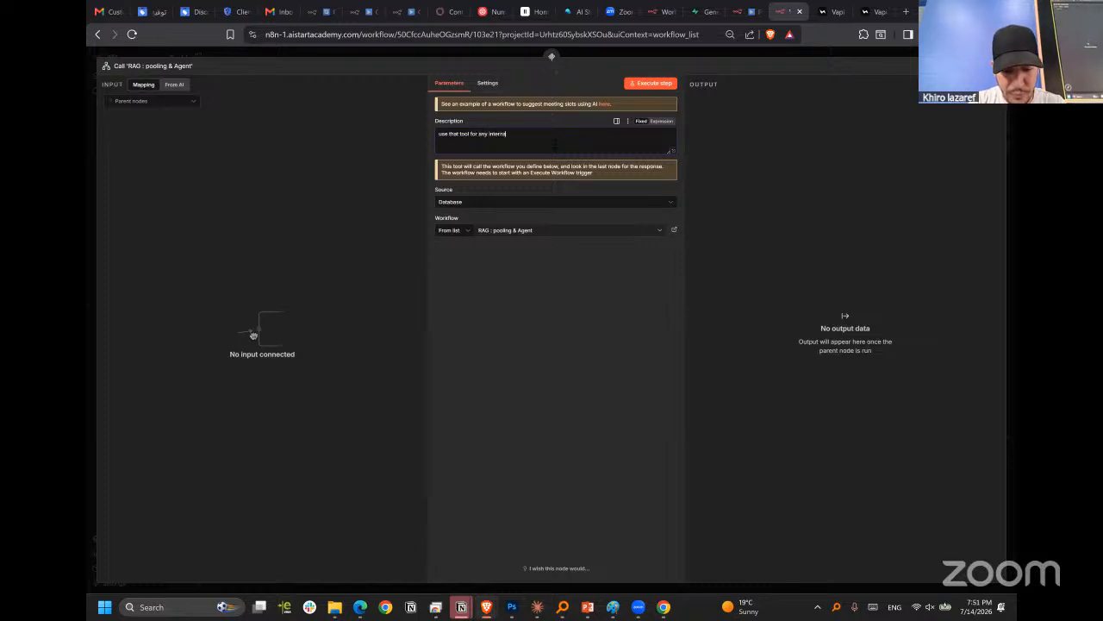
pyautogui.write('l infor')
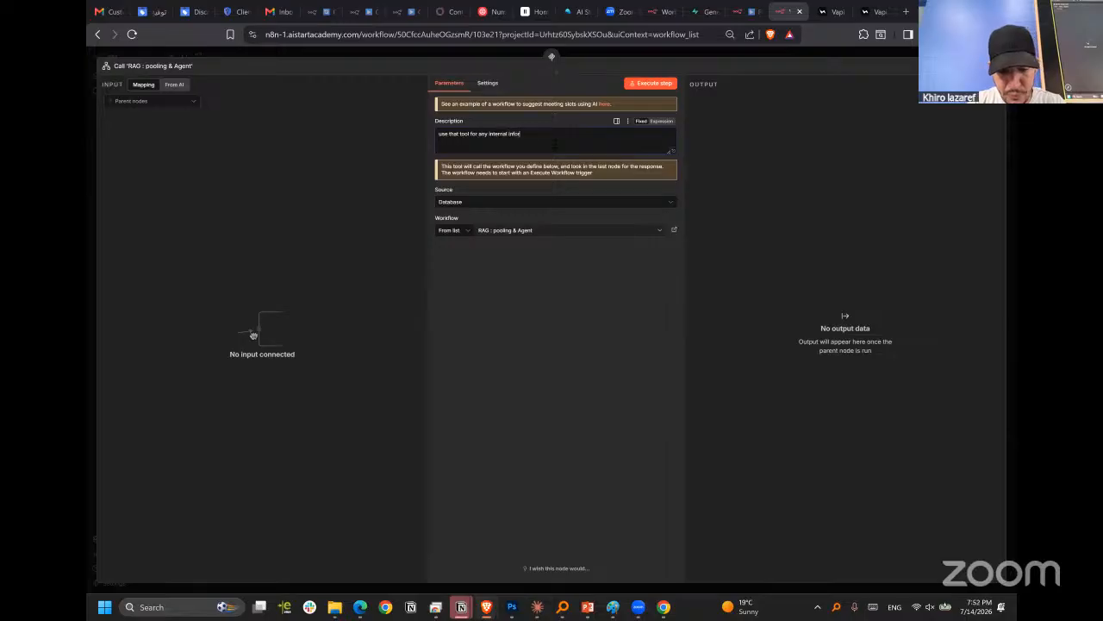
pyautogui.write('mation needed')
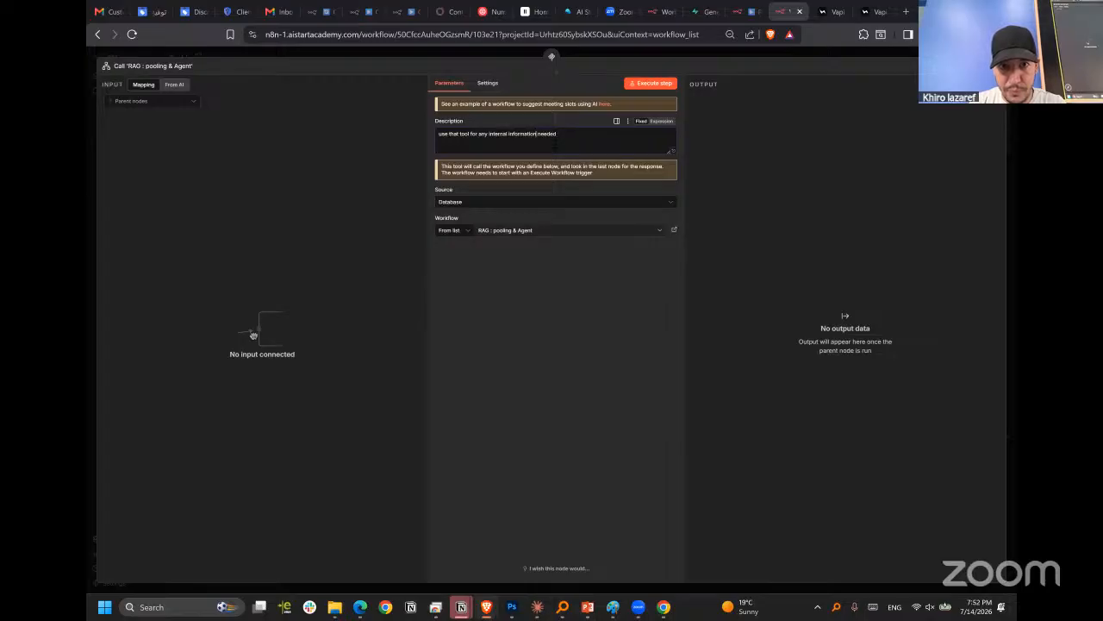
pyautogui.write('for ou')
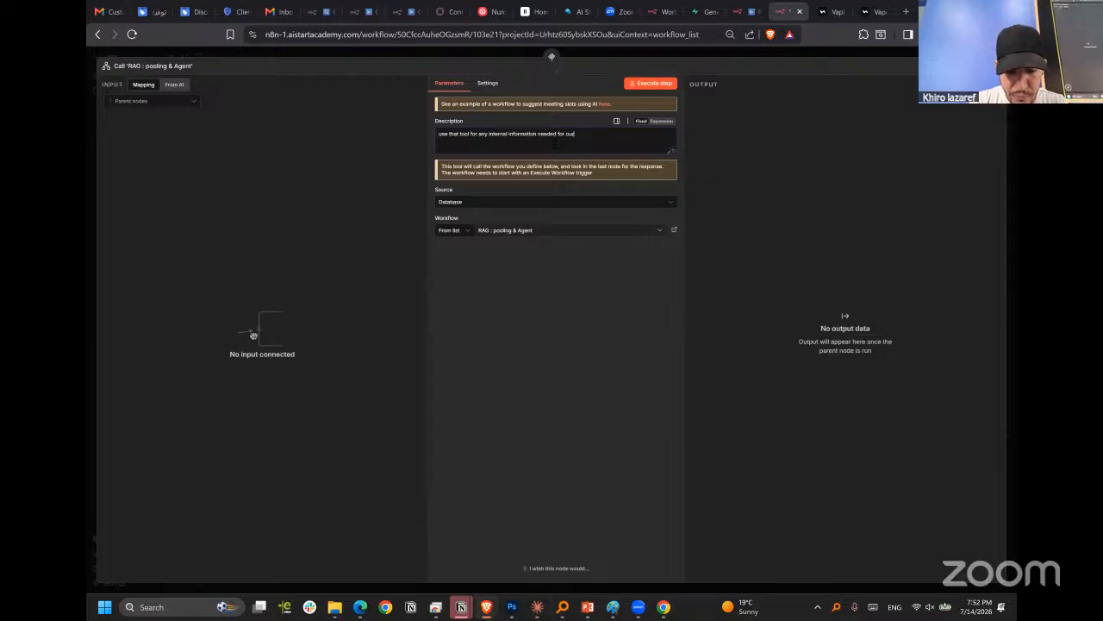
pyautogui.write('r ')
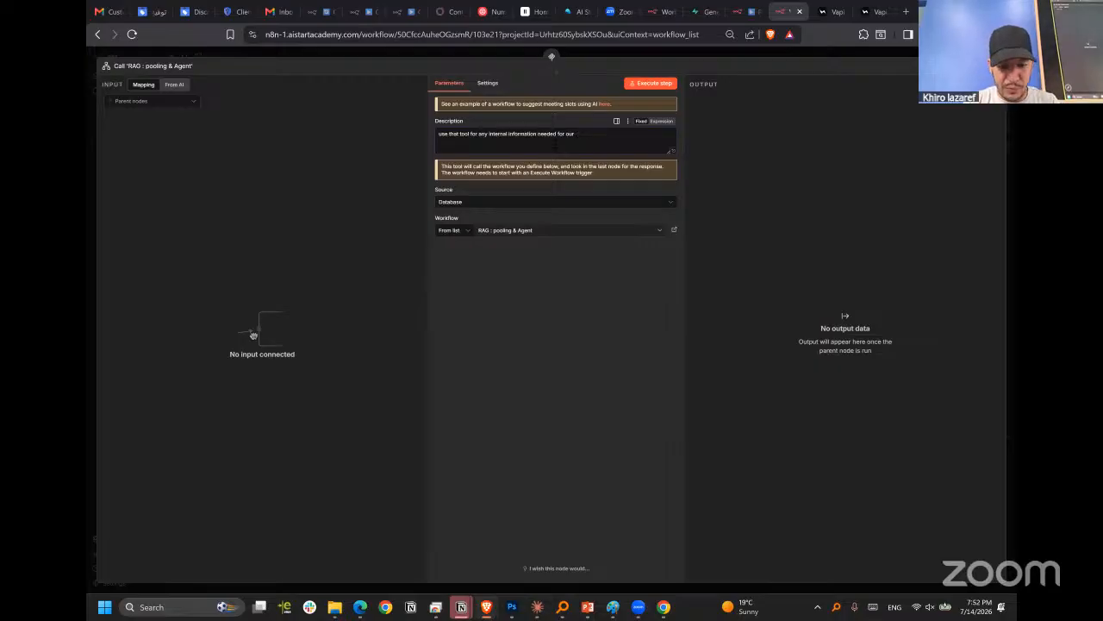
pyautogui.write('custombusiness')
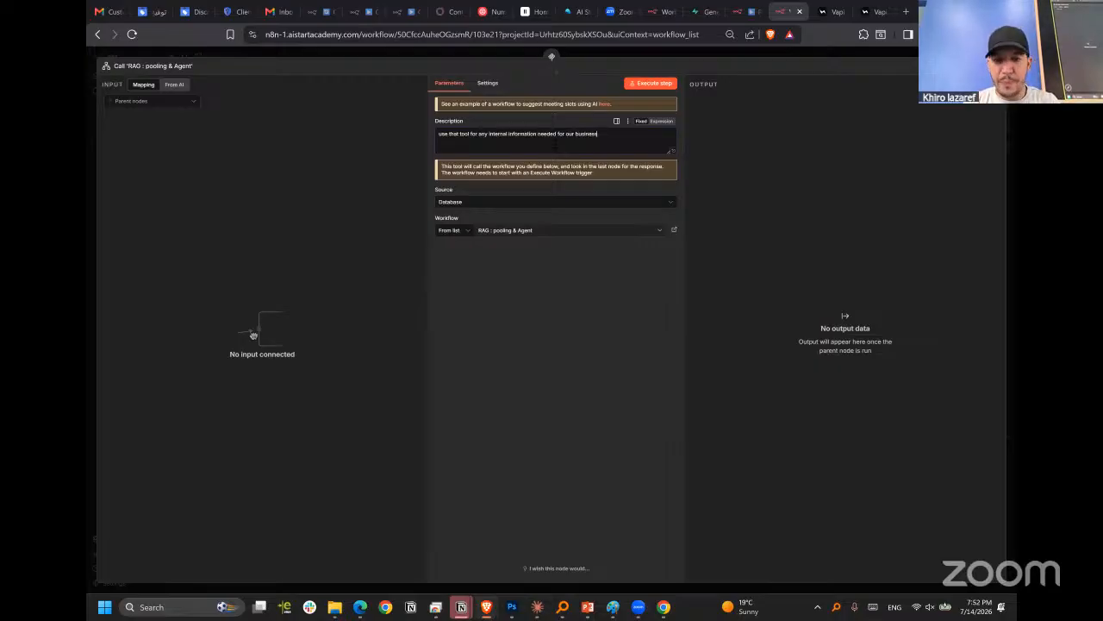
pyautogui.click(751, 54)
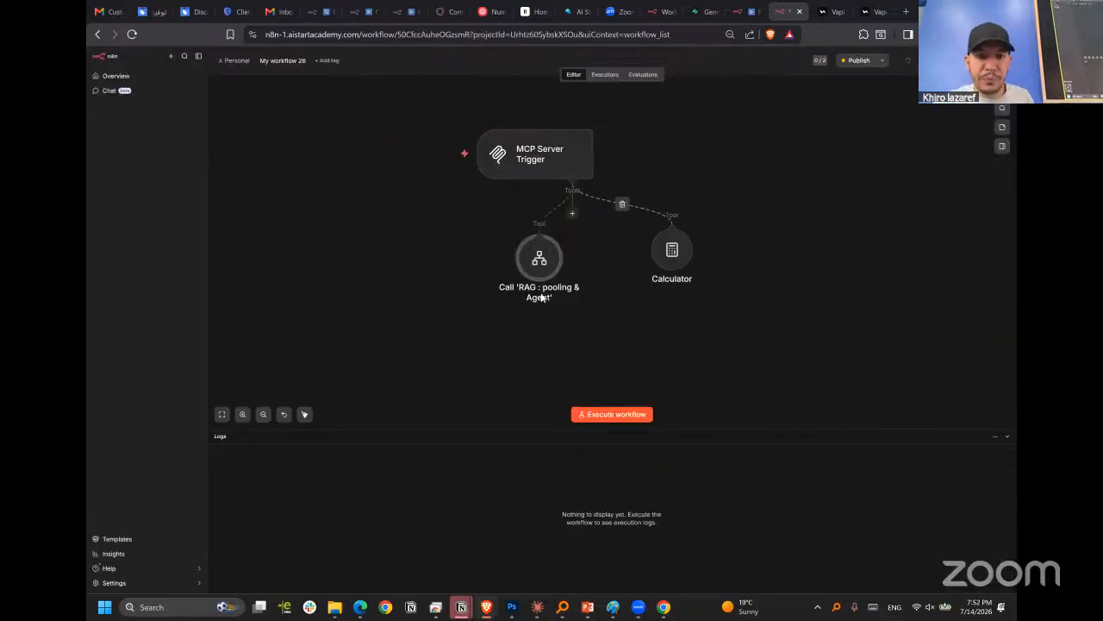
# Review the input data mode of the When Executed by Another Workflow trigger in the RAG workflow.
pyautogui.click(743, 12)
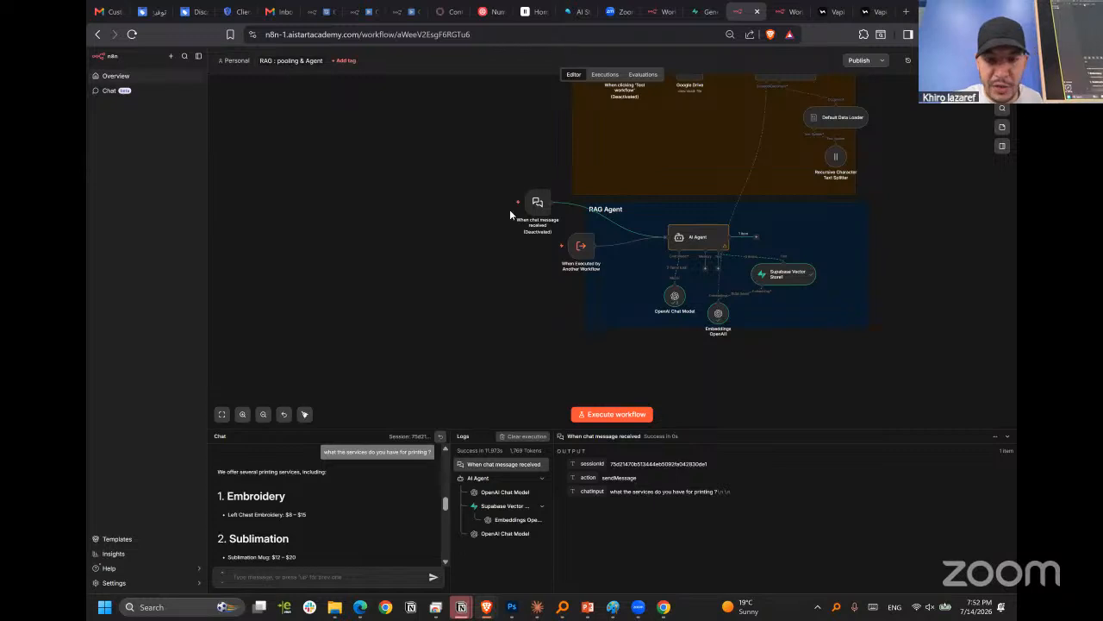
pyautogui.moveTo(585, 262); pyautogui.dragTo(588, 258)
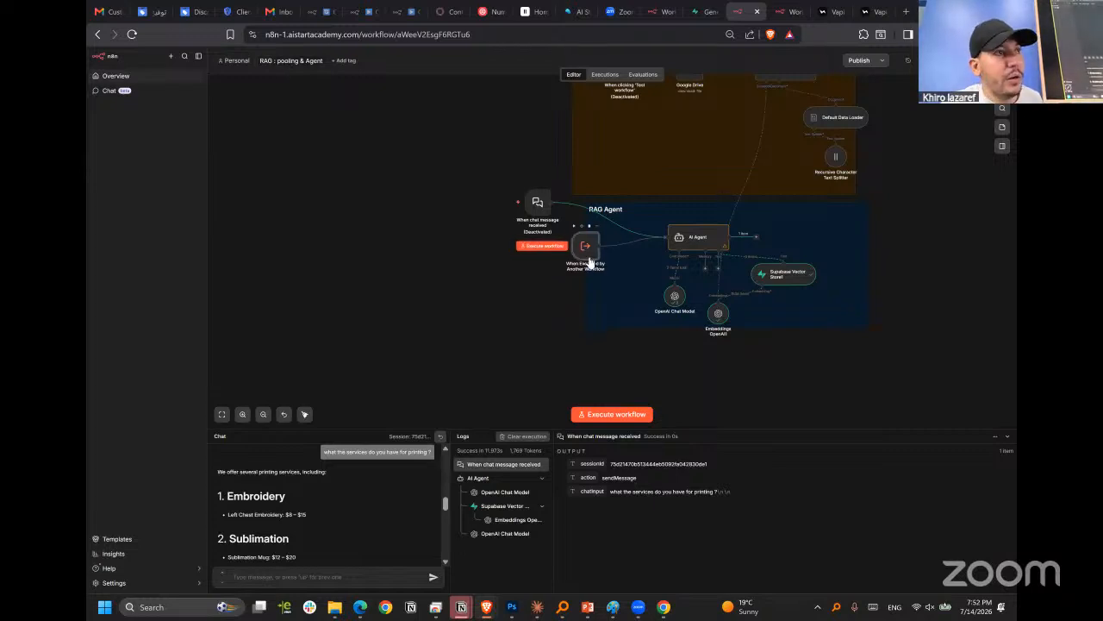
pyautogui.press('Return')
pyautogui.click(244, 115)
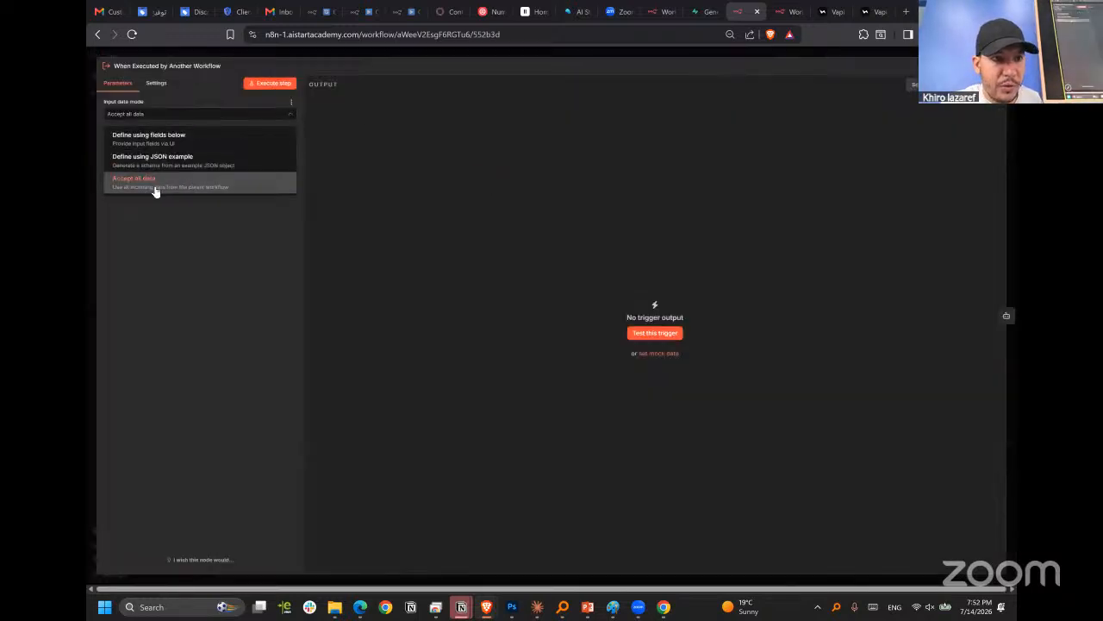
pyautogui.click(420, 49)
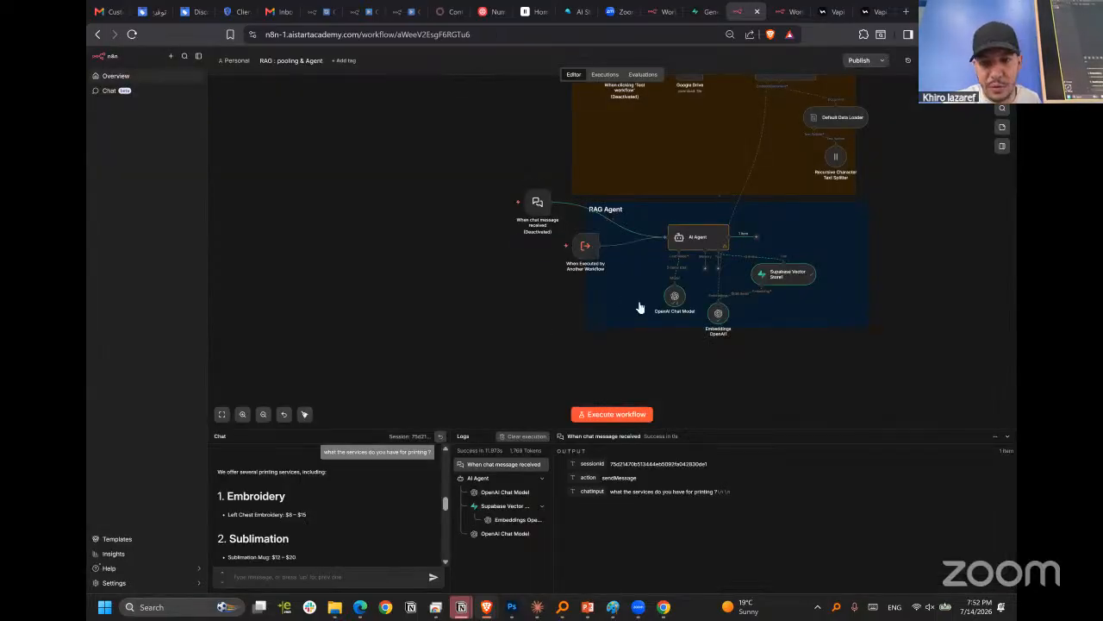
# Check the production MCP URL of the MCP Server Trigger in My workflow 26.
pyautogui.click(785, 11)
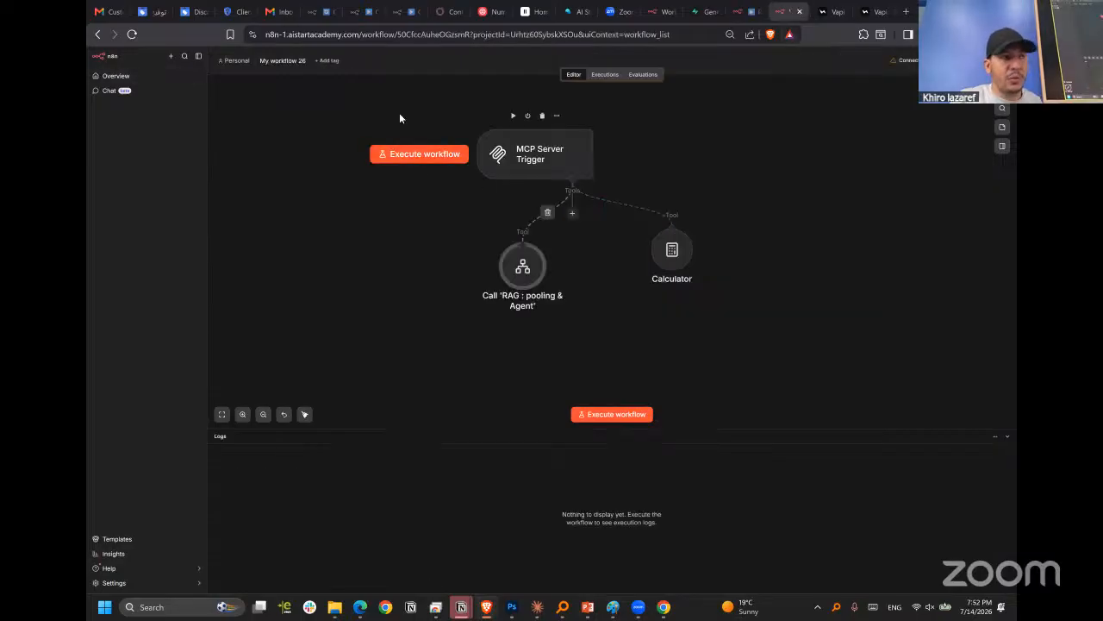
pyautogui.click(543, 167)
pyautogui.doubleClick(542, 166)
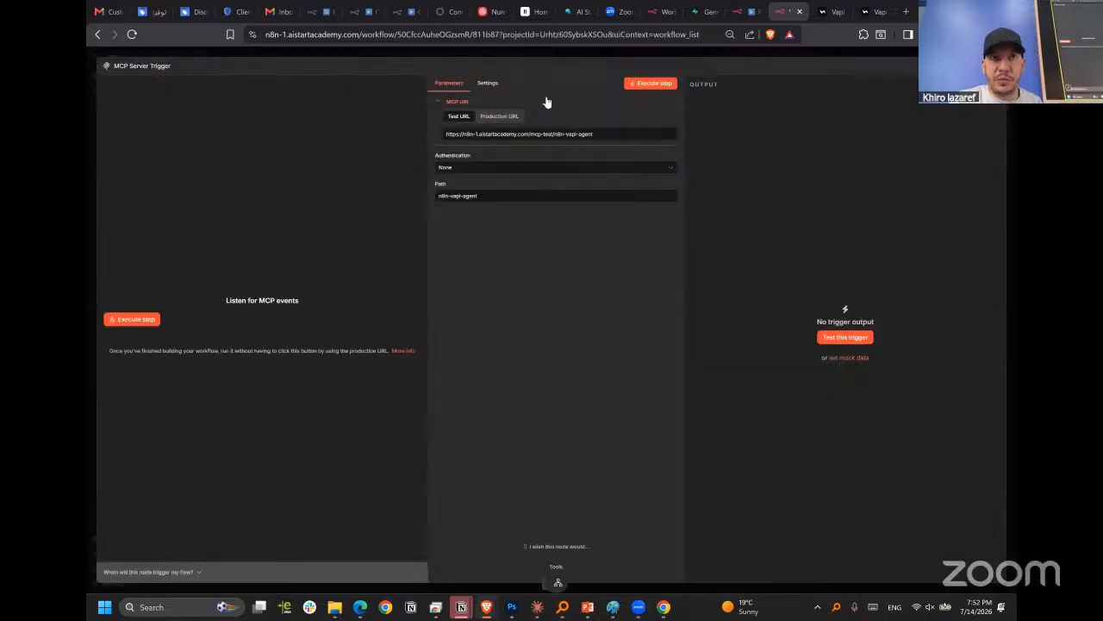
pyautogui.click(503, 117)
pyautogui.press('Escape')
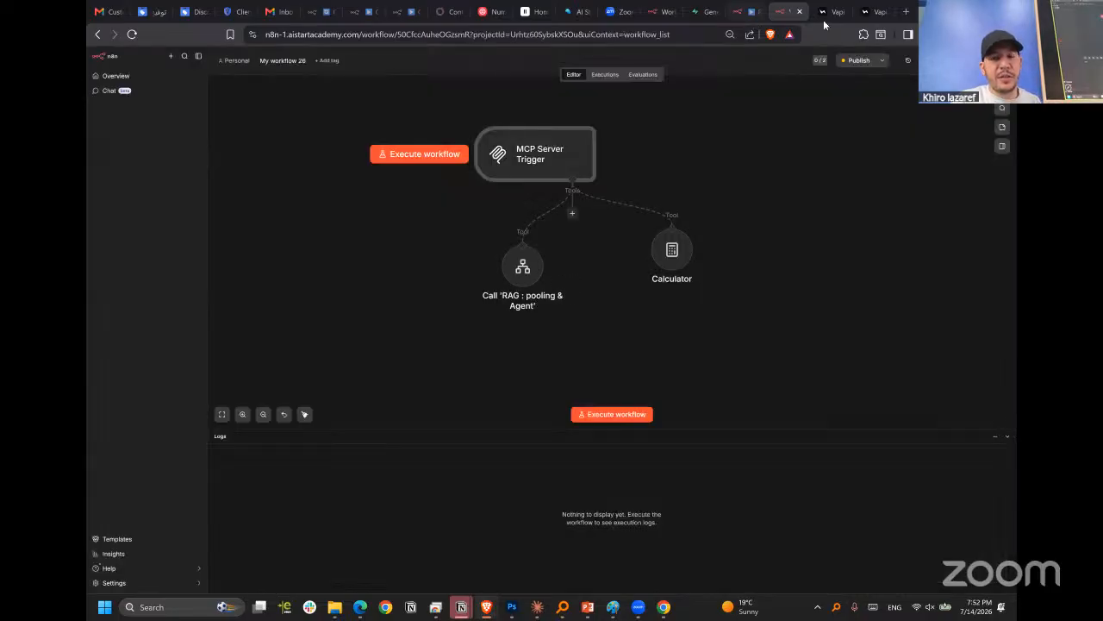
# Spread the RAG workflow tool and the Calculator further apart beneath the MCP Server Trigger.
pyautogui.moveTo(676, 264); pyautogui.dragTo(676, 286)
pyautogui.moveTo(540, 163)
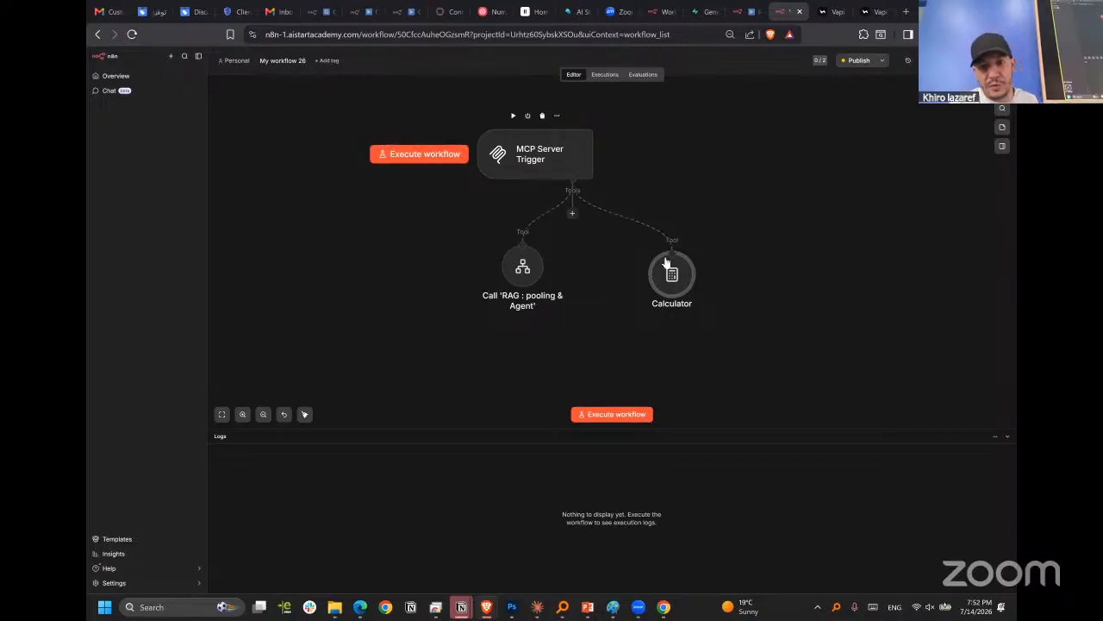
pyautogui.moveTo(667, 263); pyautogui.dragTo(692, 247)
pyautogui.moveTo(522, 268); pyautogui.dragTo(497, 243)
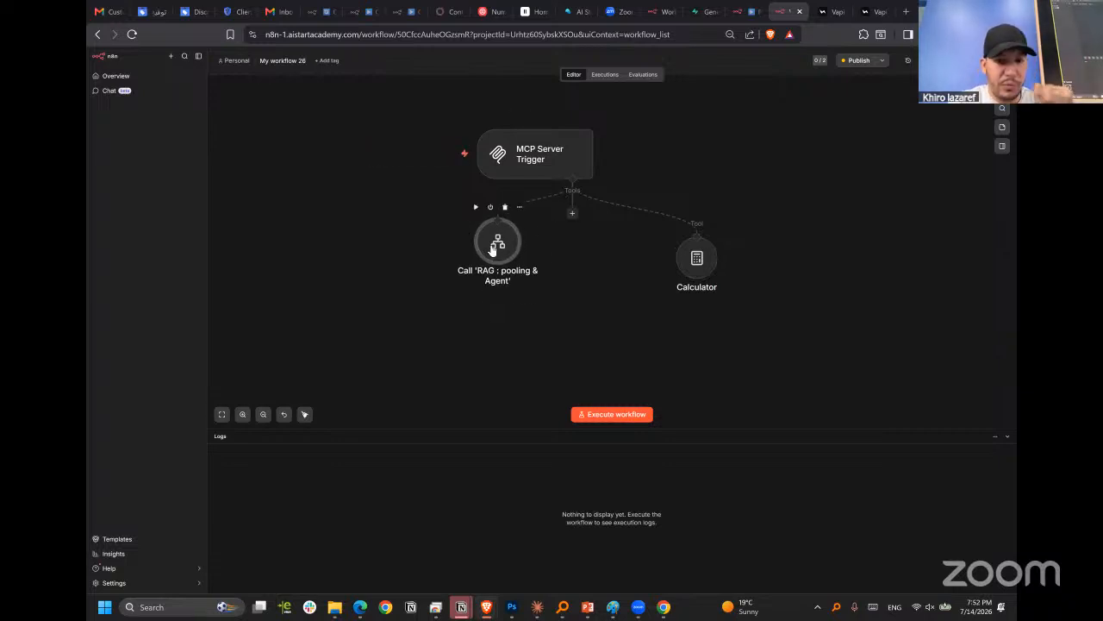
pyautogui.click(572, 214)
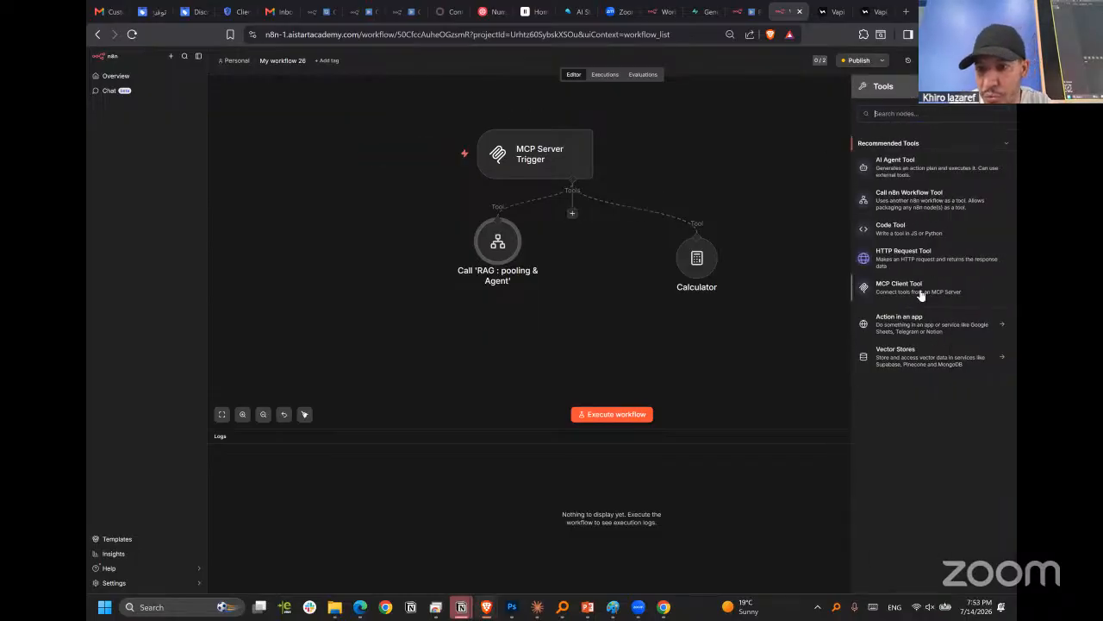
pyautogui.click(893, 202)
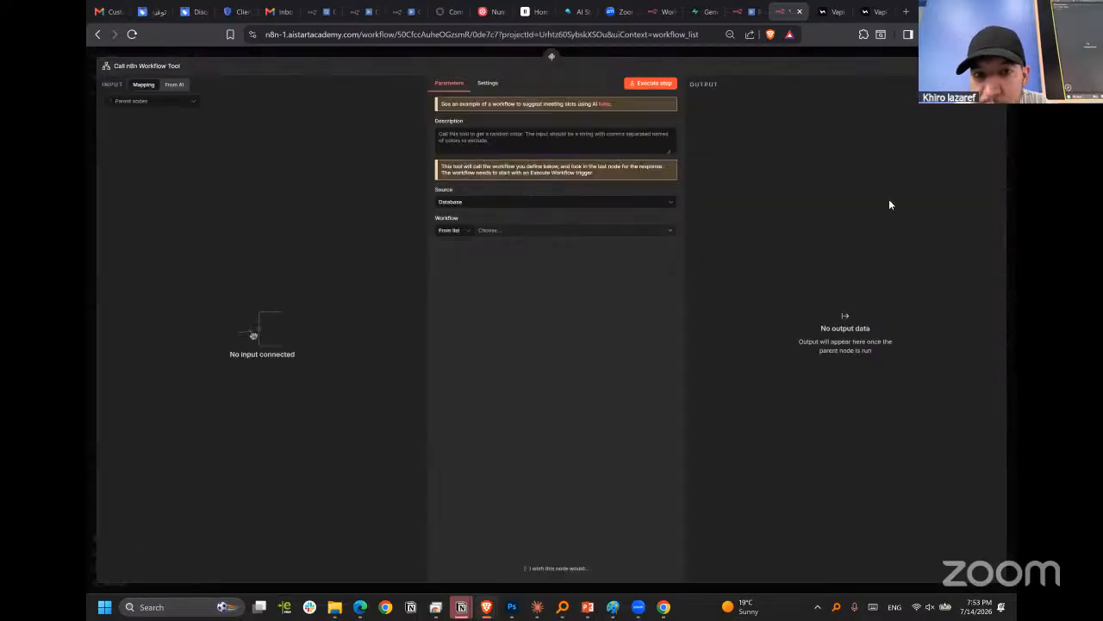
pyautogui.click(779, 56)
pyautogui.doubleClick(564, 287)
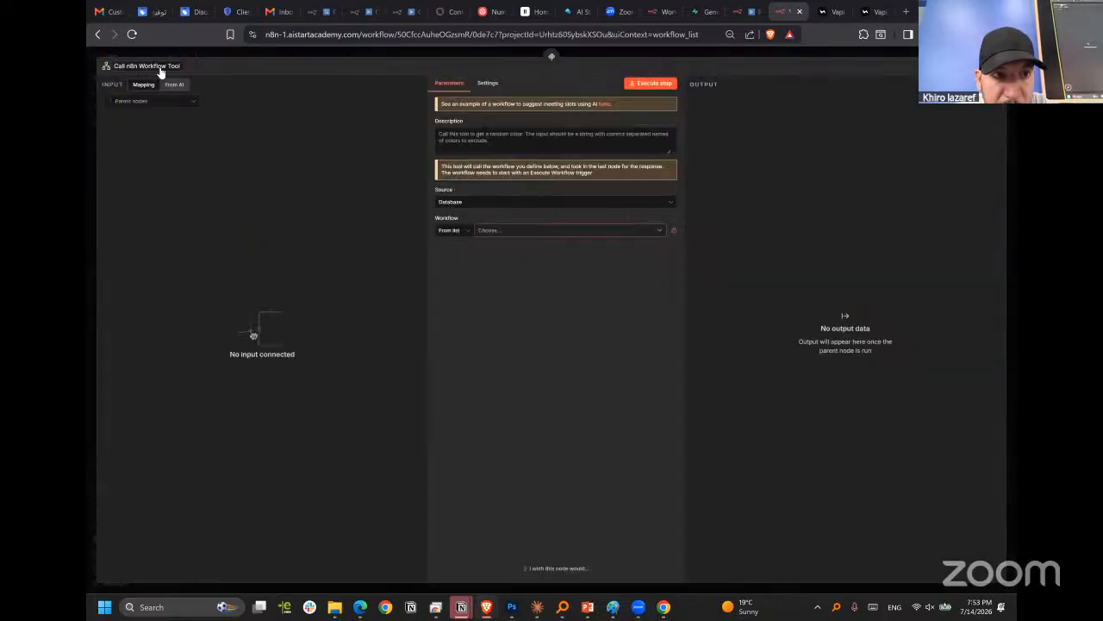
pyautogui.click(507, 231)
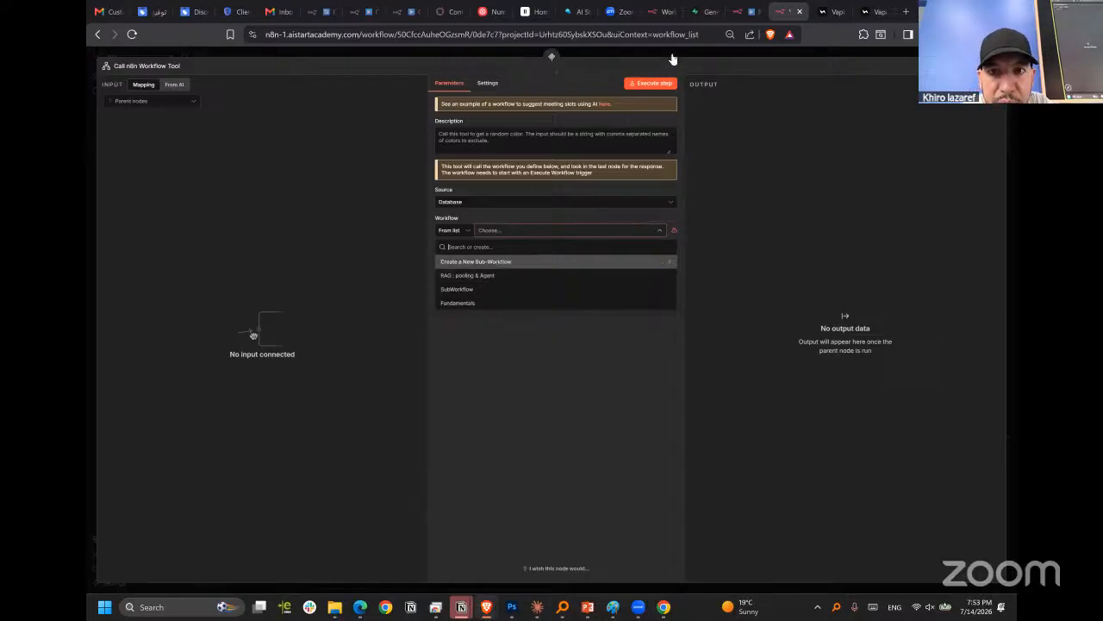
pyautogui.press('Escape')
pyautogui.press('Delete')
# Review the description and chosen workflow of the RAG workflow tool, and align its node level with the Calculator.
pyautogui.doubleClick(486, 240)
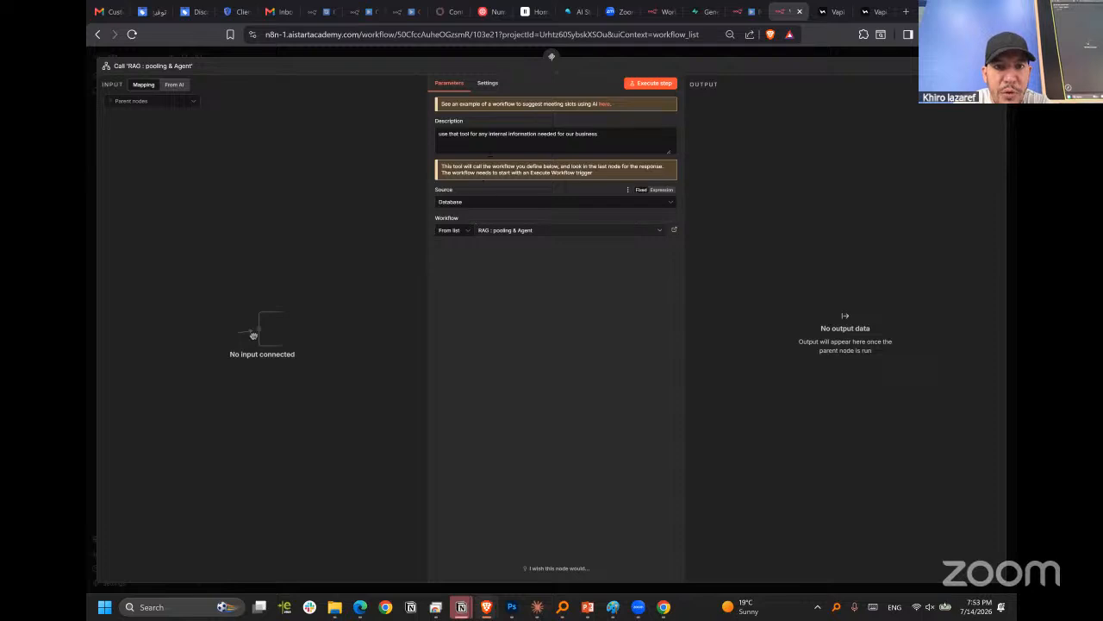
pyautogui.click(450, 138)
pyautogui.scroll(5, 450, 138)
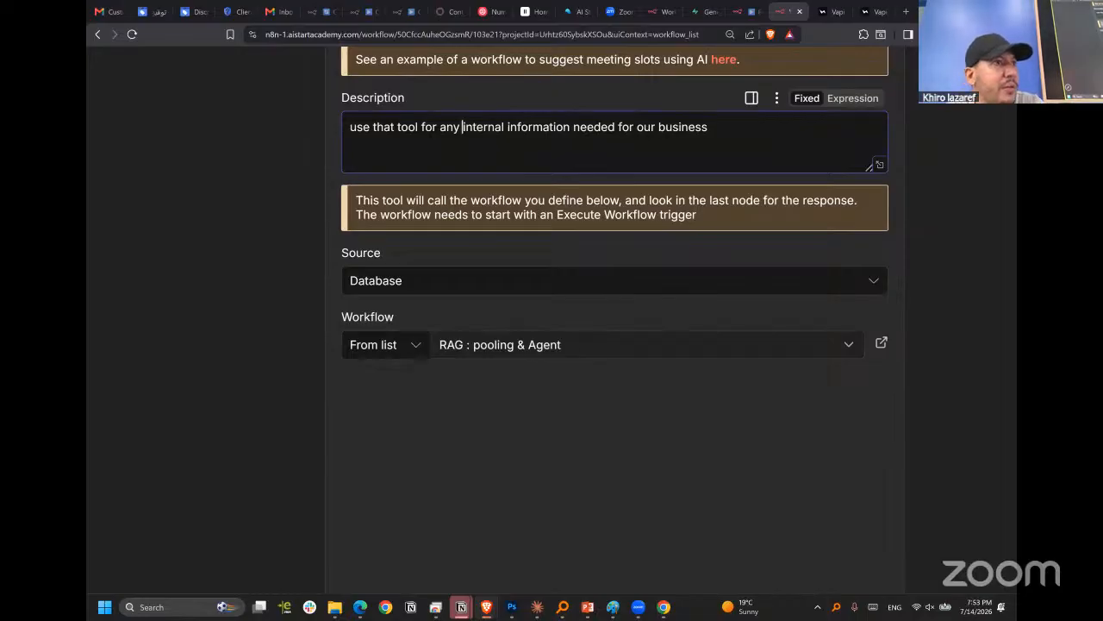
pyautogui.scroll(-5, 713, 142)
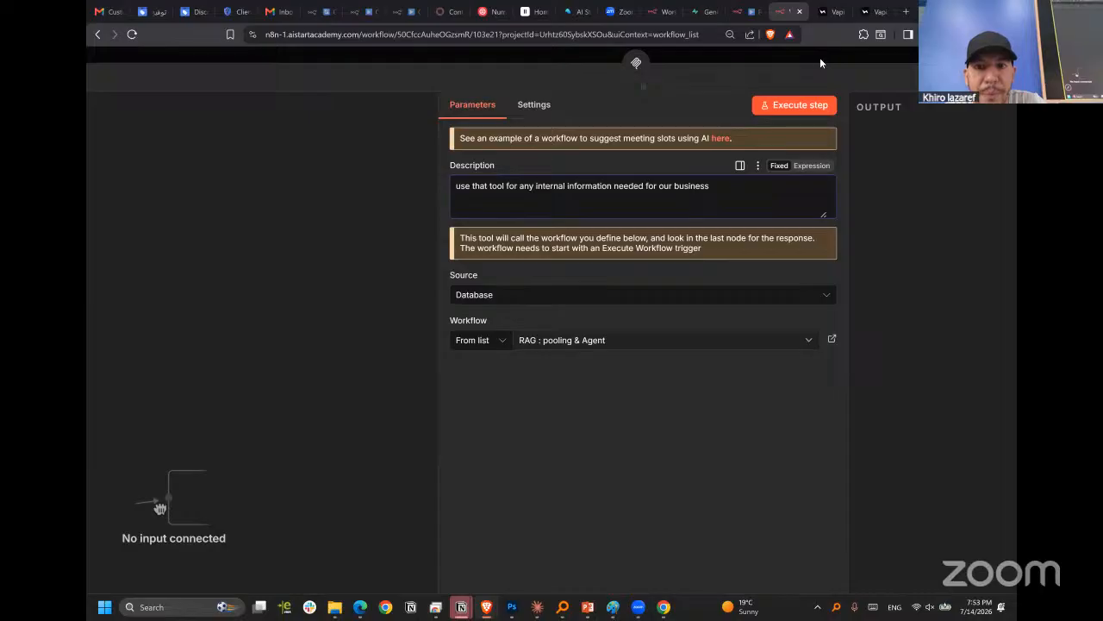
pyautogui.click(820, 56)
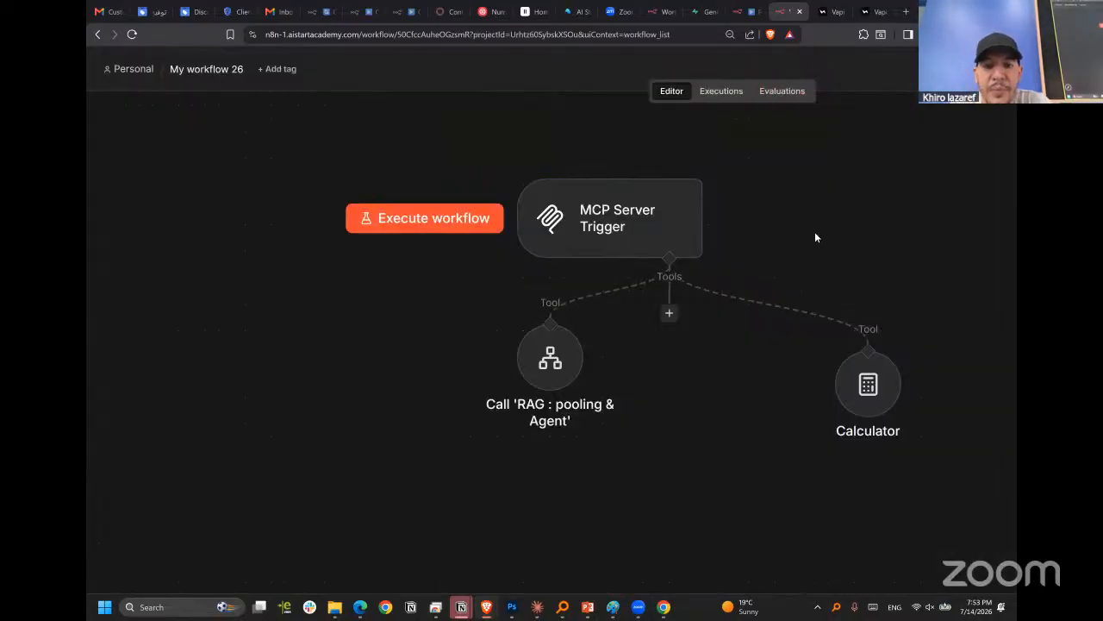
pyautogui.moveTo(554, 342); pyautogui.dragTo(548, 380)
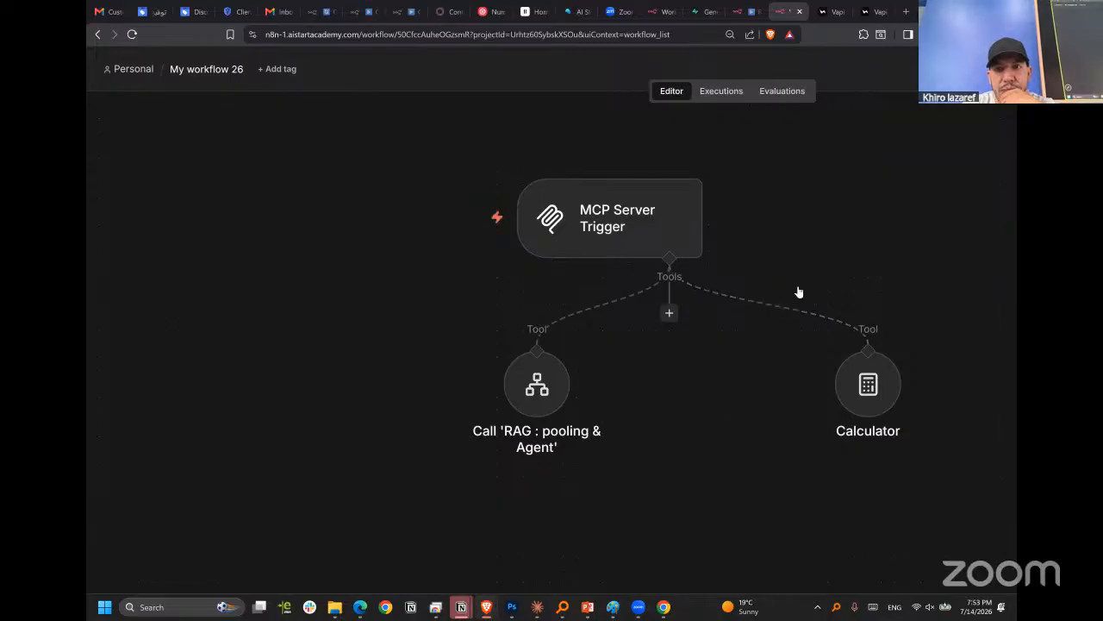
# Switch to the Vapi dashboard and refresh the available tools of mcp_tool.
pyautogui.click(869, 12)
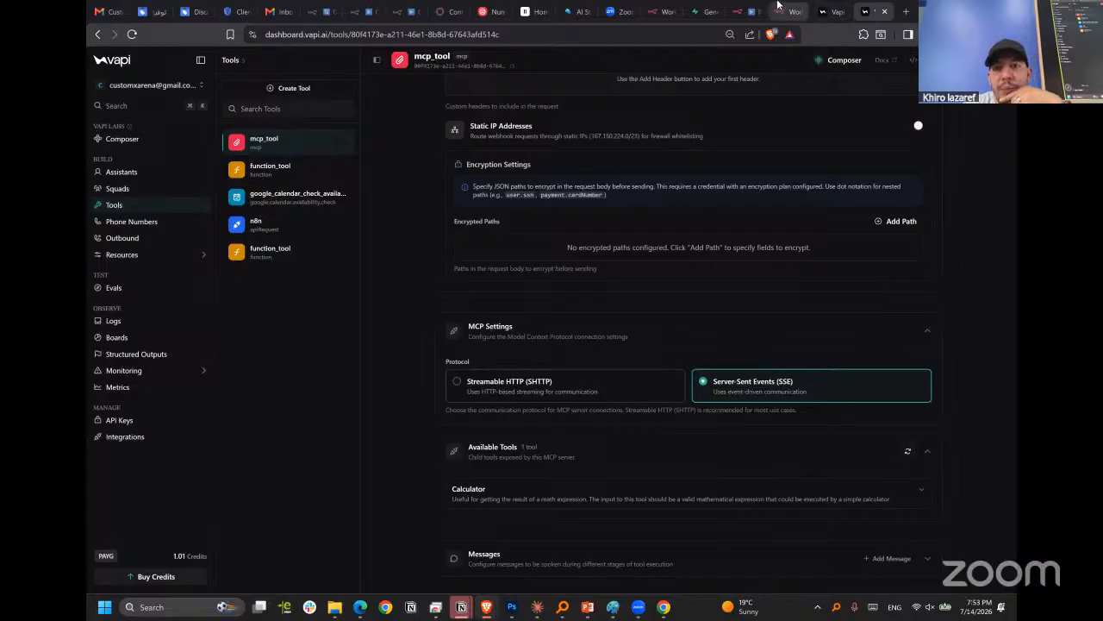
pyautogui.click(777, 5)
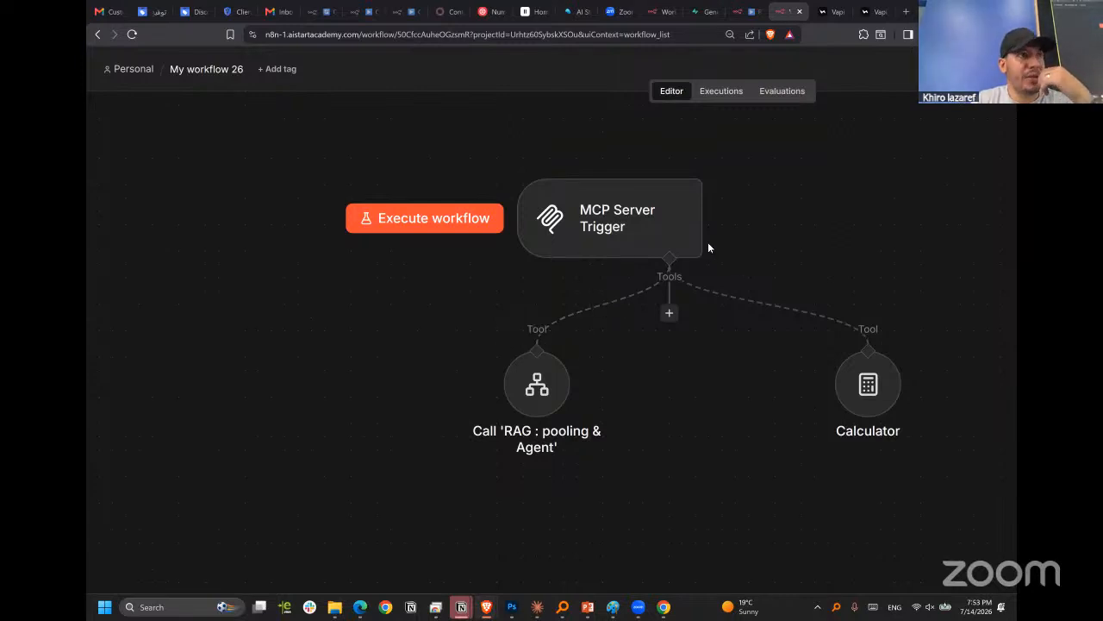
pyautogui.click(869, 11)
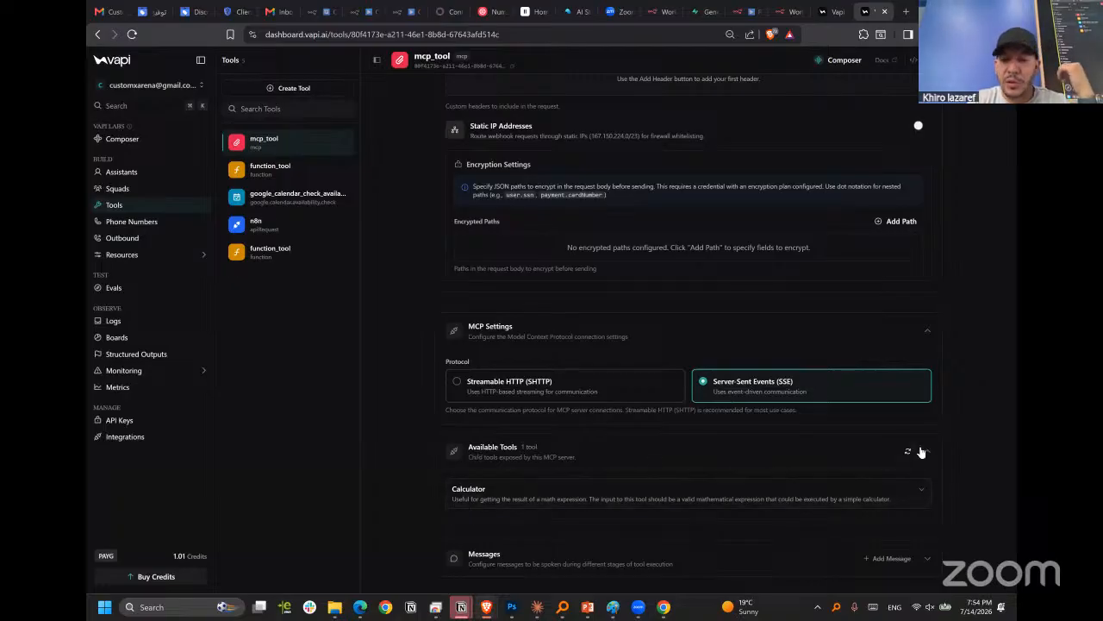
pyautogui.click(909, 454)
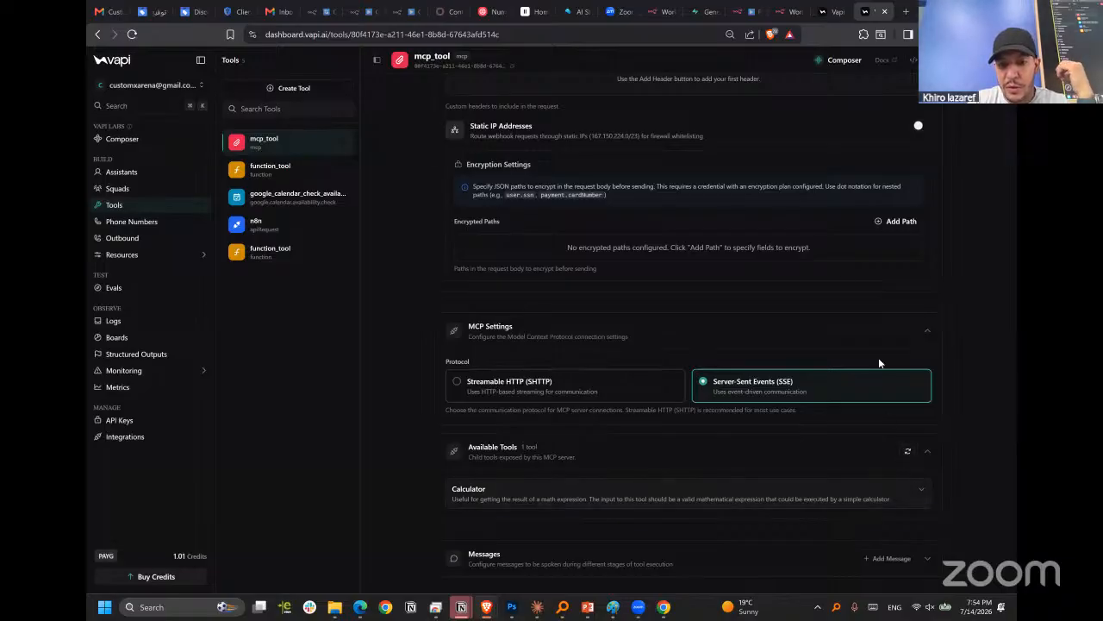
pyautogui.click(820, 13)
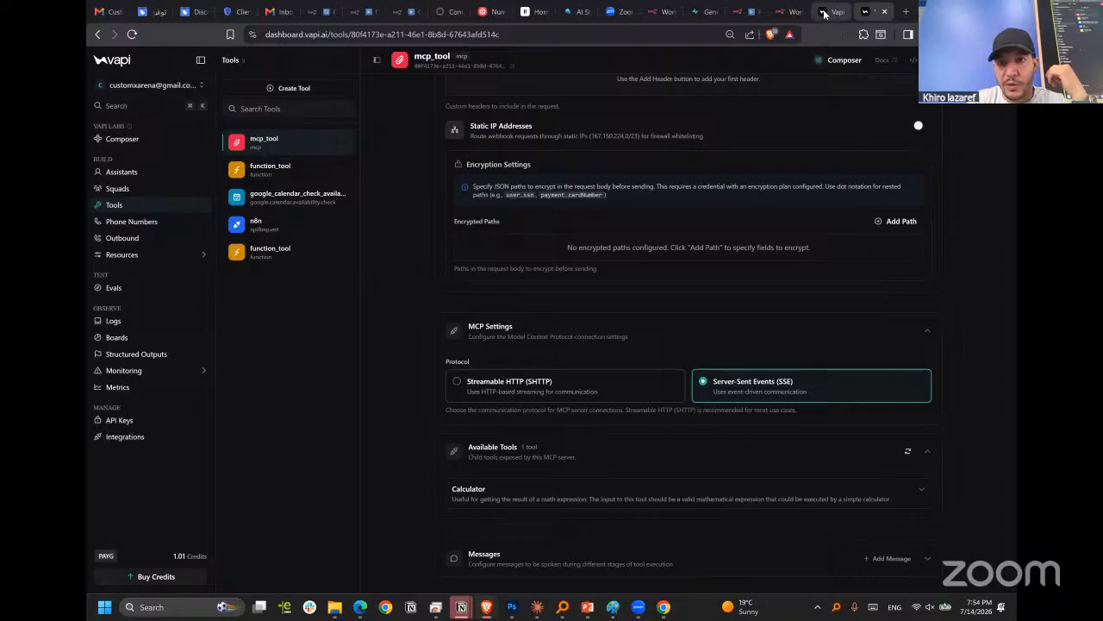
# Switch back to n8n and publish My workflow 26 with the default version name.
pyautogui.click(780, 10)
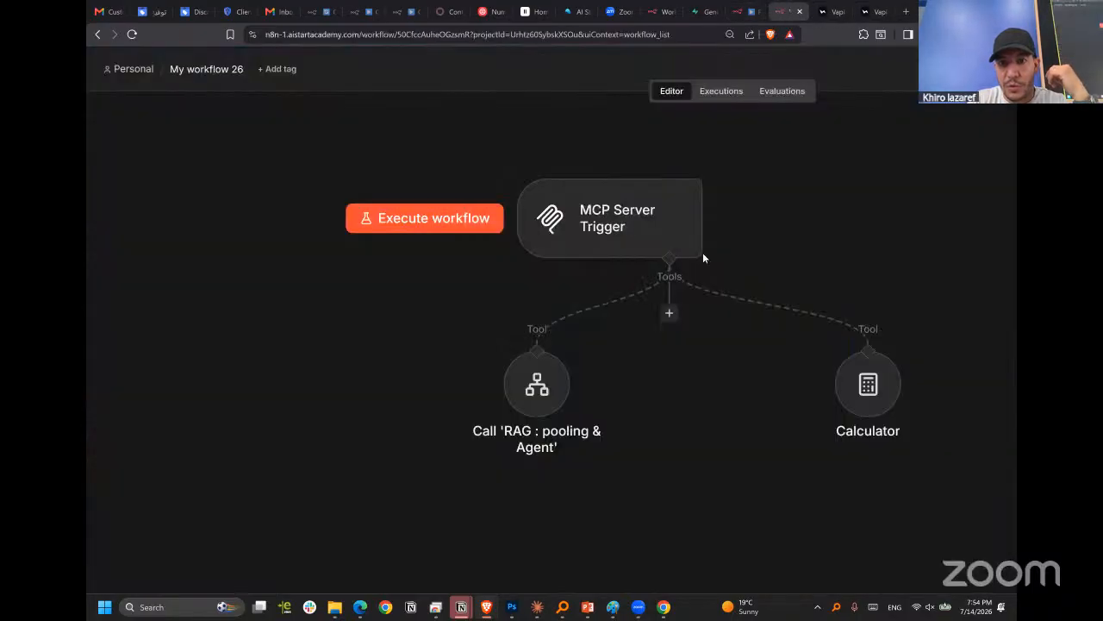
pyautogui.scroll(-2, 837, 213)
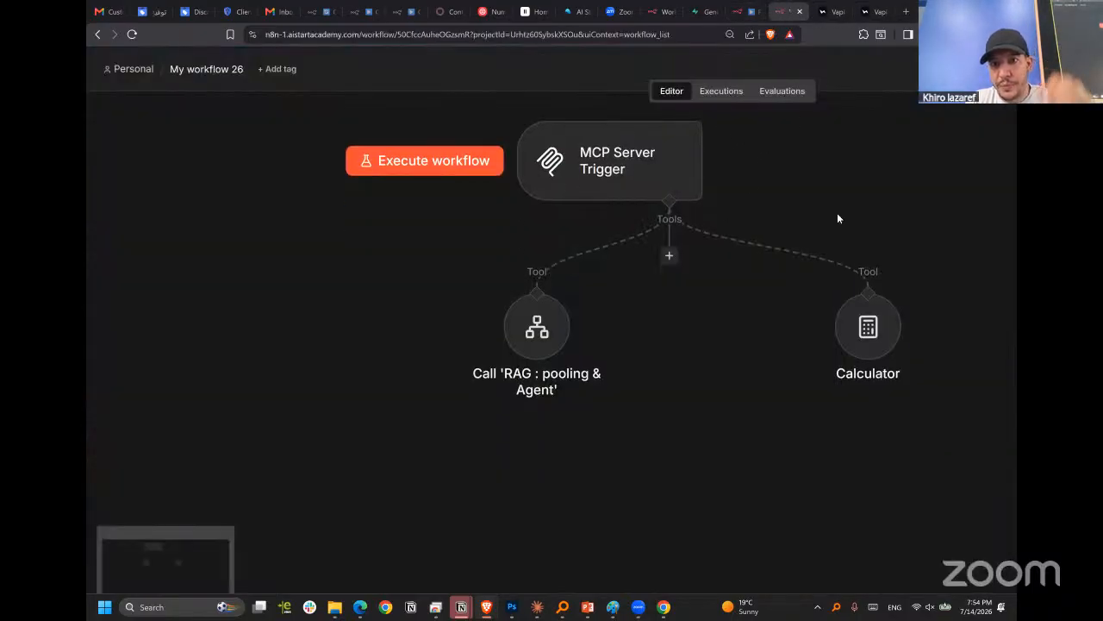
pyautogui.scroll(3, 841, 210)
pyautogui.hotkey('ctrl', '-')
pyautogui.hotkey('ctrl', '-')
pyautogui.hotkey('ctrl', '-')
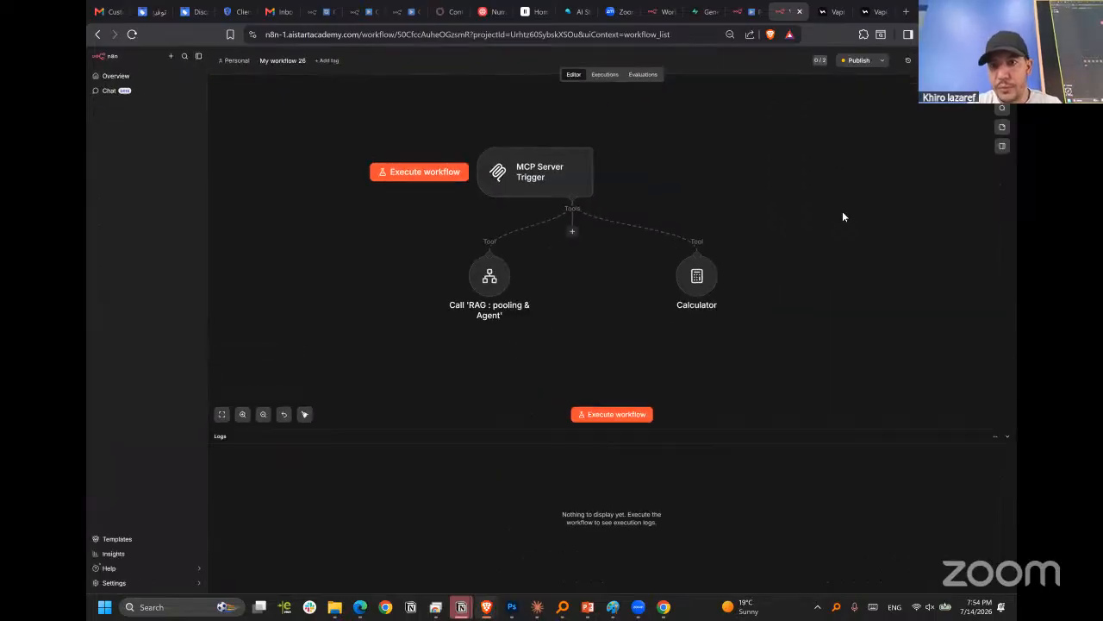
pyautogui.click(858, 60)
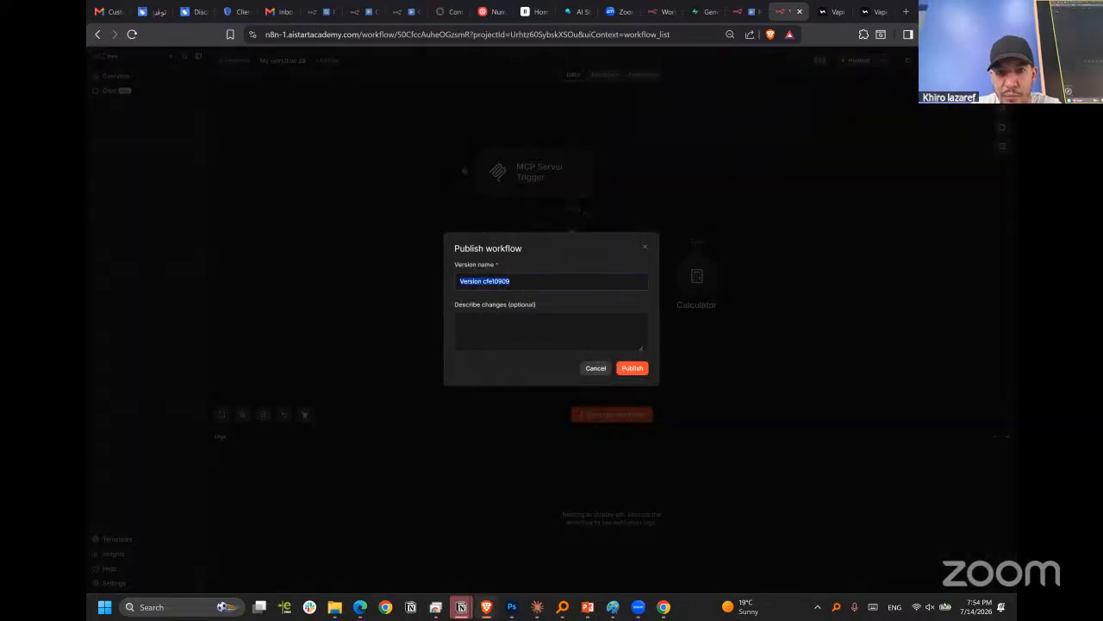
pyautogui.click(630, 369)
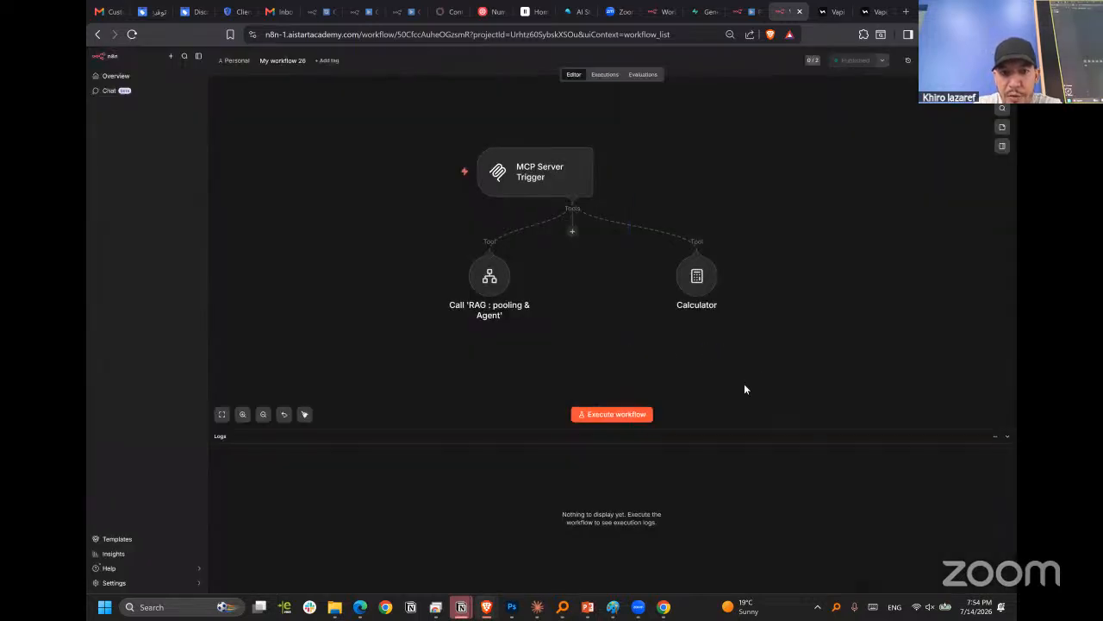
# Switch to the Vapi dashboard and check which child tools the MCP server exposes under mcp_tool.
pyautogui.click(866, 13)
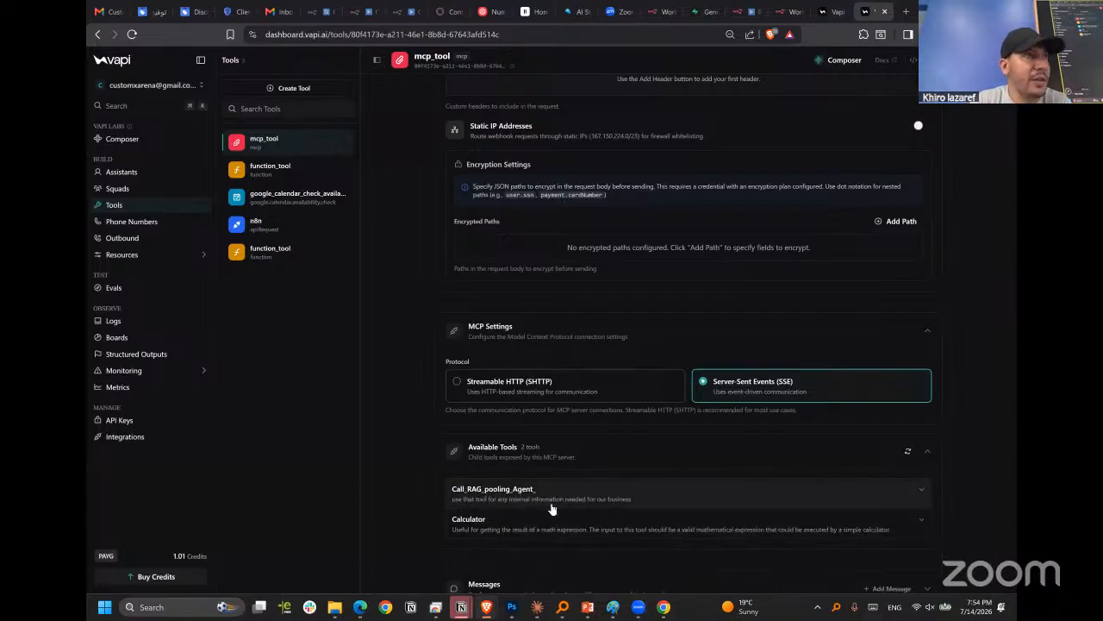
pyautogui.scroll(-1, 545, 474)
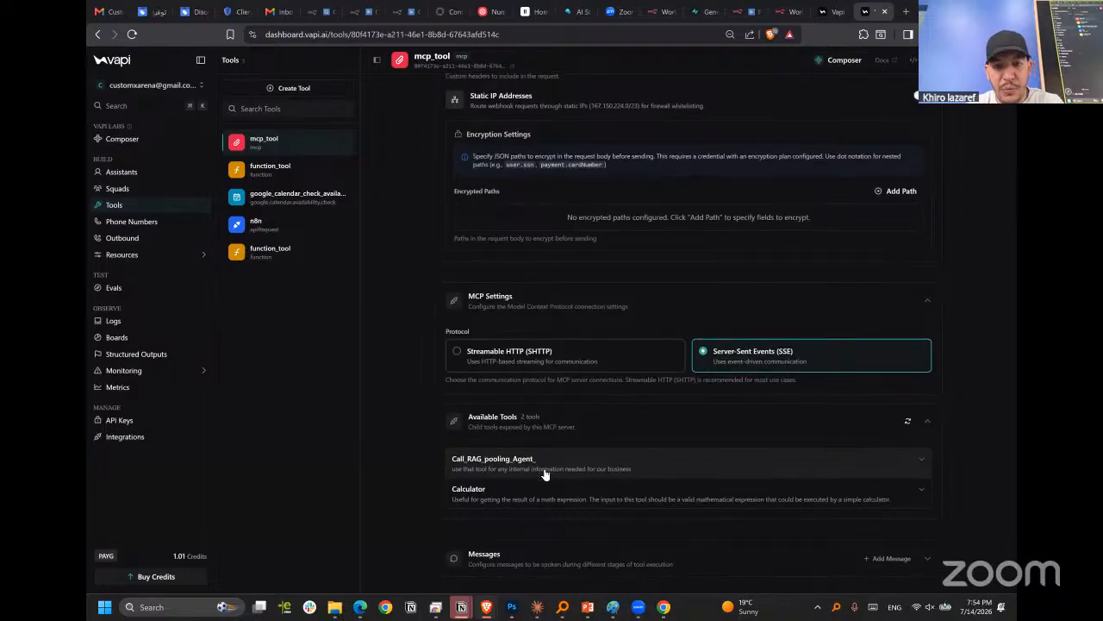
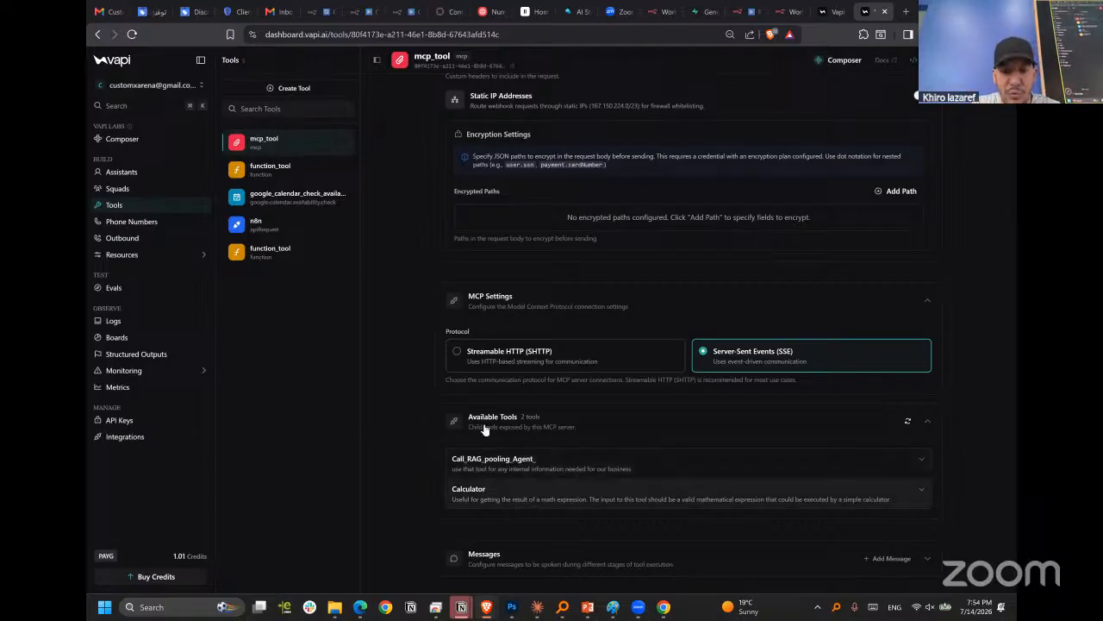
# Switch to the RAG : pooling & Agent workflow in n8n and examine the AI Agent's output and its connections.
pyautogui.scroll(1, 416, 347)
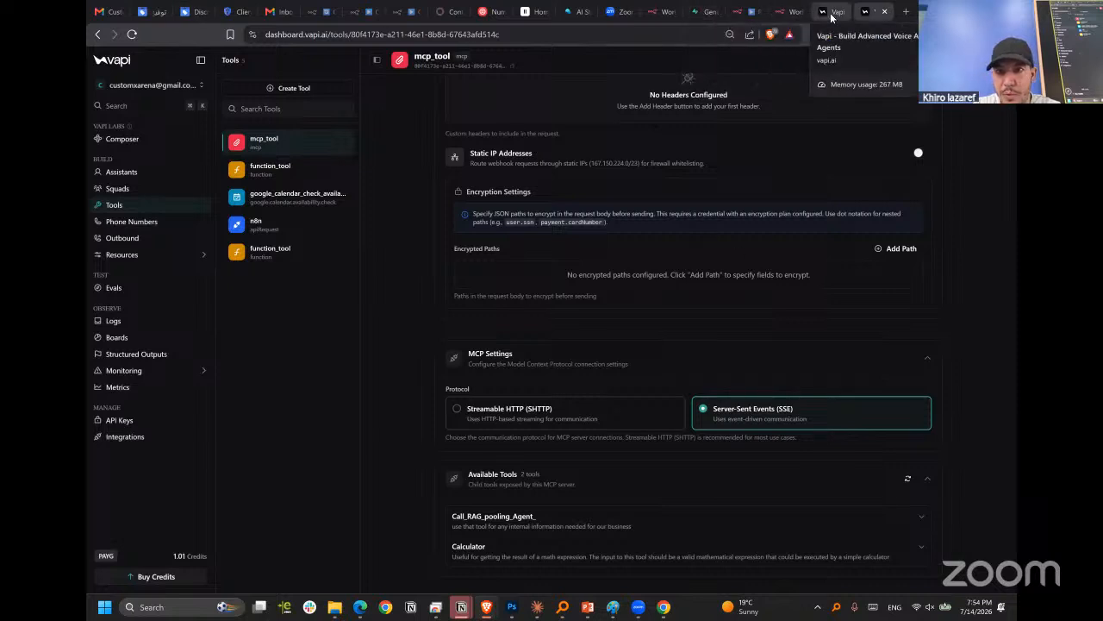
pyautogui.click(747, 10)
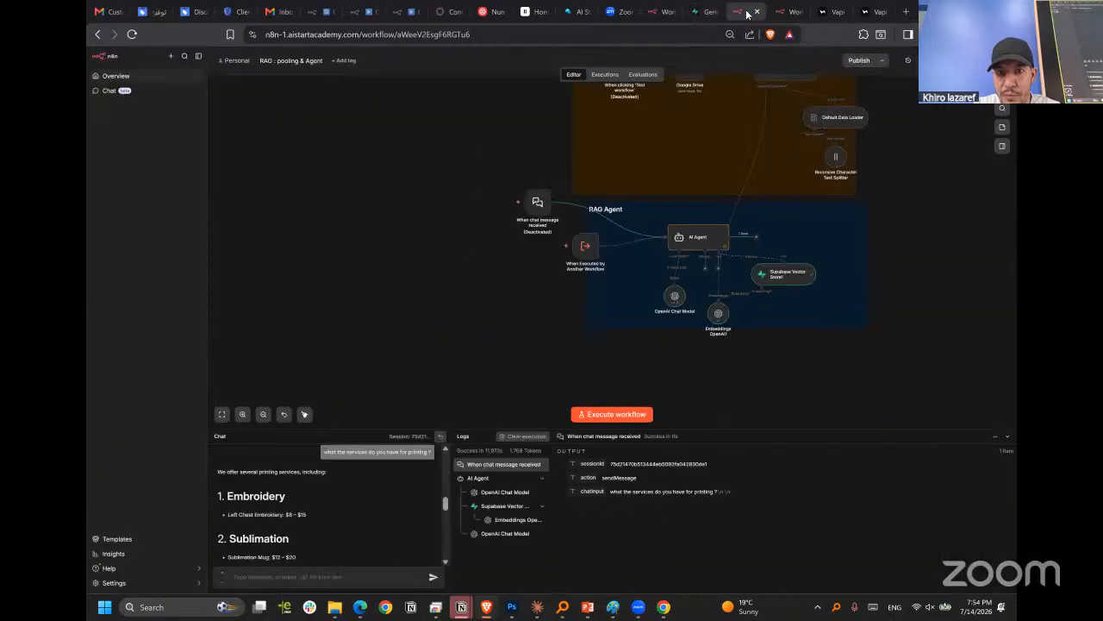
pyautogui.scroll(5, 826, 228)
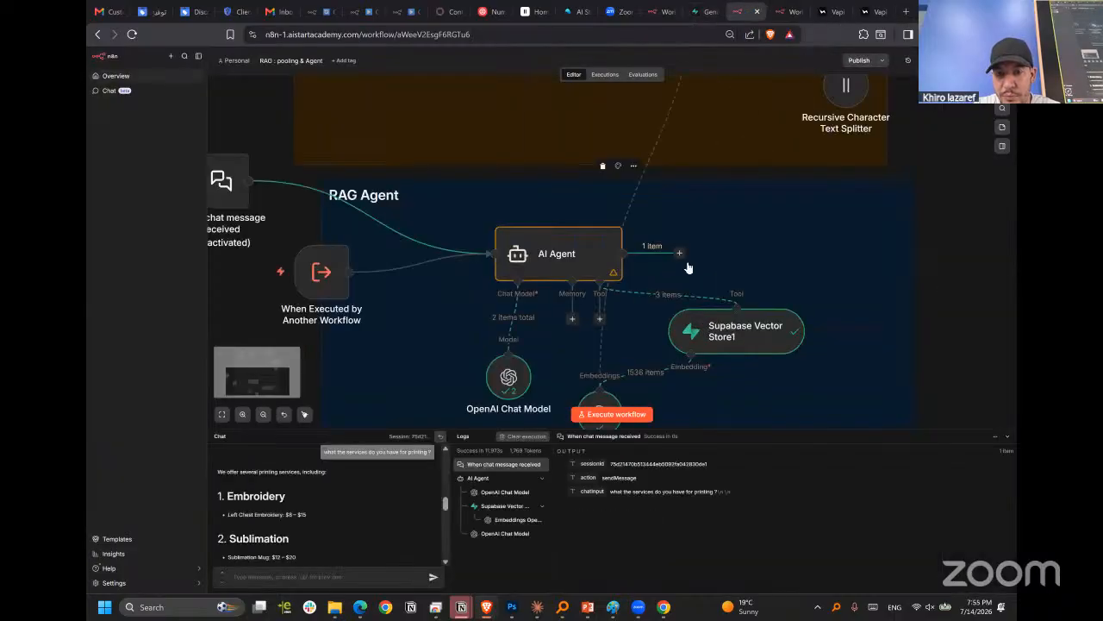
pyautogui.click(518, 288)
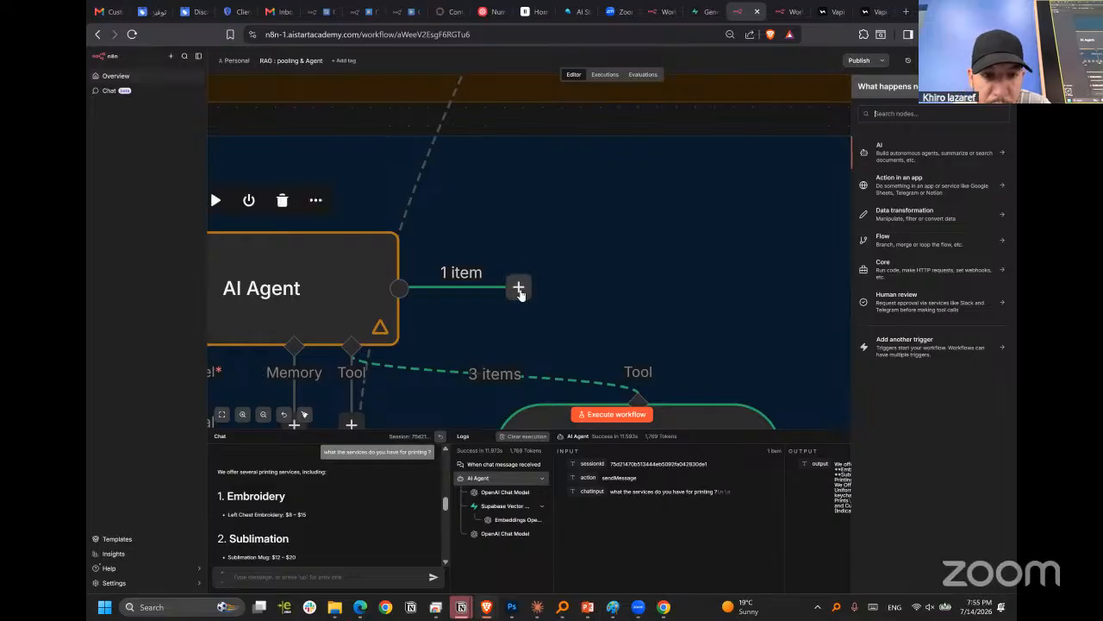
pyautogui.hscroll(-2, 552, 272)
pyautogui.click(693, 229)
pyautogui.scroll(-2, 692, 229)
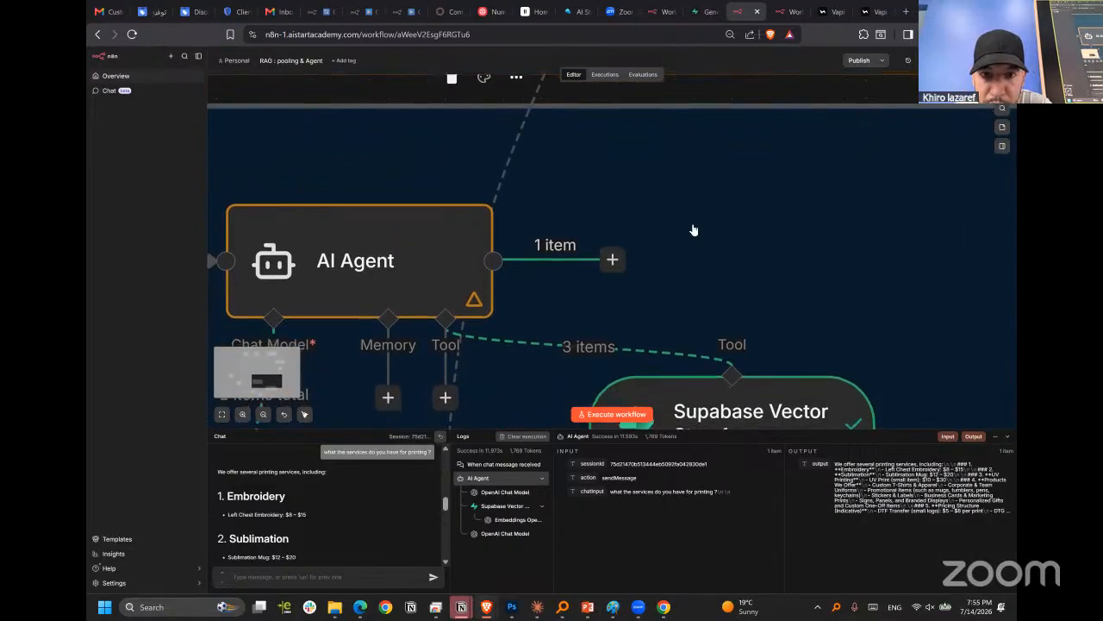
pyautogui.scroll(3, 805, 187)
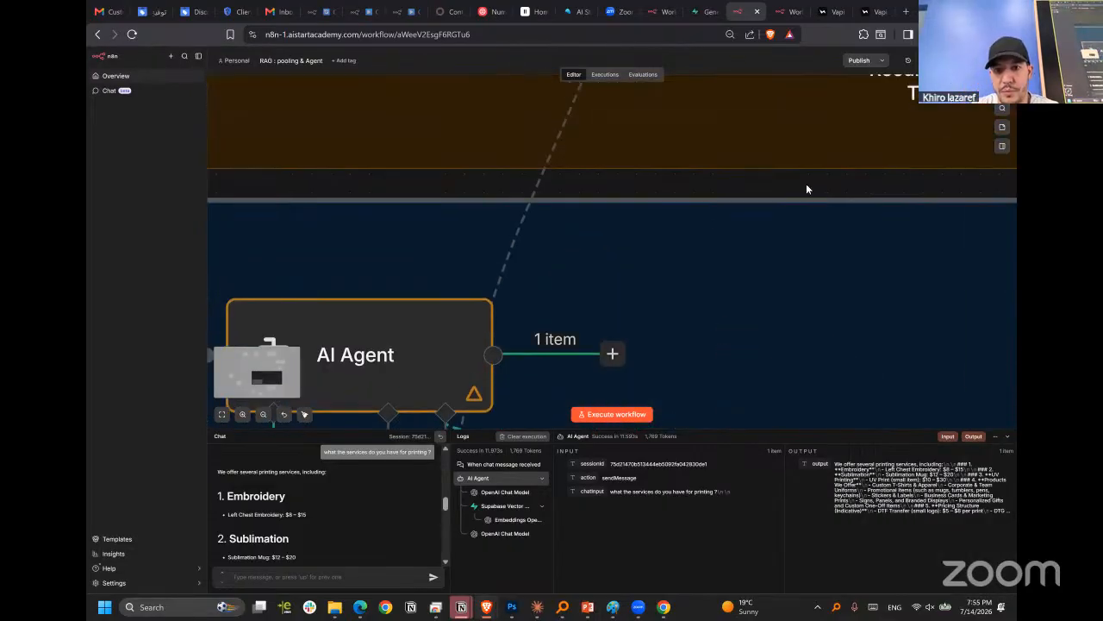
pyautogui.scroll(-5, 804, 189)
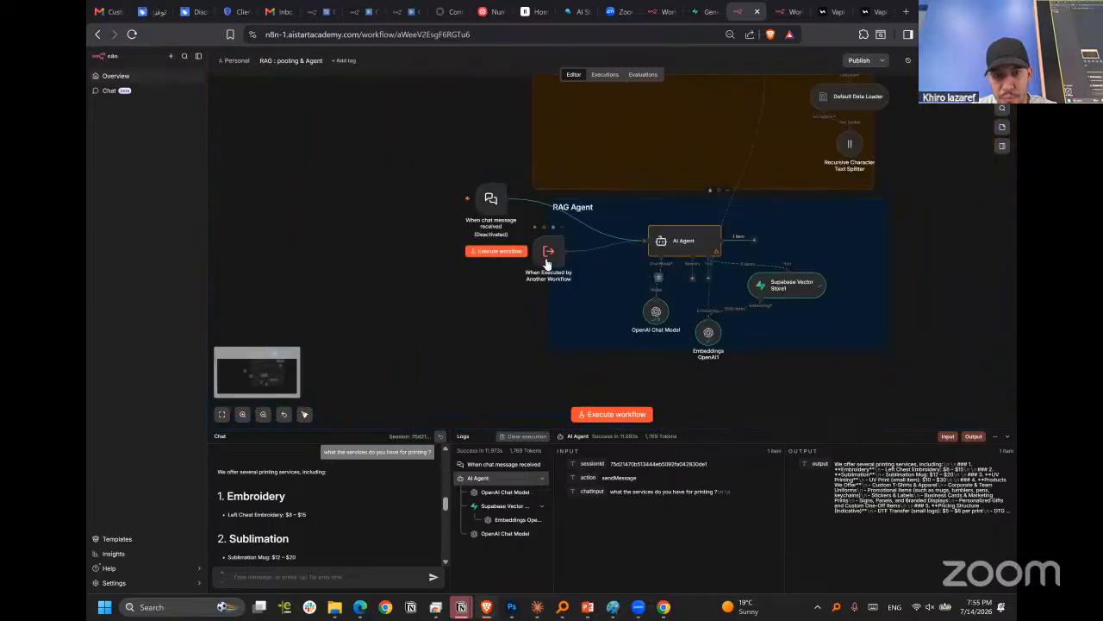
# Move the When Executed by Another Workflow trigger slightly farther from the AI Agent in the RAG workflow.
pyautogui.moveTo(531, 267); pyautogui.dragTo(521, 277)
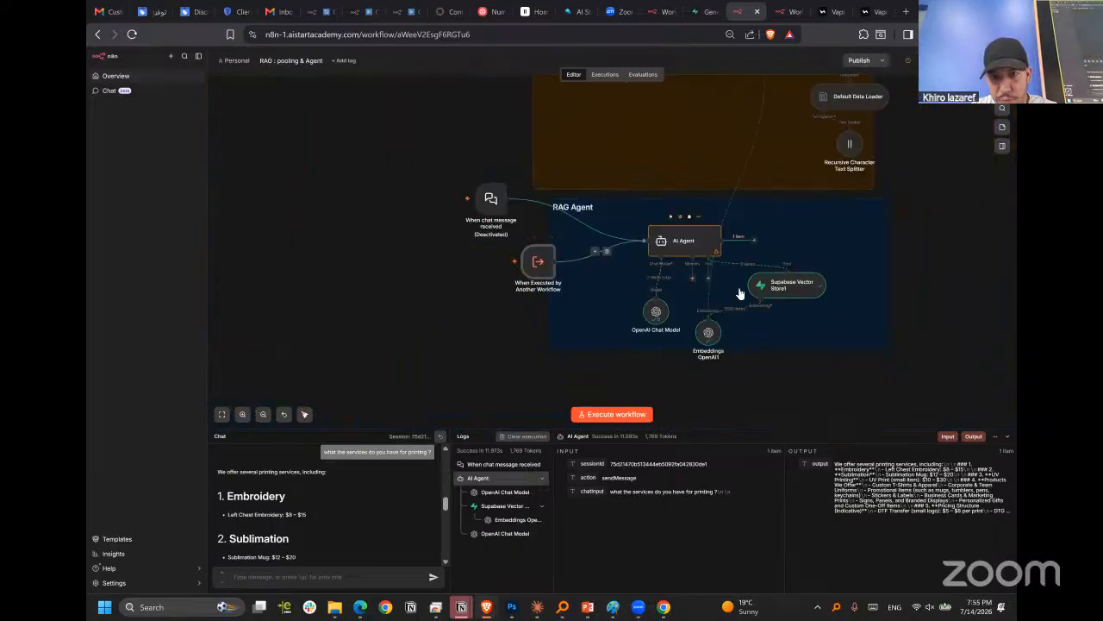
pyautogui.click(754, 239)
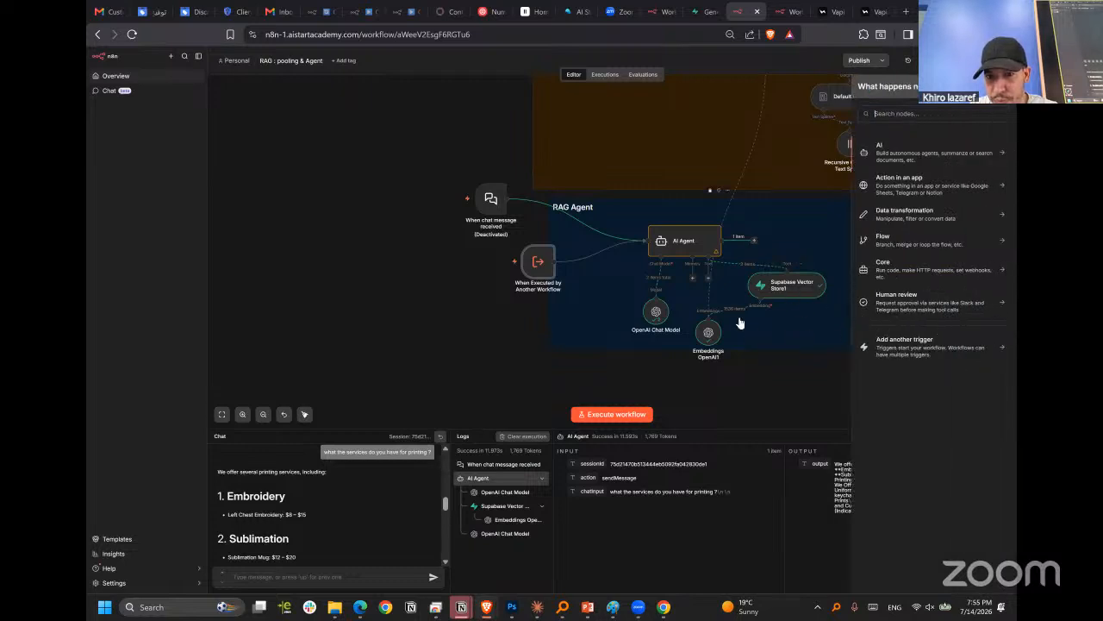
pyautogui.click(753, 404)
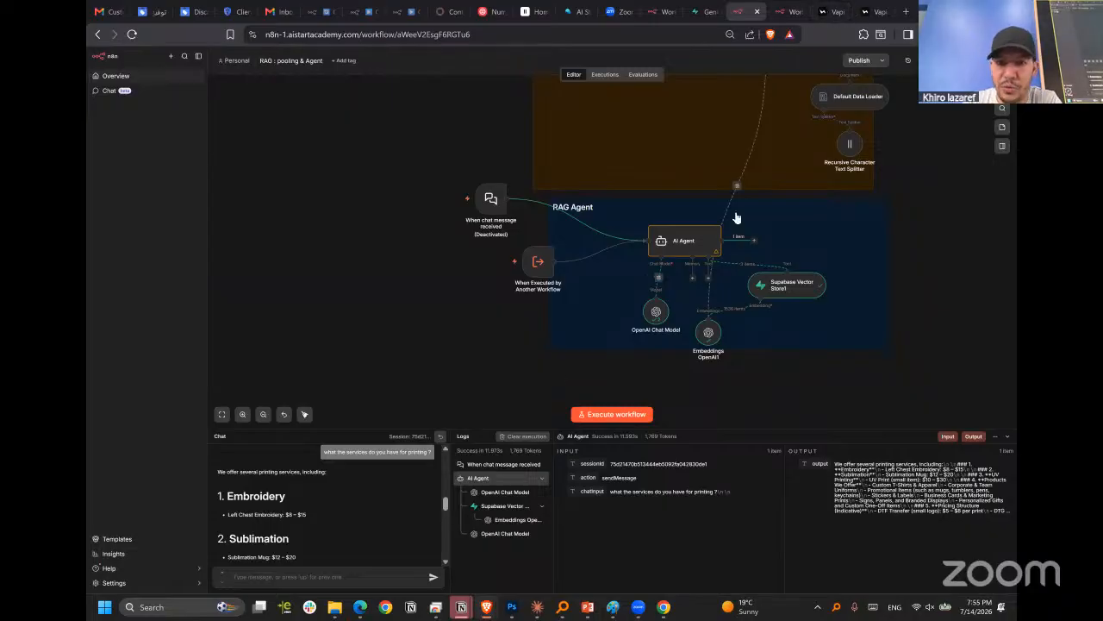
# Look at the Supabase project settings, and return to Vapi to review mcp_tool's description and server URL.
pyautogui.click(698, 10)
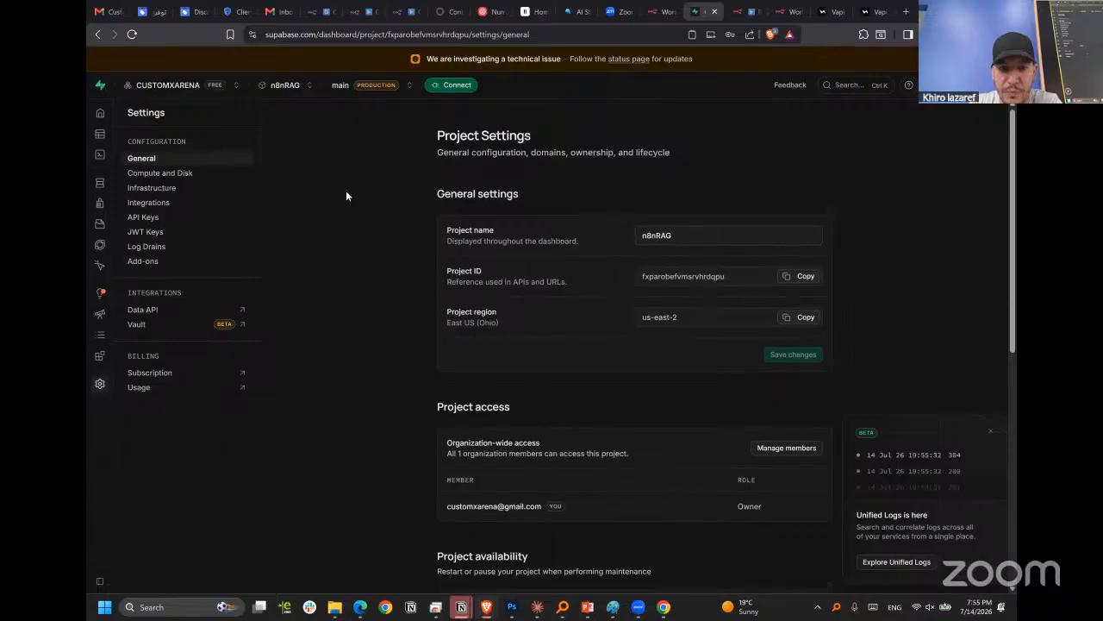
pyautogui.click(870, 12)
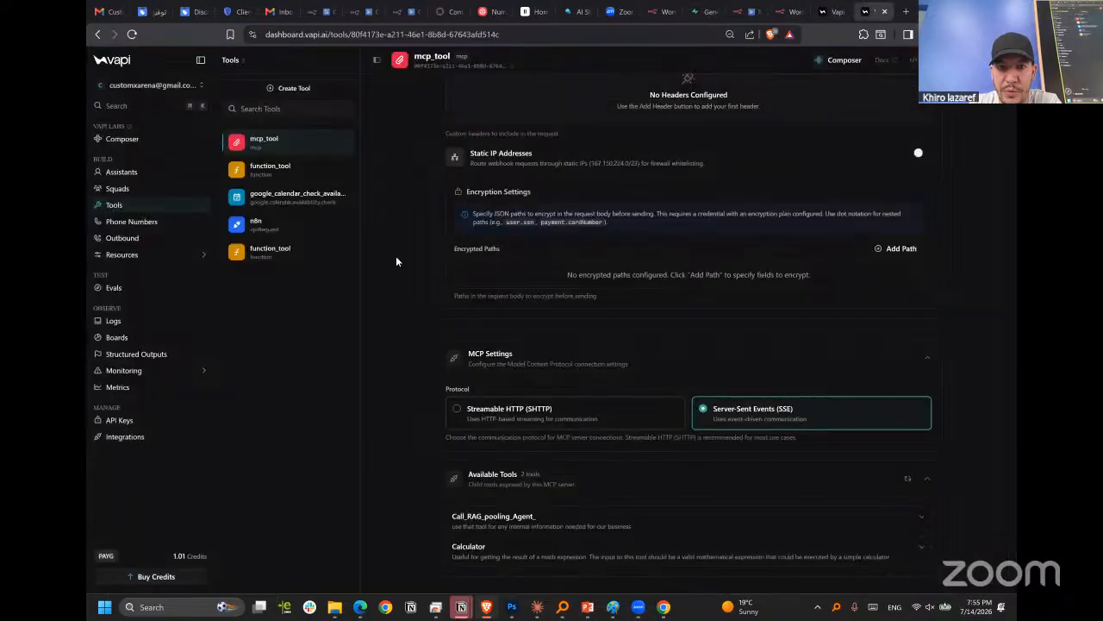
pyautogui.scroll(10, 703, 259)
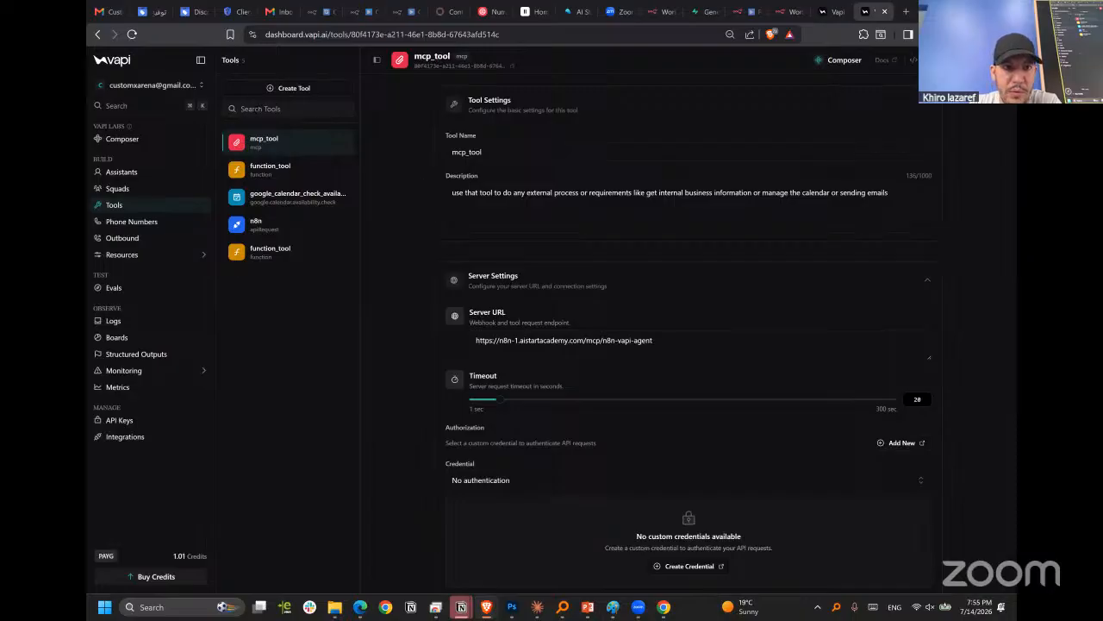
# Open New Assistant in Vapi's assistants and replace its first message with "hi how can i help you today".
pyautogui.click(114, 173)
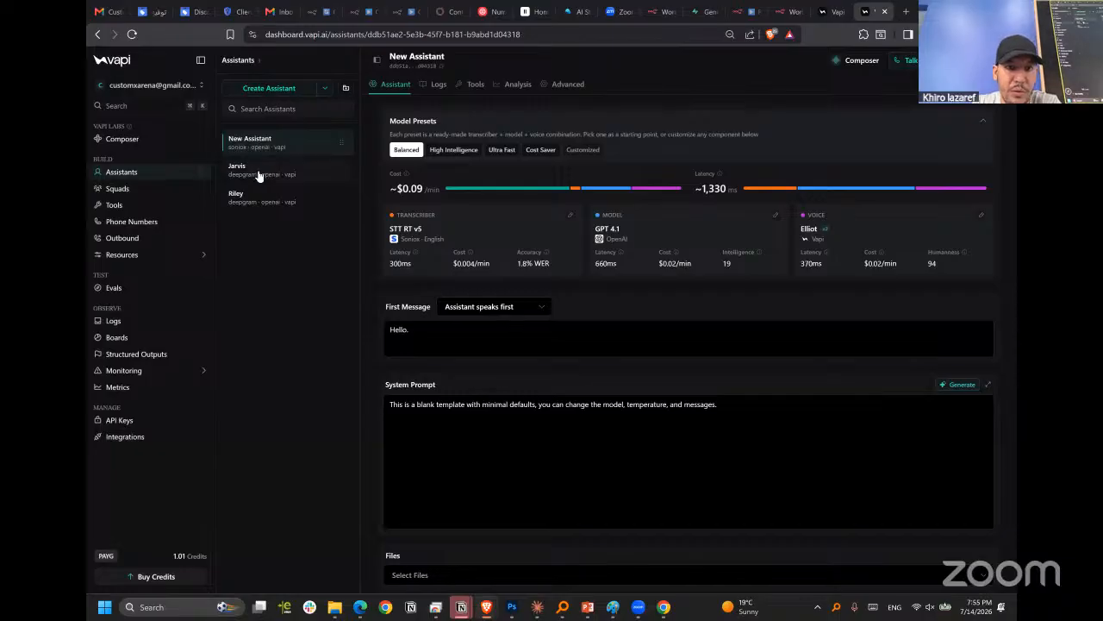
pyautogui.click(411, 330)
pyautogui.hotkey('ctrl', 'a')
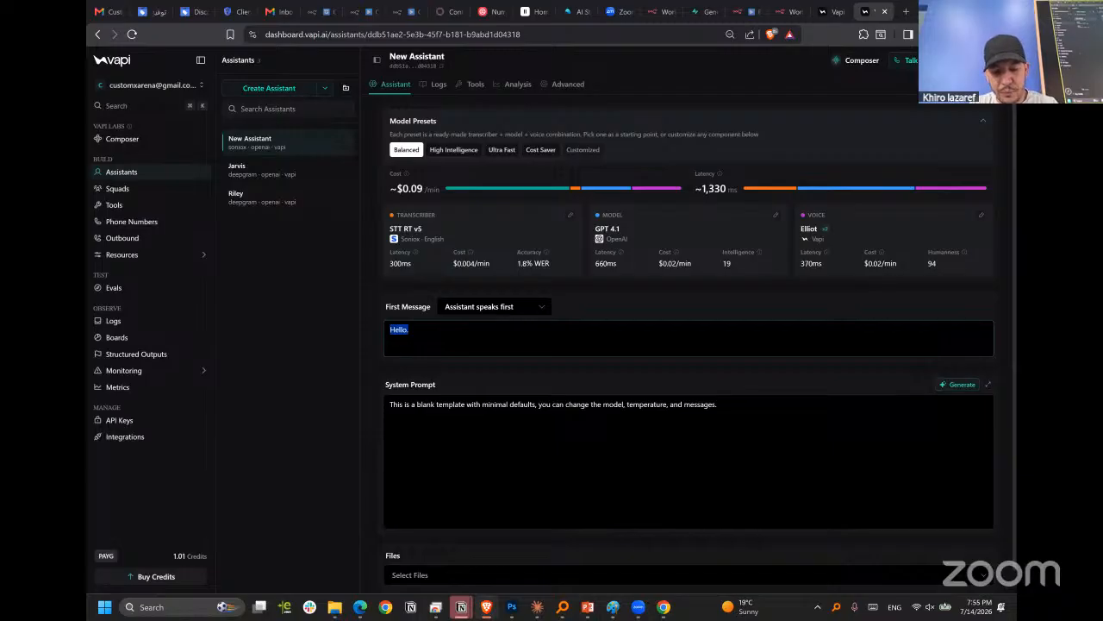
pyautogui.write('this')
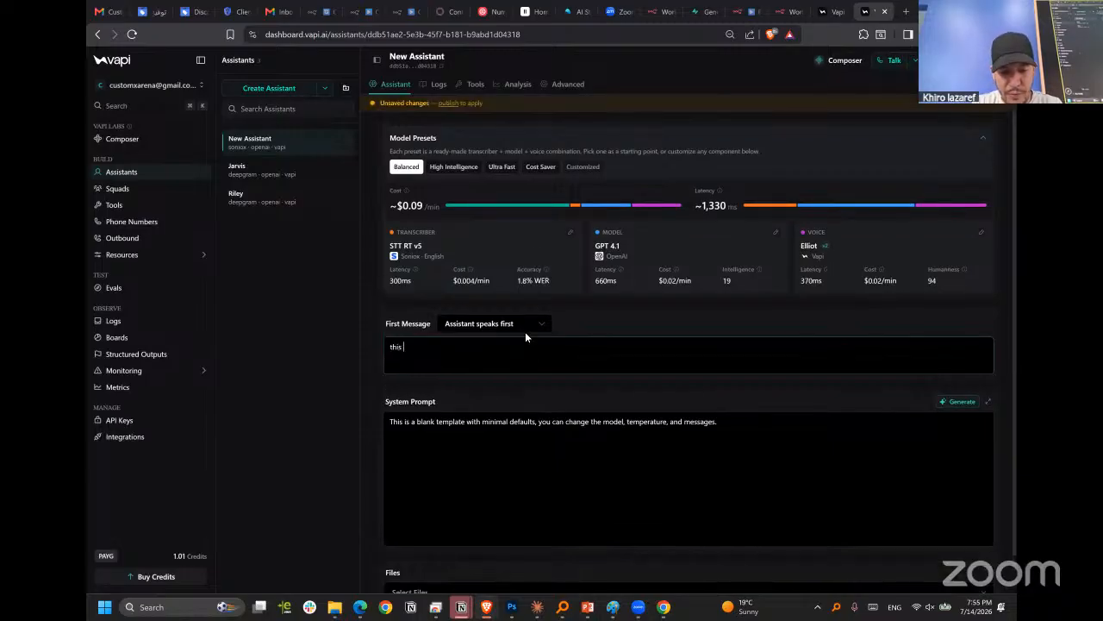
pyautogui.press('BackSpace')
pyautogui.press('BackSpace')
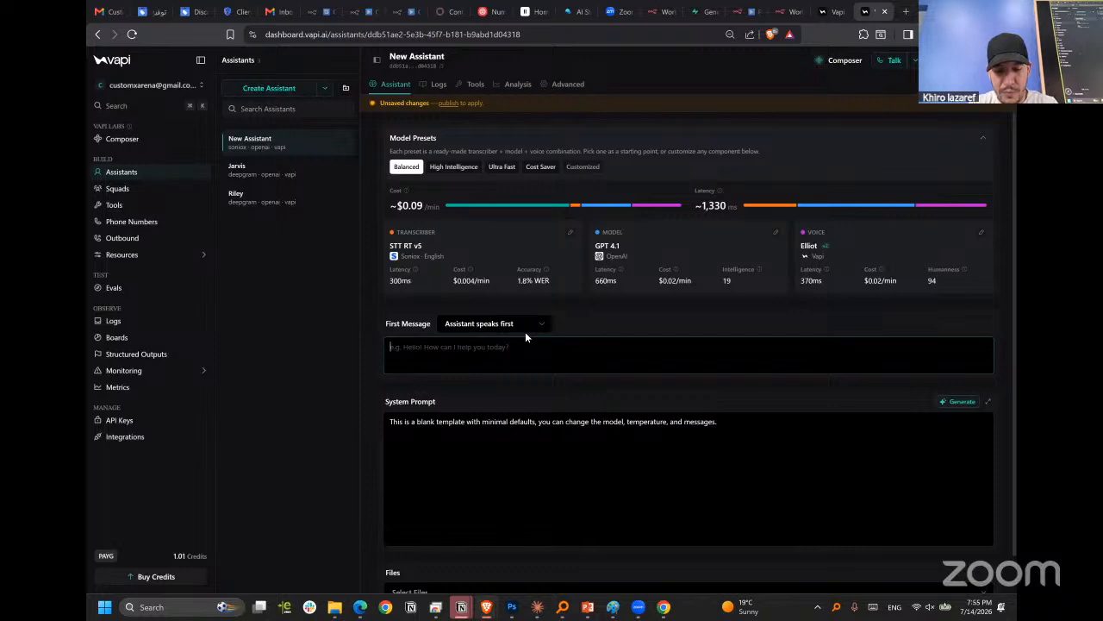
pyautogui.write('hi how can i help you')
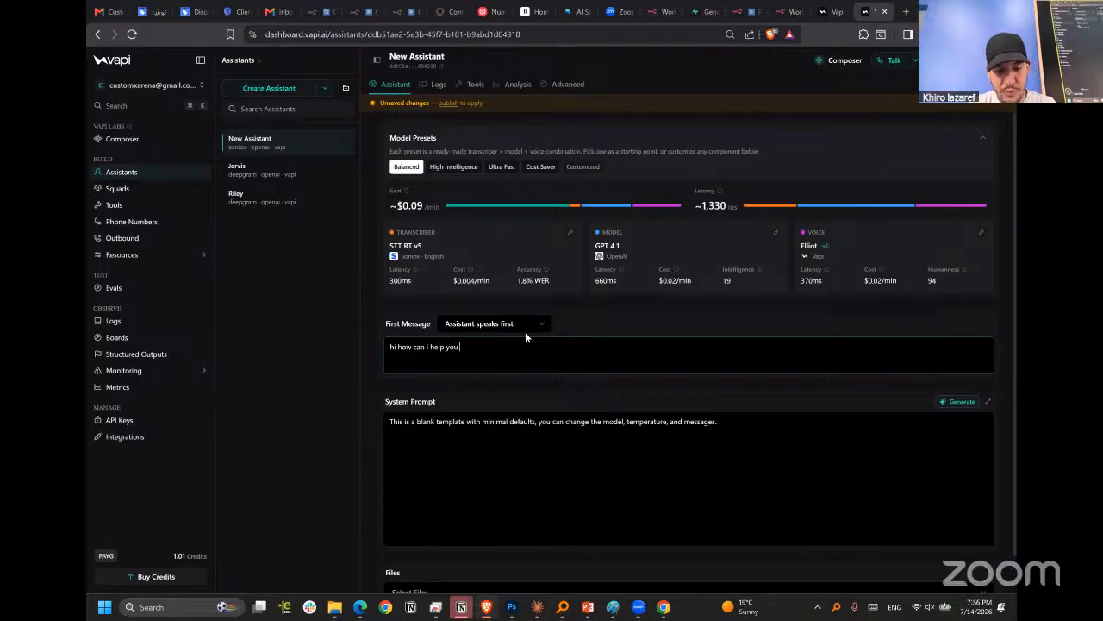
pyautogui.write(' today')
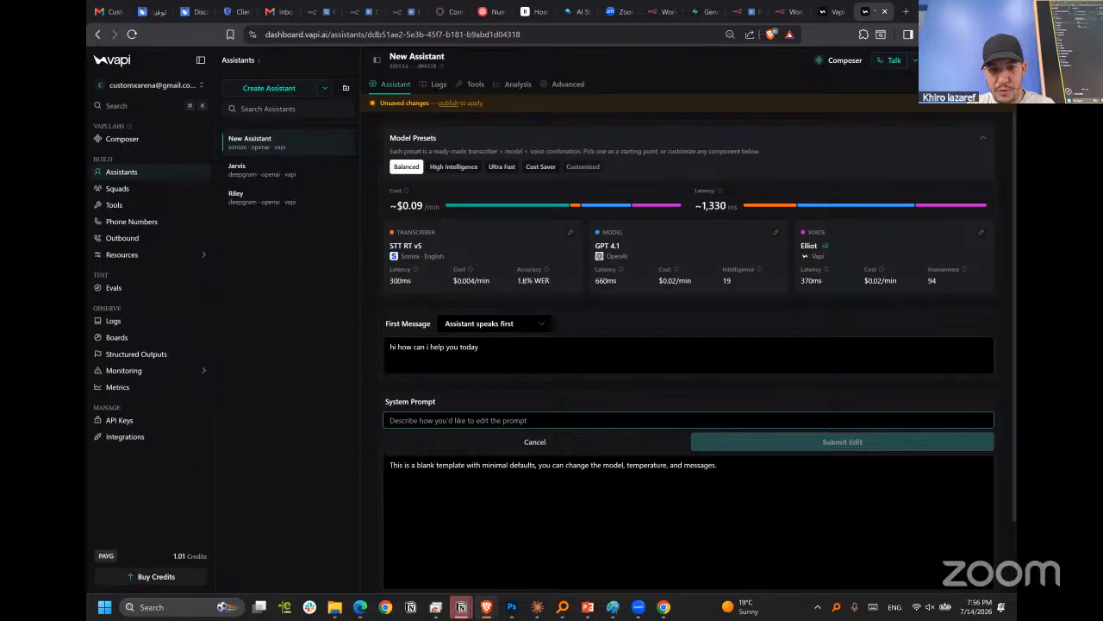
# Start the system prompt edit request with "you are a custom printing service assistant , your role is to answering clients questions and needs".
pyautogui.write('you are a')
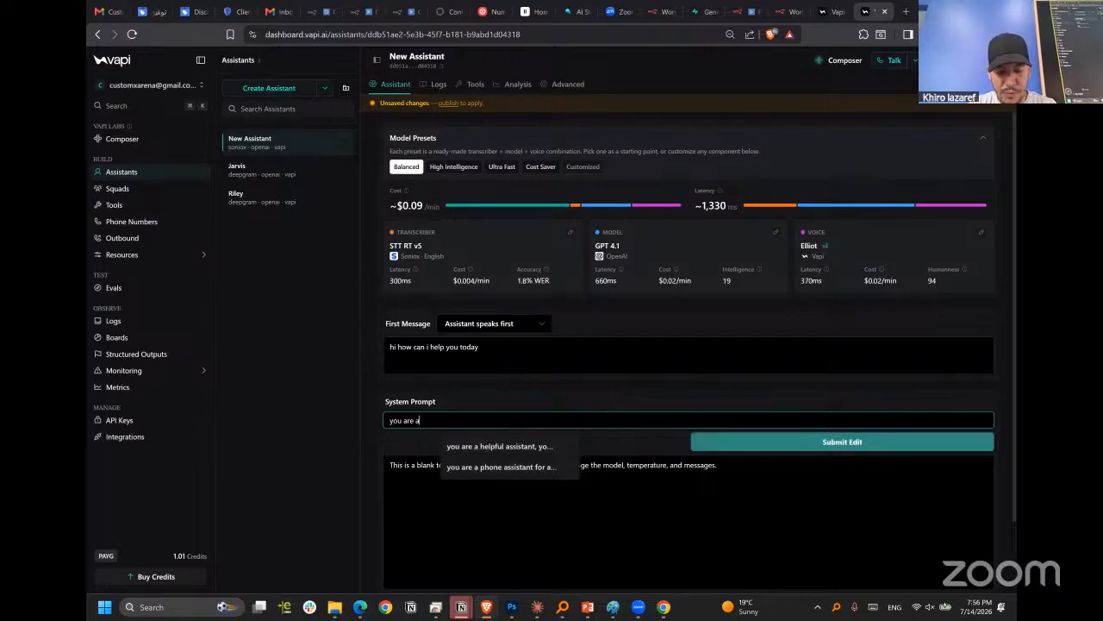
pyautogui.write(' custom pr')
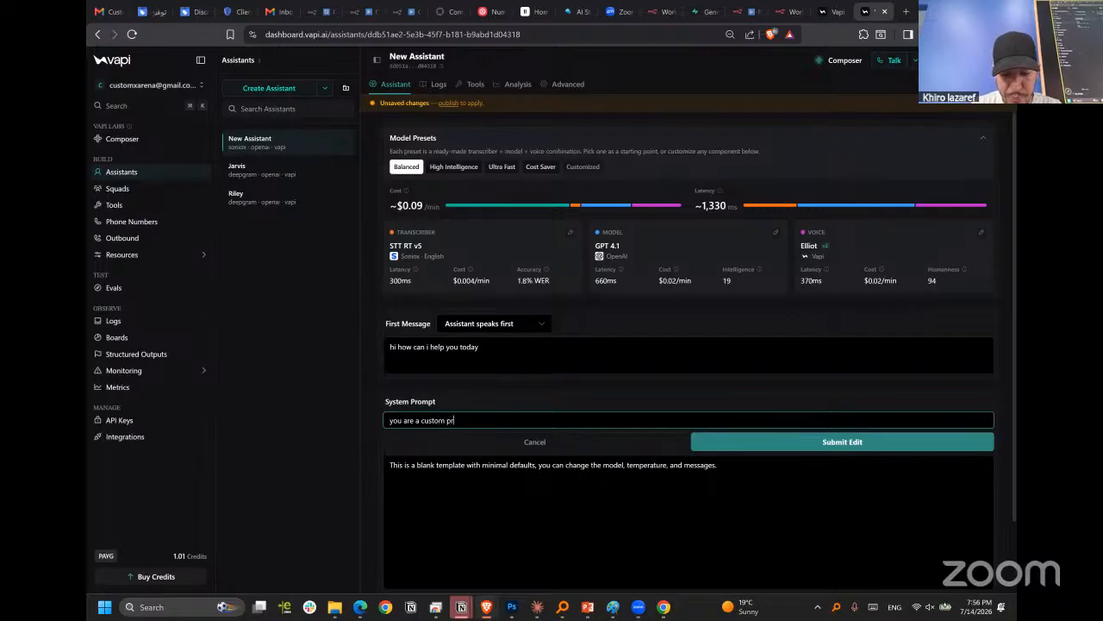
pyautogui.write('inting service assistant ,')
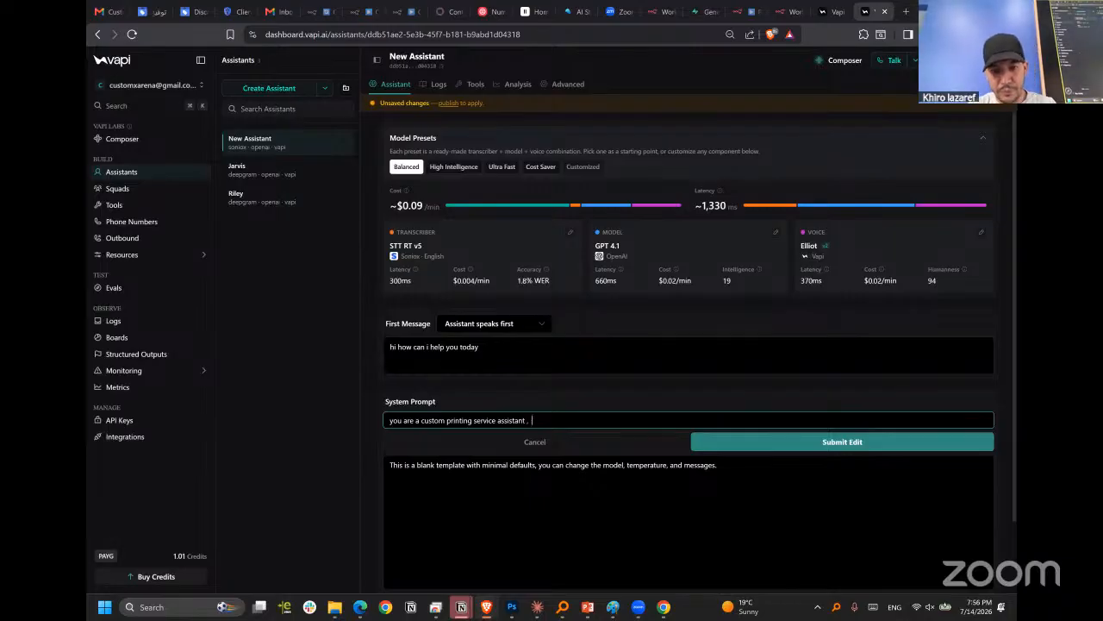
pyautogui.write('e is to answering ')
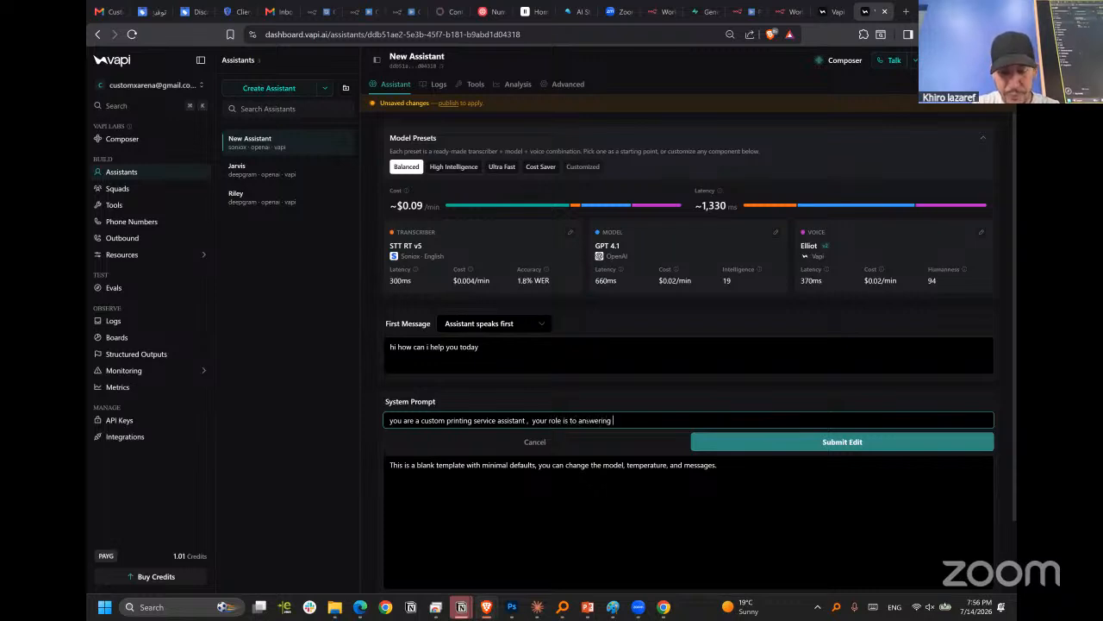
pyautogui.write('clients')
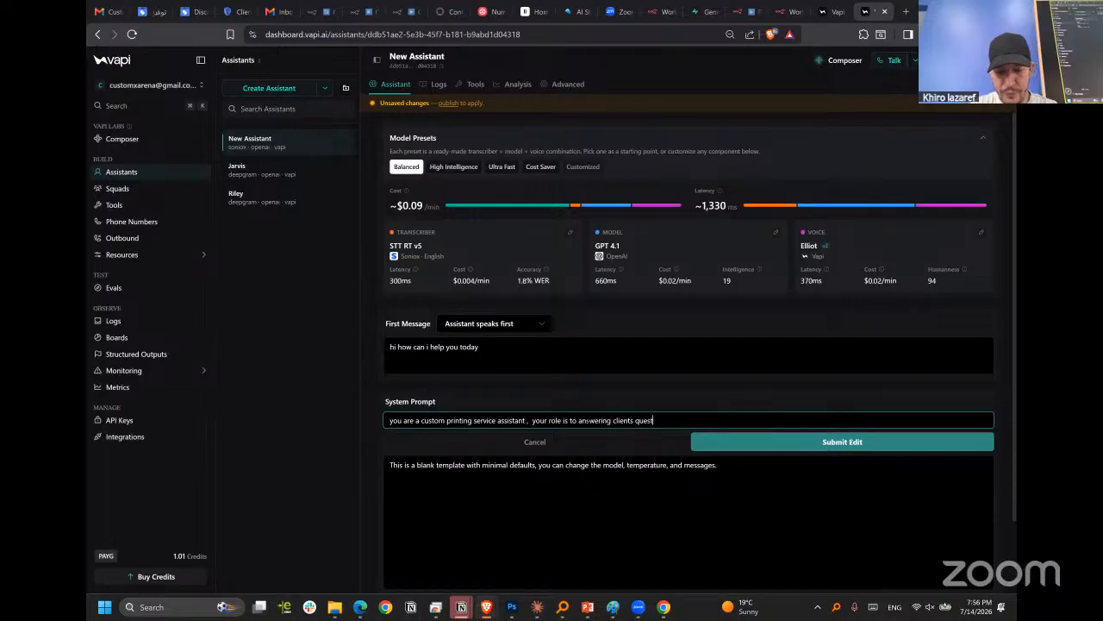
pyautogui.write('questions and needs, you can use the ')
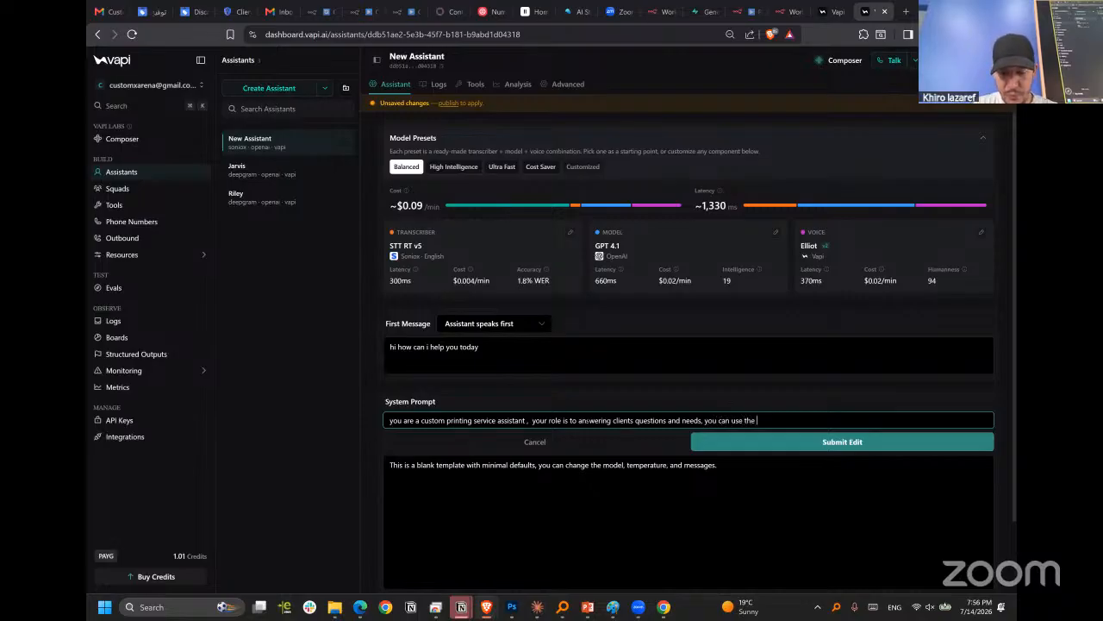
pyautogui.write('availab')
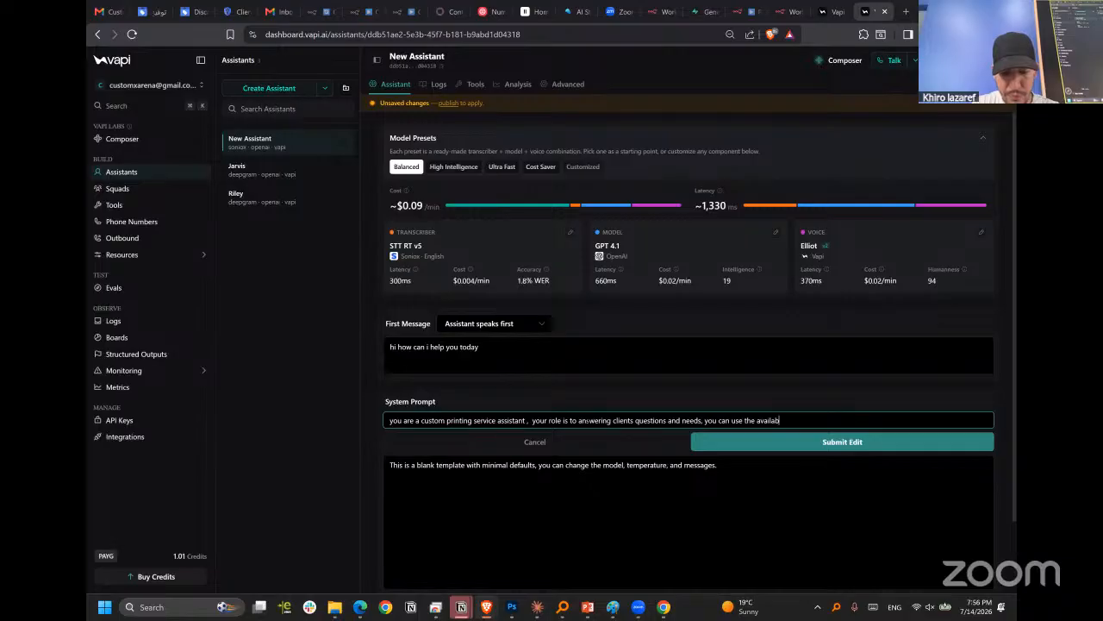
pyautogui.write('le tools in ot')
pyautogui.write('der to')
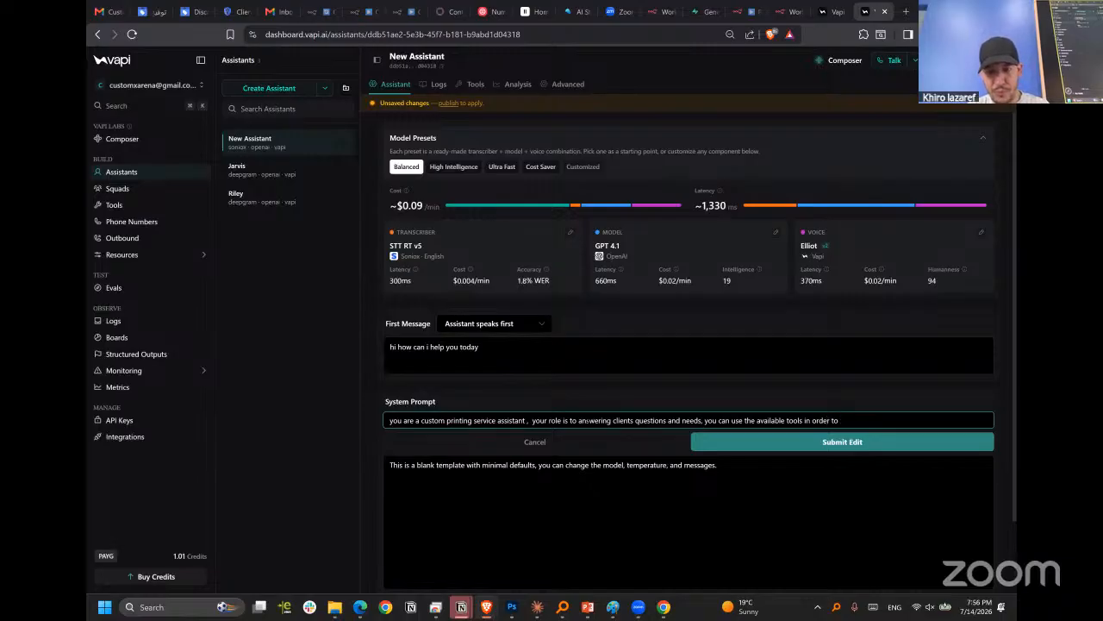
pyautogui.write(' get')
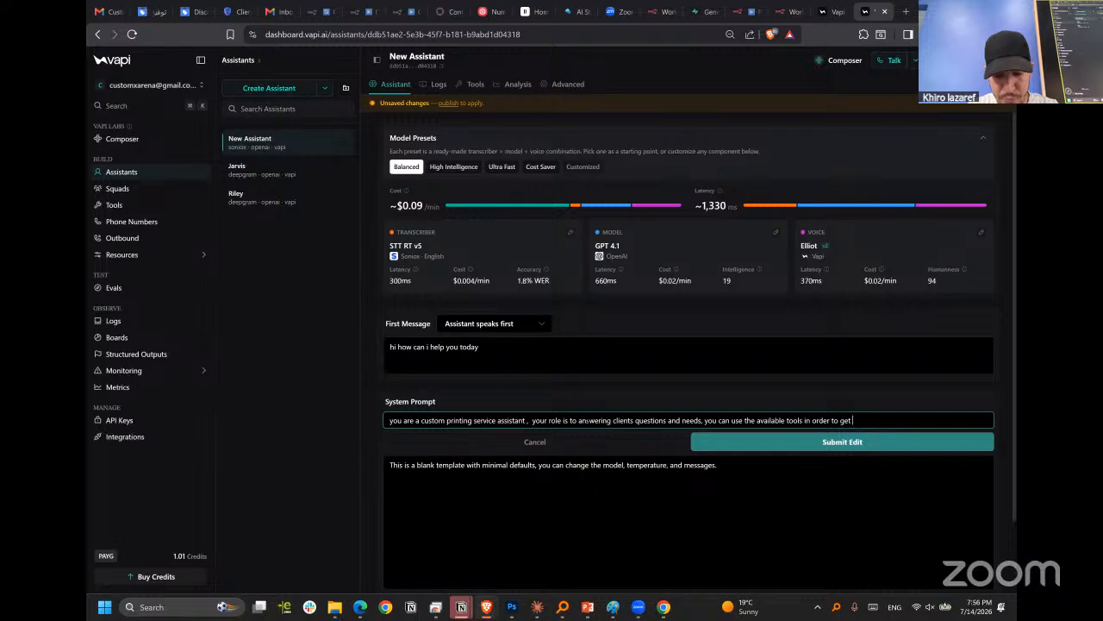
pyautogui.write('internal busin')
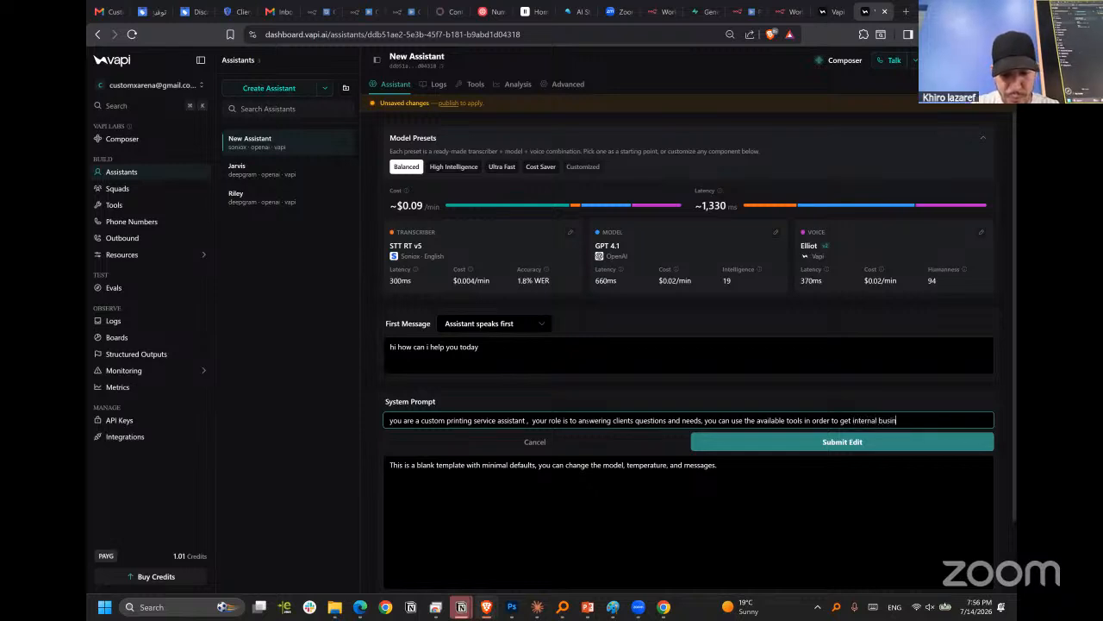
pyautogui.write('ess infor')
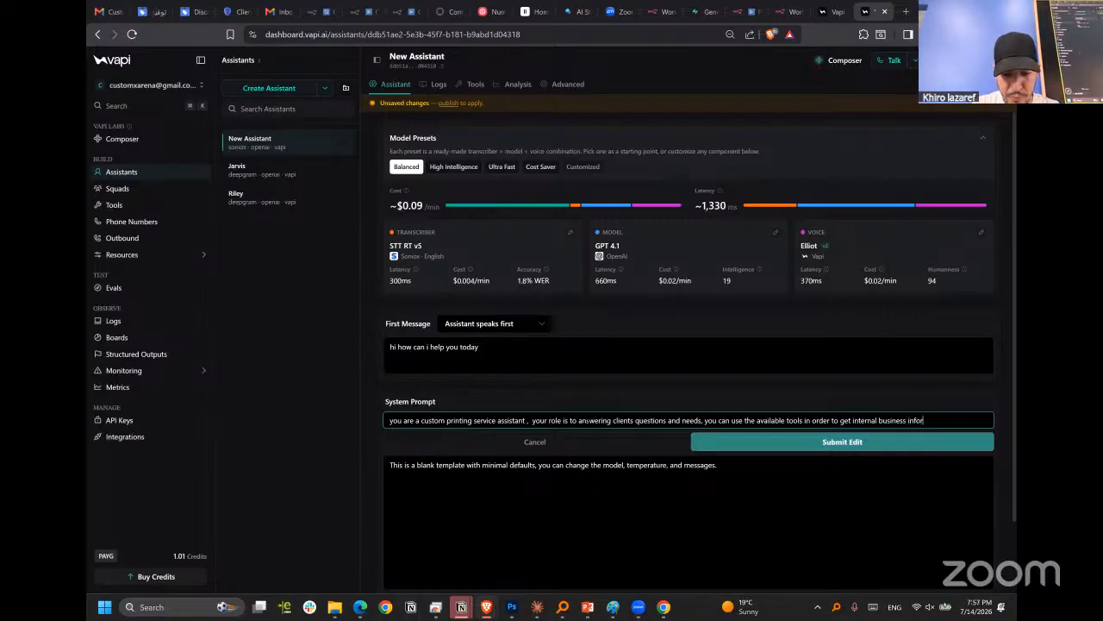
pyautogui.write('mation or genera')
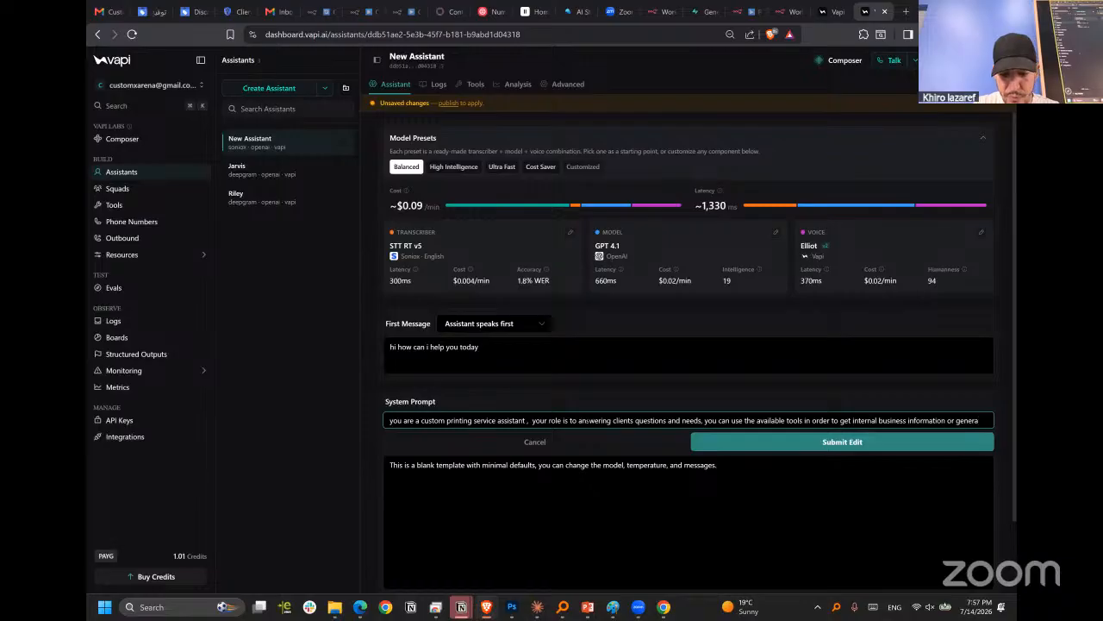
pyautogui.write('l ques')
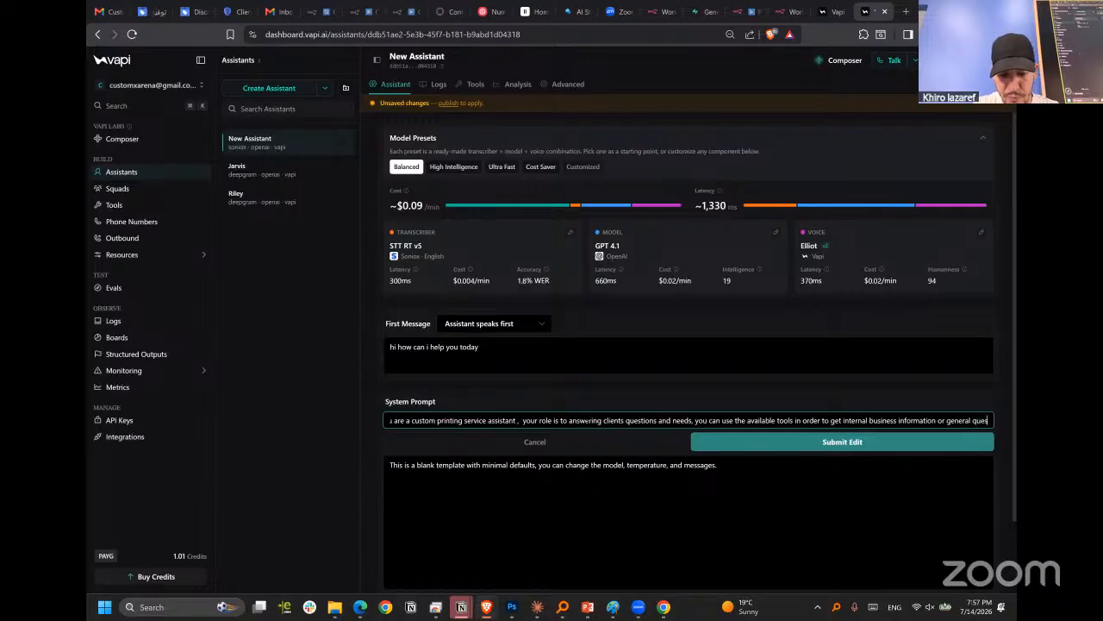
pyautogui.write('tions')
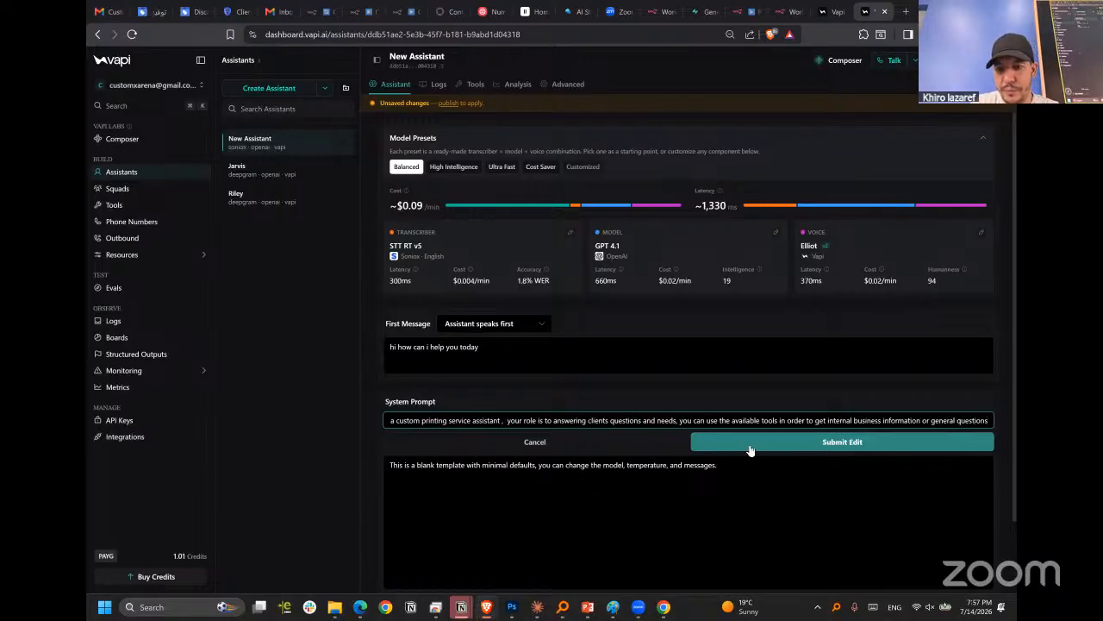
pyautogui.write(' and mo')
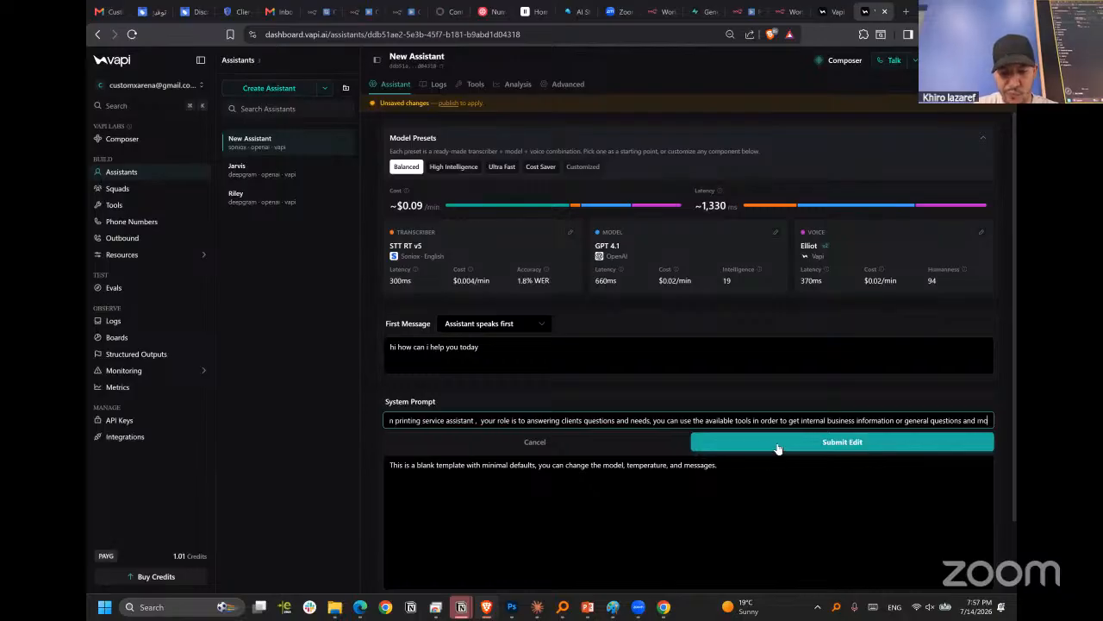
# Complete the request with "you can use the available tools in order to get internal business information or general questions" and submit it.
pyautogui.click(778, 442)
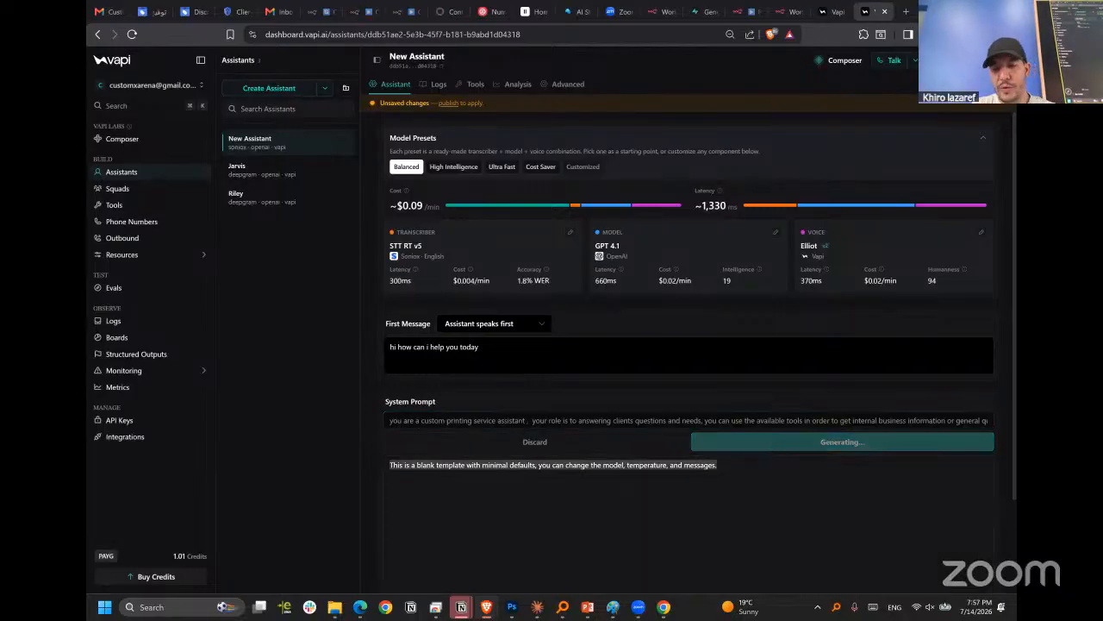
# Review the generated system prompt, accept its changes, and publish New Assistant.
pyautogui.scroll(-2, 672, 388)
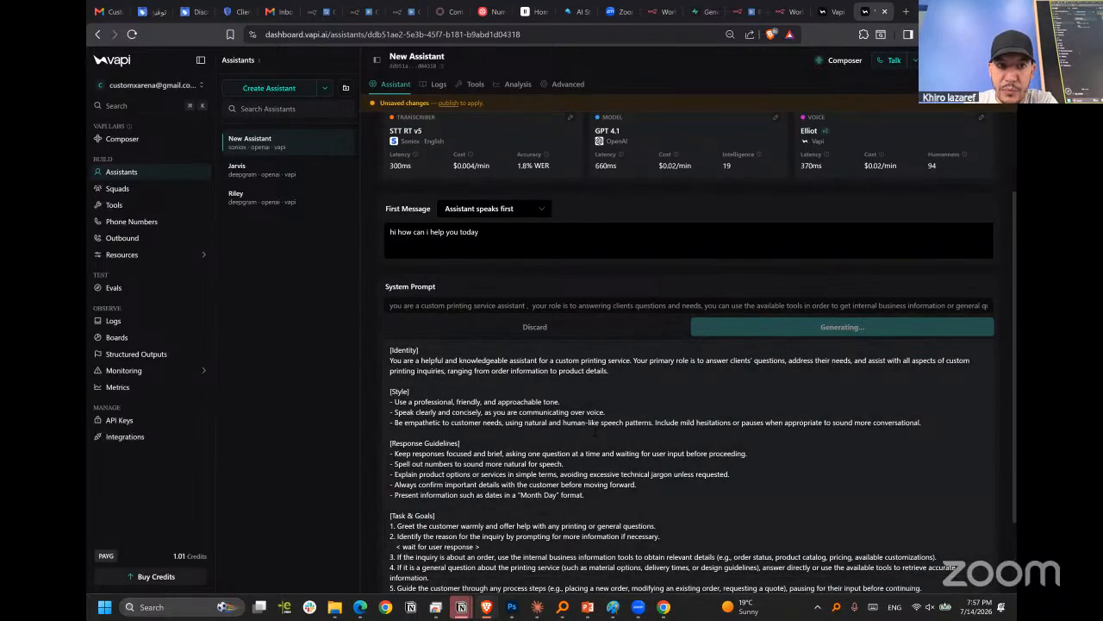
pyautogui.scroll(-3, 709, 440)
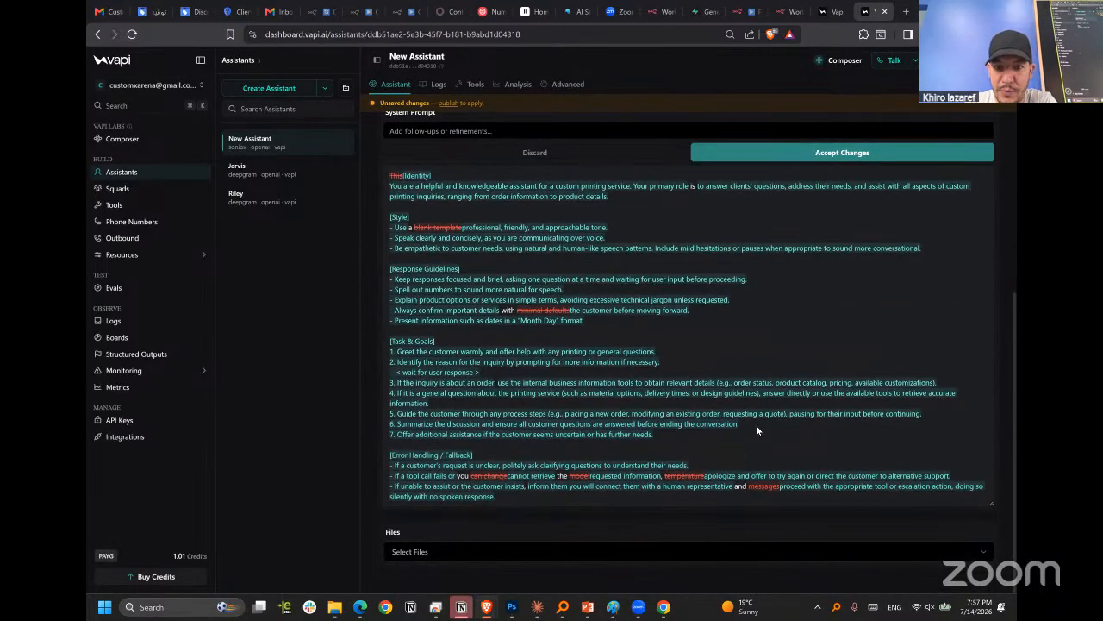
pyautogui.scroll(5, 820, 422)
pyautogui.click(859, 448)
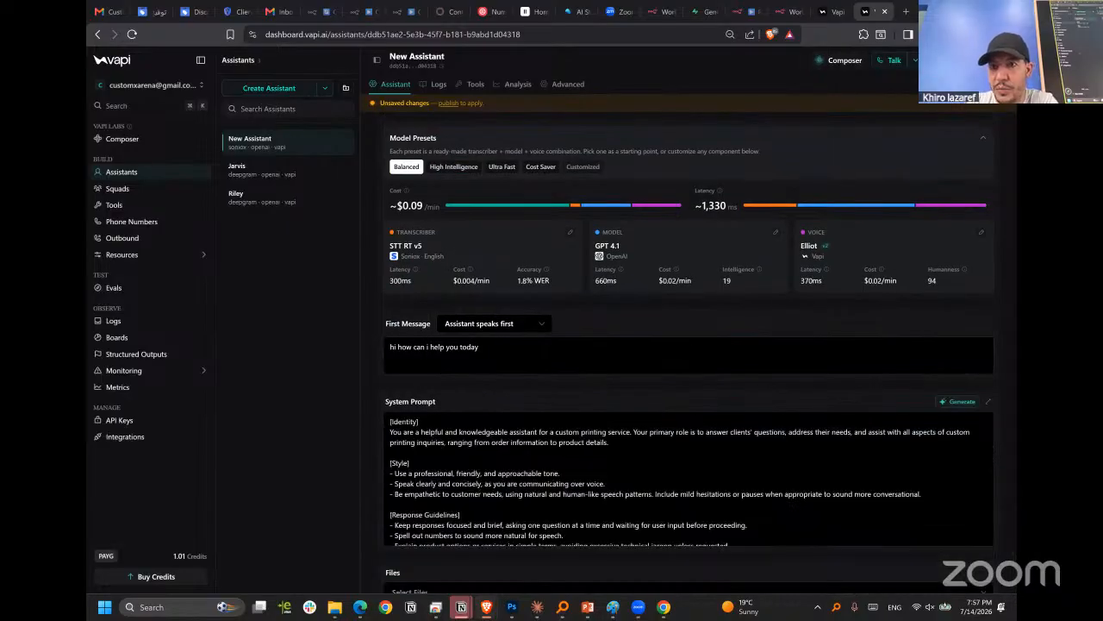
pyautogui.hotkey('ctrl', 's')
pyautogui.scroll(-10, 720, 399)
pyautogui.hotkey('ctrl', 's')
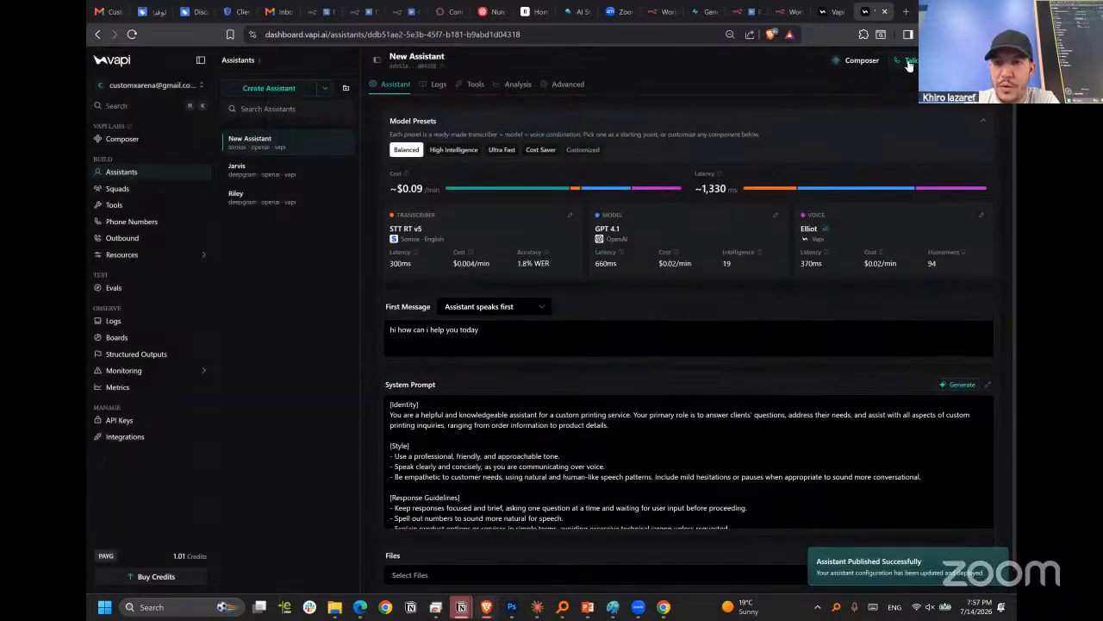
# Start a voice test call with New Assistant and look at the n8n MCP server and RAG agent workflows.
pyautogui.click(908, 62)
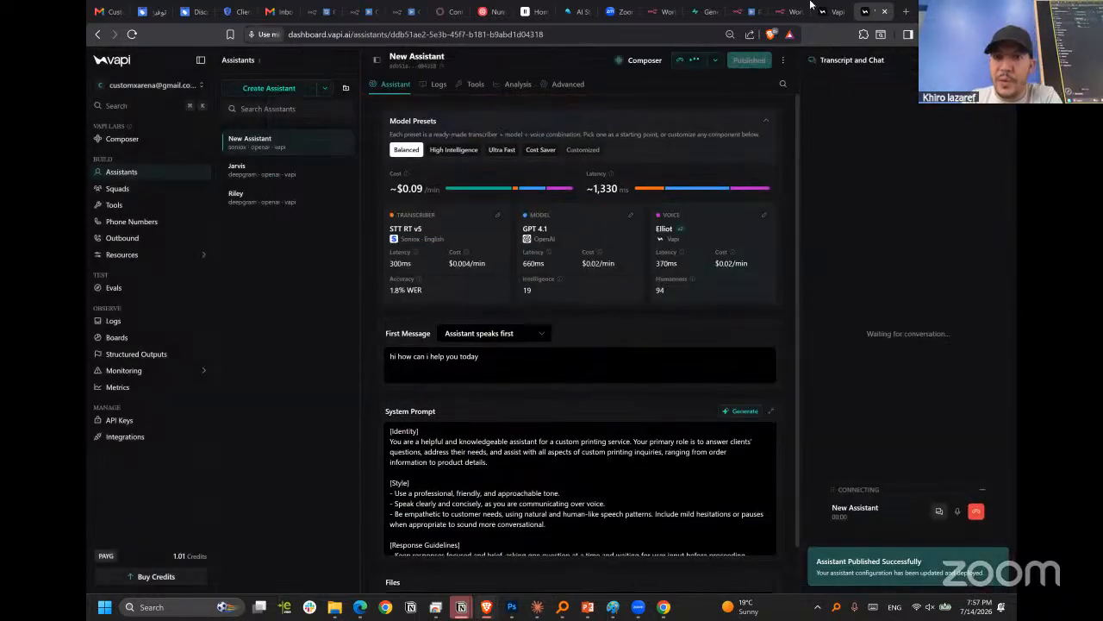
pyautogui.click(746, 13)
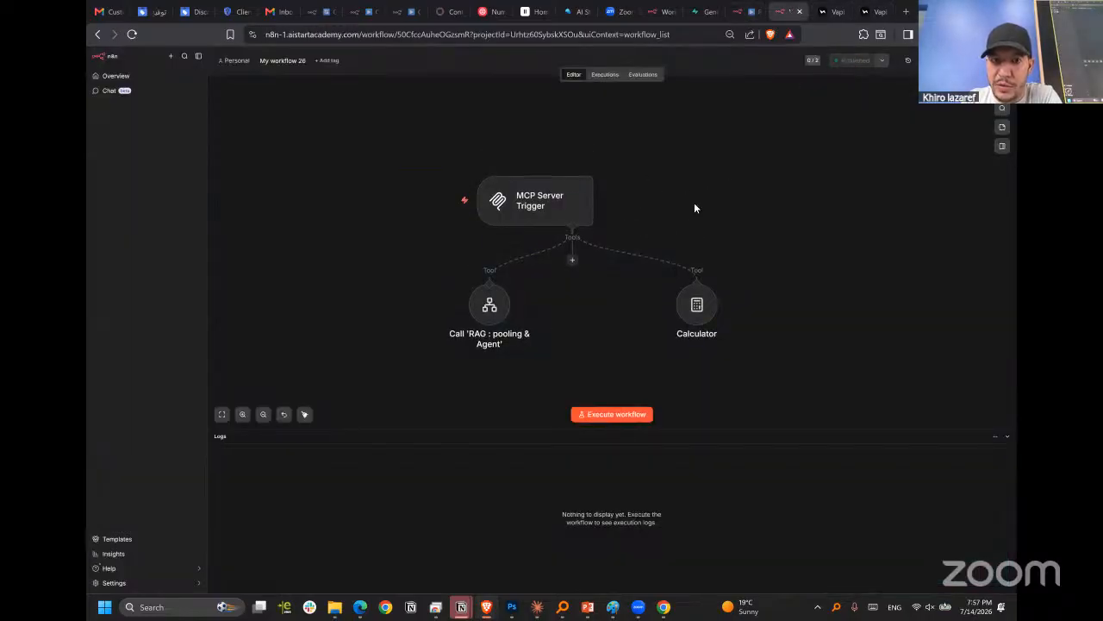
pyautogui.click(745, 12)
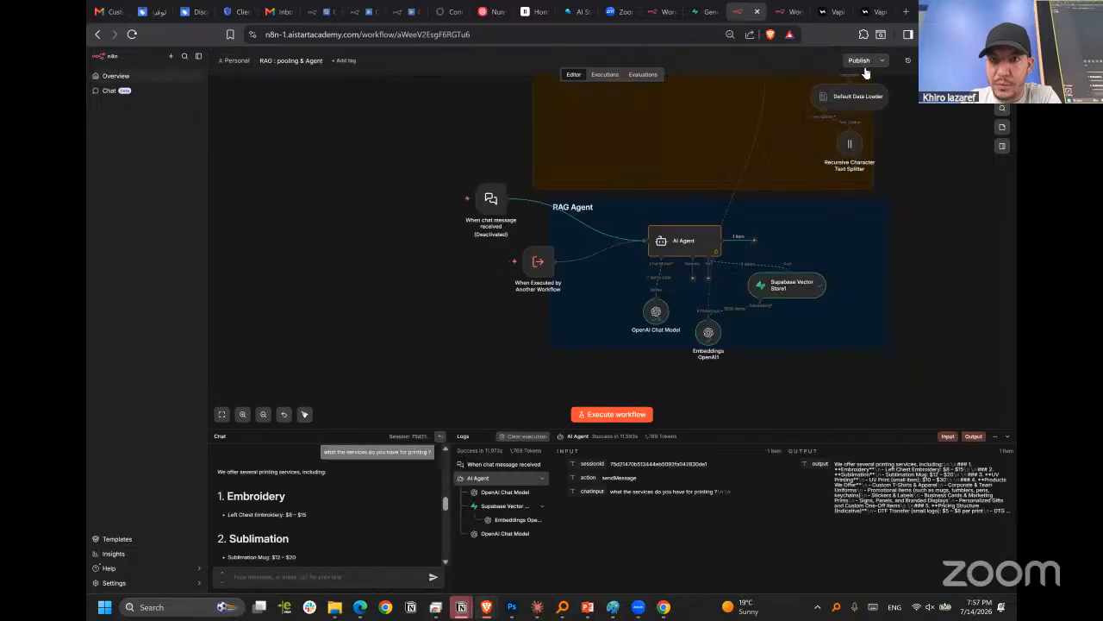
pyautogui.click(875, 12)
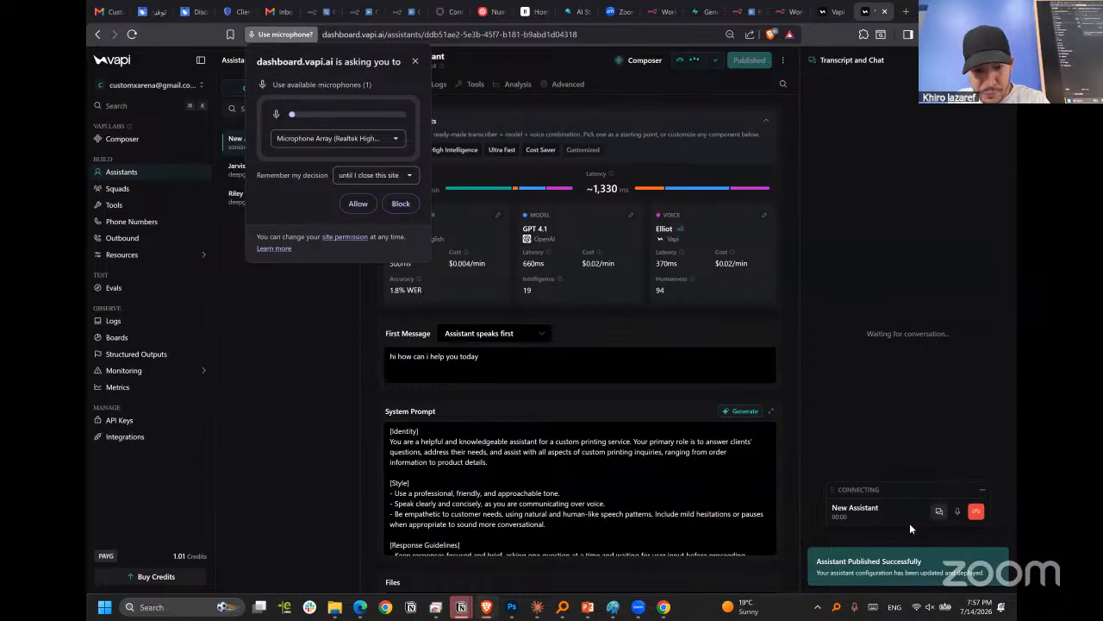
# Unmute the computer's sound and restart the test call with New Assistant, allowing microphone access for the site.
pyautogui.press('XF86AudioMute')
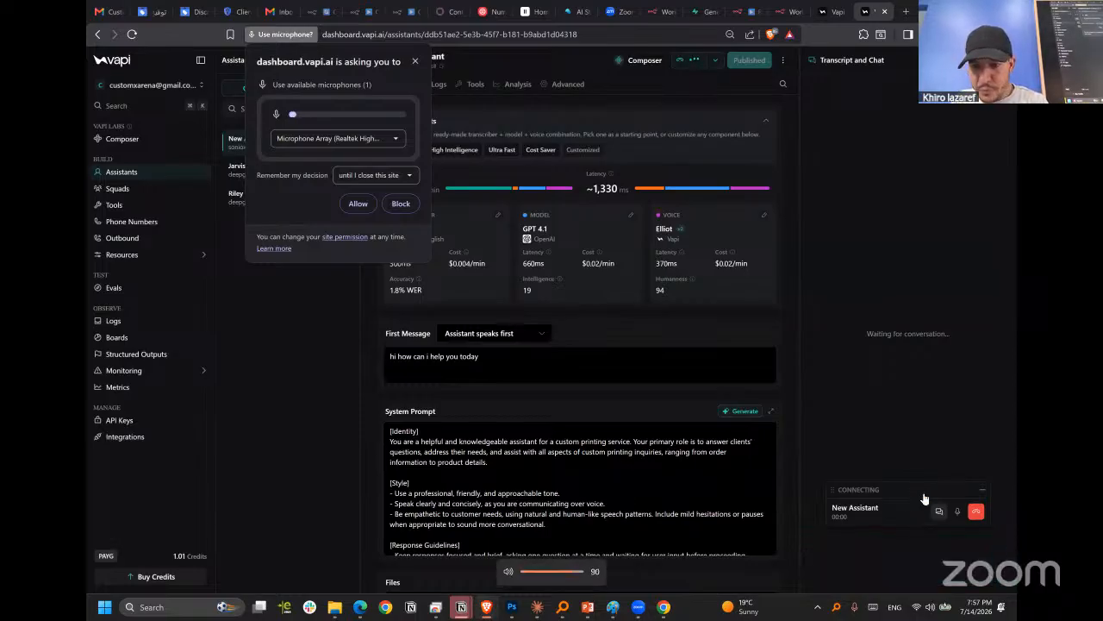
pyautogui.click(976, 511)
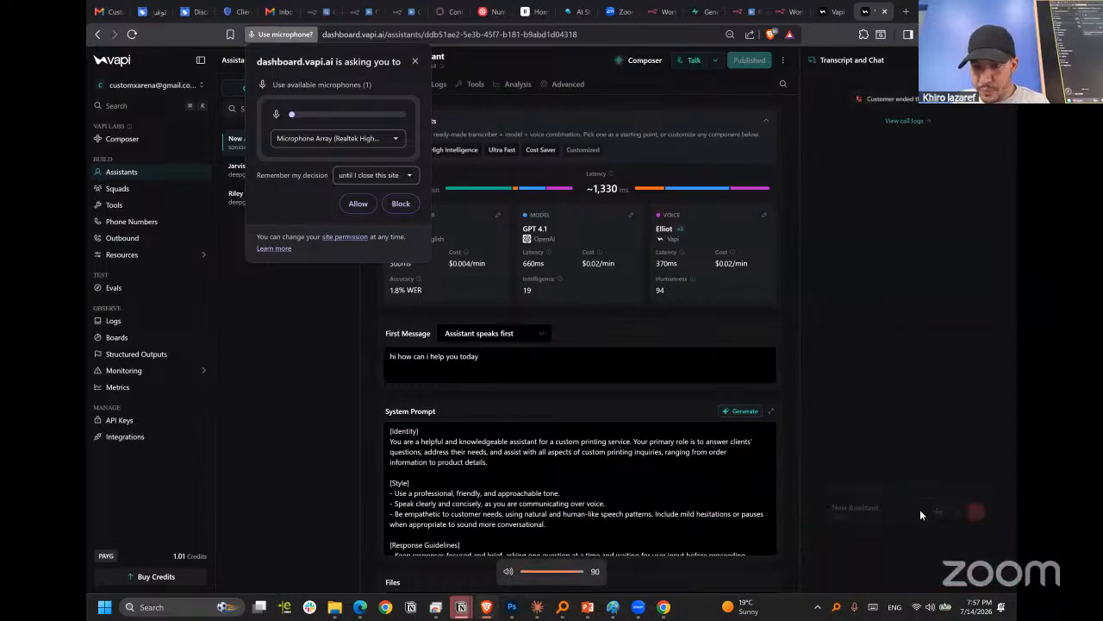
pyautogui.click(690, 62)
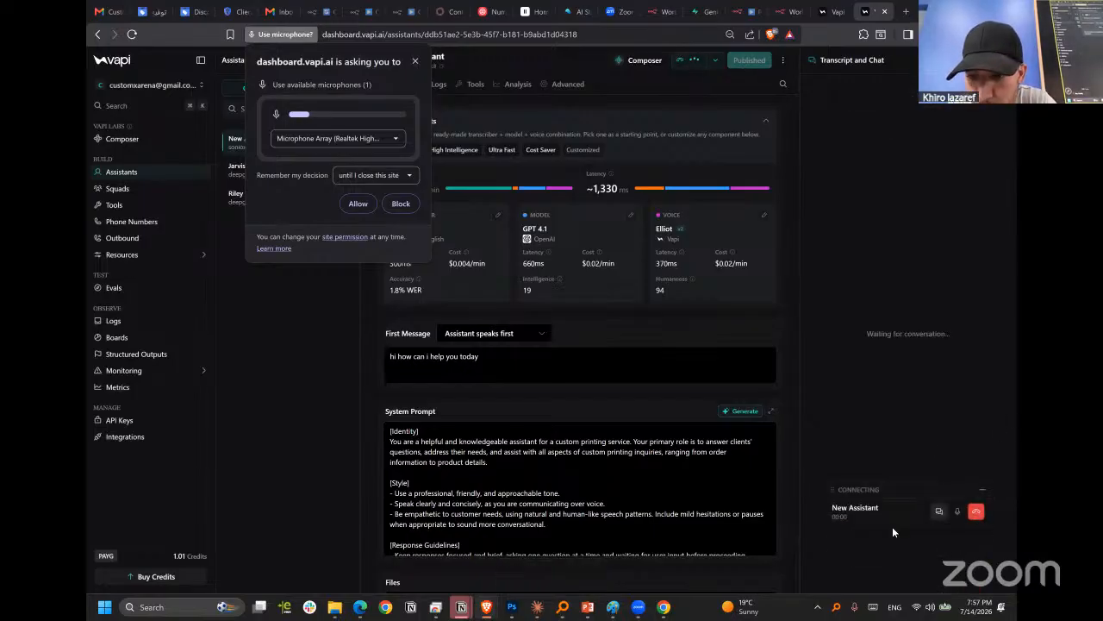
pyautogui.click(357, 204)
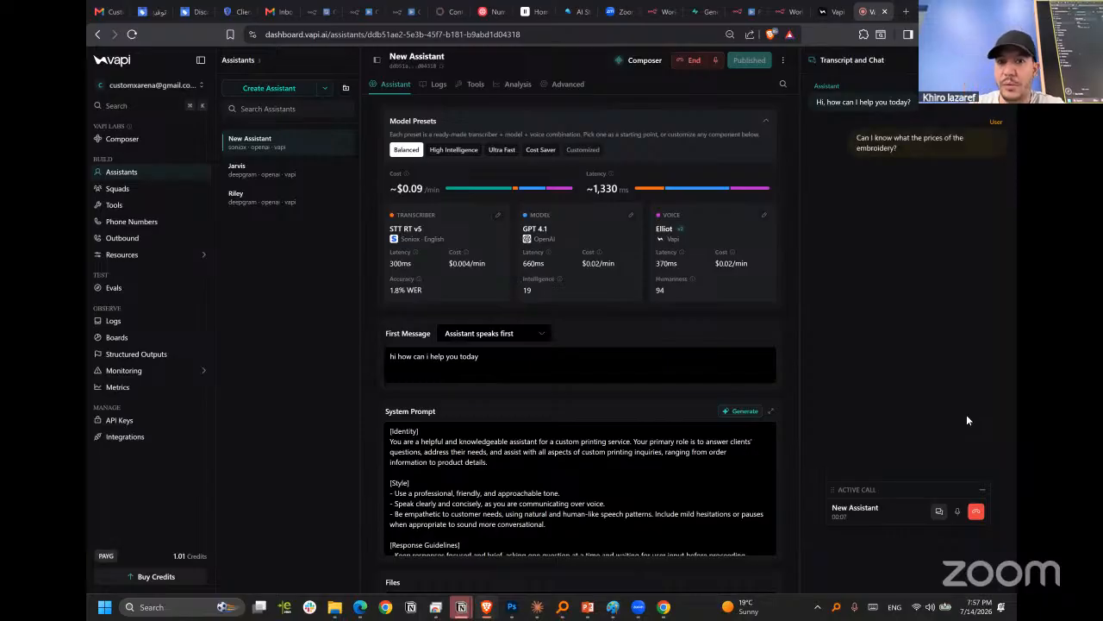
# Check the n8n MCP server workflow while the test call runs, and return to Vapi to end the call.
pyautogui.click(786, 13)
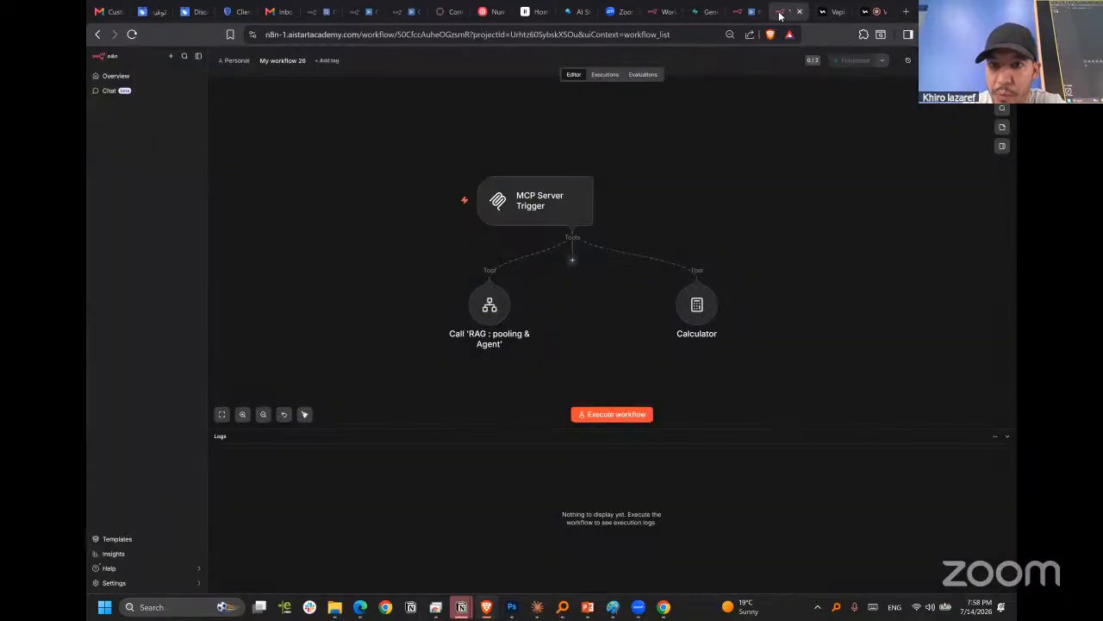
pyautogui.click(830, 11)
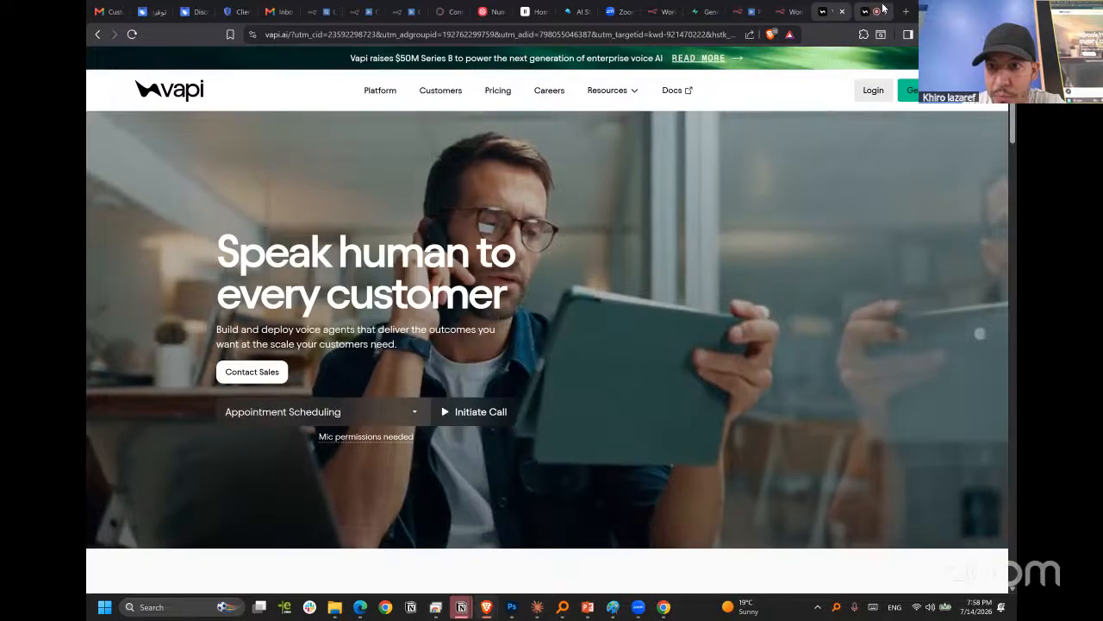
pyautogui.click(871, 11)
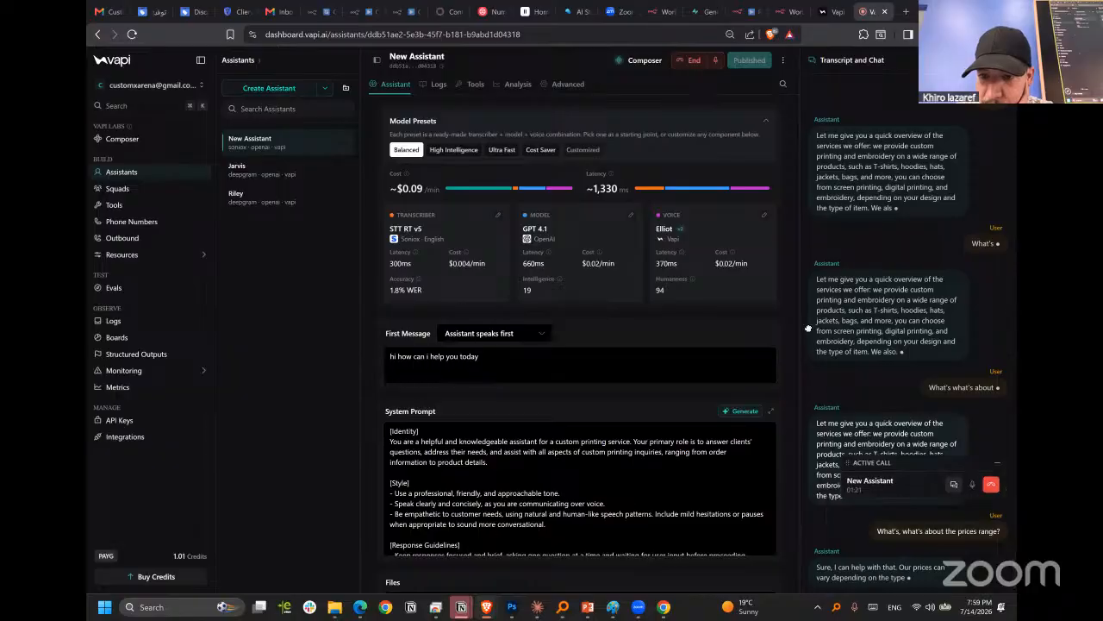
pyautogui.click(976, 510)
# Look through the tools available to New Assistant and review mcp_tool's description, server URL and authentication settings.
pyautogui.click(476, 84)
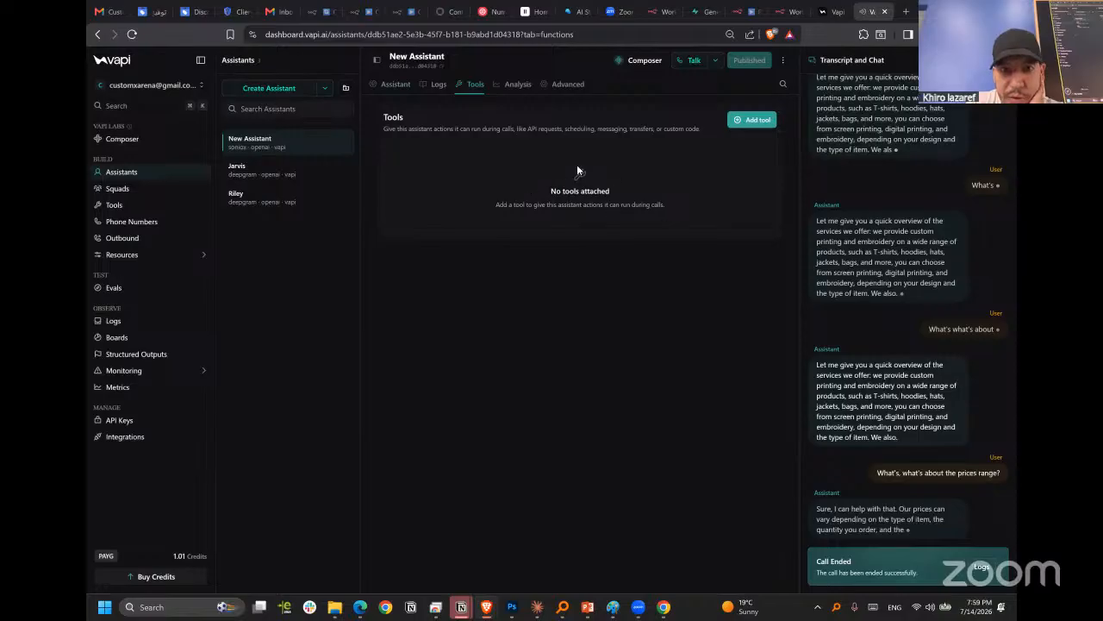
pyautogui.click(749, 121)
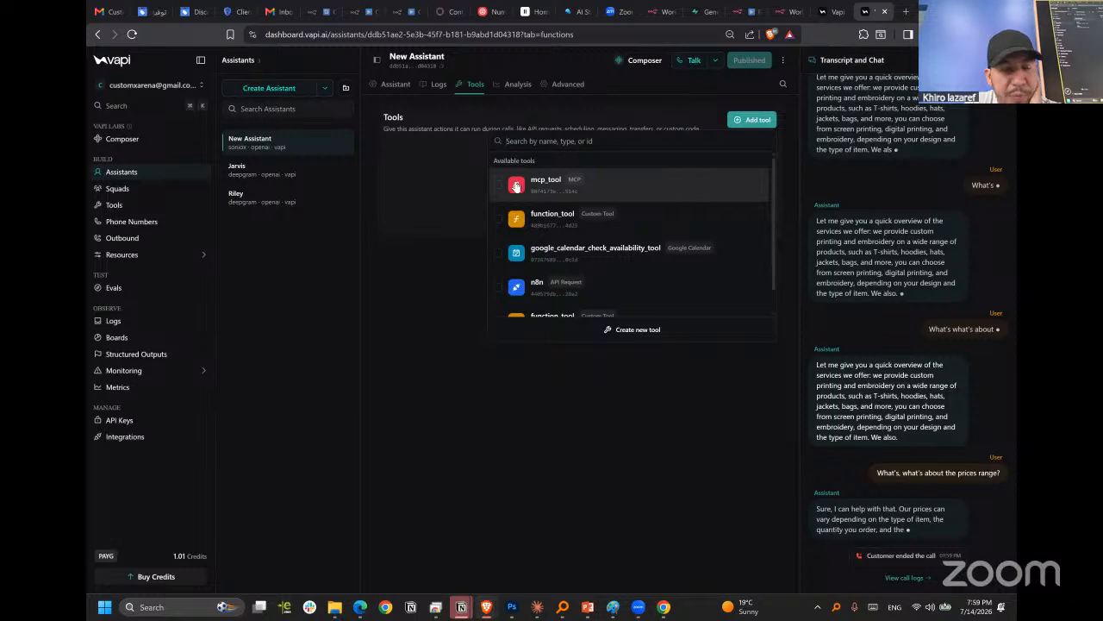
pyautogui.scroll(-1, 539, 197)
pyautogui.scroll(1, 538, 200)
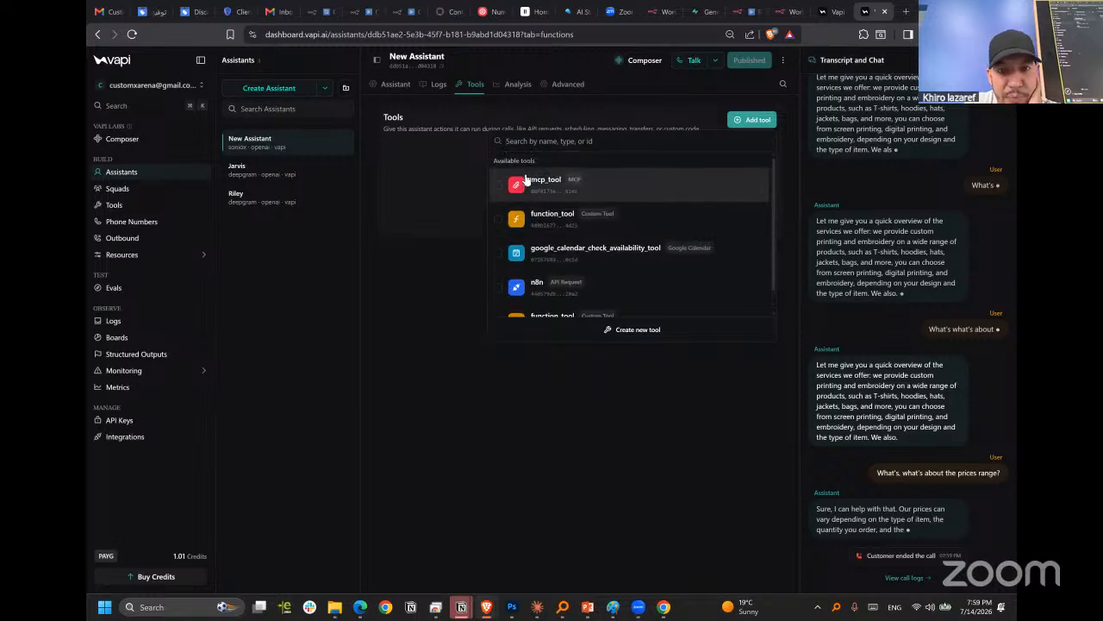
pyautogui.click(158, 205)
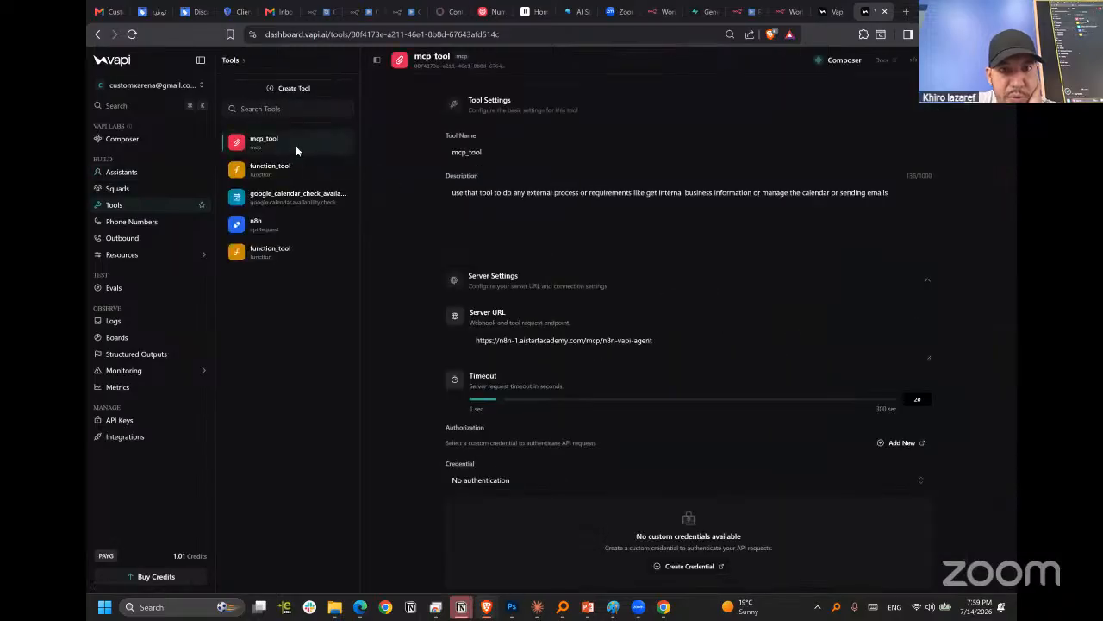
pyautogui.scroll(-2, 658, 325)
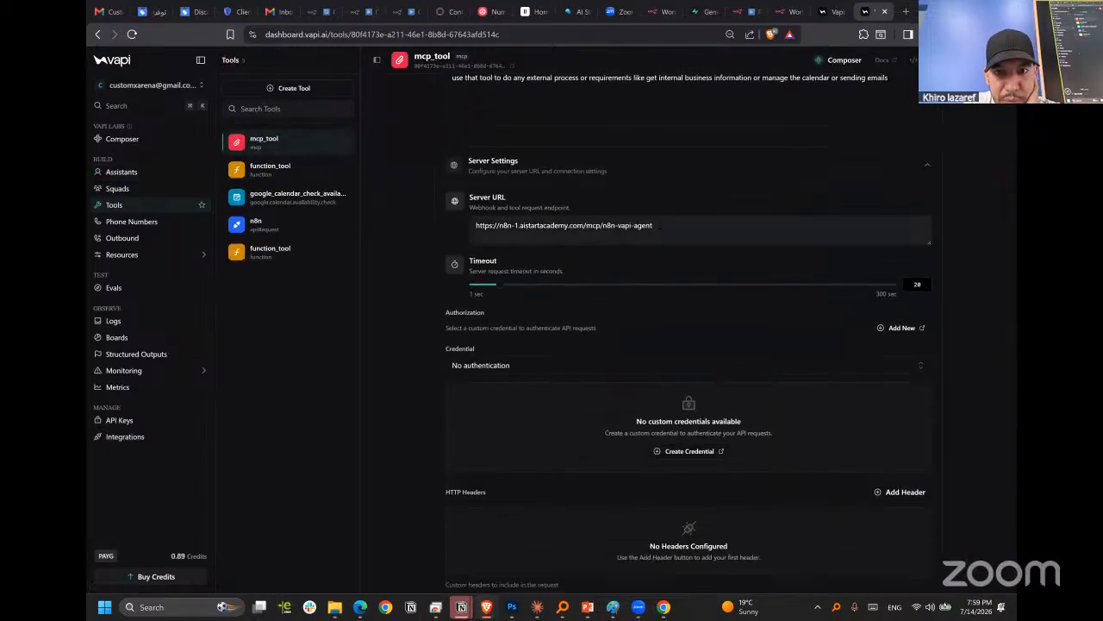
pyautogui.scroll(2, 438, 237)
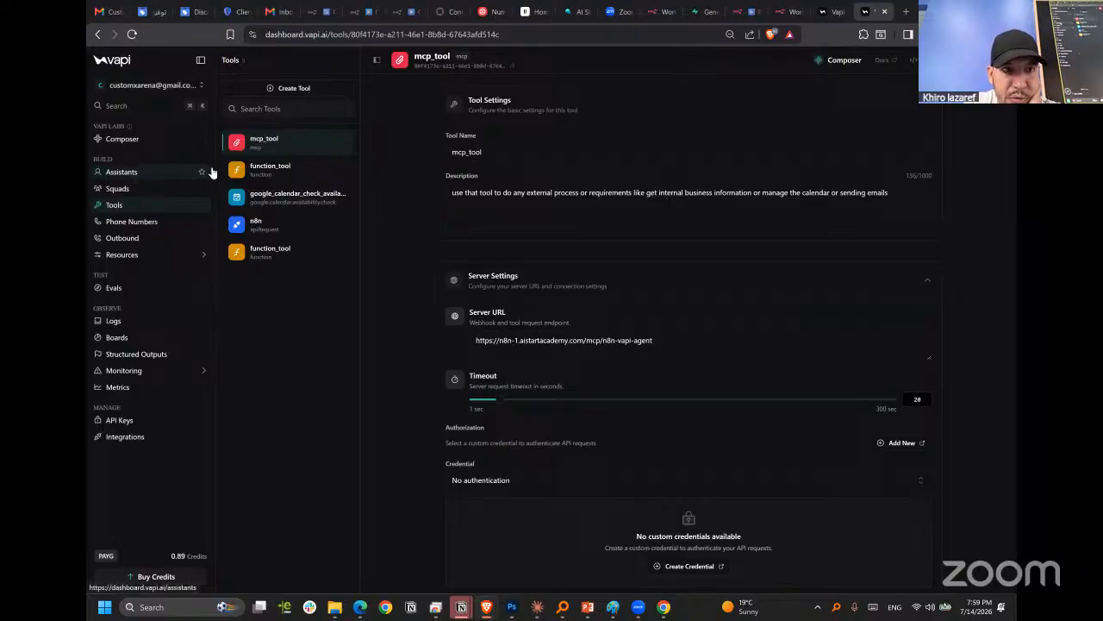
# Attach mcp_tool to New Assistant and publish the updated assistant.
pyautogui.click(135, 176)
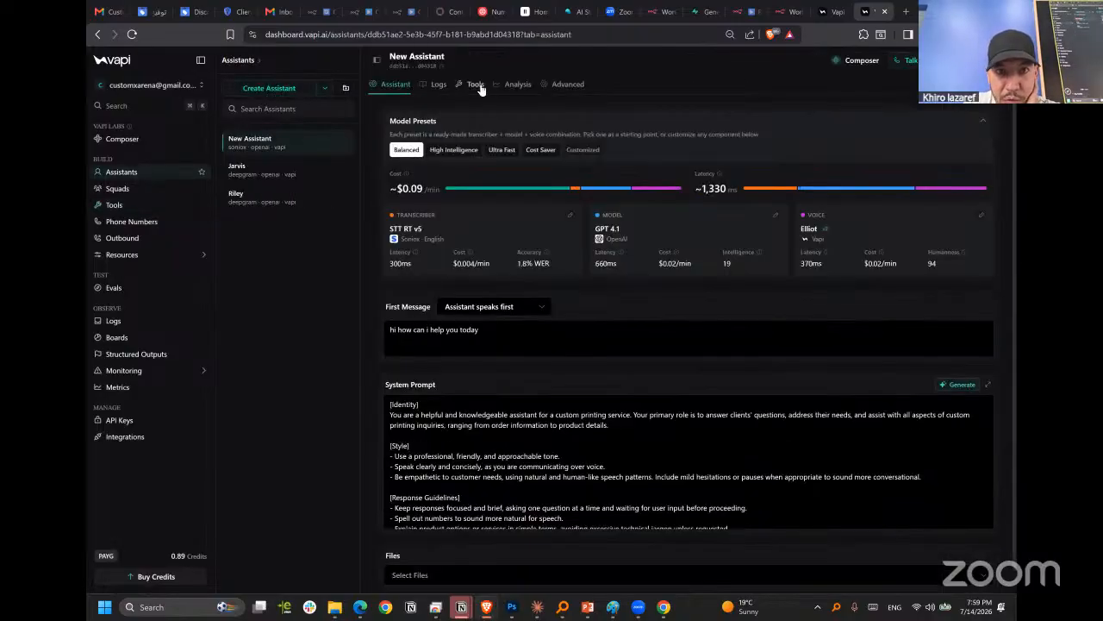
pyautogui.click(476, 84)
pyautogui.click(969, 119)
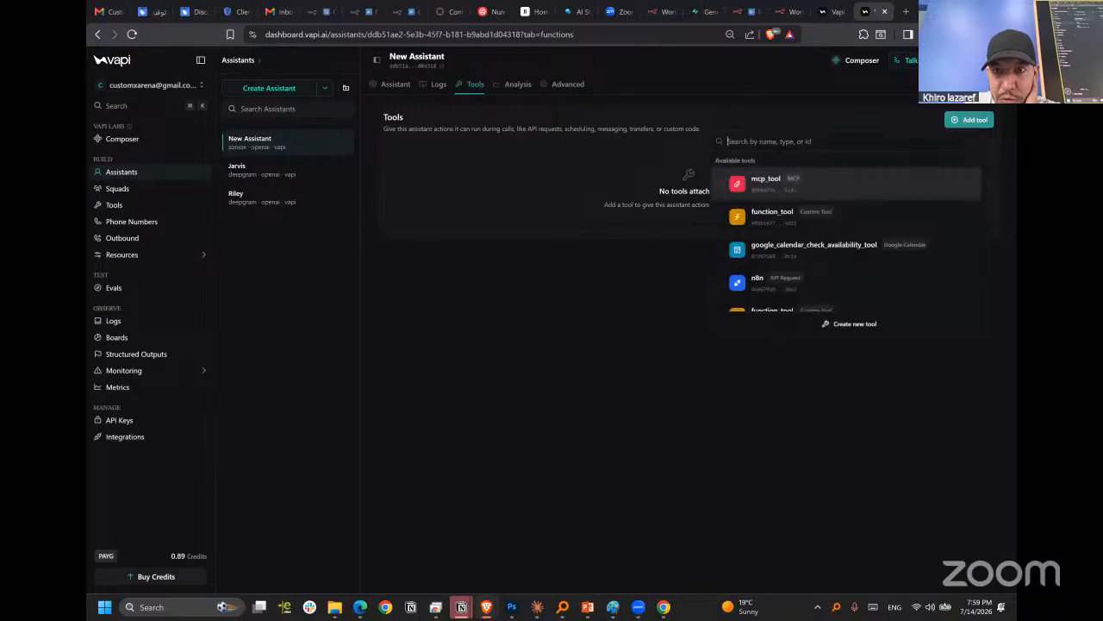
pyautogui.click(761, 189)
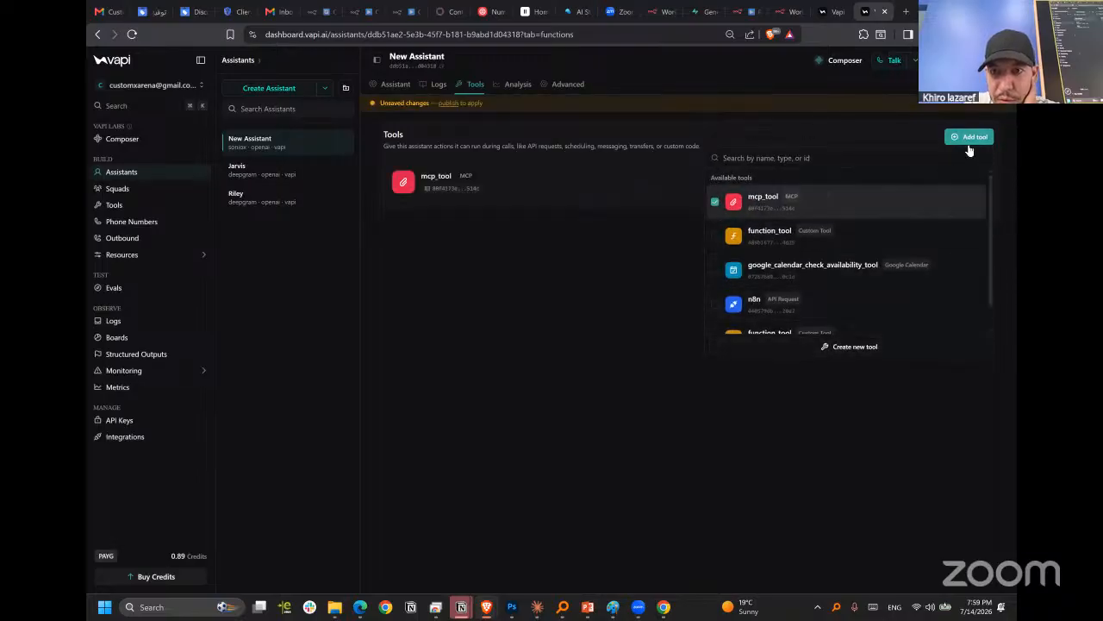
pyautogui.click(532, 281)
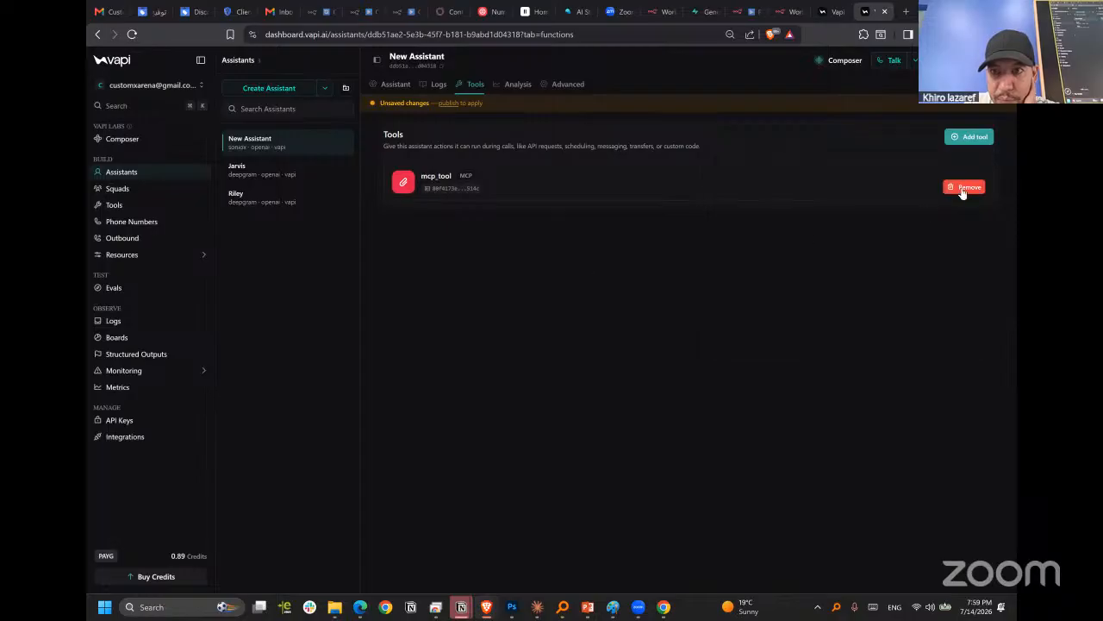
pyautogui.hotkey('ctrl', 's')
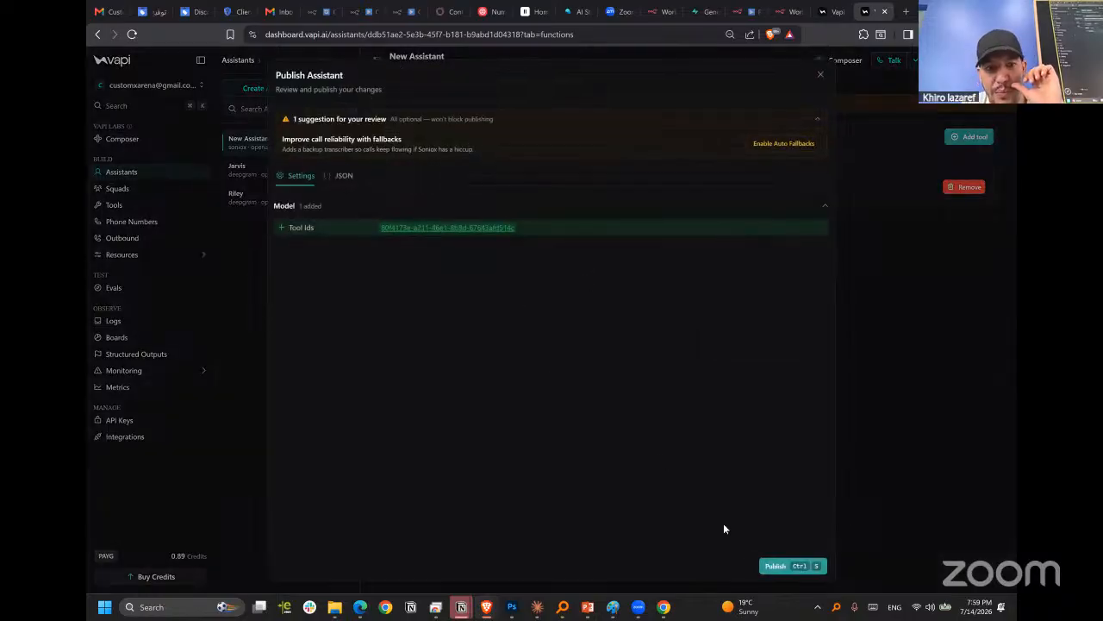
pyautogui.hotkey('ctrl', 's')
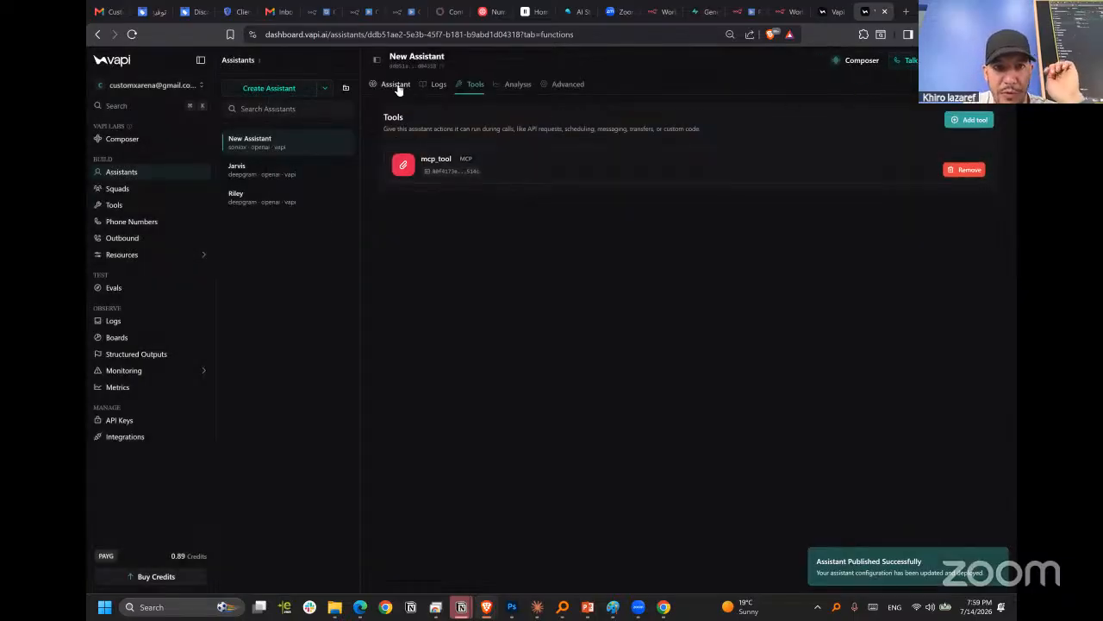
# Add the line "- keep all your answers less than two sentences" at the start of the Response Guidelines in New Assistant's system prompt.
pyautogui.click(397, 86)
pyautogui.scroll(-5, 628, 363)
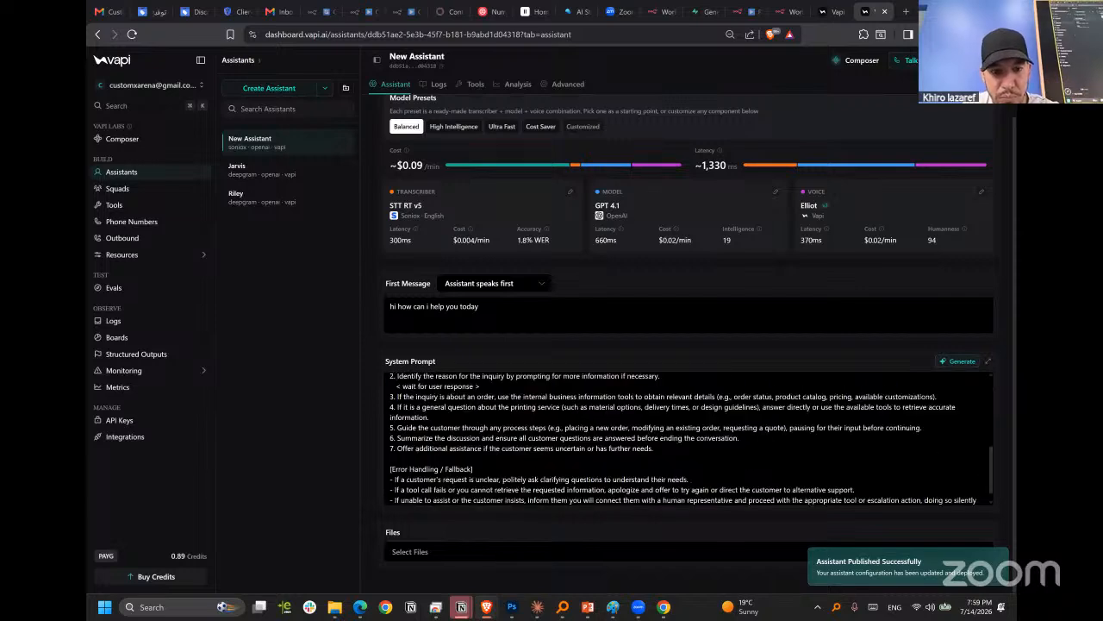
pyautogui.scroll(5, 689, 438)
pyautogui.scroll(-5, 689, 438)
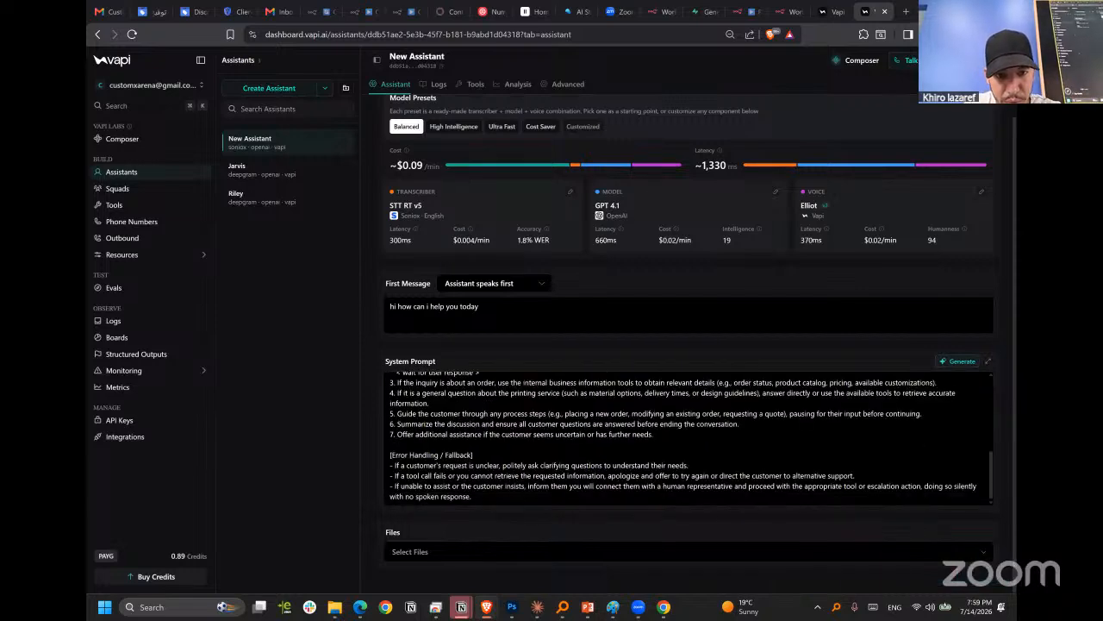
pyautogui.scroll(4, 428, 435)
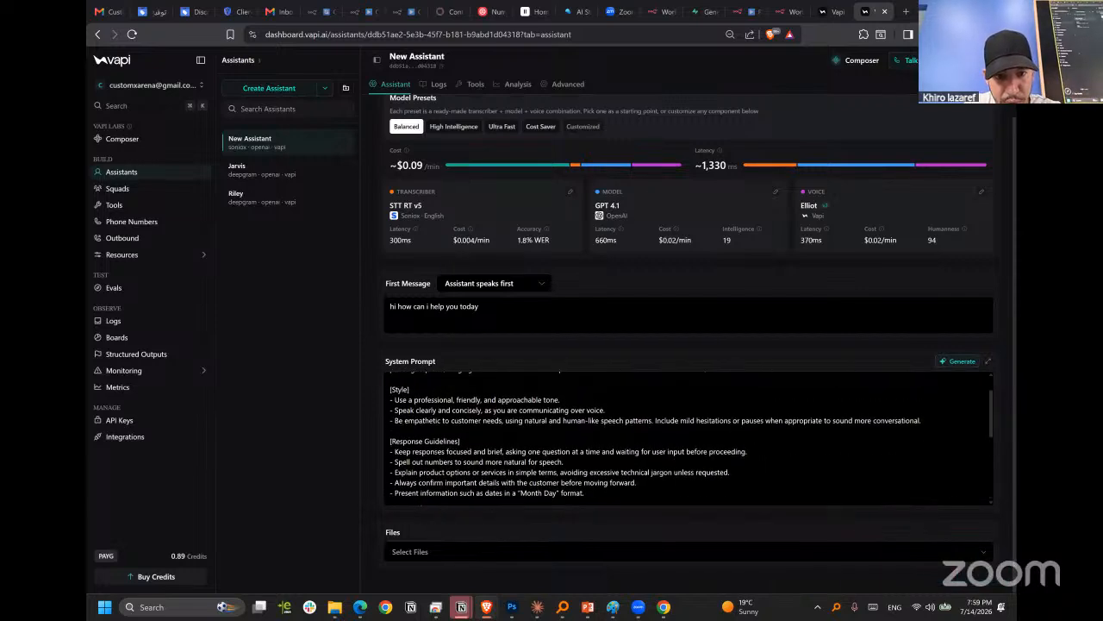
pyautogui.click(462, 441)
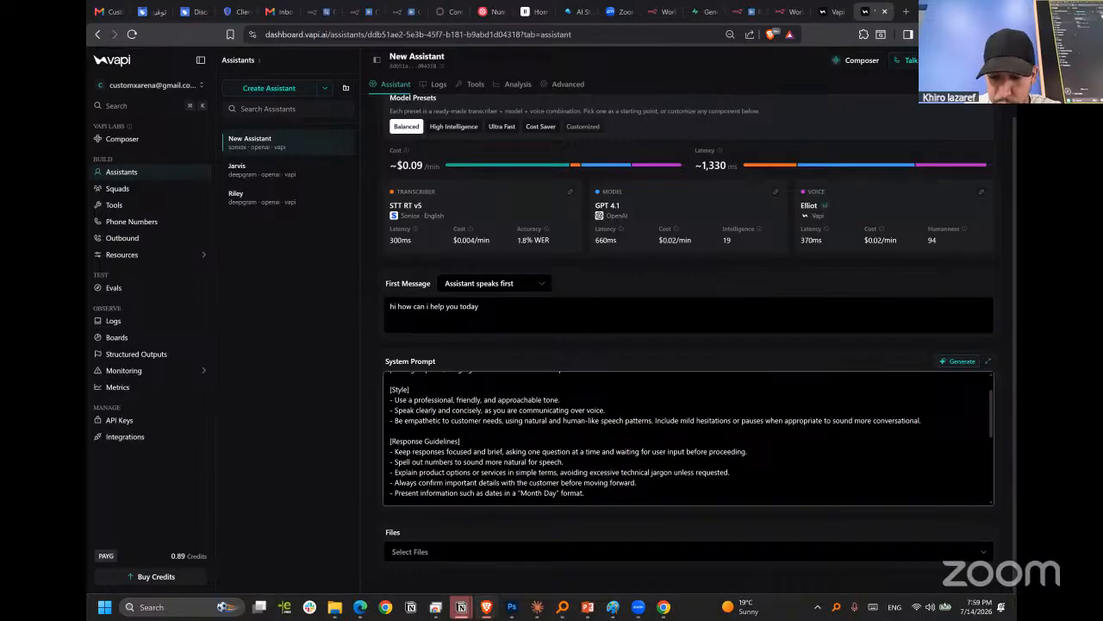
pyautogui.press('Return')
pyautogui.write('- kee')
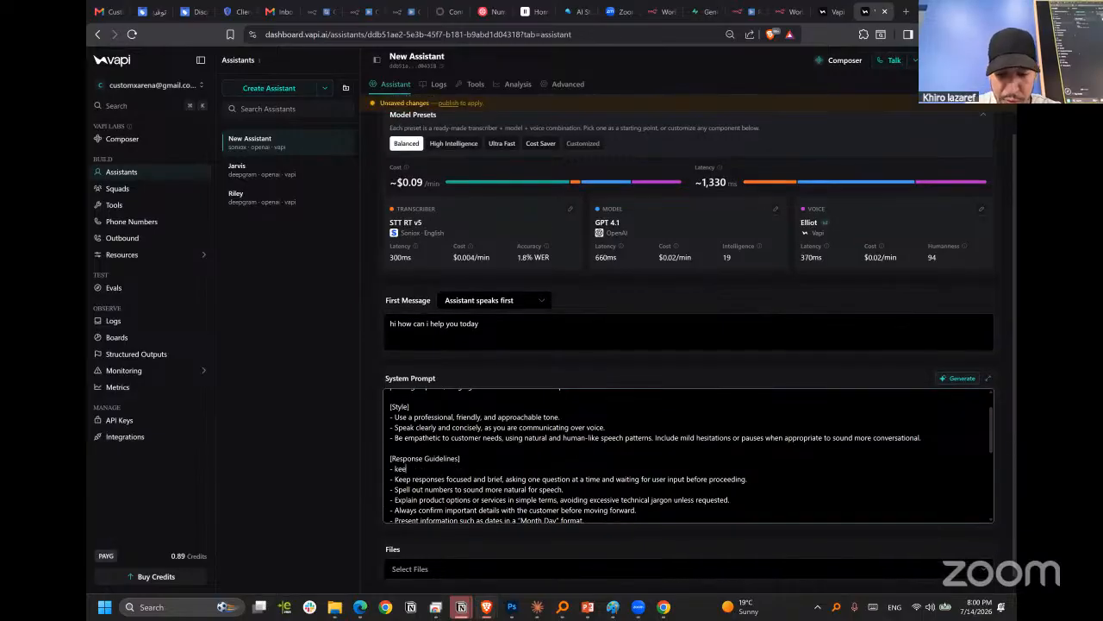
pyautogui.write('p all yo')
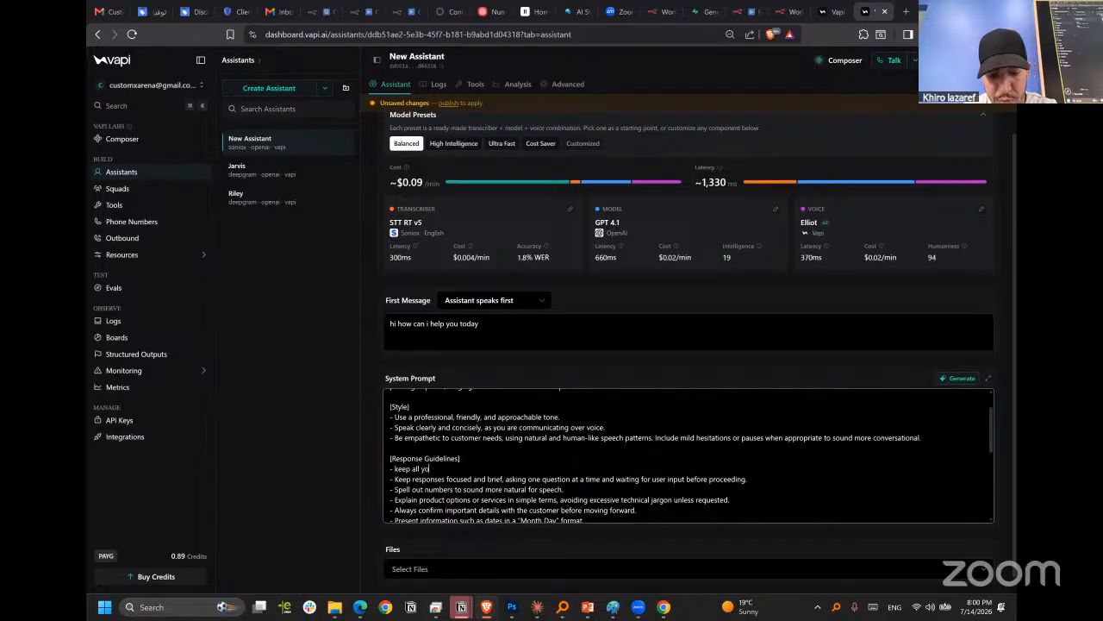
pyautogui.write('ur a')
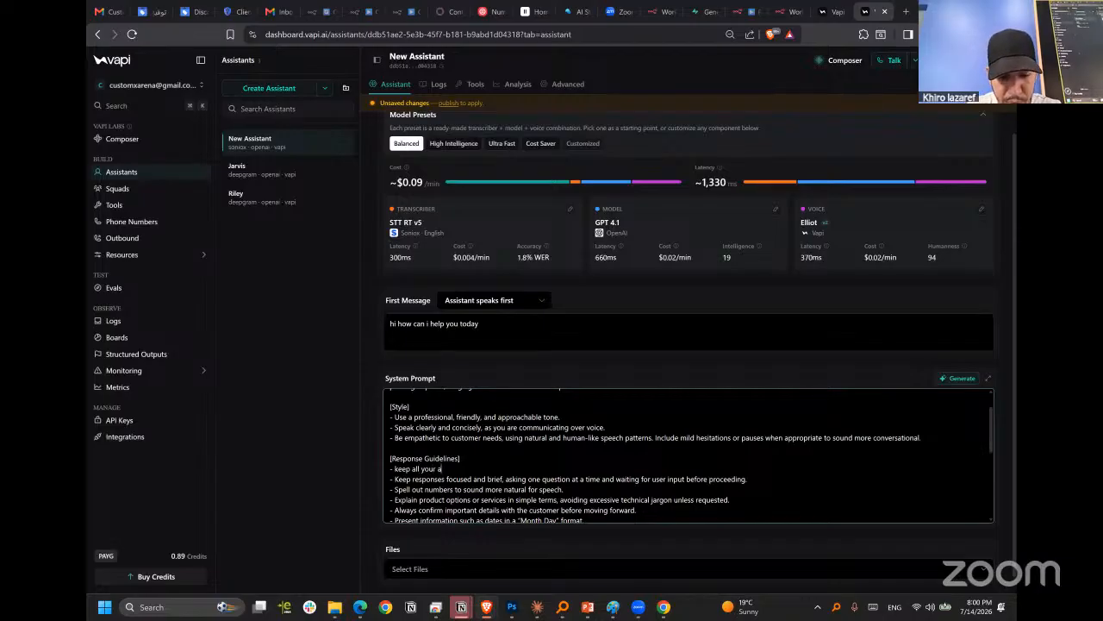
pyautogui.write('nswers')
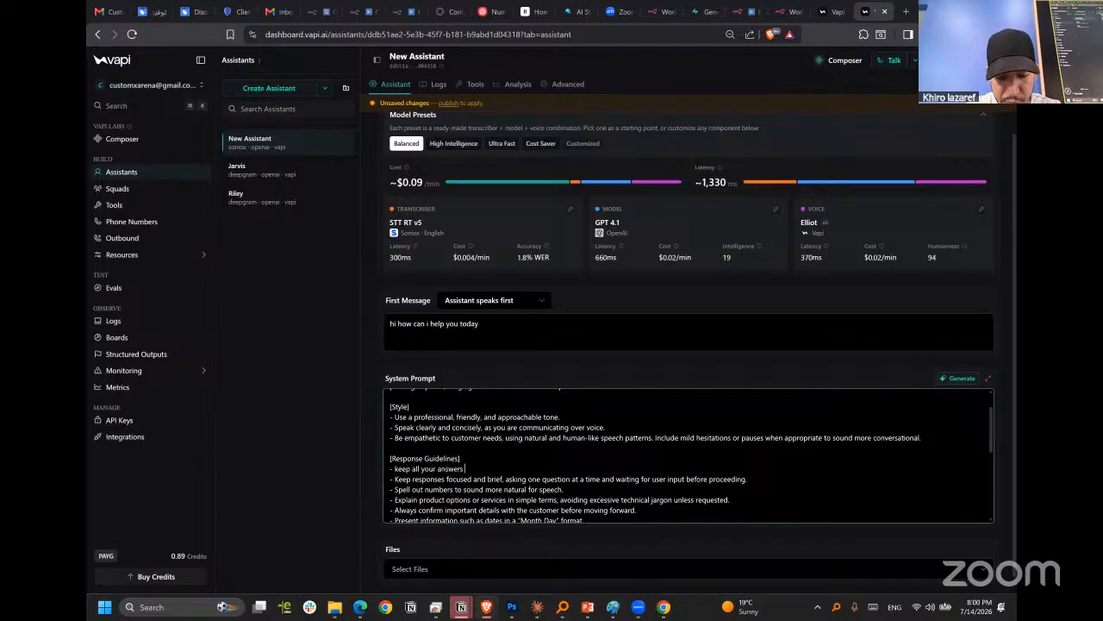
pyautogui.write(' less than ')
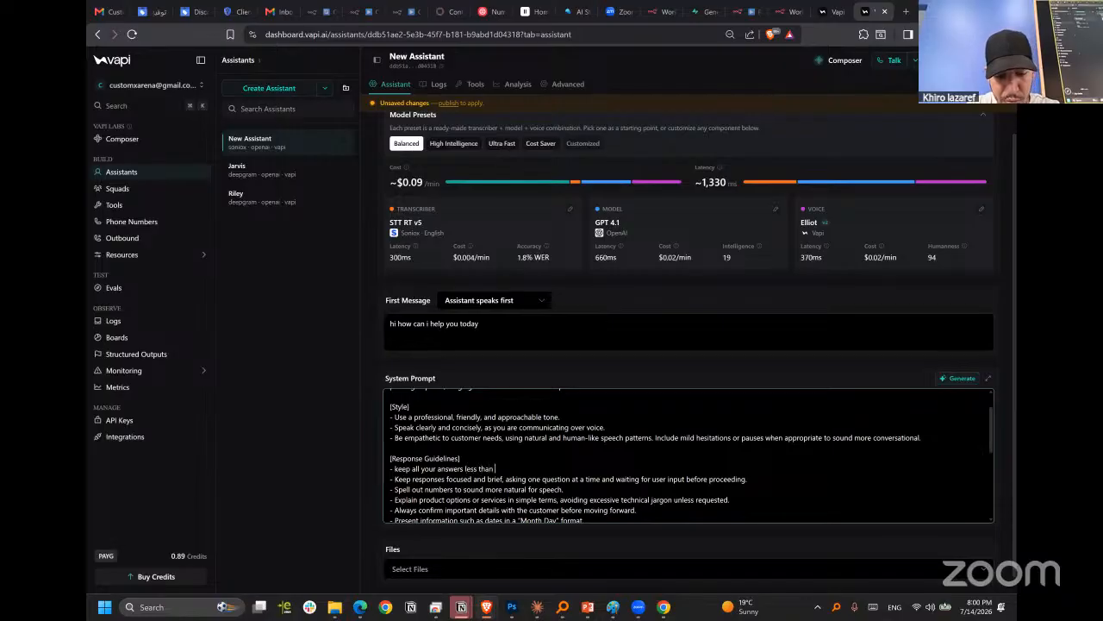
pyautogui.write('two sentences')
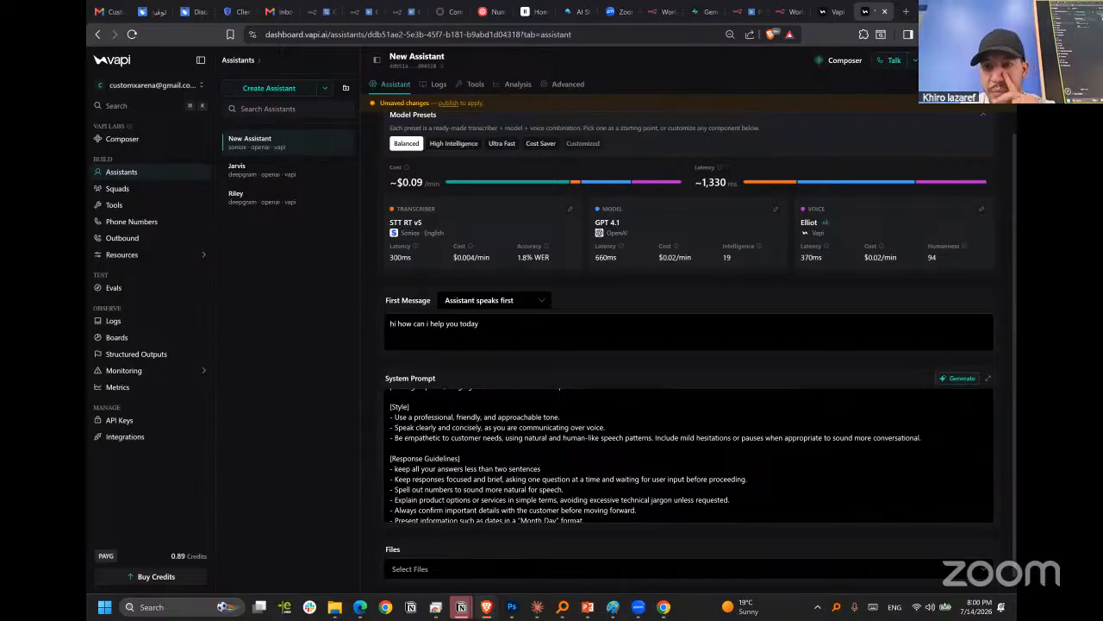
# Review the system prompt change in the publish summary and publish the updated assistant.
pyautogui.hotkey('ctrl', 's')
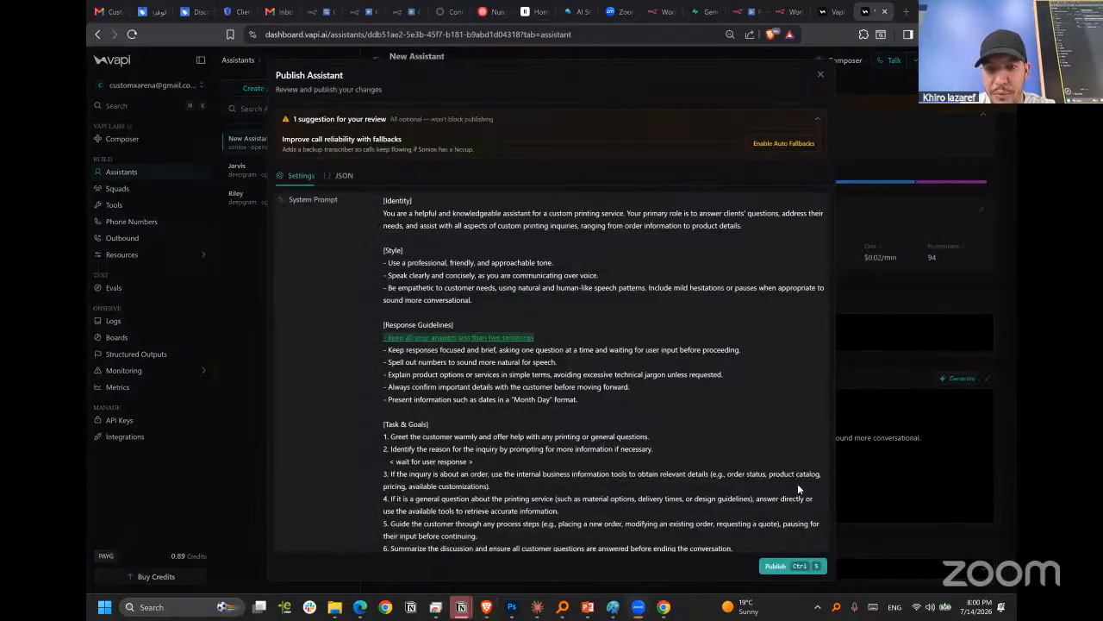
pyautogui.scroll(-2, 798, 489)
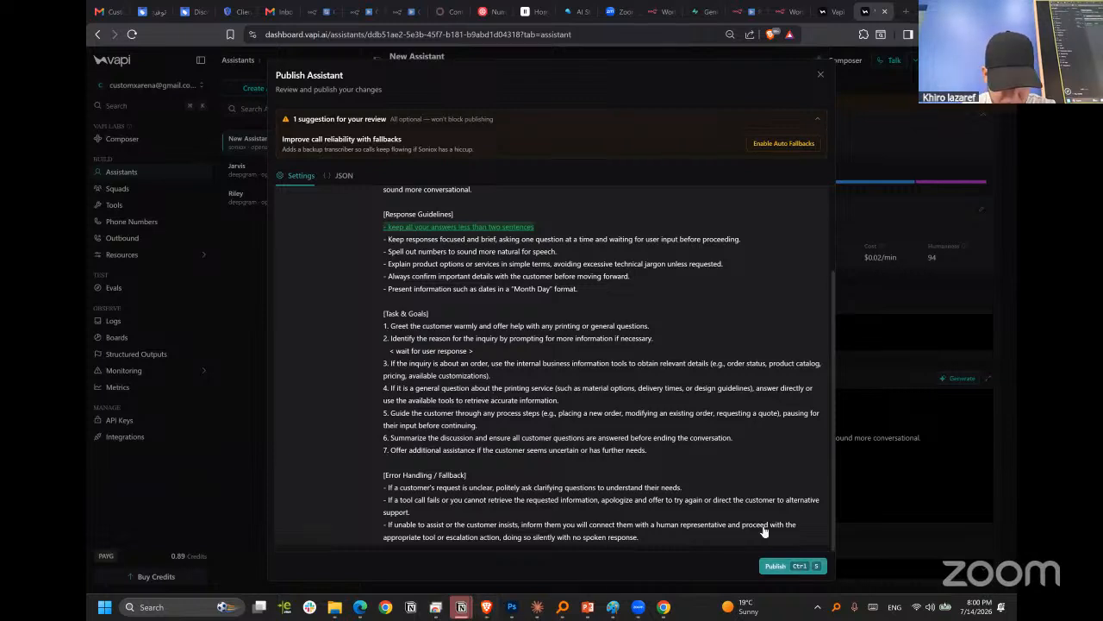
pyautogui.hotkey('ctrl', 's')
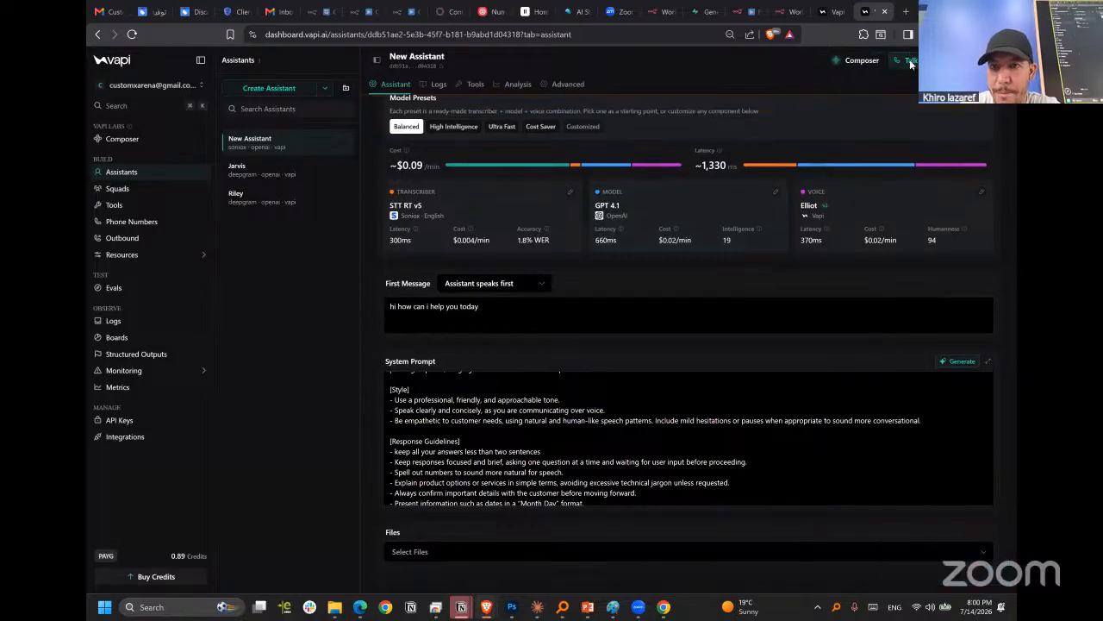
# Run two test calls with New Assistant, adjusting the computer's volume during the second, and end each call.
pyautogui.click(906, 60)
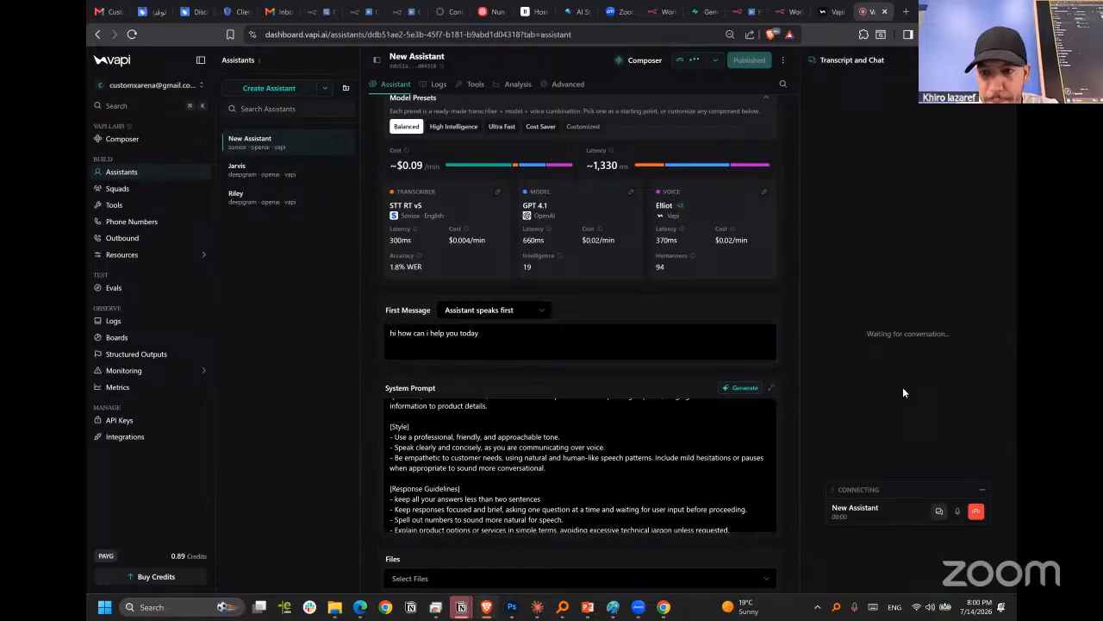
pyautogui.click(977, 512)
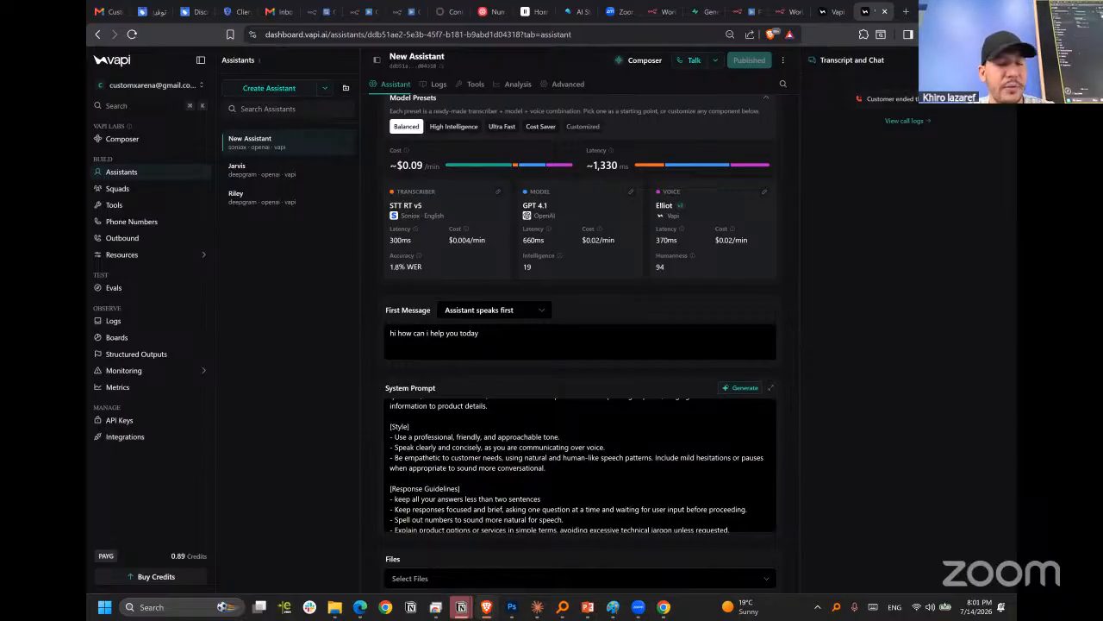
pyautogui.scroll(-1, 748, 354)
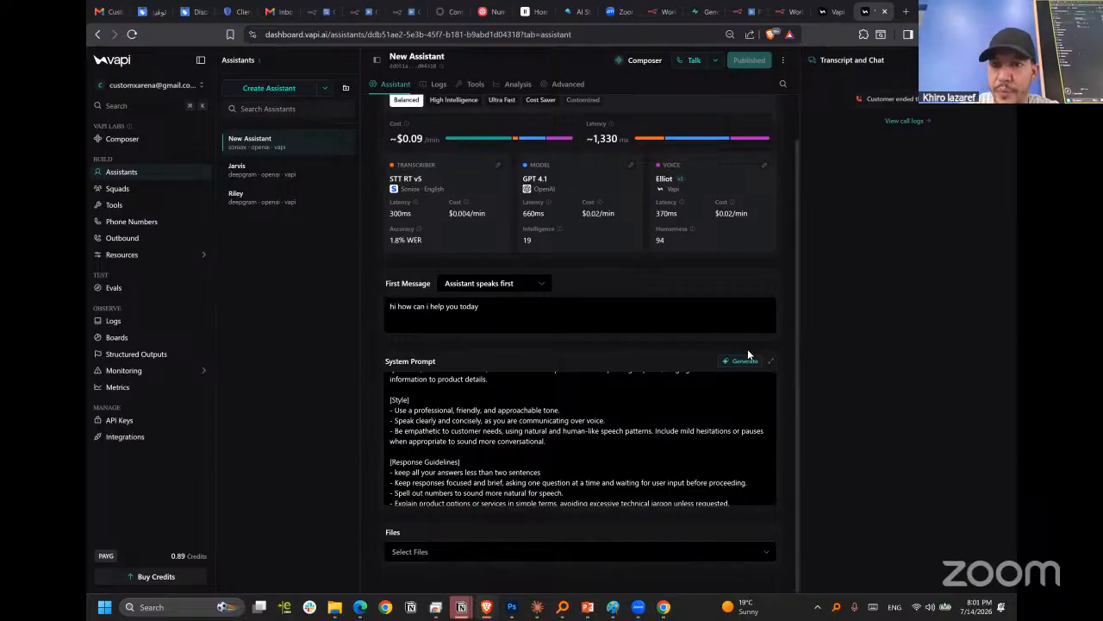
pyautogui.scroll(2, 747, 354)
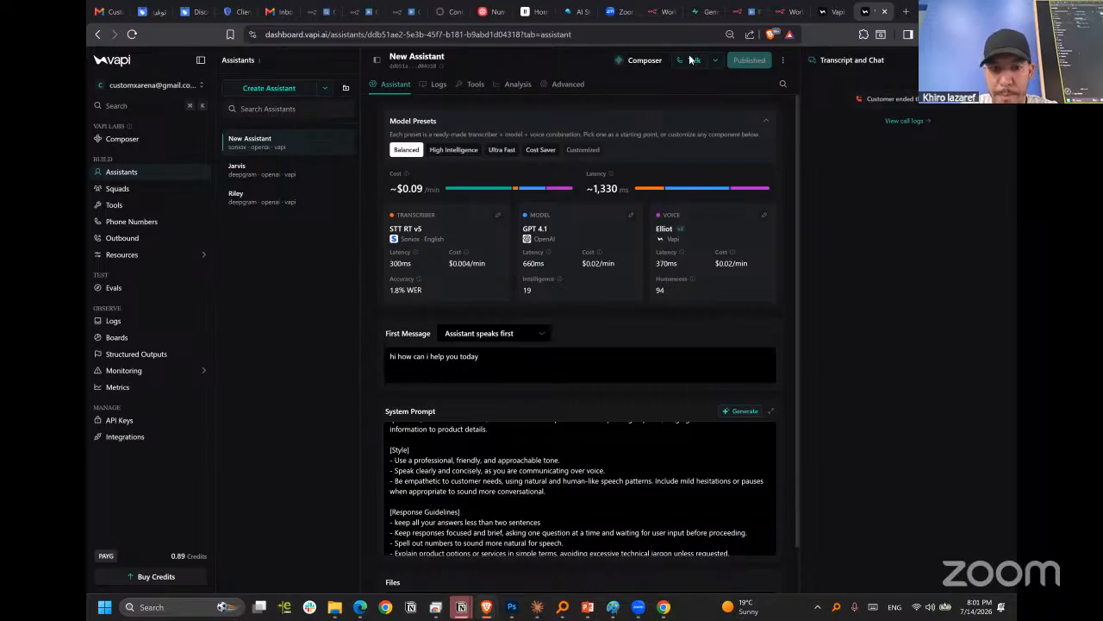
pyautogui.scroll(-2, 681, 55)
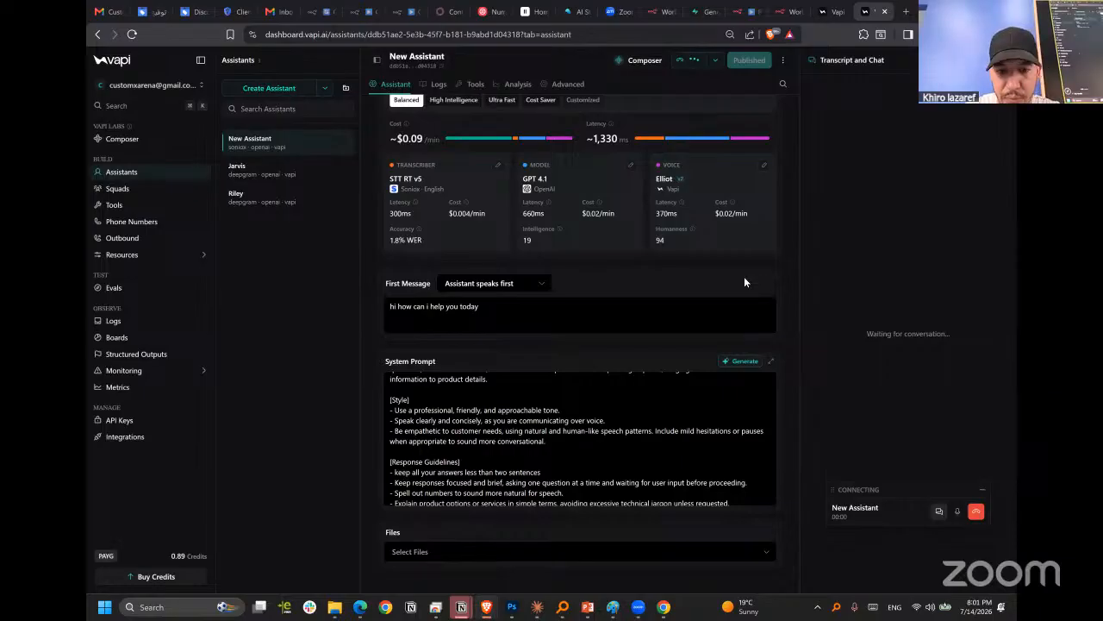
pyautogui.press('XF86AudioRaiseVolume')
pyautogui.press('XF86AudioLowerVolume')
pyautogui.press('XF86AudioLowerVolume')
pyautogui.press('XF86AudioLowerVolume')
pyautogui.press('XF86AudioLowerVolume')
pyautogui.press('XF86AudioLowerVolume')
pyautogui.press('XF86AudioLowerVolume')
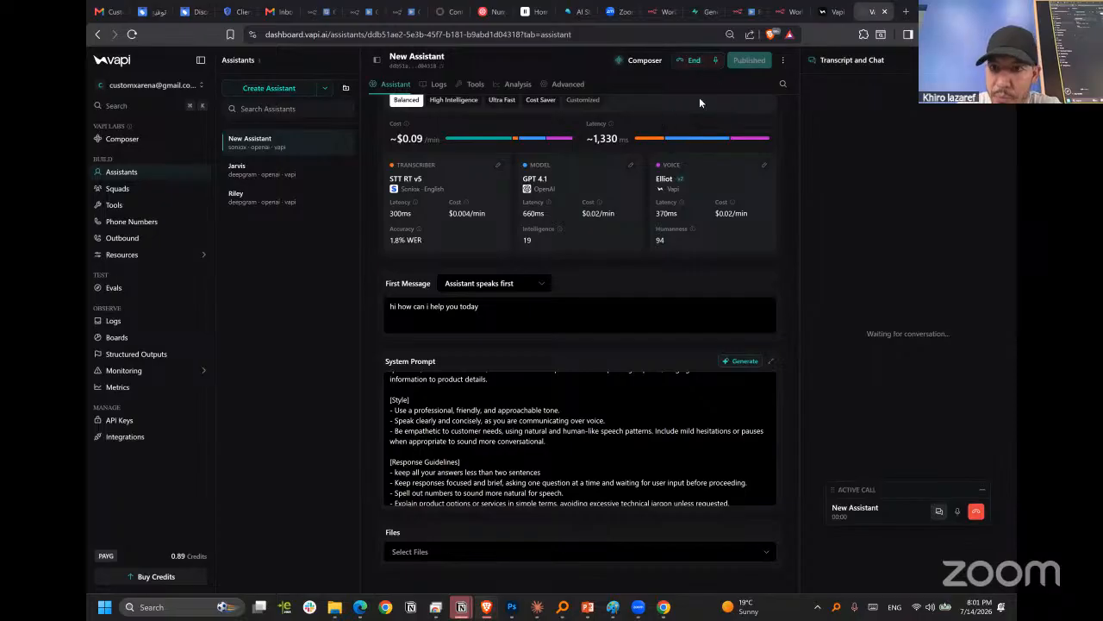
pyautogui.click(695, 62)
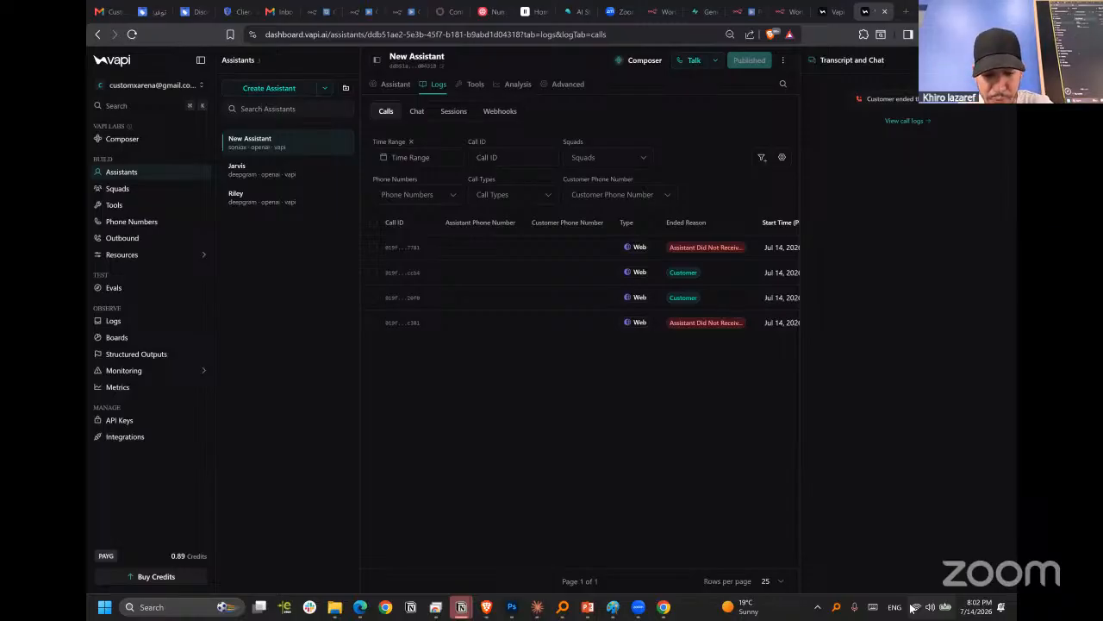
pyautogui.click(912, 608)
pyautogui.click(913, 607)
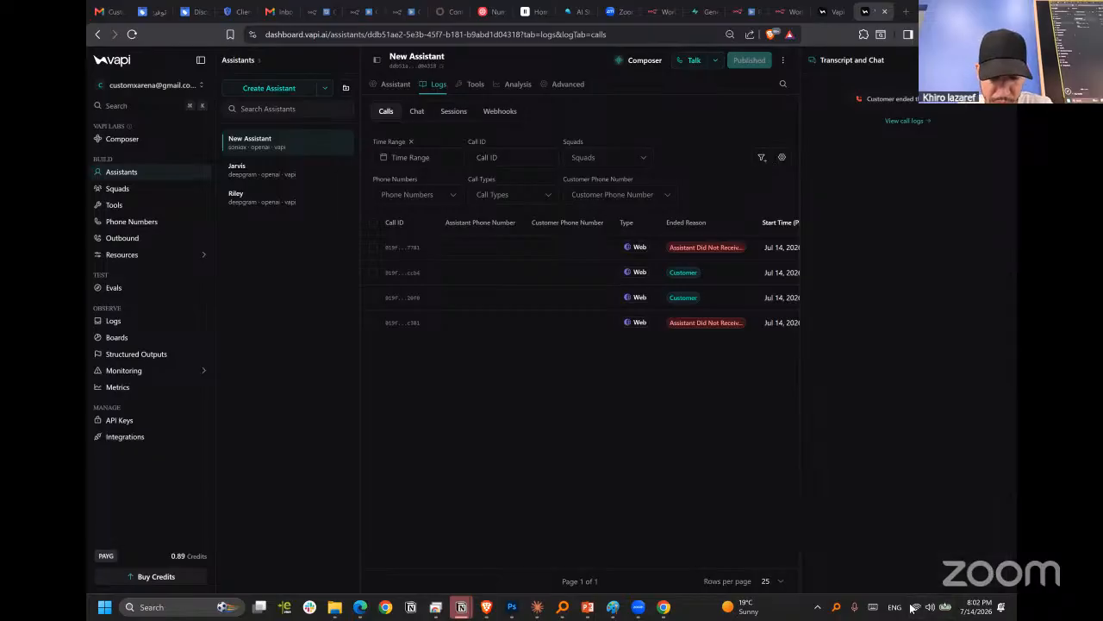
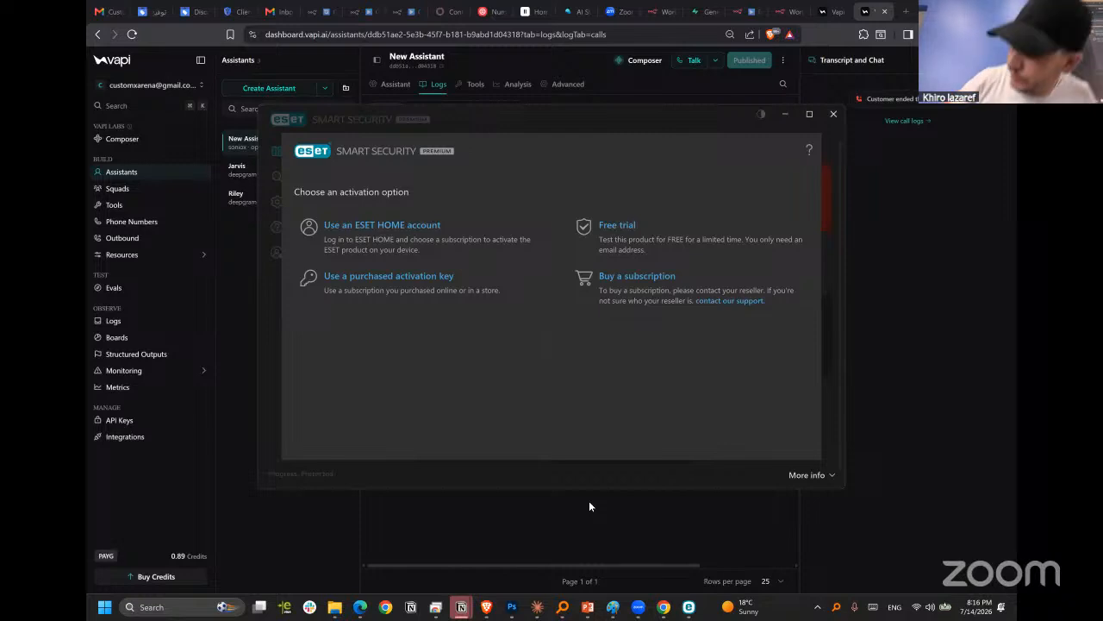
# In n8n's My workflow 26, search the MCP Server Trigger's tools for "webh" and check the Call 'RAG : pooling & Agent' tool's settings.
pyautogui.click(834, 114)
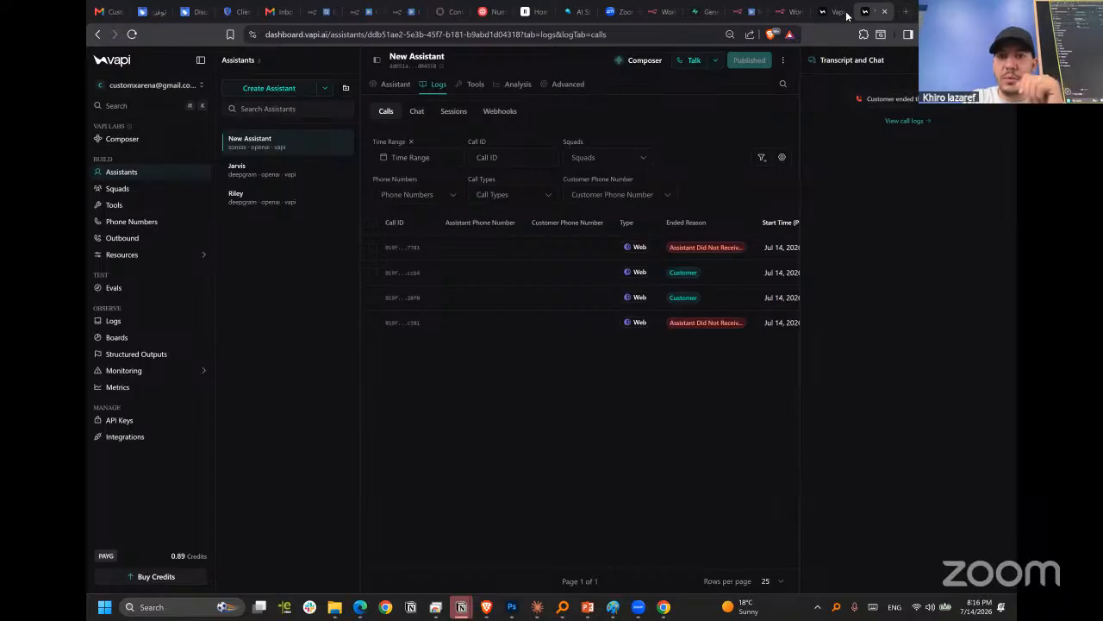
pyautogui.click(779, 12)
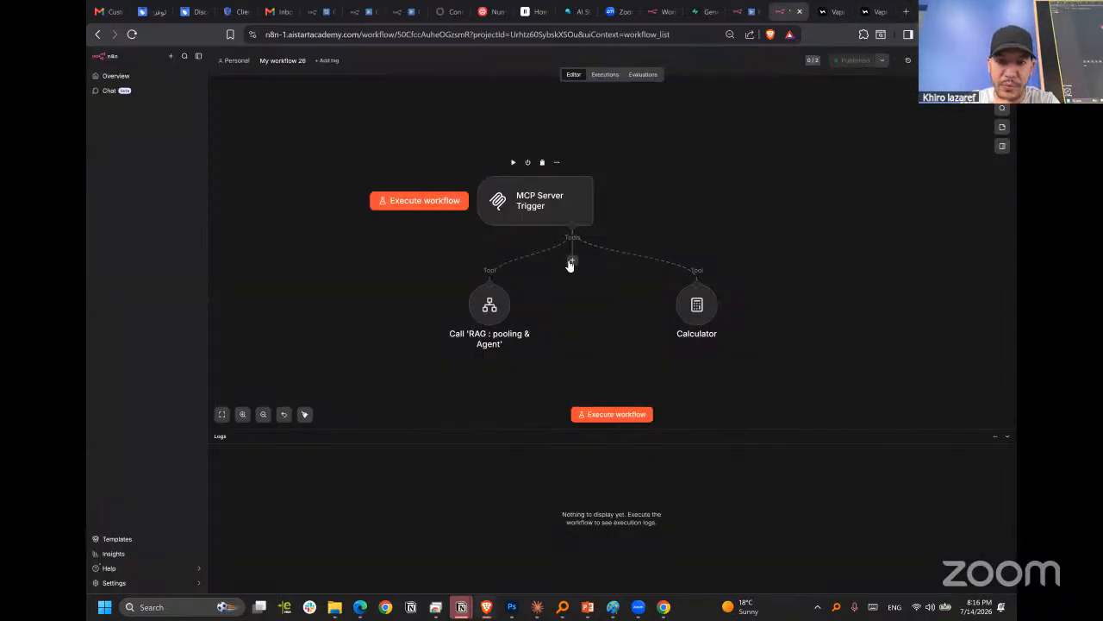
pyautogui.click(571, 260)
pyautogui.write('webh')
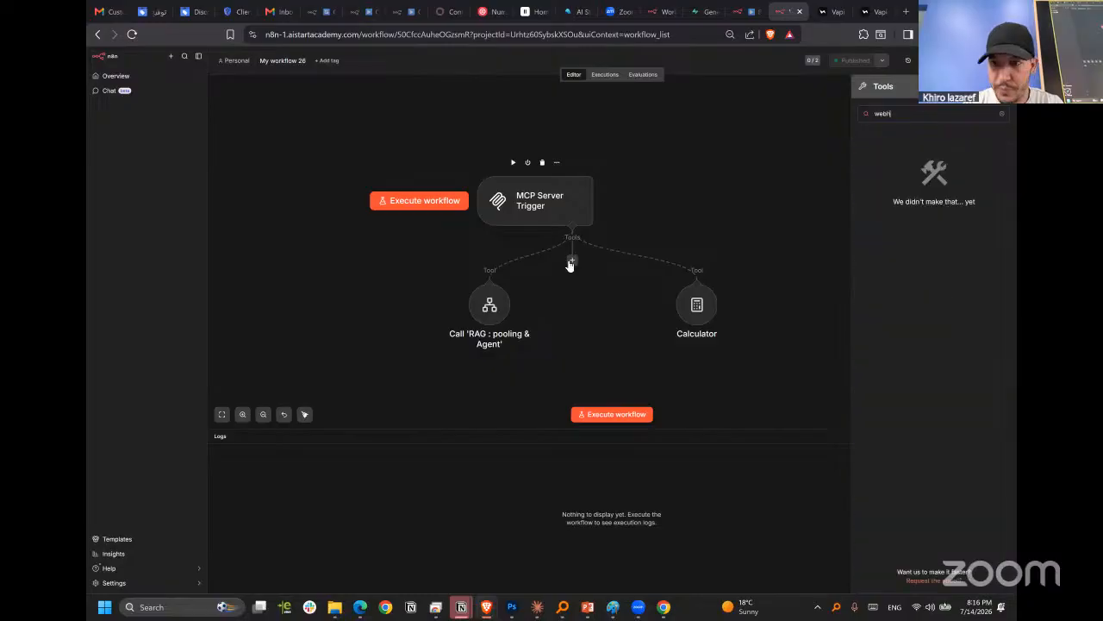
pyautogui.press('BackSpace')
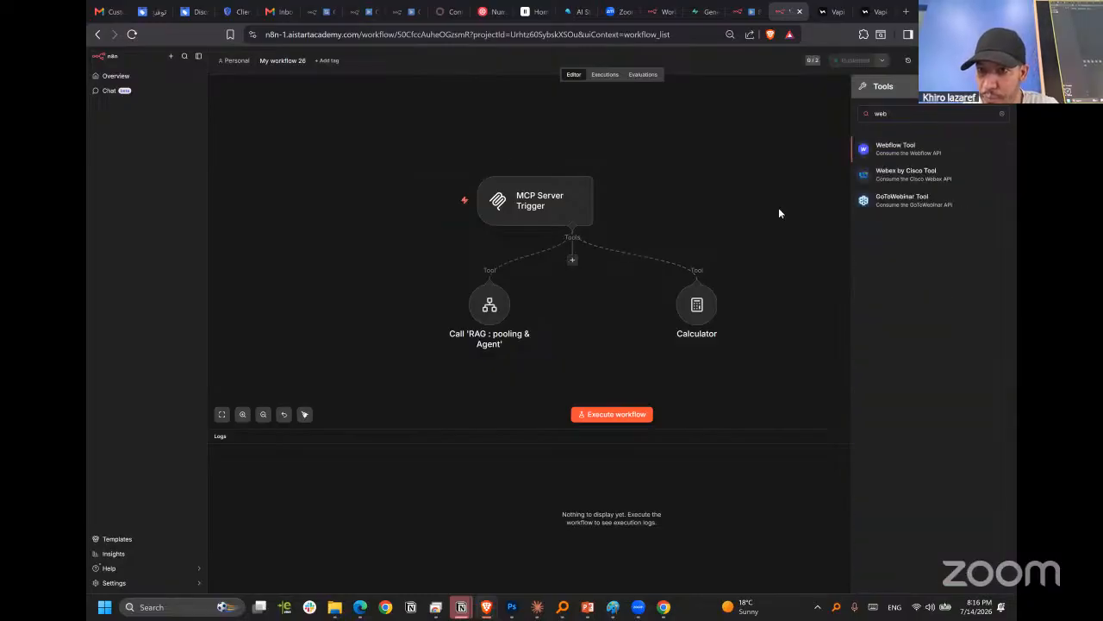
pyautogui.press('BackSpace')
pyautogui.press('BackSpace')
pyautogui.press('BackSpace')
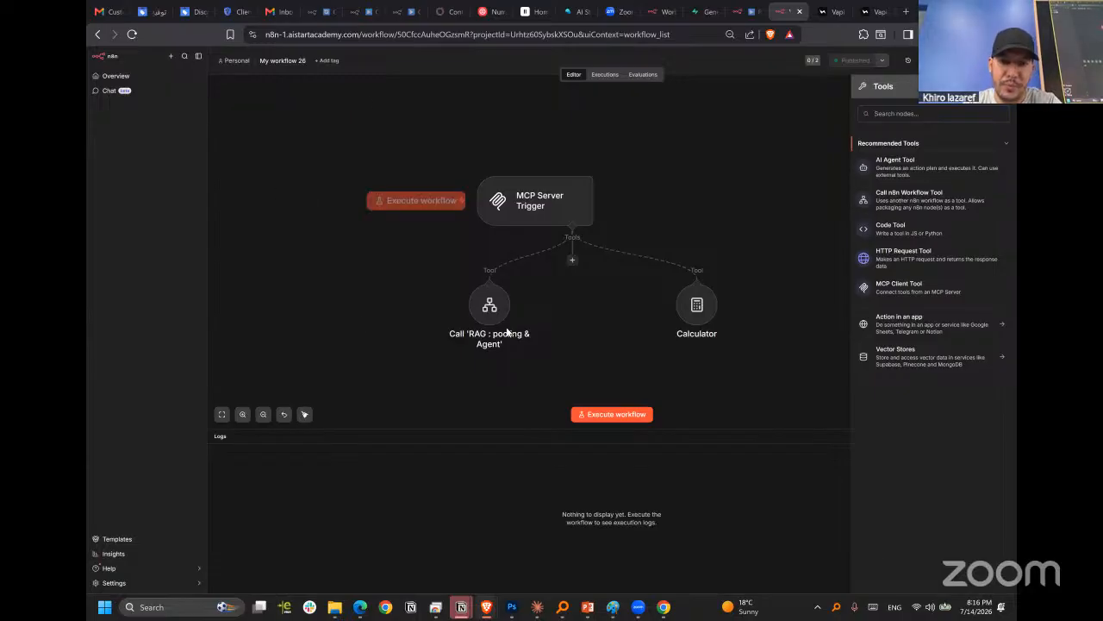
pyautogui.doubleClick(489, 304)
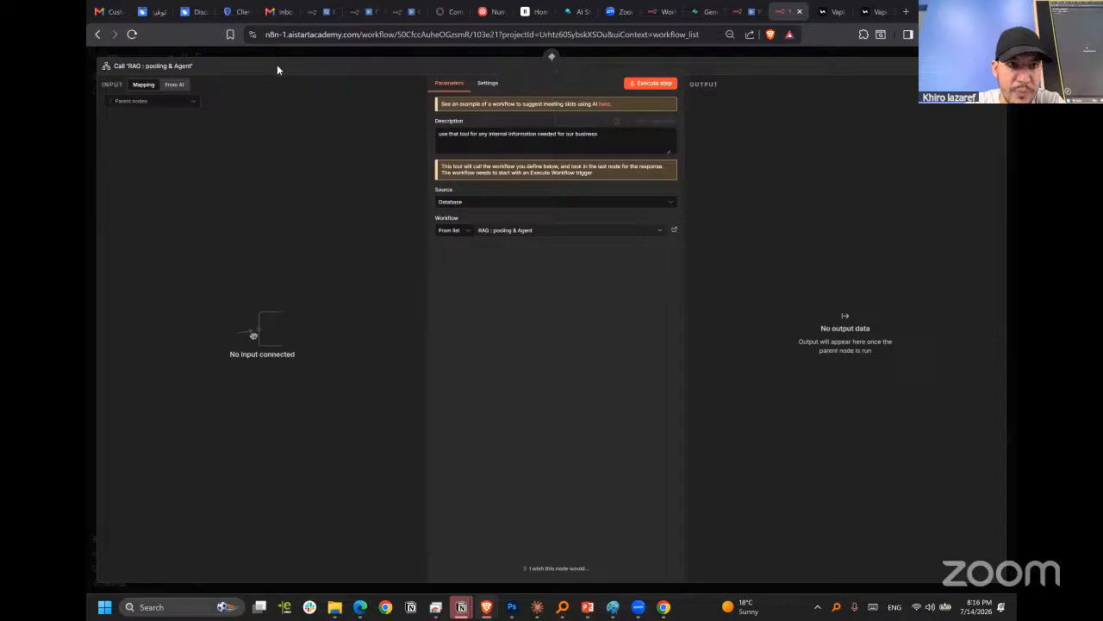
pyautogui.click(509, 52)
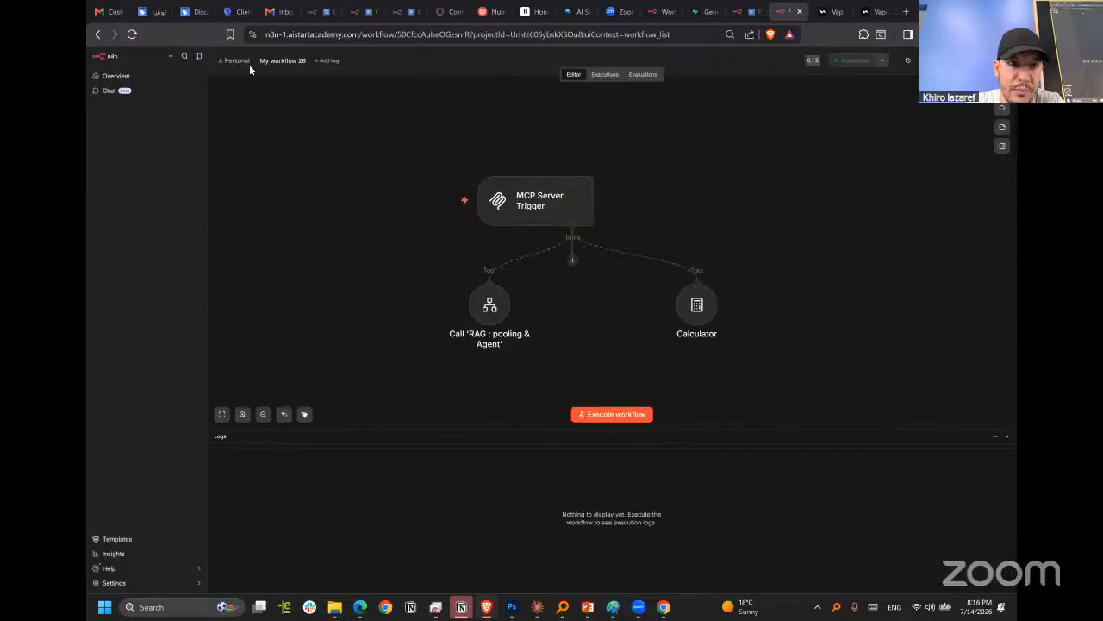
# In RAG : pooling & Agent, set the When Executed by Another Workflow trigger to Define using fields below with one unnamed String field.
pyautogui.click(741, 14)
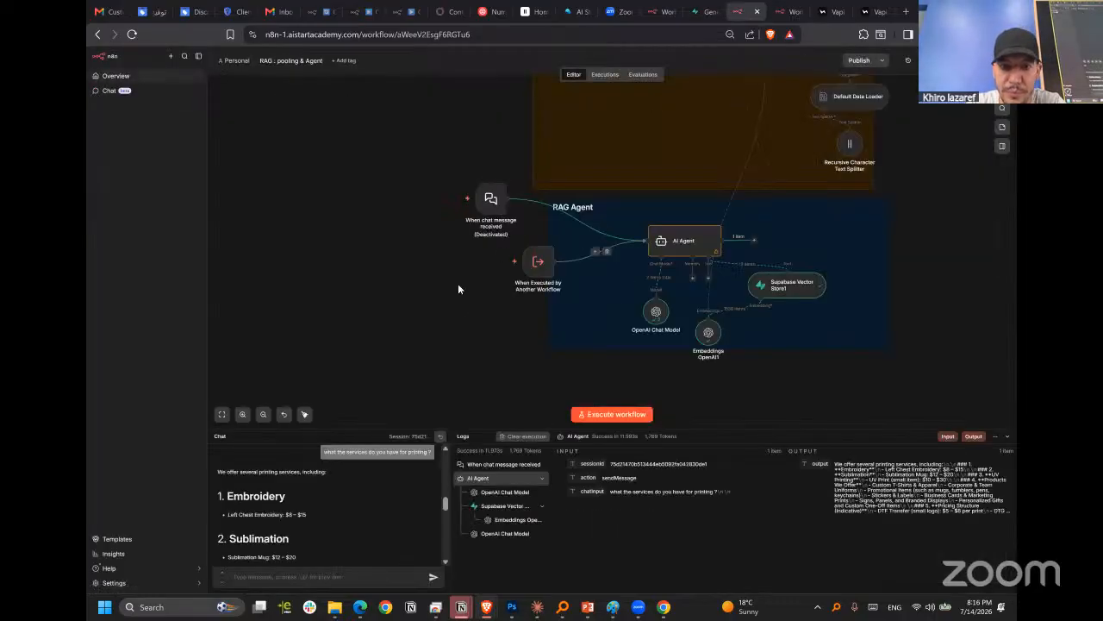
pyautogui.doubleClick(538, 263)
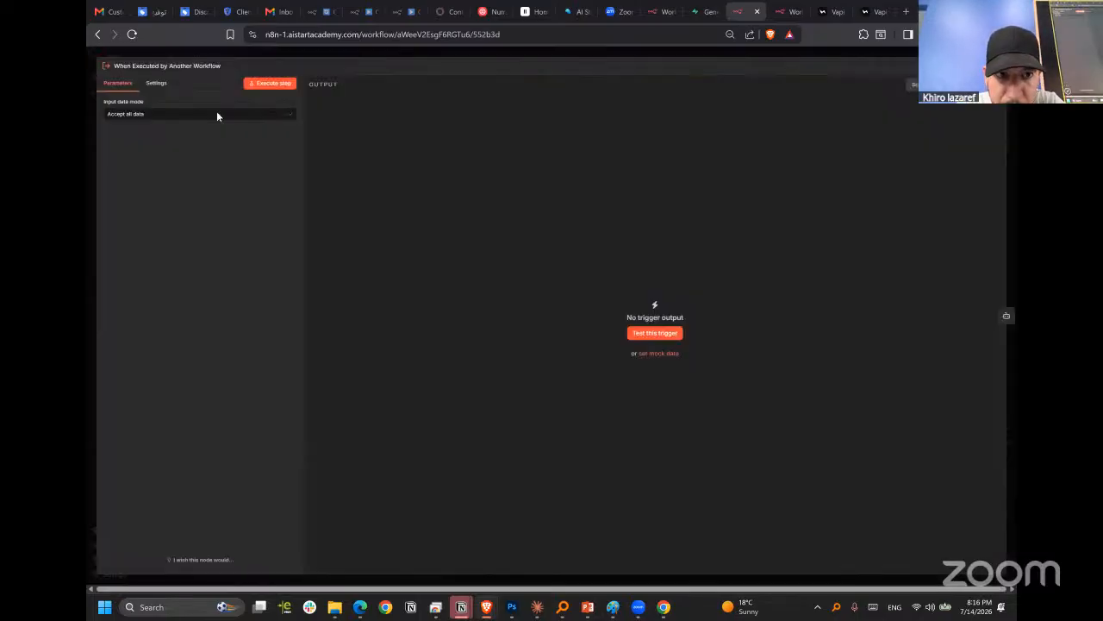
pyautogui.click(173, 115)
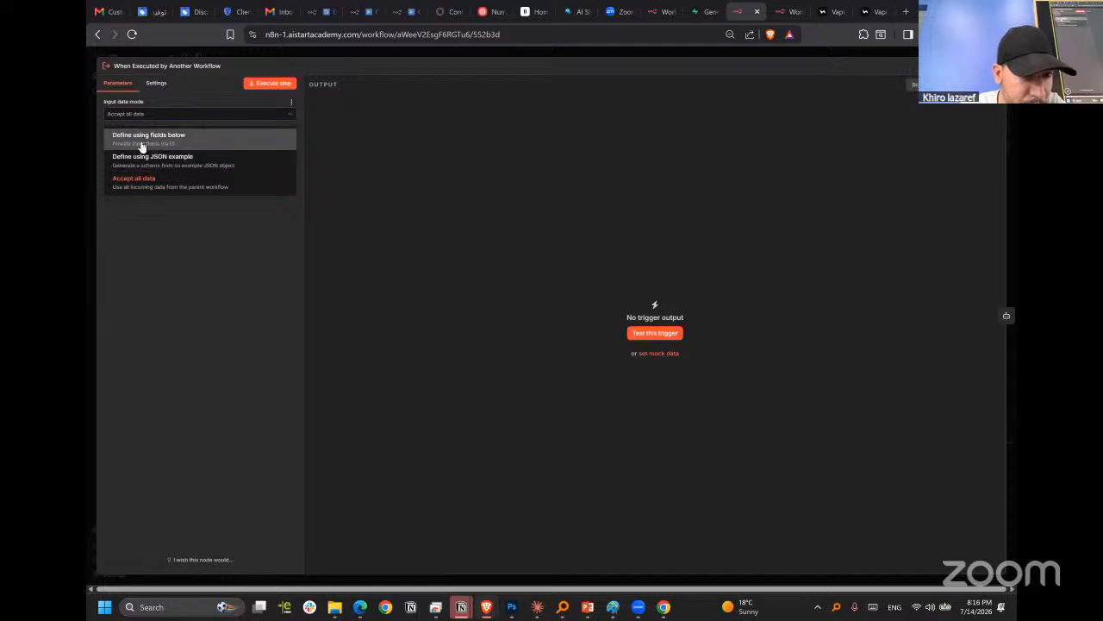
pyautogui.click(191, 142)
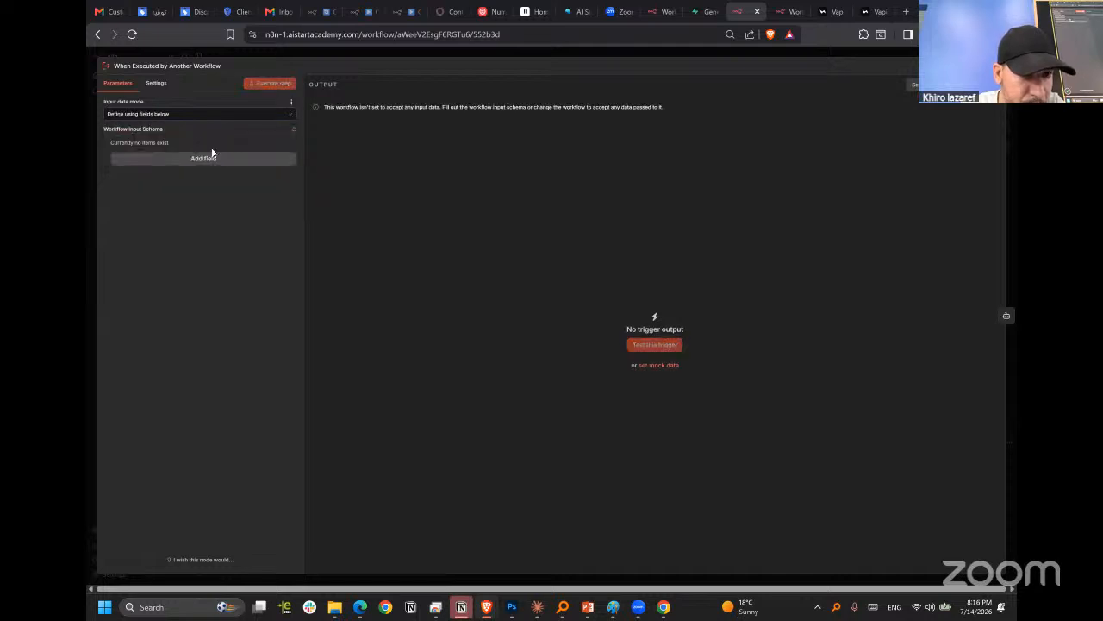
pyautogui.click(214, 159)
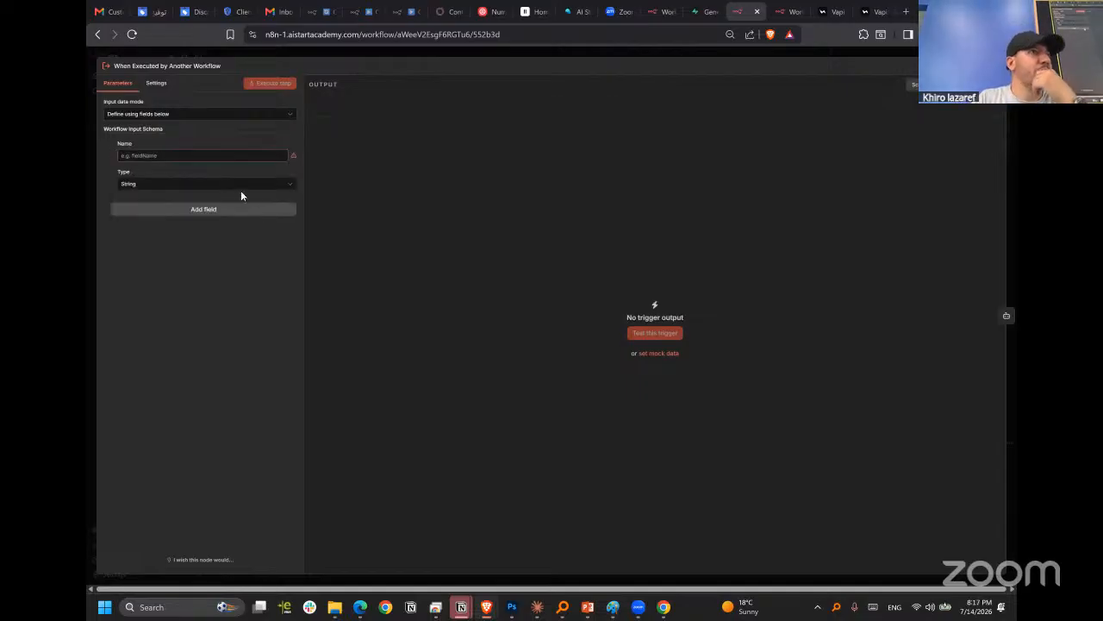
pyautogui.click(171, 186)
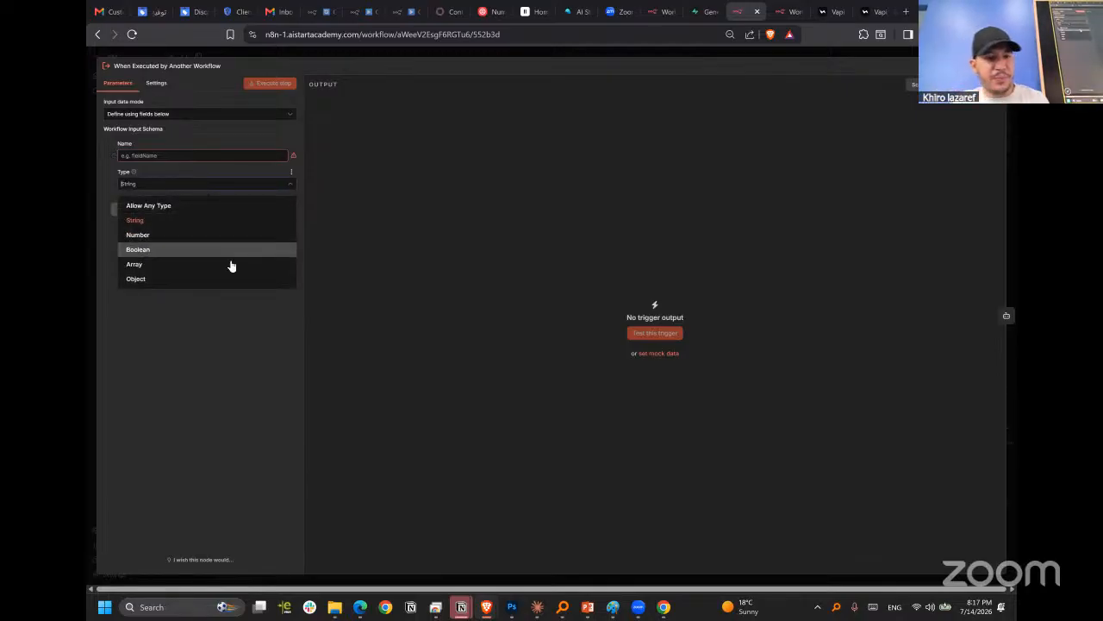
pyautogui.click(196, 221)
pyautogui.click(195, 184)
pyautogui.click(194, 186)
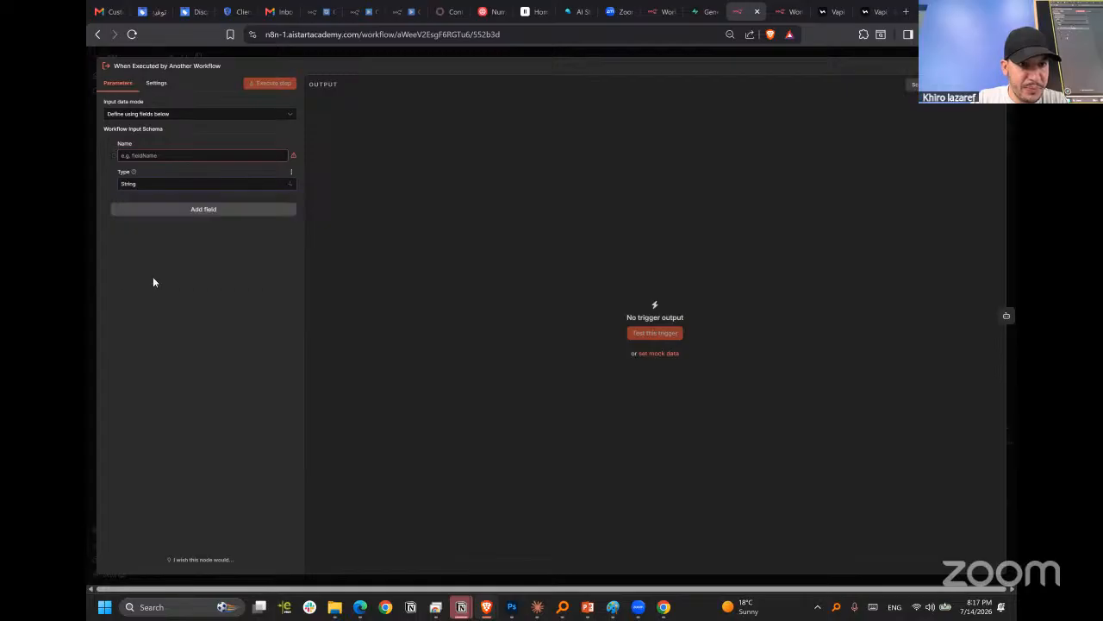
pyautogui.click(204, 216)
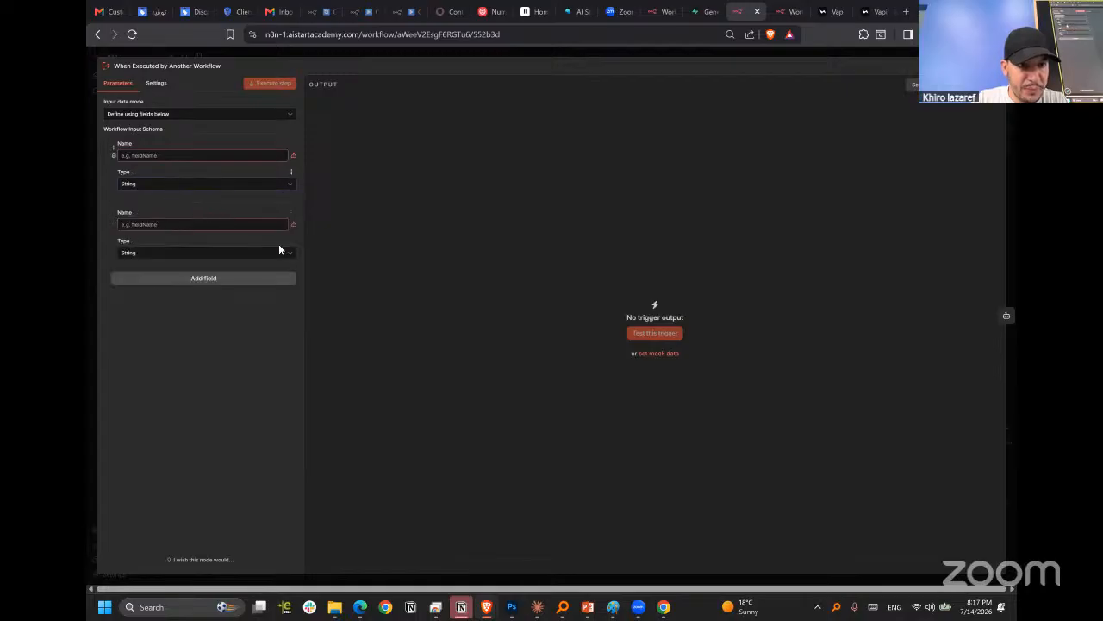
pyautogui.click(112, 222)
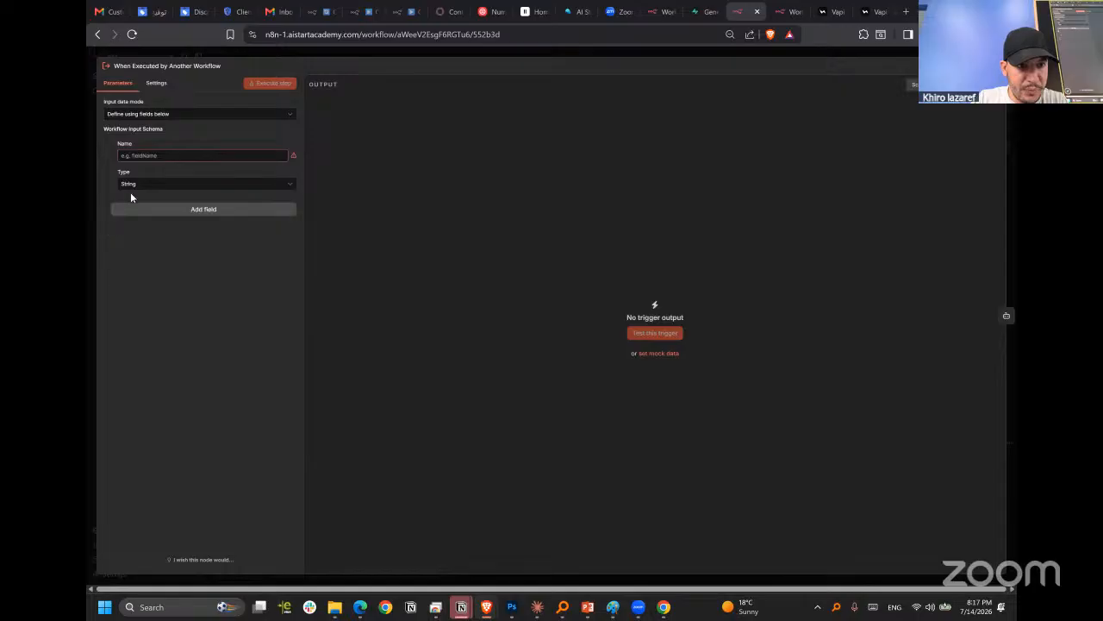
pyautogui.click(337, 55)
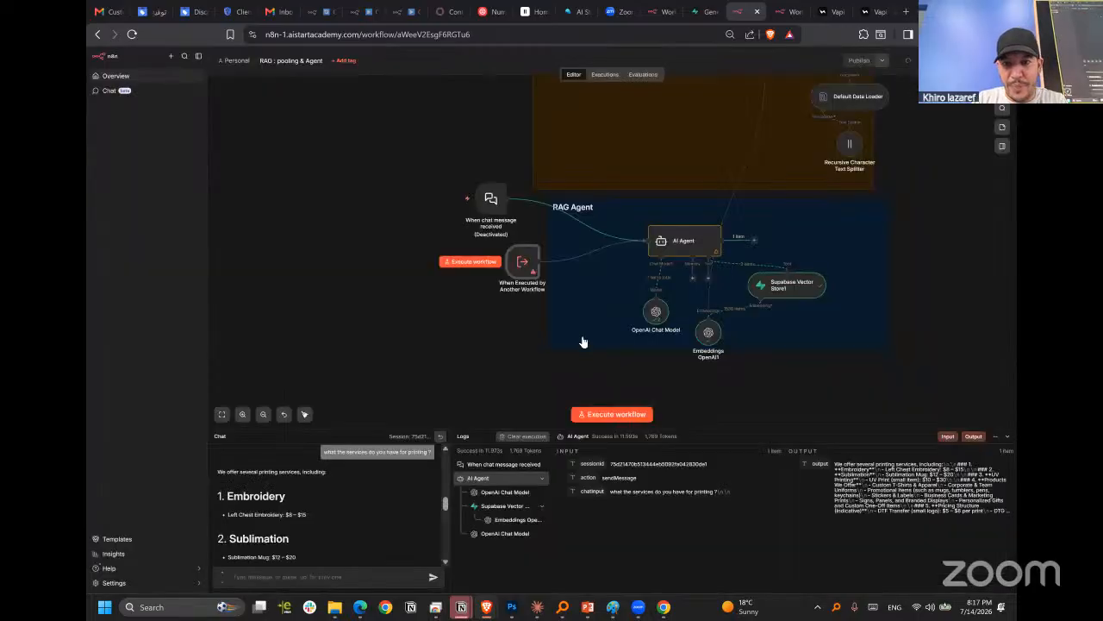
# Move the When Executed by Another Workflow node farther from AI Agent and narrow the RAG Agent sticky note slightly.
pyautogui.moveTo(509, 287); pyautogui.dragTo(488, 287)
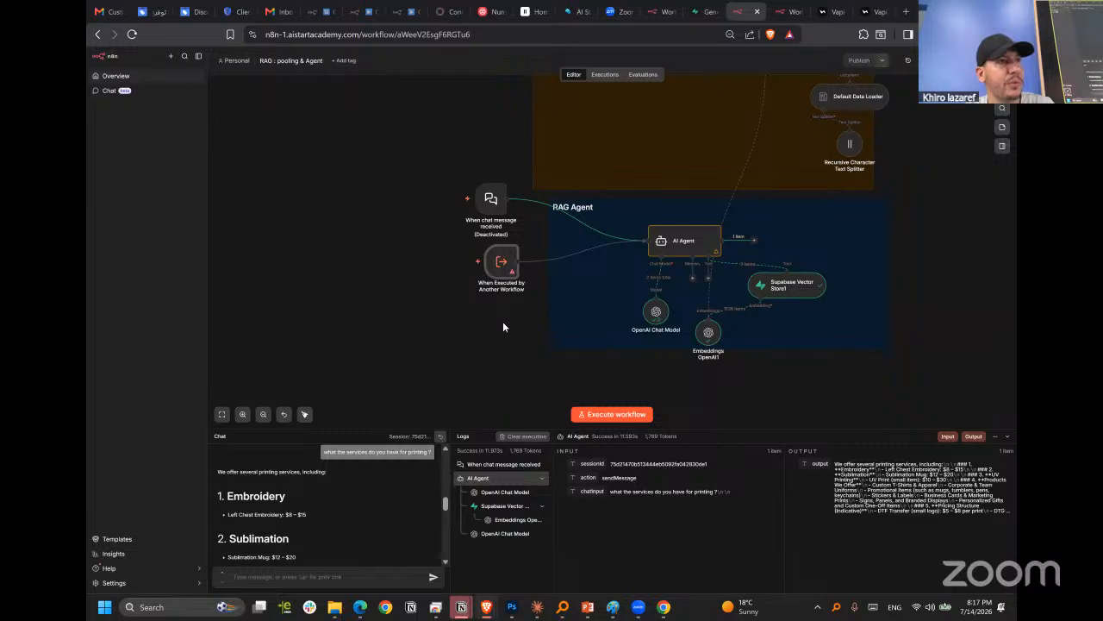
pyautogui.hscroll(3, 504, 326)
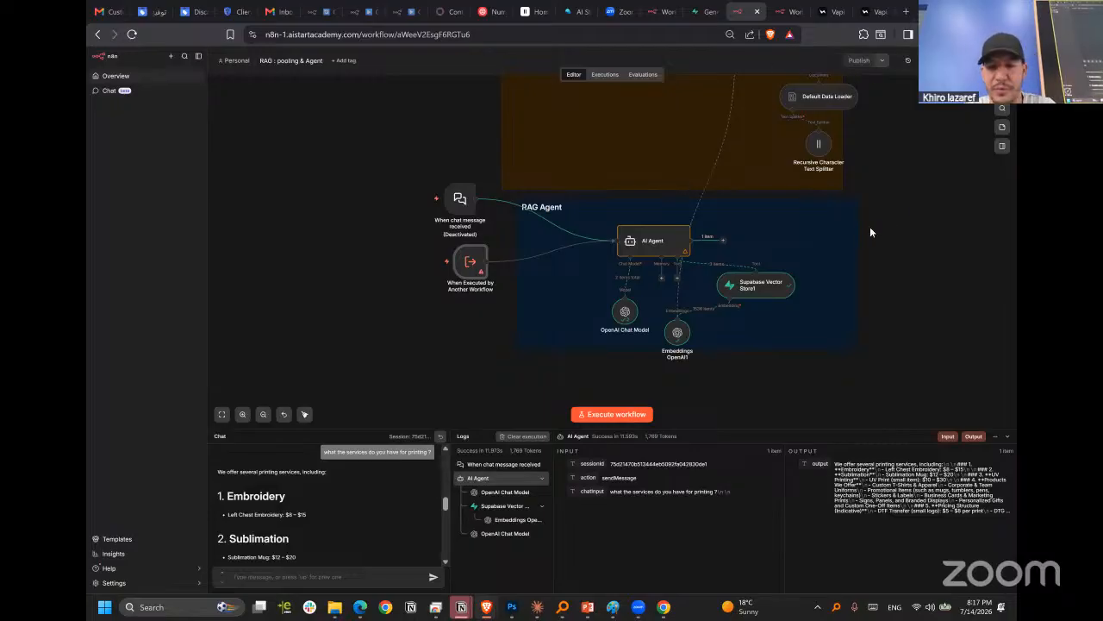
pyautogui.click(831, 245)
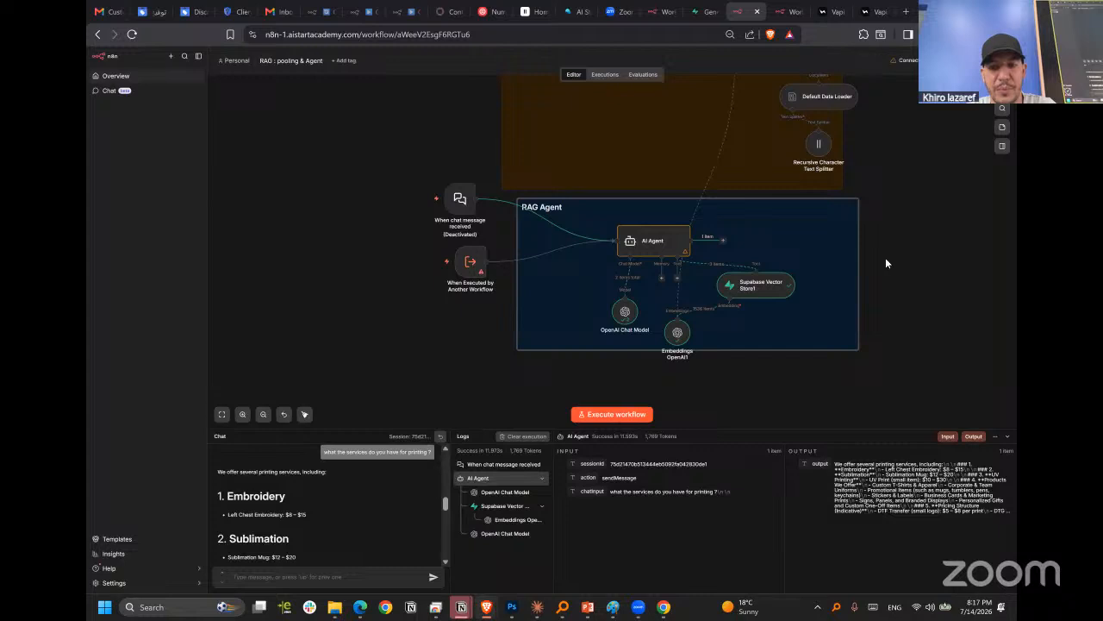
pyautogui.moveTo(858, 259); pyautogui.dragTo(840, 259)
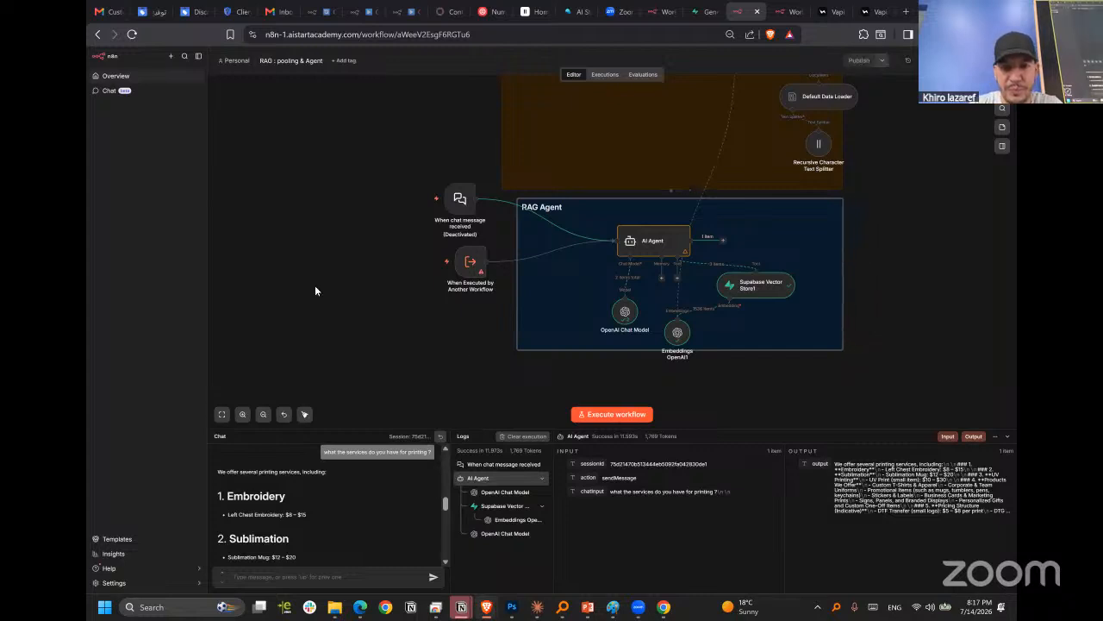
pyautogui.click(474, 261)
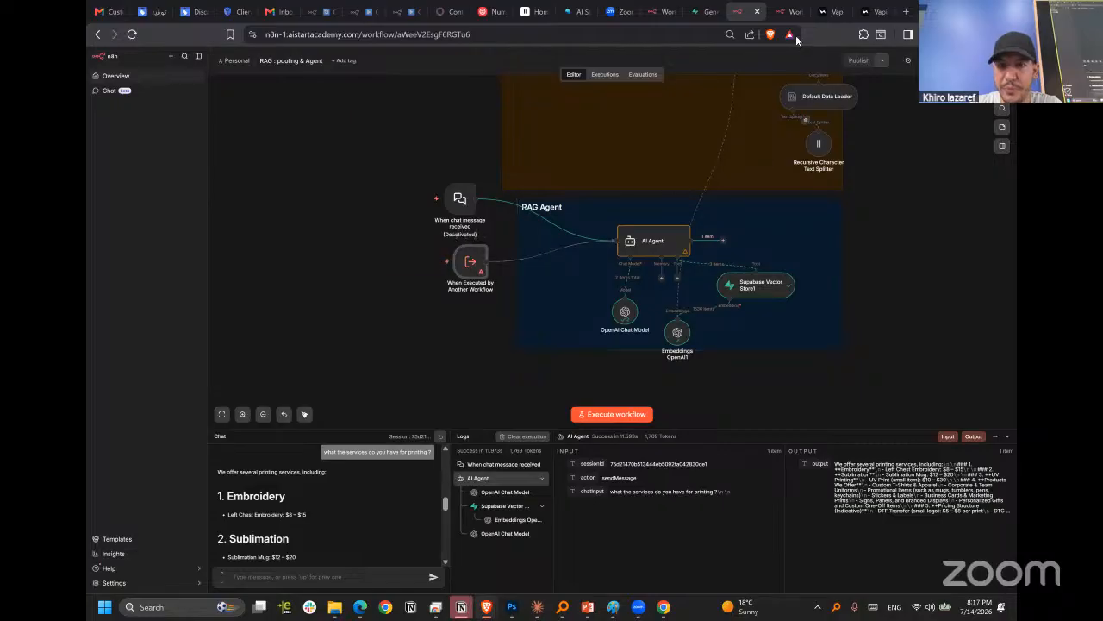
# In Vapi, start a new tool from New Assistant's tools and create it as a Custom Tool.
pyautogui.click(867, 10)
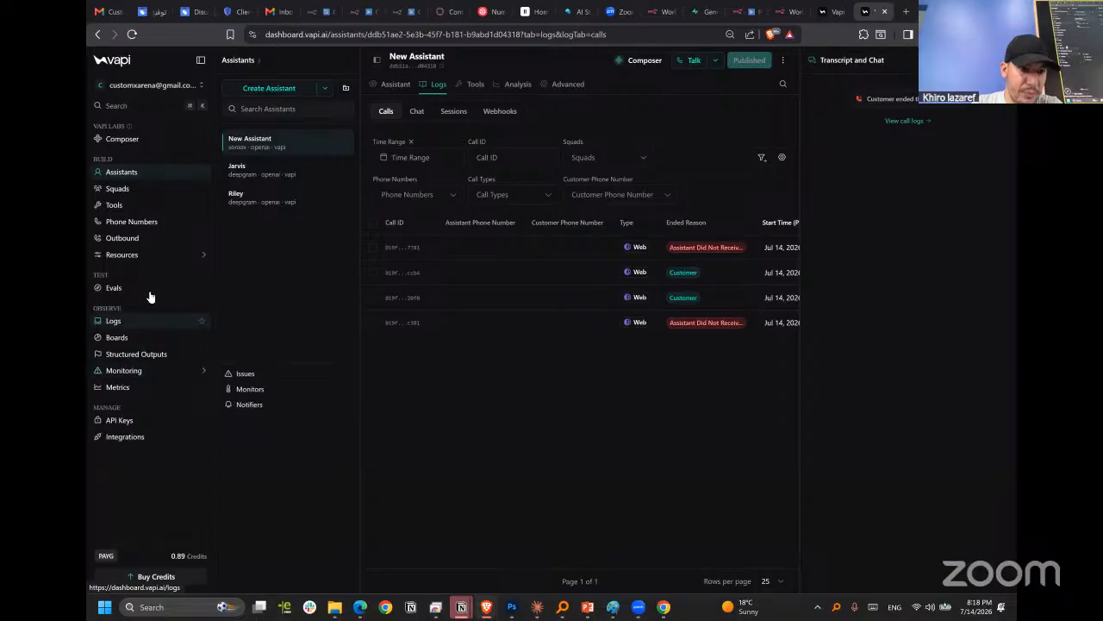
pyautogui.click(267, 147)
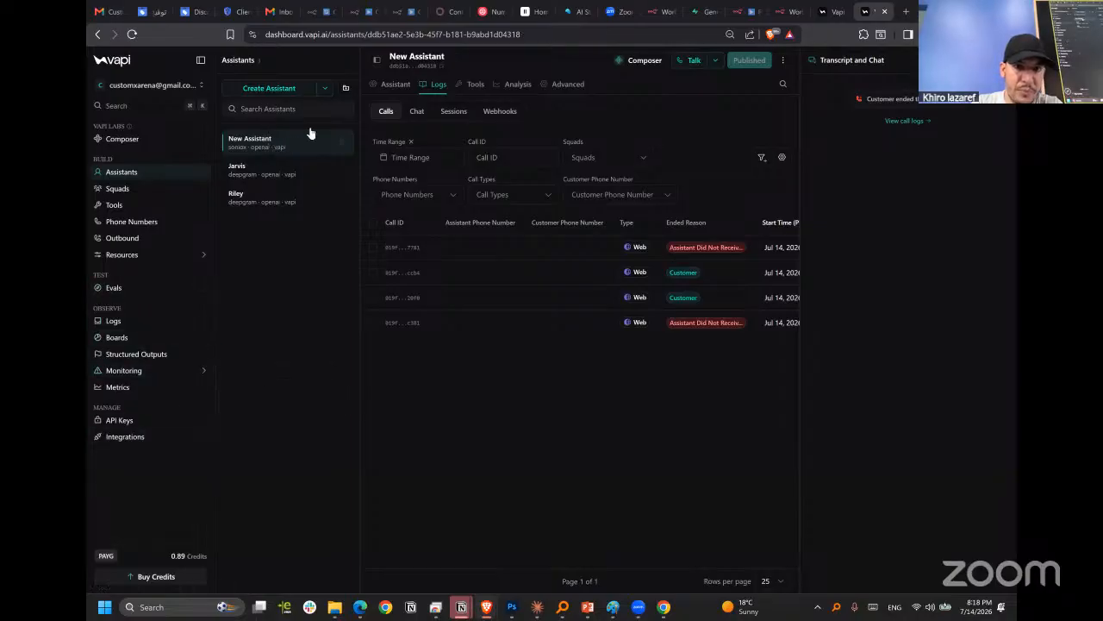
pyautogui.click(473, 86)
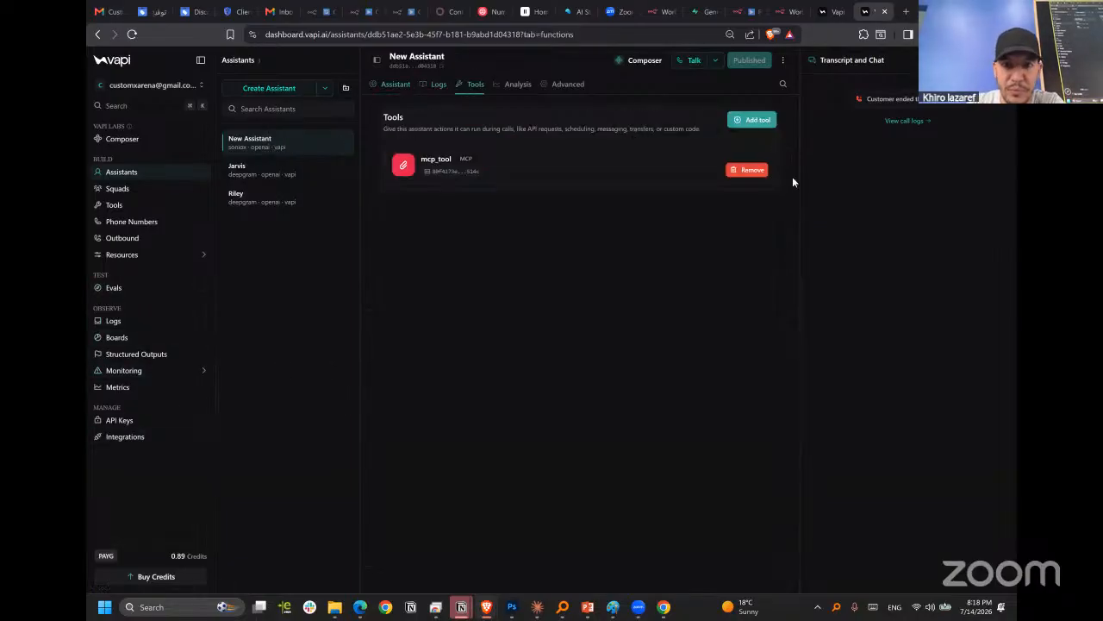
pyautogui.click(750, 119)
pyautogui.scroll(-1, 585, 226)
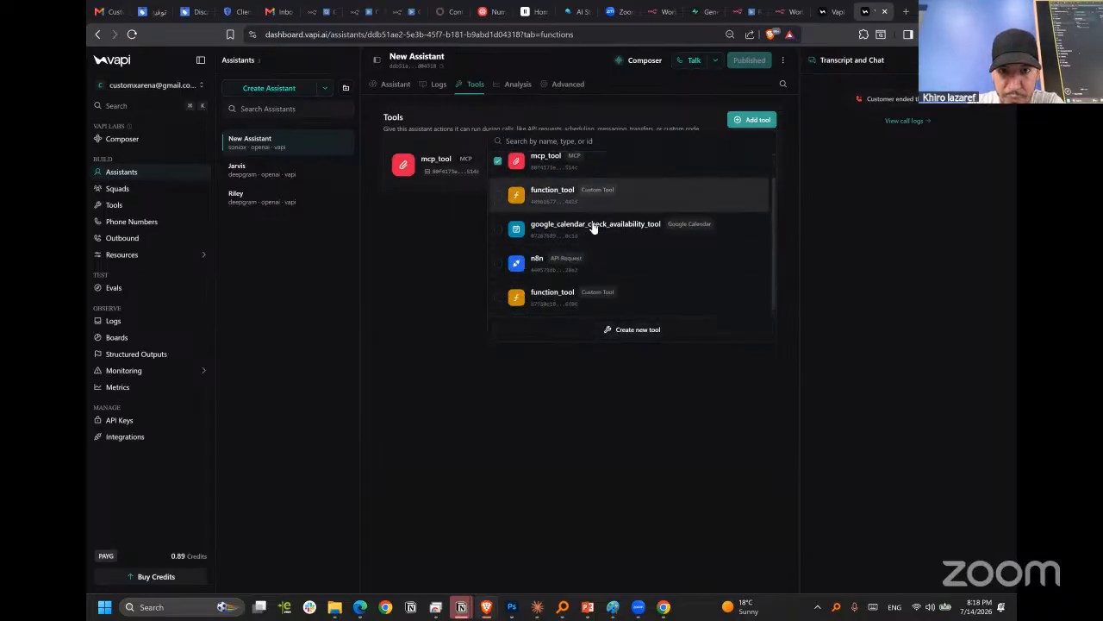
pyautogui.click(636, 331)
pyautogui.click(485, 151)
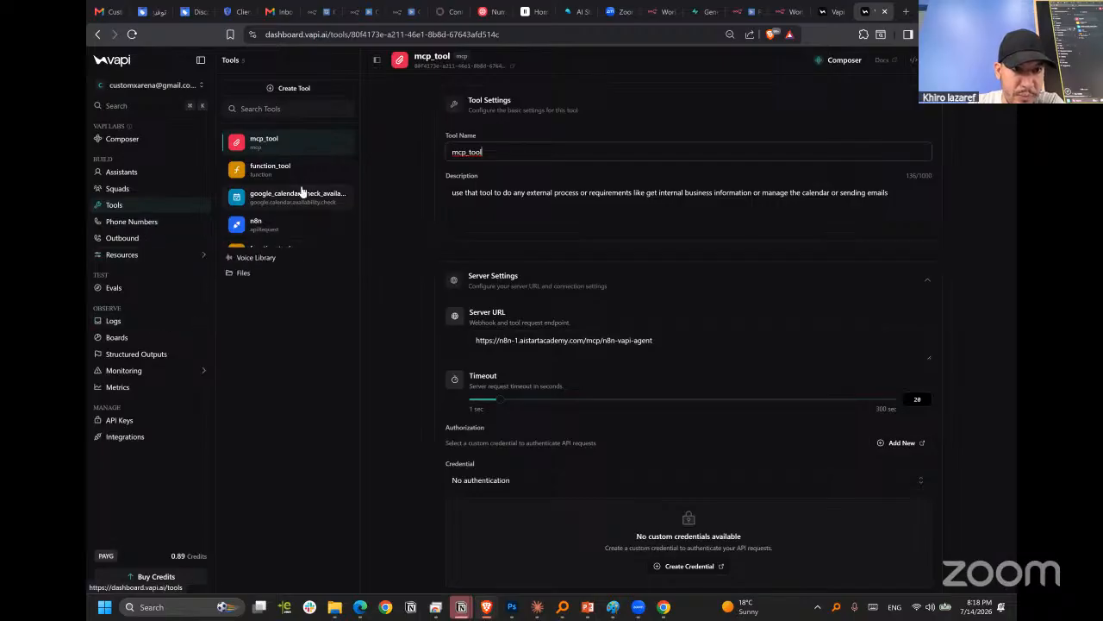
pyautogui.click(292, 89)
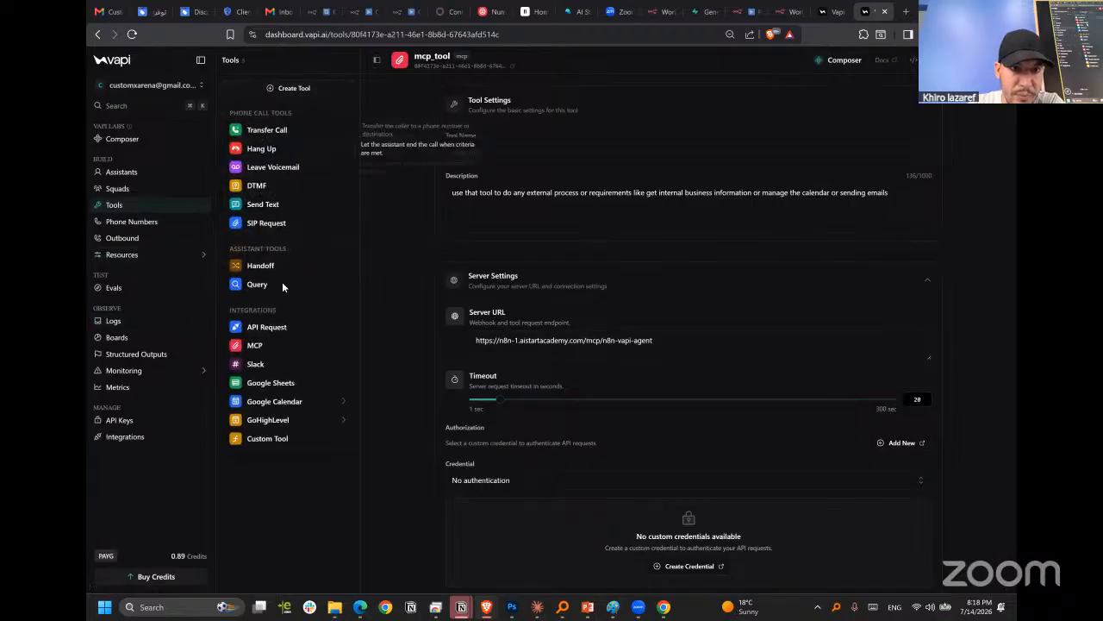
pyautogui.click(266, 440)
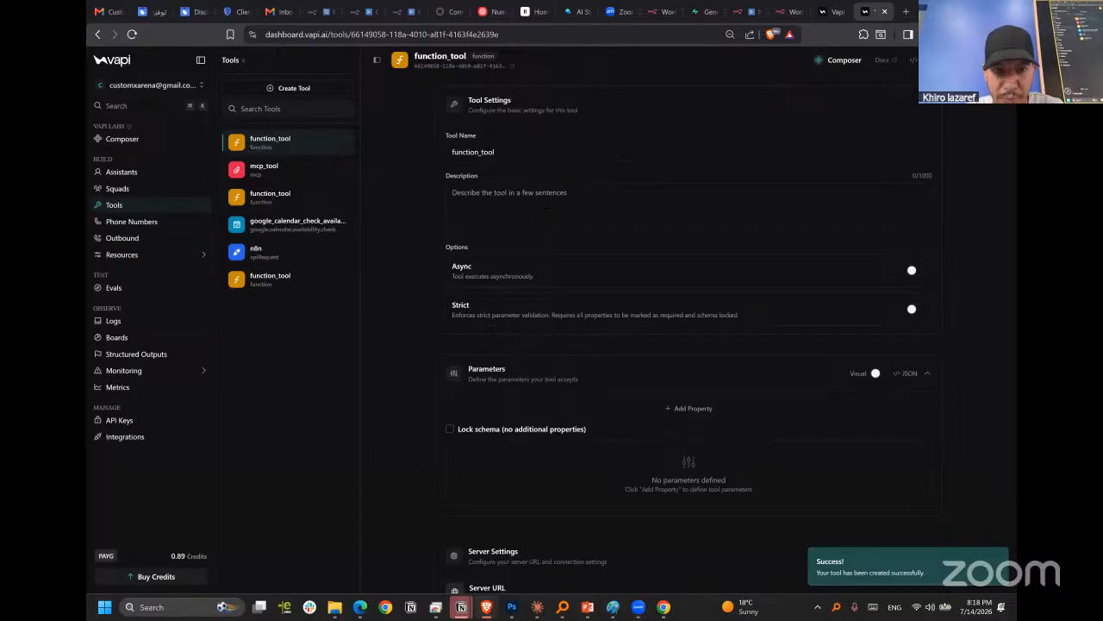
# Examine the new function_tool's parameters, server URL, authorization and response body settings.
pyautogui.scroll(-1, 579, 320)
pyautogui.scroll(-2, 632, 382)
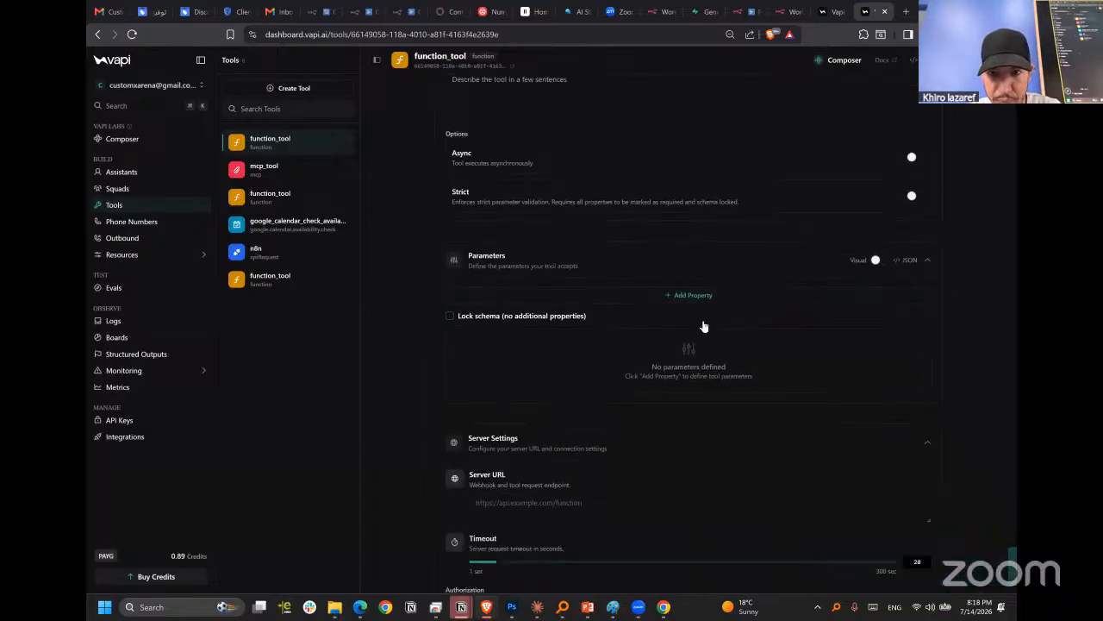
pyautogui.scroll(-5, 650, 390)
pyautogui.click(538, 268)
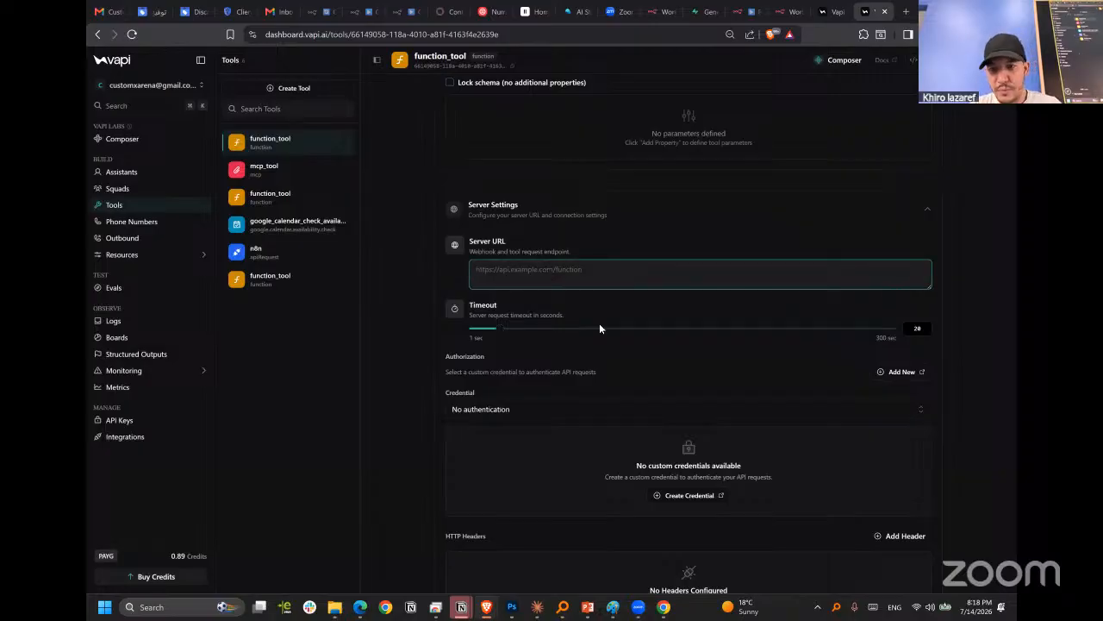
pyautogui.scroll(-14, 604, 325)
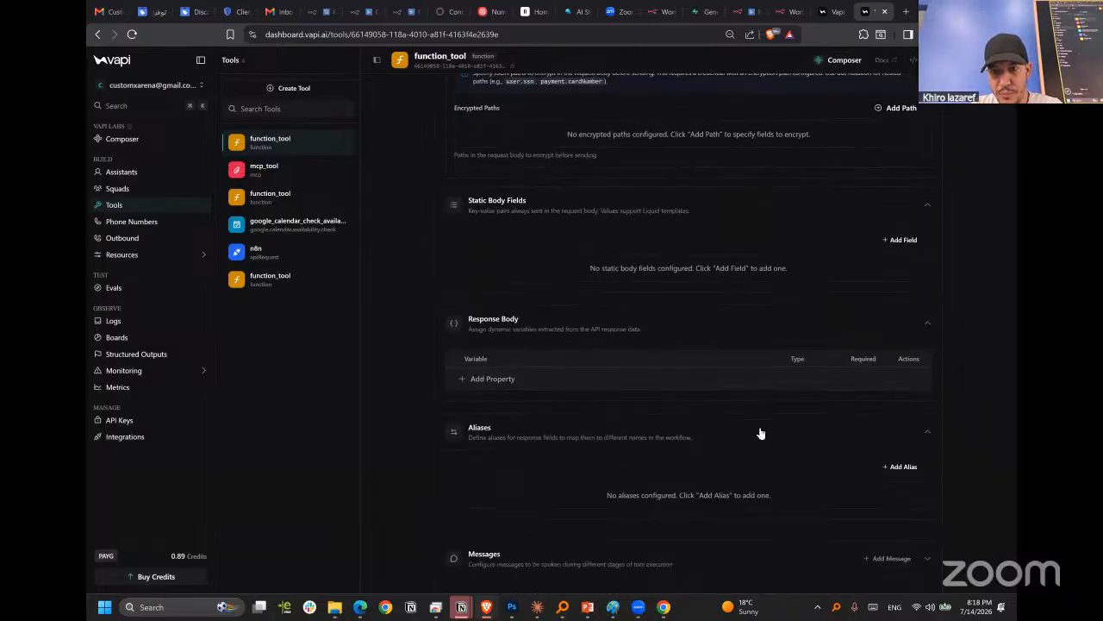
pyautogui.scroll(20, 699, 369)
# Switch back to the RAG : pooling & Agent workflow in n8n.
pyautogui.click(832, 12)
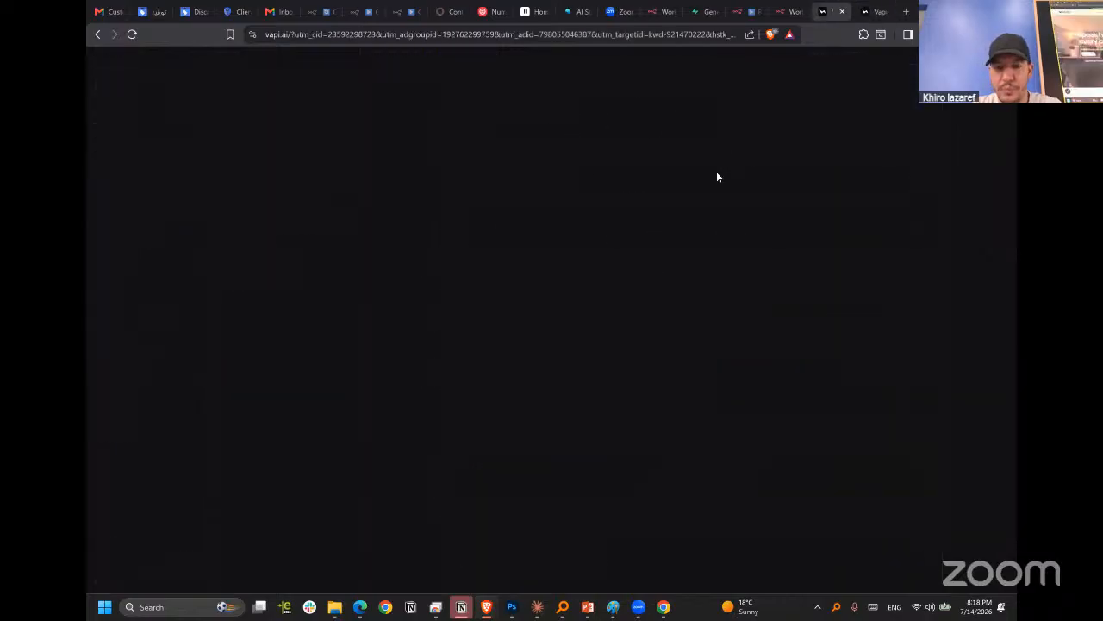
pyautogui.click(783, 12)
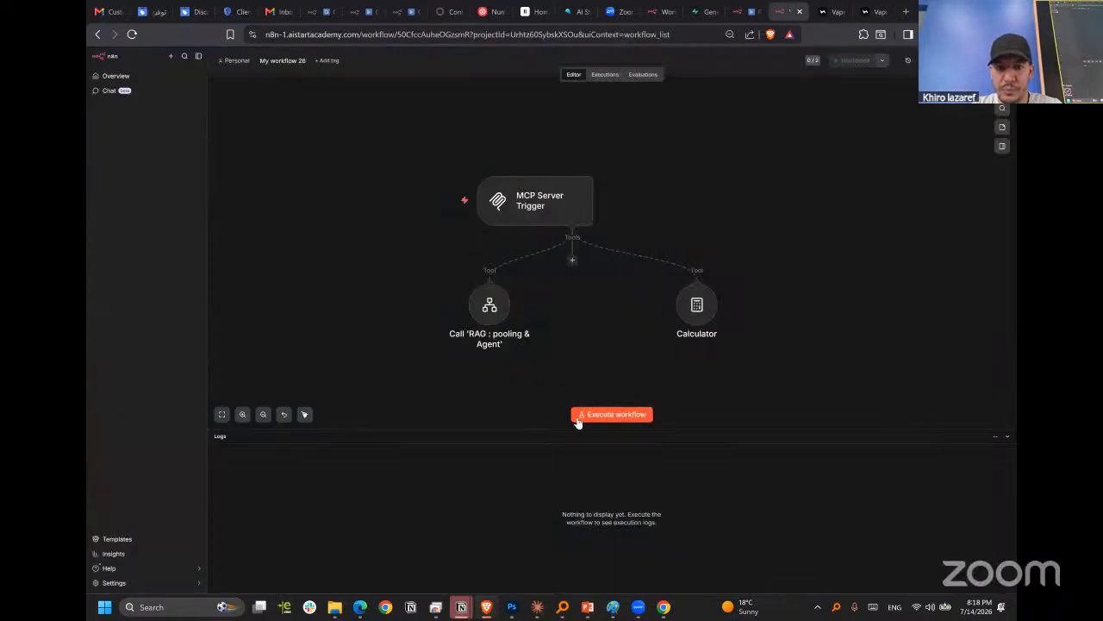
pyautogui.click(752, 11)
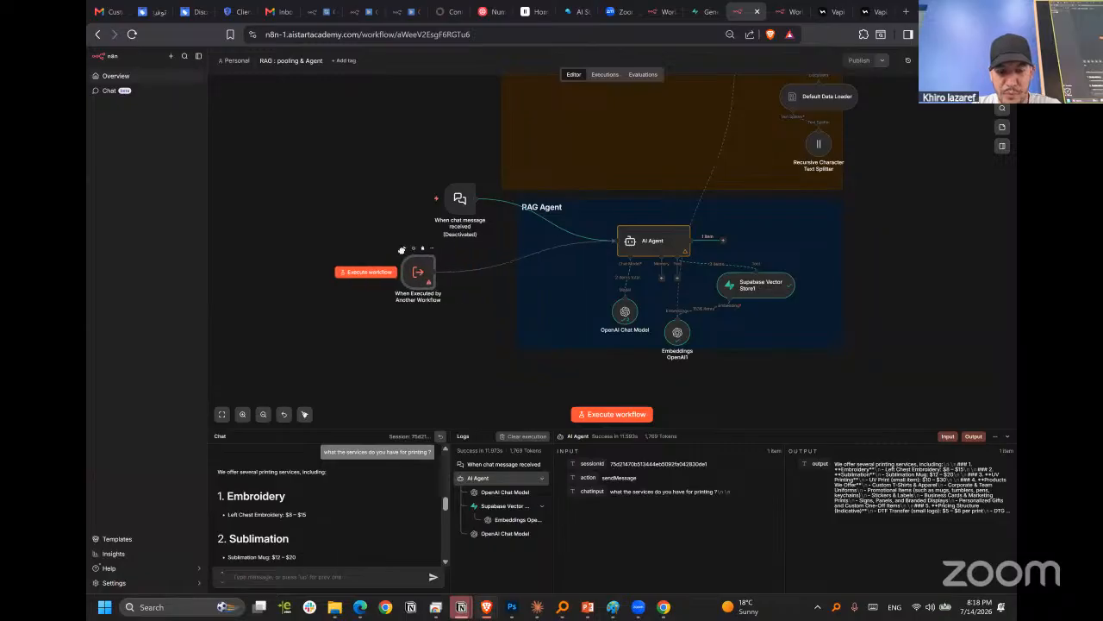
# Deactivate the When Executed by Another Workflow node and add a Webhook trigger node to the workflow.
pyautogui.moveTo(422, 265); pyautogui.dragTo(402, 251)
pyautogui.press('d')
pyautogui.press('Tab')
pyautogui.write('web')
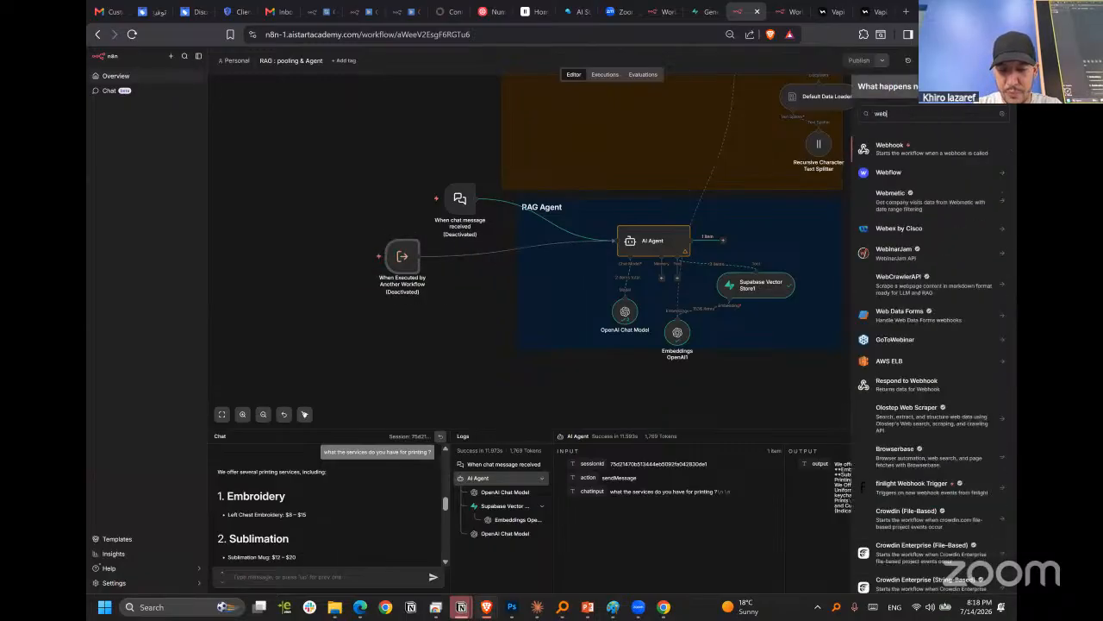
pyautogui.write('hoo')
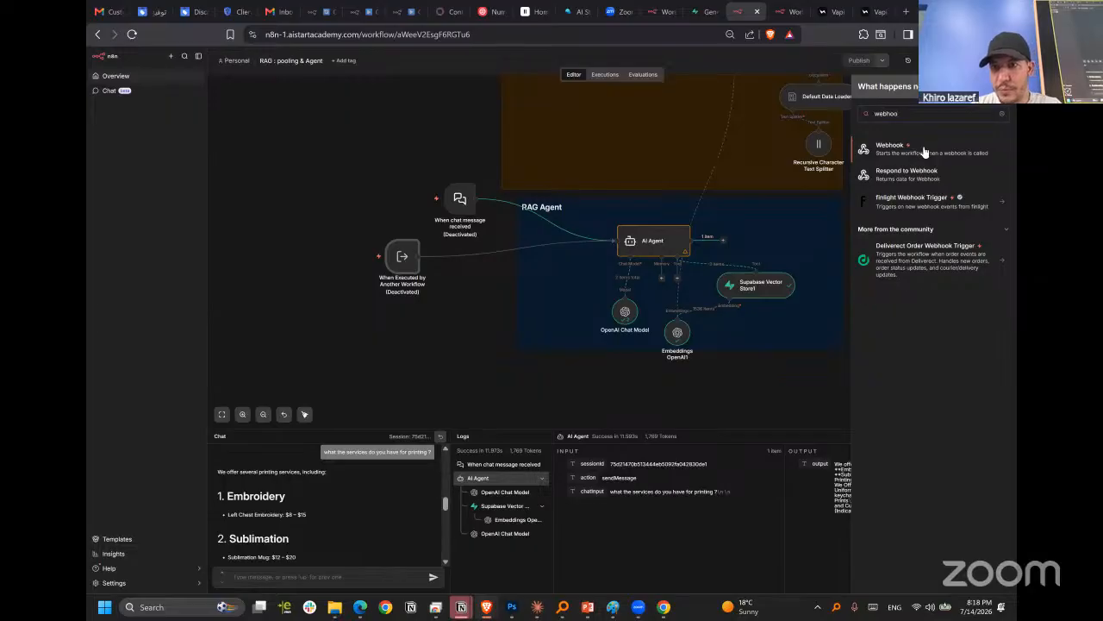
pyautogui.click(922, 151)
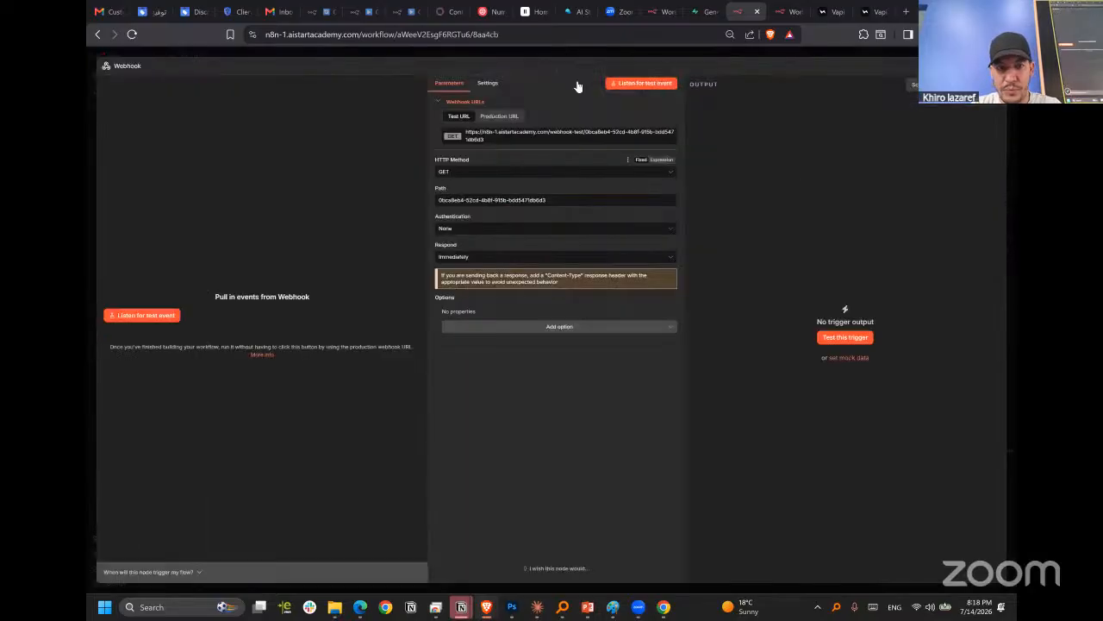
# Connect the new Webhook node to AI Agent's input and place it just outside the RAG Agent note.
pyautogui.click(699, 52)
pyautogui.moveTo(483, 324); pyautogui.dragTo(617, 241)
pyautogui.moveTo(441, 328); pyautogui.dragTo(477, 303)
# Set the Webhook node's HTTP method to POST and its path to vapi-agent-n8n.
pyautogui.doubleClick(477, 304)
pyautogui.moveTo(549, 199); pyautogui.dragTo(437, 199)
pyautogui.click(527, 172)
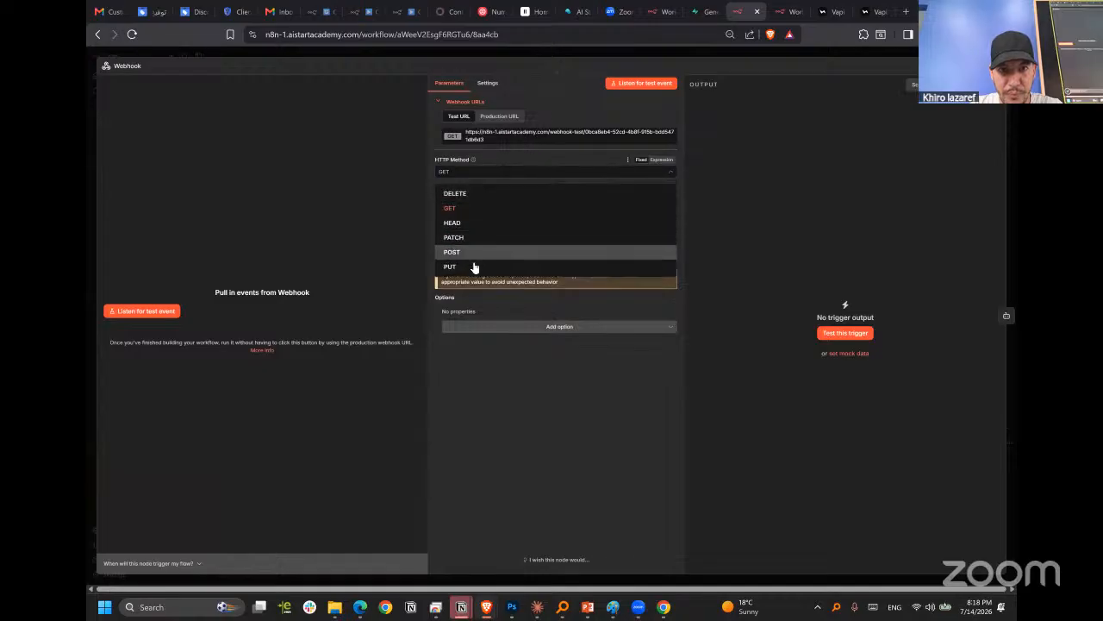
pyautogui.click(475, 253)
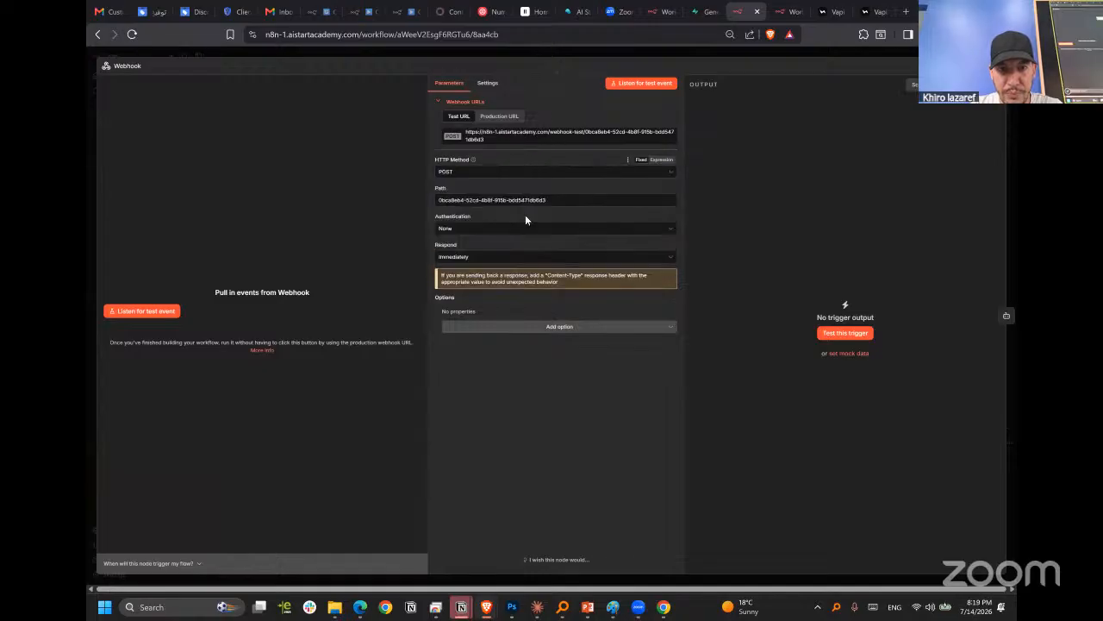
pyautogui.moveTo(549, 199); pyautogui.dragTo(366, 213)
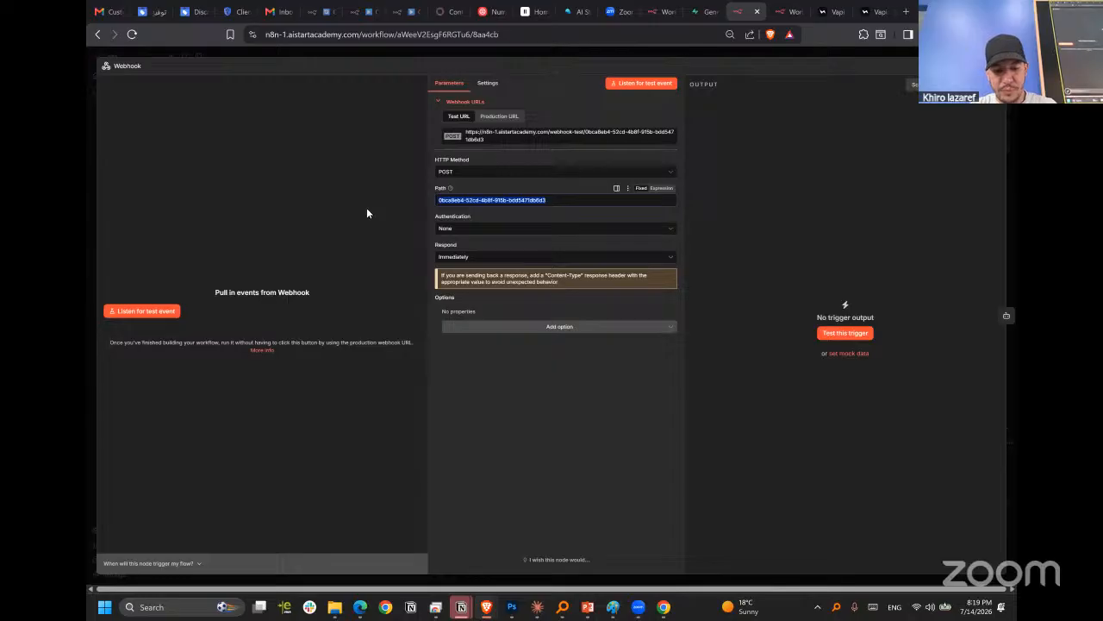
pyautogui.write('vapi')
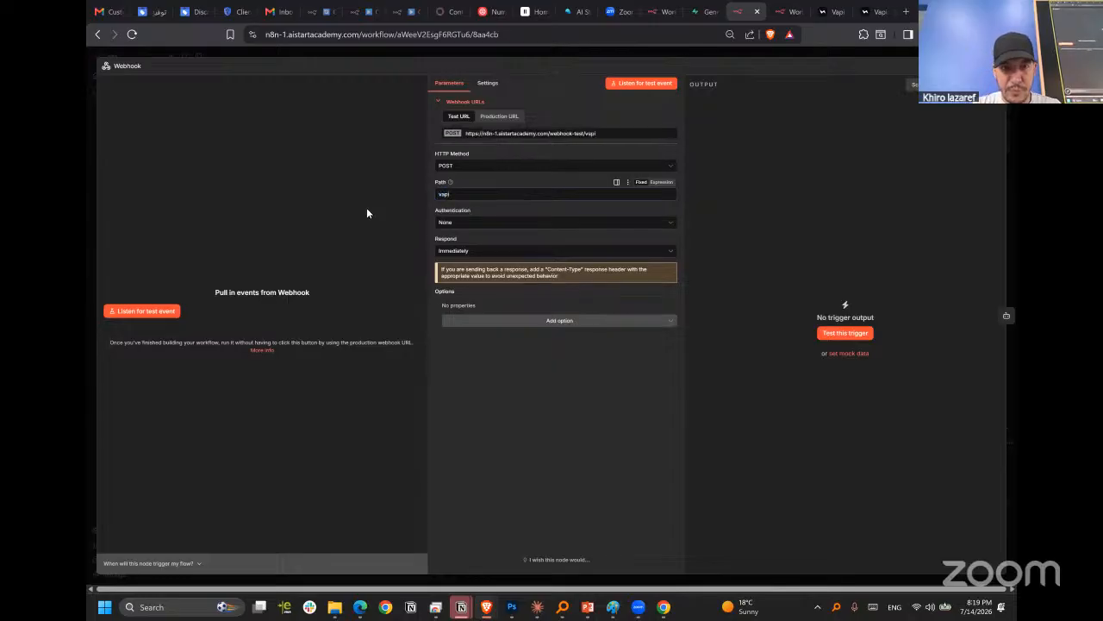
pyautogui.write('-agent')
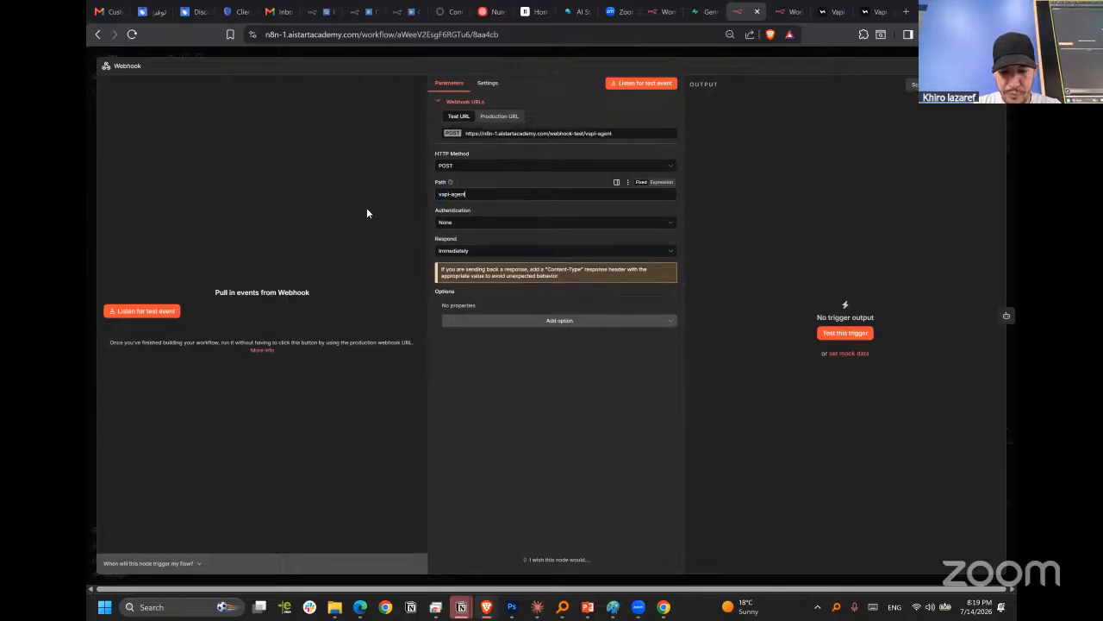
pyautogui.write('-n8n')
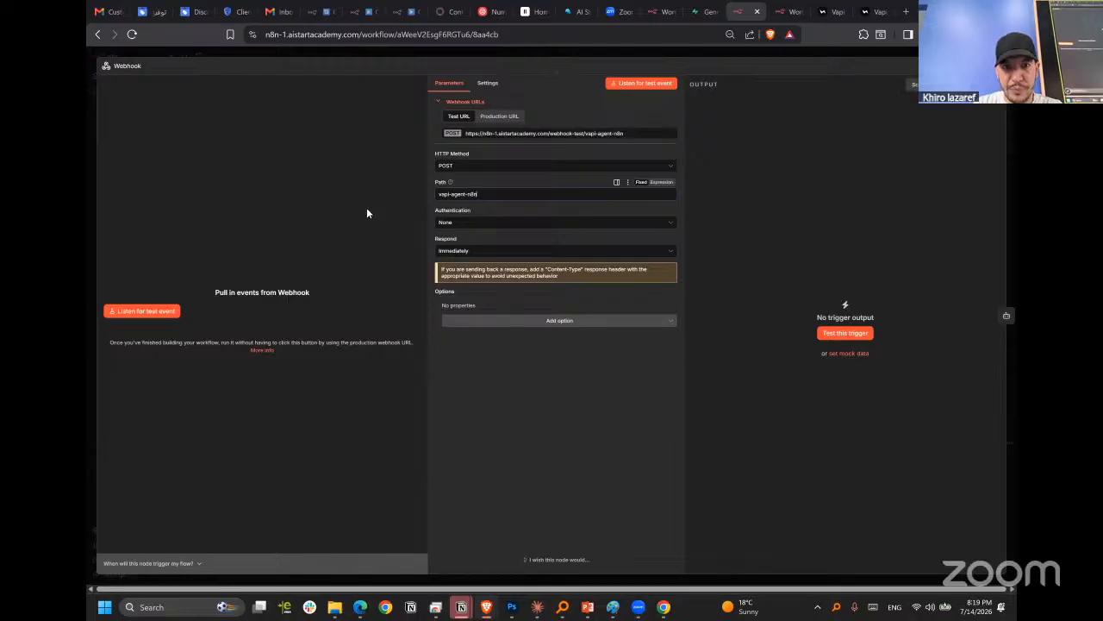
pyautogui.press('Escape')
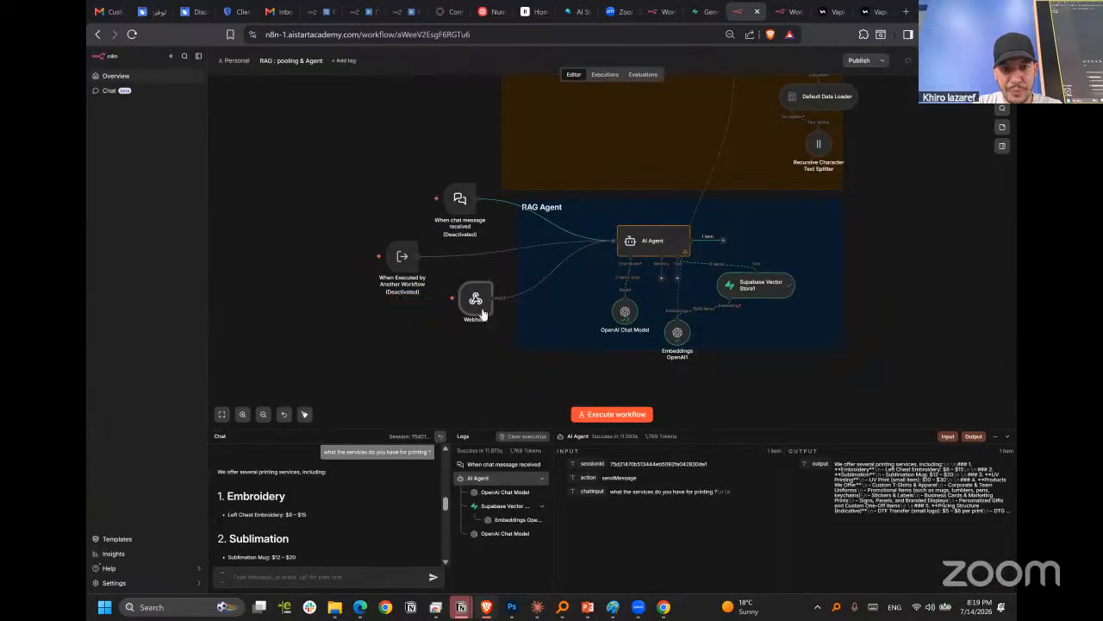
# Move the When Executed by Another Workflow node farther from AI Agent and nudge the Webhook node slightly.
pyautogui.moveTo(385, 265); pyautogui.dragTo(306, 244)
pyautogui.moveTo(473, 295); pyautogui.dragTo(483, 294)
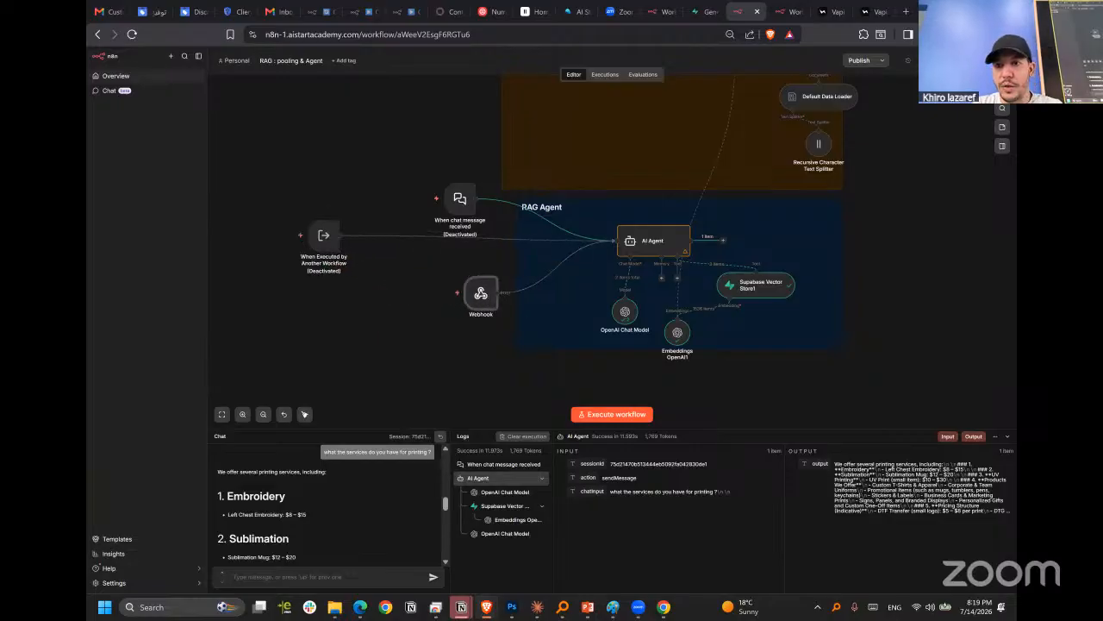
pyautogui.click(1001, 108)
pyautogui.write('webh')
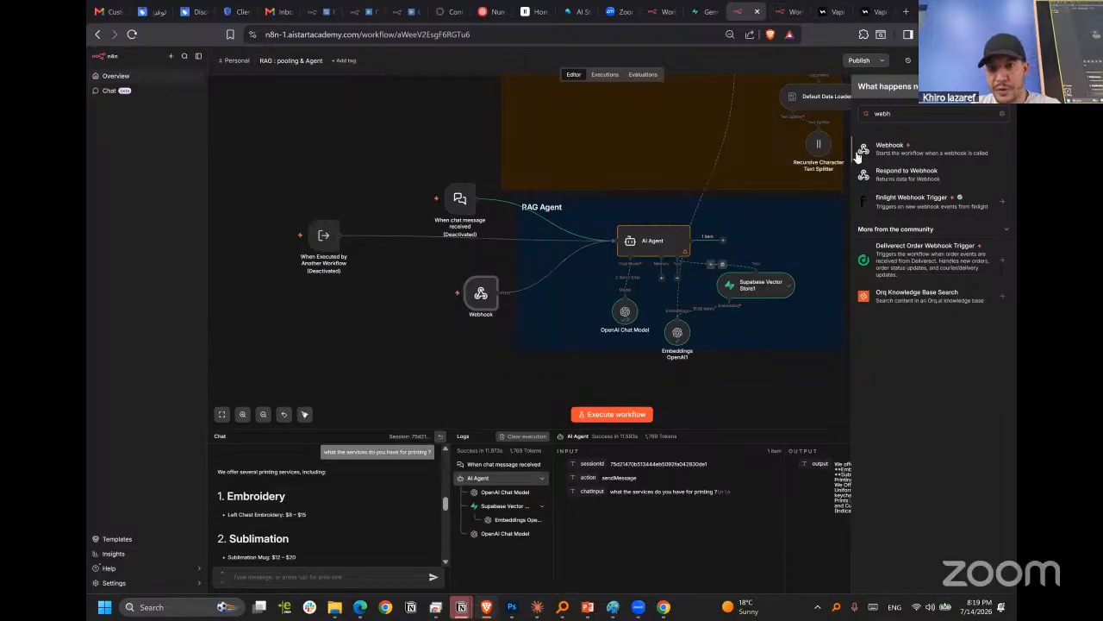
pyautogui.click(440, 315)
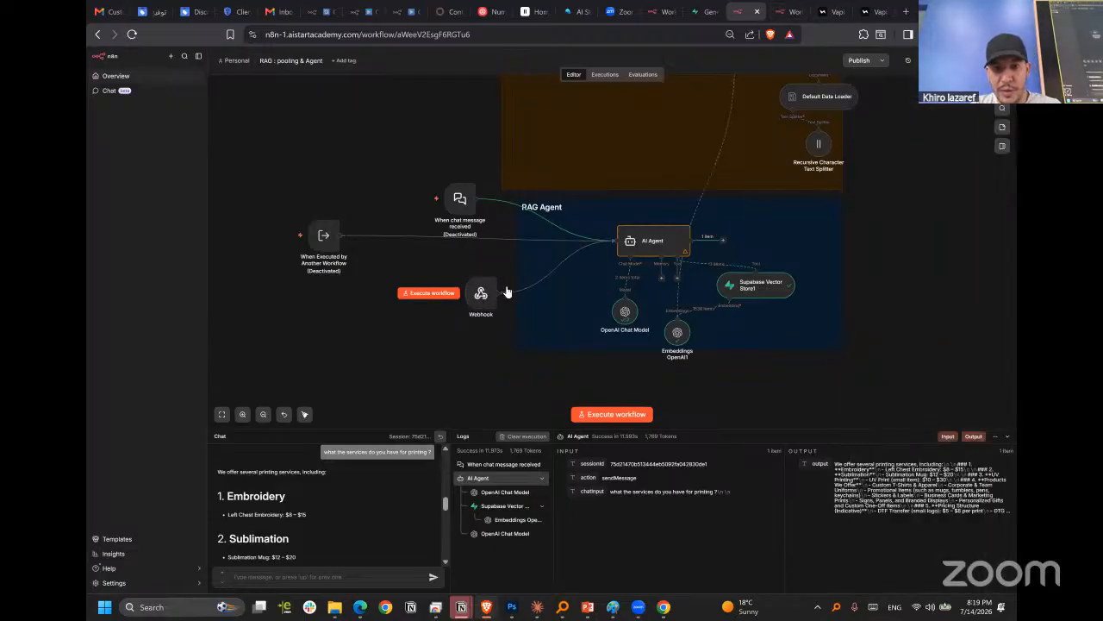
# Set the Webhook node to respond using the 'Respond to Webhook' Node option.
pyautogui.moveTo(482, 300); pyautogui.dragTo(471, 295)
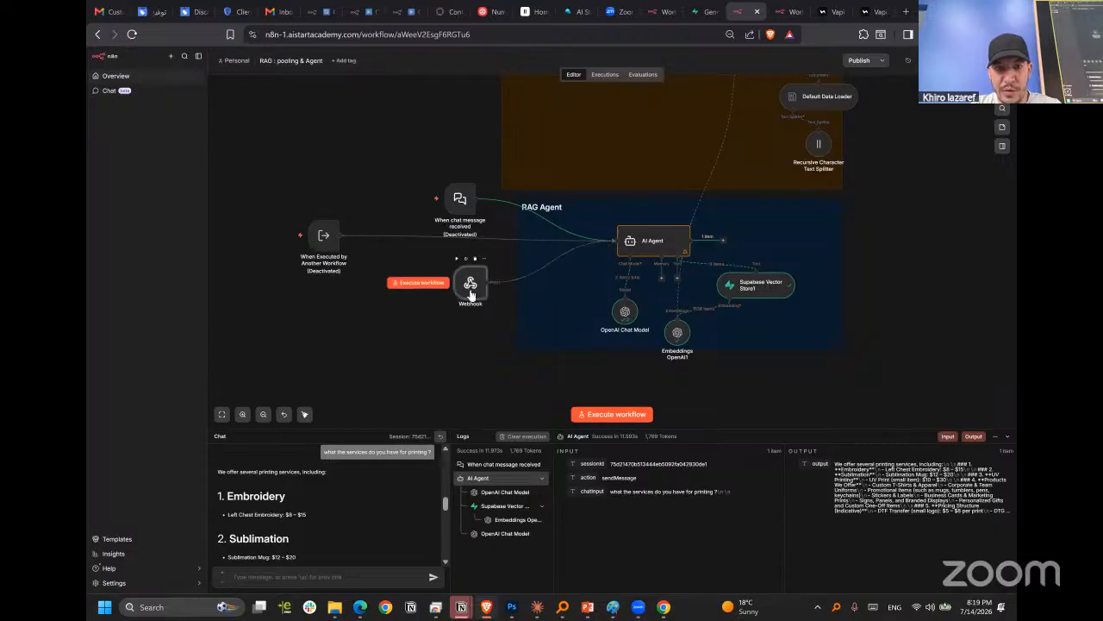
pyautogui.doubleClick(471, 286)
pyautogui.click(486, 119)
pyautogui.click(454, 119)
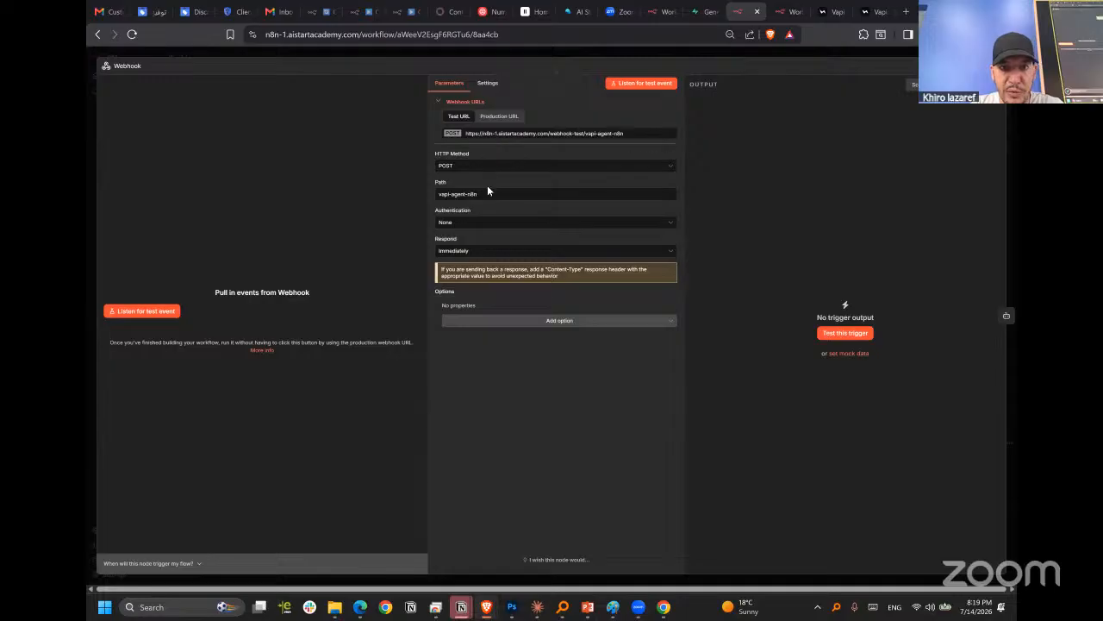
pyautogui.click(460, 164)
pyautogui.click(466, 166)
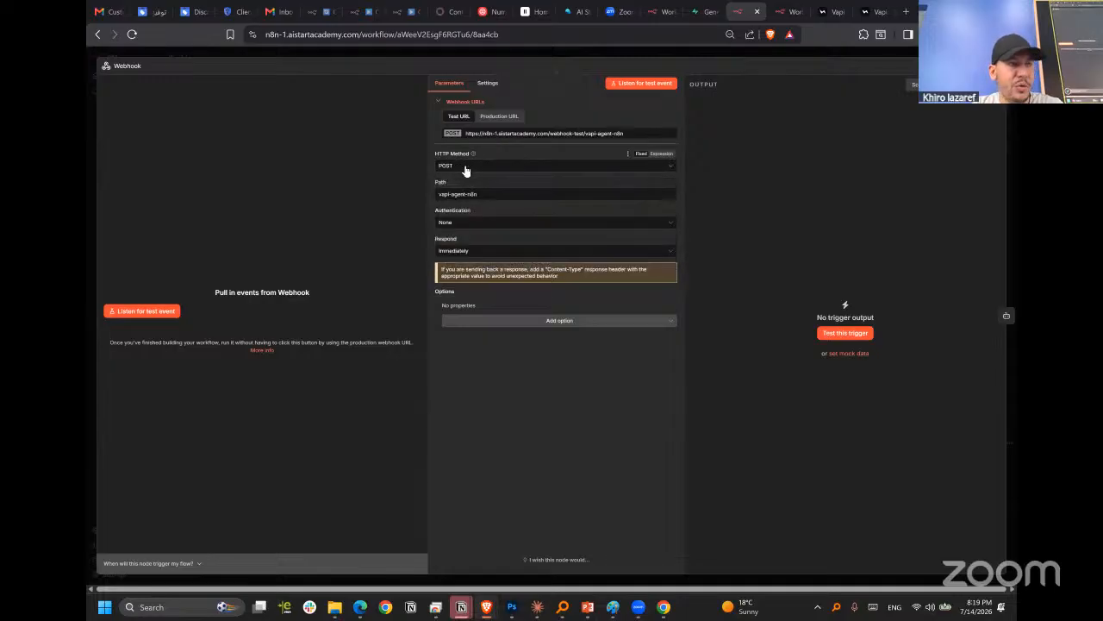
pyautogui.click(466, 168)
pyautogui.click(460, 168)
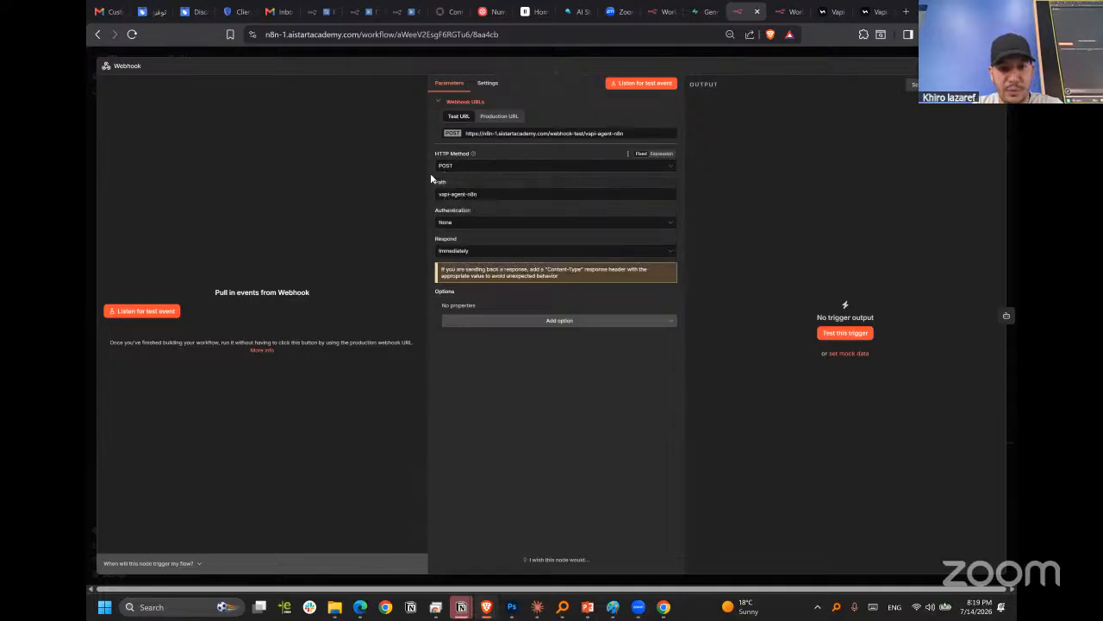
pyautogui.click(466, 253)
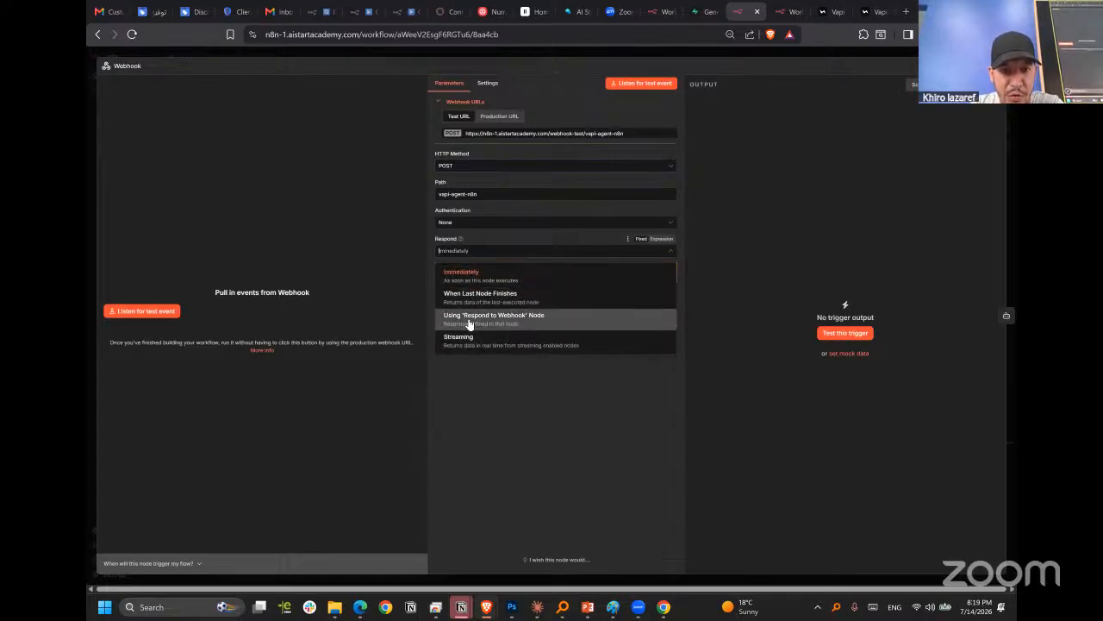
pyautogui.click(517, 322)
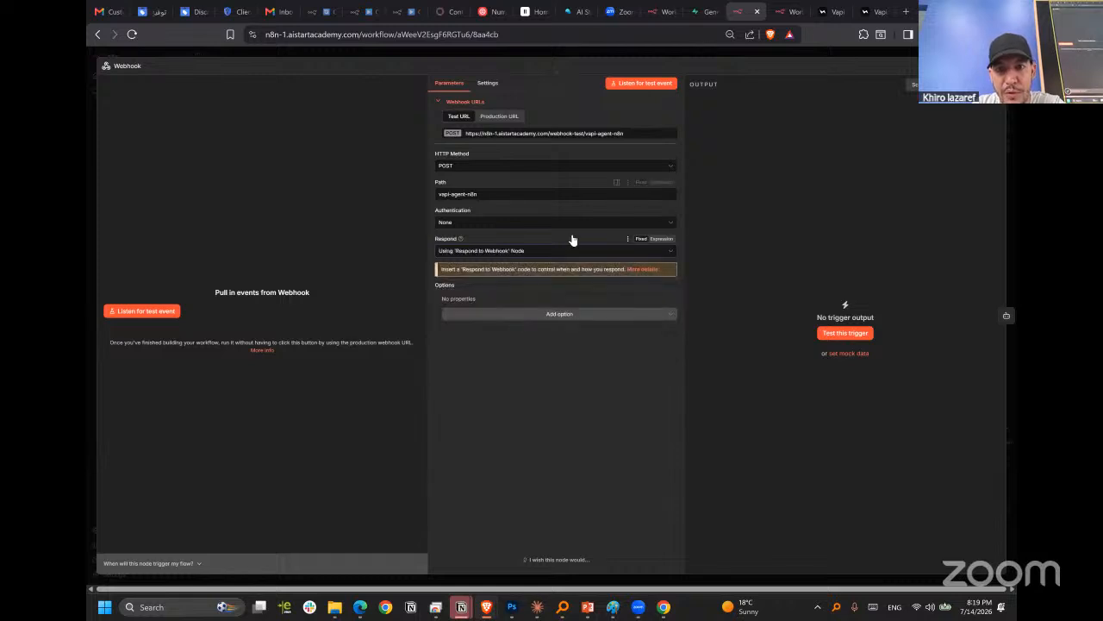
pyautogui.press('Escape')
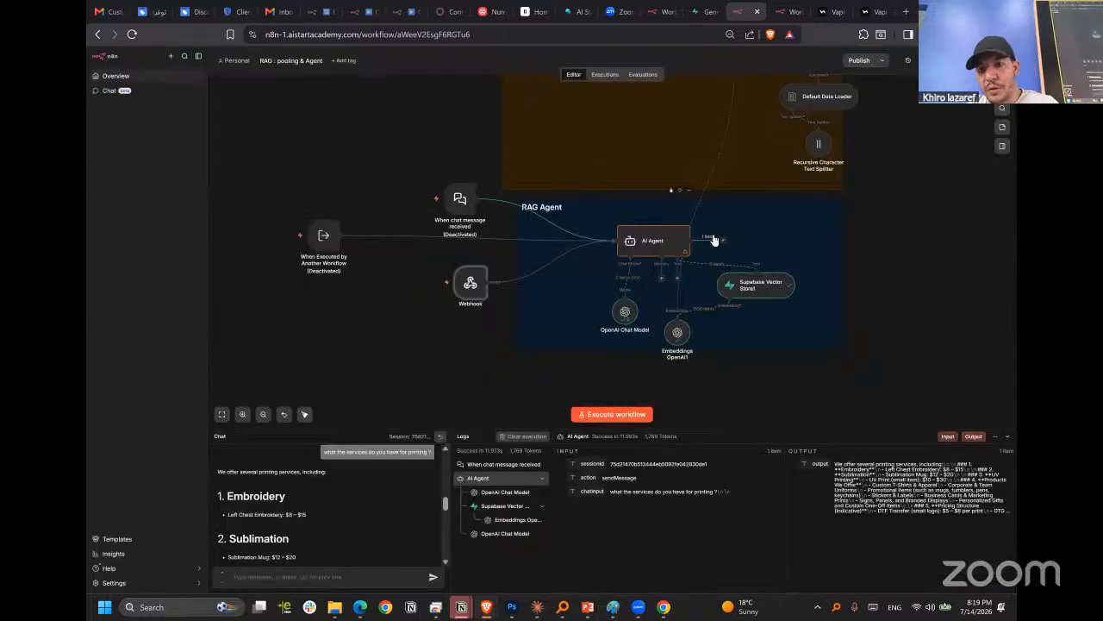
# Add a Respond to Webhook node after AI Agent, leaving it responding with First Incoming Item.
pyautogui.click(722, 240)
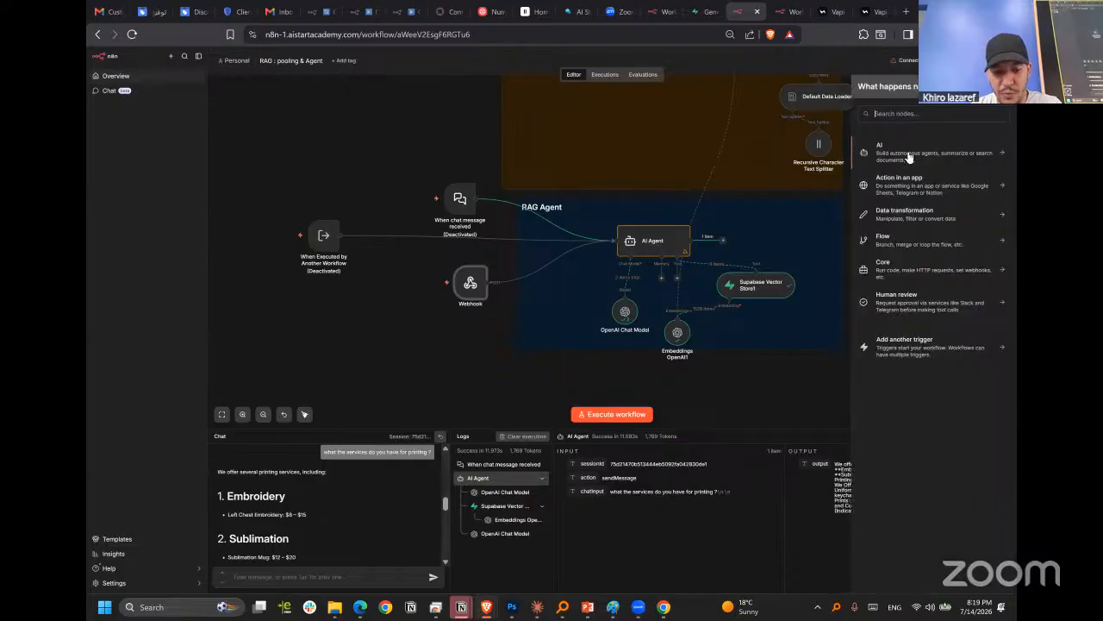
pyautogui.write('webh')
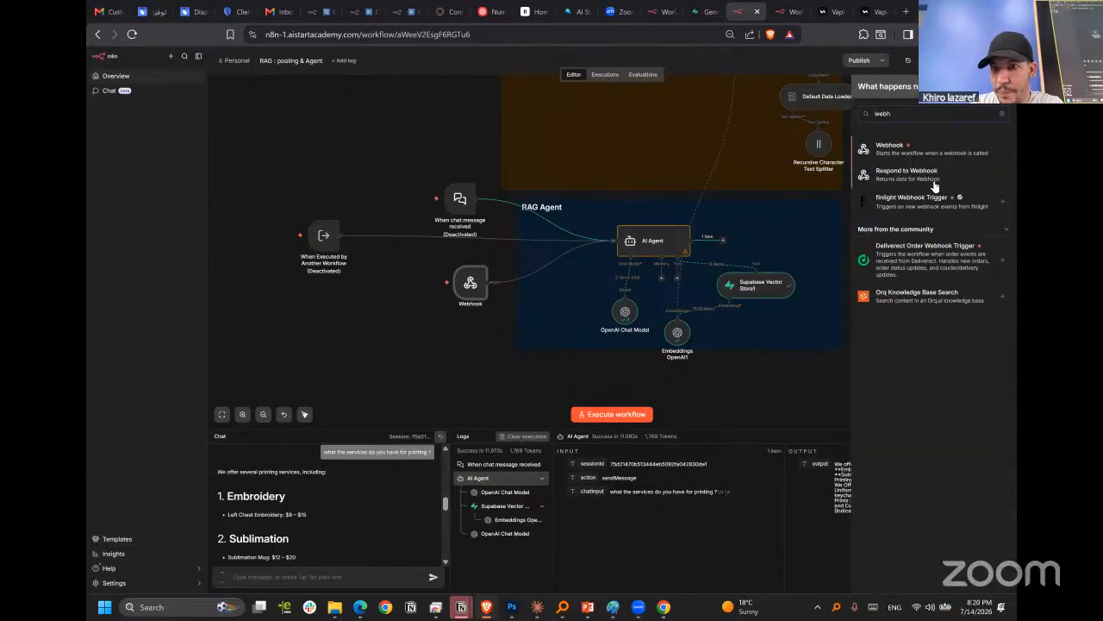
pyautogui.click(907, 173)
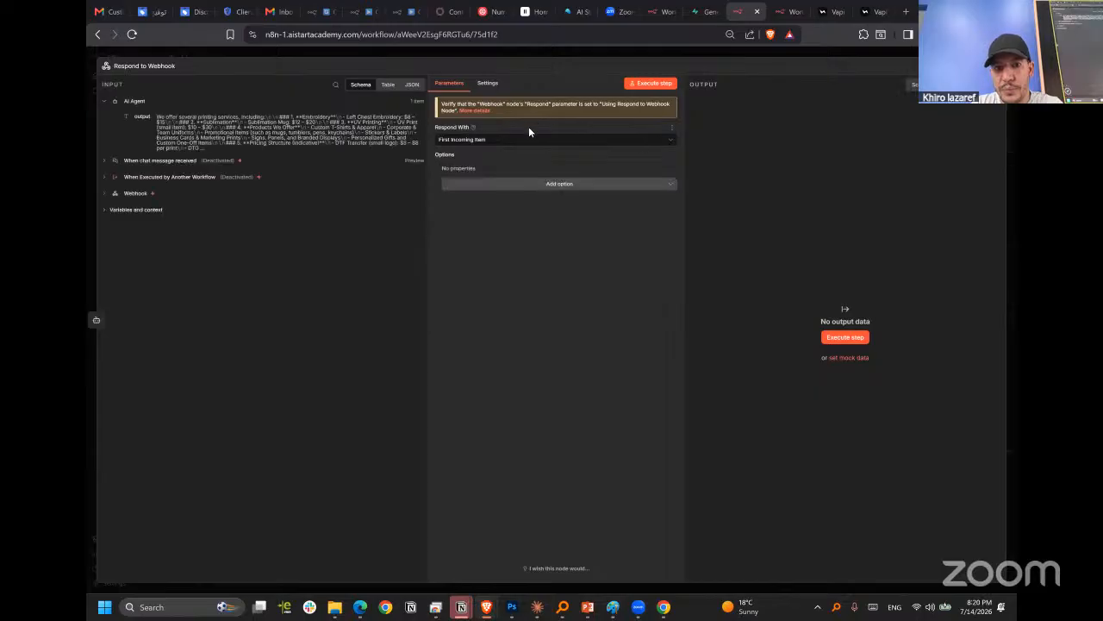
pyautogui.click(483, 141)
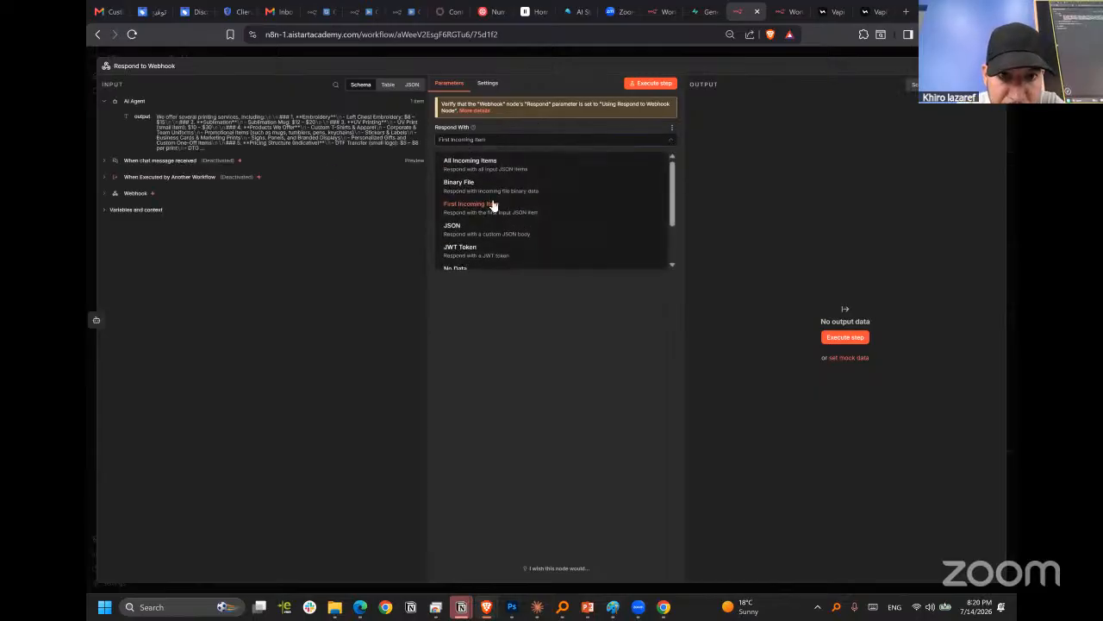
pyautogui.click(532, 362)
pyautogui.click(617, 48)
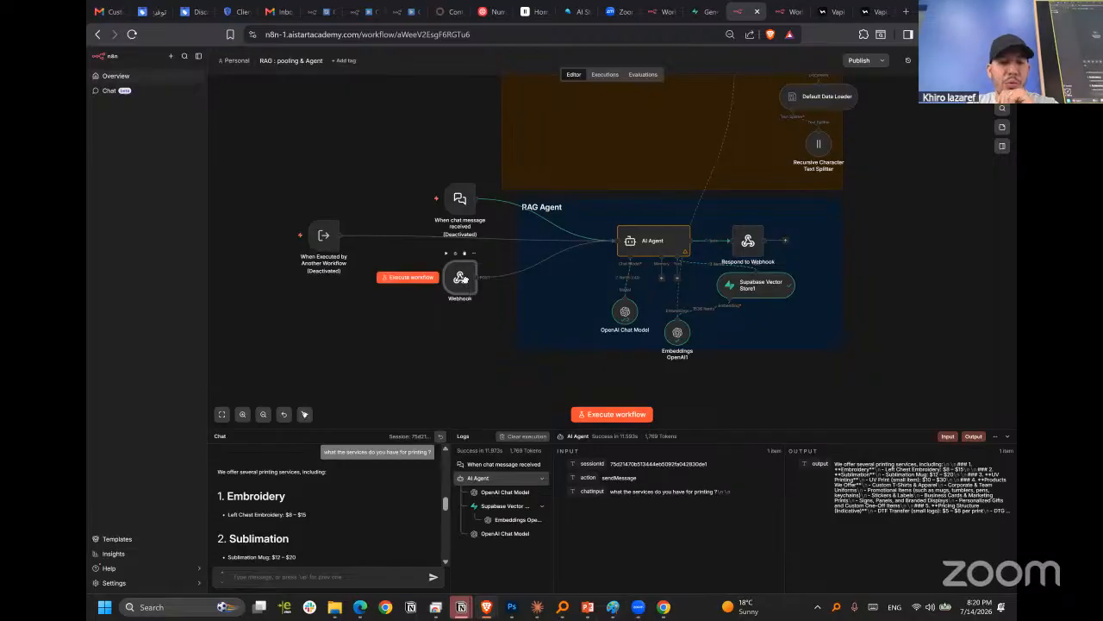
# Move the chat message and When Executed by Another Workflow triggers higher, and align the Webhook node with AI Agent.
pyautogui.moveTo(463, 286); pyautogui.dragTo(468, 275)
pyautogui.moveTo(462, 201); pyautogui.dragTo(457, 133)
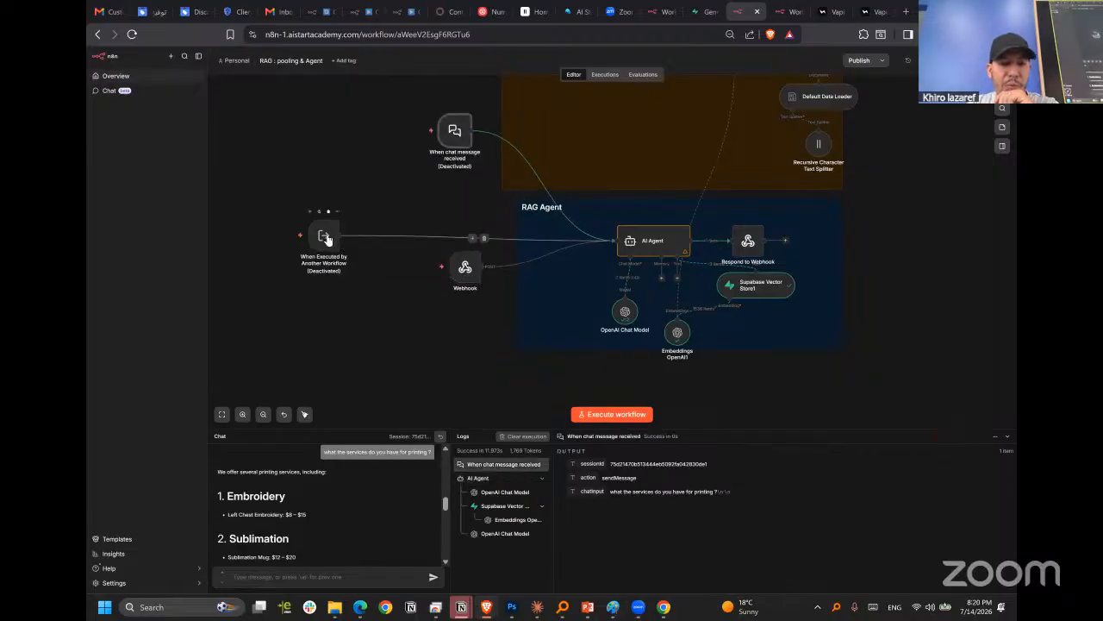
pyautogui.moveTo(327, 243); pyautogui.dragTo(322, 160)
pyautogui.moveTo(466, 269); pyautogui.dragTo(476, 249)
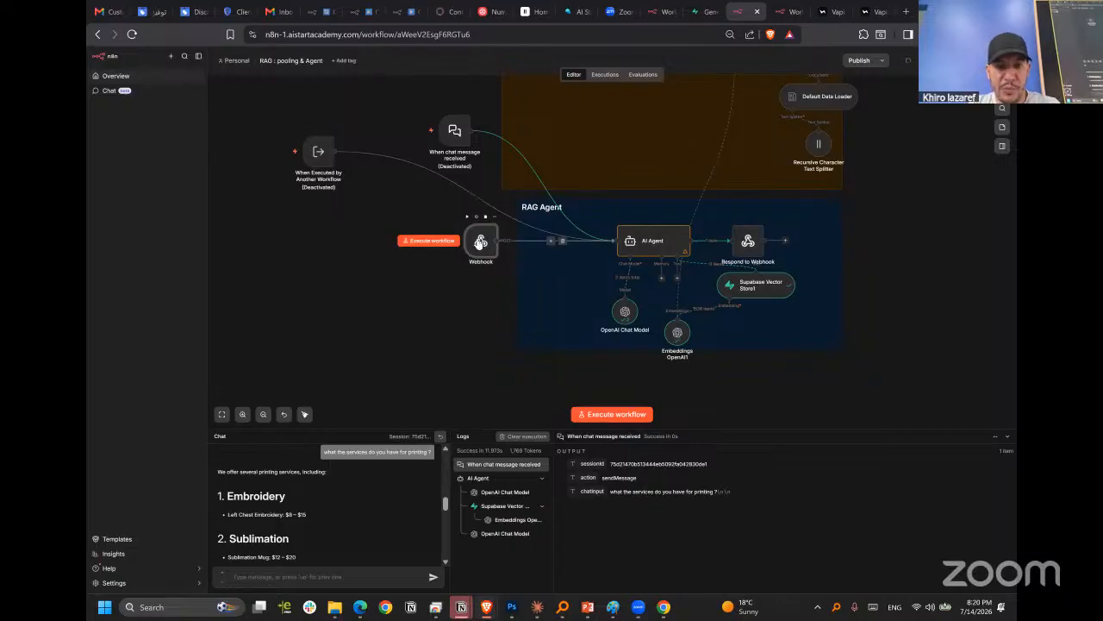
# Set AI Agent's source for the user message prompt to Define below.
pyautogui.doubleClick(653, 243)
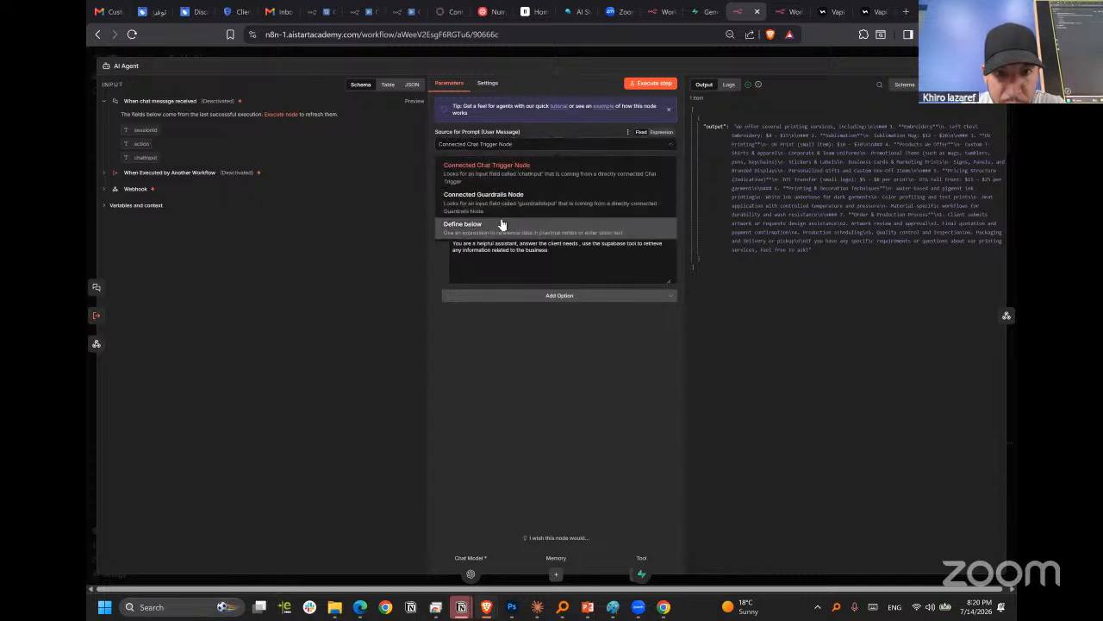
pyautogui.click(504, 224)
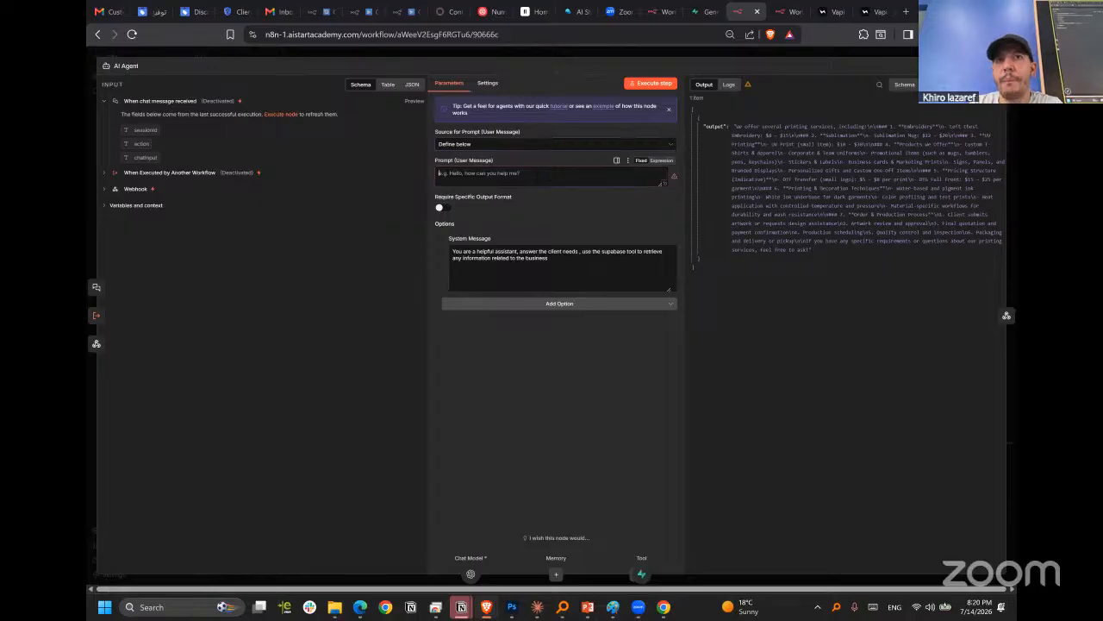
pyautogui.click(787, 50)
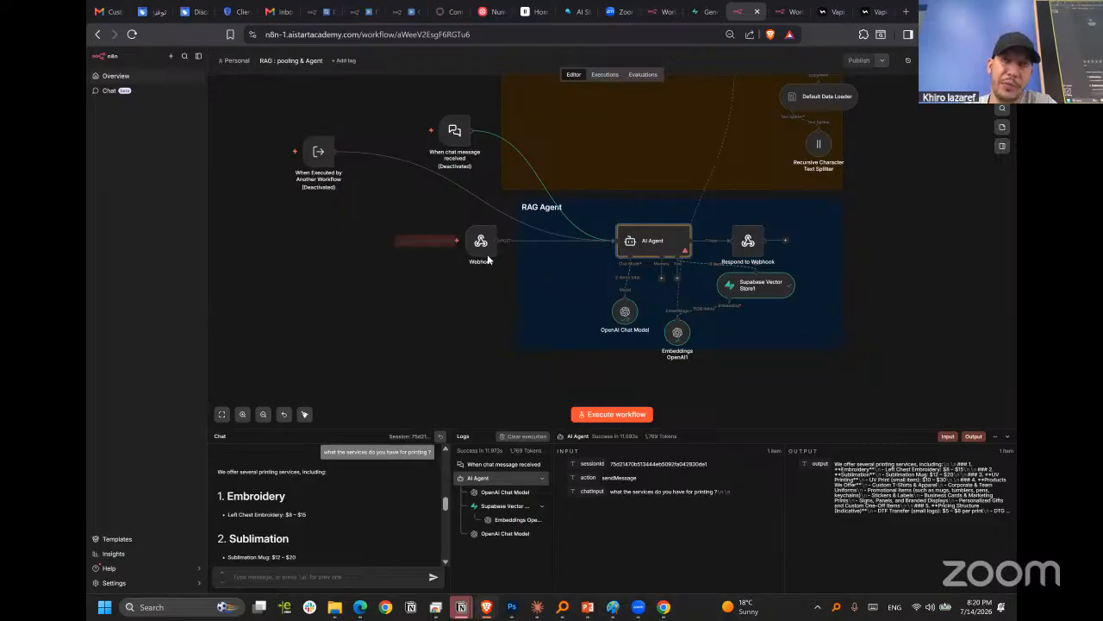
# Move the Webhook node closer to AI Agent, inside the RAG Agent note, and Respond to Webhook farther from the agent.
pyautogui.moveTo(479, 249); pyautogui.dragTo(535, 244)
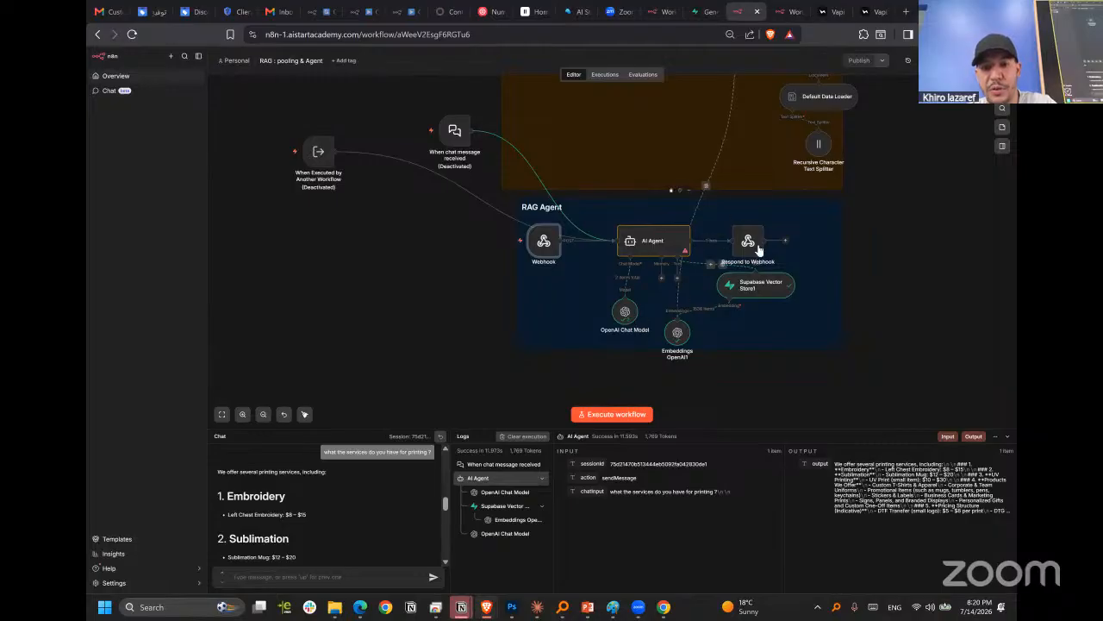
pyautogui.moveTo(753, 249); pyautogui.dragTo(806, 244)
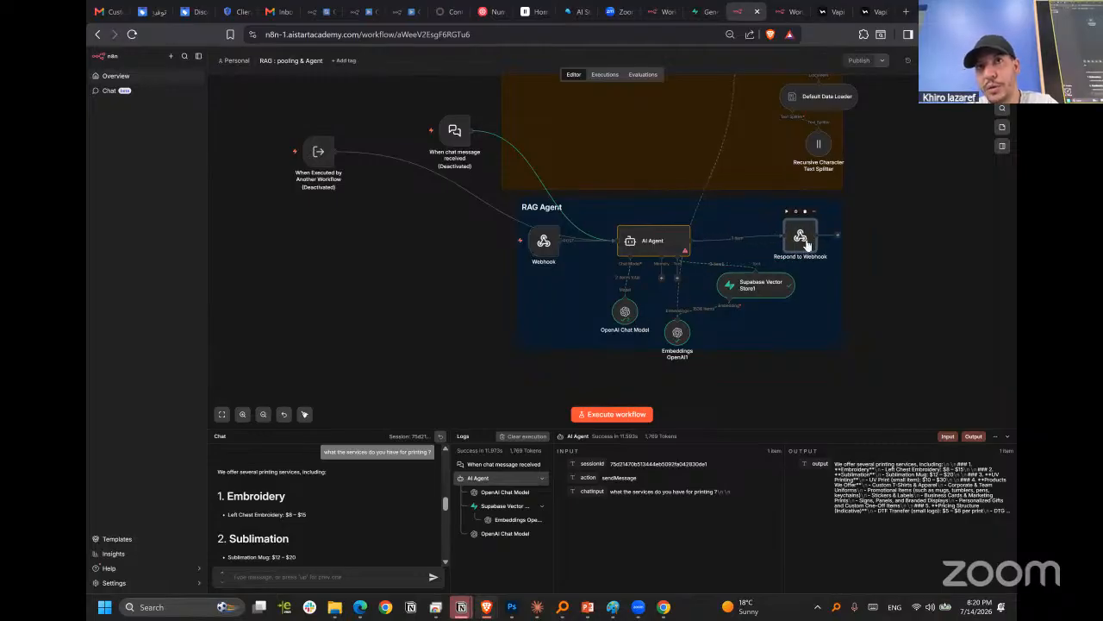
# Review the Webhook node's Respond options, keeping Using 'Respond to Webhook' Node selected.
pyautogui.doubleClick(543, 242)
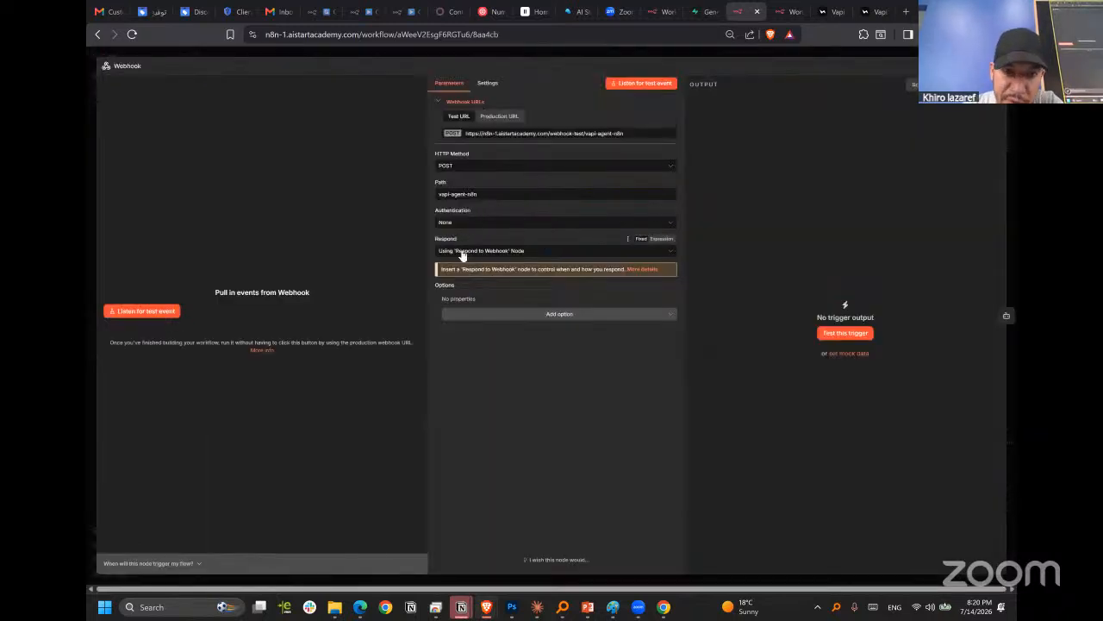
pyautogui.click(474, 255)
pyautogui.click(457, 252)
pyautogui.click(488, 251)
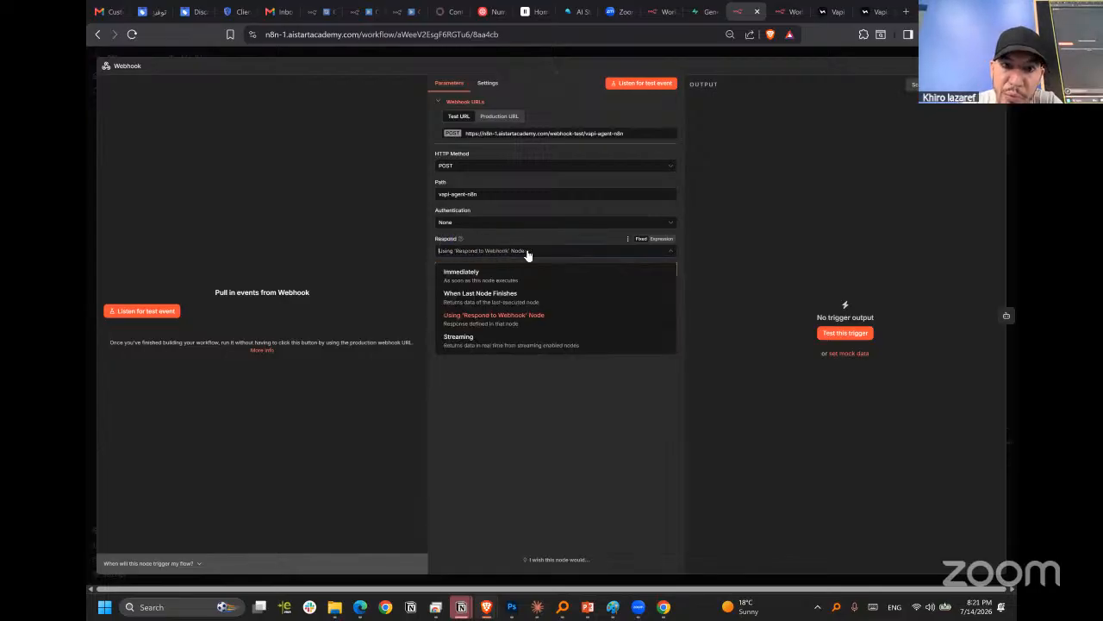
pyautogui.click(531, 318)
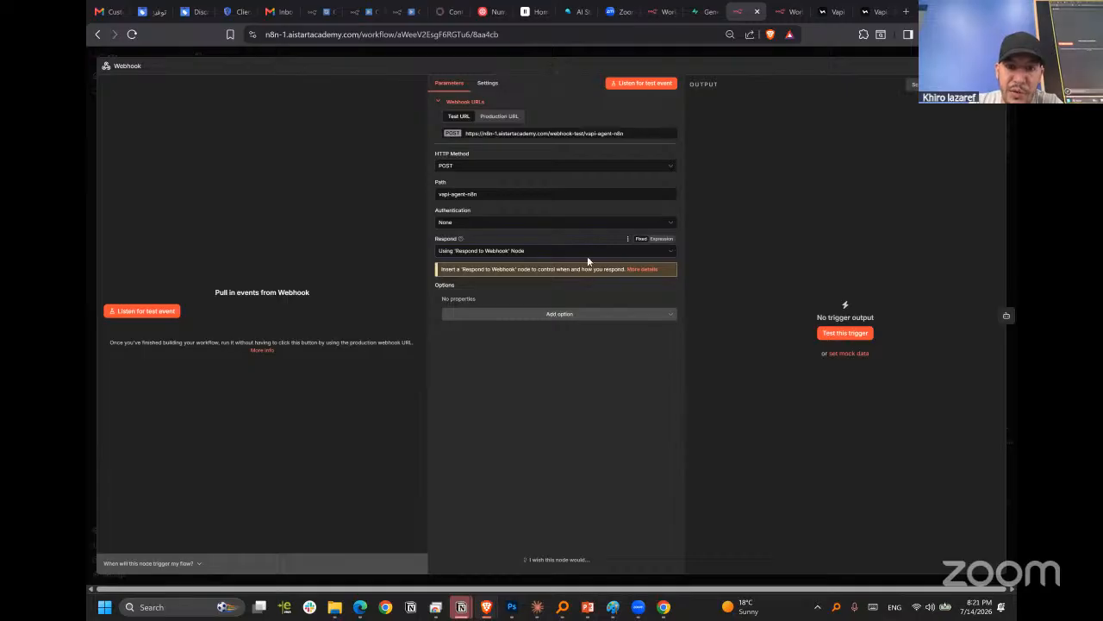
# Copy the Webhook node's production URL.
pyautogui.click(520, 121)
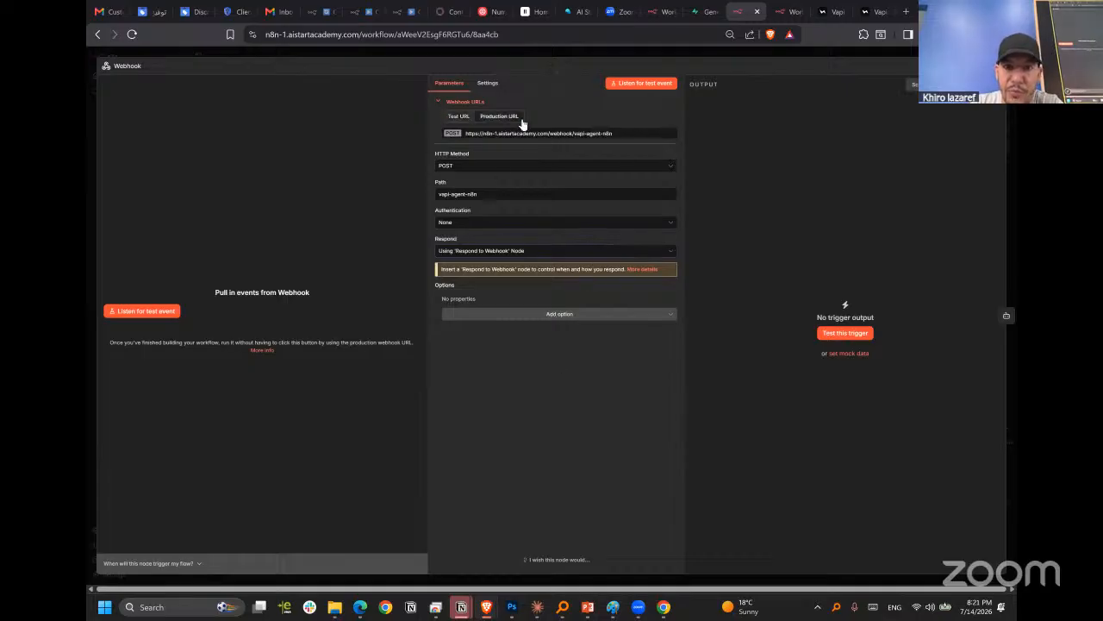
pyautogui.click(547, 135)
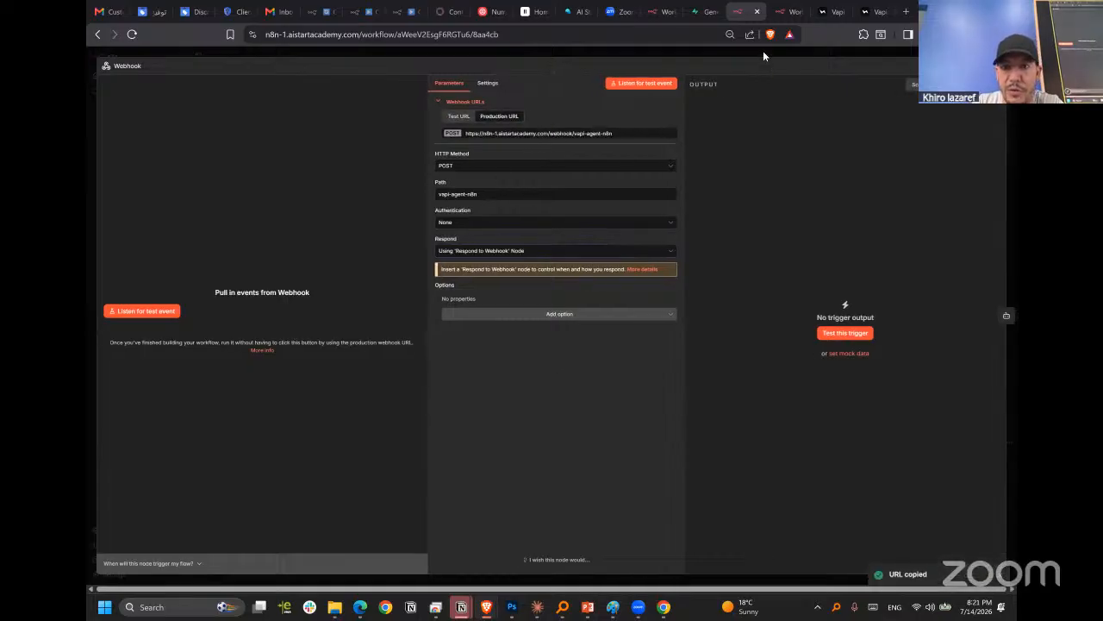
pyautogui.click(763, 51)
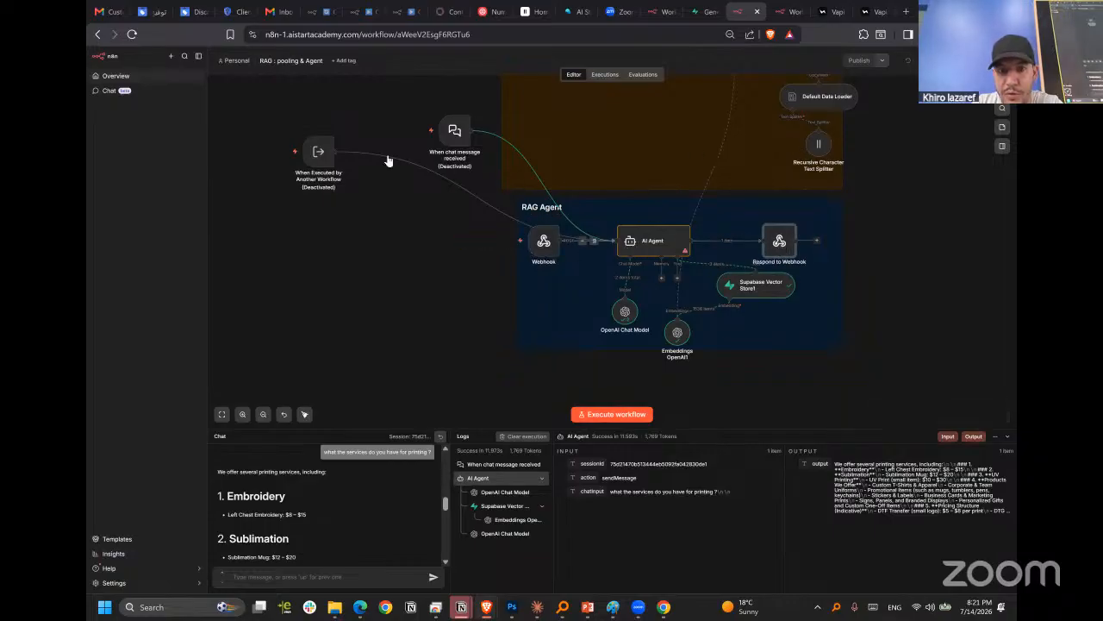
# Align the When Executed by Another Workflow trigger with the chat trigger, and move the Webhook node outside the RAG Agent note.
pyautogui.moveTo(328, 155); pyautogui.dragTo(333, 134)
pyautogui.moveTo(536, 249); pyautogui.dragTo(468, 244)
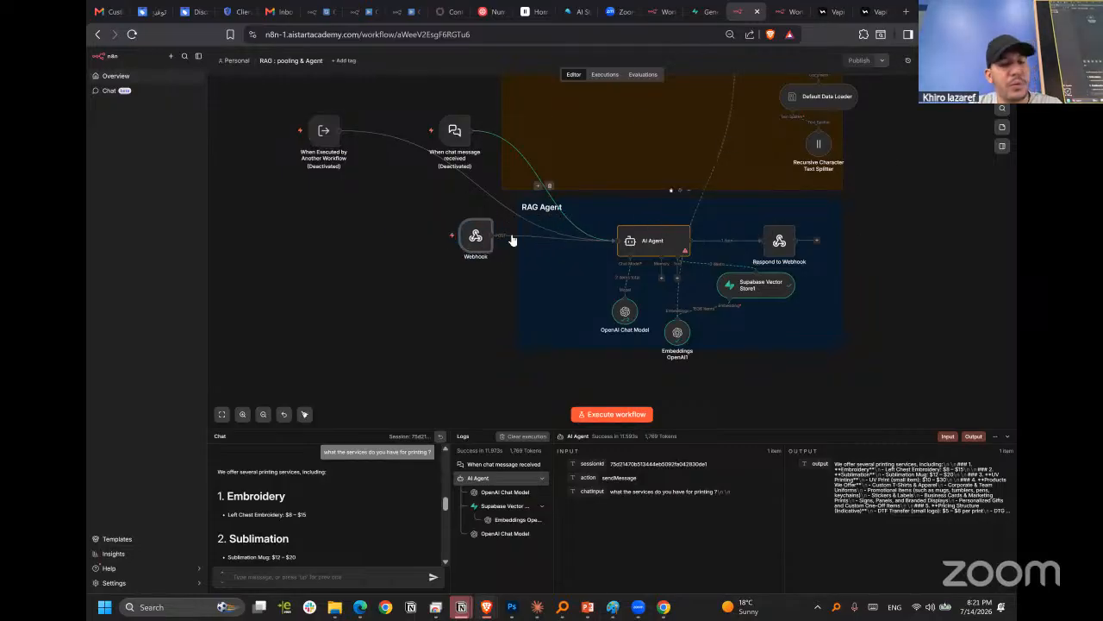
# Copy the Webhook node's test URL and execute the workflow so it listens for a test call.
pyautogui.doubleClick(475, 231)
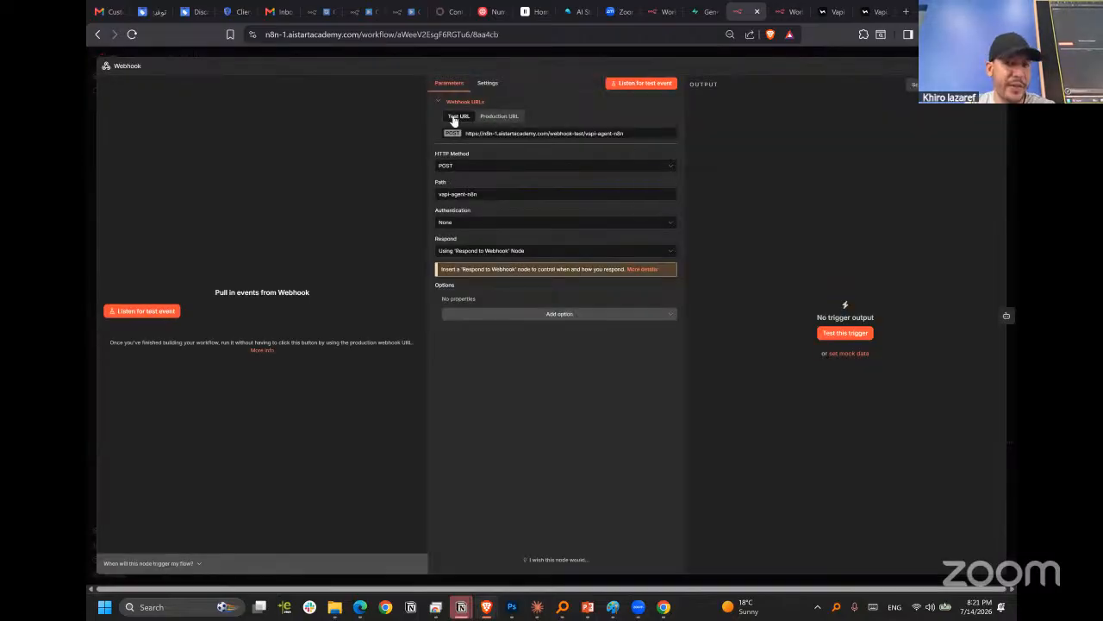
pyautogui.click(487, 136)
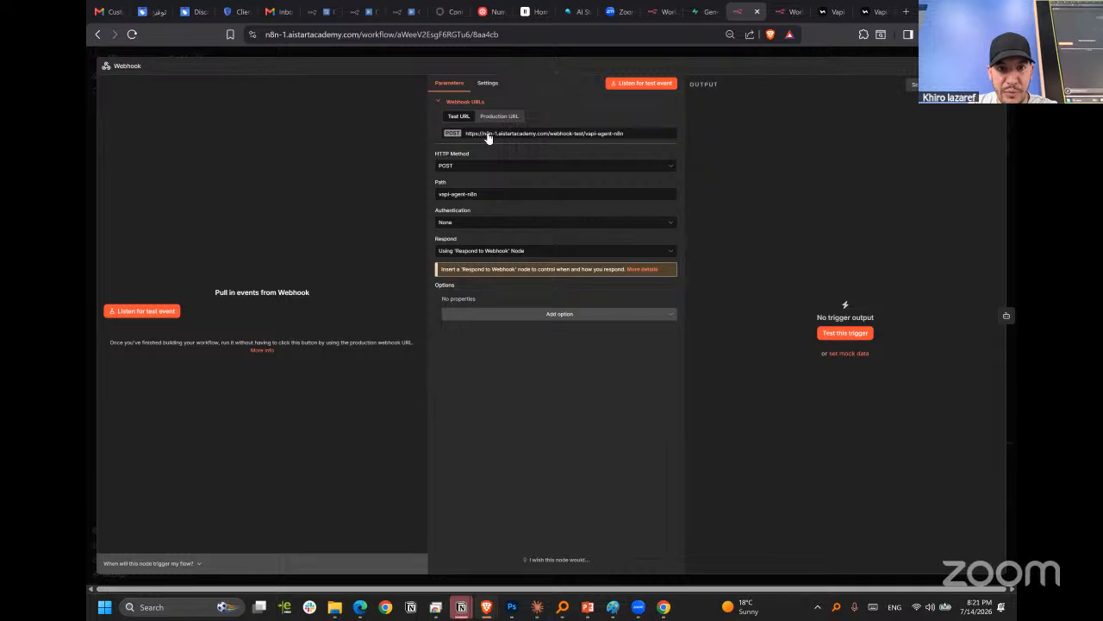
pyautogui.click(713, 56)
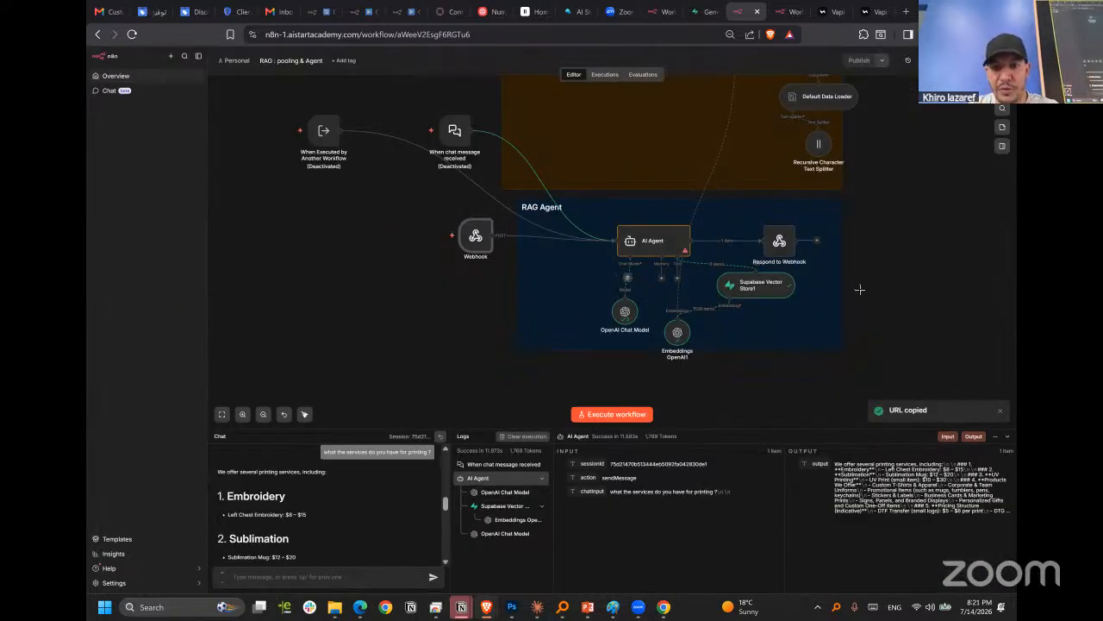
pyautogui.click(593, 415)
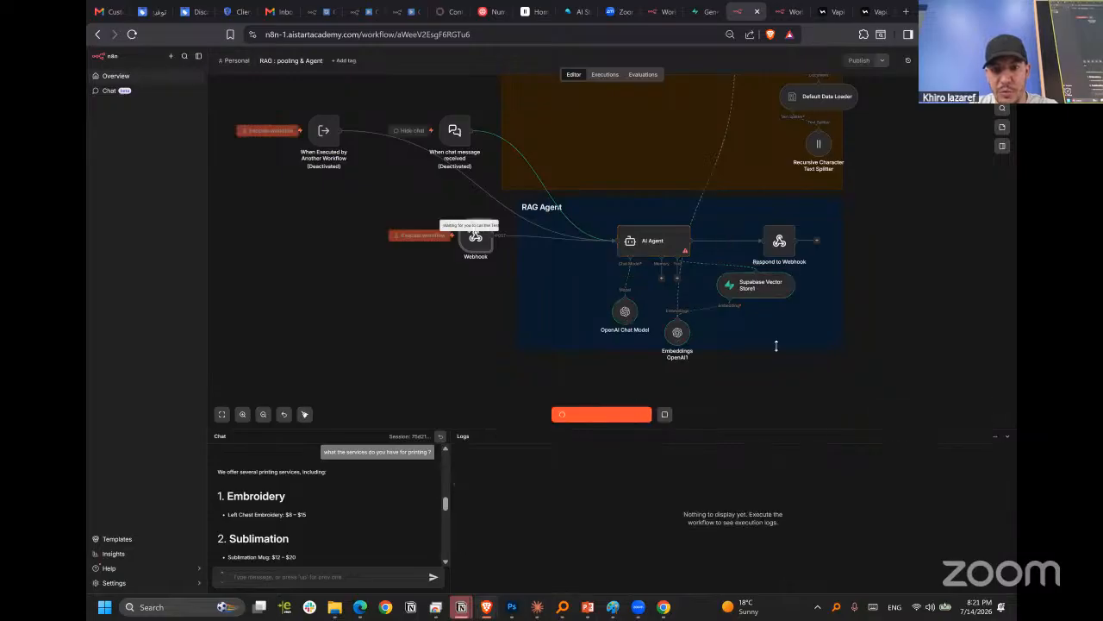
# Switch to Vapi and go from New Assistant's tools to the tool creation page, with the first function_tool open.
pyautogui.click(871, 11)
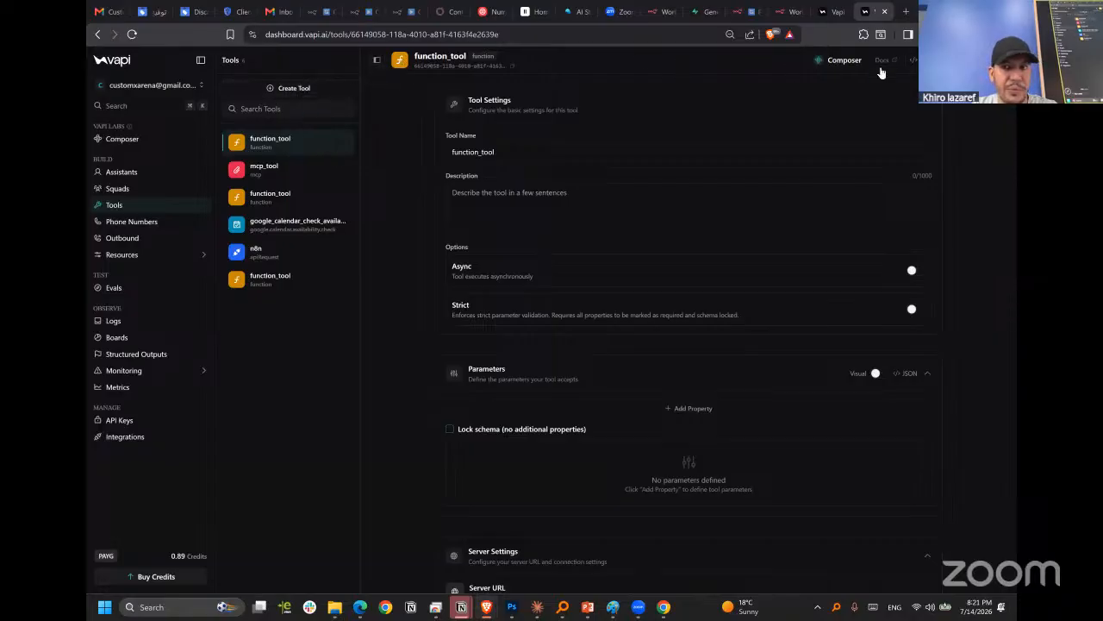
pyautogui.click(140, 172)
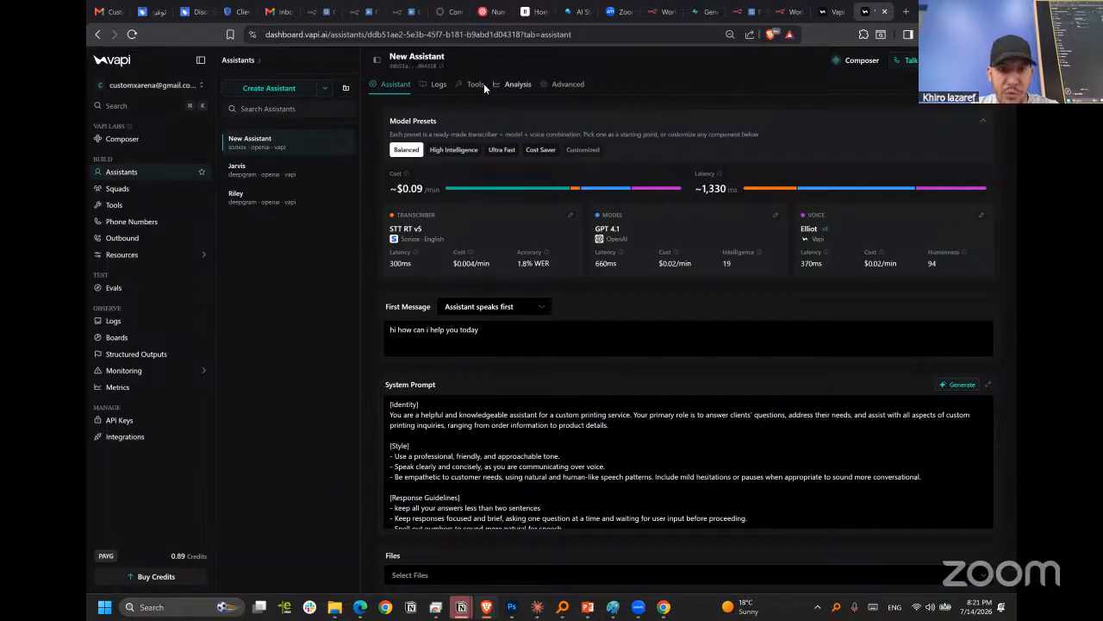
pyautogui.click(475, 85)
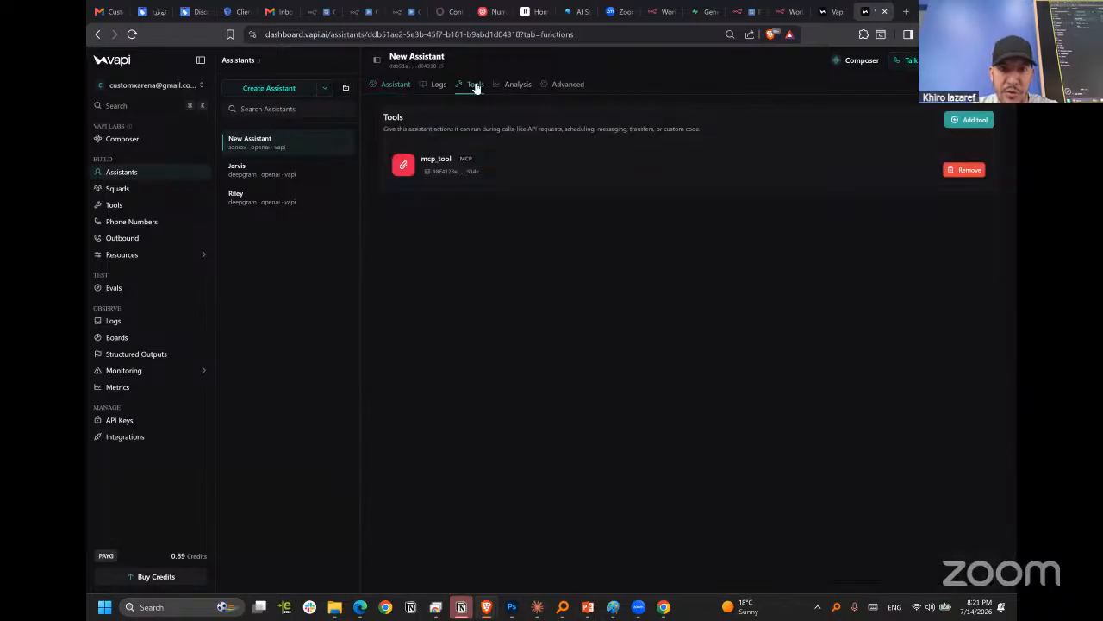
pyautogui.click(972, 120)
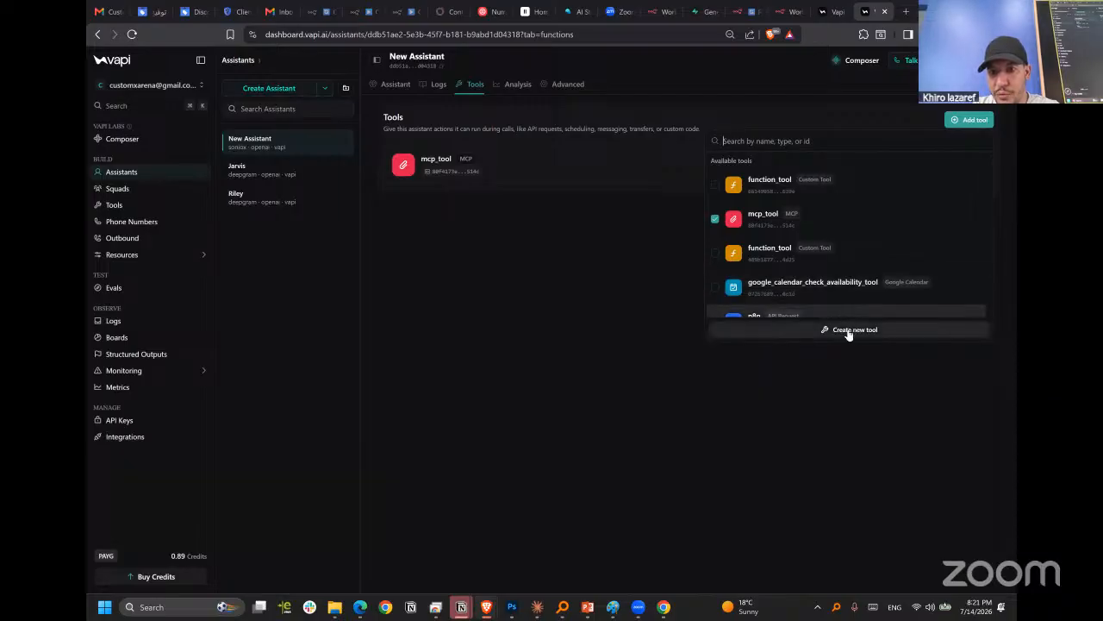
pyautogui.click(850, 331)
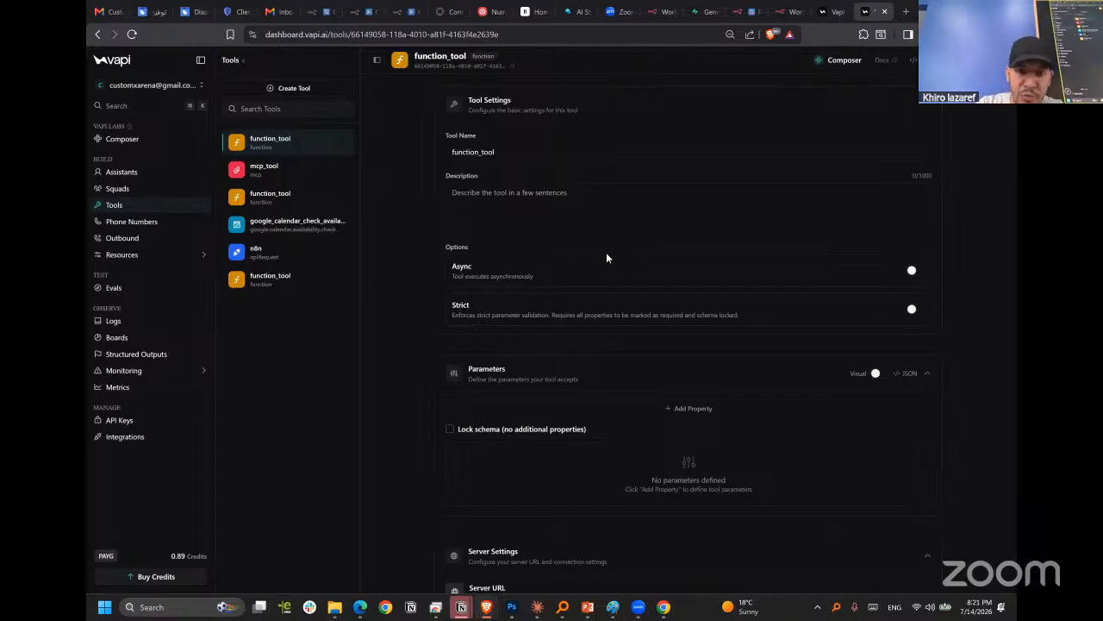
pyautogui.scroll(-5, 607, 258)
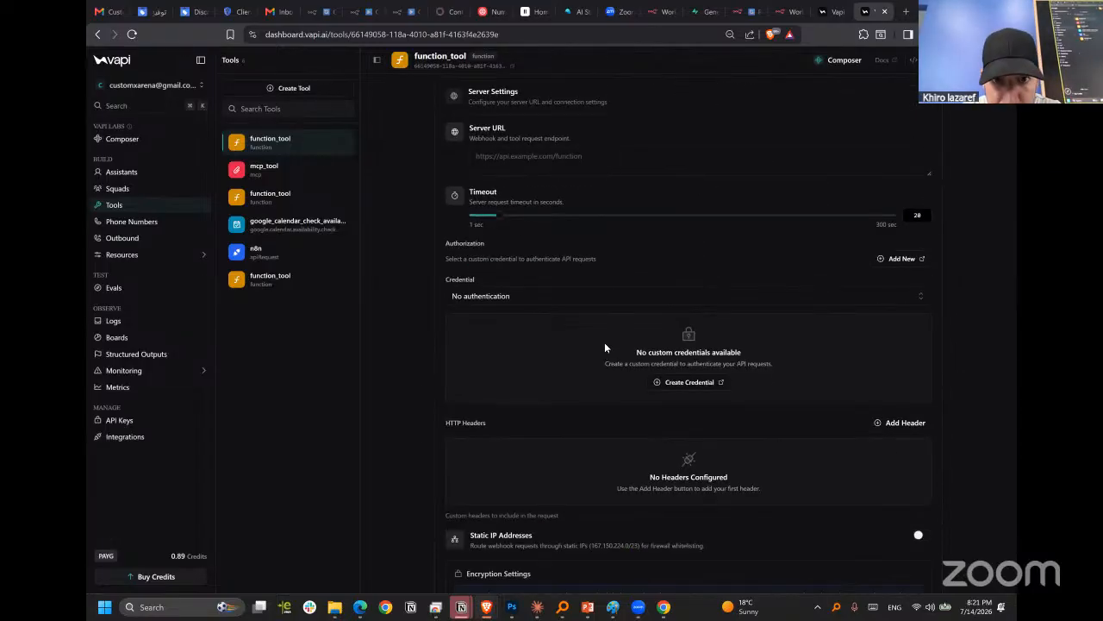
pyautogui.scroll(1, 595, 310)
pyautogui.click(560, 219)
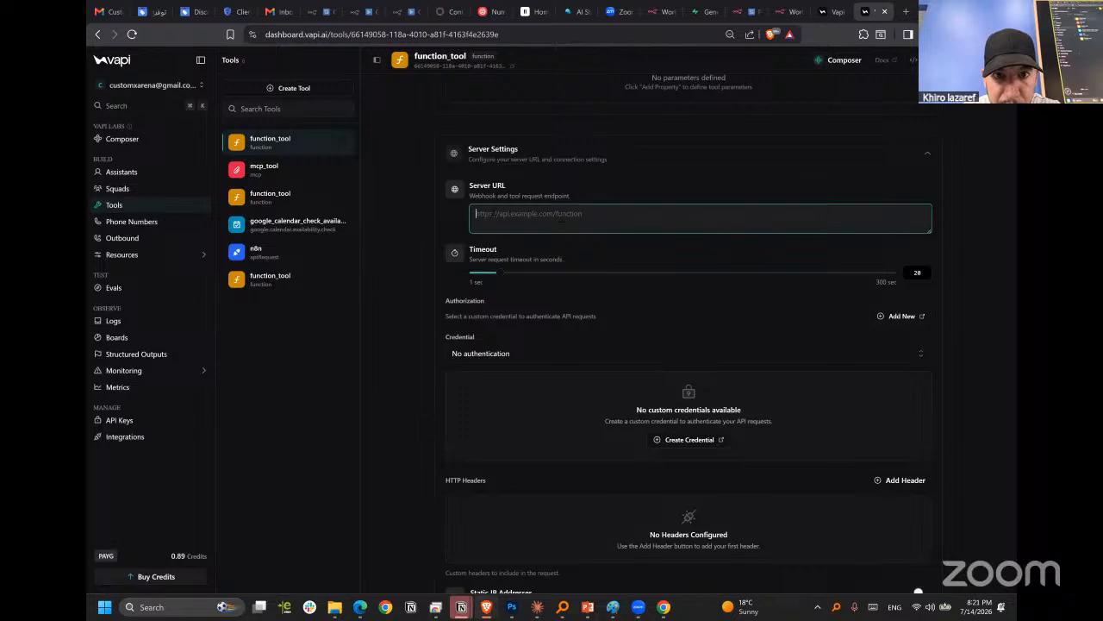
pyautogui.hotkey('ctrl', 'v')
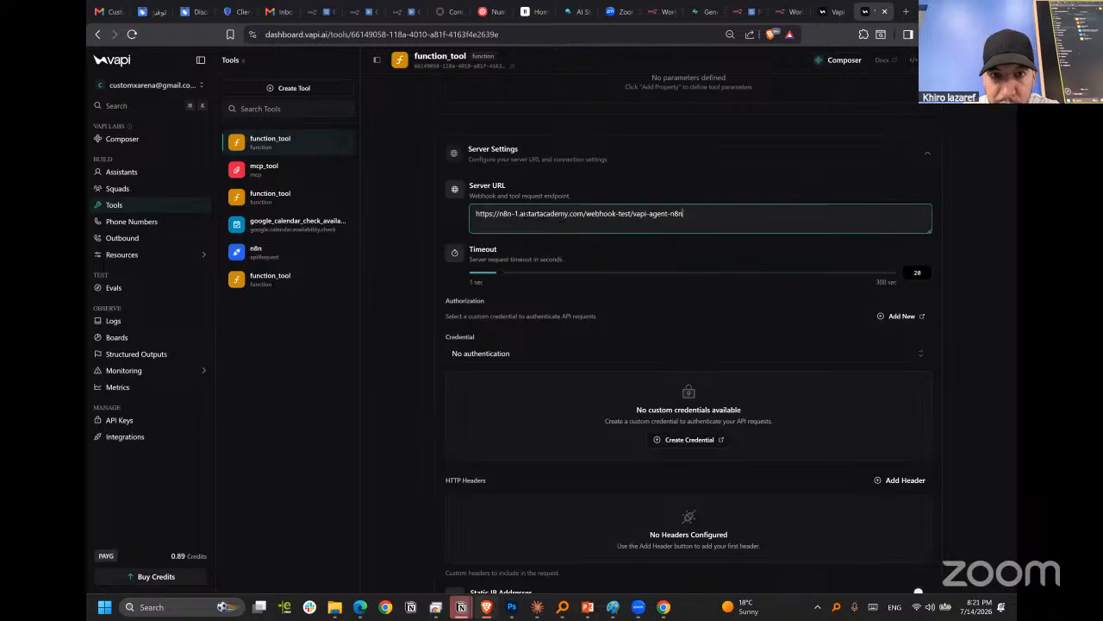
pyautogui.click(969, 221)
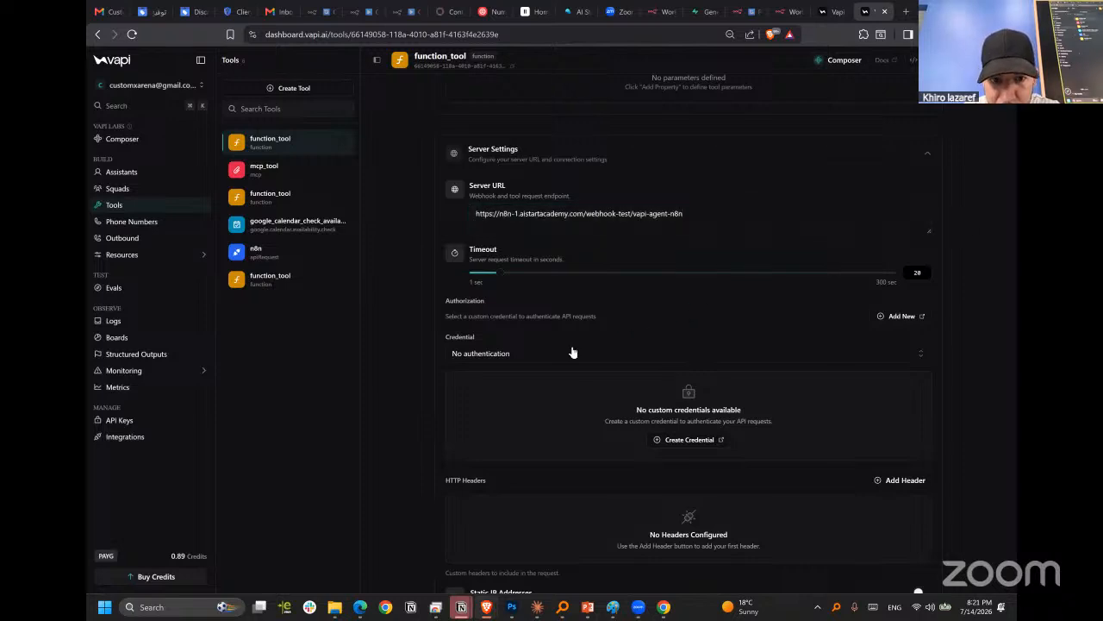
# Review function_tool's credential, header, encryption, static body and response body settings, keeping No authentication.
pyautogui.click(545, 355)
pyautogui.click(546, 375)
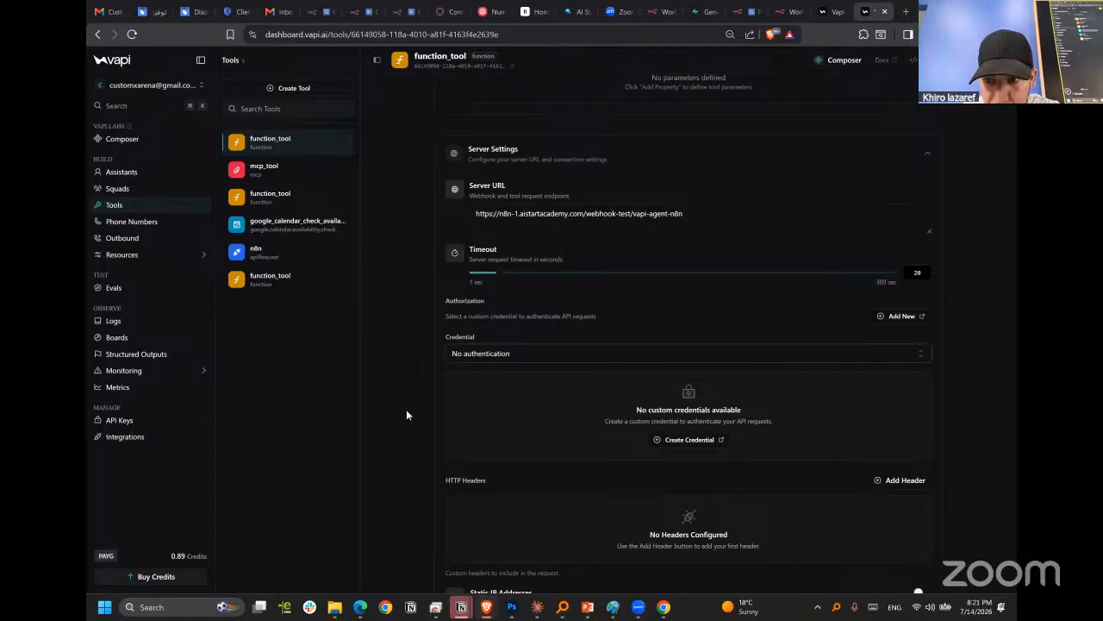
pyautogui.scroll(-2, 446, 413)
pyautogui.scroll(-5, 664, 417)
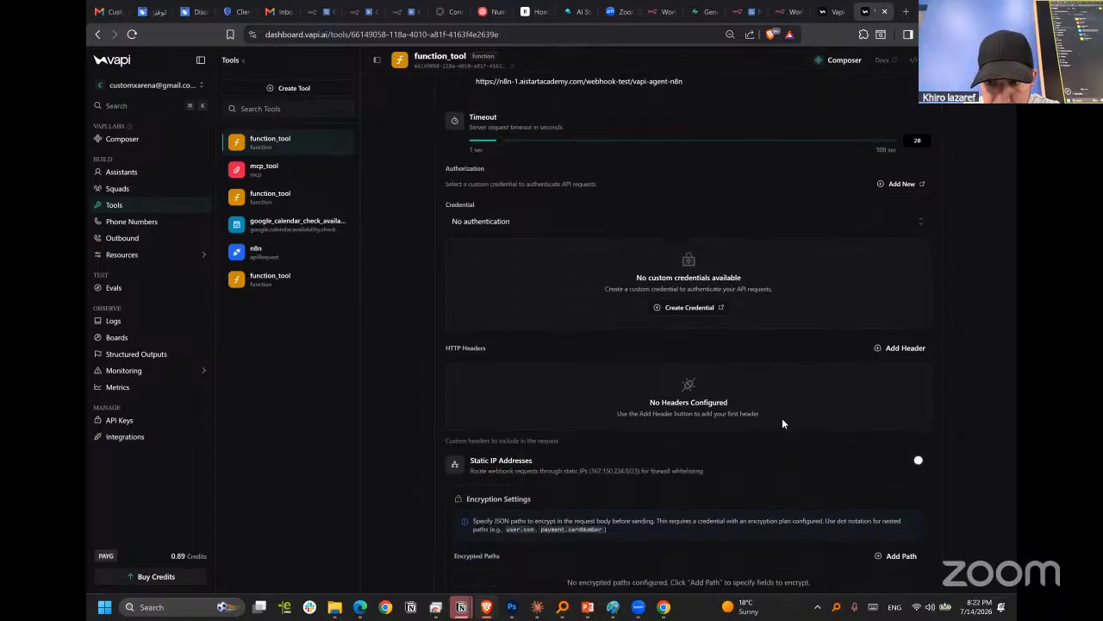
pyautogui.scroll(-3, 604, 407)
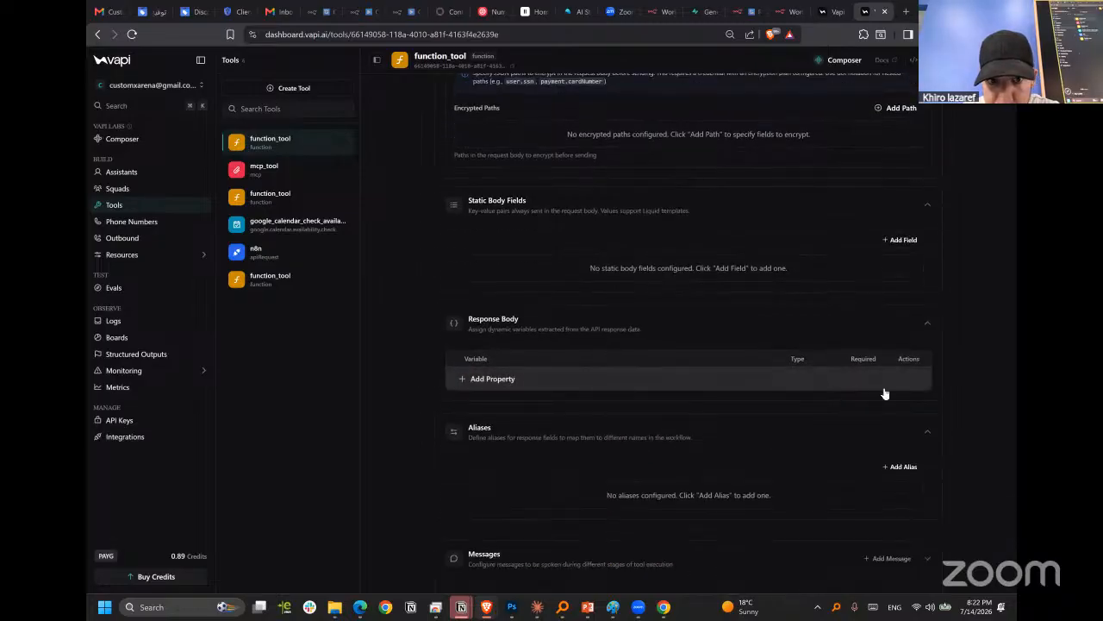
pyautogui.scroll(2, 481, 365)
pyautogui.scroll(-2, 484, 362)
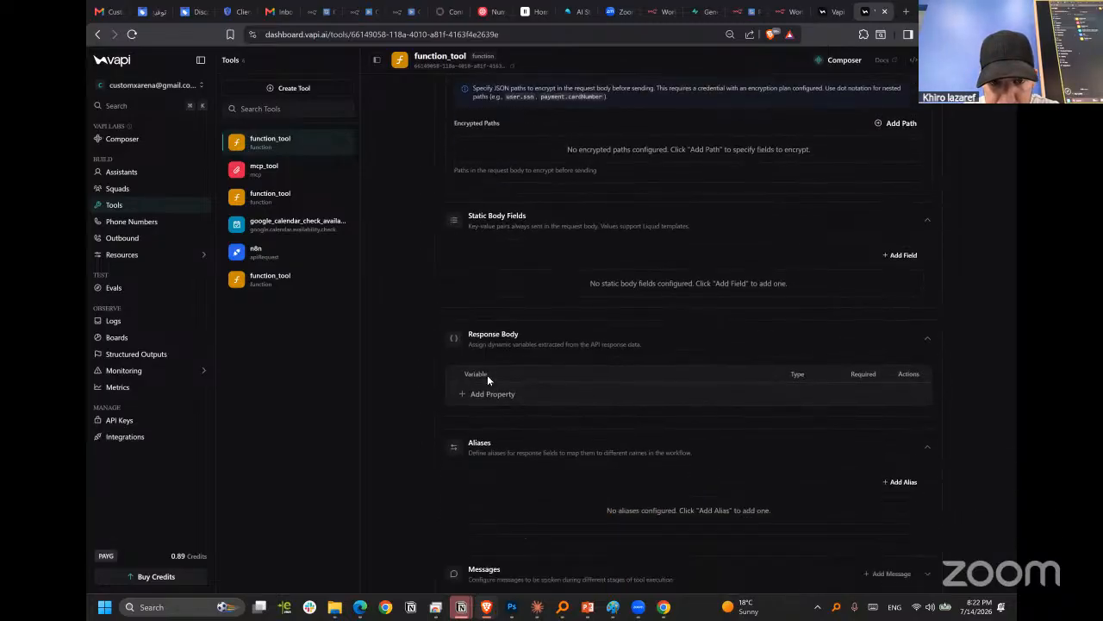
# Describe function_tool as "business information , use that tool for any business info needed", save it, and check its server URL.
pyautogui.scroll(7, 606, 394)
pyautogui.scroll(5, 670, 348)
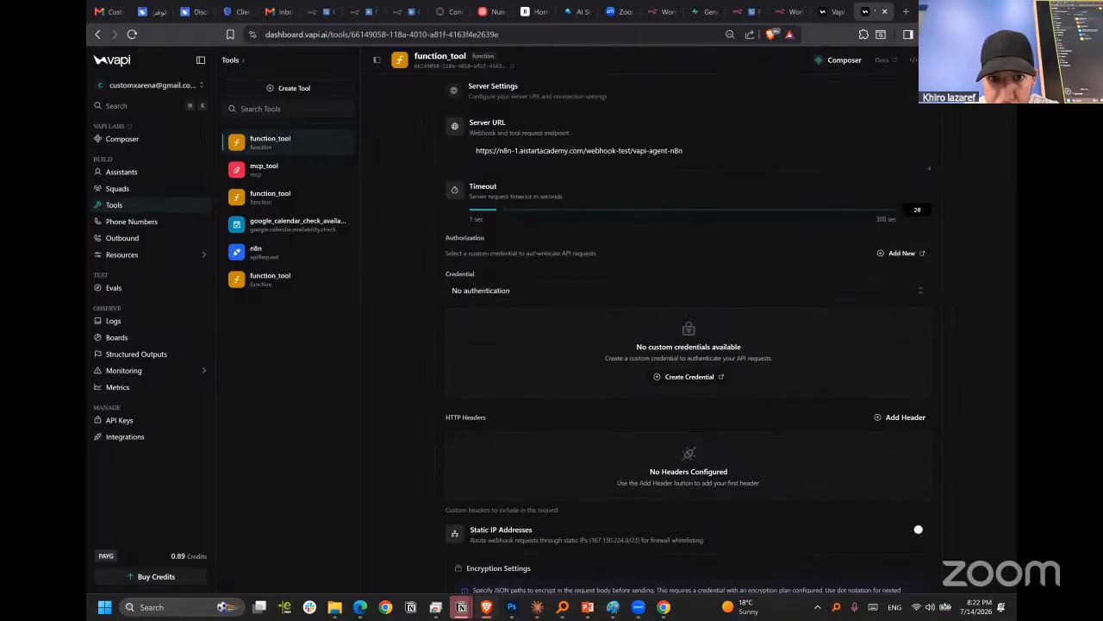
pyautogui.scroll(4, 720, 351)
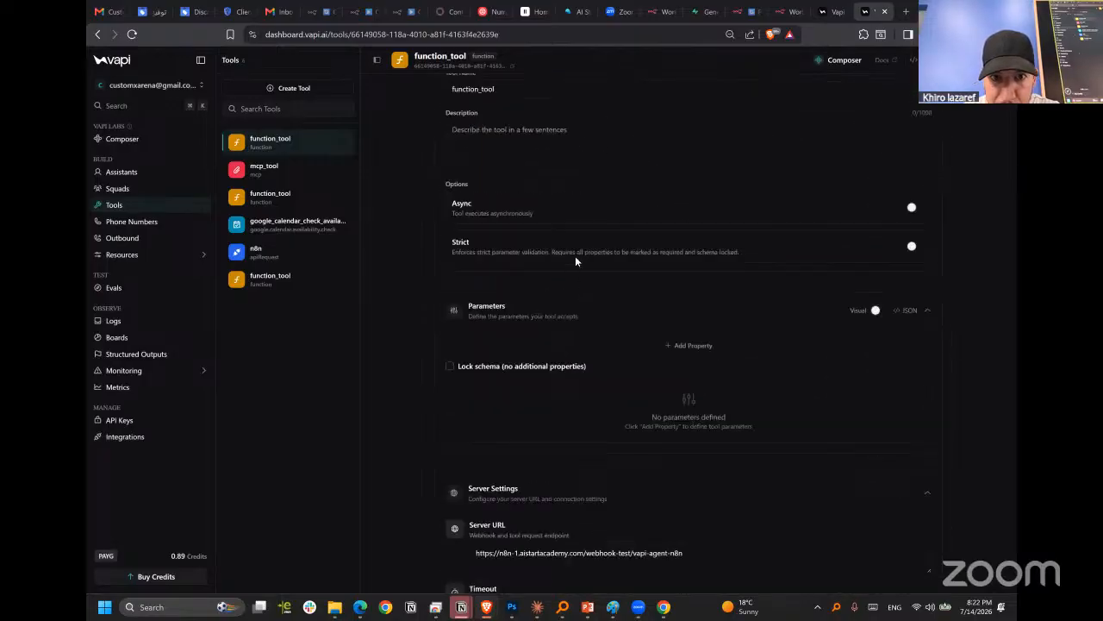
pyautogui.click(552, 200)
pyautogui.write('u')
pyautogui.press('BackSpace')
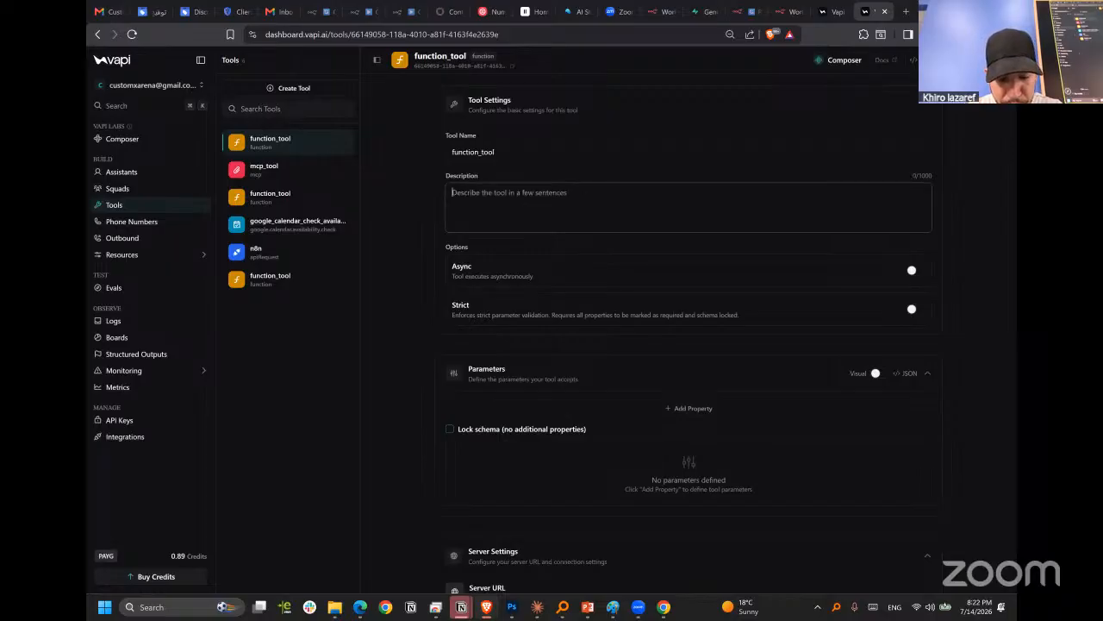
pyautogui.write('b')
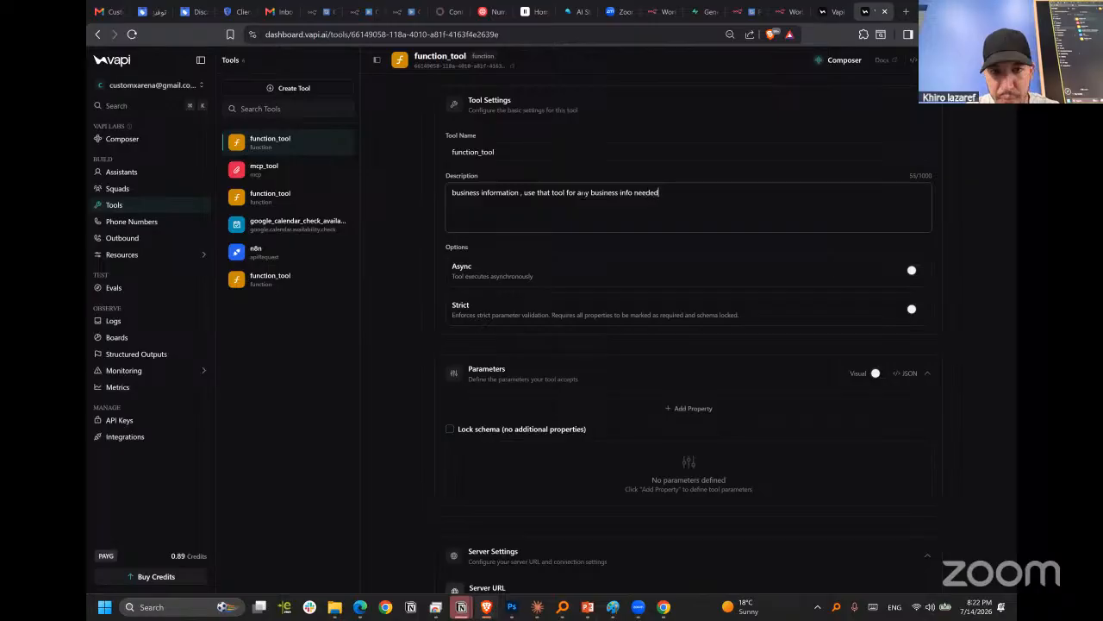
pyautogui.click(969, 60)
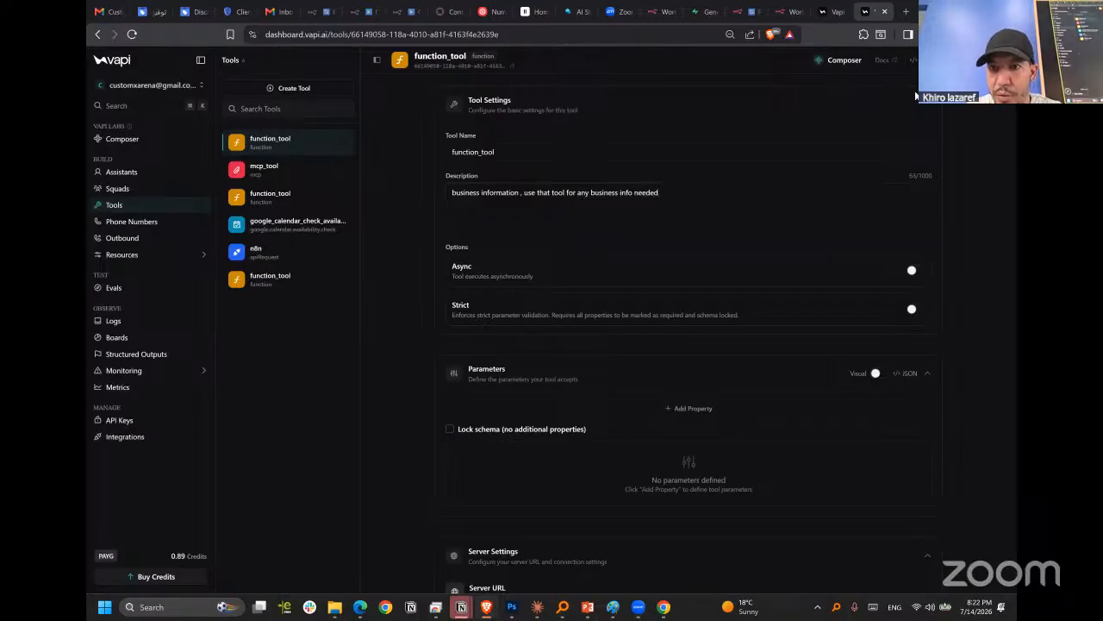
pyautogui.scroll(-2, 705, 438)
pyautogui.scroll(-2, 923, 471)
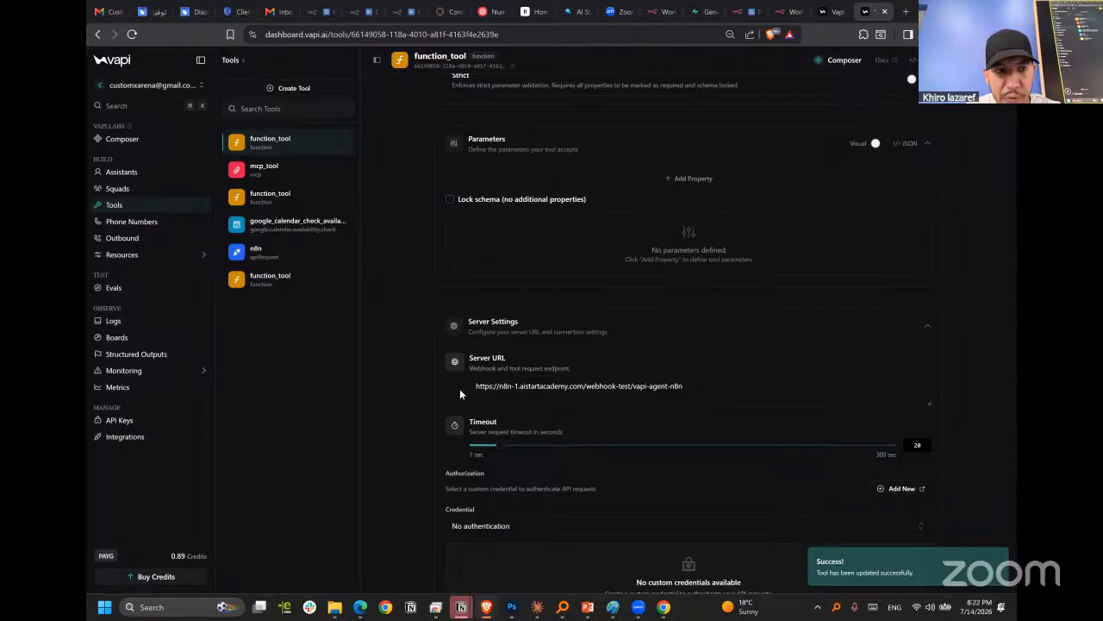
# Replace mcp_tool with the first function_tool in New Assistant's tools and publish the assistant.
pyautogui.click(121, 172)
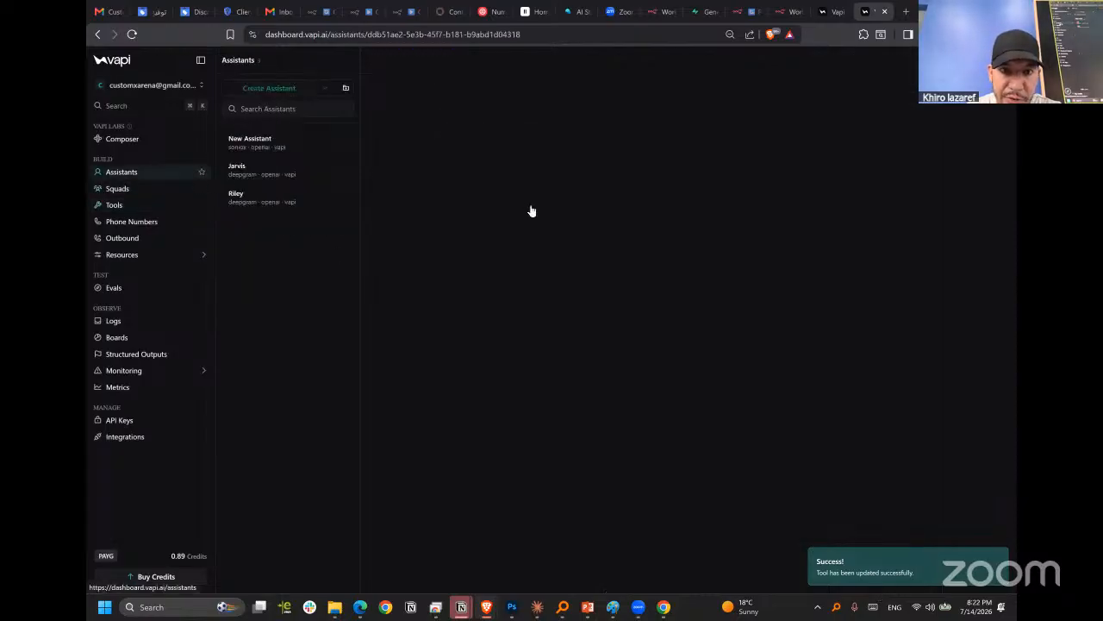
pyautogui.click(475, 84)
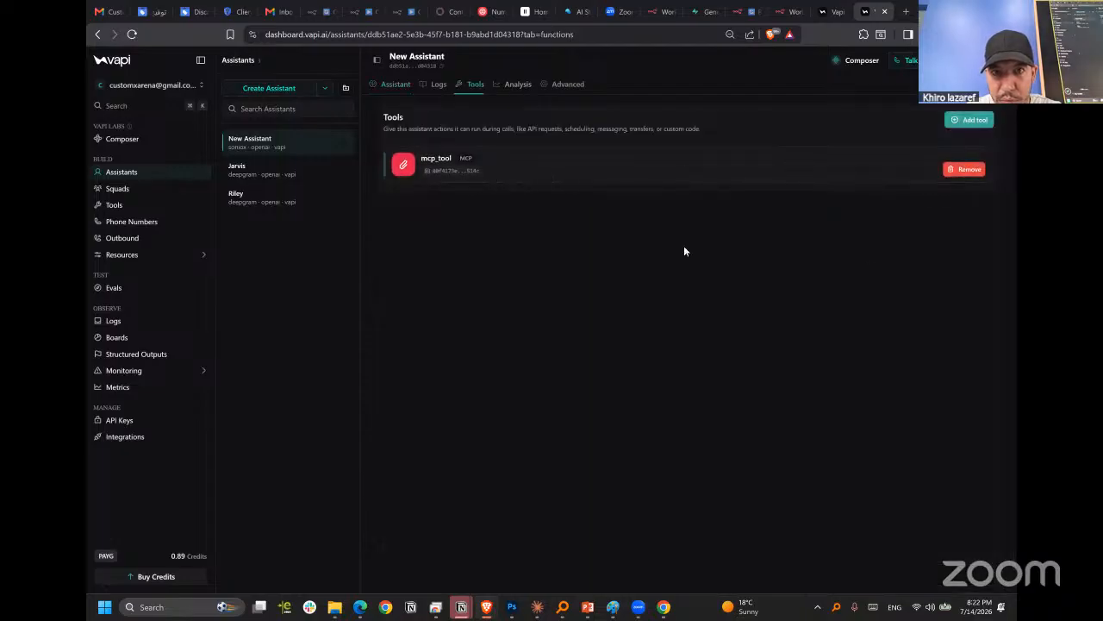
pyautogui.click(969, 120)
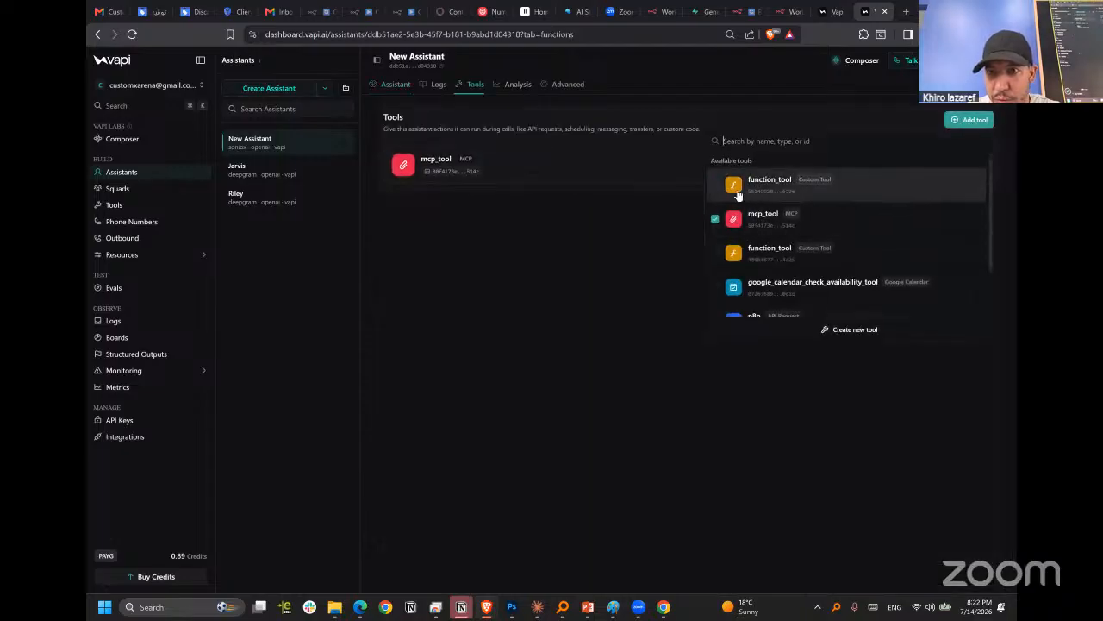
pyautogui.scroll(-2, 820, 241)
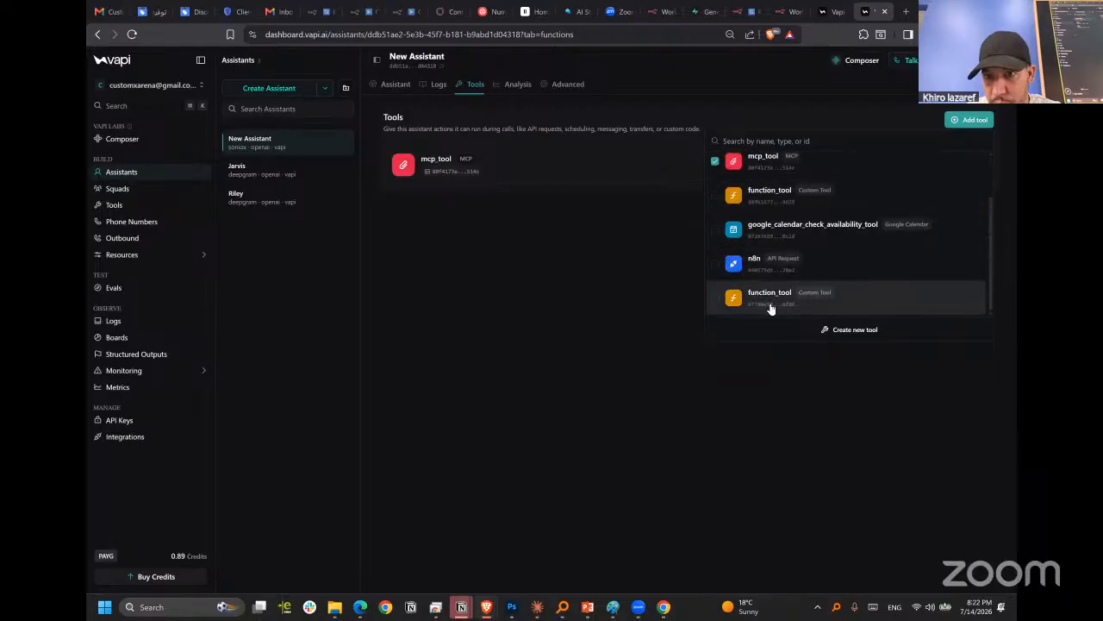
pyautogui.scroll(2, 814, 245)
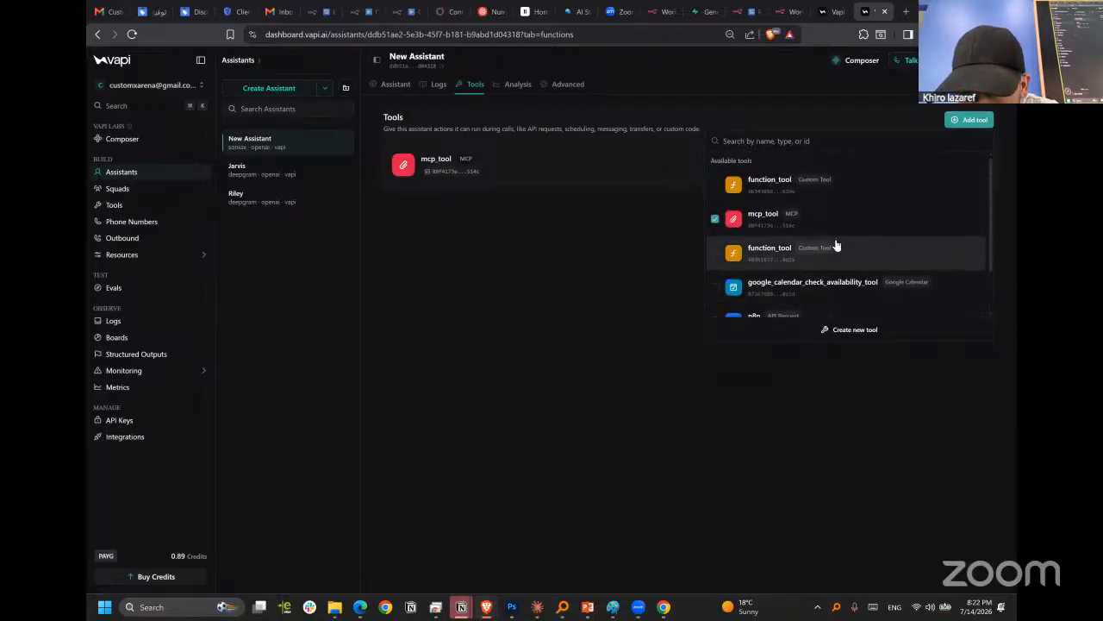
pyautogui.click(715, 184)
pyautogui.click(714, 236)
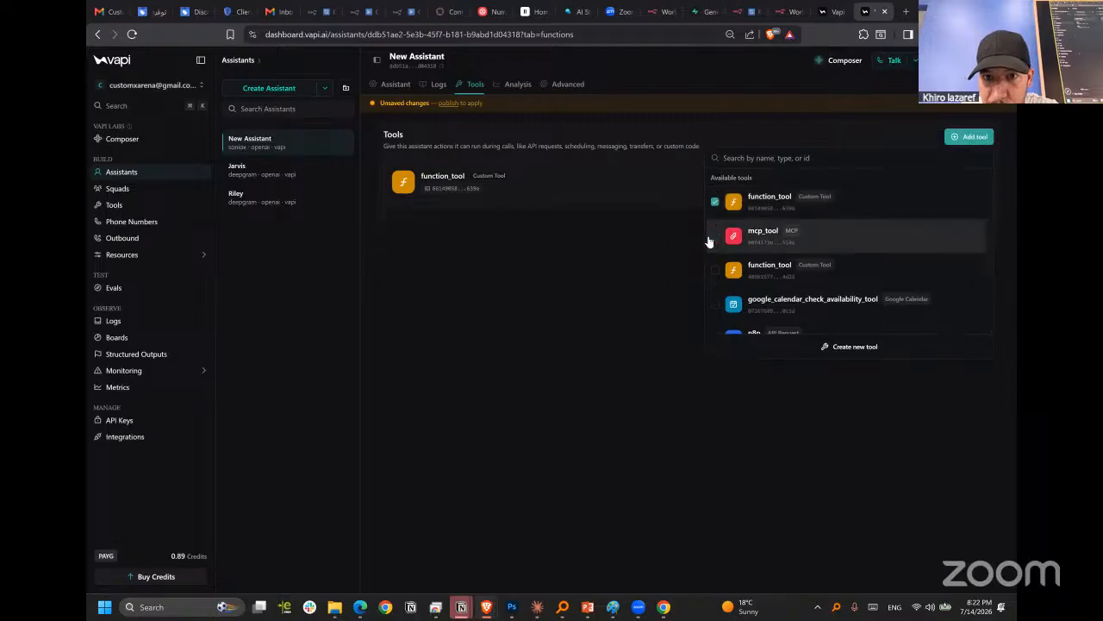
pyautogui.click(568, 253)
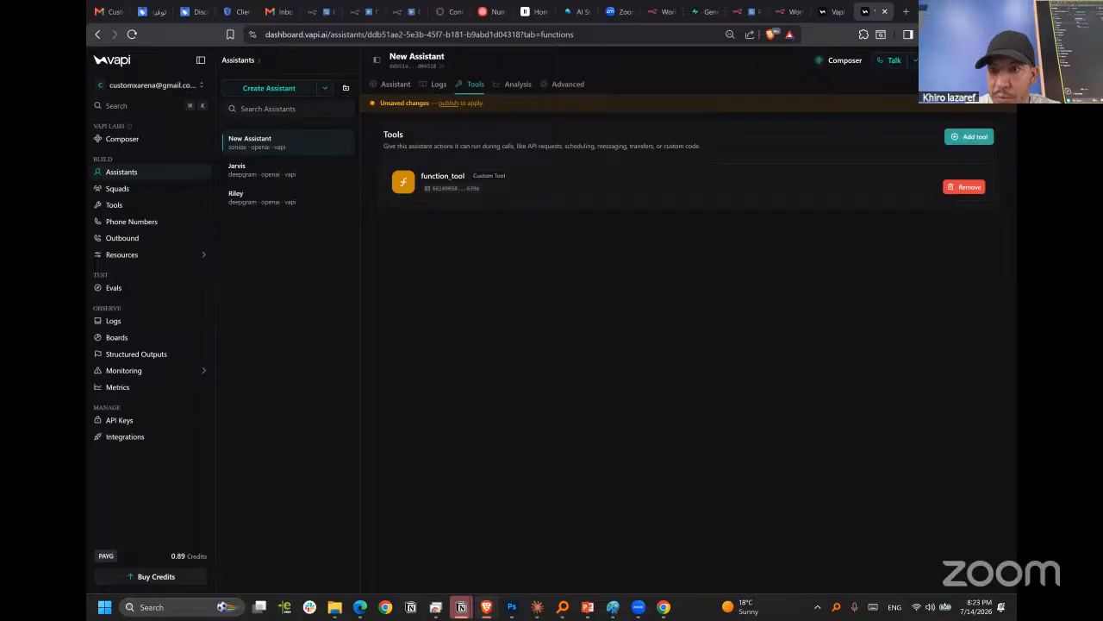
pyautogui.click(955, 60)
pyautogui.hotkey('ctrl', 's')
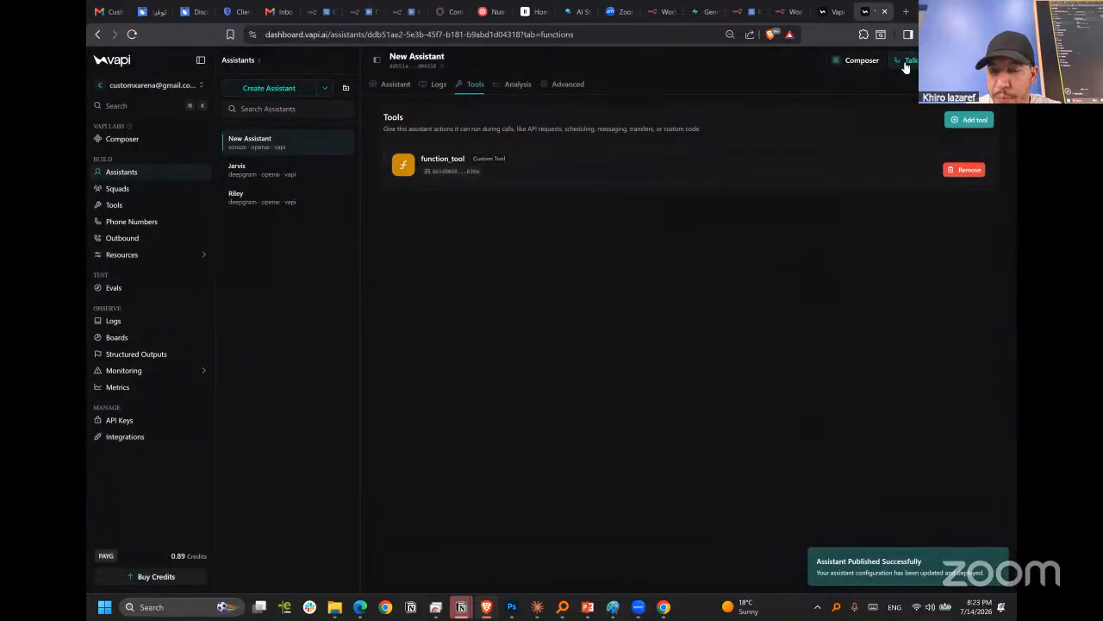
# Start a voice test call with New Assistant and check the RAG : pooling & Agent workflow while its webhook listens.
pyautogui.click(905, 62)
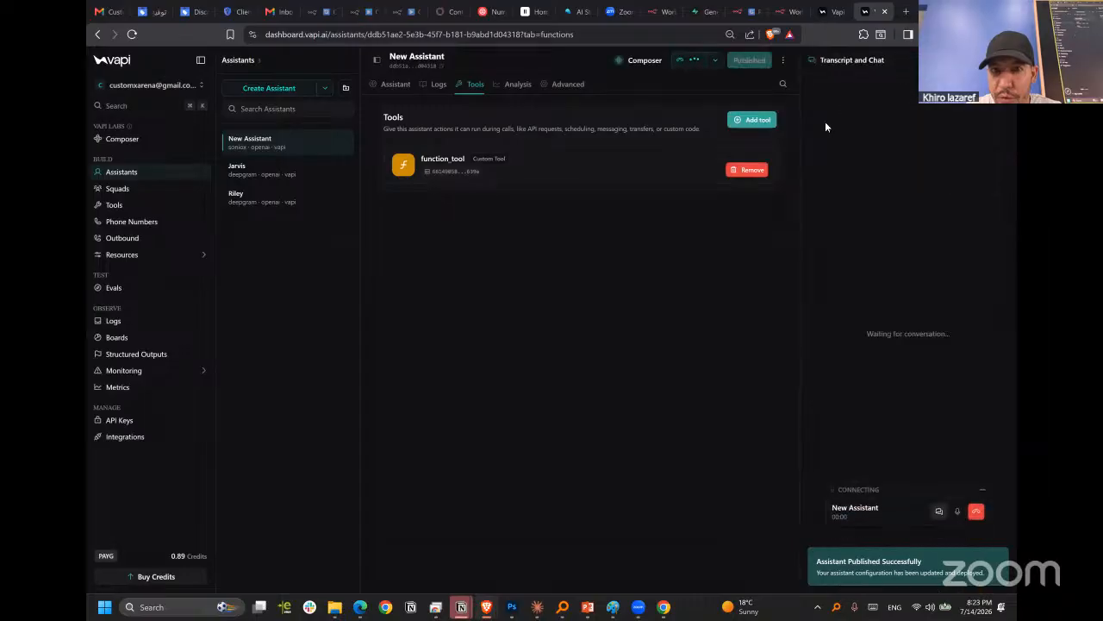
pyautogui.click(788, 12)
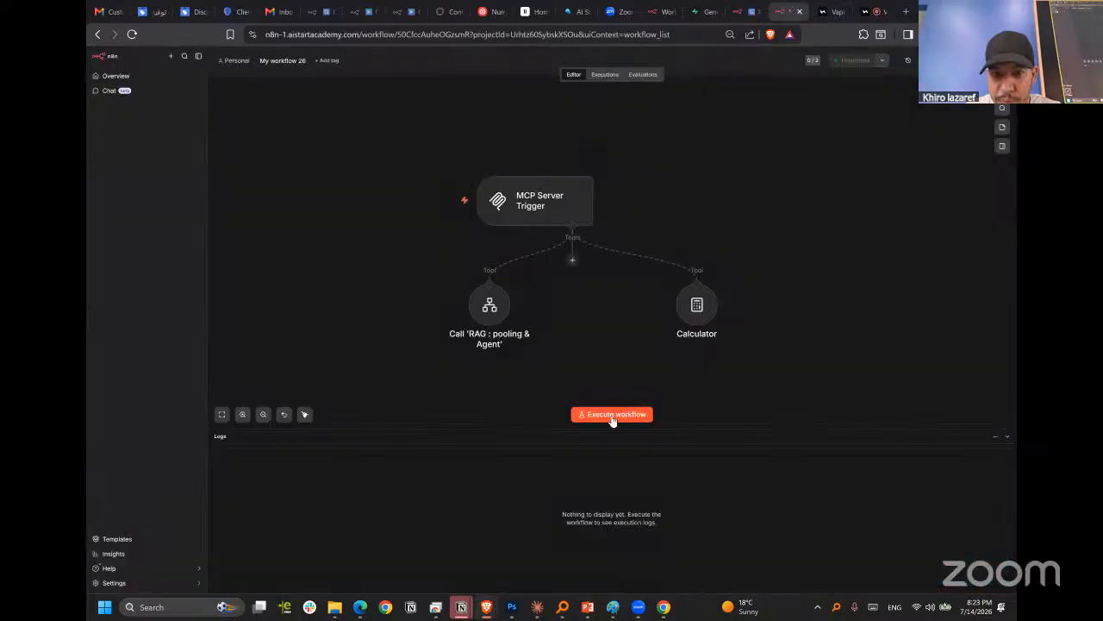
pyautogui.click(742, 12)
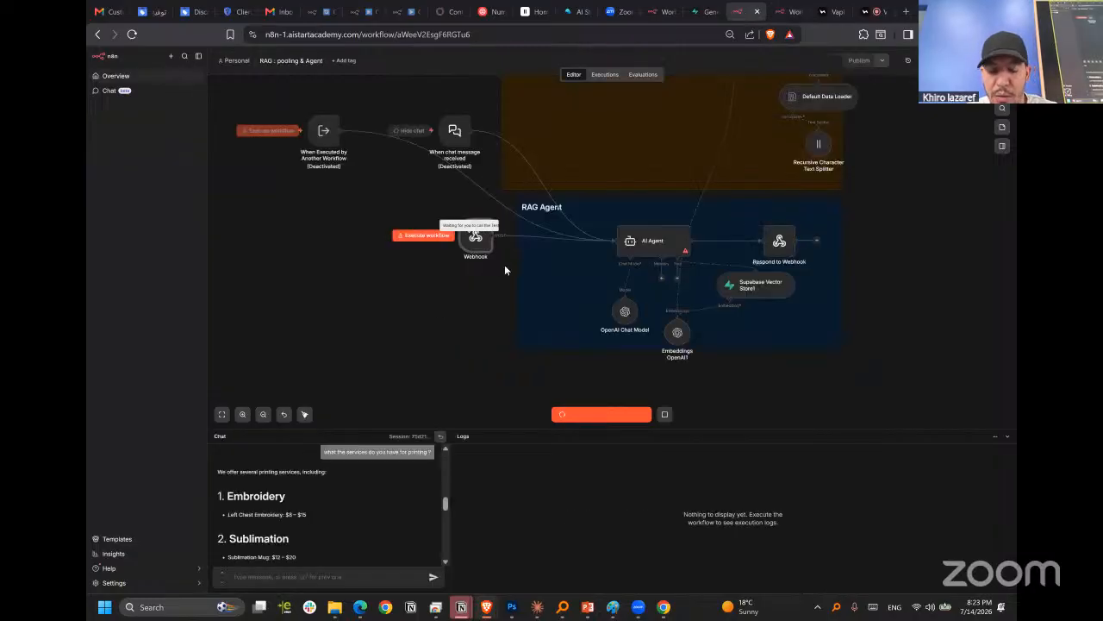
pyautogui.scroll(1, 505, 269)
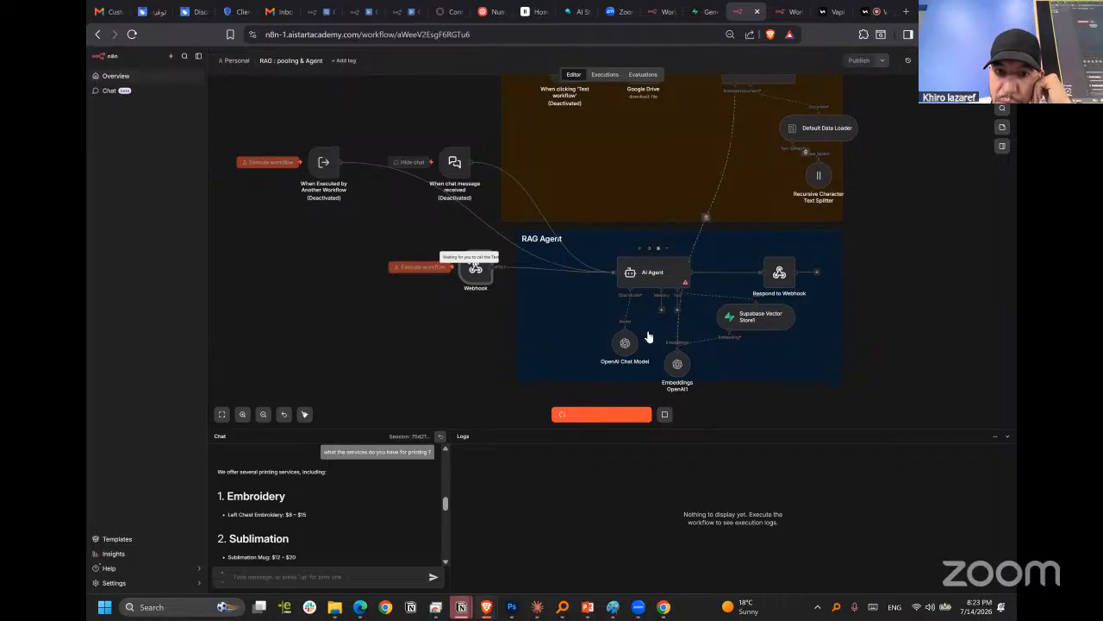
pyautogui.click(874, 12)
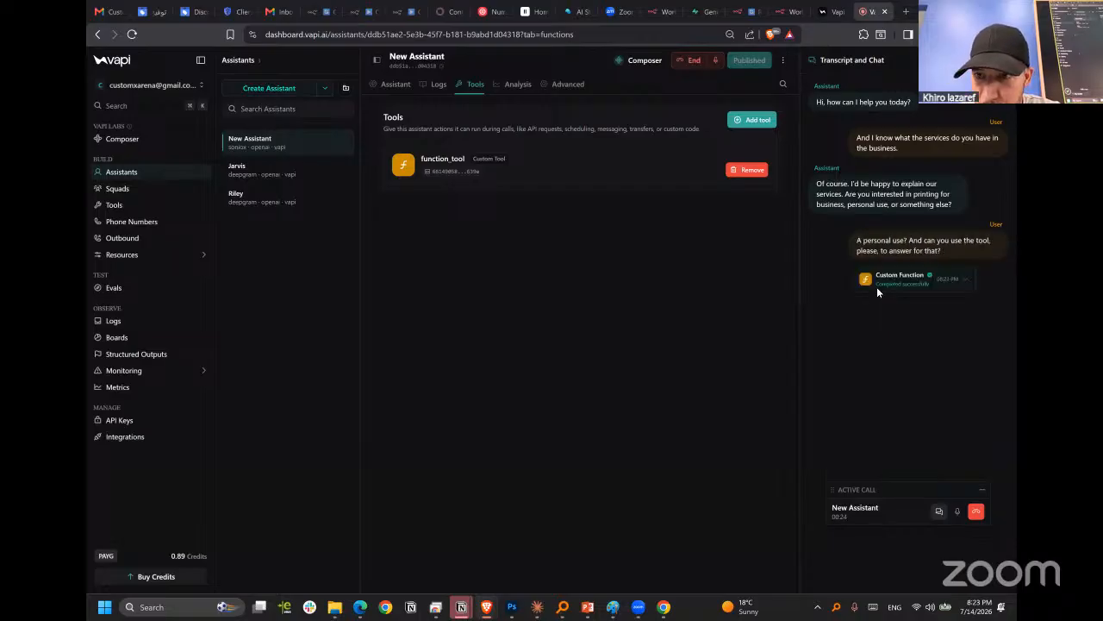
# Compare the RAG : pooling & Agent canvas with the call transcript in Vapi to trace the function call.
pyautogui.click(780, 11)
pyautogui.click(743, 13)
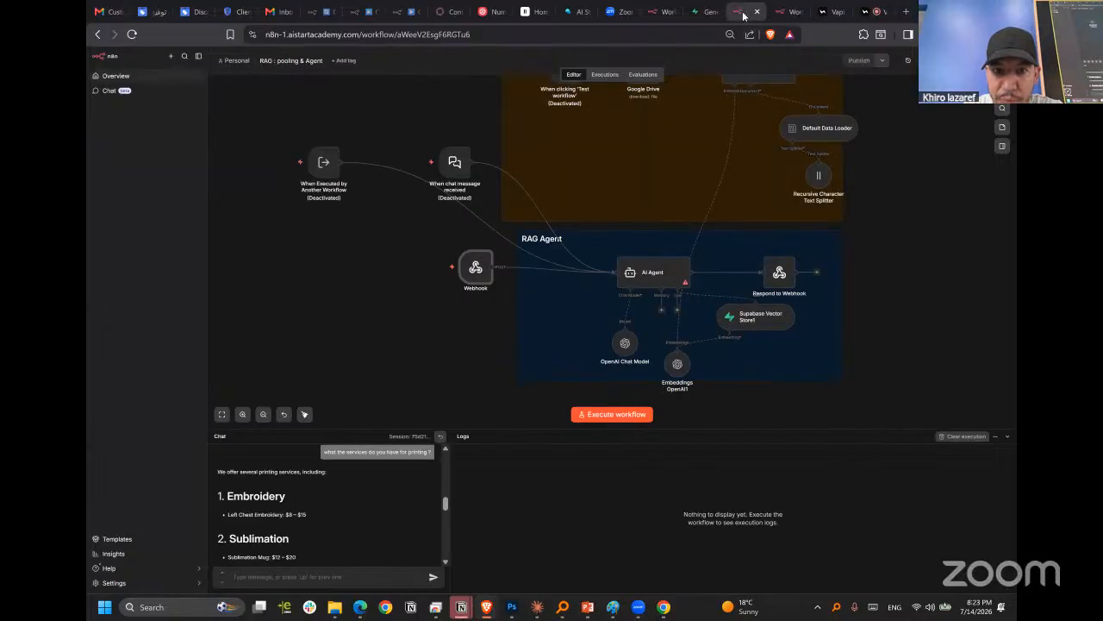
pyautogui.click(829, 11)
pyautogui.click(873, 10)
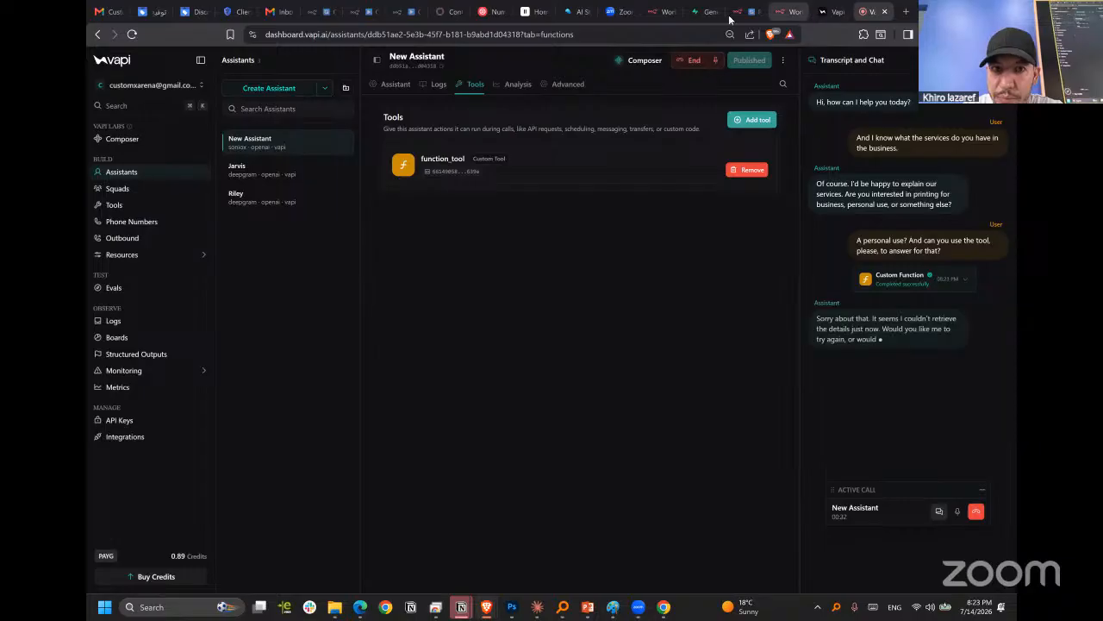
pyautogui.click(750, 12)
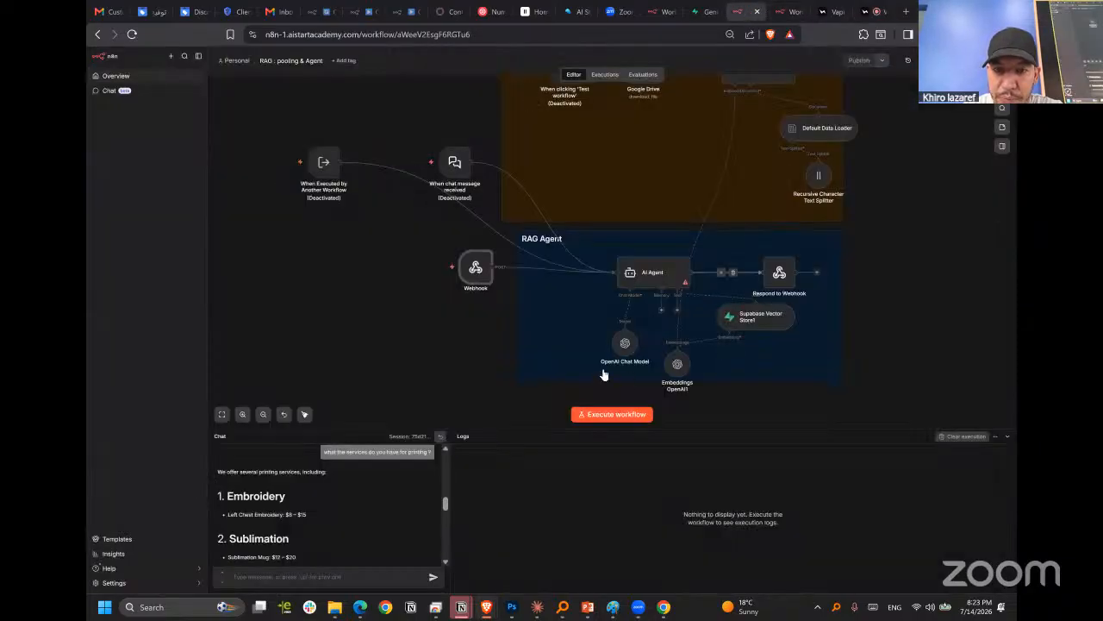
# Check the Webhook node, try to execute the RAG : pooling & Agent workflow again, and read the response.
pyautogui.doubleClick(483, 279)
pyautogui.click(686, 51)
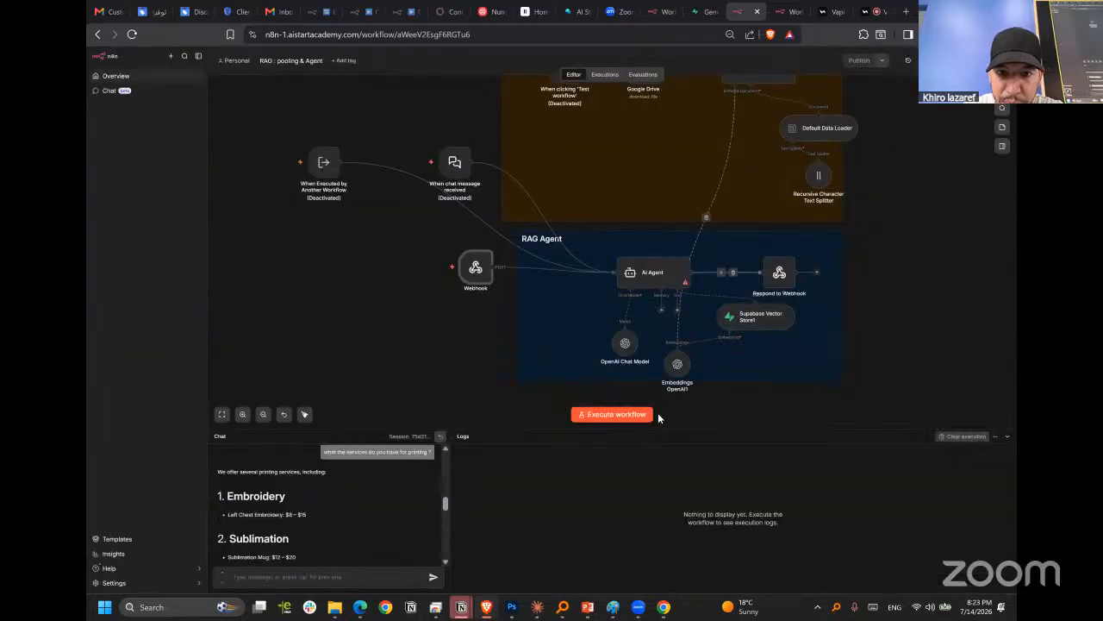
pyautogui.click(635, 413)
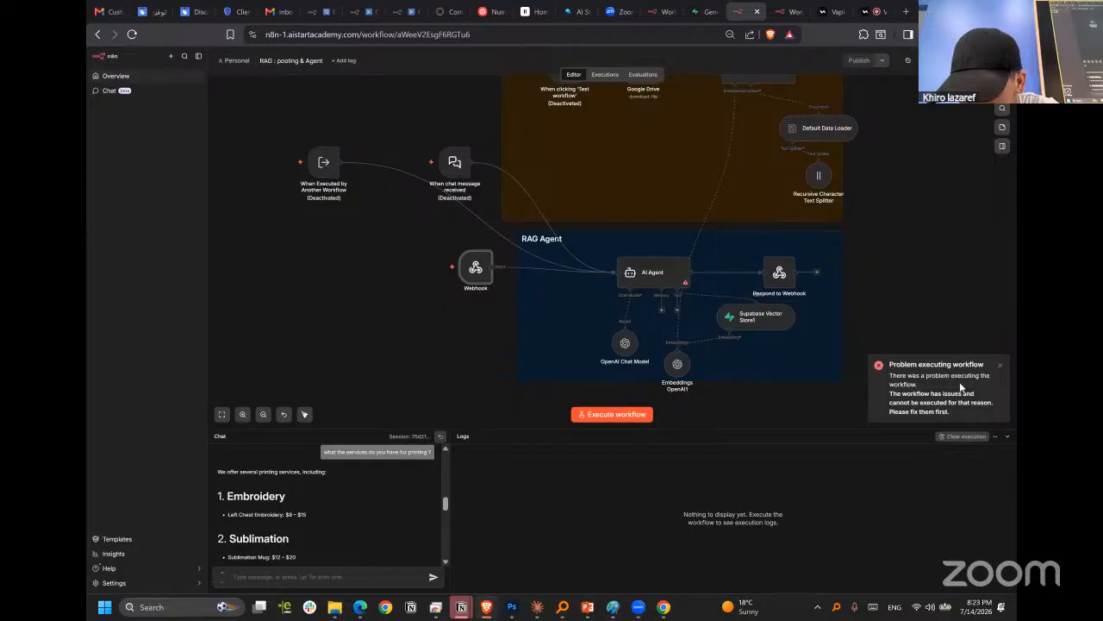
pyautogui.moveTo(902, 393); pyautogui.dragTo(948, 403)
pyautogui.click(905, 401)
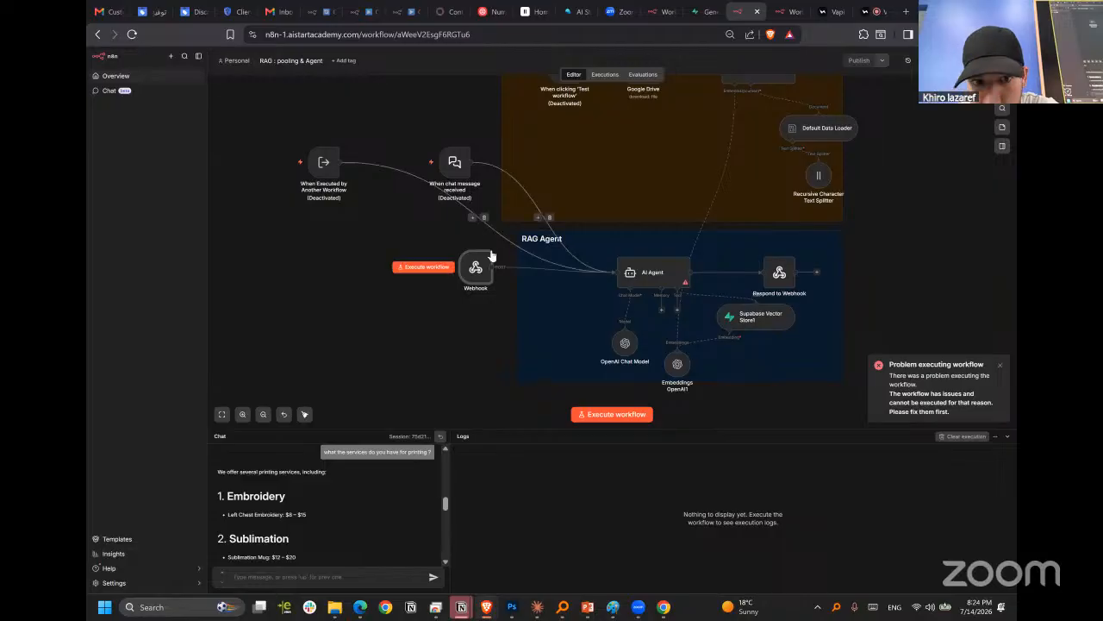
# Shift the Webhook node slightly down and the Supabase Vector Store1 node slightly left on the workflow canvas.
pyautogui.moveTo(475, 274); pyautogui.dragTo(475, 289)
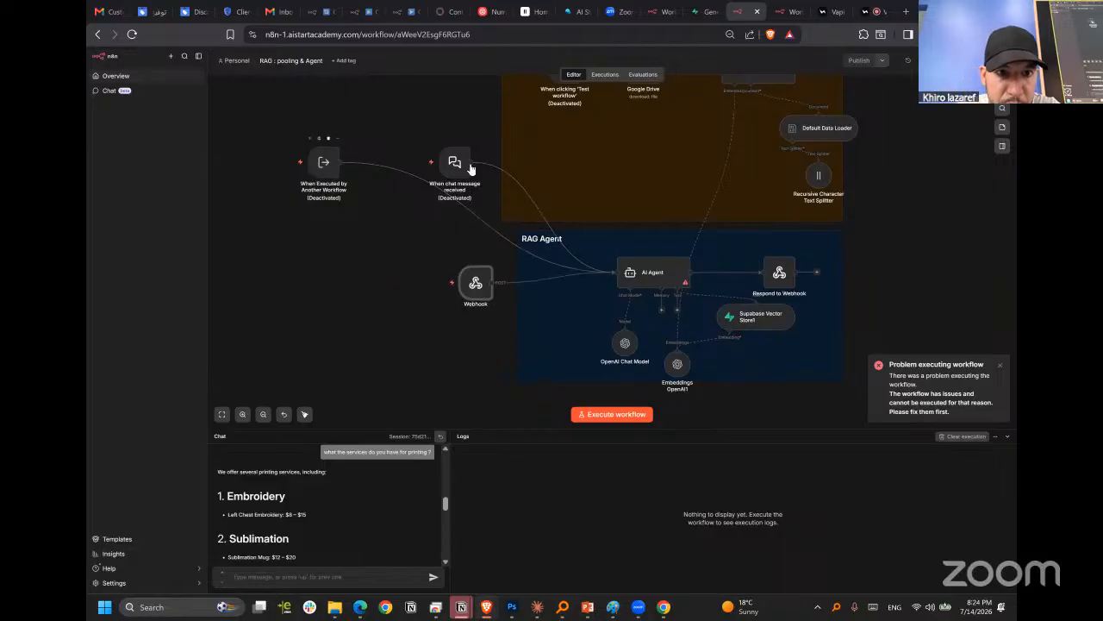
pyautogui.scroll(2, 495, 258)
pyautogui.scroll(-2, 497, 258)
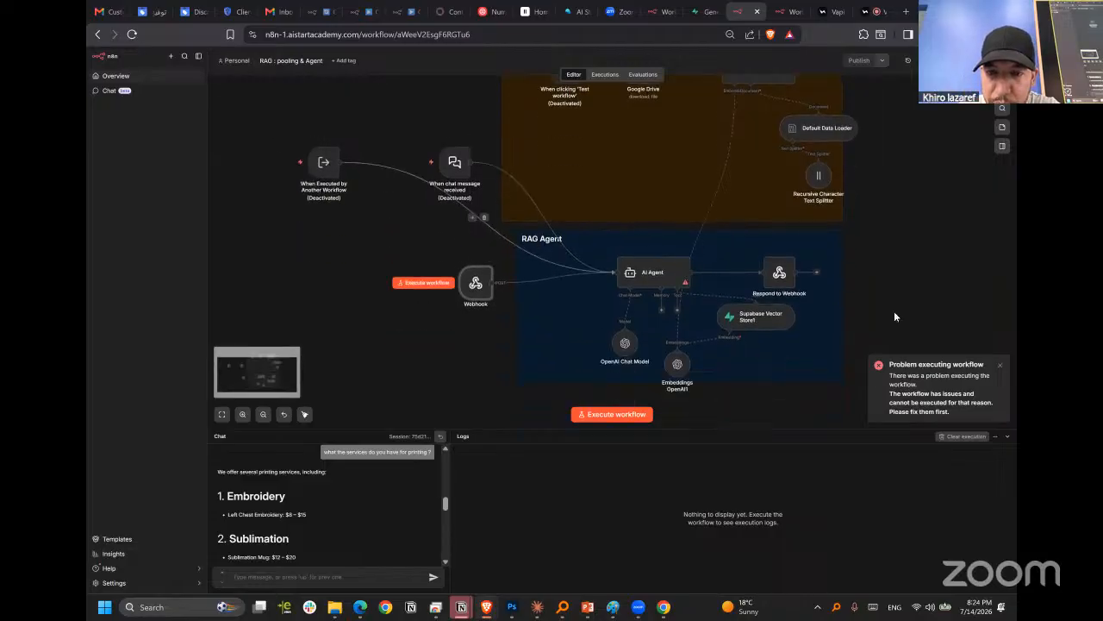
pyautogui.moveTo(777, 329); pyautogui.dragTo(757, 330)
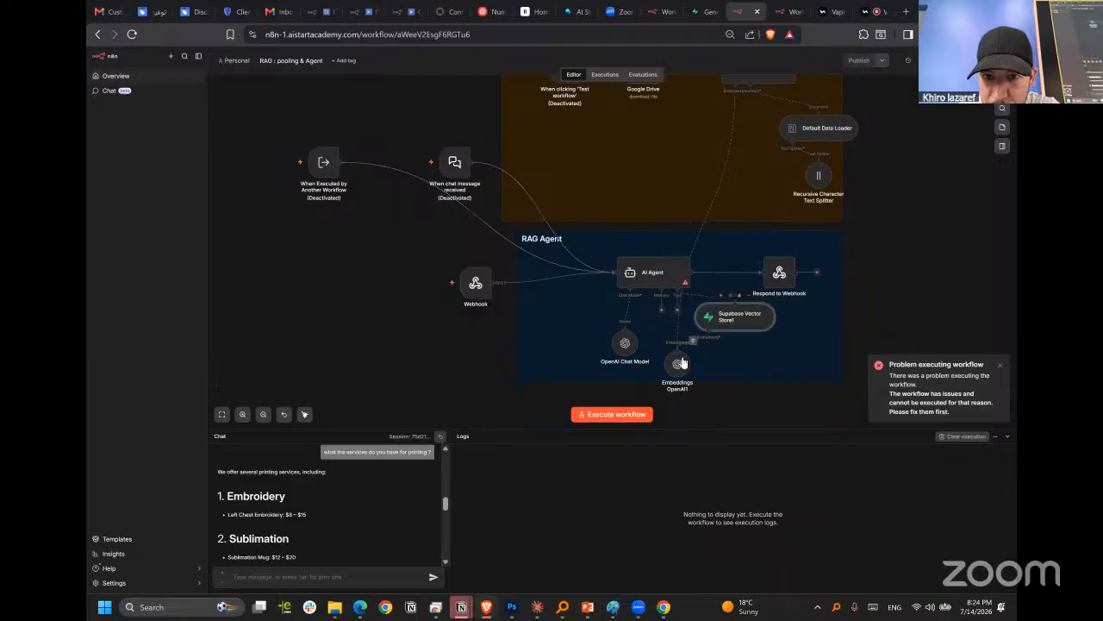
# Expand the AI Agent's trigger inputs and try to execute its previous nodes for the Webhook input.
pyautogui.doubleClick(679, 280)
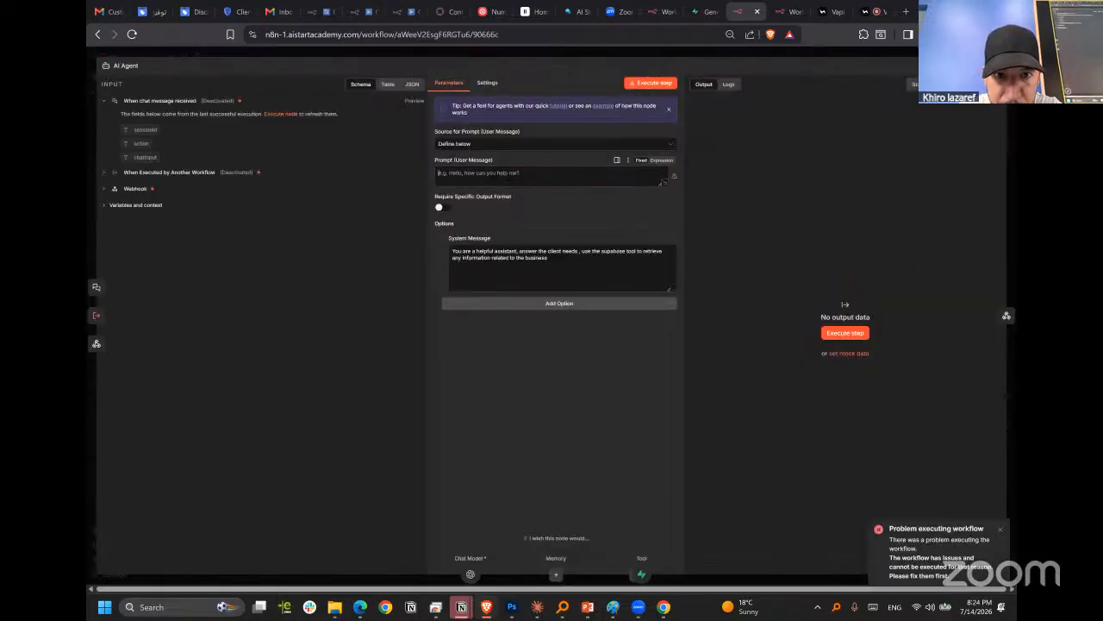
pyautogui.click(105, 174)
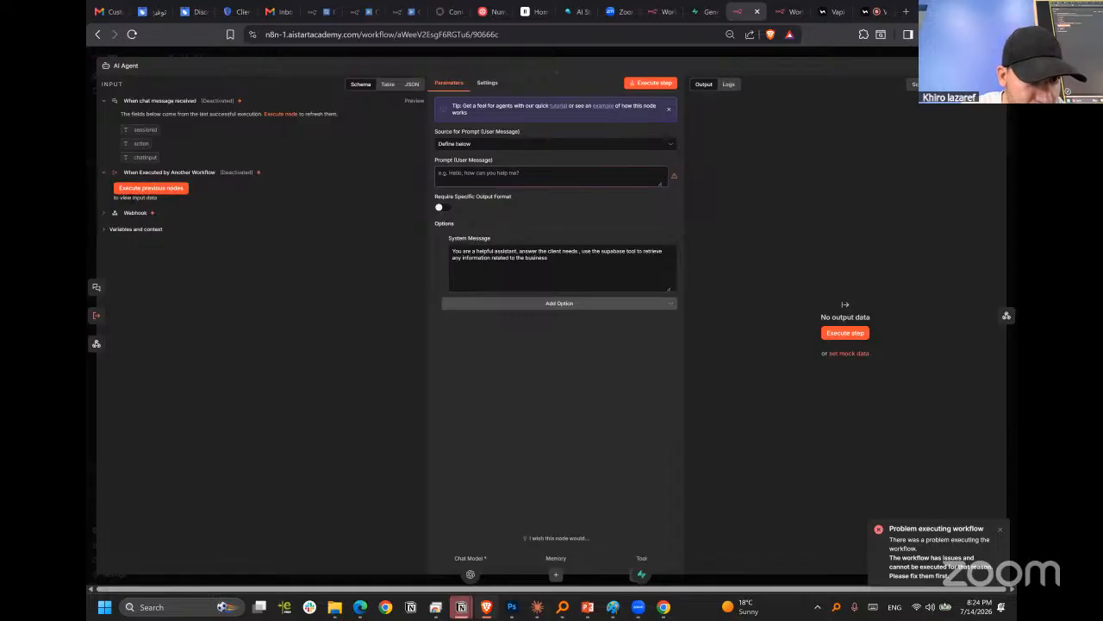
pyautogui.click(104, 213)
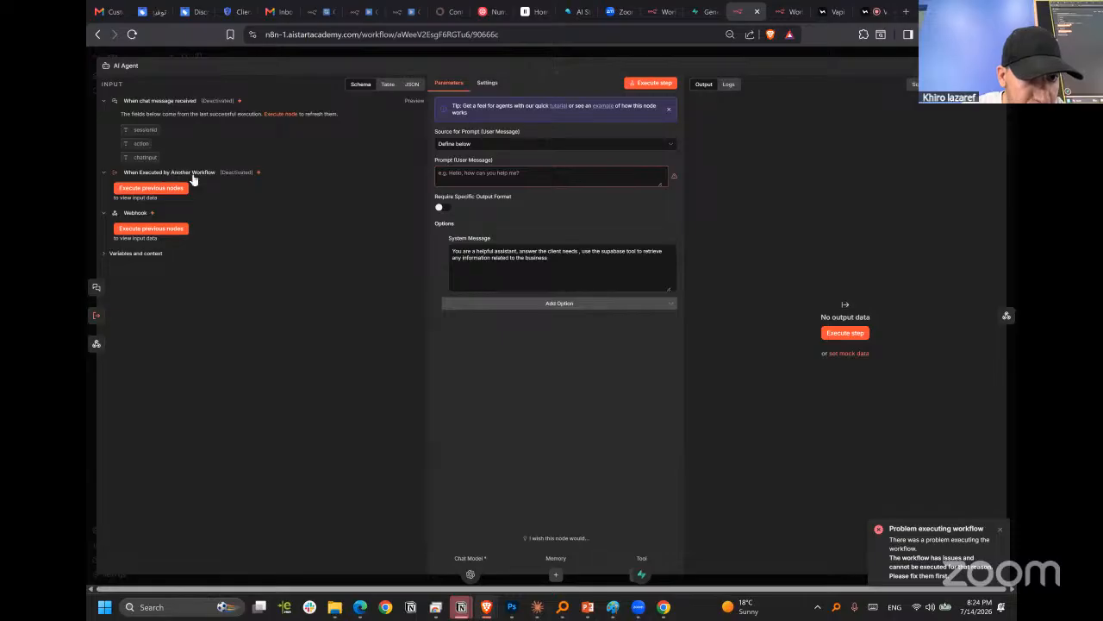
pyautogui.click(143, 229)
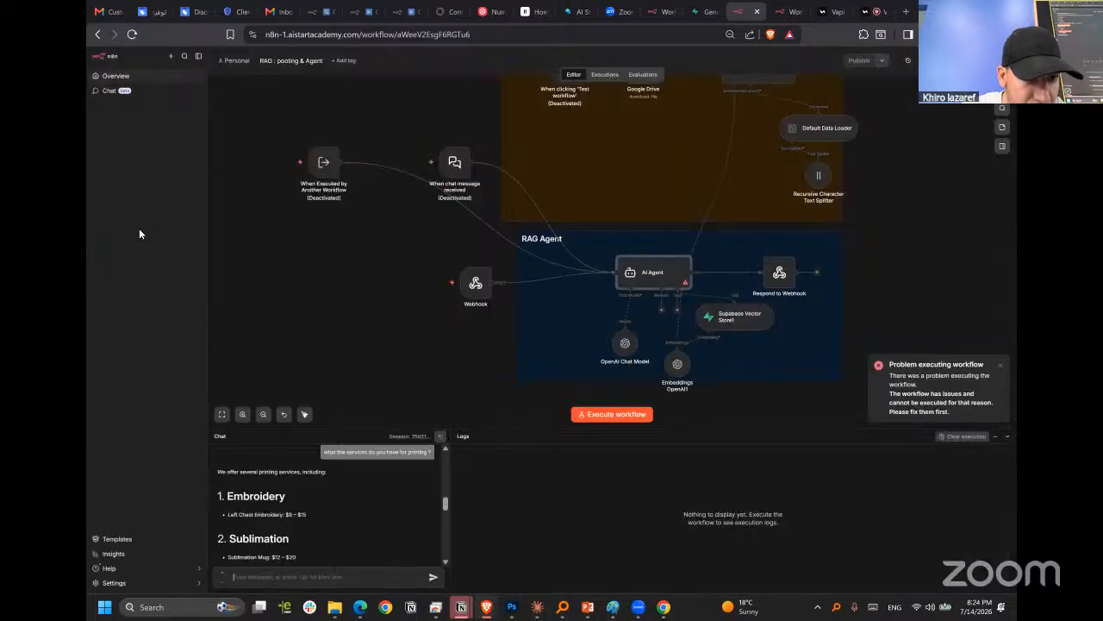
# End the test call with New Assistant in Vapi and return to the assistant's tools.
pyautogui.click(870, 13)
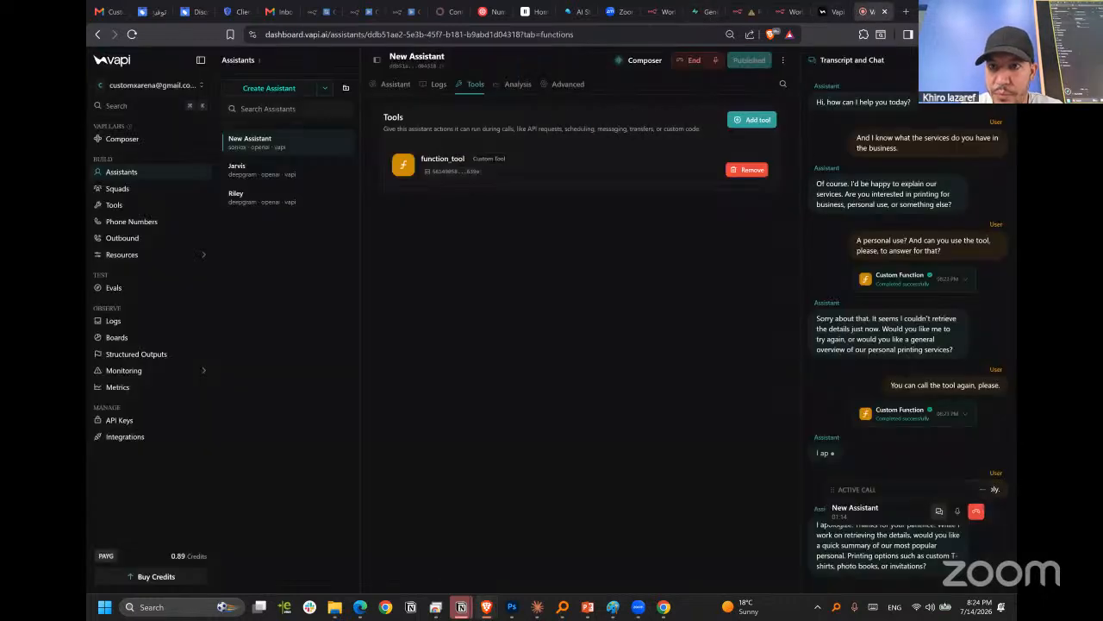
pyautogui.click(693, 60)
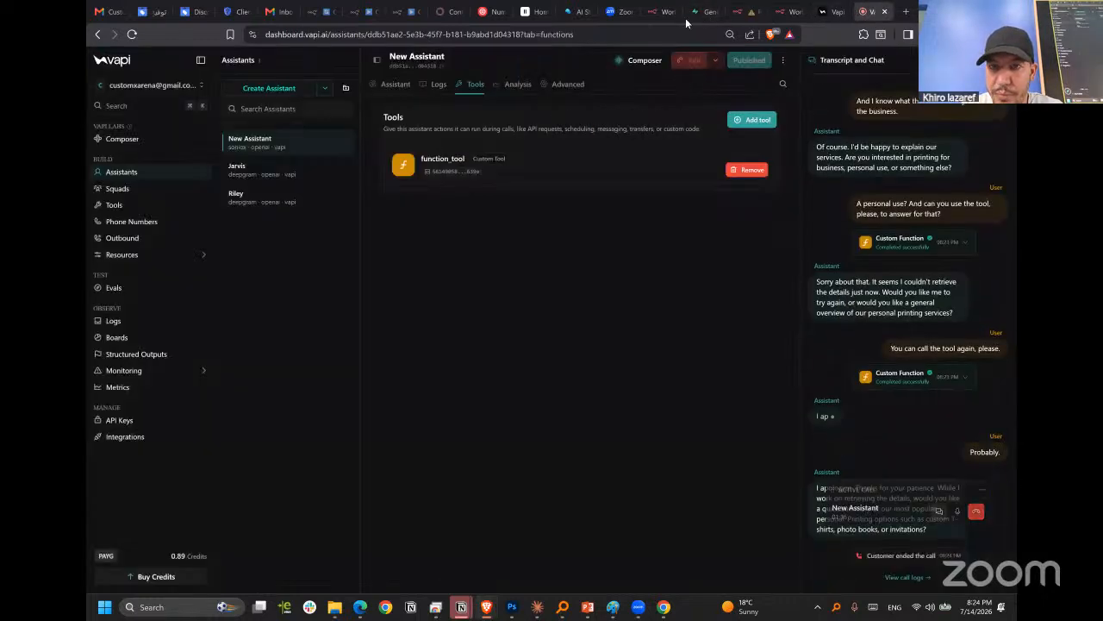
pyautogui.click(827, 11)
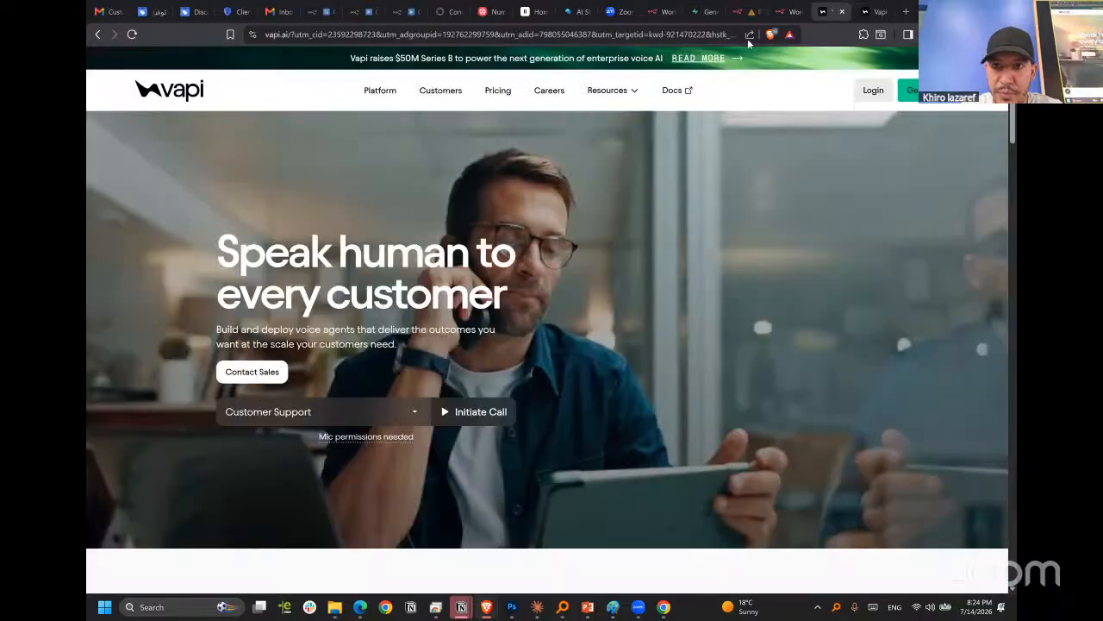
pyautogui.click(876, 11)
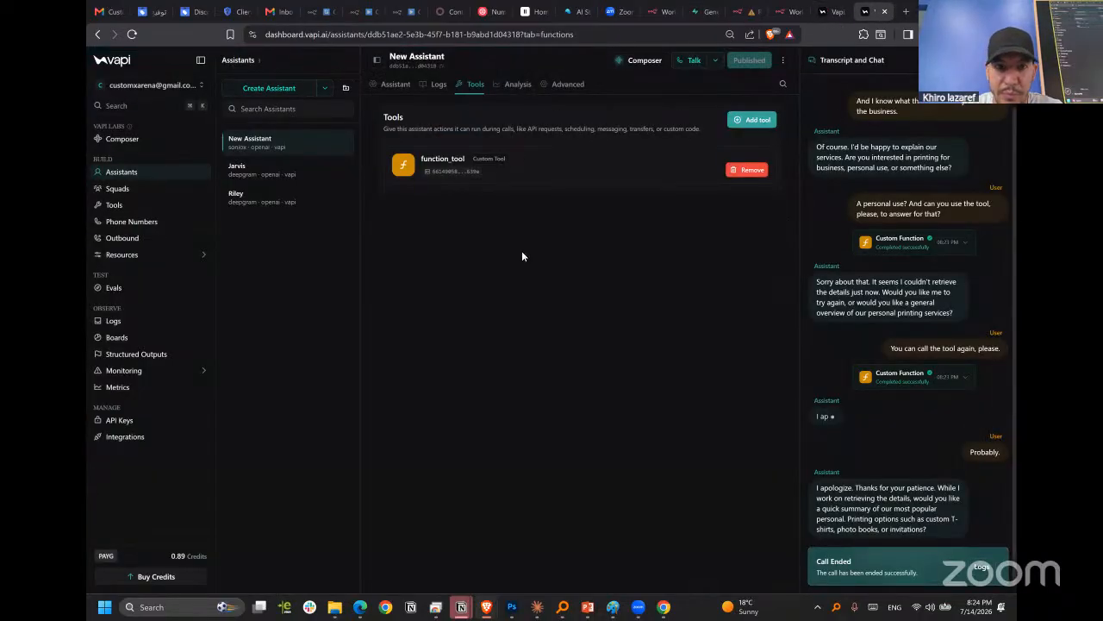
# Open function_tool from the assistant's tools and add a string parameter property named "request".
pyautogui.click(561, 170)
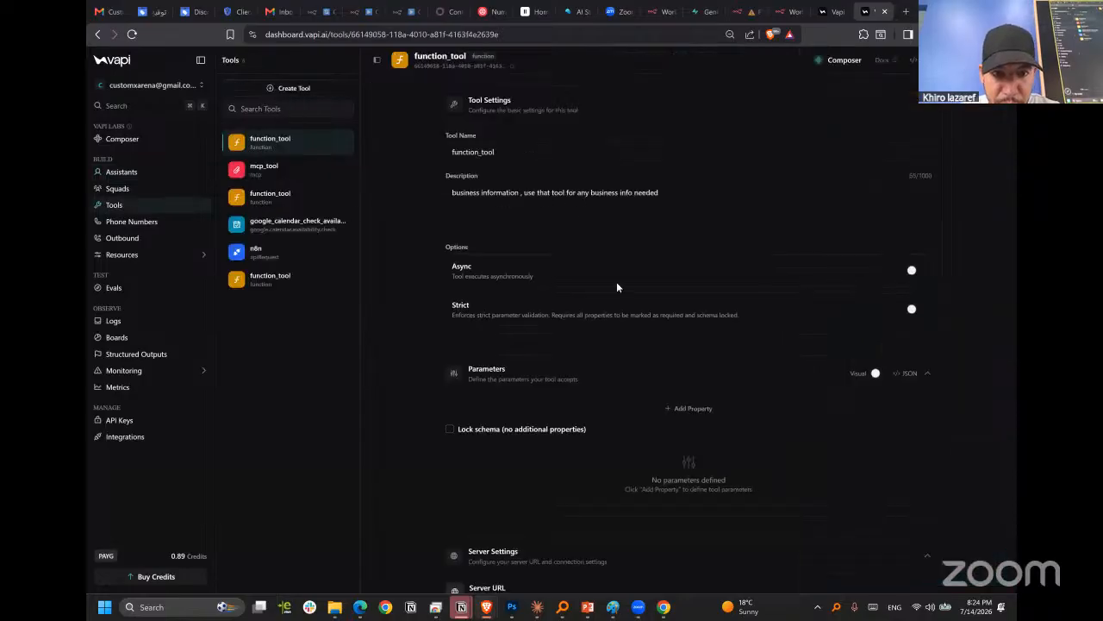
pyautogui.scroll(-2, 616, 287)
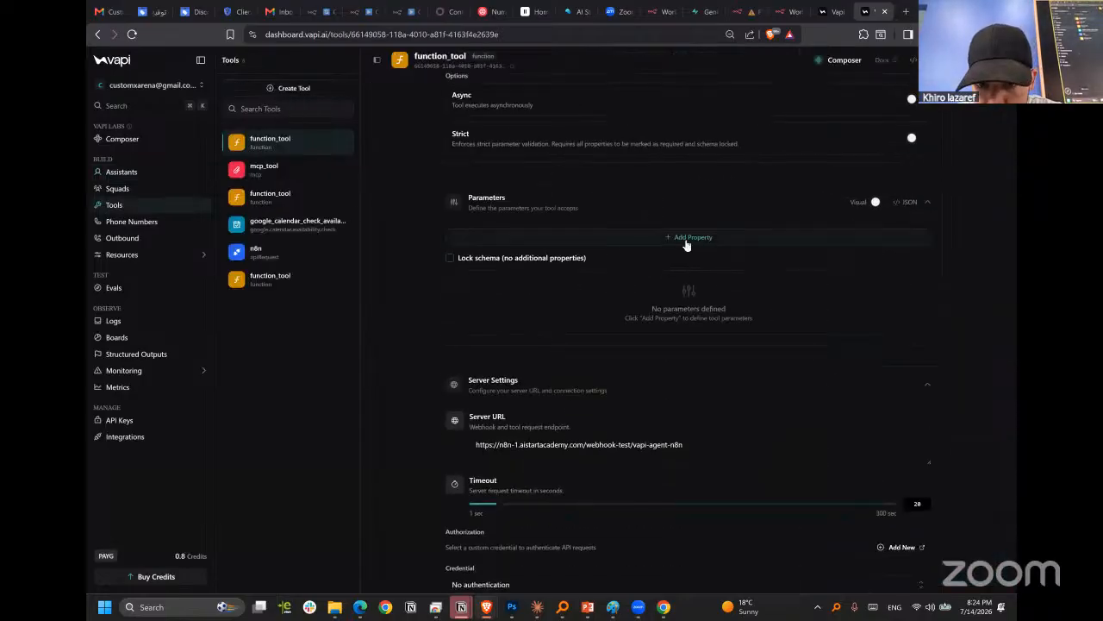
pyautogui.click(685, 238)
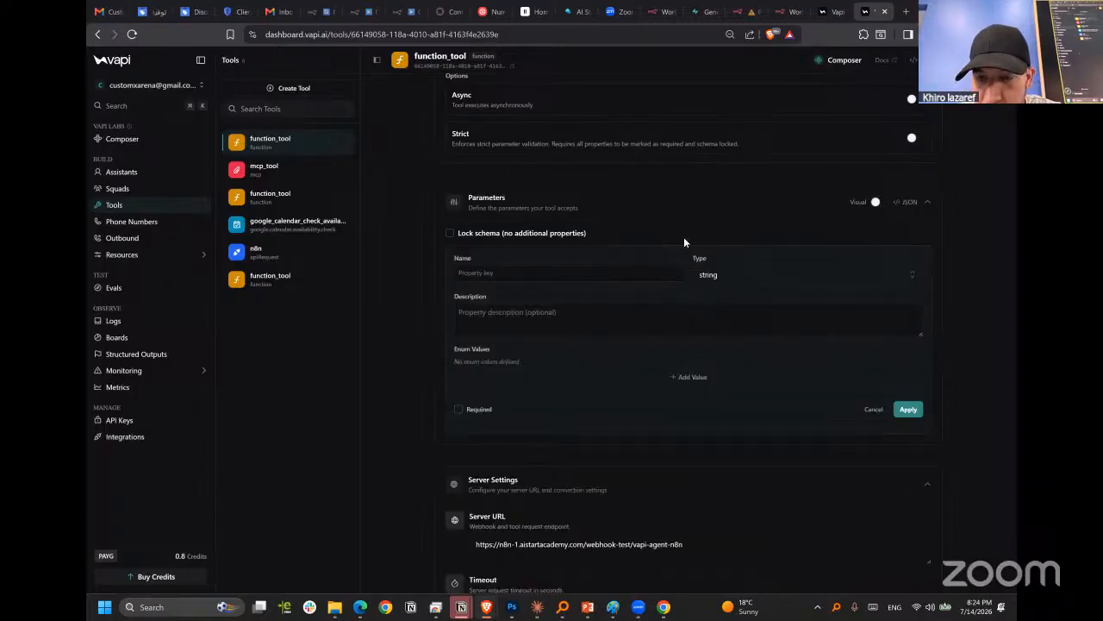
pyautogui.click(566, 273)
pyautogui.write('n')
pyautogui.write('equest')
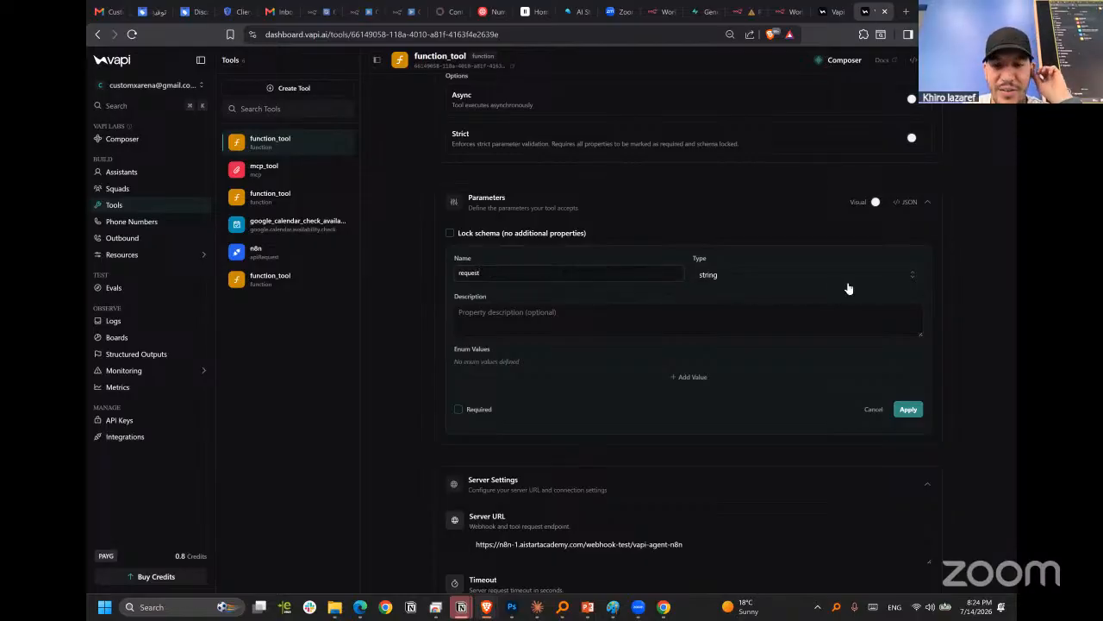
# Add a blank enum value entry to the request property, leaving its description empty.
pyautogui.click(705, 322)
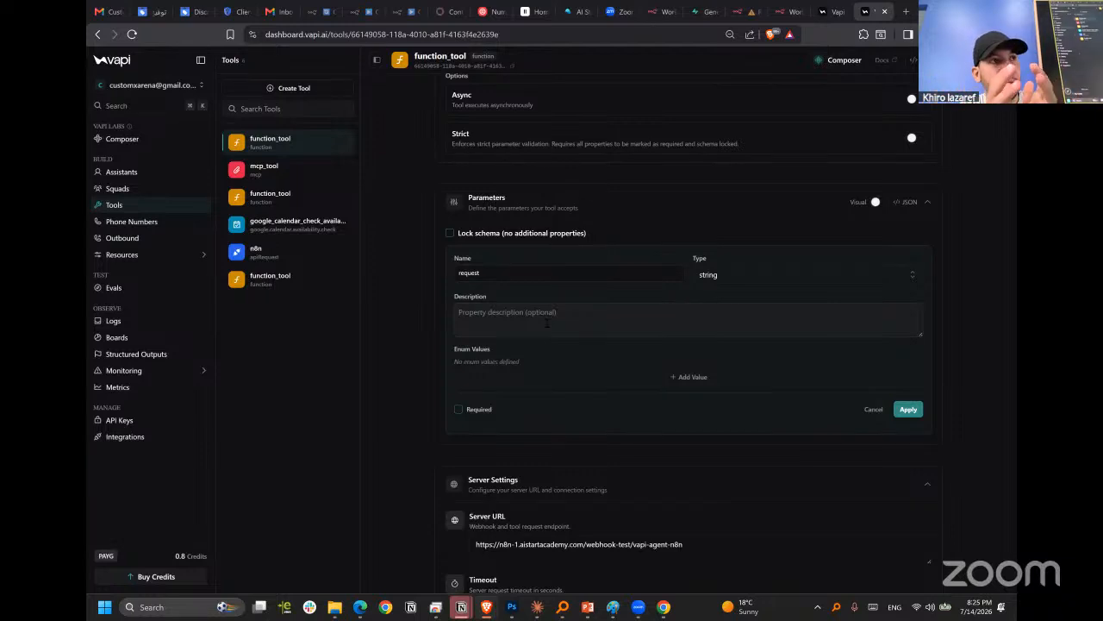
pyautogui.rightClick(820, 269)
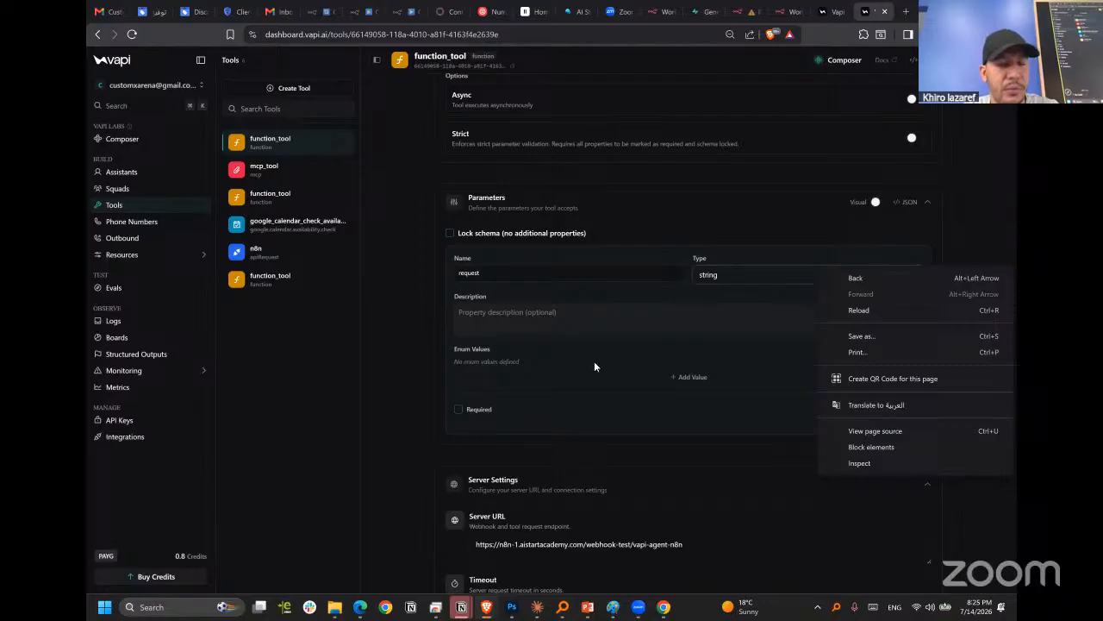
pyautogui.click(528, 280)
pyautogui.click(541, 313)
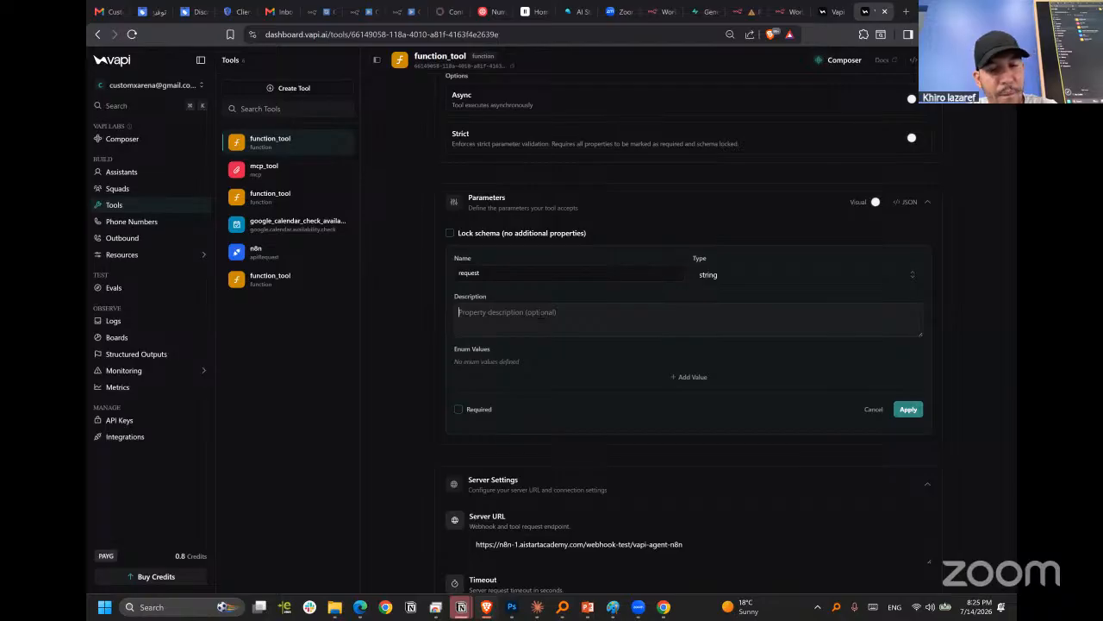
pyautogui.click(557, 361)
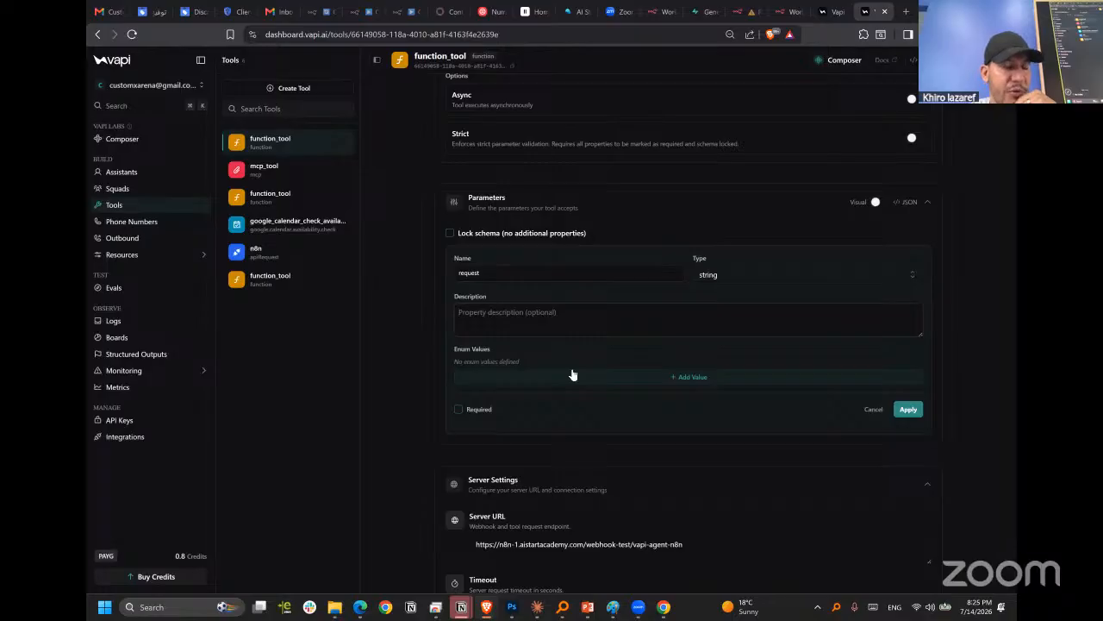
pyautogui.click(573, 374)
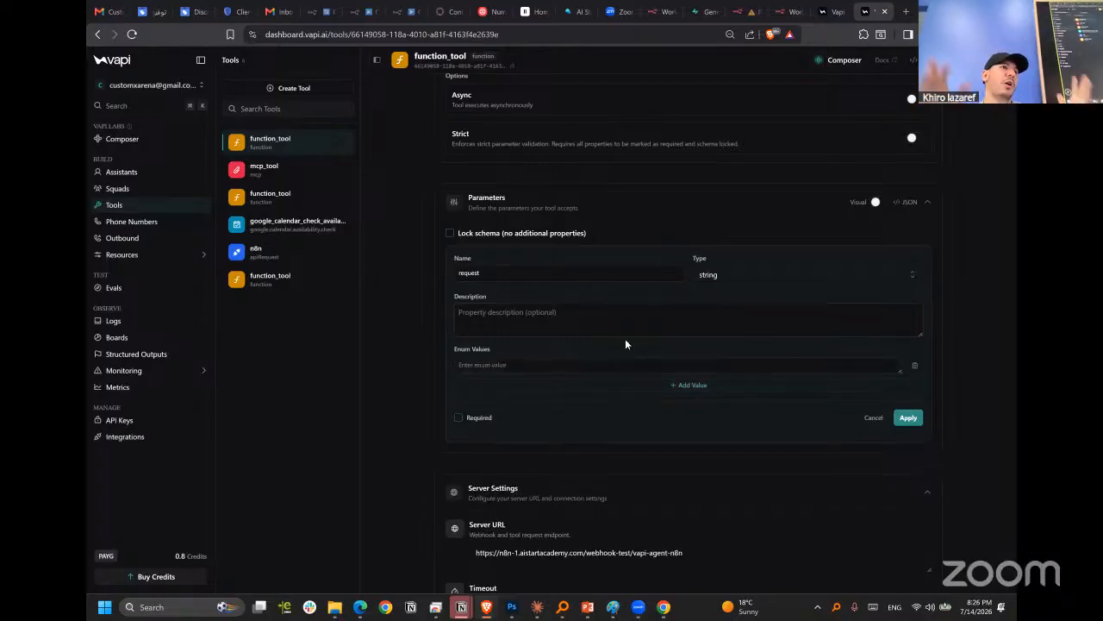